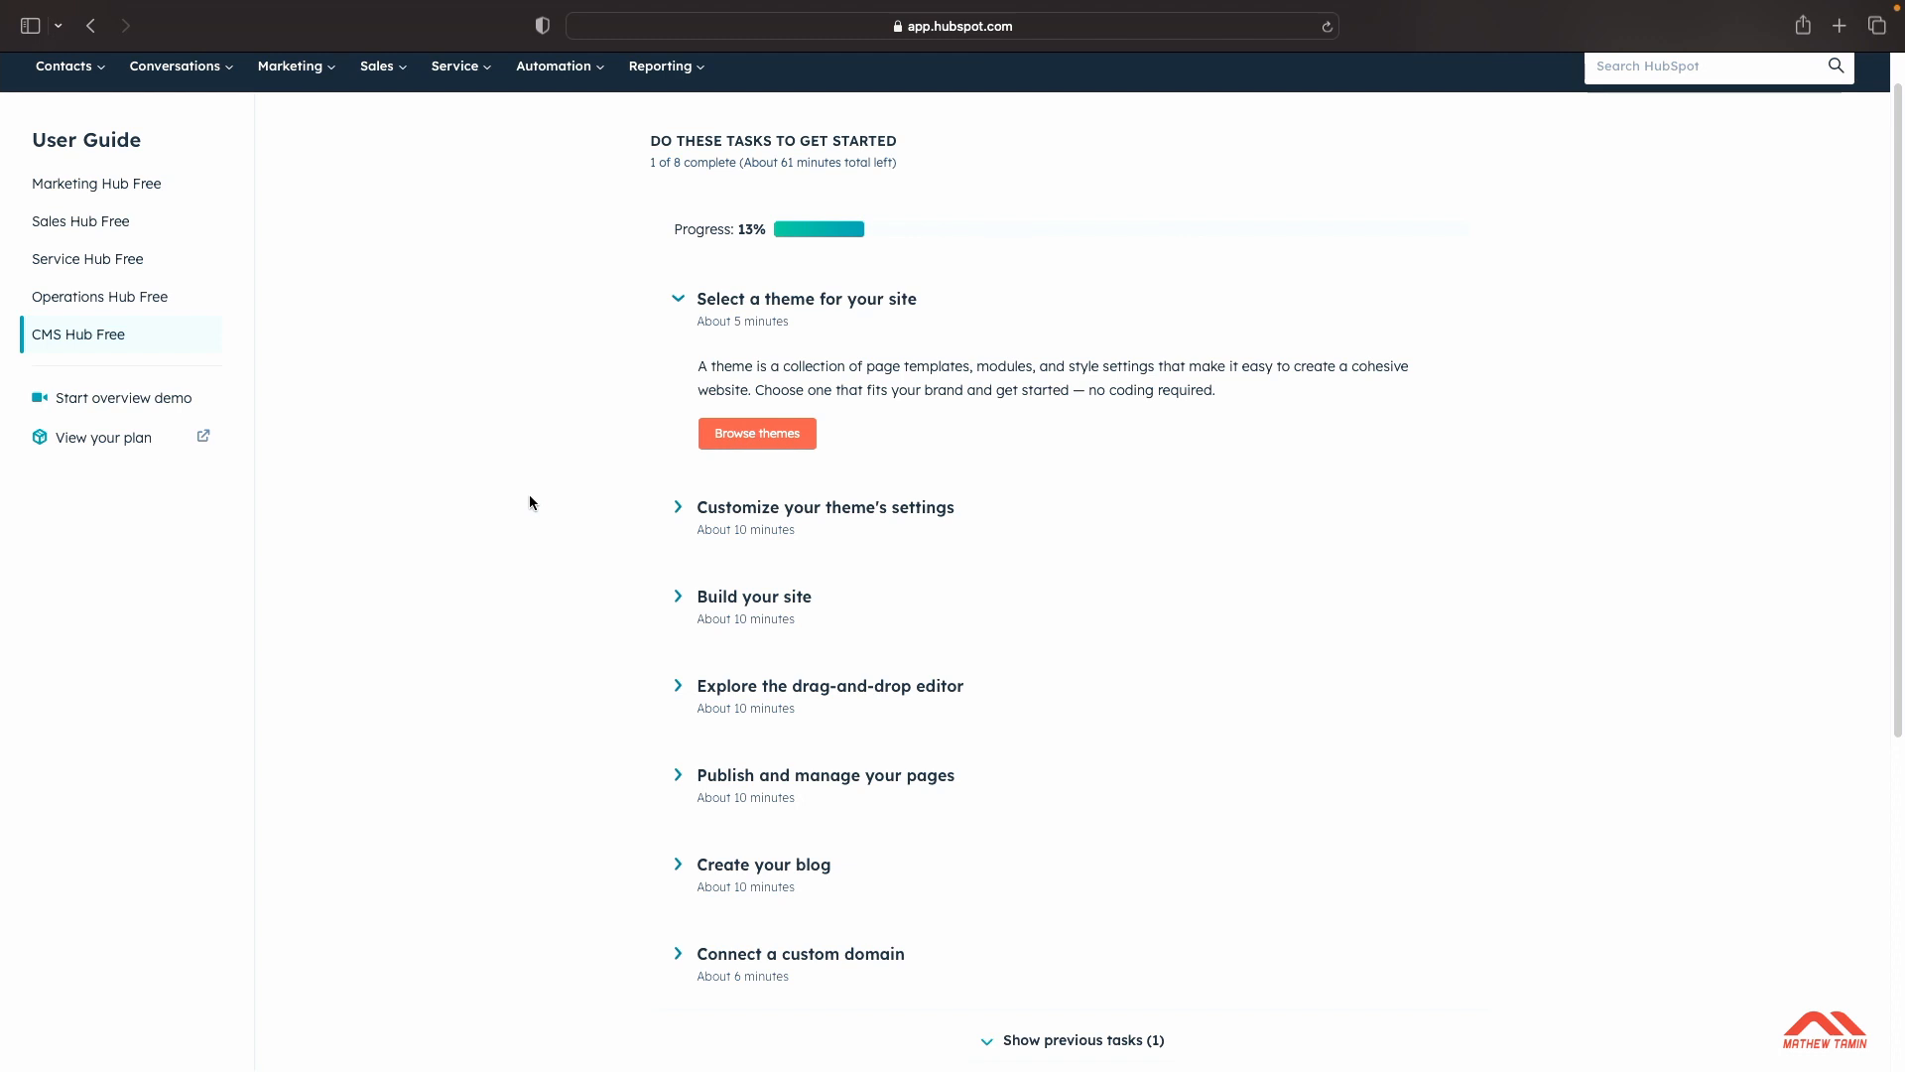
Step: Open the theme browser from the "Select a theme for your site" task in a new tab and switch to it
right_click(789, 434)
left_click(849, 436)
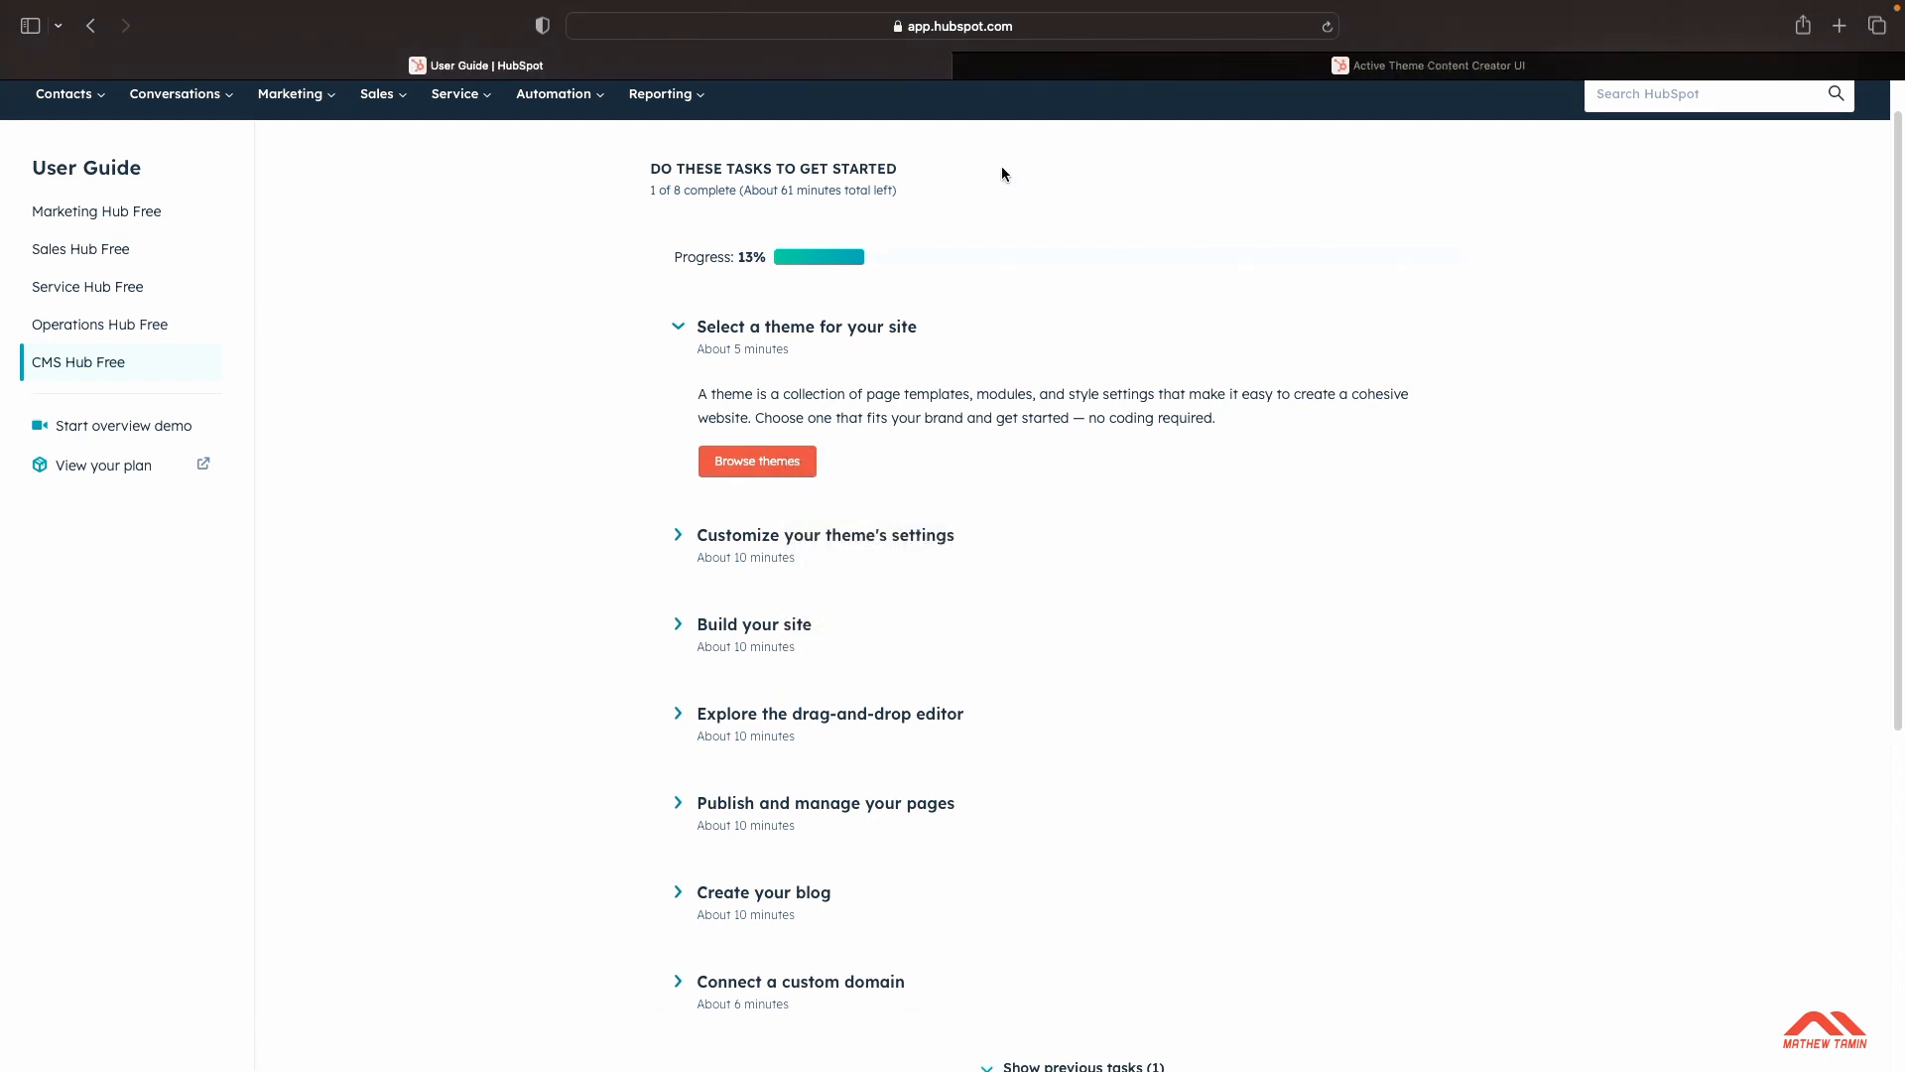
left_click(1142, 72)
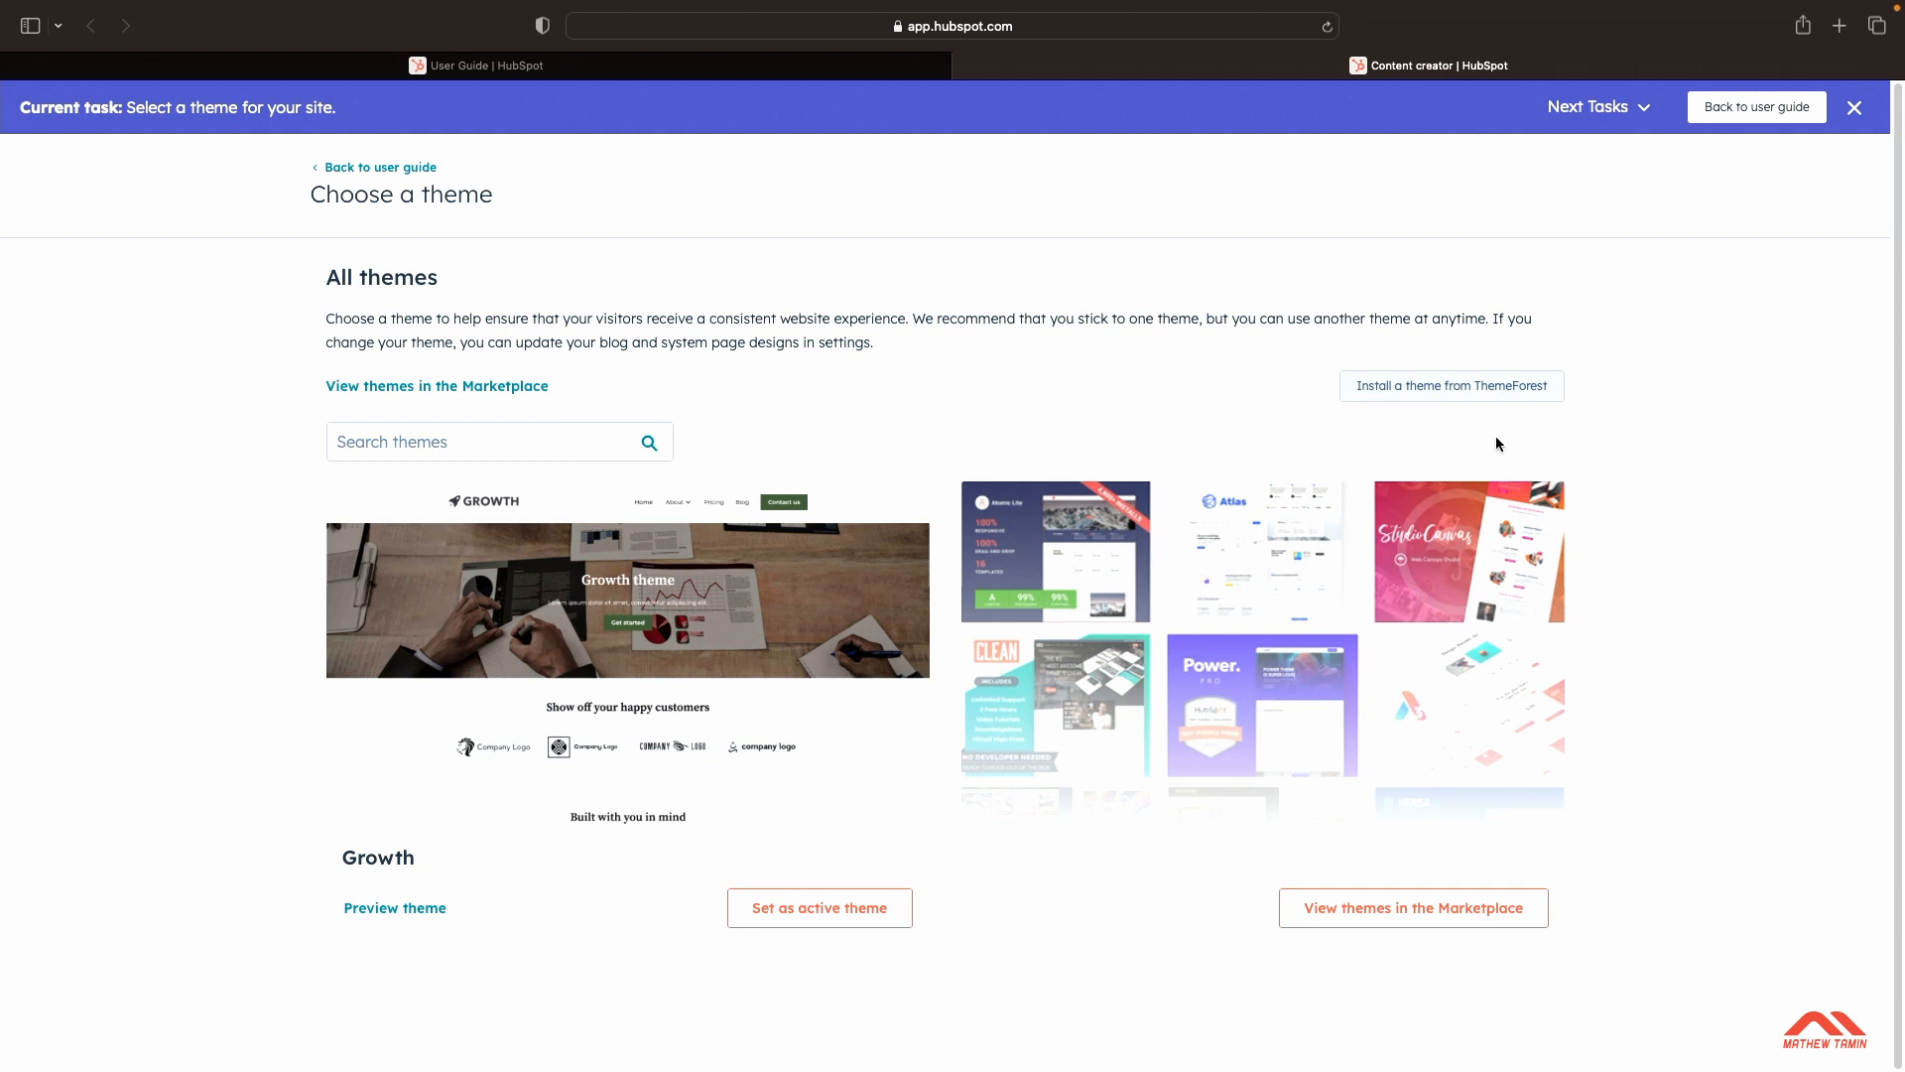
Step: Open the Marketplace themes in a separate new tab from the Choose a theme page
left_click(1434, 394)
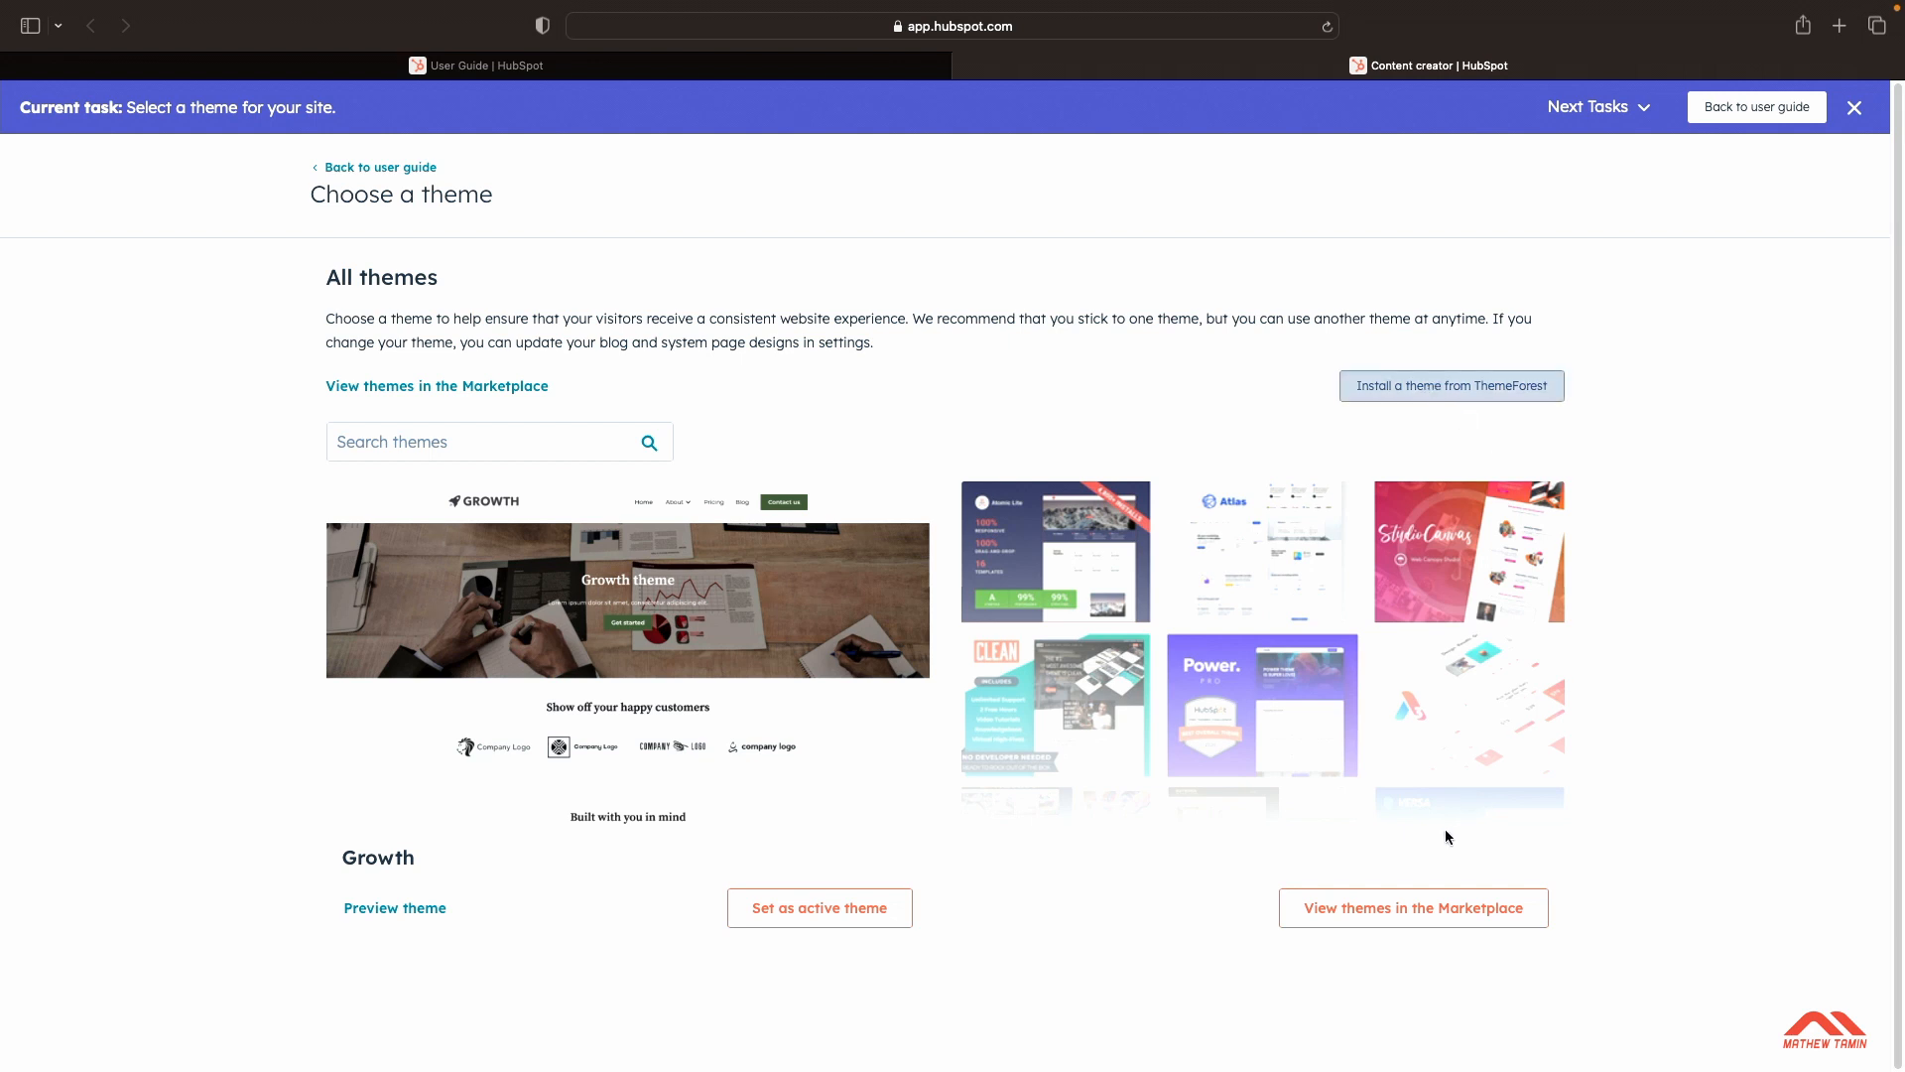
right_click(1411, 906)
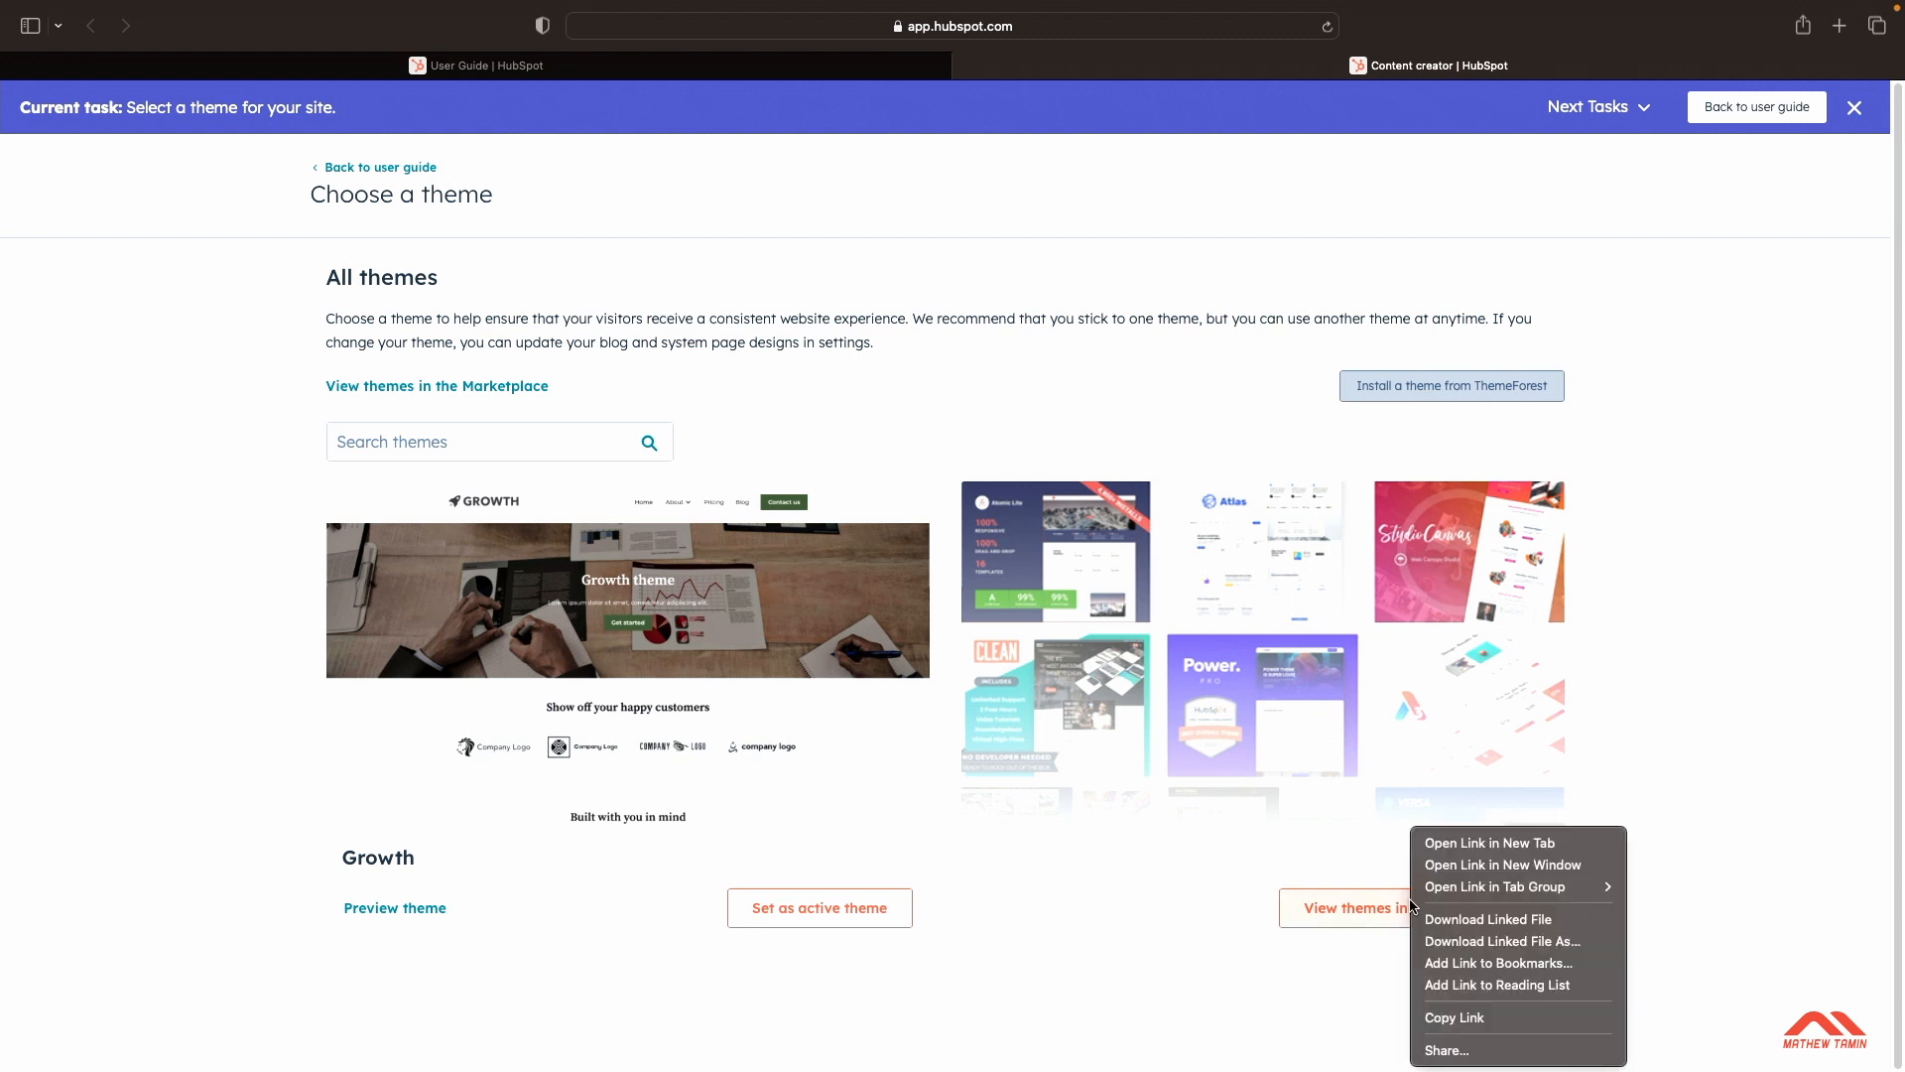
left_click(1479, 850)
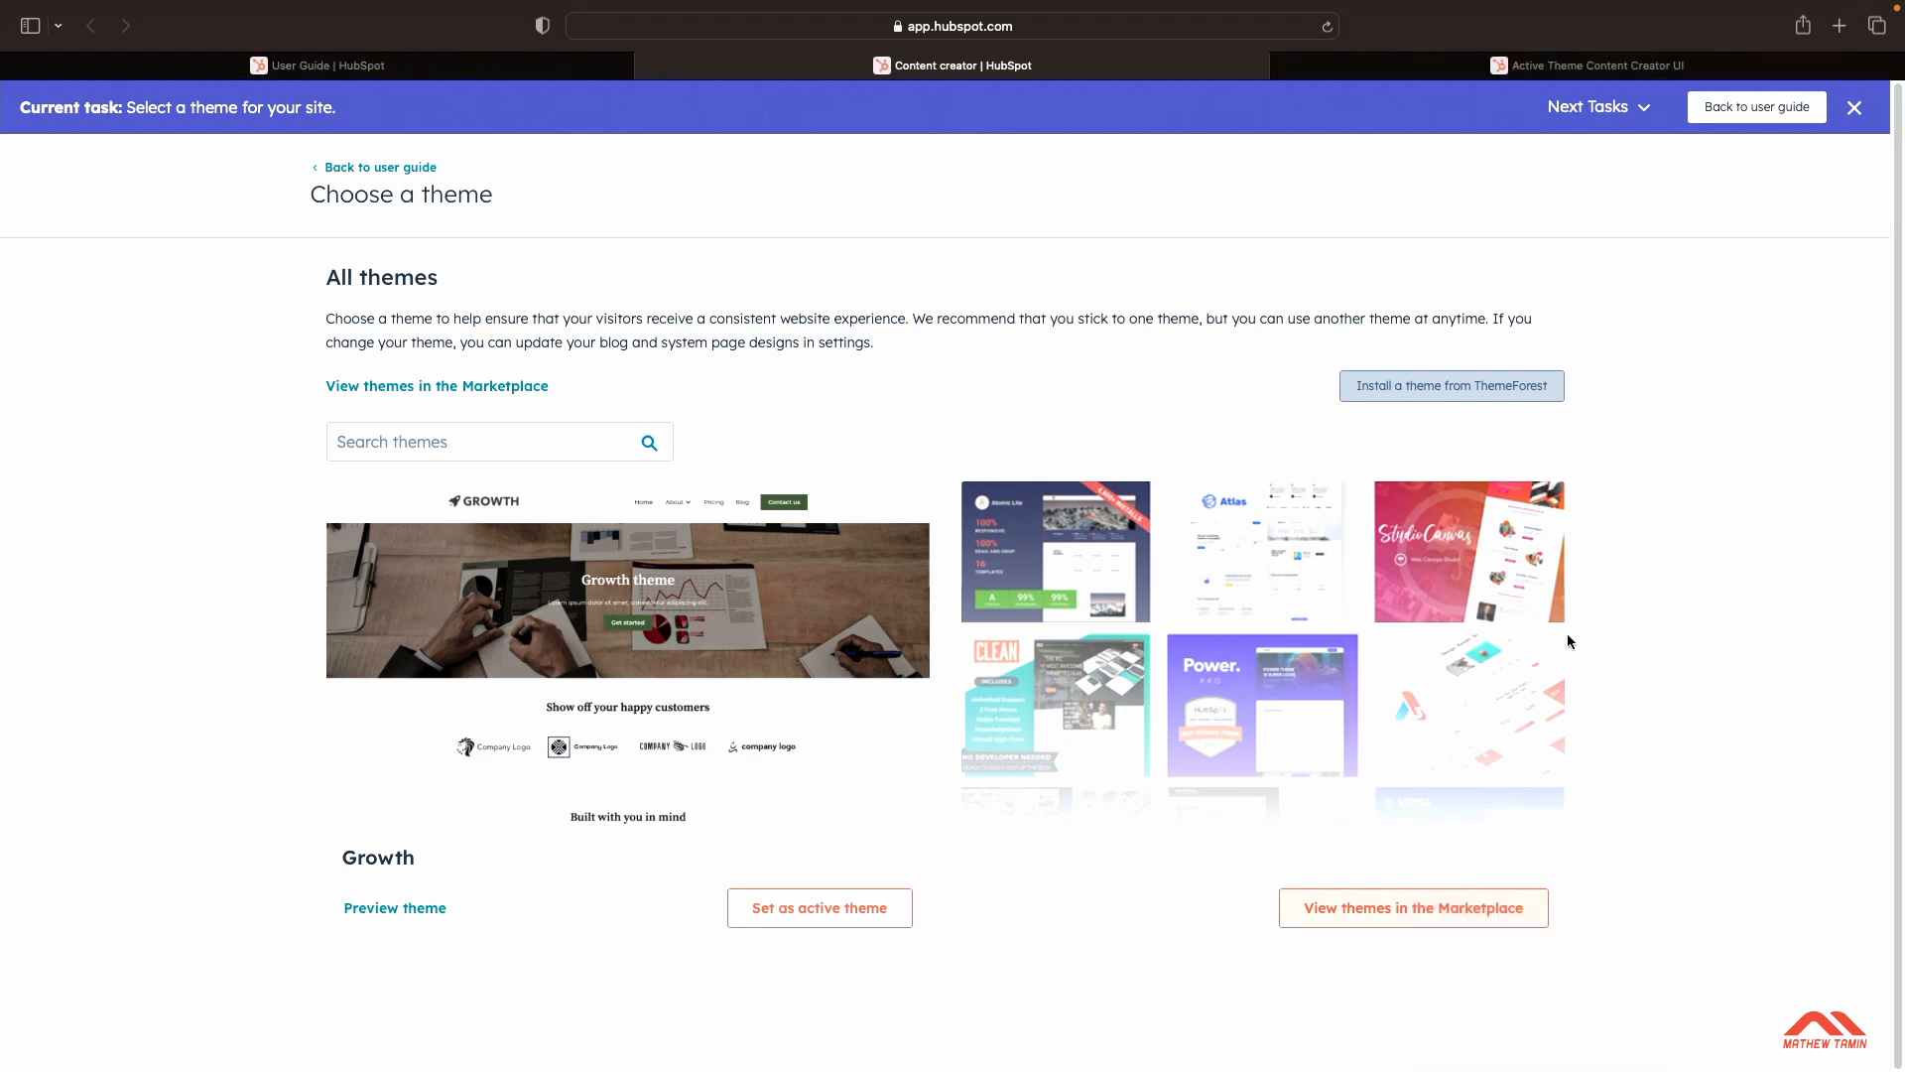
Step: Inspect the purchase code field for installing a ThemeForest theme, and close the dialog without entering a code
left_click(1406, 394)
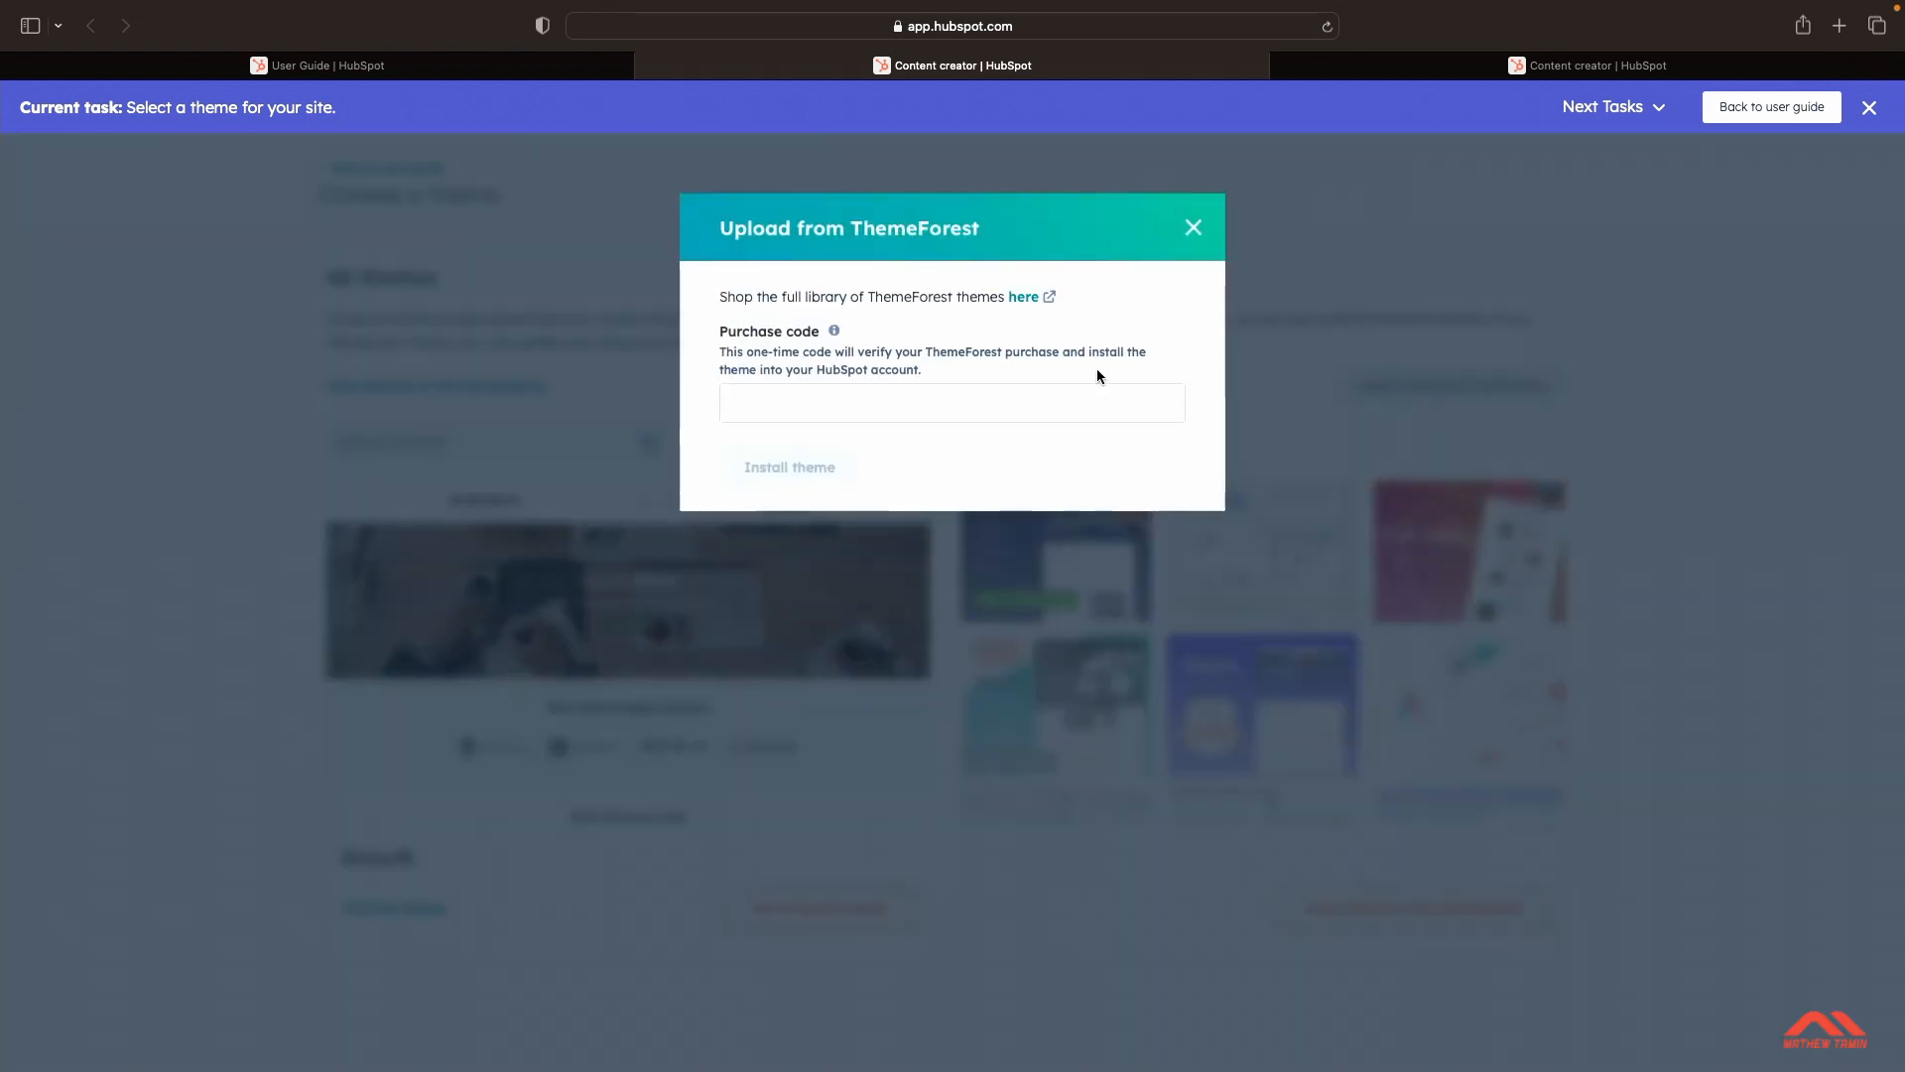
left_click(909, 399)
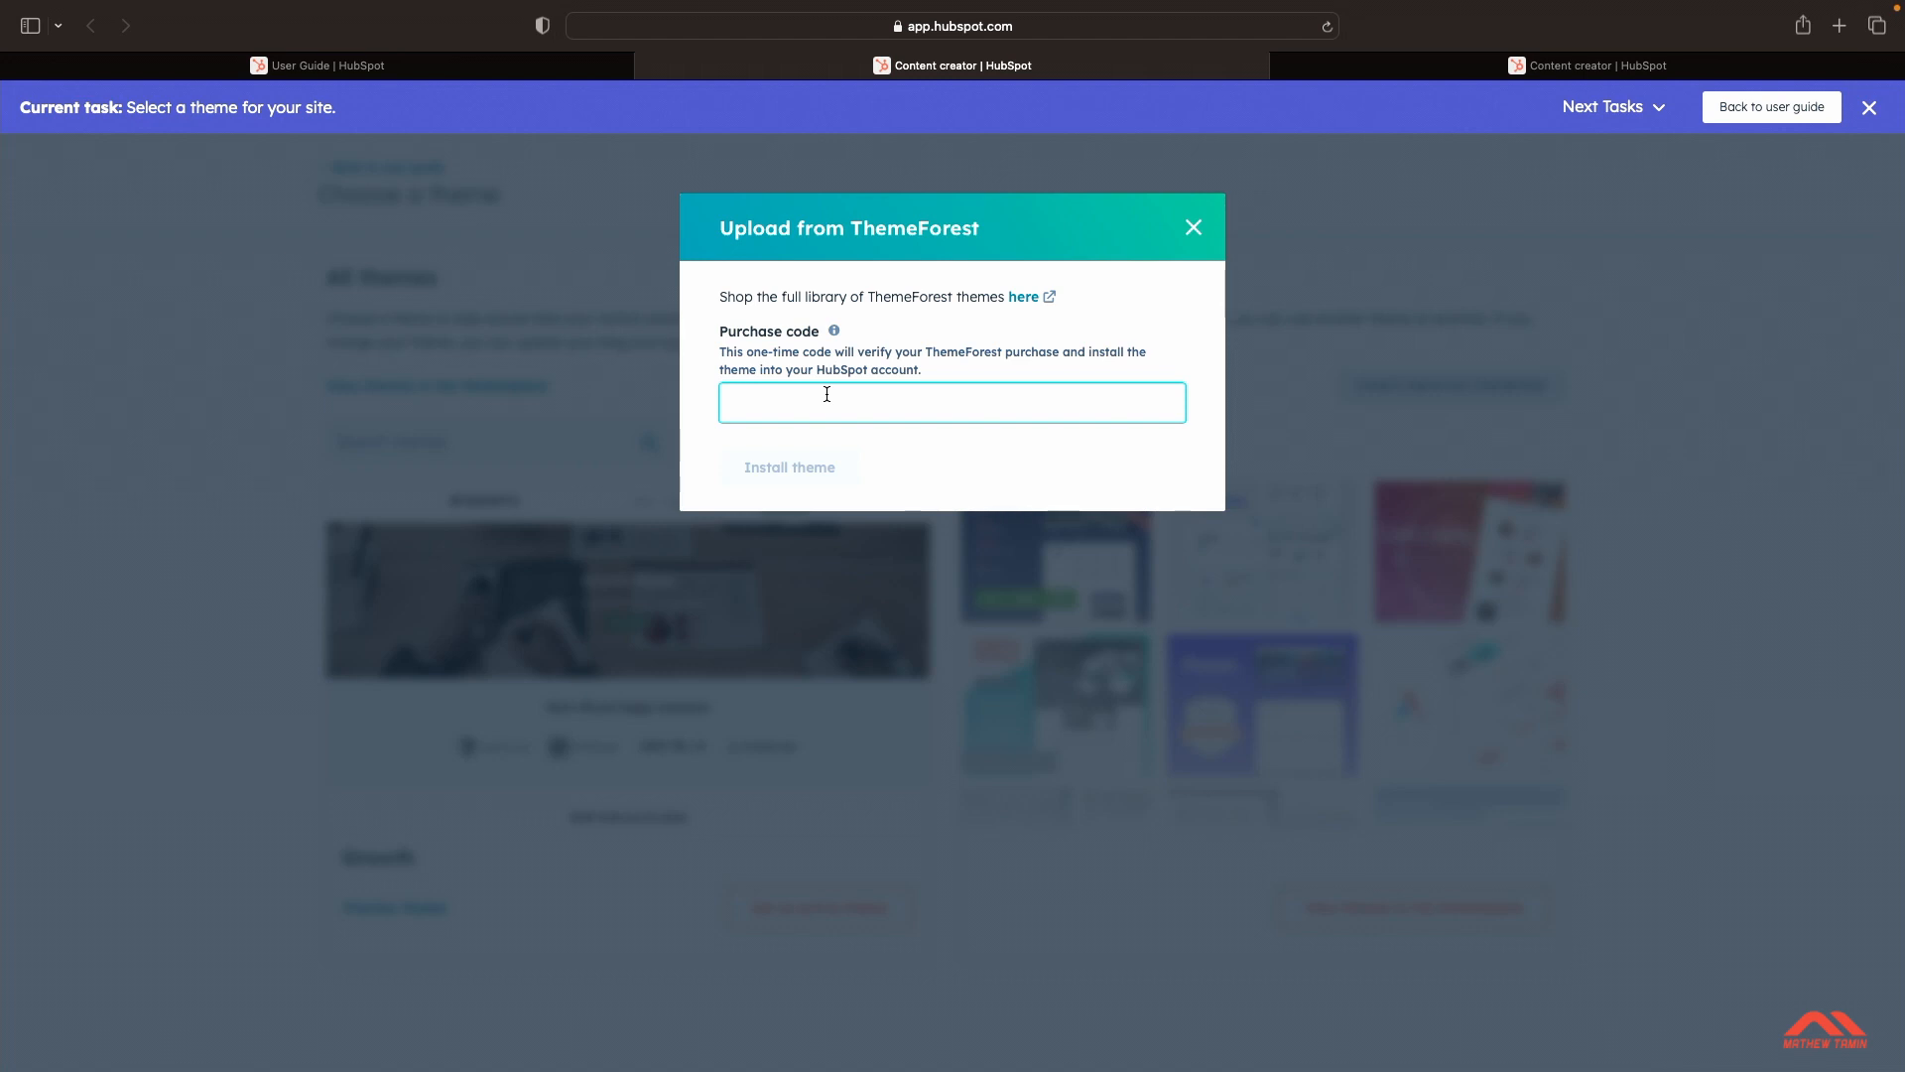
left_click(1193, 230)
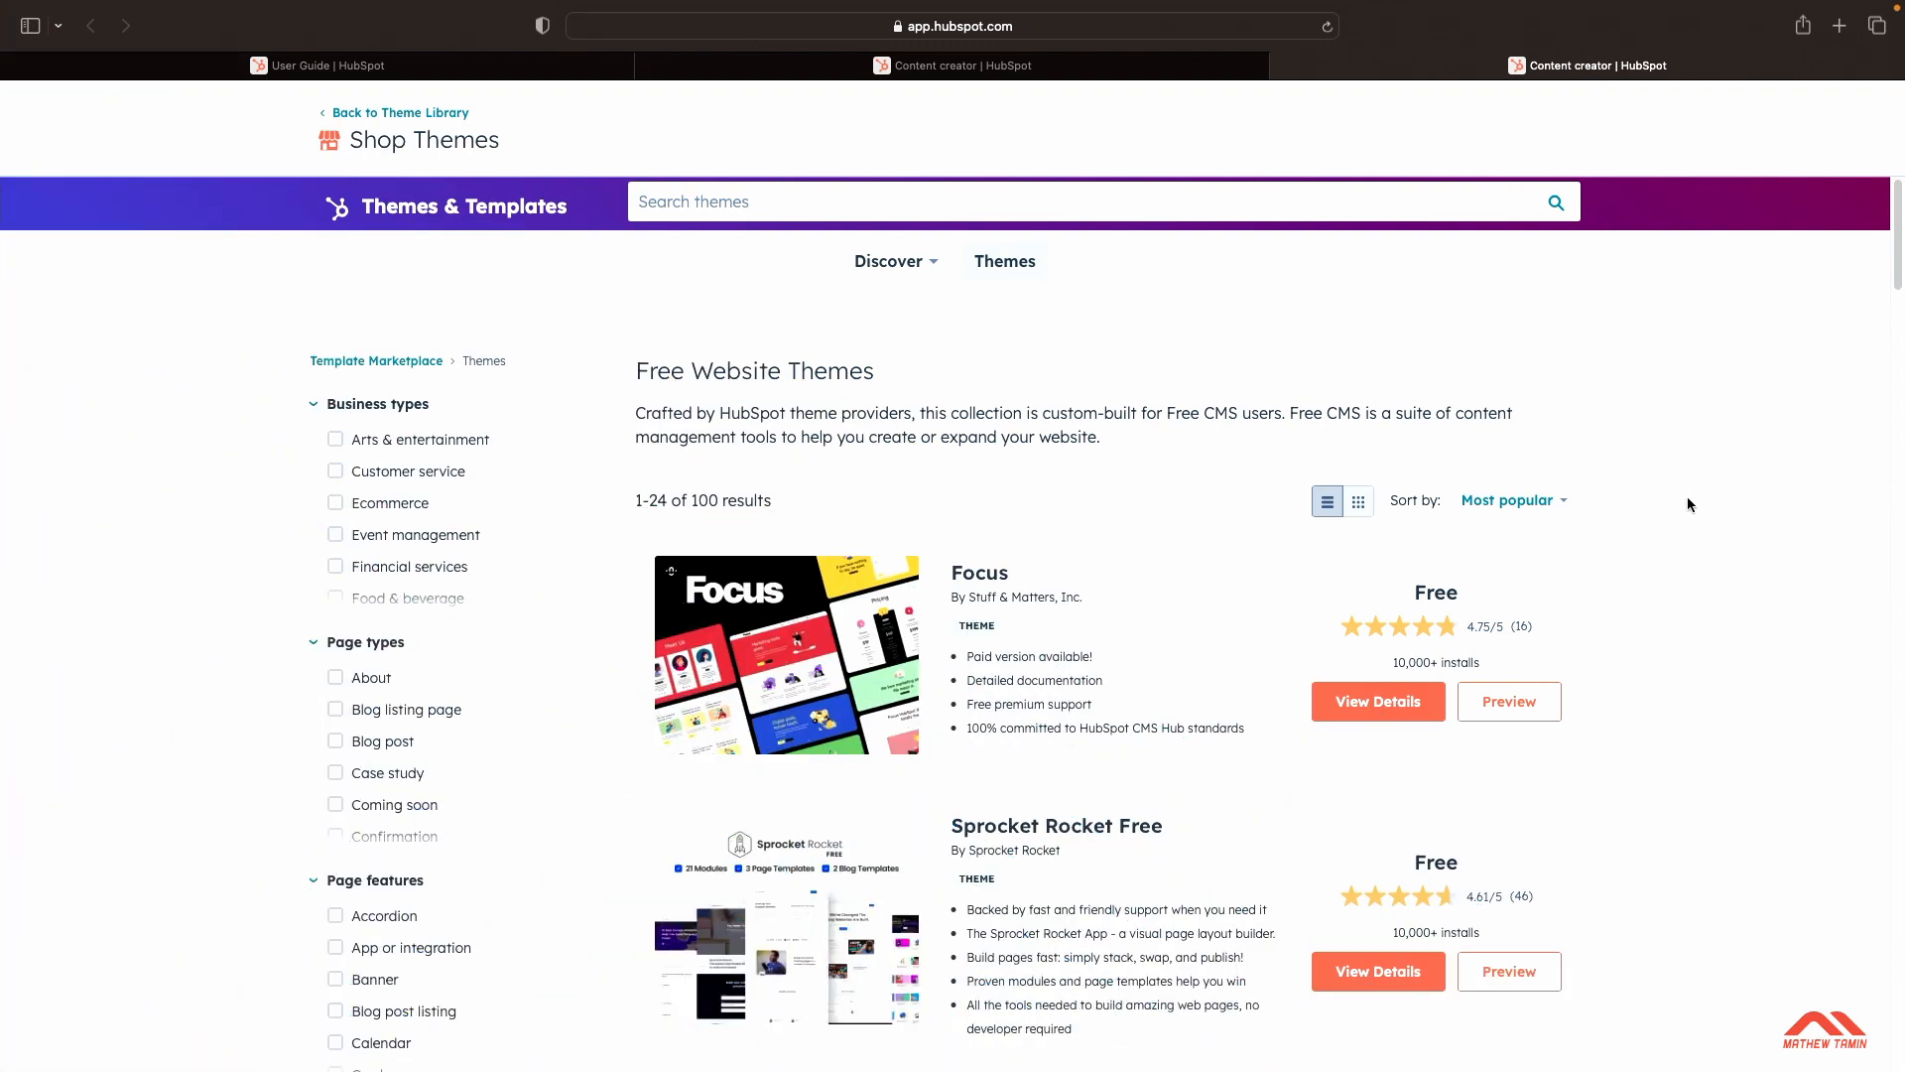
Step: Examine the free website themes in the Marketplace tab, comparing their descriptions, ratings and filter options
scroll(1688, 504, "down", 1)
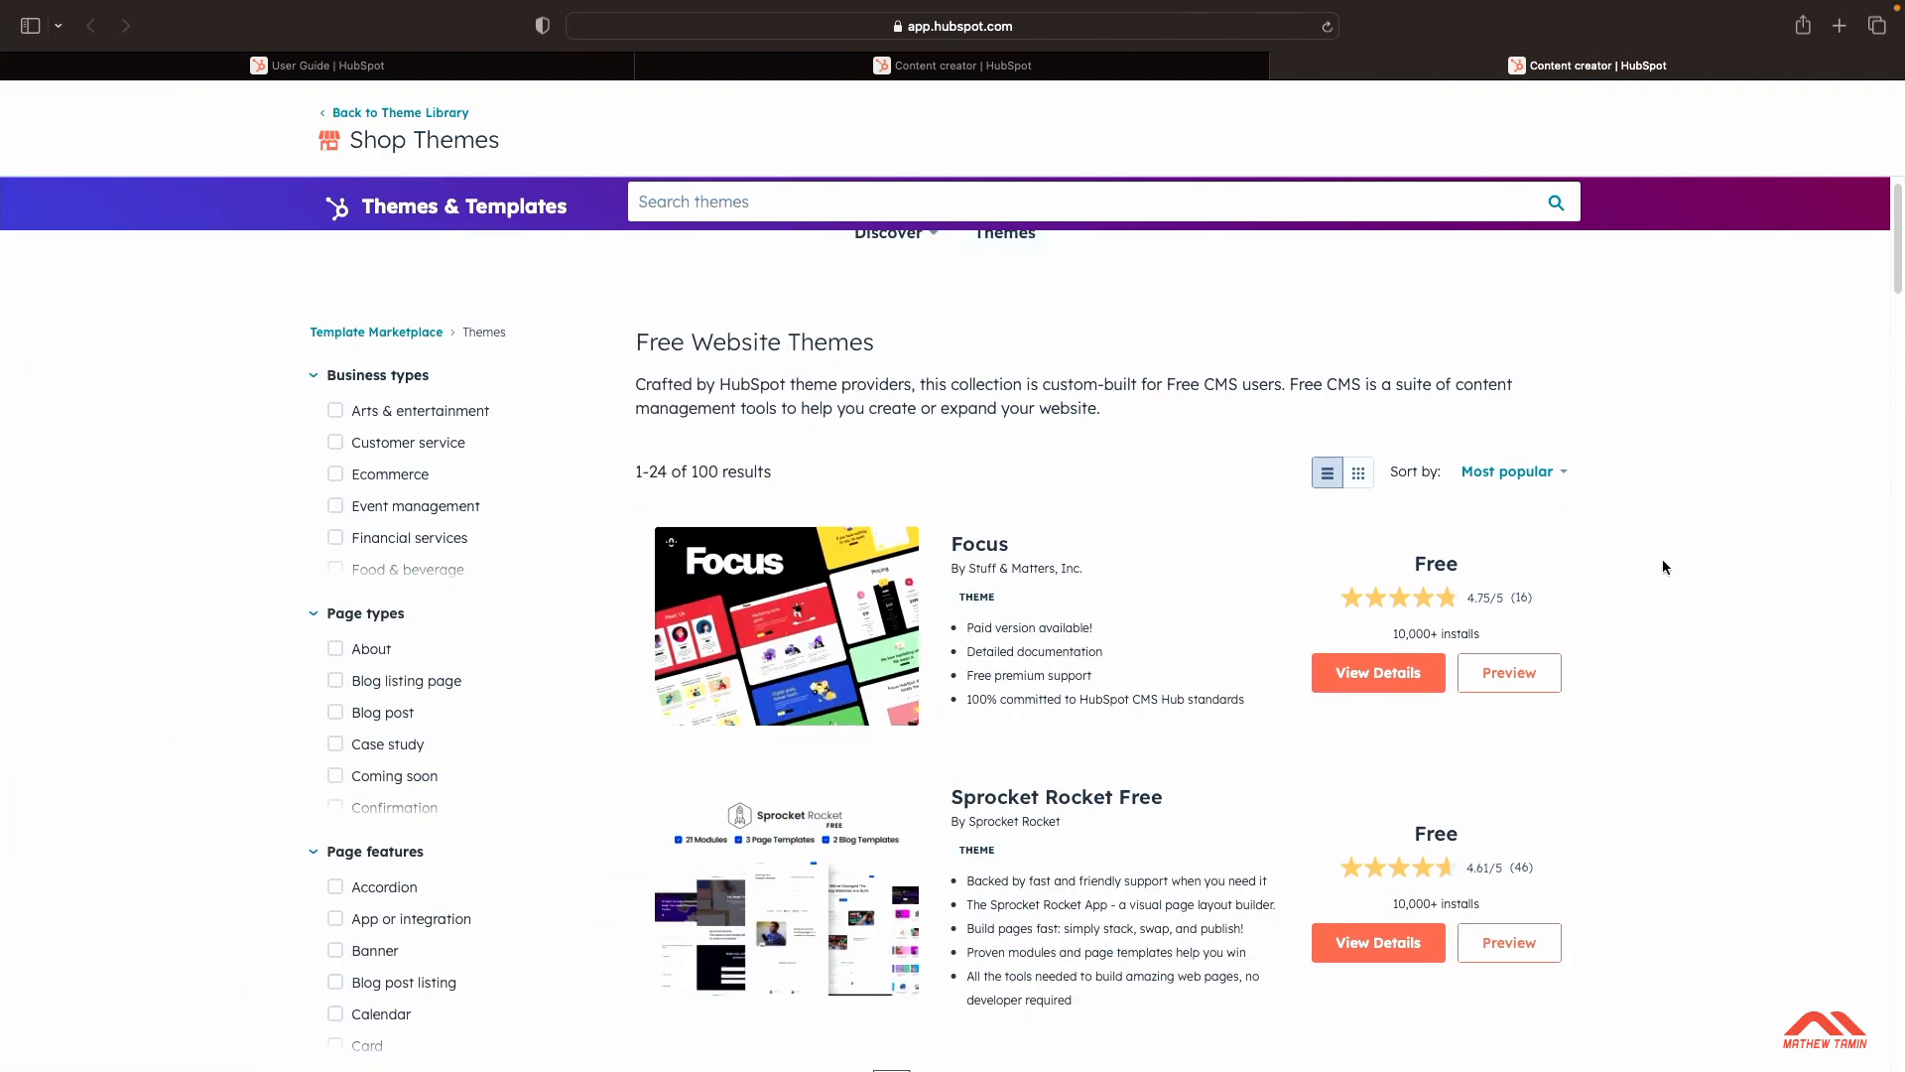
scroll(1612, 542, "down", 3)
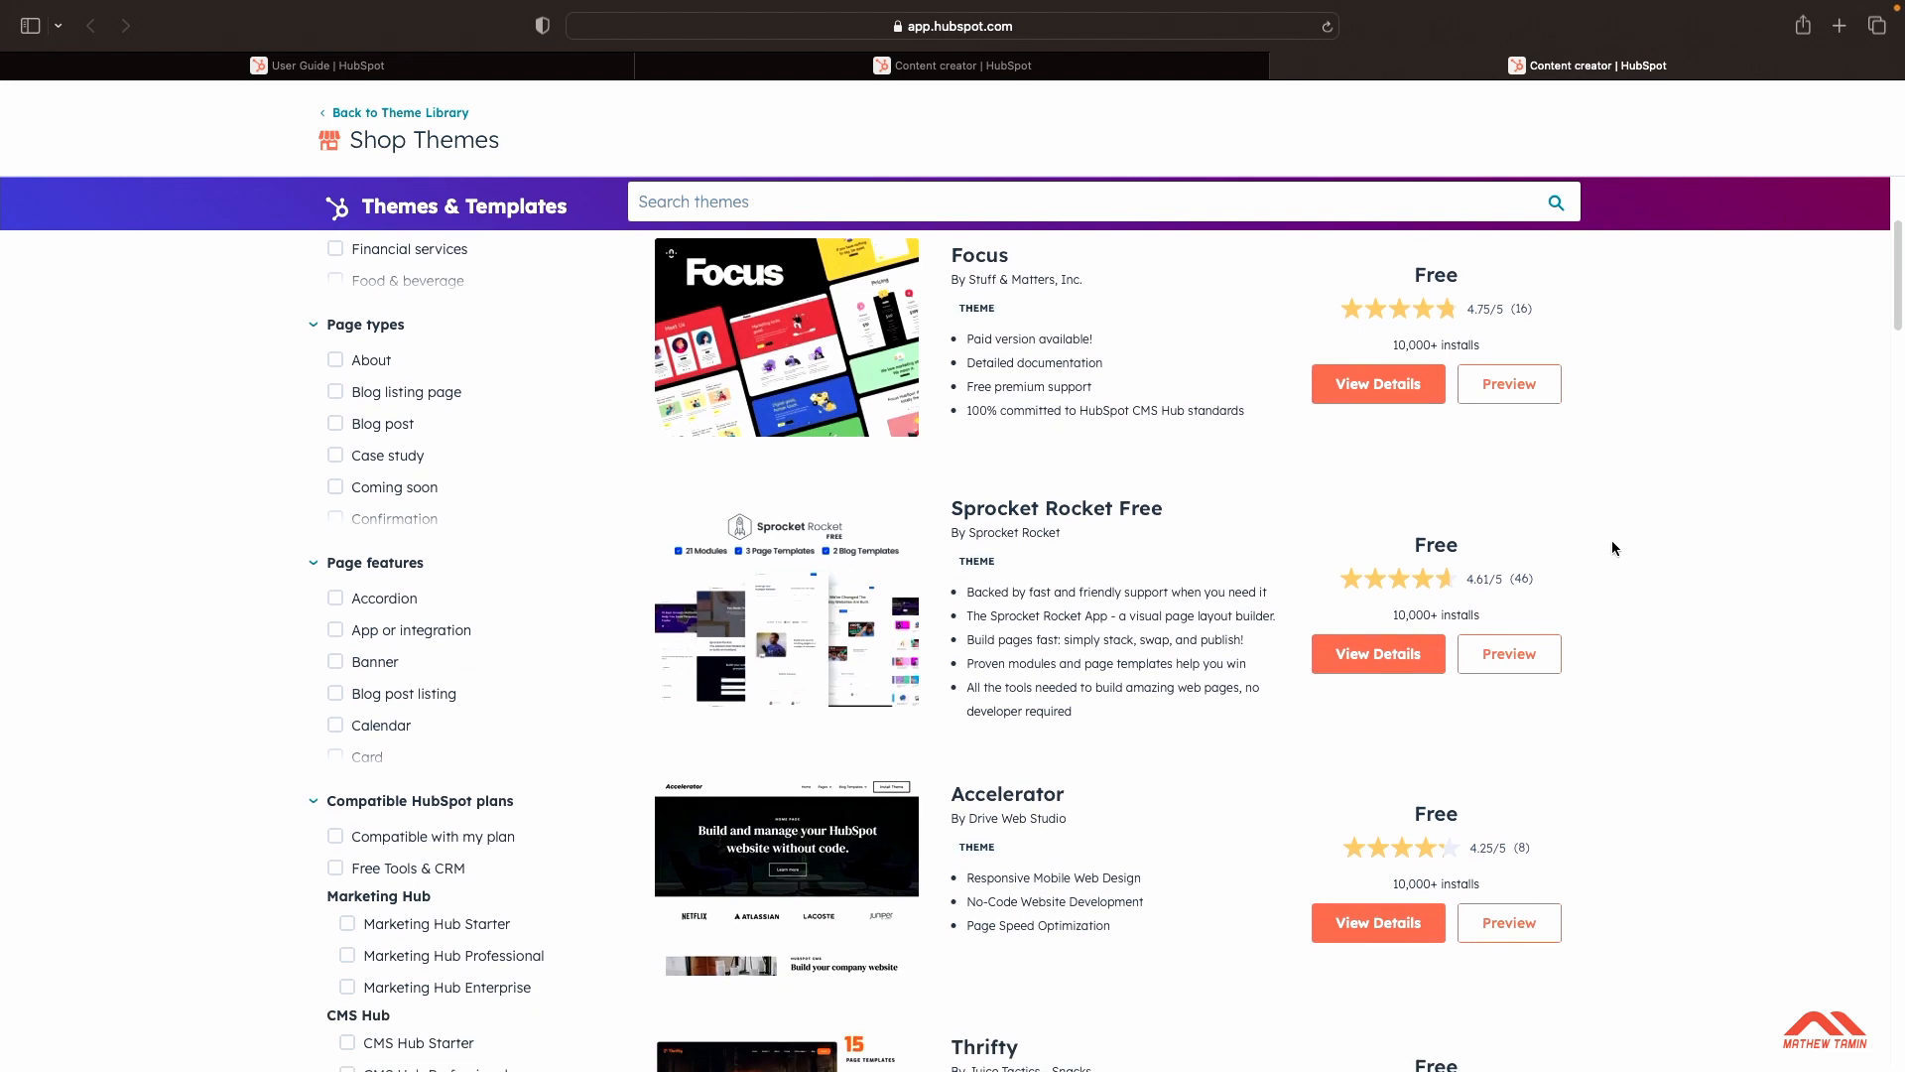
scroll(1612, 544, "down", 4)
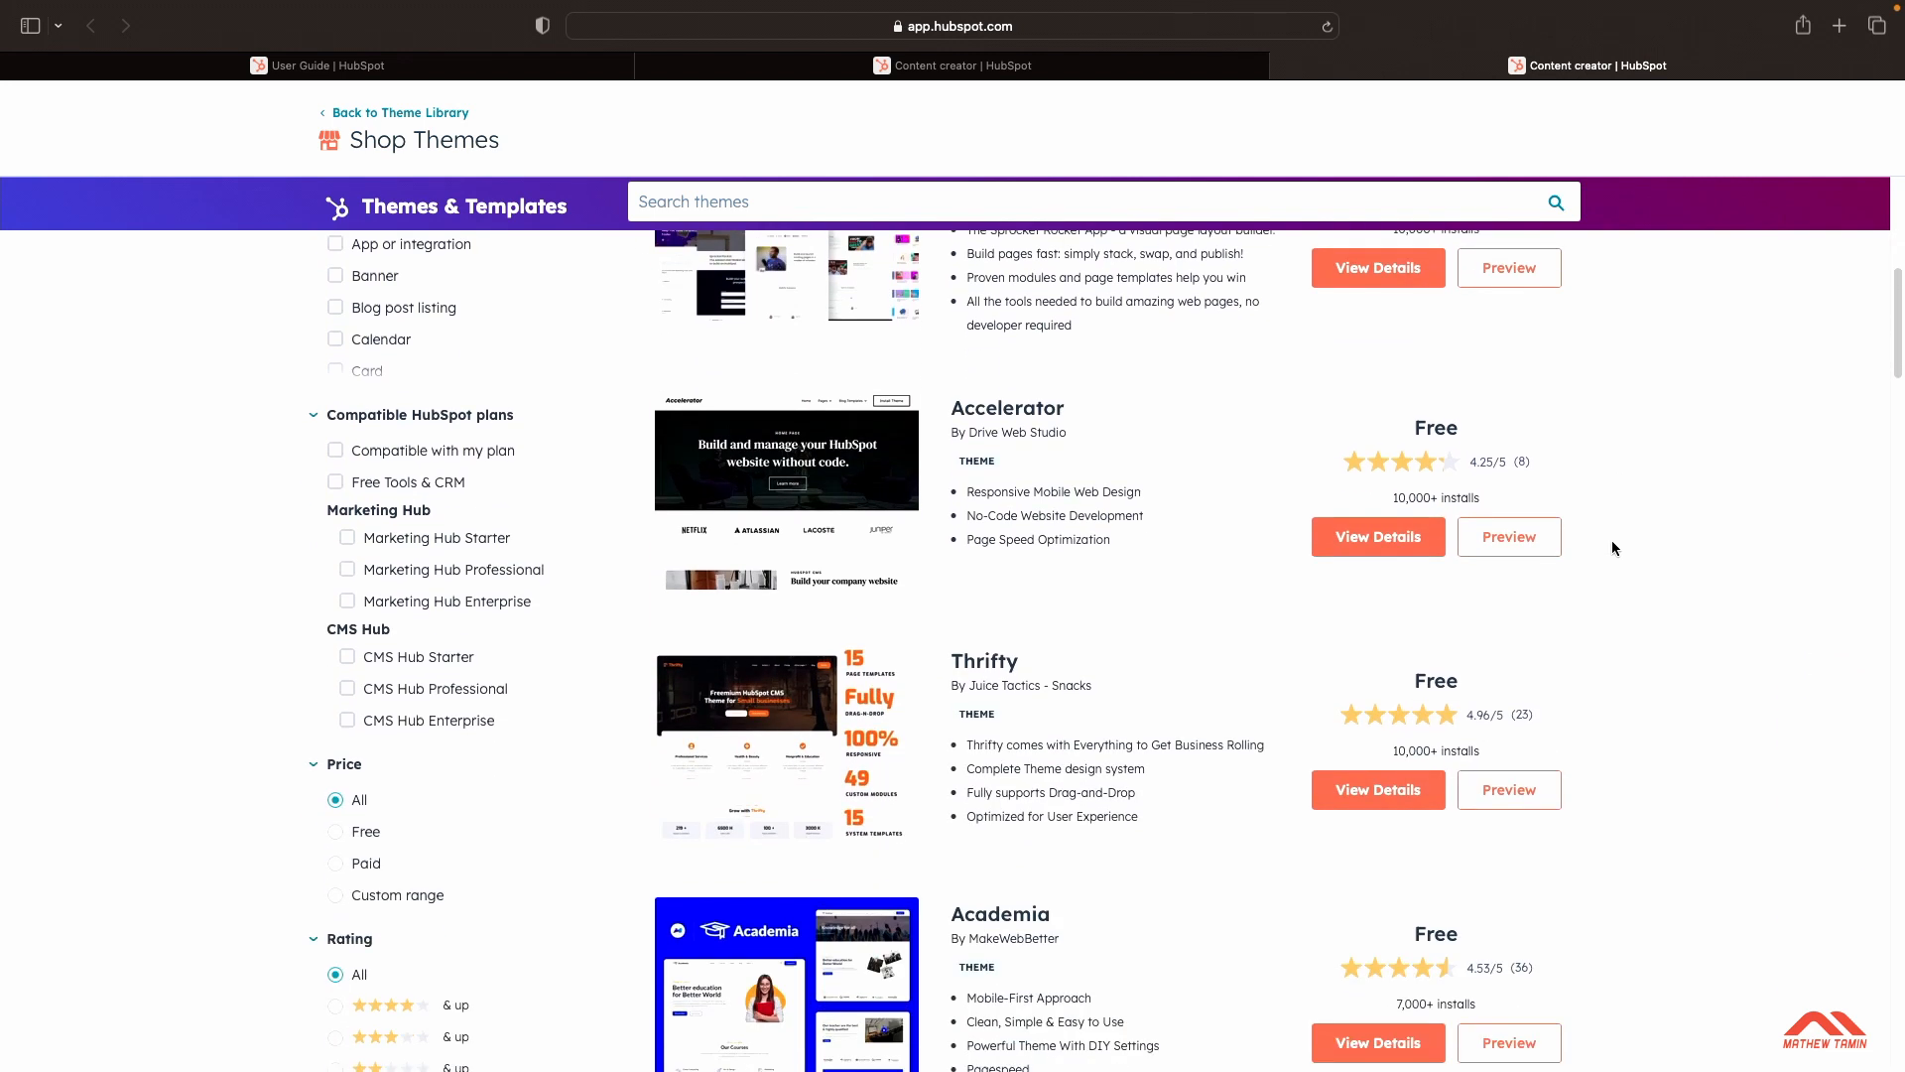
scroll(1611, 540, "down", 4)
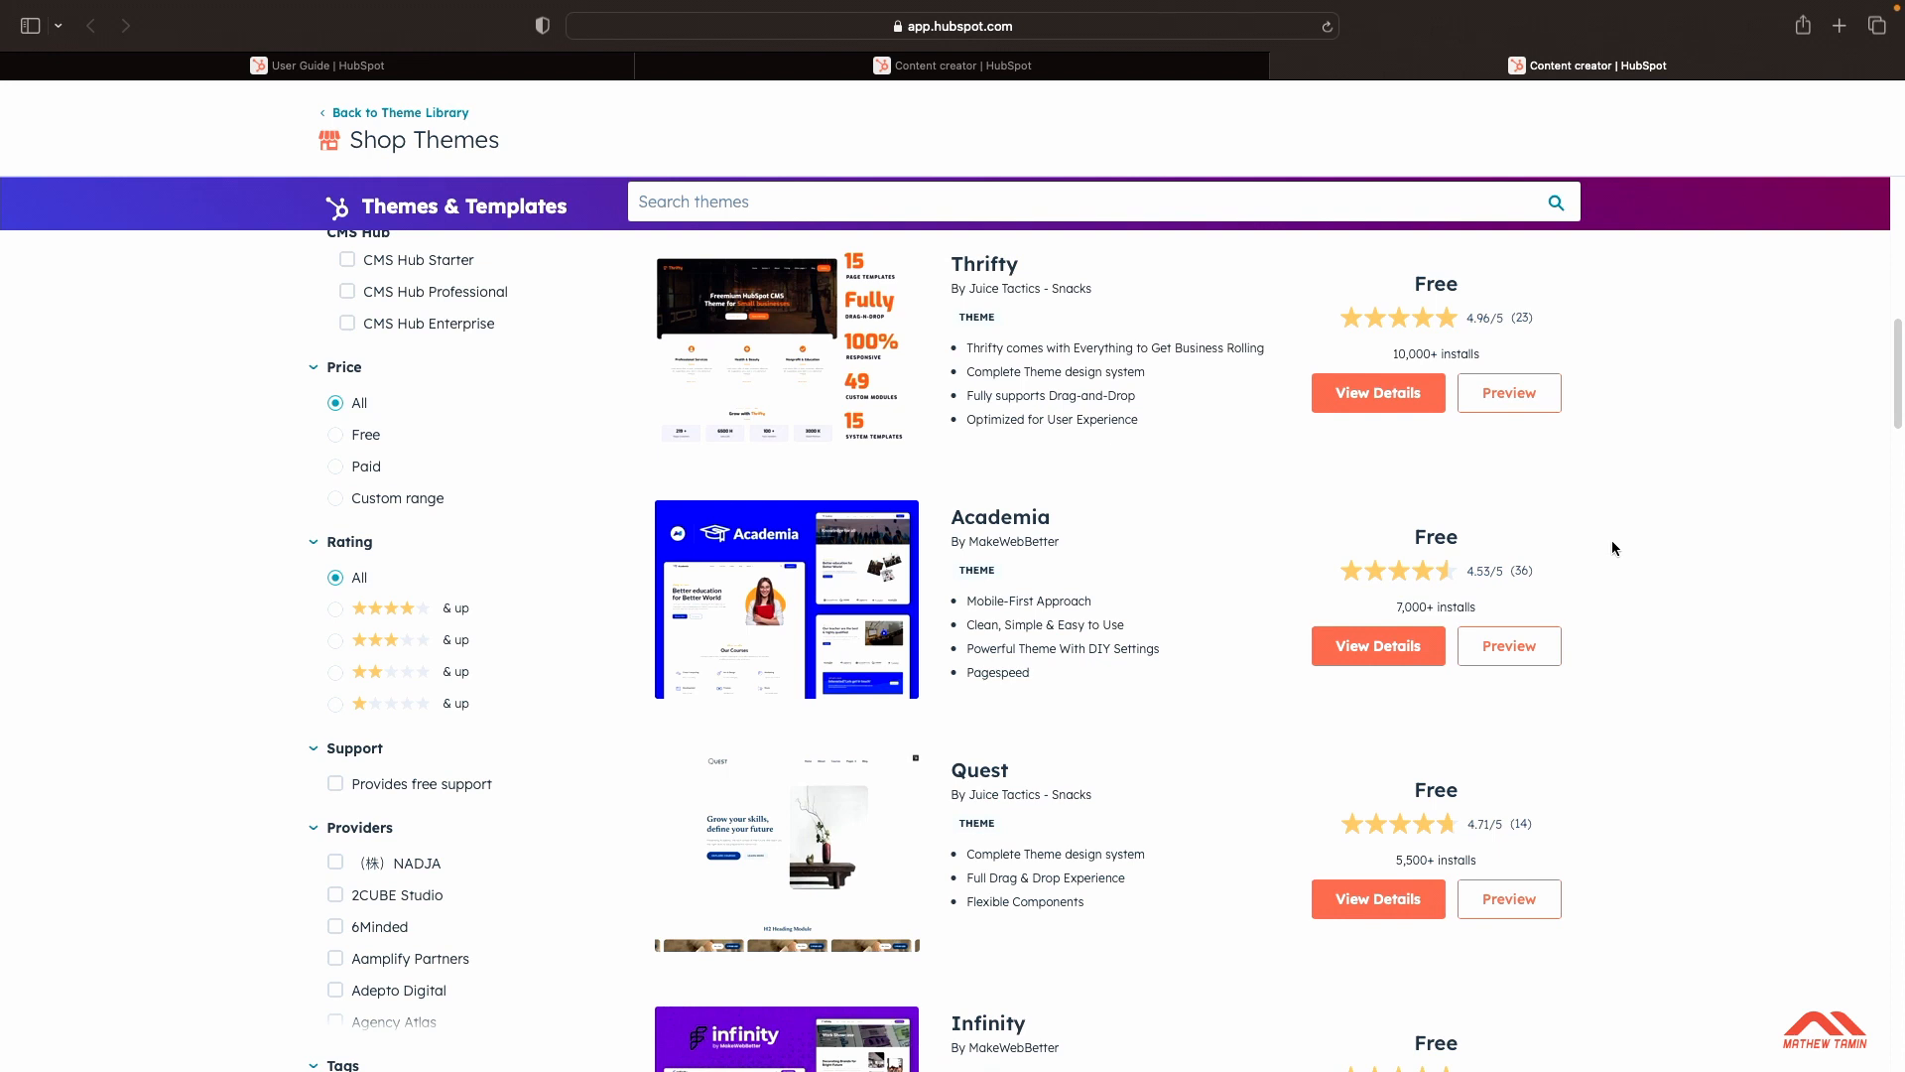
scroll(1612, 547, "down", 1)
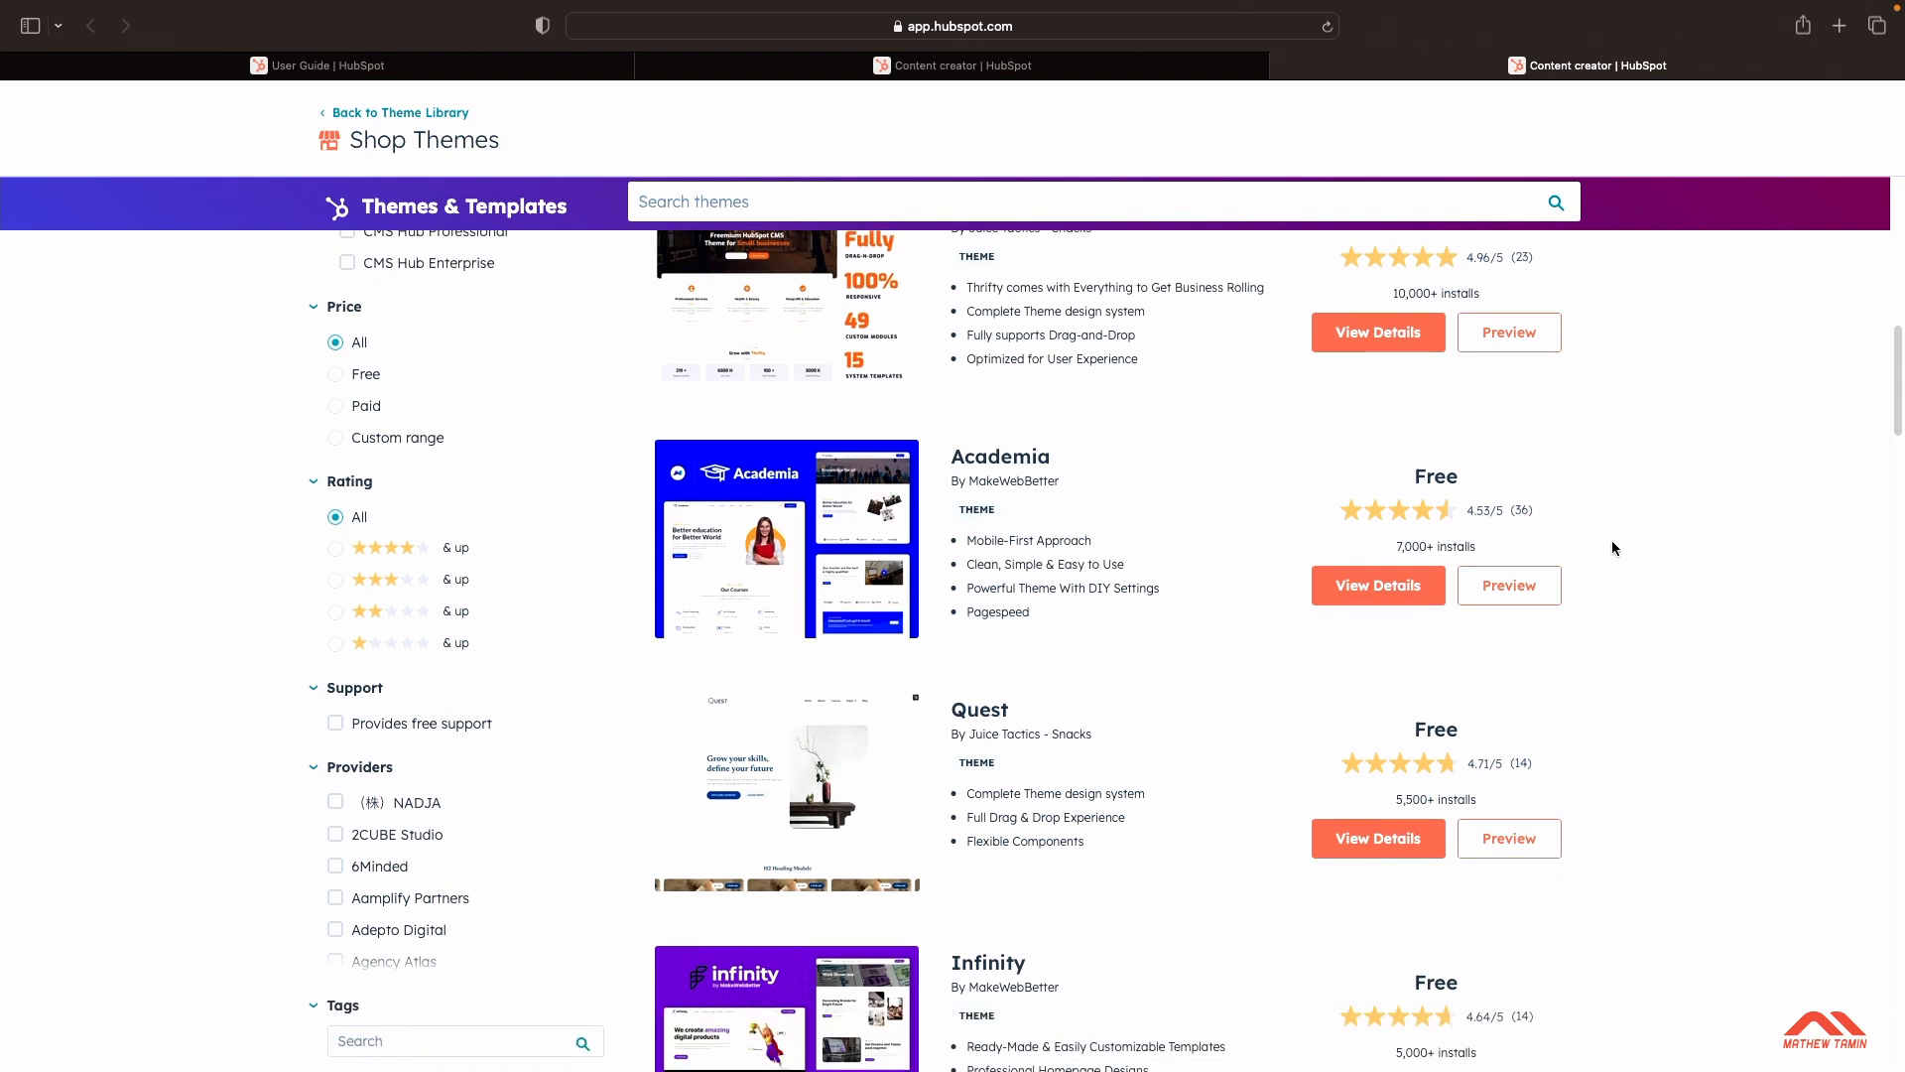
scroll(1612, 540, "down", 1)
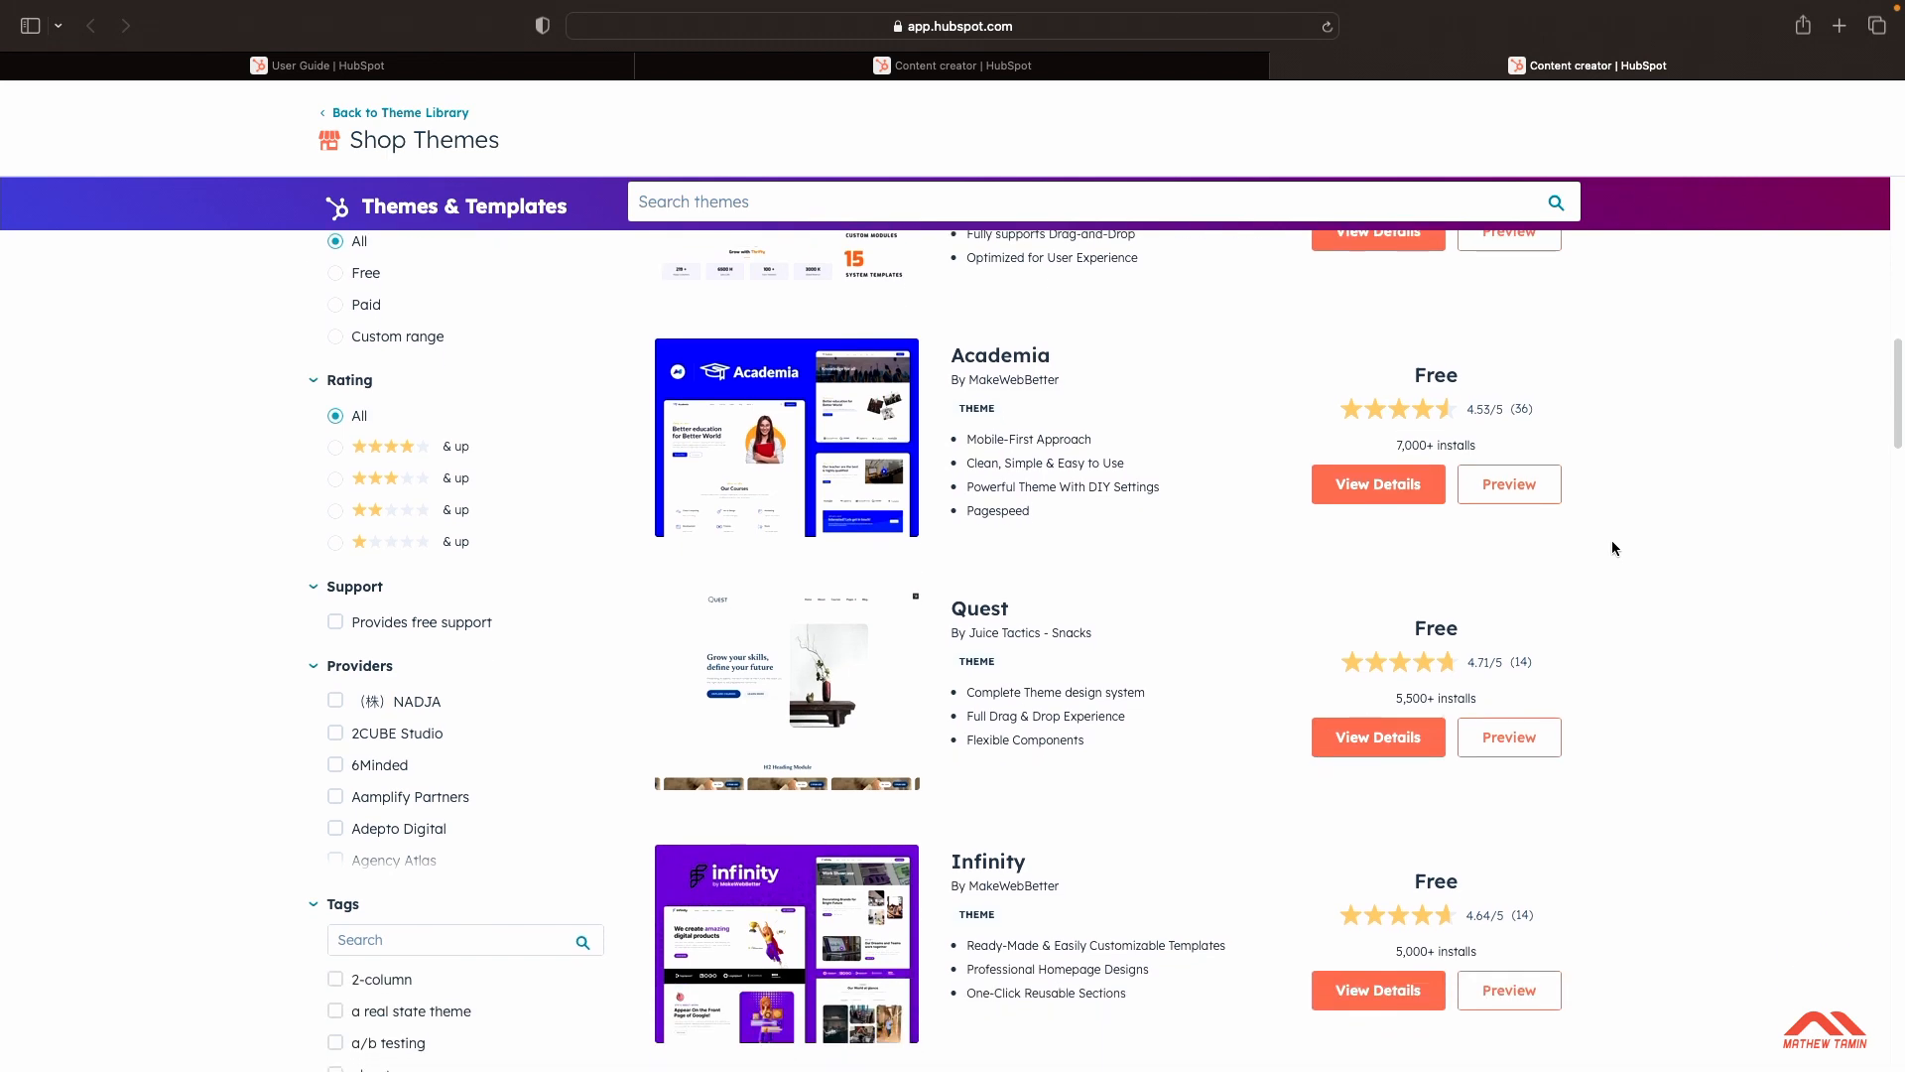
scroll(1612, 546, "down", 5)
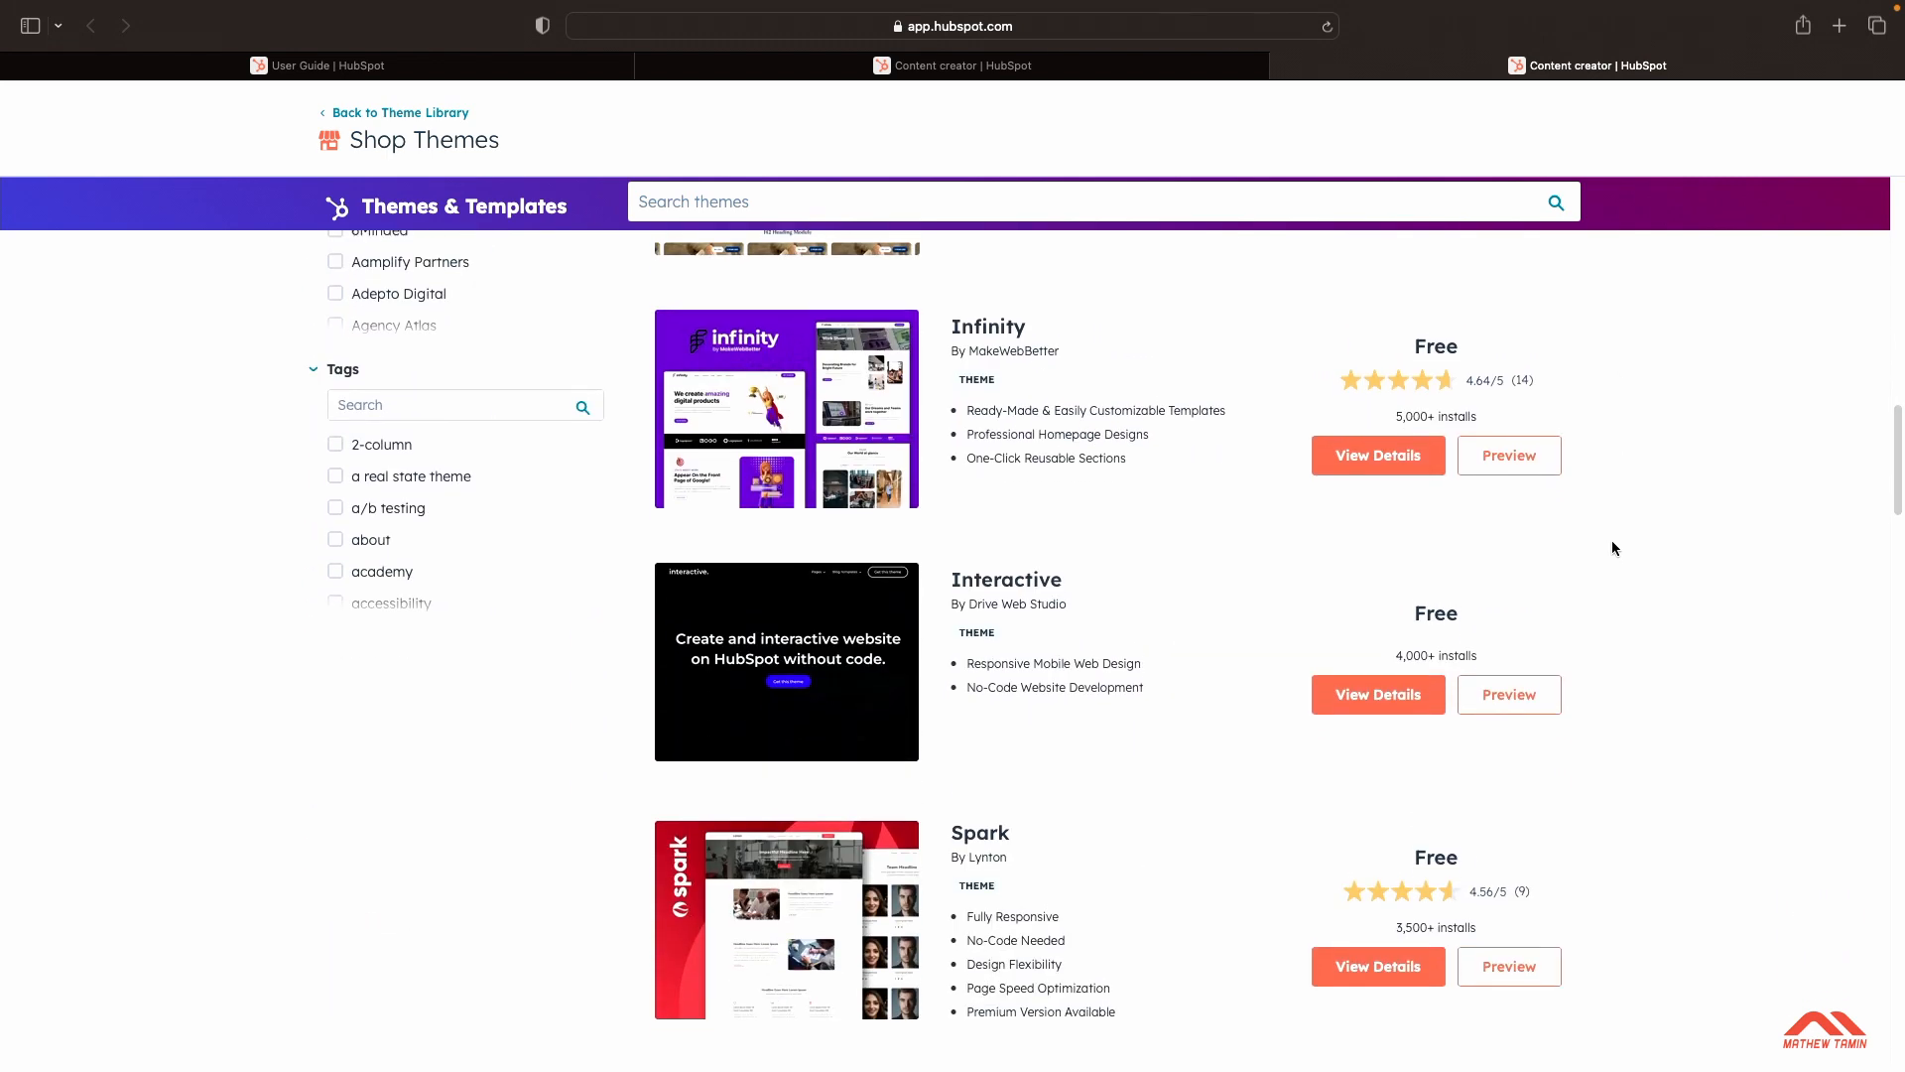
scroll(1611, 547, "up", 15)
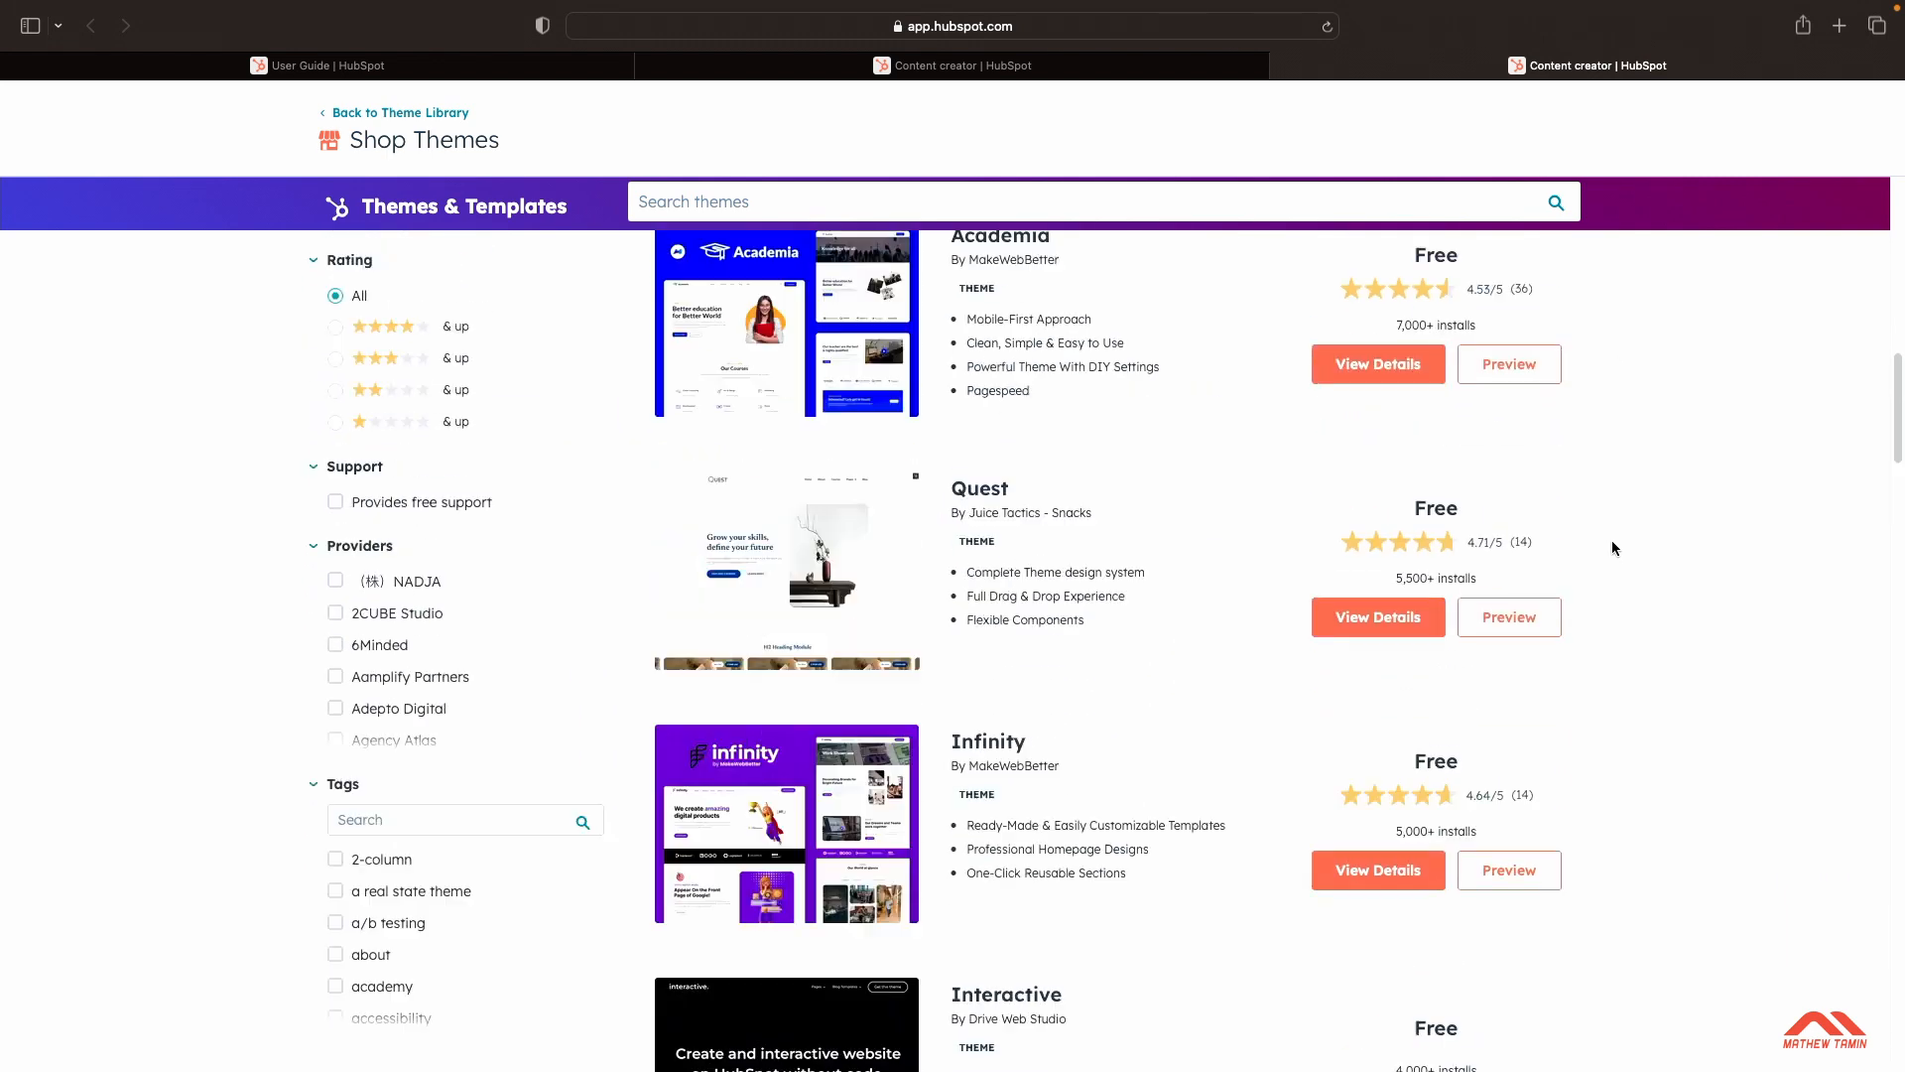
scroll(1612, 548, "down", 2)
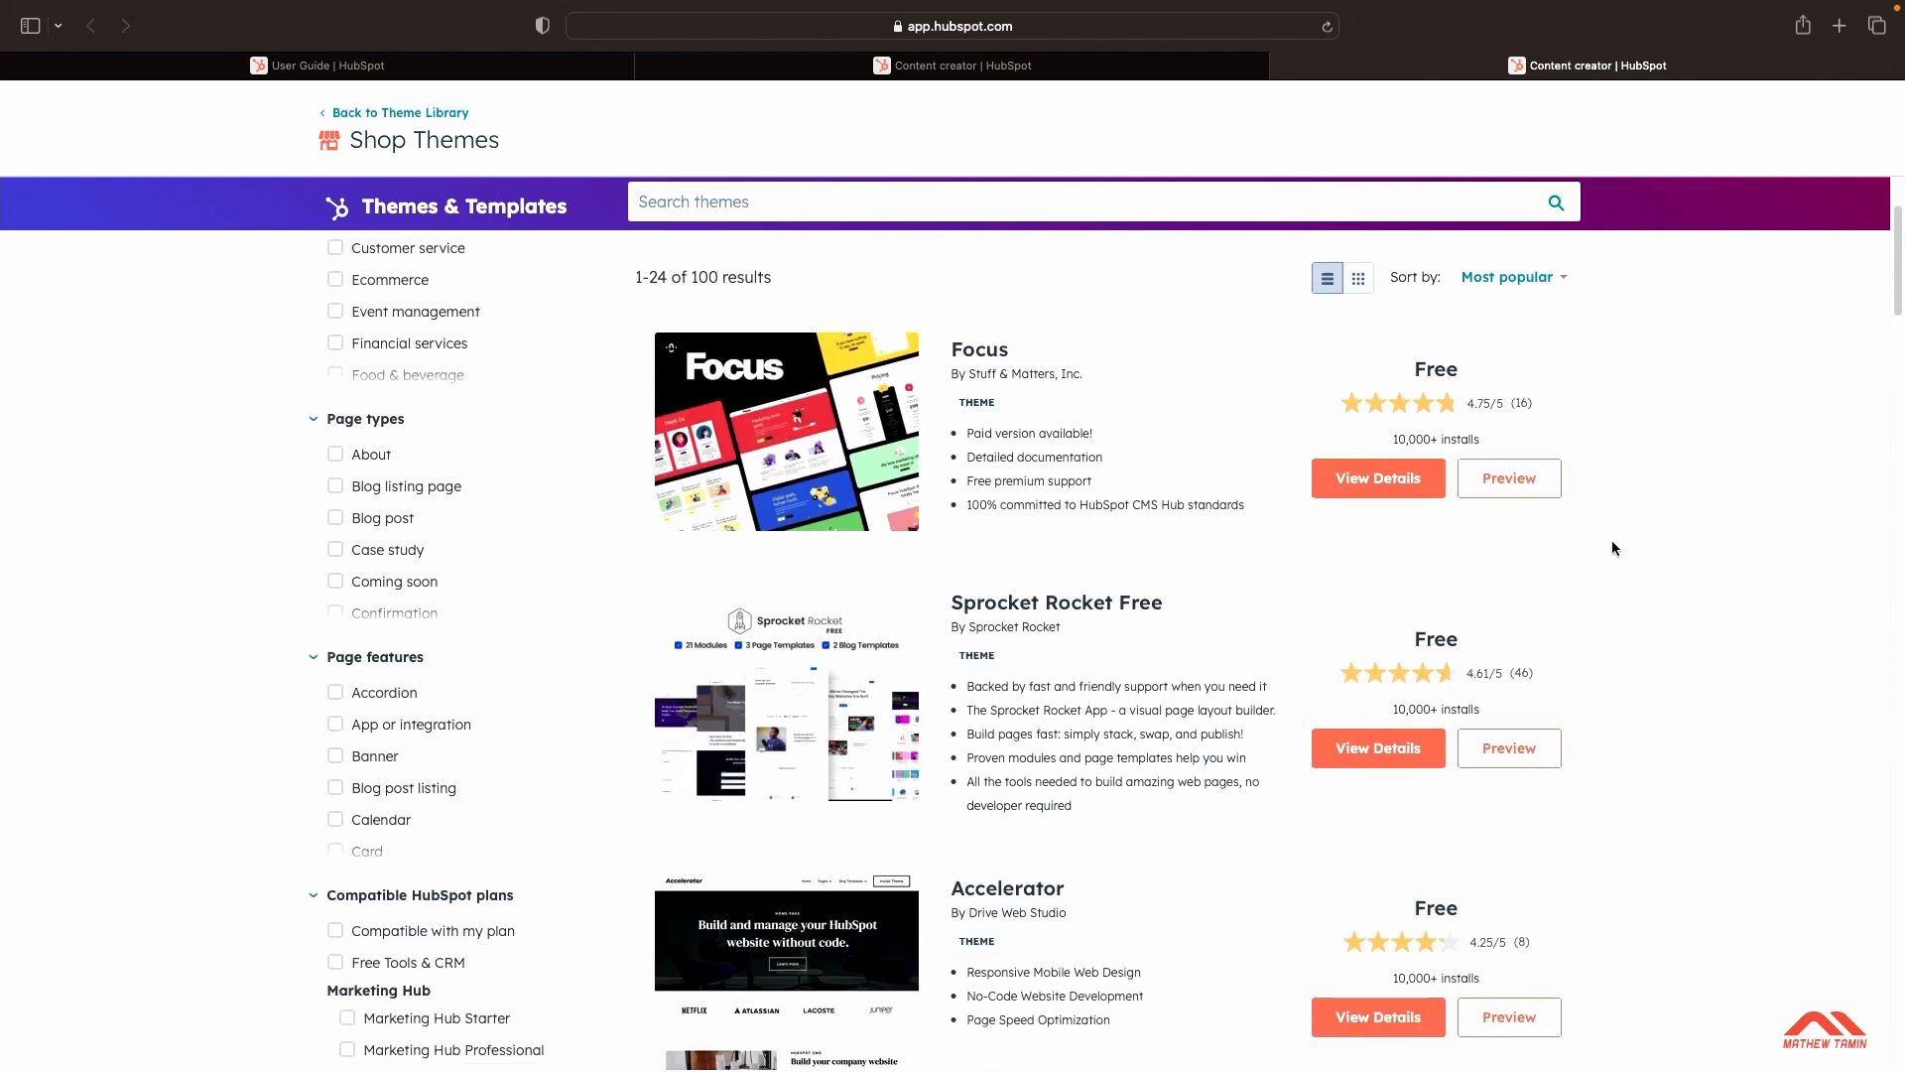
scroll(1596, 551, "down", 1)
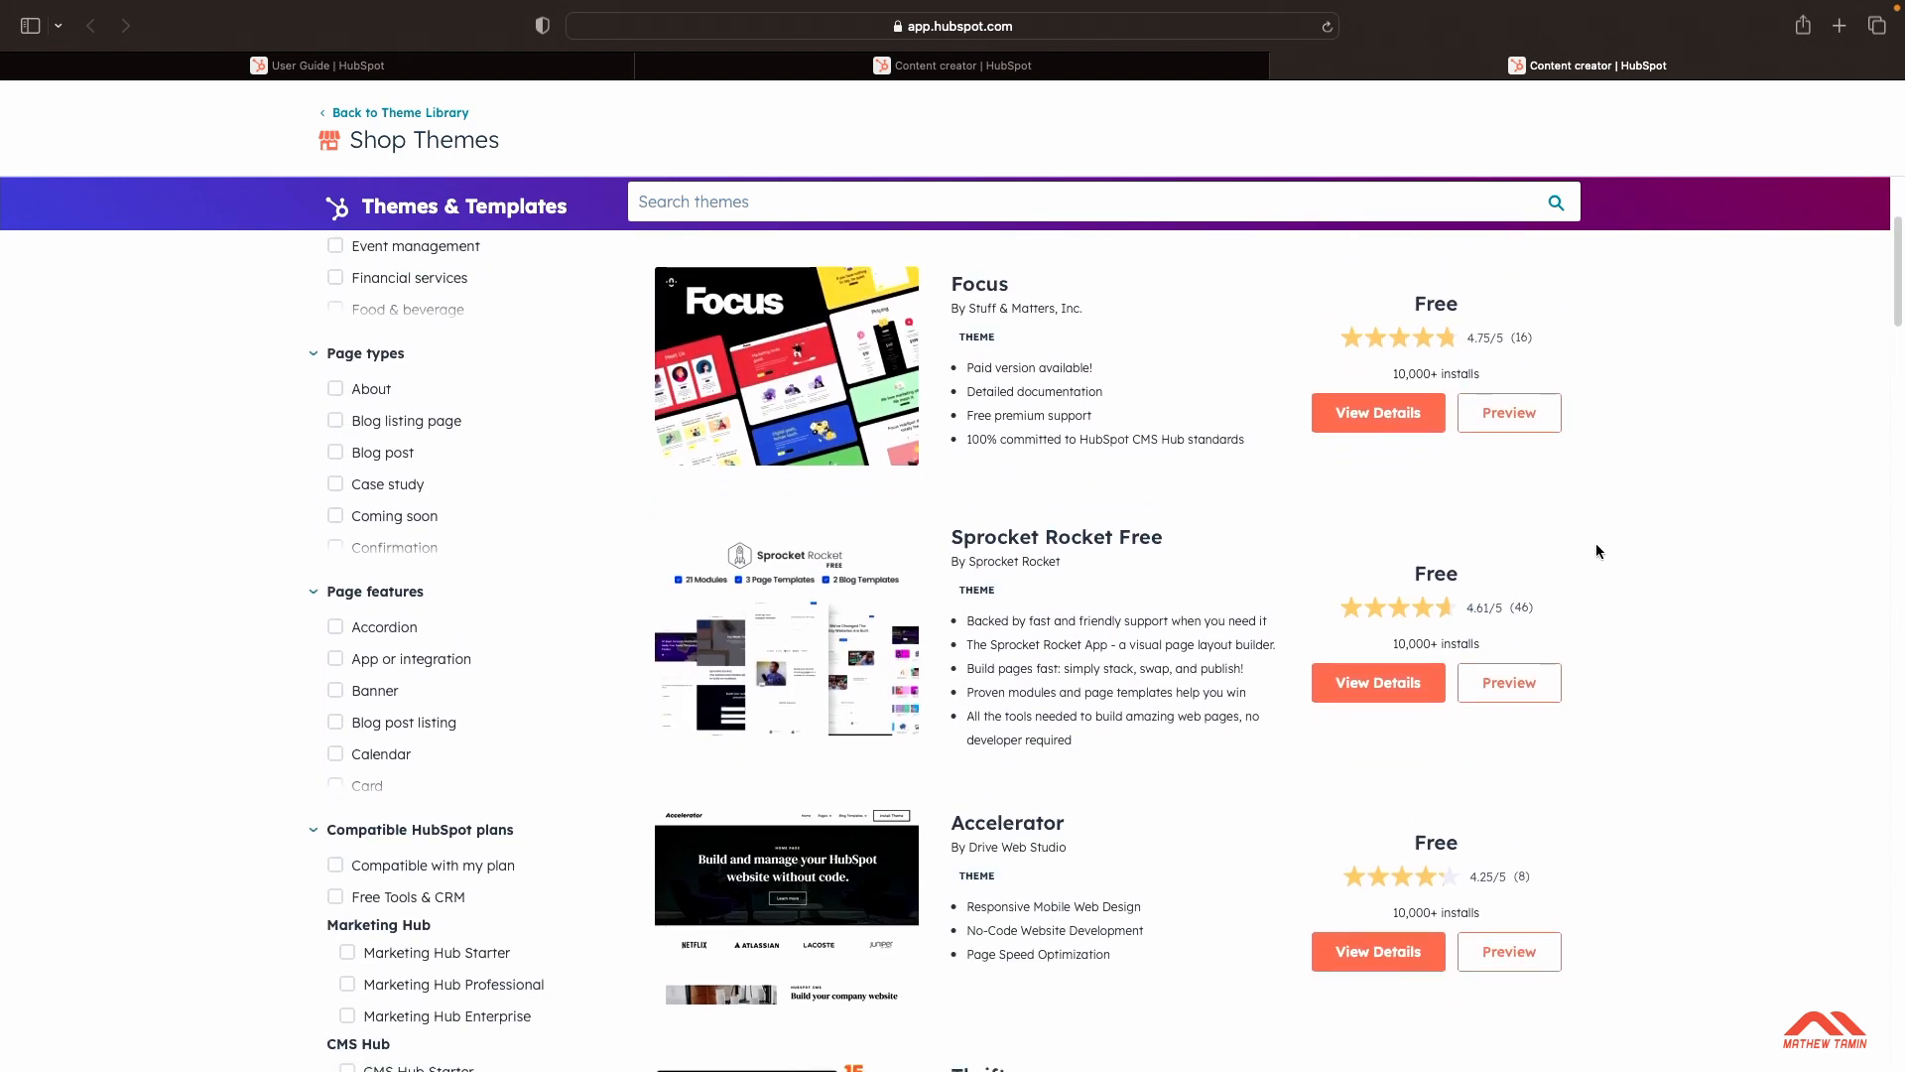
Step: Open the details of the Focus theme and examine its overview preview and features
left_click(1381, 425)
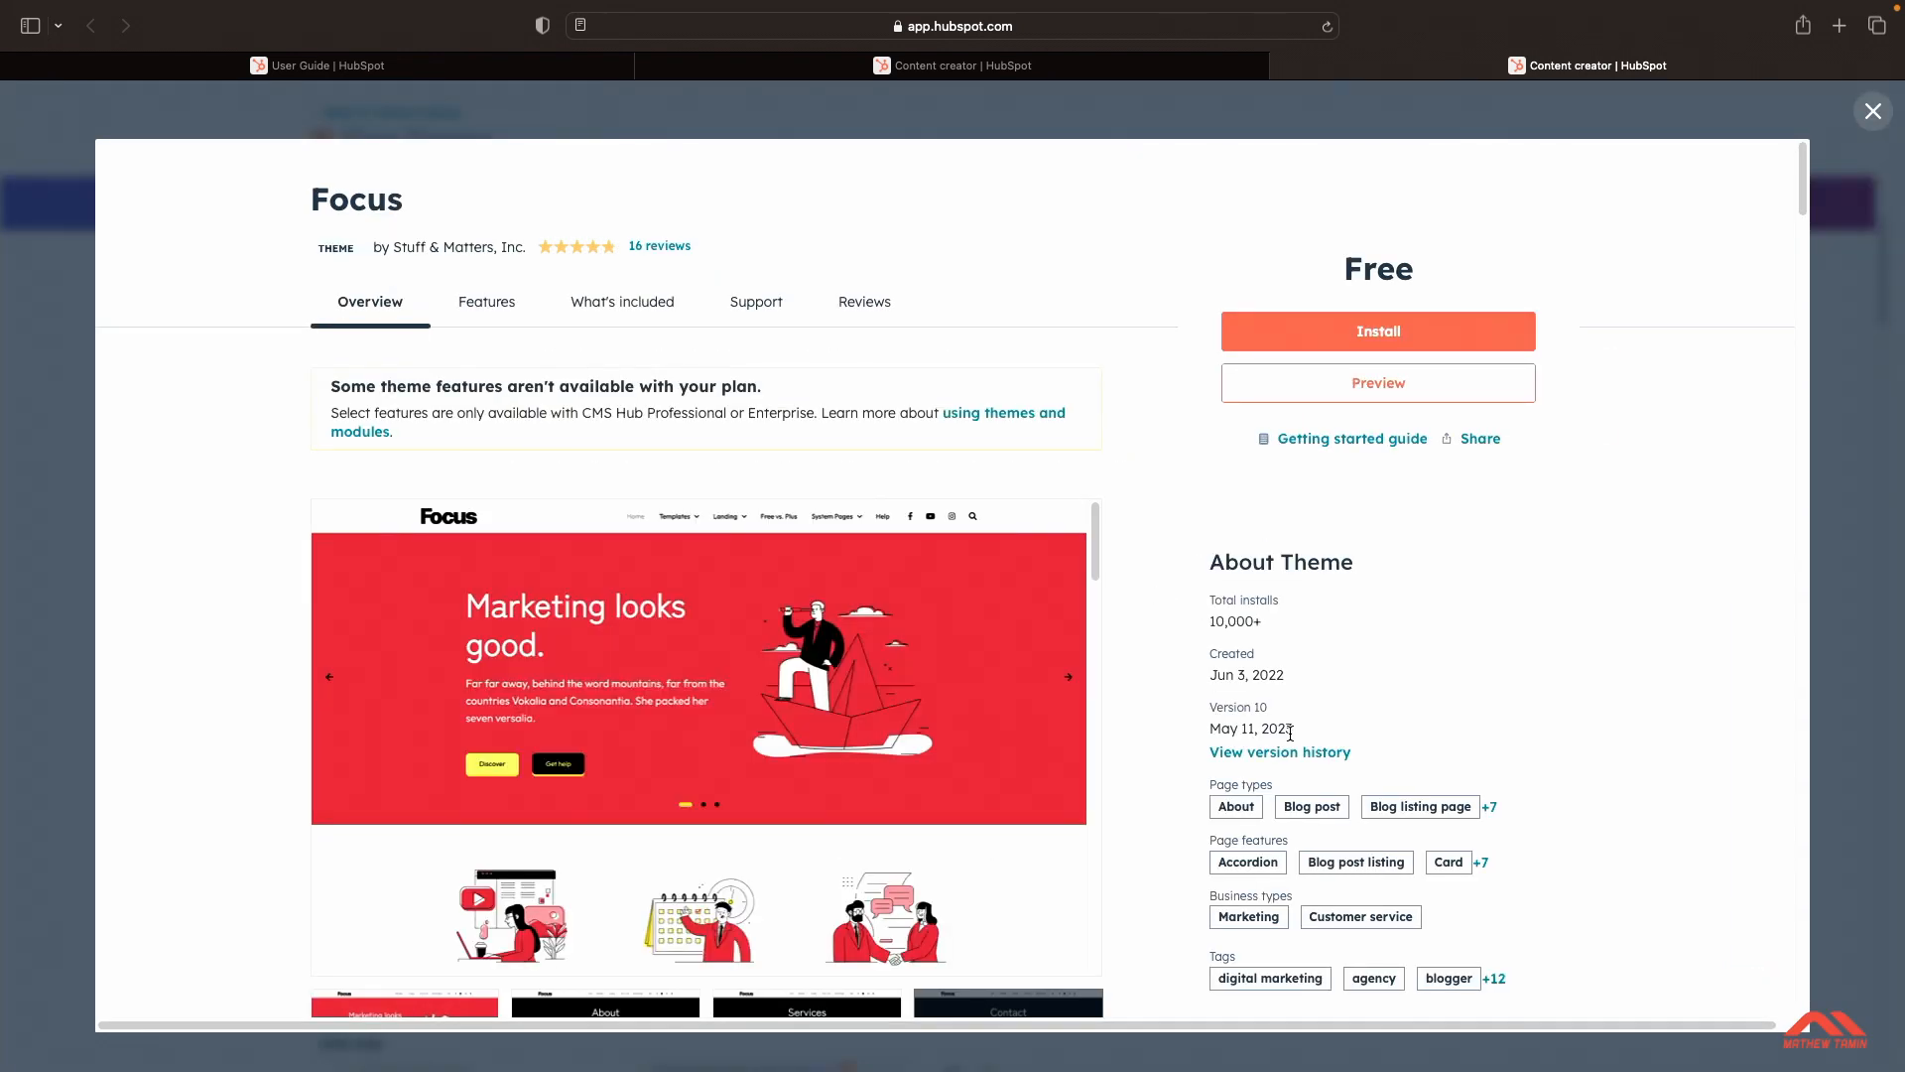
scroll(1262, 687, "down", 1)
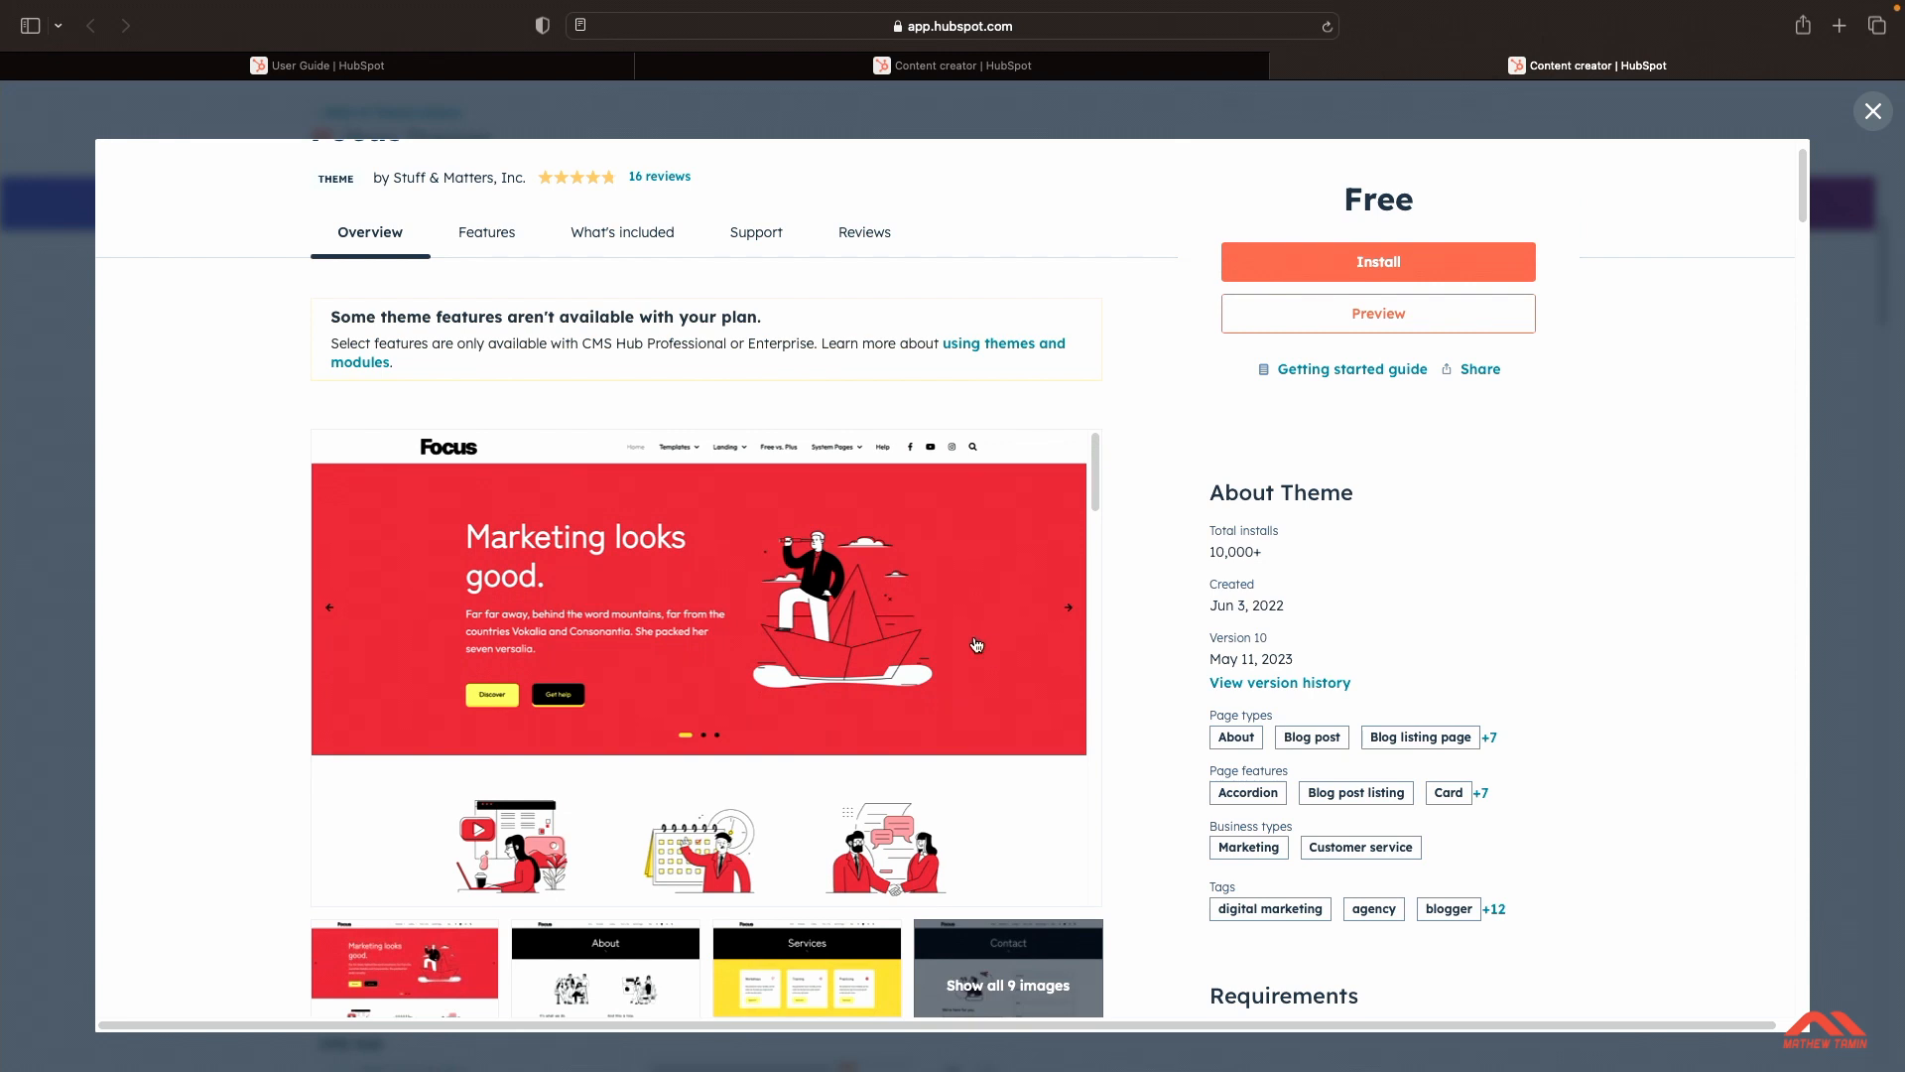
scroll(977, 645, "down", 5)
scroll(978, 645, "down", 6)
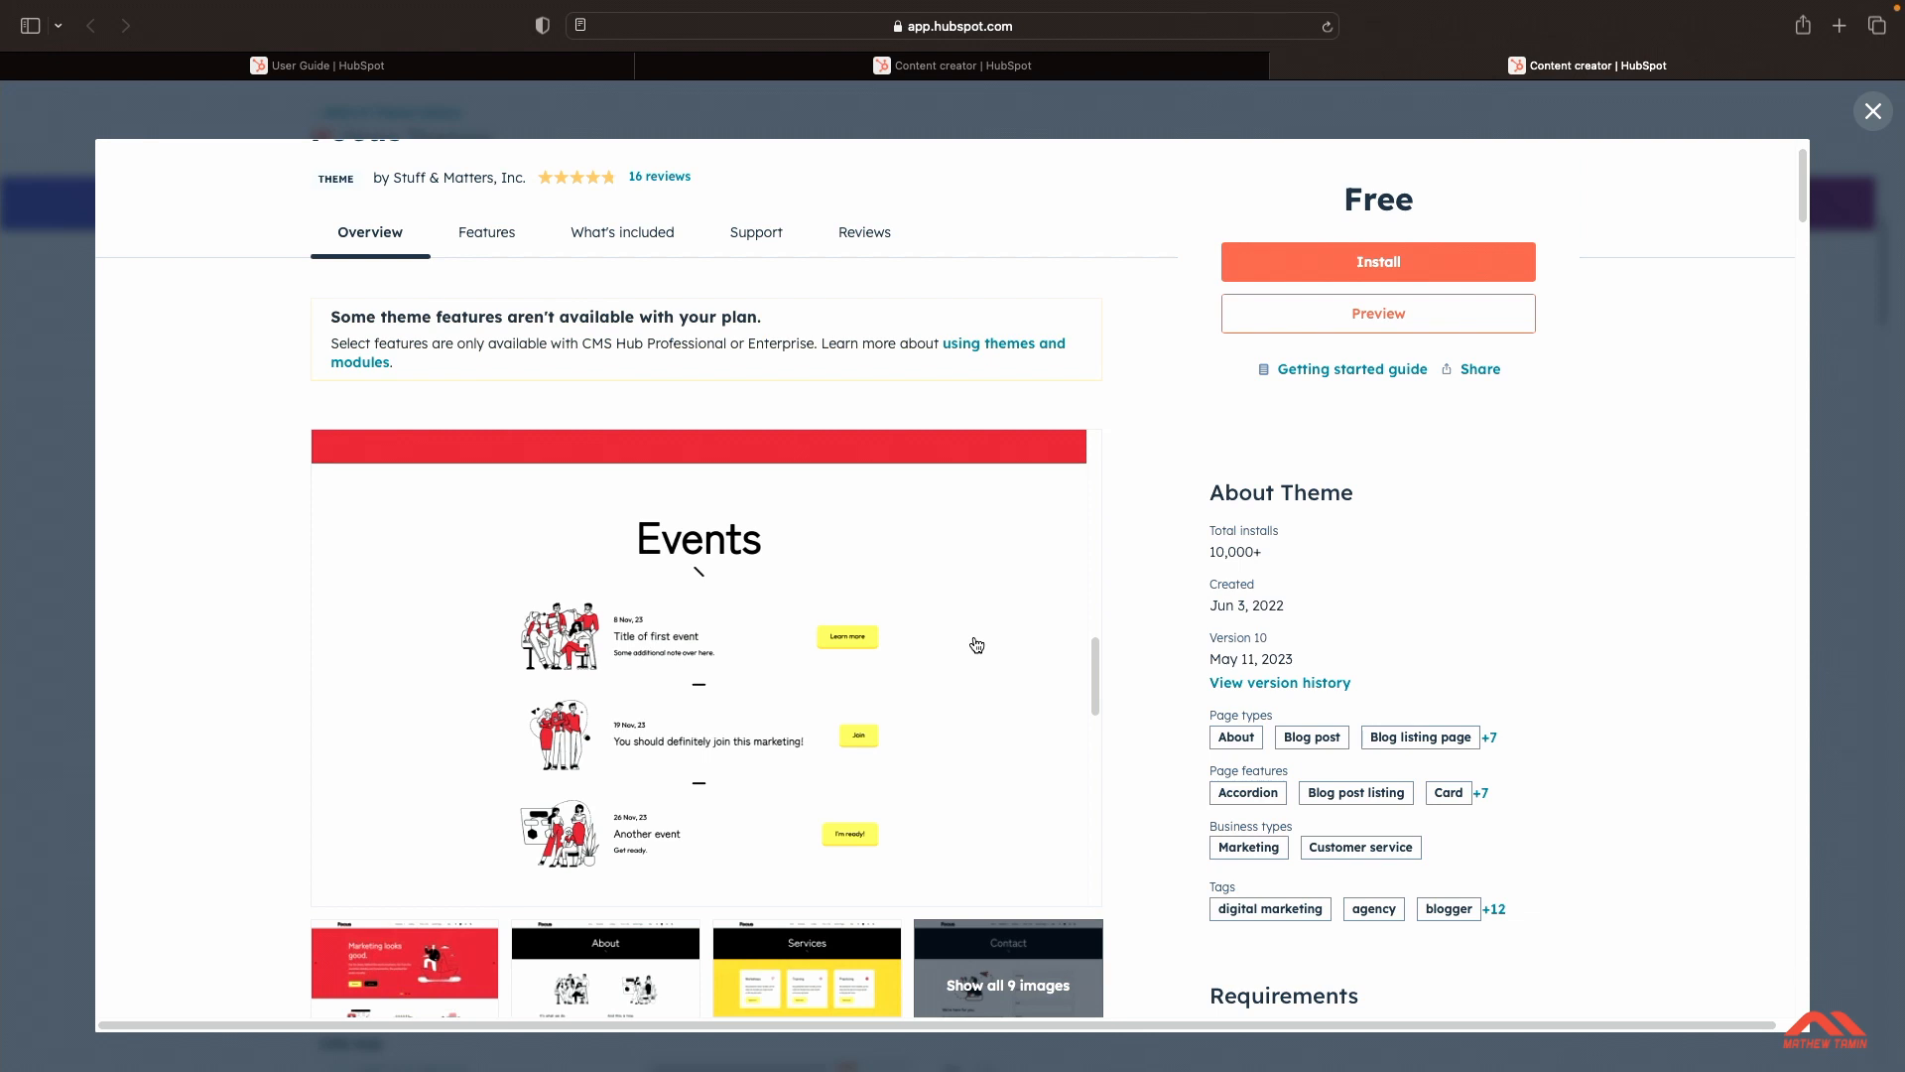
scroll(975, 646, "down", 3)
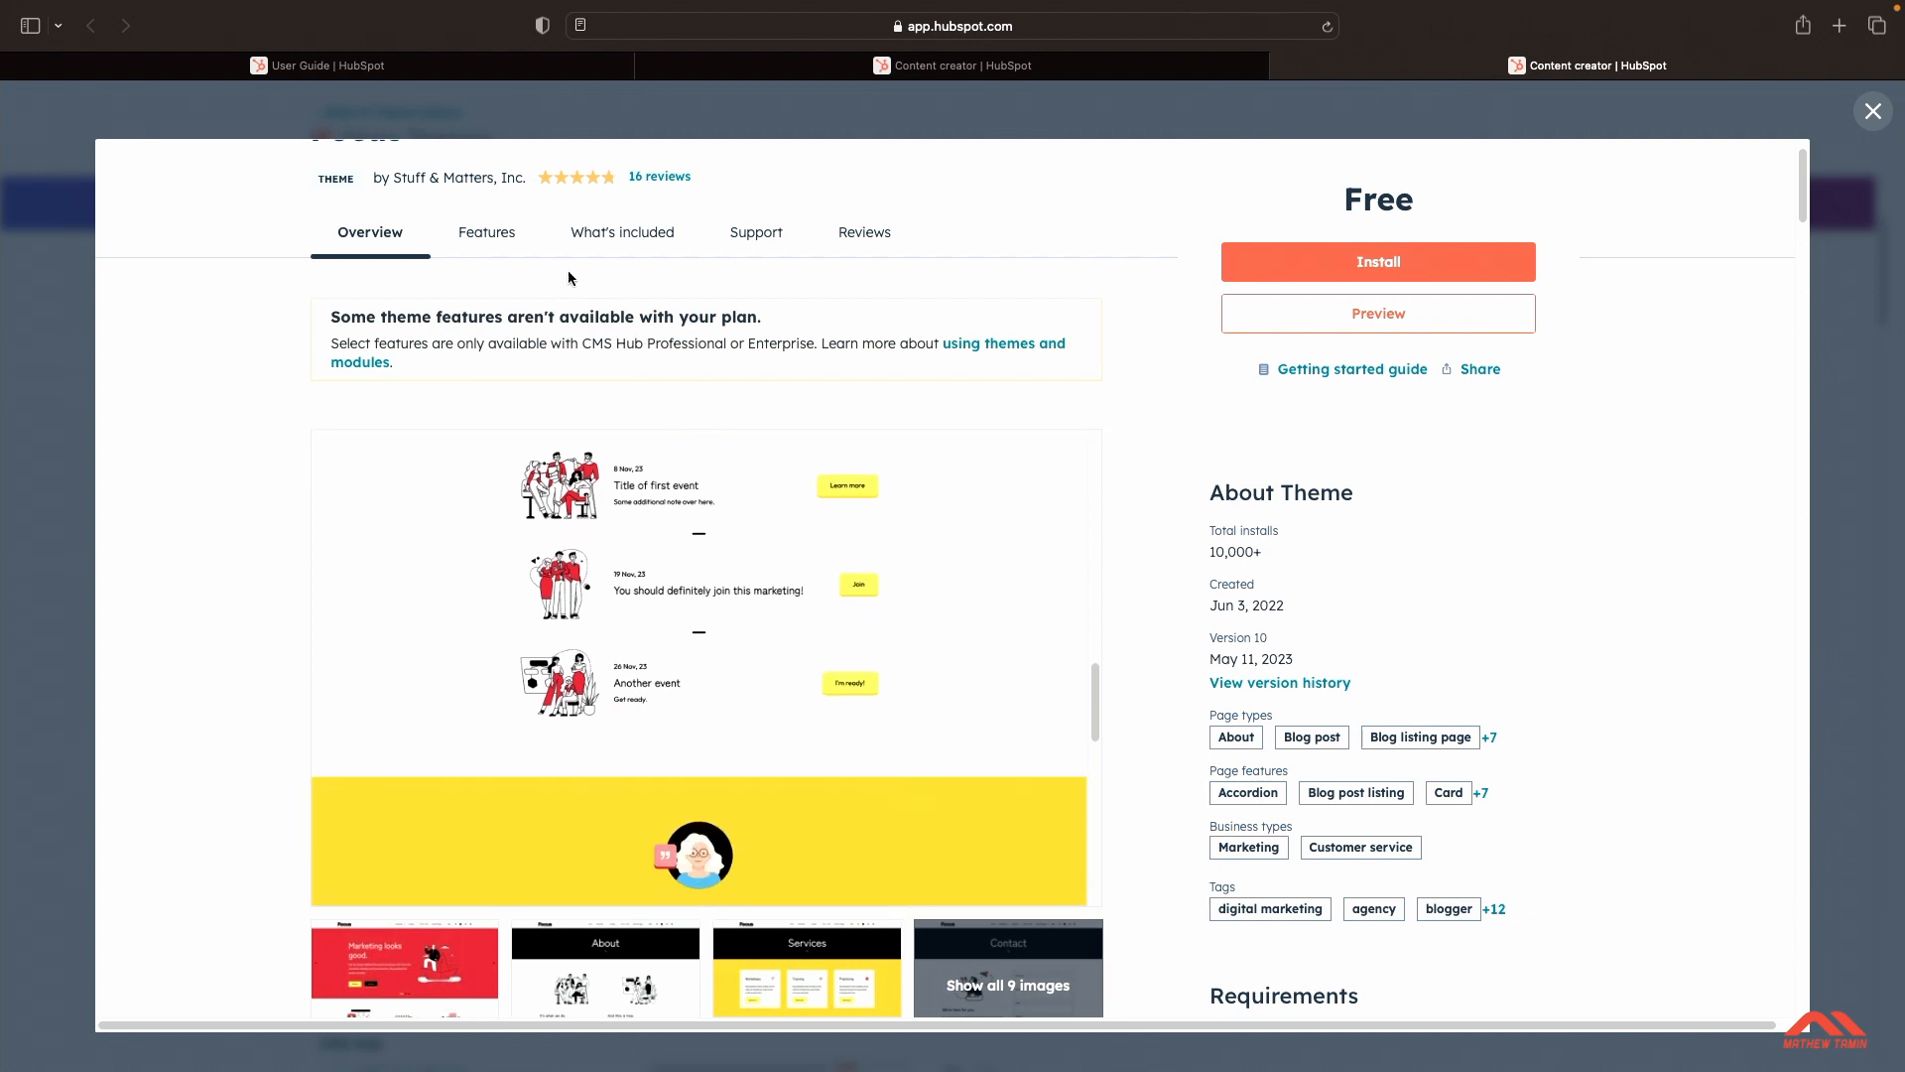
left_click(503, 247)
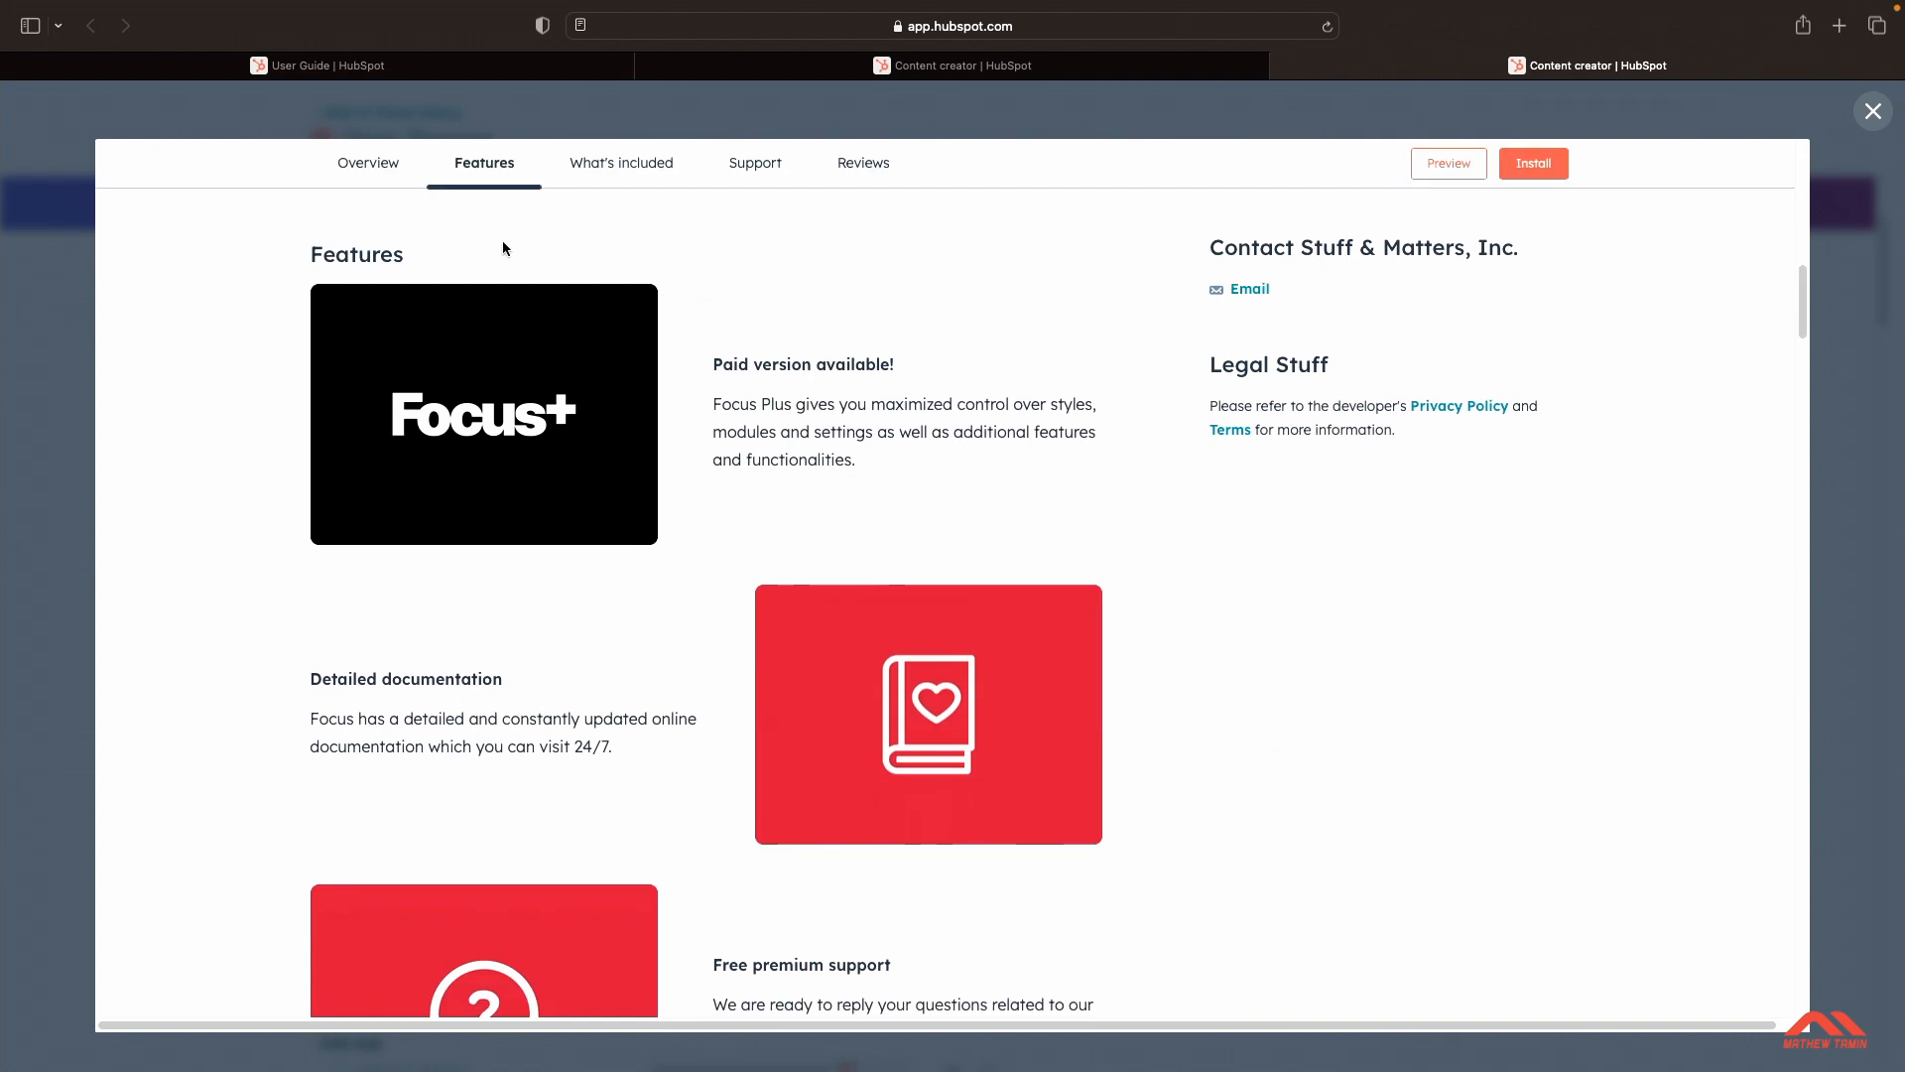
Step: Review the page templates and system templates included in the Focus theme, collapsing each list after viewing
left_click(640, 171)
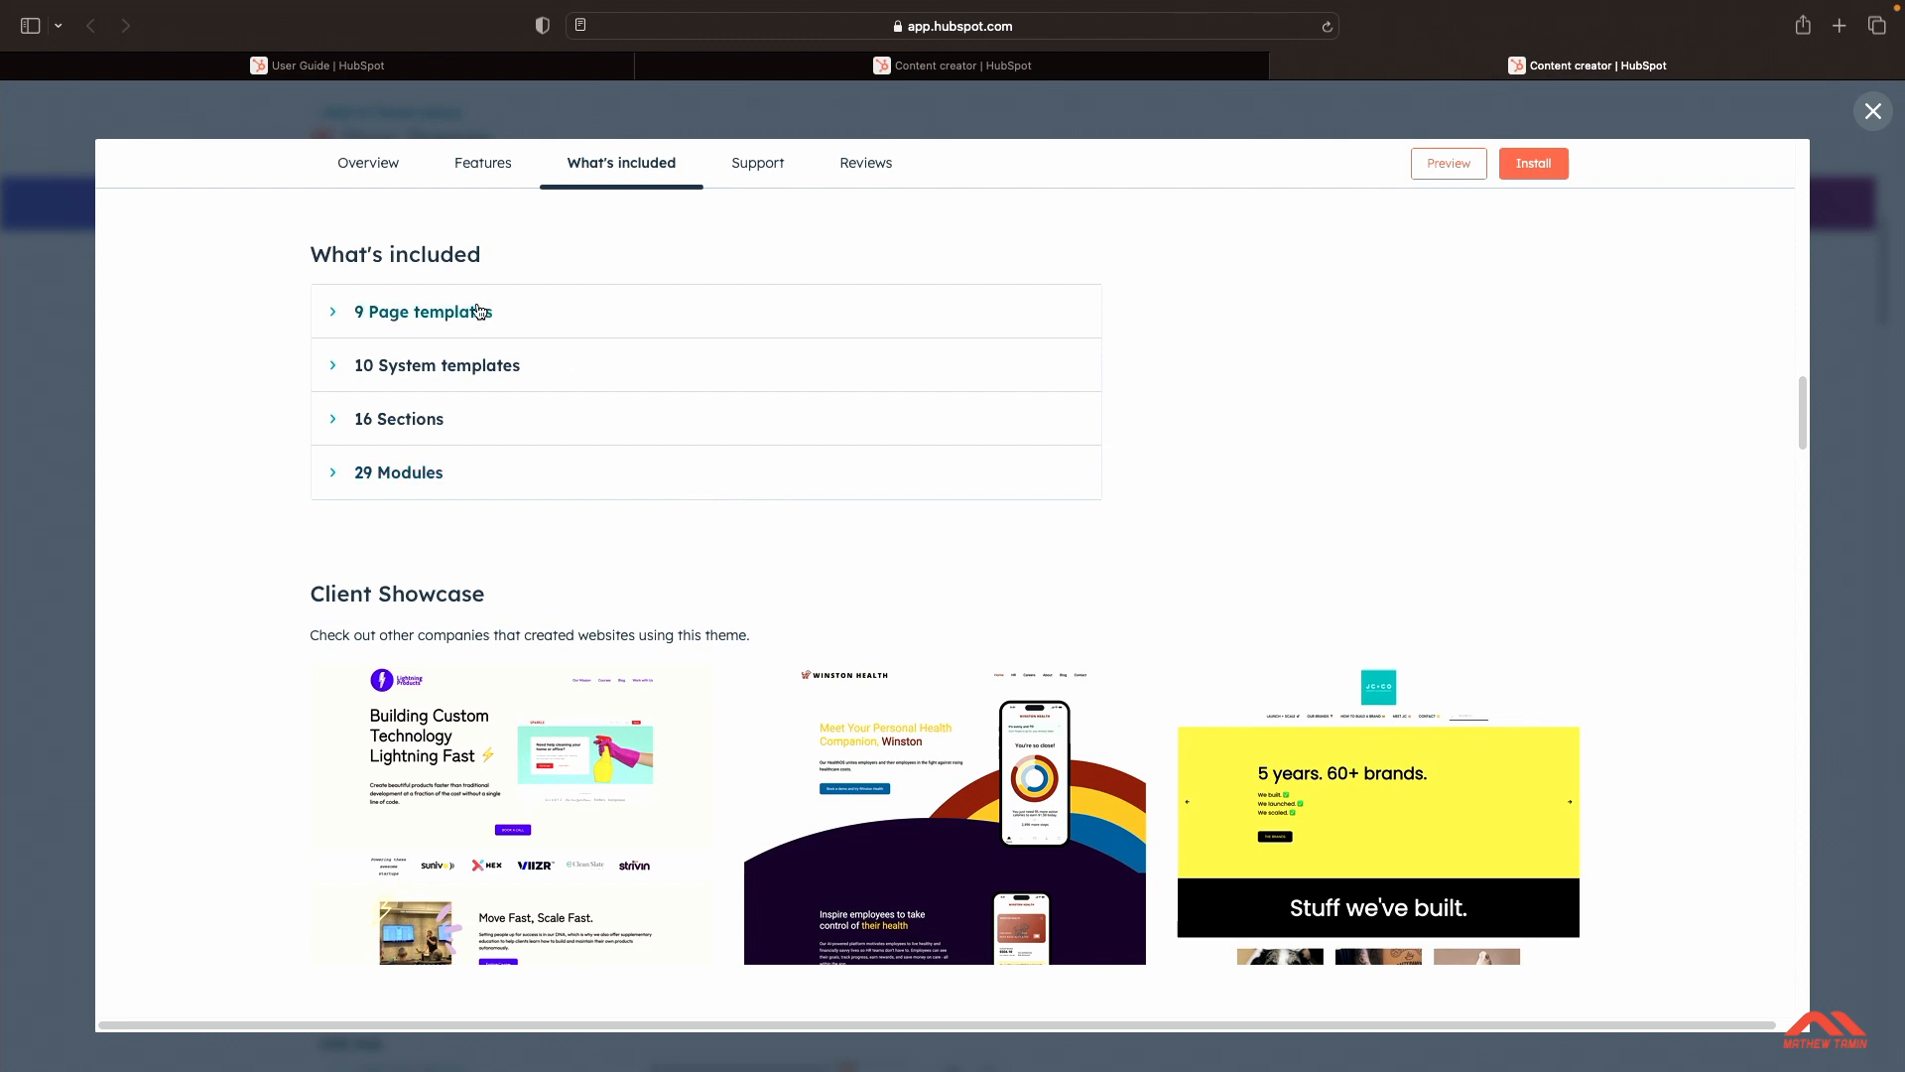
left_click(338, 315)
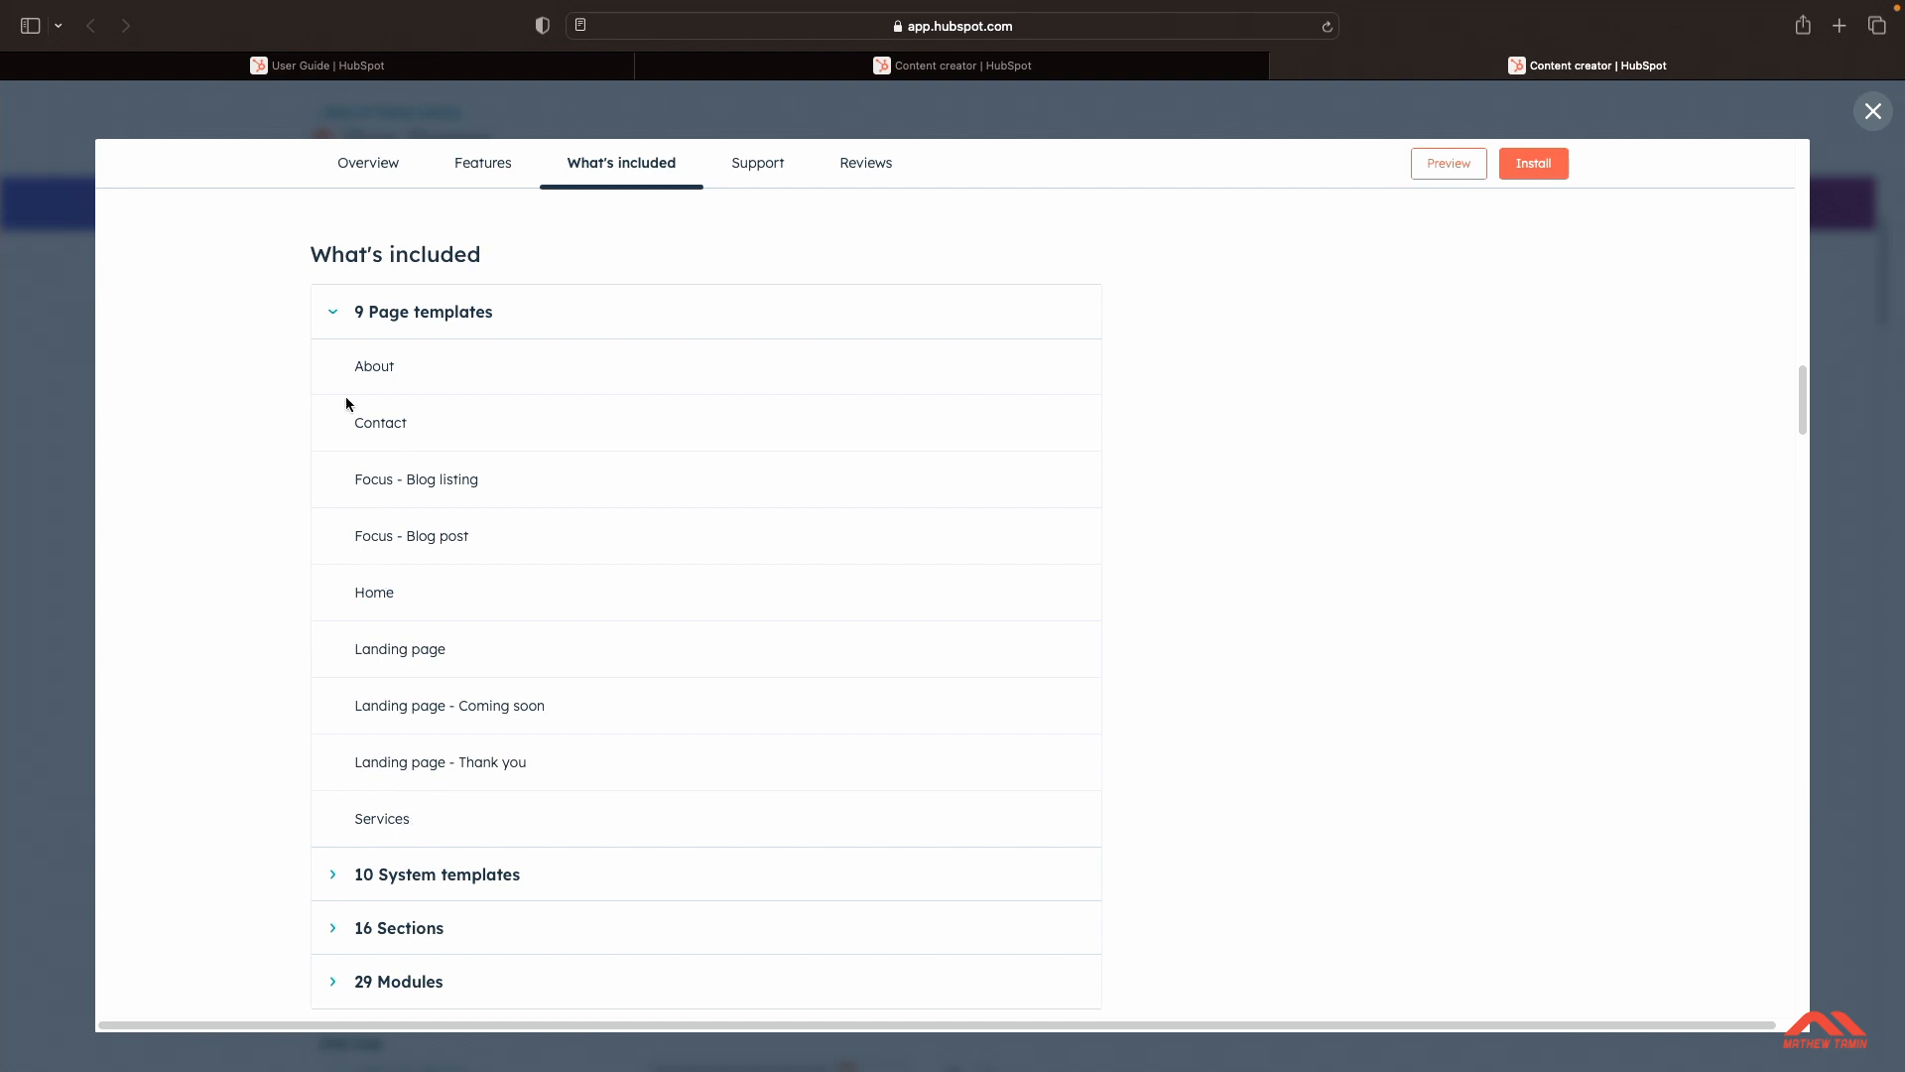
left_click(337, 315)
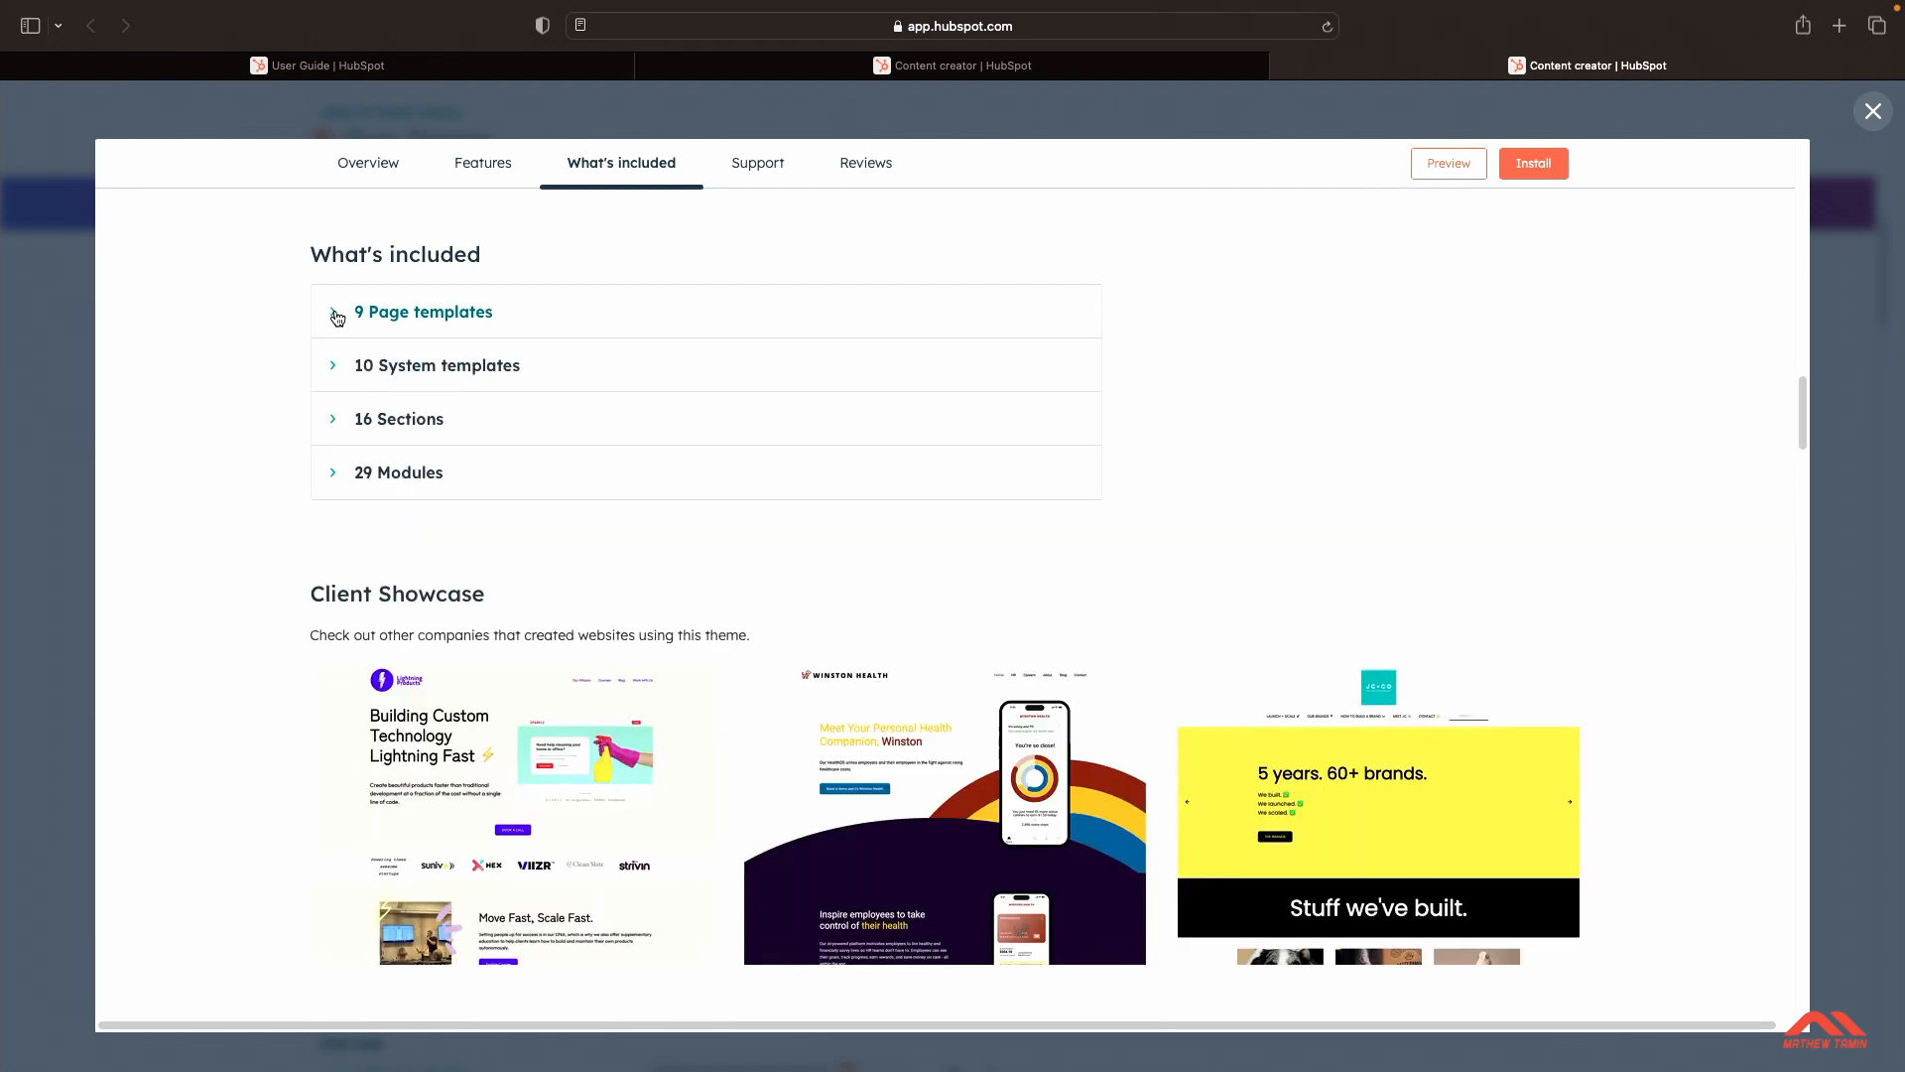
left_click(338, 370)
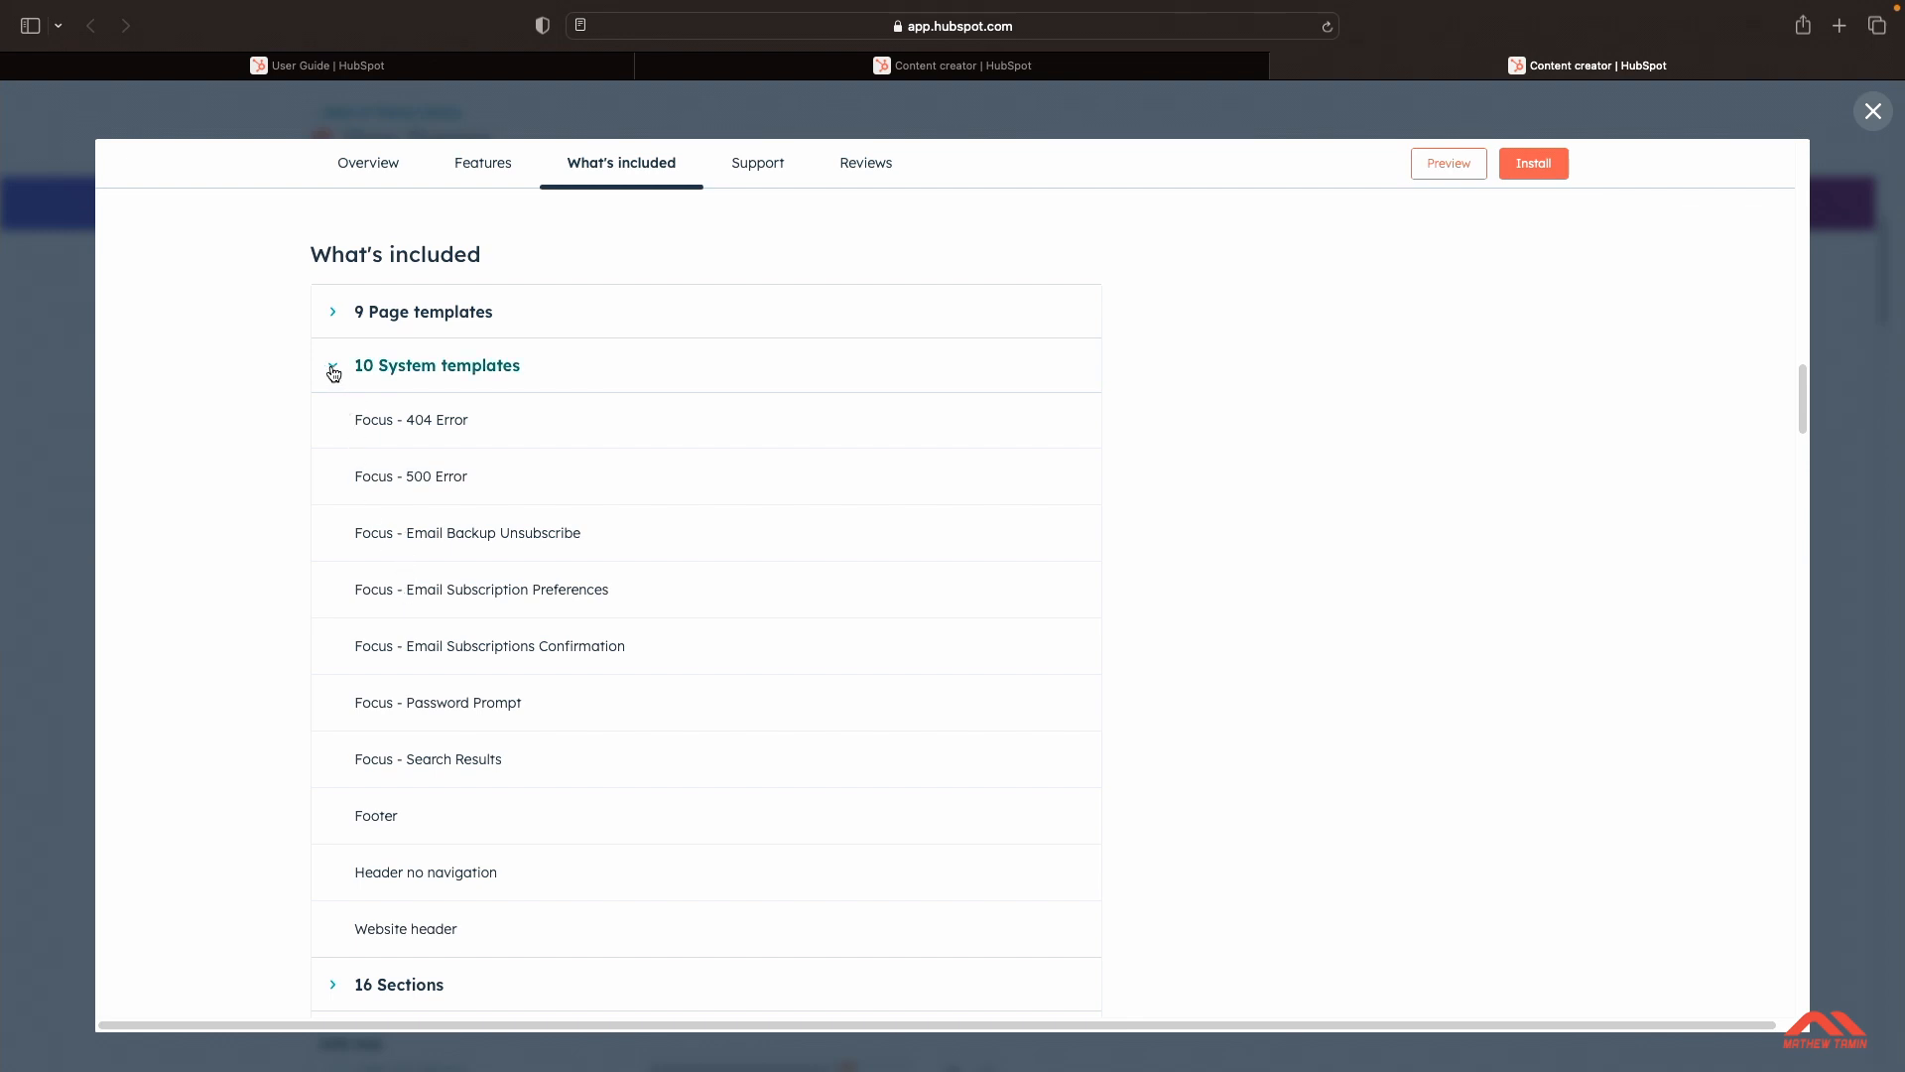
left_click(333, 372)
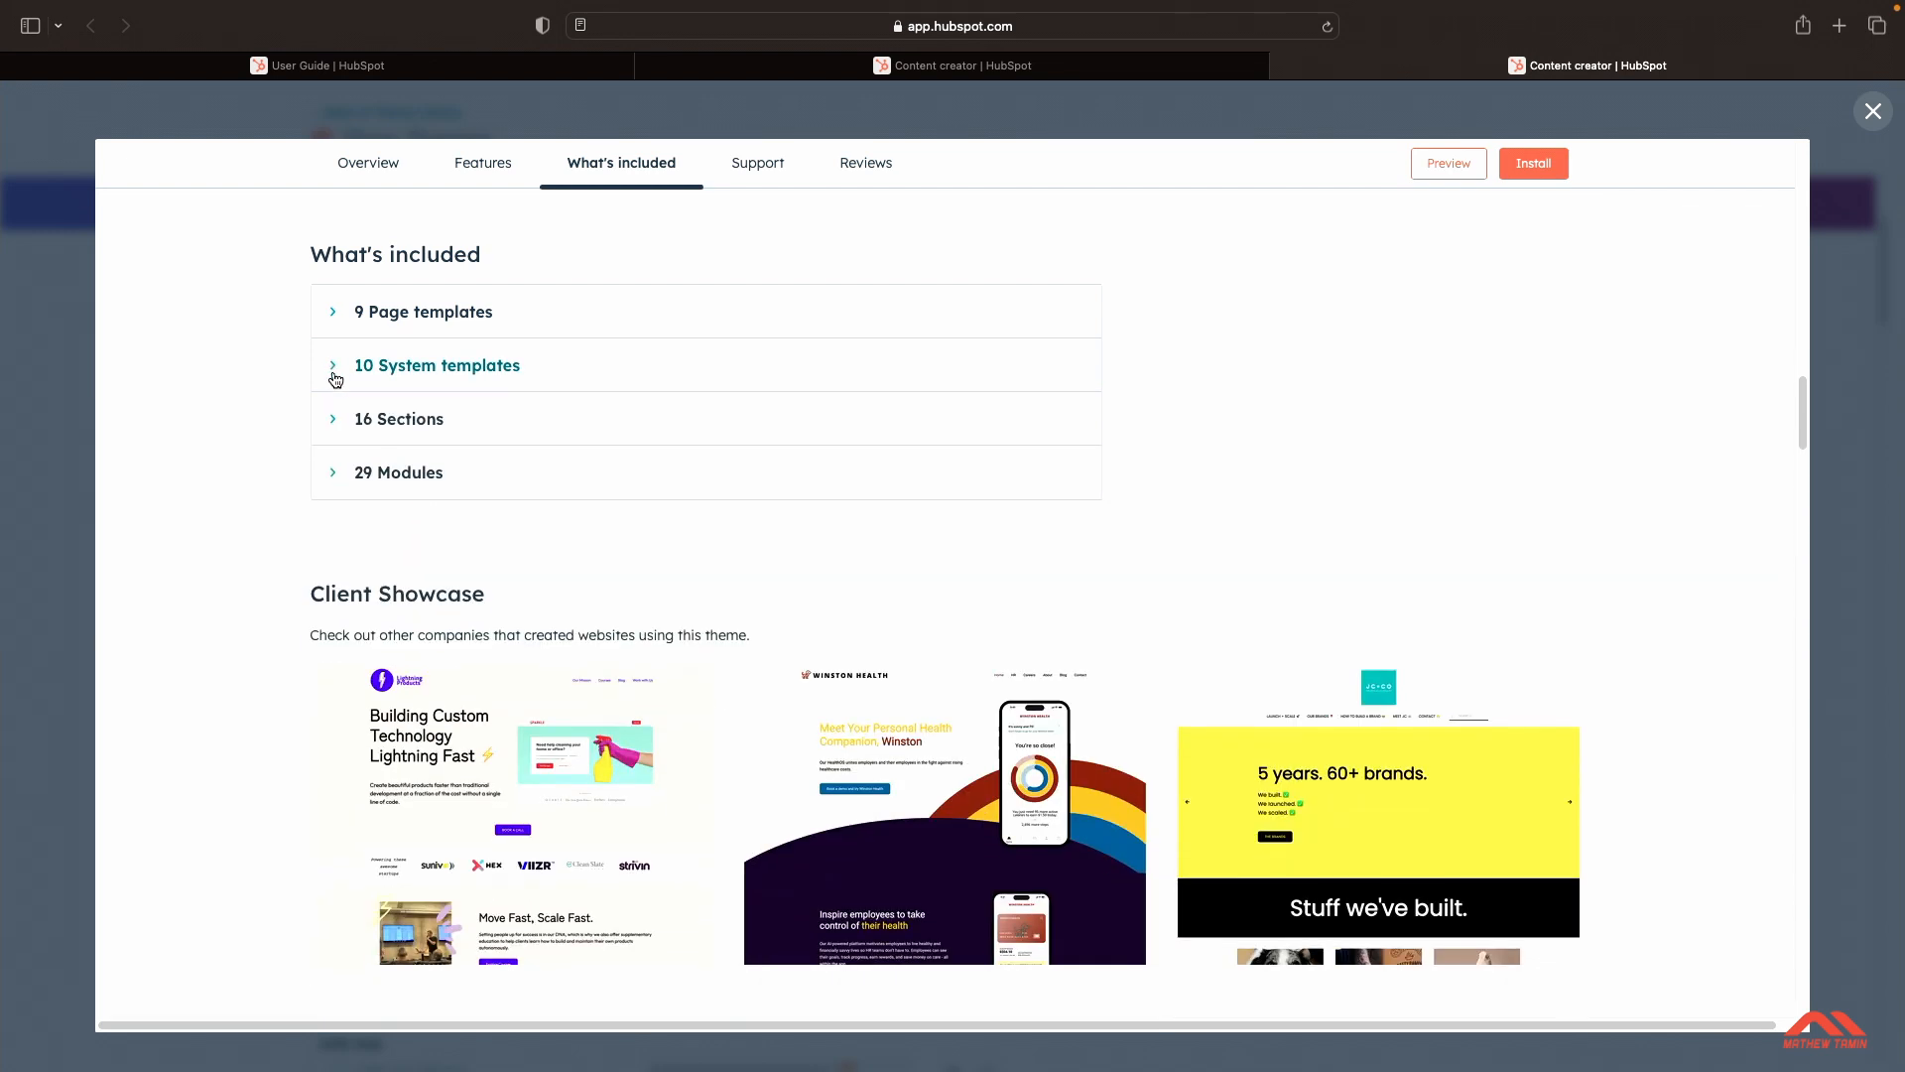
Step: Review the full list of sections included in the Focus theme and collapse it
left_click(338, 424)
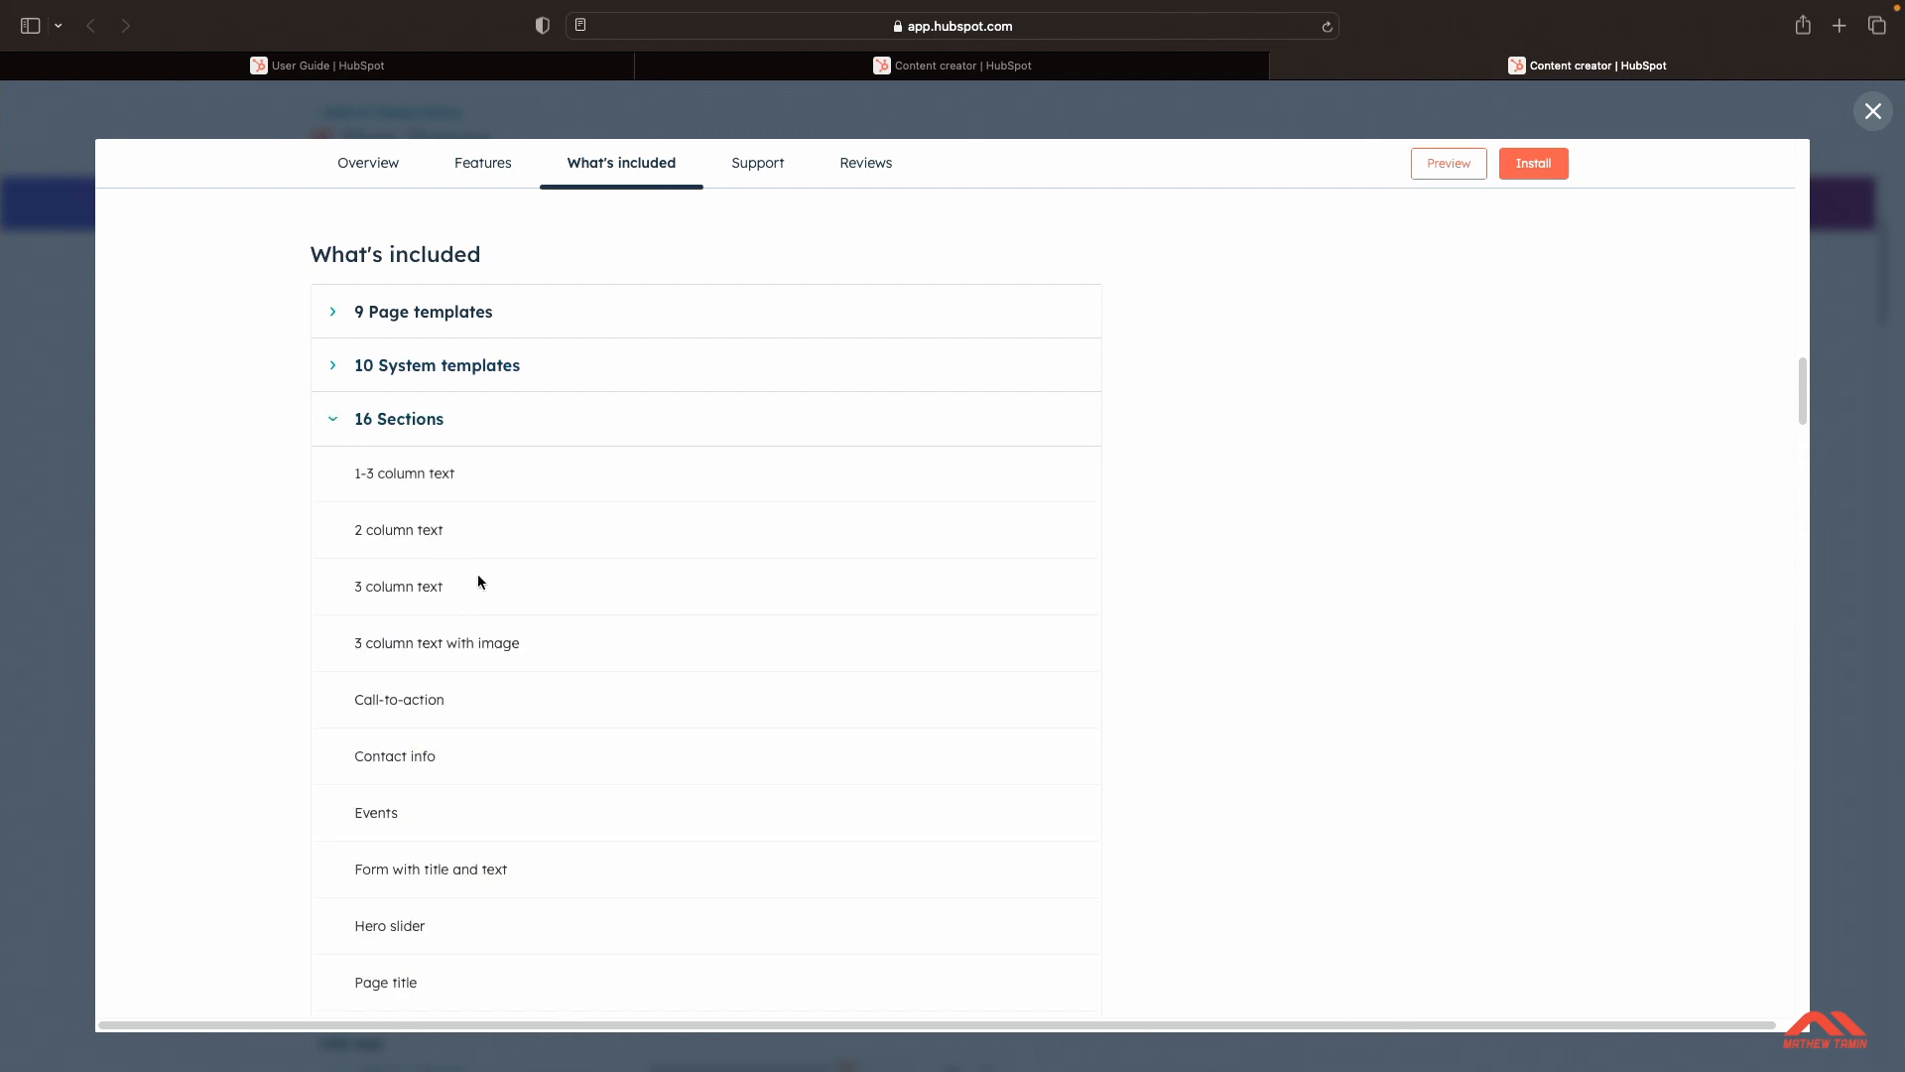
scroll(479, 581, "down", 2)
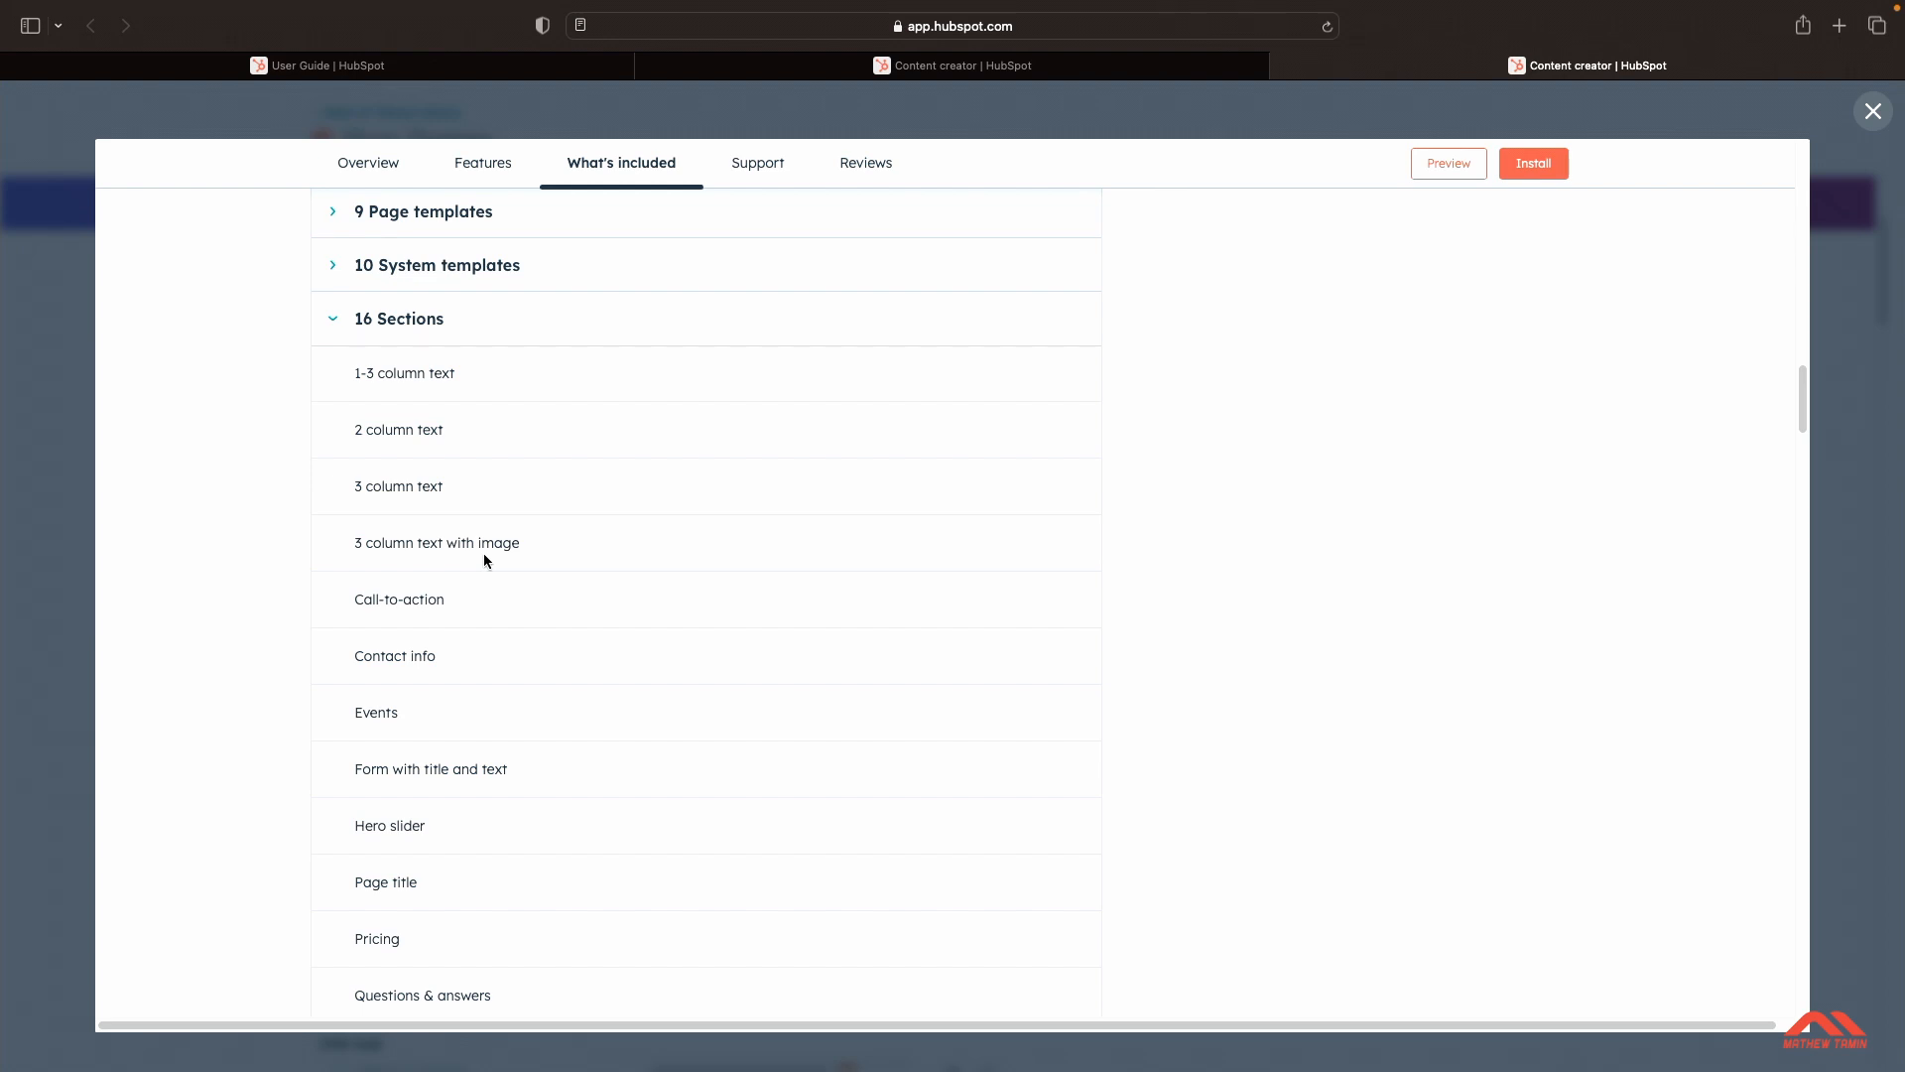
scroll(448, 611, "down", 1)
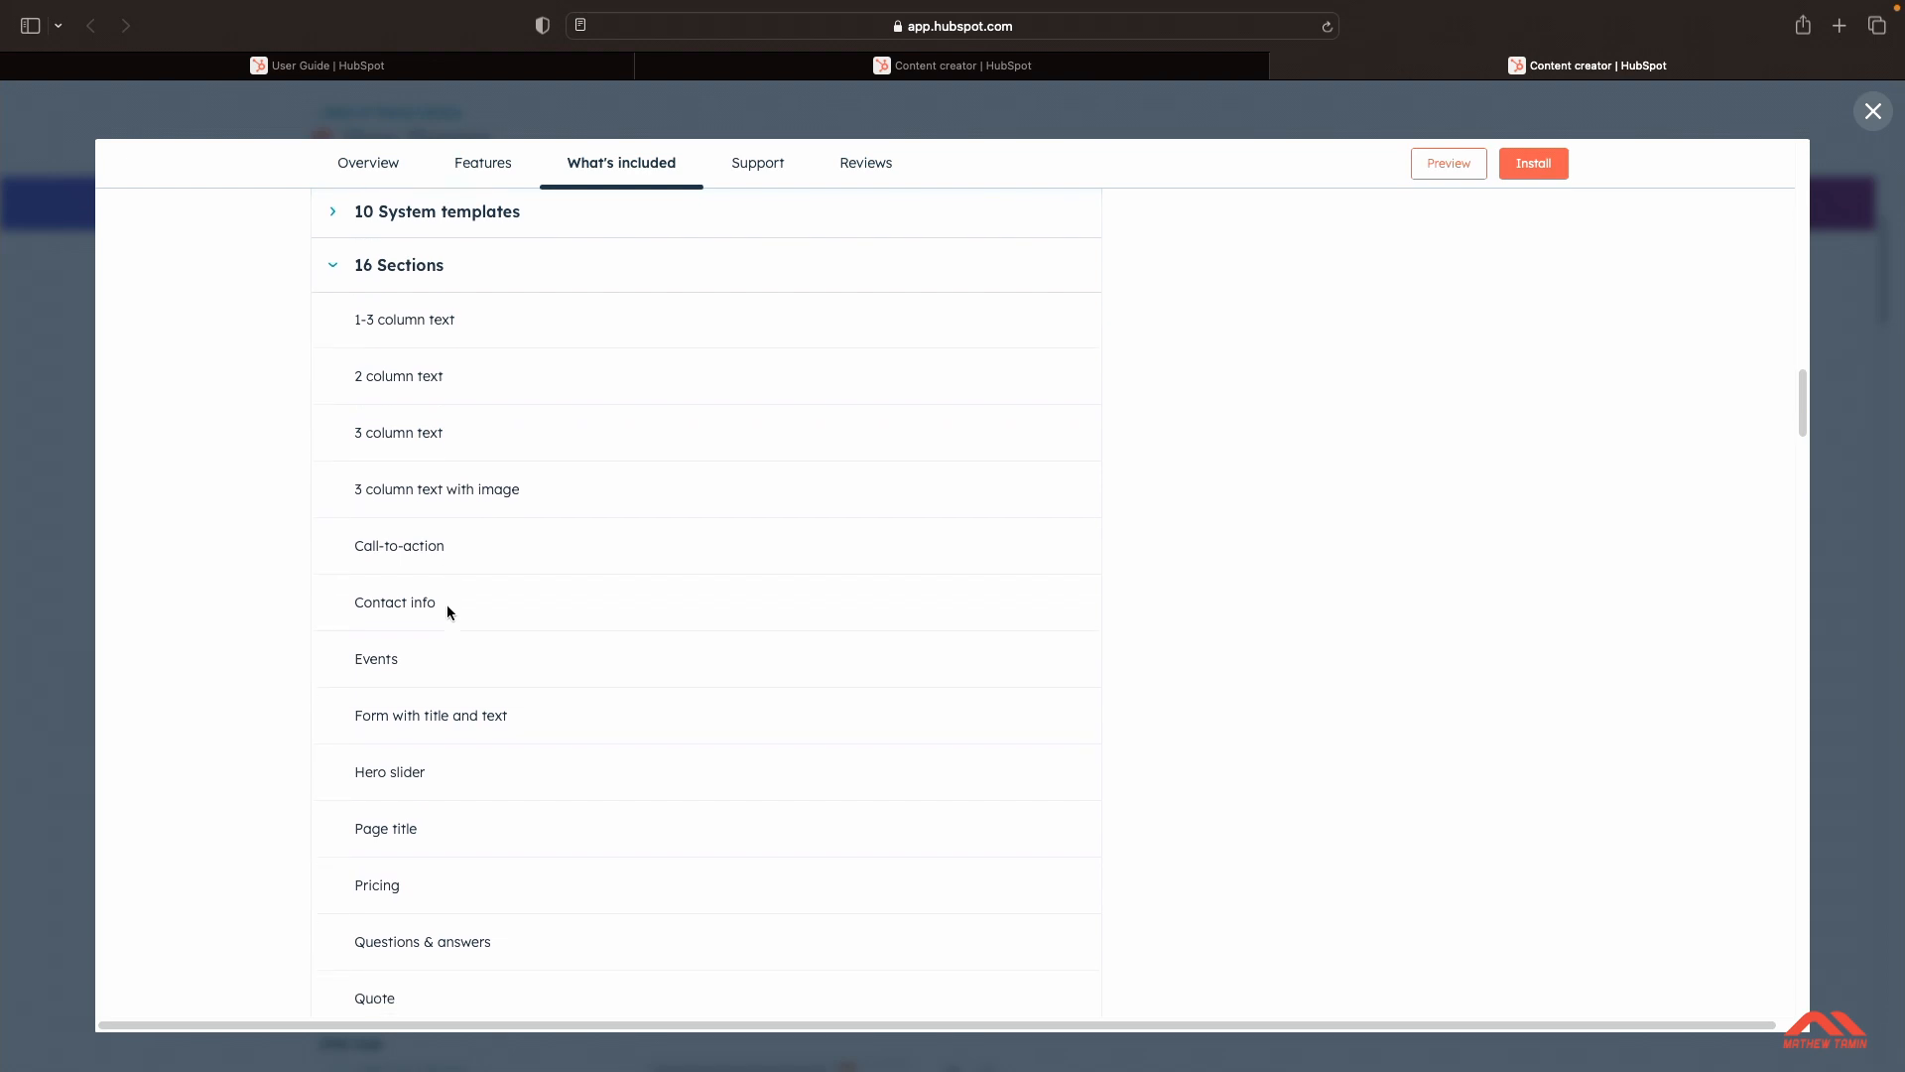
scroll(447, 611, "down", 3)
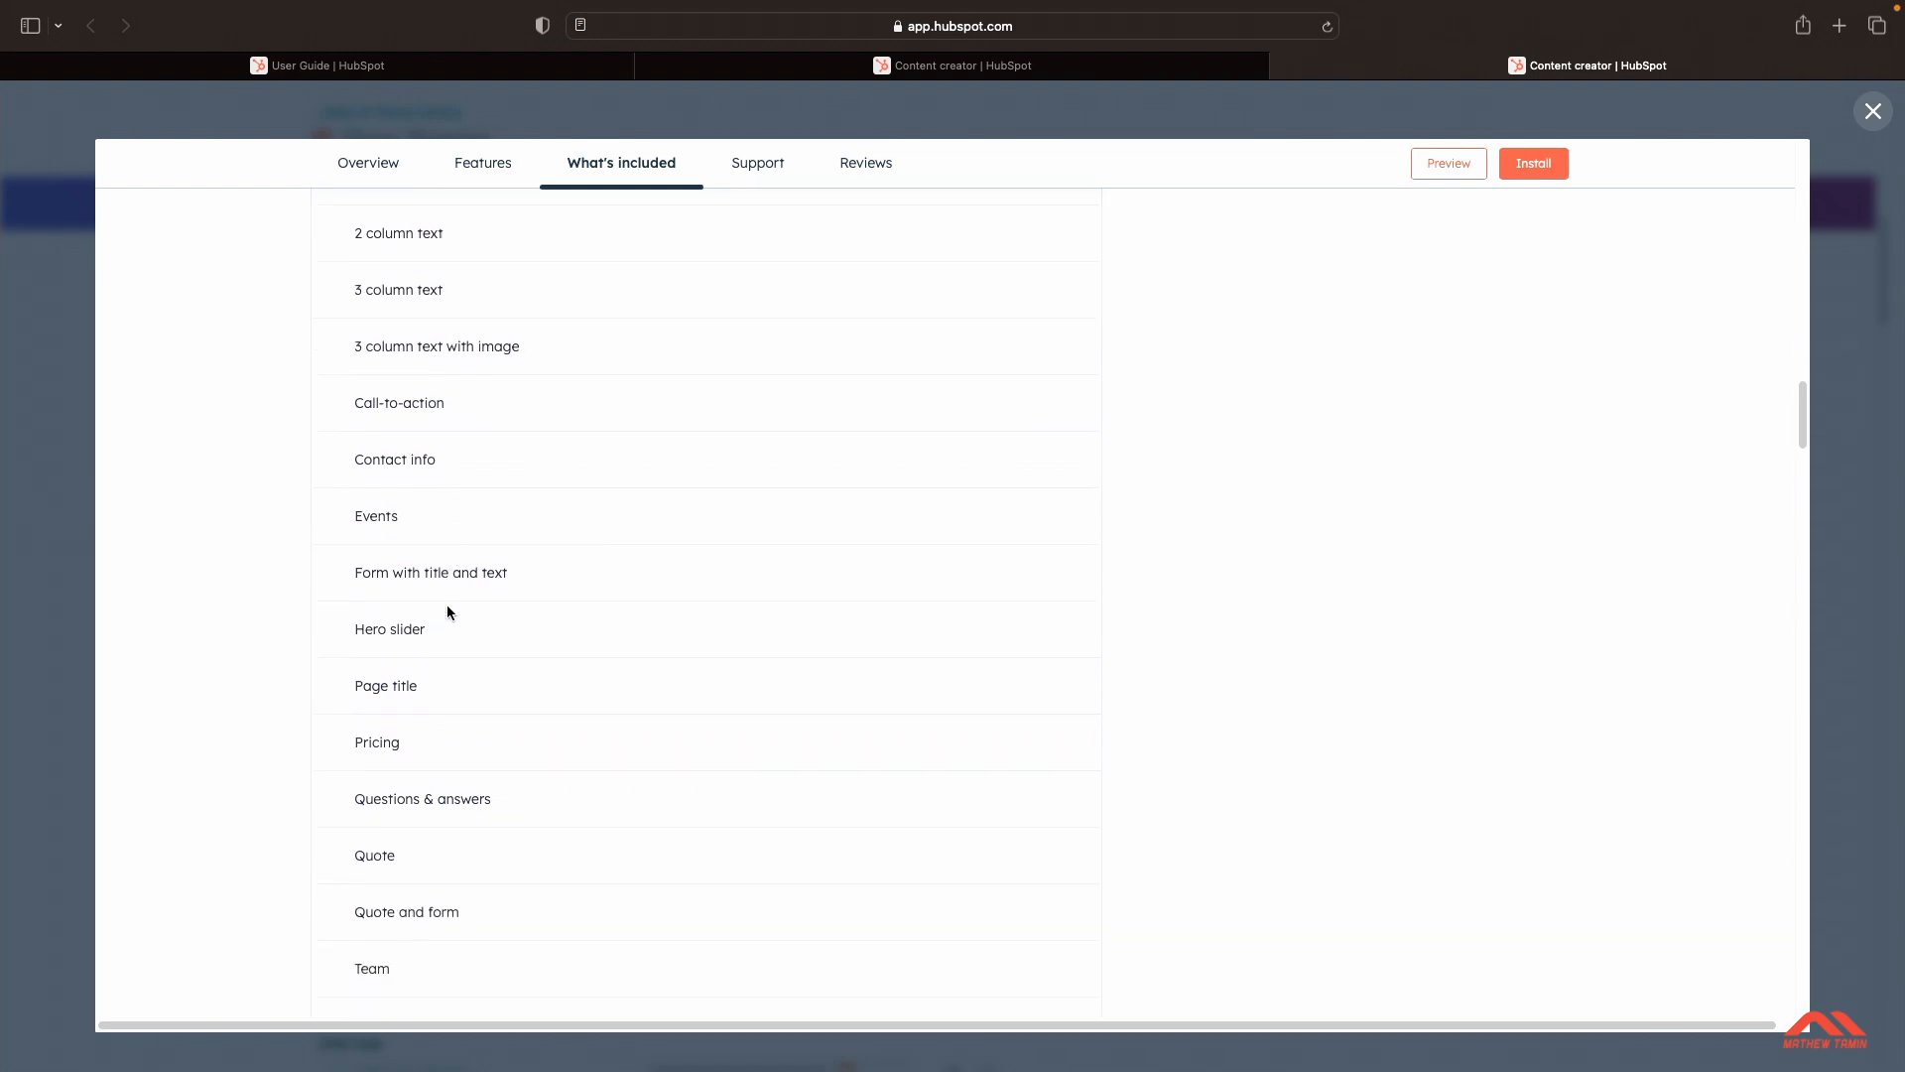
scroll(448, 612, "down", 6)
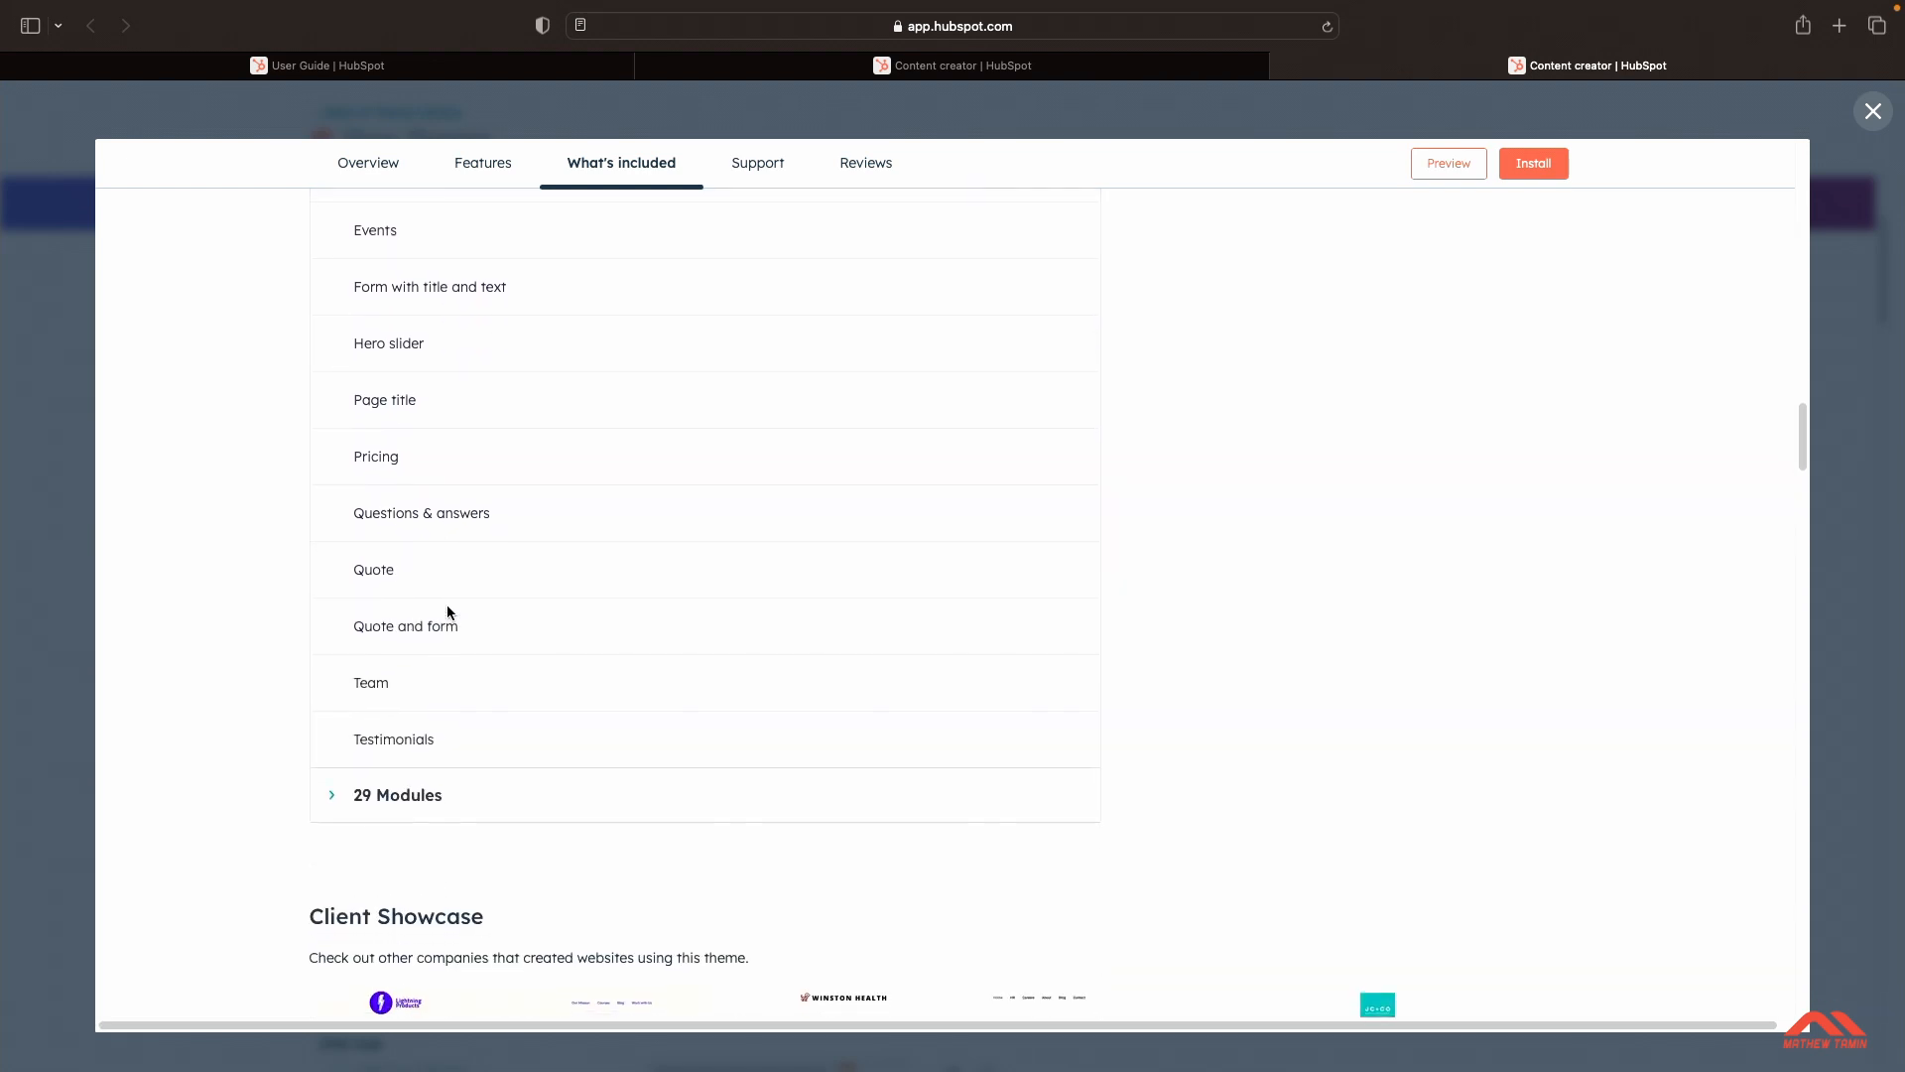
scroll(447, 613, "up", 10)
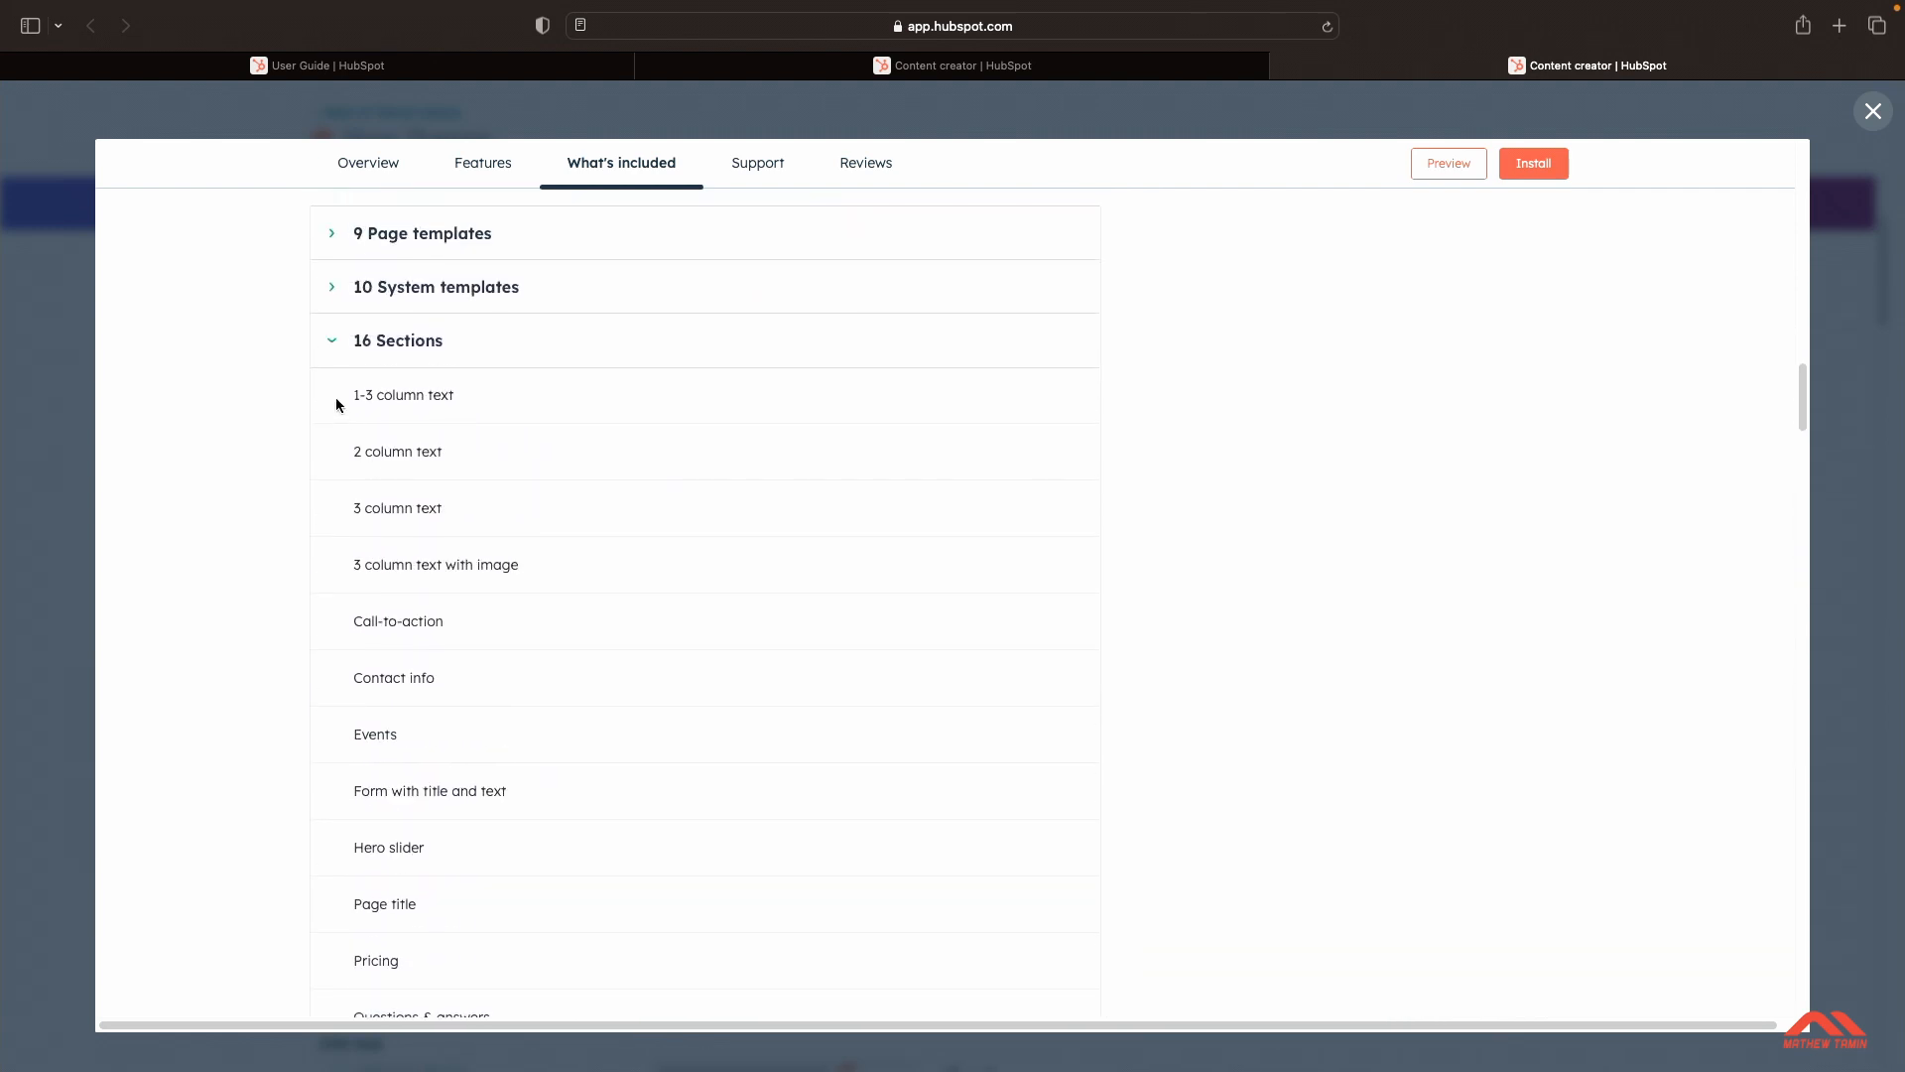
left_click(333, 345)
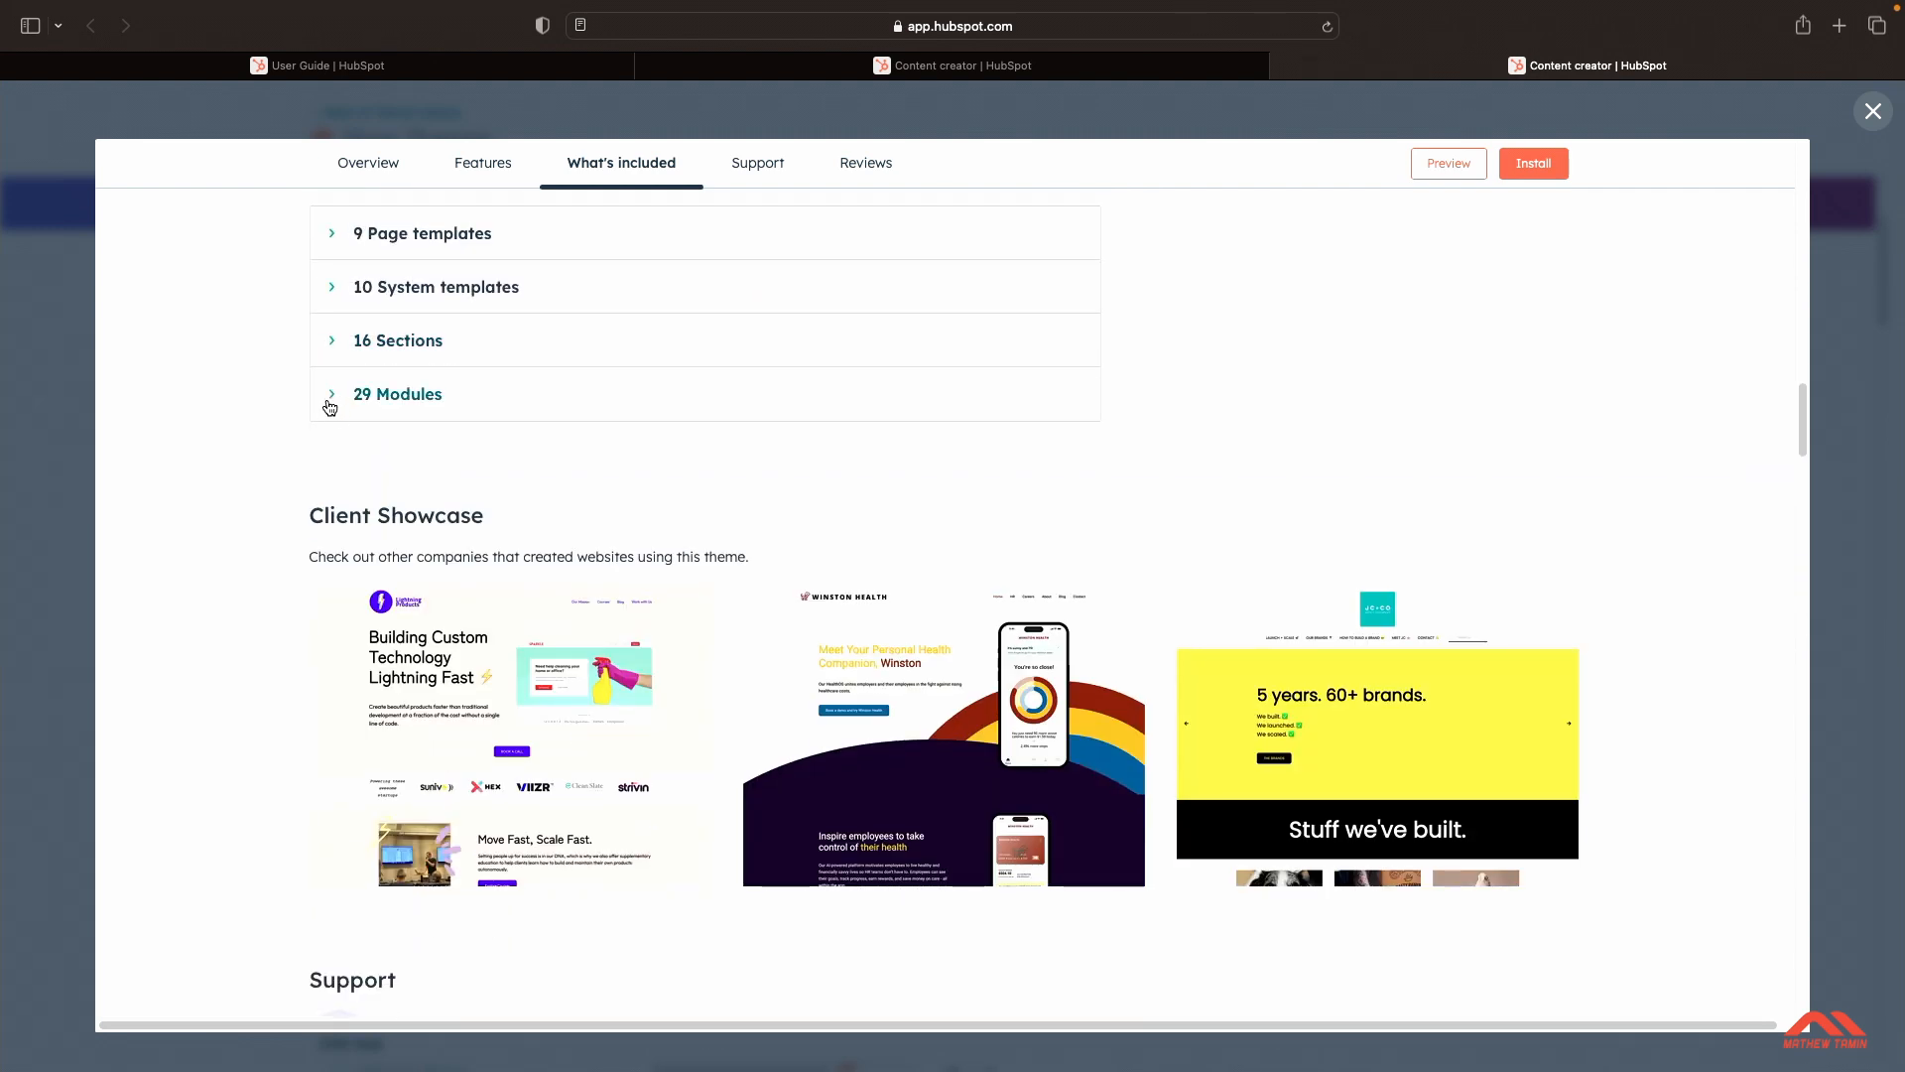
Step: Review the list of modules included in the Focus theme and collapse it
left_click(331, 404)
scroll(485, 631, "down", 3)
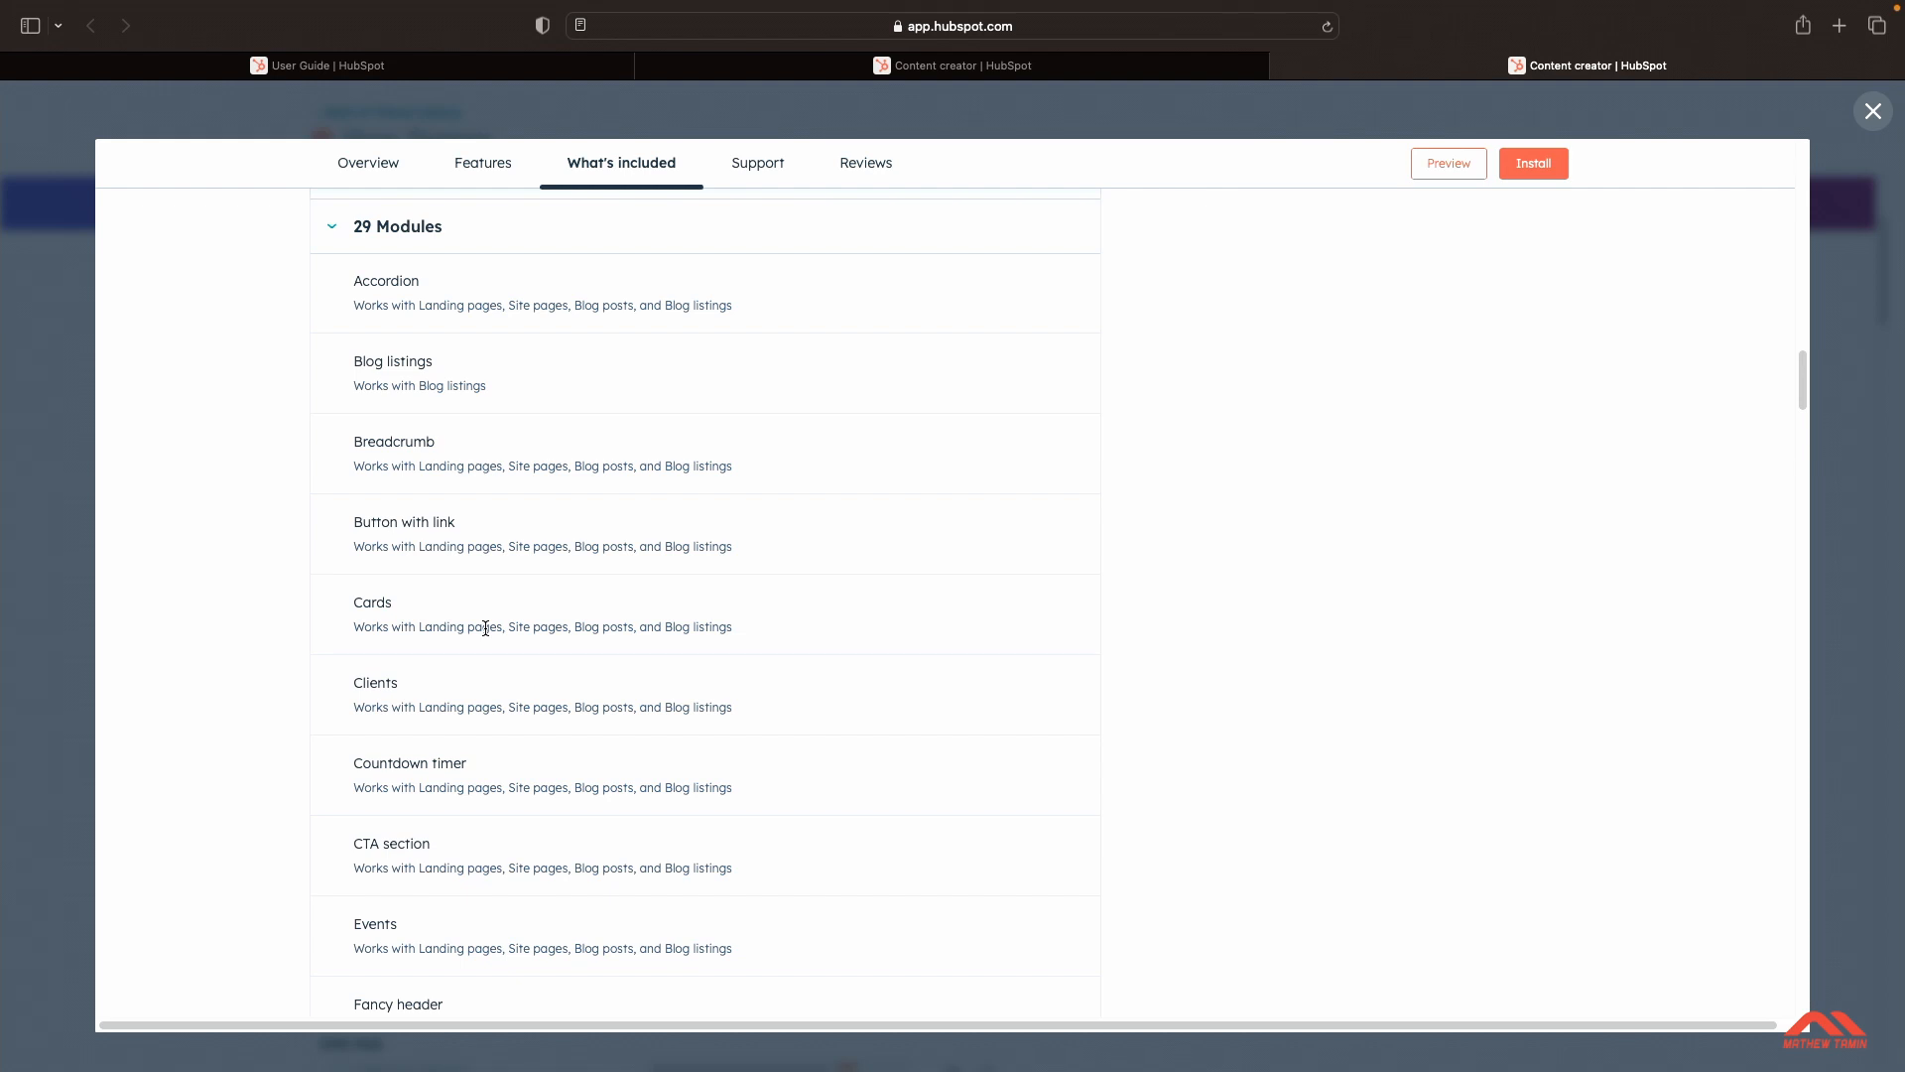
scroll(485, 628, "down", 9)
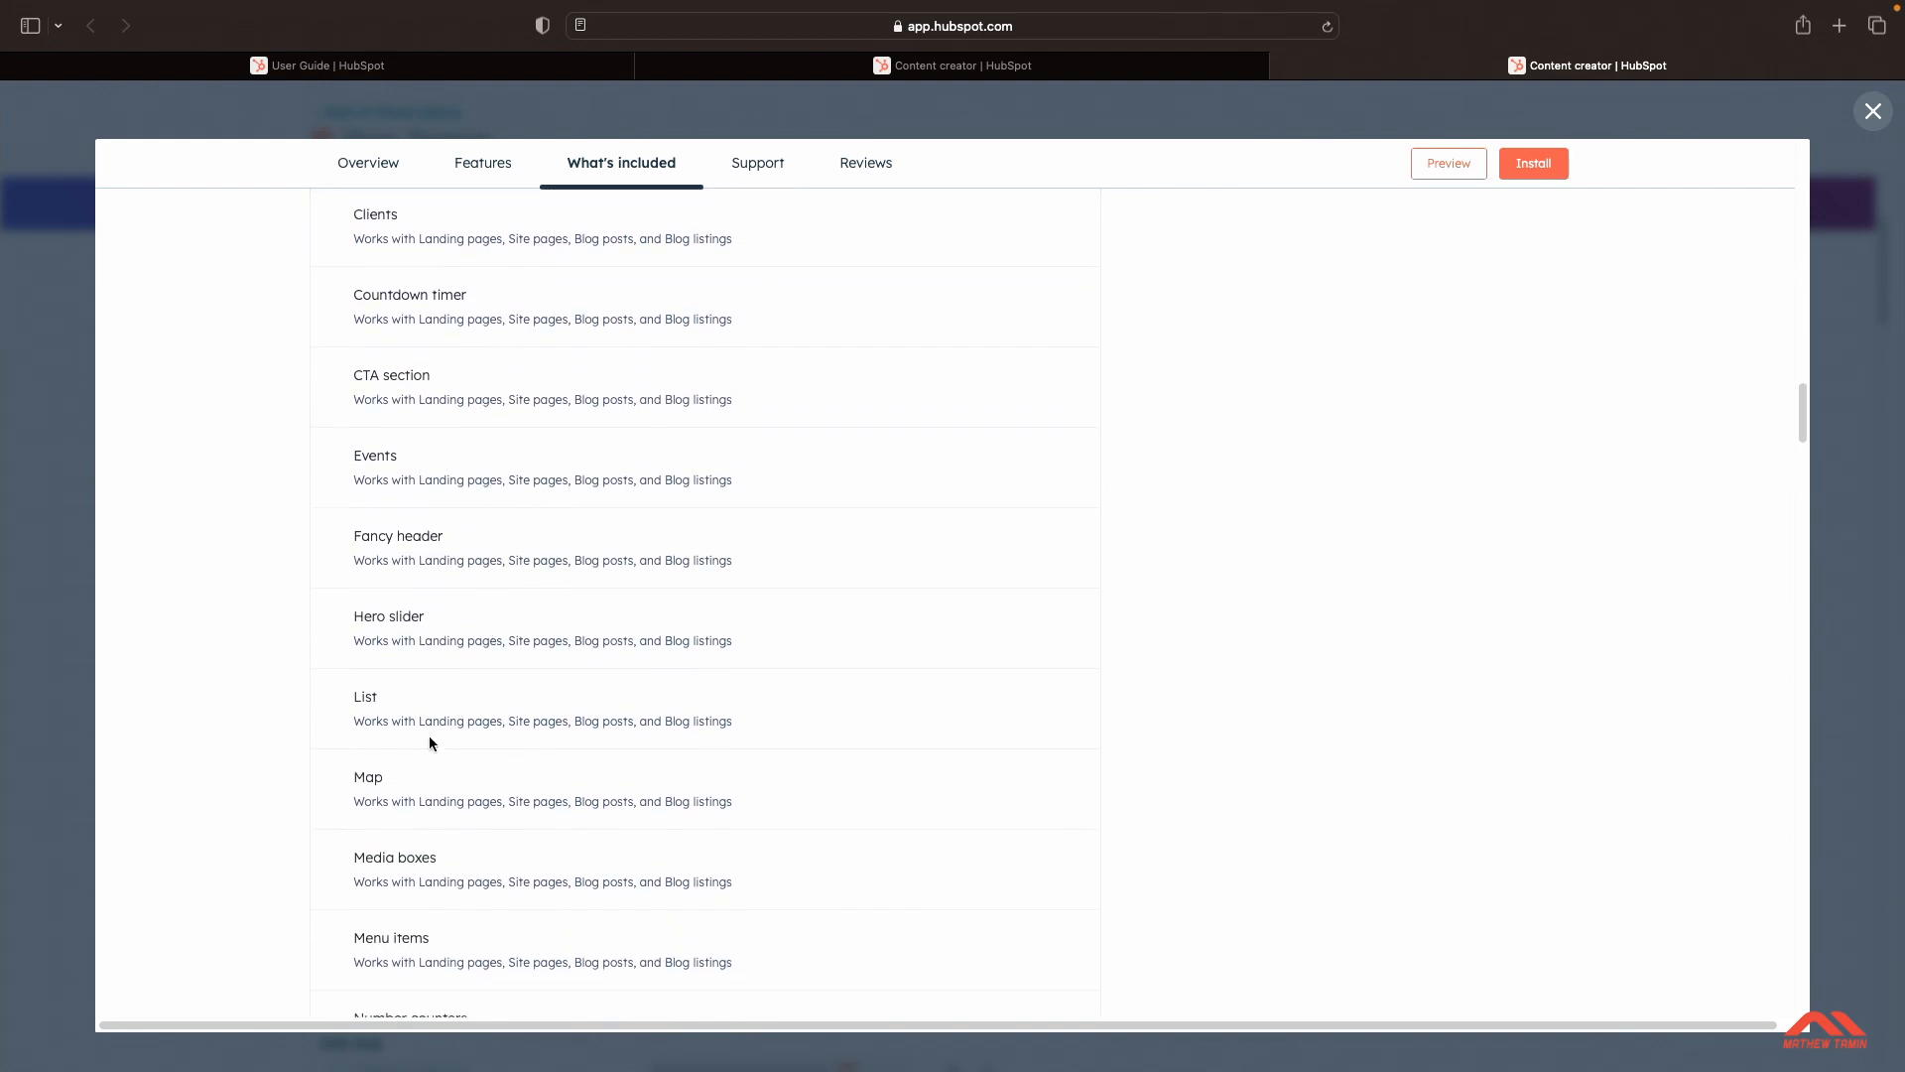
scroll(431, 743, "down", 1)
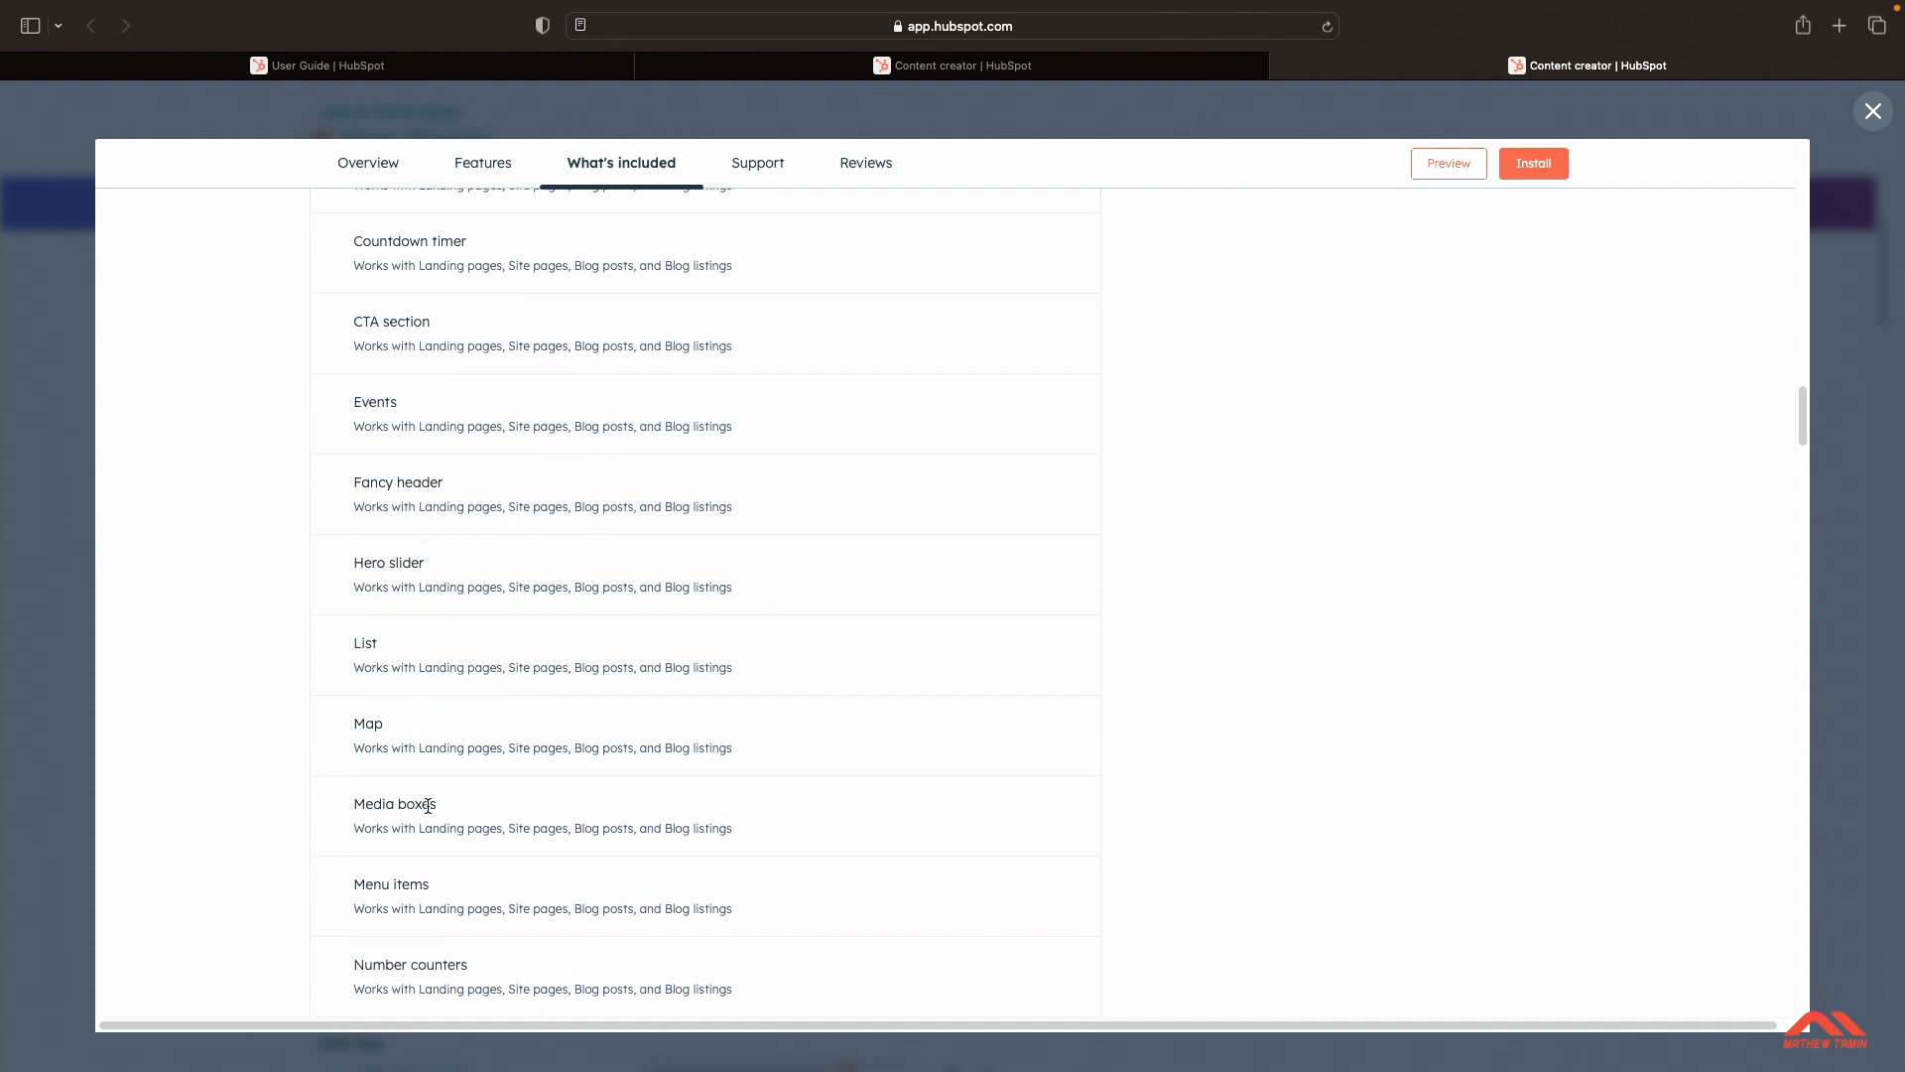
scroll(428, 804, "up", 15)
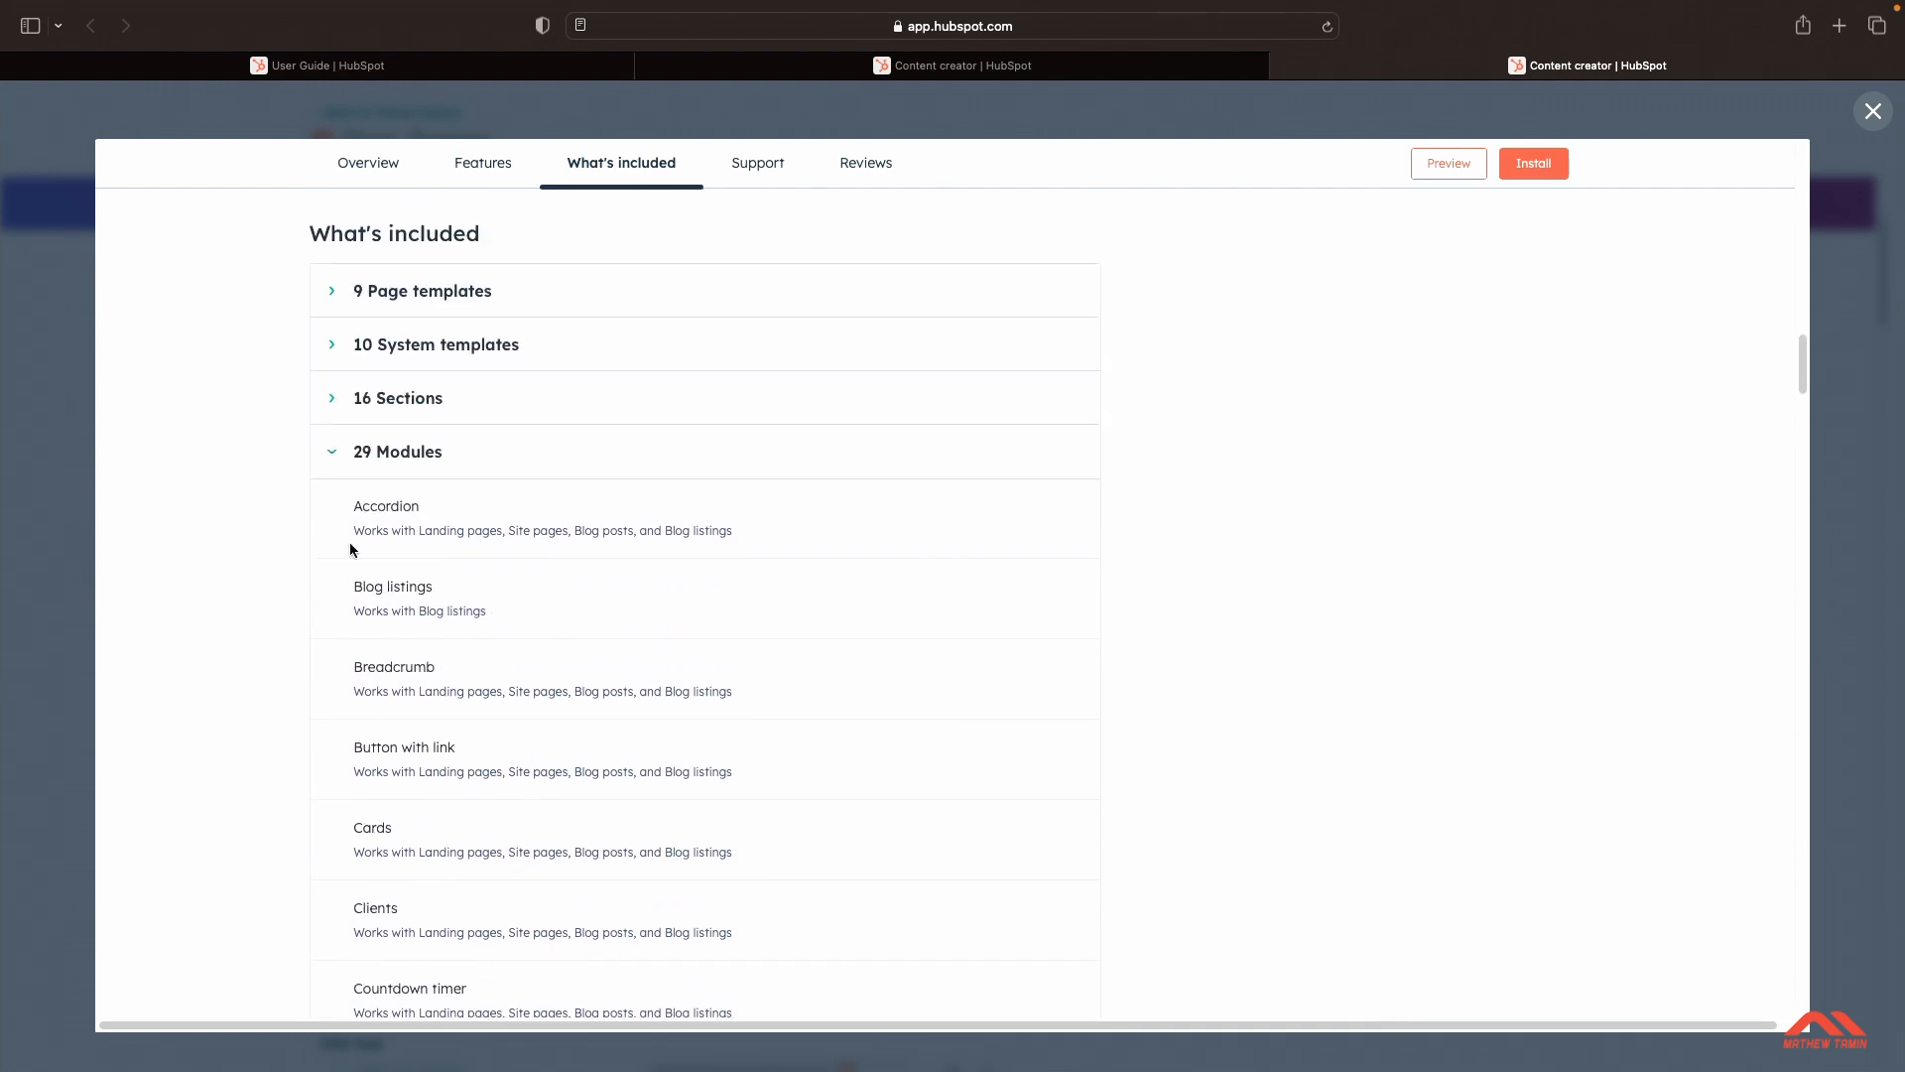
left_click(331, 453)
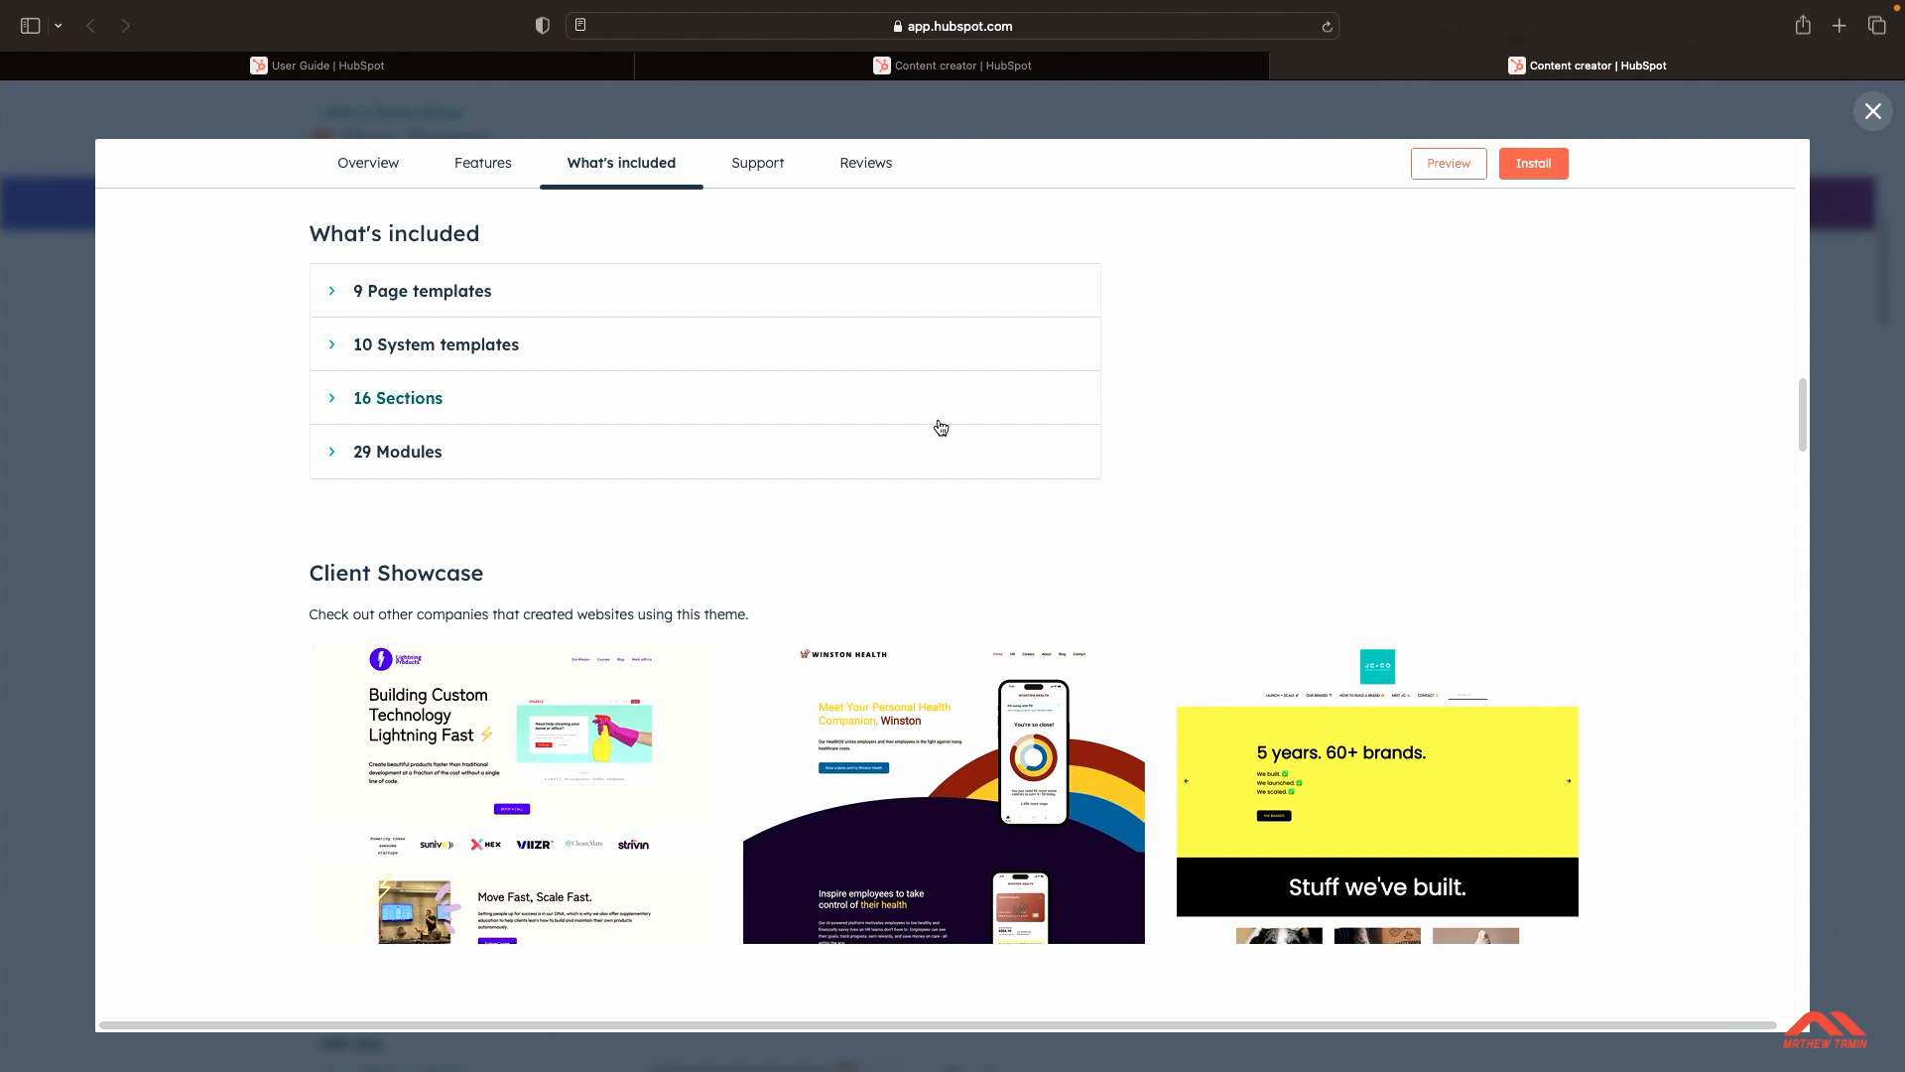
Step: Look over the Client Showcase websites and return to the Focus theme's overview to examine its theme details
scroll(939, 425, "down", 5)
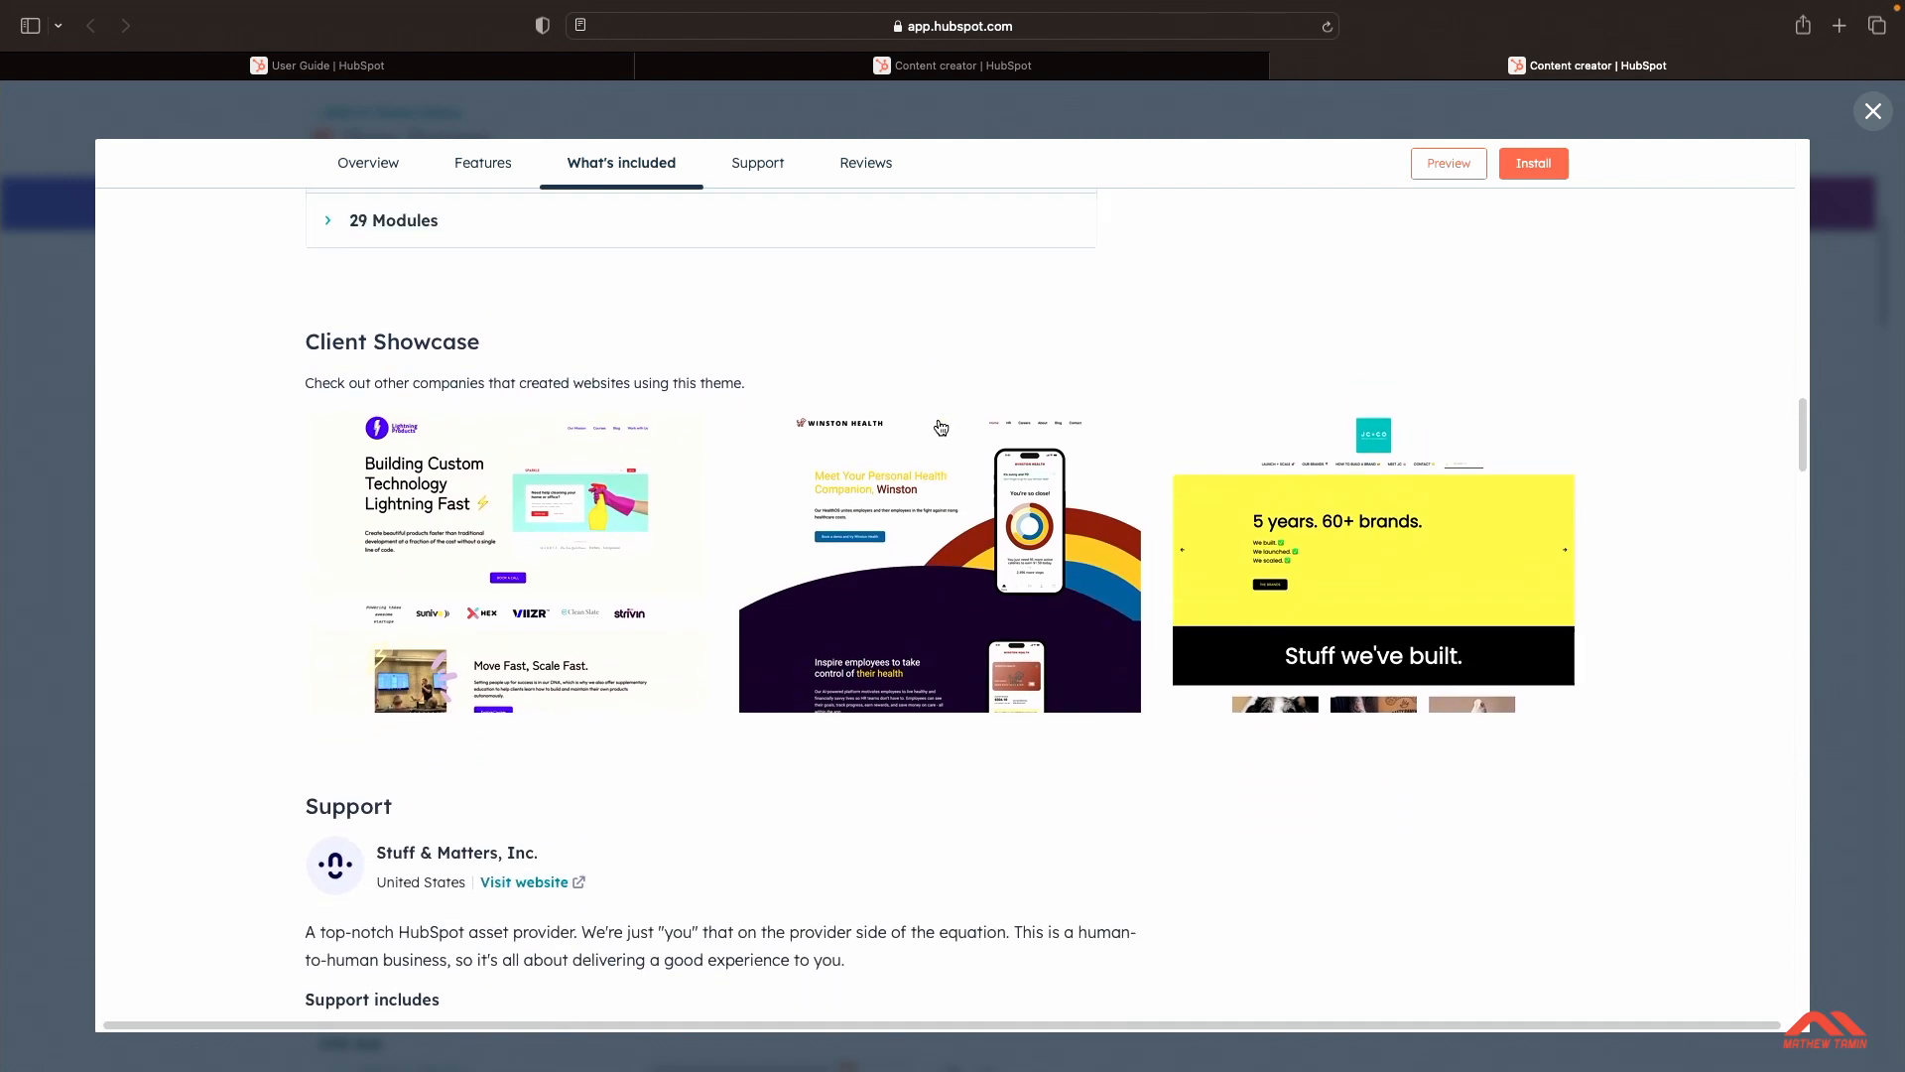
scroll(675, 555, "up", 1)
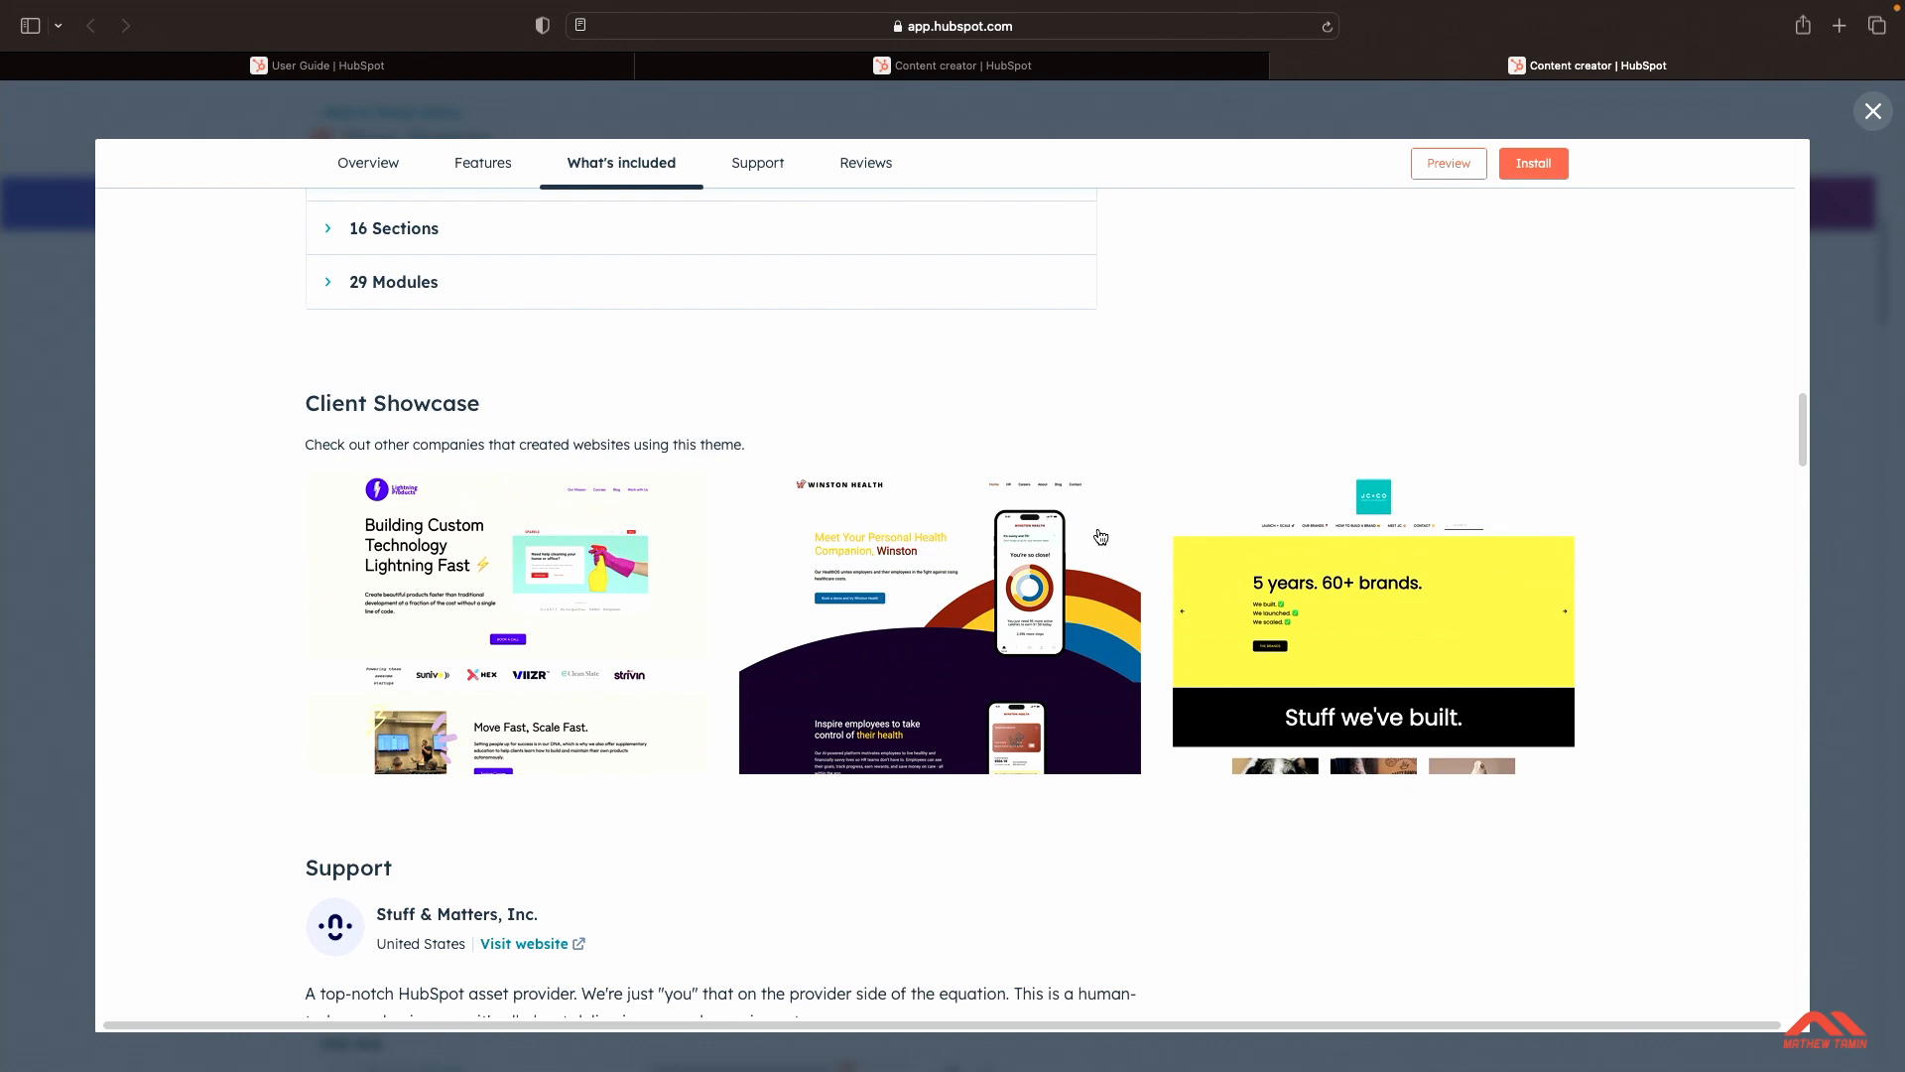
scroll(1416, 467, "up", 15)
scroll(1416, 468, "up", 10)
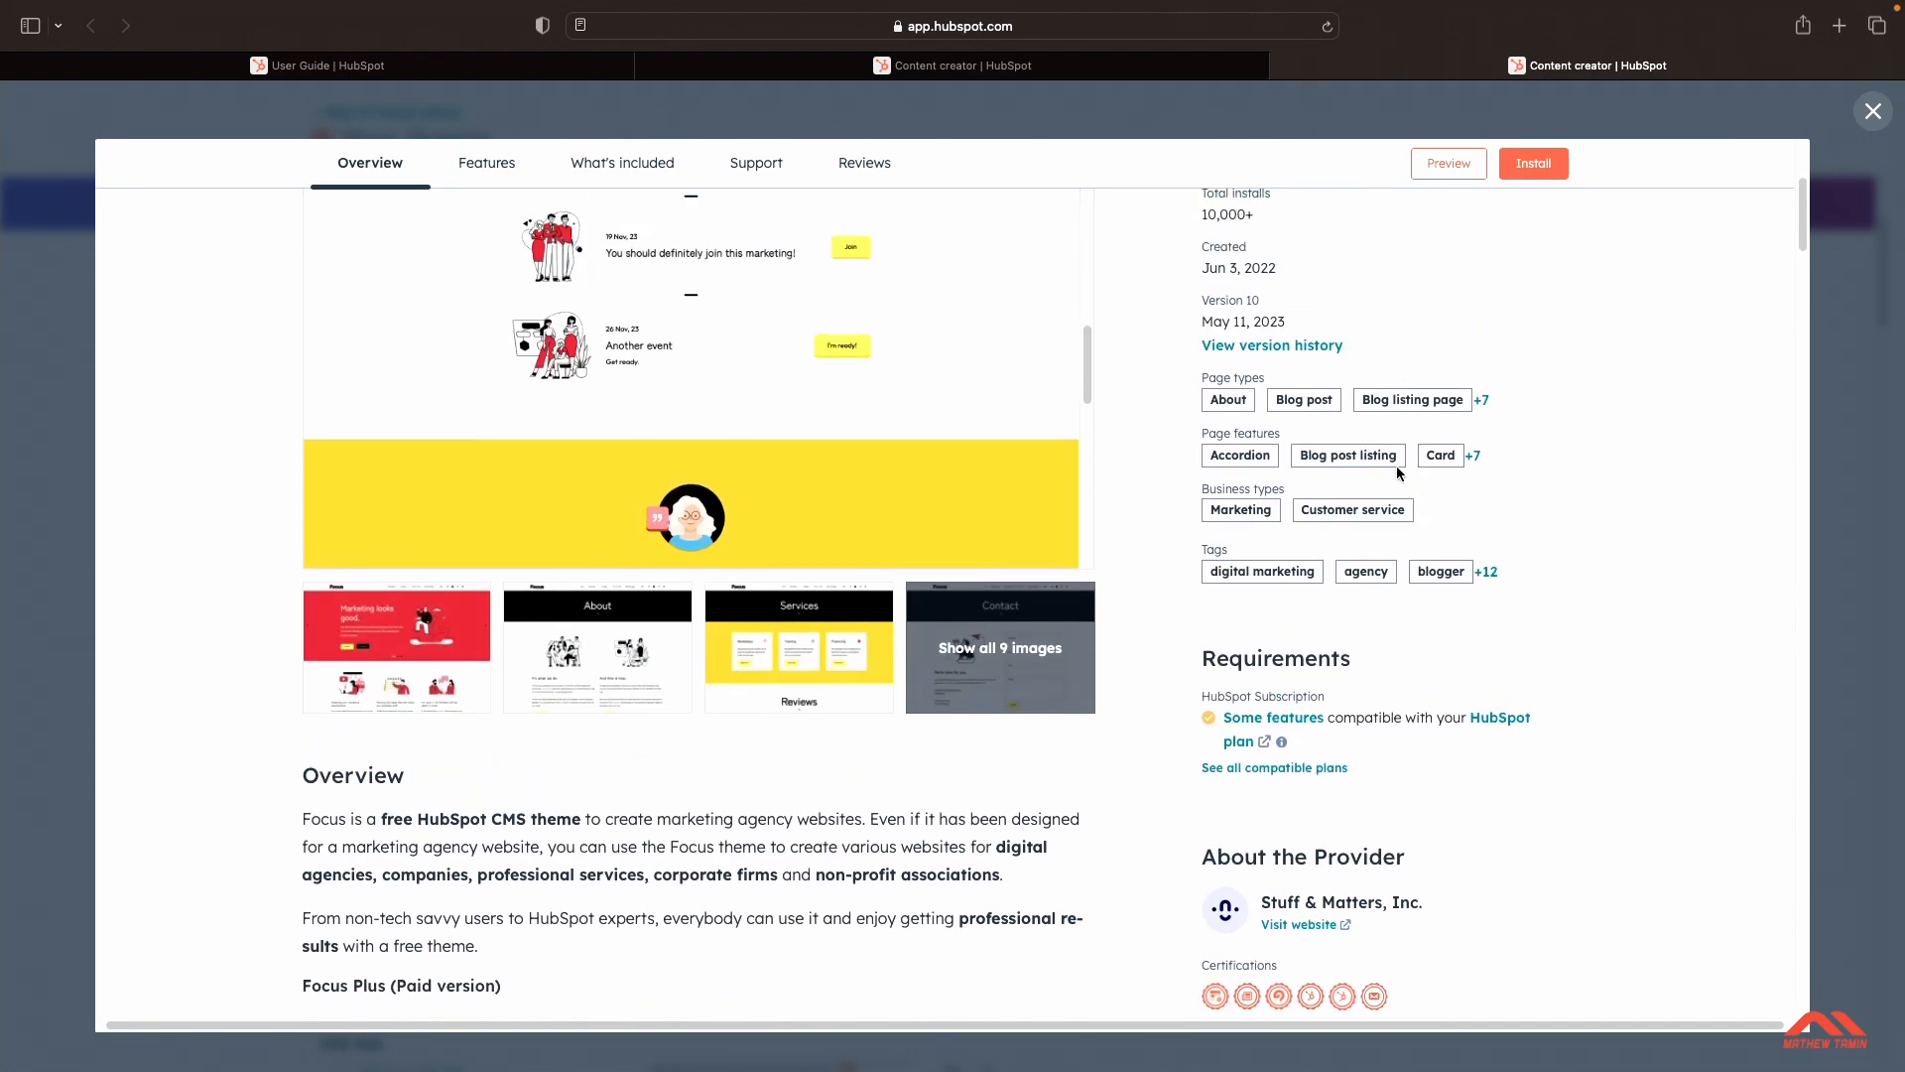
scroll(1612, 547, "down", 2)
scroll(1611, 539, "up", 5)
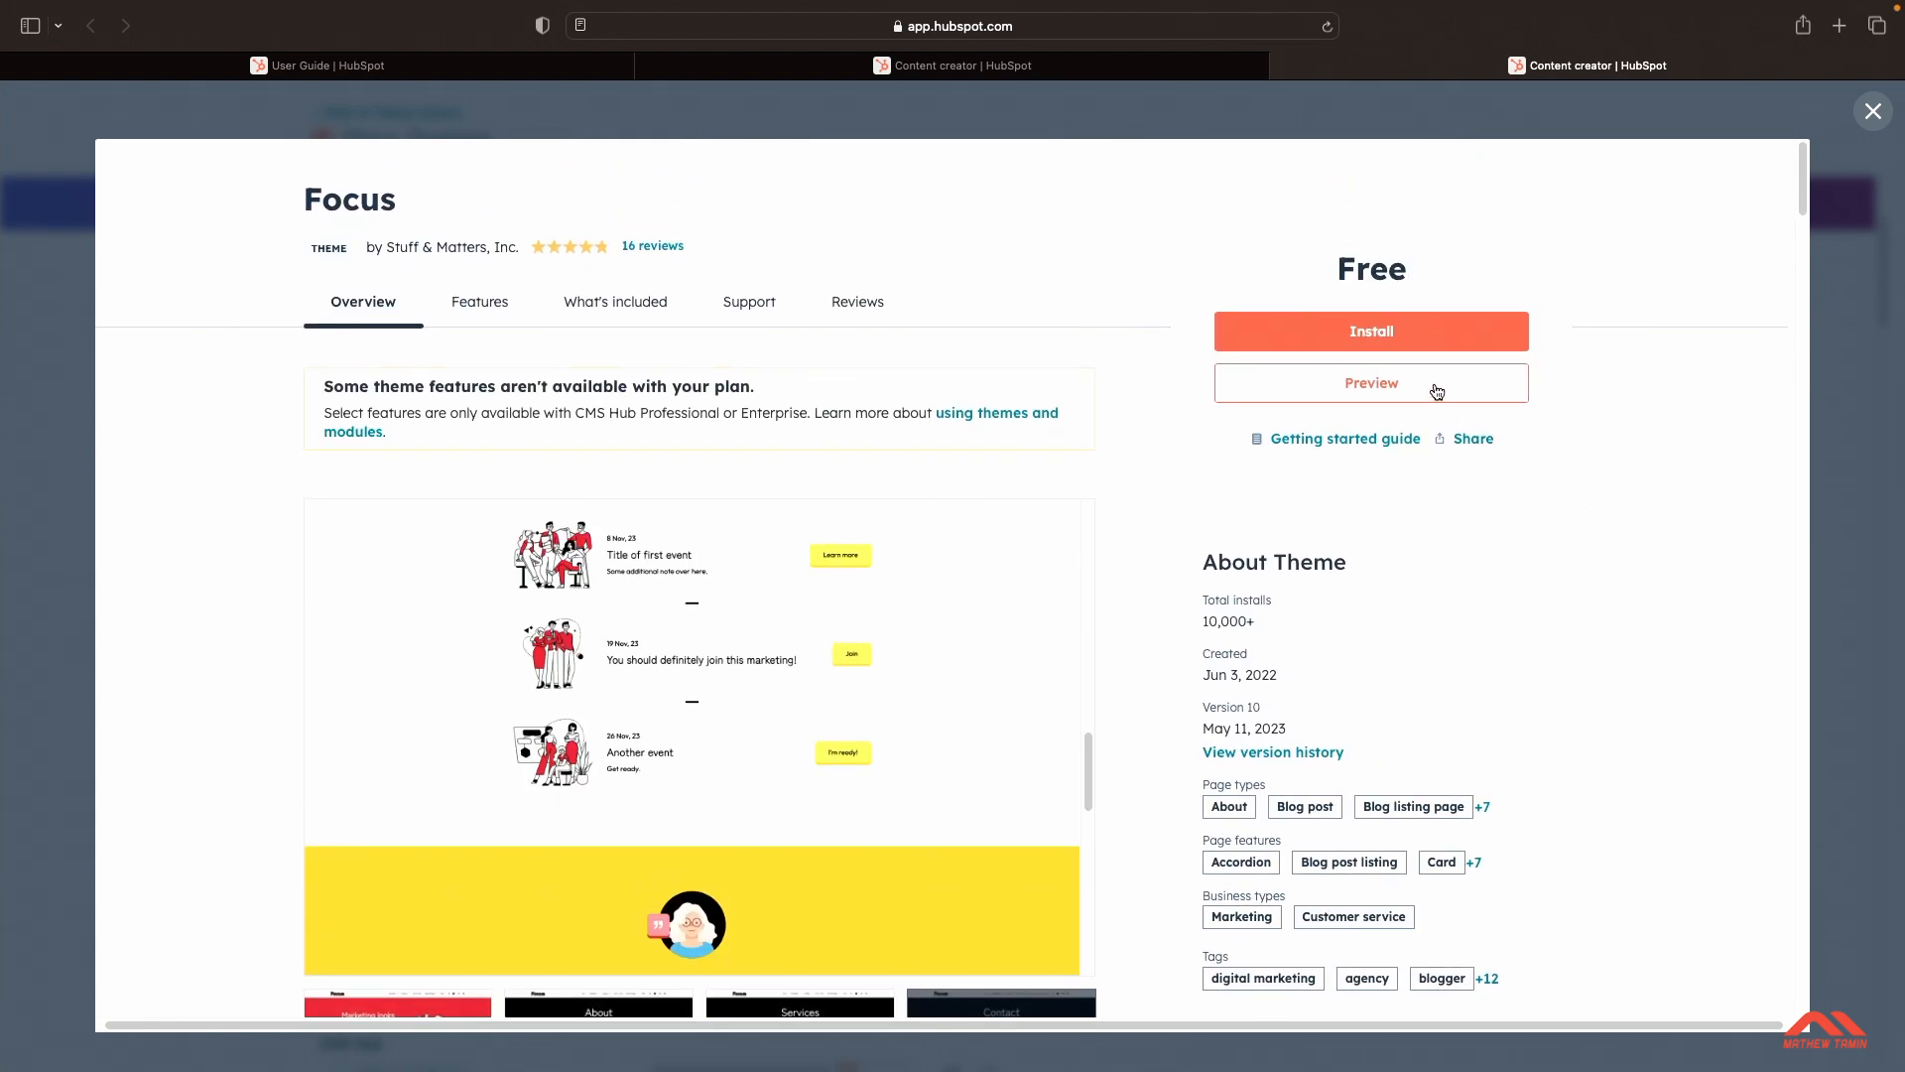
scroll(895, 536, "down", 5)
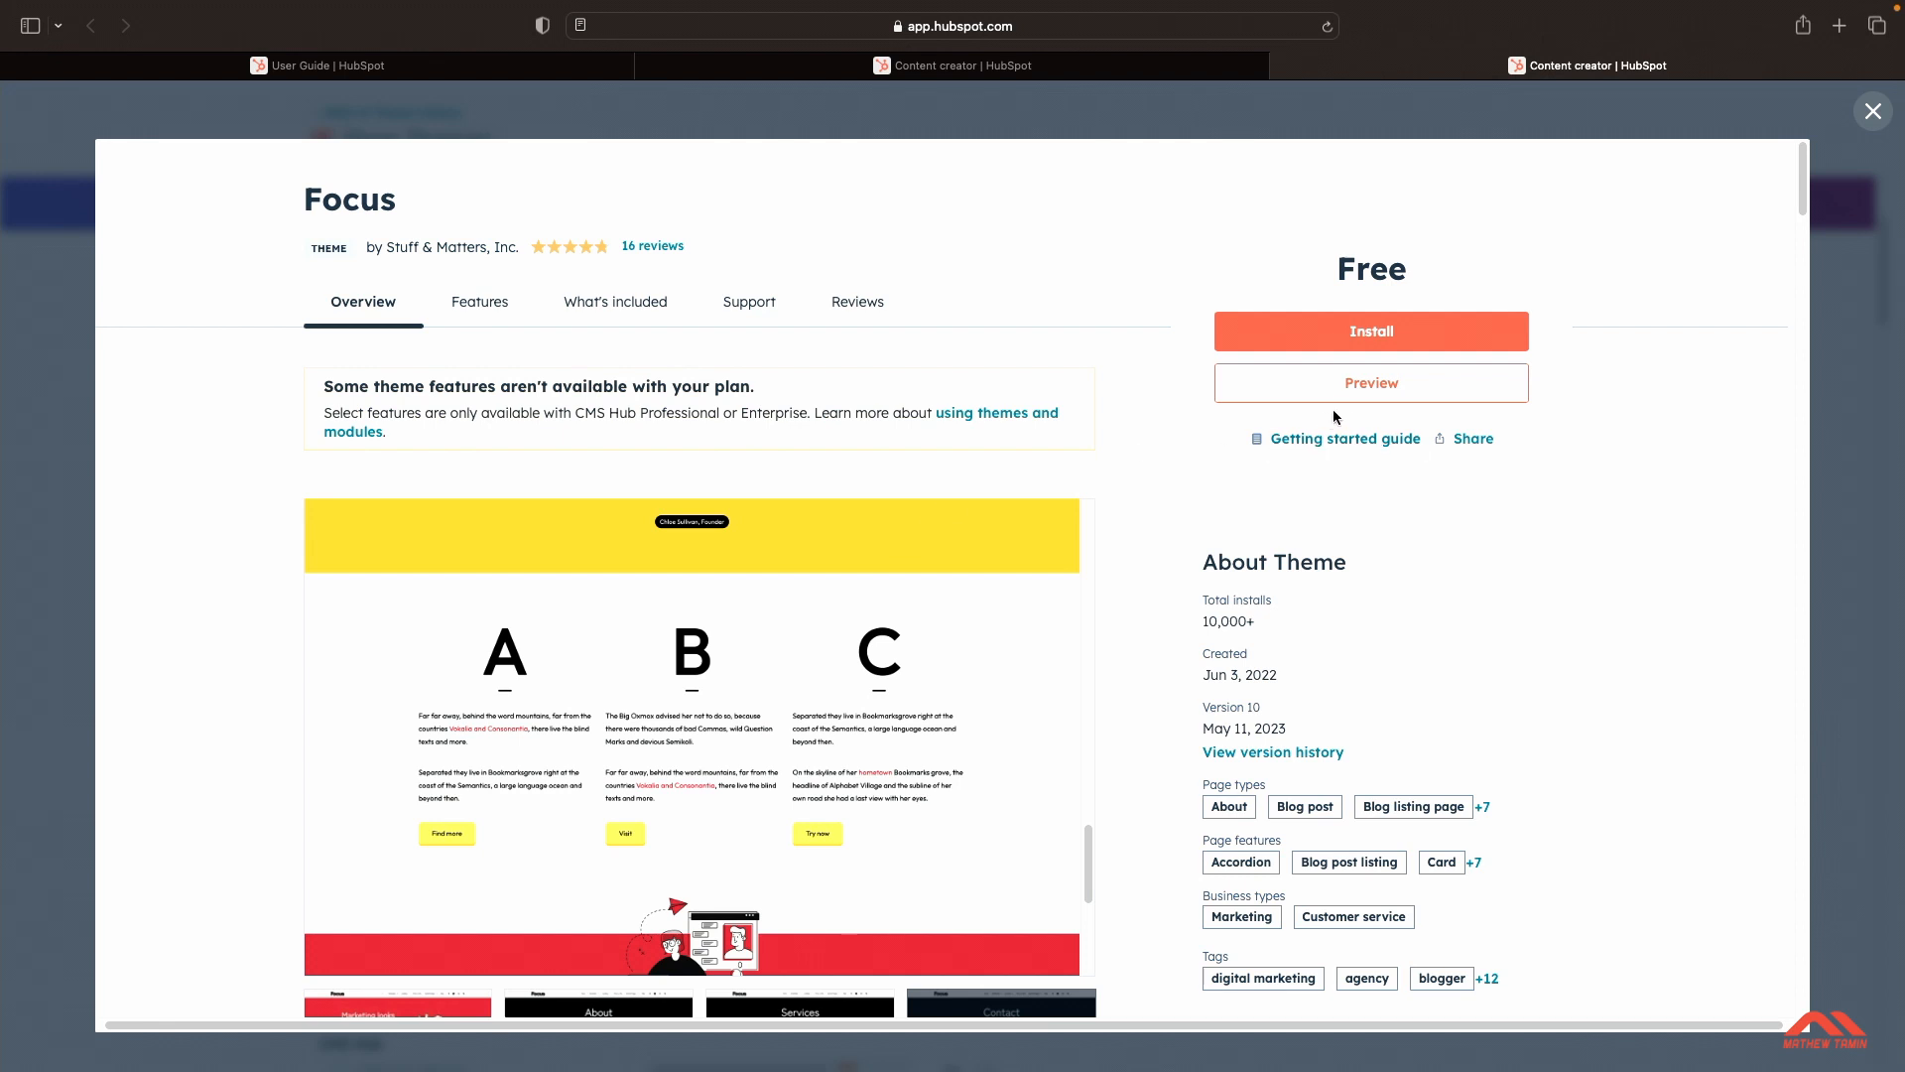
Step: Open the Focus theme preview and examine the sample home page in desktop layout
left_click(1374, 395)
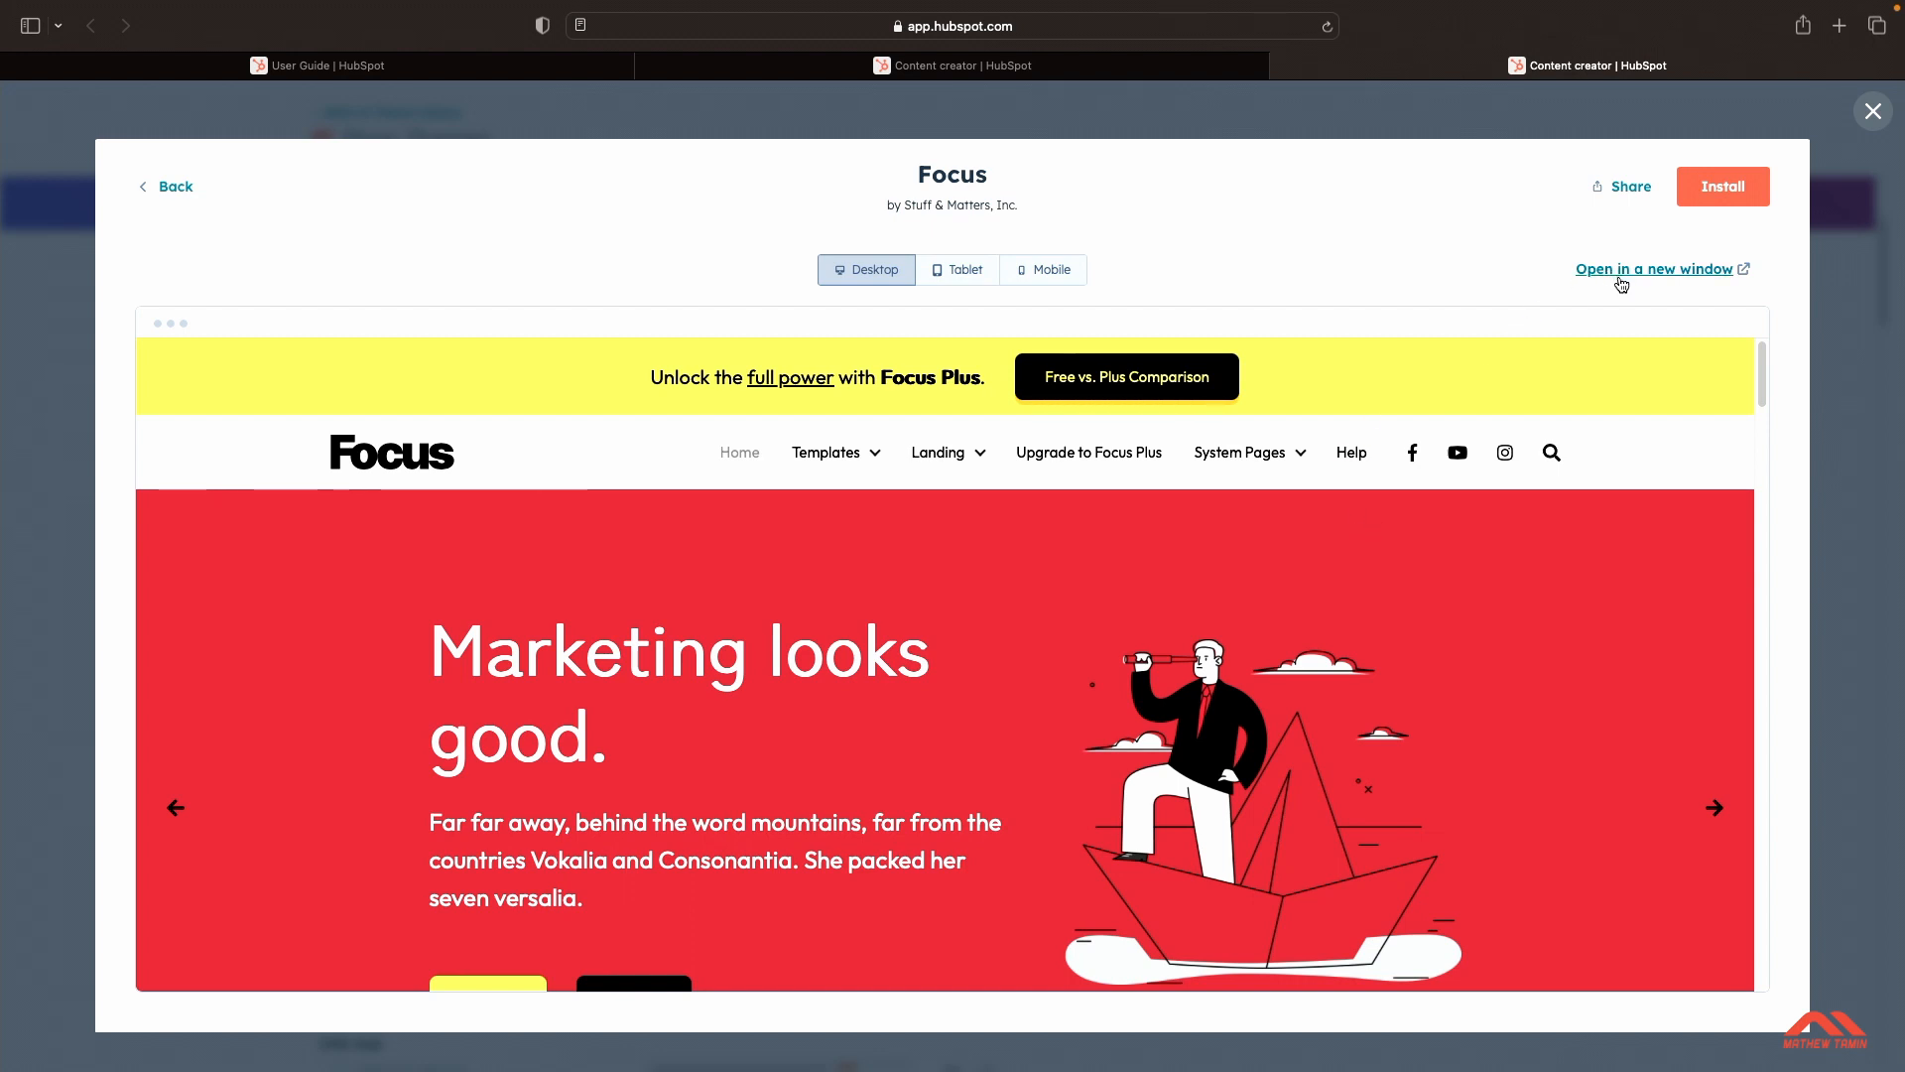
scroll(1582, 477, "down", 8)
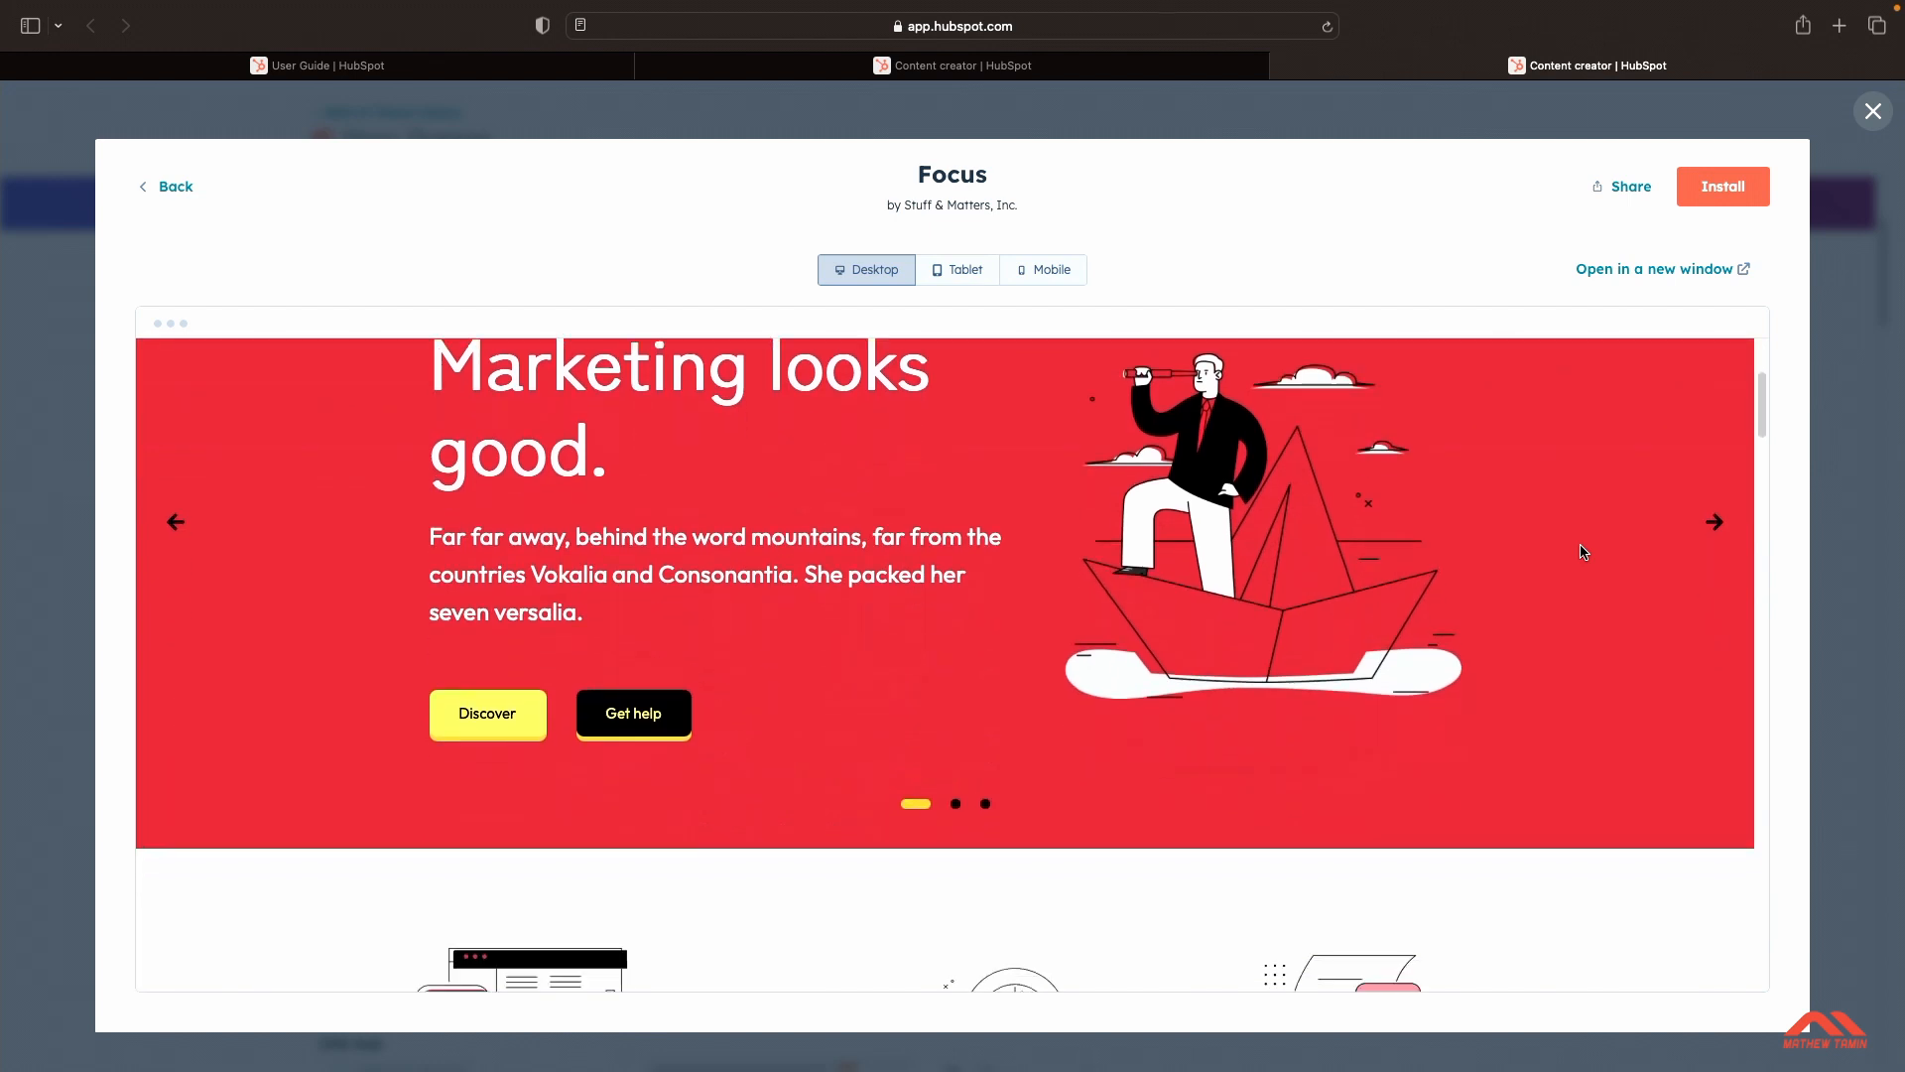
scroll(1580, 548, "down", 8)
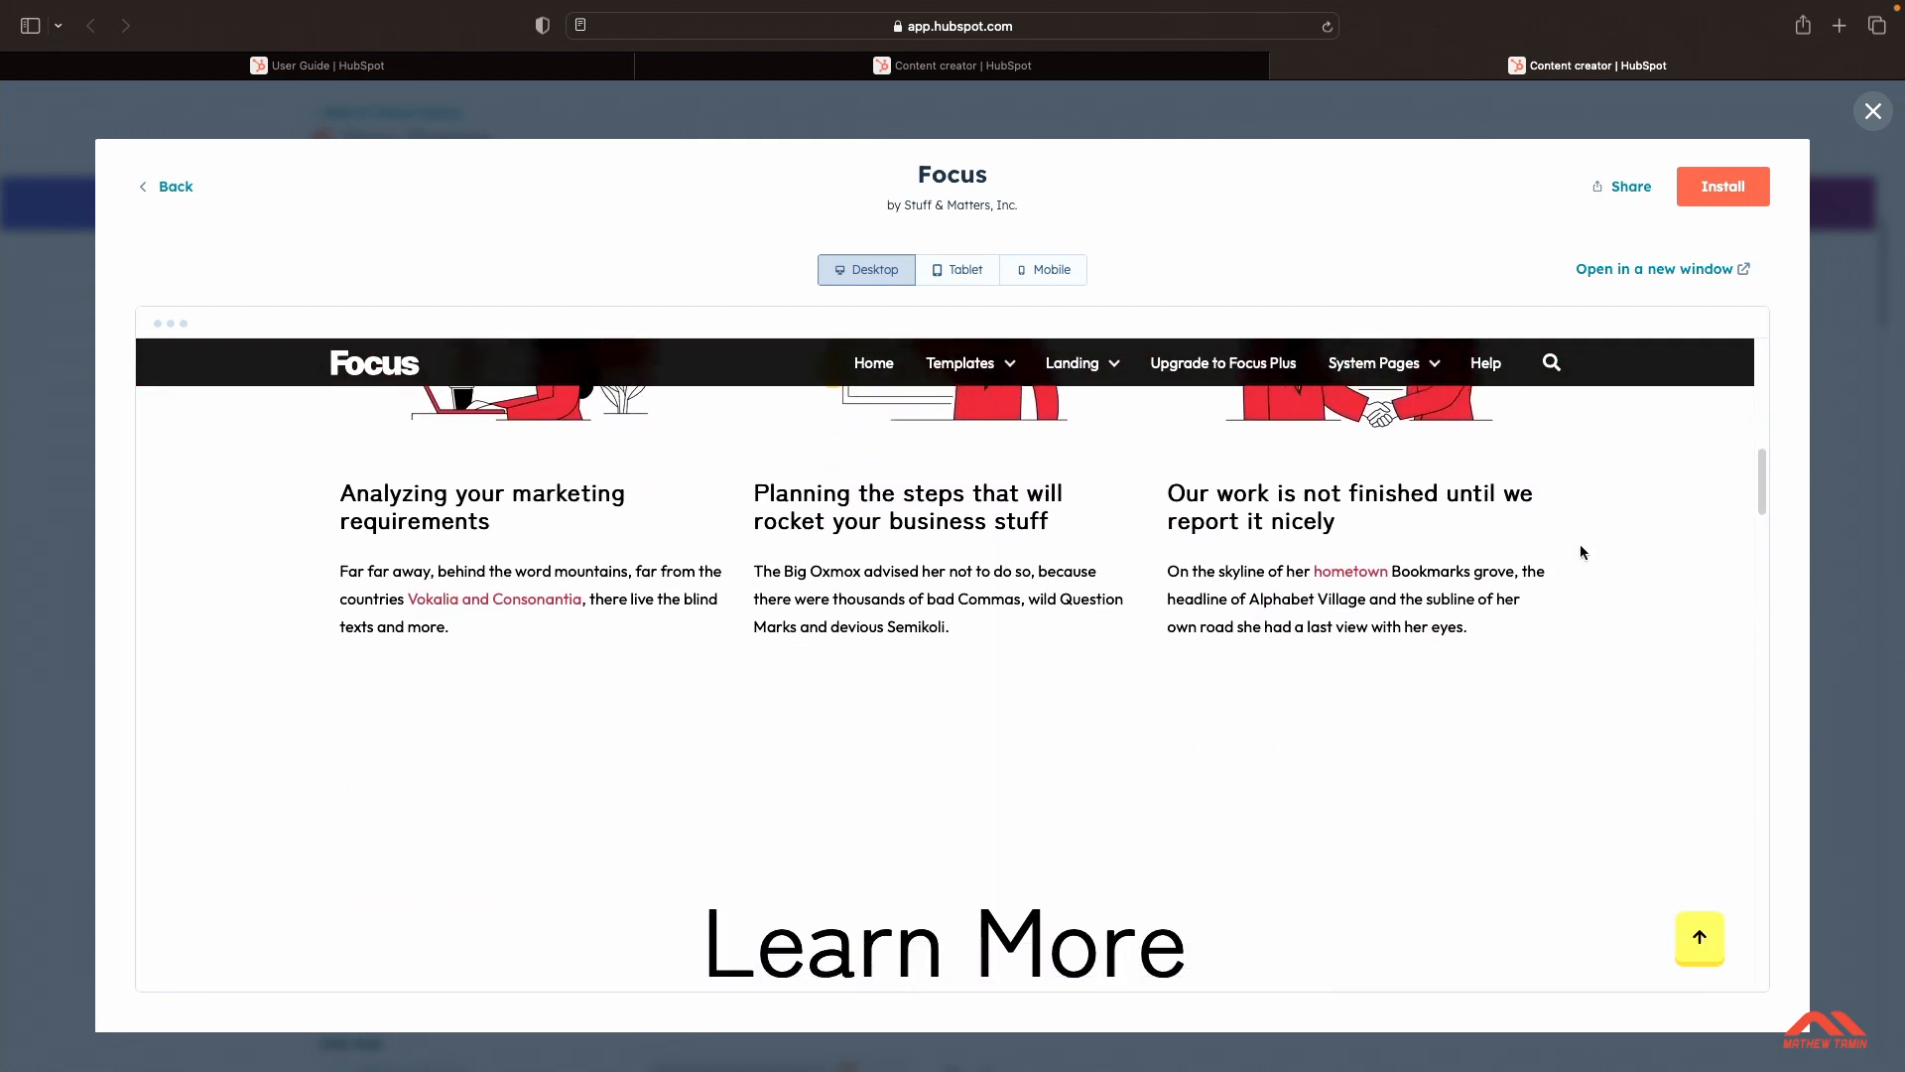
scroll(1579, 544, "down", 2)
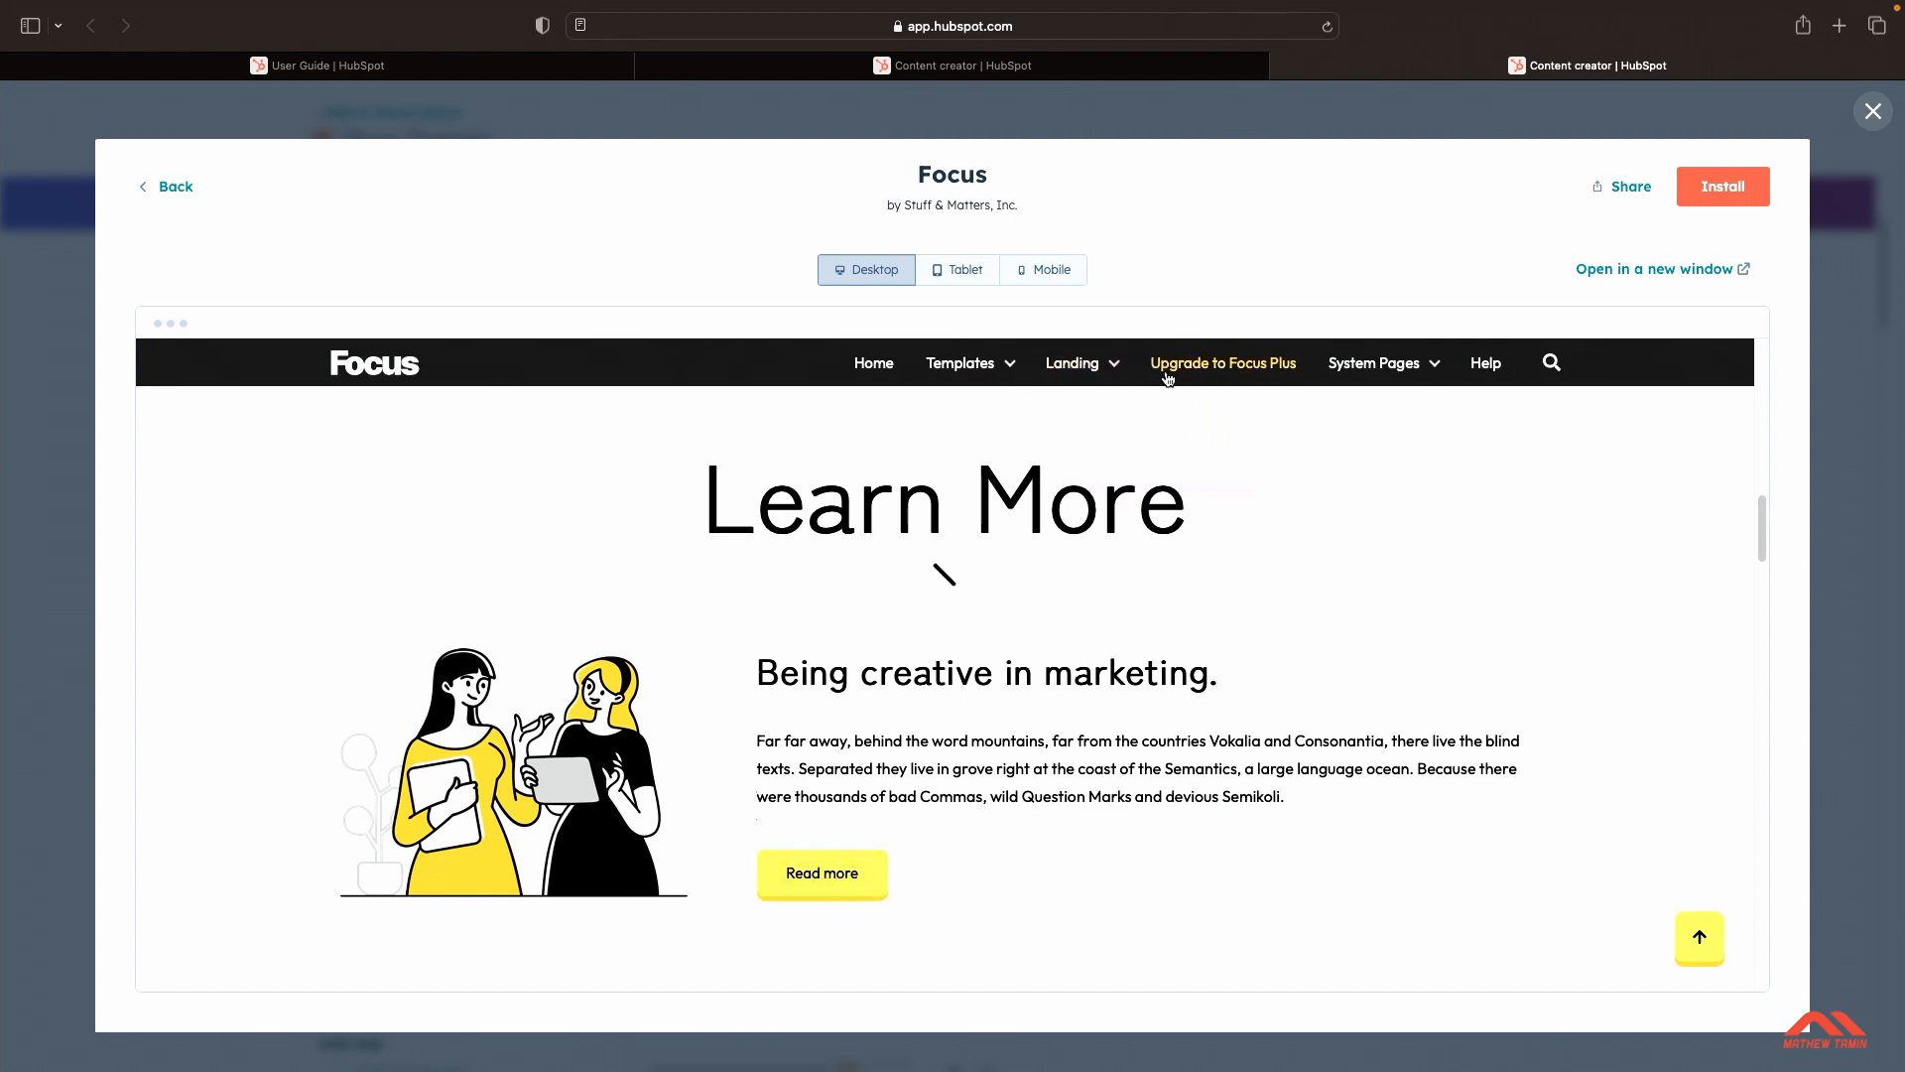
Step: Open the sample Landing Page in the preview and examine its contact form and Some Quick Answers section
mouse_move(1076, 365)
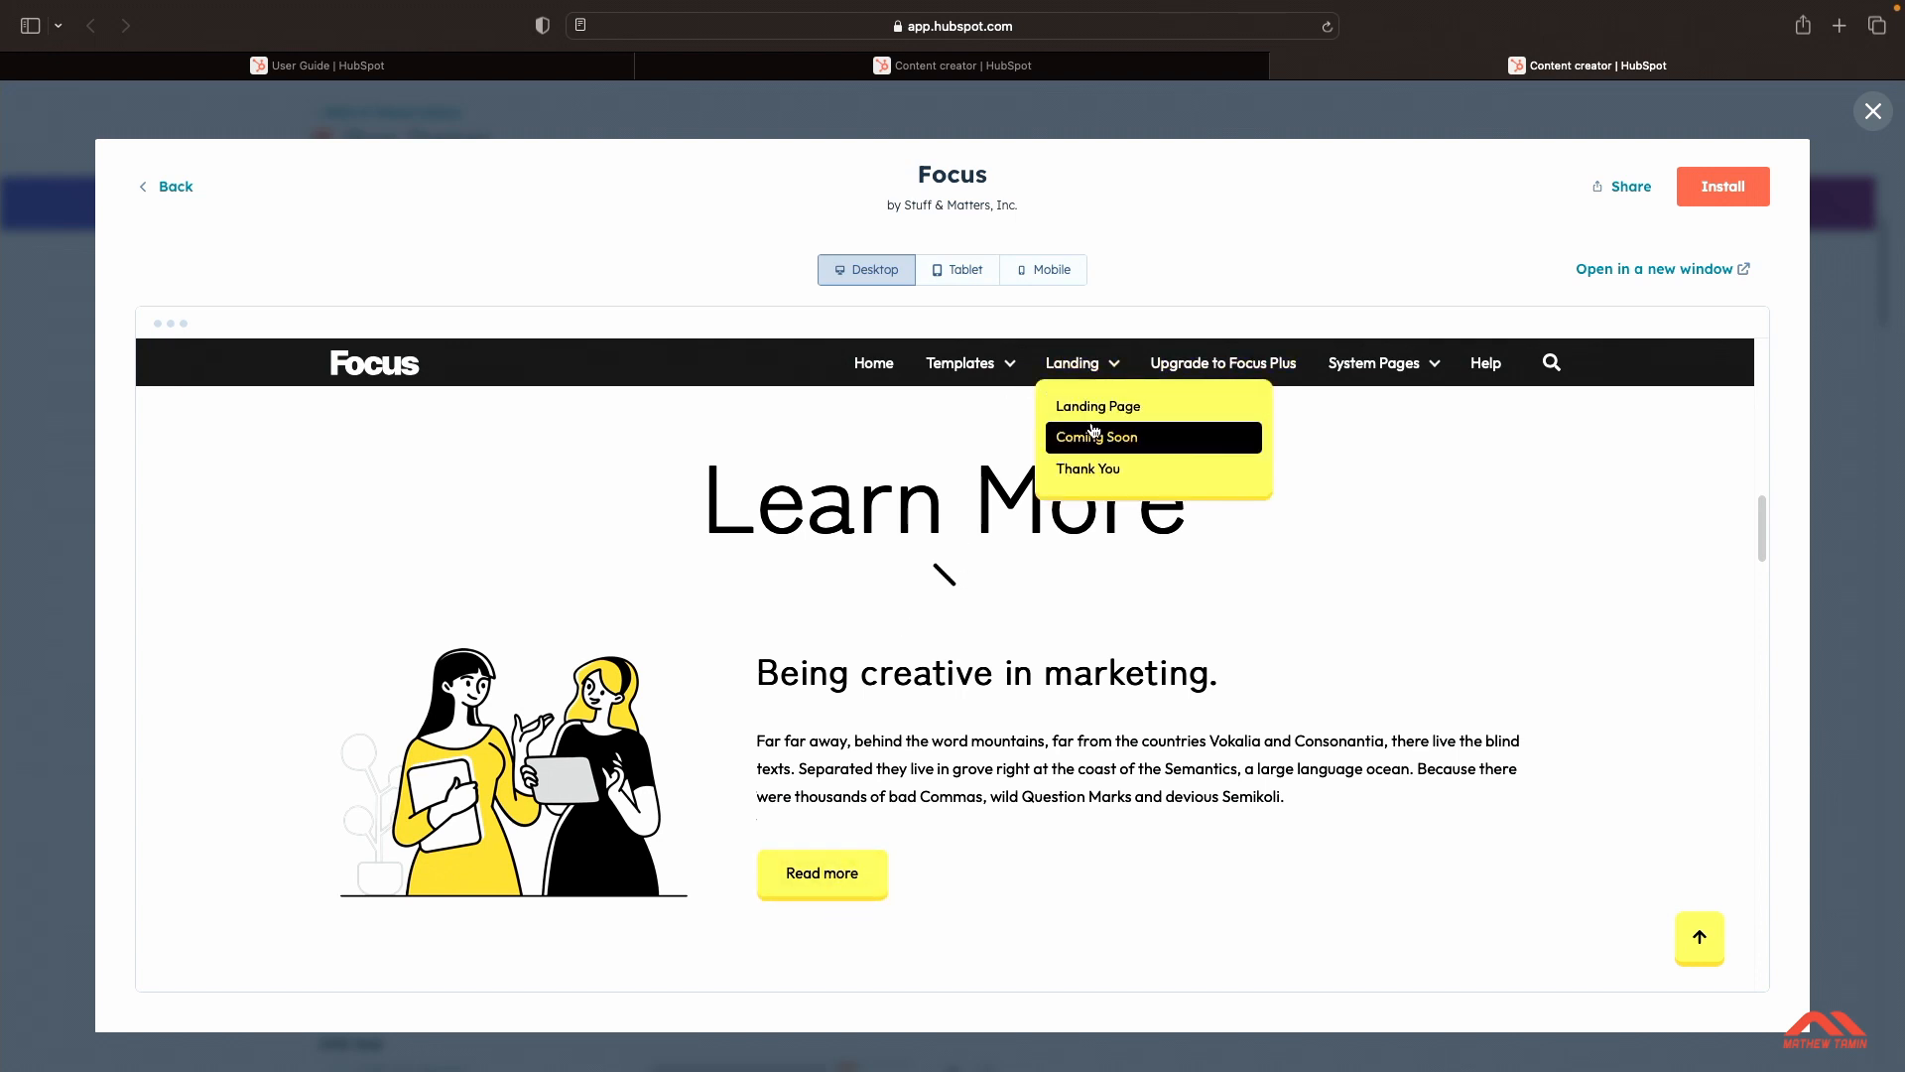
left_click(1088, 408)
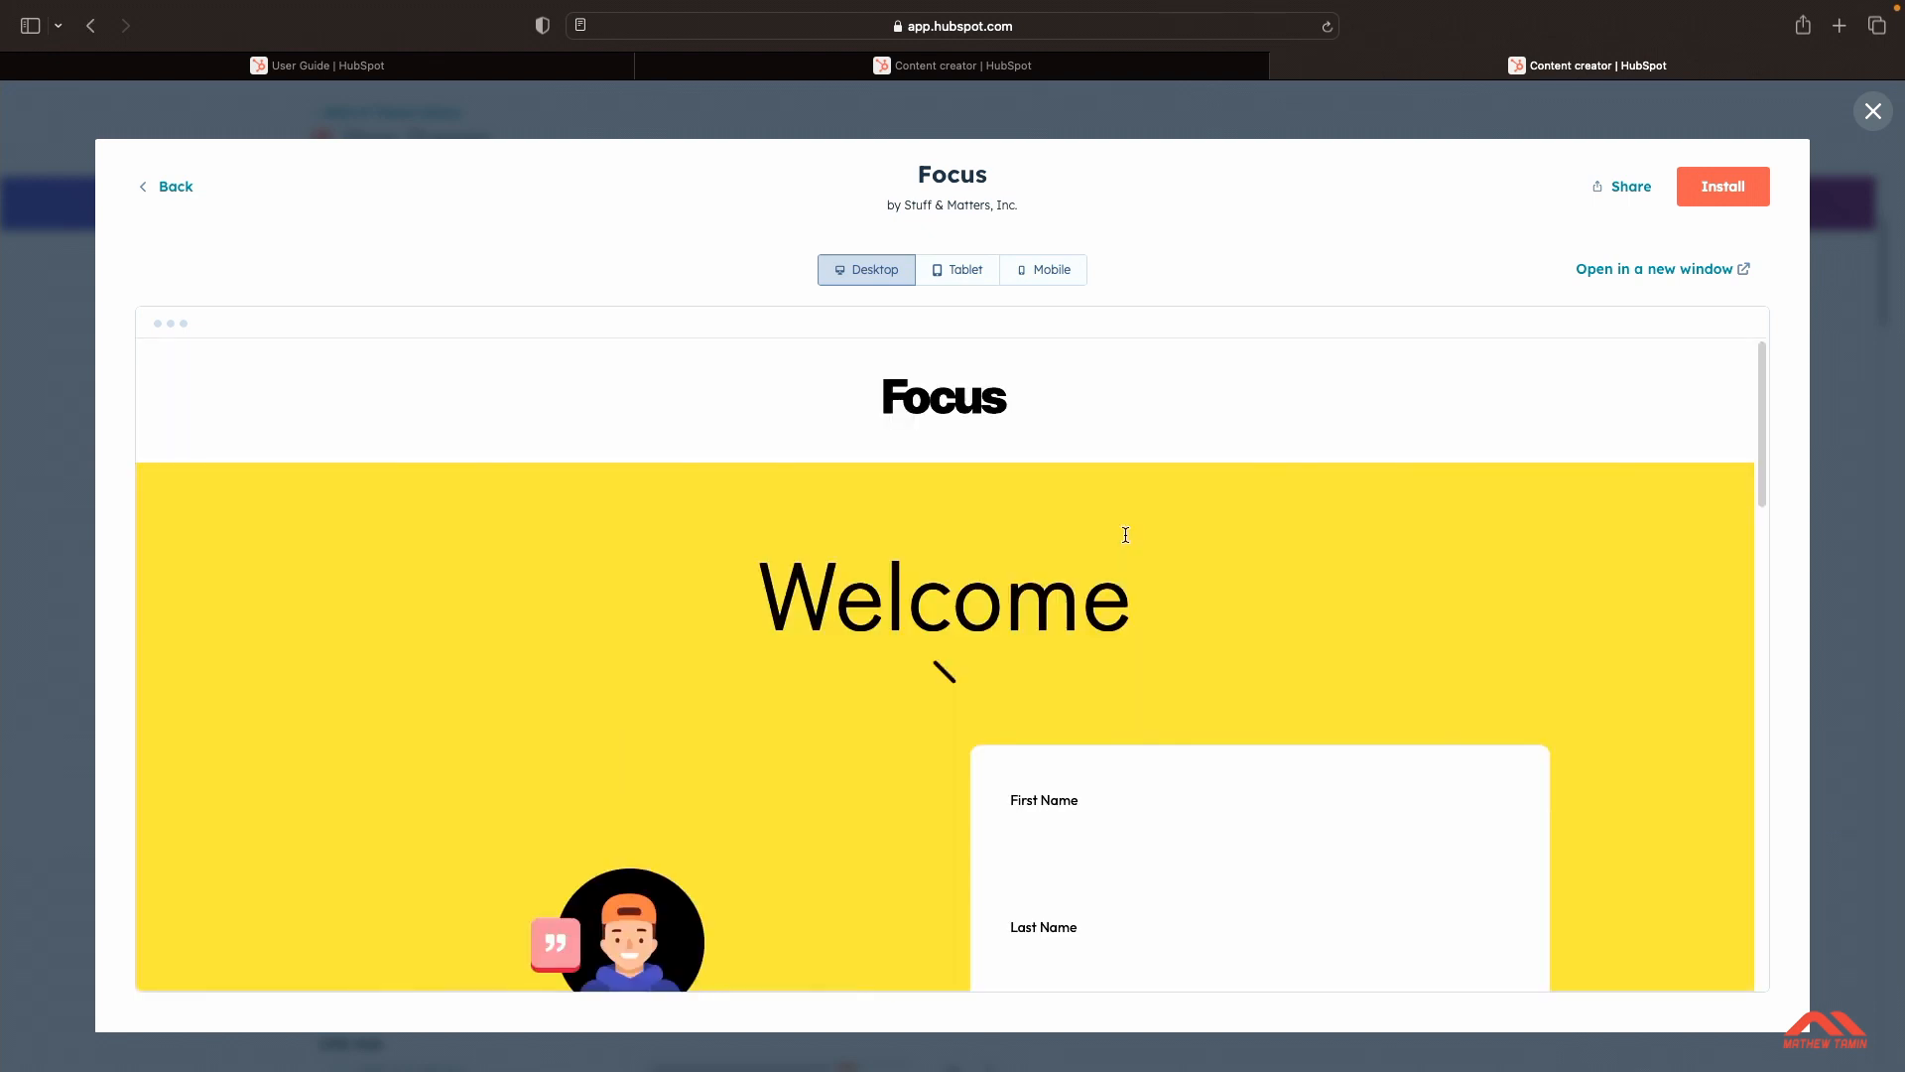
scroll(1125, 535, "down", 5)
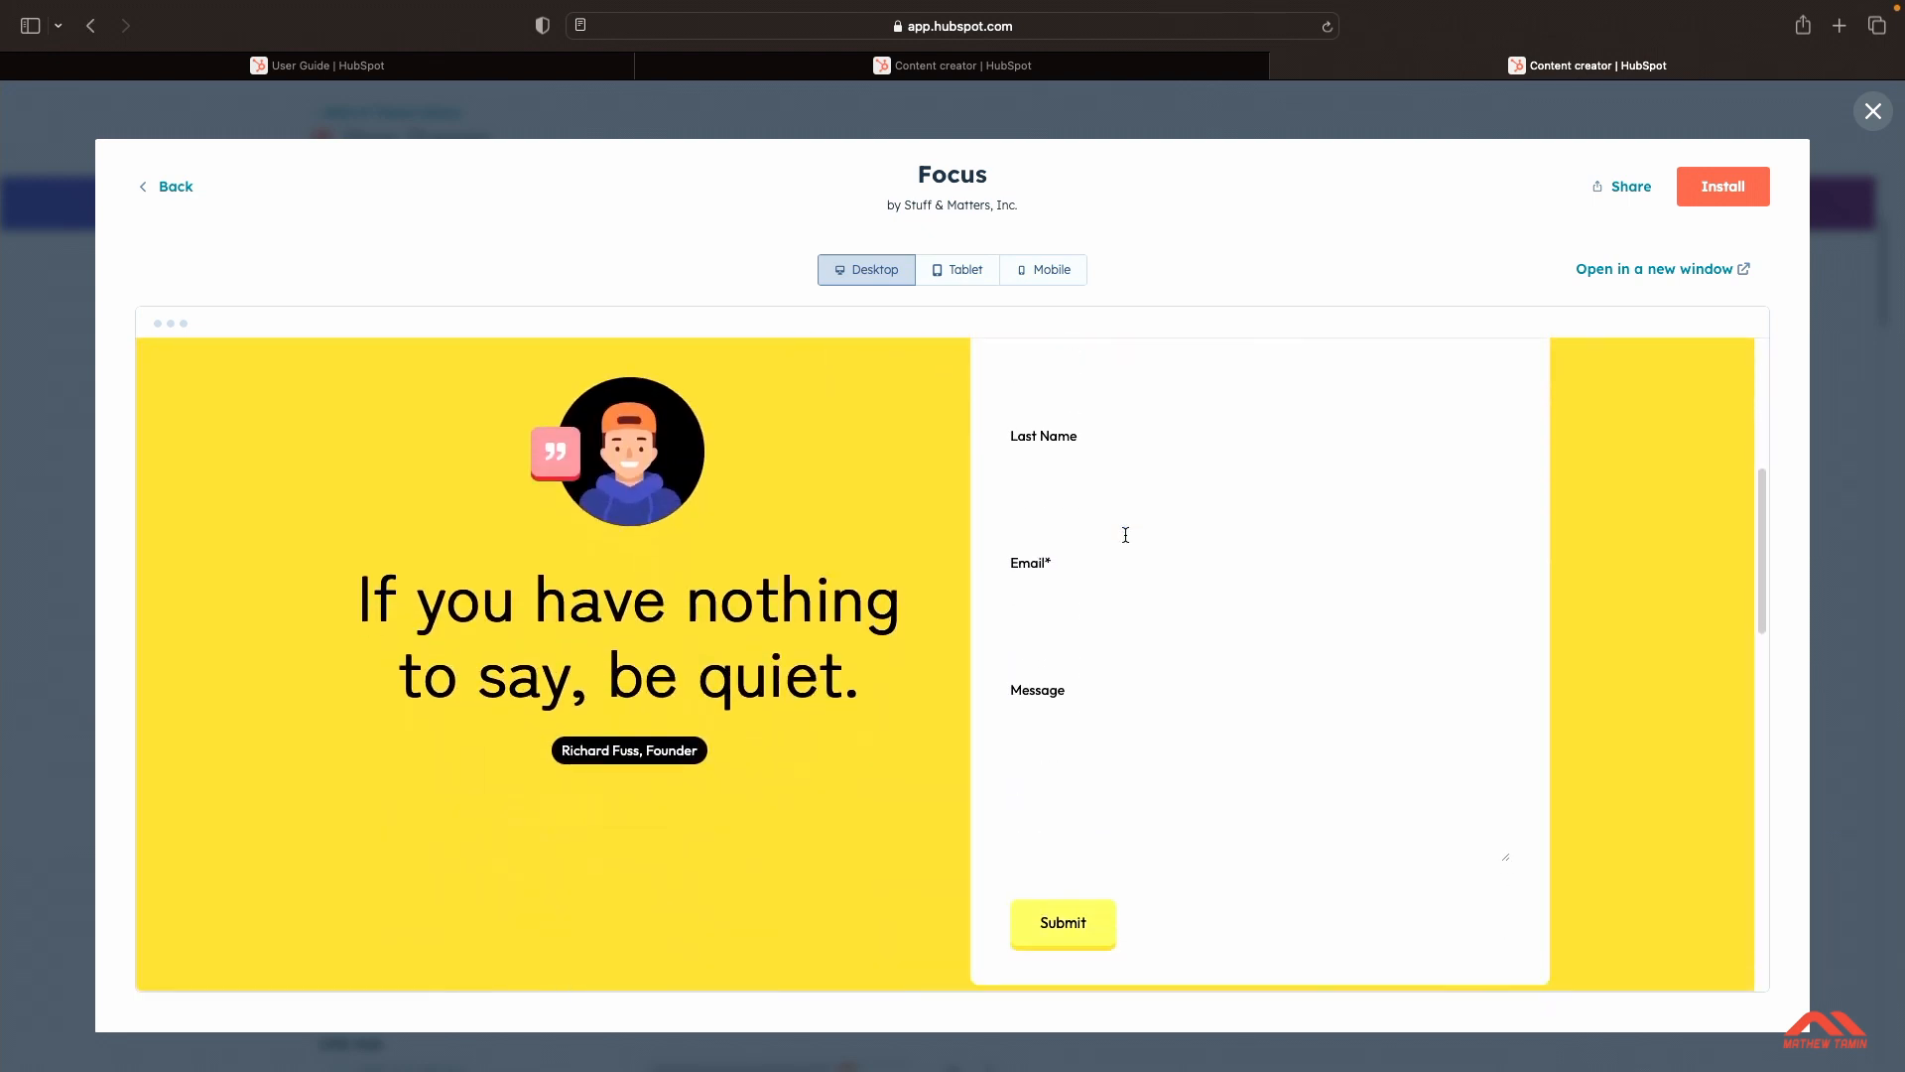
scroll(800, 594, "down", 5)
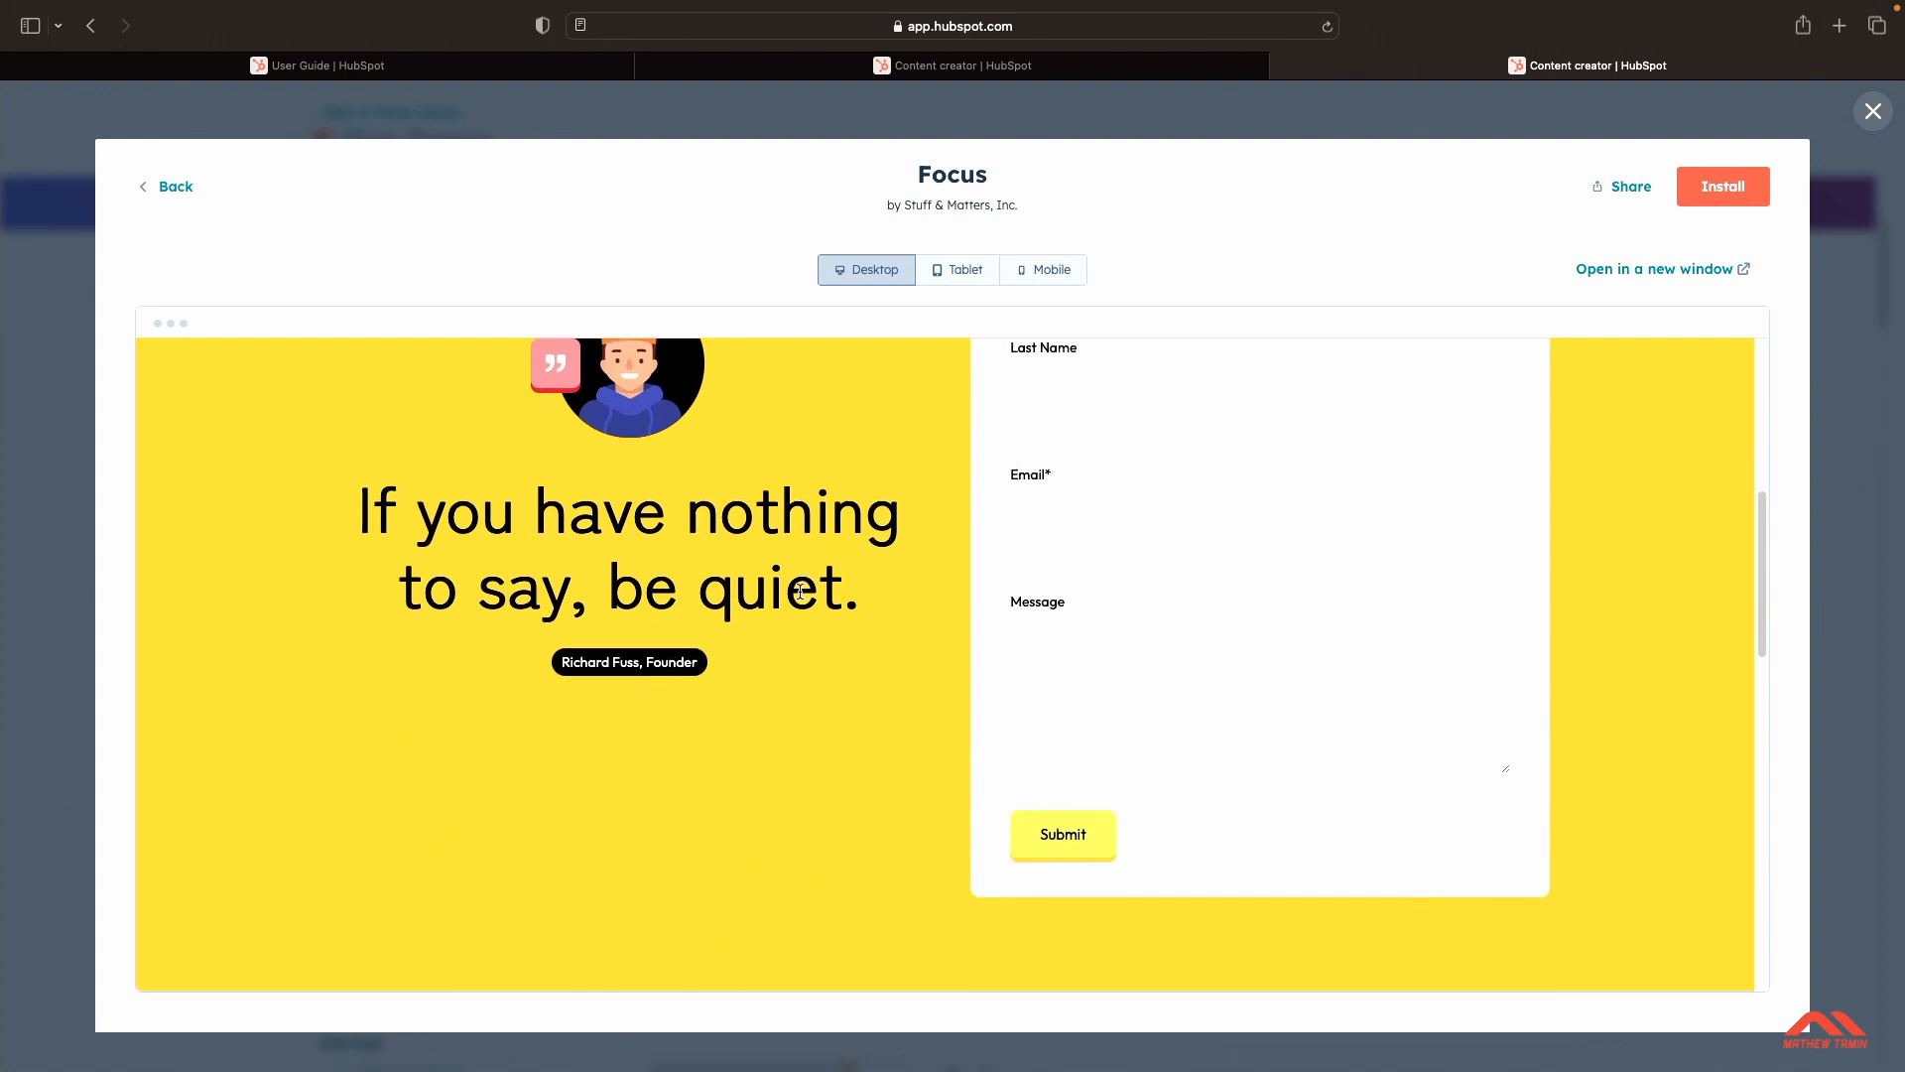
scroll(802, 593, "down", 2)
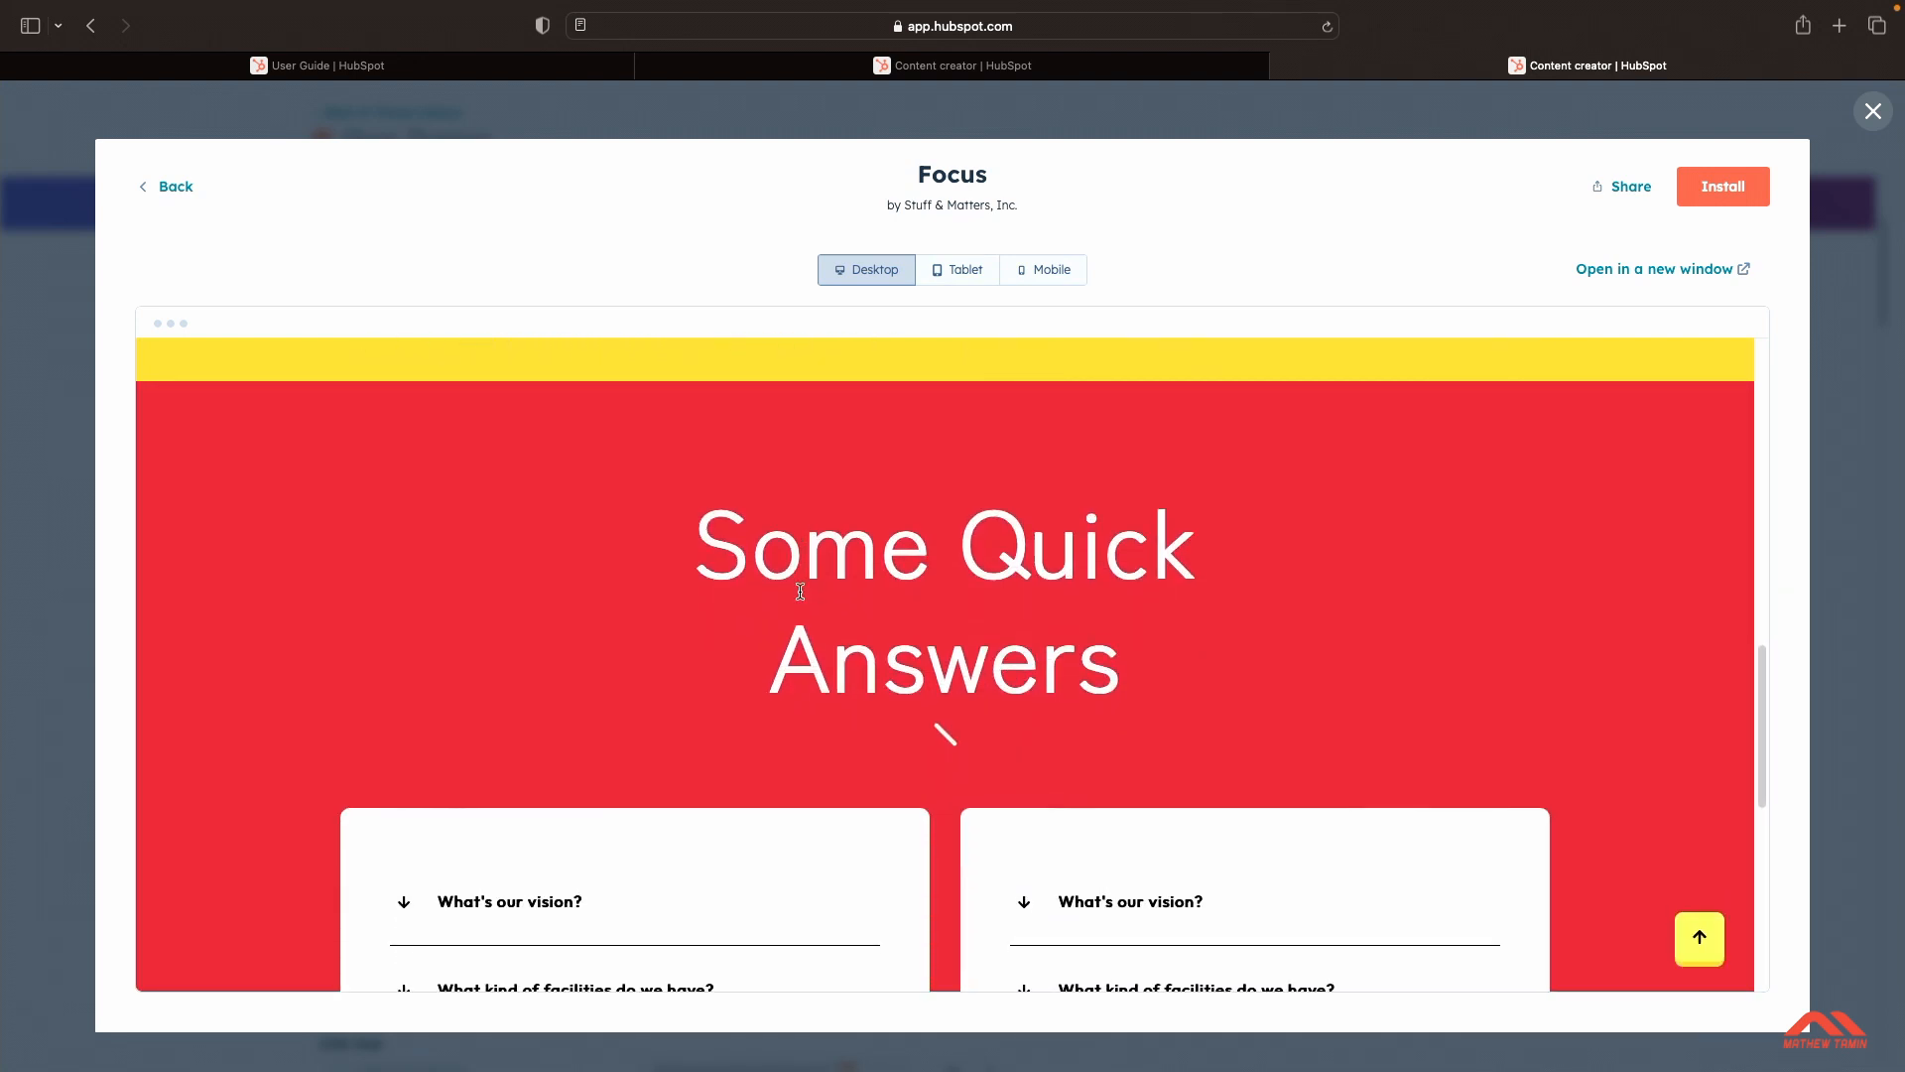
scroll(935, 620, "down", 3)
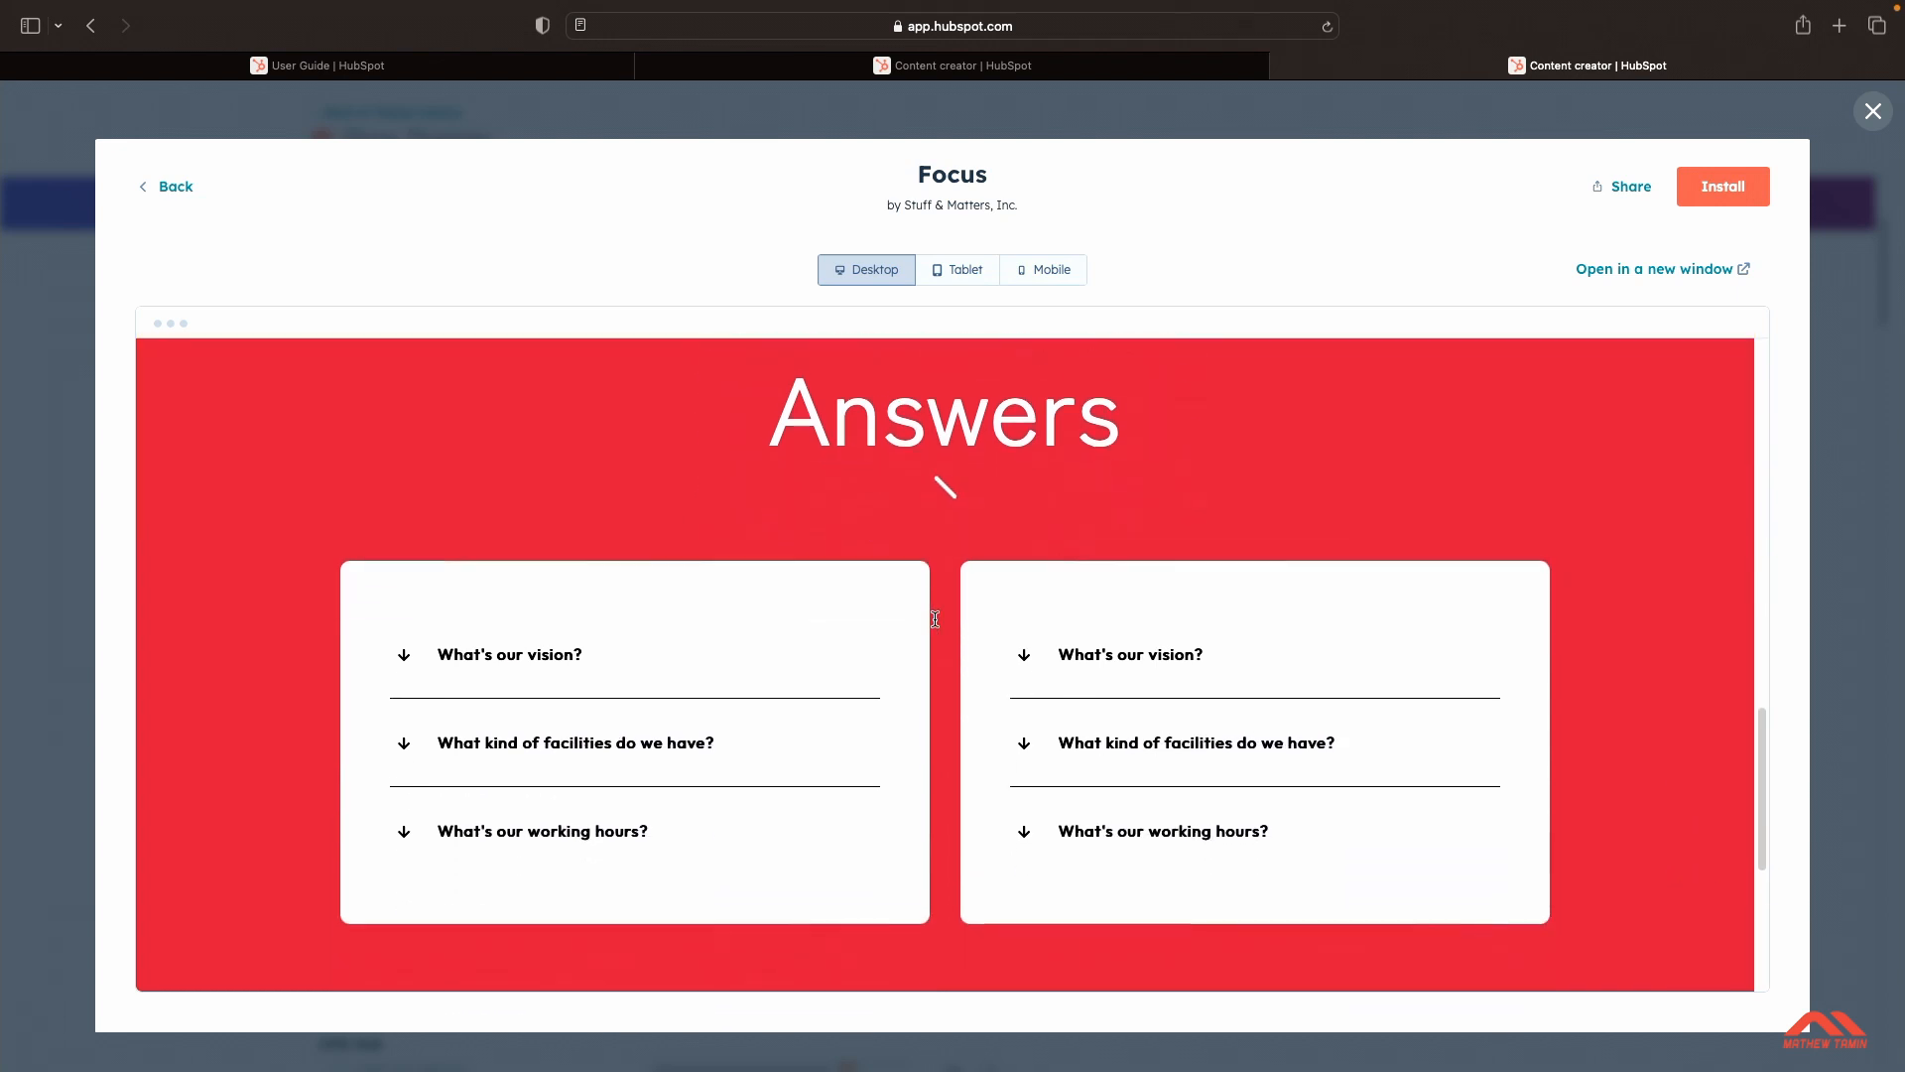
Step: Test the "What's our vision?" accordion in both answer columns and view the landing page footer
left_click(1025, 624)
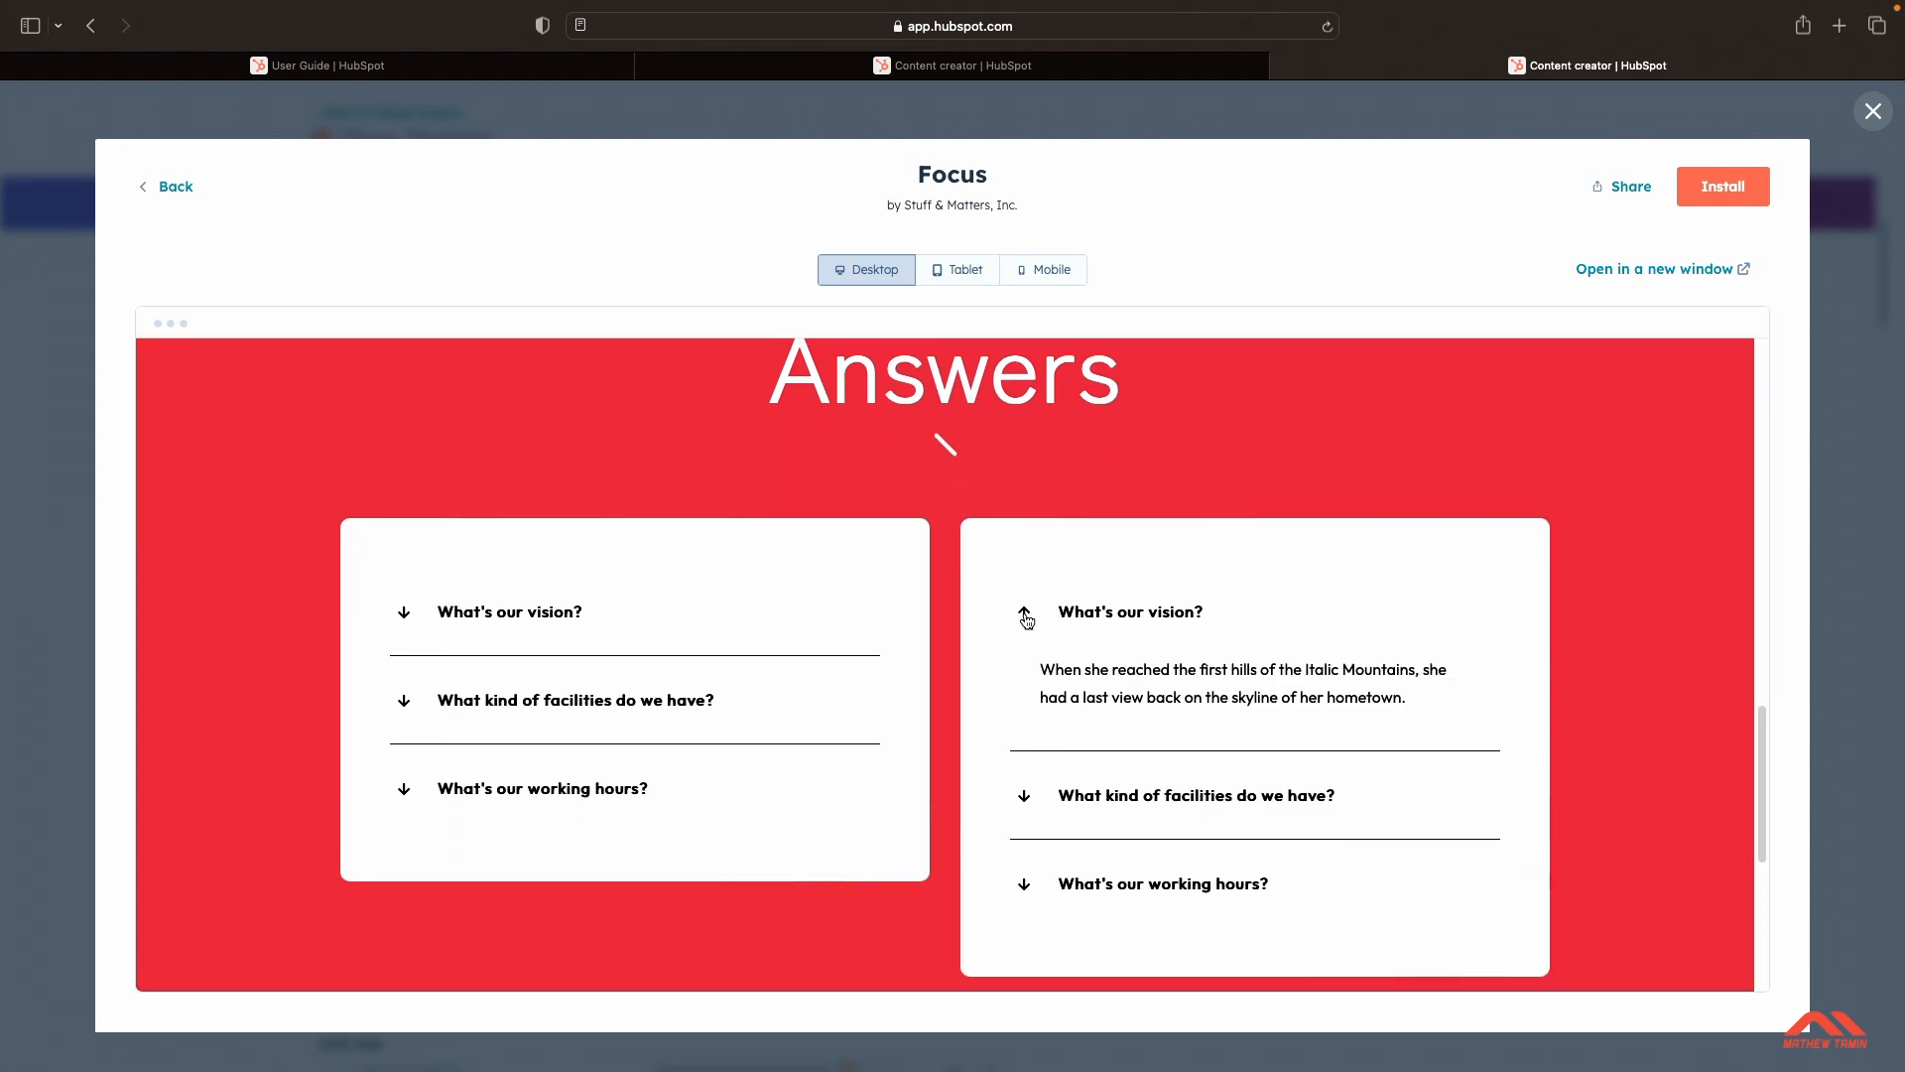
left_click(1025, 623)
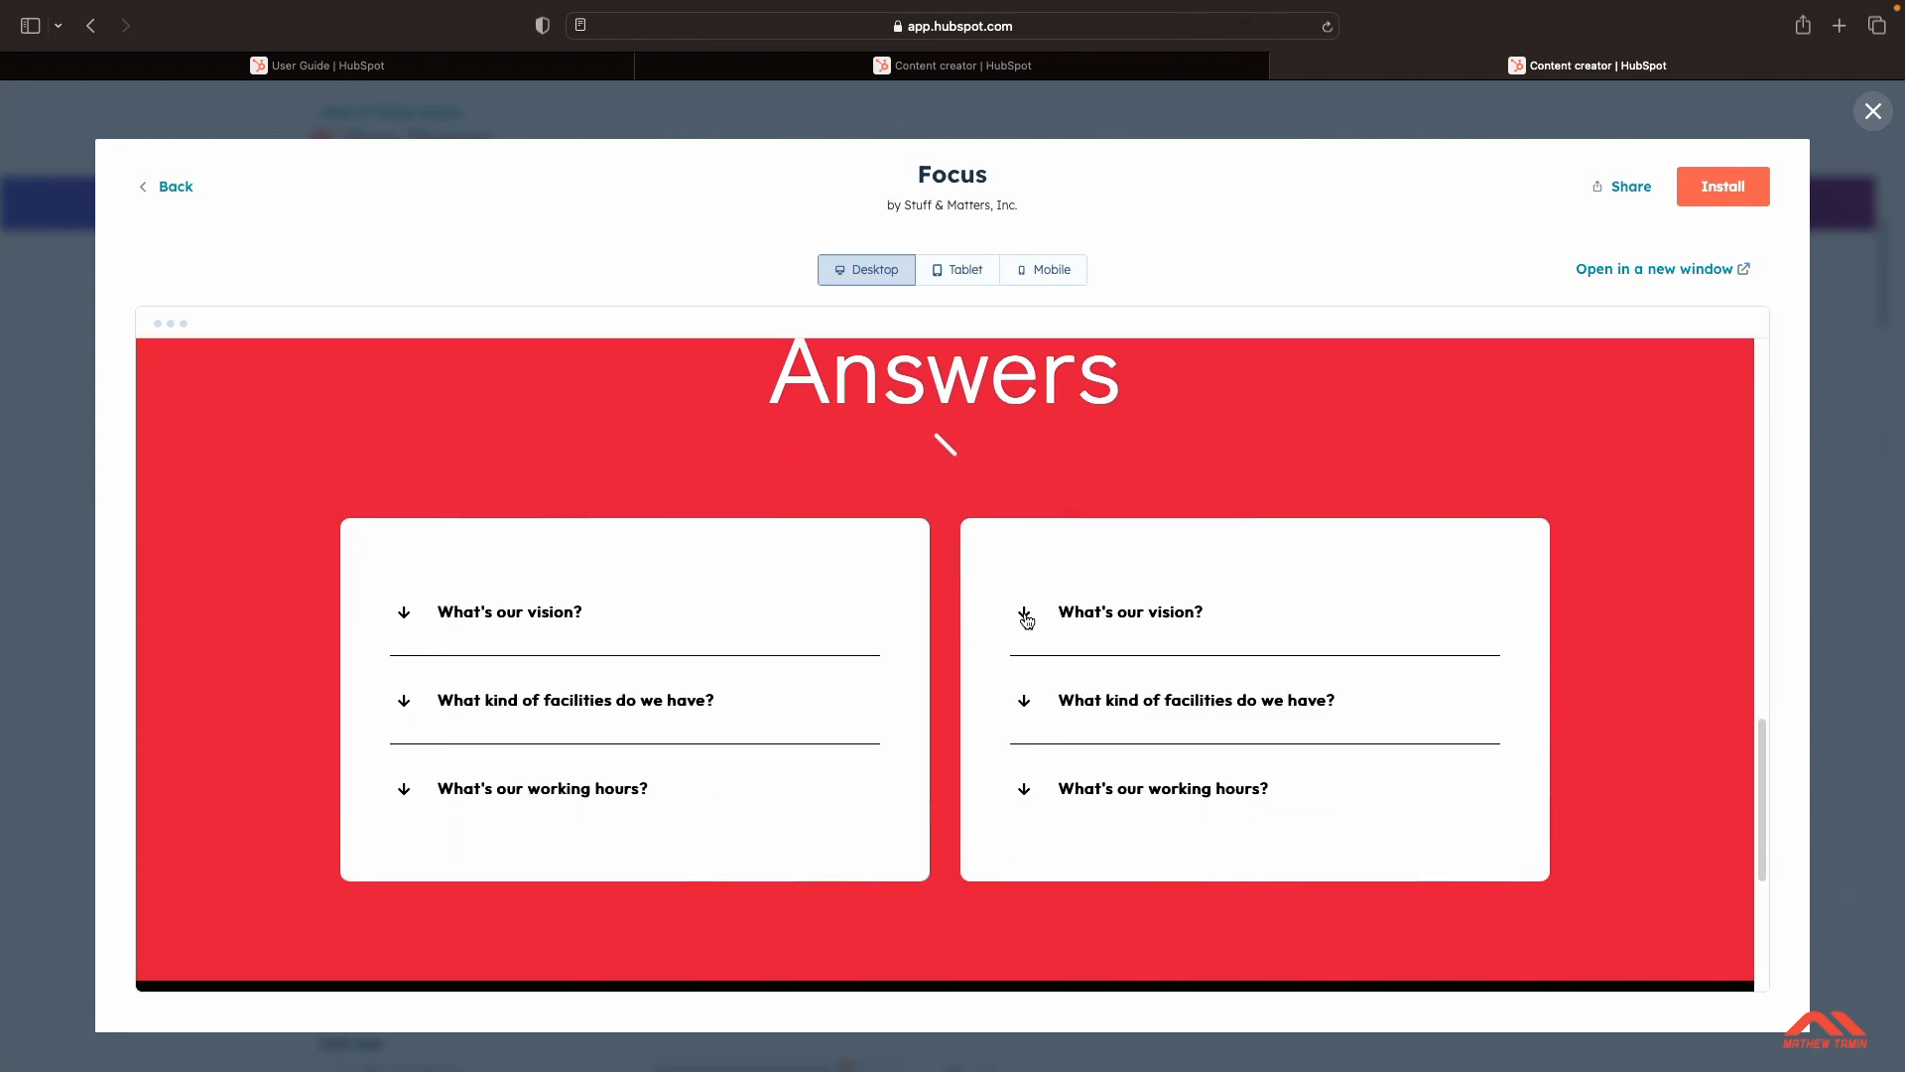
left_click(409, 610)
left_click(411, 610)
scroll(788, 643, "down", 5)
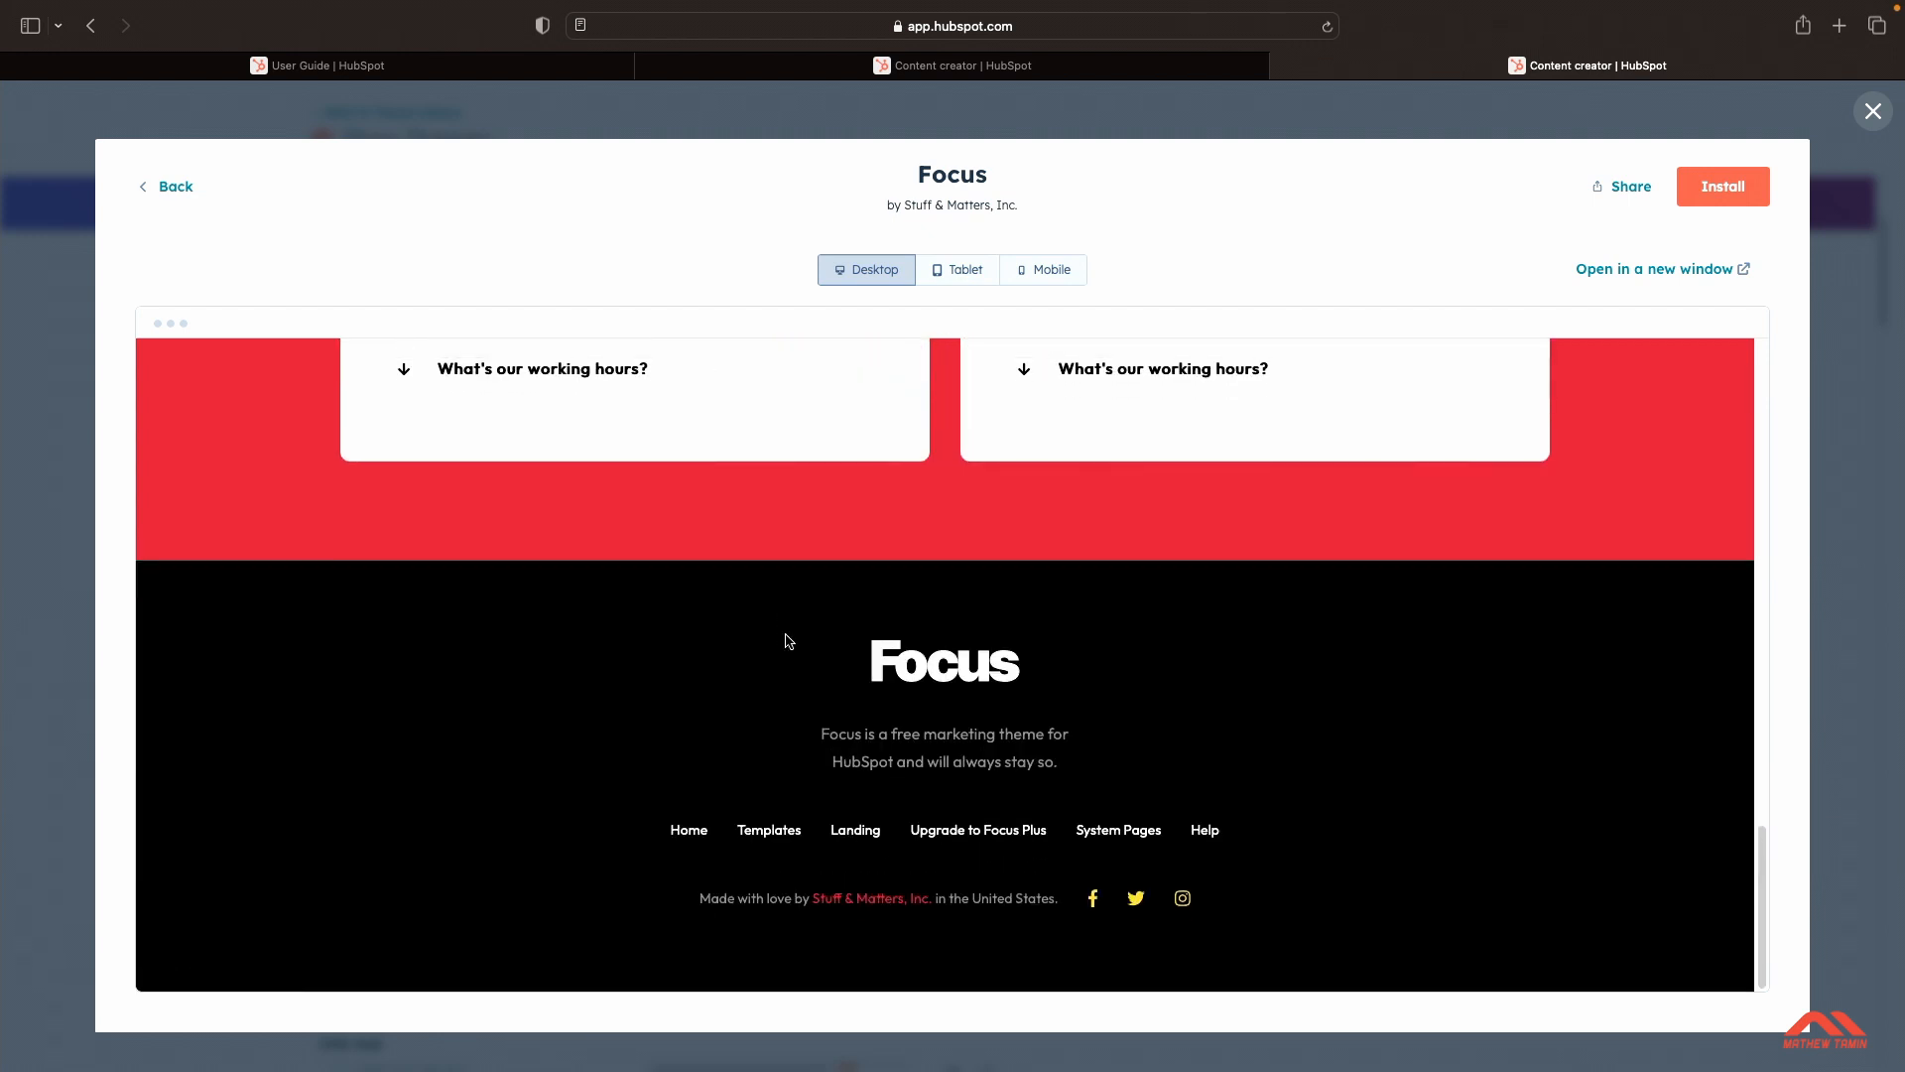
Step: Return from the sample landing page to the Focus theme's home page in the preview
scroll(787, 639, "up", 15)
scroll(913, 446, "up", 3)
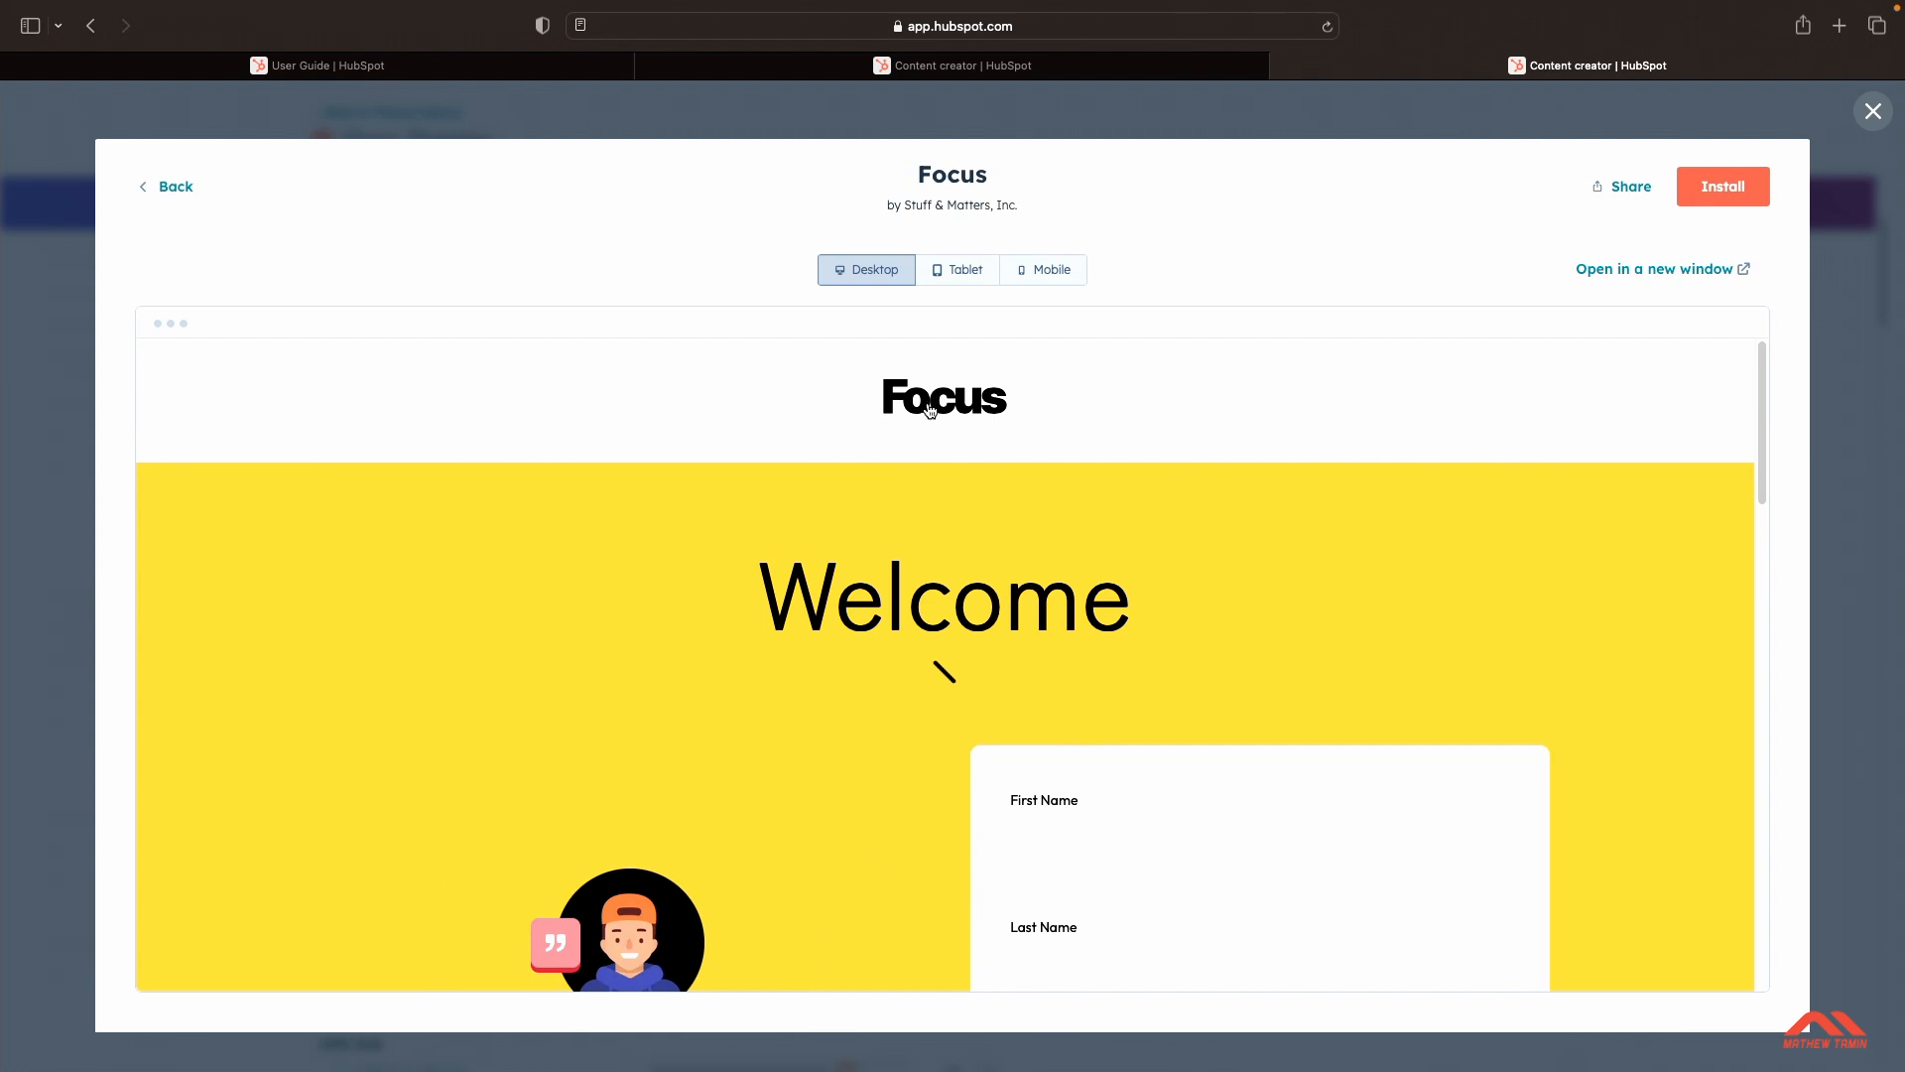
left_click(930, 409)
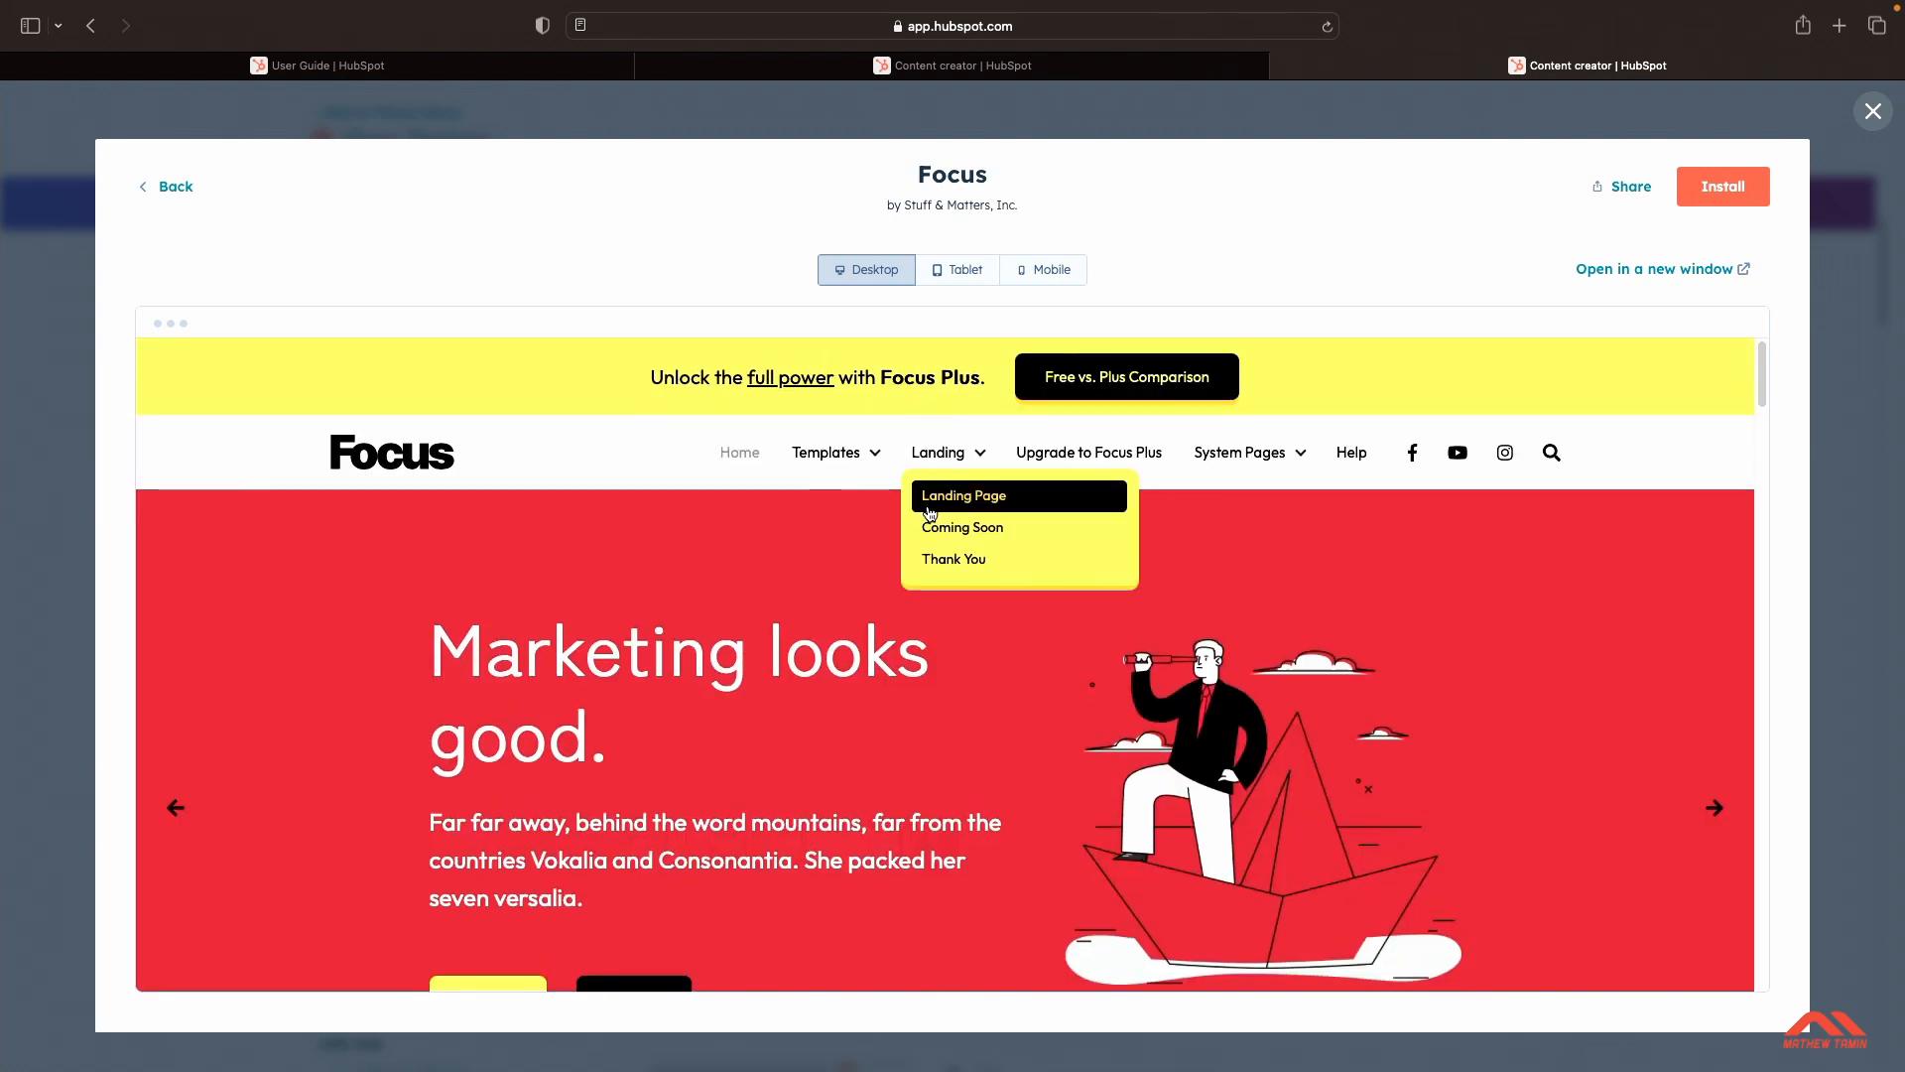
Step: Switch the preview to Tablet, expand and collapse its navigation menu, and examine the home page layout
left_click(958, 277)
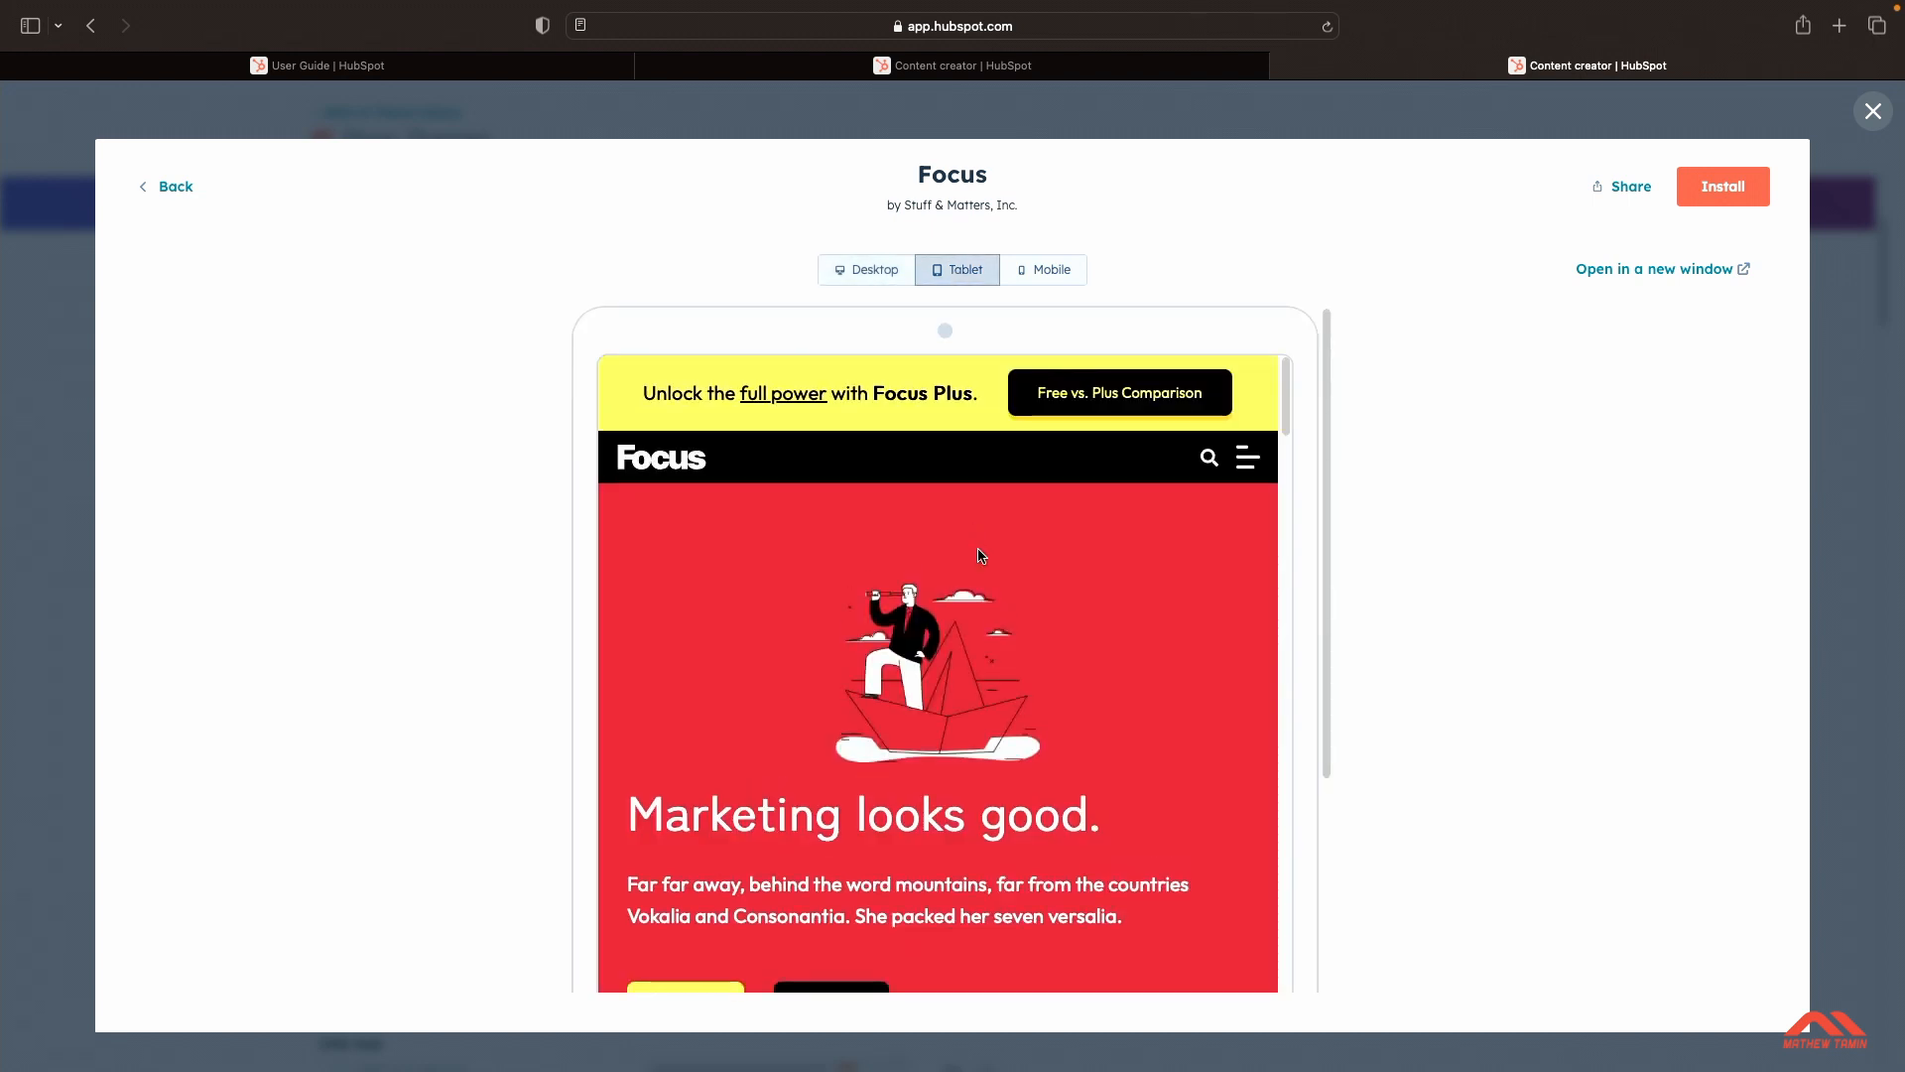
scroll(1175, 474, "down", 1)
left_click(1246, 425)
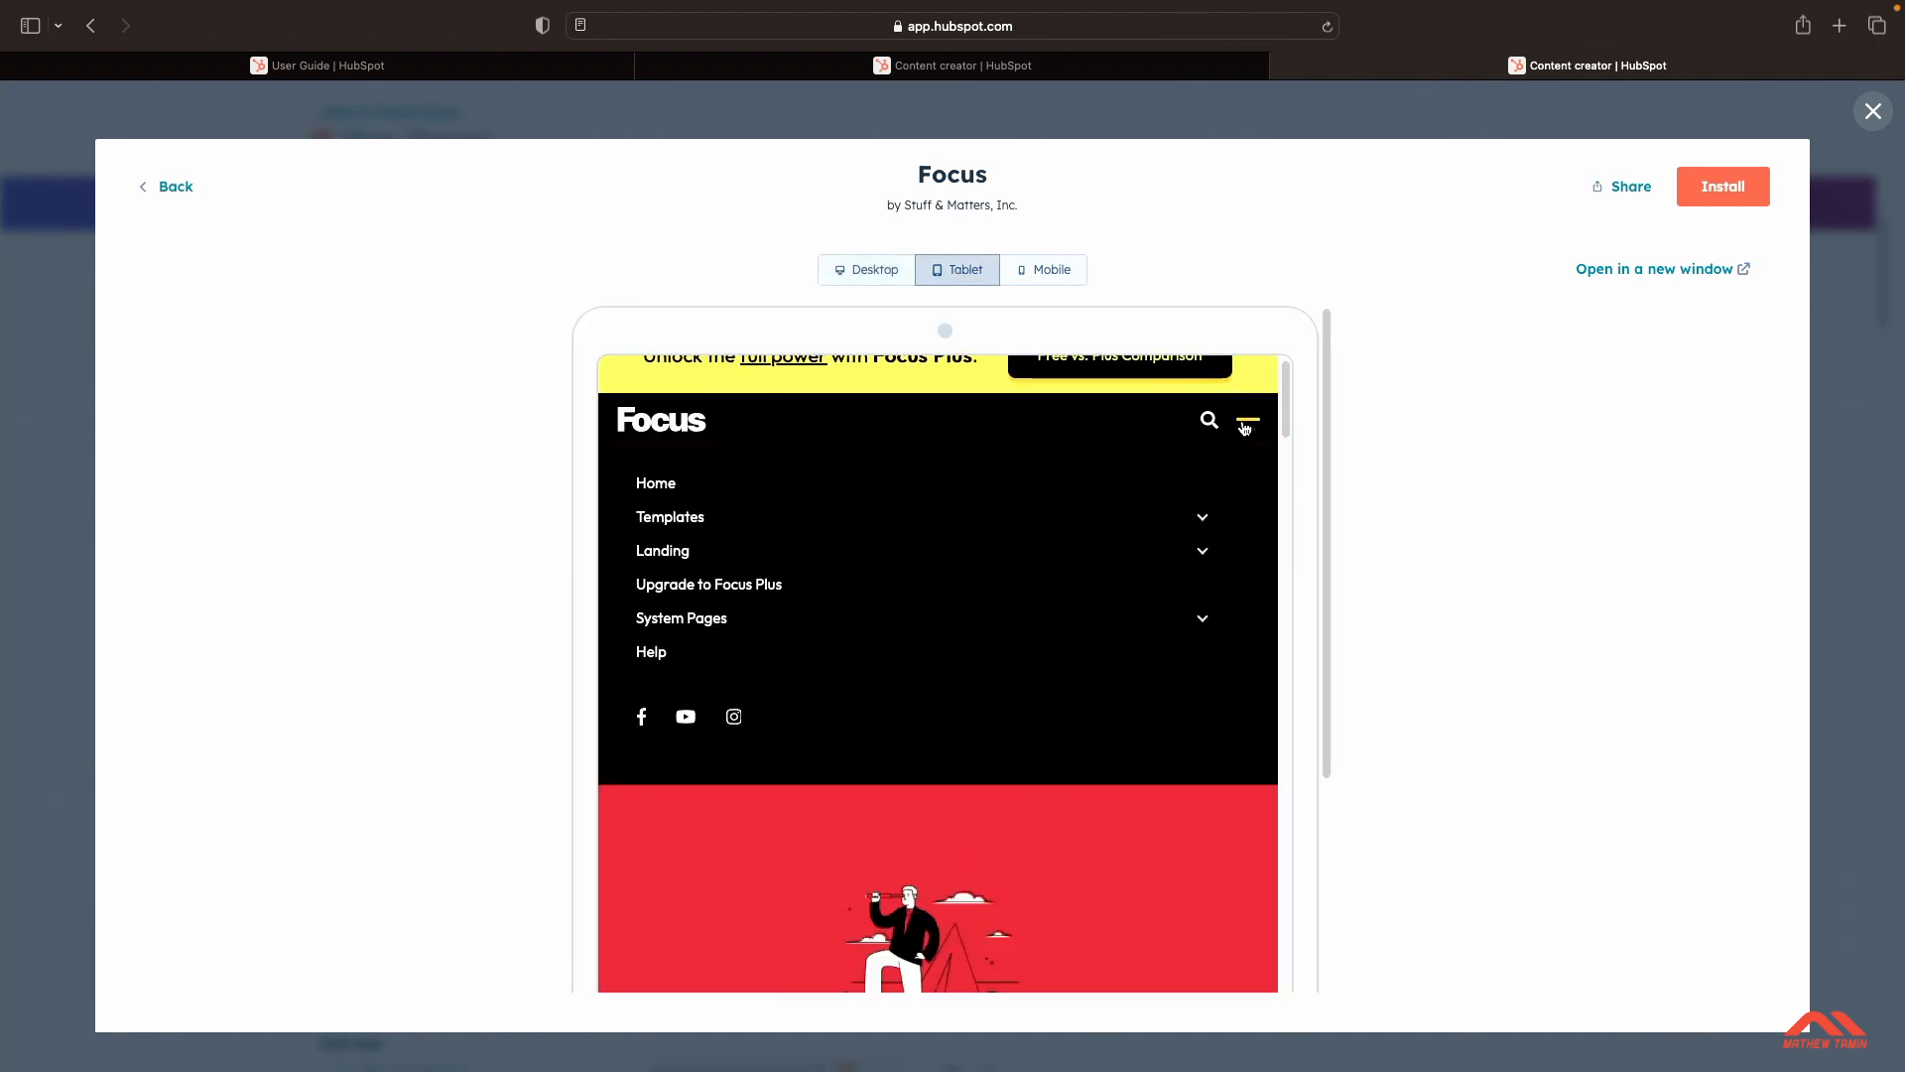
left_click(1245, 427)
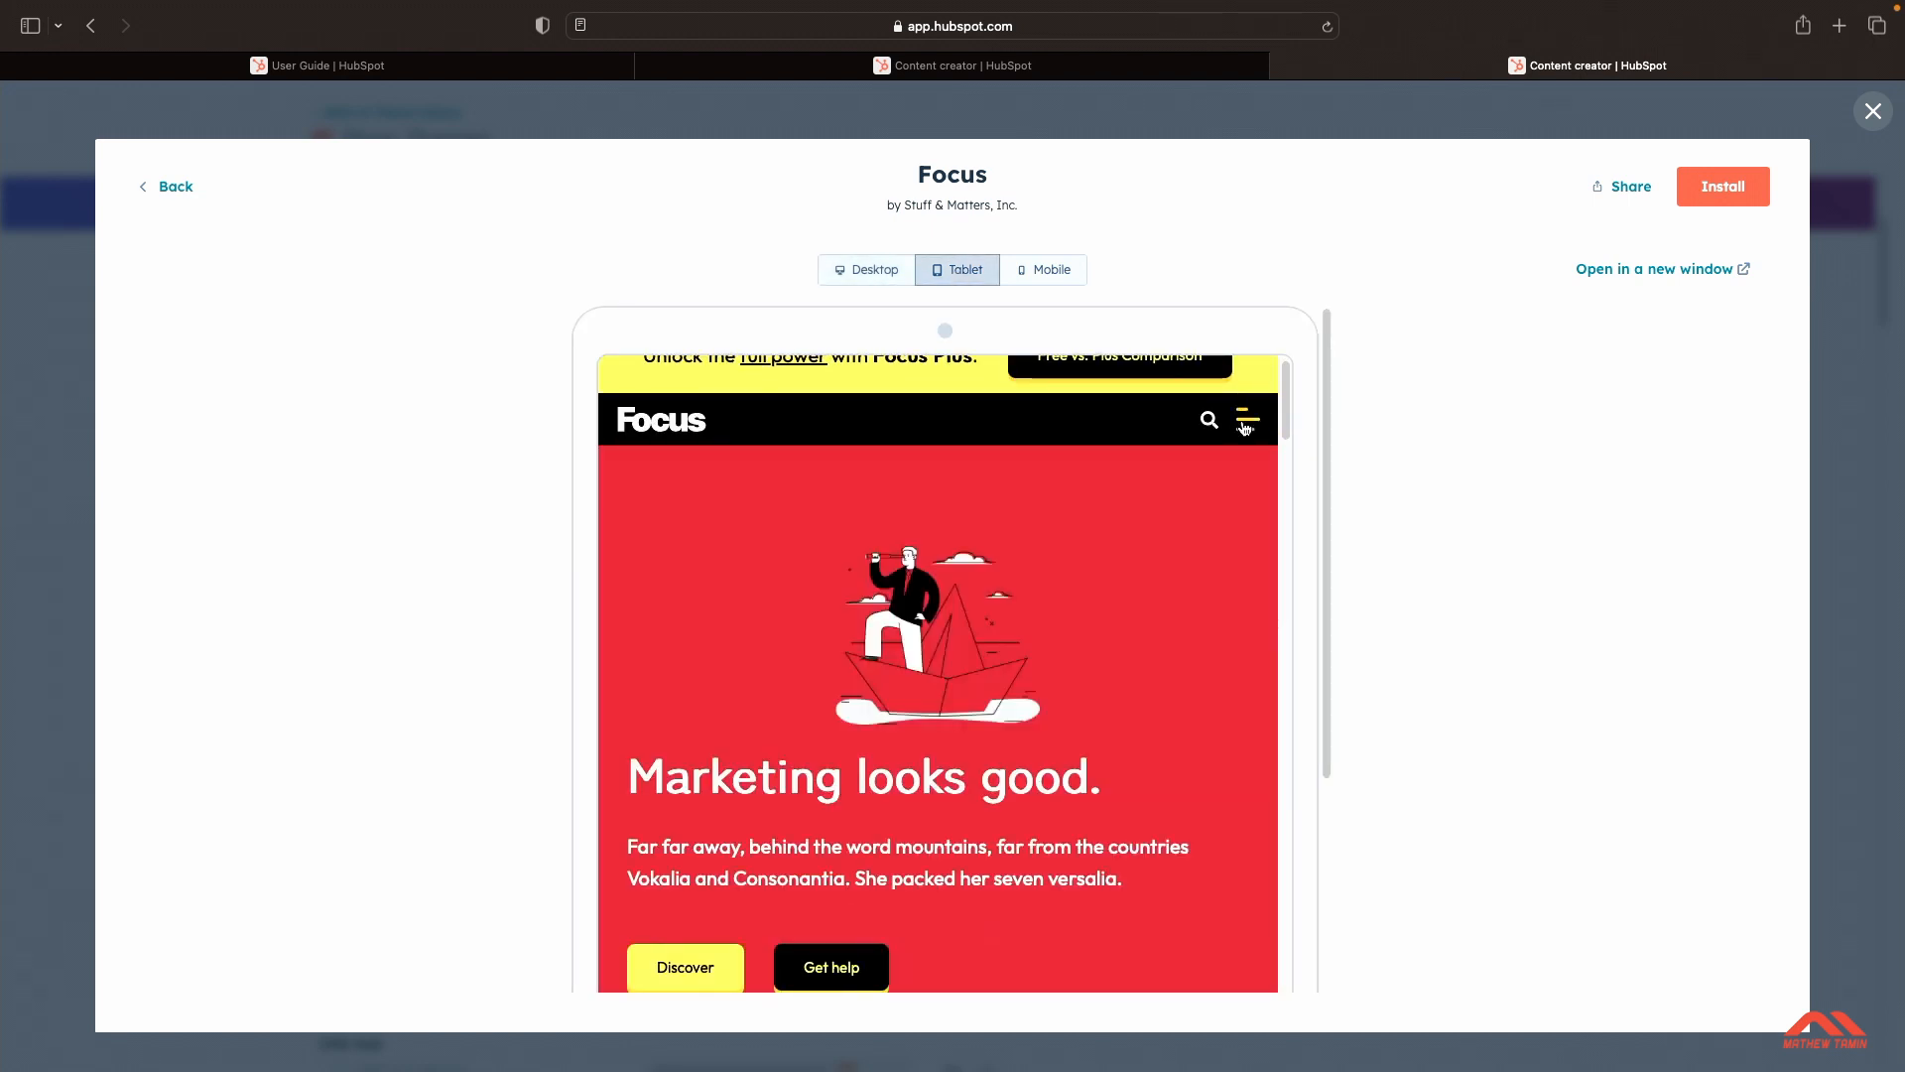
scroll(1119, 536, "down", 8)
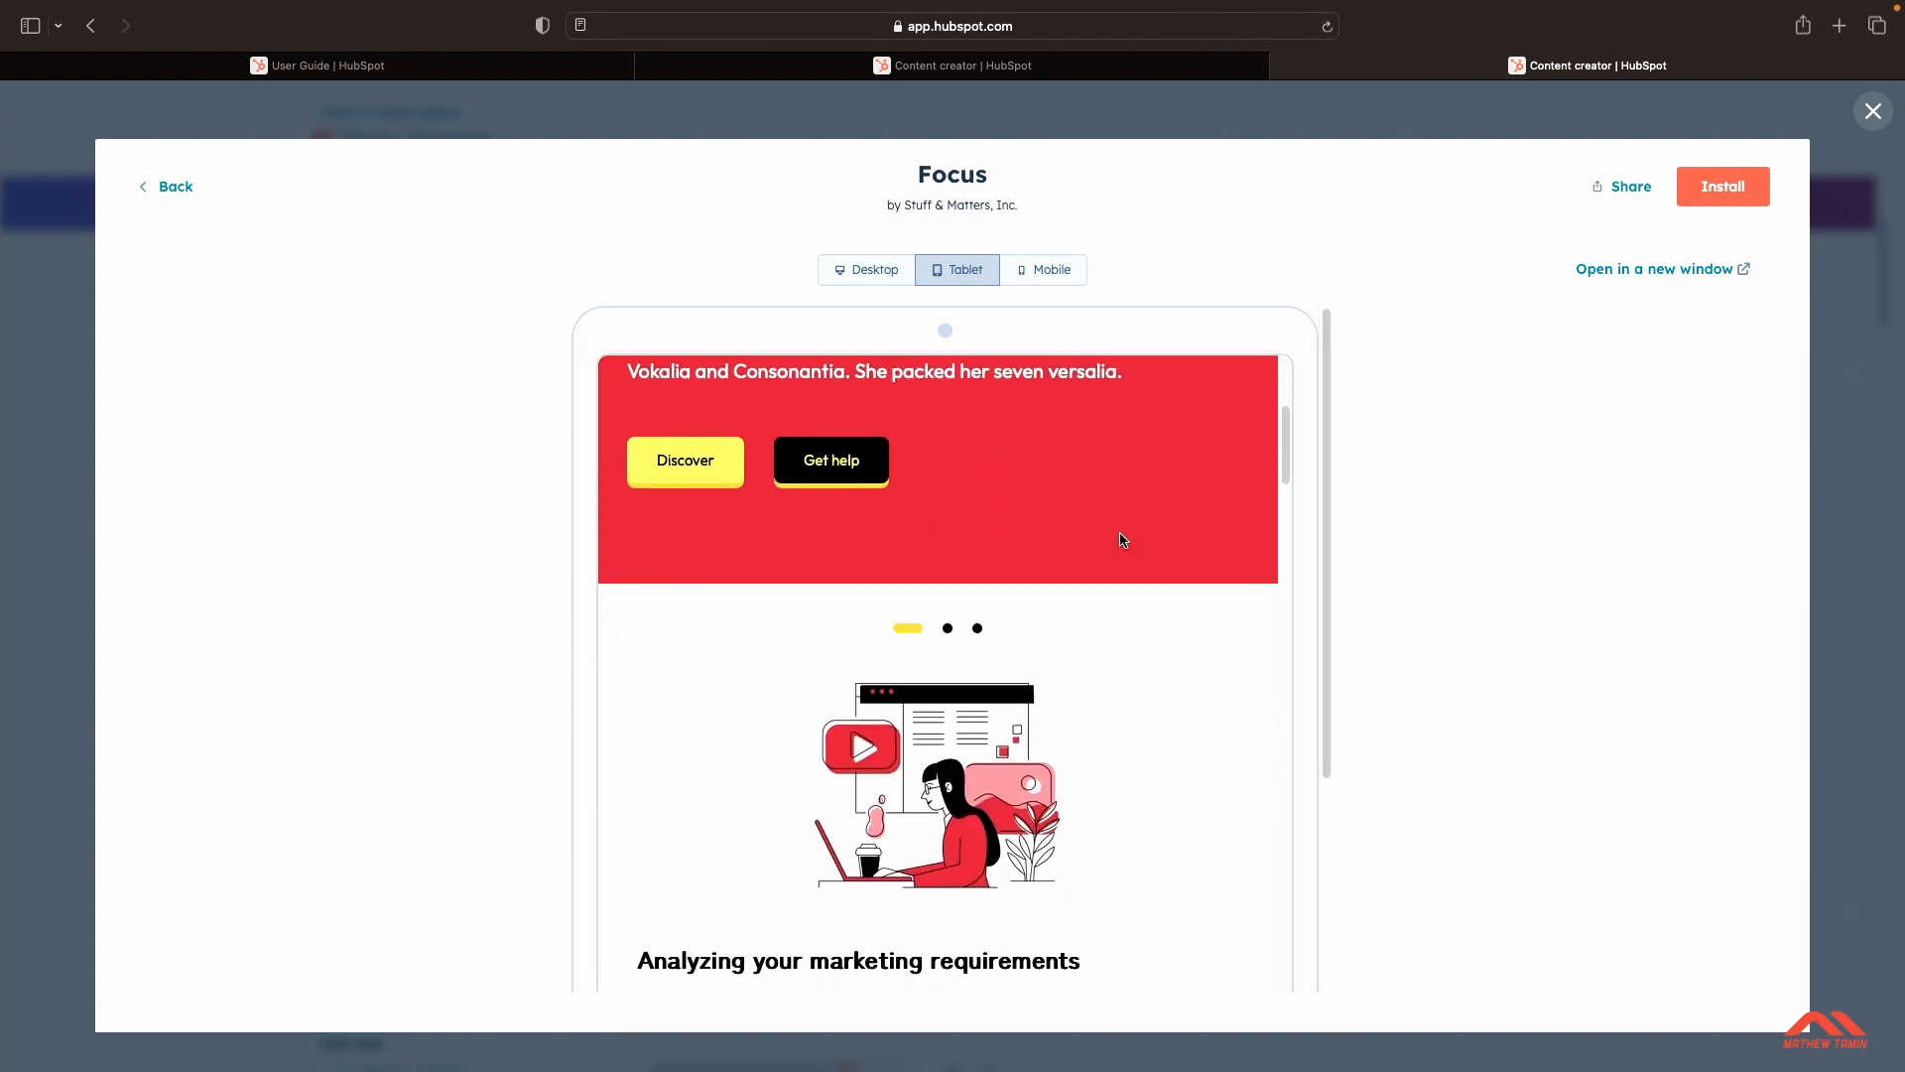
scroll(1121, 539, "down", 10)
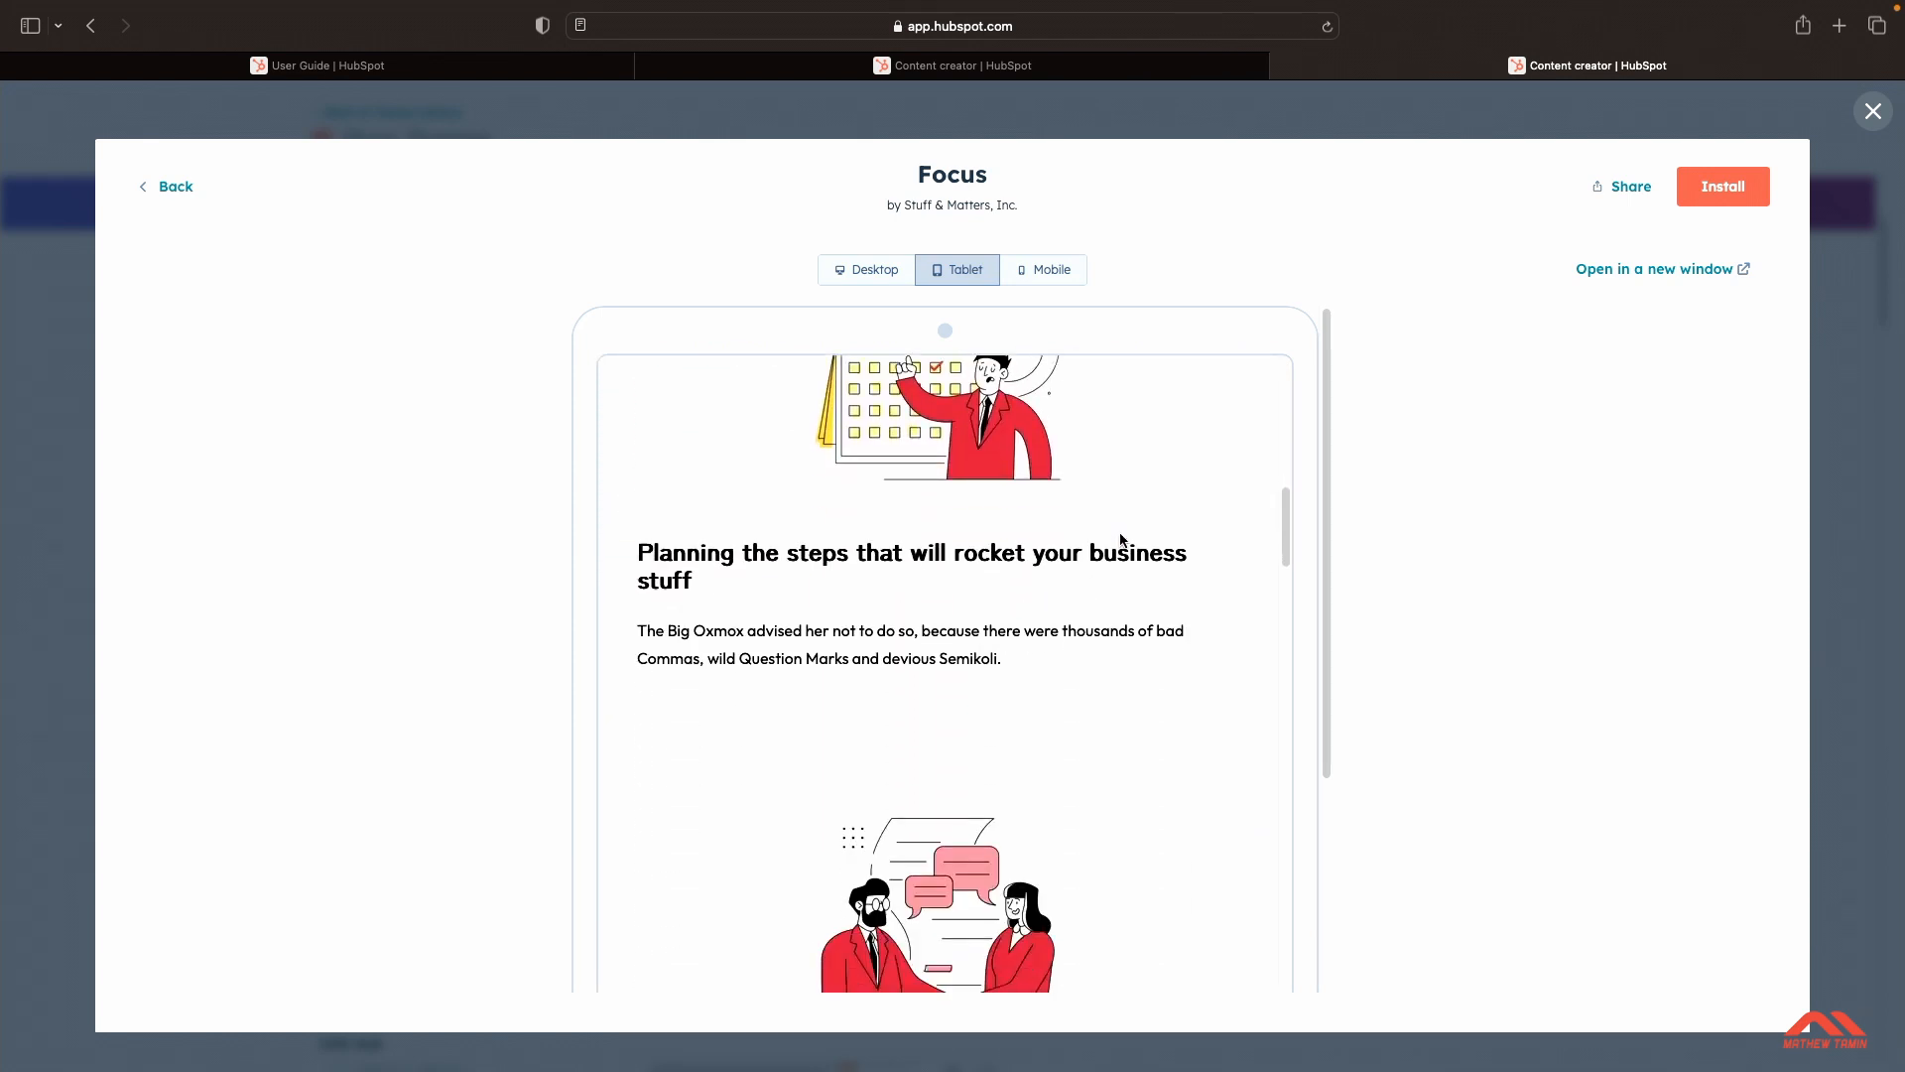
scroll(1119, 538, "down", 6)
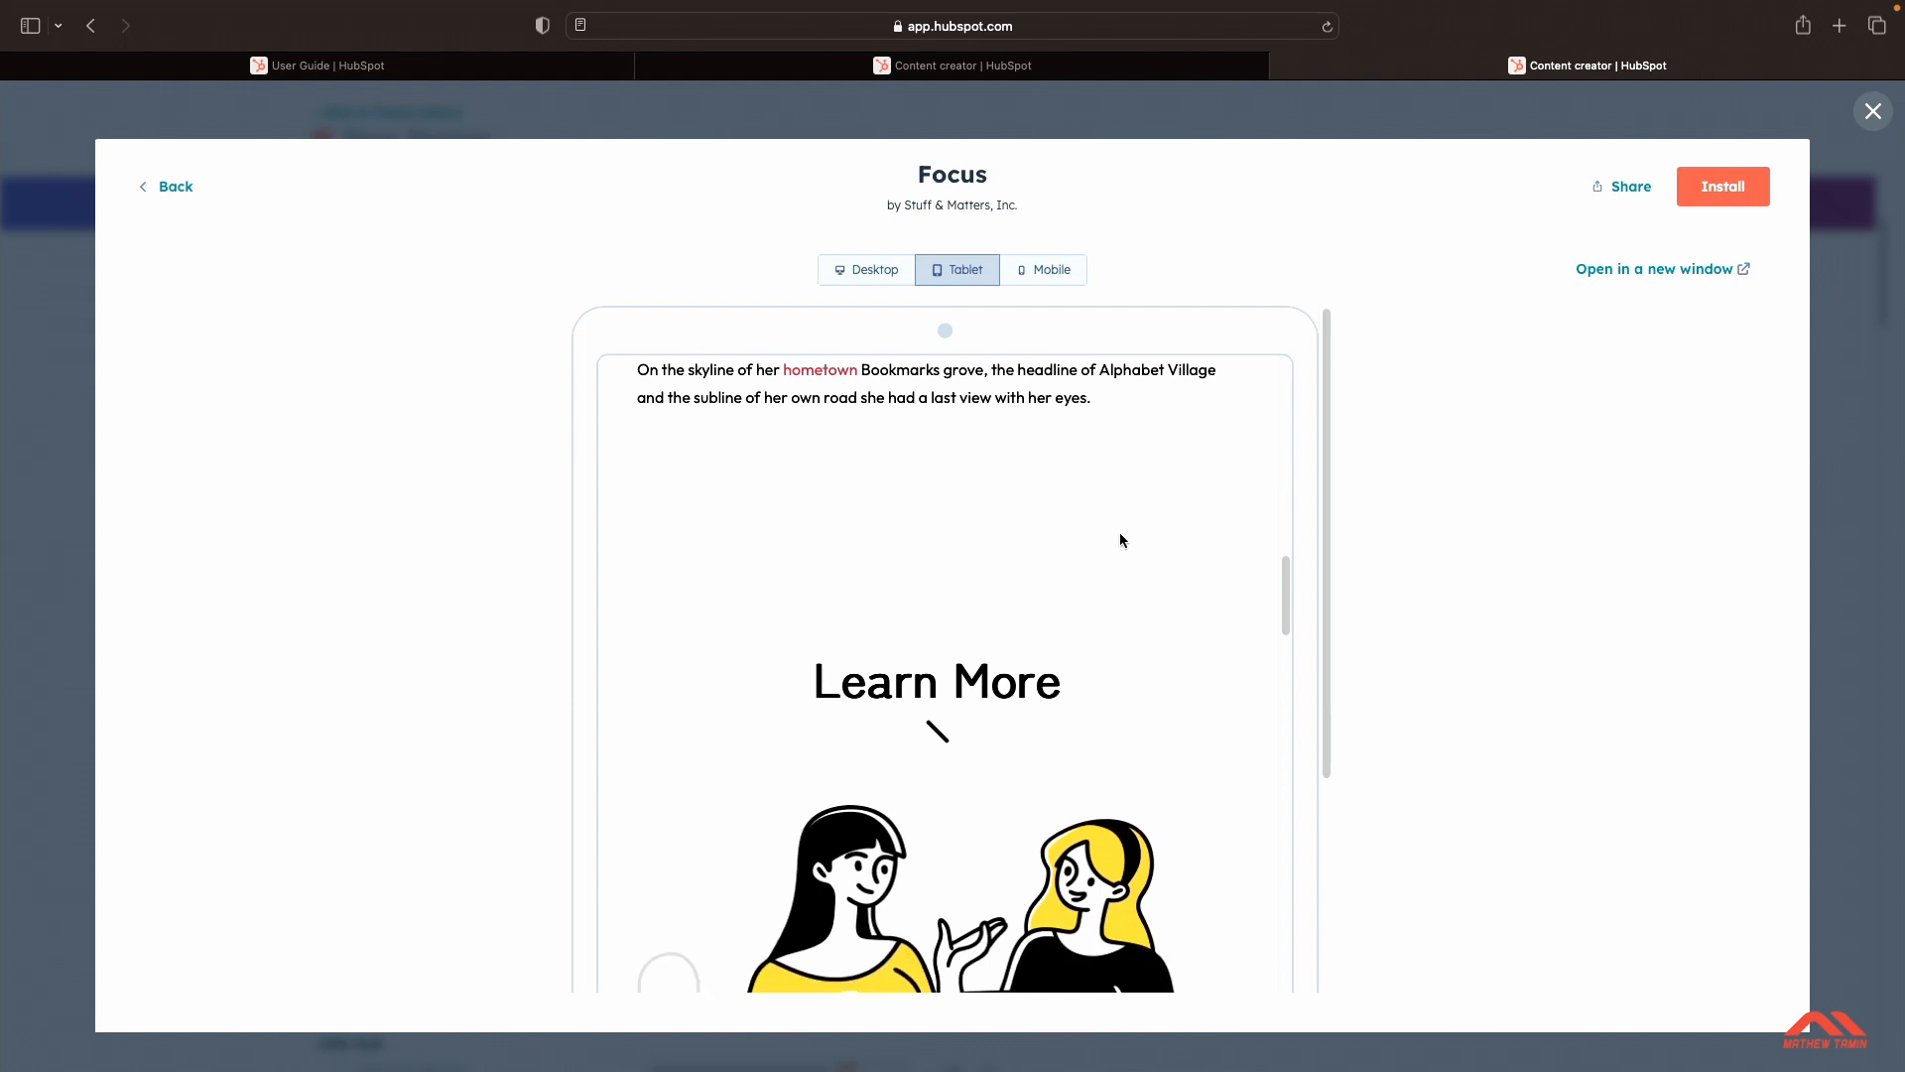
scroll(1120, 538, "down", 6)
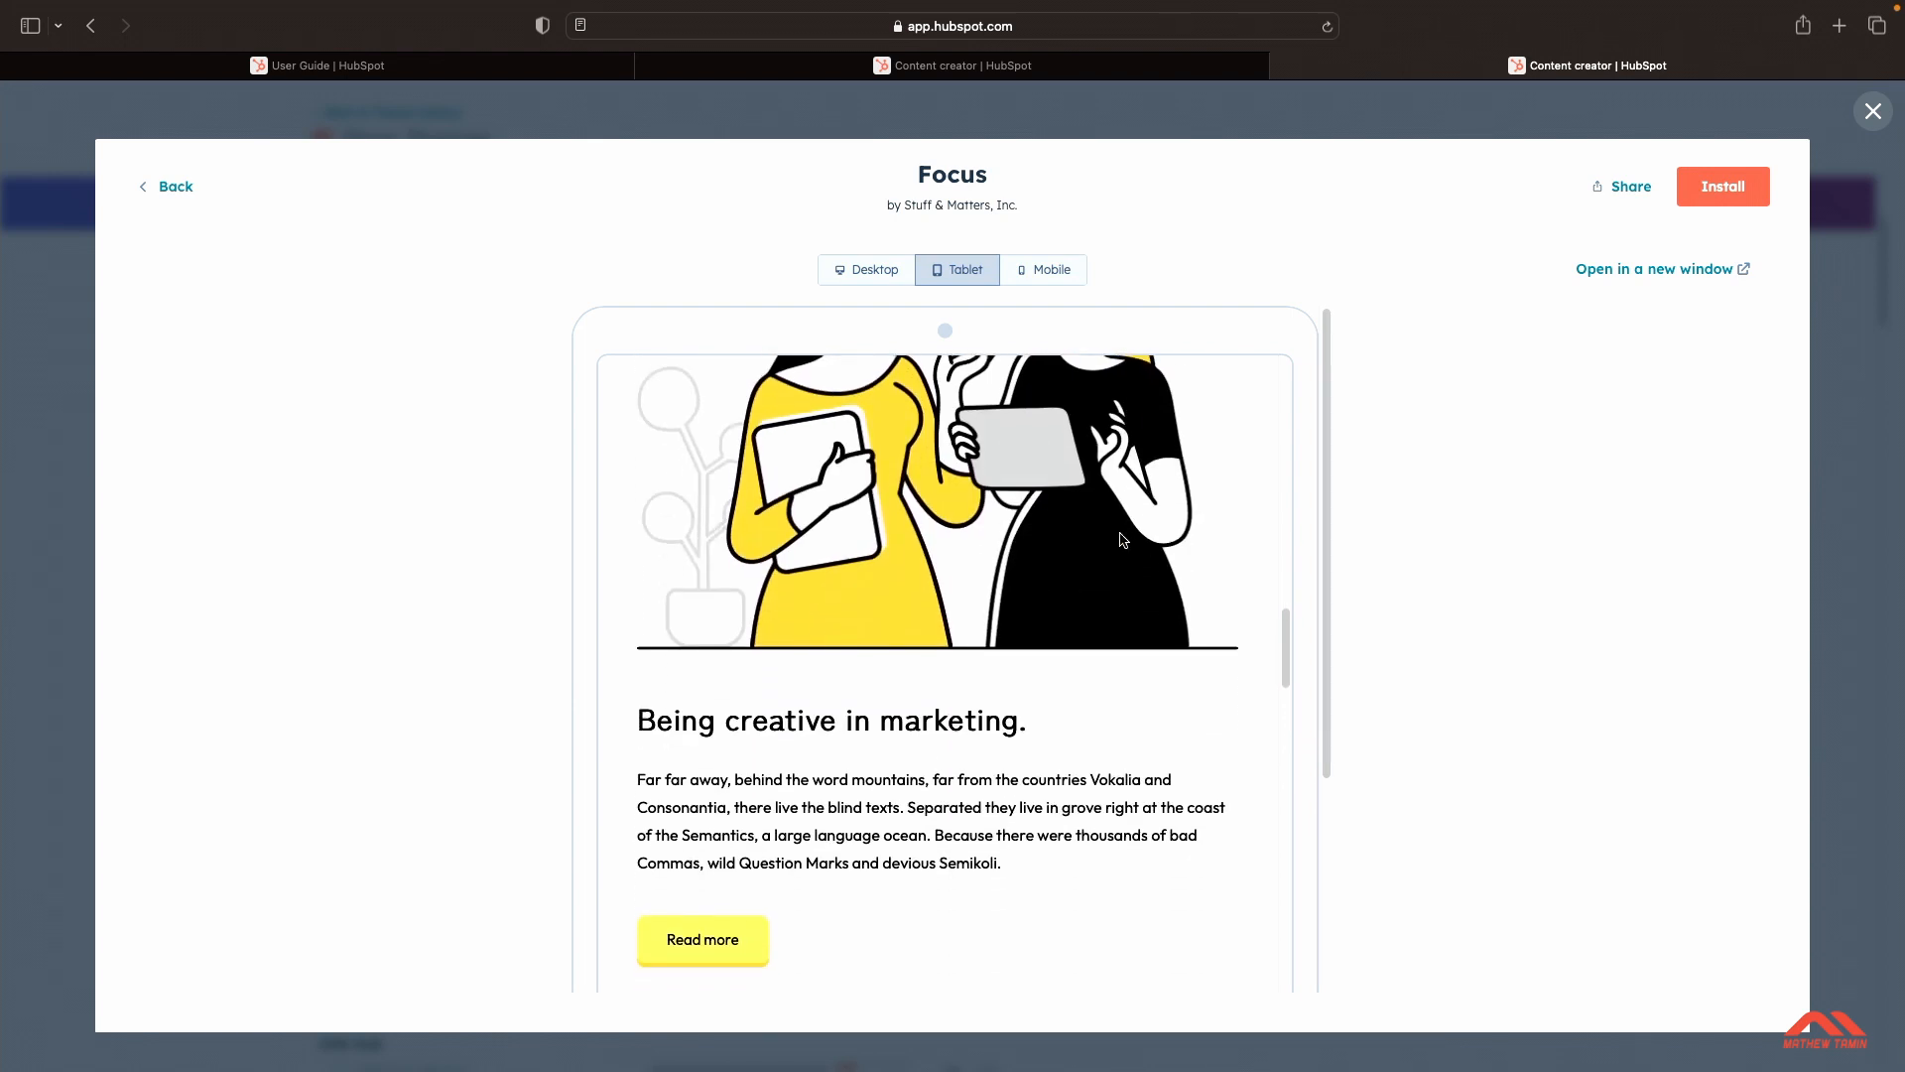
scroll(1120, 539, "down", 2)
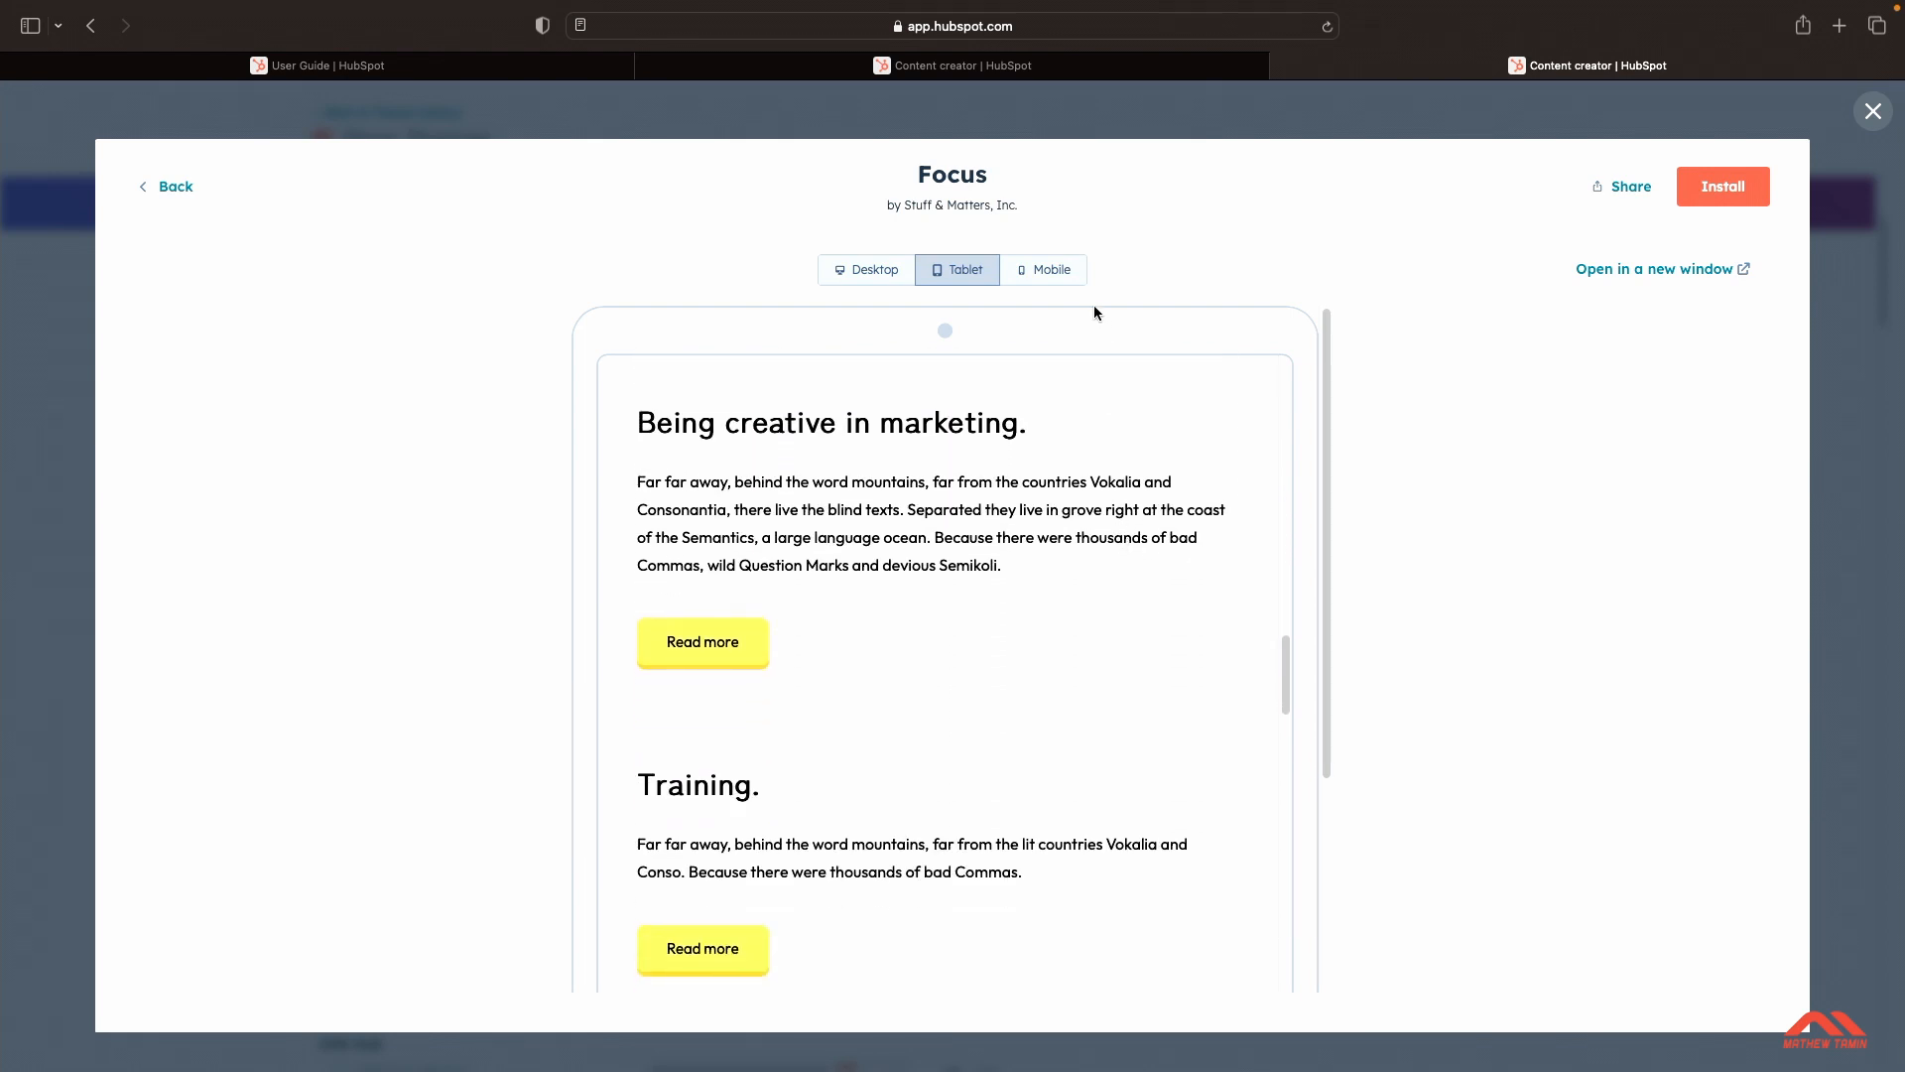
Step: Switch the preview to Mobile and examine the banner and header of the home page
left_click(1060, 279)
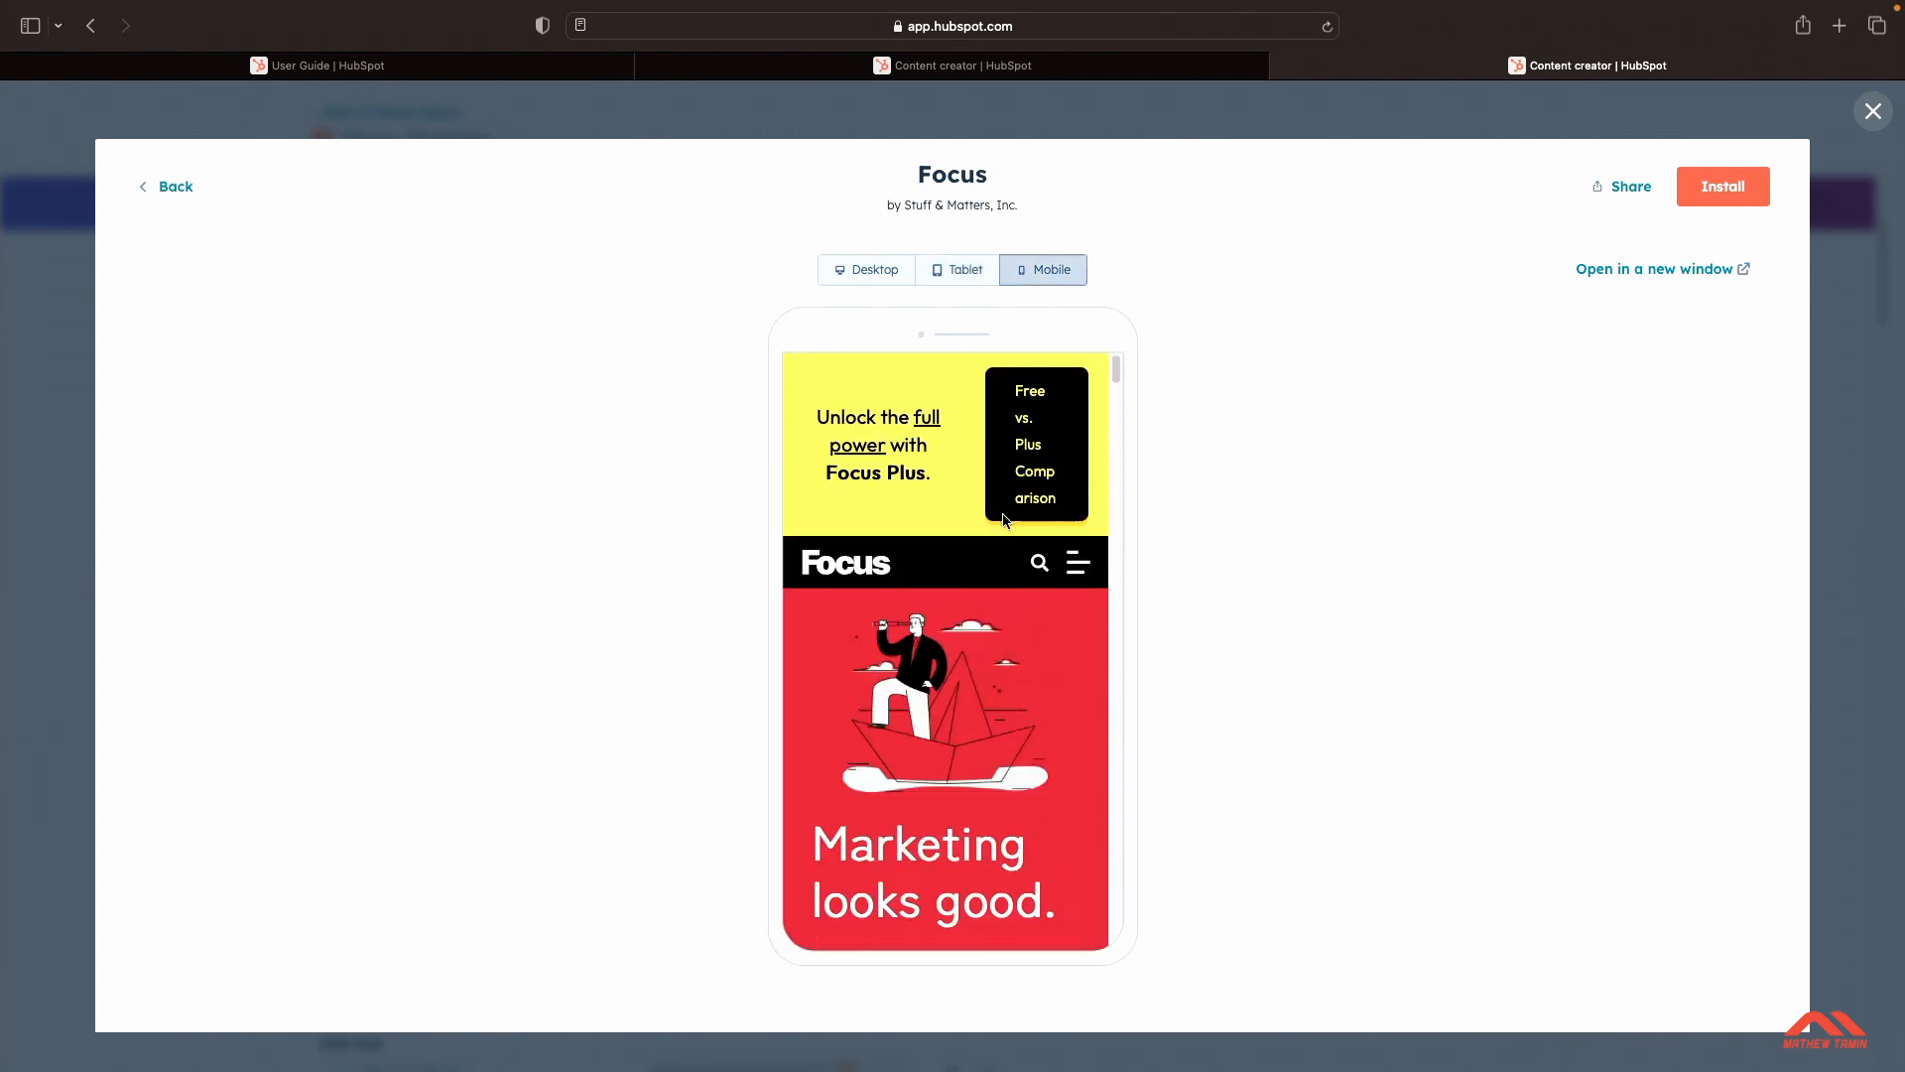
scroll(1006, 521, "down", 1)
scroll(1006, 521, "up", 1)
scroll(1006, 521, "down", 1)
scroll(1017, 496, "up", 2)
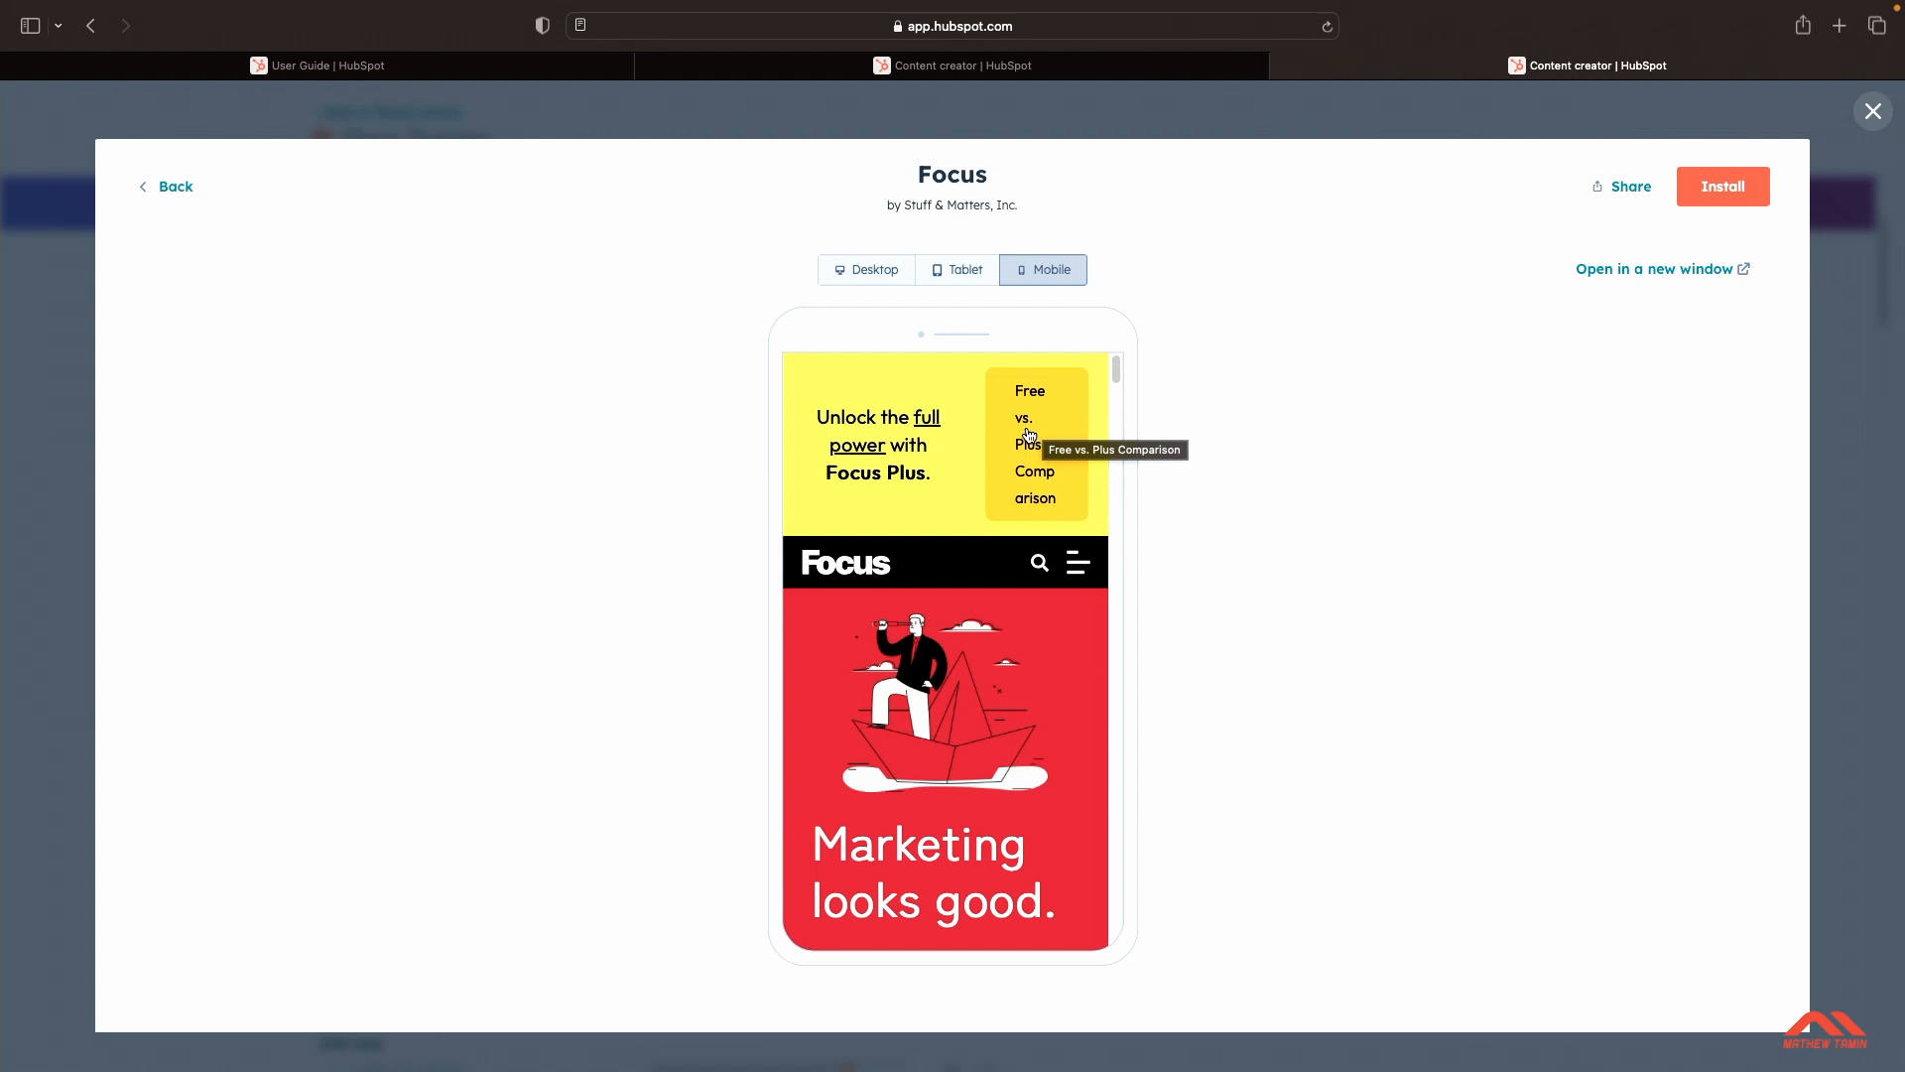
Step: Examine the remaining home page sections in the Focus theme's Mobile preview, and close the preview
scroll(928, 533, "down", 10)
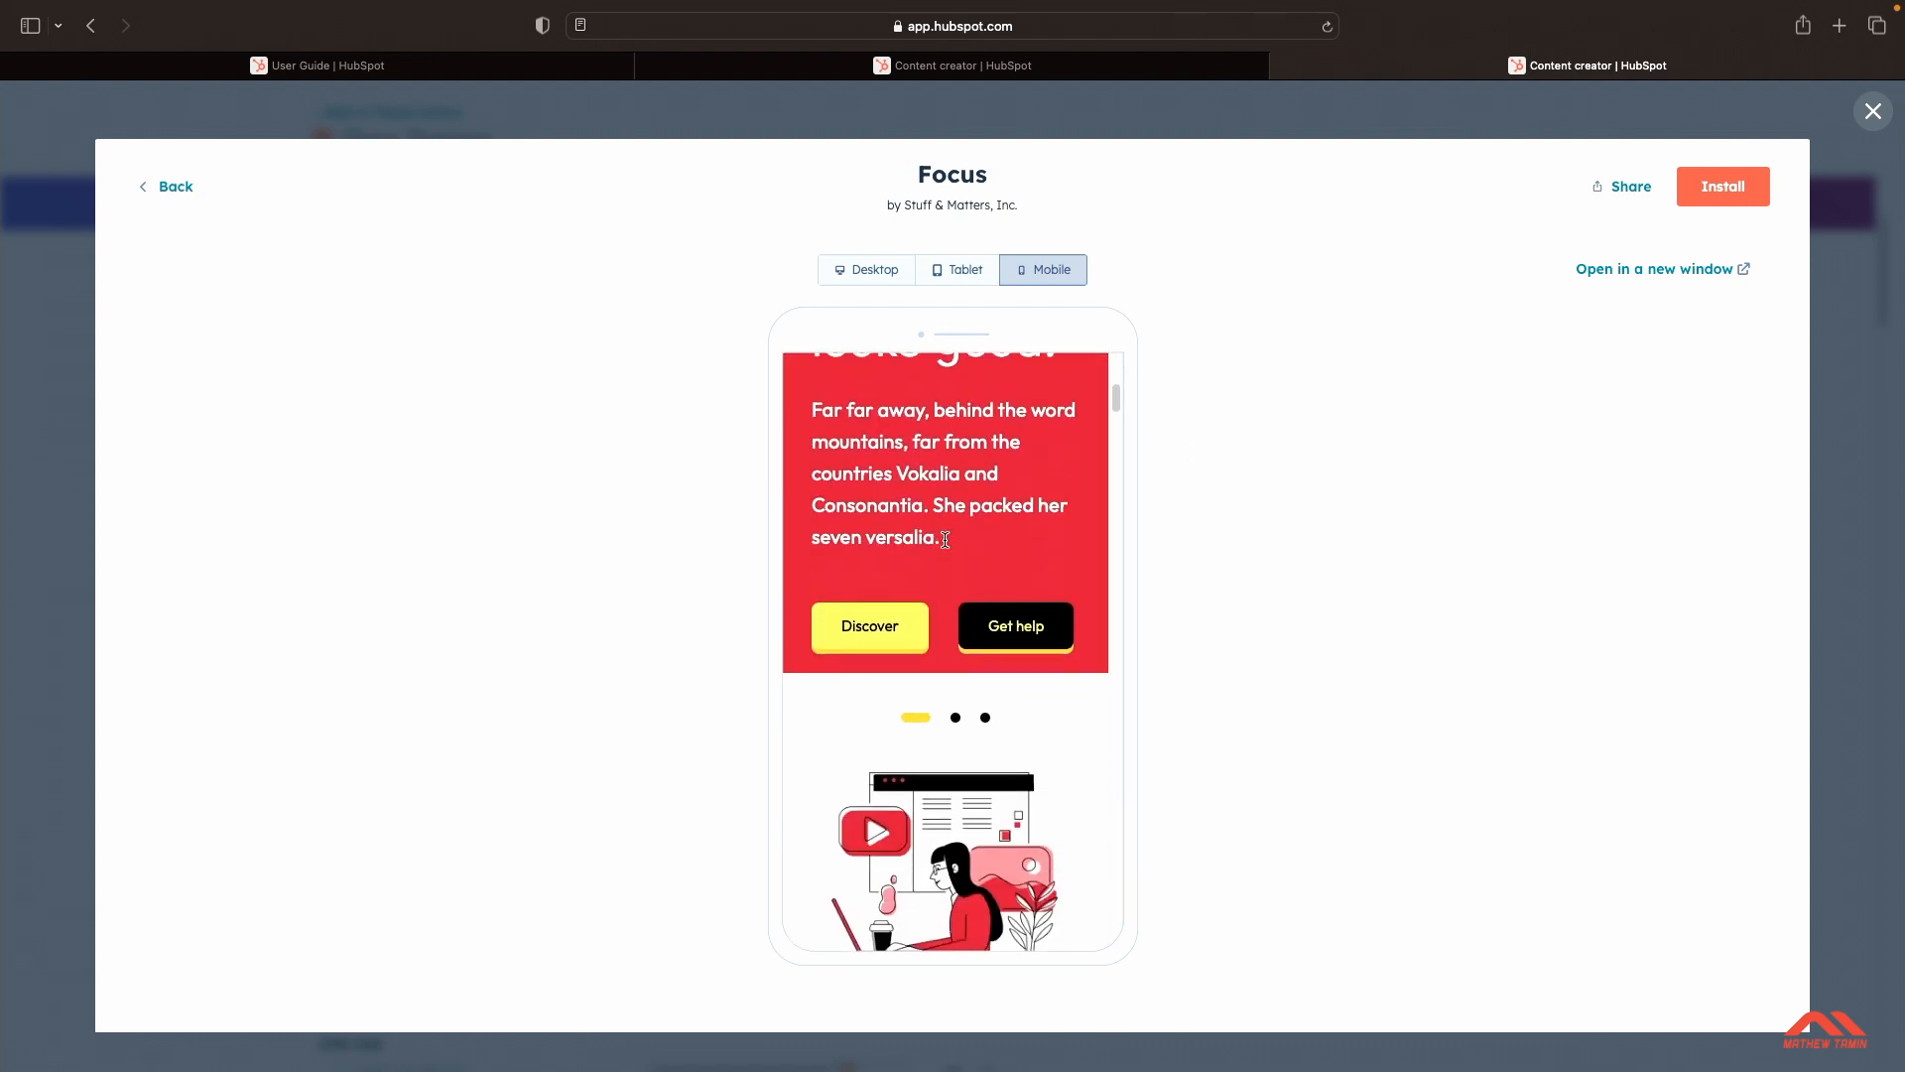
scroll(946, 546, "down", 10)
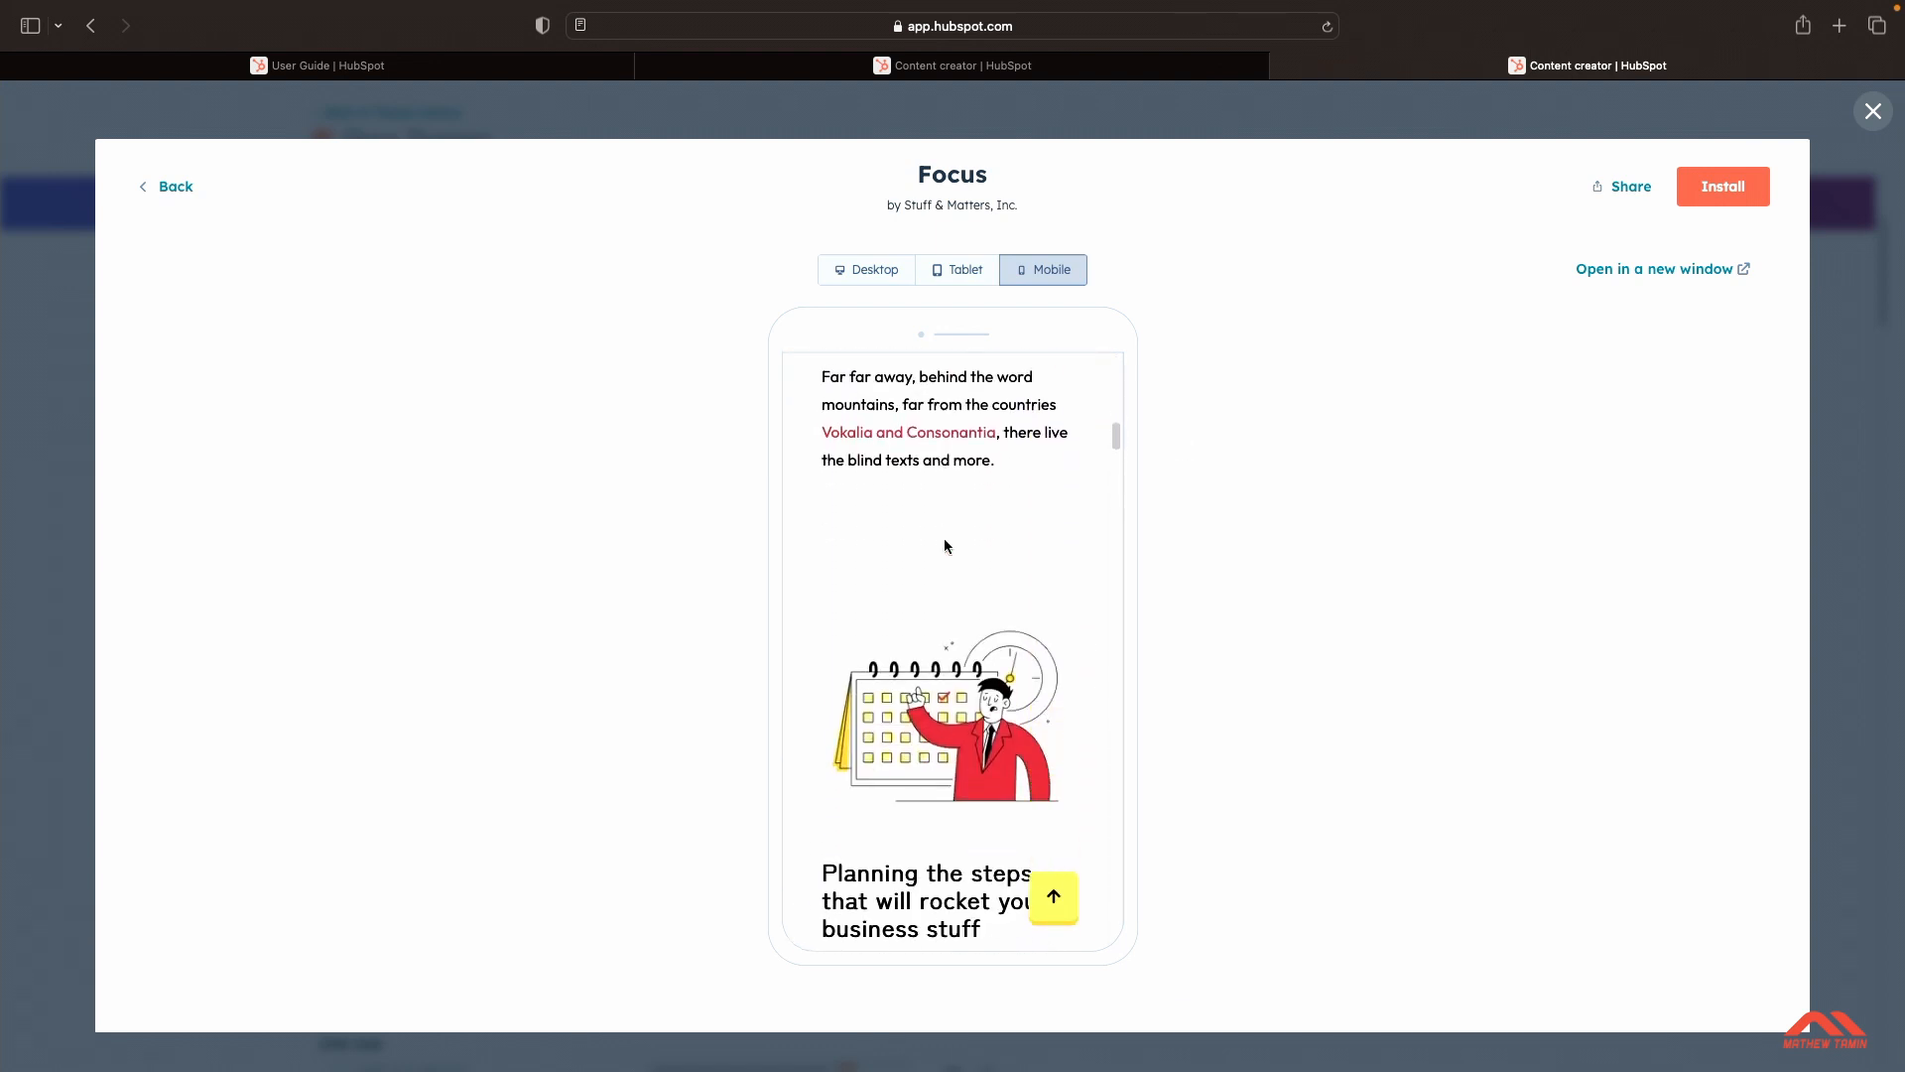
scroll(946, 546, "down", 10)
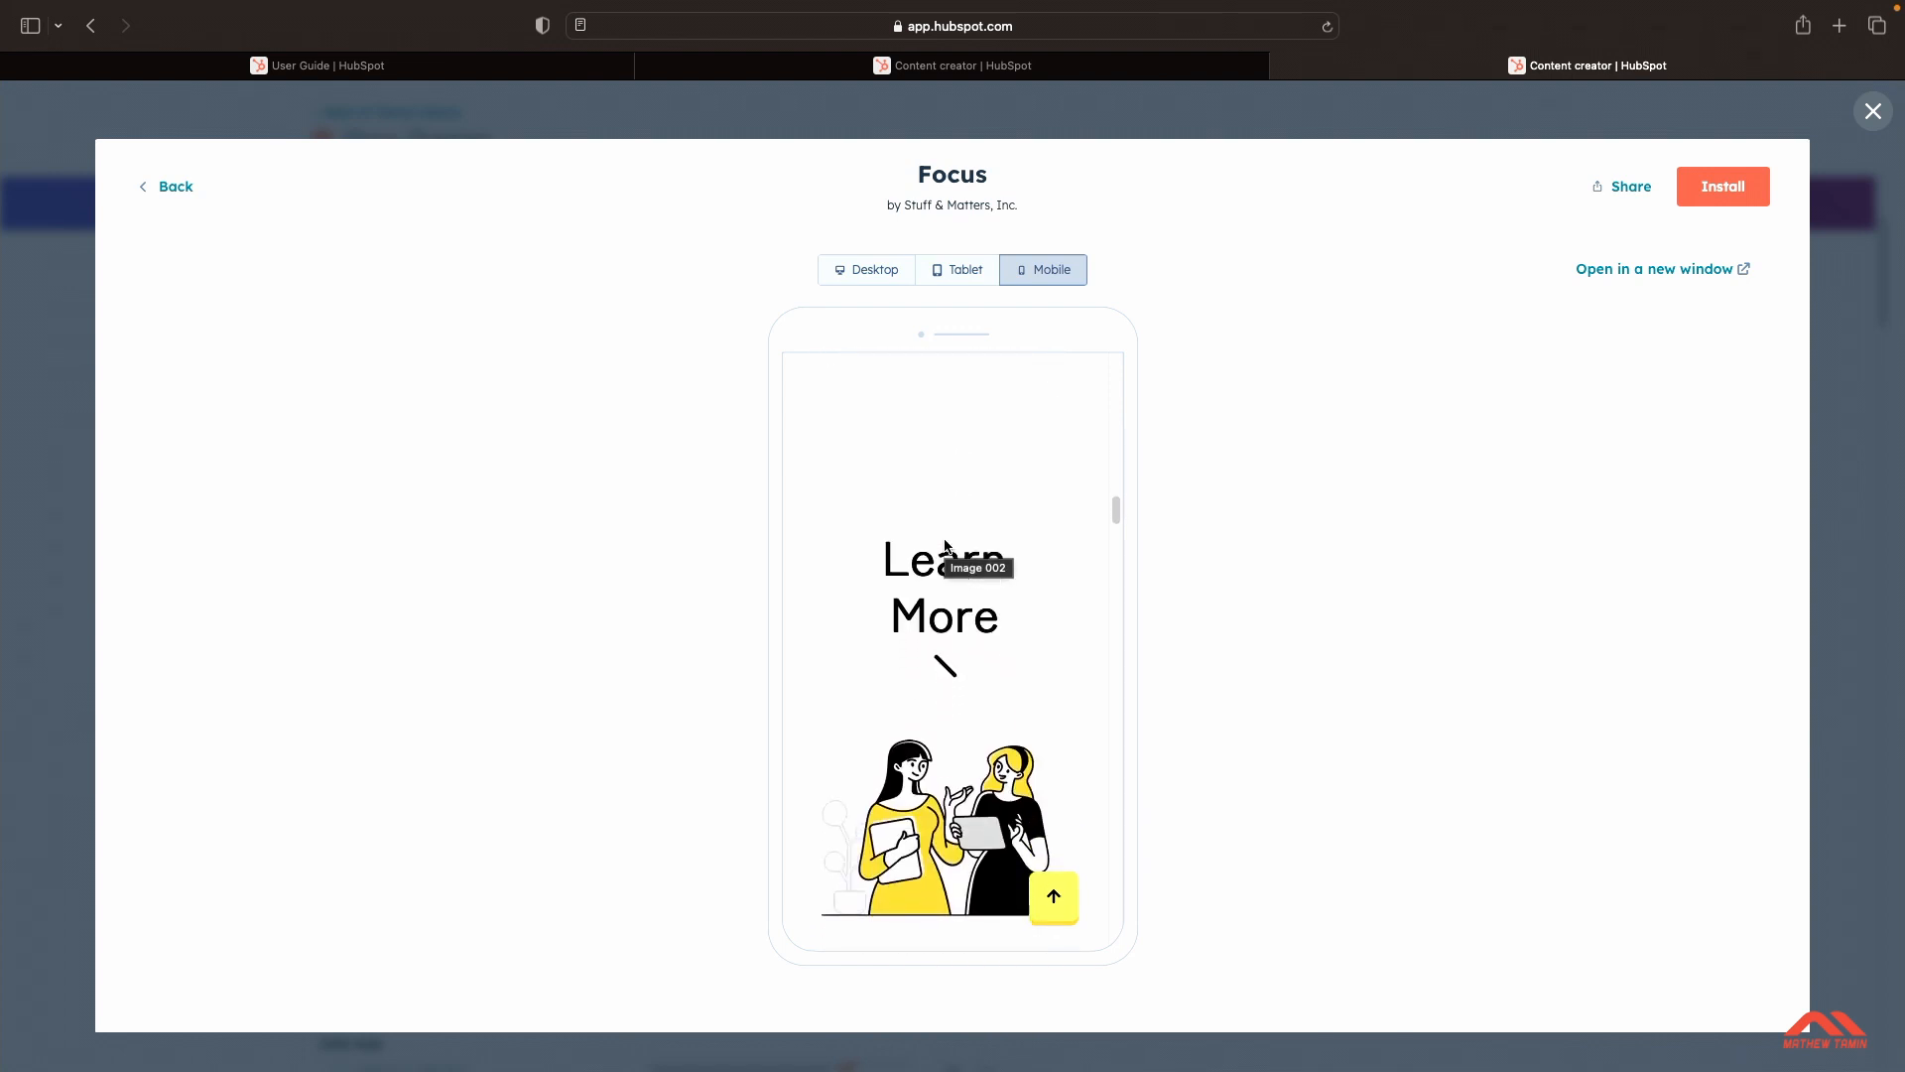
scroll(946, 545, "down", 10)
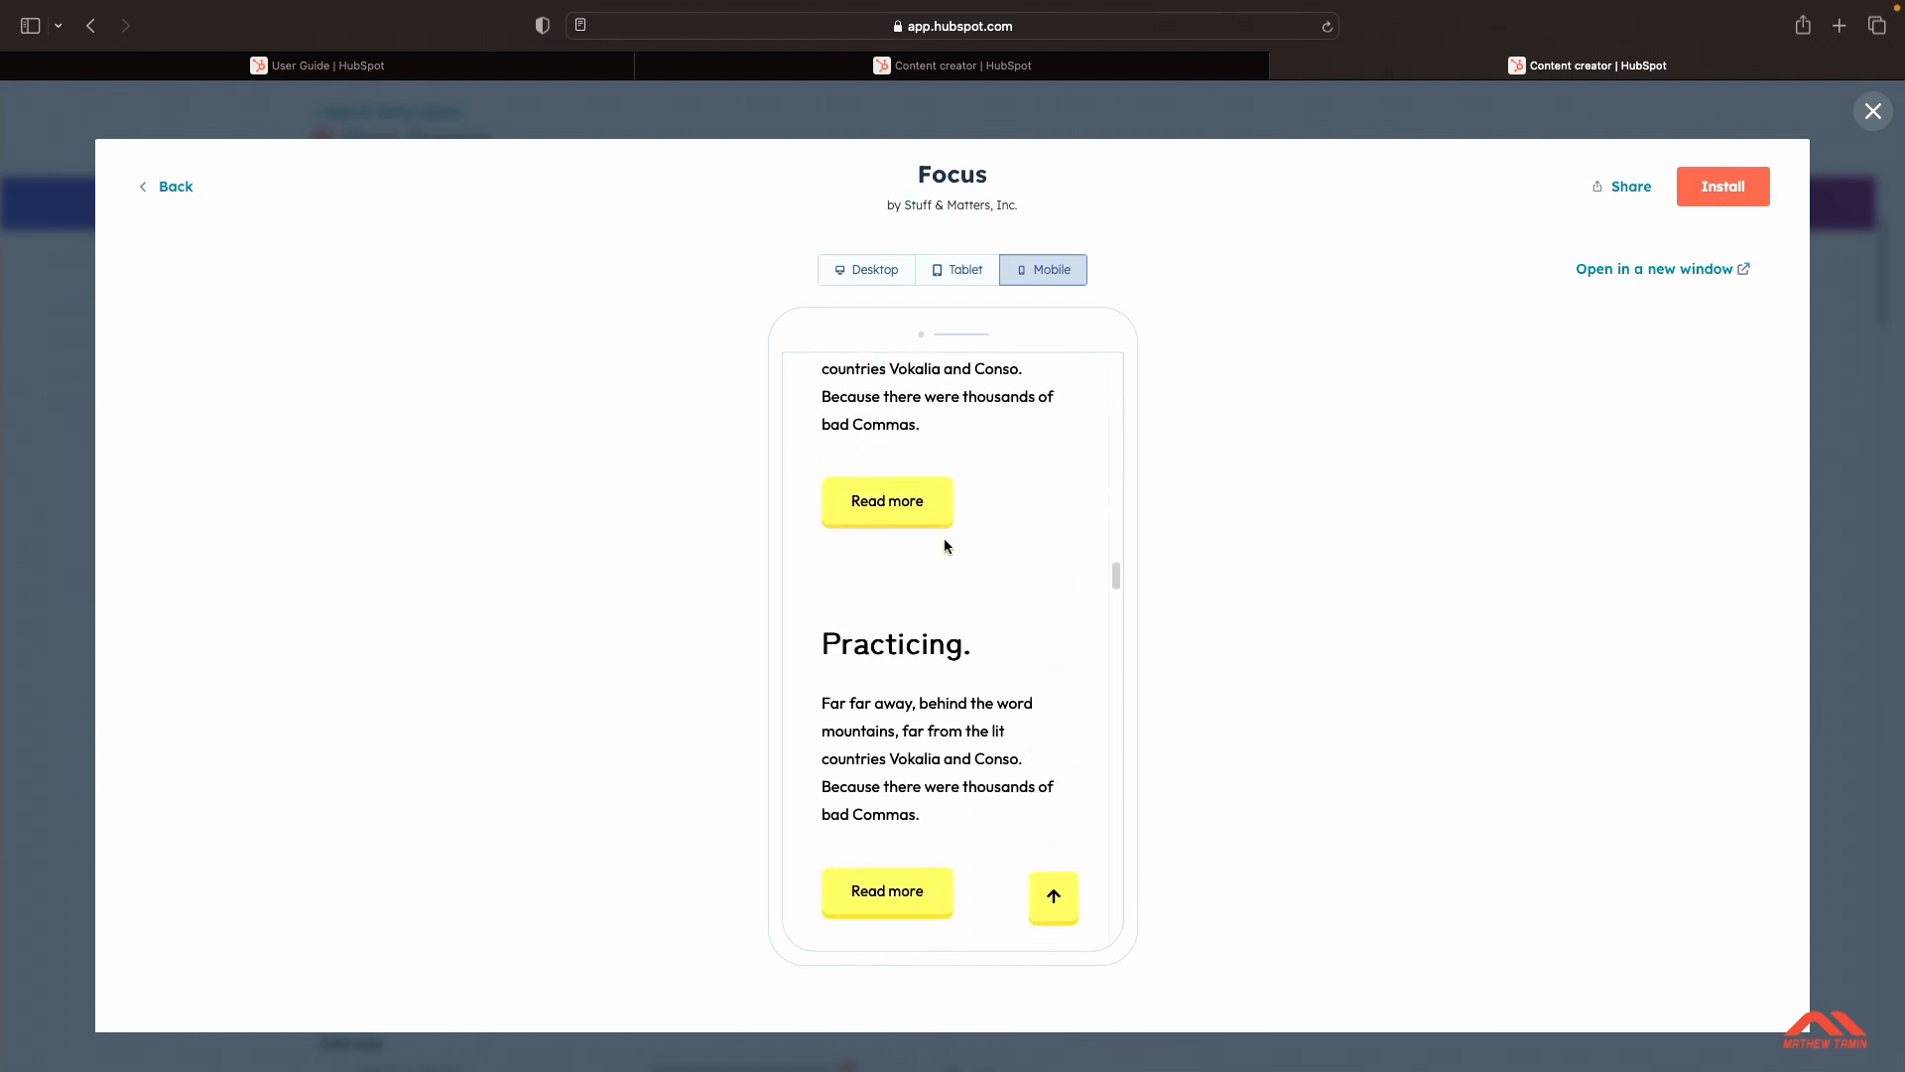
scroll(945, 545, "down", 5)
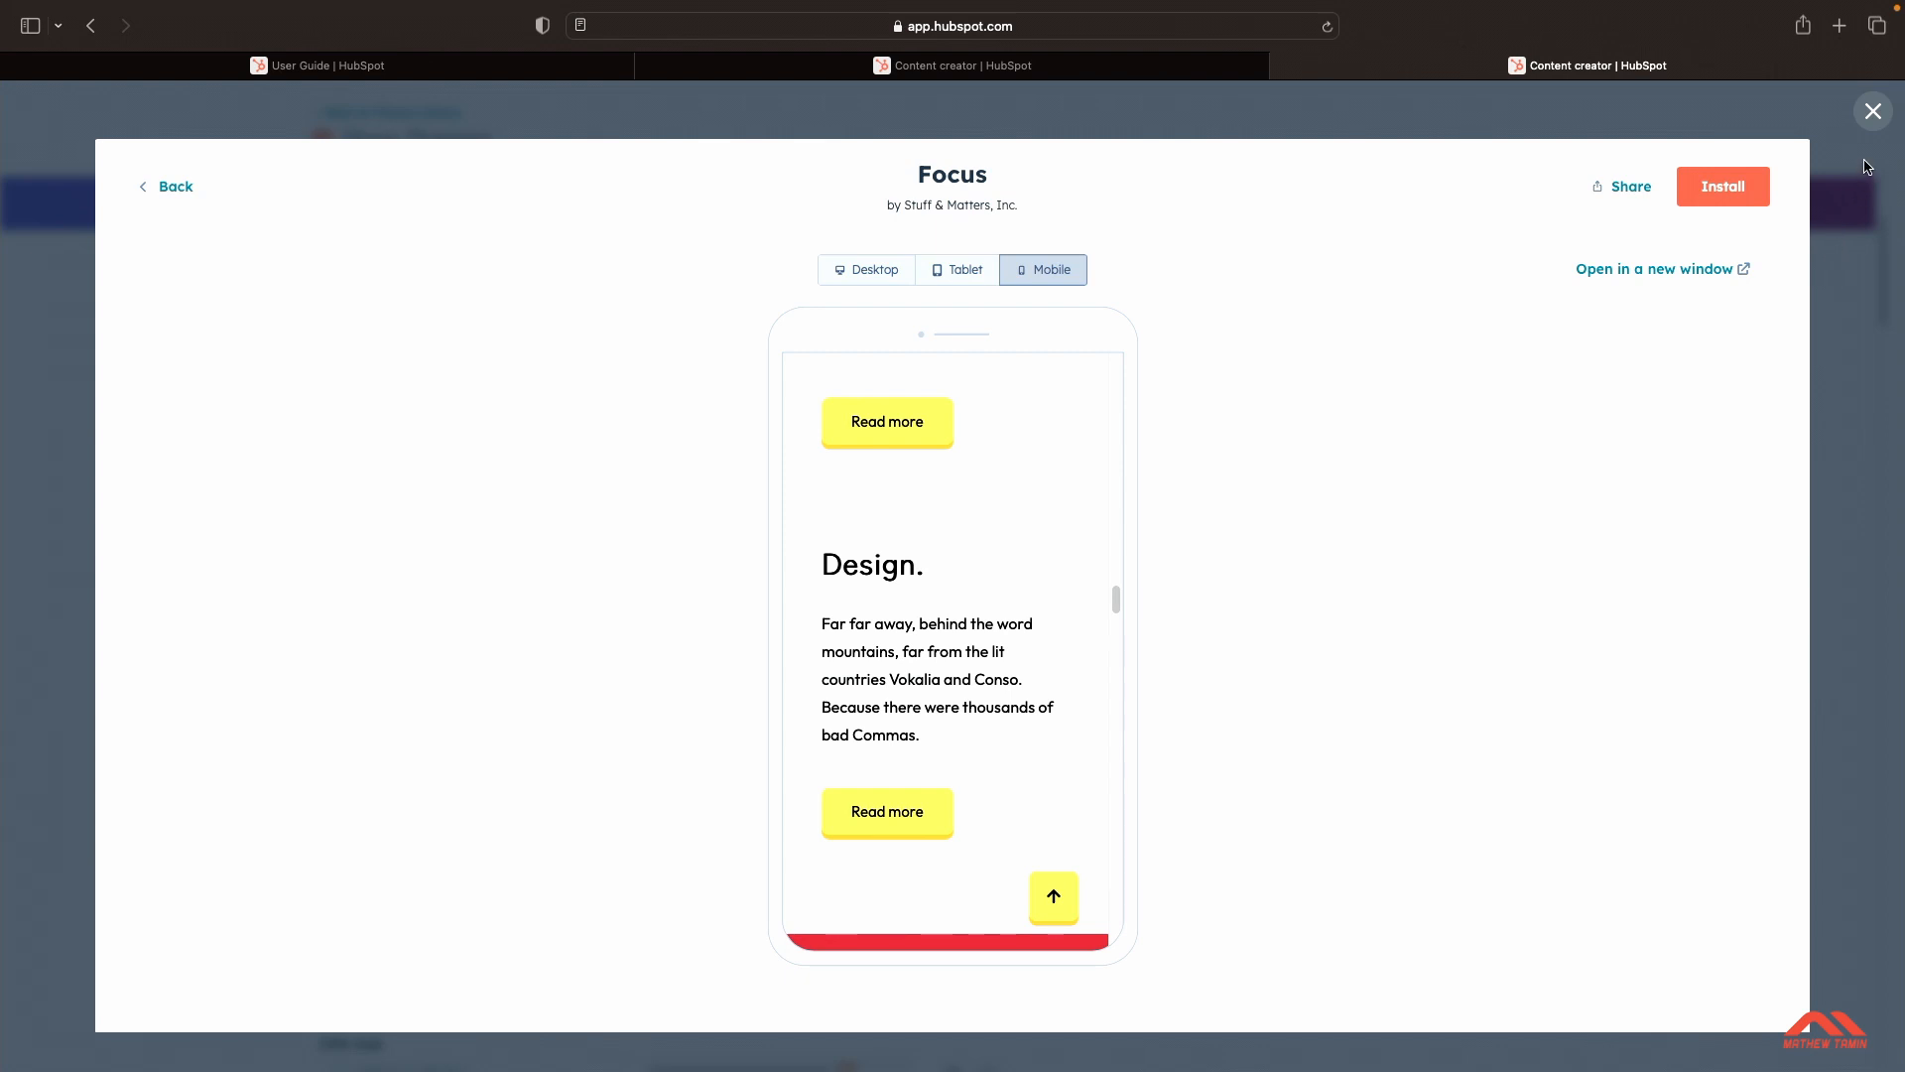
left_click(1873, 115)
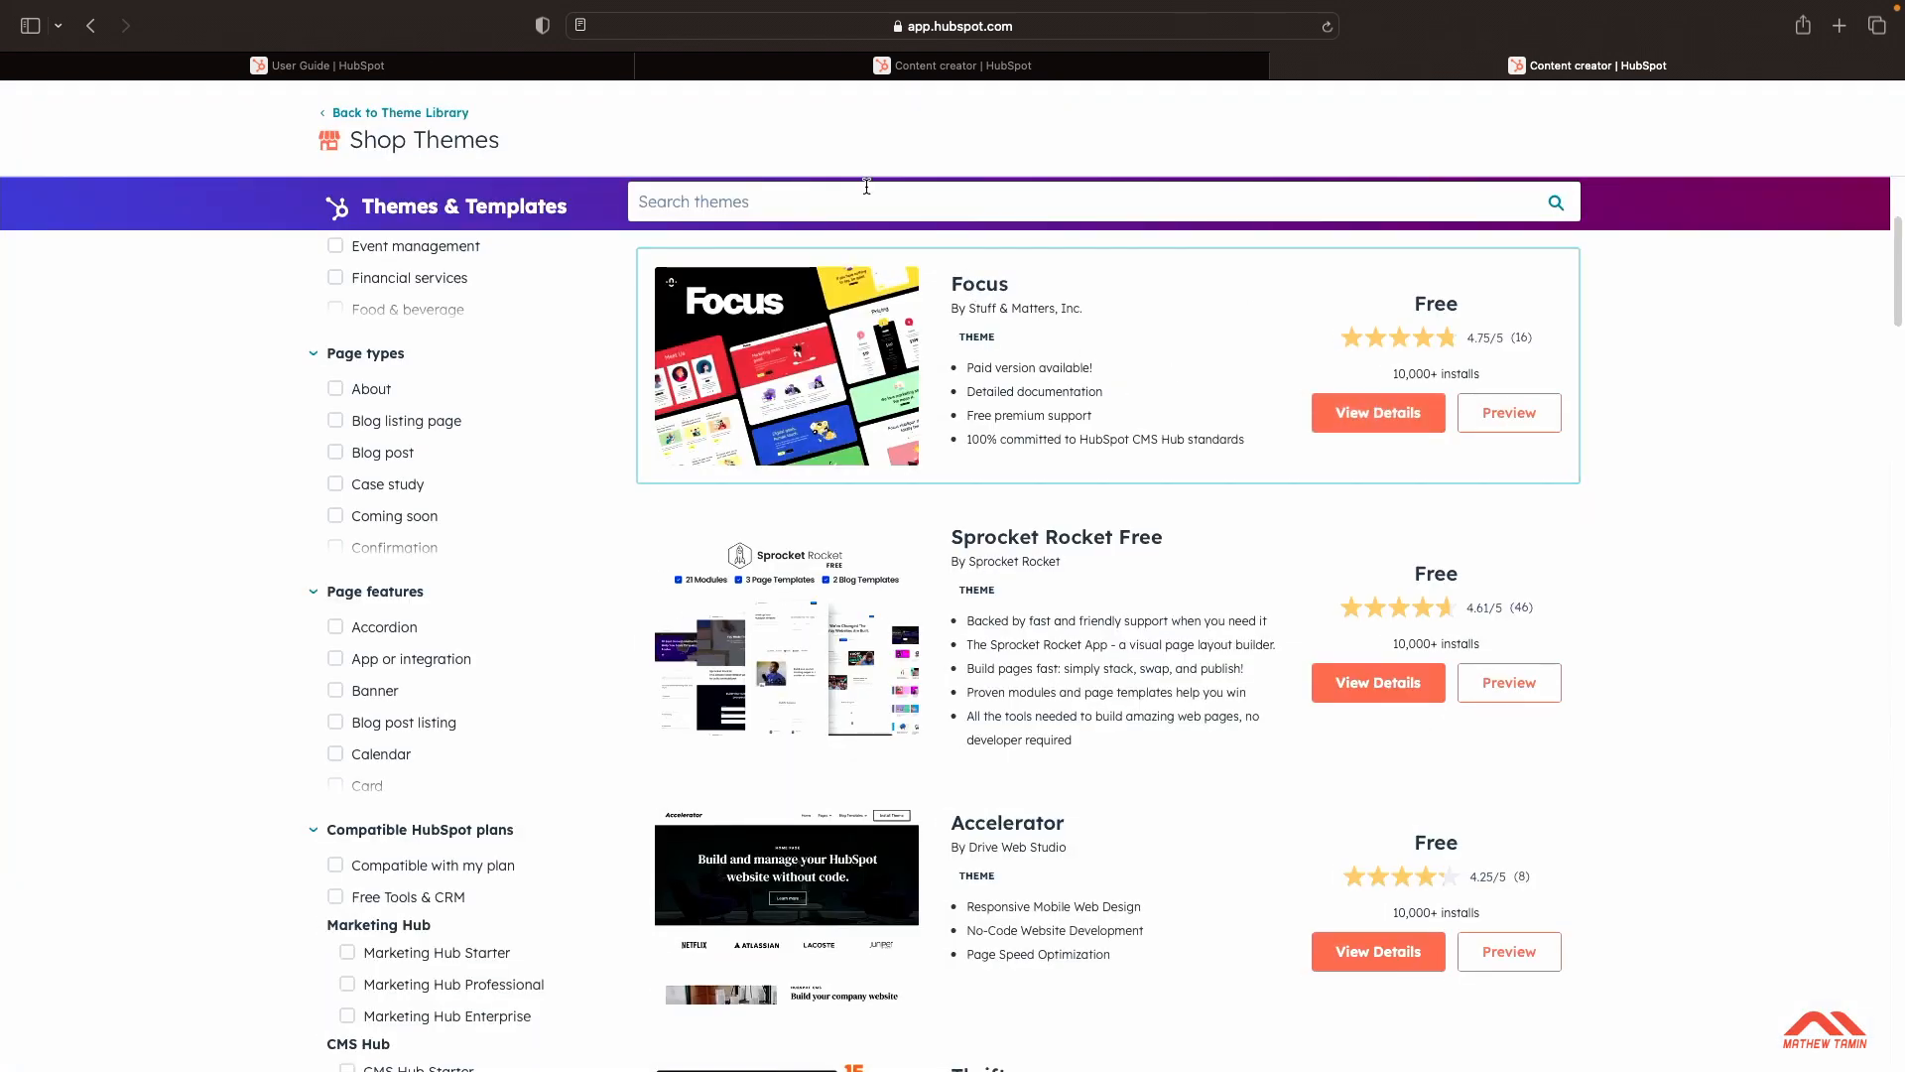
Step: Browse the free website themes listed after Focus, including Sprocket Rocket Free, Accelerator, Thrifty, Academia and Quest
scroll(930, 472, "down", 3)
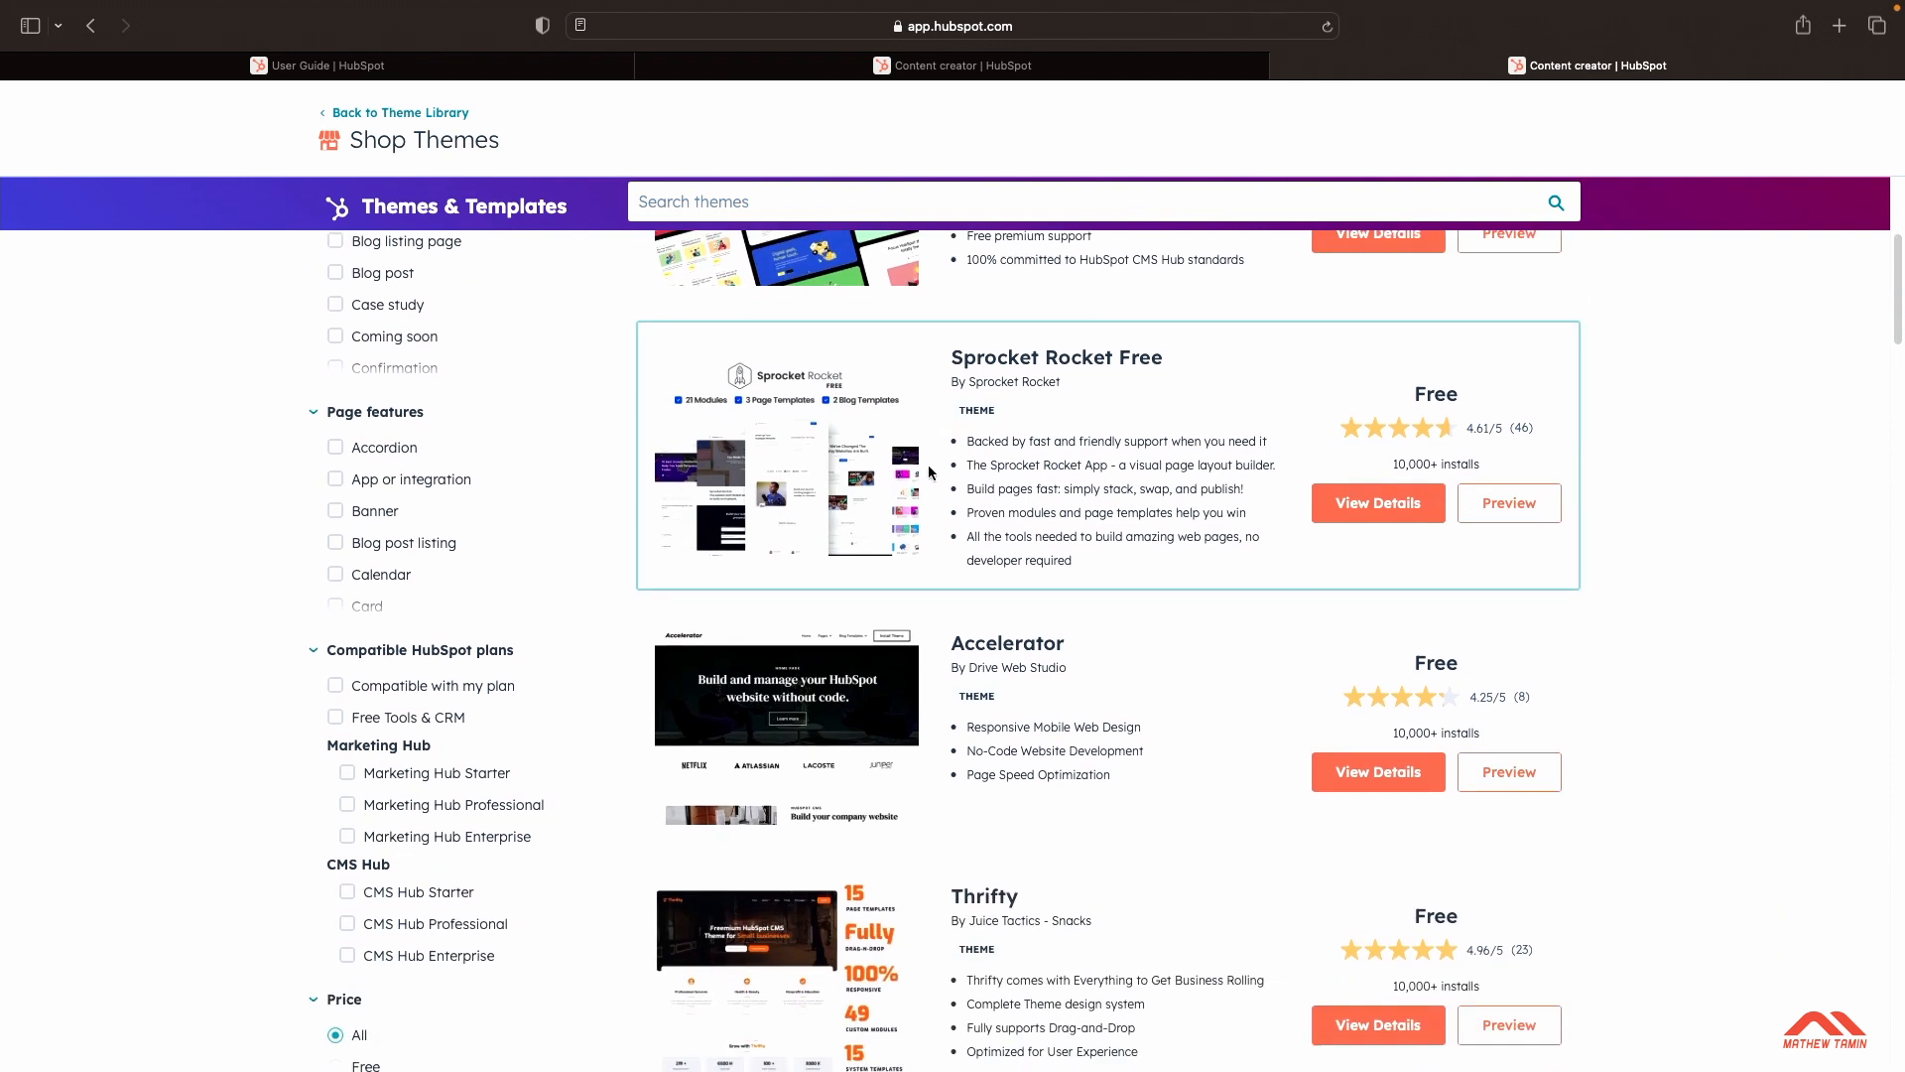
scroll(930, 471, "down", 6)
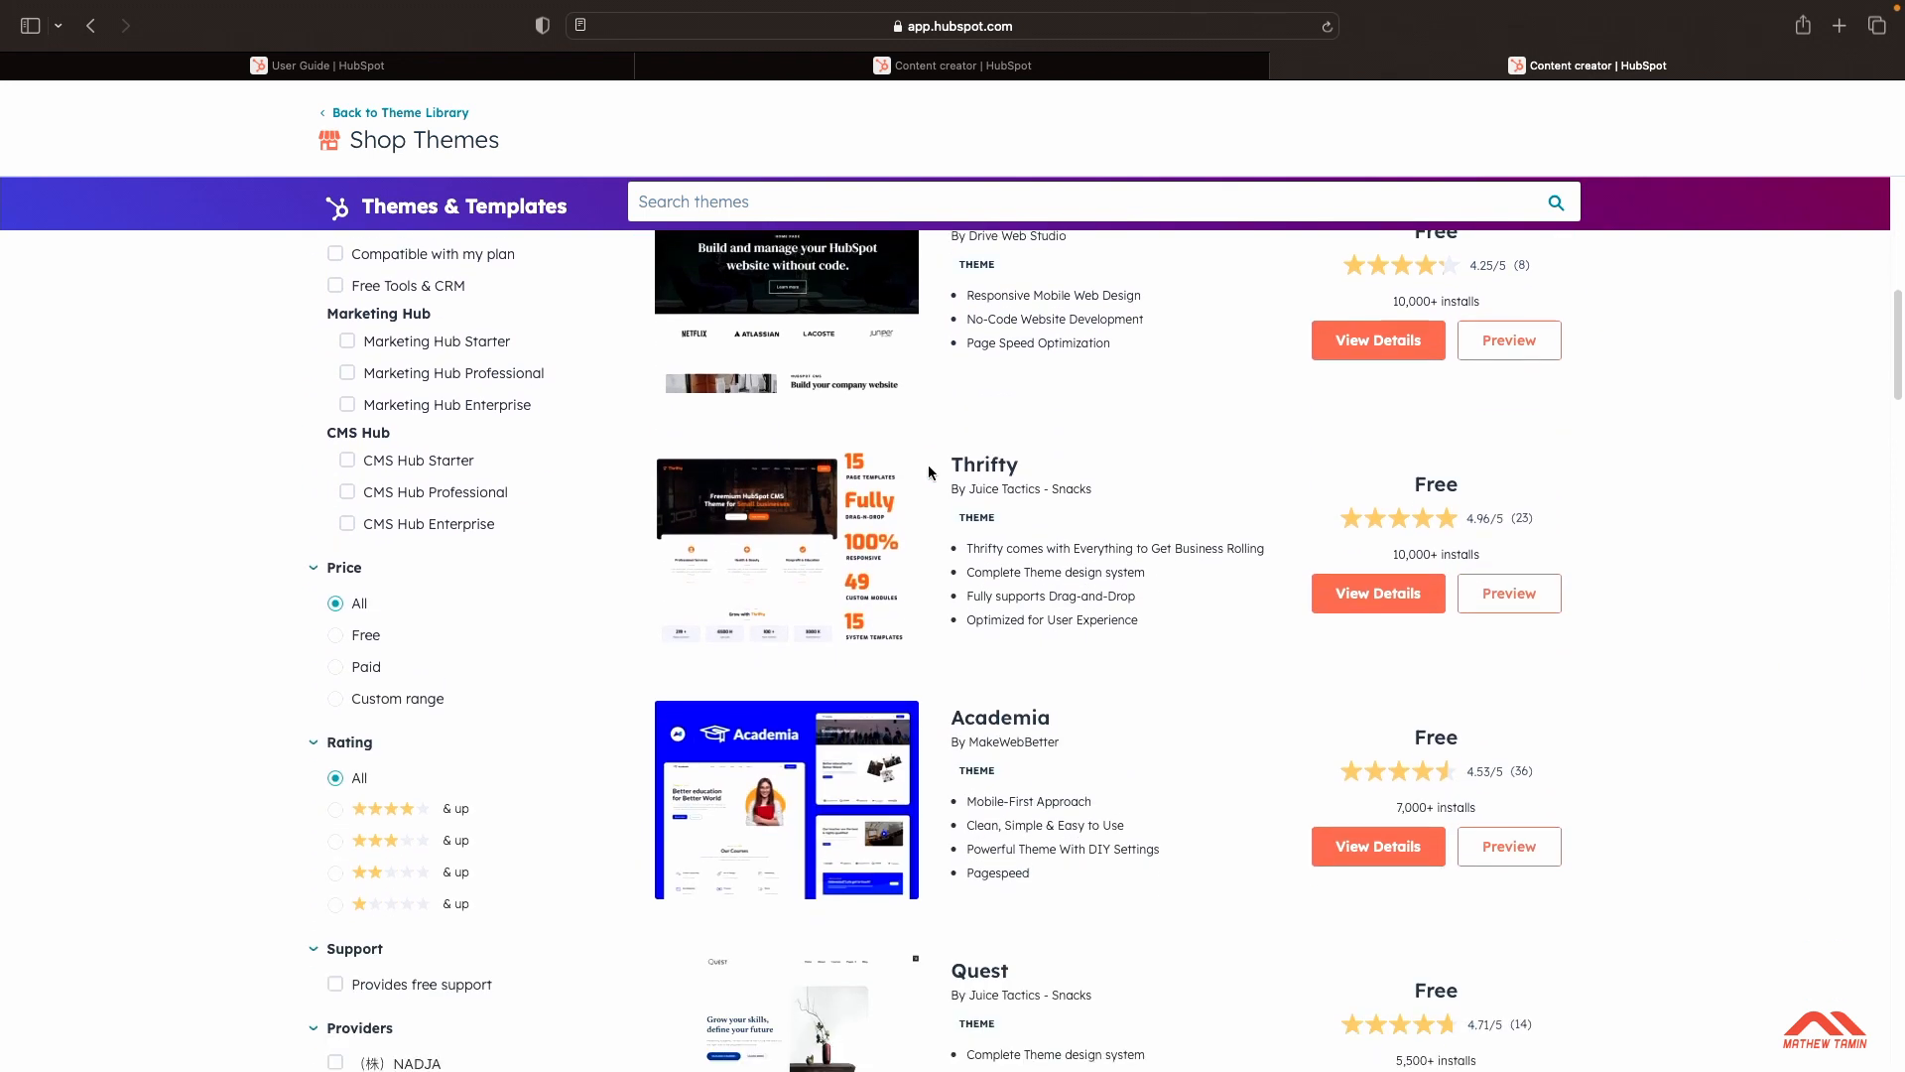
scroll(930, 472, "down", 1)
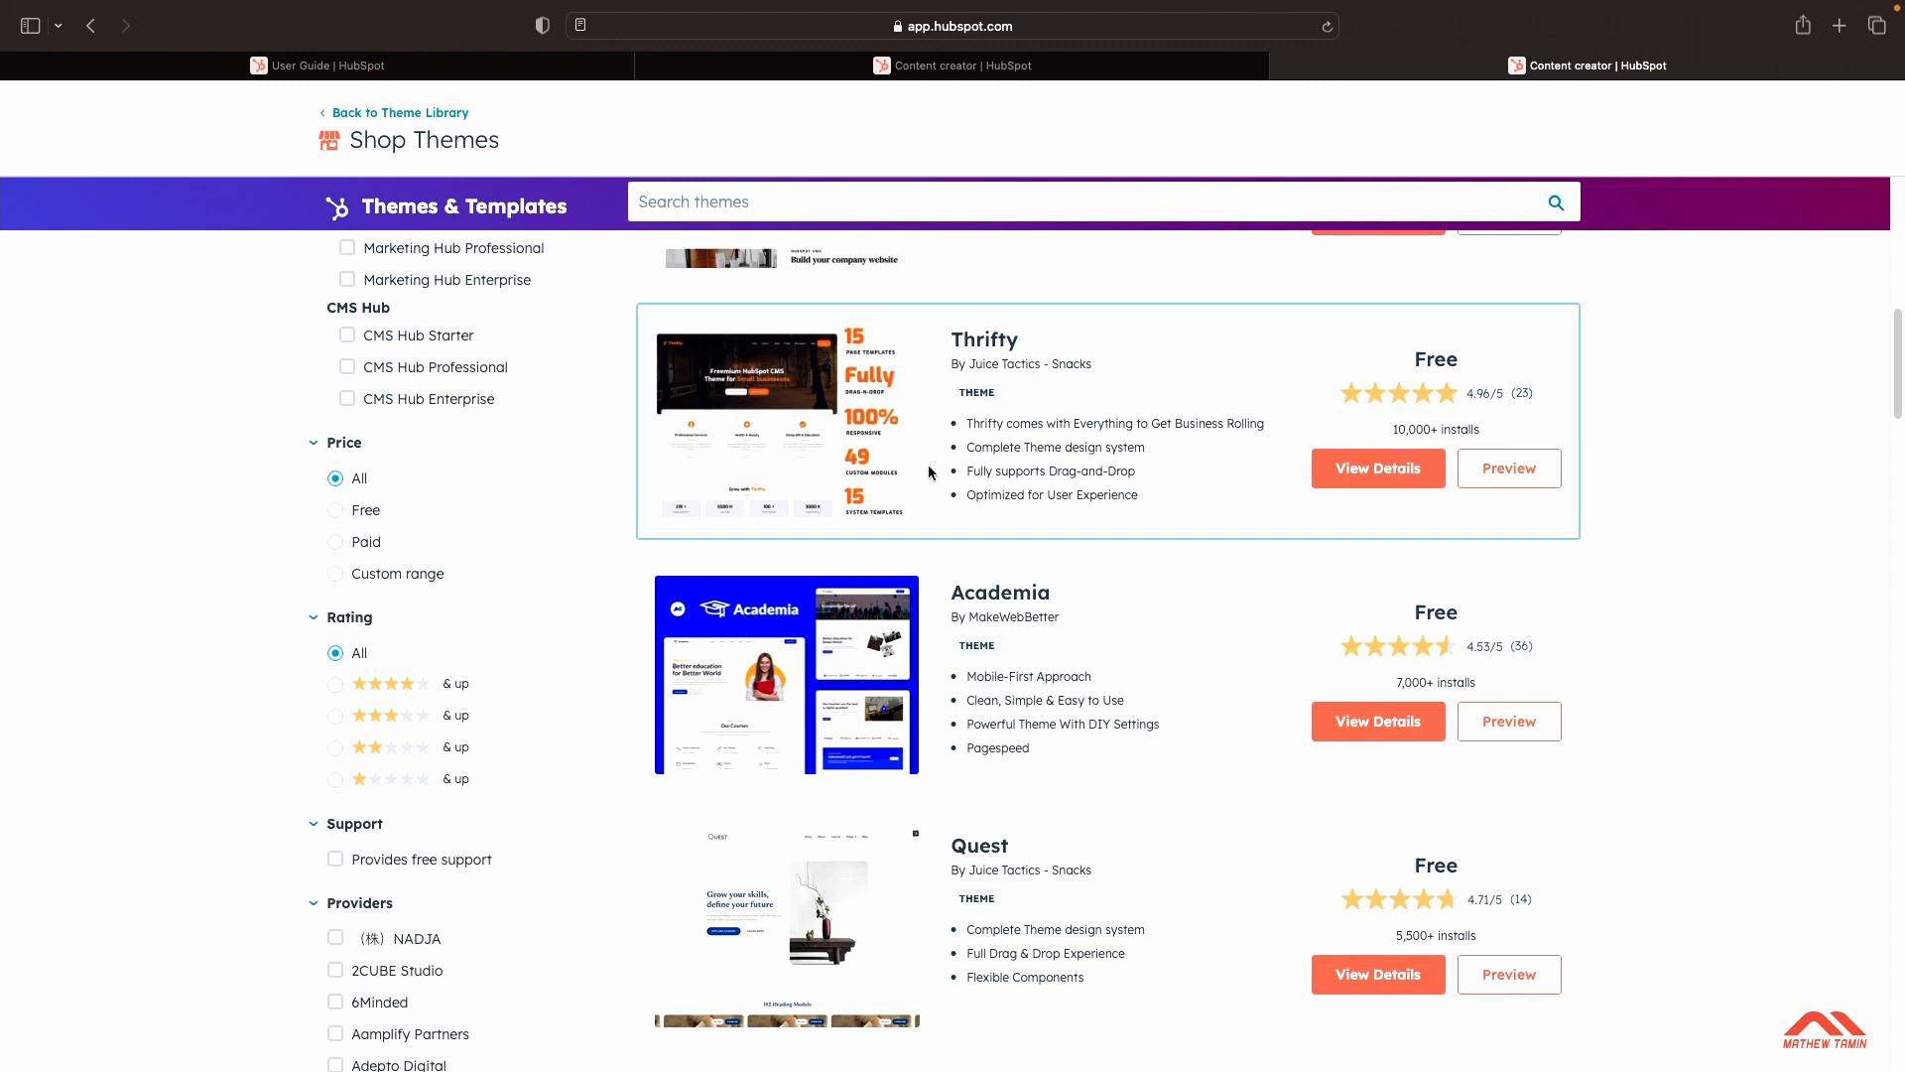
scroll(930, 471, "up", 5)
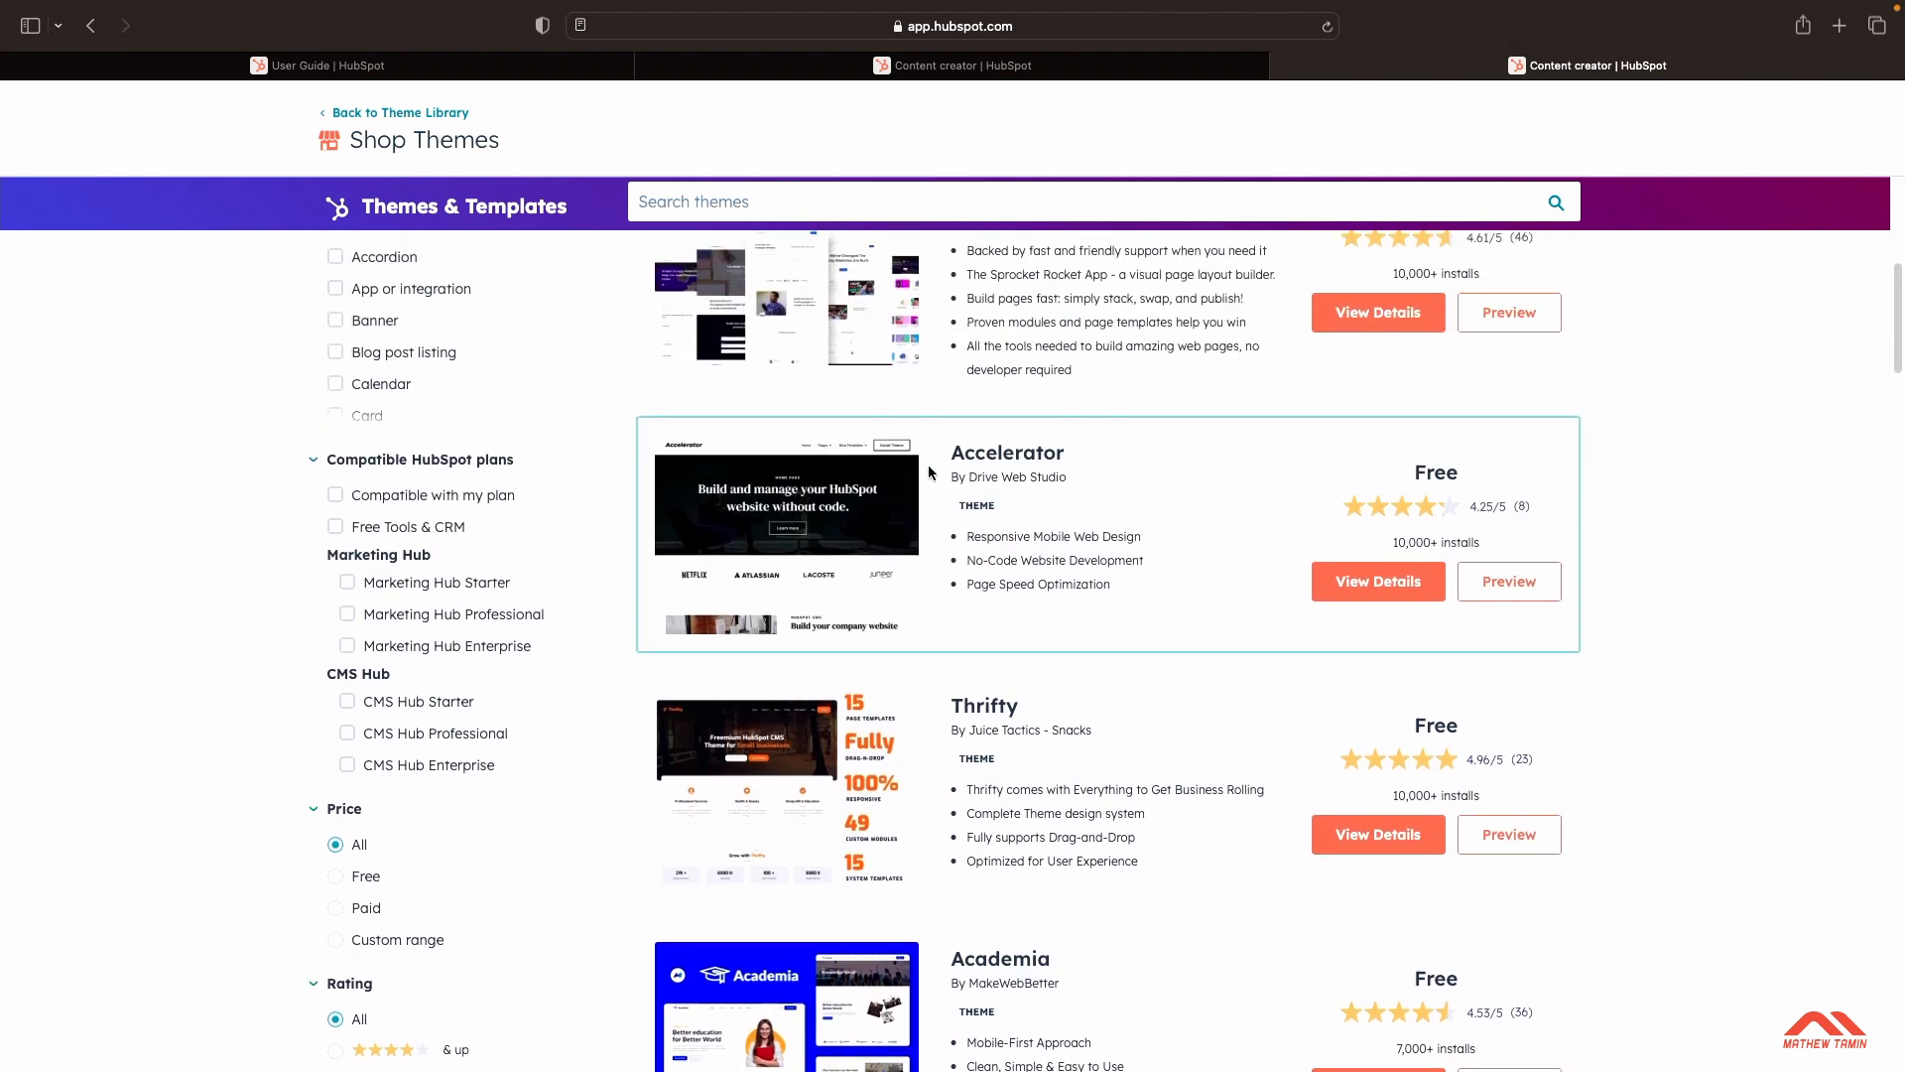
scroll(930, 471, "up", 2)
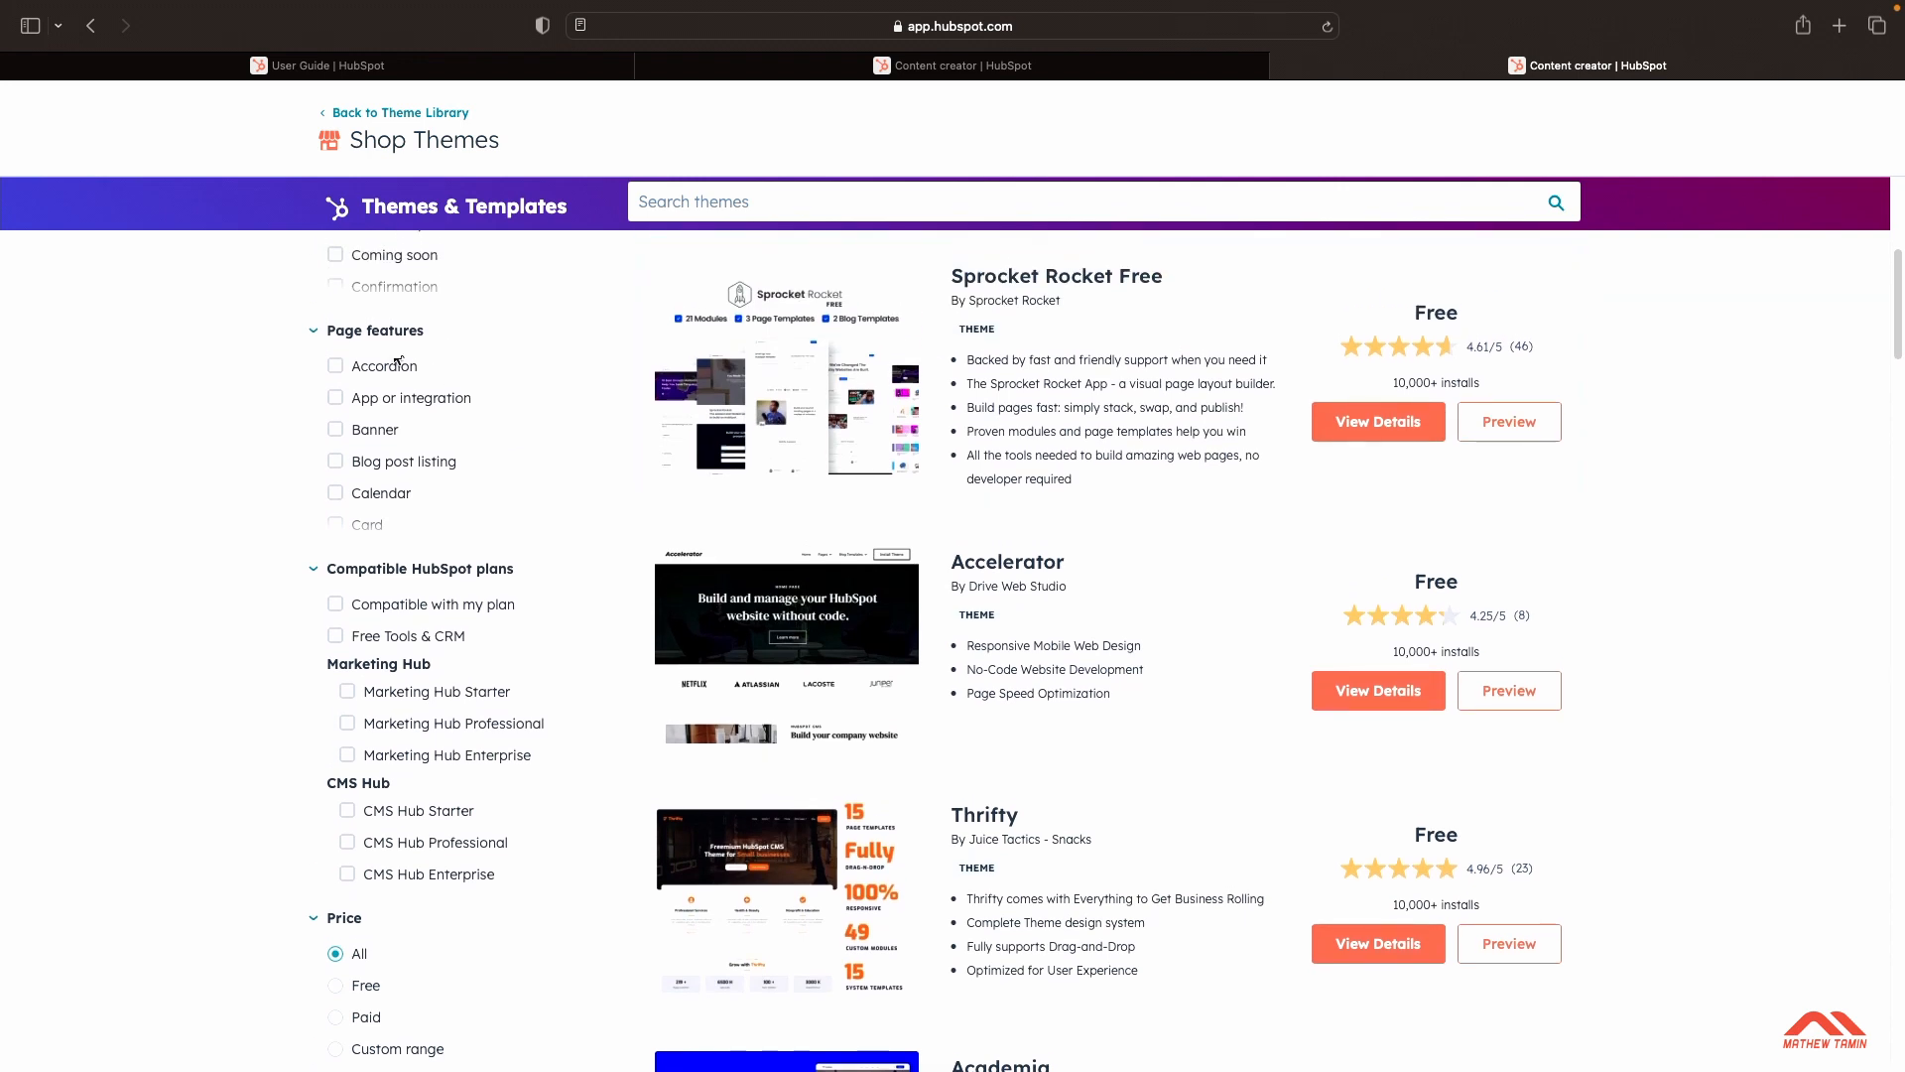
scroll(342, 342, "up", 1)
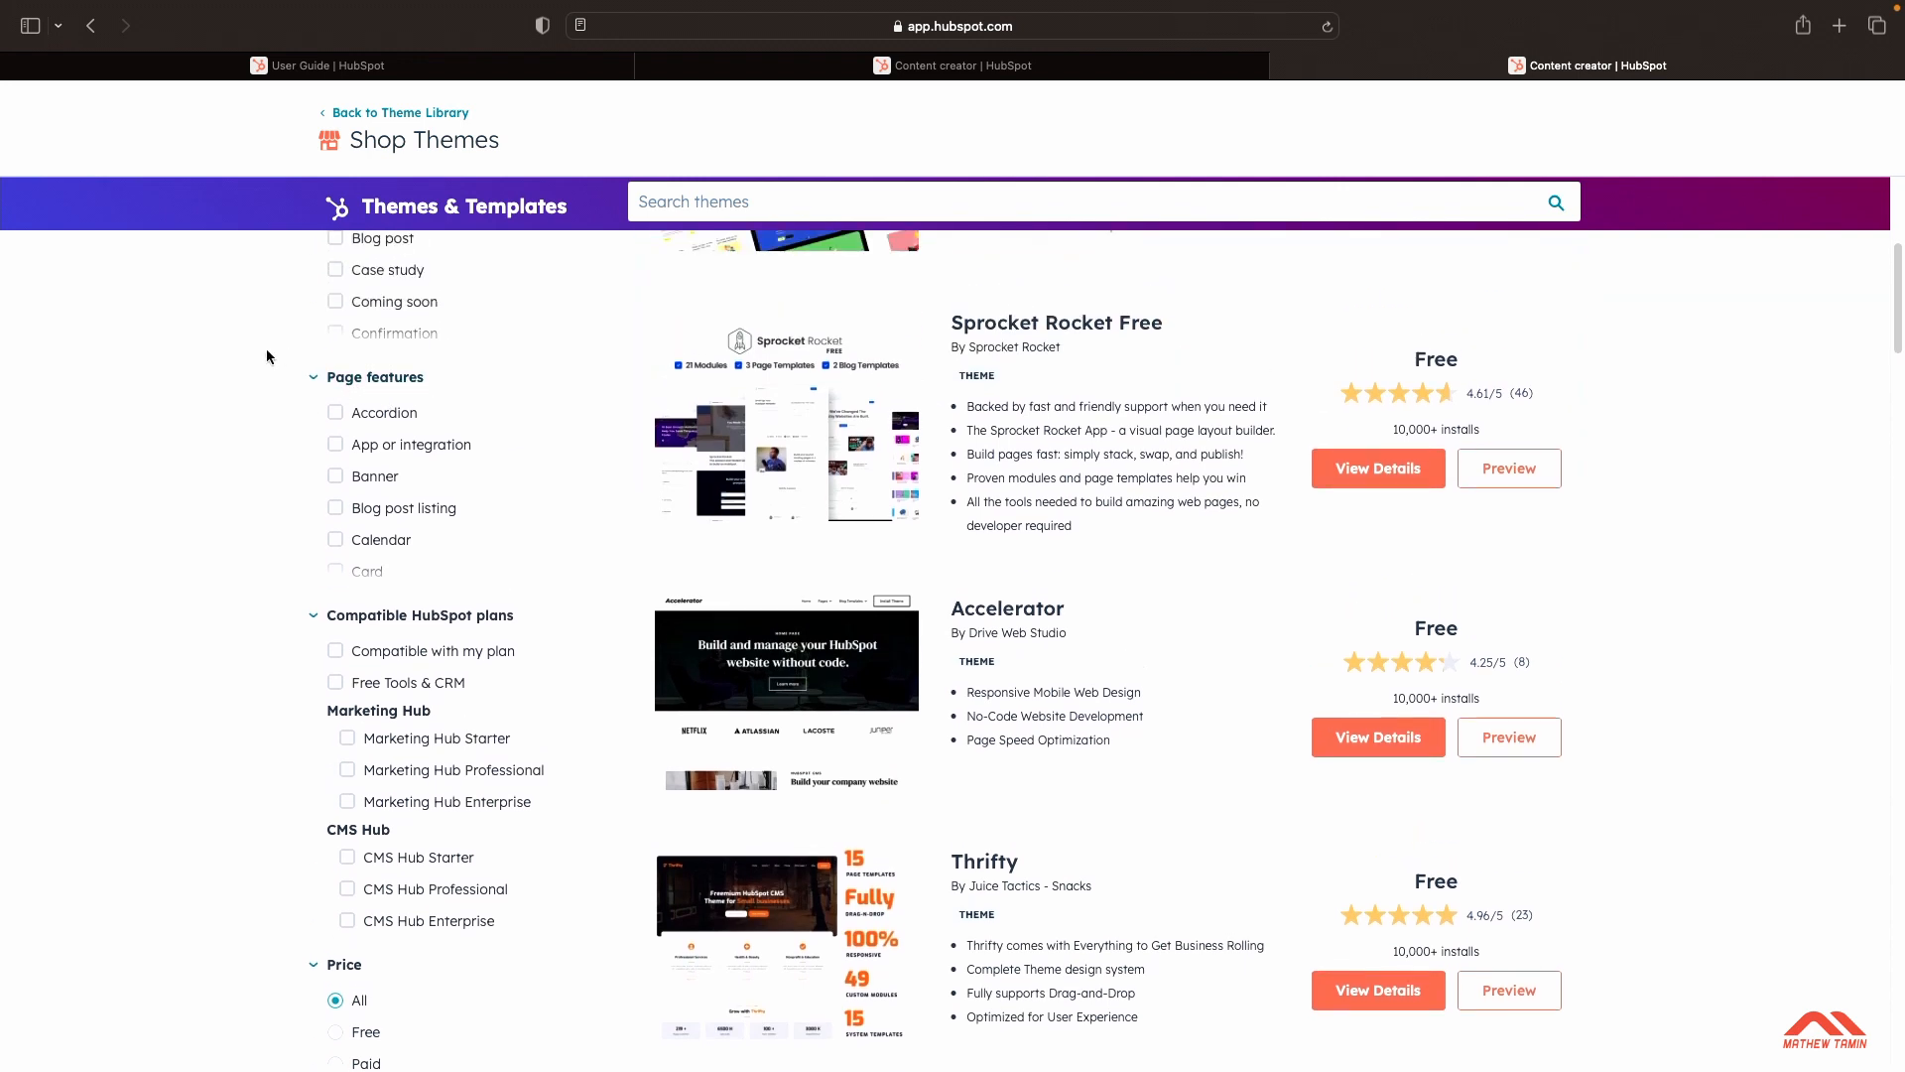
Step: Filter the themes by the page features Accordion, App or integration, Banner, Blog post listing and Calendar
left_click(337, 416)
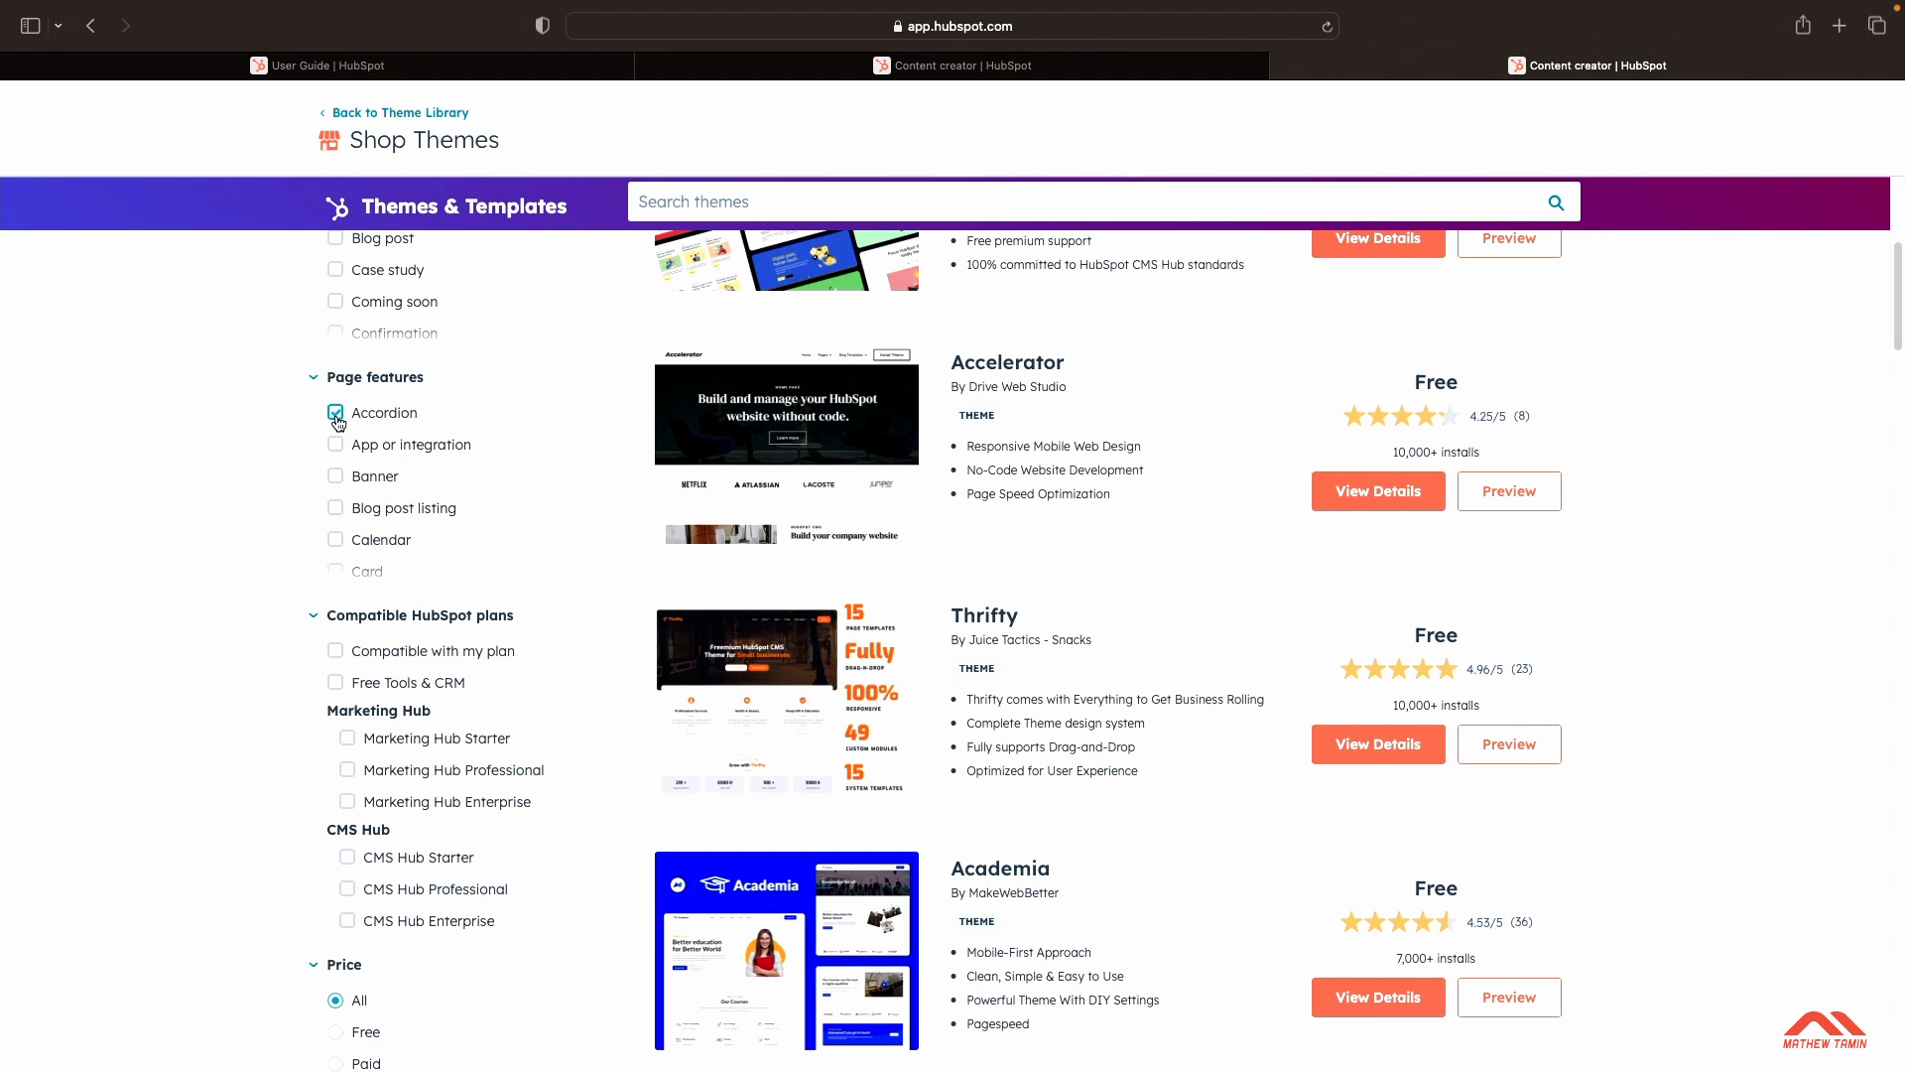
left_click(336, 446)
left_click(336, 477)
left_click(336, 509)
left_click(336, 541)
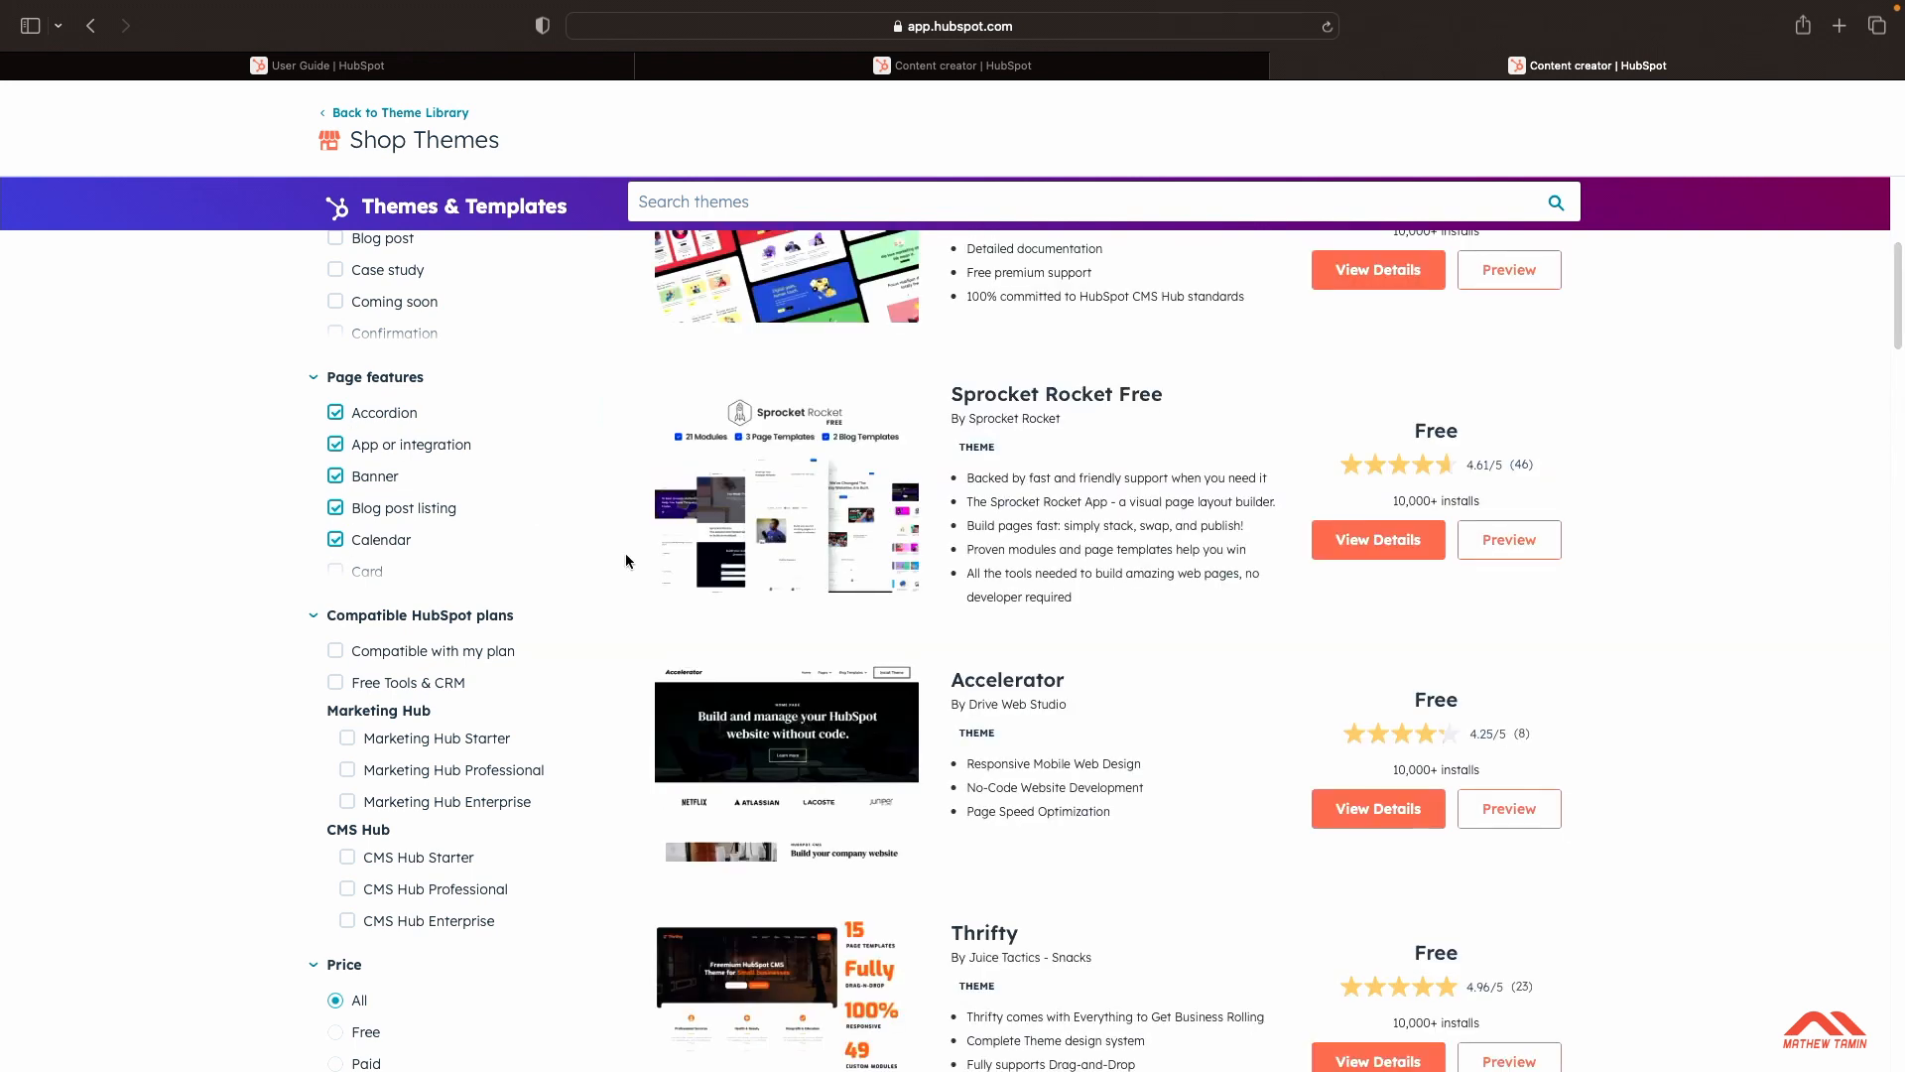
Step: Clear the Accordion, App or integration, Banner, Blog post listing and Calendar page feature filters
left_click(335, 413)
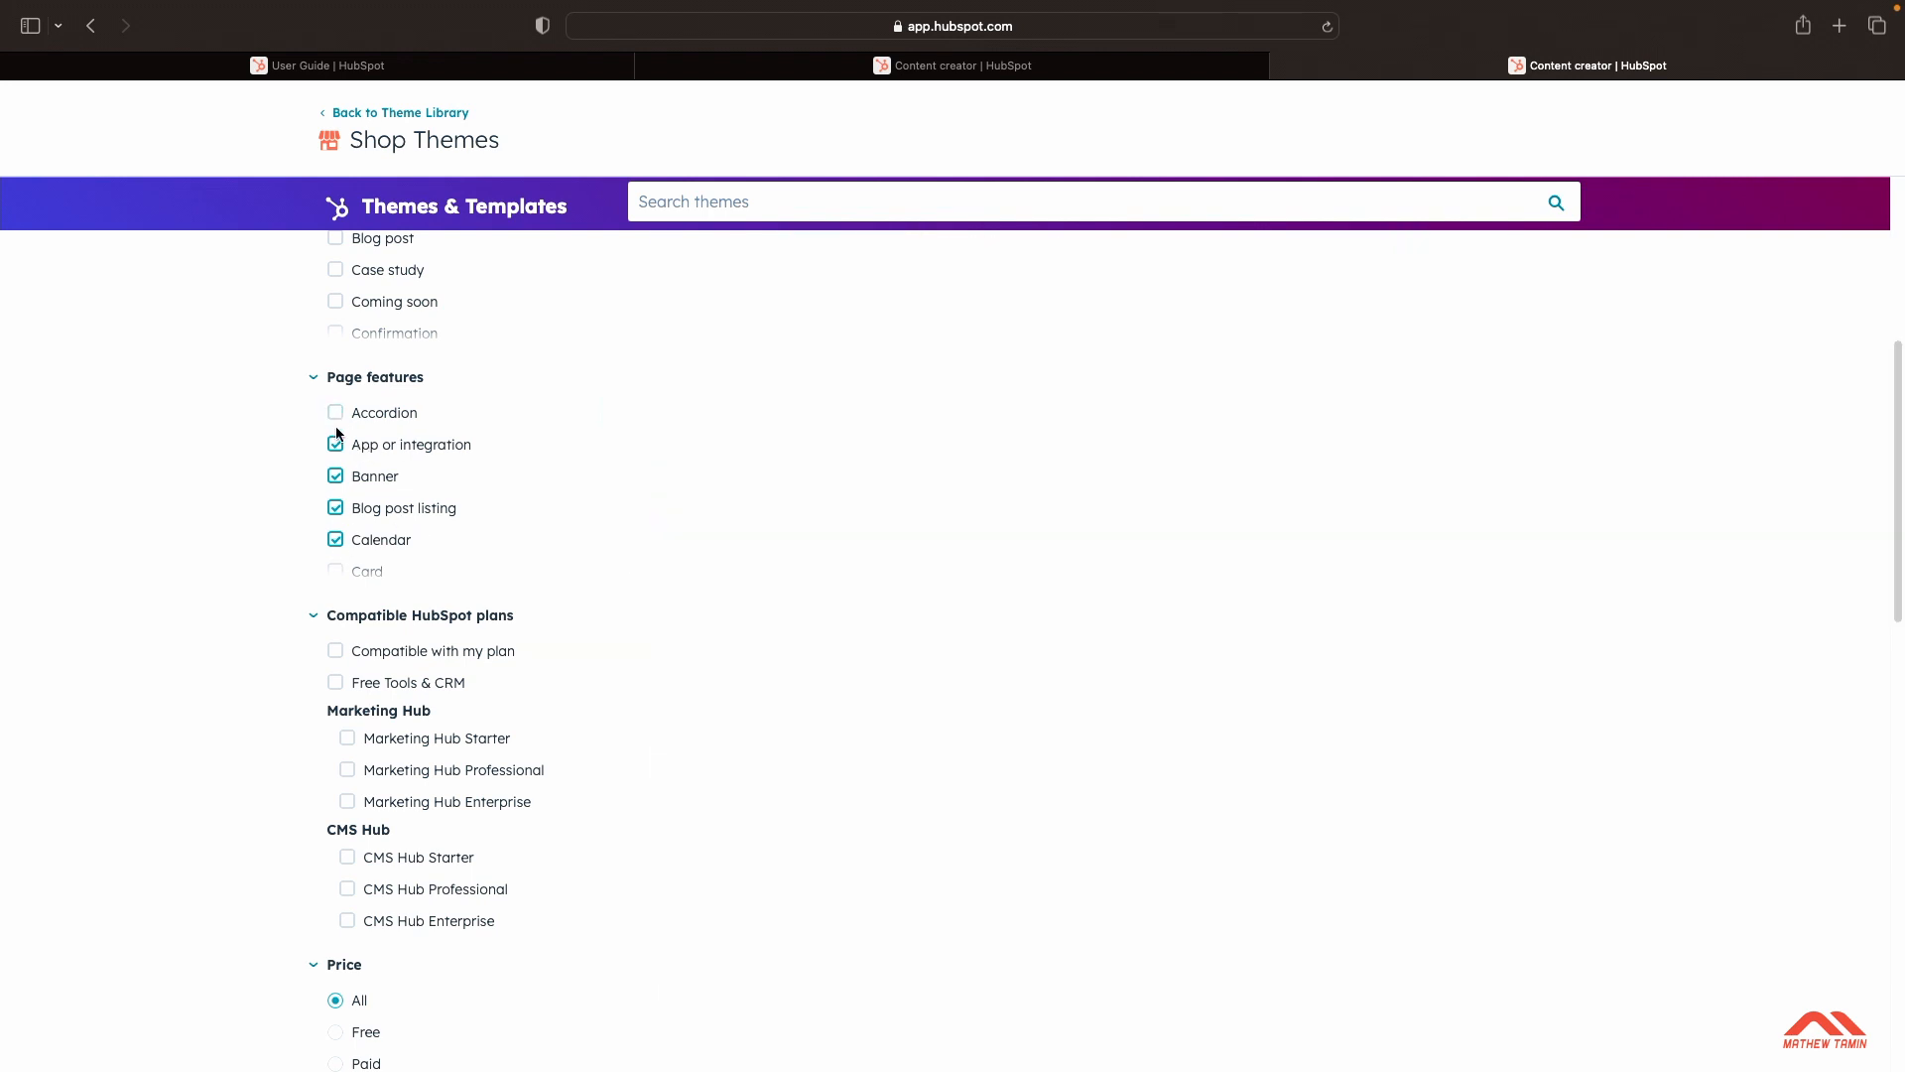
left_click(336, 444)
left_click(335, 476)
left_click(335, 508)
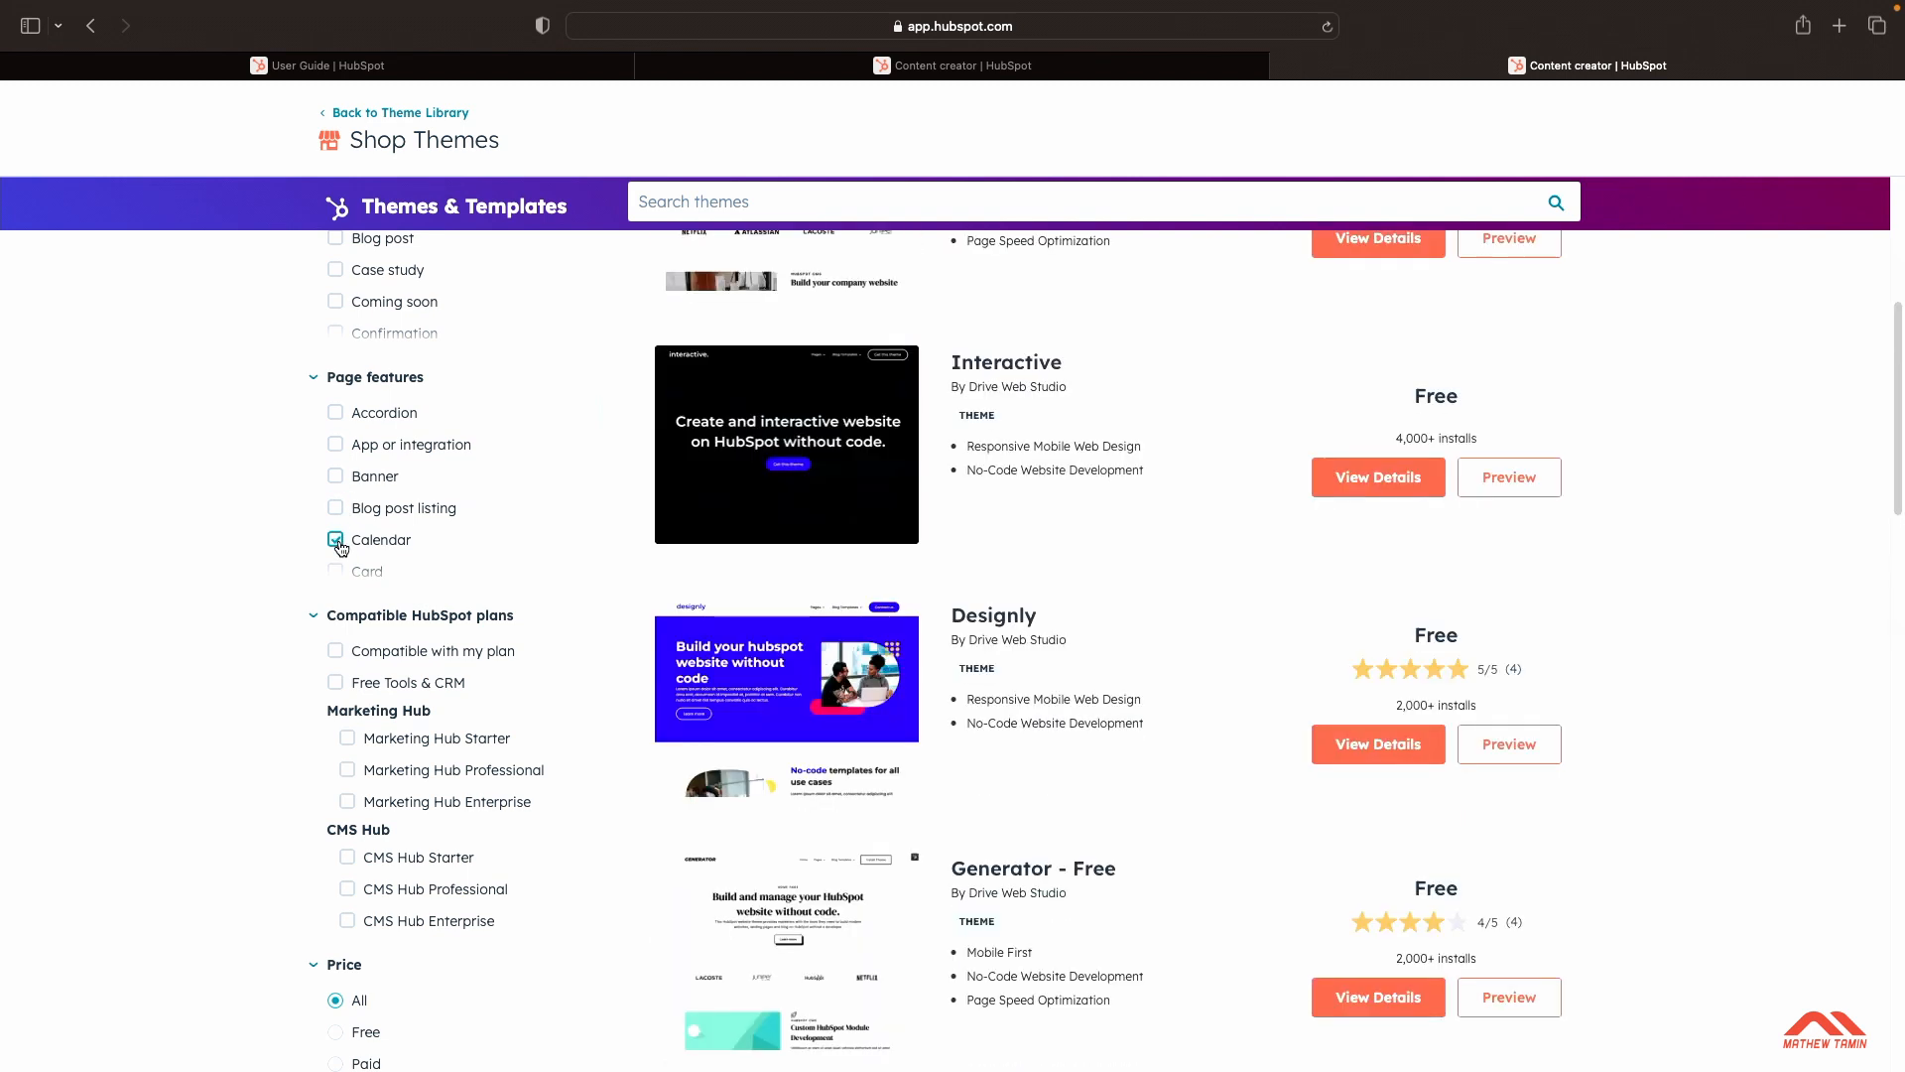
left_click(335, 541)
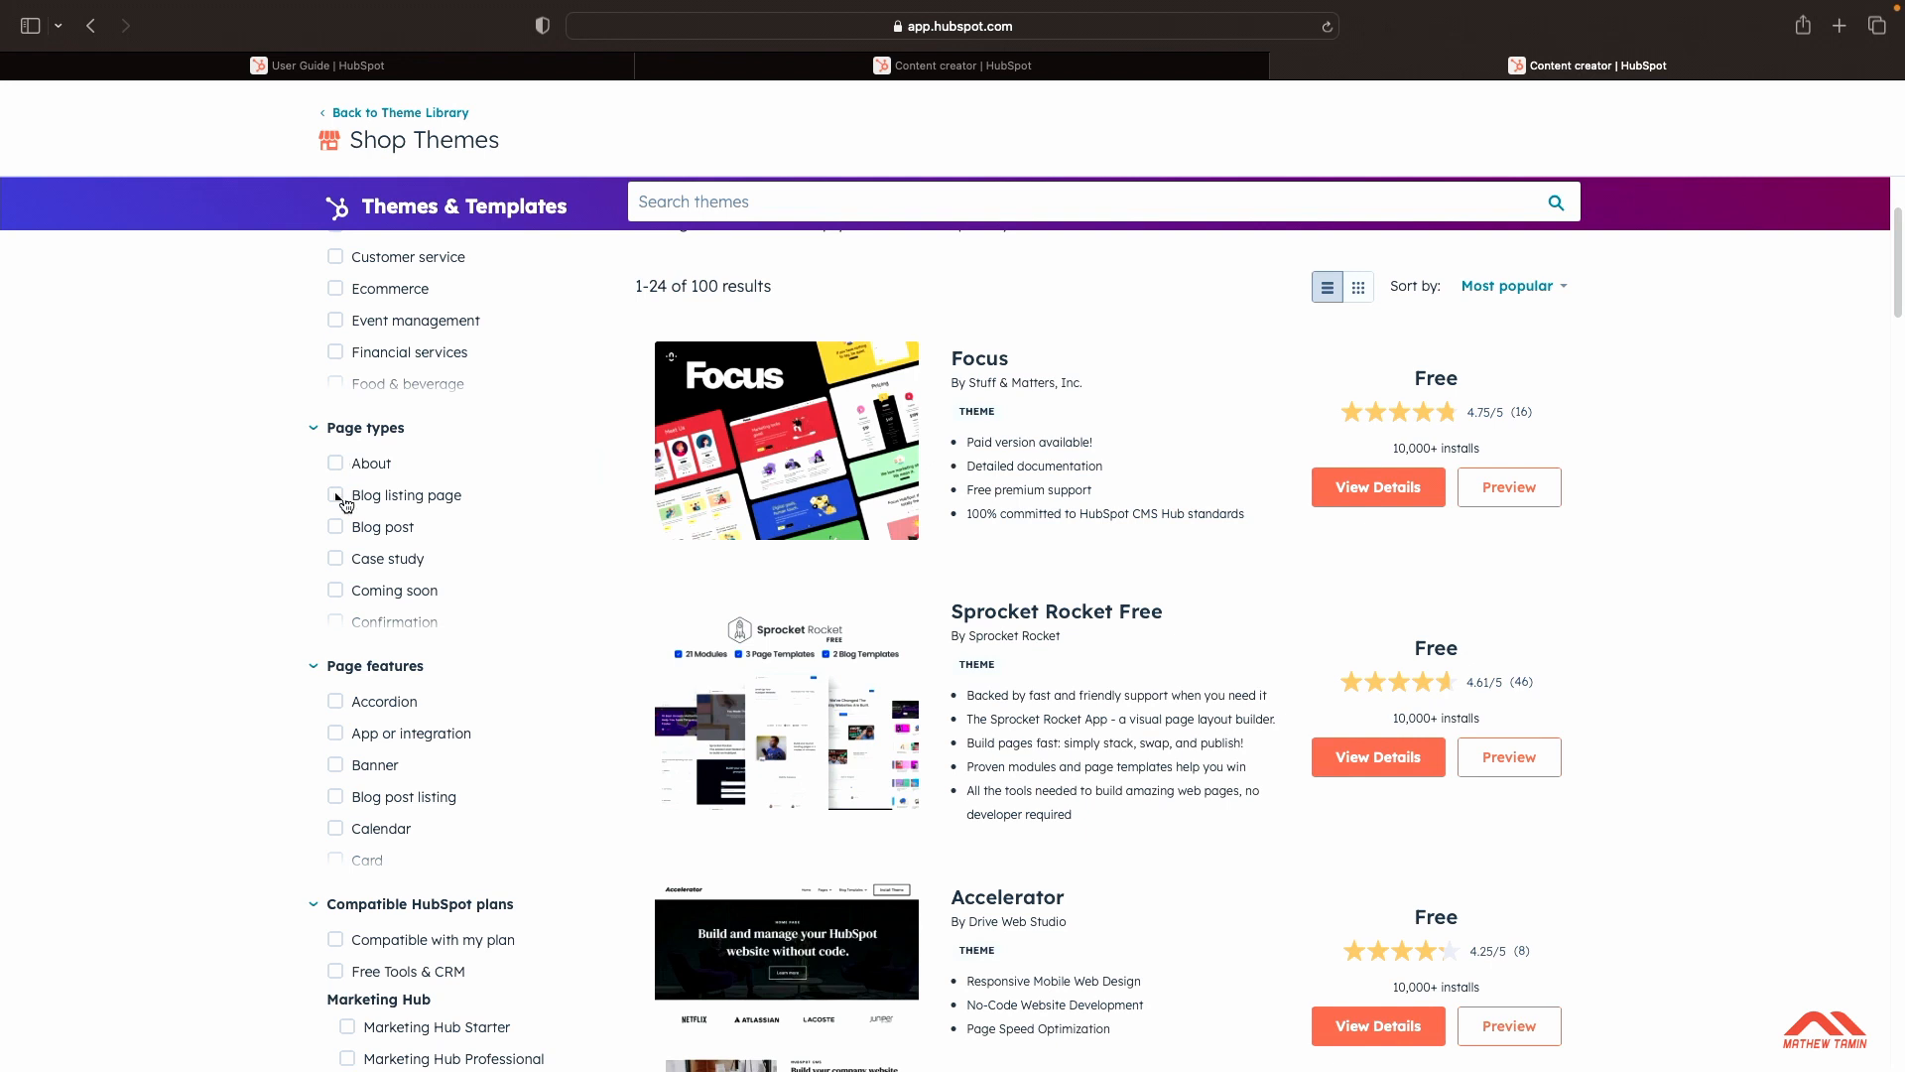
Step: Look through the available Page types filter options and return to the Focus theme in the results
scroll(382, 573, "down", 6)
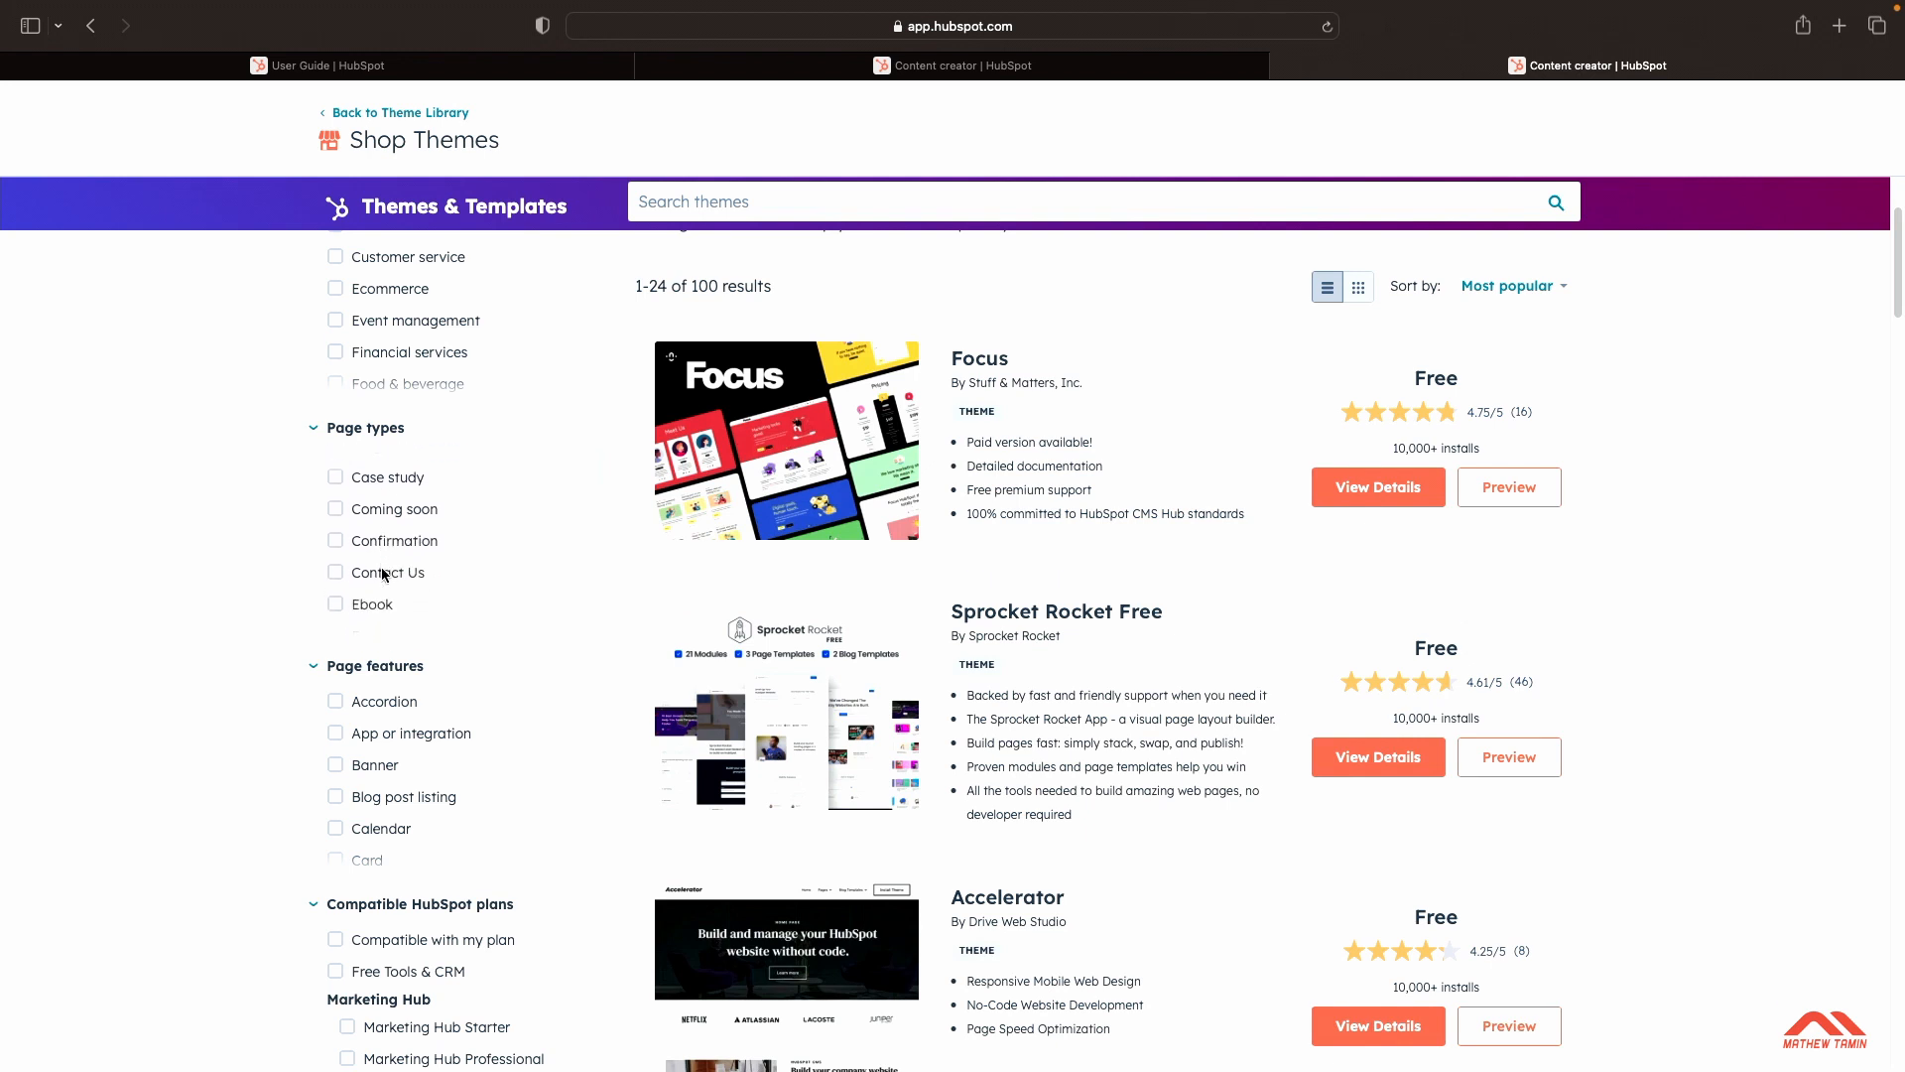
scroll(384, 575, "down", 5)
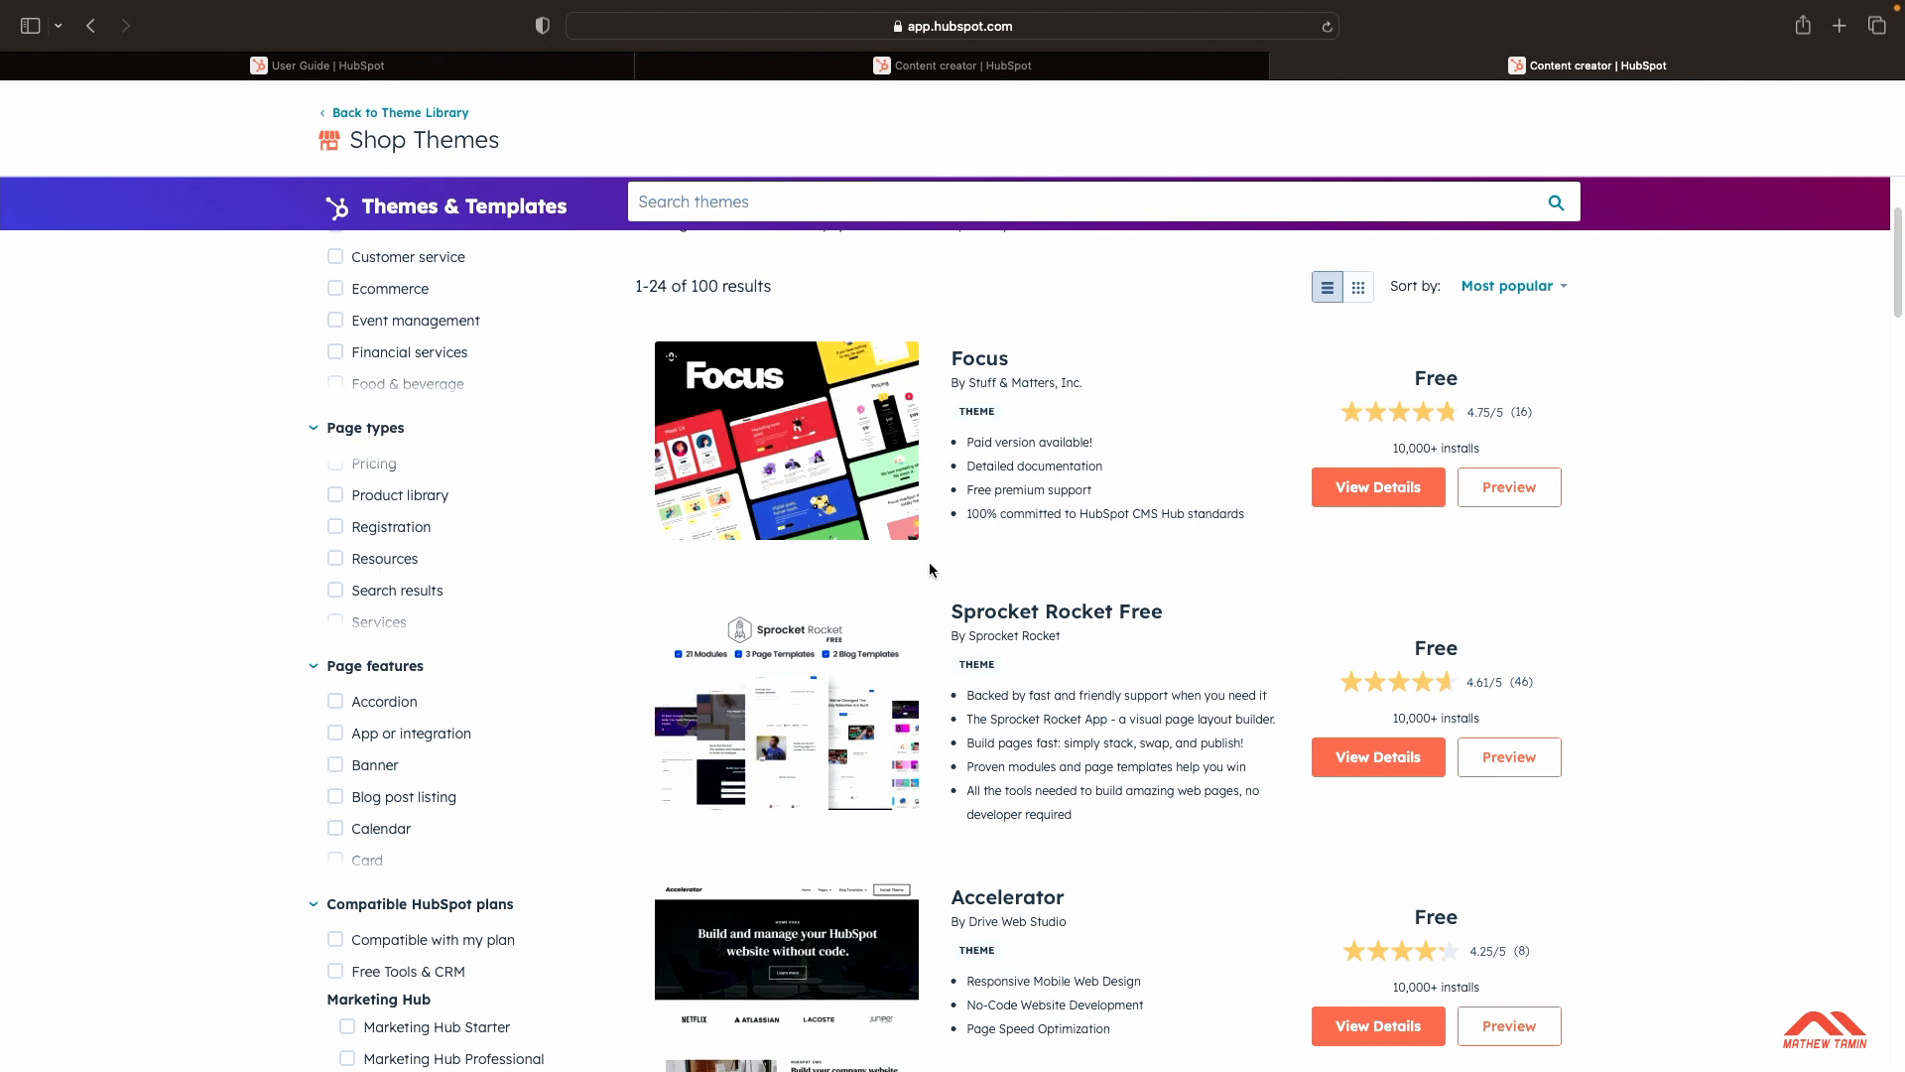
scroll(929, 568, "up", 3)
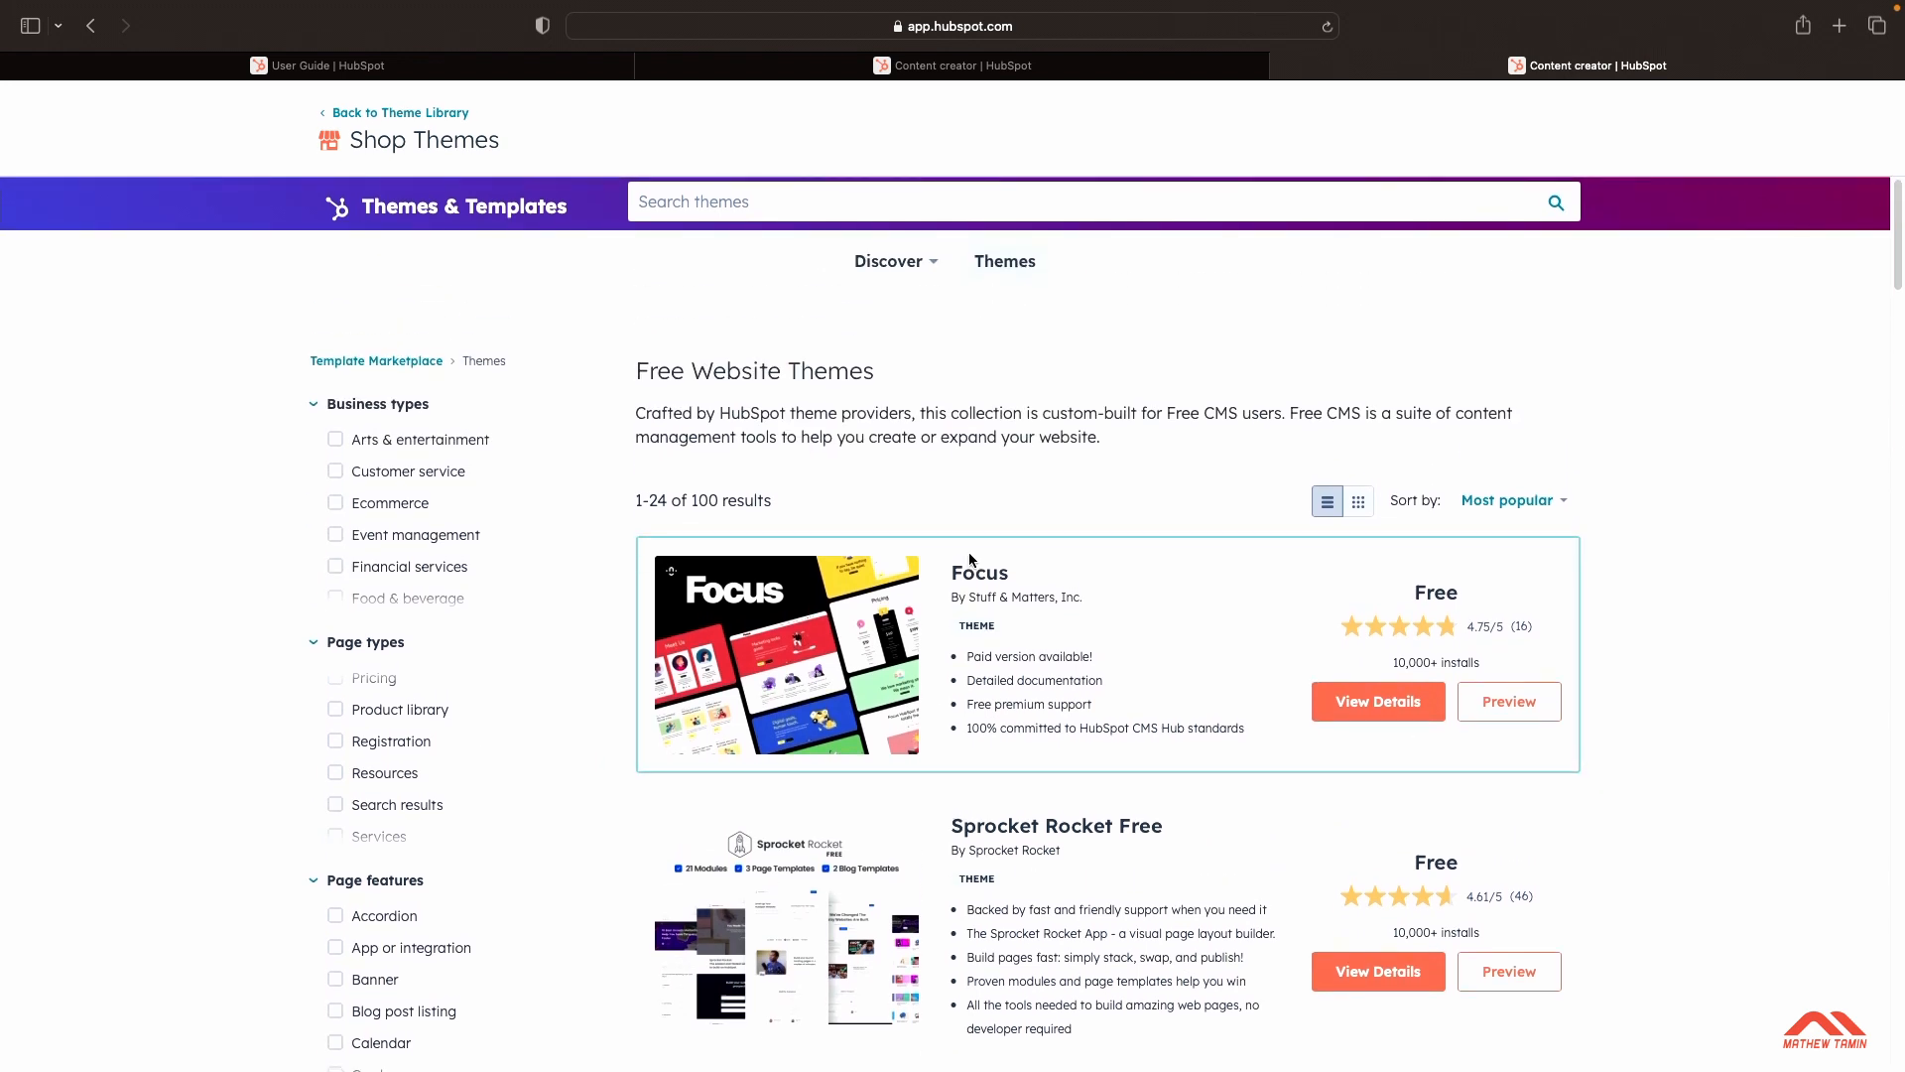
scroll(992, 595, "down", 3)
scroll(1040, 631, "up", 2)
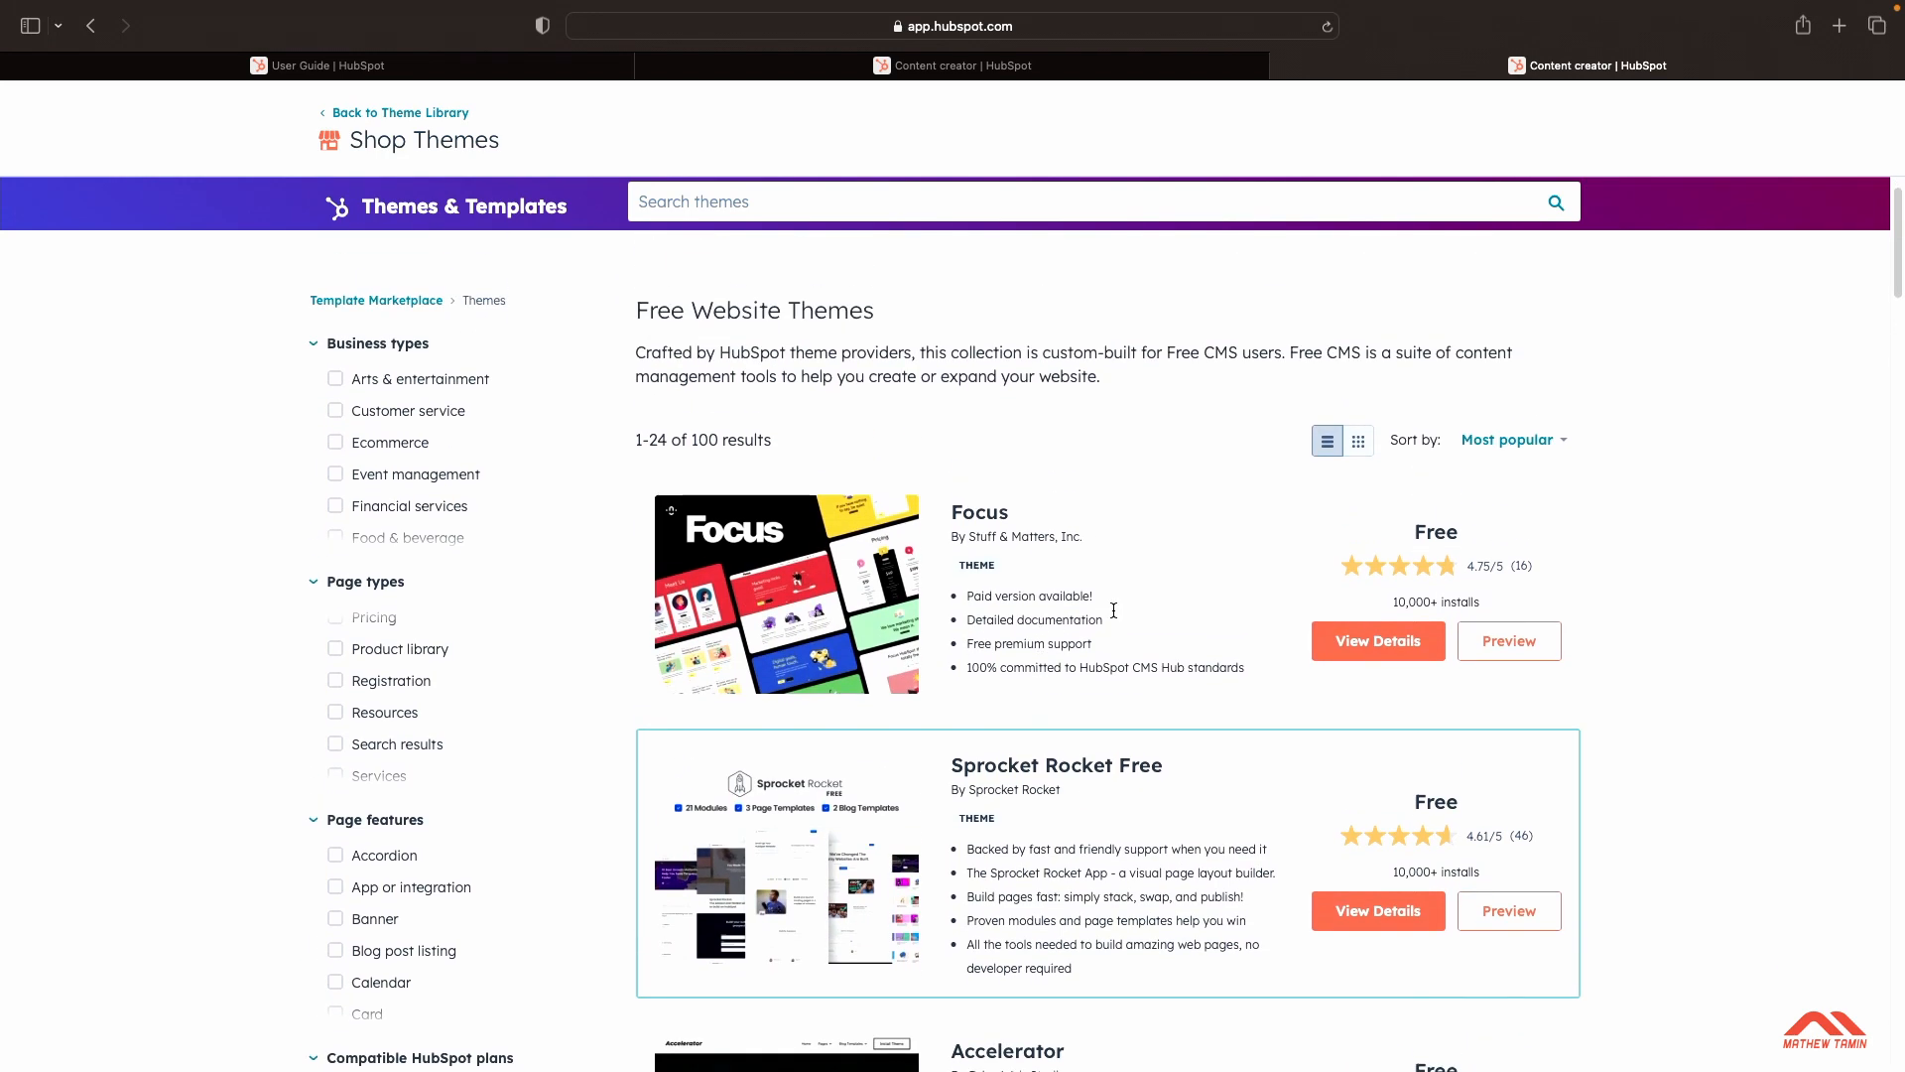
Step: Preview the Focus theme again and open its Free vs. Plus Comparison page
left_click(1498, 655)
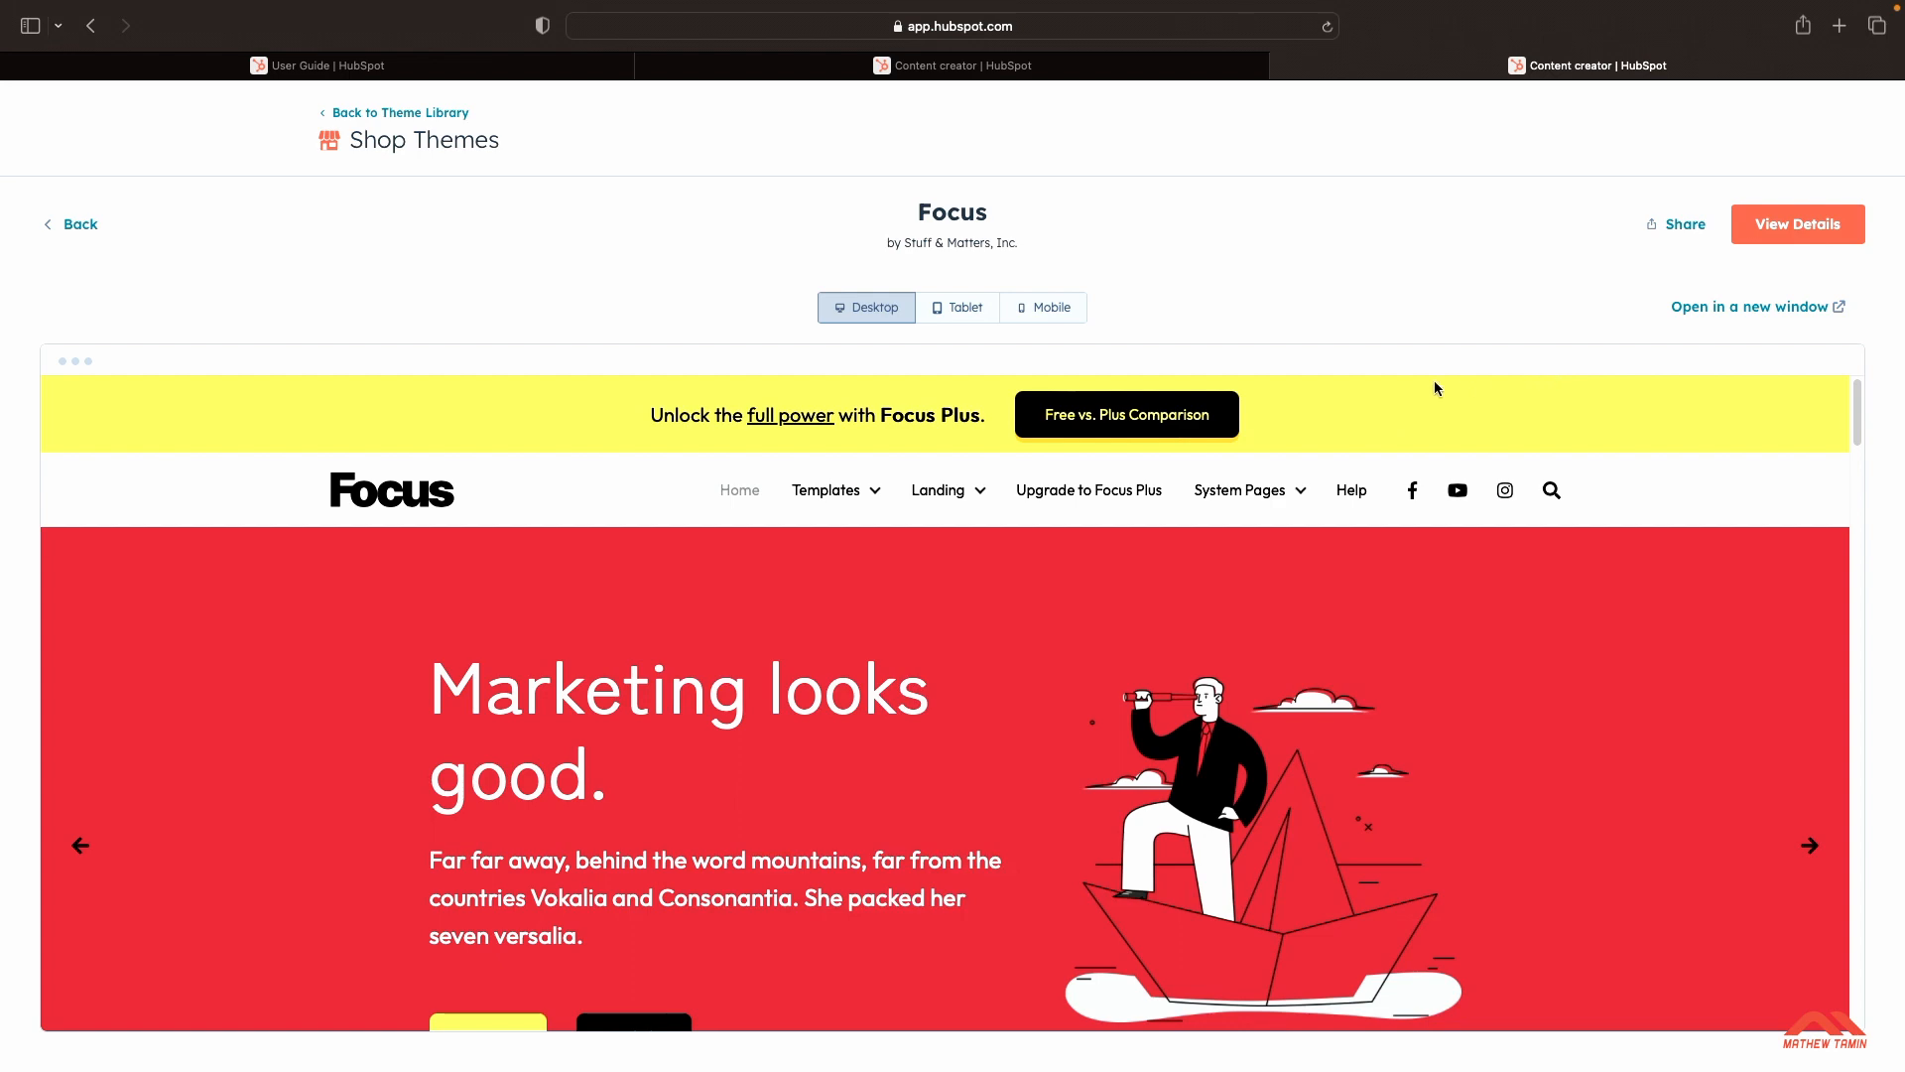
left_click(1138, 420)
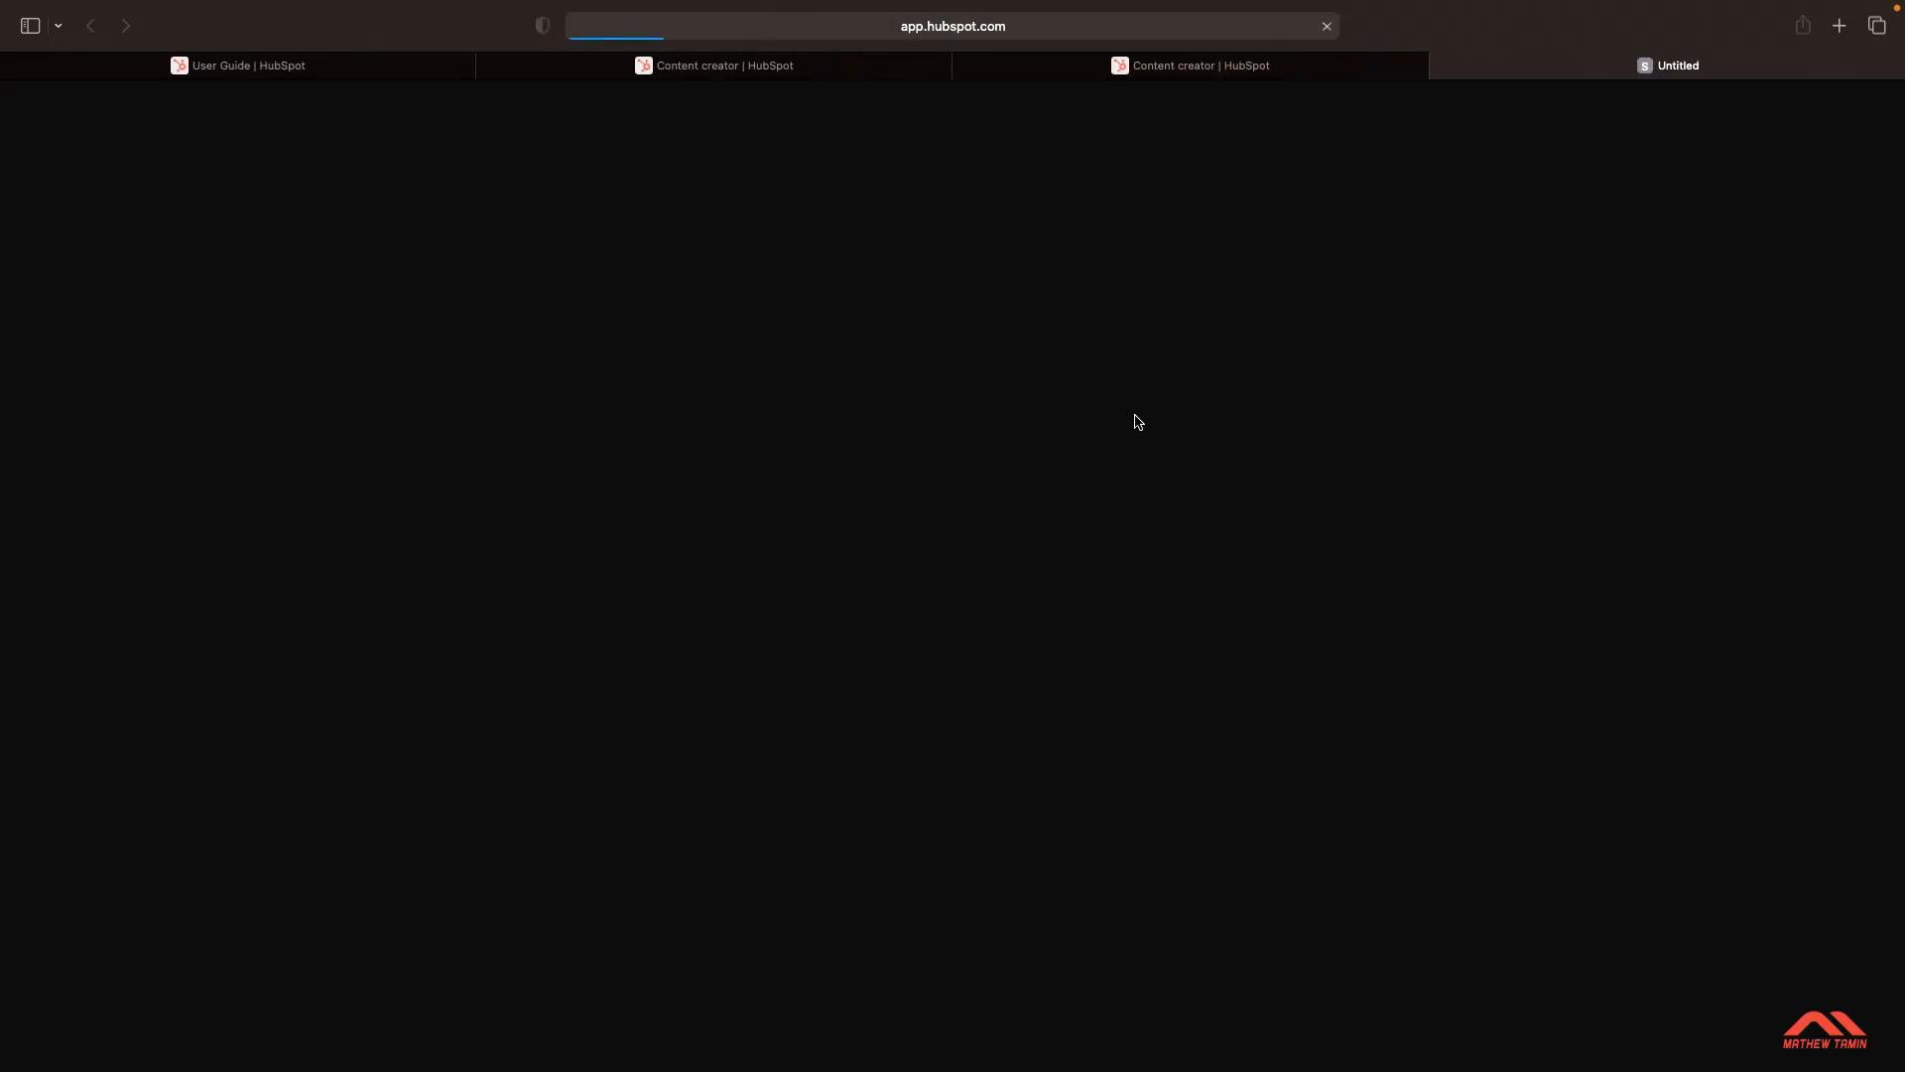
left_click(1218, 71)
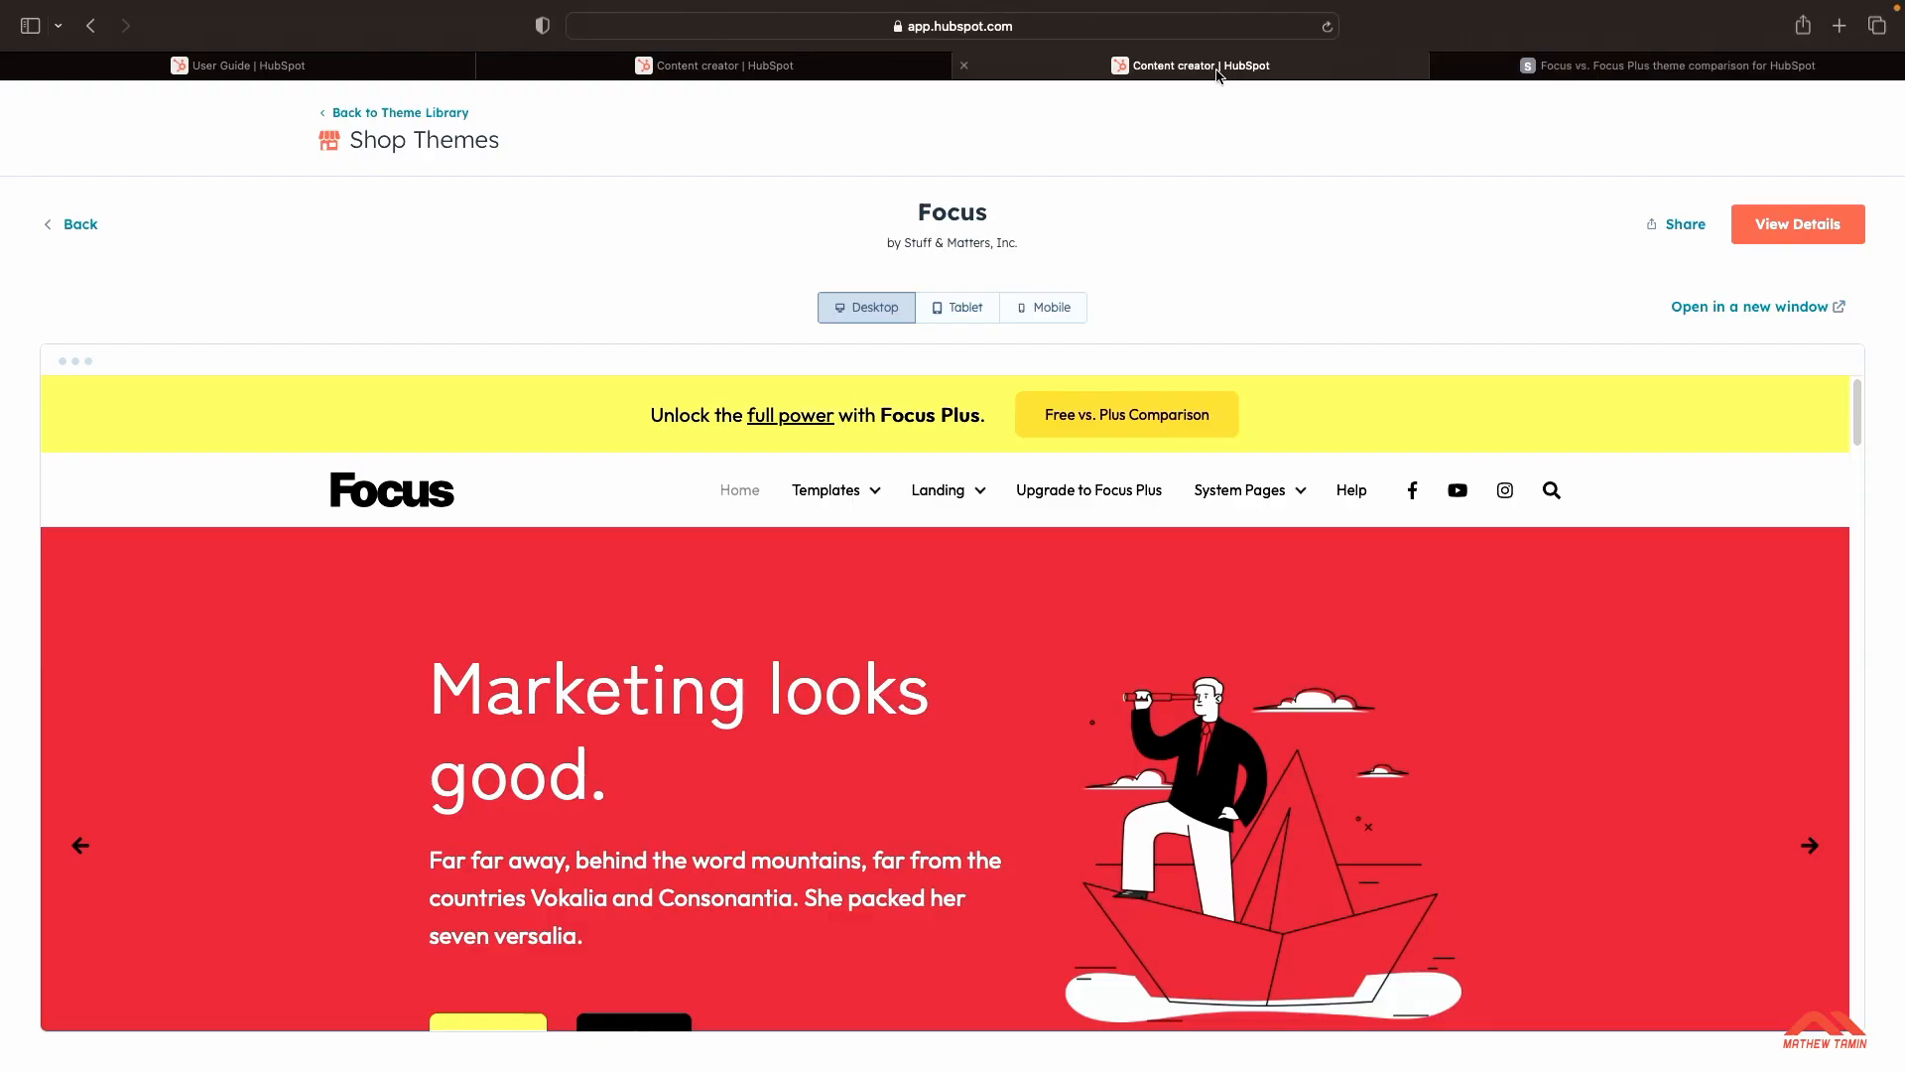
left_click(1503, 74)
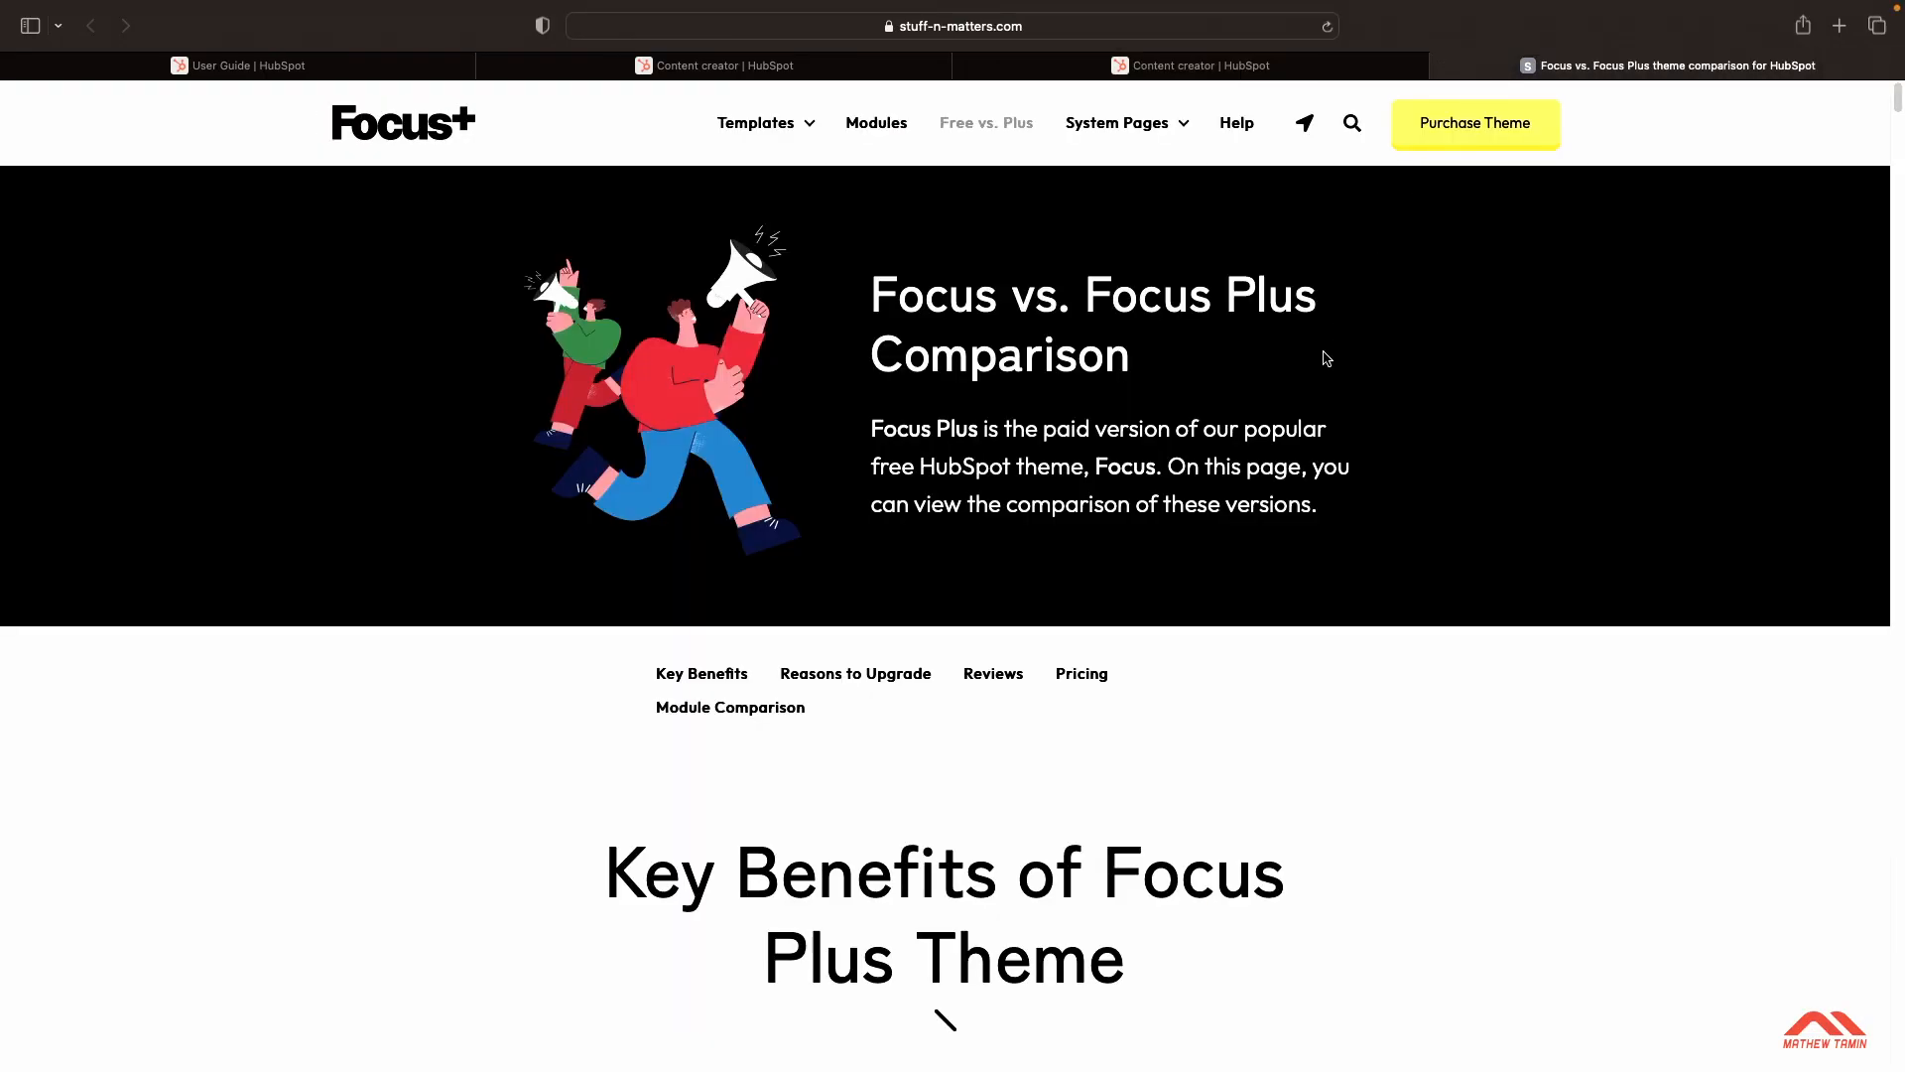
Step: Read the Key Benefits of Focus Plus Theme section on the comparison page, from module styling to support and future developments
scroll(1326, 358, "down", 10)
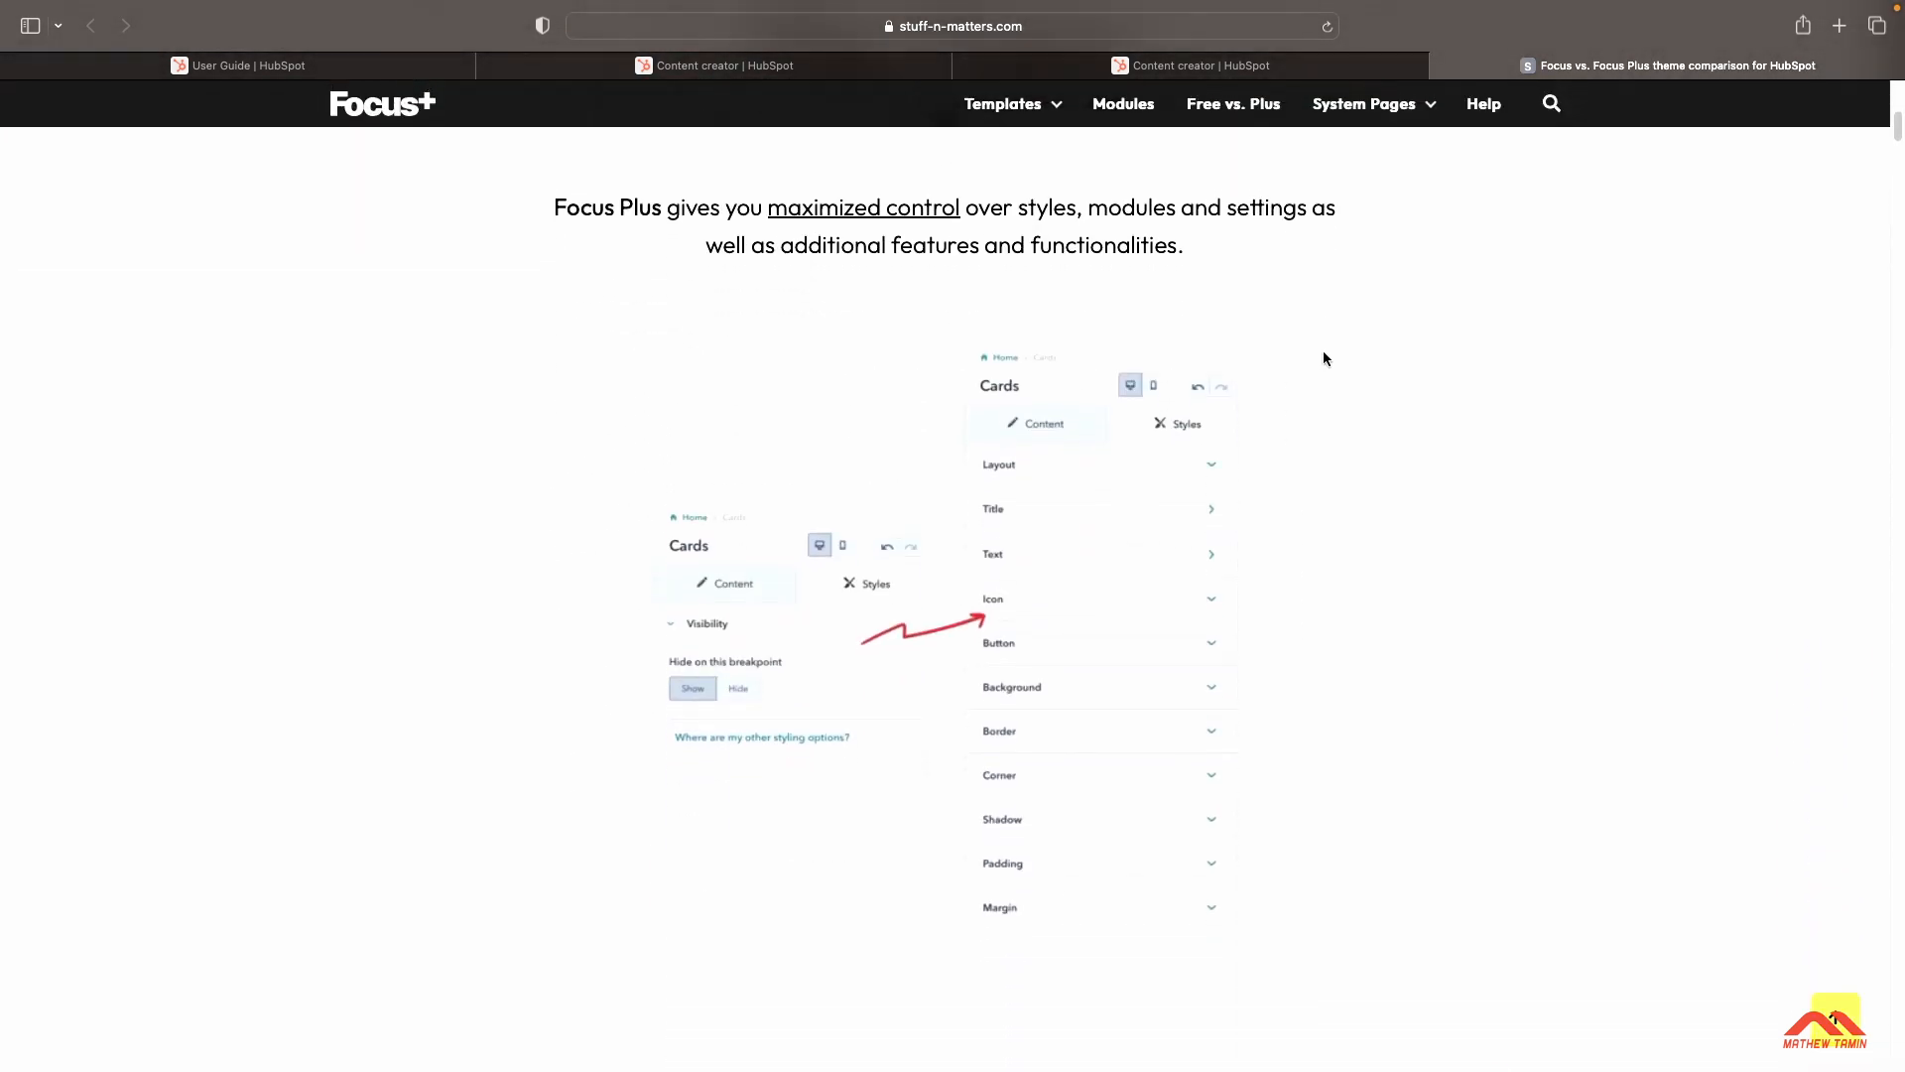
scroll(1326, 358, "down", 4)
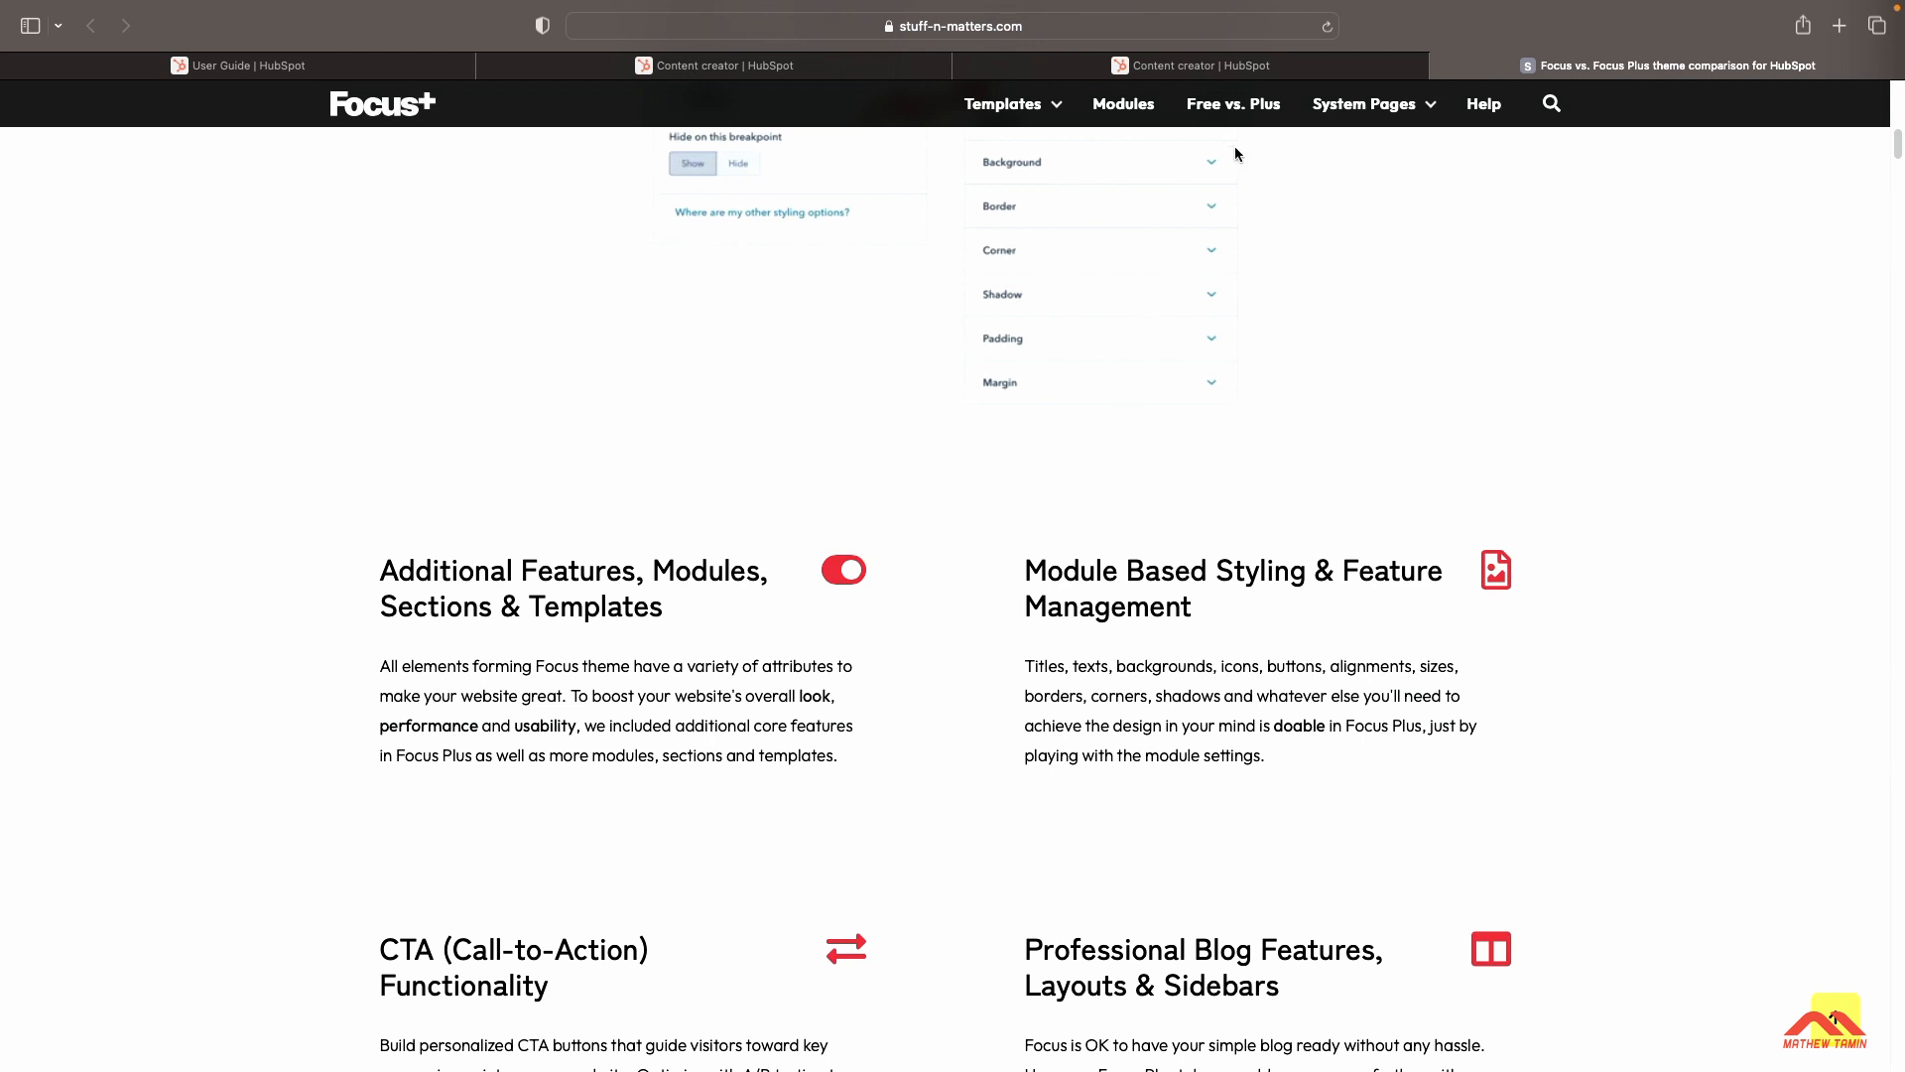
scroll(1233, 608, "down", 1)
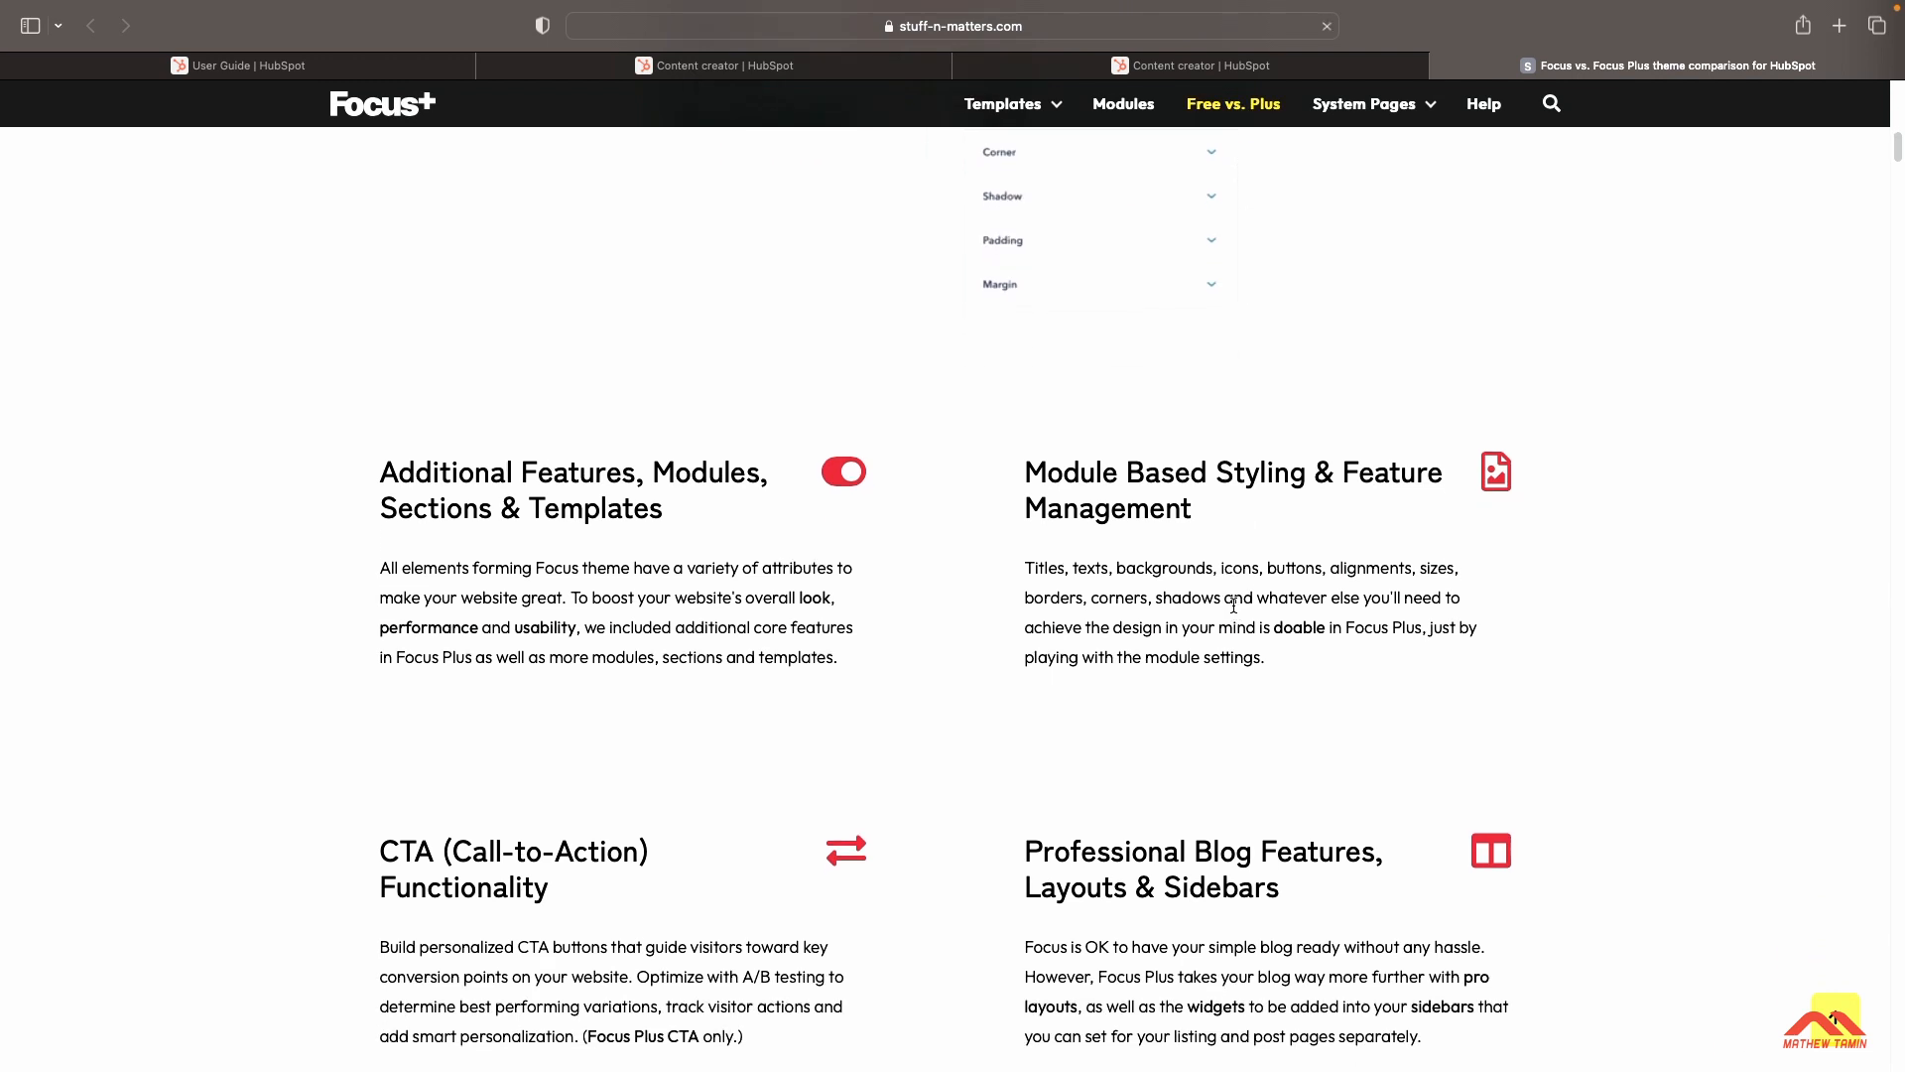
scroll(1234, 605, "down", 2)
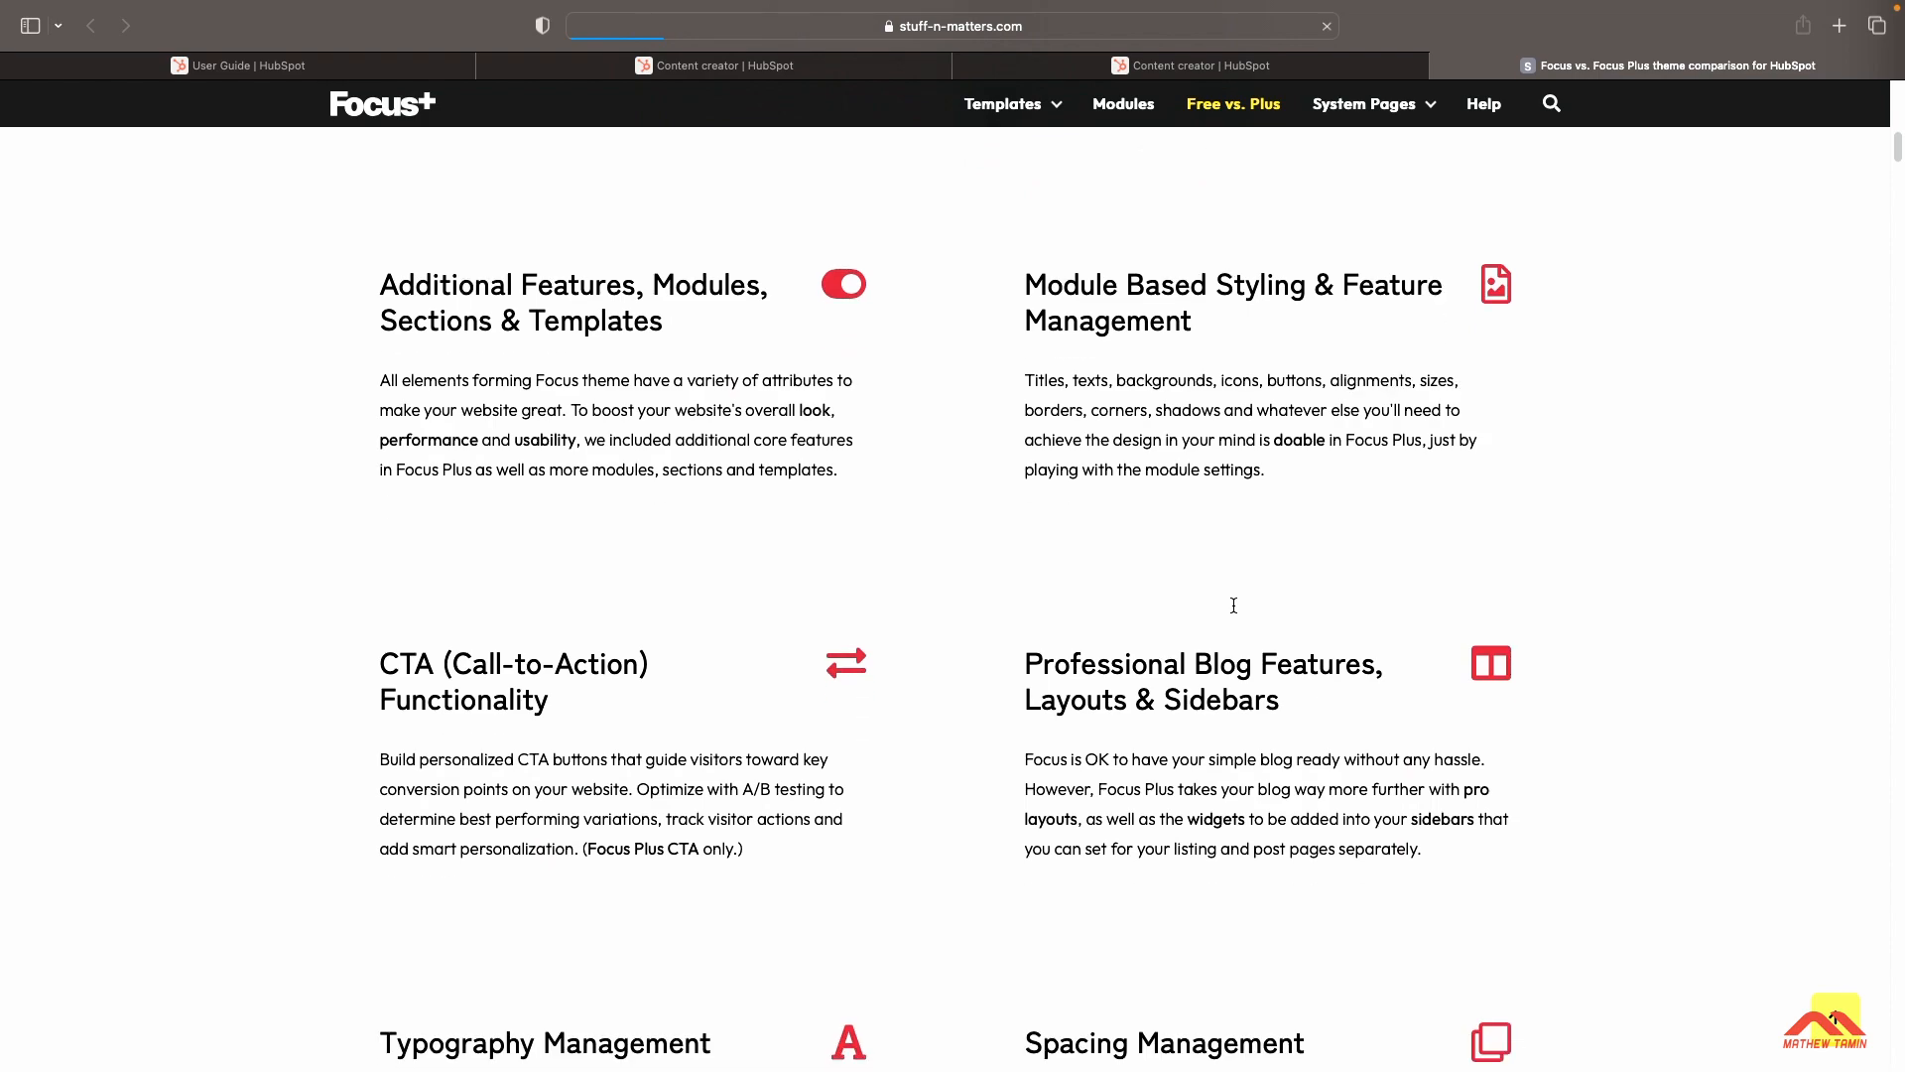
scroll(1233, 605, "down", 12)
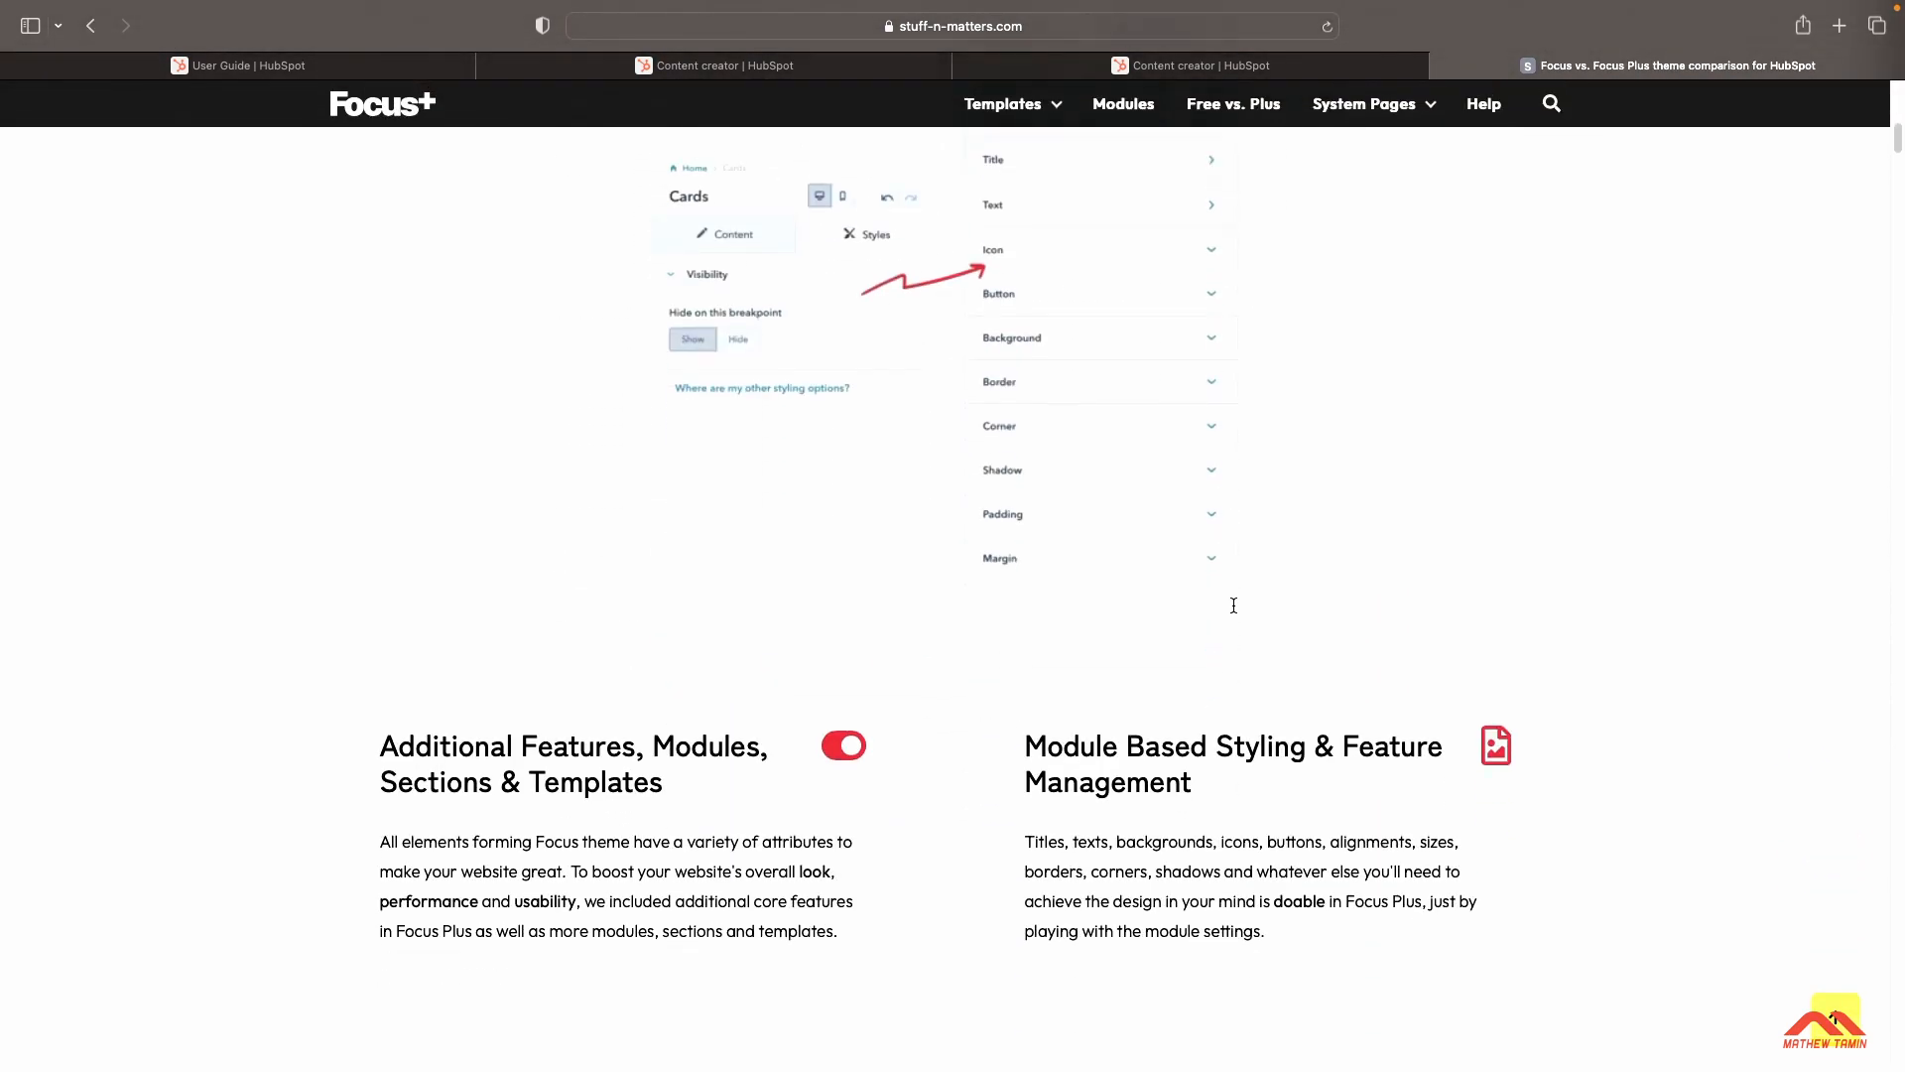
scroll(1233, 605, "down", 15)
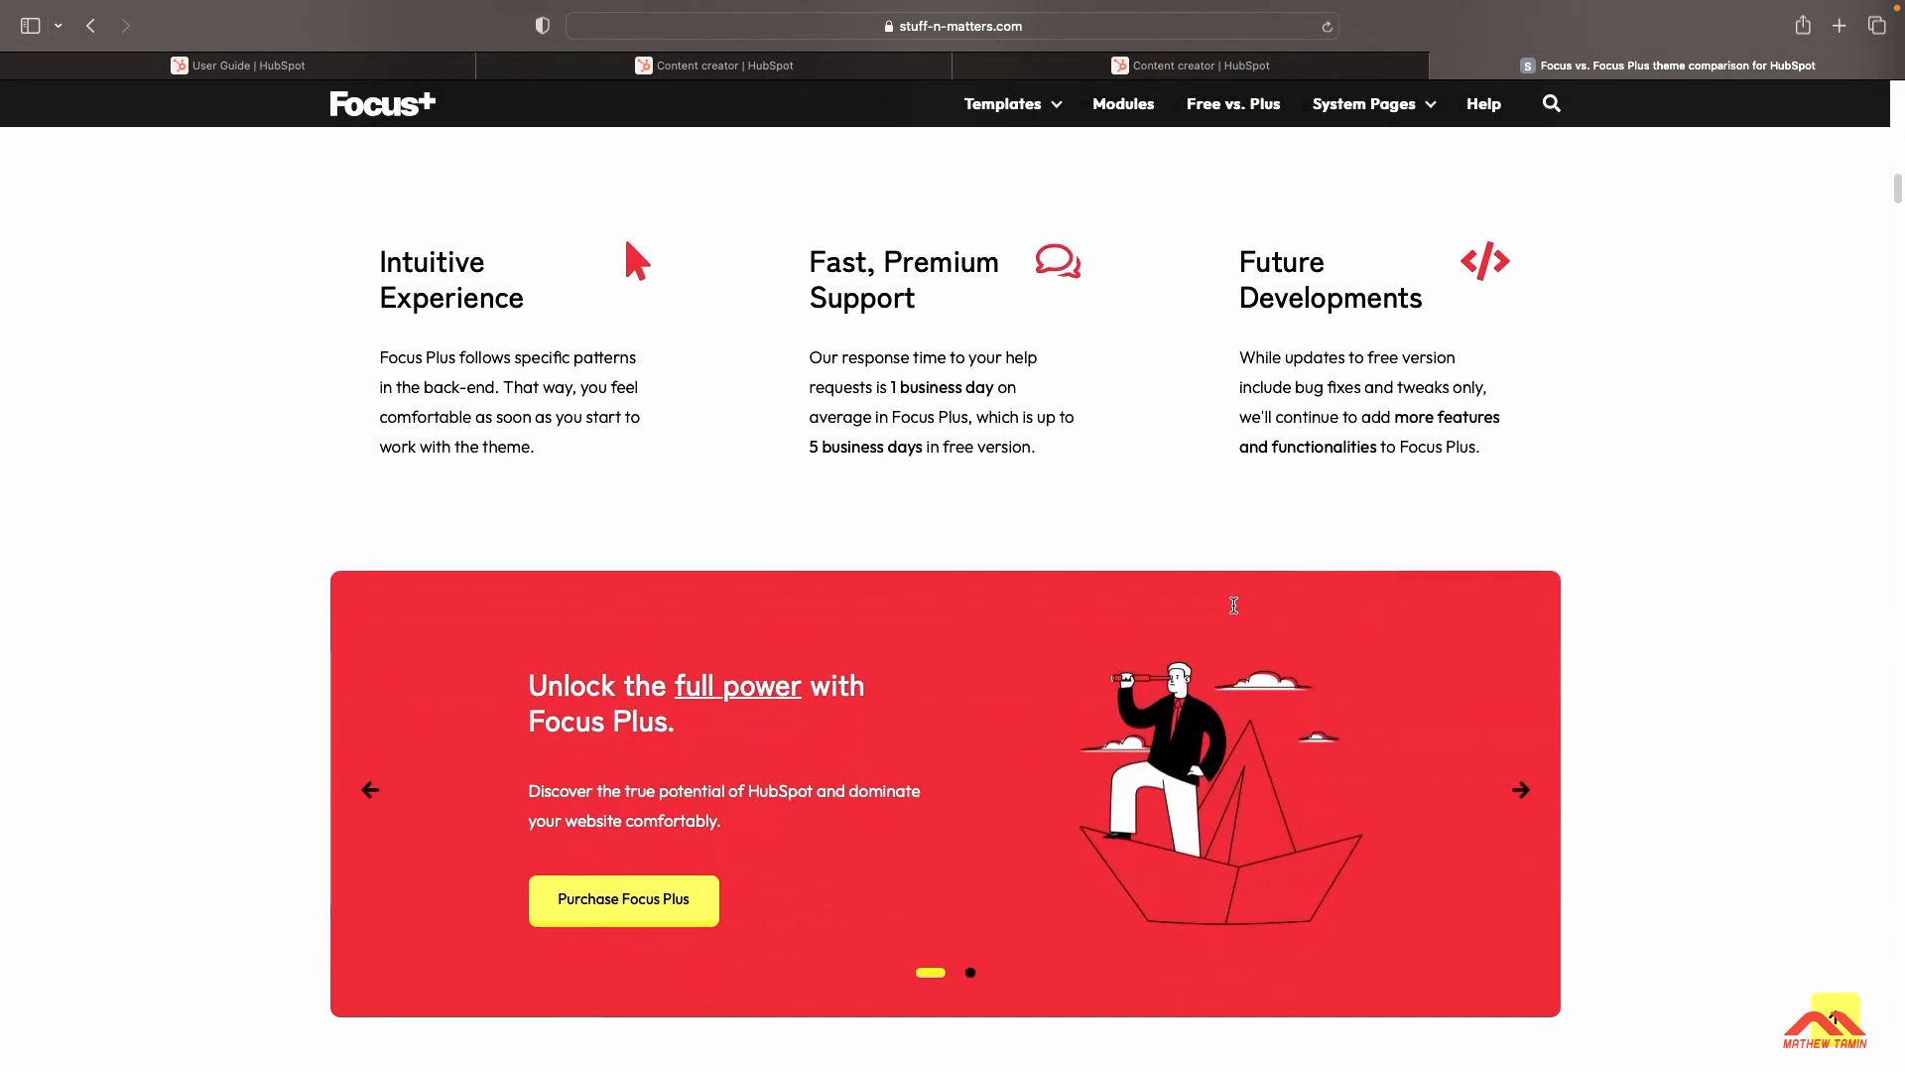
Step: Read the More Reasons to Upgrade section on the Focus vs. Focus Plus comparison page
scroll(1234, 606, "down", 10)
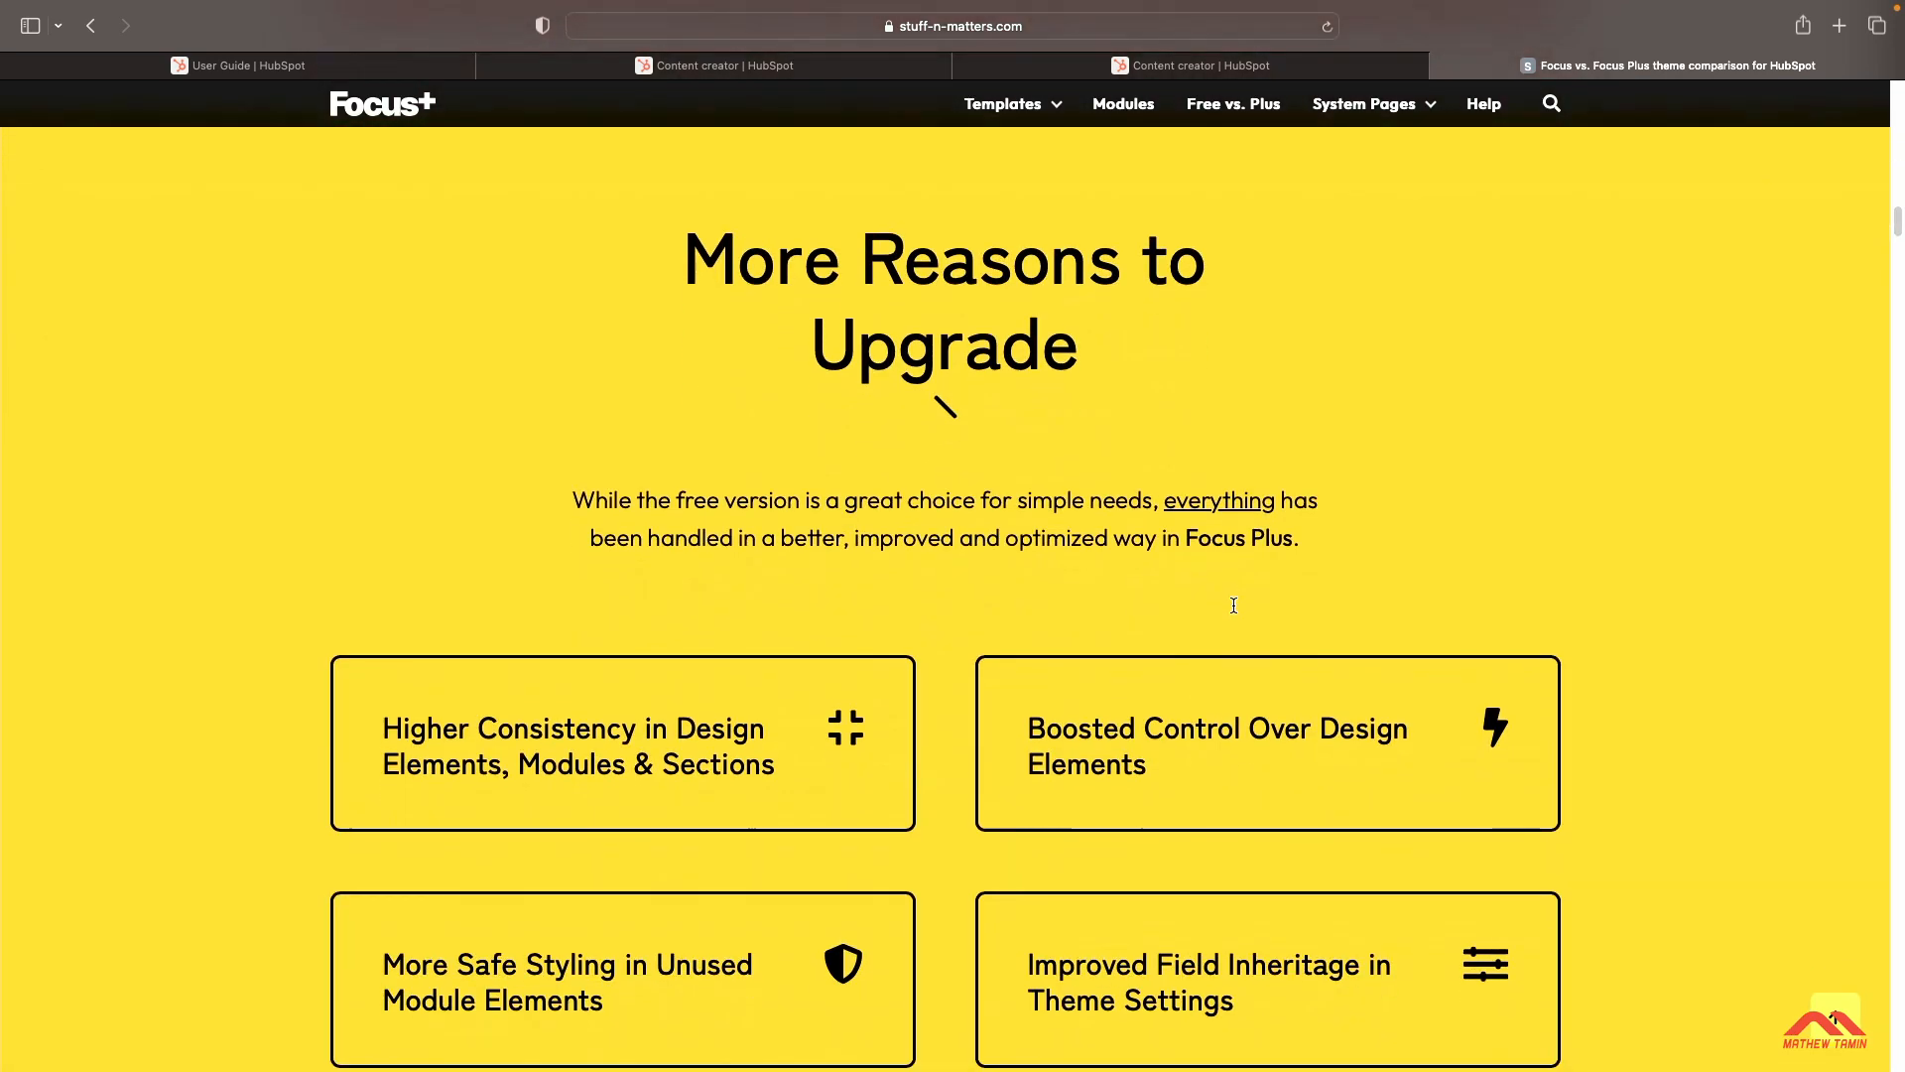
scroll(1234, 605, "down", 1)
scroll(1234, 605, "down", 7)
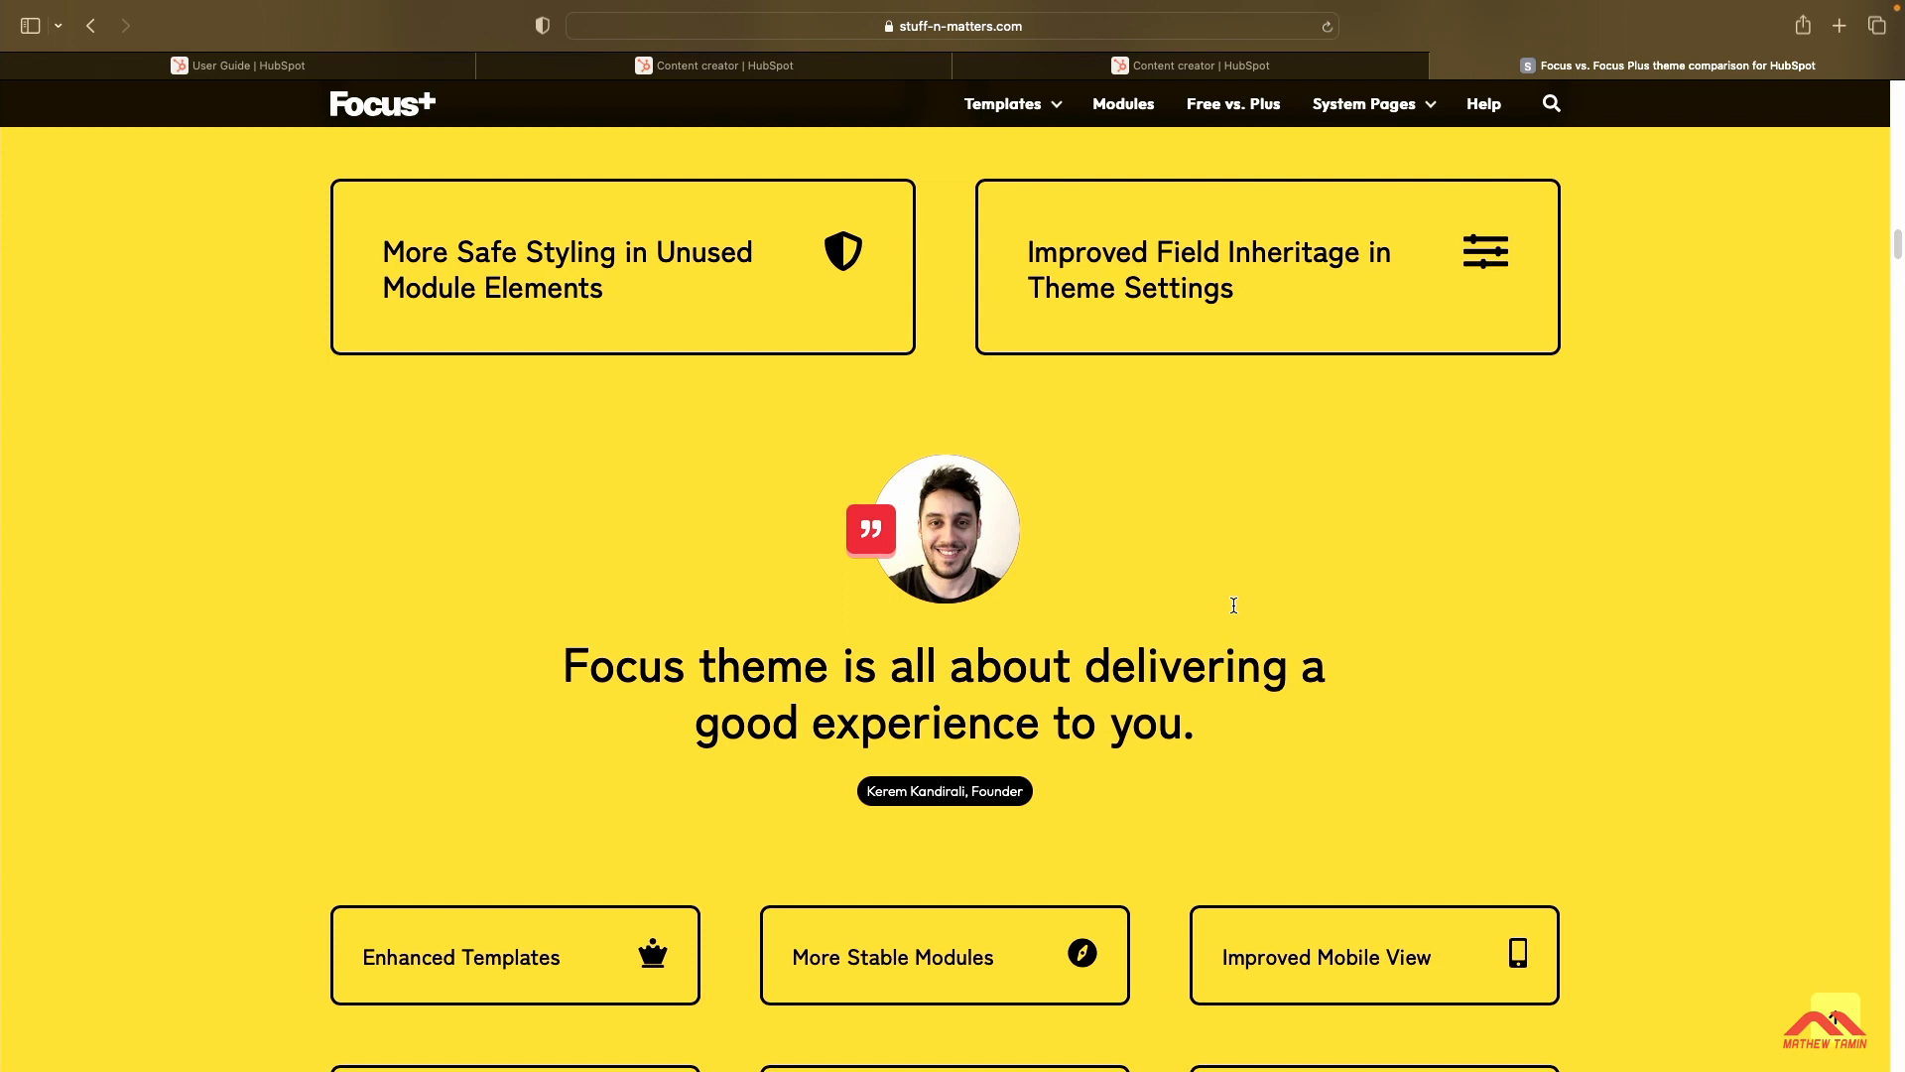
scroll(1233, 605, "down", 2)
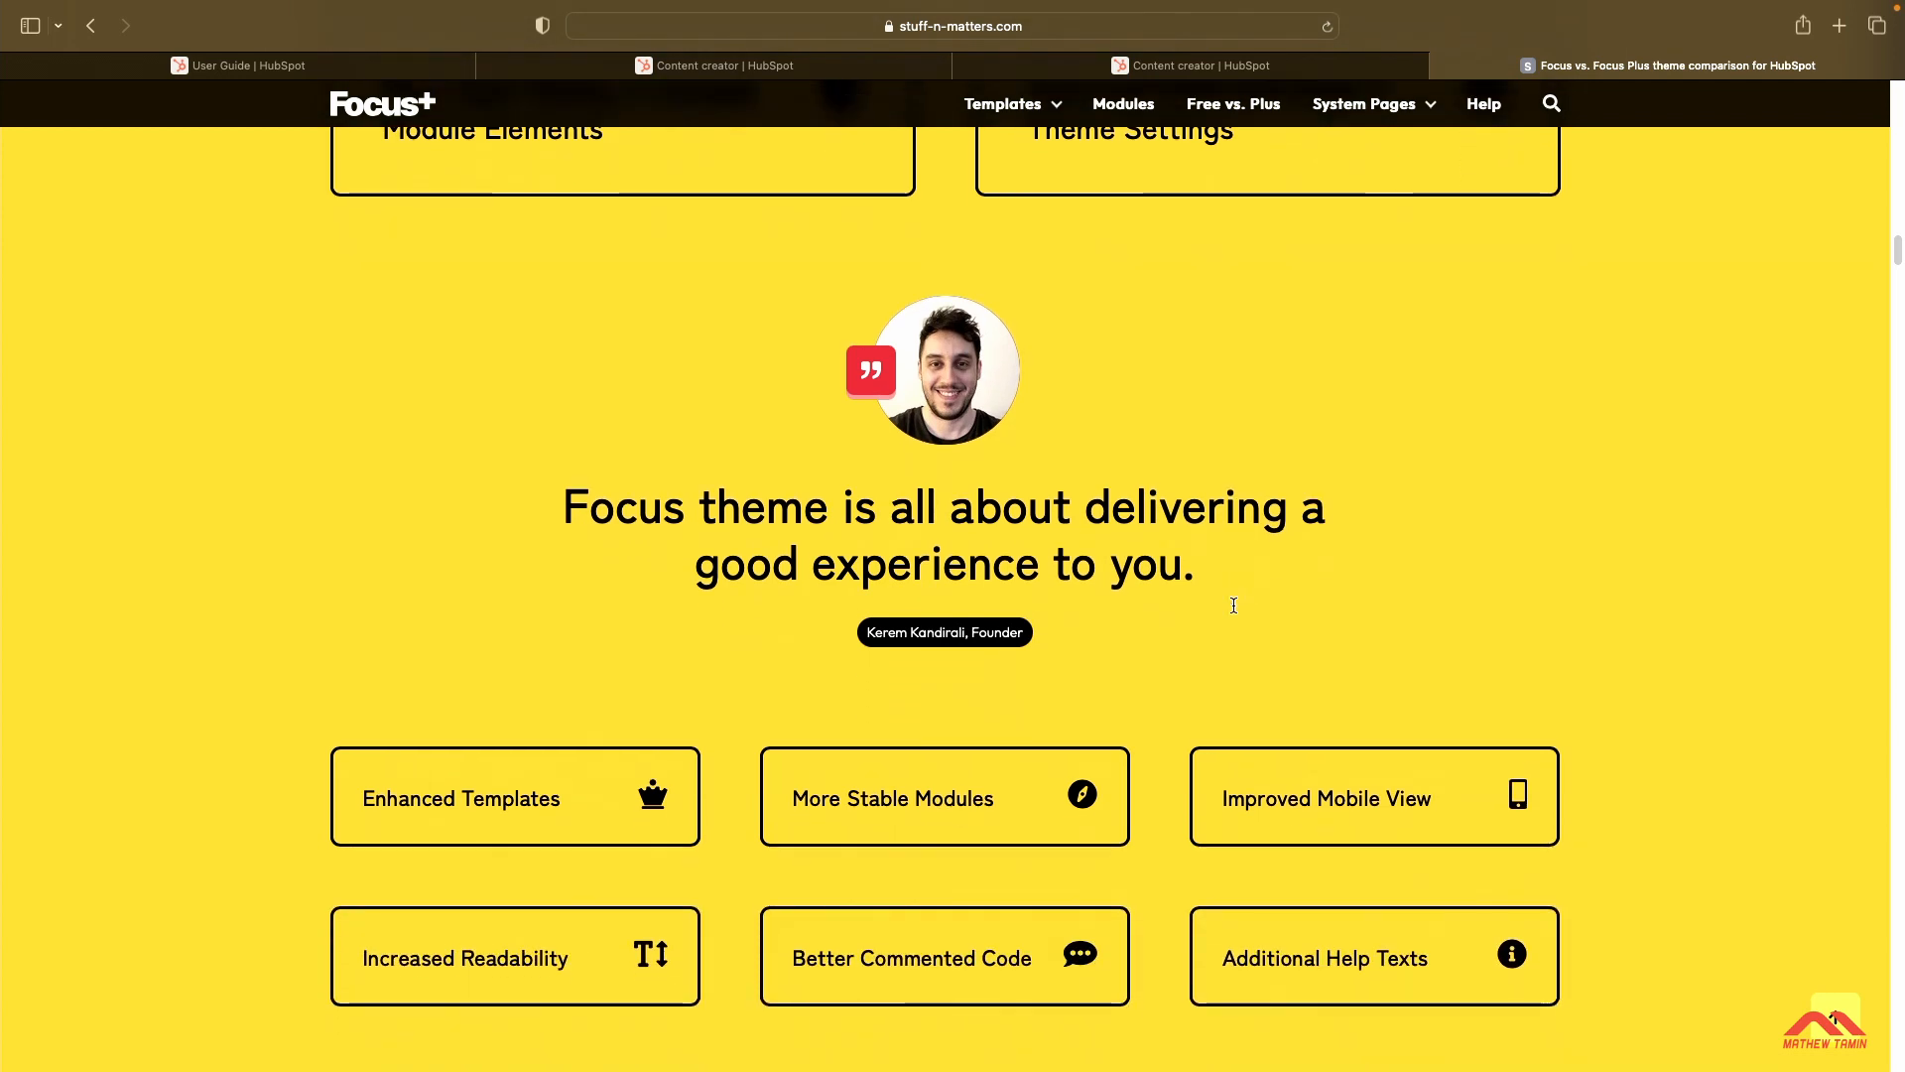
scroll(1172, 725, "down", 3)
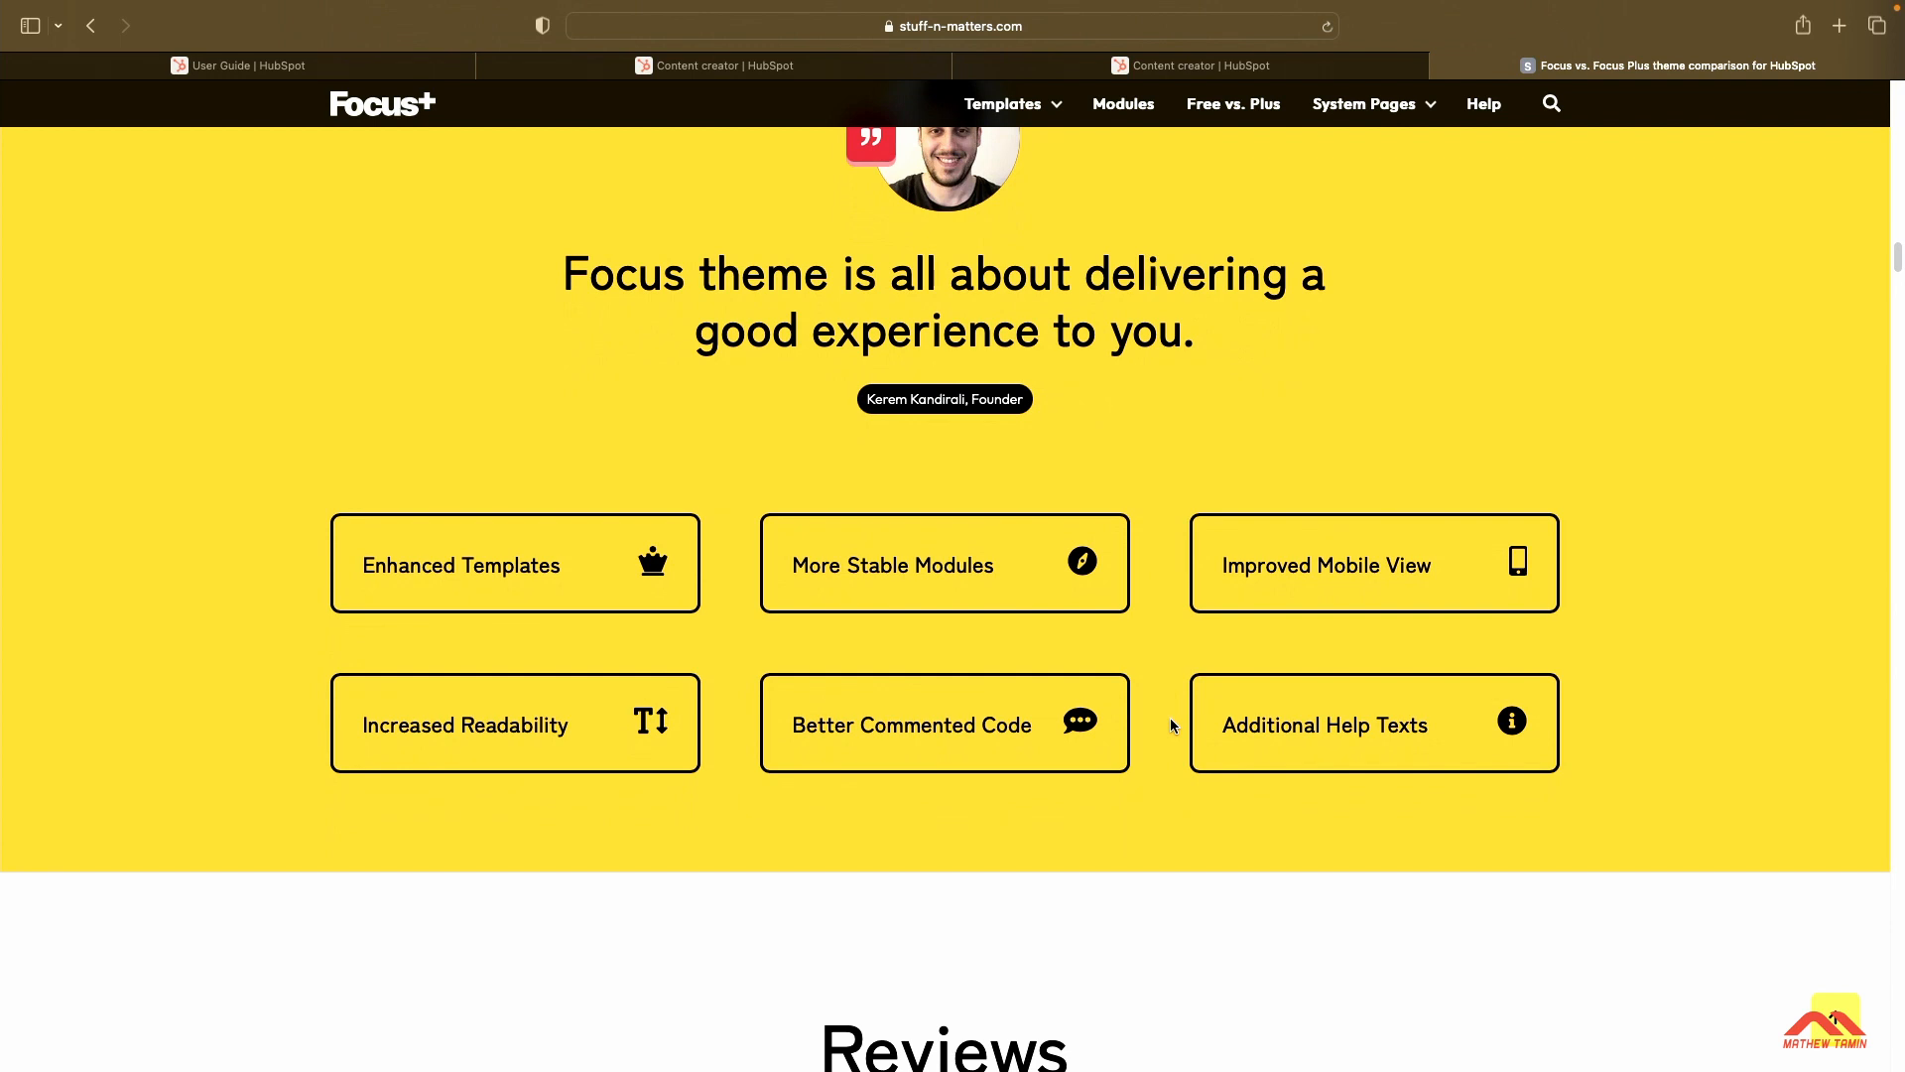
Step: Read the Reviews and Pricing sections of the comparison page, down to the Module by Module Comparison heading
scroll(1171, 726, "down", 10)
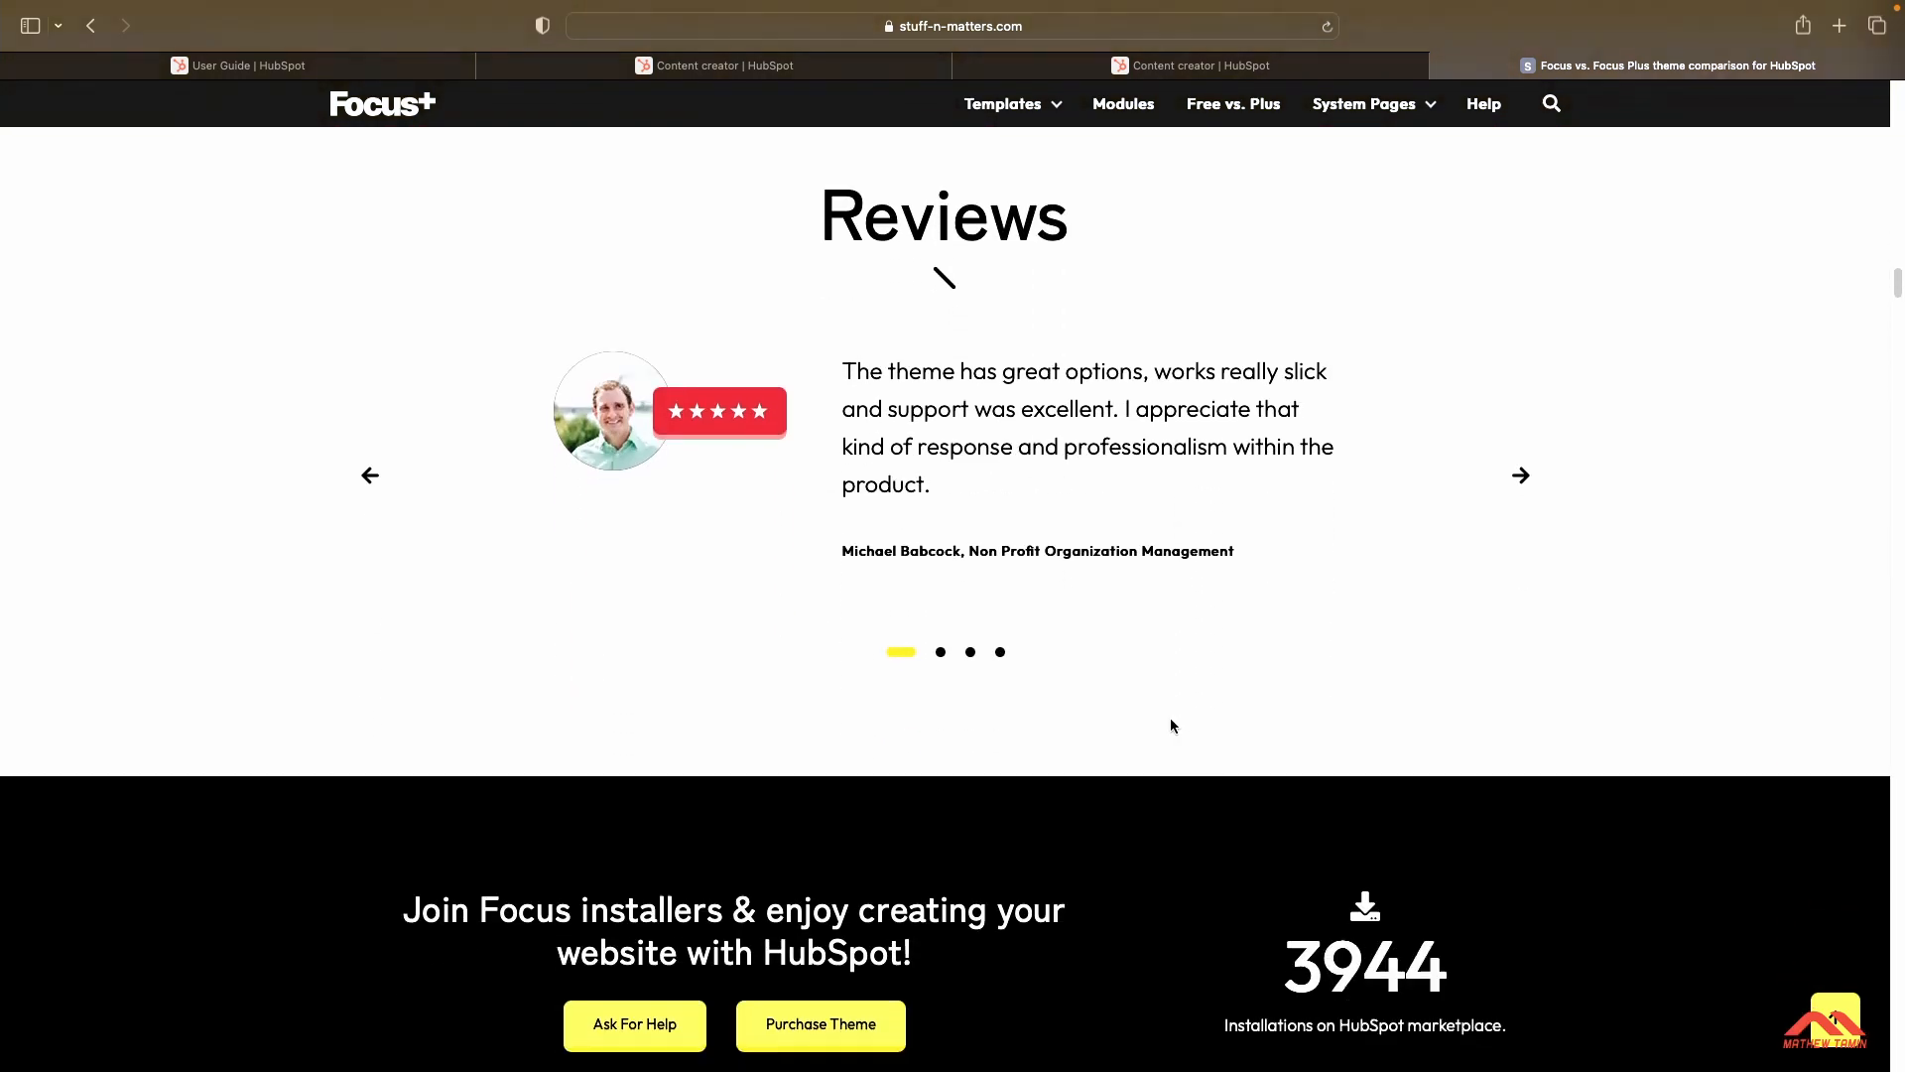
scroll(1171, 725, "down", 7)
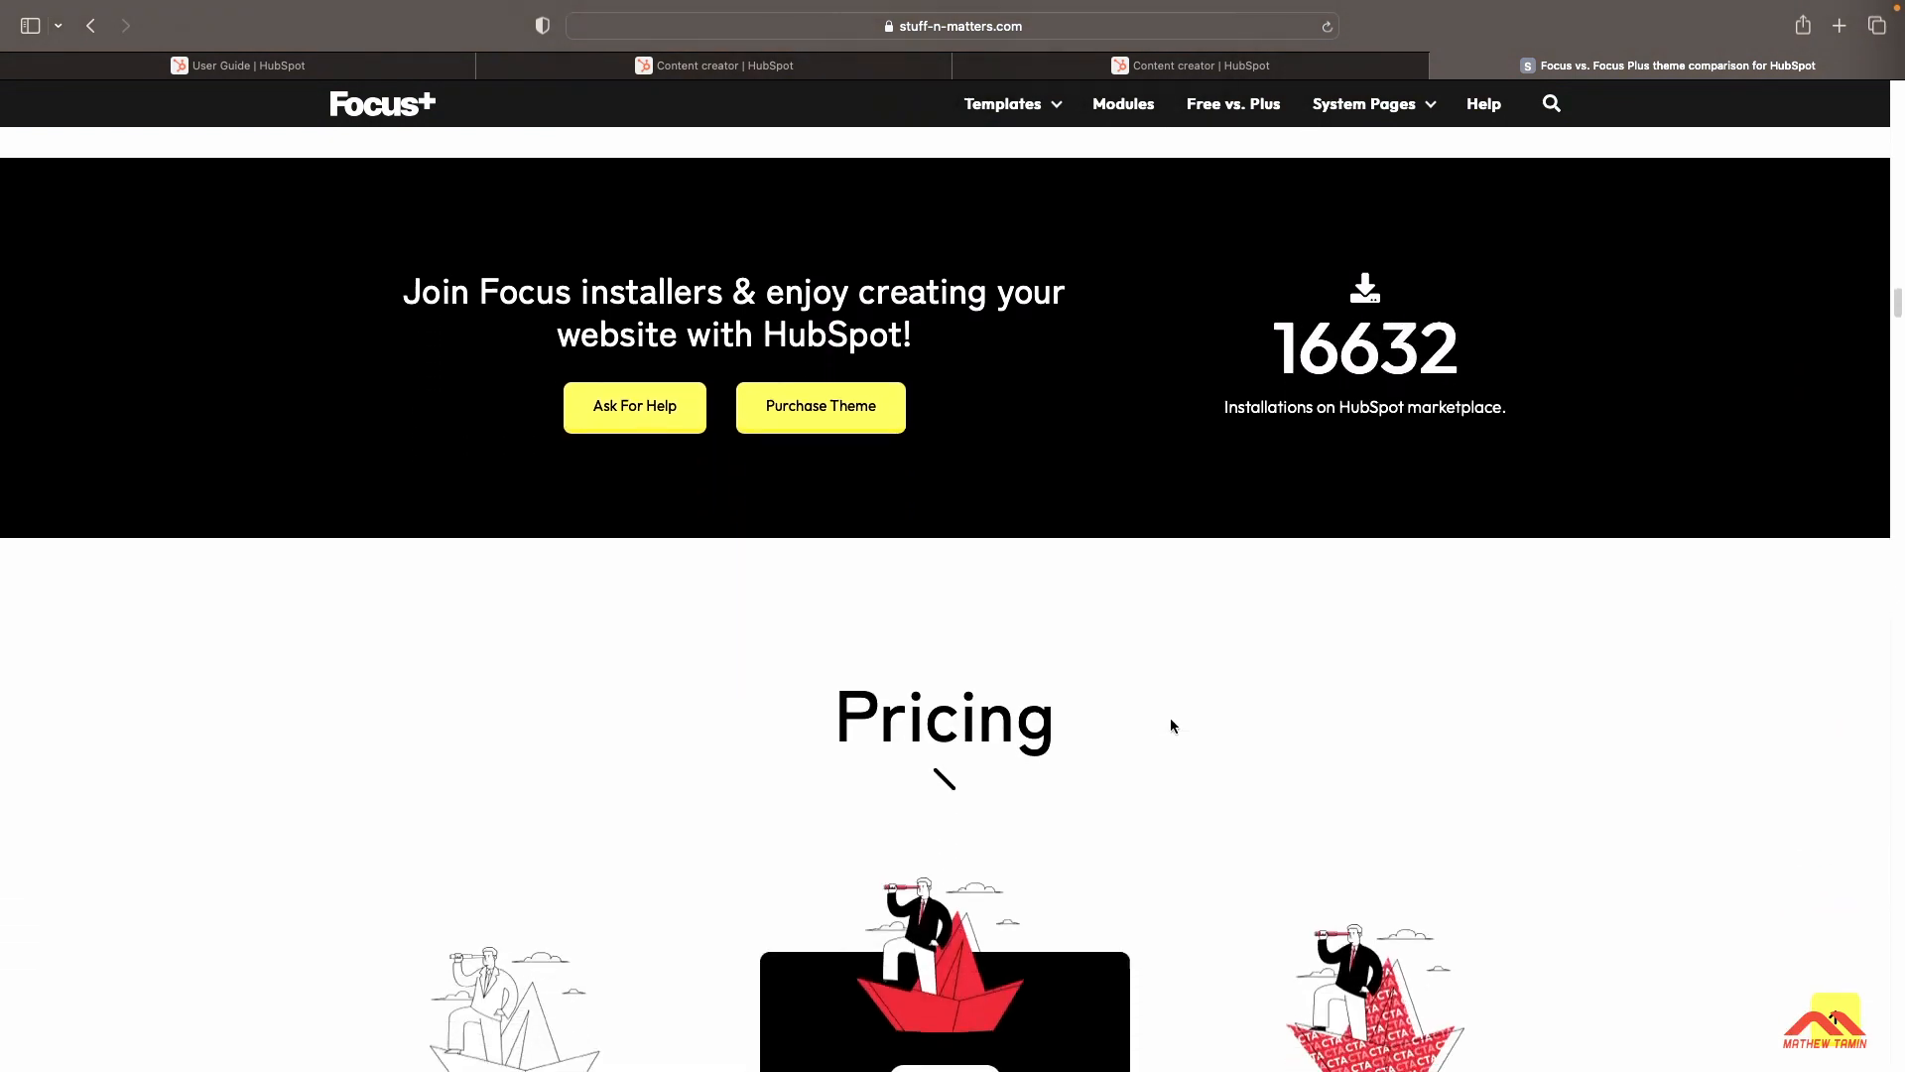
scroll(1171, 725, "down", 5)
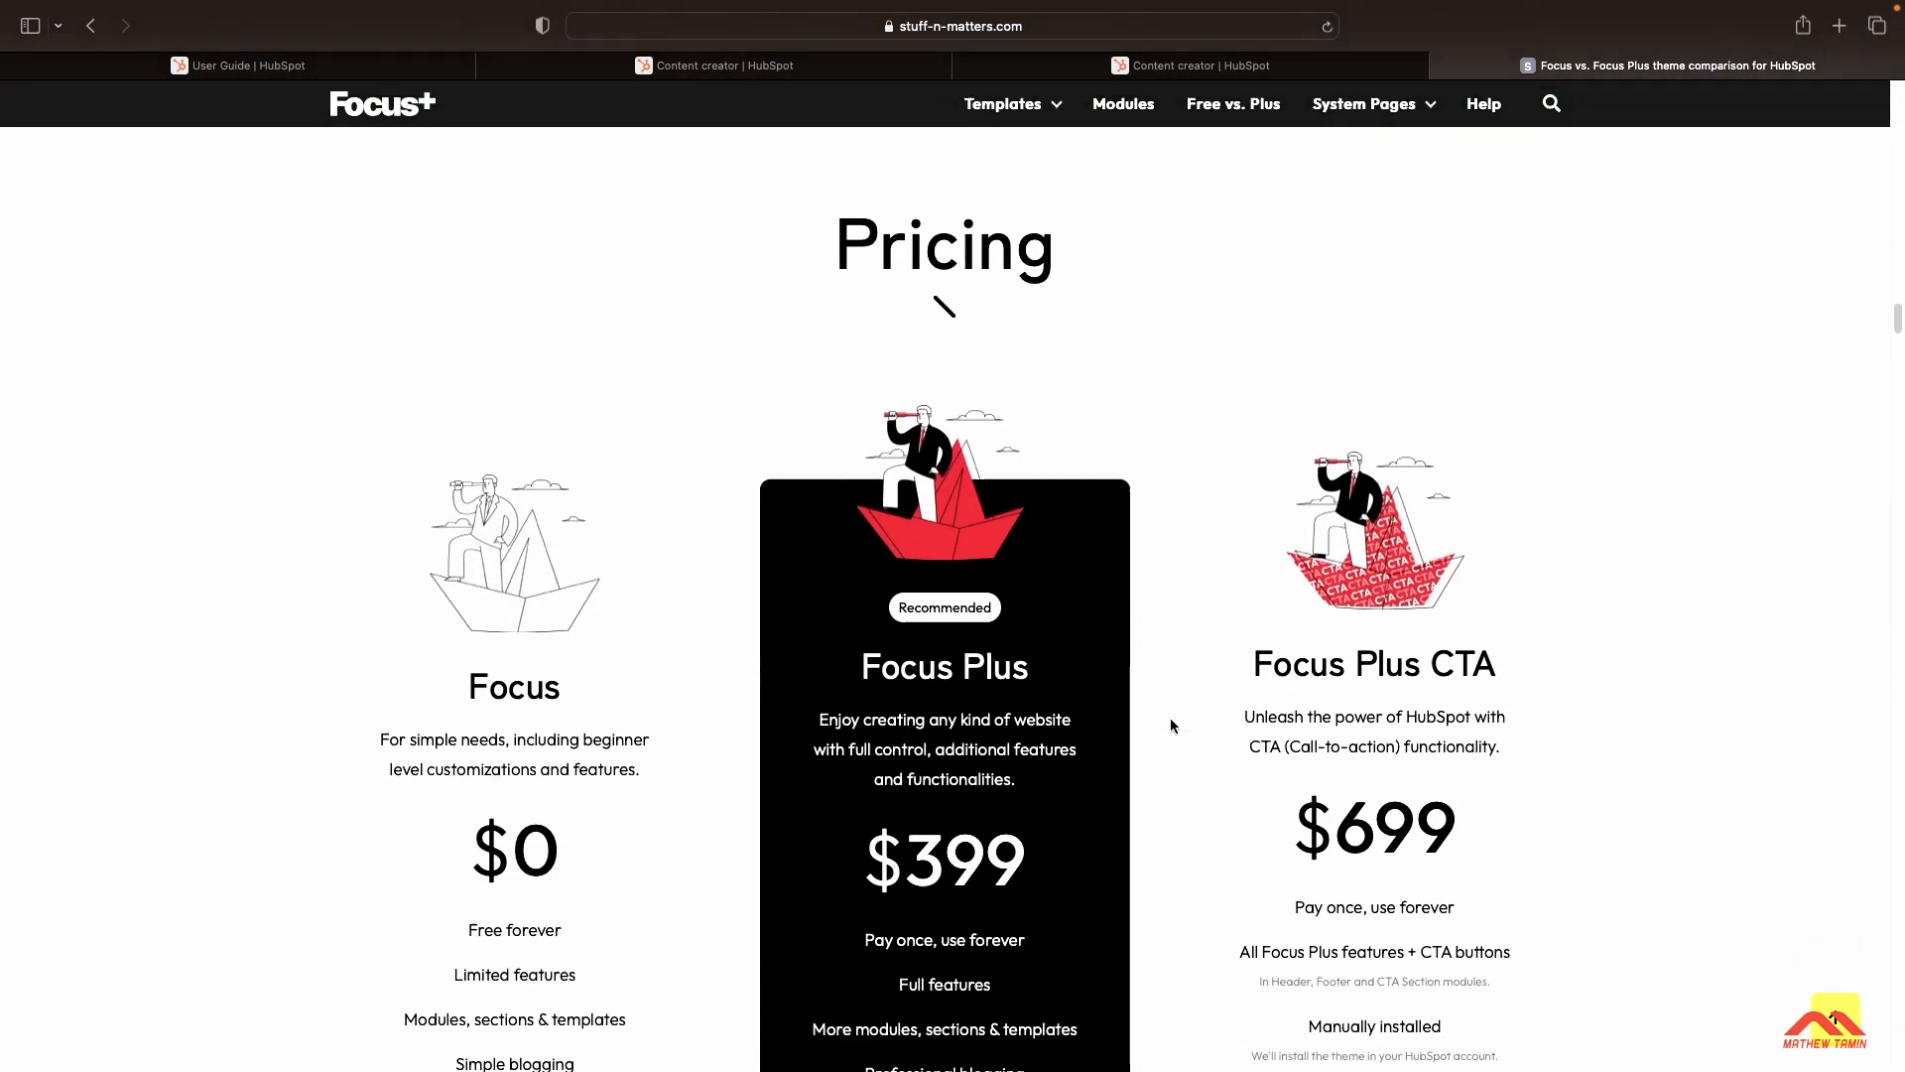
scroll(1170, 725, "down", 12)
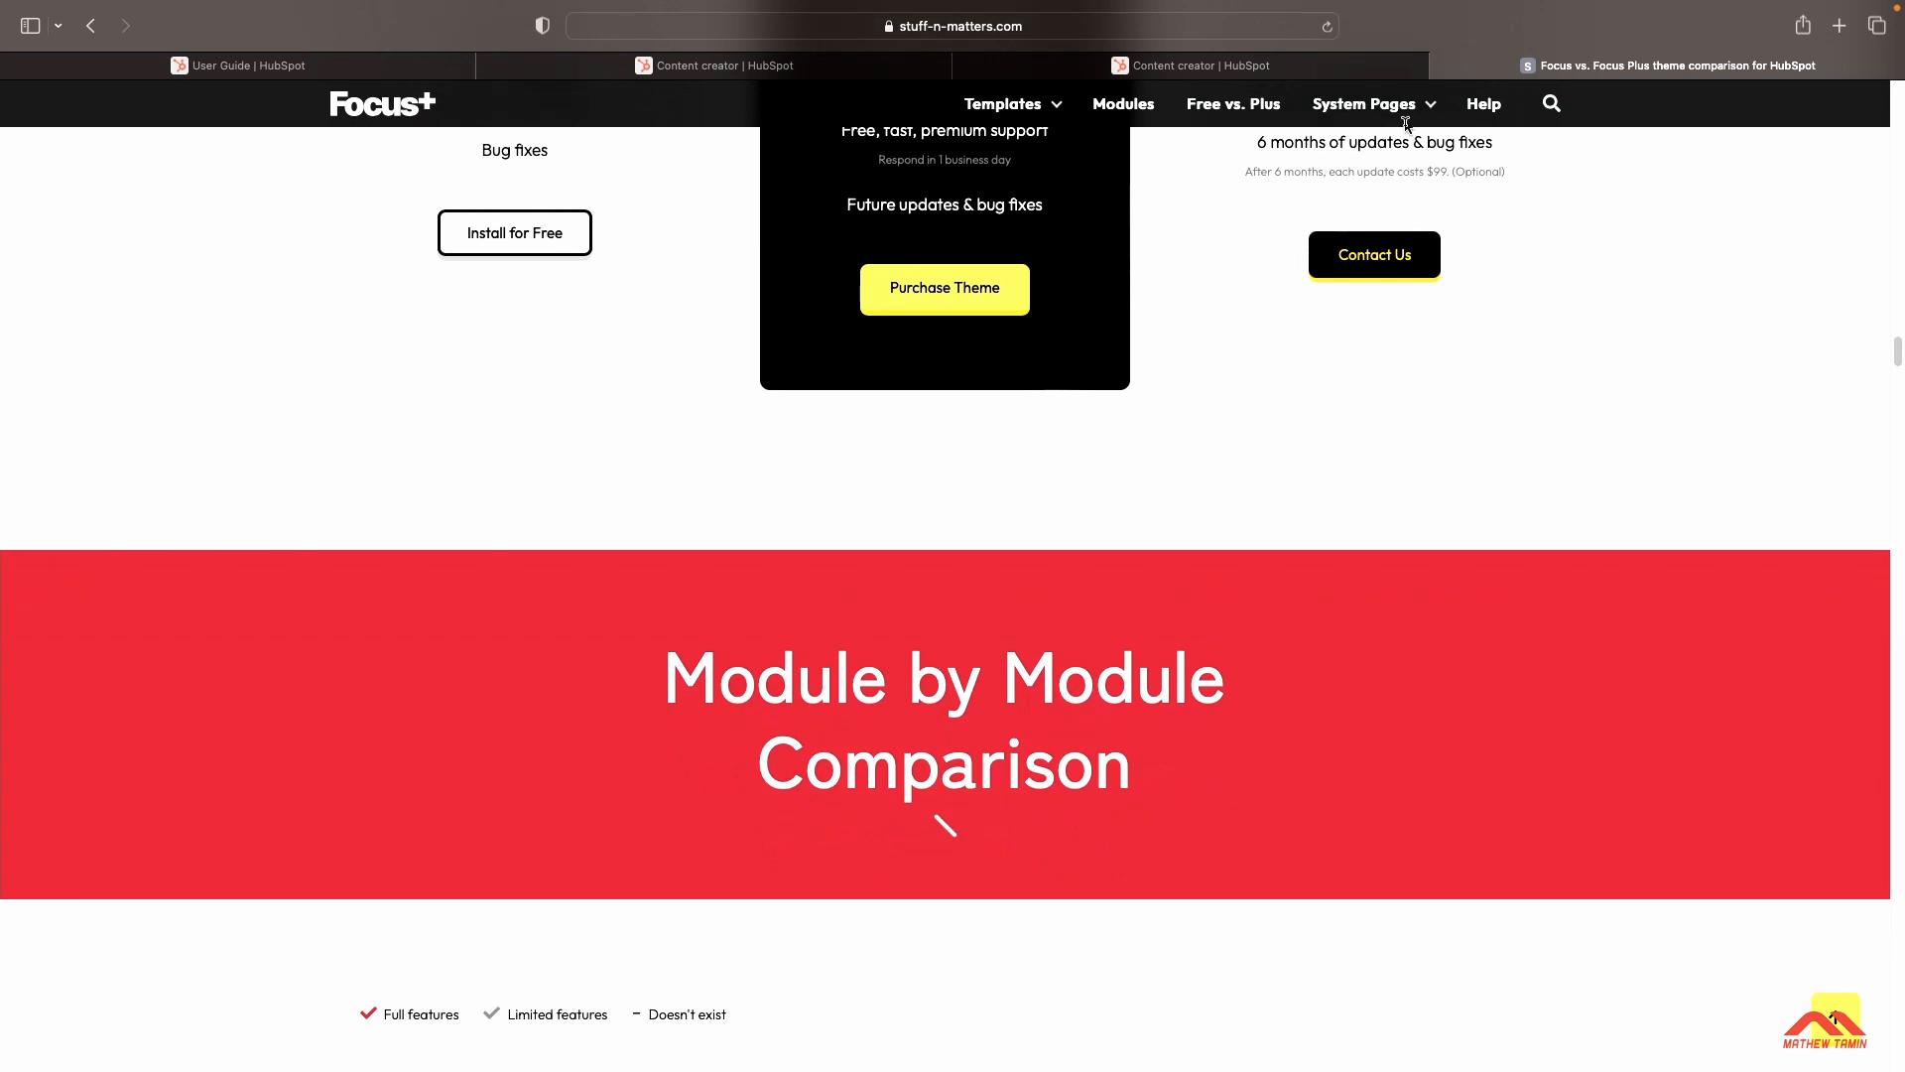
Step: Close the Focus vs. Focus Plus comparison page and return to the CMS Hub Free user guide
left_click(1441, 65)
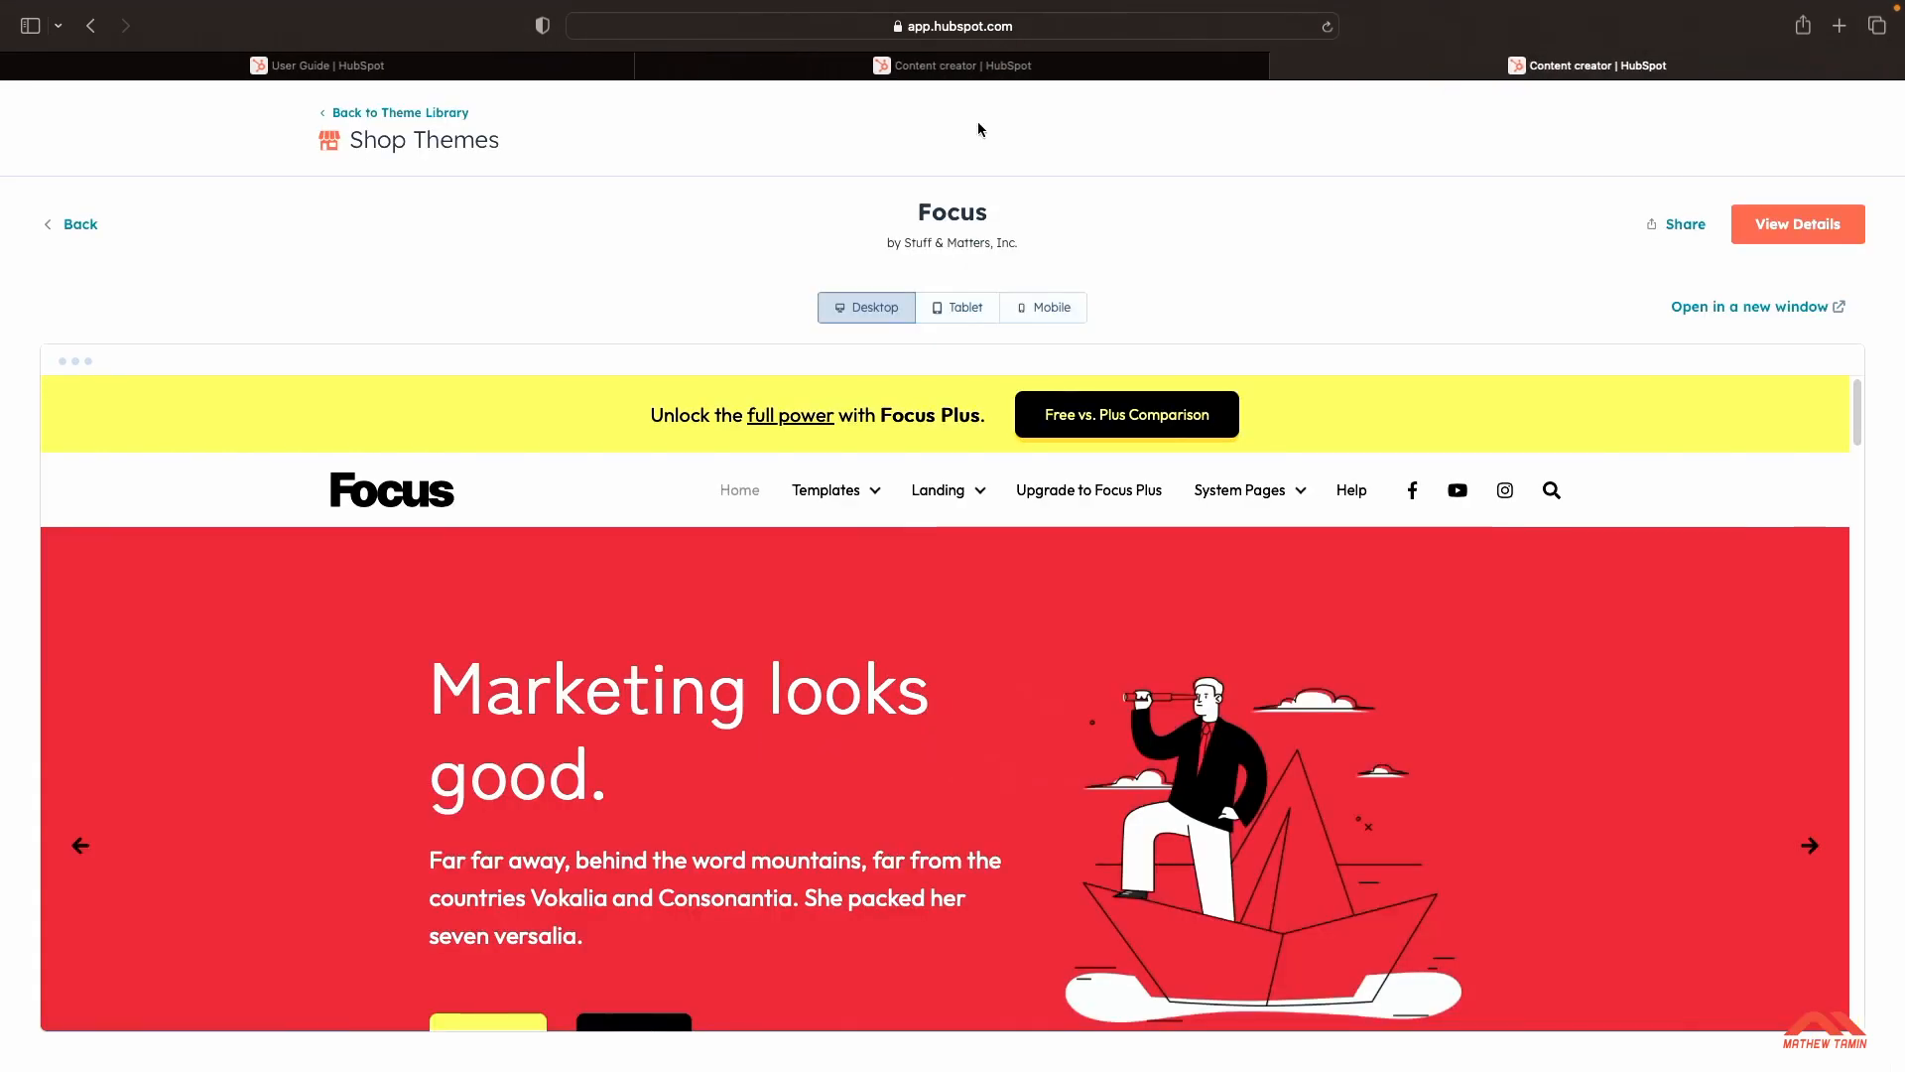
left_click(526, 68)
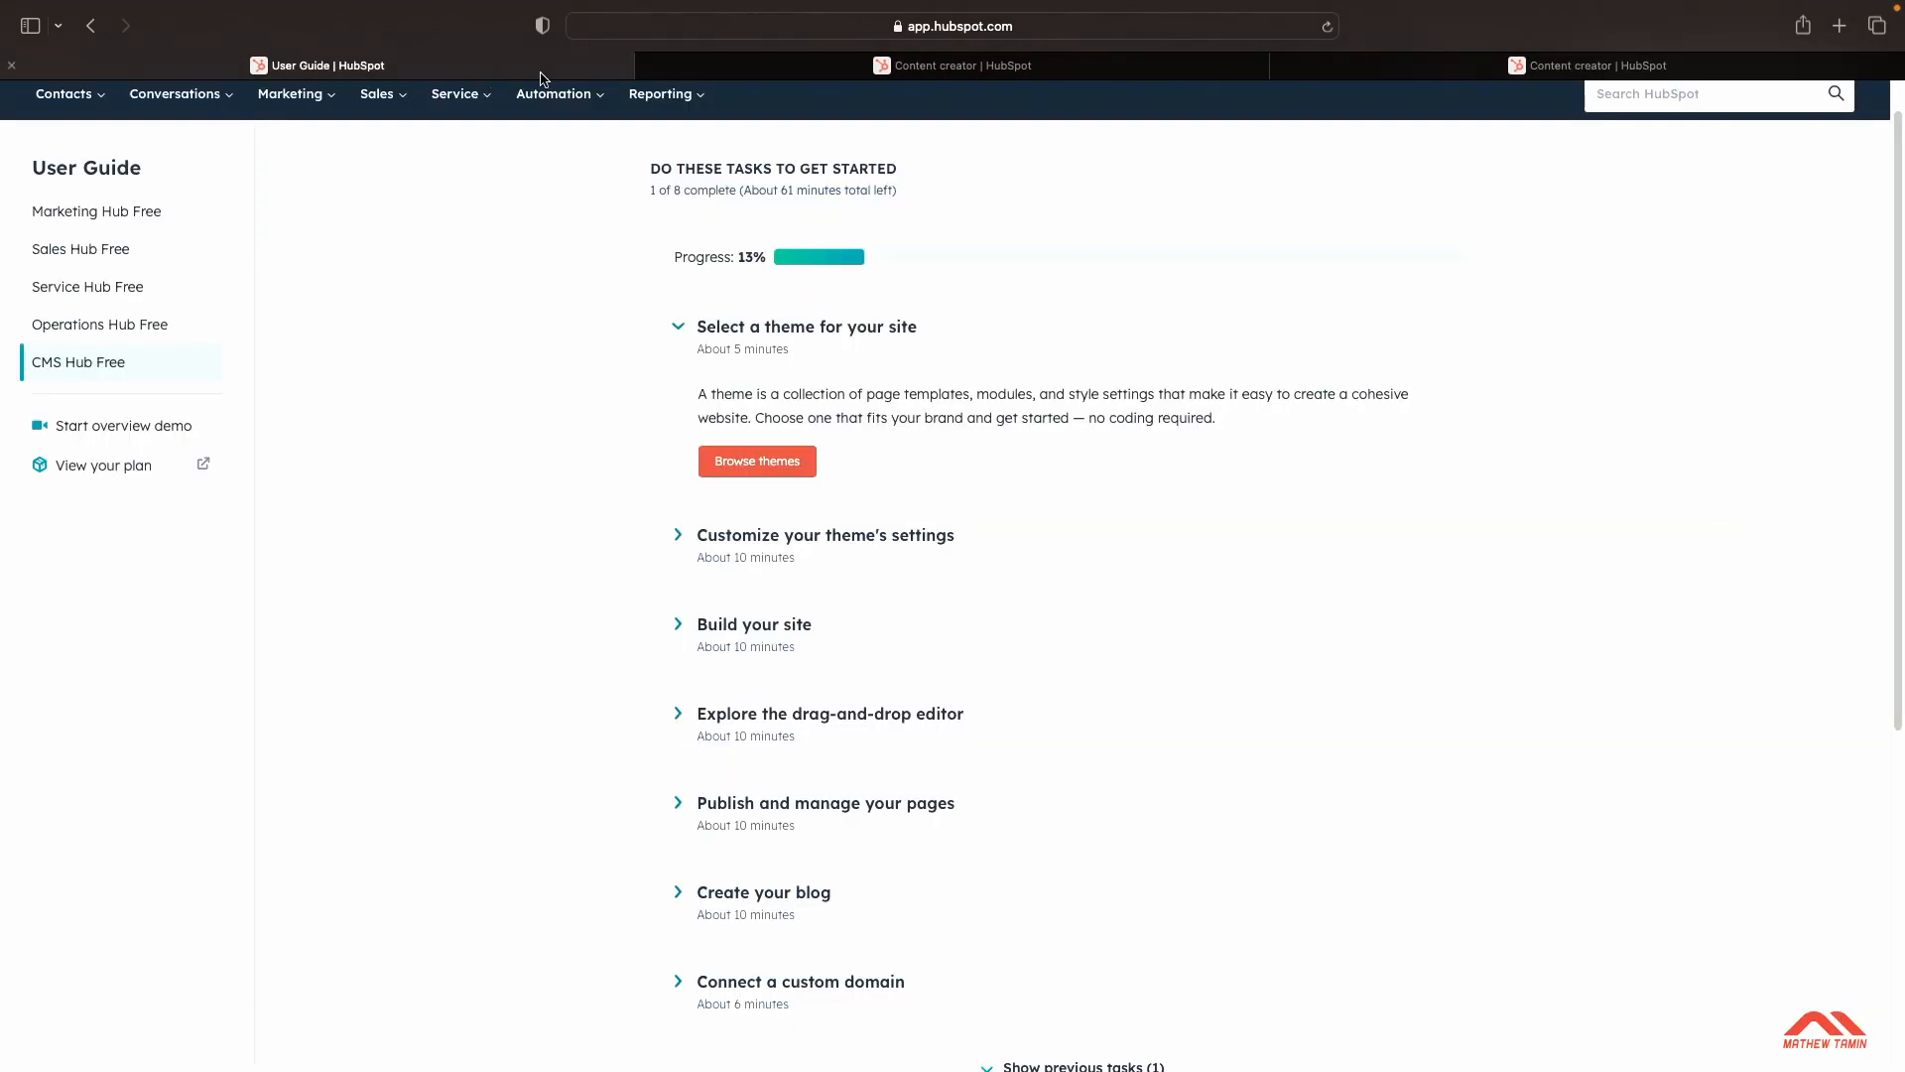
left_click(805, 69)
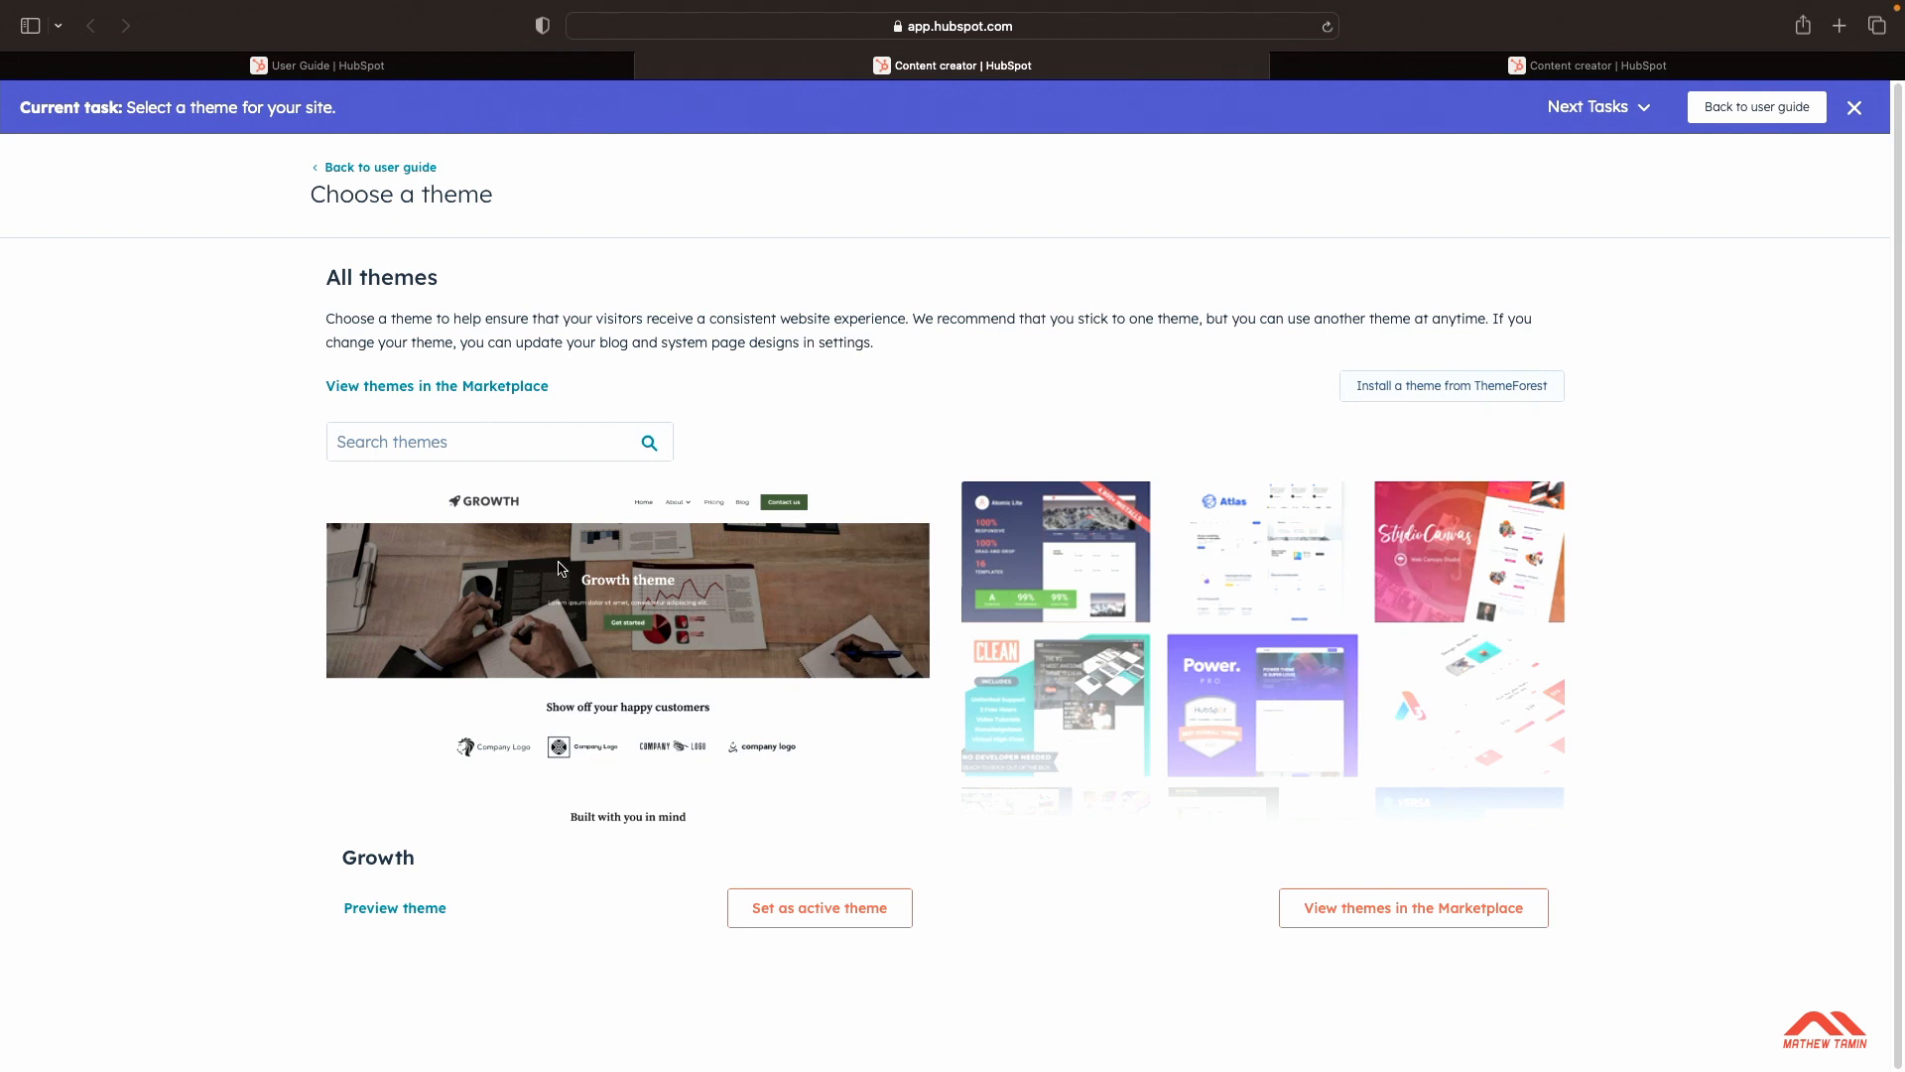
left_click(415, 72)
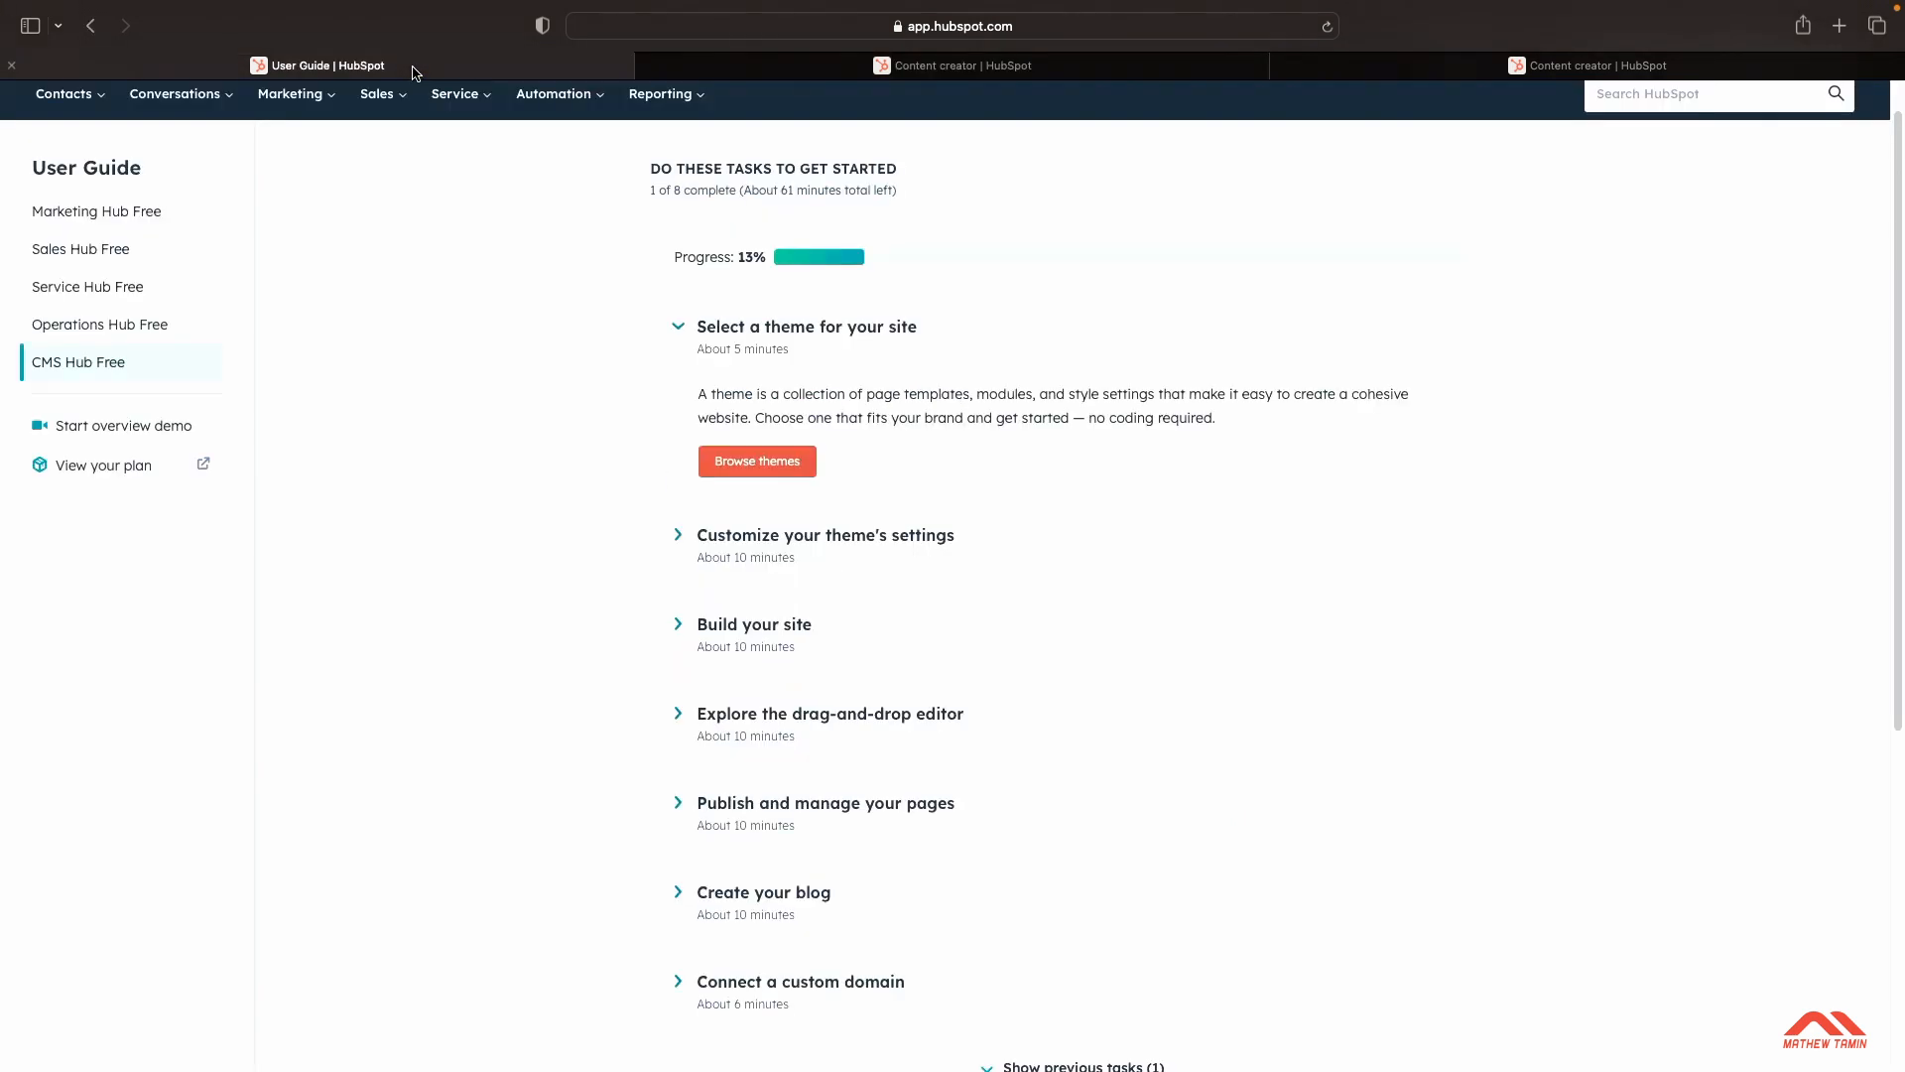
Step: Review the details of the user guide's setup tasks, from customizing the theme's settings to publishing pages and creating a blog
left_click(678, 328)
left_click(683, 424)
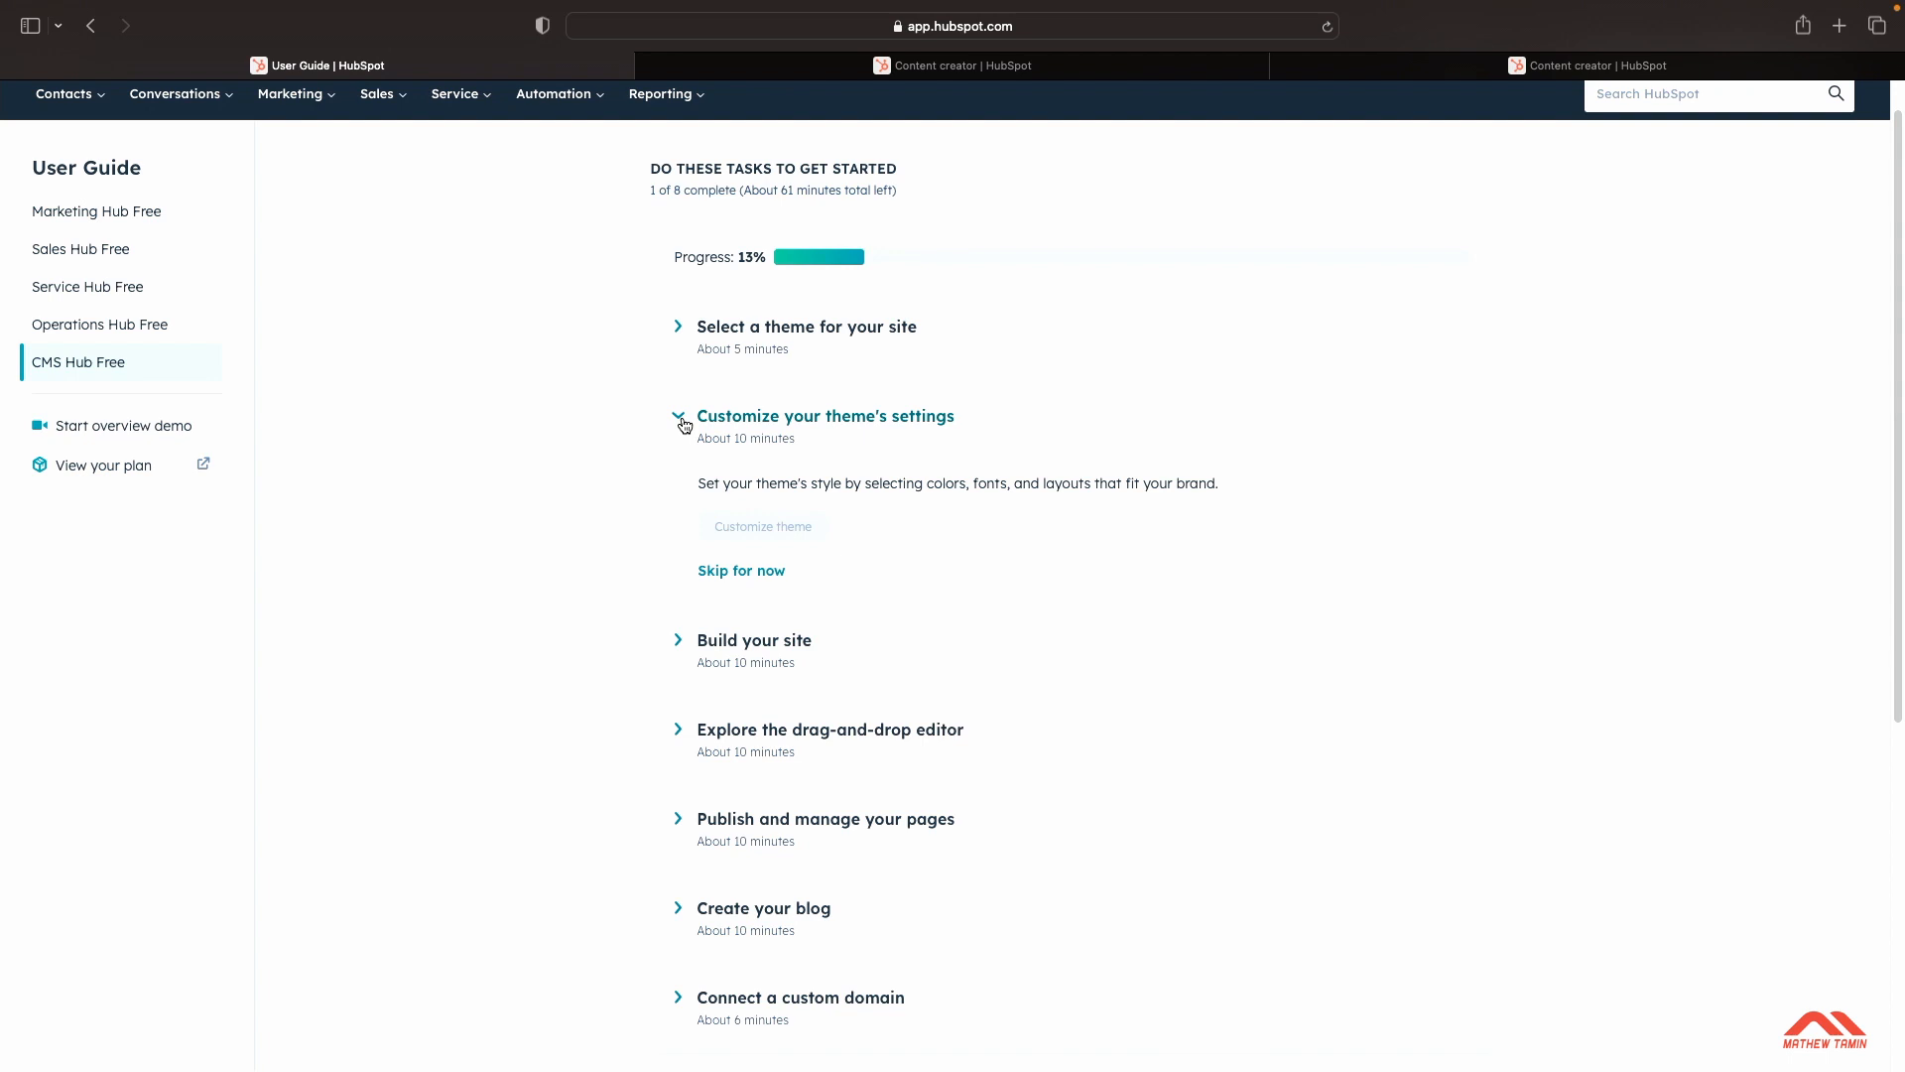
left_click(680, 426)
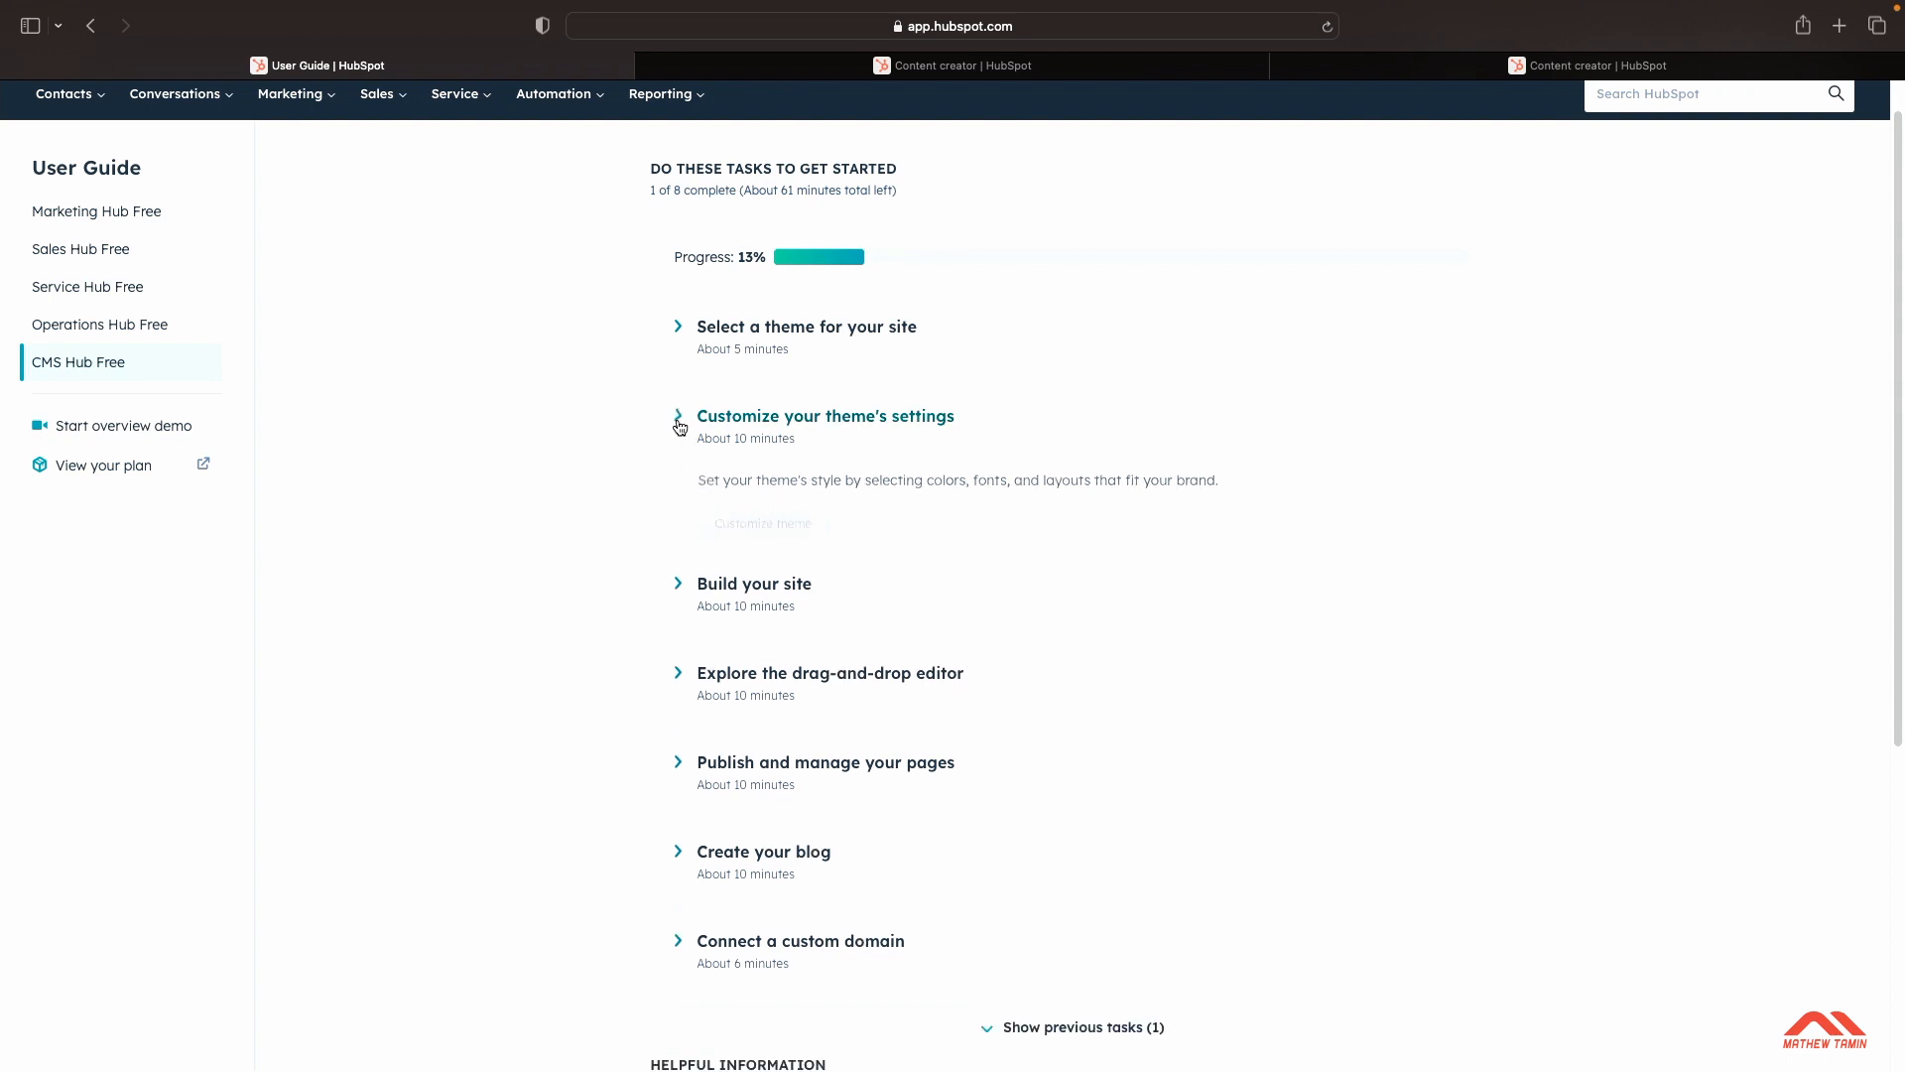
left_click(677, 515)
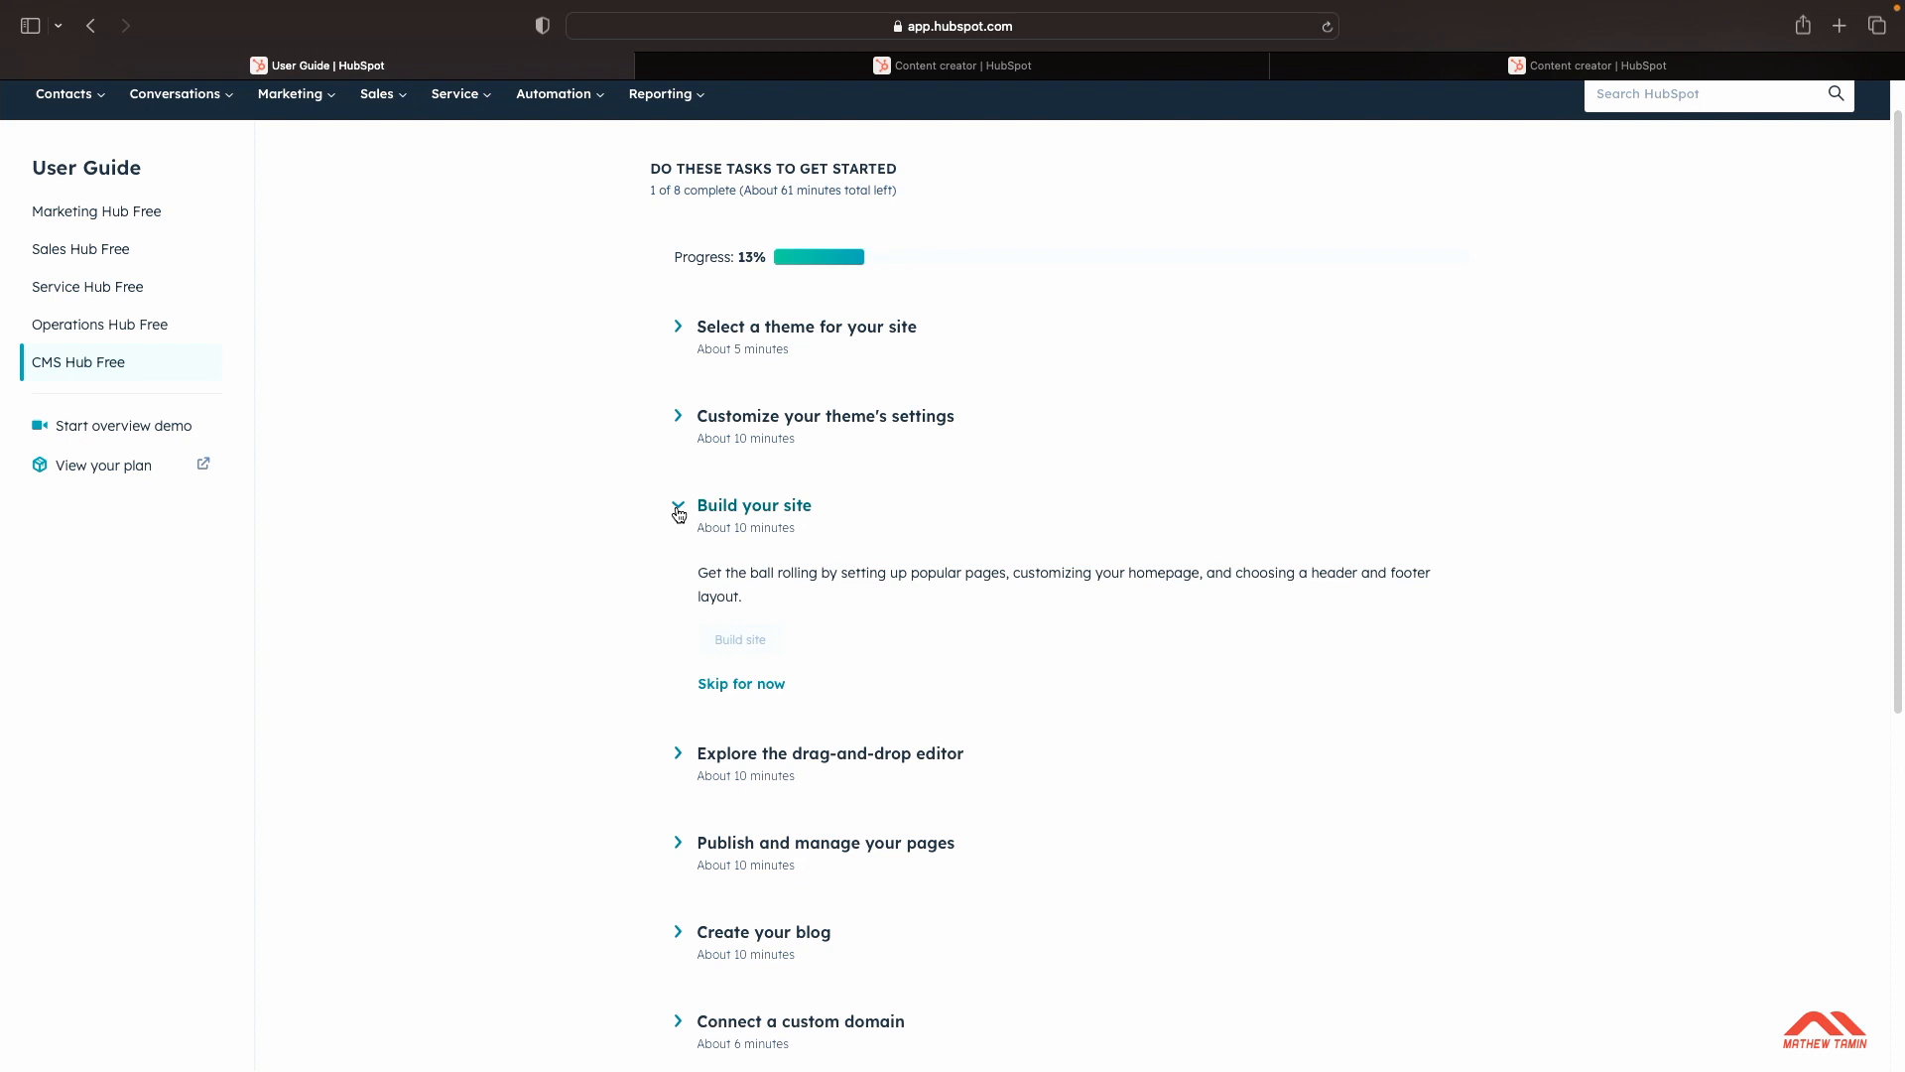
left_click(678, 515)
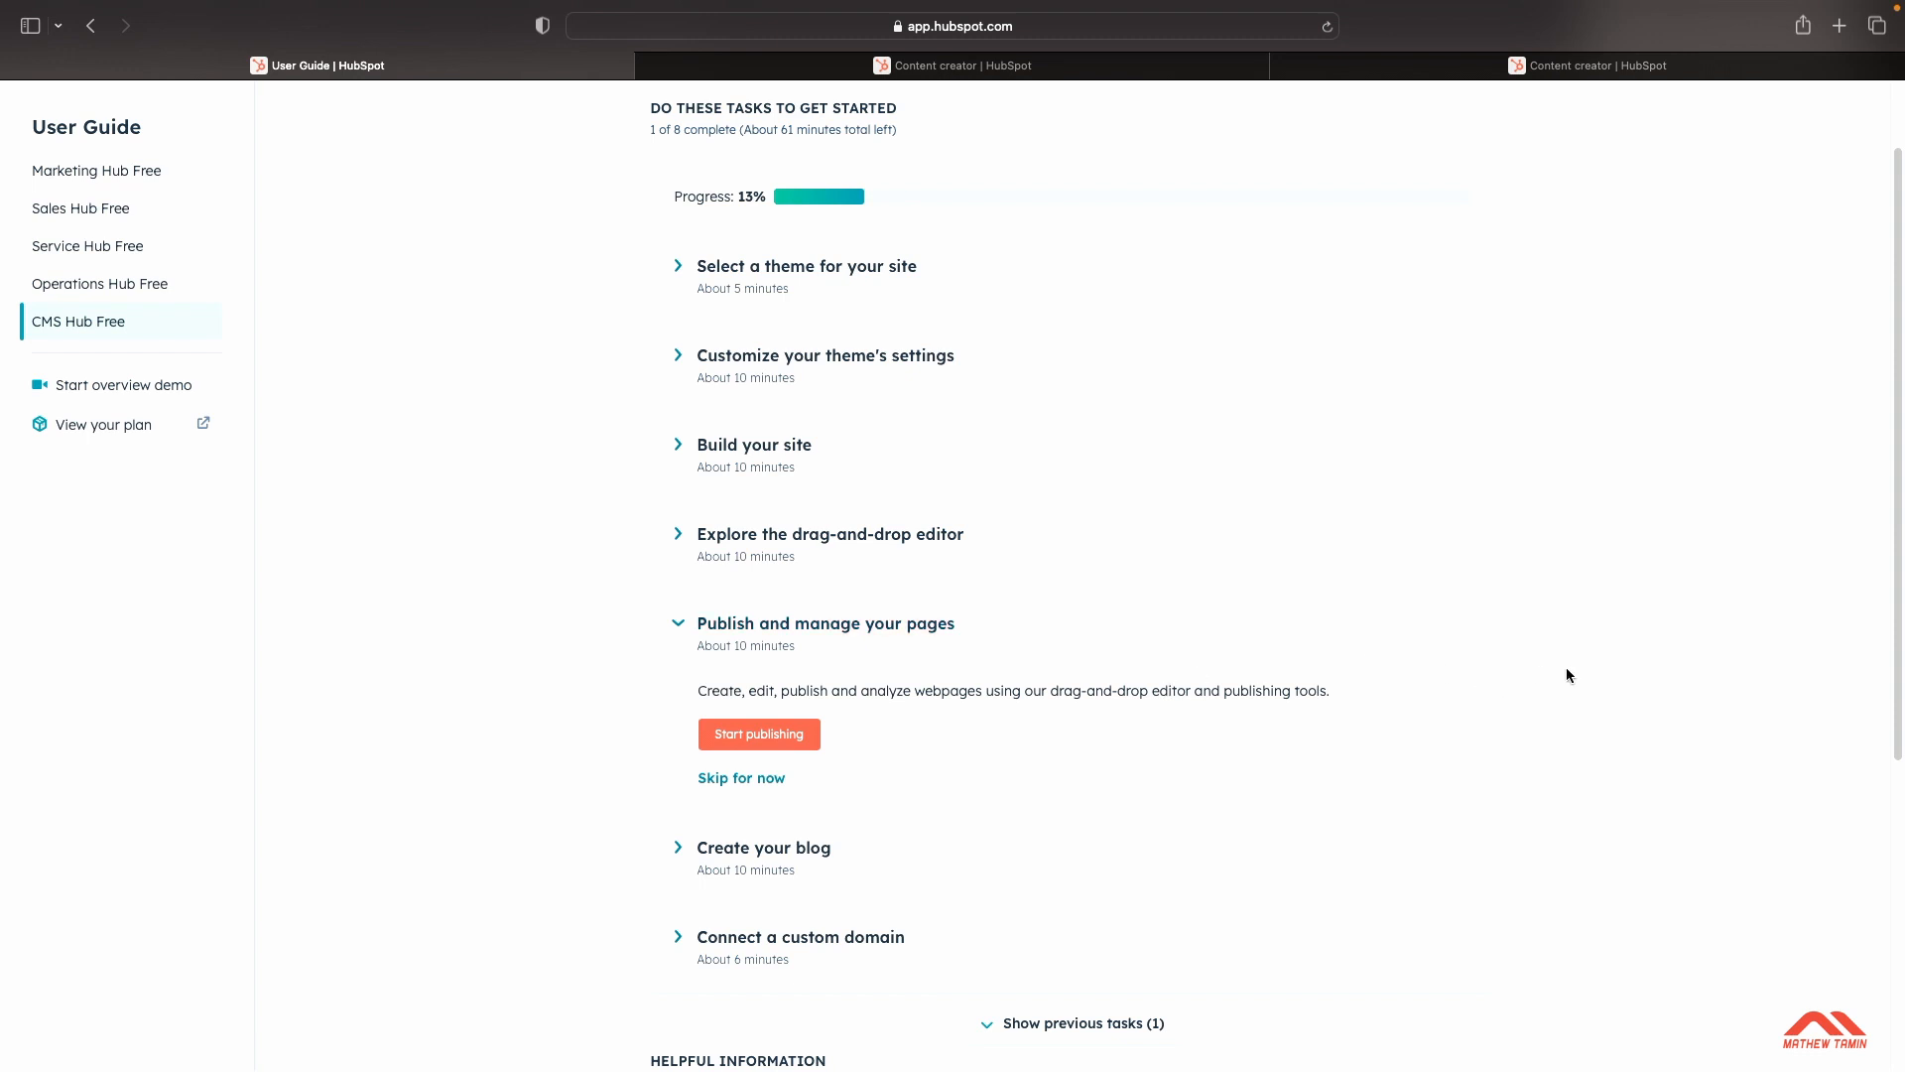
scroll(1566, 674, "down", 1)
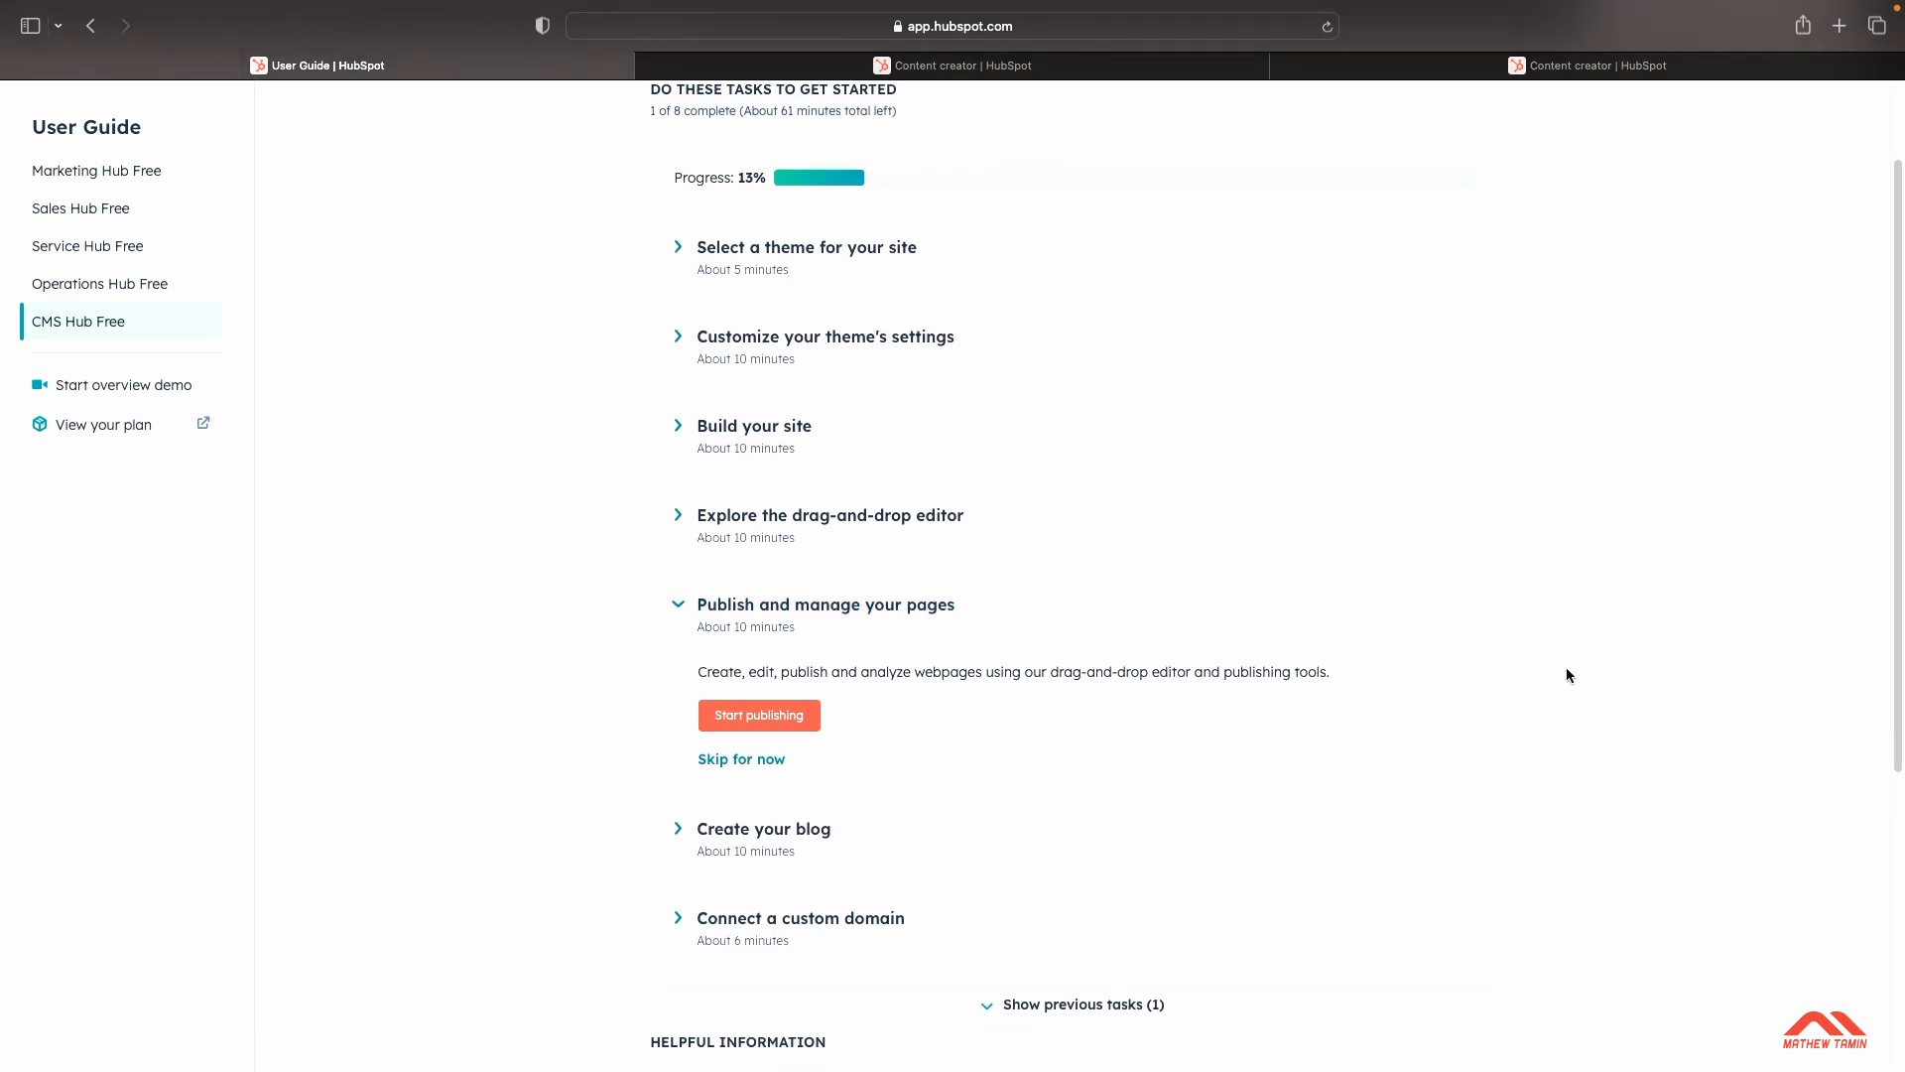
left_click(678, 829)
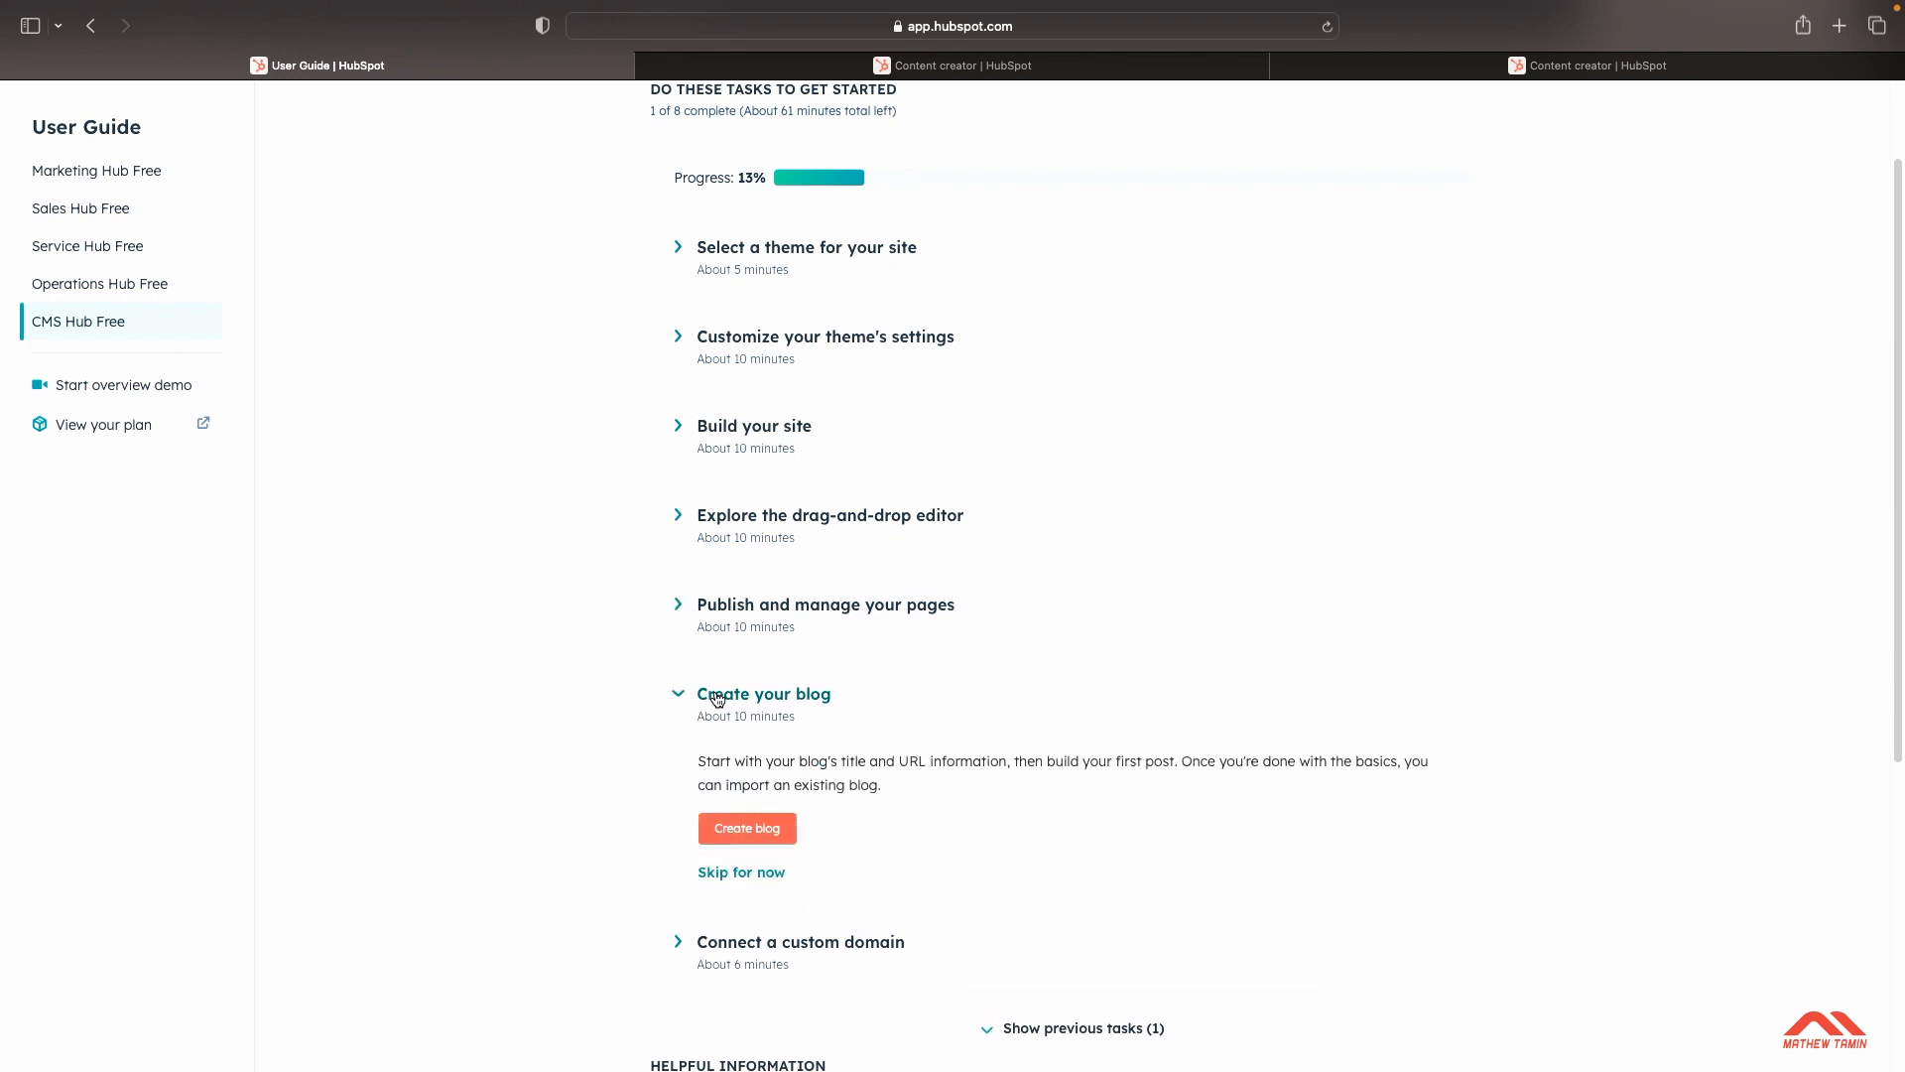
left_click(678, 608)
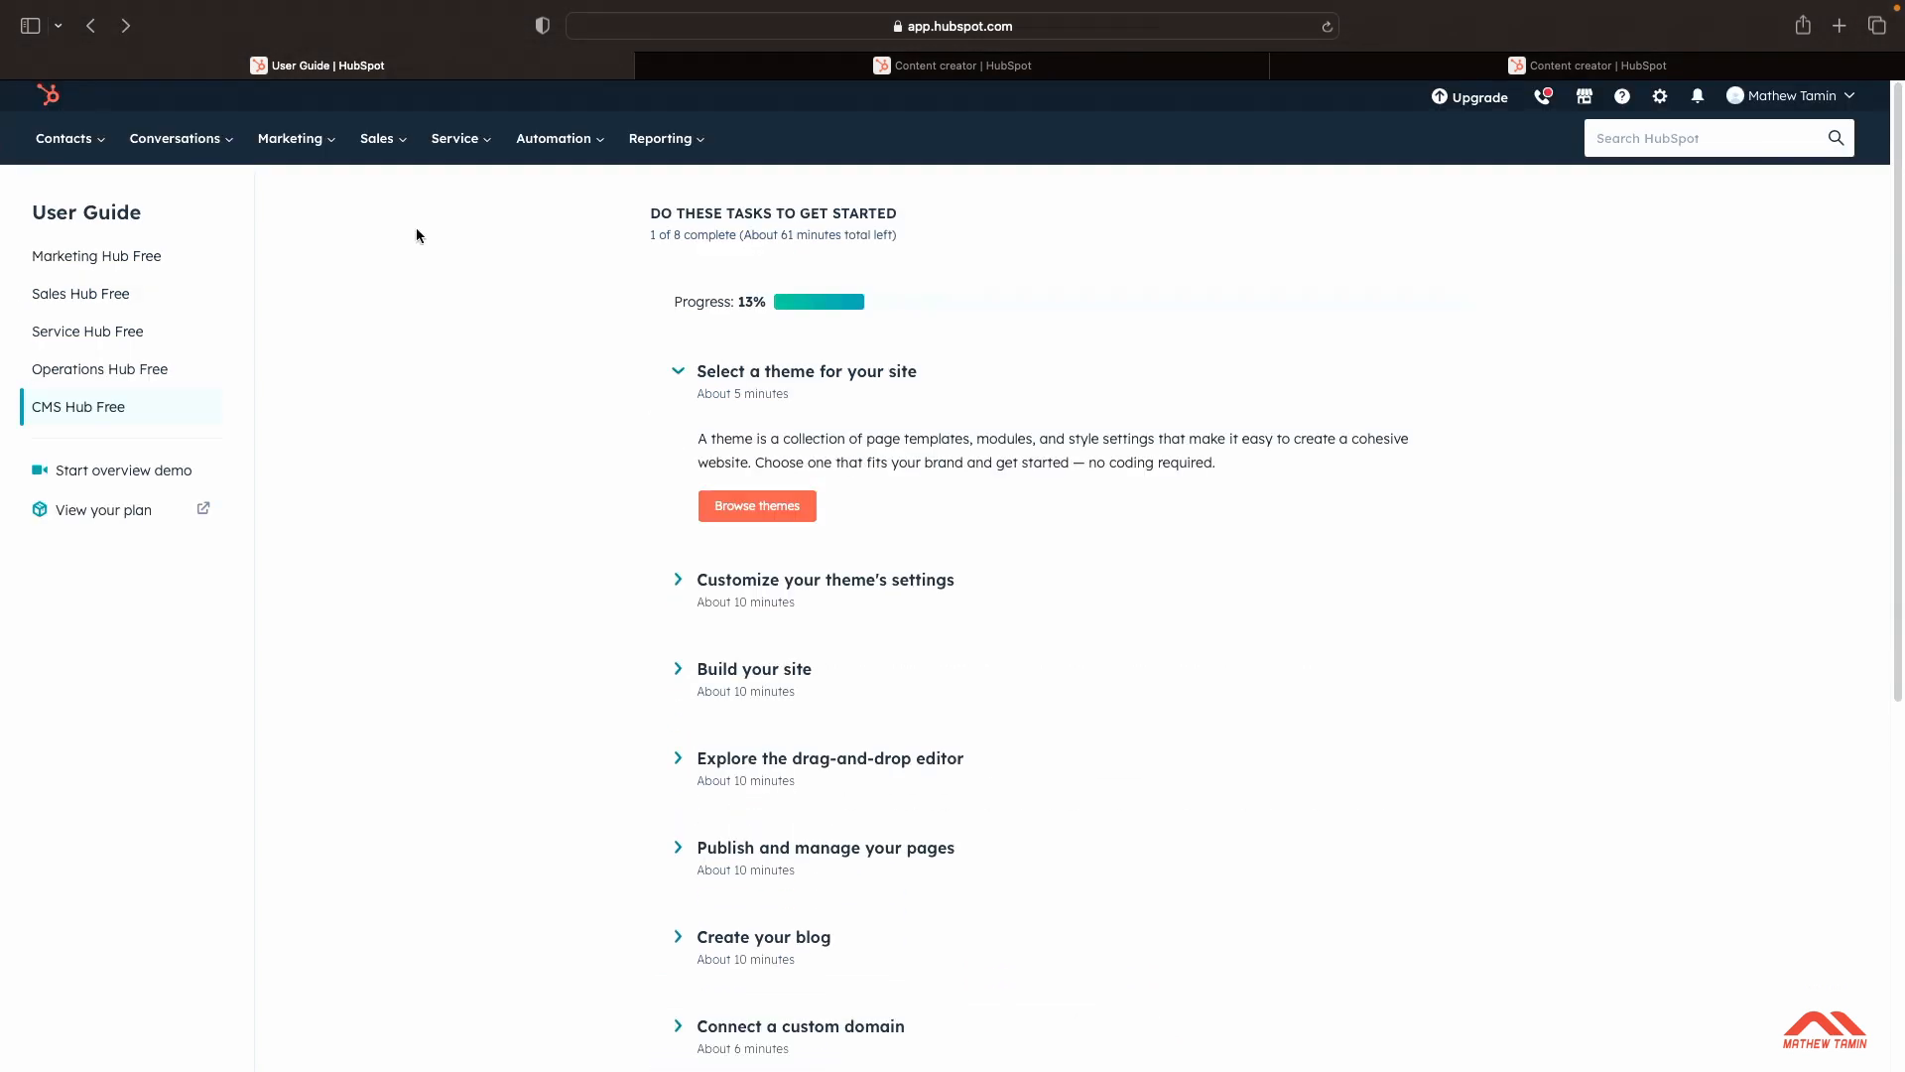
Step: Go to the marketing landing pages and create a new landing page named Get Started
left_click(335, 154)
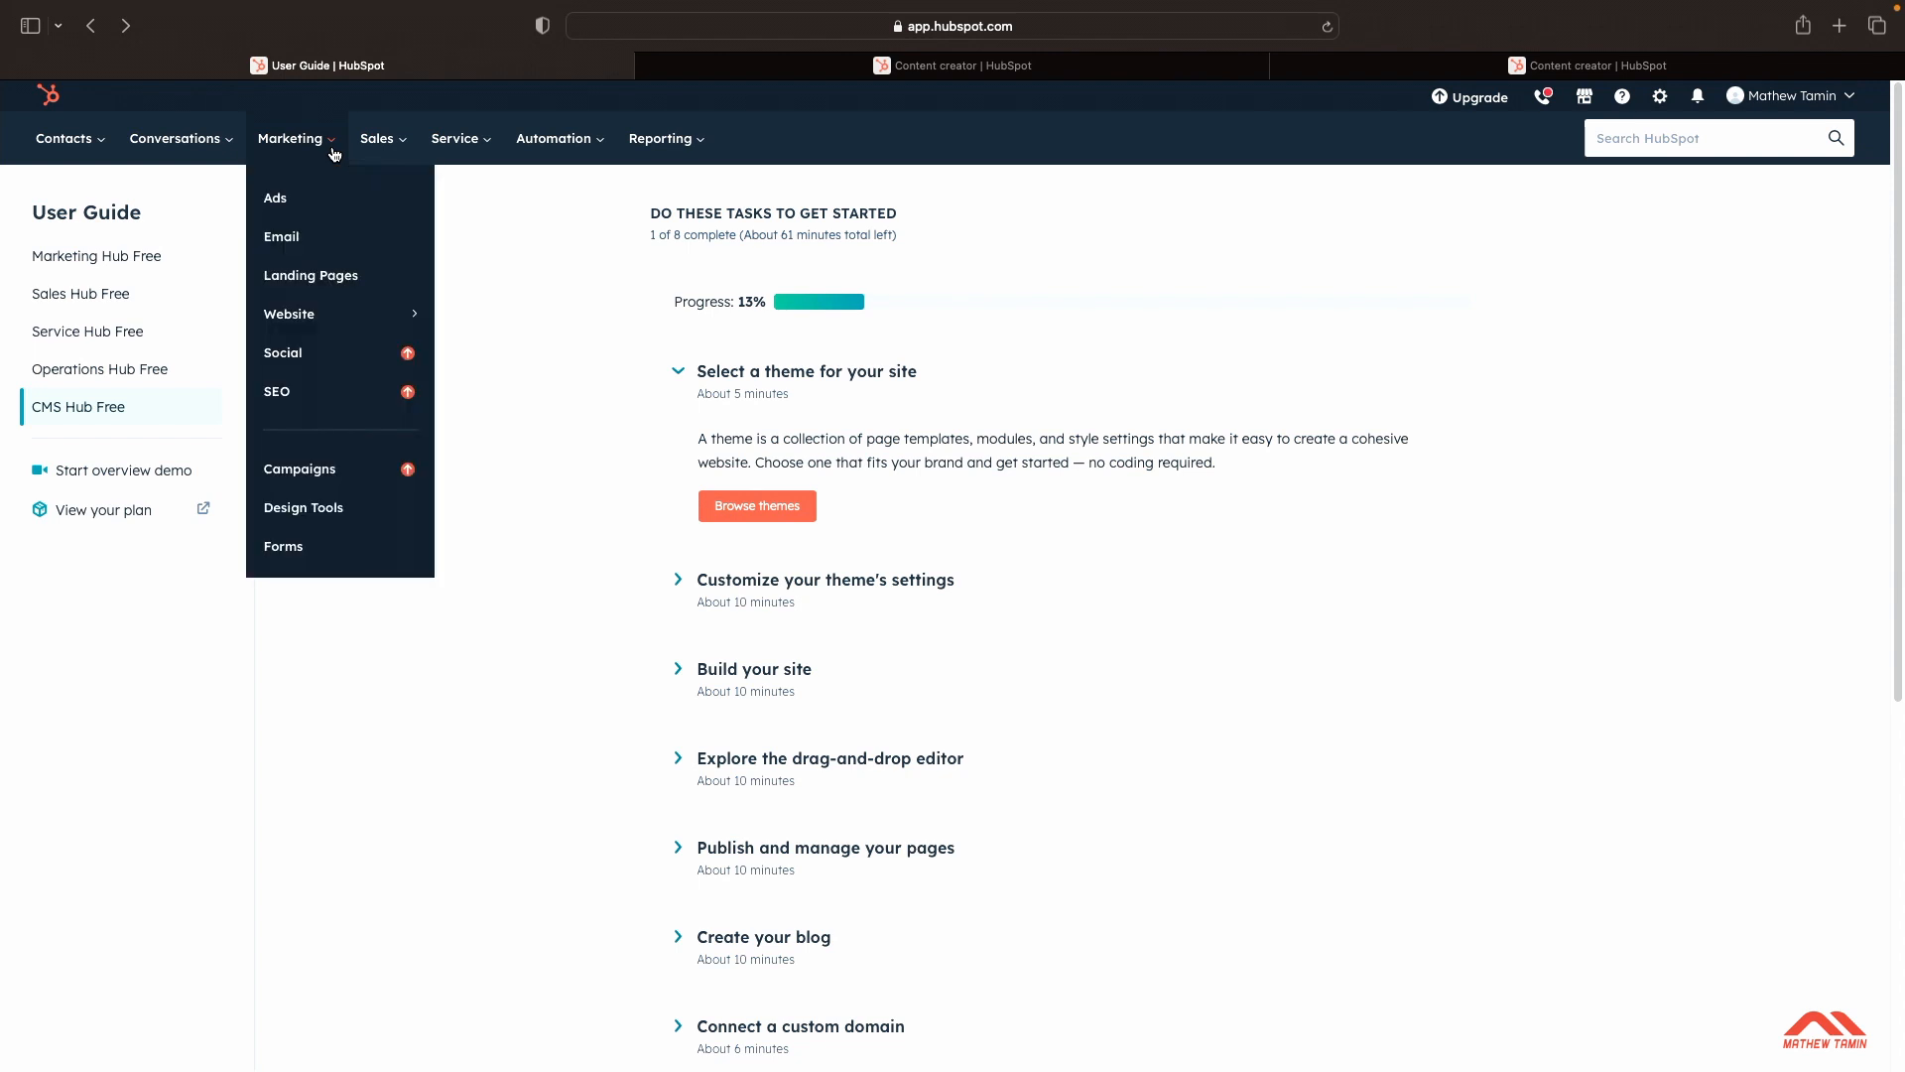
left_click(343, 284)
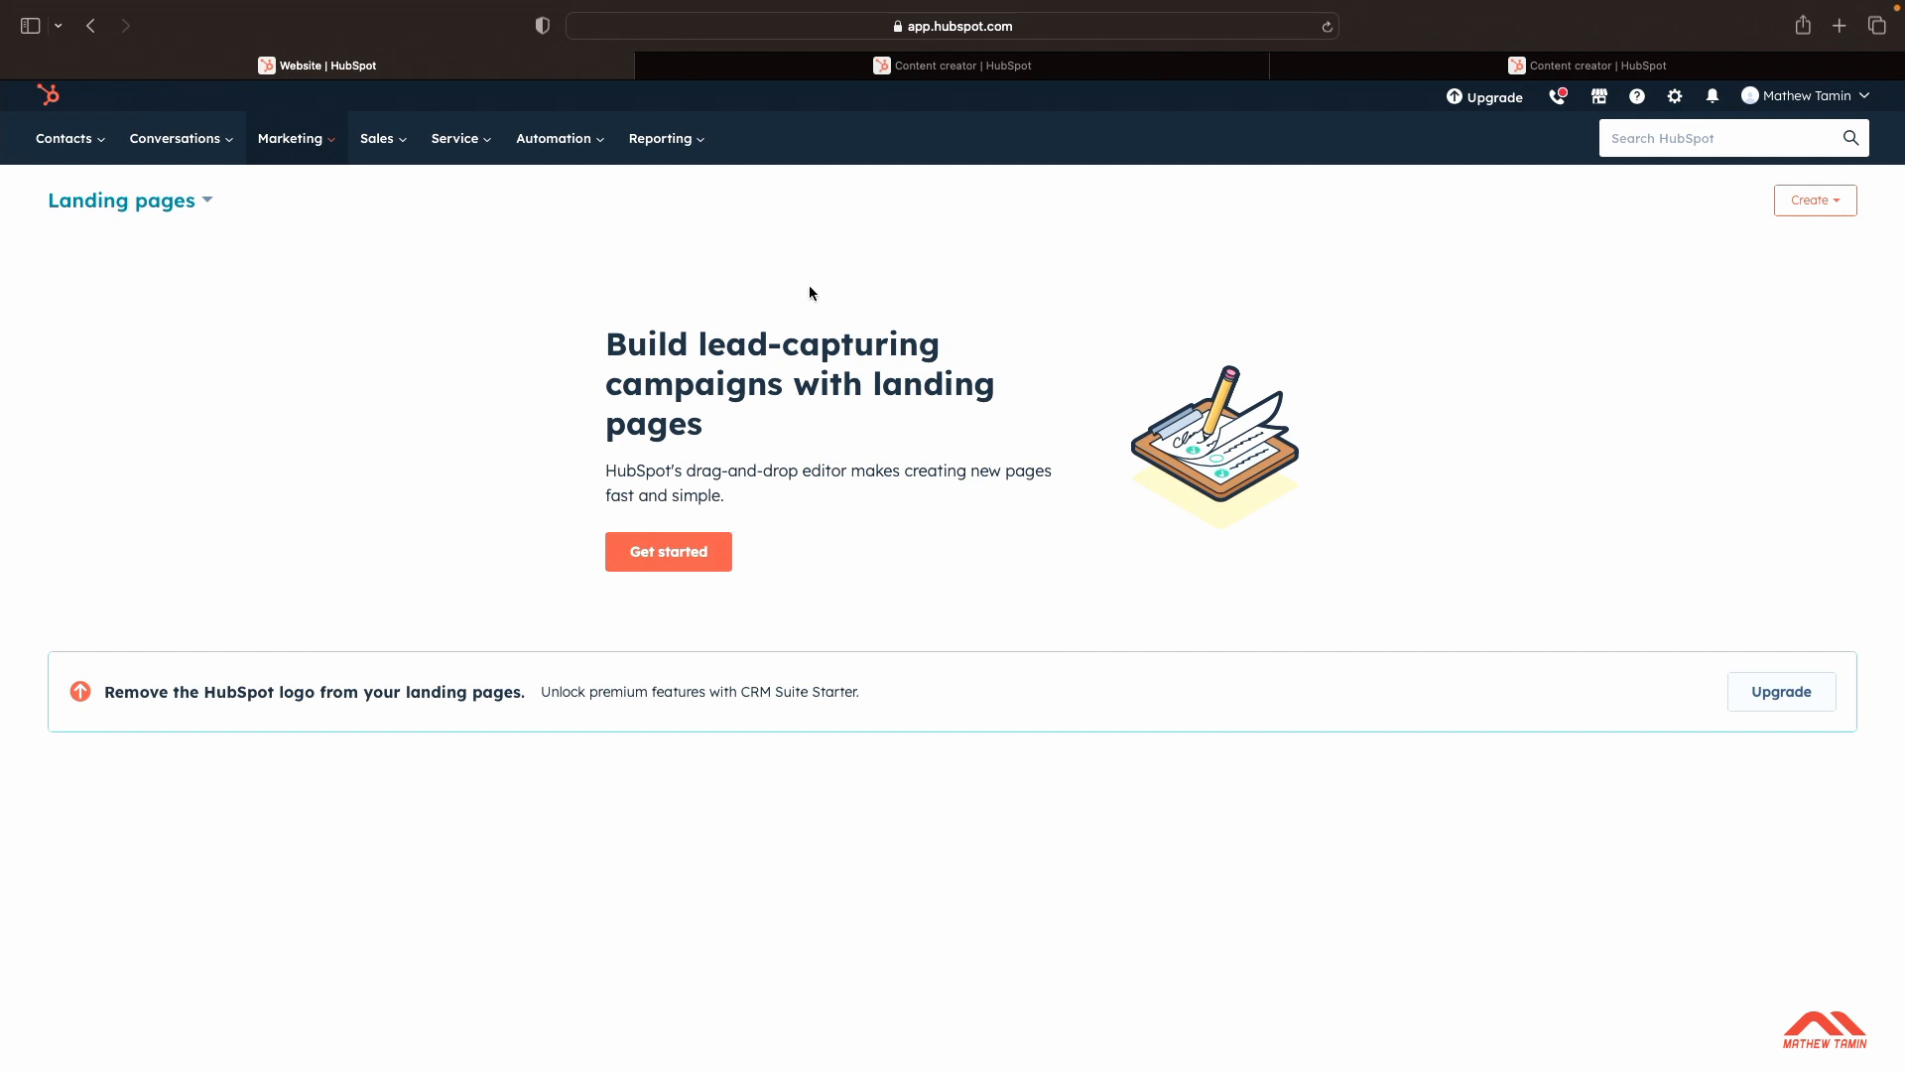
left_click(1836, 204)
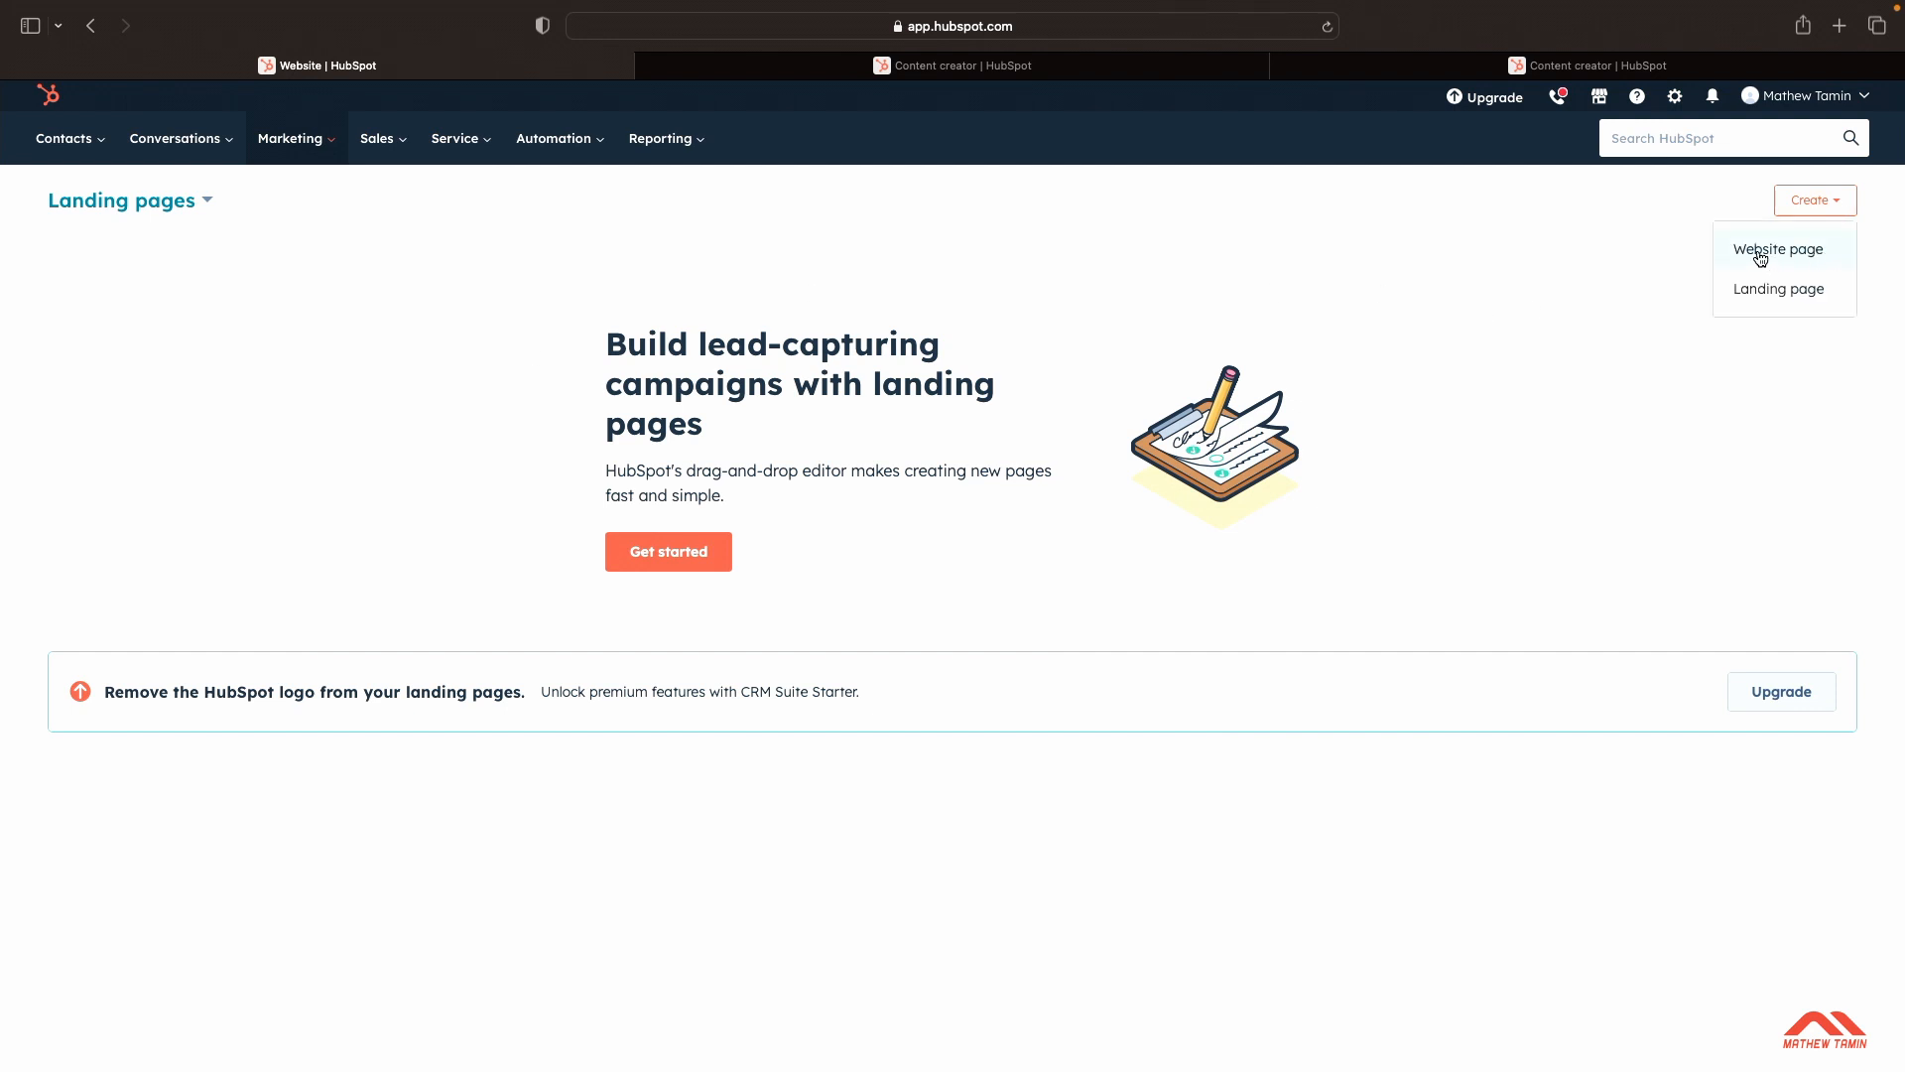
left_click(1451, 322)
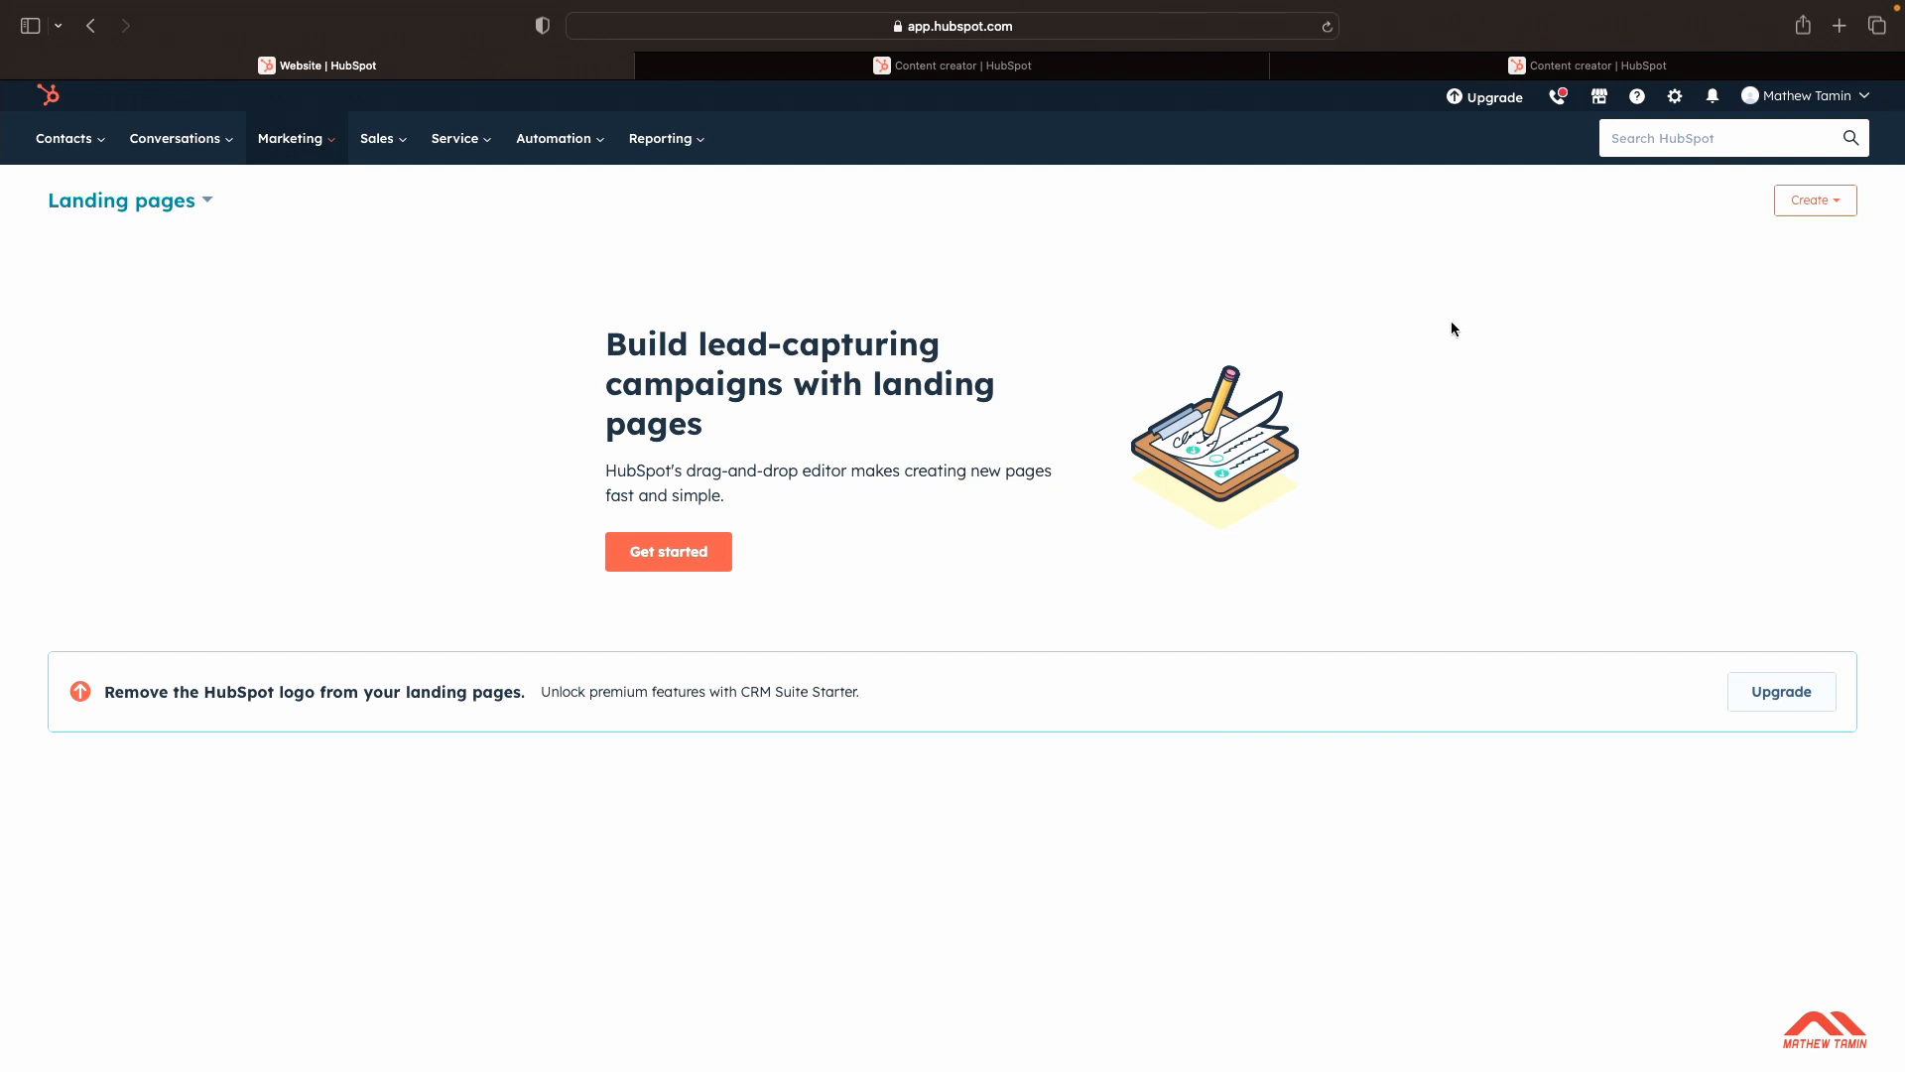
left_click(667, 553)
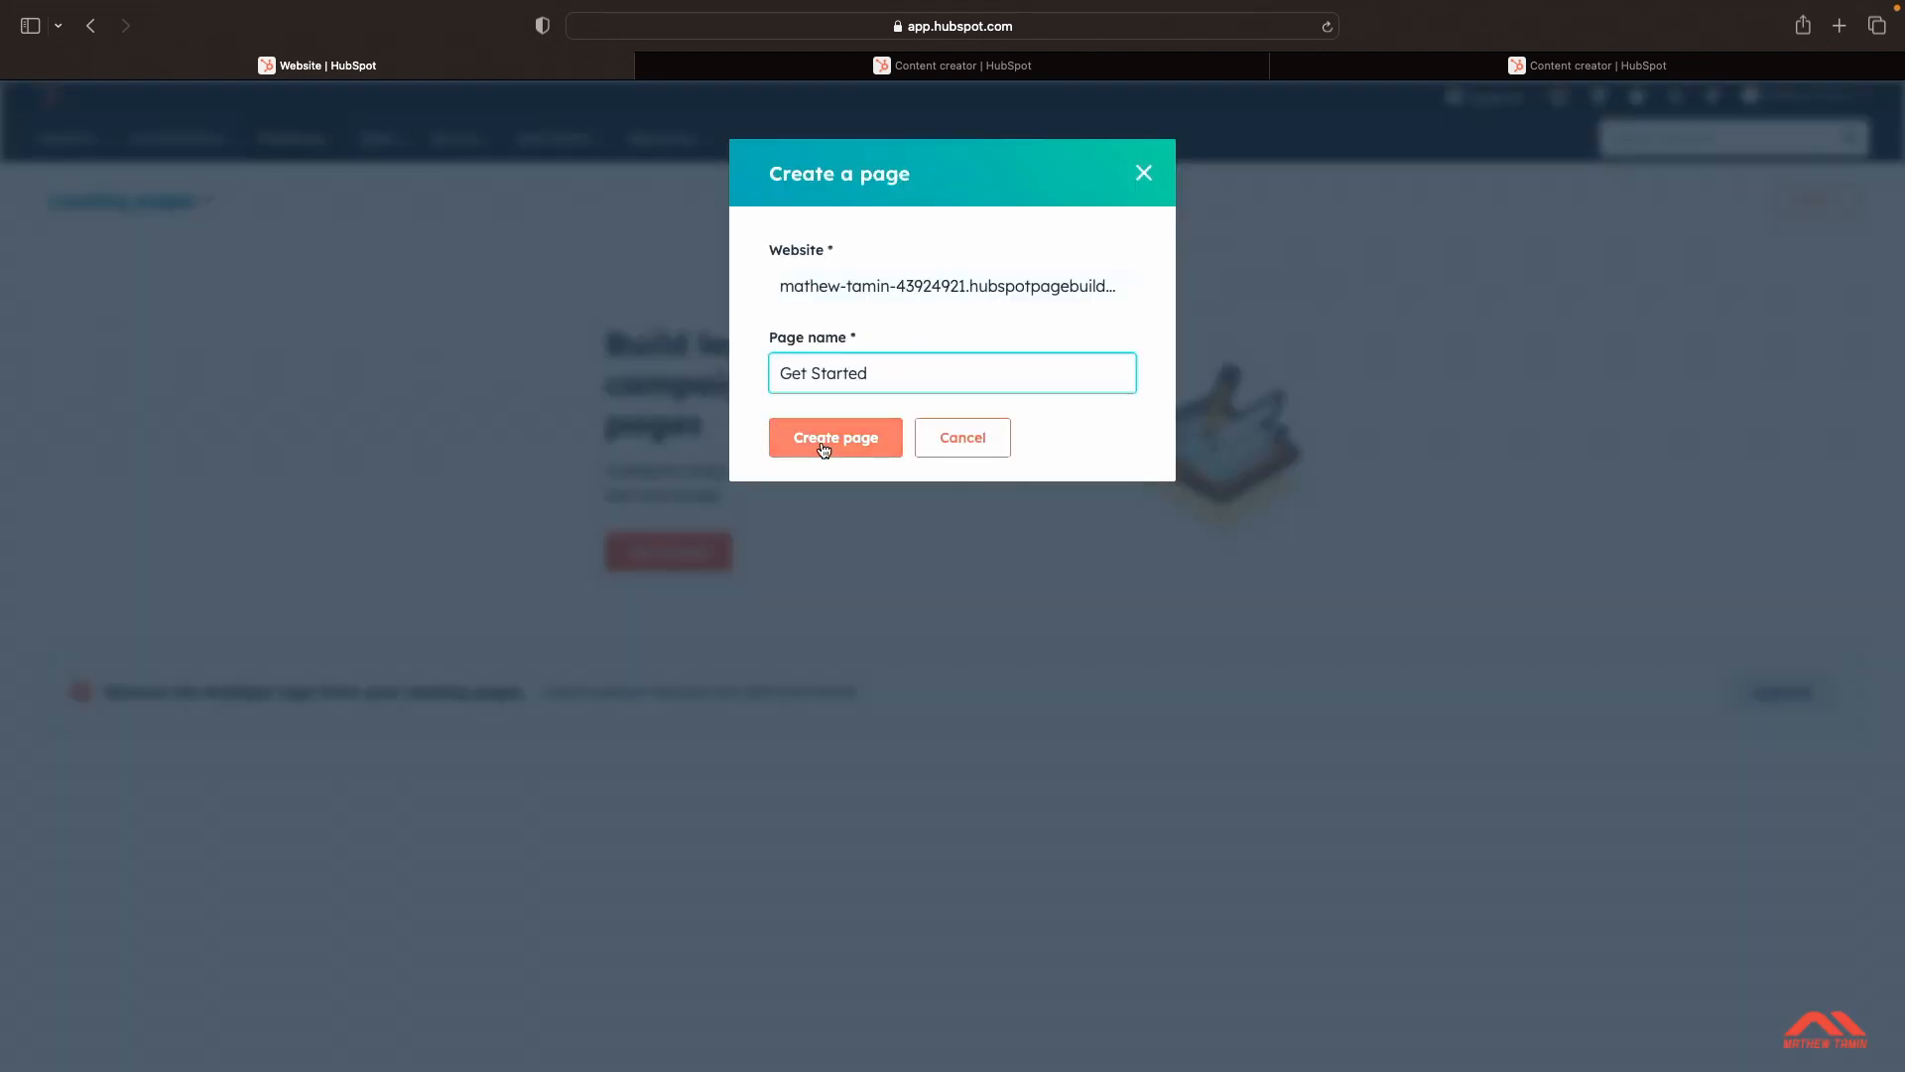
left_click(823, 450)
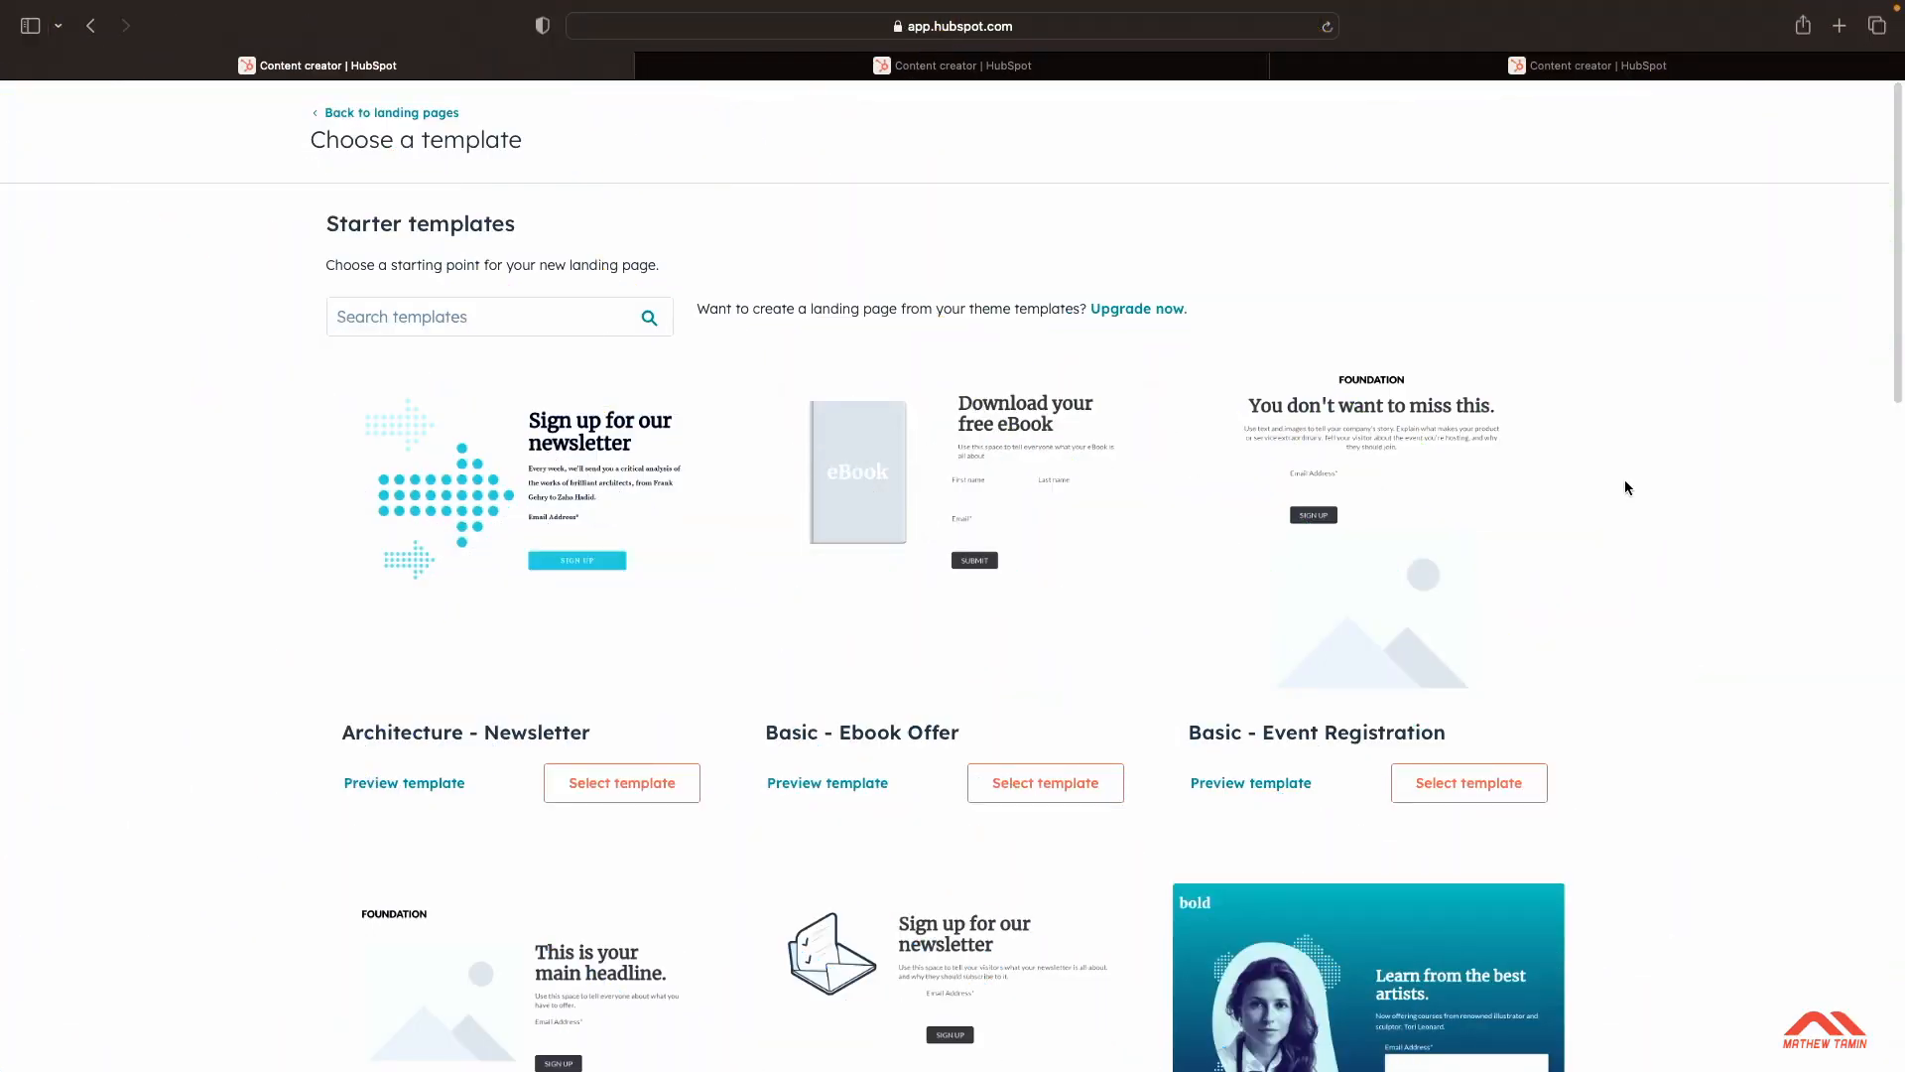
Step: Browse the first page of starter landing page templates, from Architecture - Newsletter to Nightfall - Event Registration
scroll(1625, 486, "down", 10)
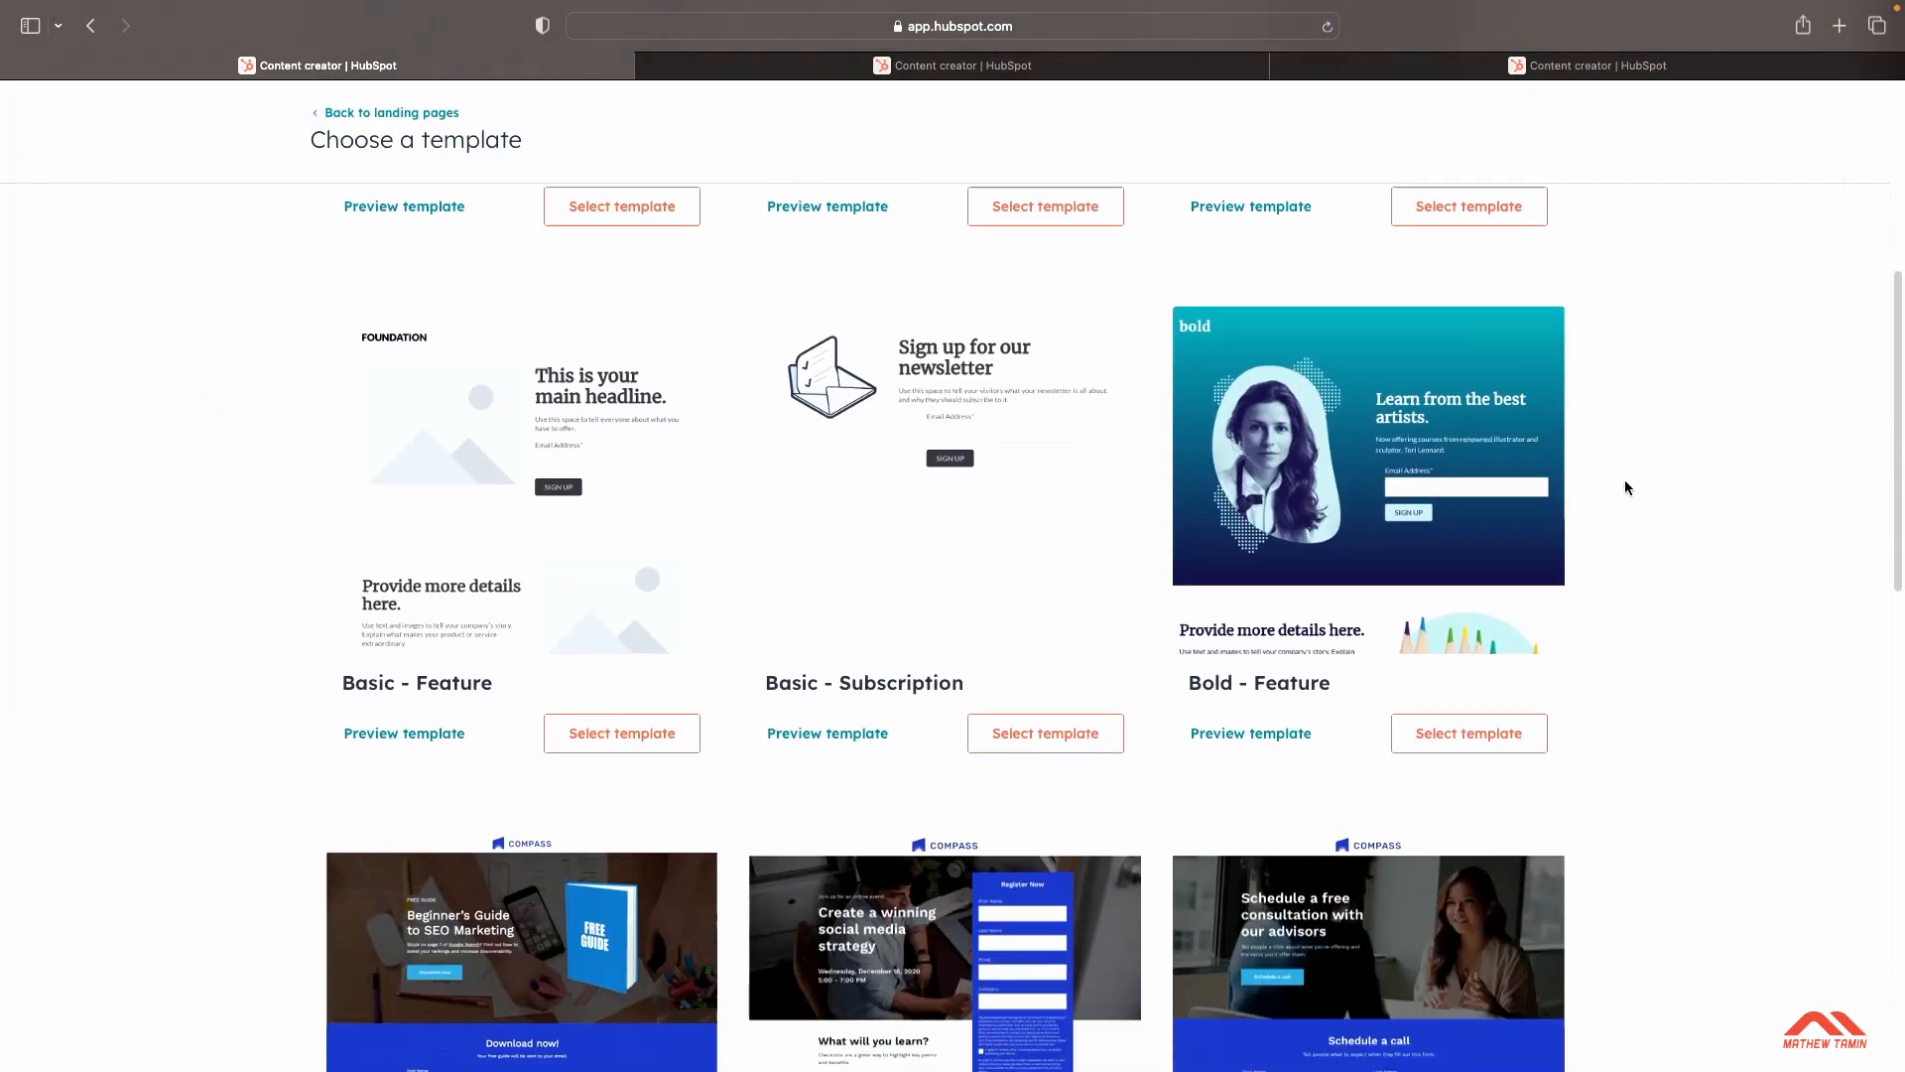
scroll(1625, 486, "down", 2)
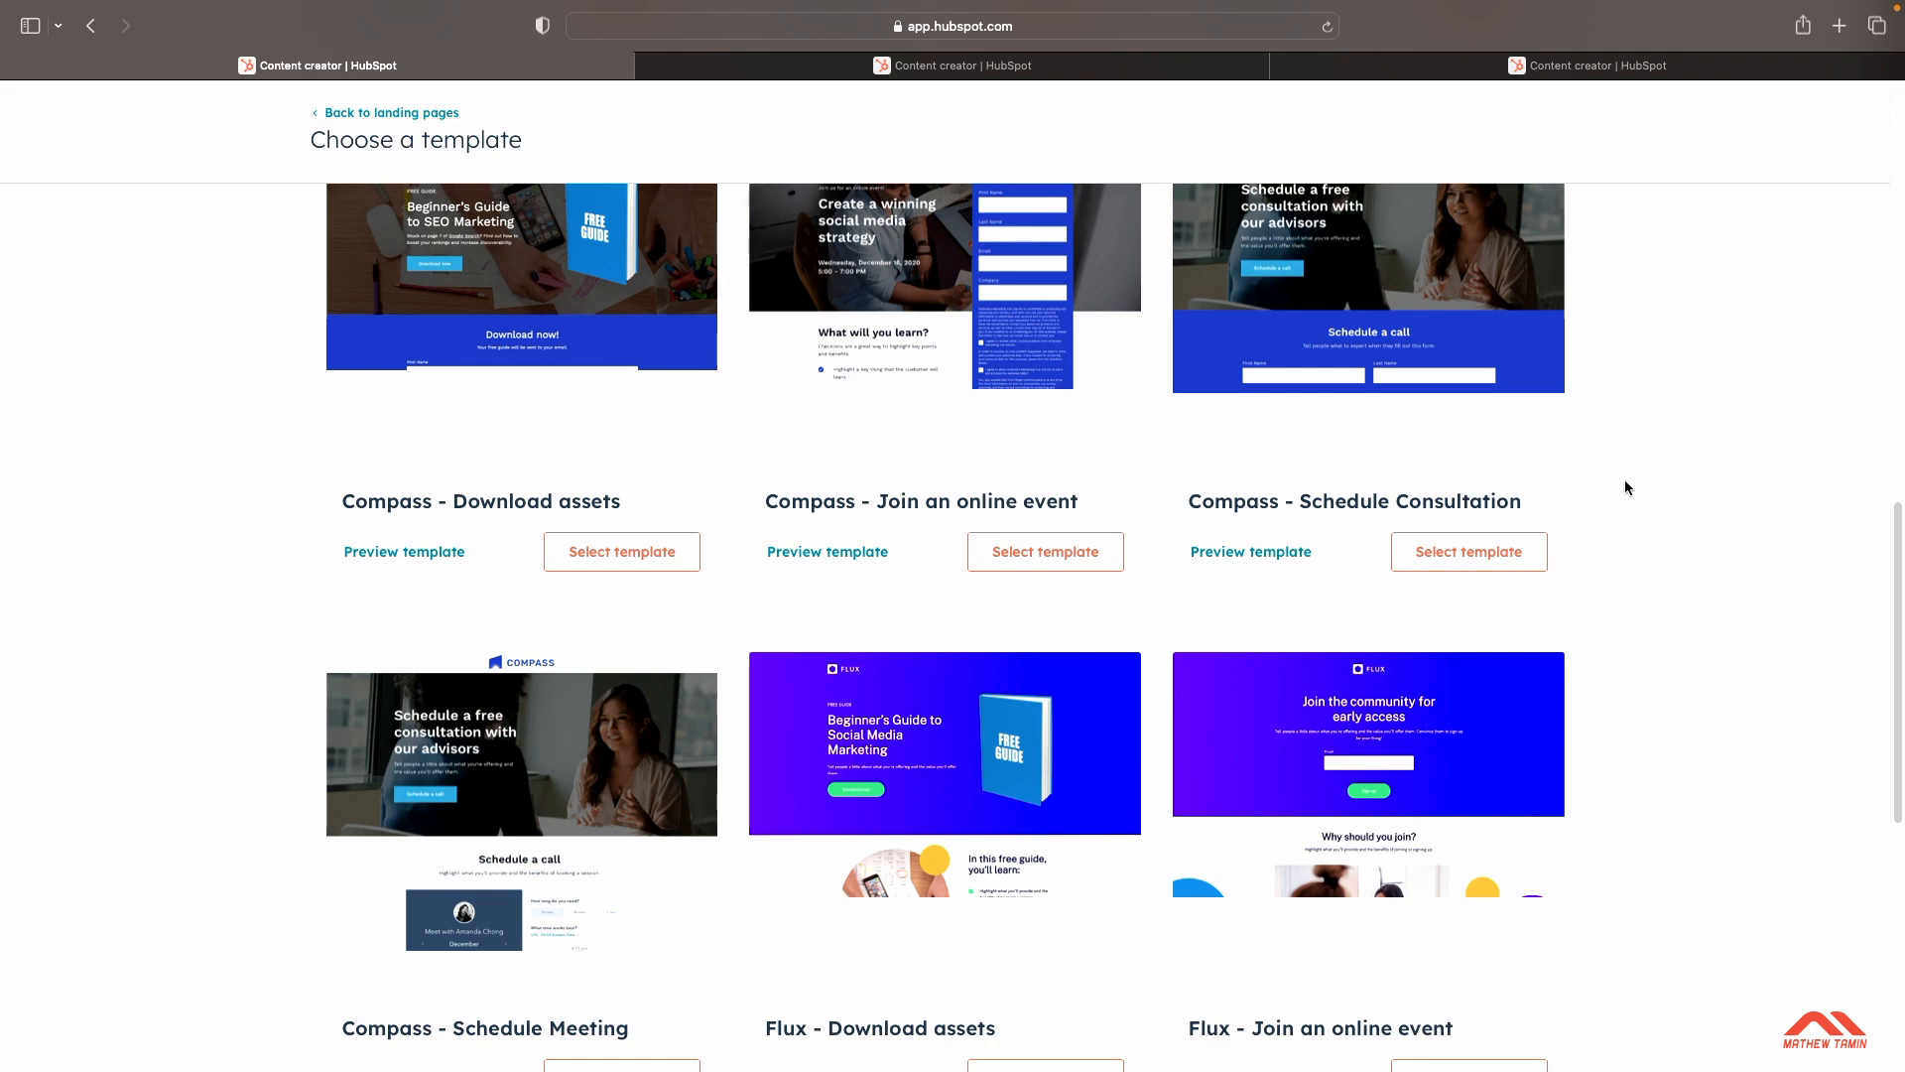
scroll(1626, 486, "down", 7)
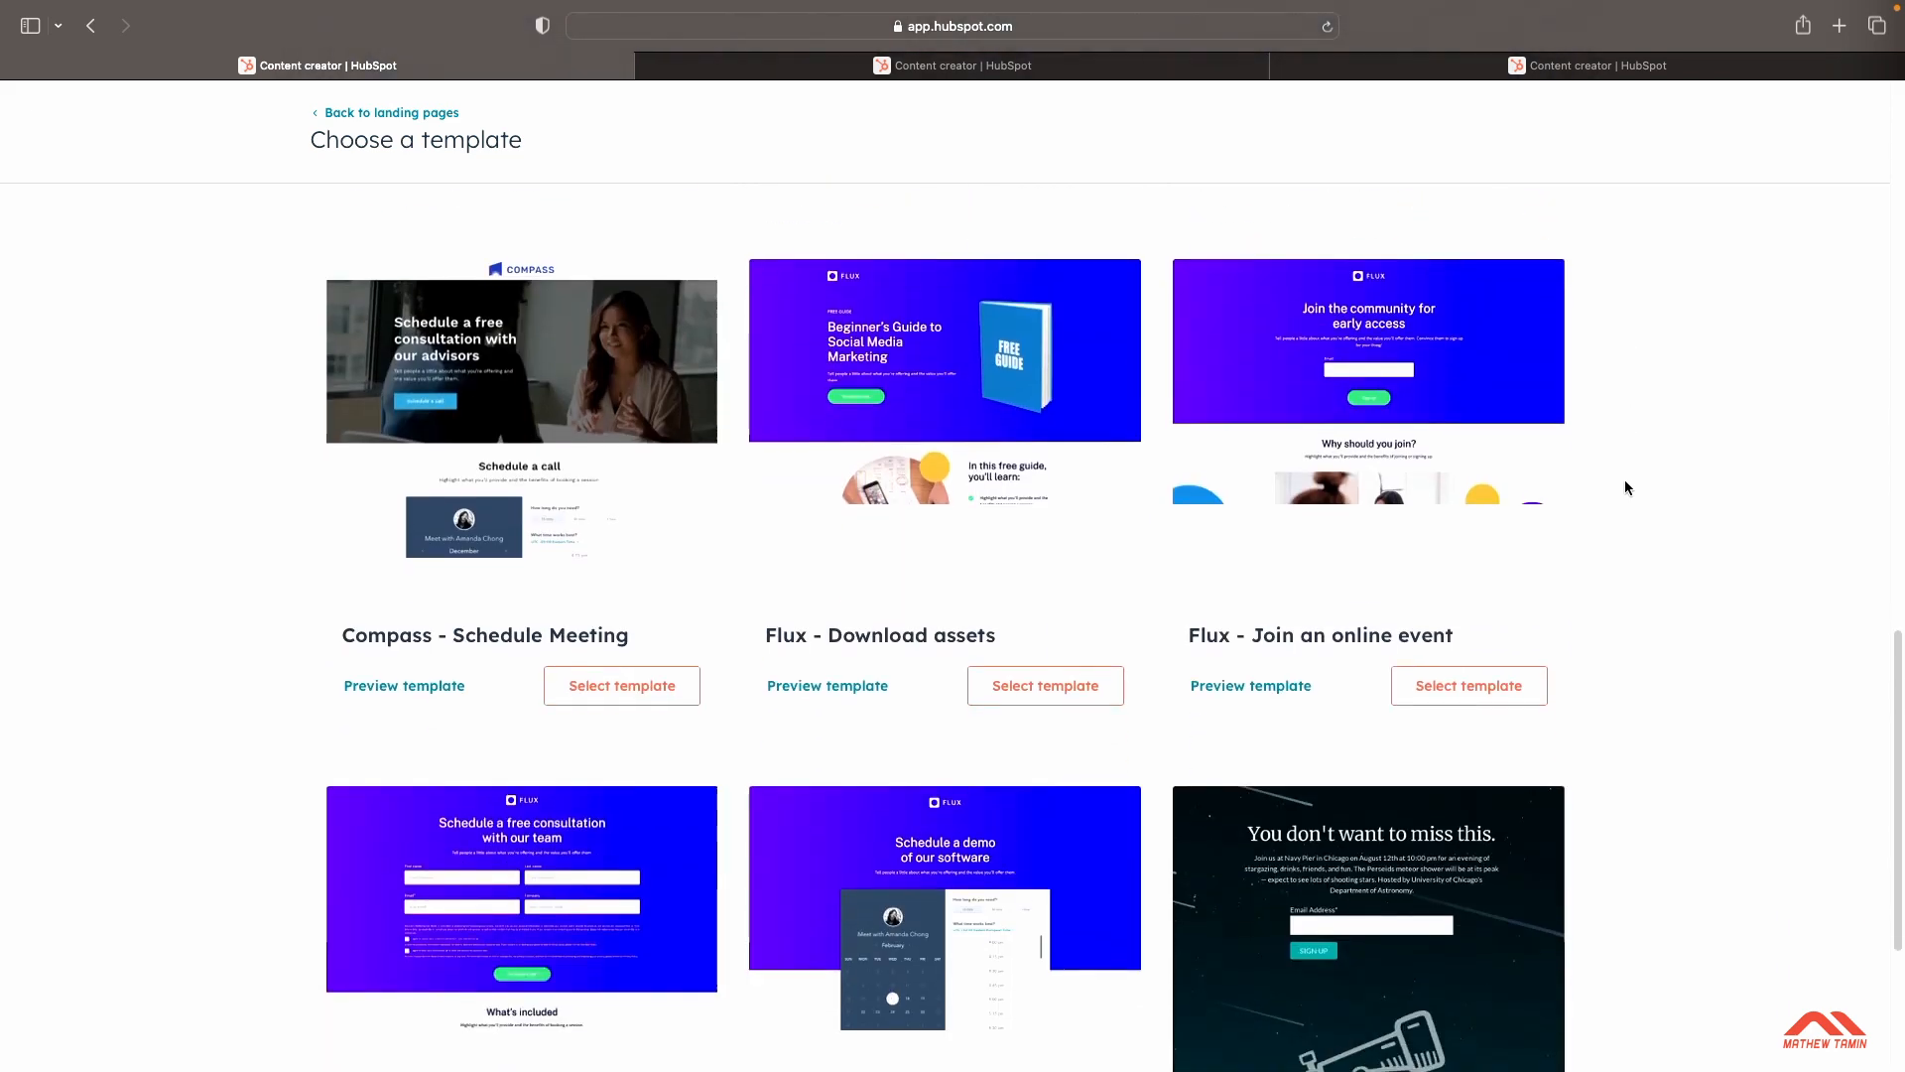
scroll(1626, 487, "down", 1)
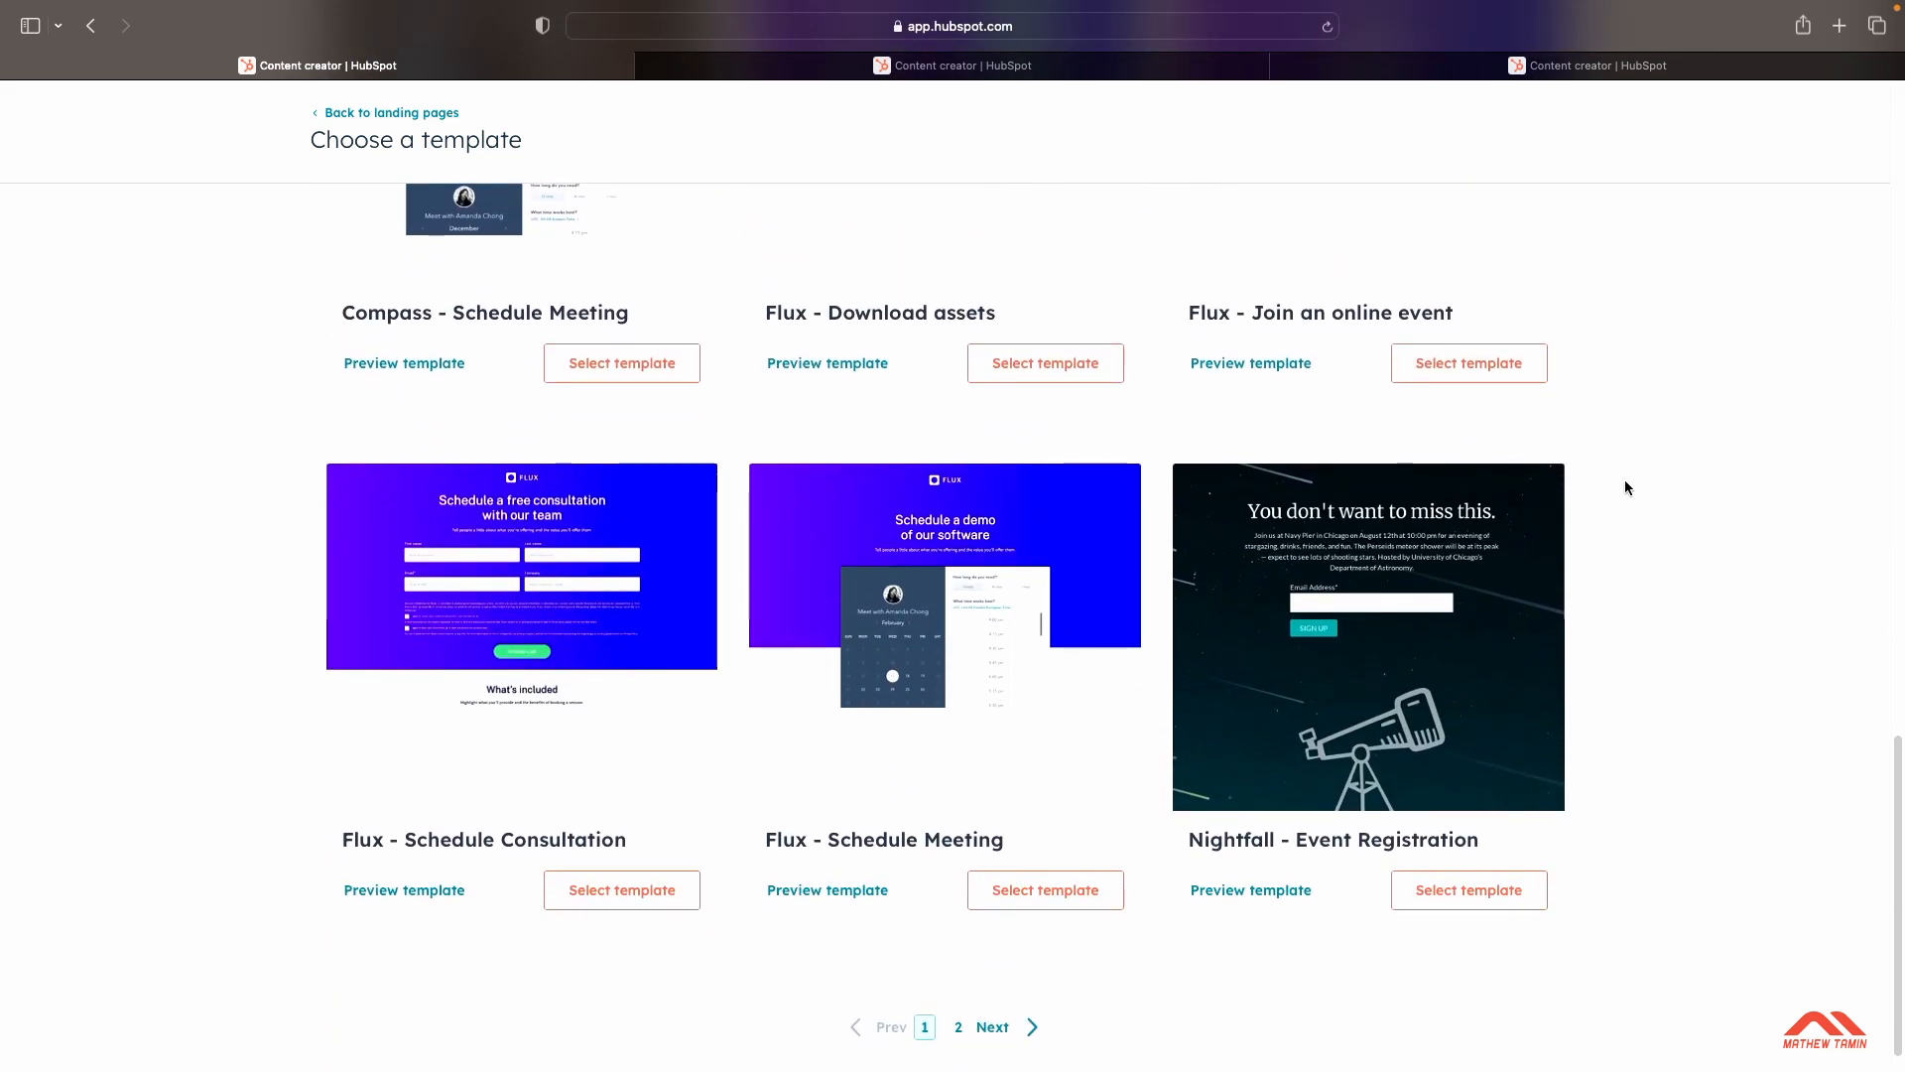
scroll(1625, 486, "up", 20)
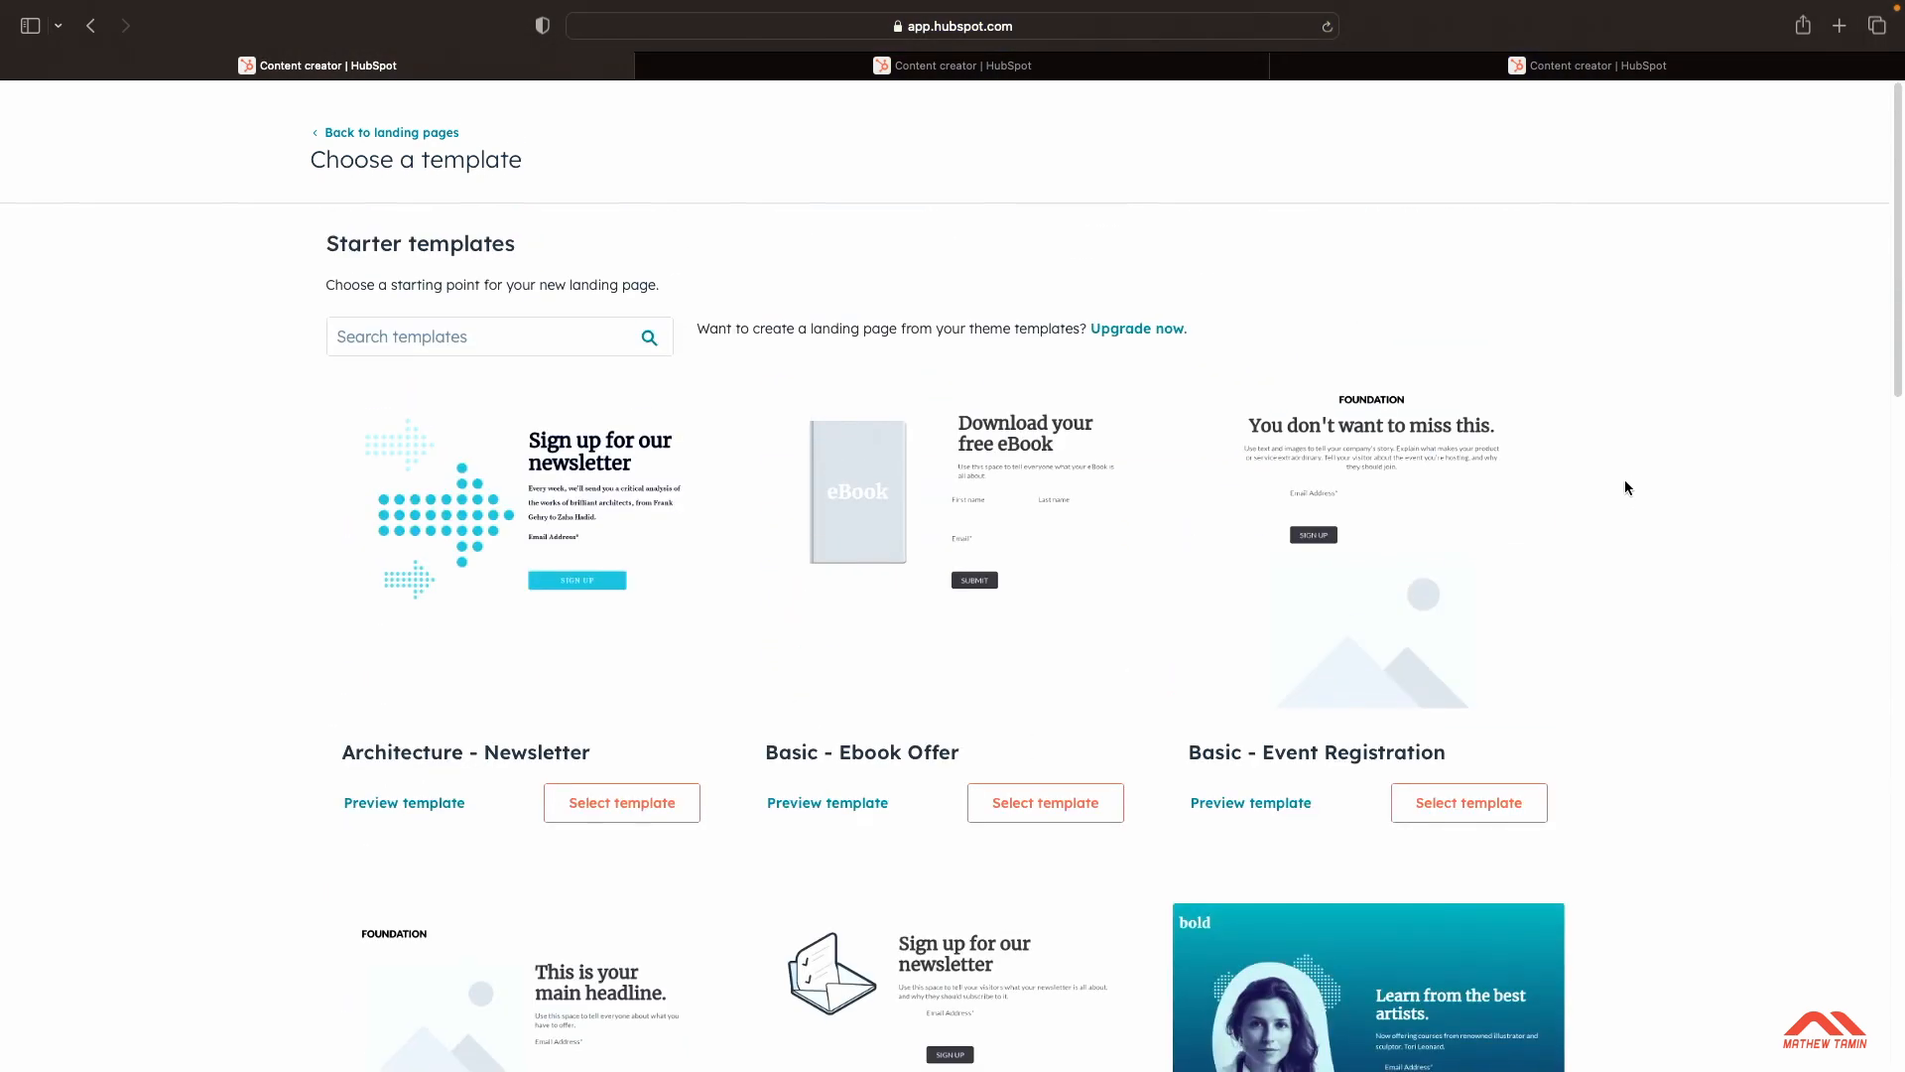
scroll(1624, 487, "down", 1)
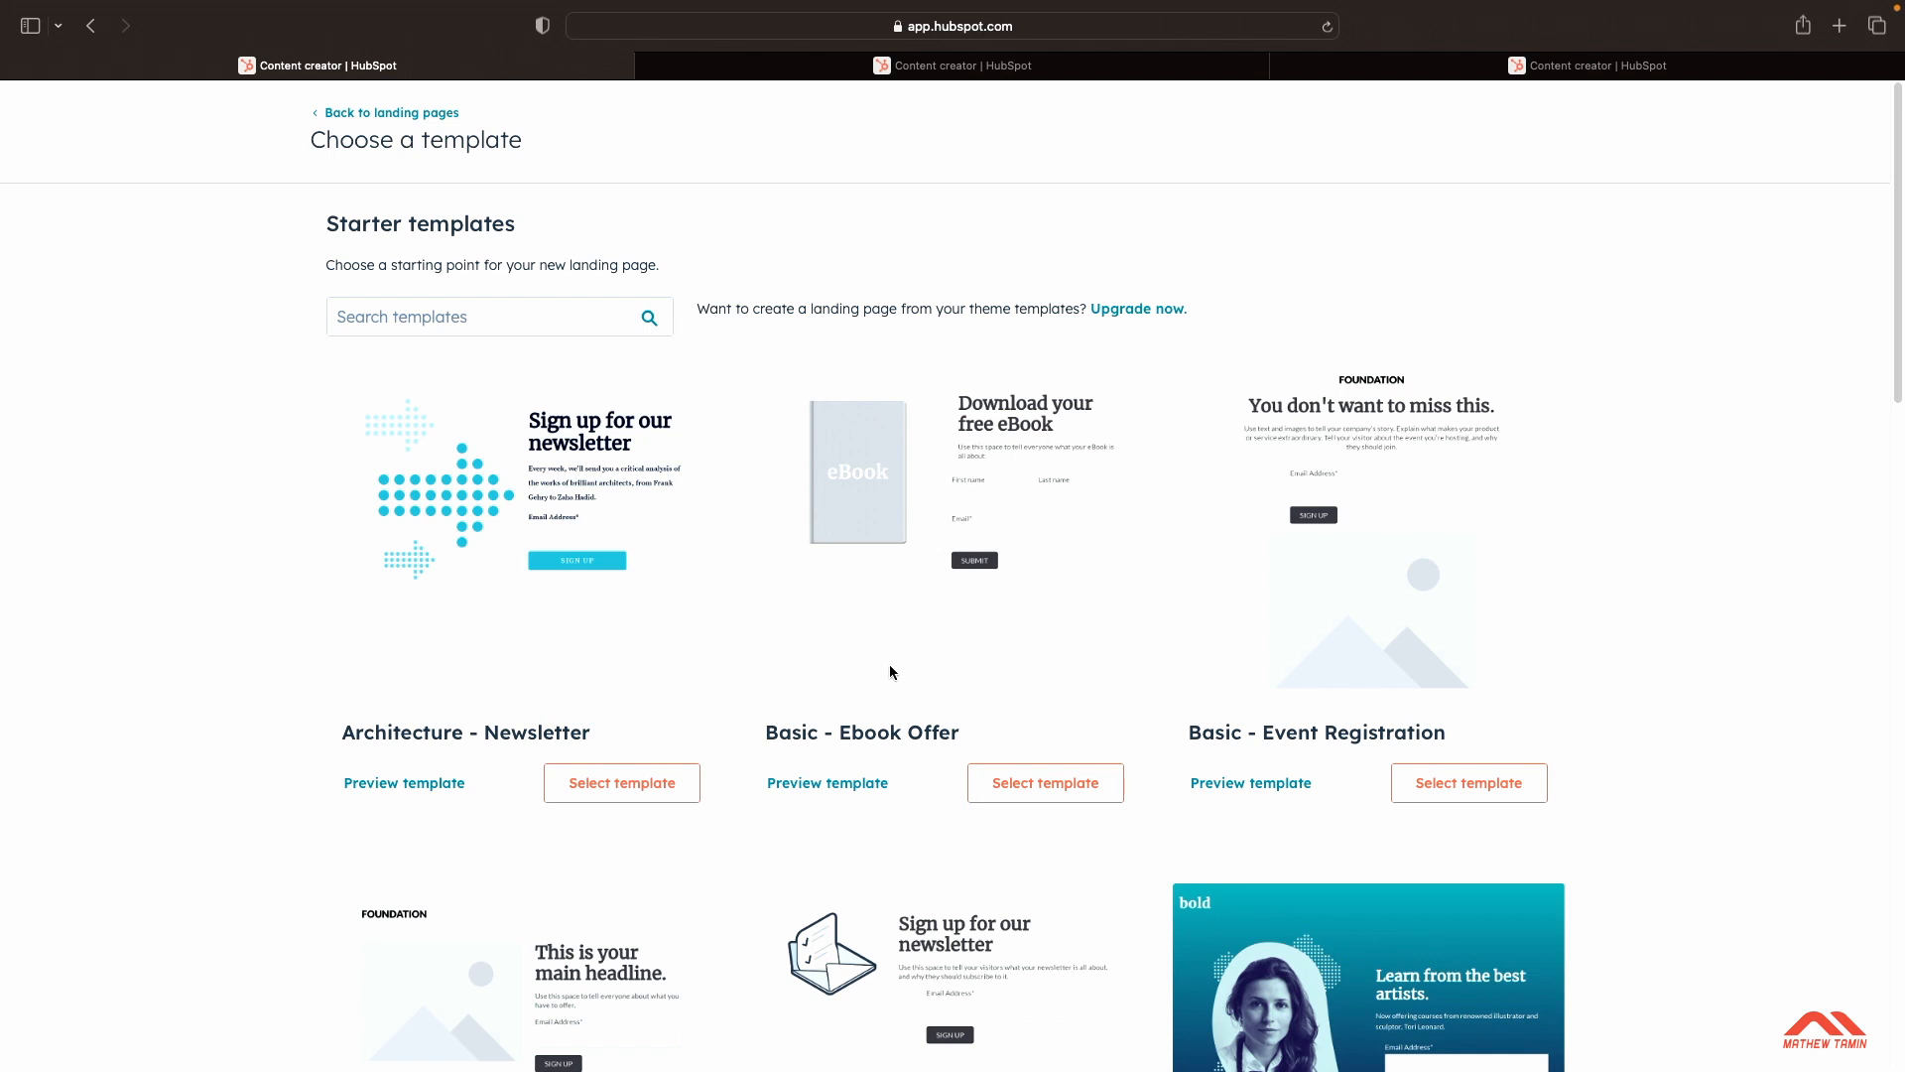
scroll(890, 671, "down", 1)
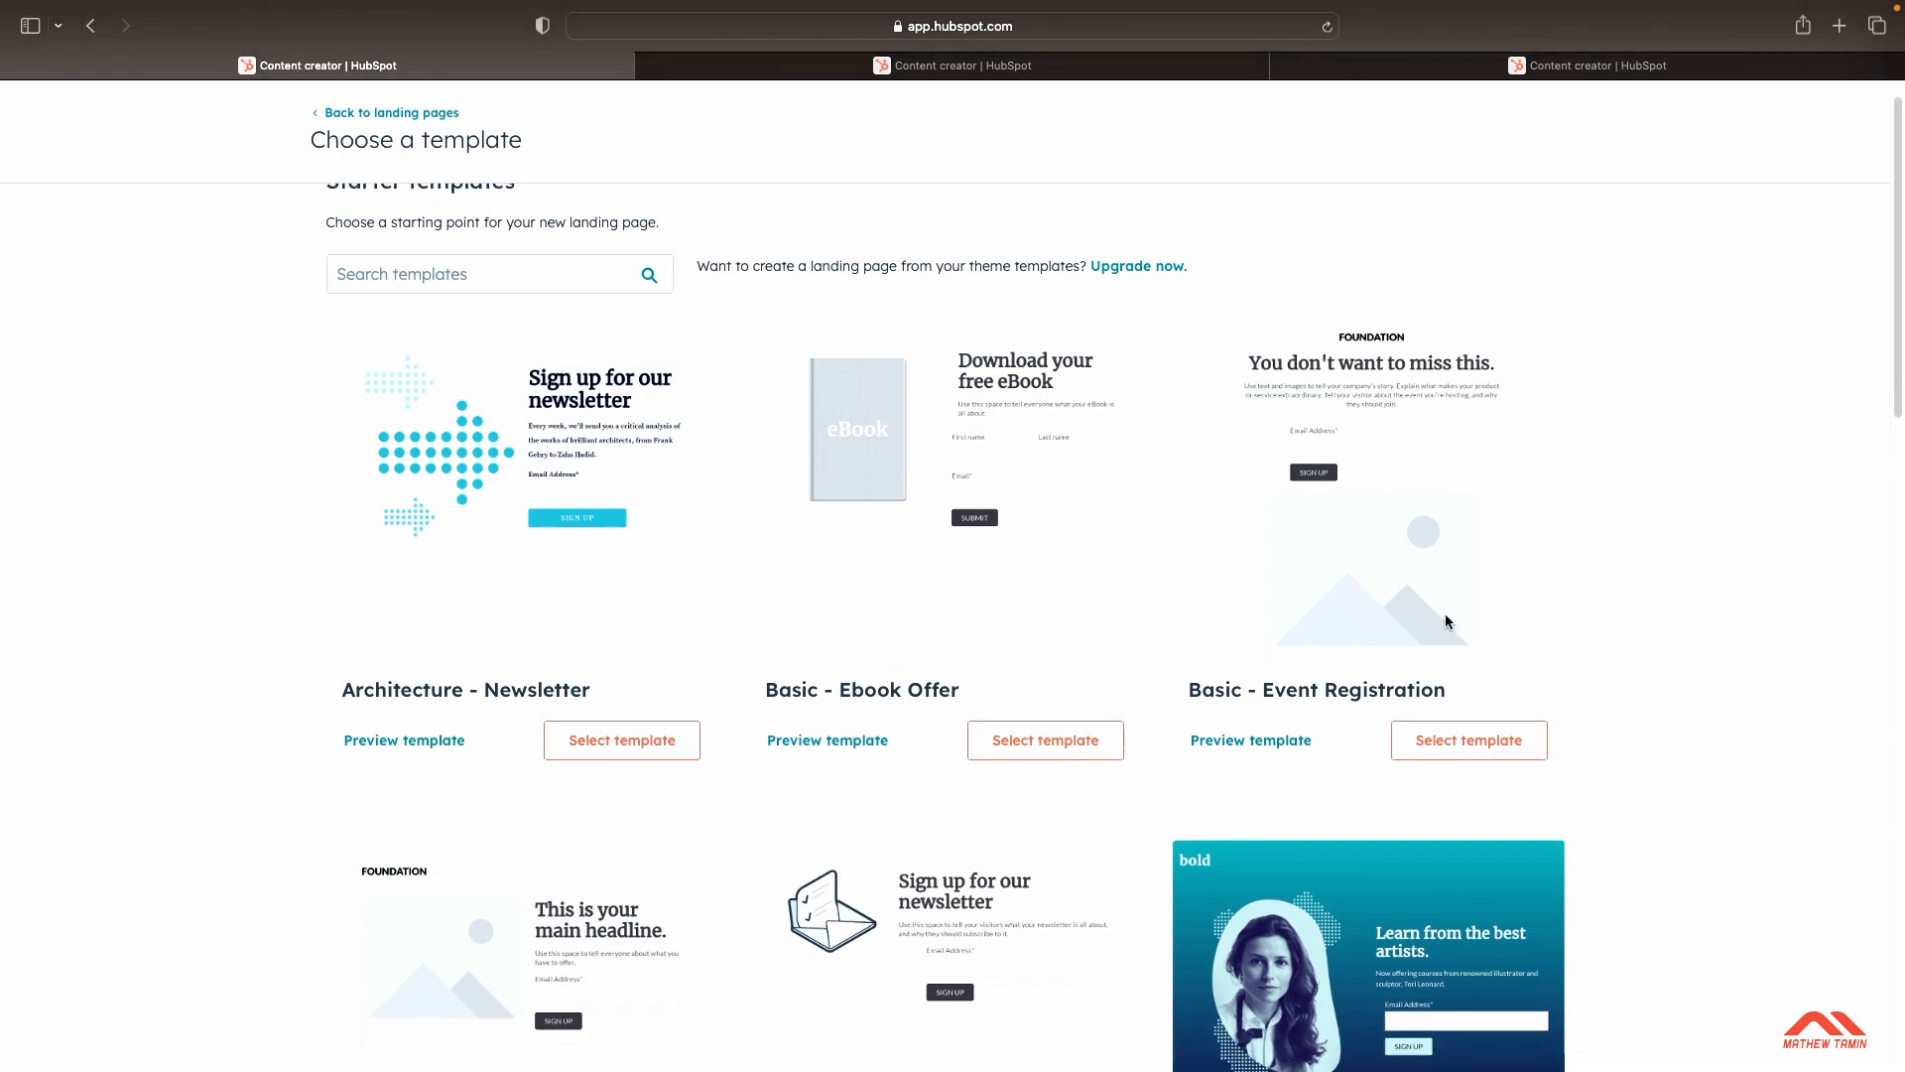
scroll(1692, 615, "down", 12)
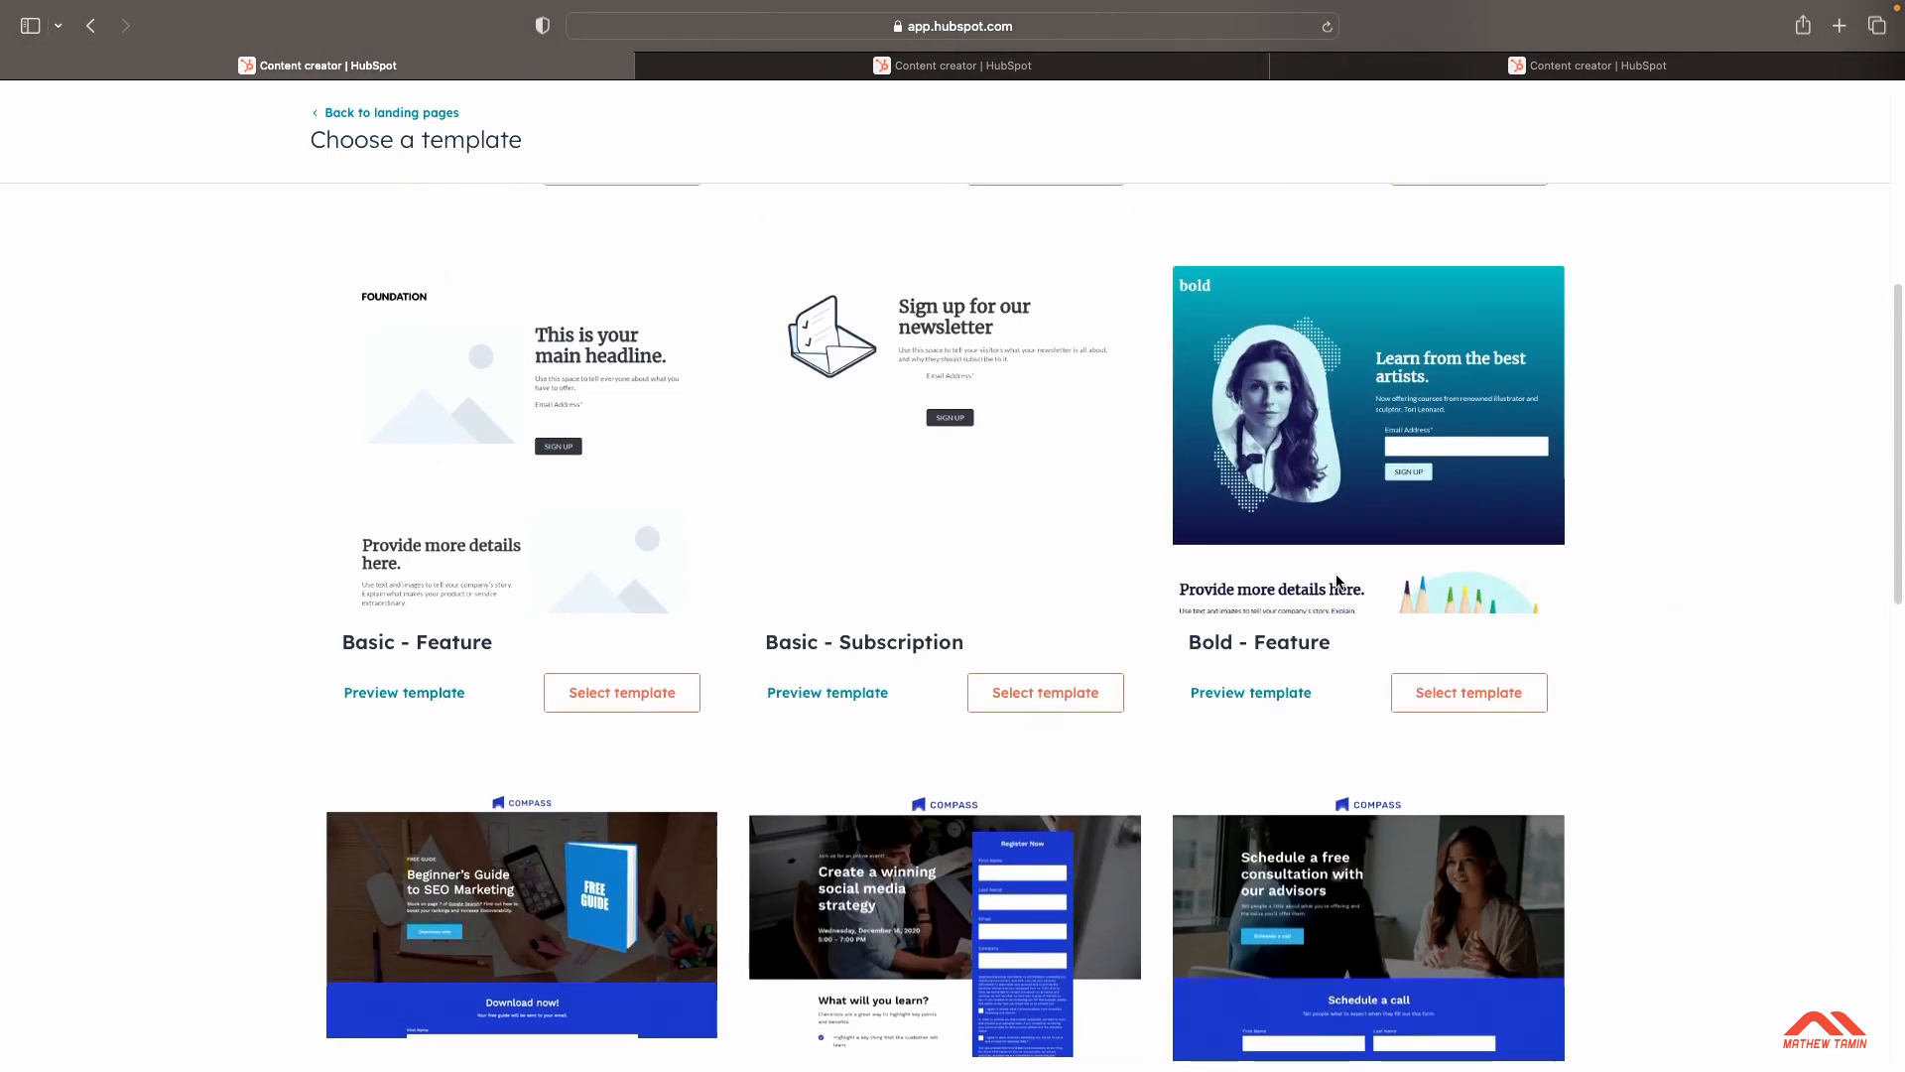
scroll(1586, 616, "down", 20)
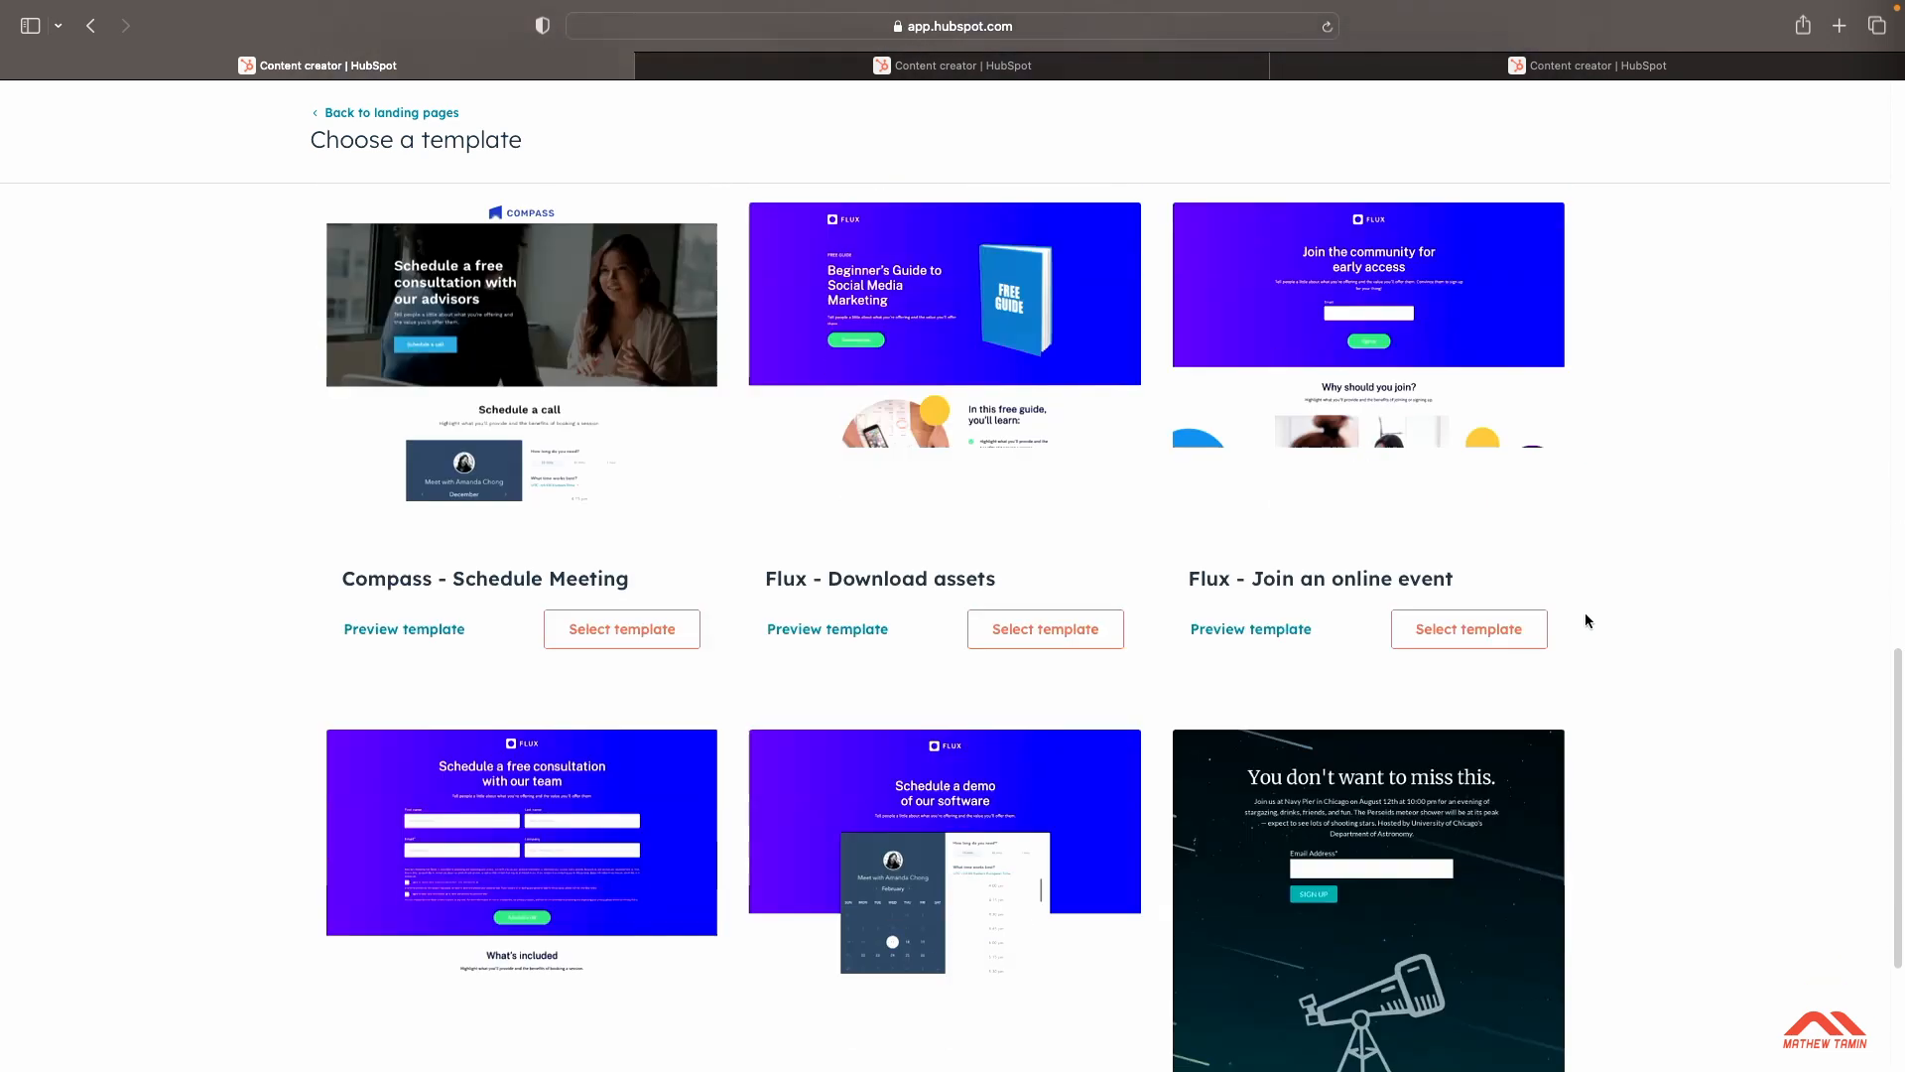
scroll(1586, 621, "down", 6)
Step: Look through the second page of starter templates and return to the first page
left_click(992, 987)
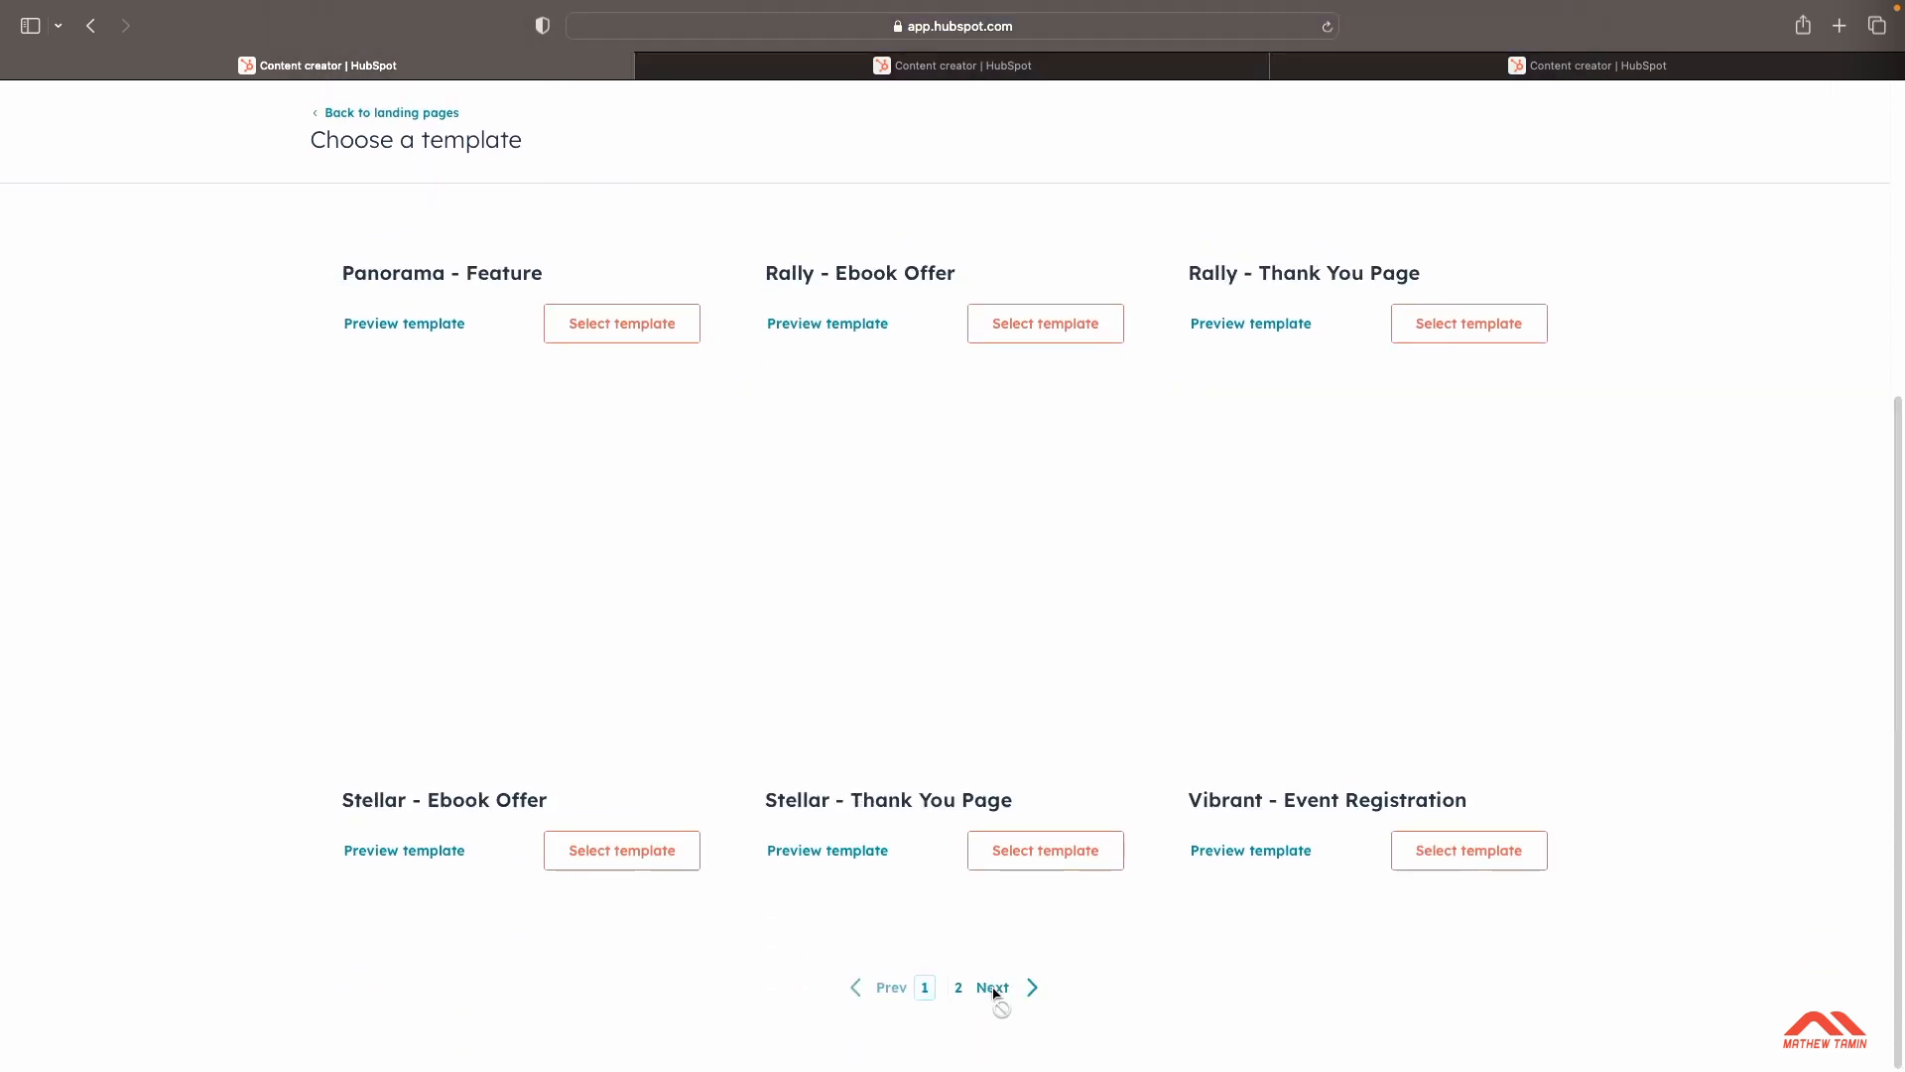
scroll(1651, 570, "up", 5)
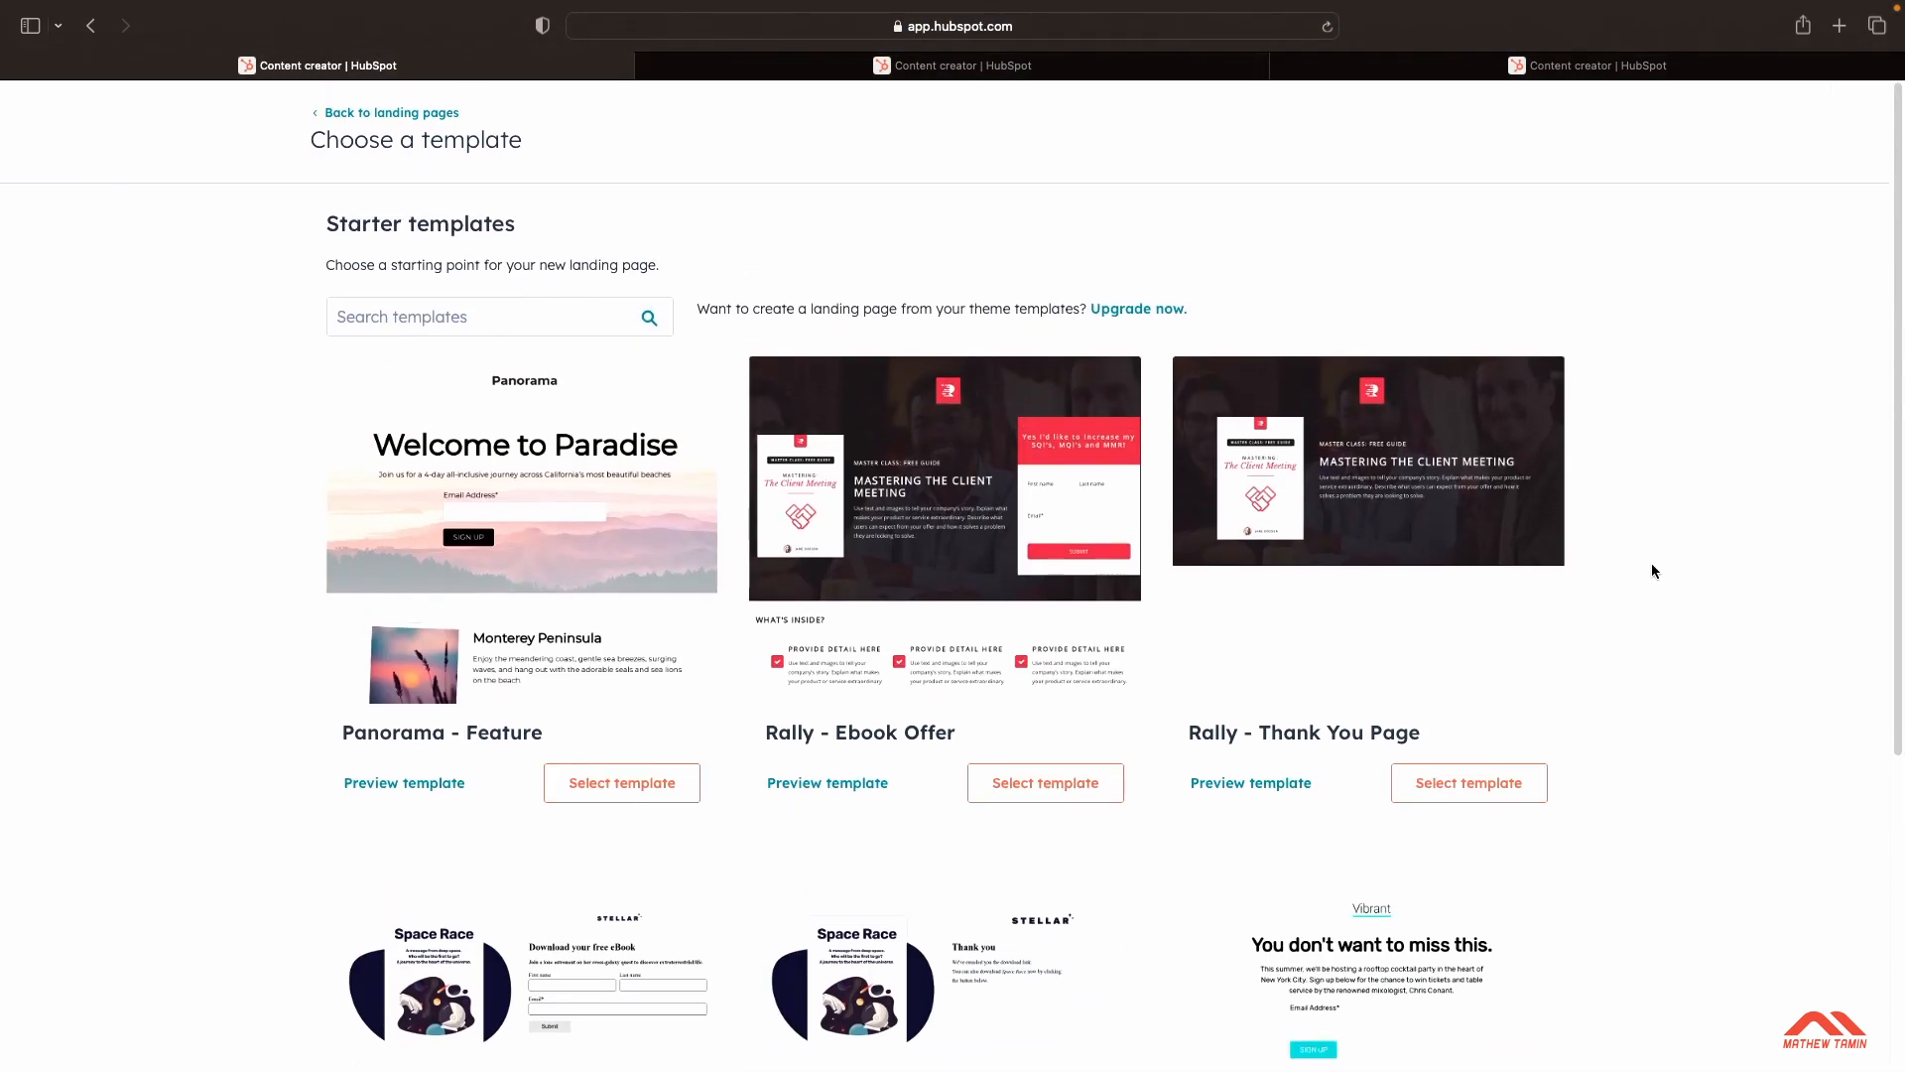
scroll(1652, 564, "down", 1)
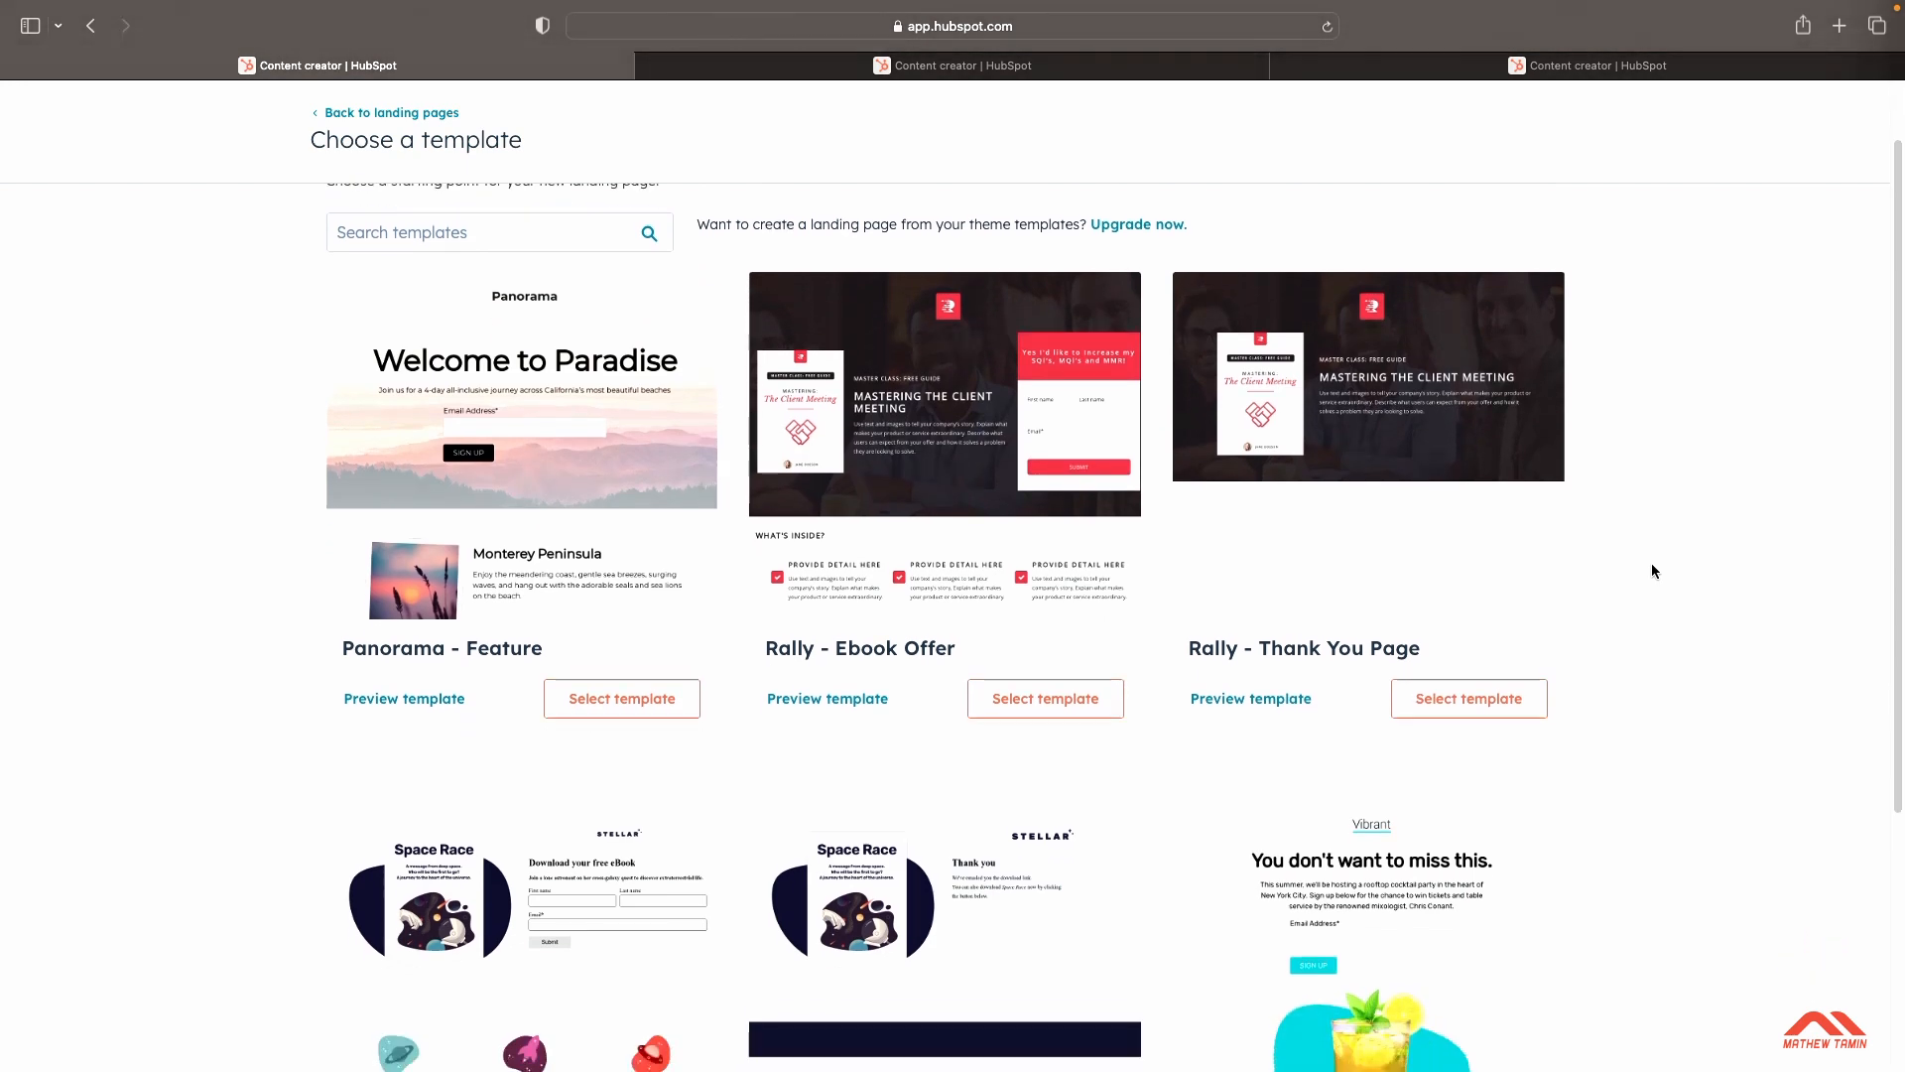
scroll(1651, 562, "down", 5)
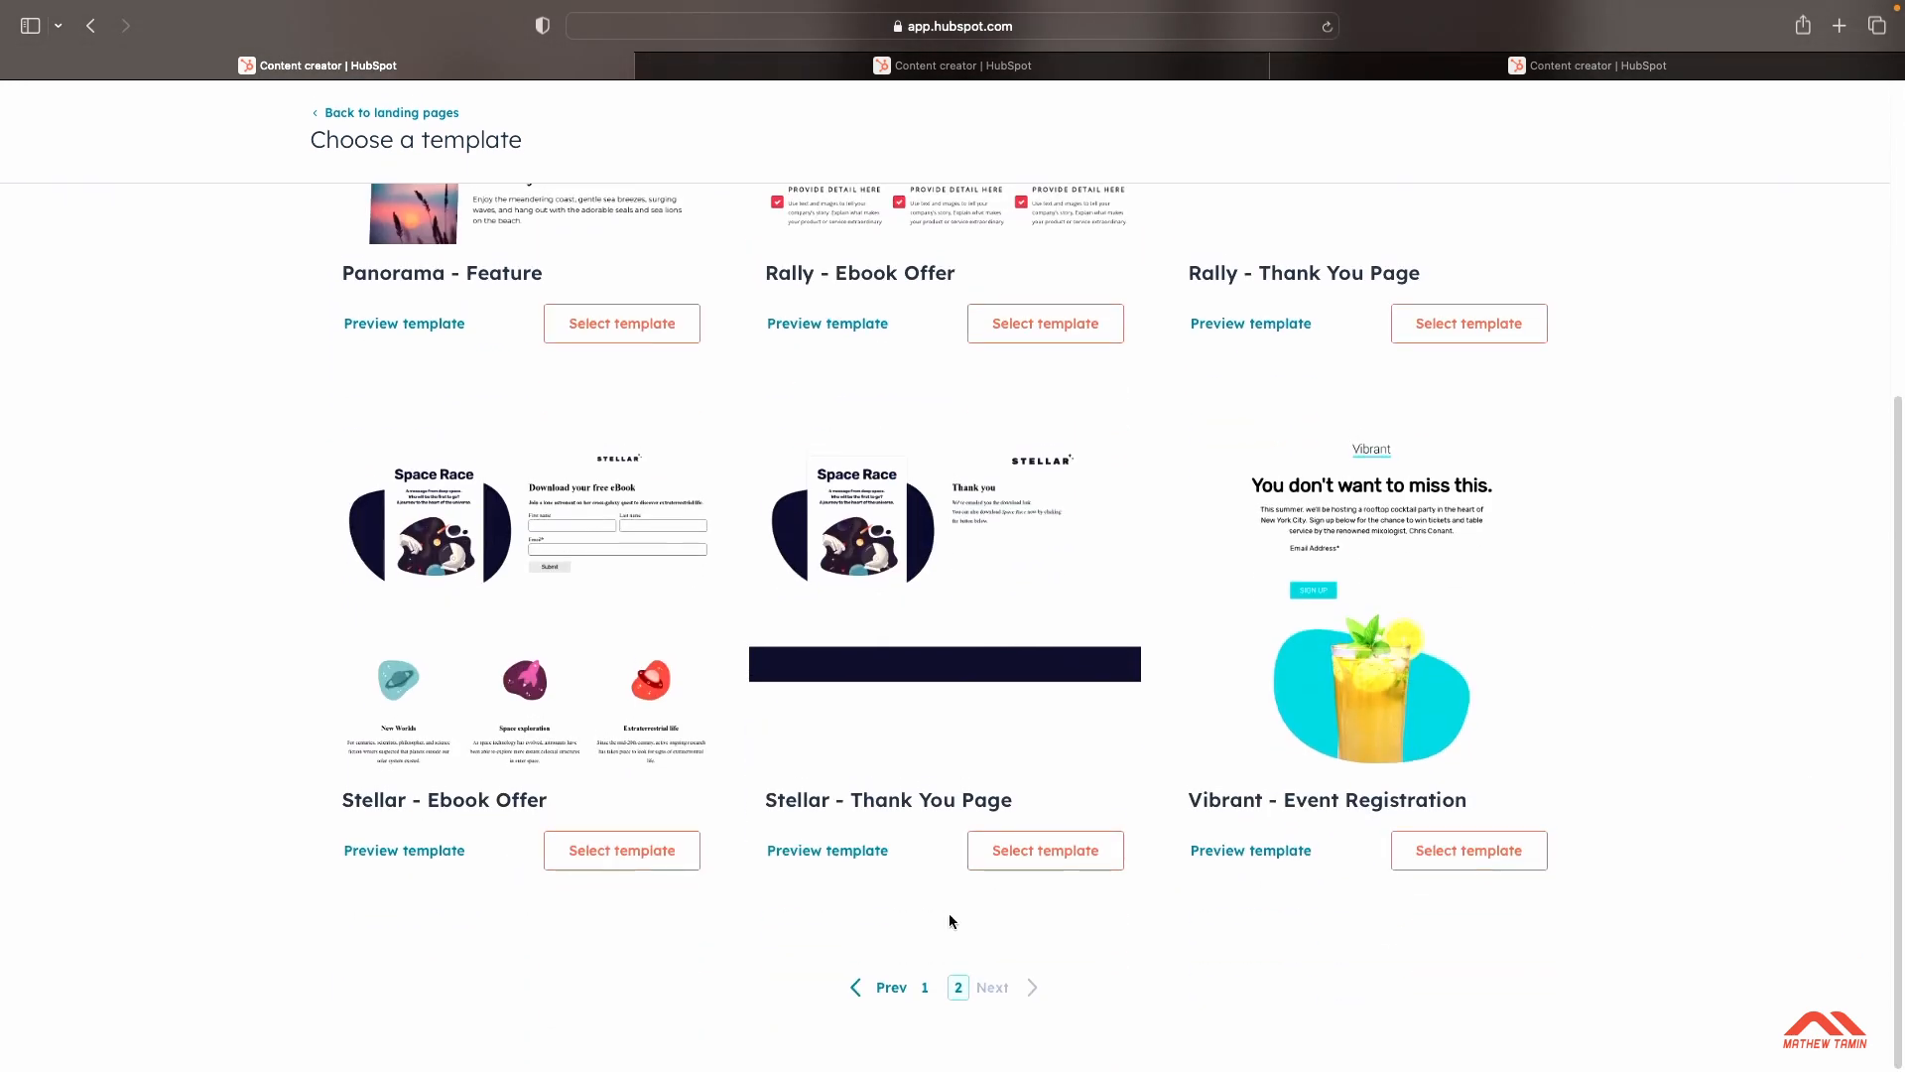
left_click(926, 987)
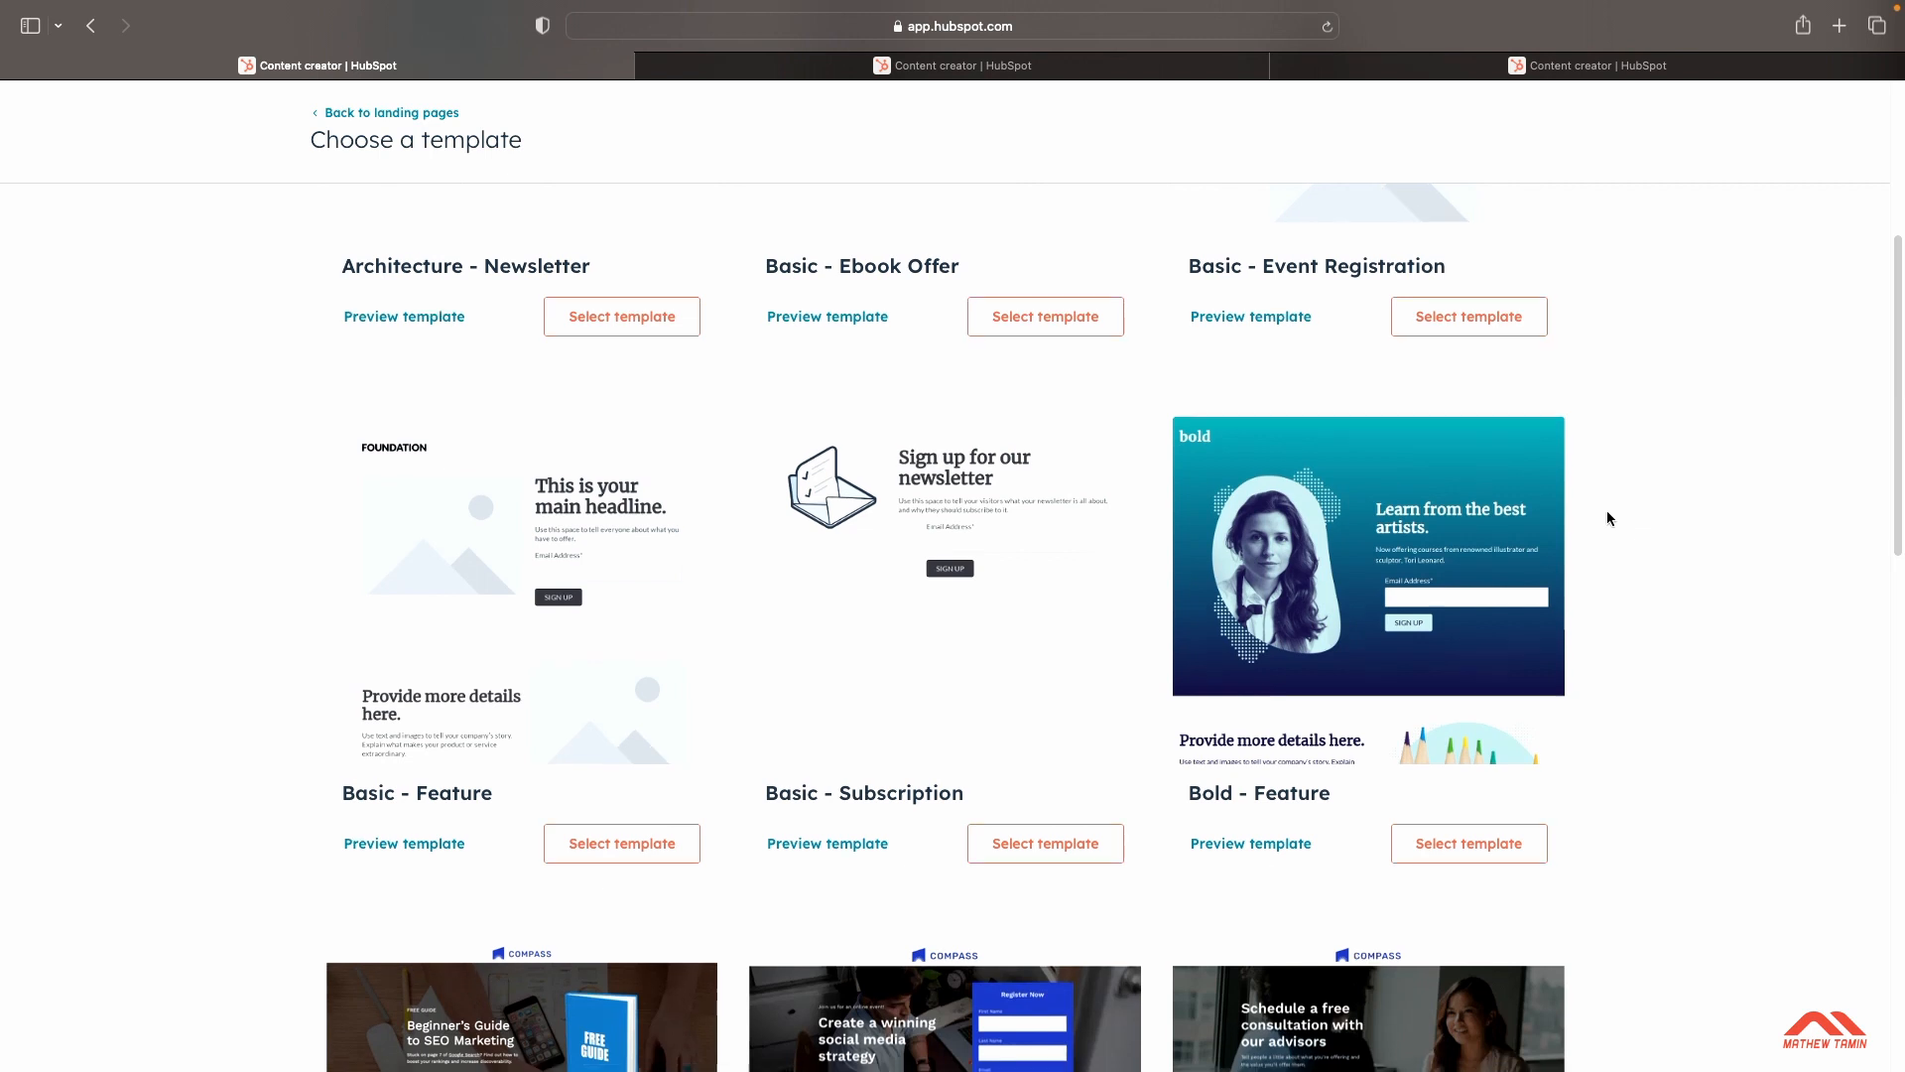
Step: Compare the starter templates on the first page again, from Basic - Feature down to Nightfall - Event Registration
scroll(1607, 514, "down", 3)
scroll(1607, 514, "down", 2)
scroll(1716, 508, "down", 1)
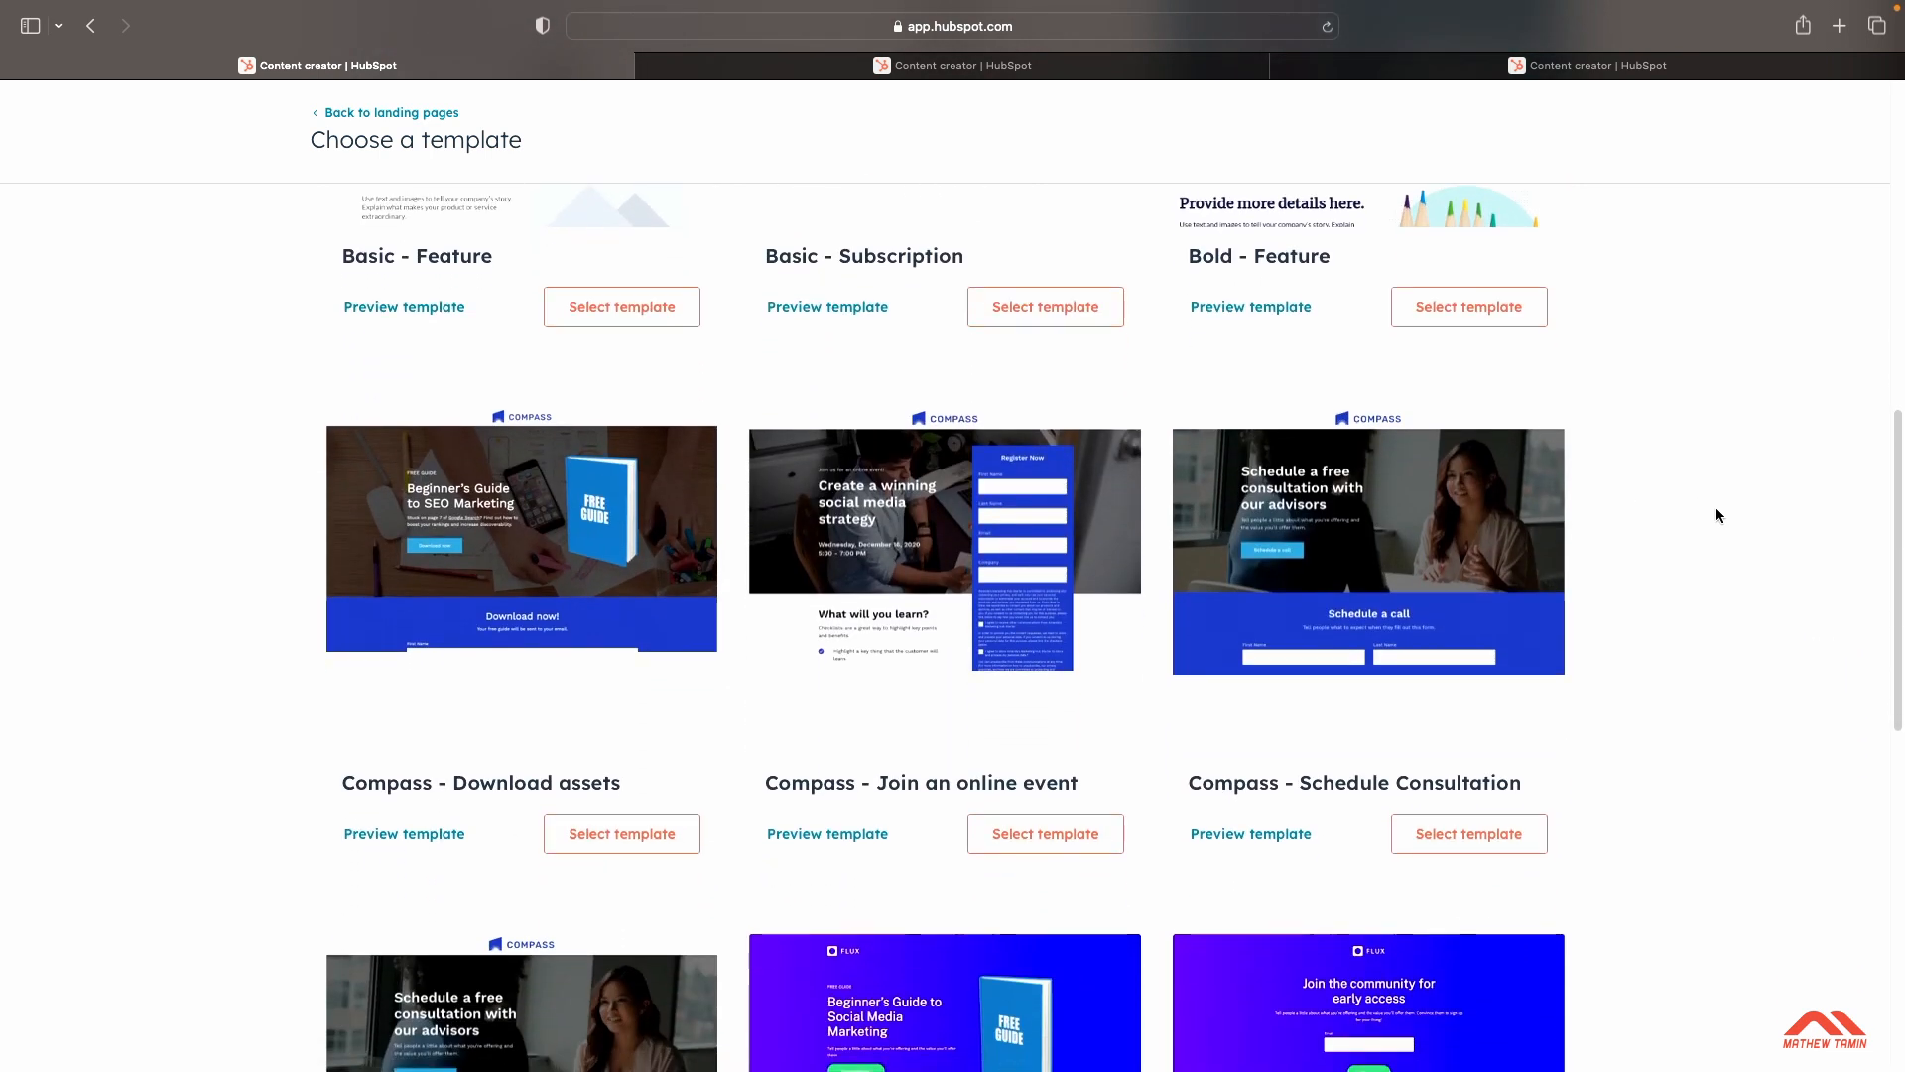
scroll(1716, 508, "down", 1)
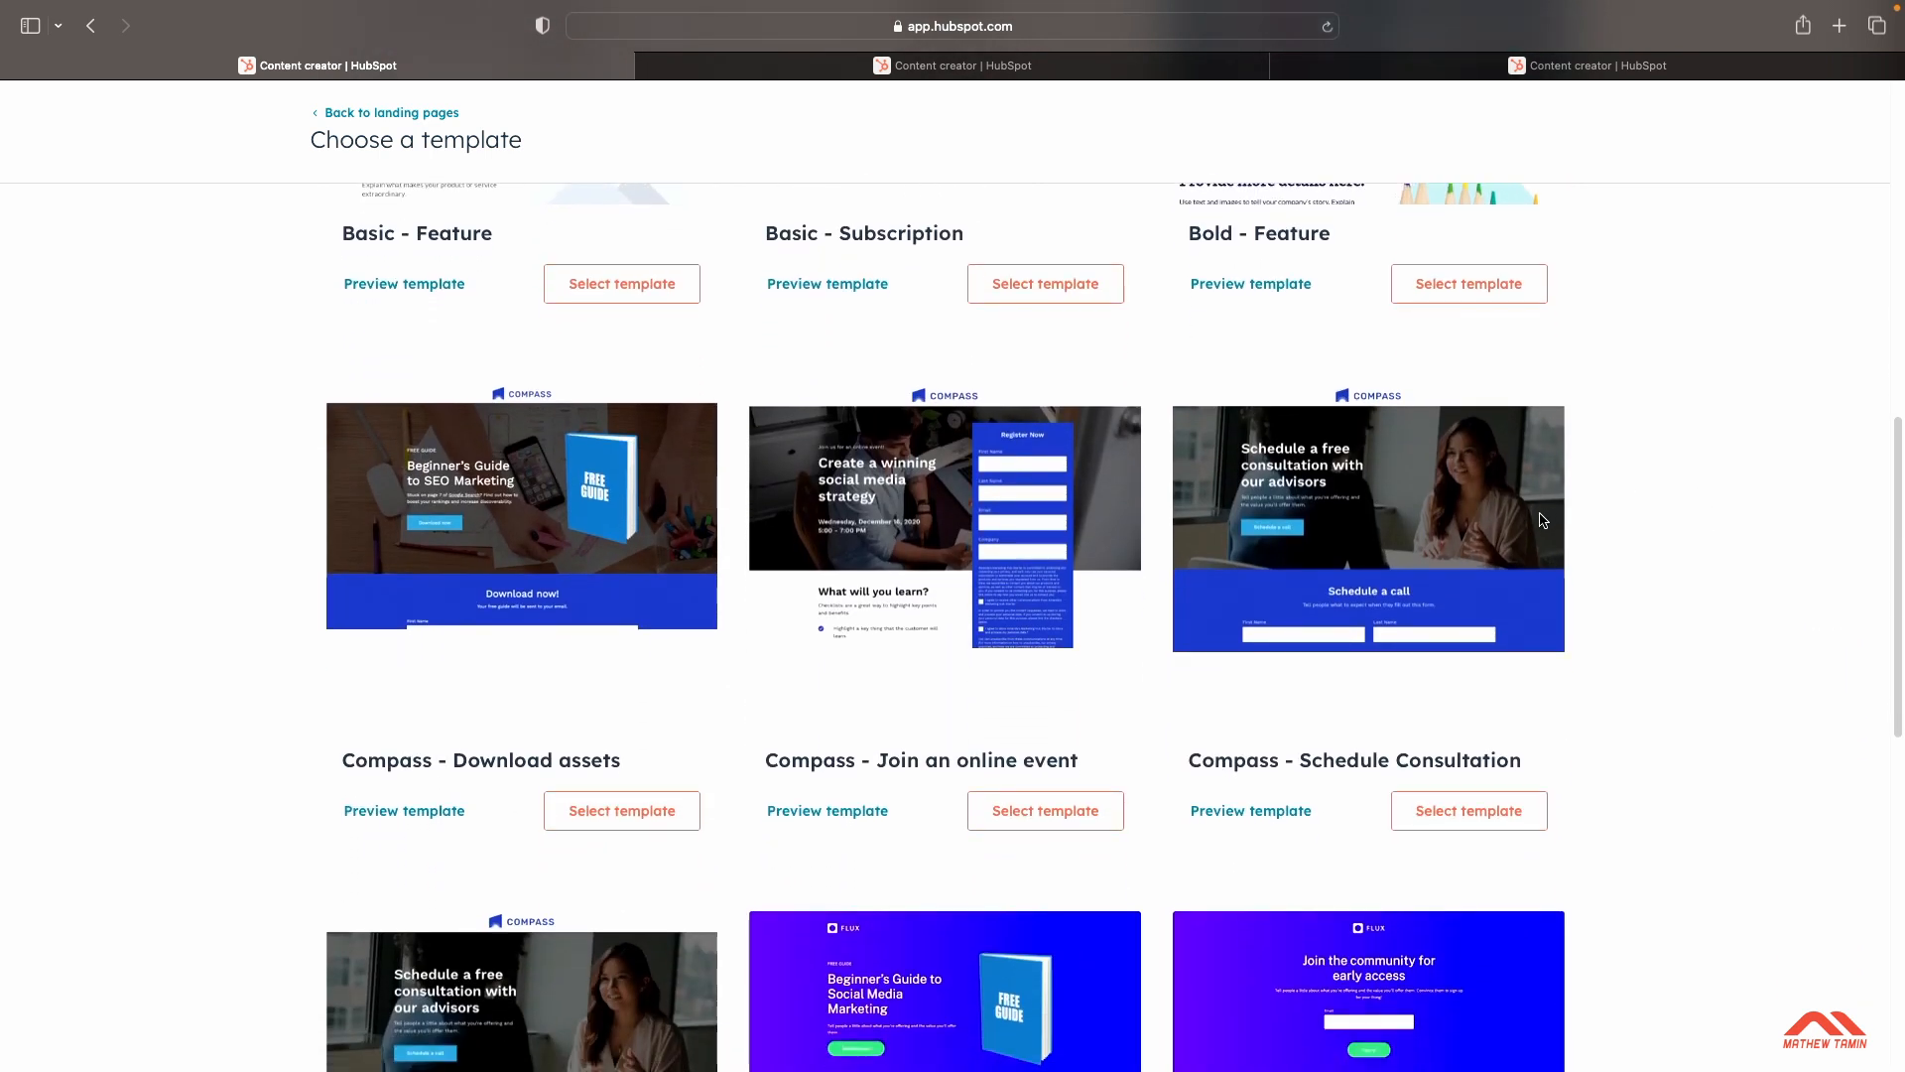
scroll(1682, 561, "down", 4)
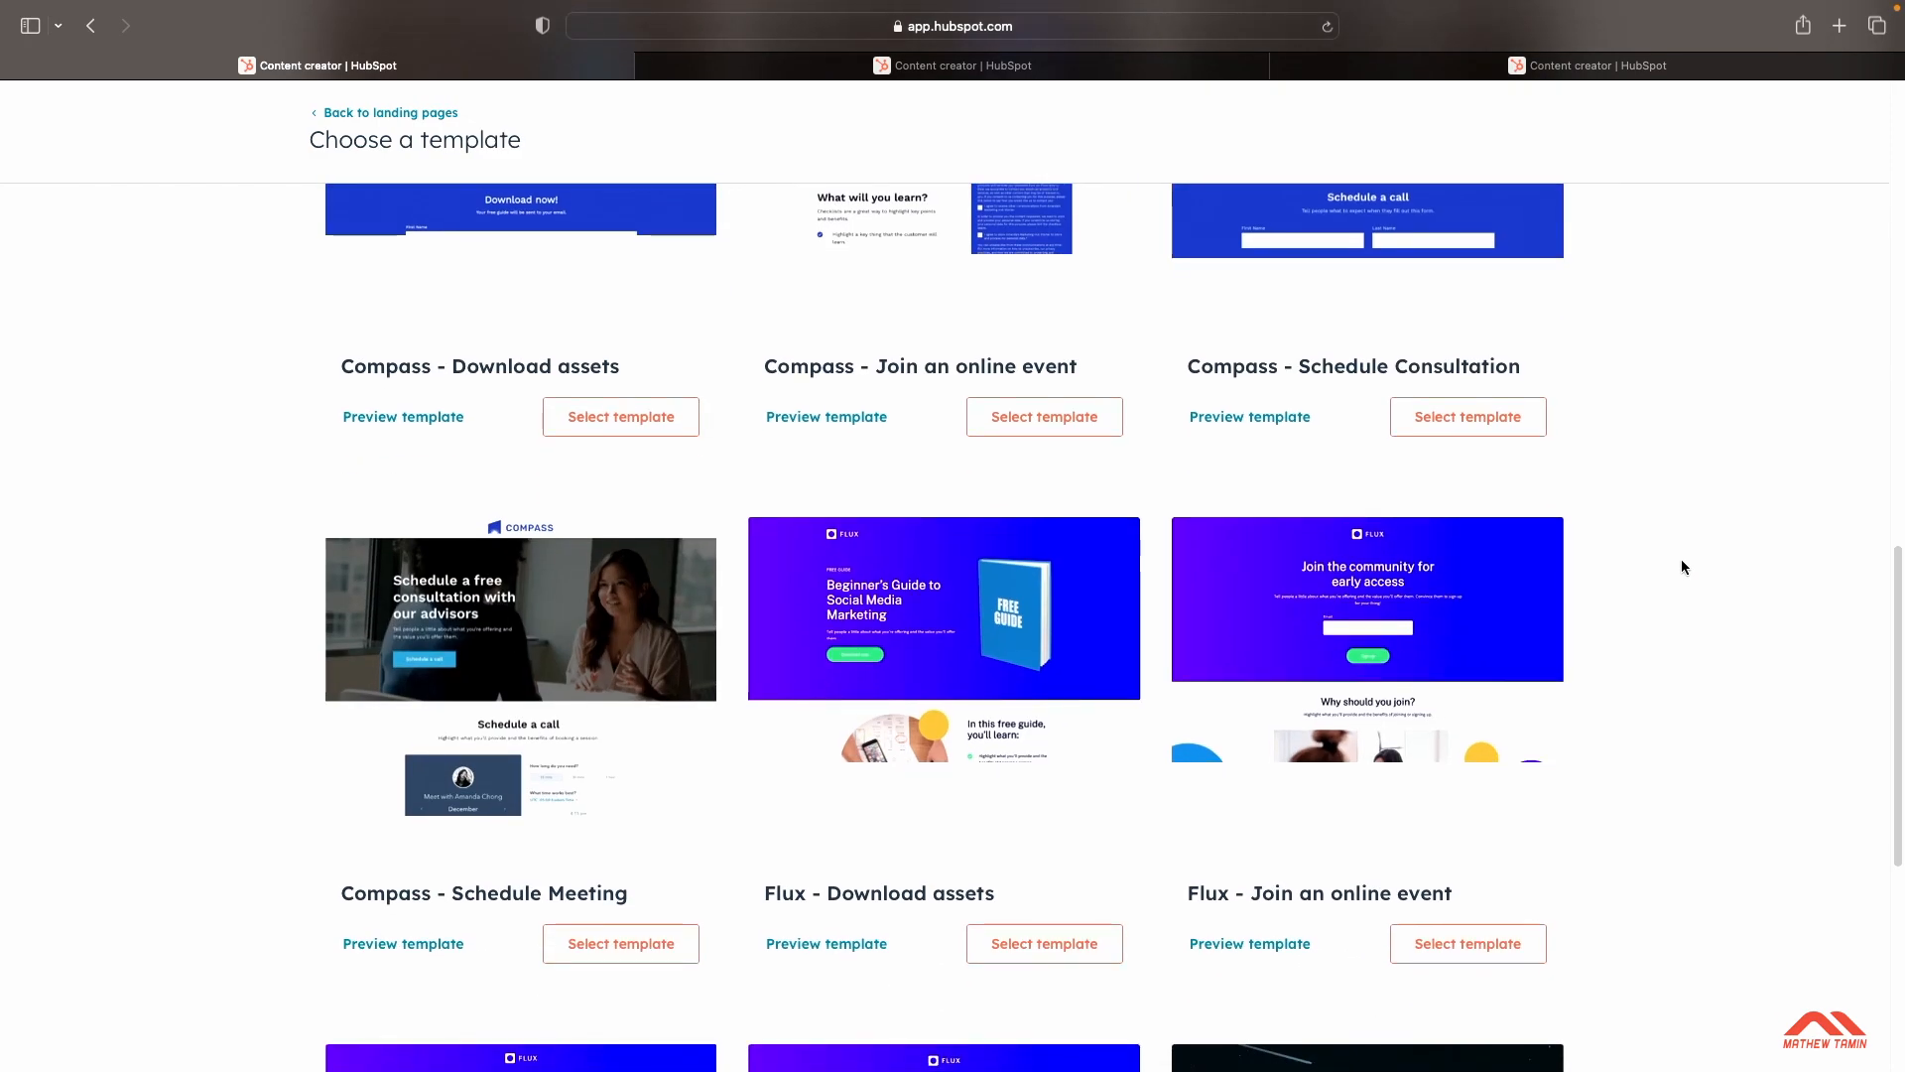
scroll(1682, 560, "down", 5)
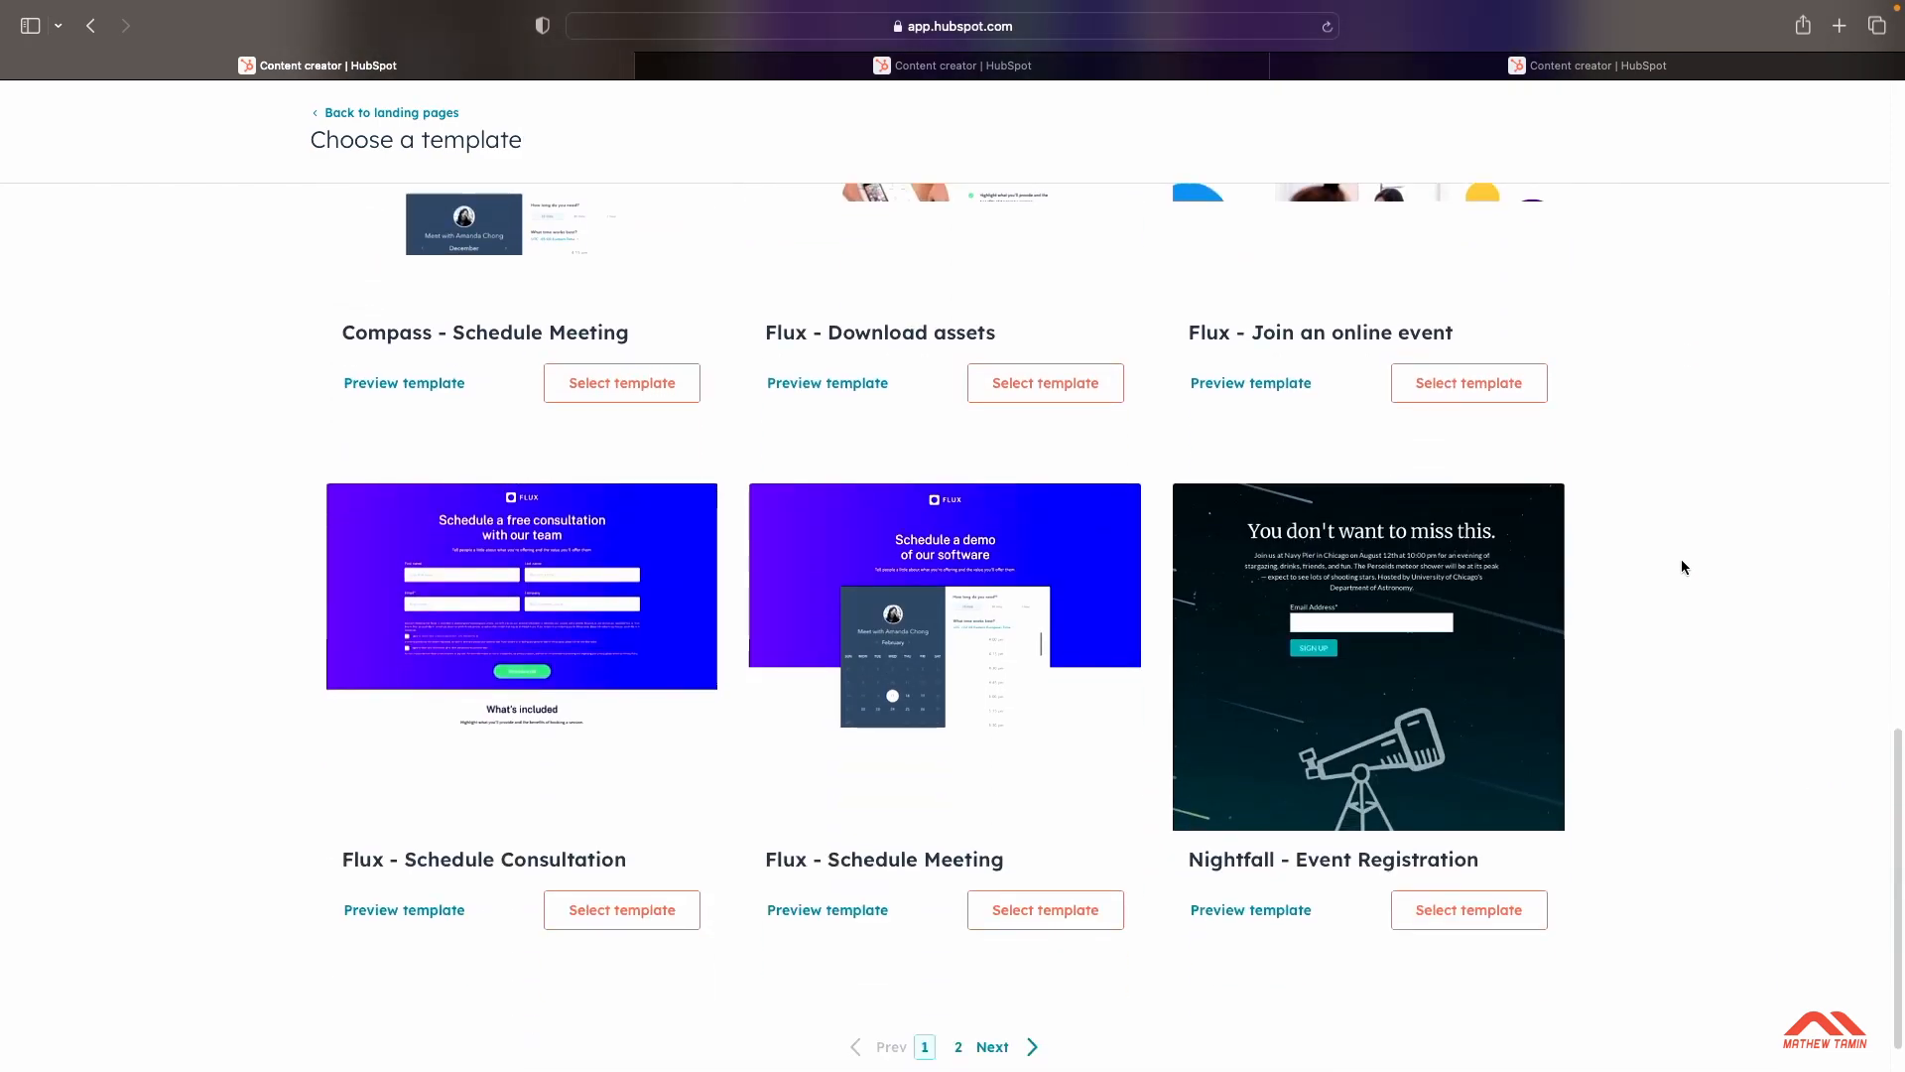
scroll(1682, 562, "up", 10)
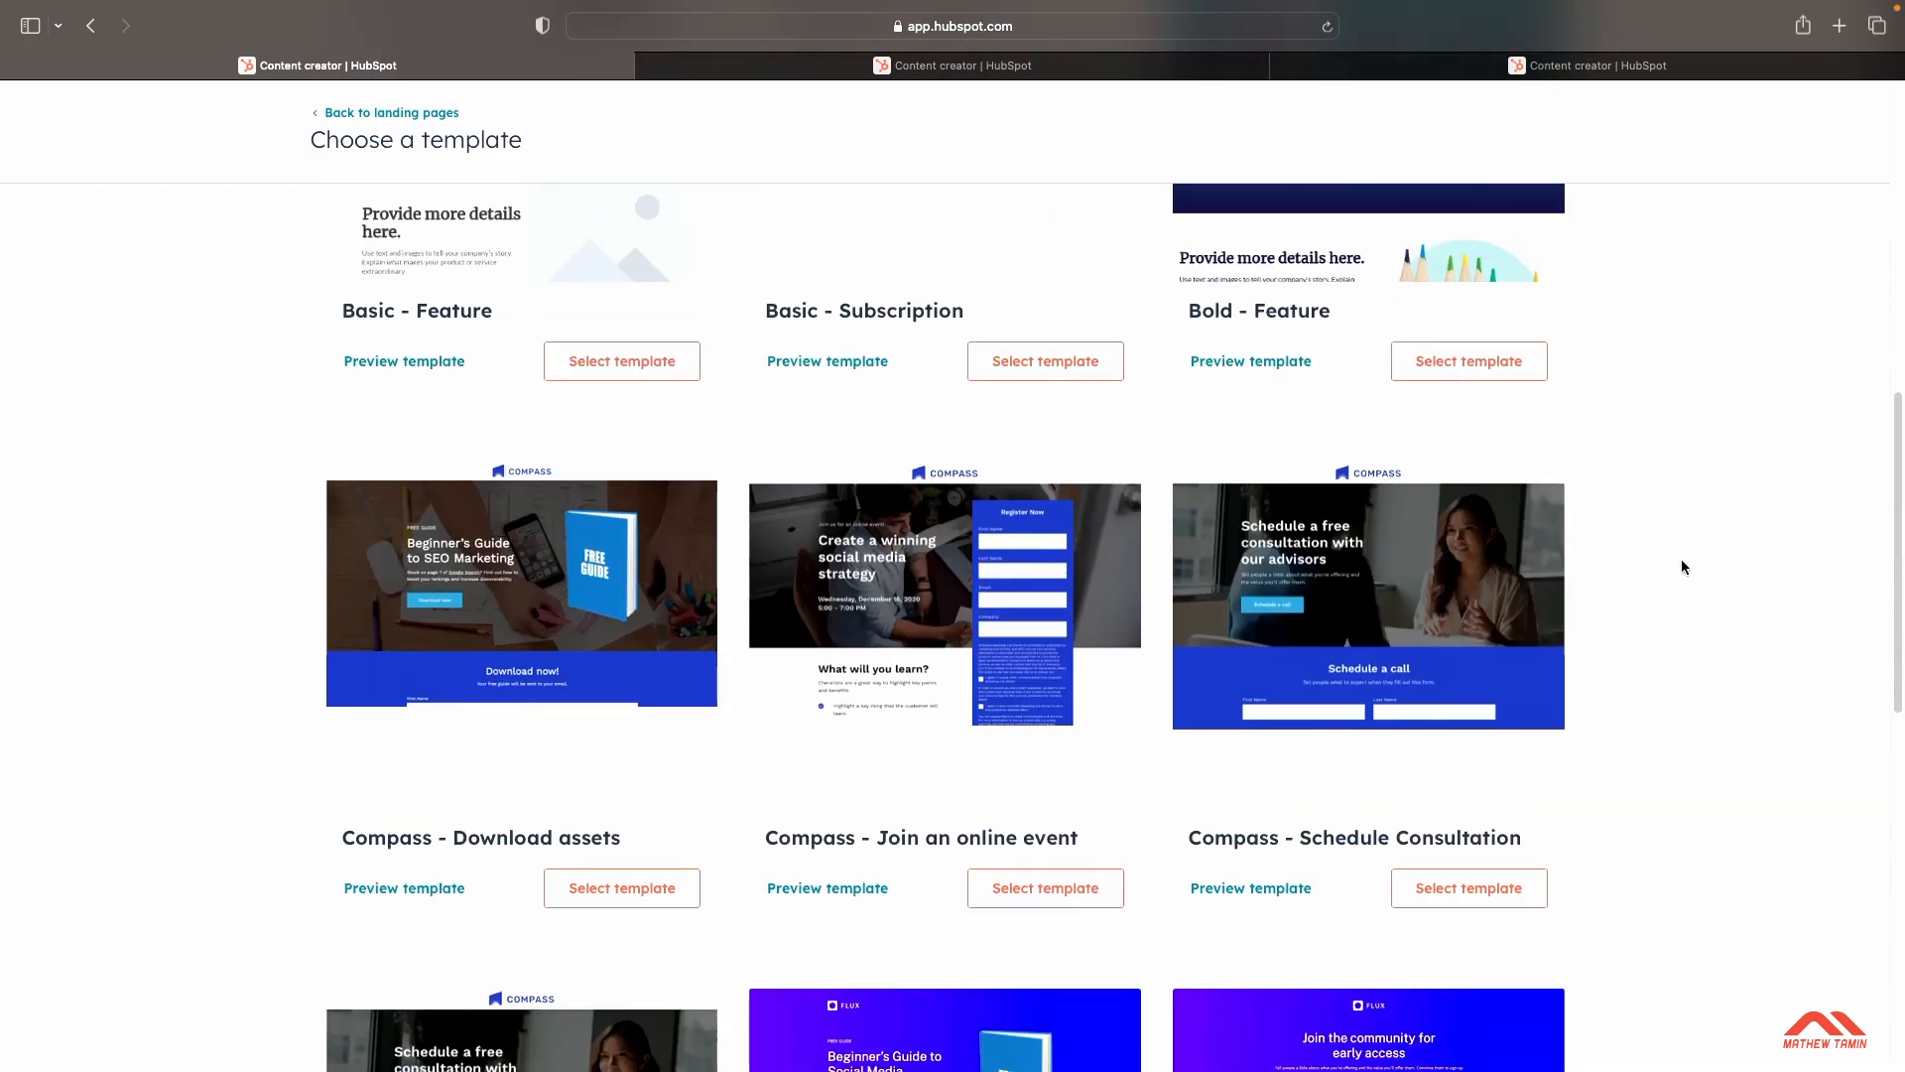
scroll(1681, 566, "up", 1)
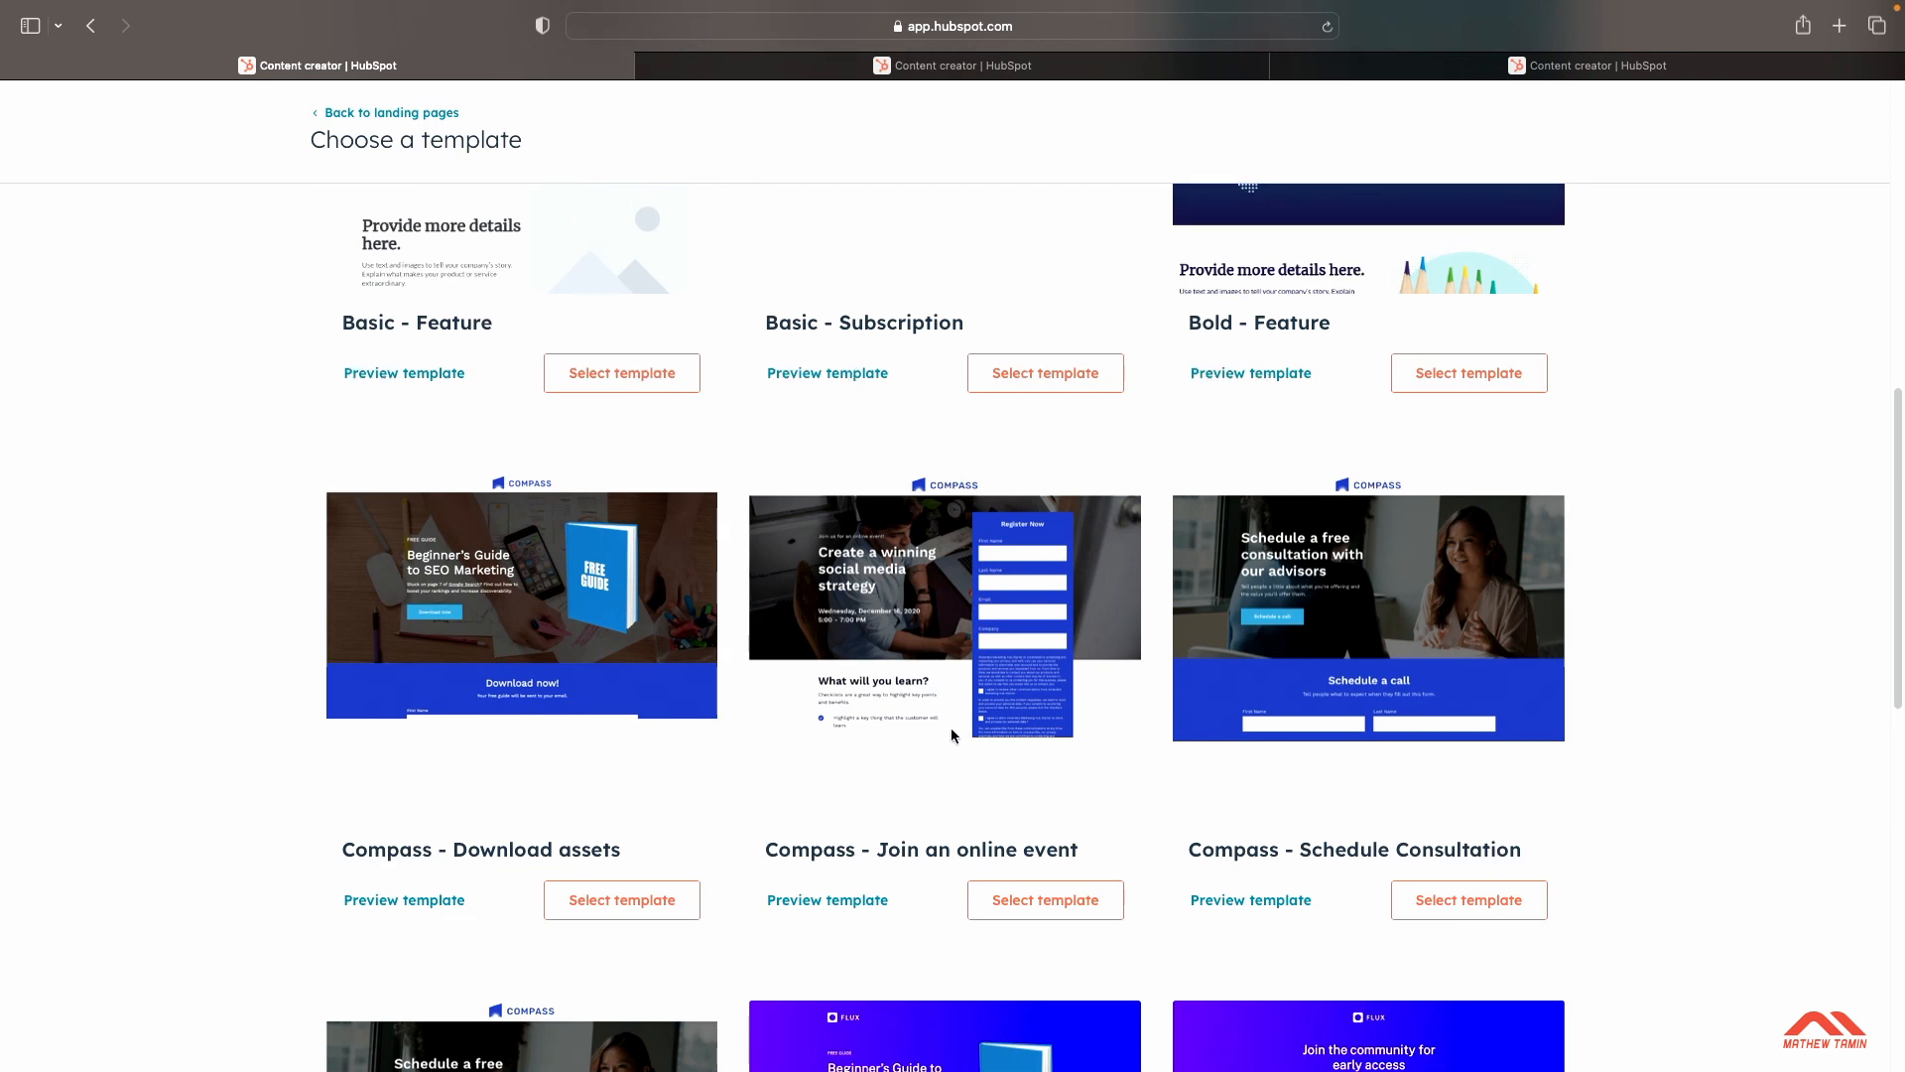
Step: Preview the Compass - Join an online event template and look through its desktop layout down to the footer
left_click(832, 901)
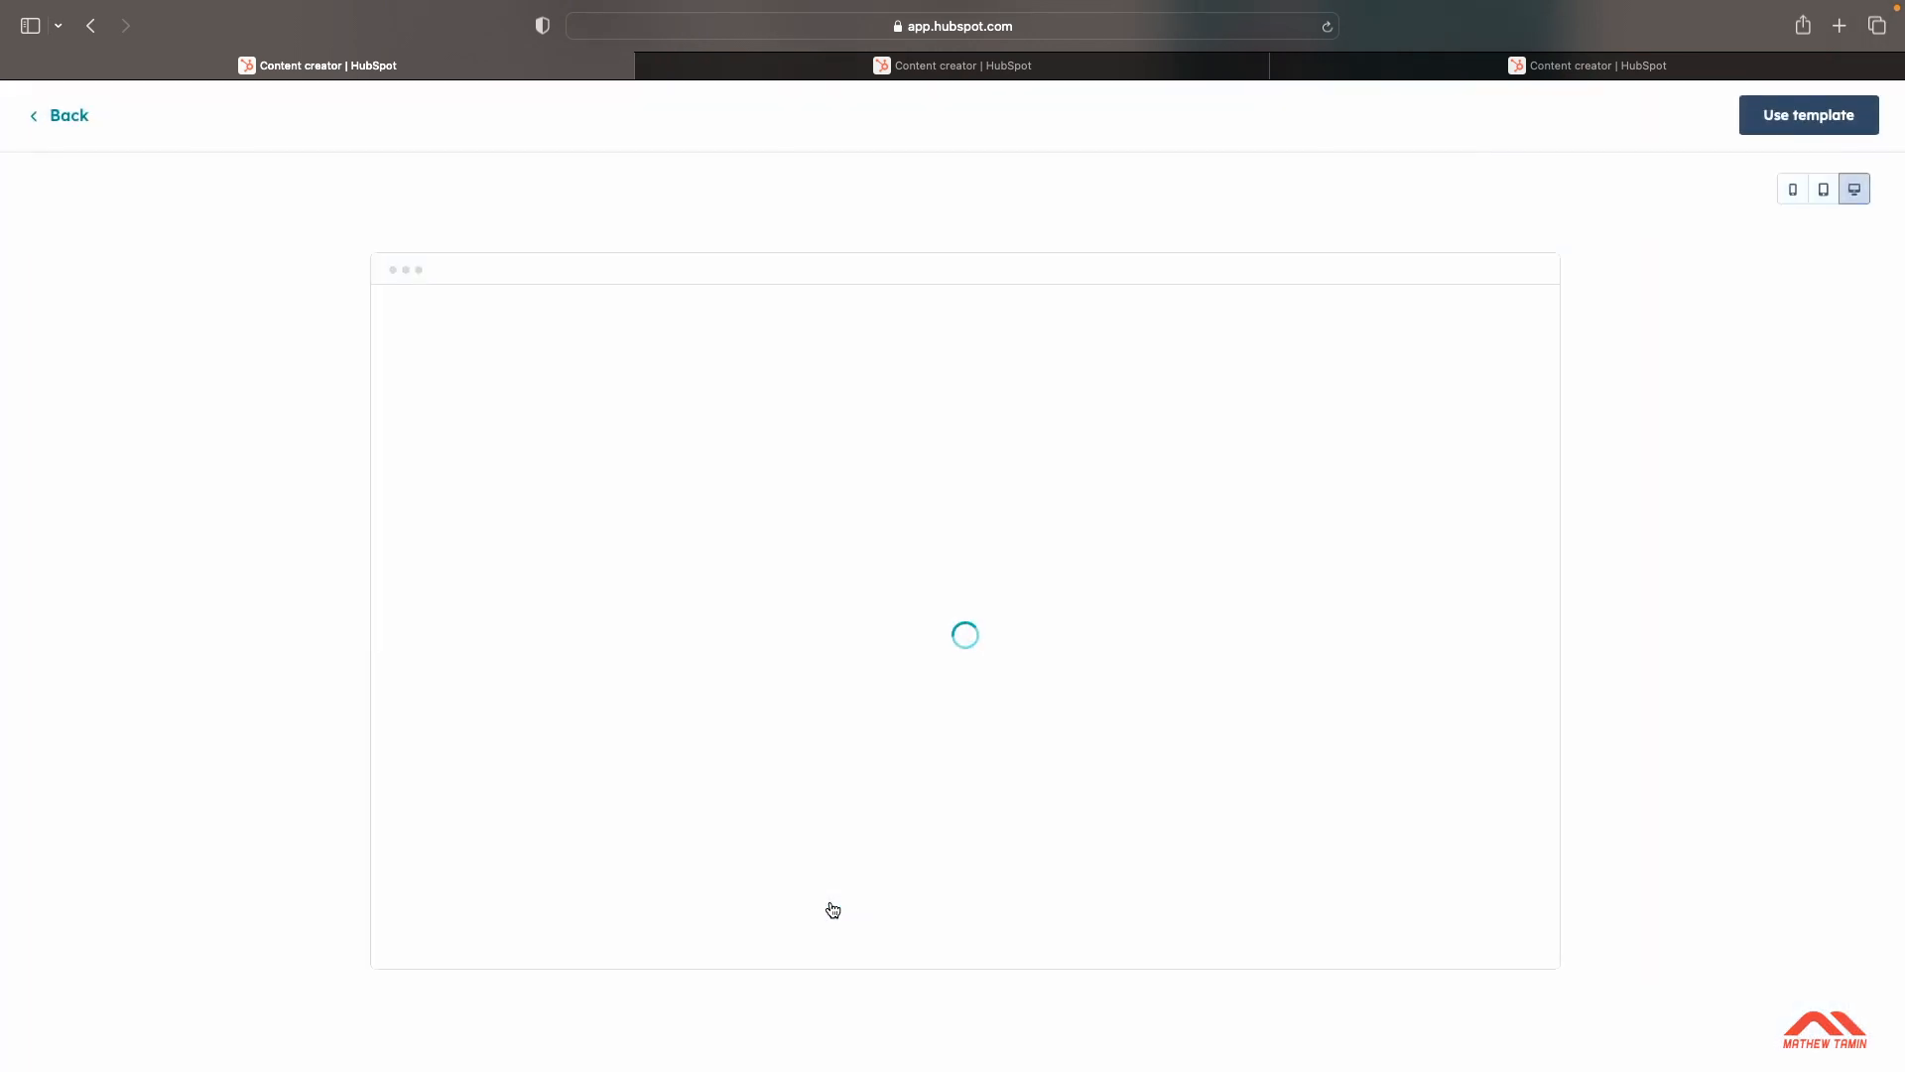
scroll(1074, 676, "down", 12)
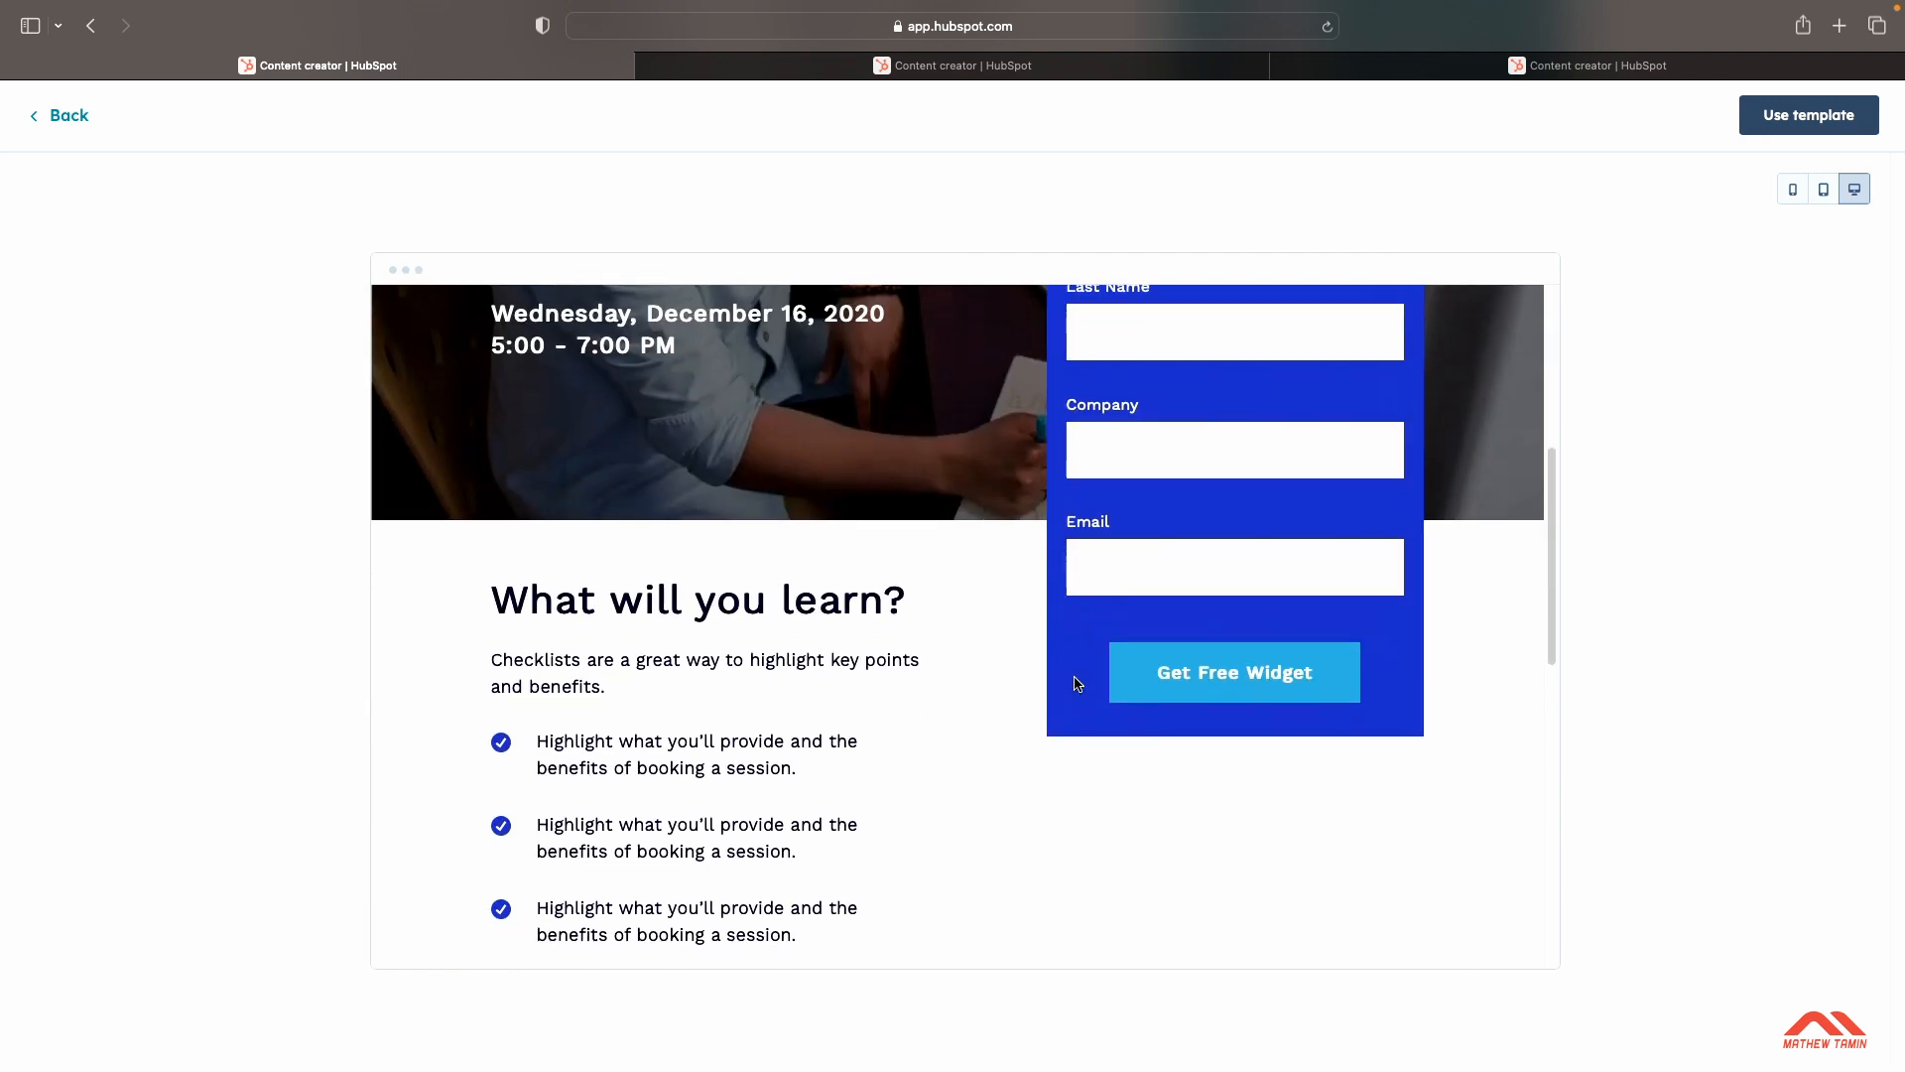
scroll(1077, 683, "down", 3)
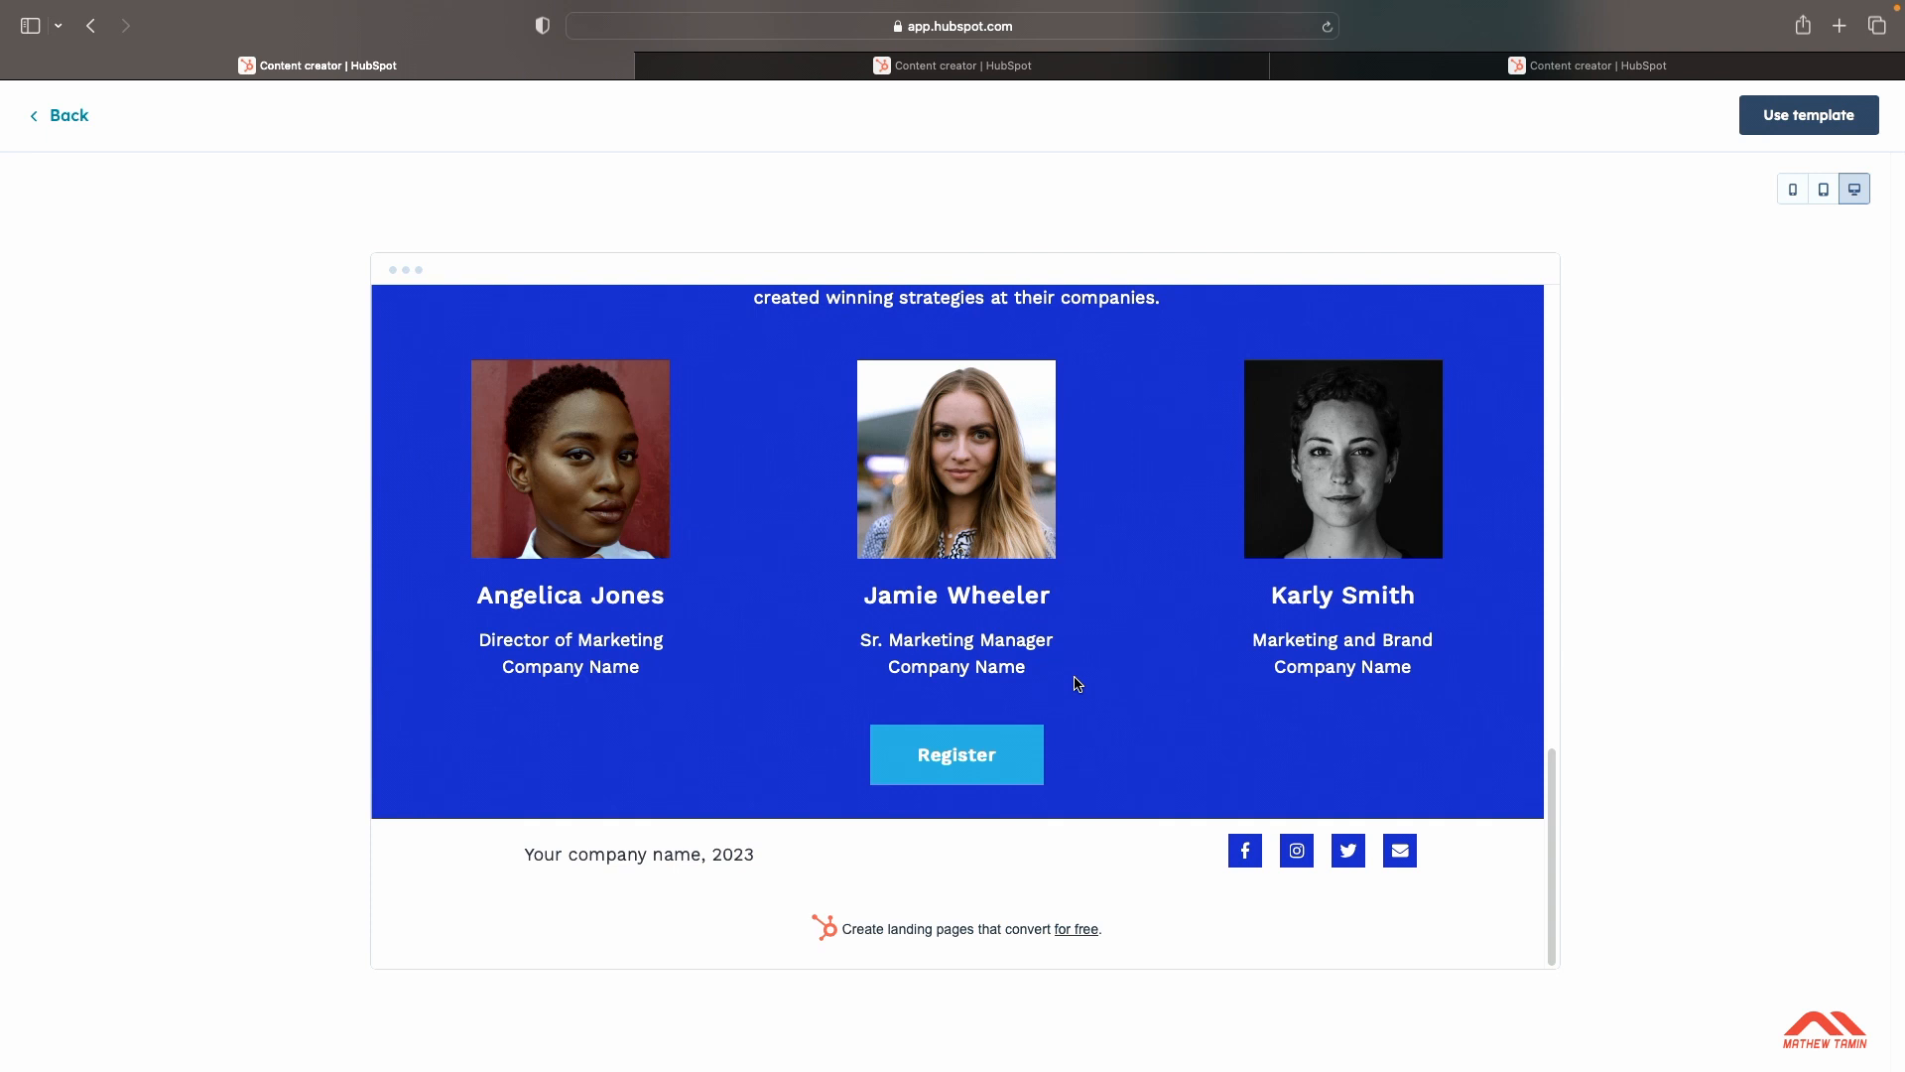
scroll(1169, 676, "up", 15)
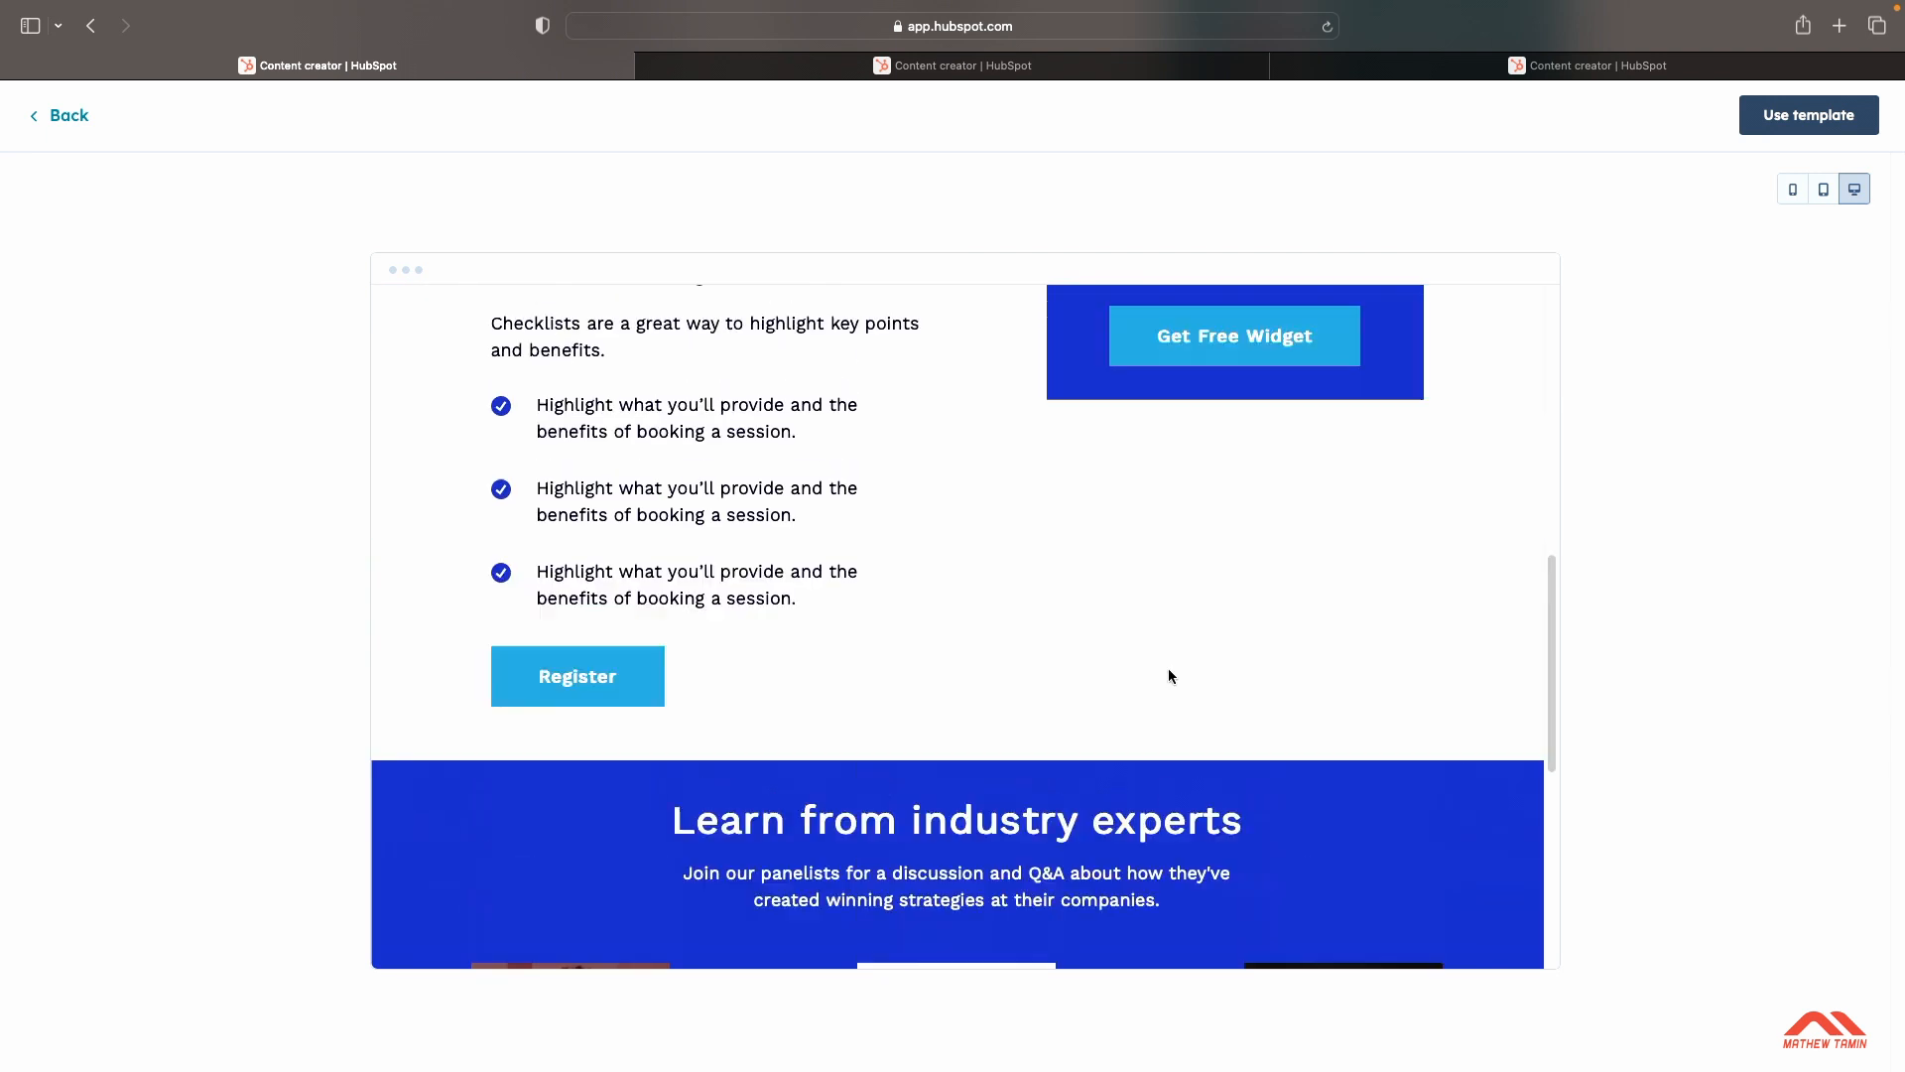
scroll(1169, 675, "down", 3)
scroll(1169, 676, "down", 5)
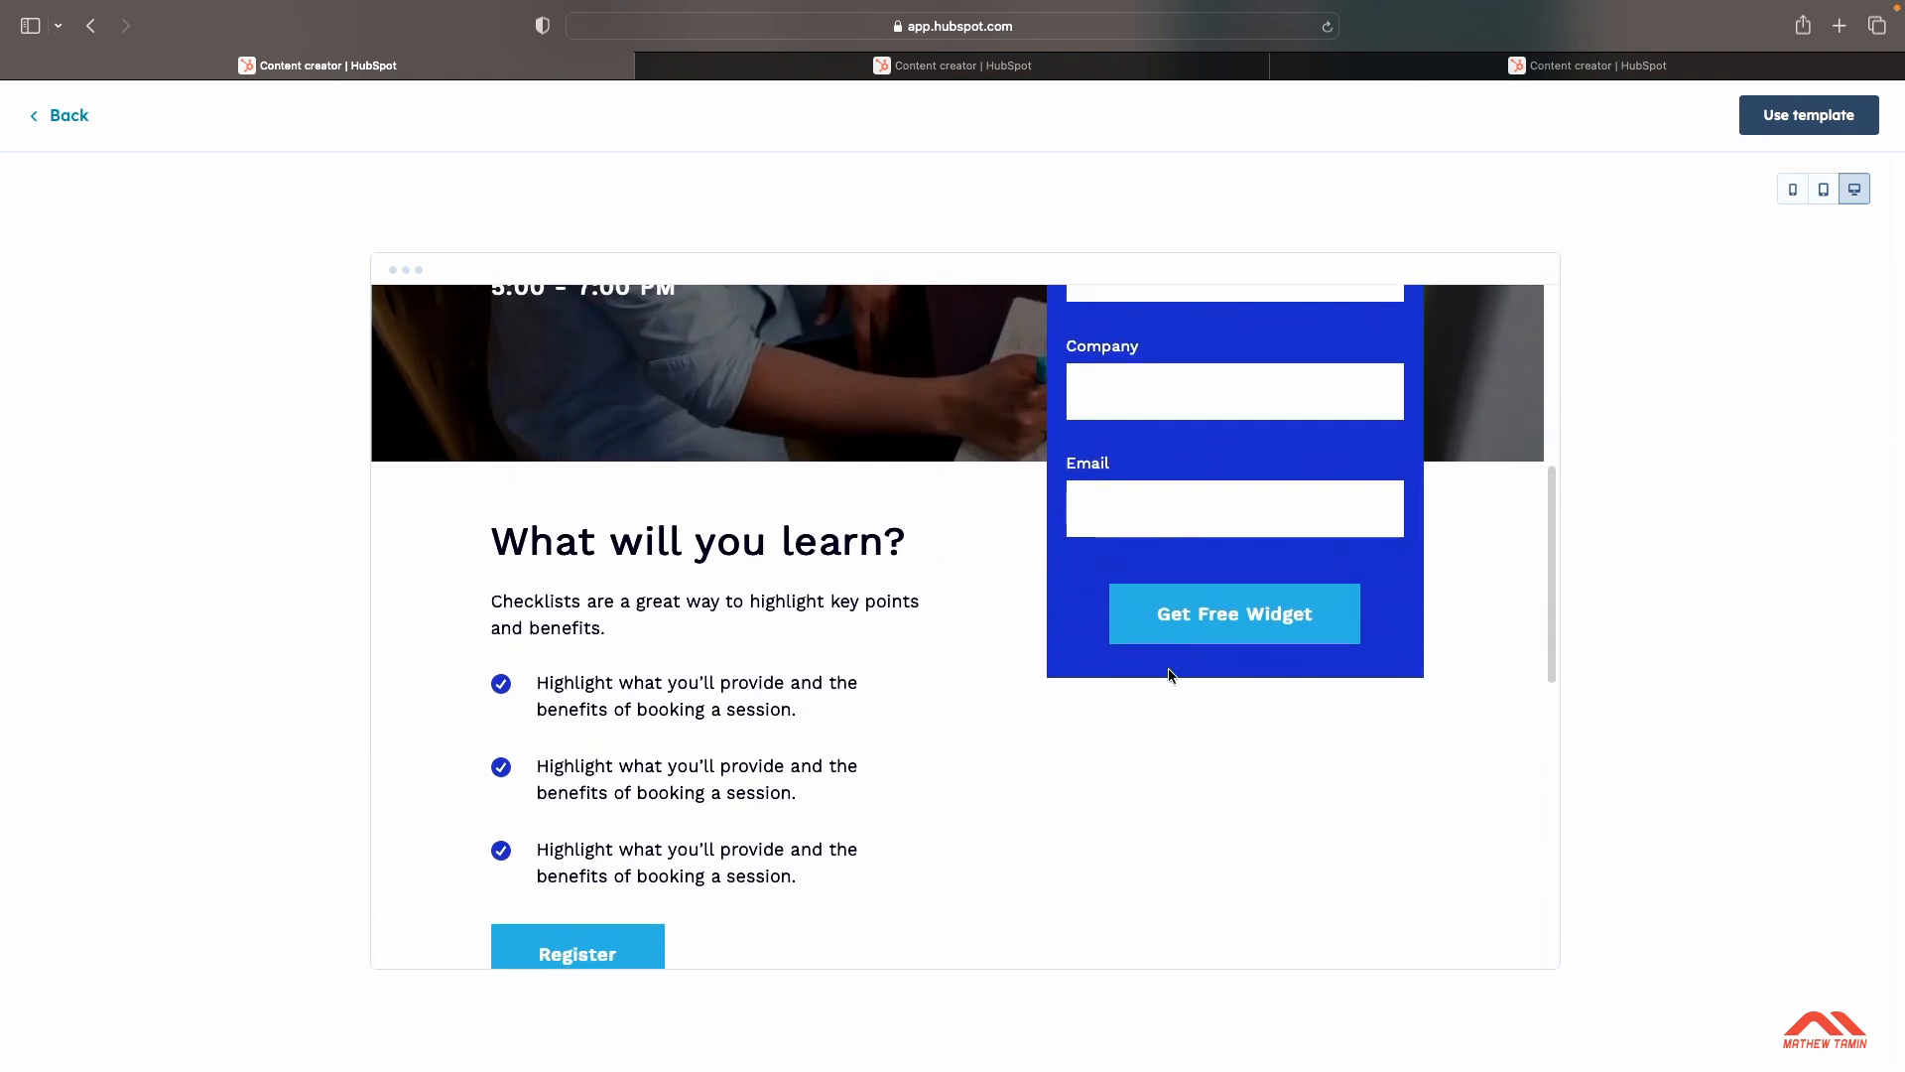
Step: Check the template preview in the mobile and tablet views, reading the tablet layout through, and return to the desktop view
left_click(1794, 193)
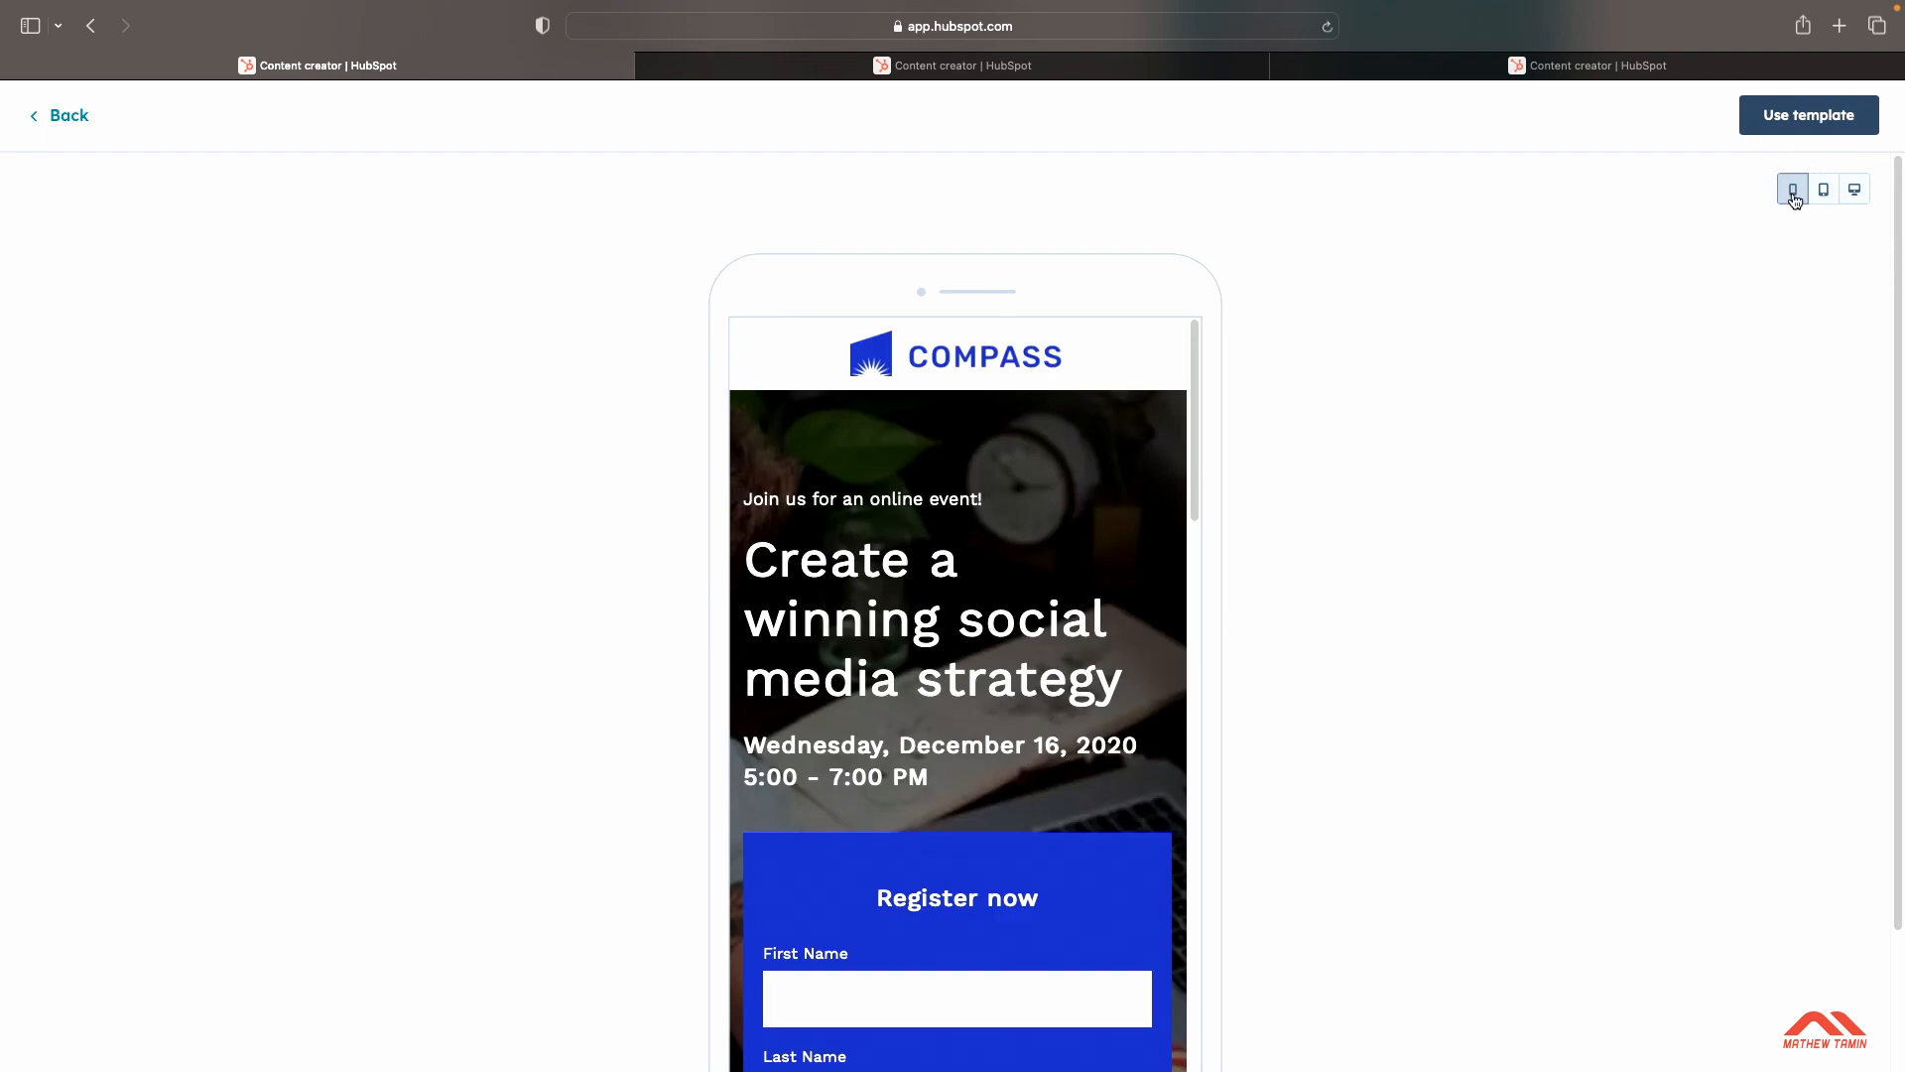
left_click(1824, 189)
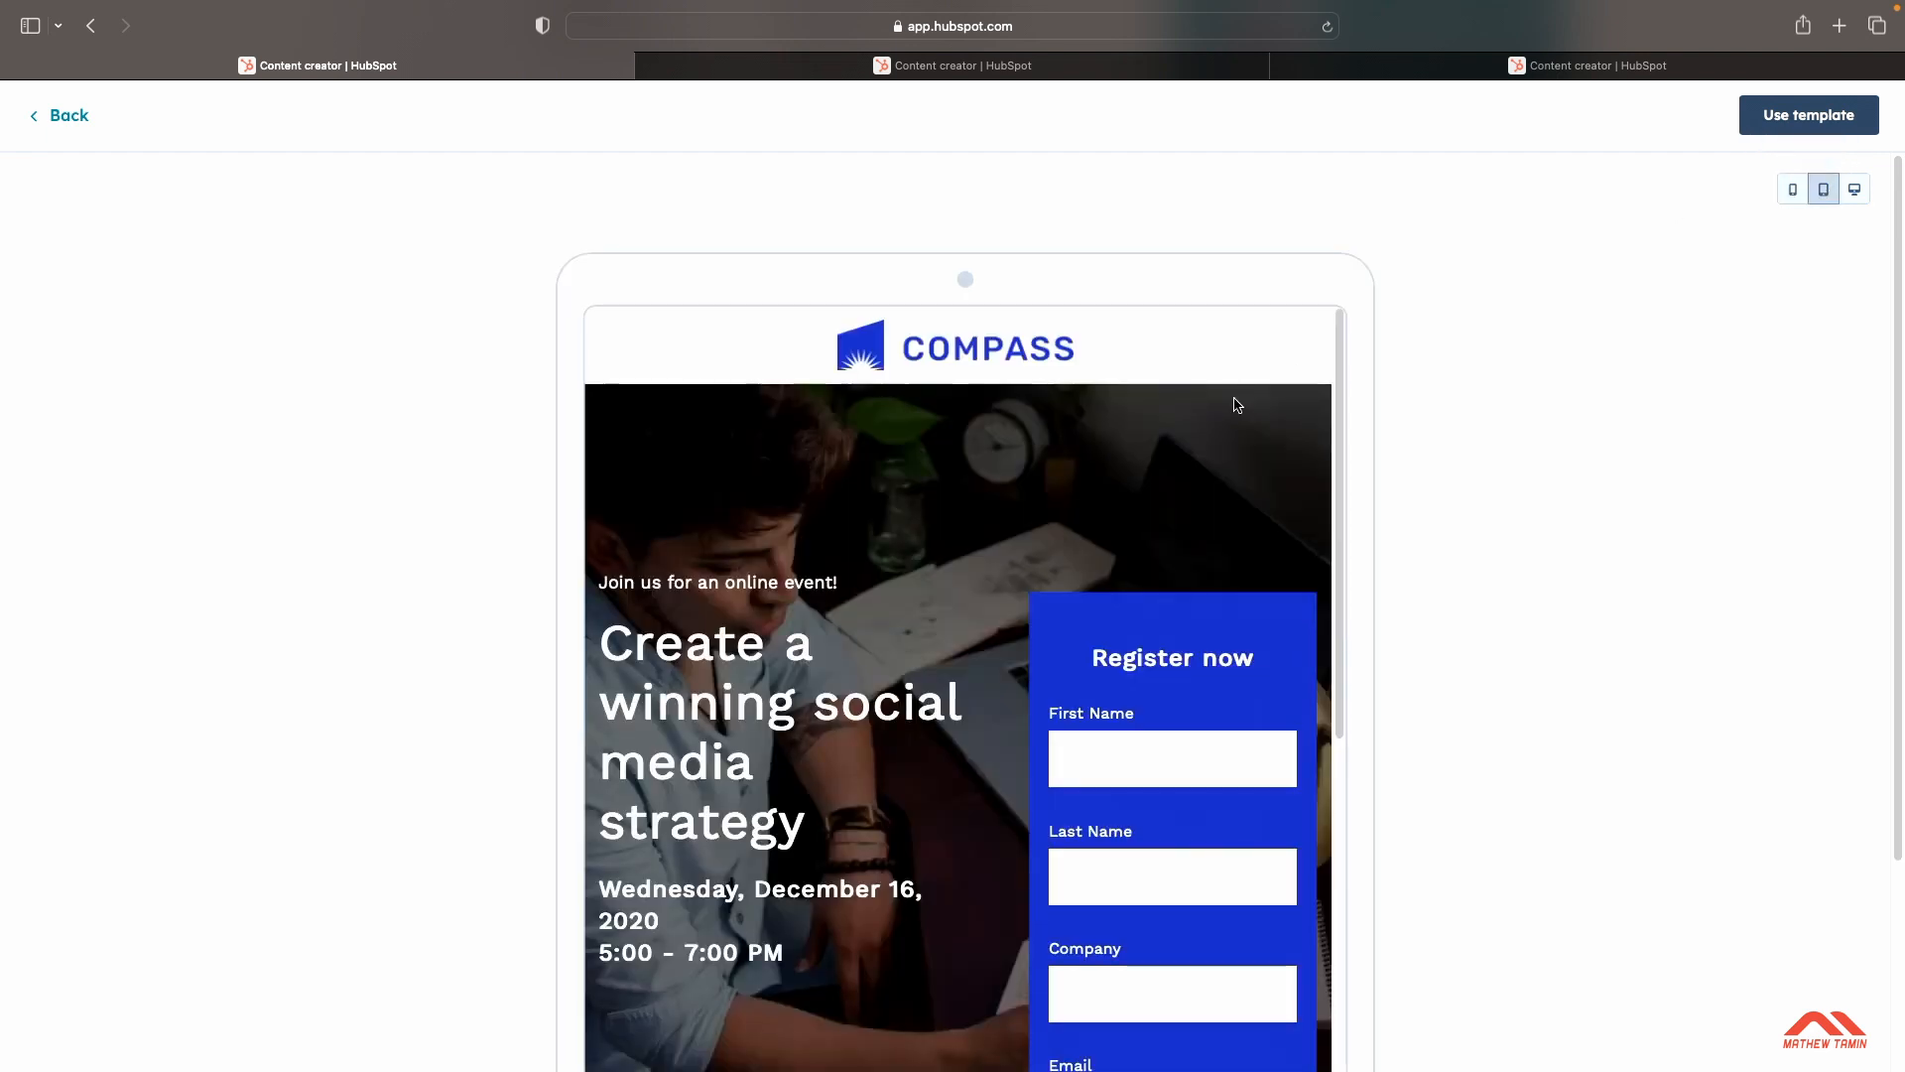
scroll(1236, 402, "down", 7)
scroll(1235, 405, "down", 3)
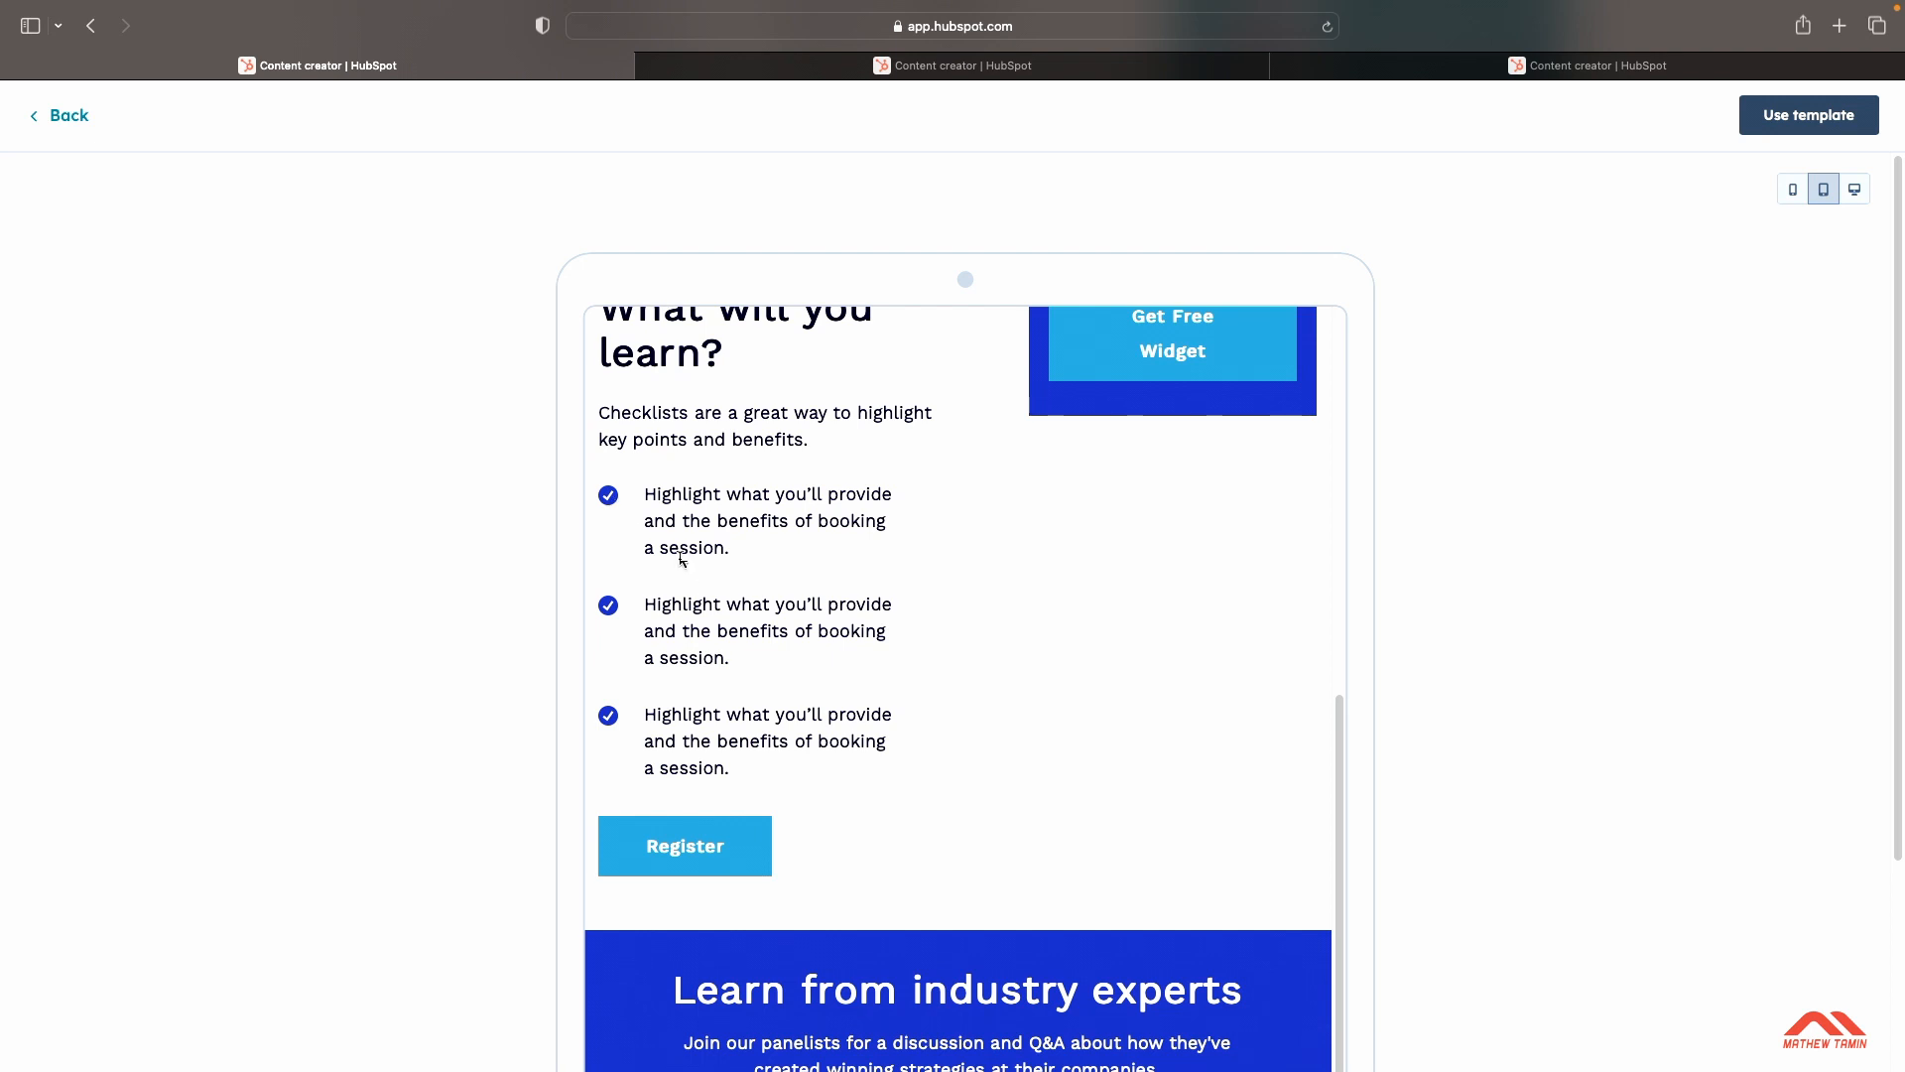
scroll(731, 570, "down", 10)
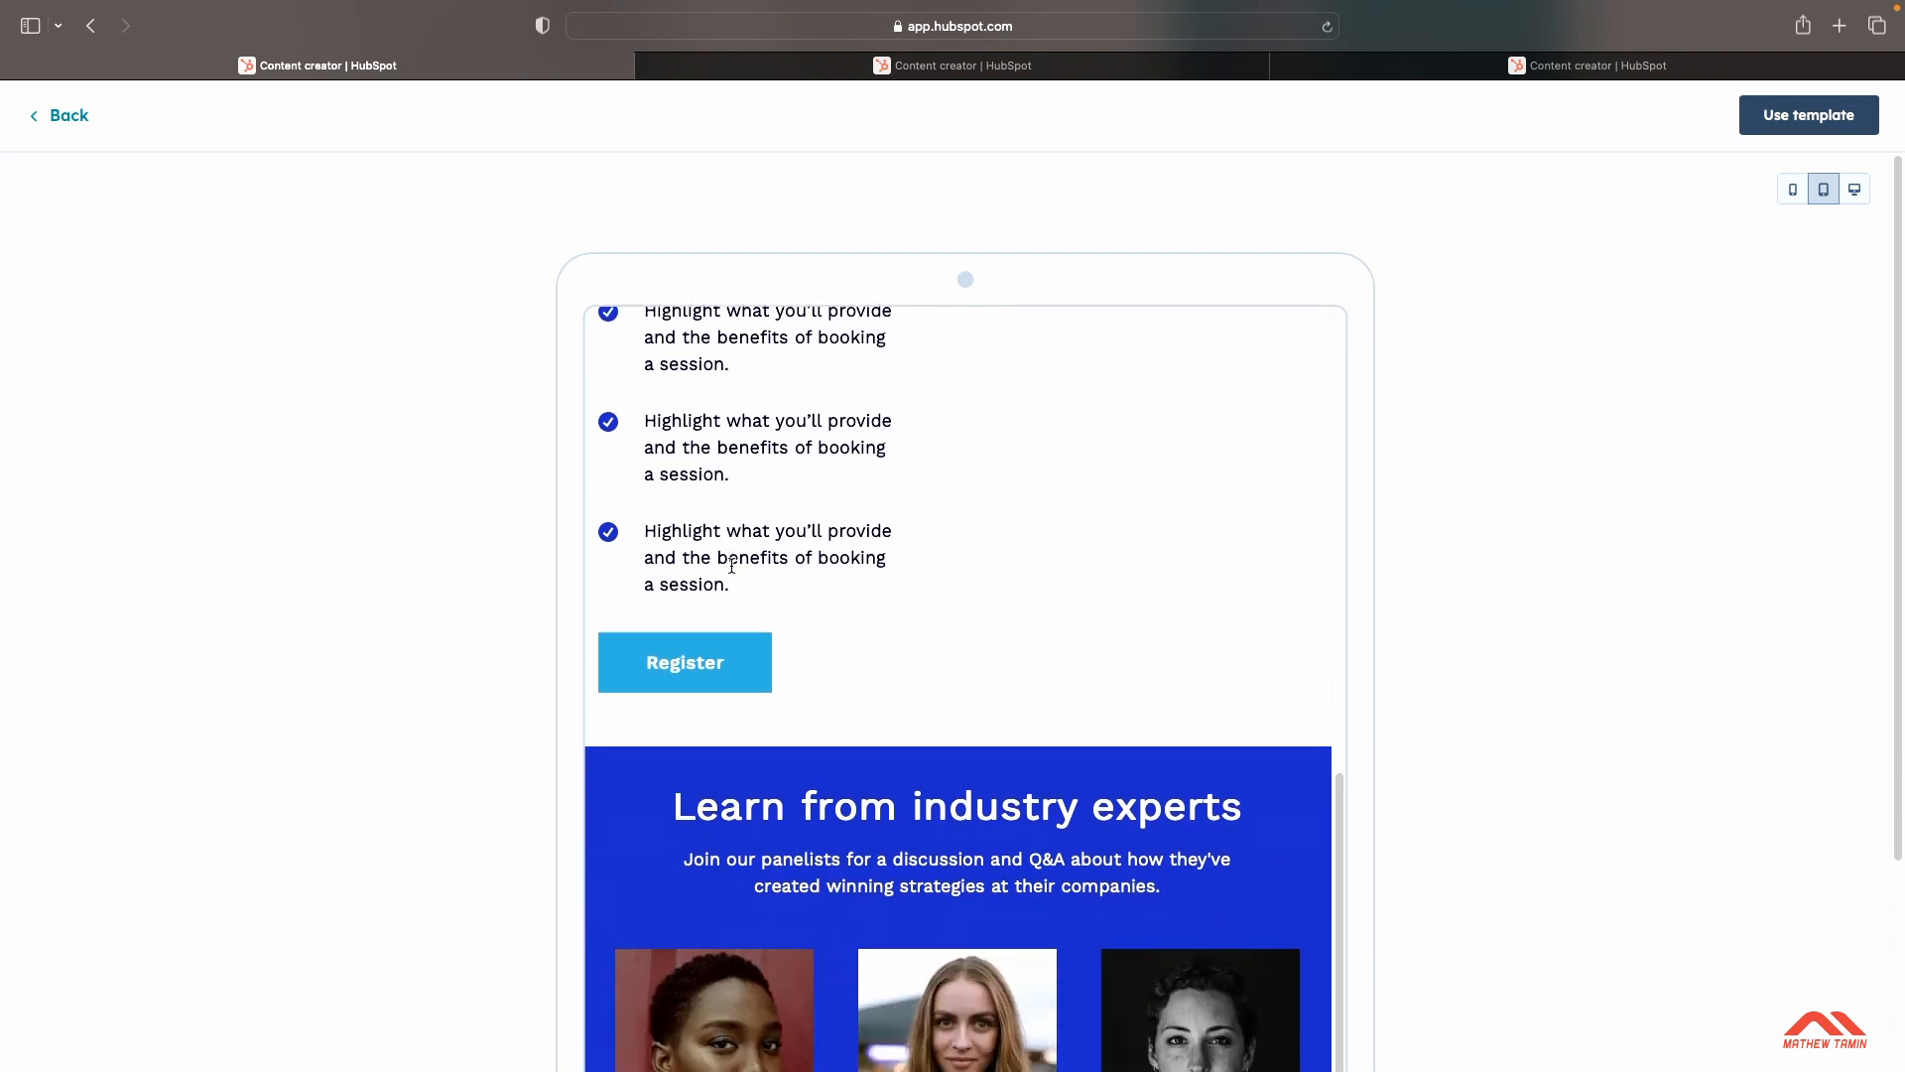
scroll(731, 571, "down", 2)
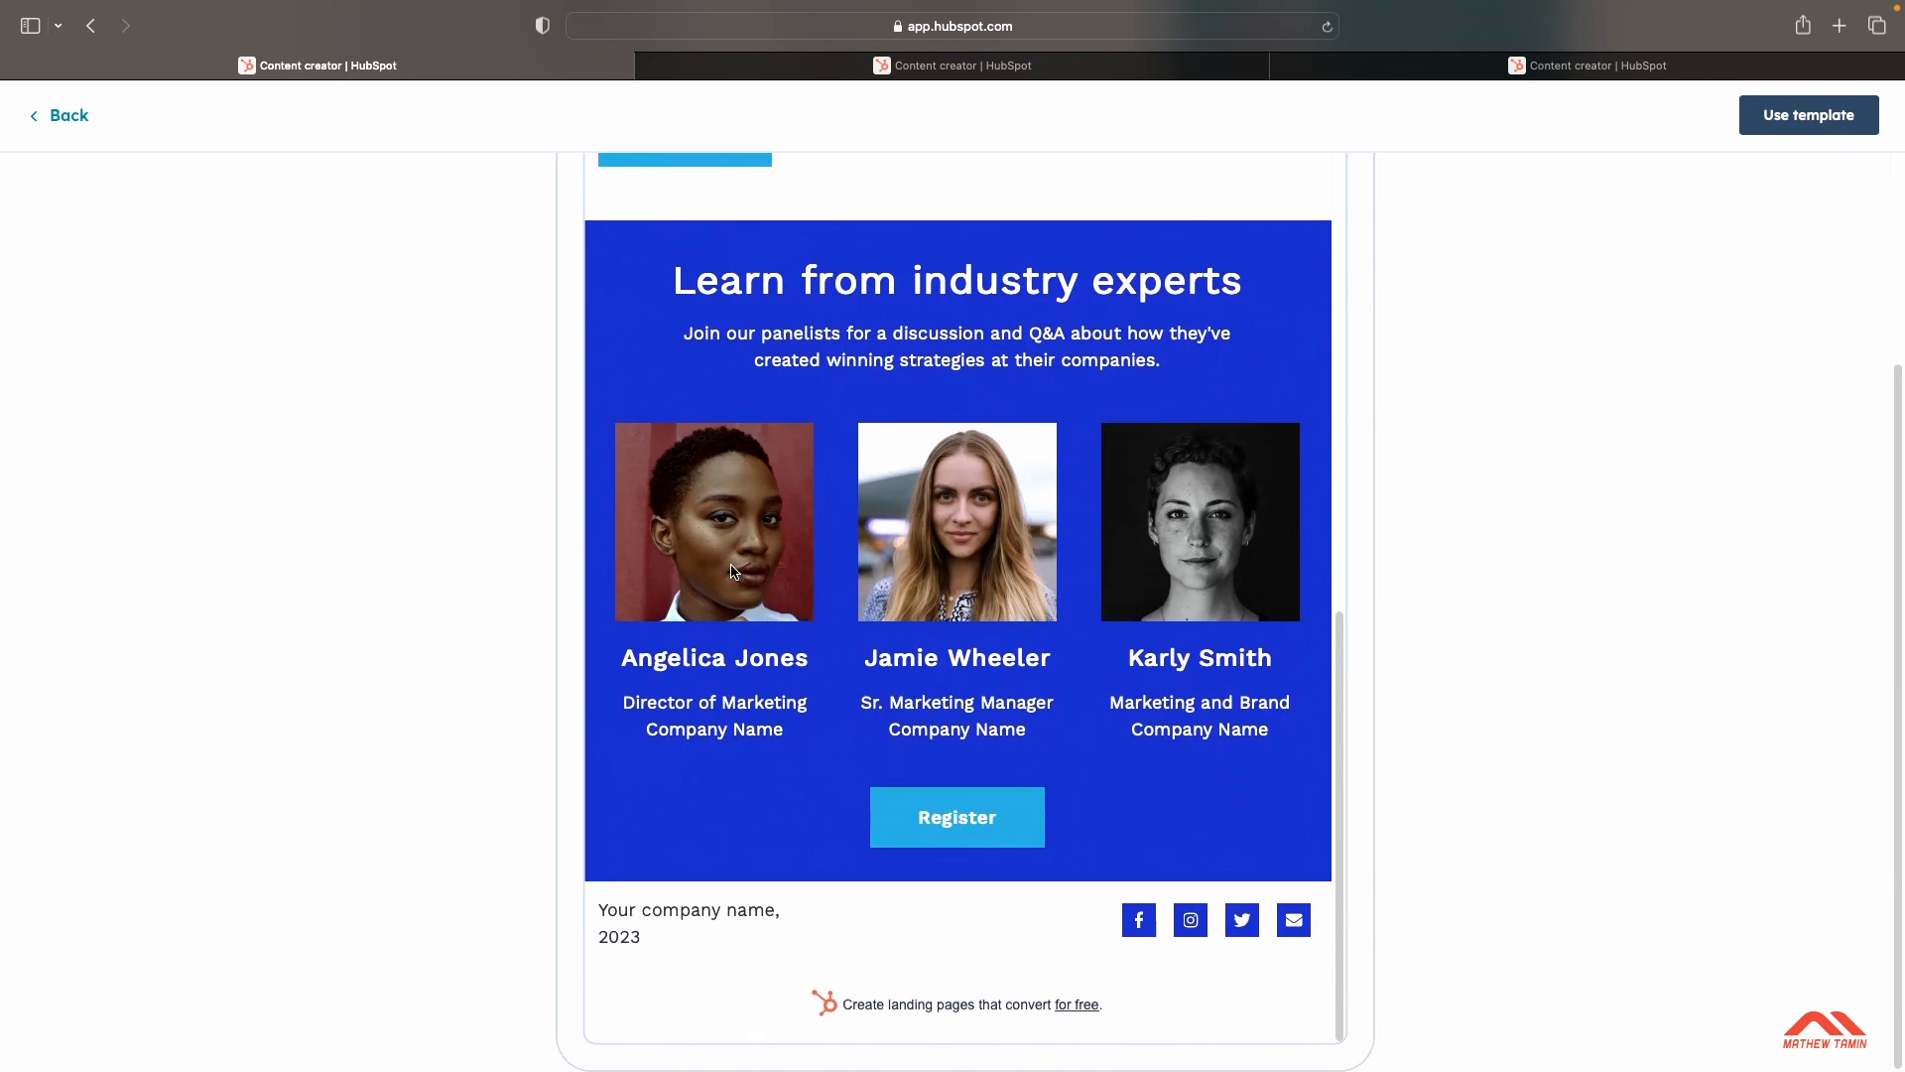
scroll(732, 571, "up", 10)
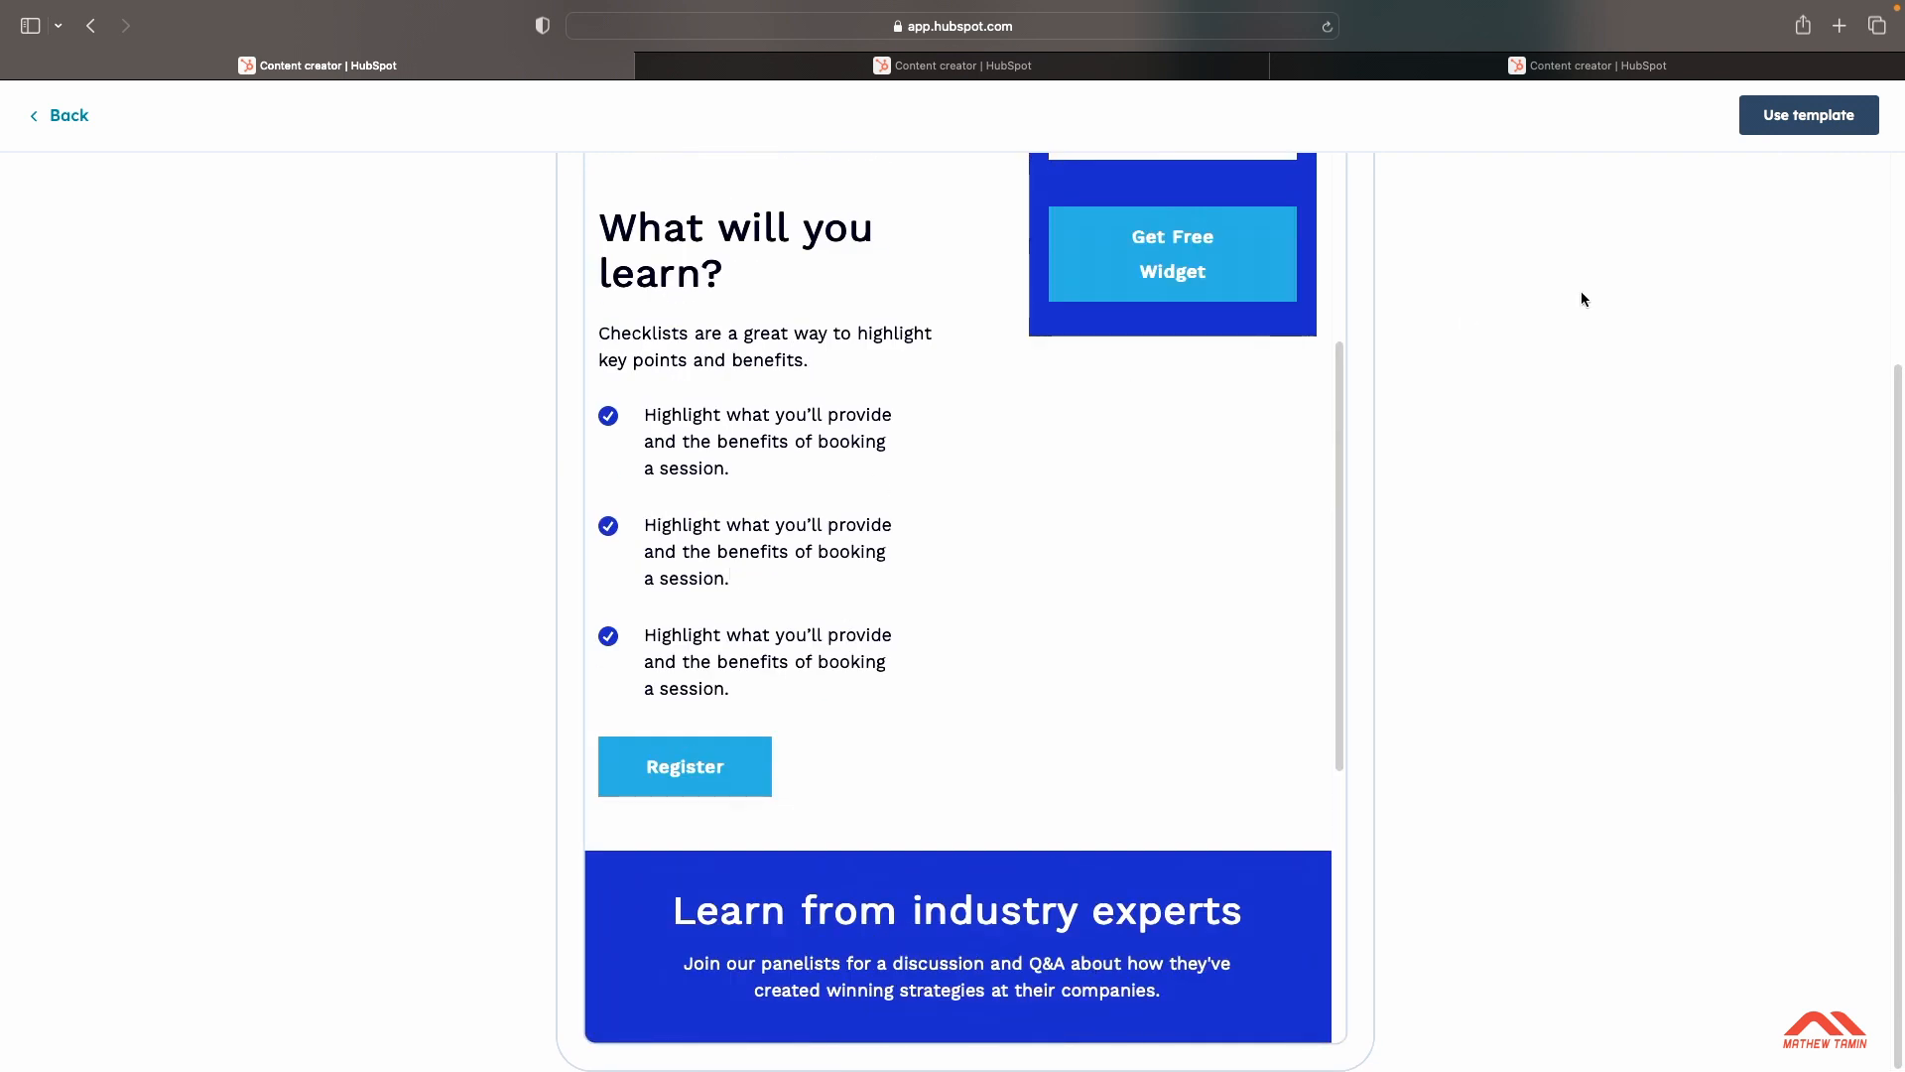
scroll(1718, 271, "up", 5)
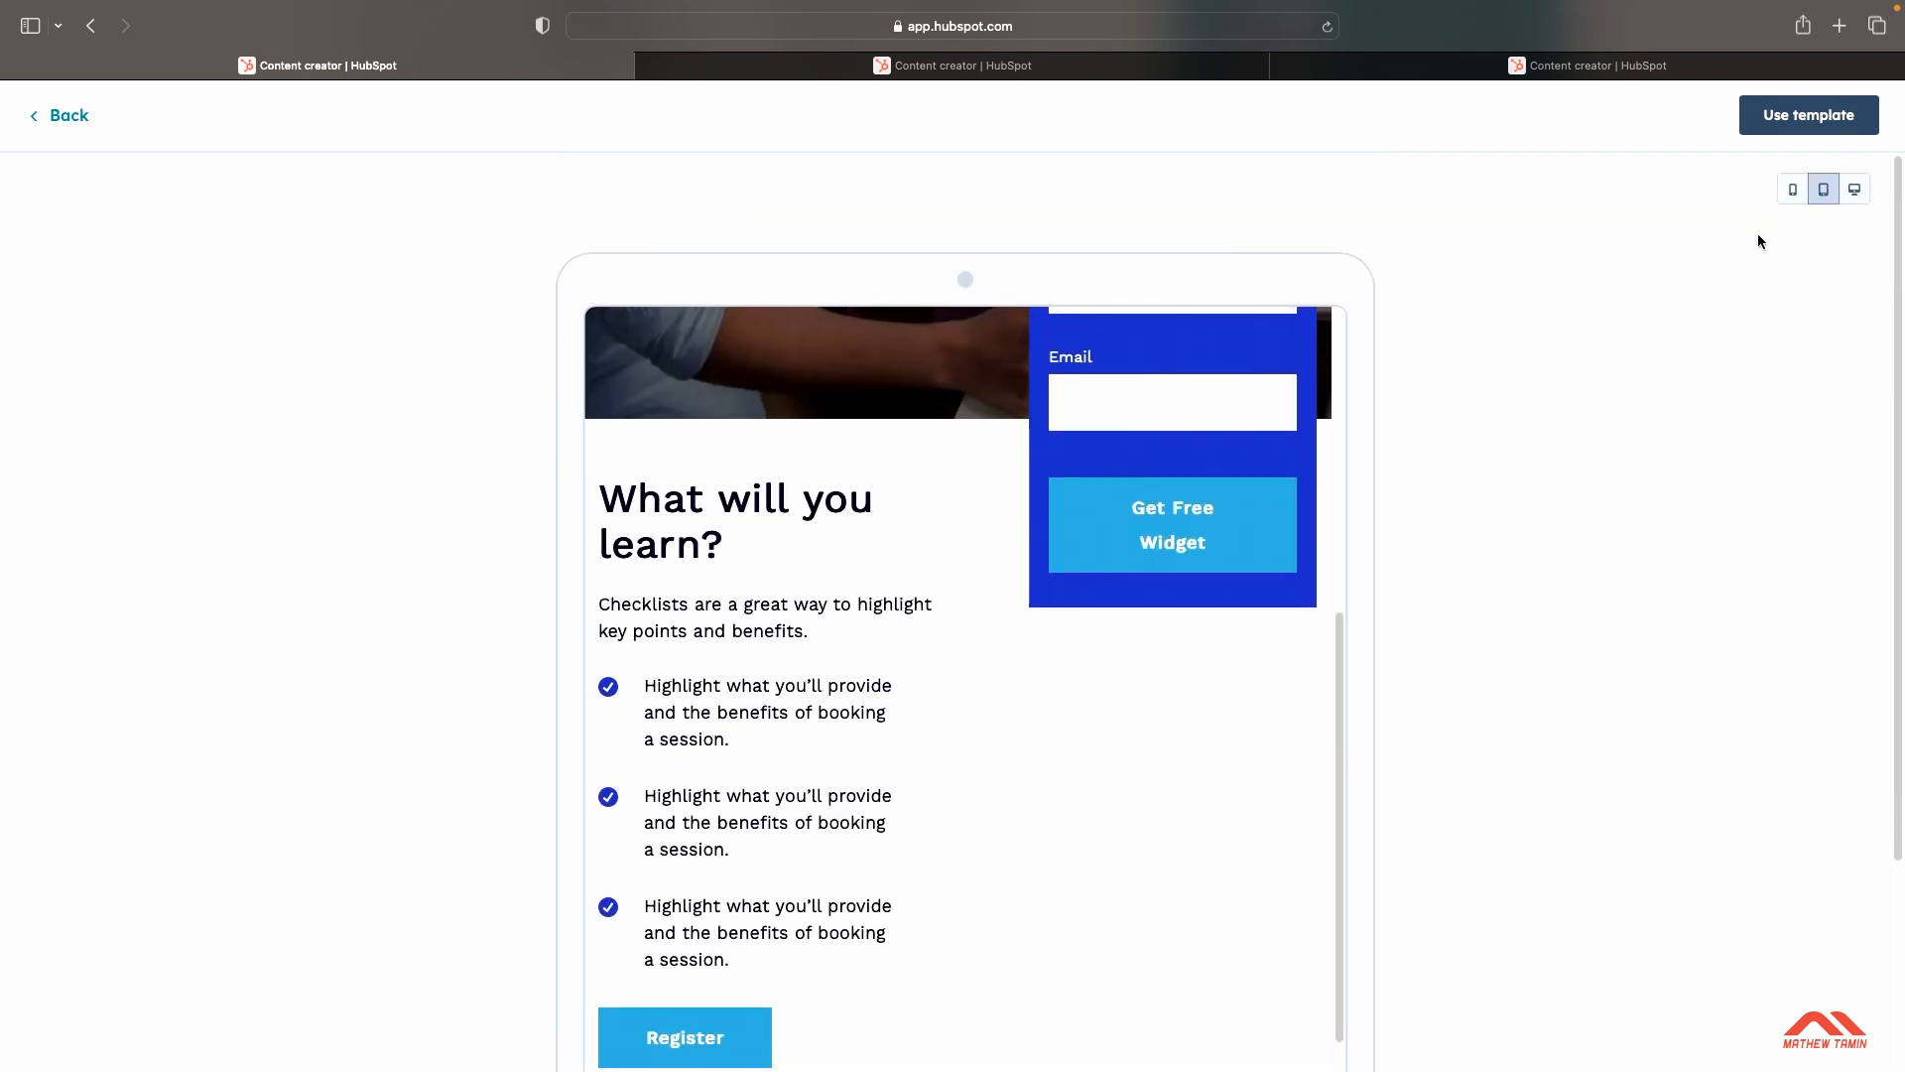
left_click(1854, 188)
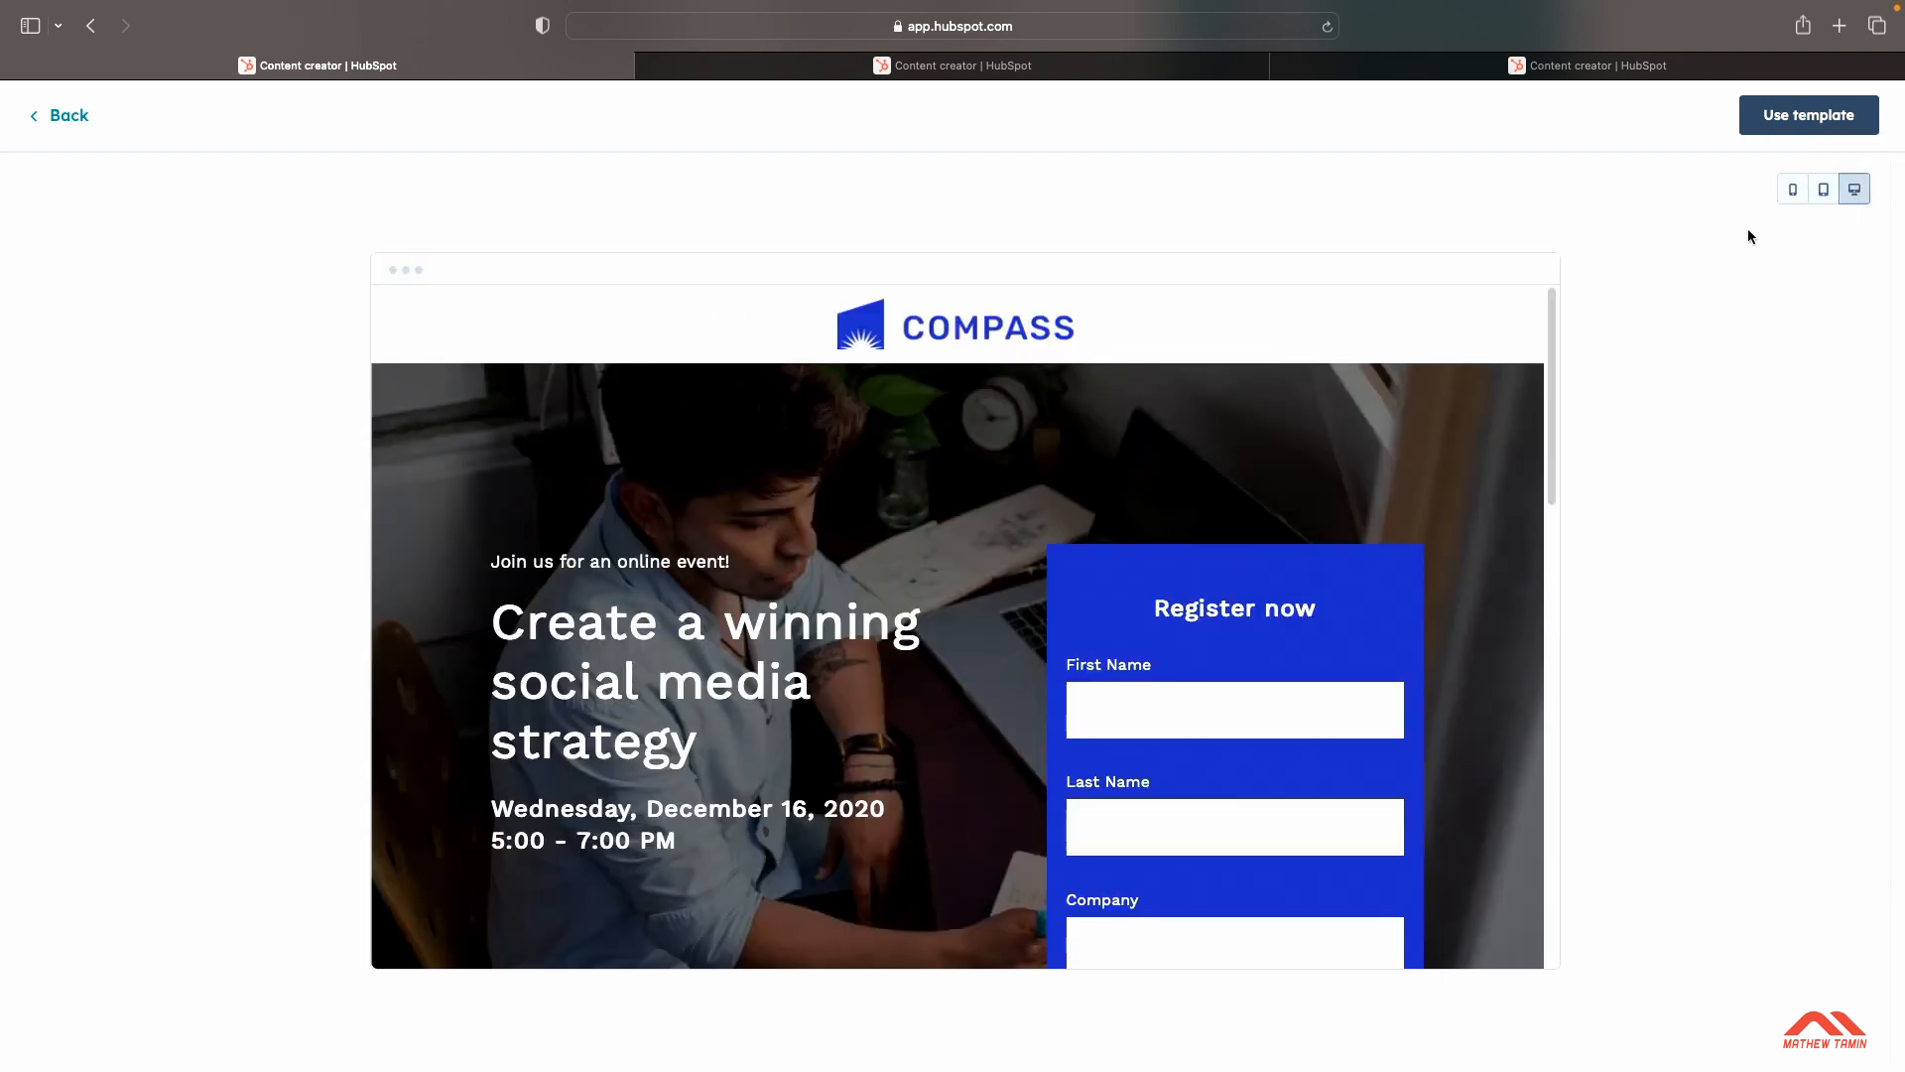
Step: Use the Compass - Join an online event template for the Get Started page and look over its content in the editor
left_click(1805, 121)
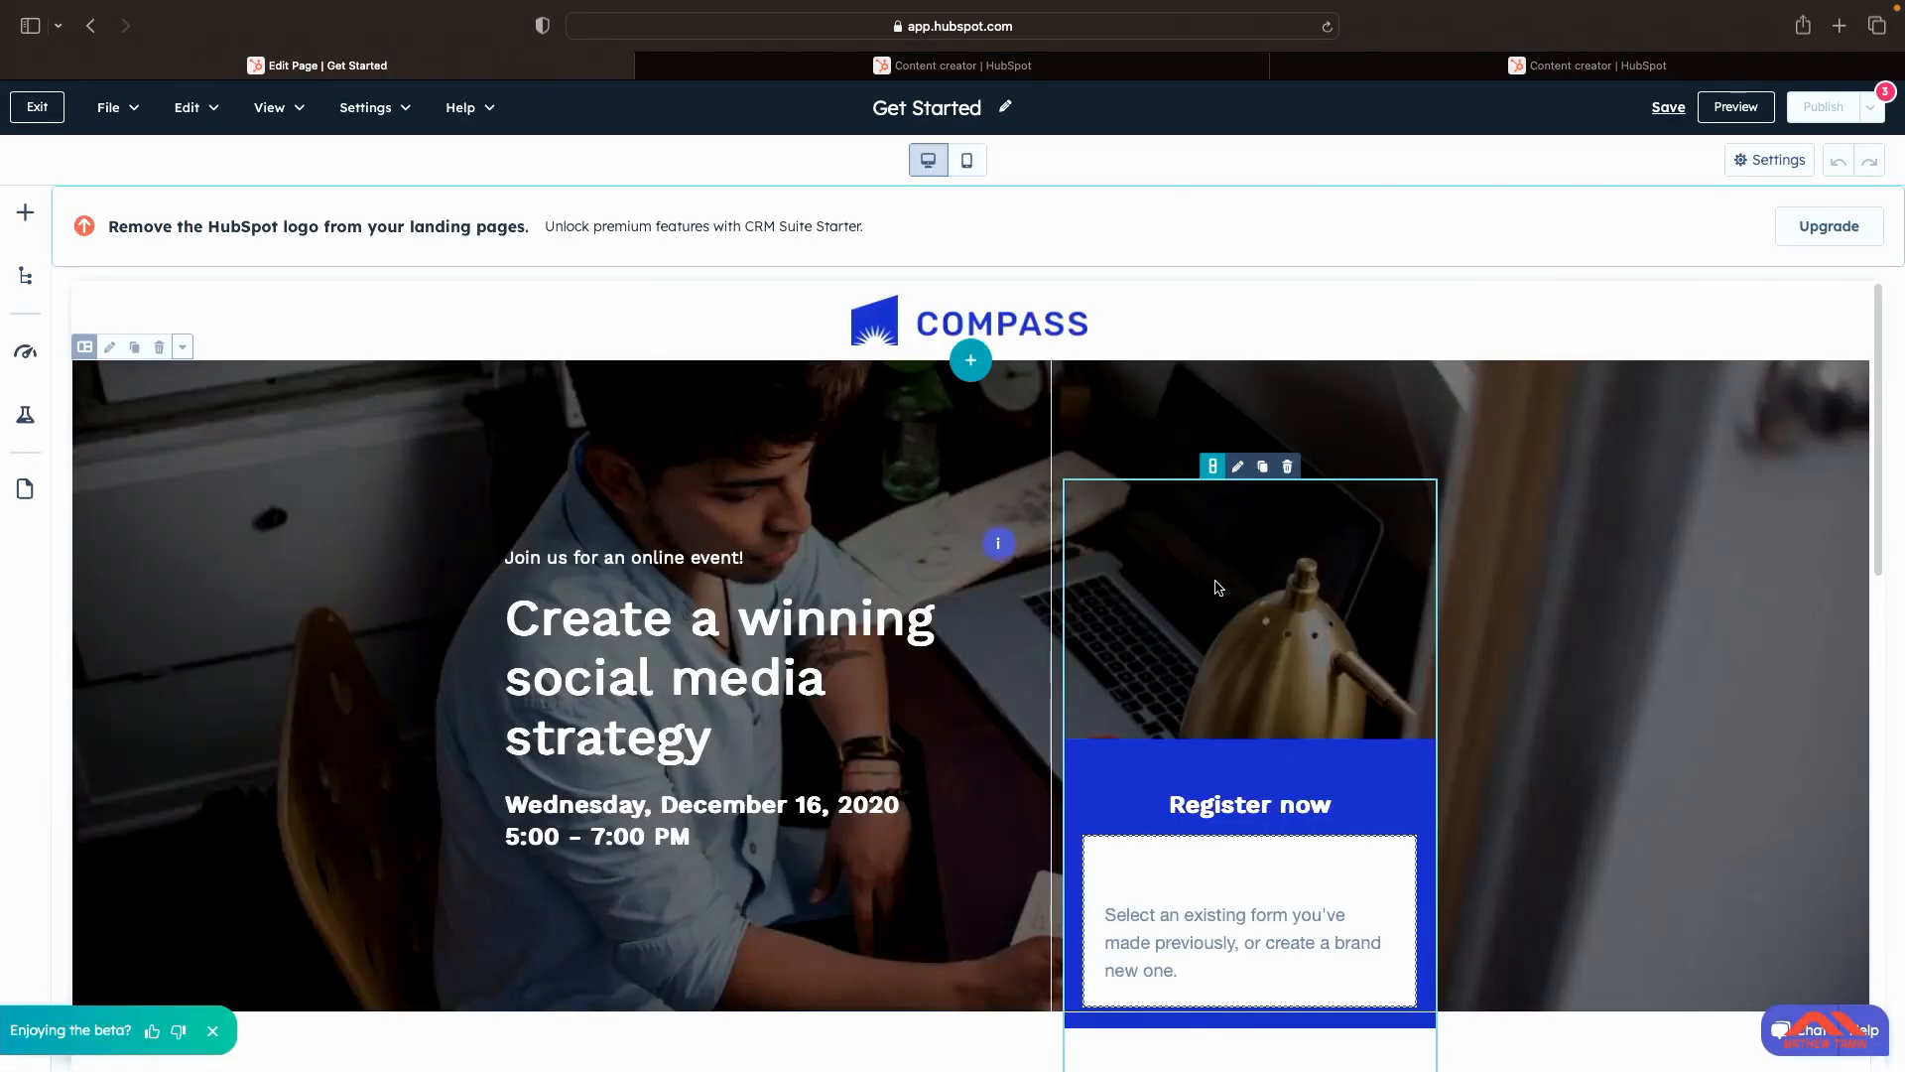
scroll(1218, 587, "down", 4)
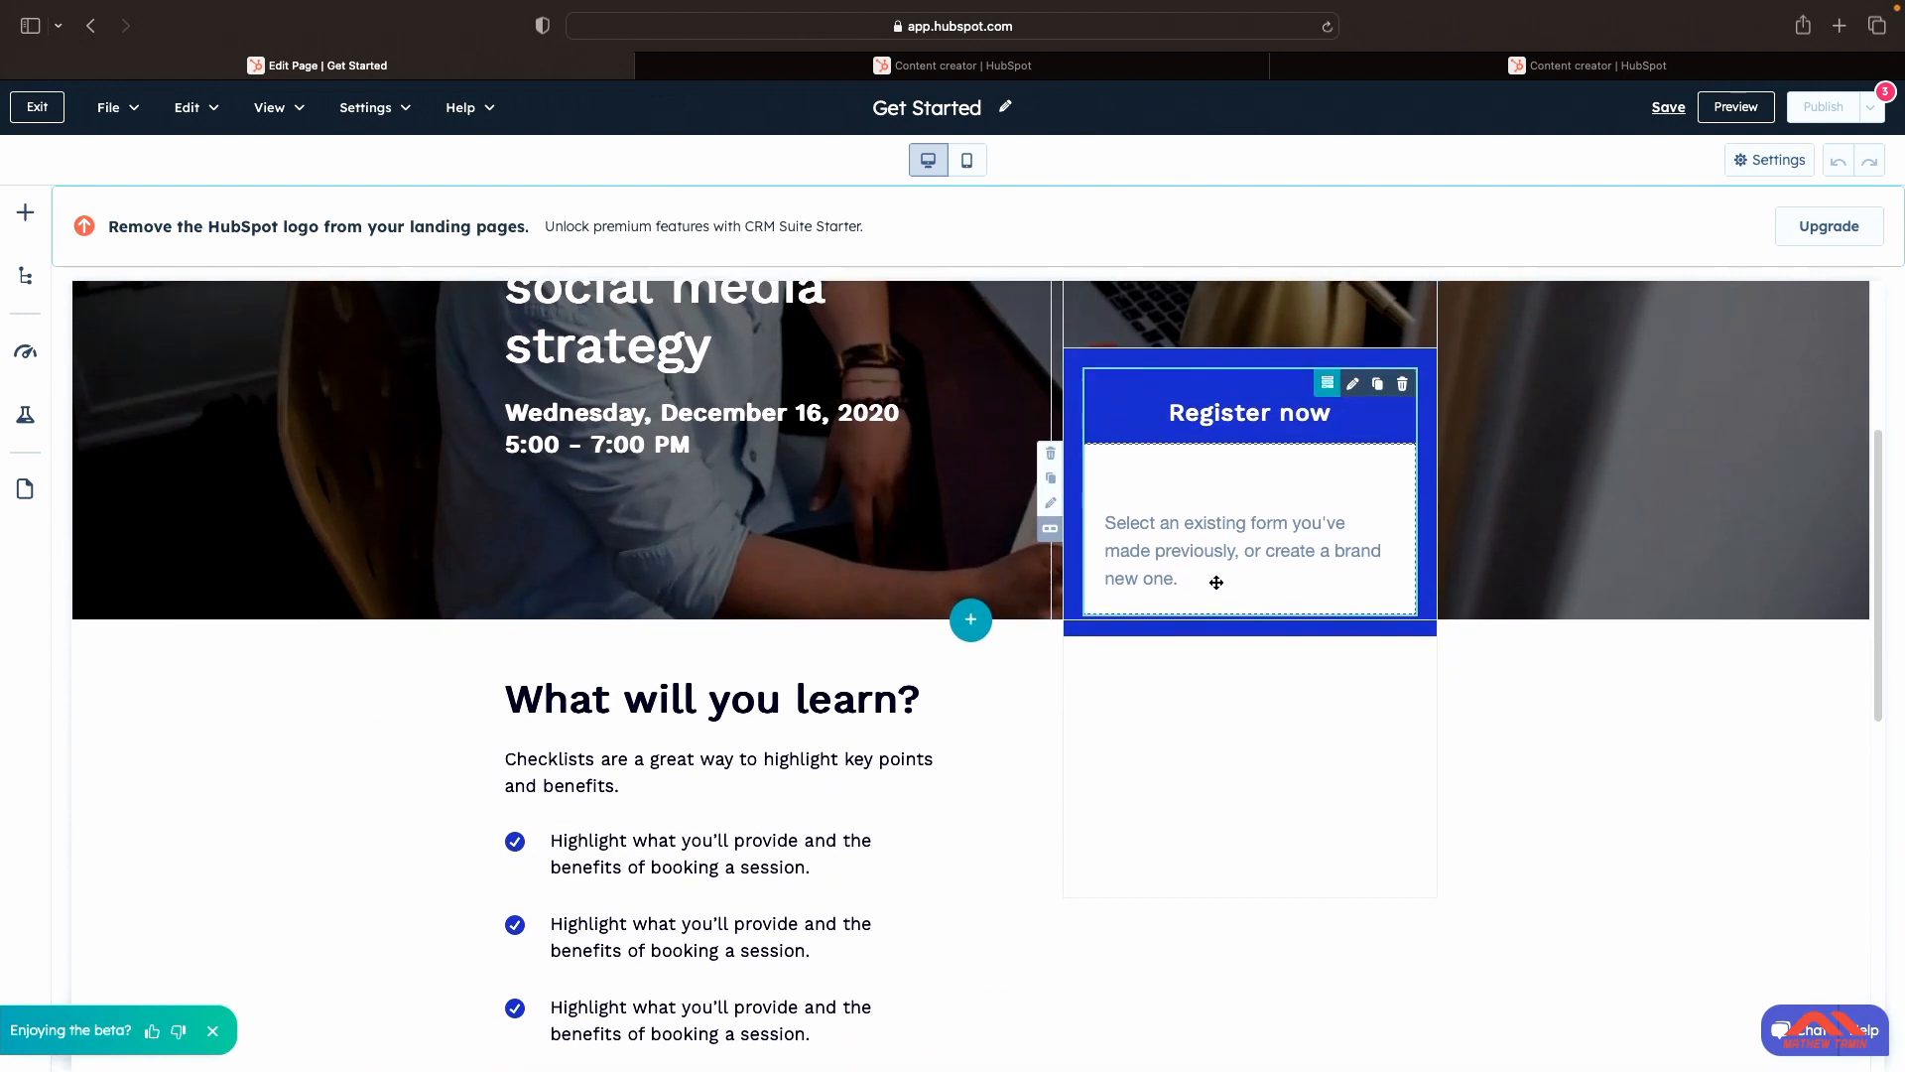
scroll(1217, 582, "down", 1)
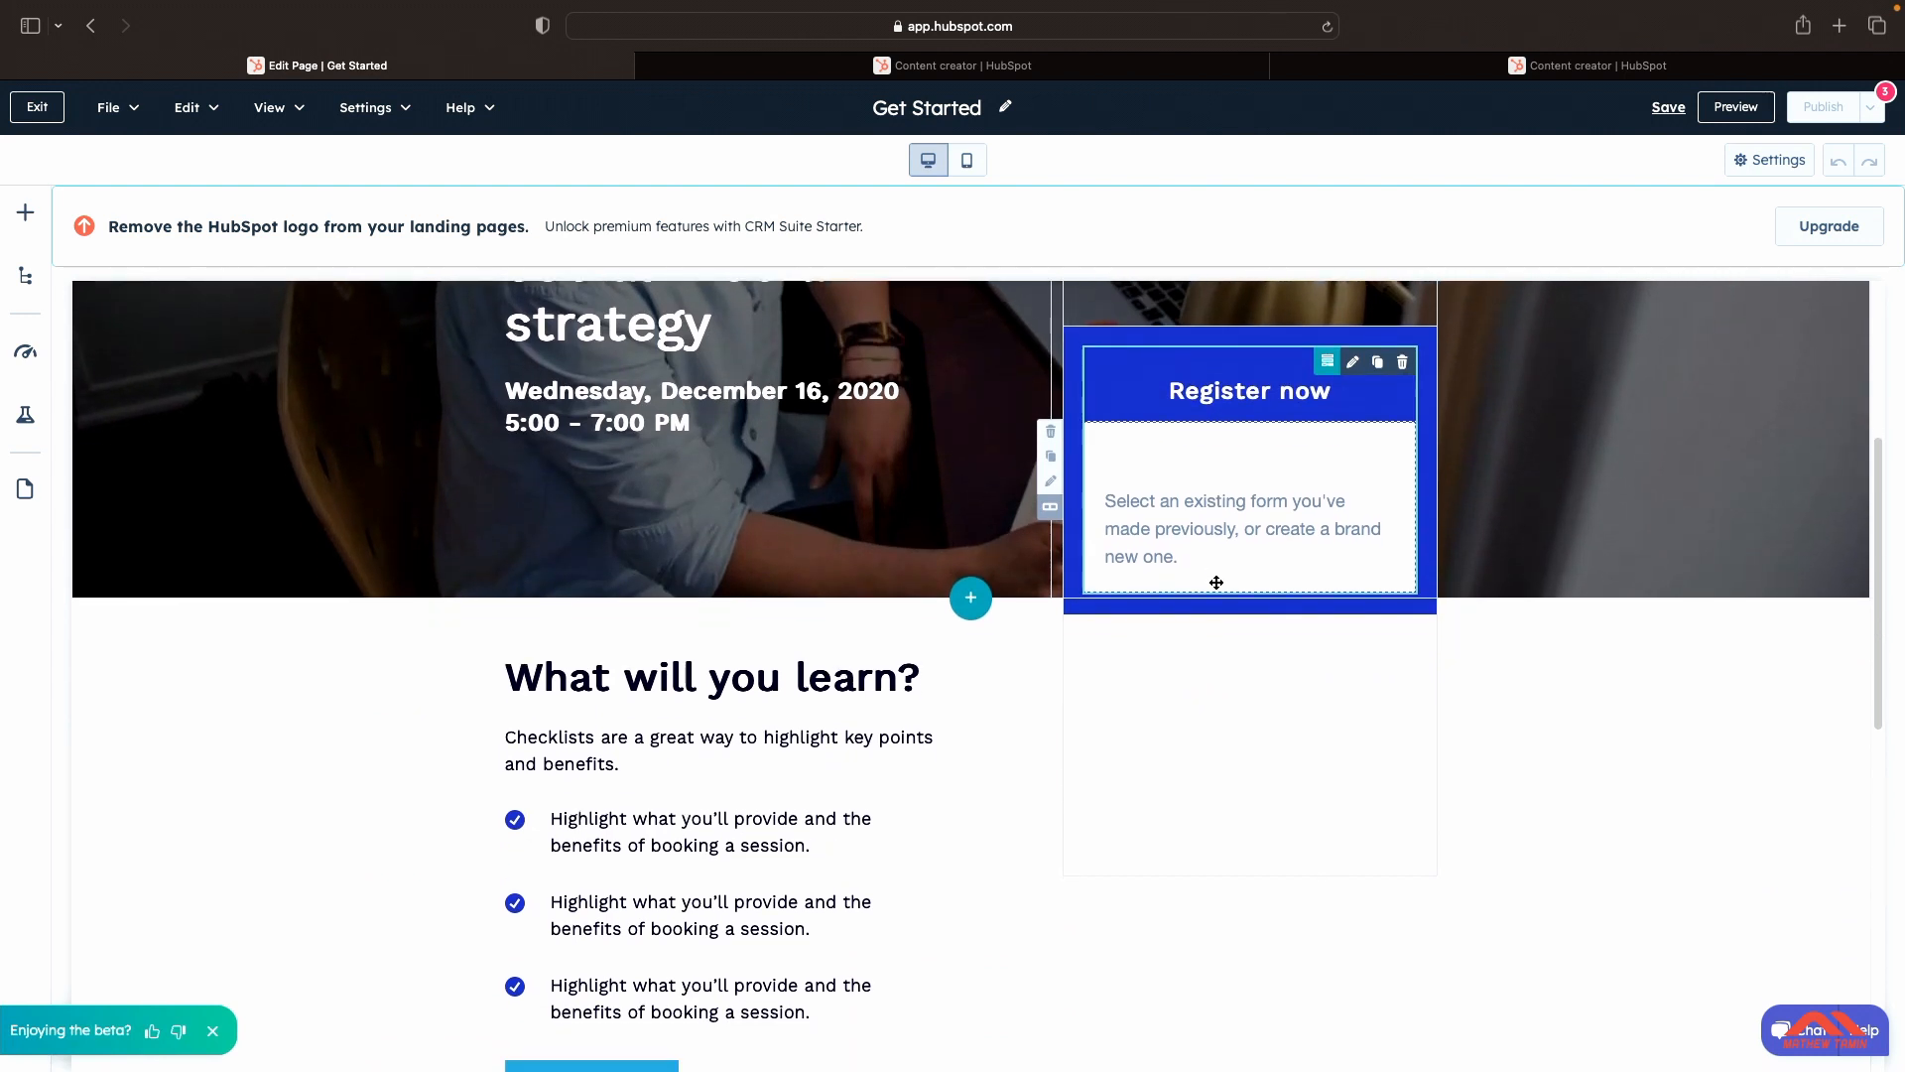
Step: Browse the modules that can be added to the page, going through the categories from Text and Commerce to Blog and Social
left_click(26, 217)
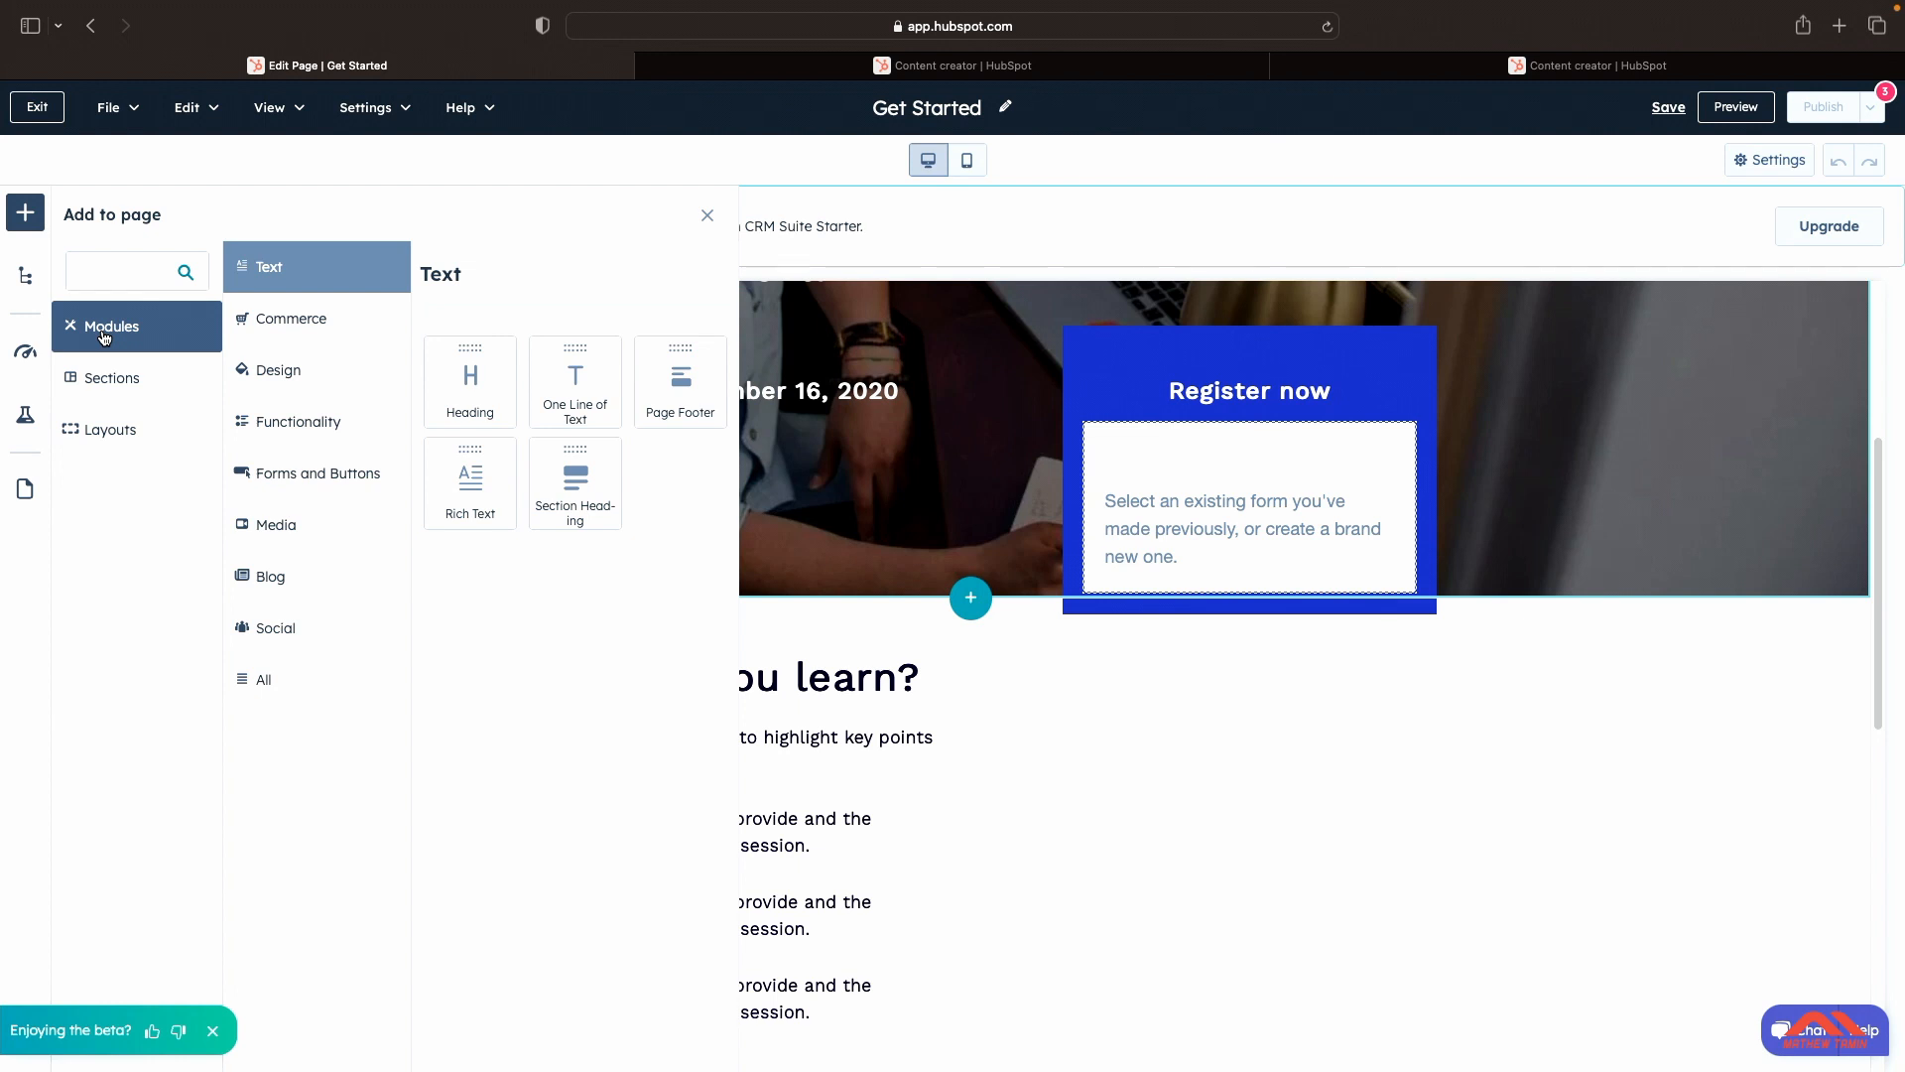
left_click(298, 312)
left_click(320, 383)
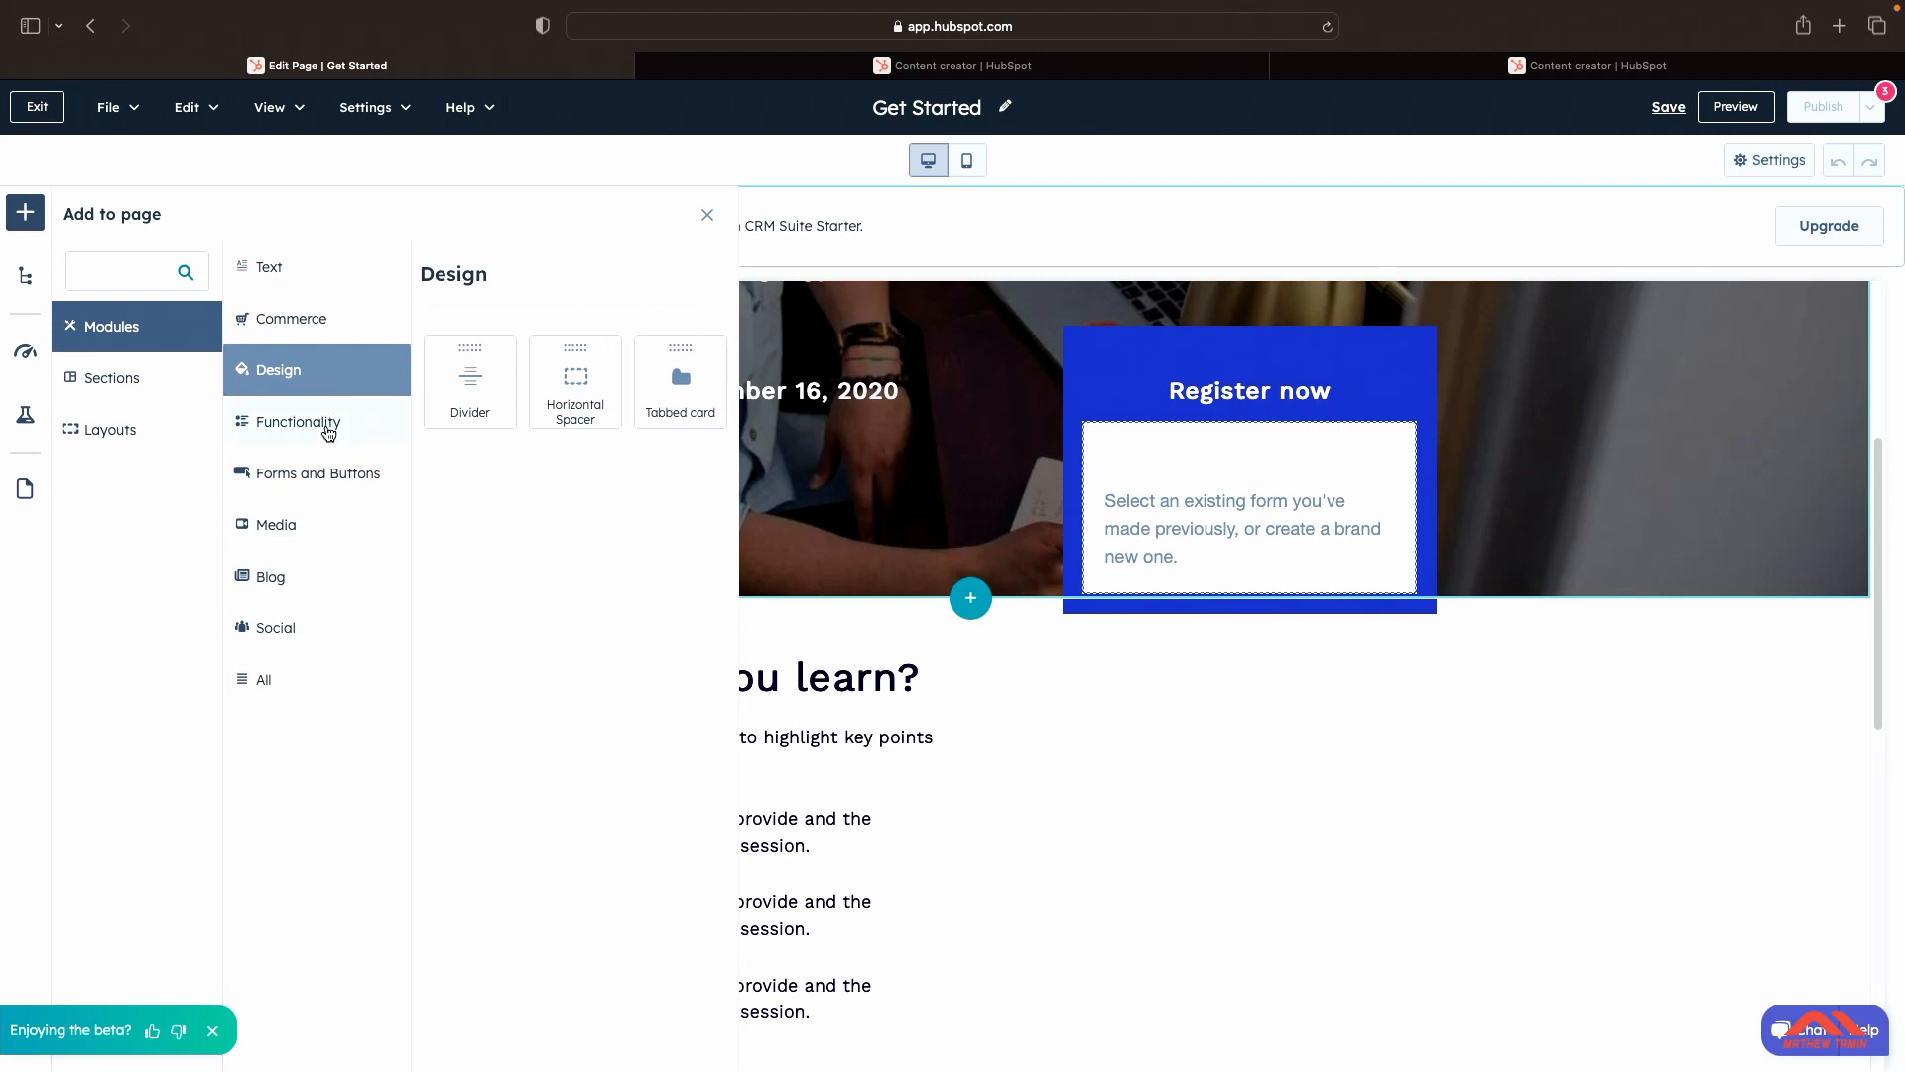
left_click(328, 434)
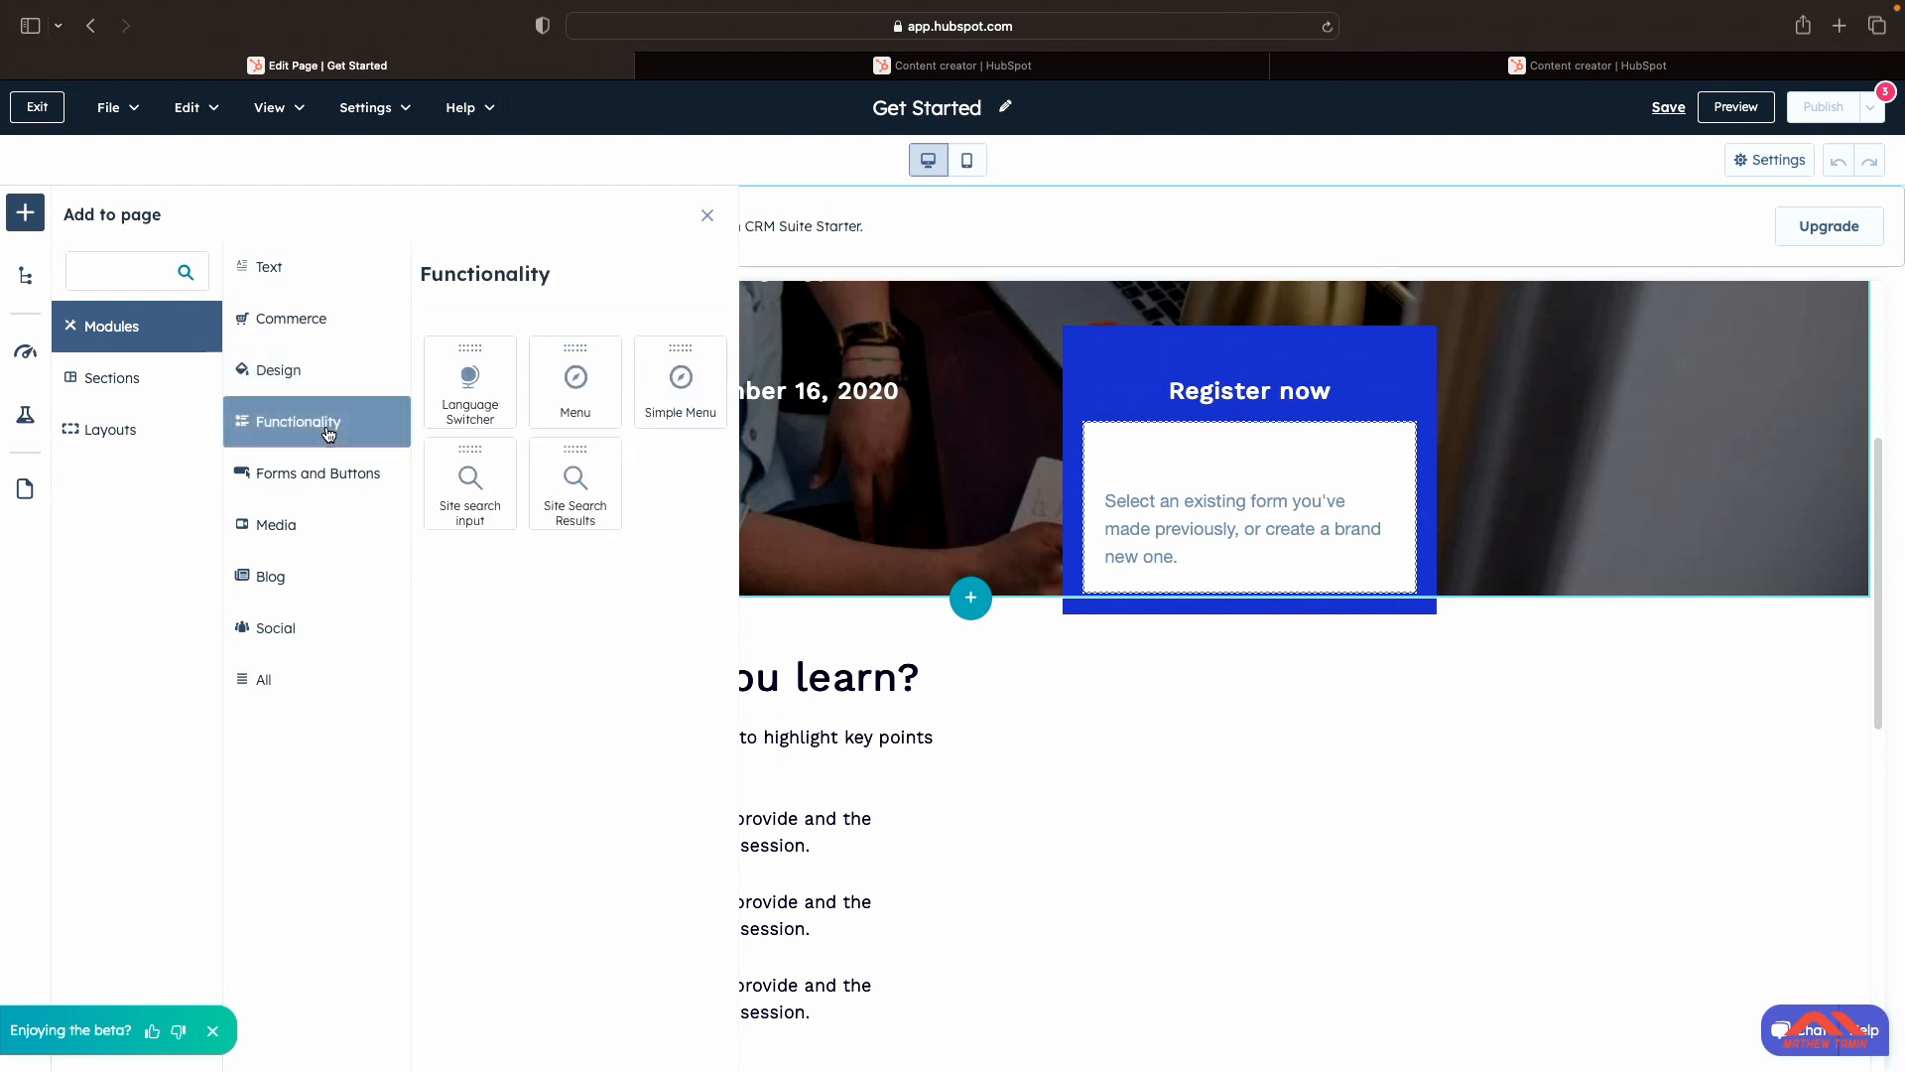
left_click(331, 482)
left_click(311, 532)
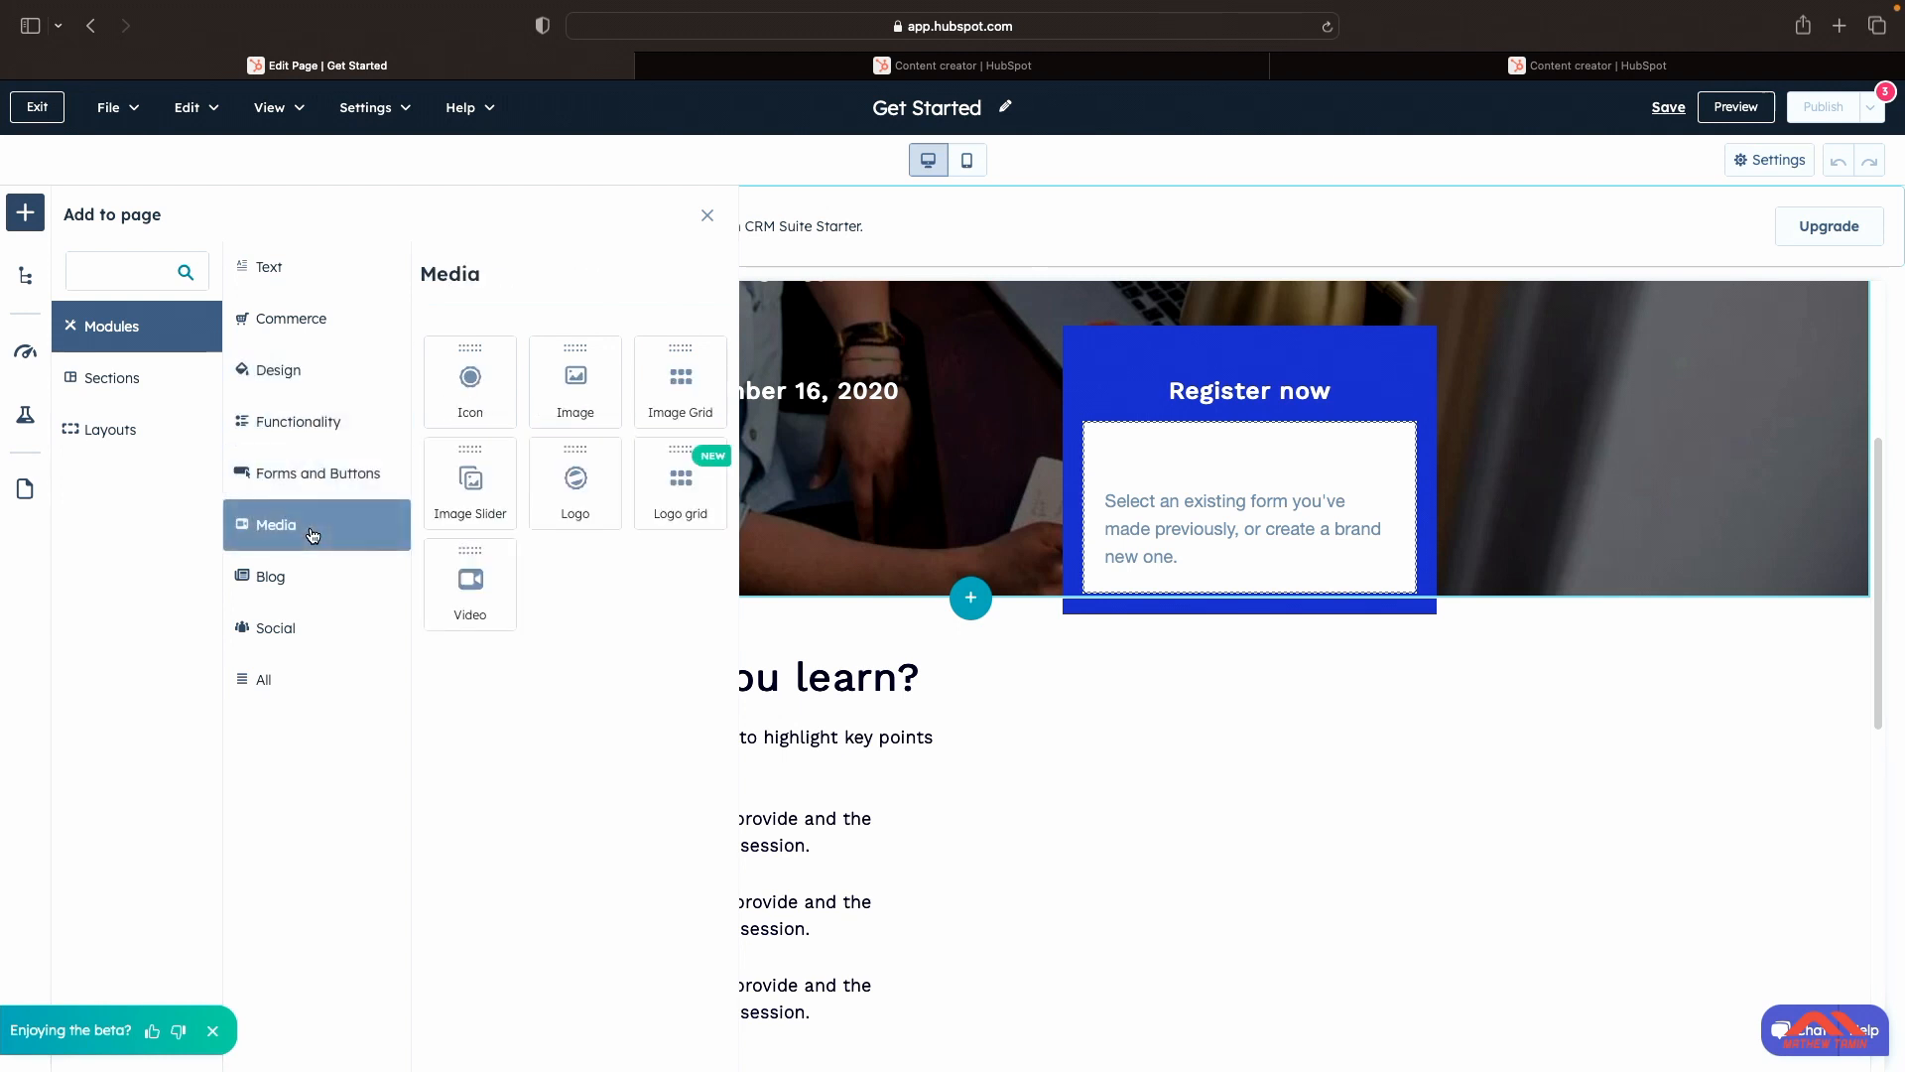
left_click(313, 587)
left_click(315, 635)
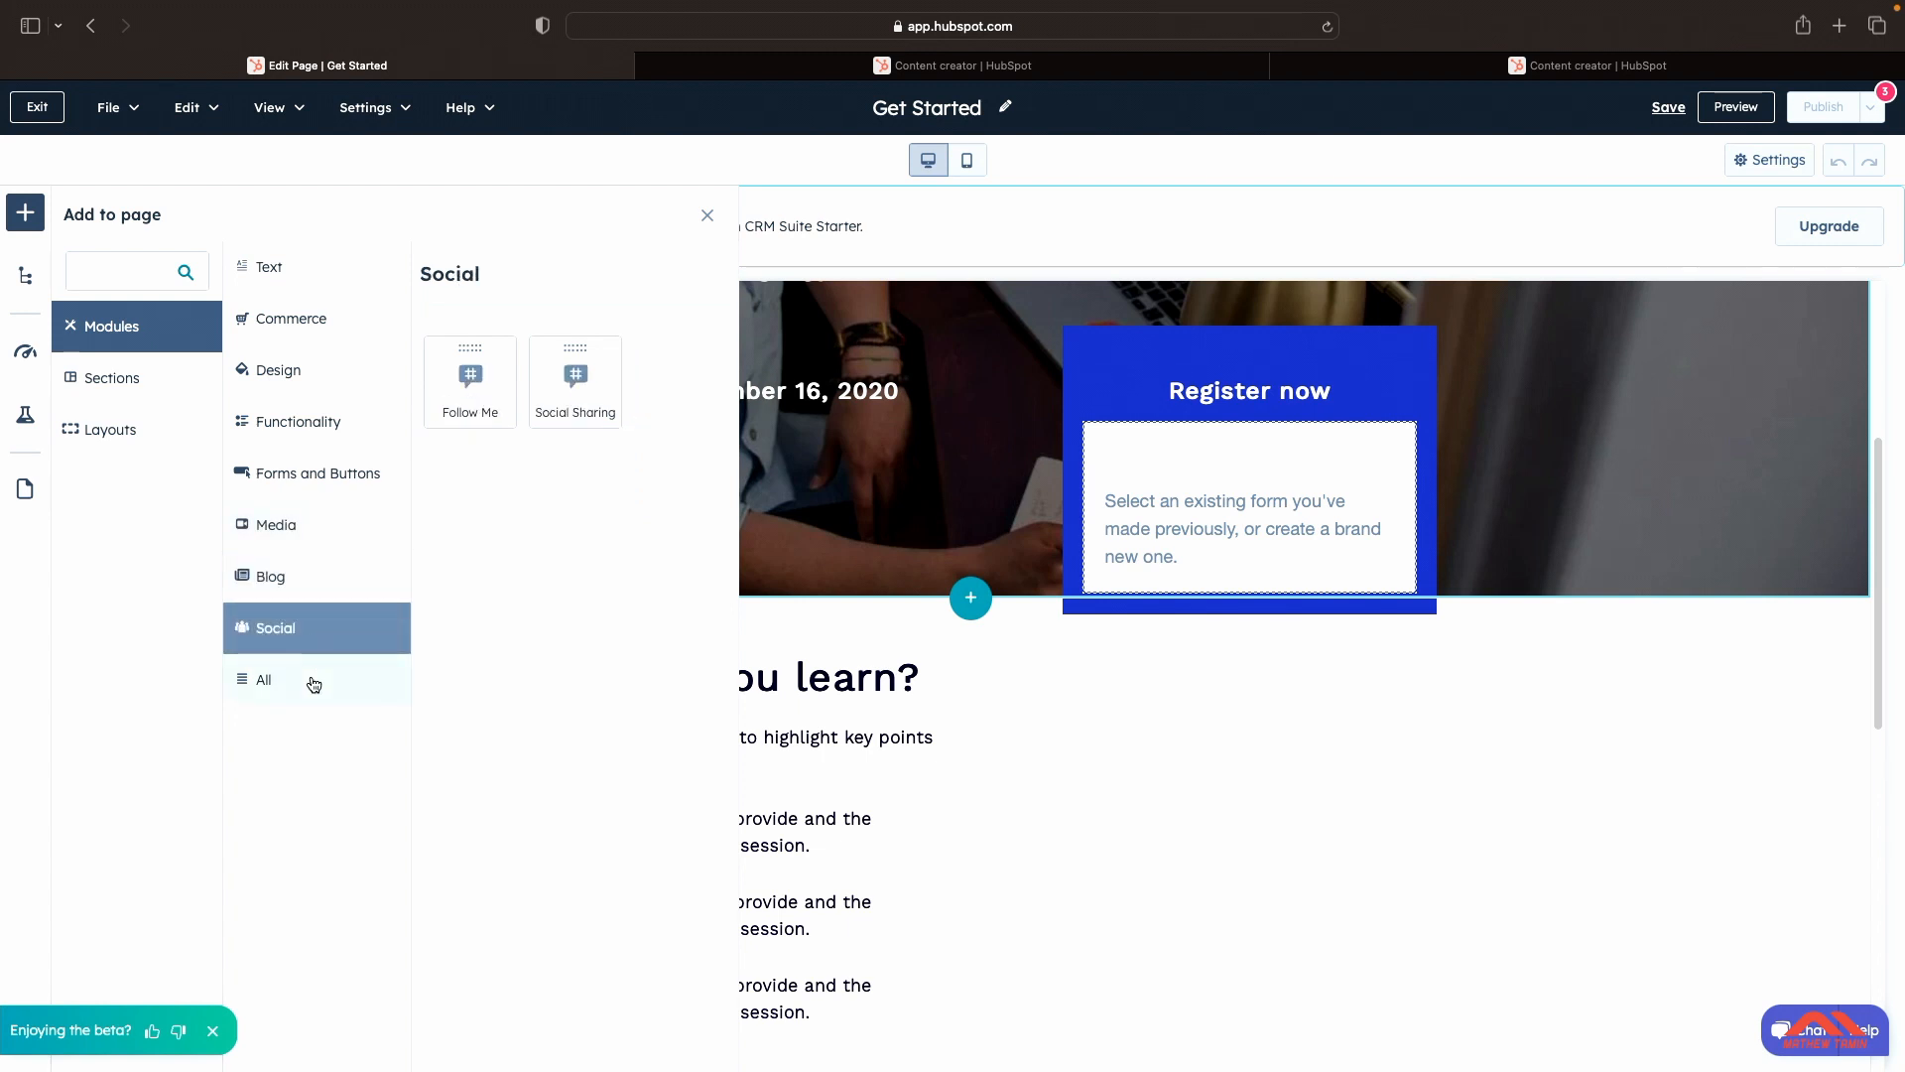
Step: Examine the saved sections, theme sections and column layouts that can be added to the page
left_click(154, 385)
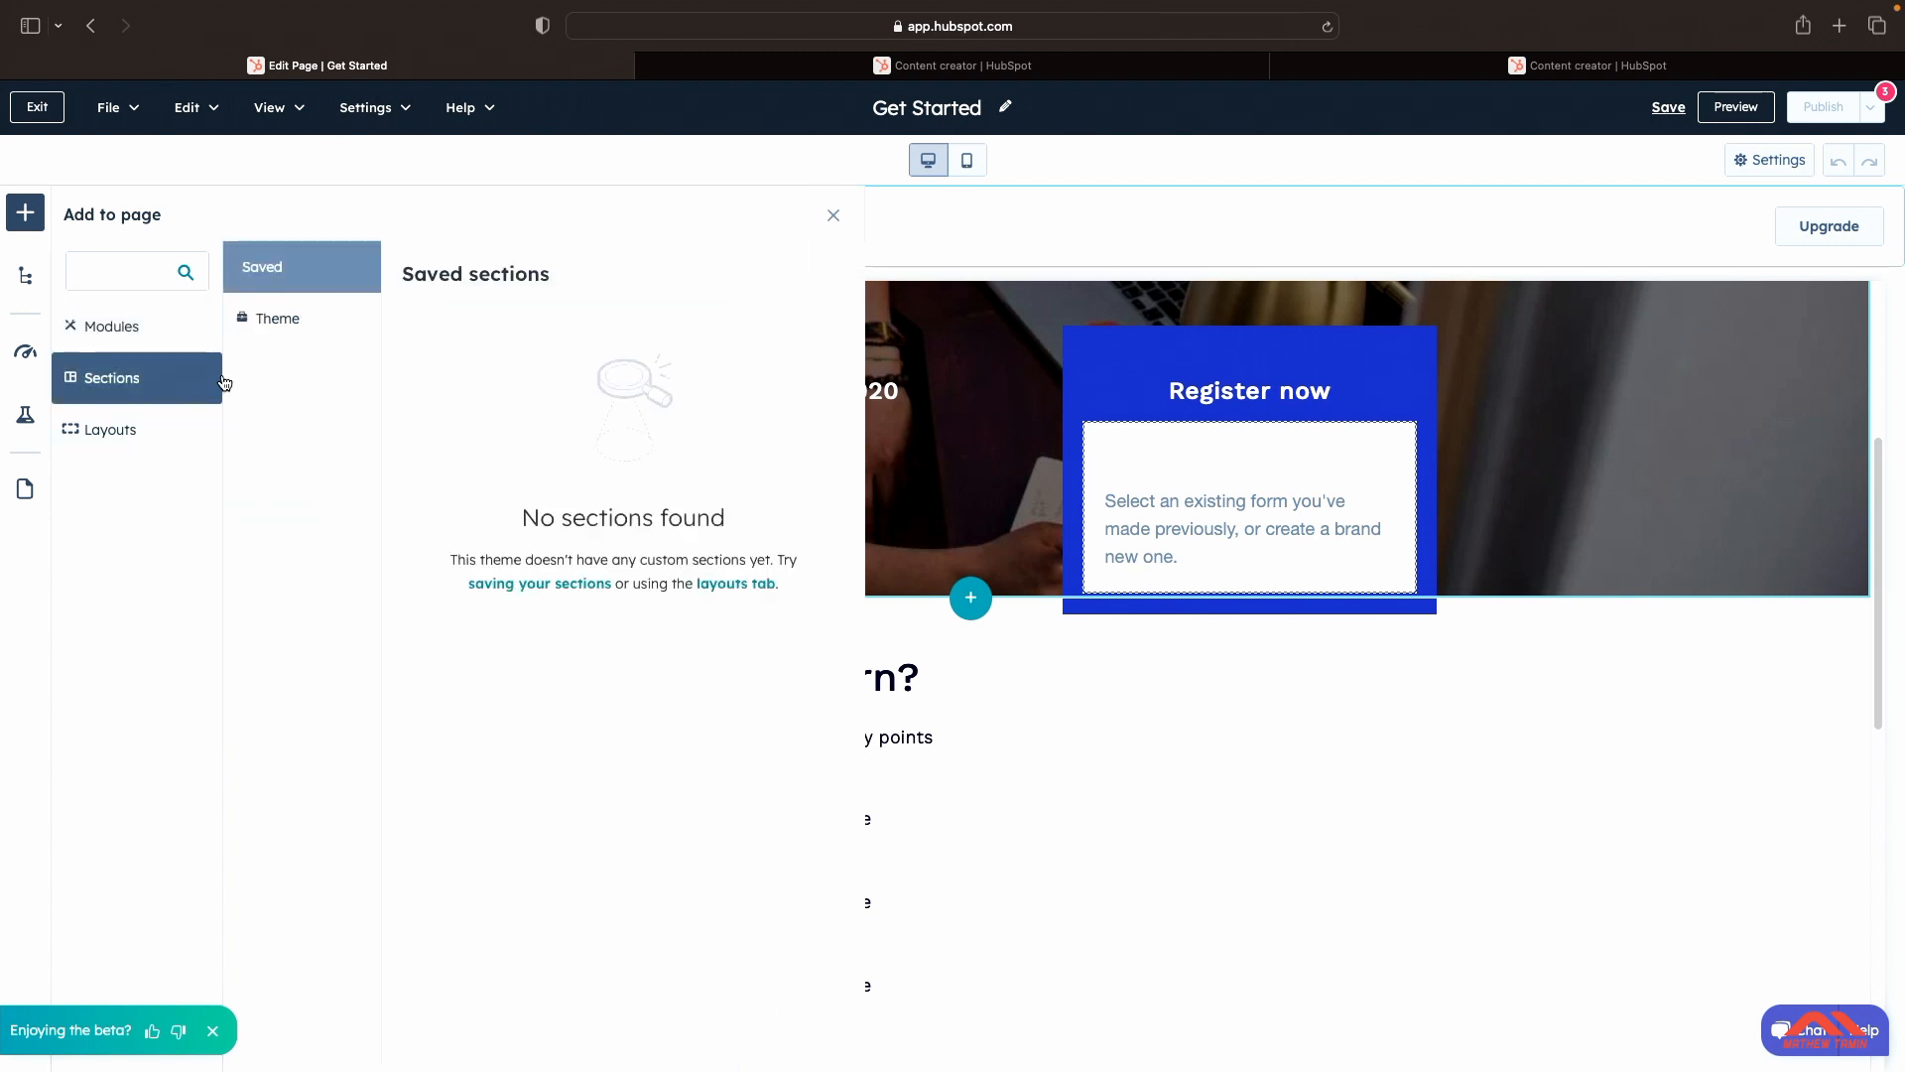
left_click(300, 323)
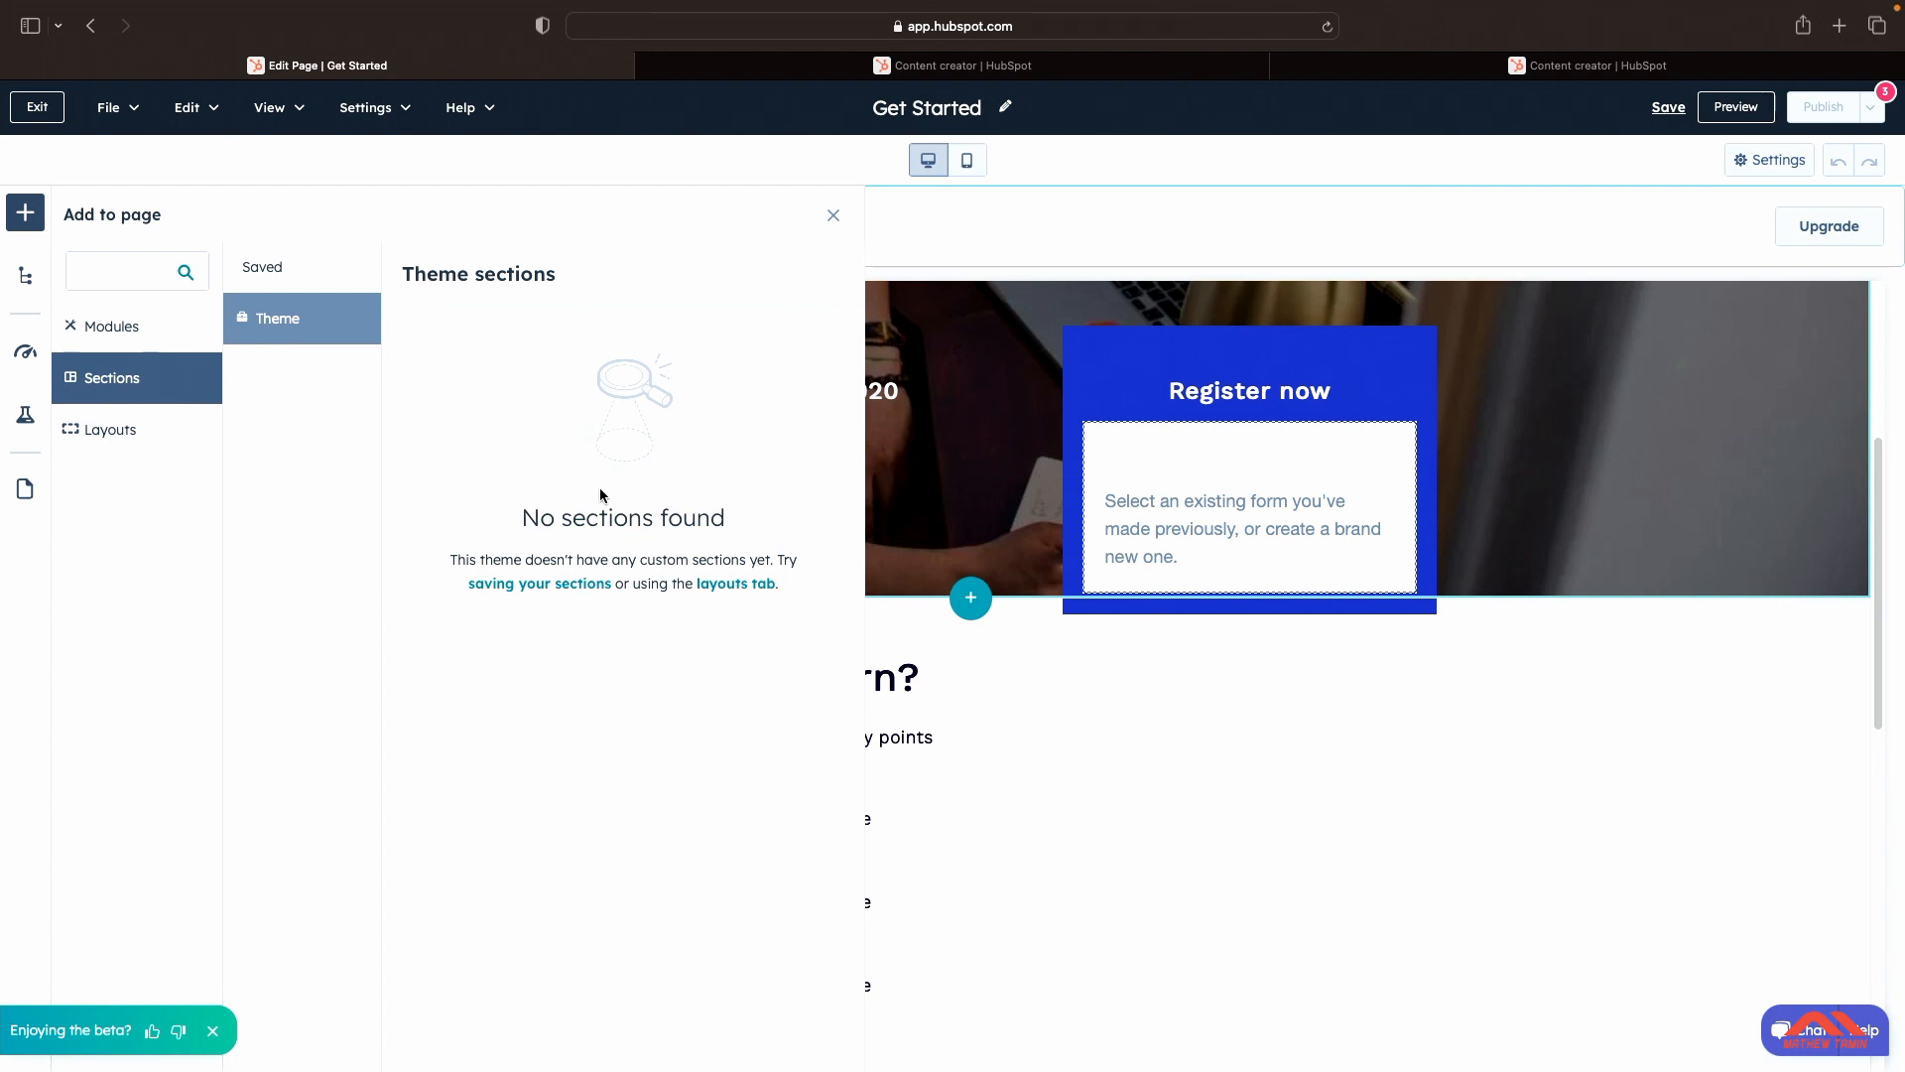
left_click(125, 432)
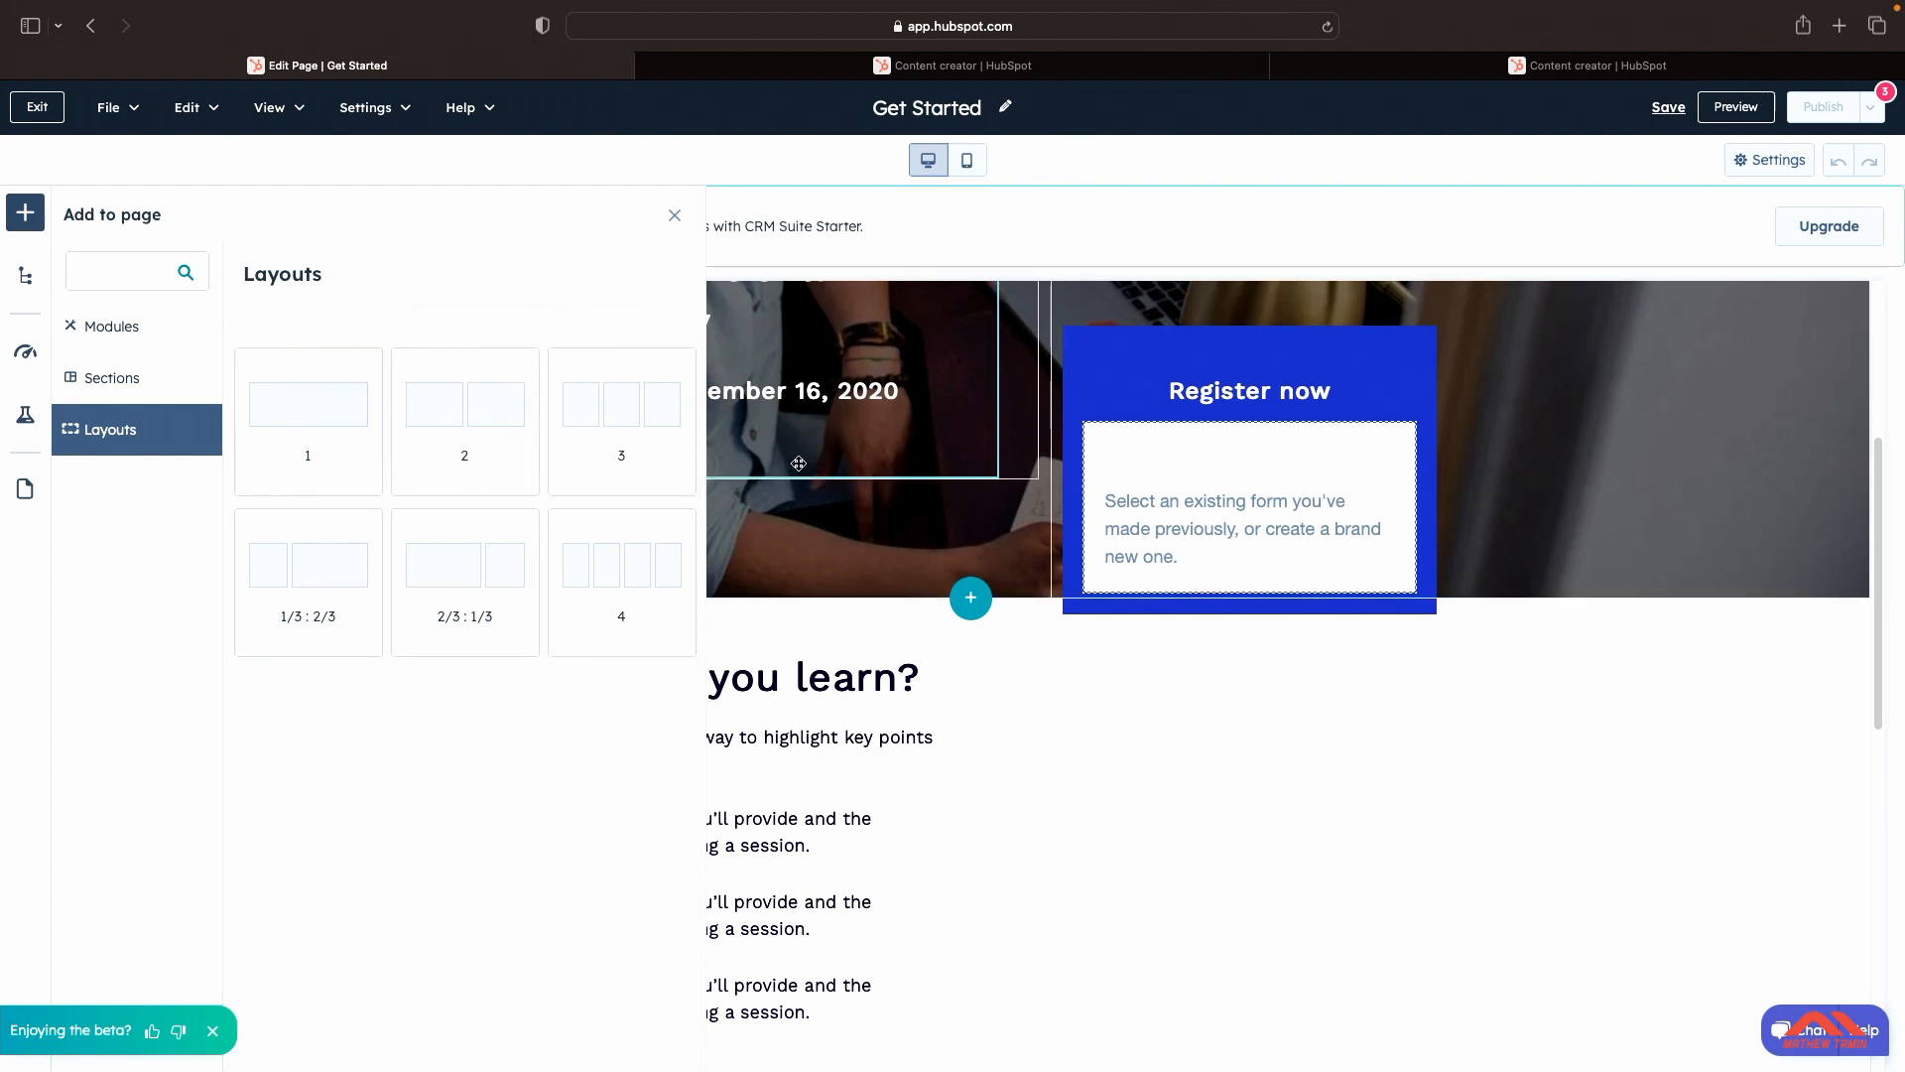
Step: Open the hero section's settings and the editing options of its "Create a winning social media strategy" rich text
left_click(856, 529)
scroll(834, 446, "up", 3)
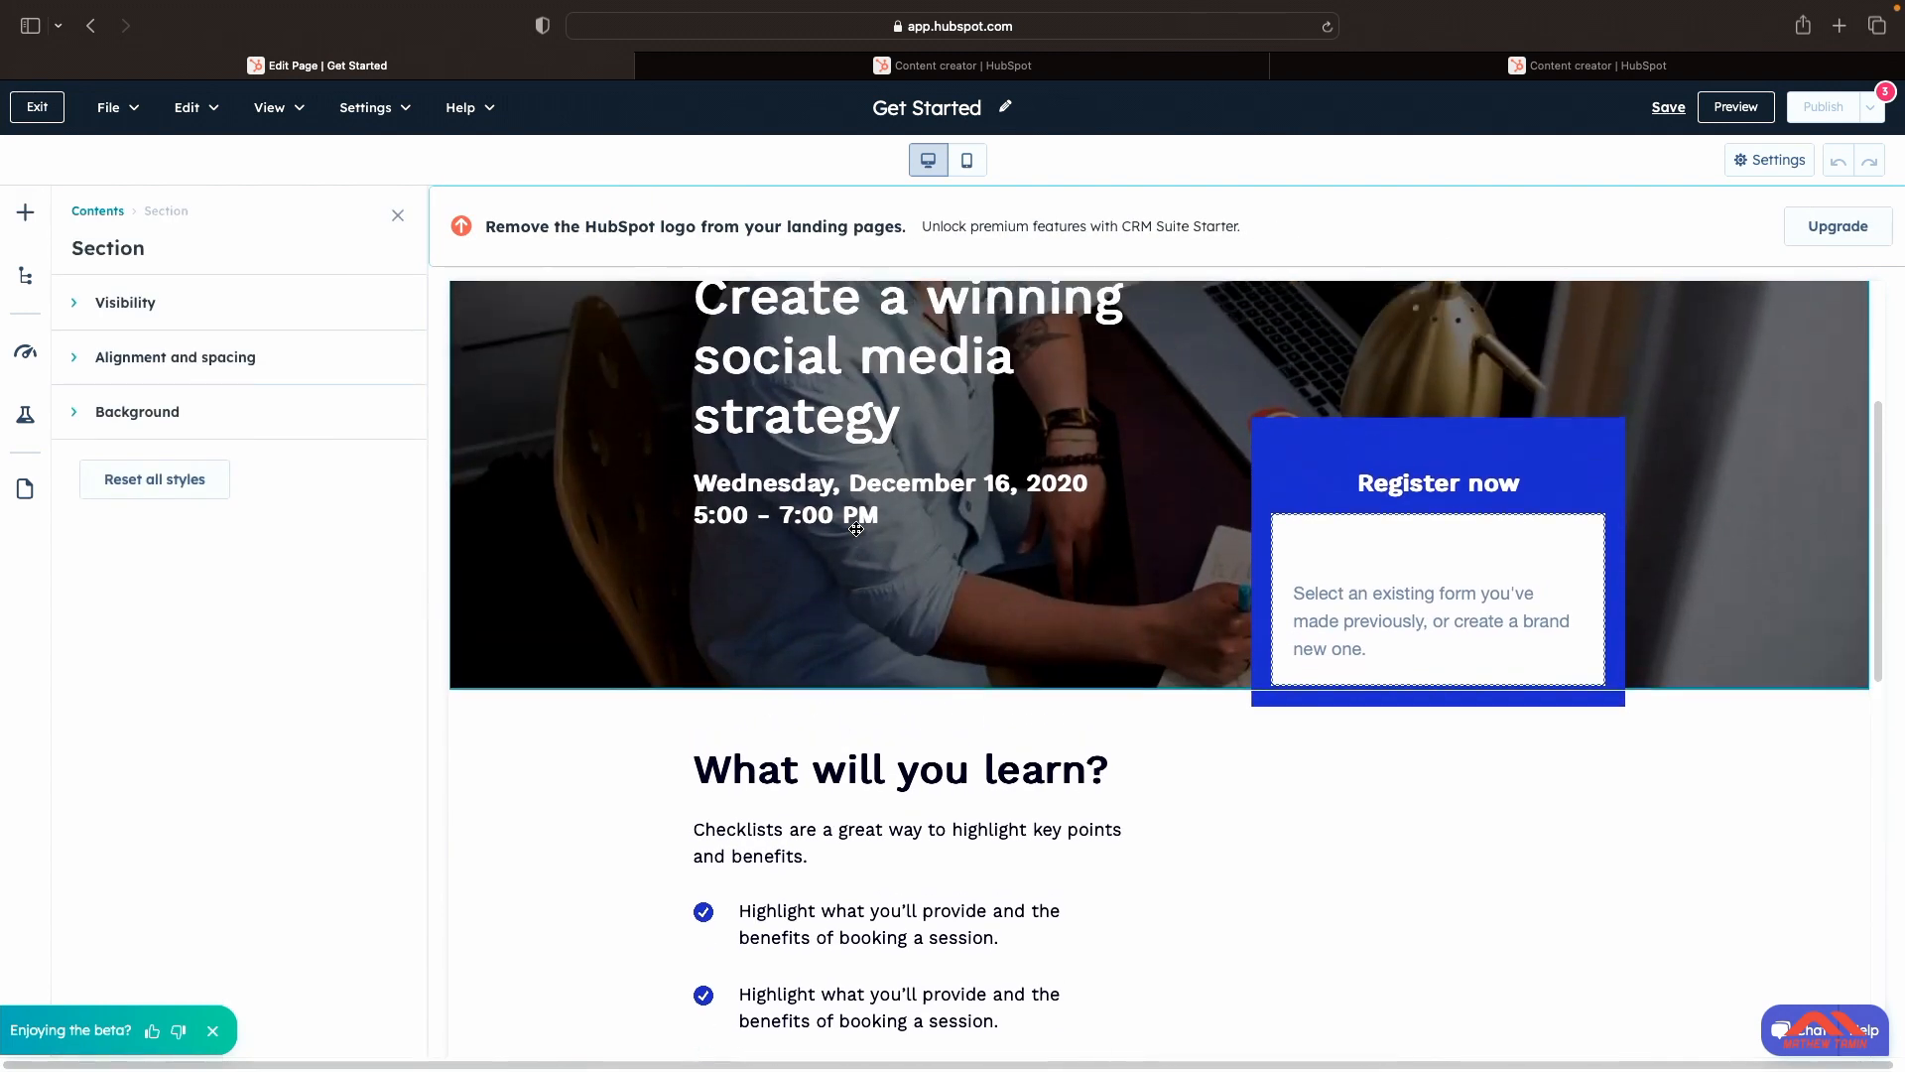
left_click(826, 404)
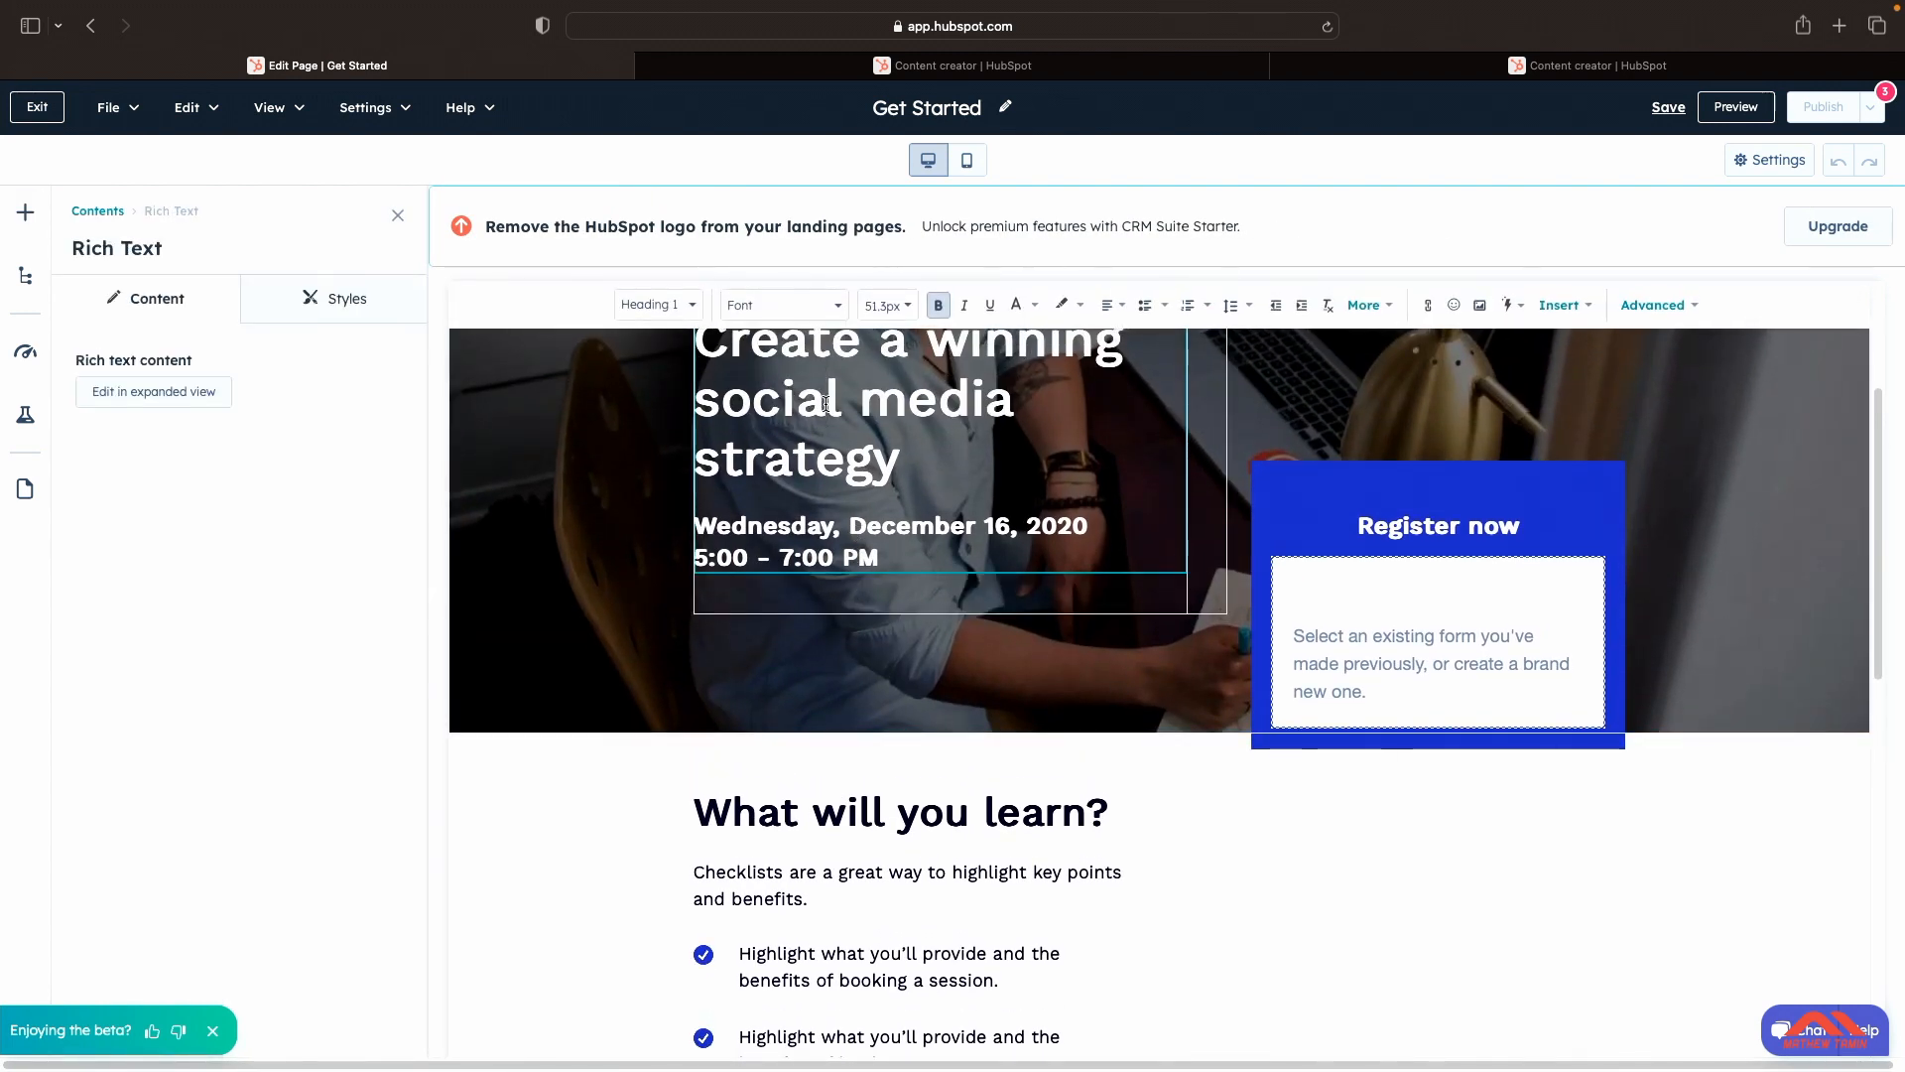
left_click(917, 465)
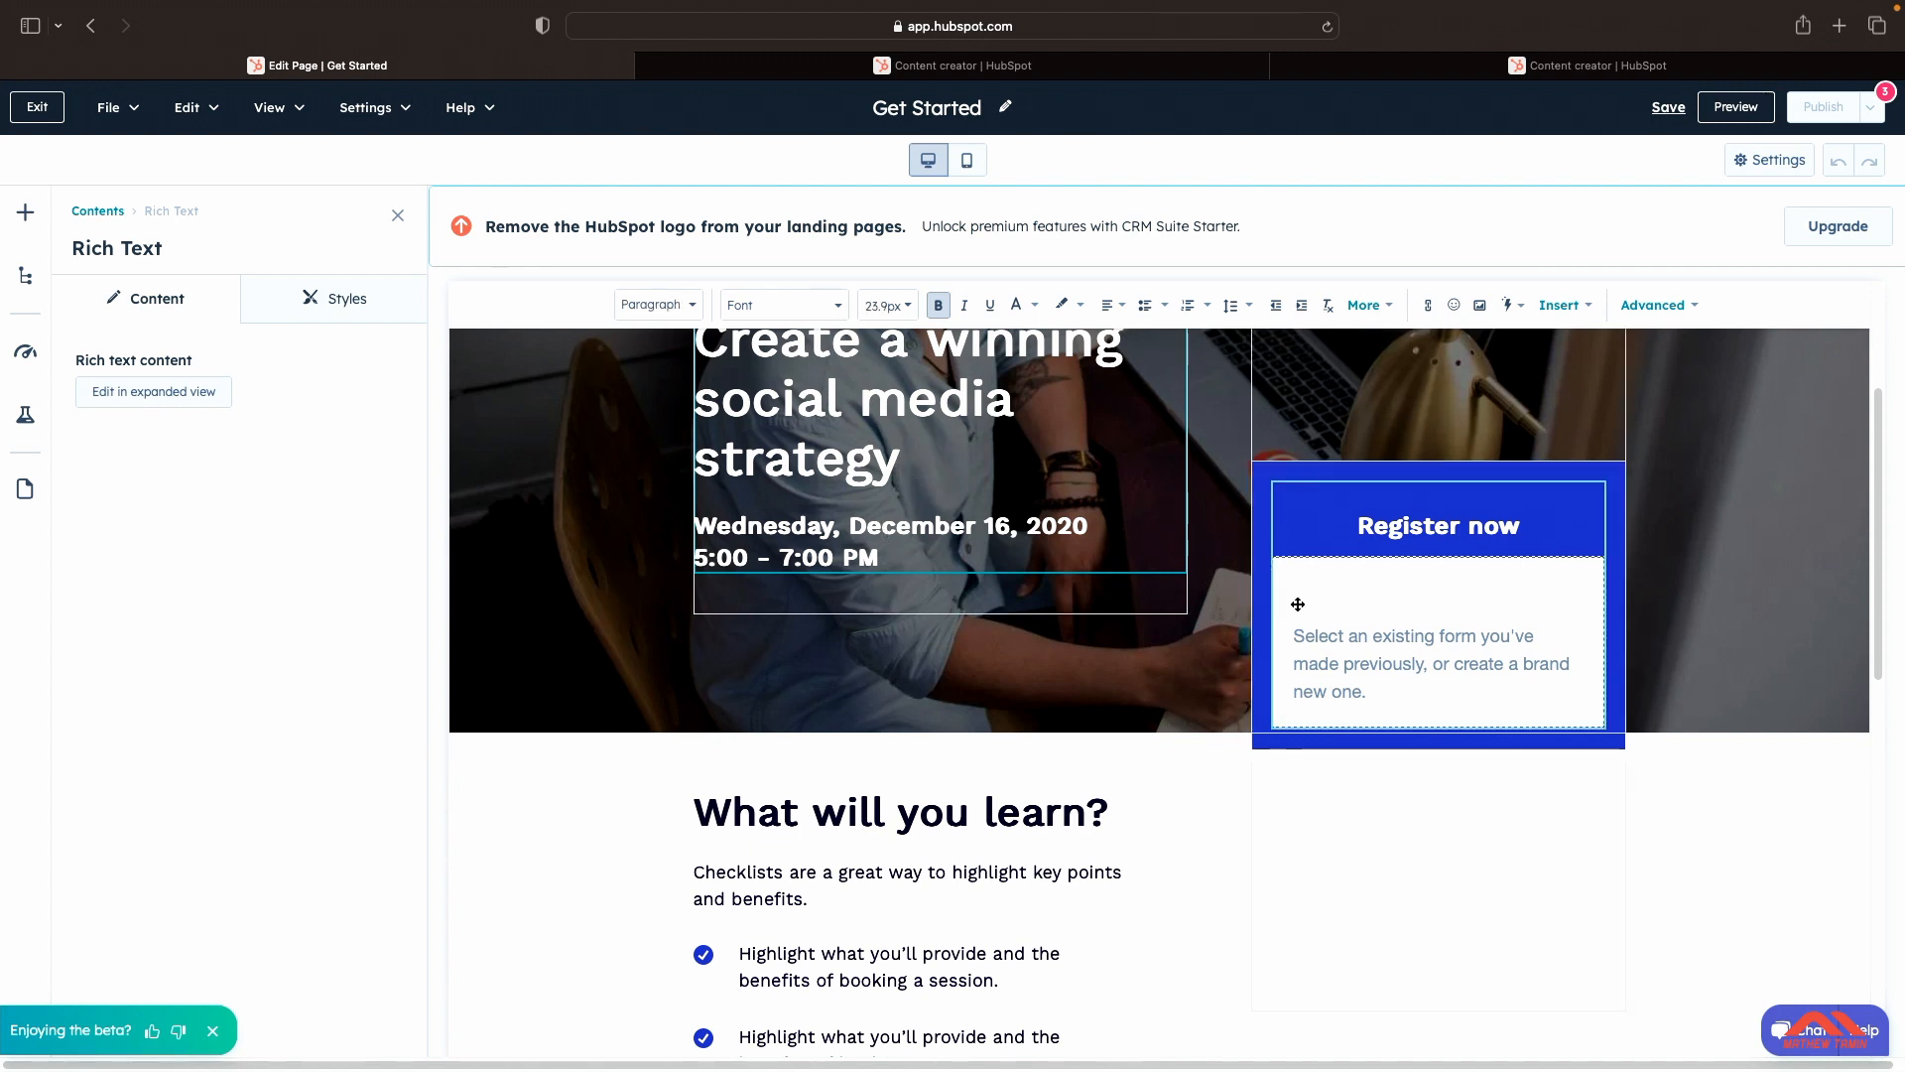
Step: Open the settings of the Register now form module and check the choice of existing forms
left_click(1365, 635)
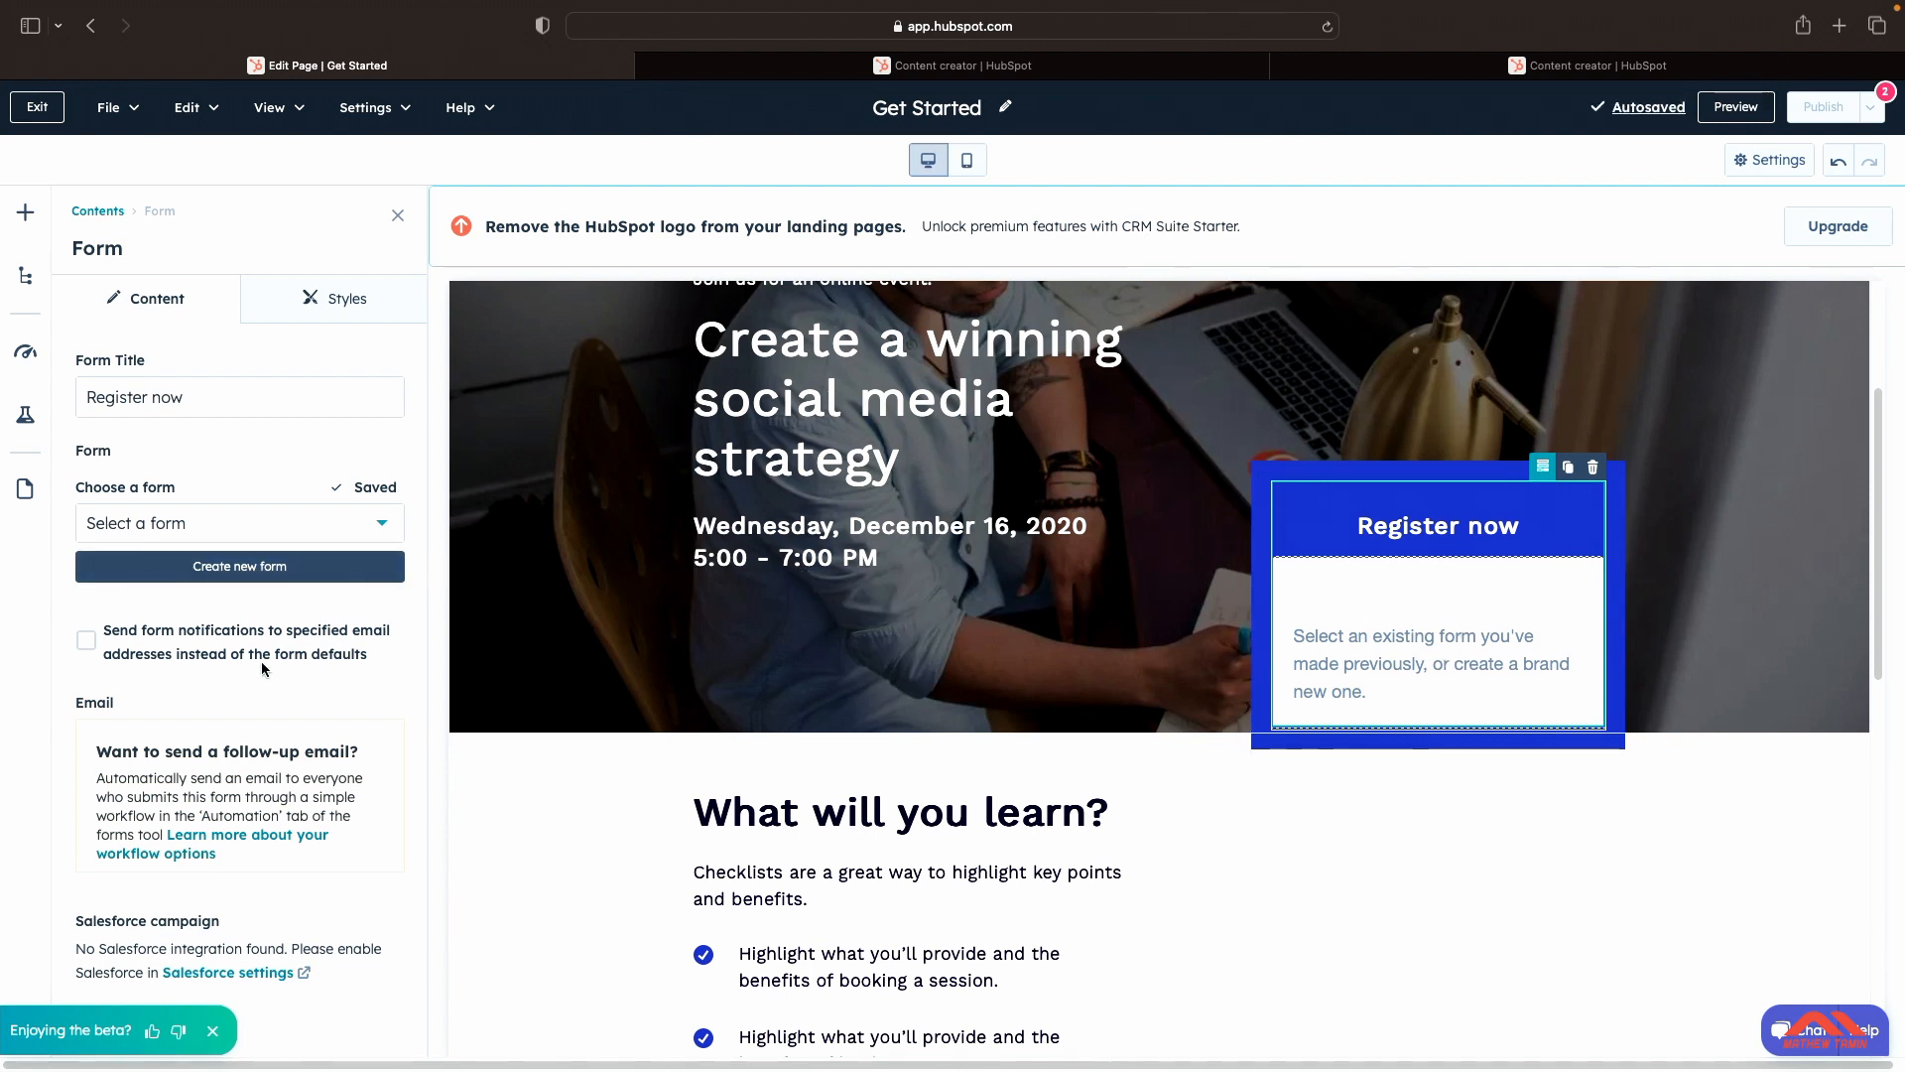
left_click(380, 525)
left_click(380, 526)
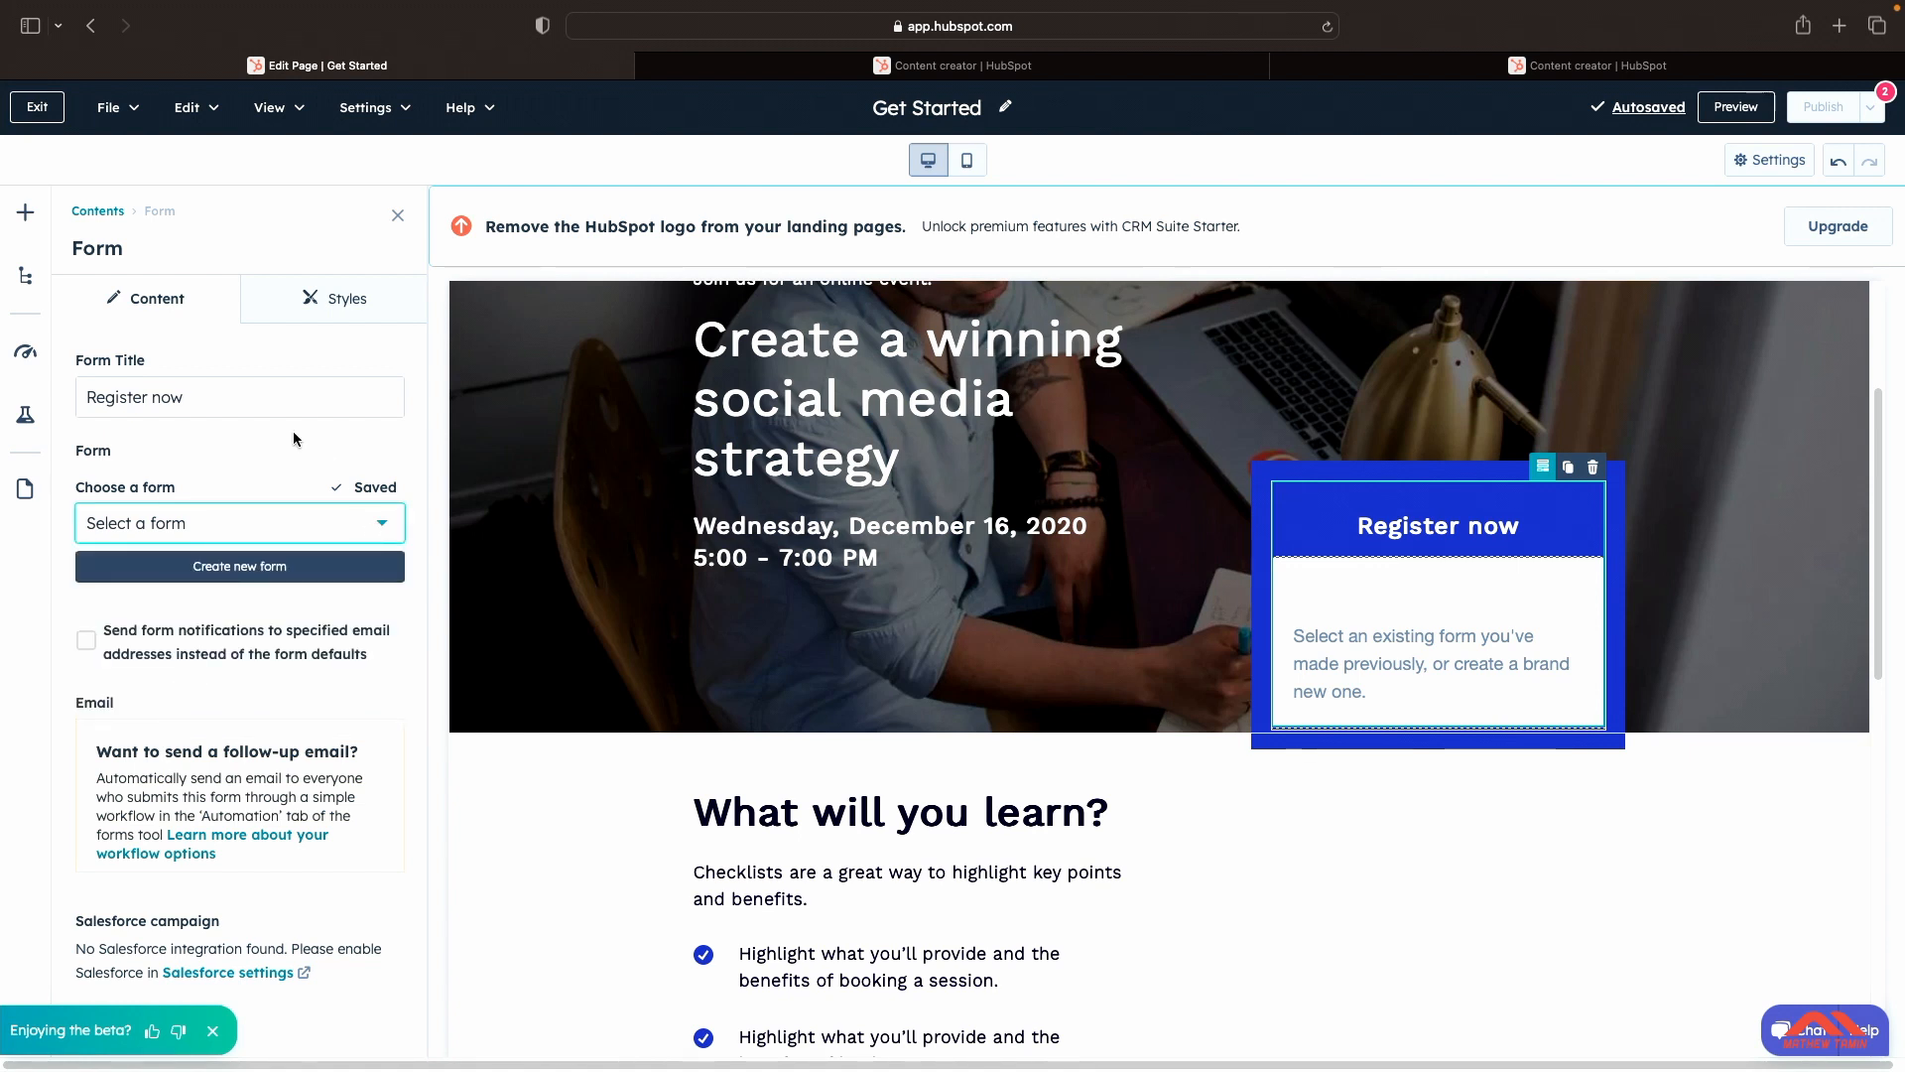
Step: Check the style settings of the Register now form module and return to its content settings
left_click(343, 315)
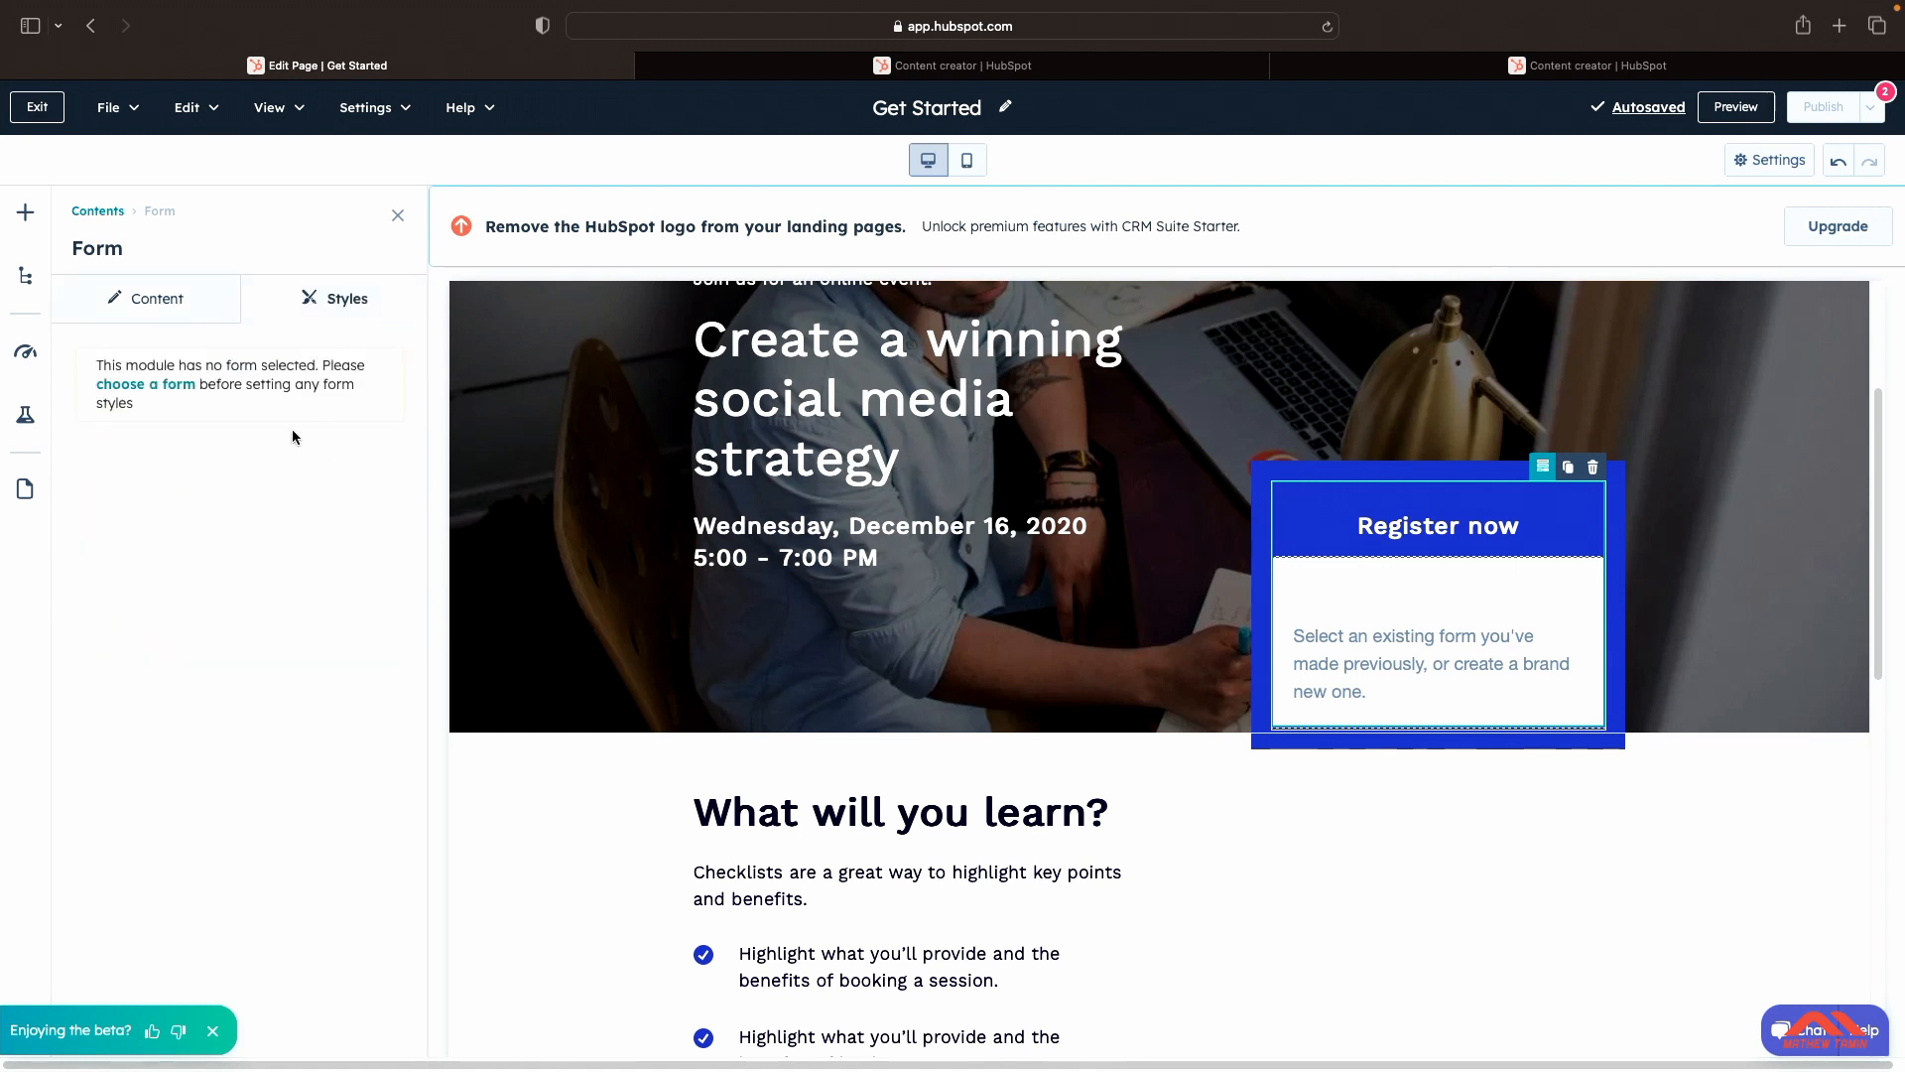
left_click(163, 394)
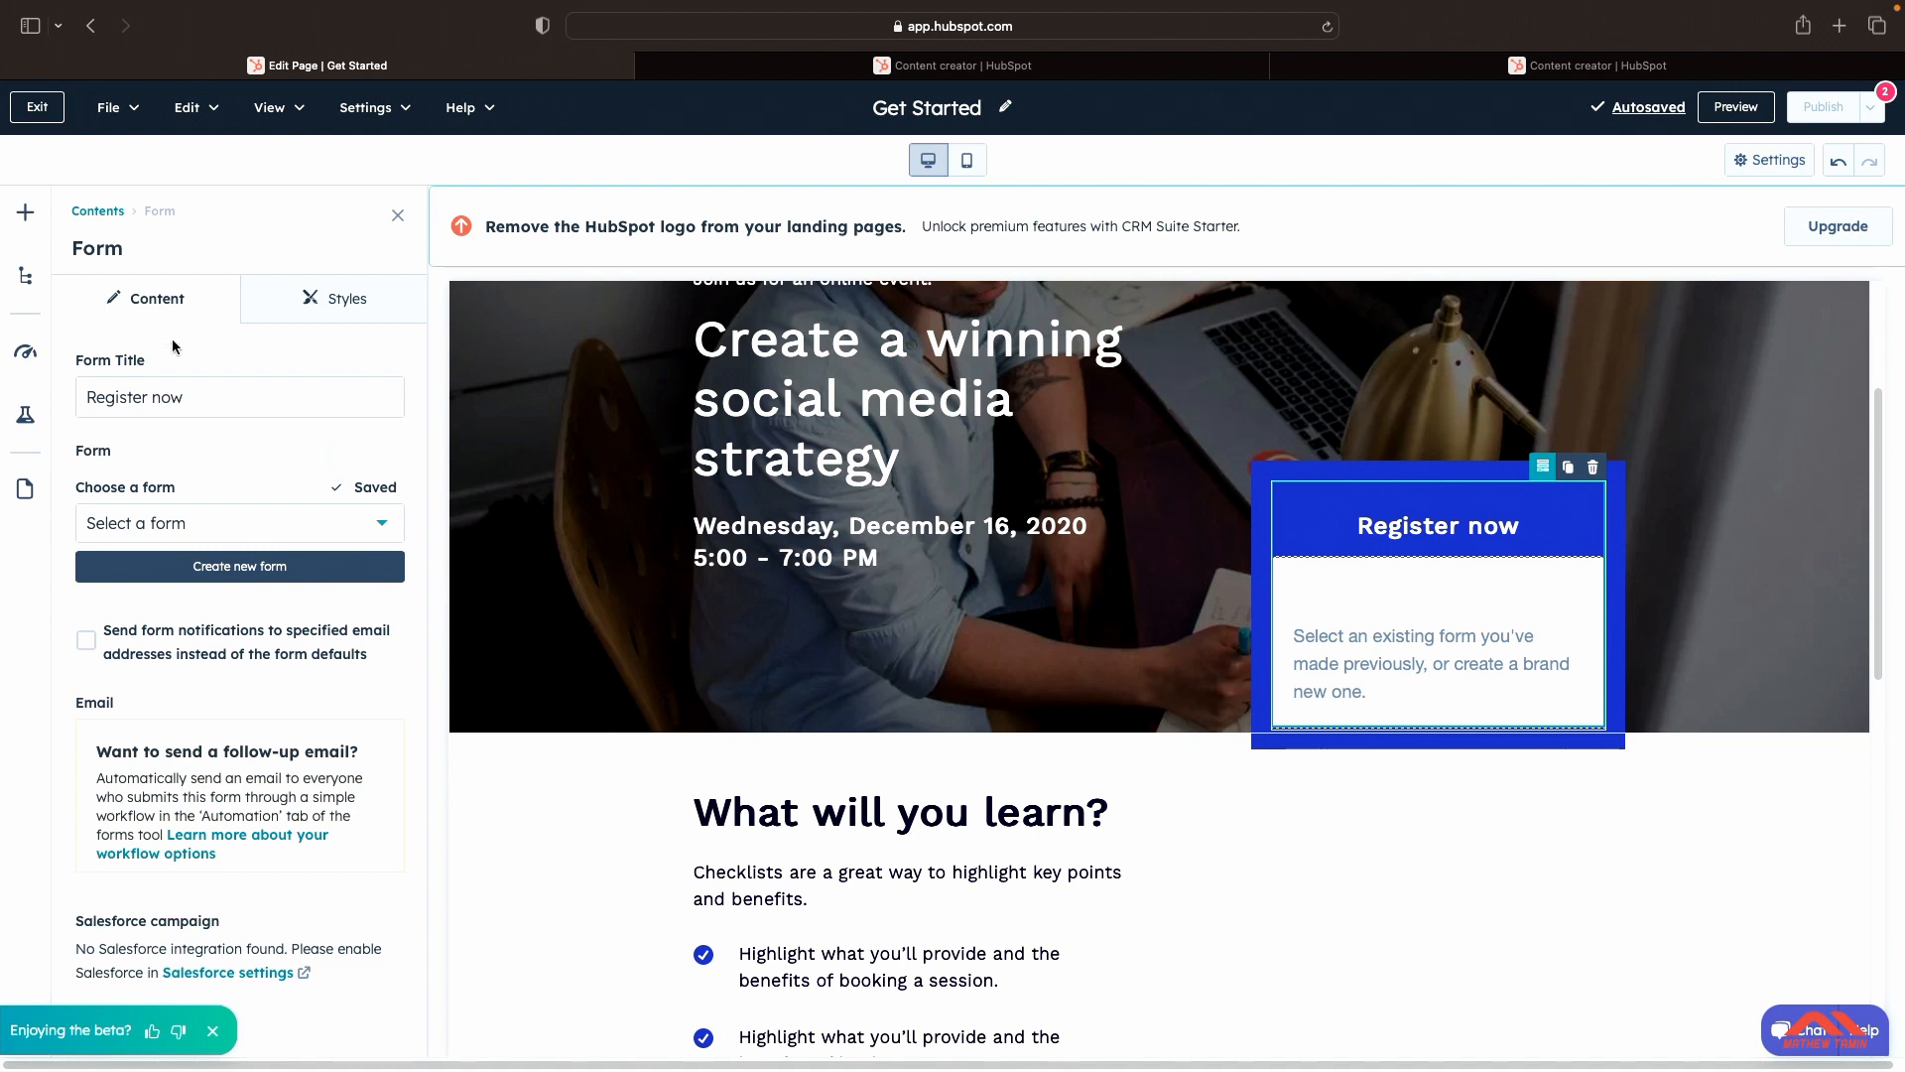
Step: Open the heading text, checklist and Register button modules of the "What will you learn?" section to view their editing options
scroll(823, 735, "down", 3)
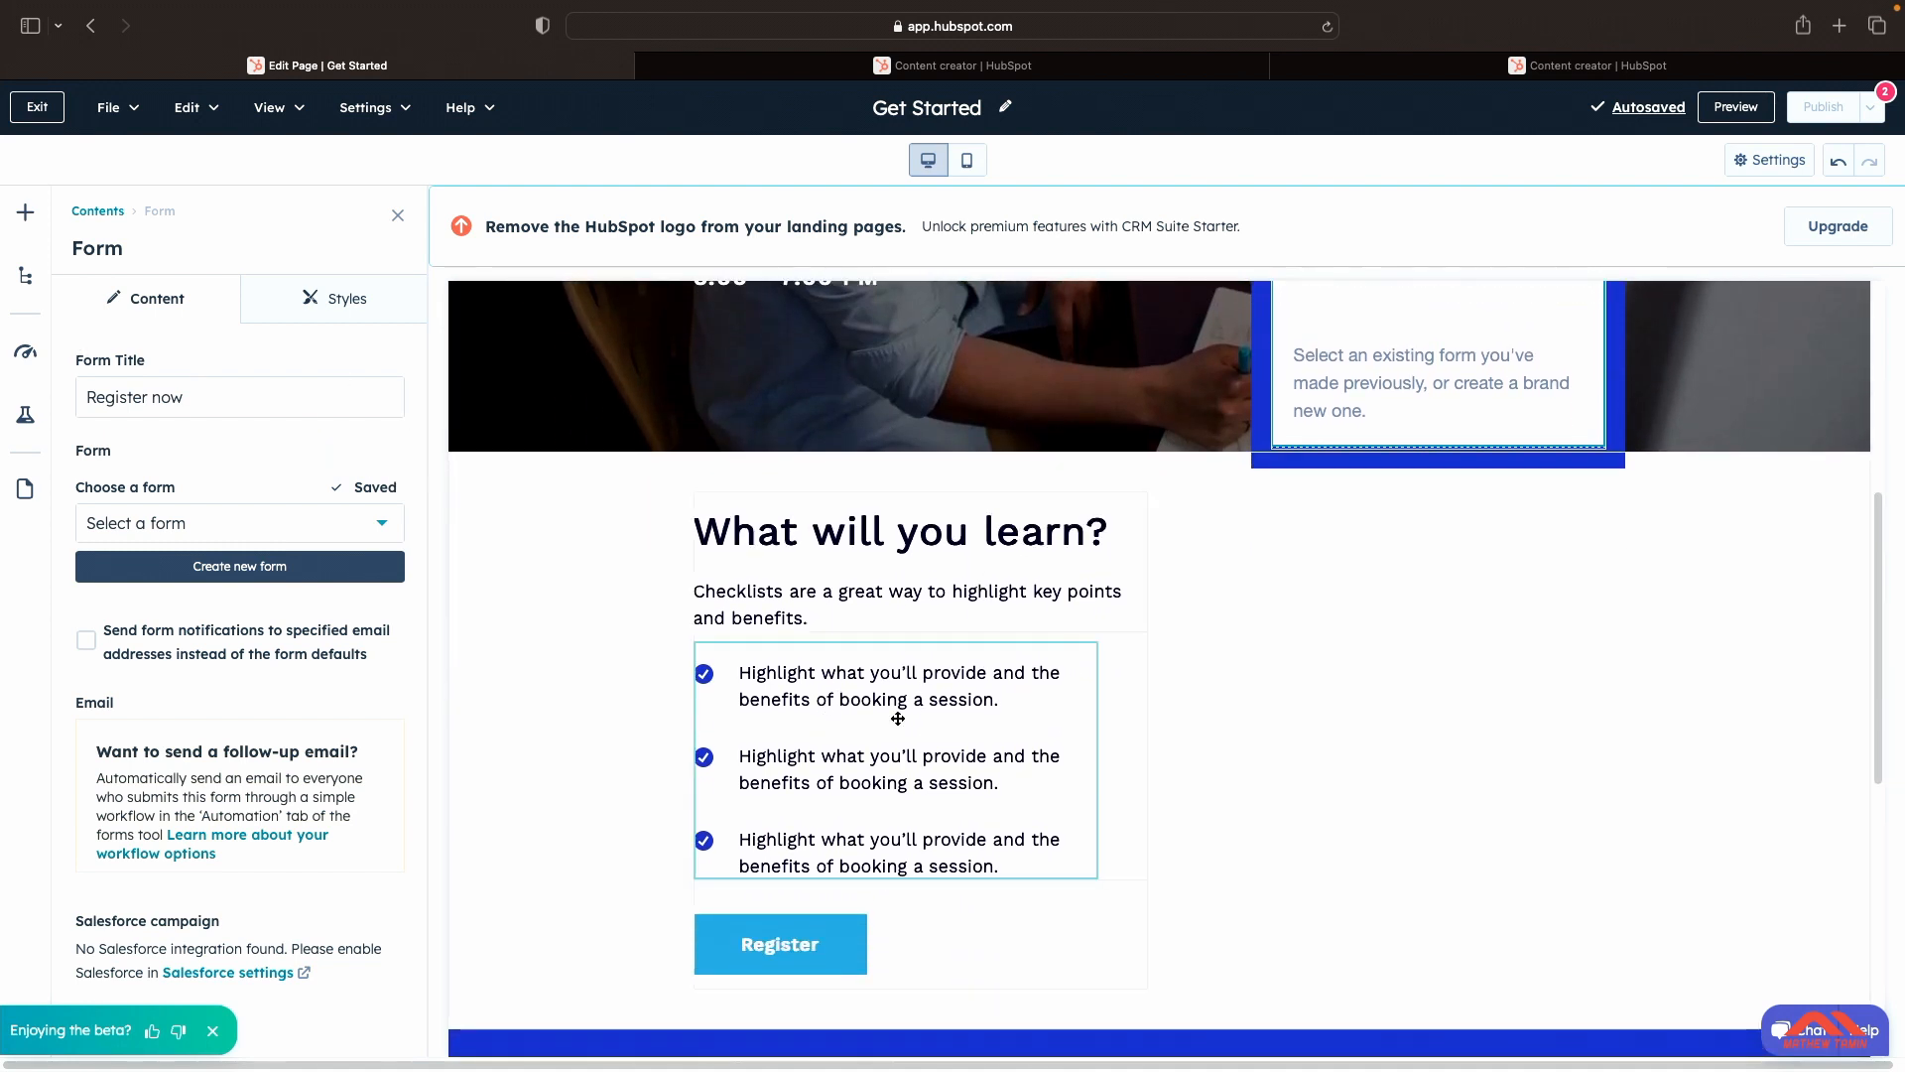
left_click(908, 708)
left_click(907, 573)
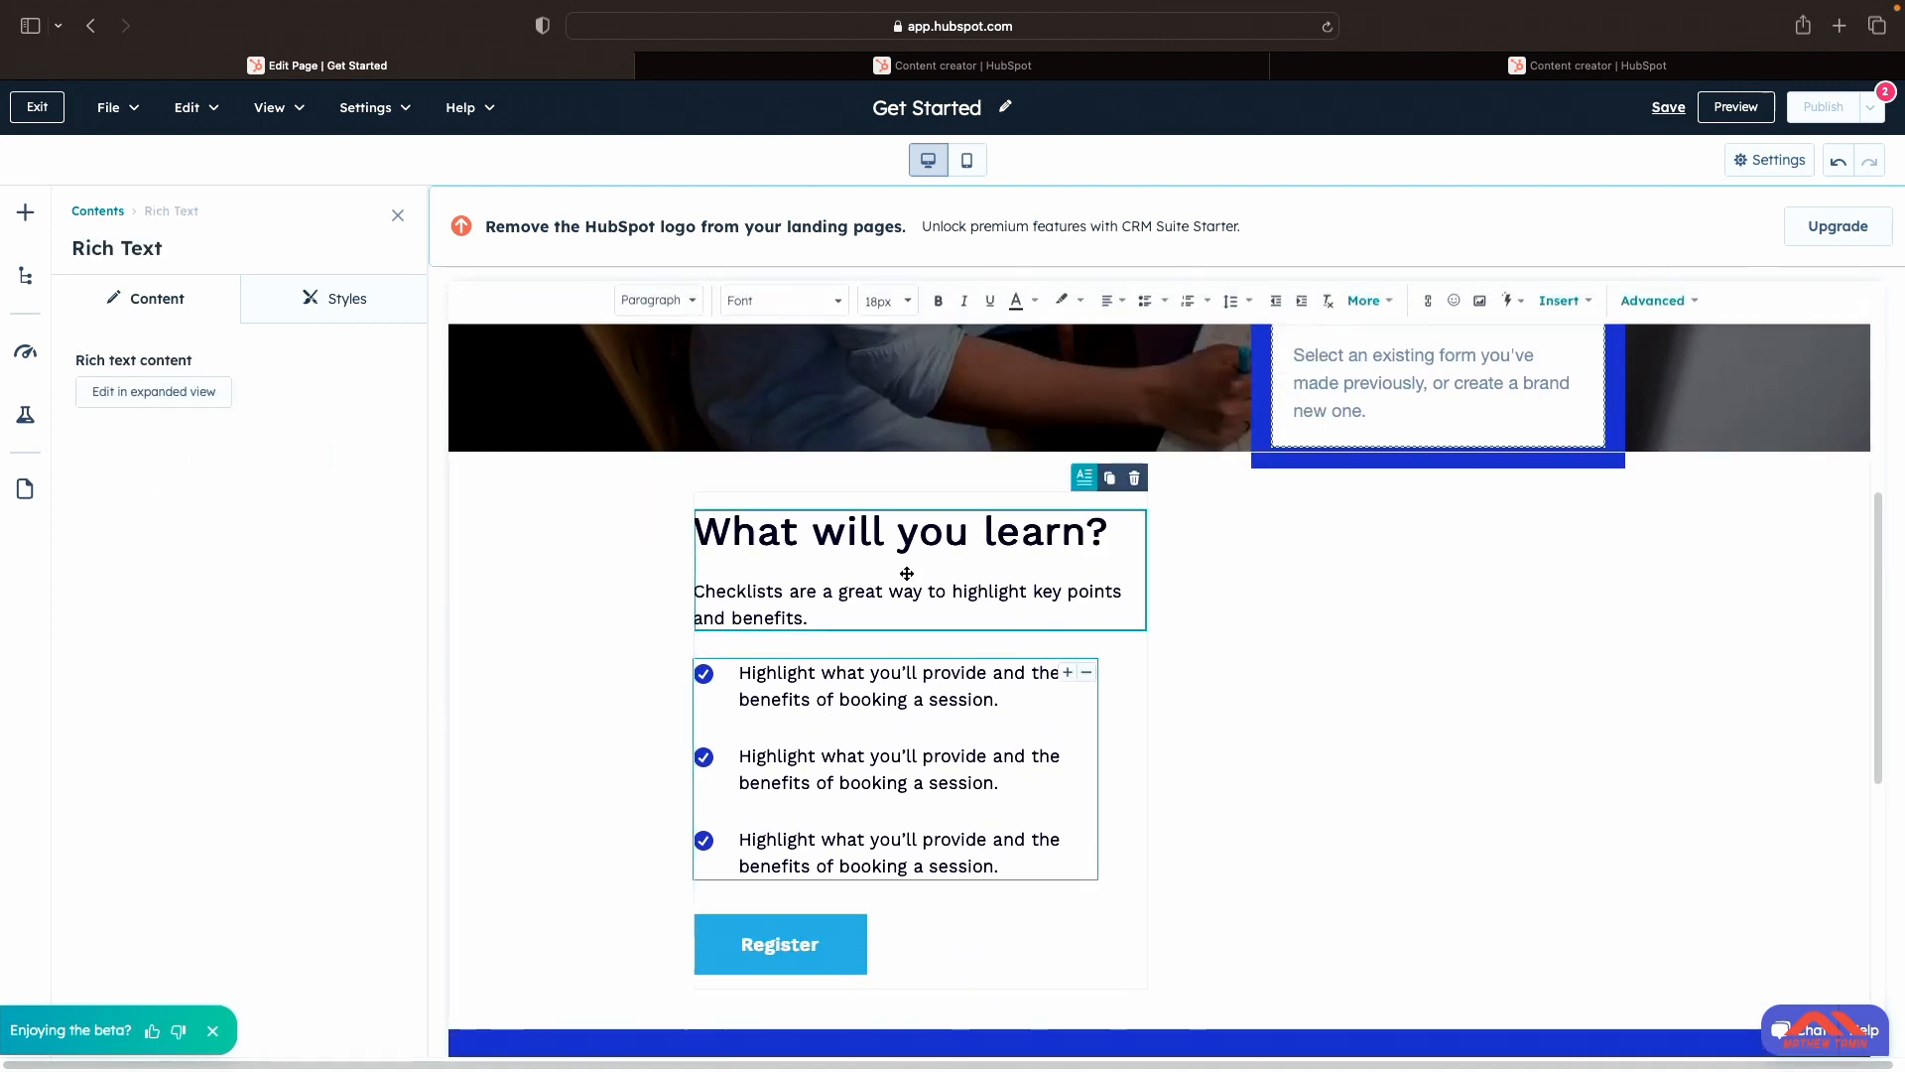
left_click(923, 708)
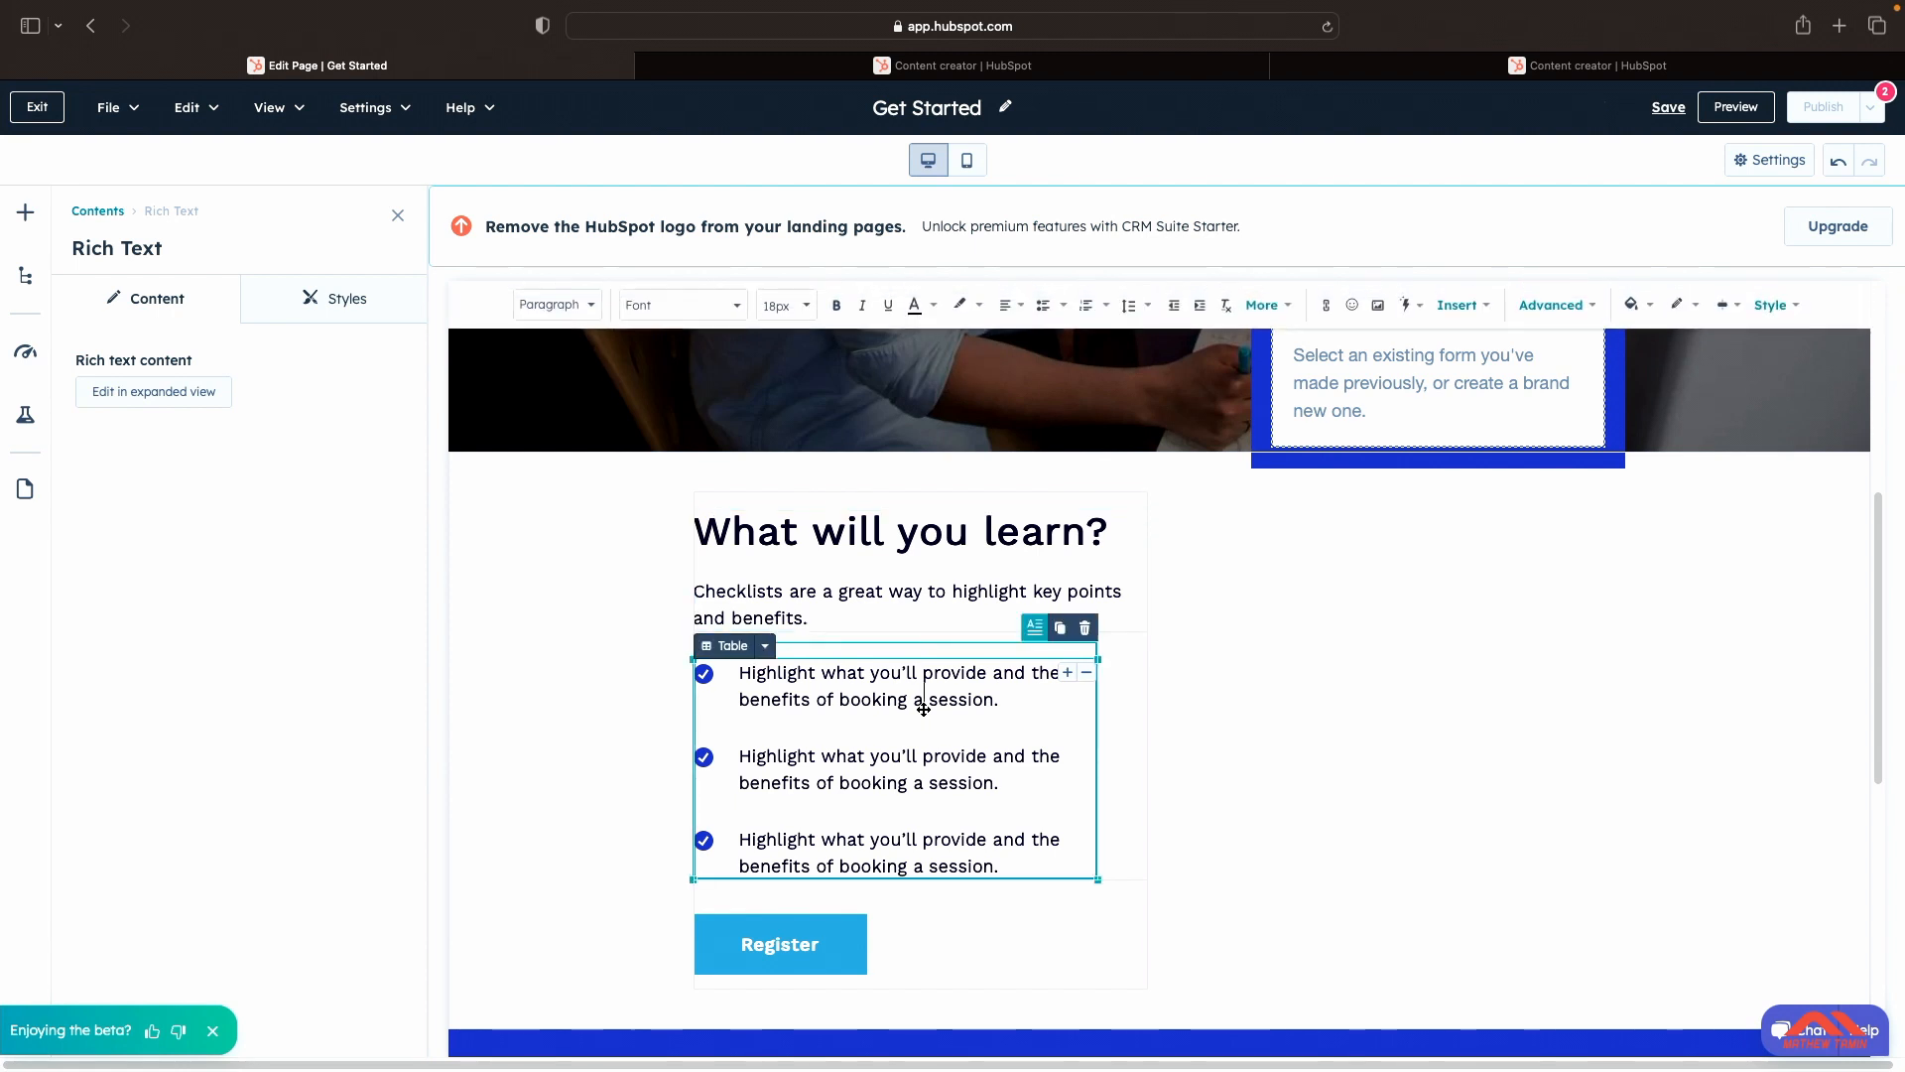
scroll(952, 775, "down", 2)
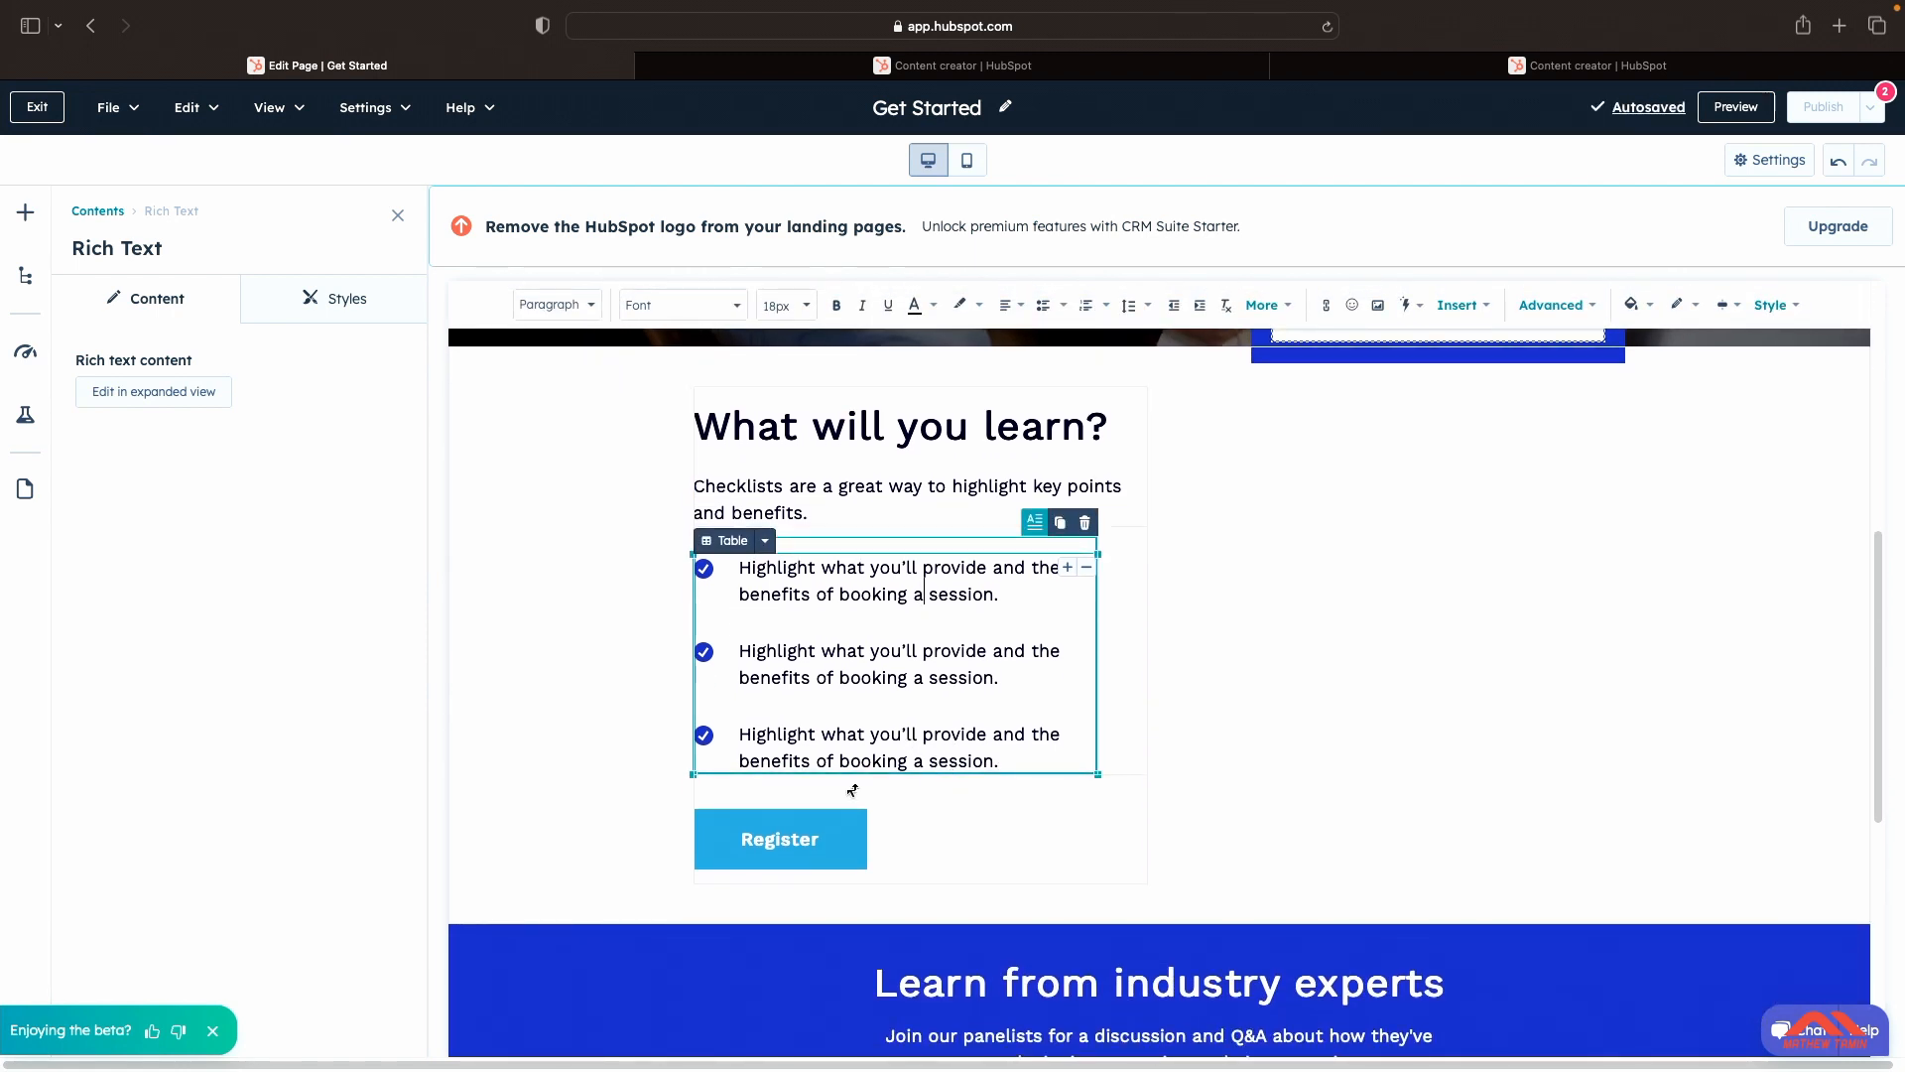
left_click(833, 836)
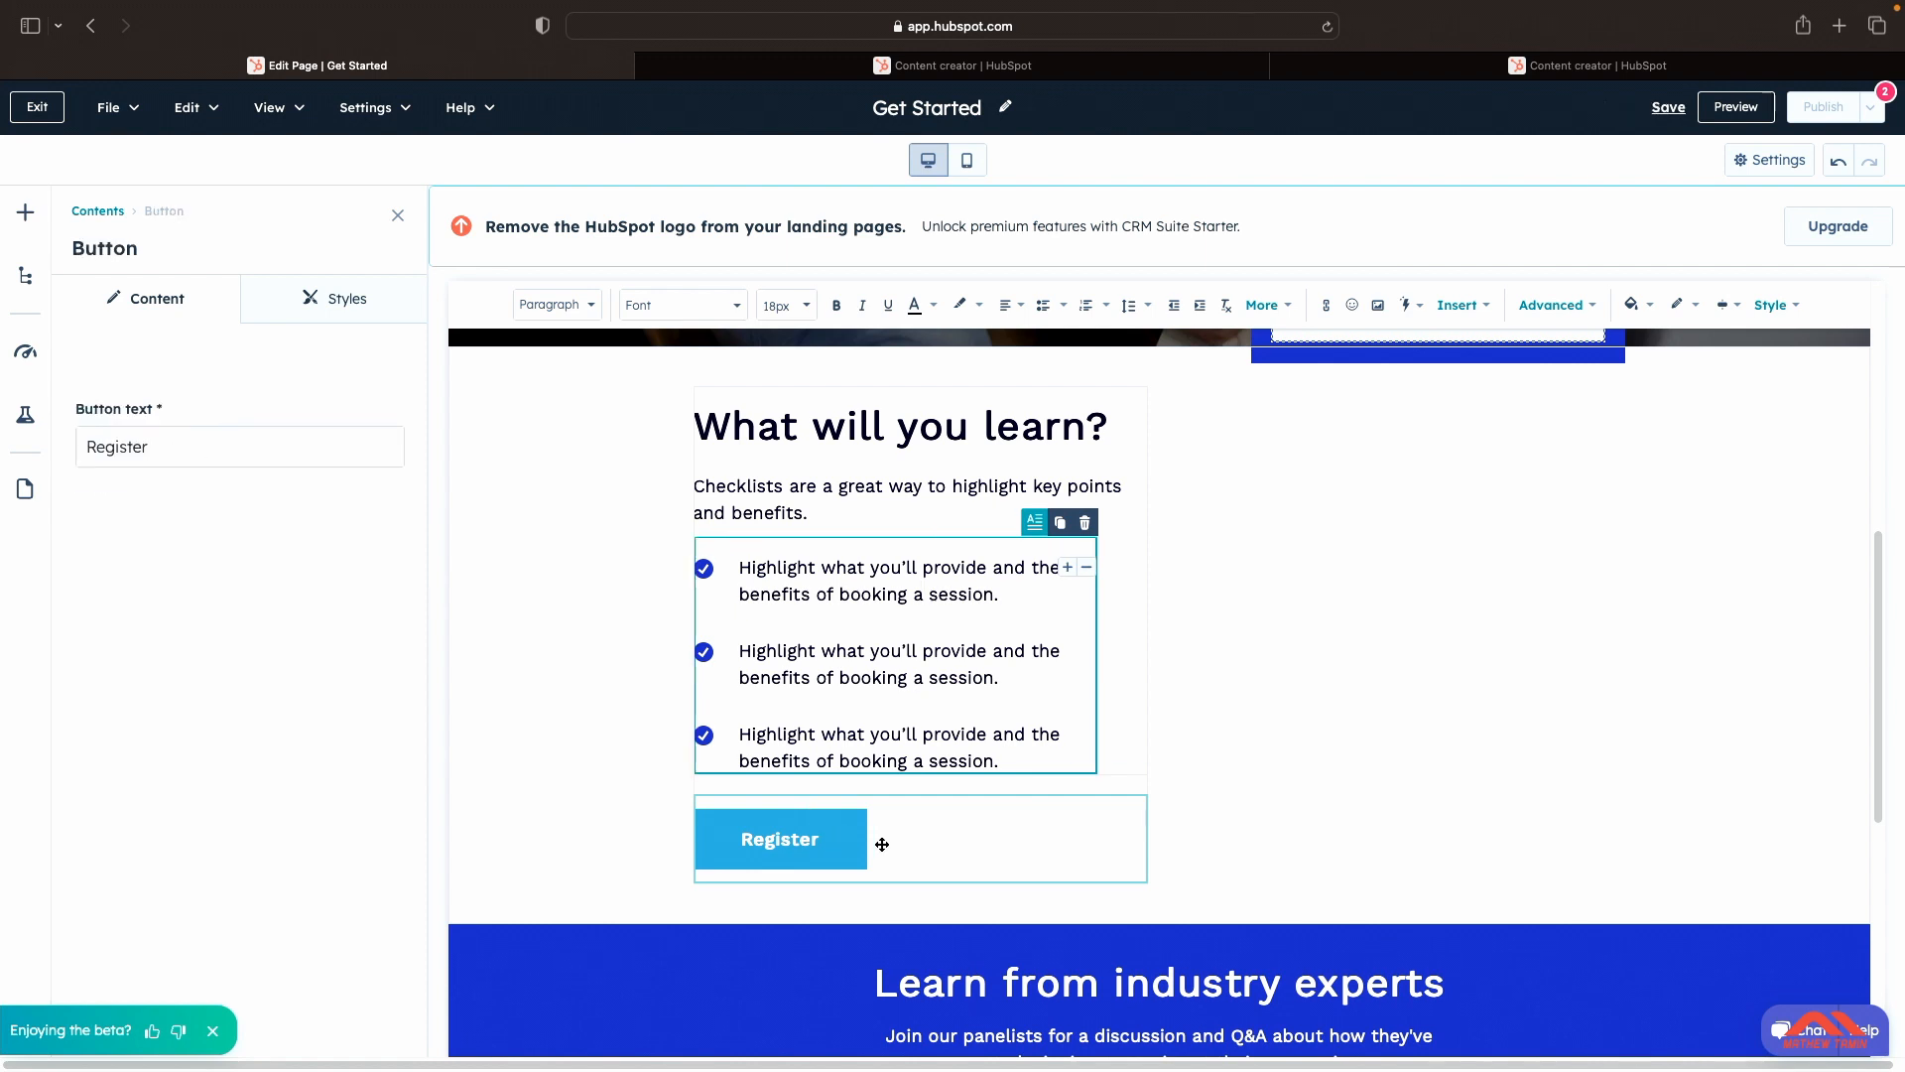
Step: Replace "what" with "all" in the third checklist item so it begins "Highlight all you'll provide"
left_click(864, 746)
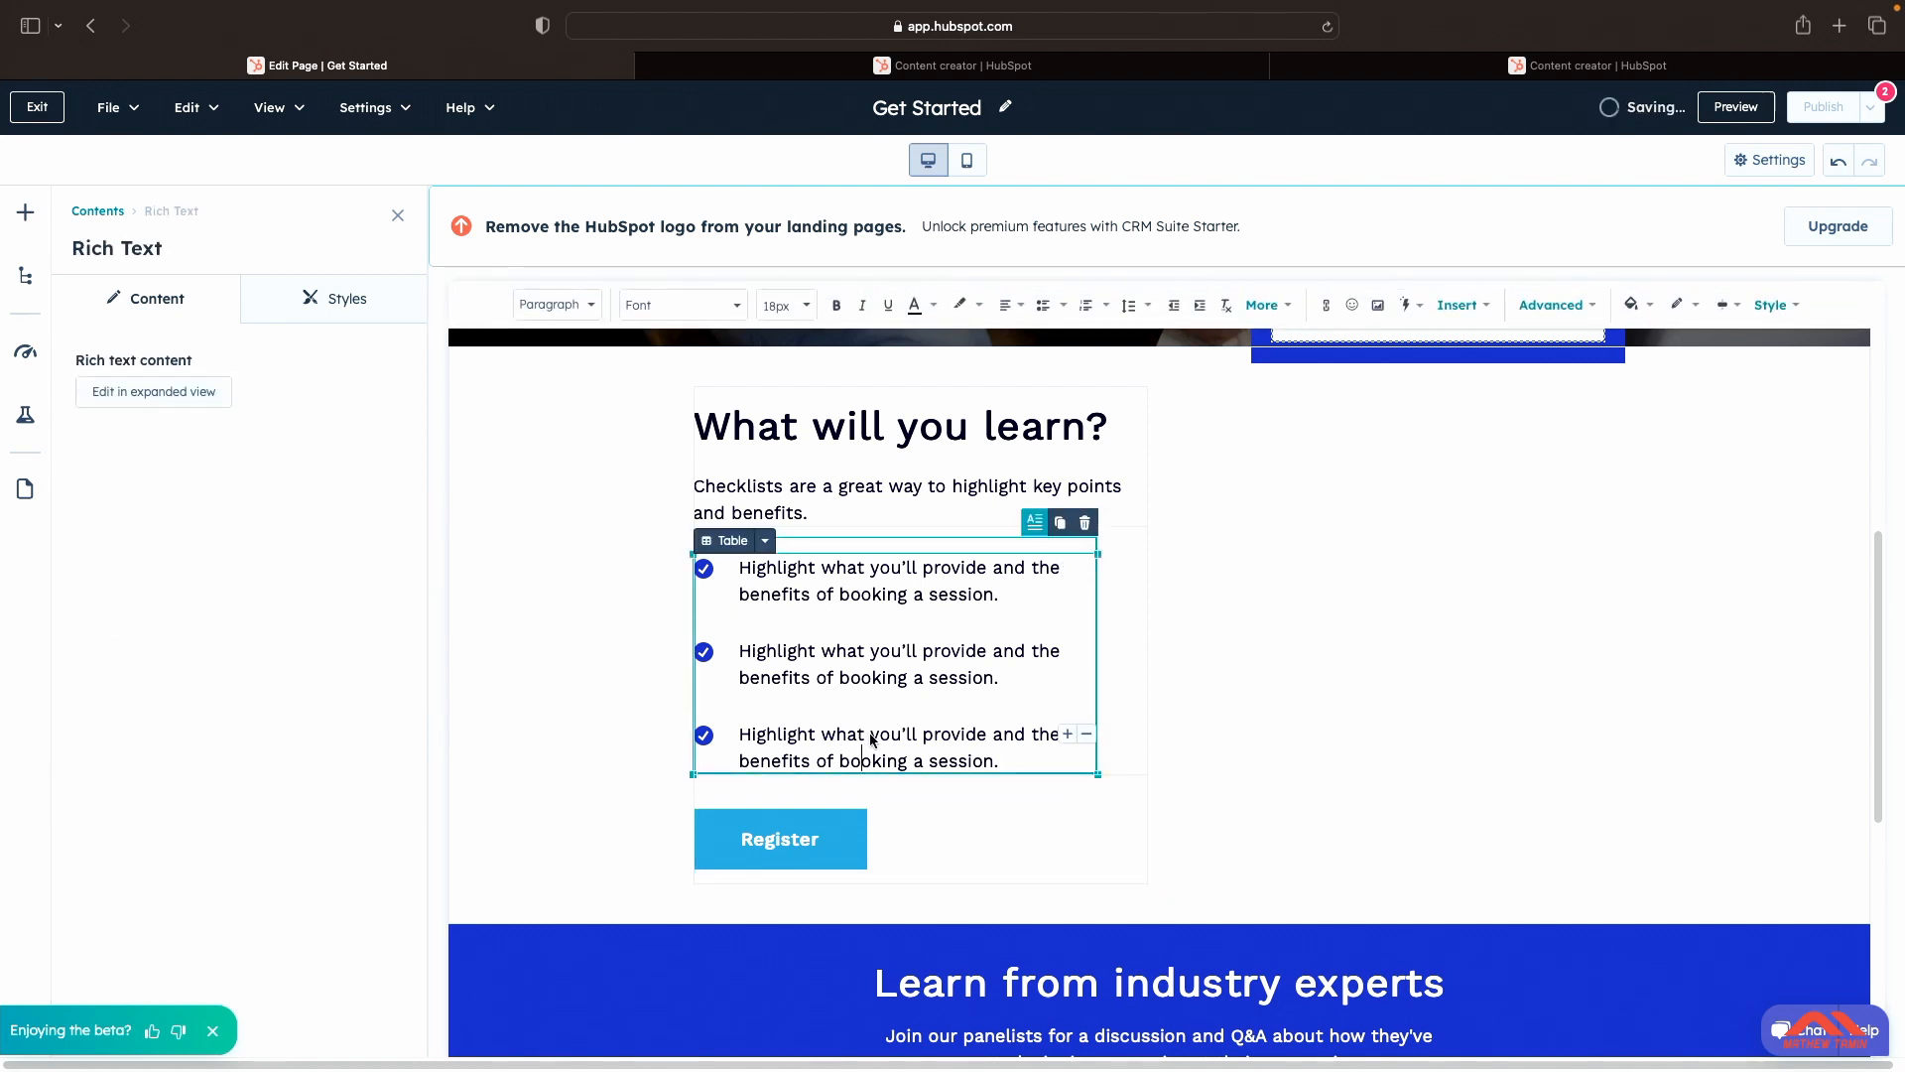
key("BackSpace")
key("BackSpace")
key("BackSpace")
key("BackSpace")
key("BackSpace")
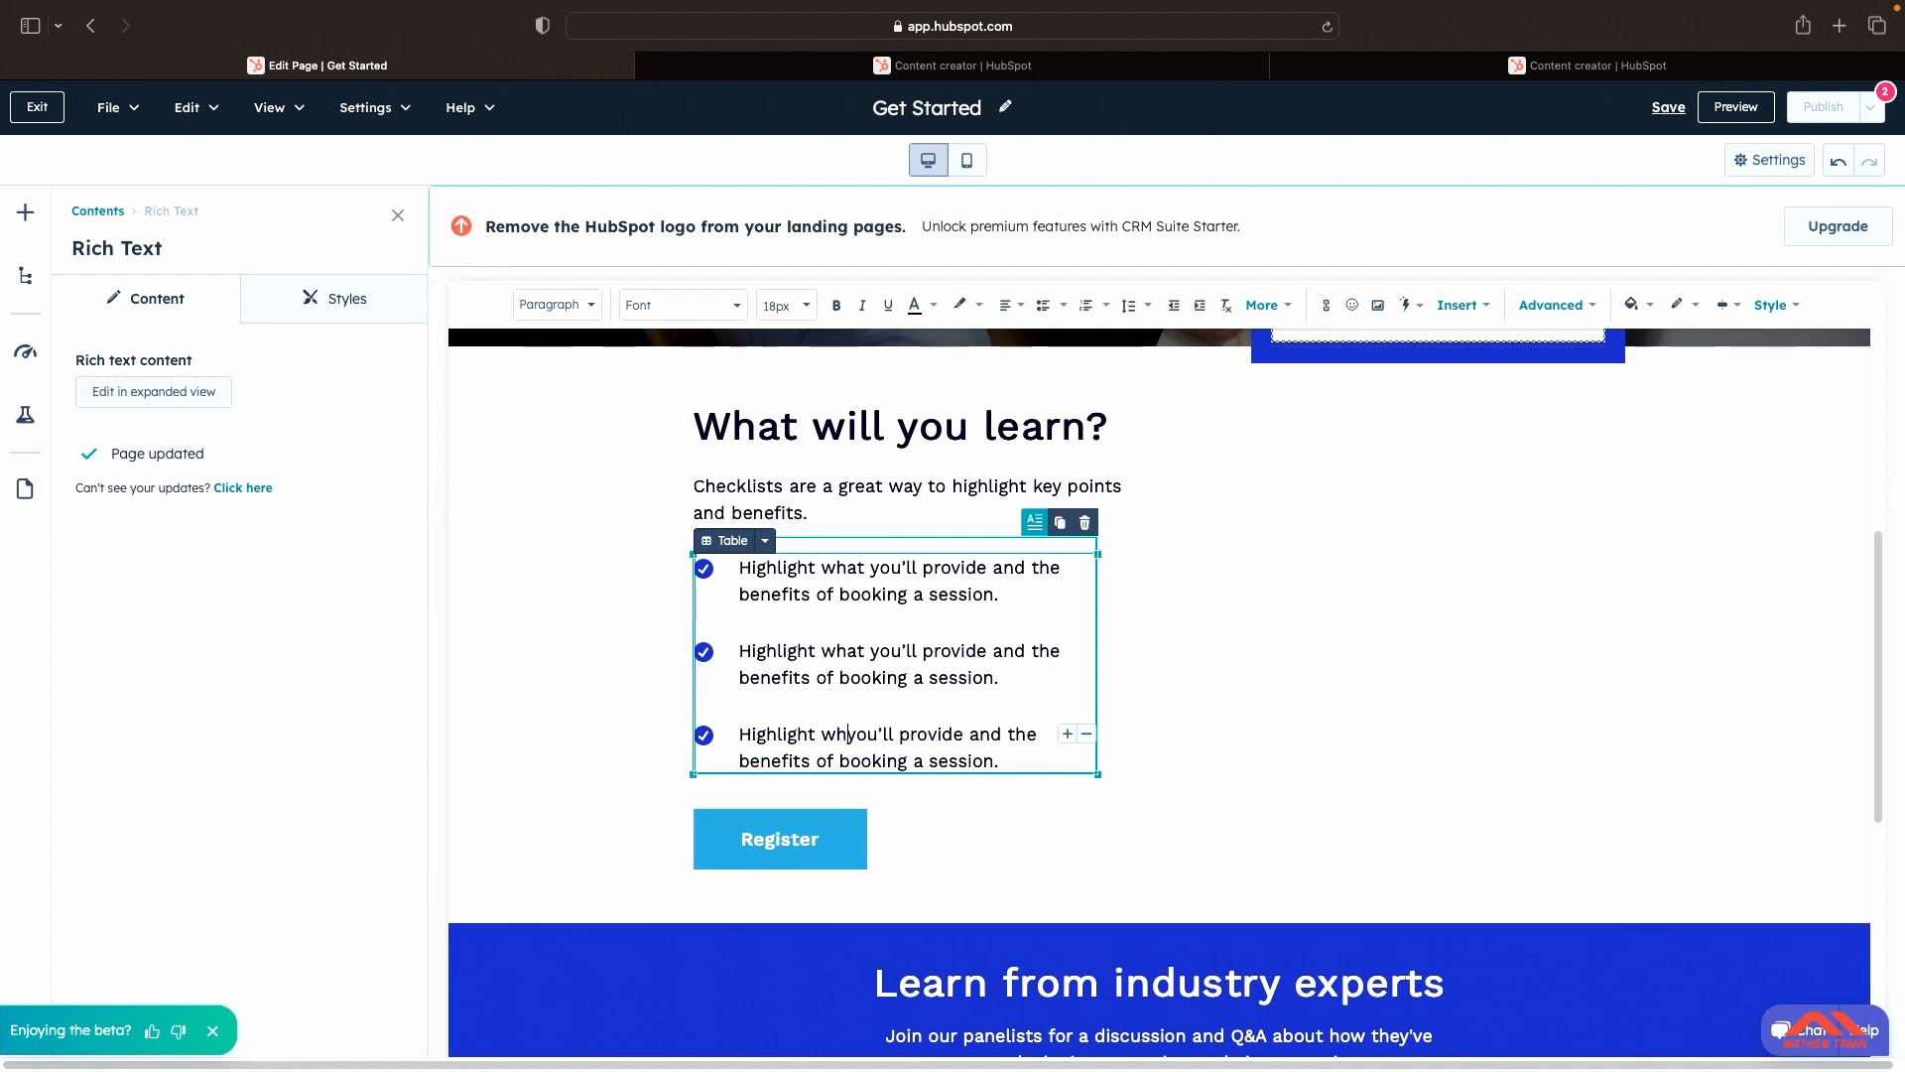
type("all")
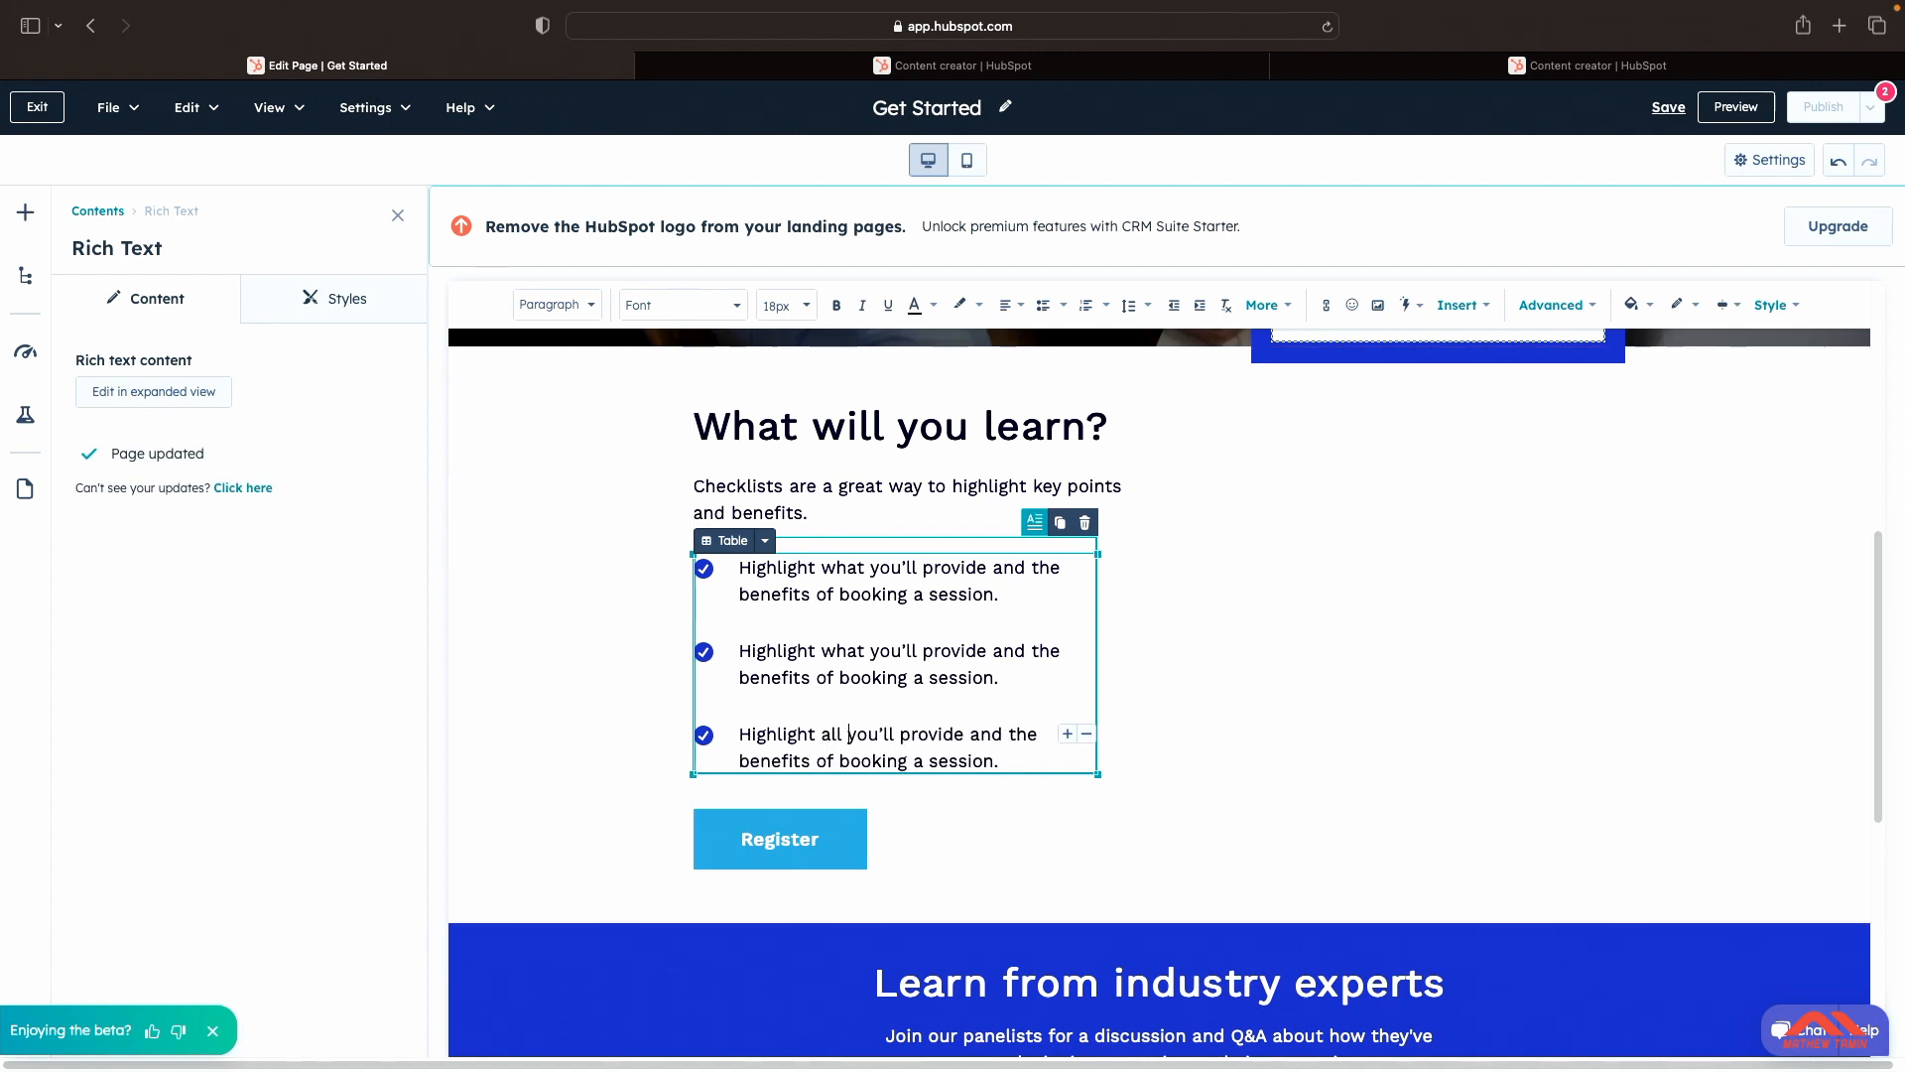
key("BackSpace")
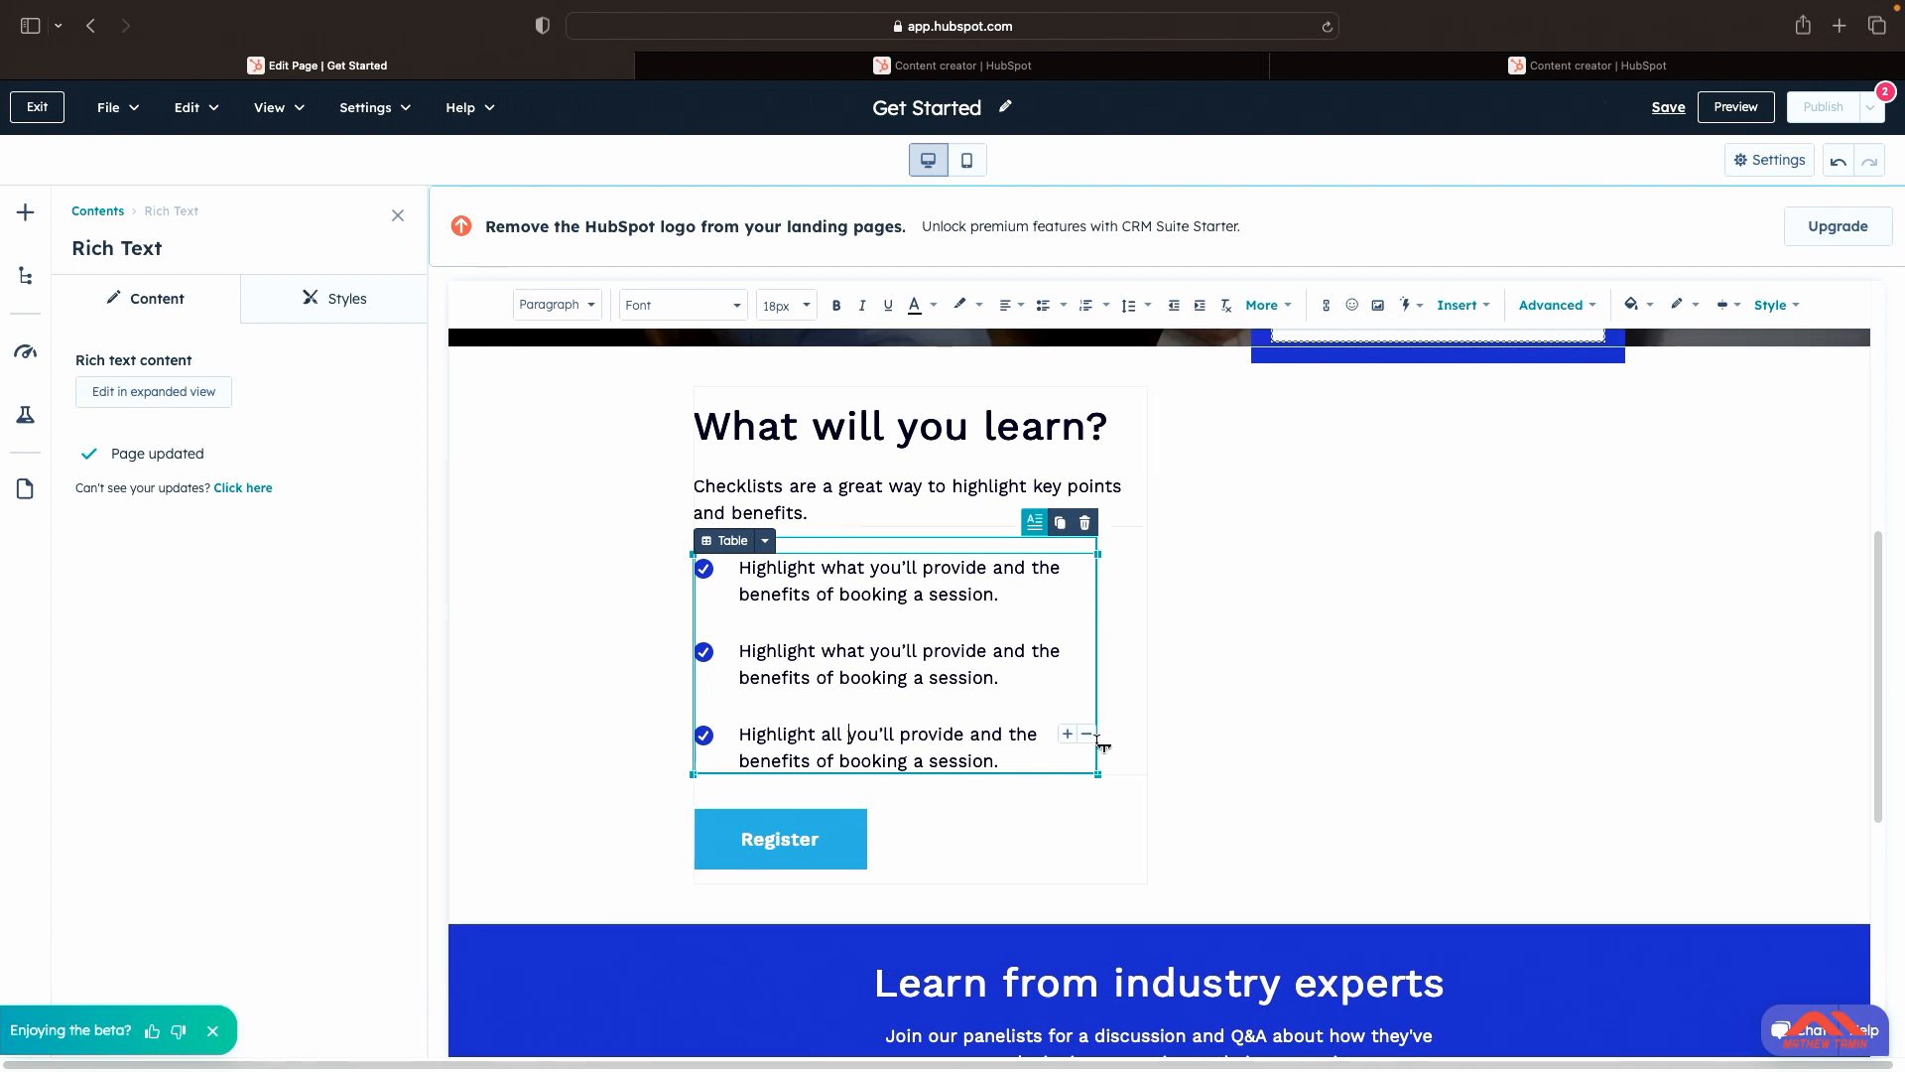
Step: Open the middle panelist's photo in the "Learn from industry experts" section and start replacing its image
scroll(1246, 745, "down", 3)
scroll(1246, 744, "down", 2)
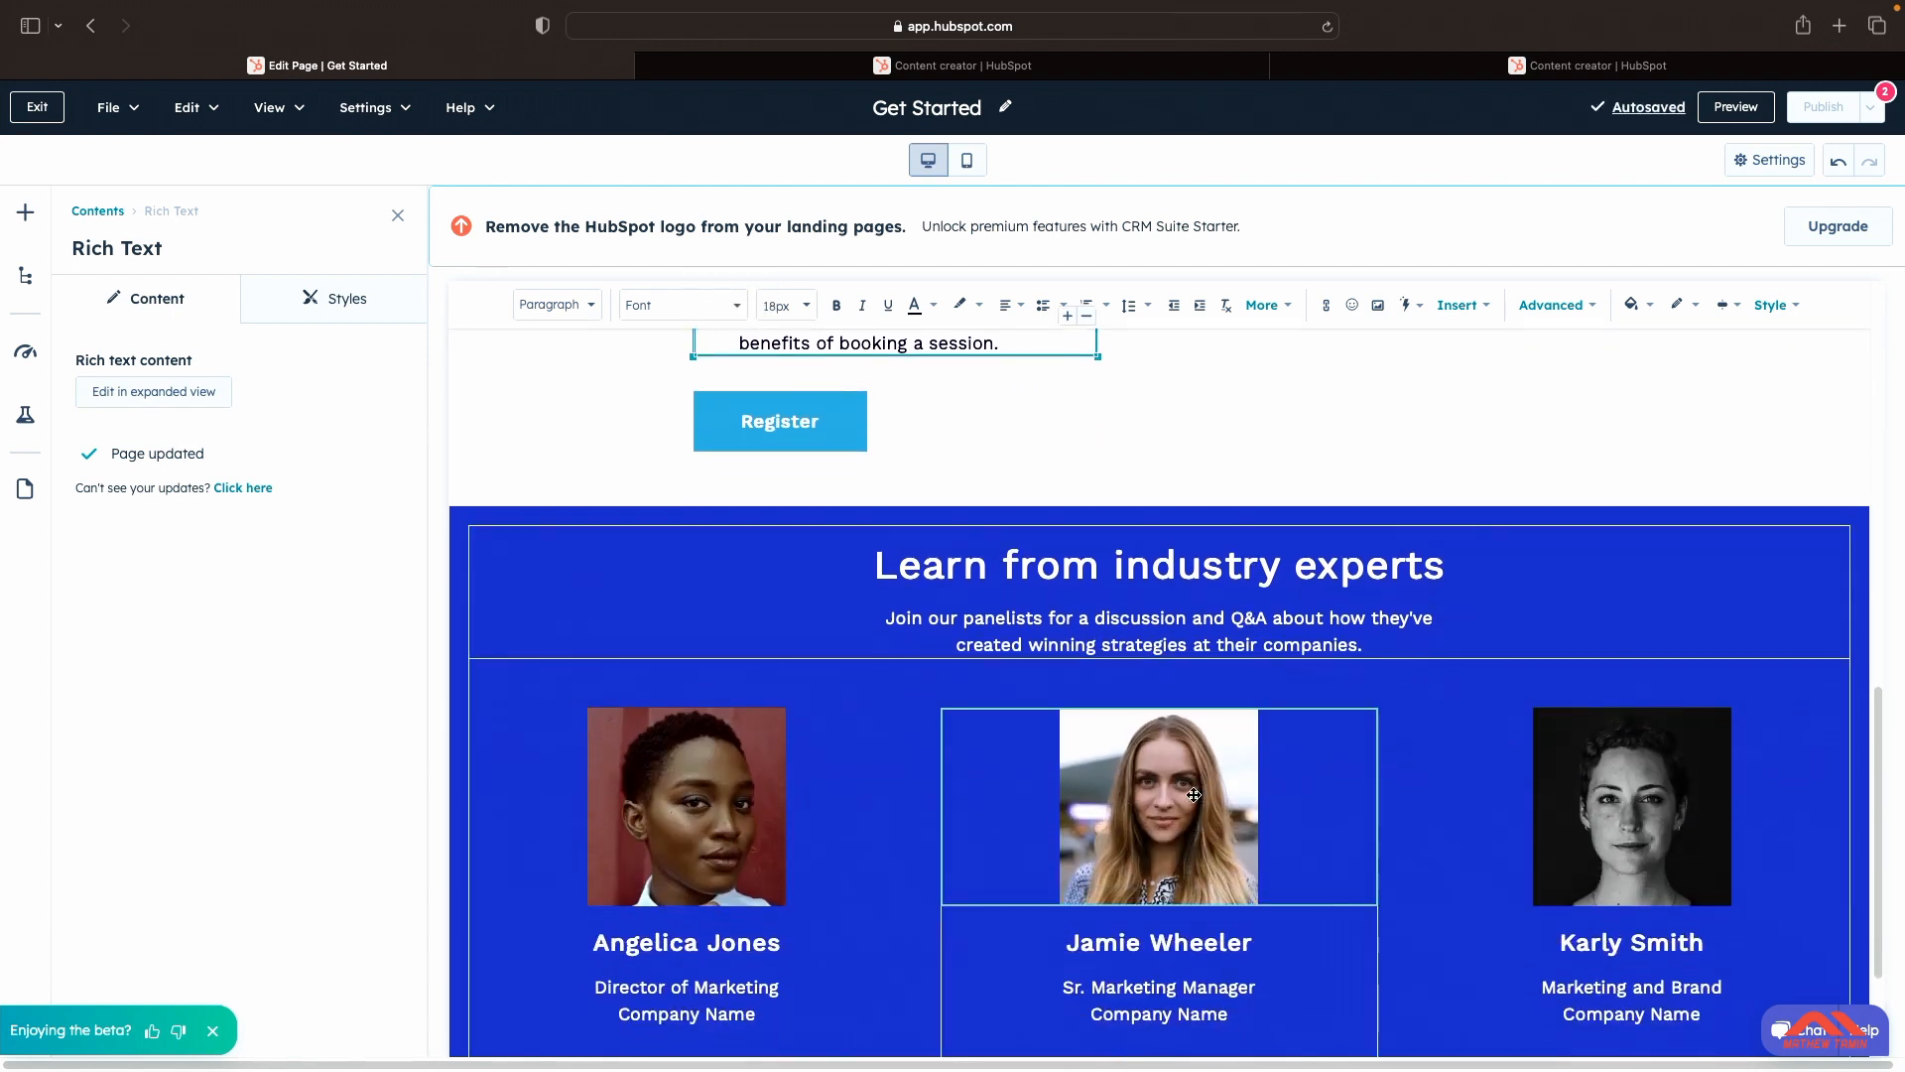
left_click(1194, 794)
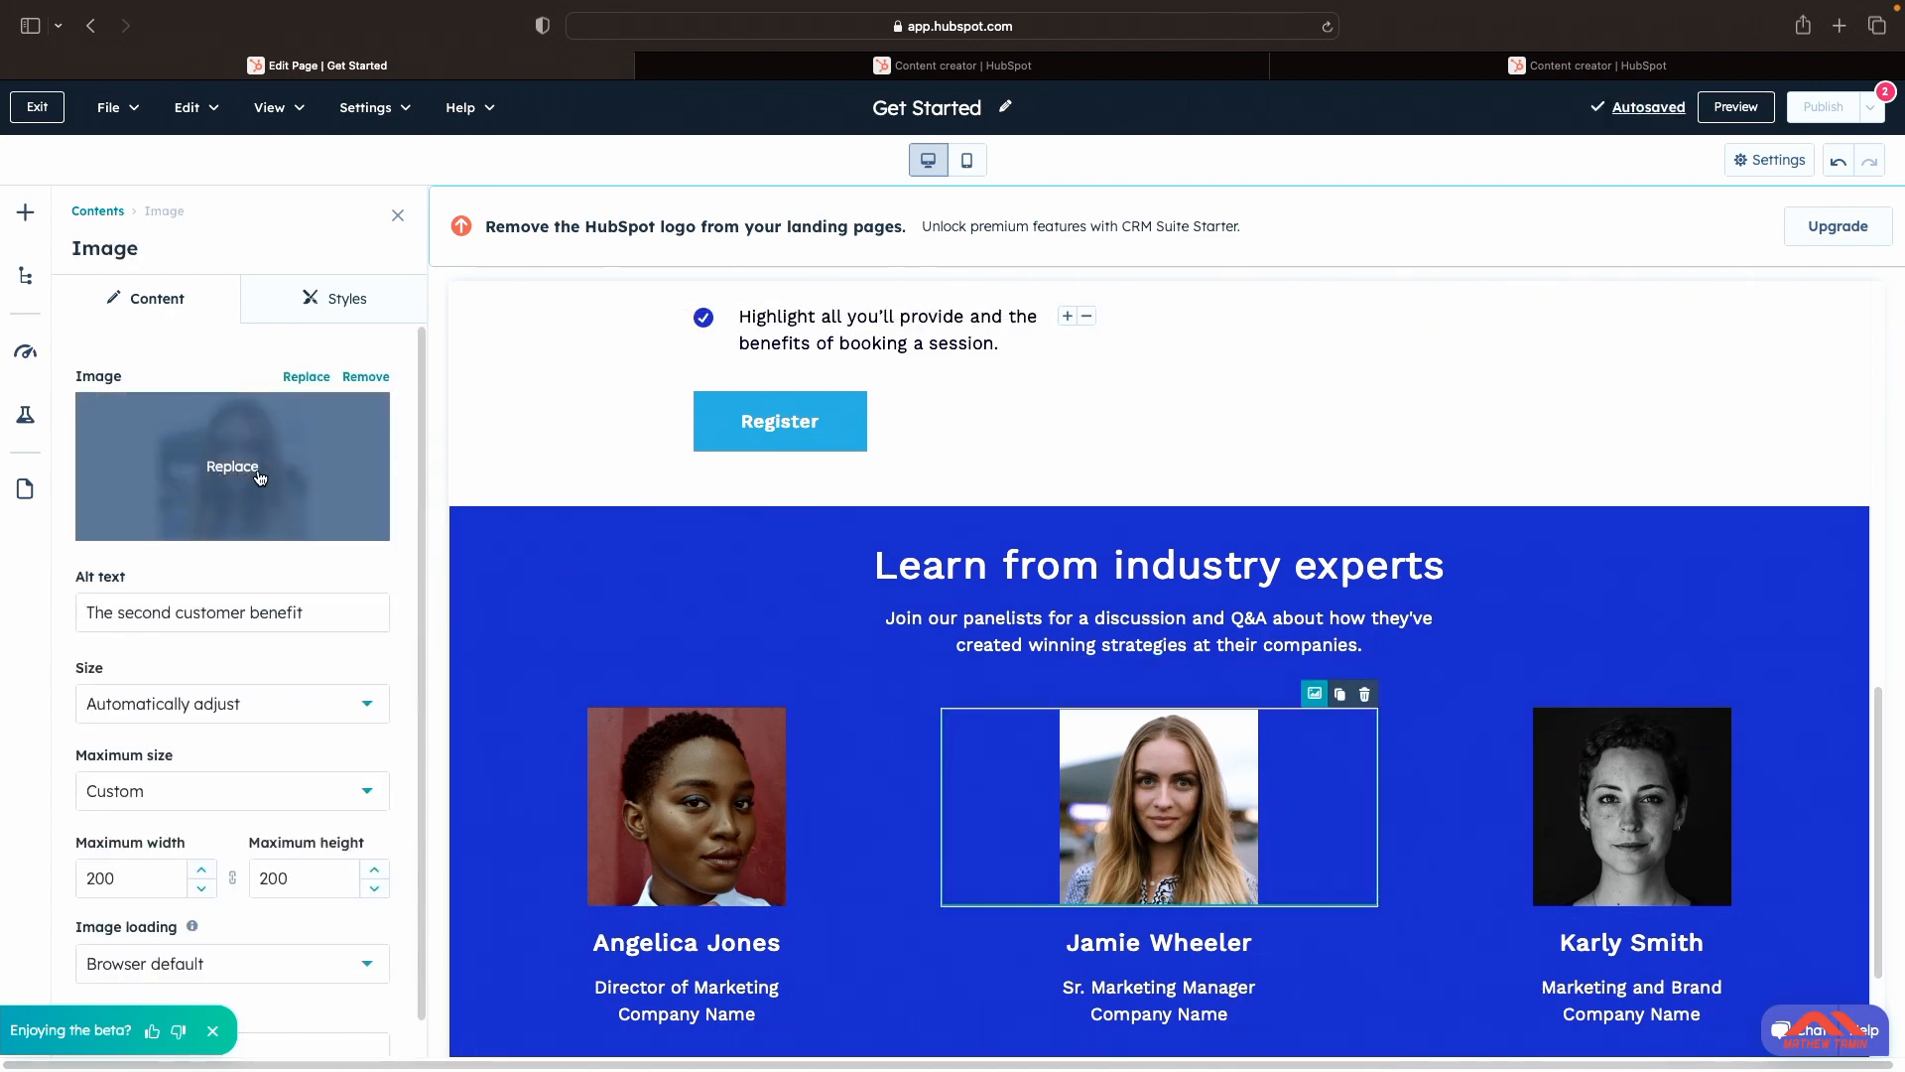
left_click(260, 478)
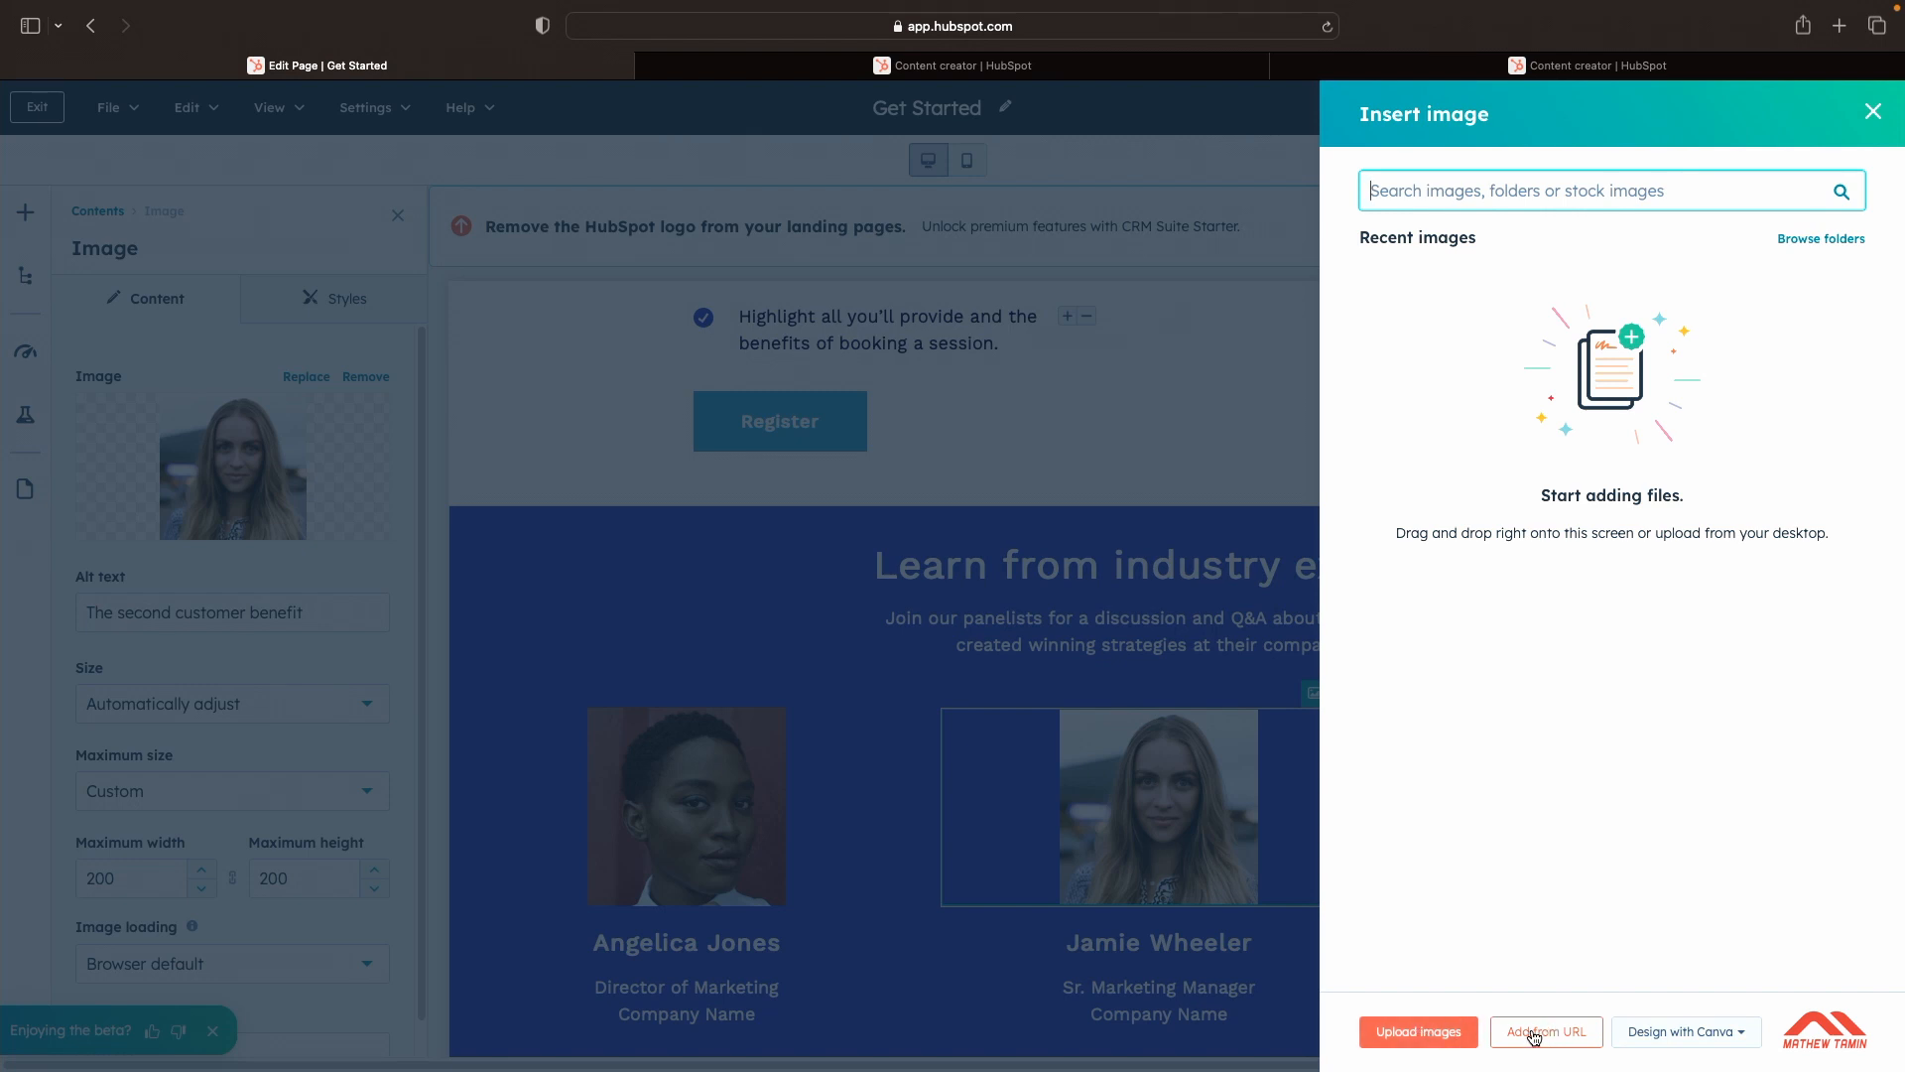
Step: Try to design a replacement image with Canva in the Announcement (5 × 7 in) format
left_click(1737, 1035)
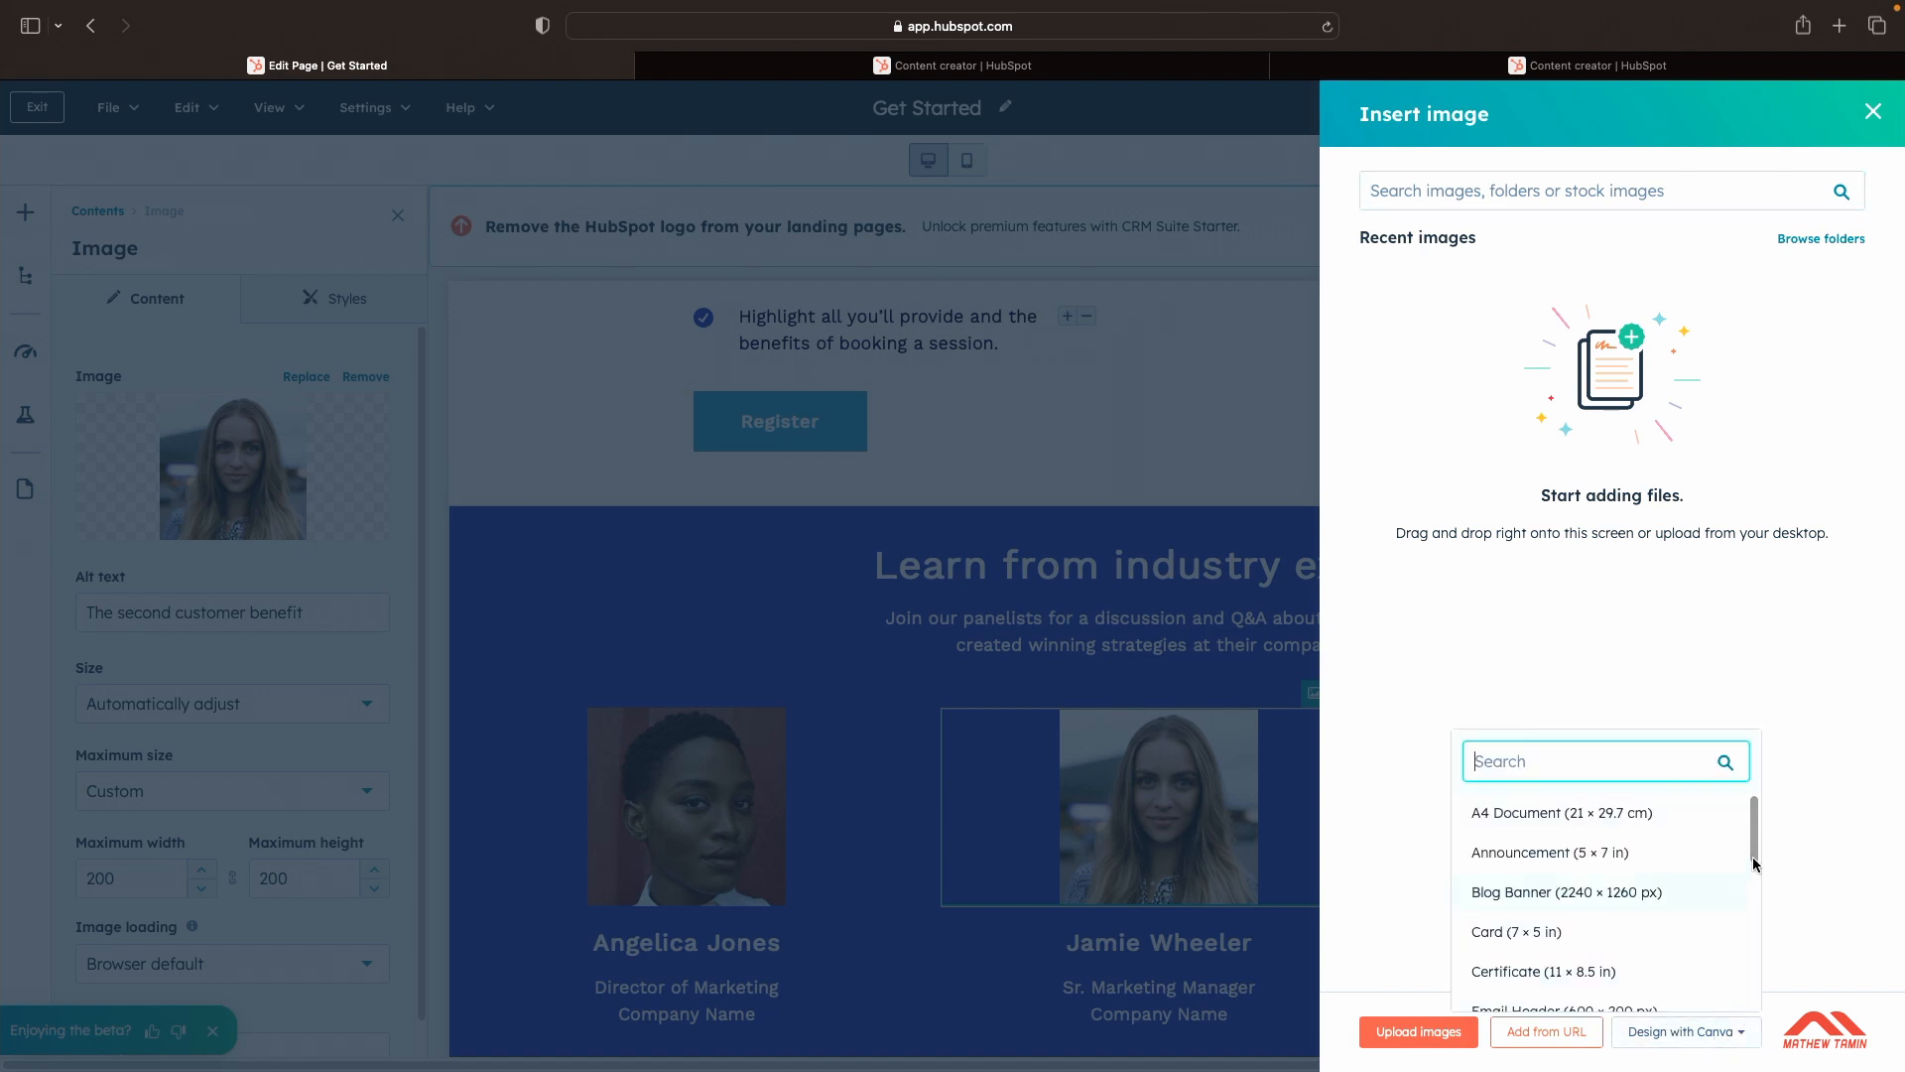
left_click(1692, 853)
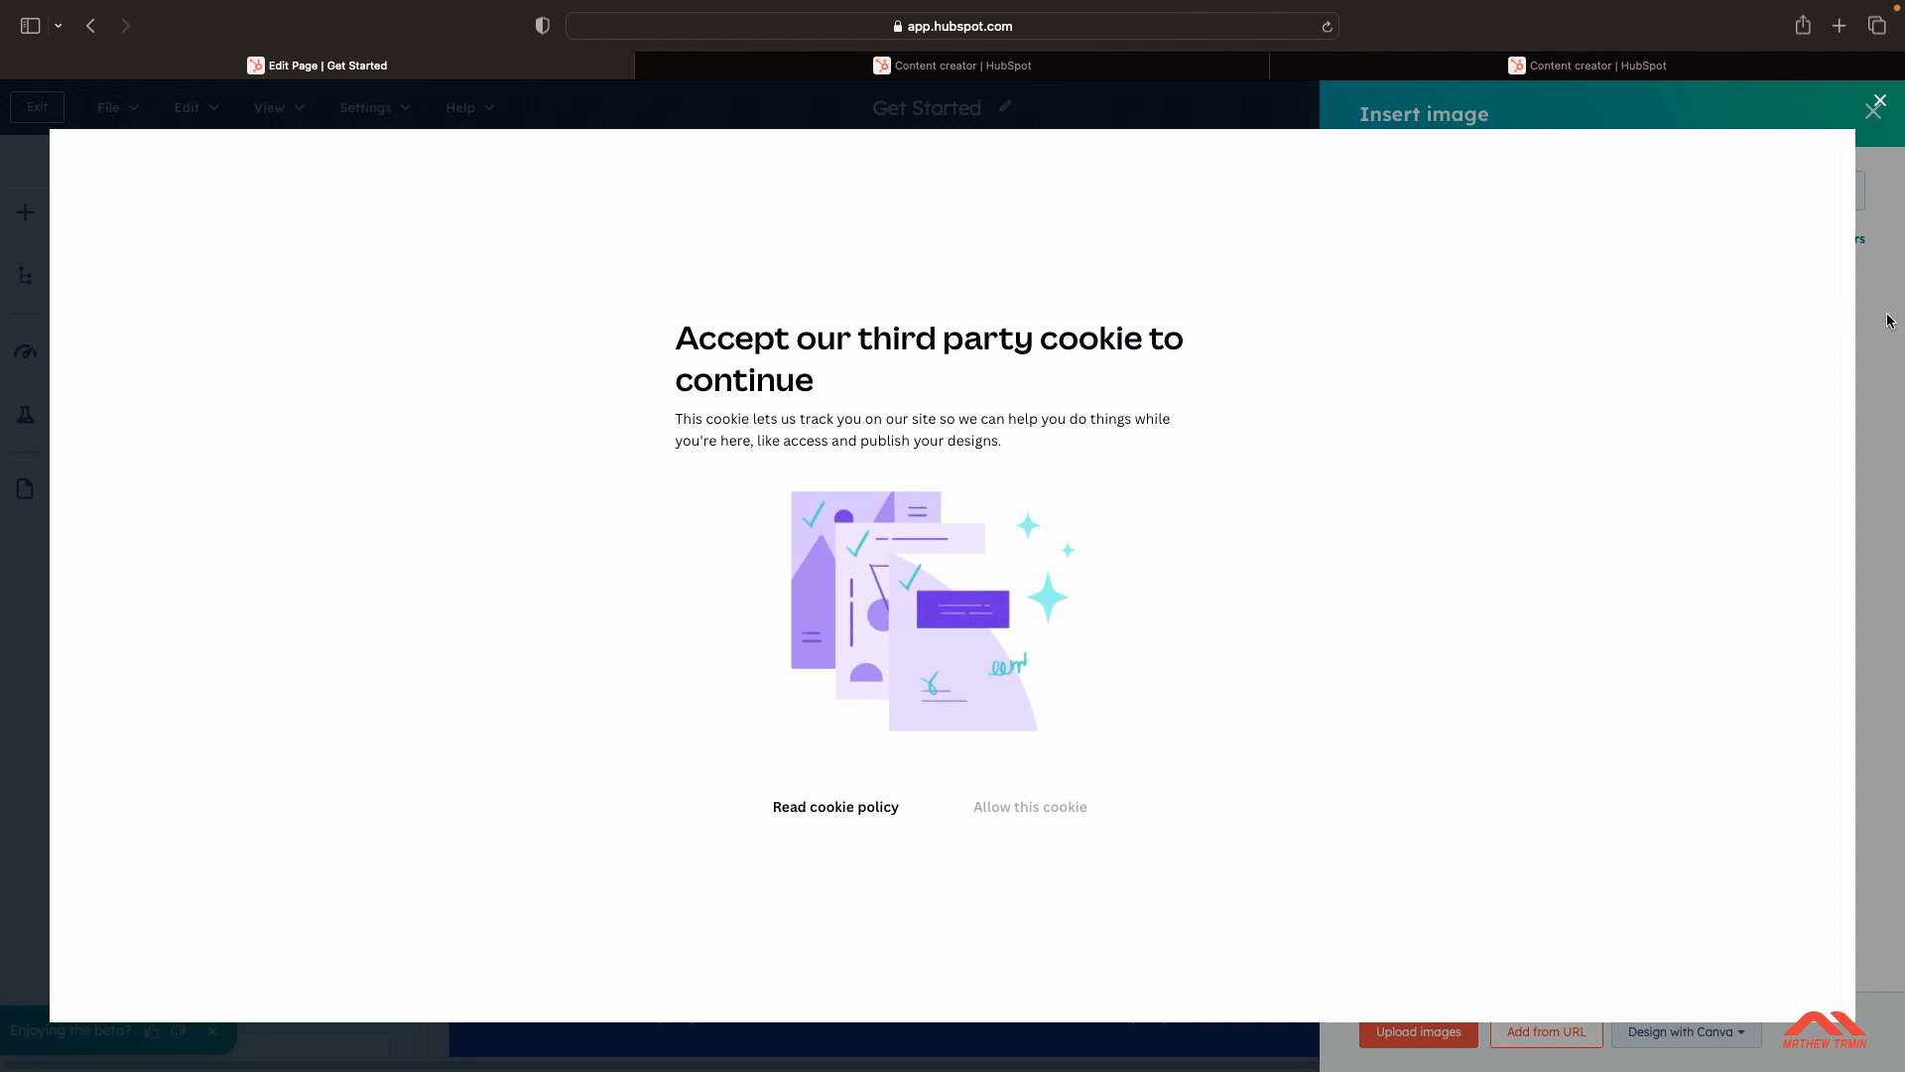
left_click(1881, 100)
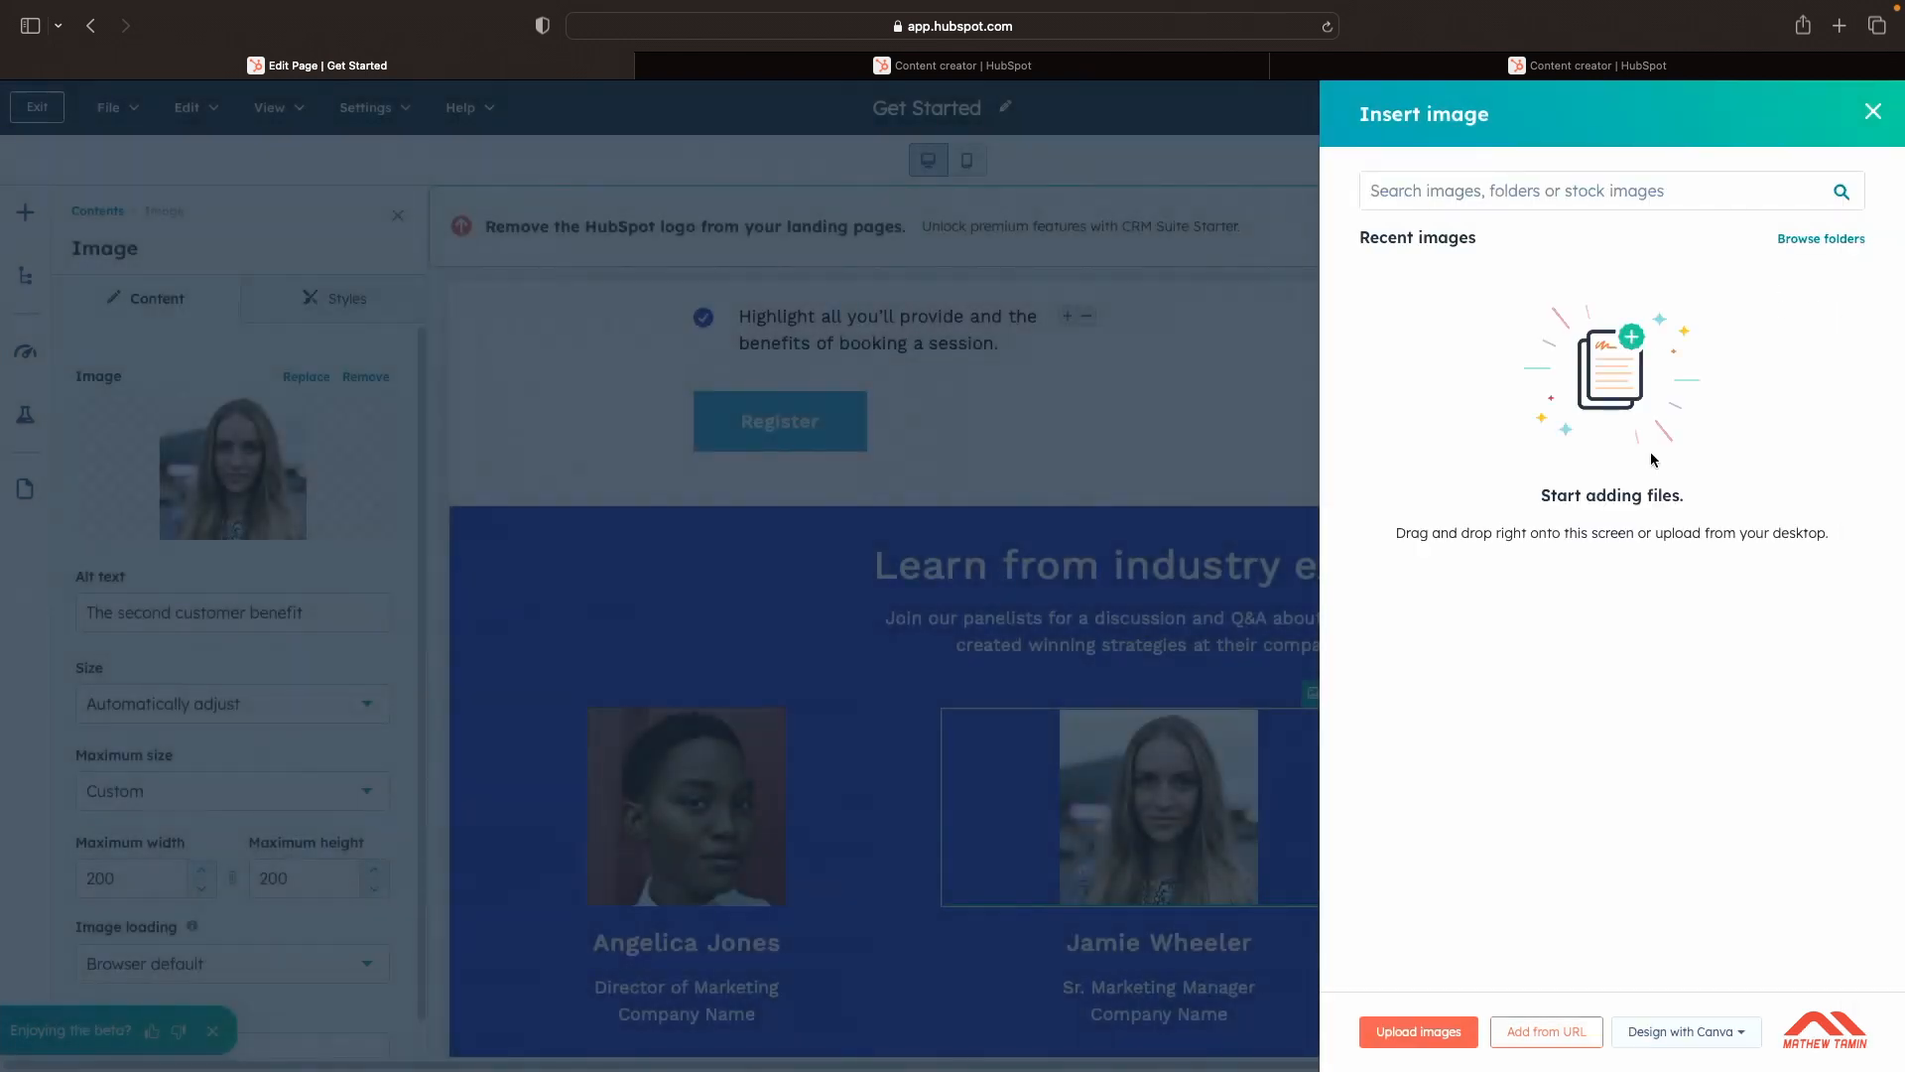
Step: Create an image folder named "New" in the Home folder
left_click(1796, 240)
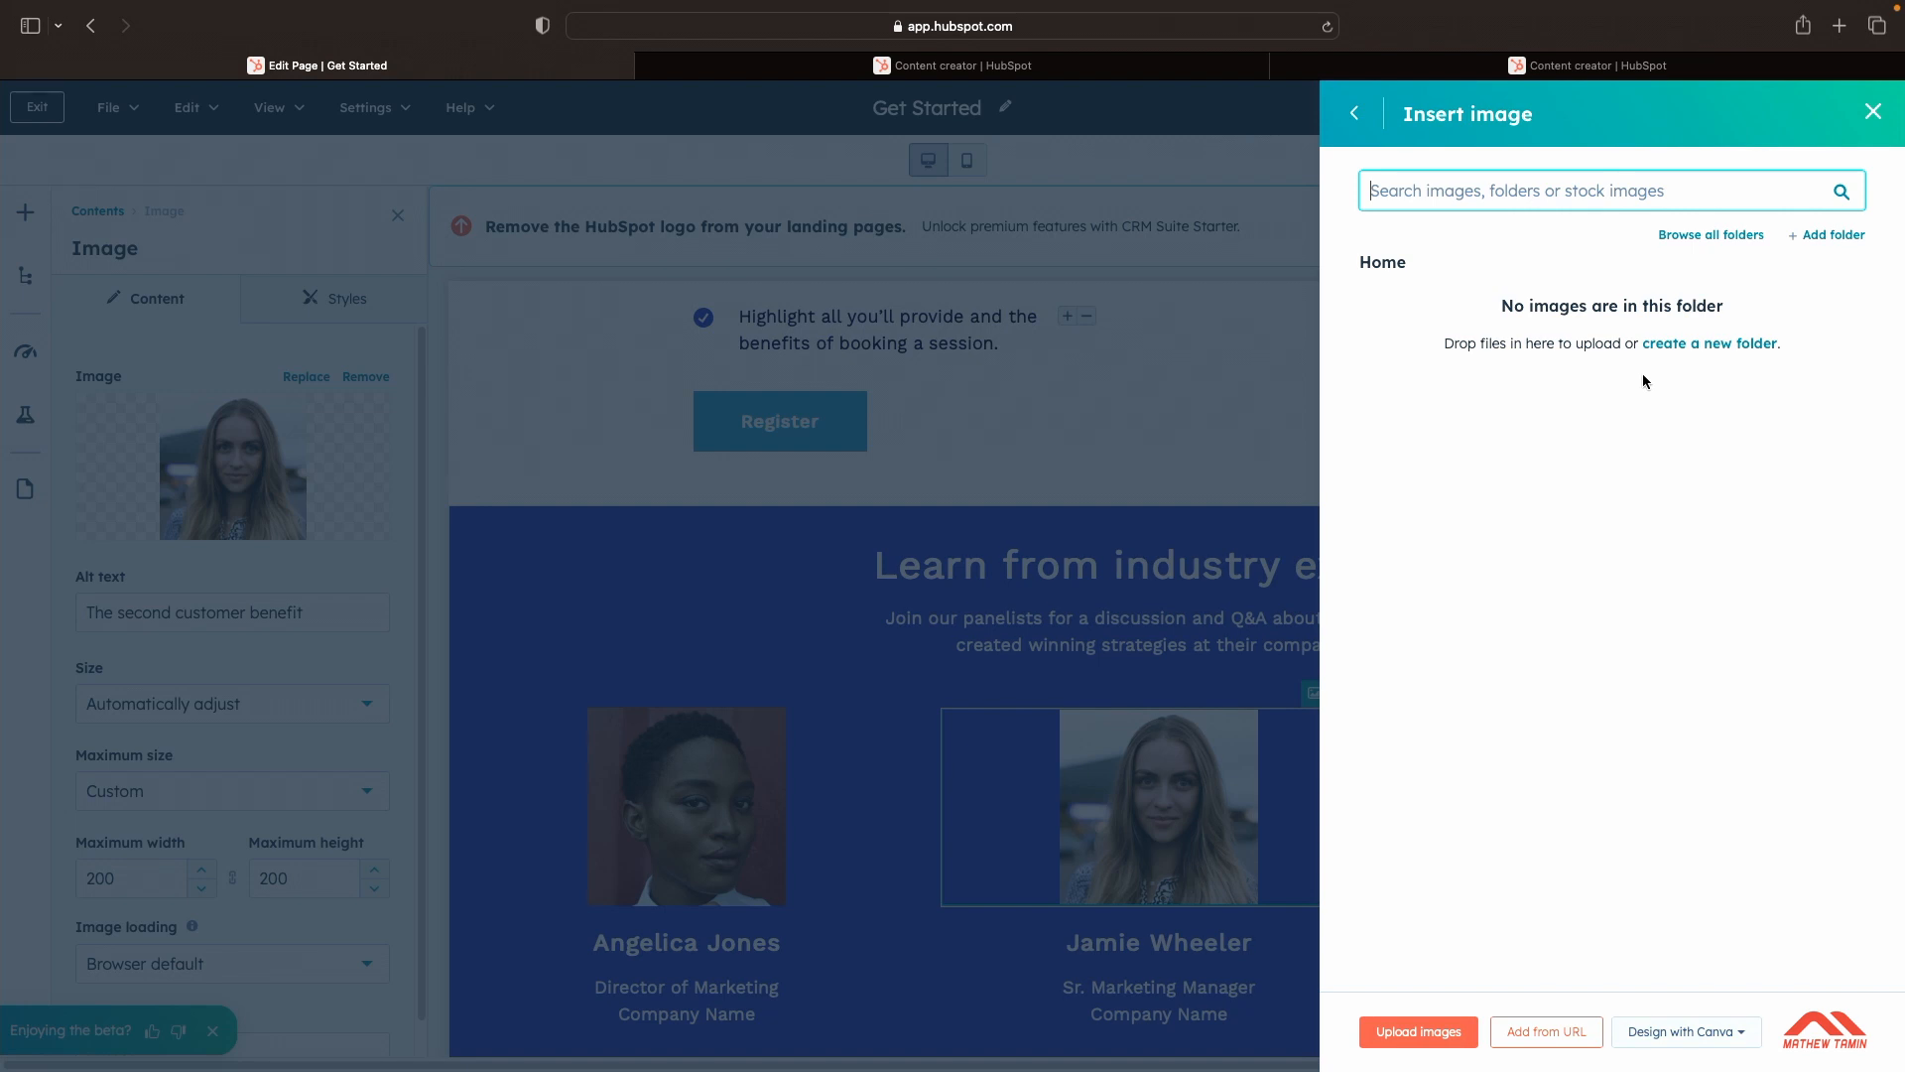
left_click(1709, 349)
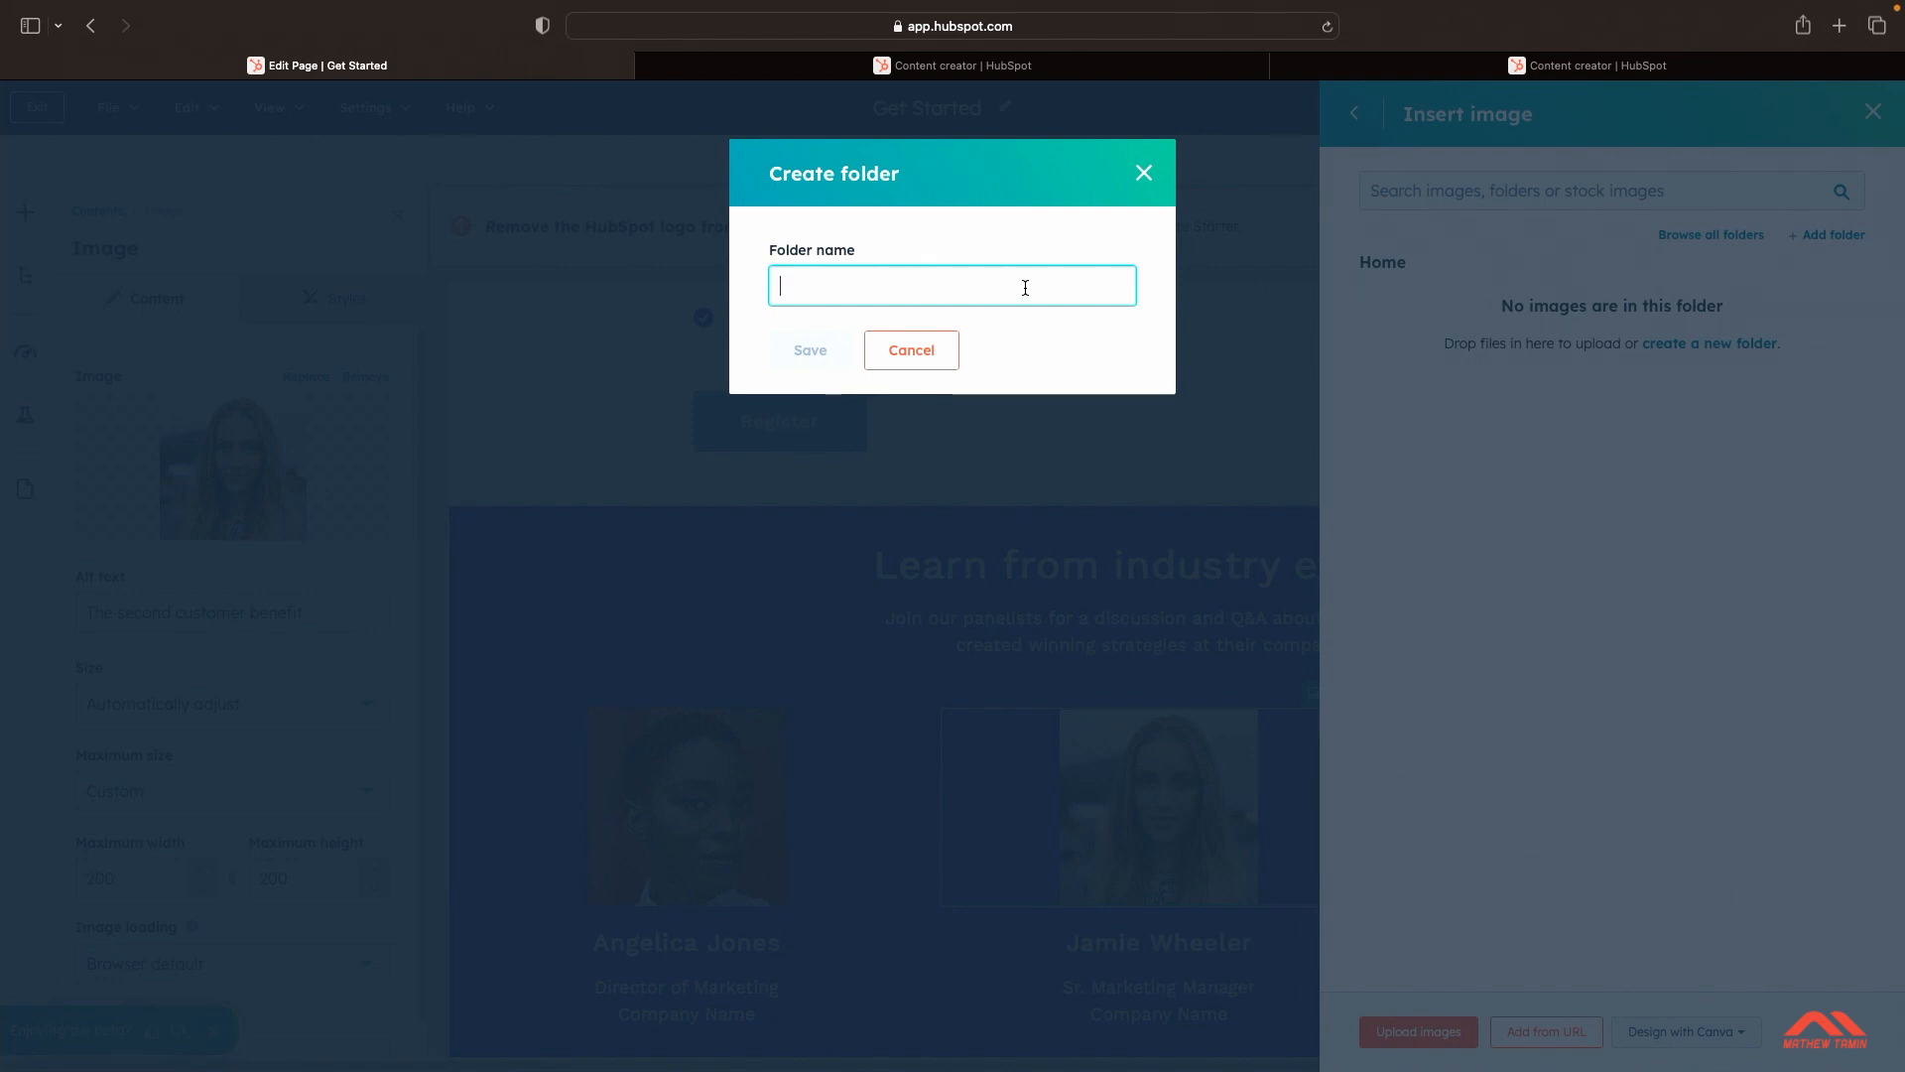
type("Test")
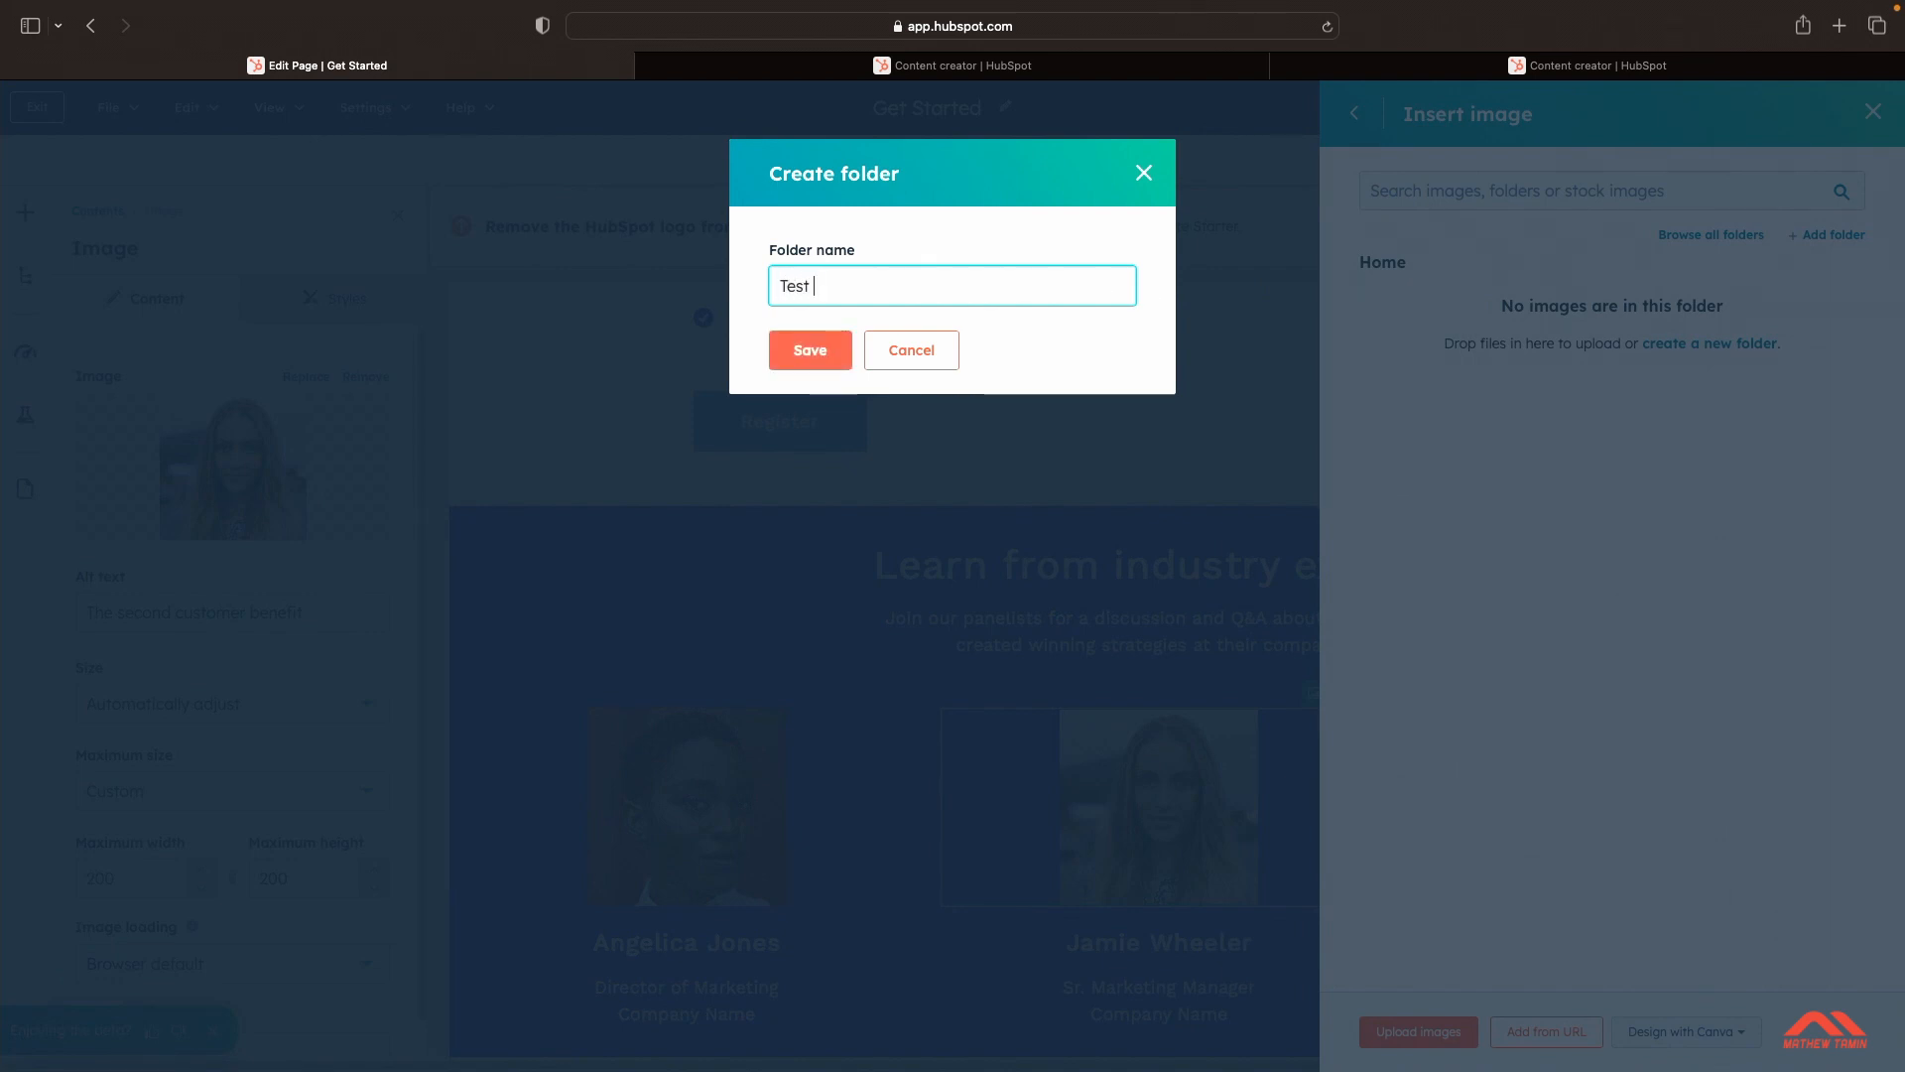
key("BackSpace")
key("BackSpace")
key("BackSpace")
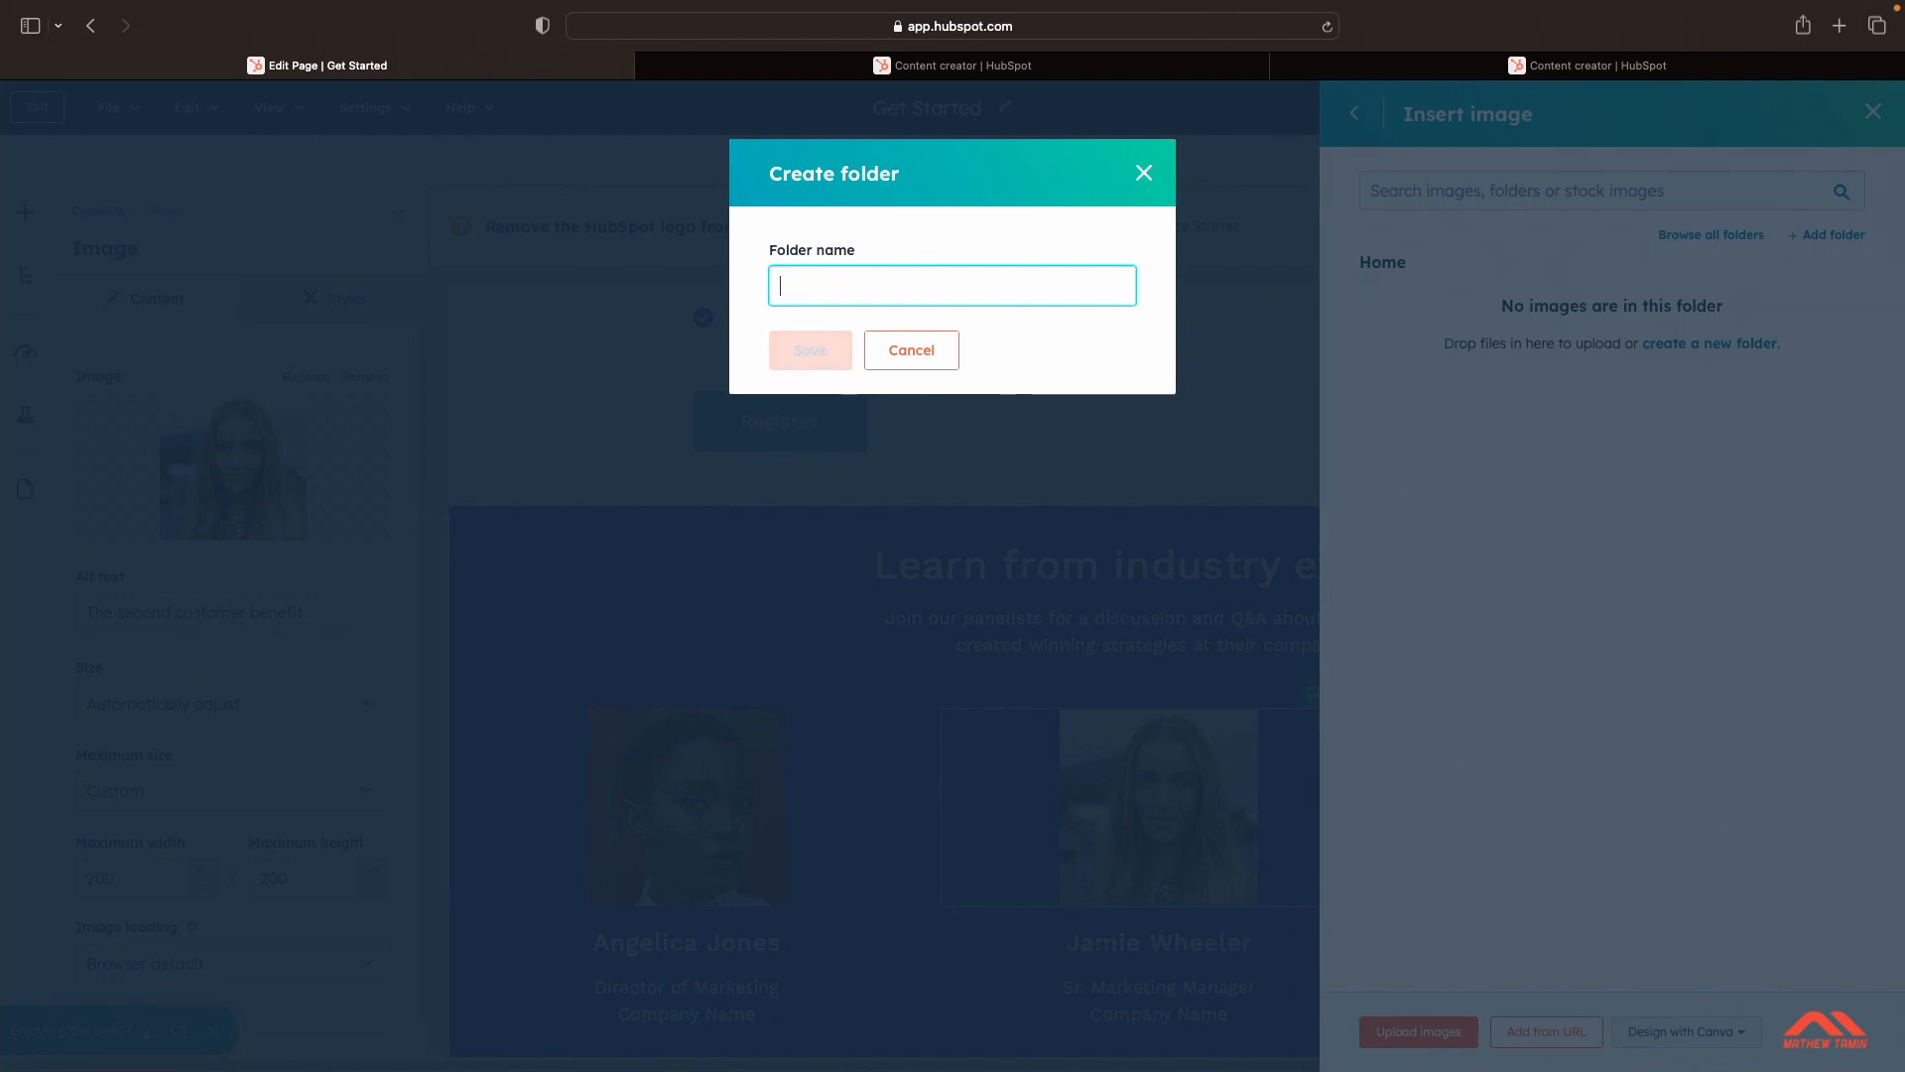
type("New")
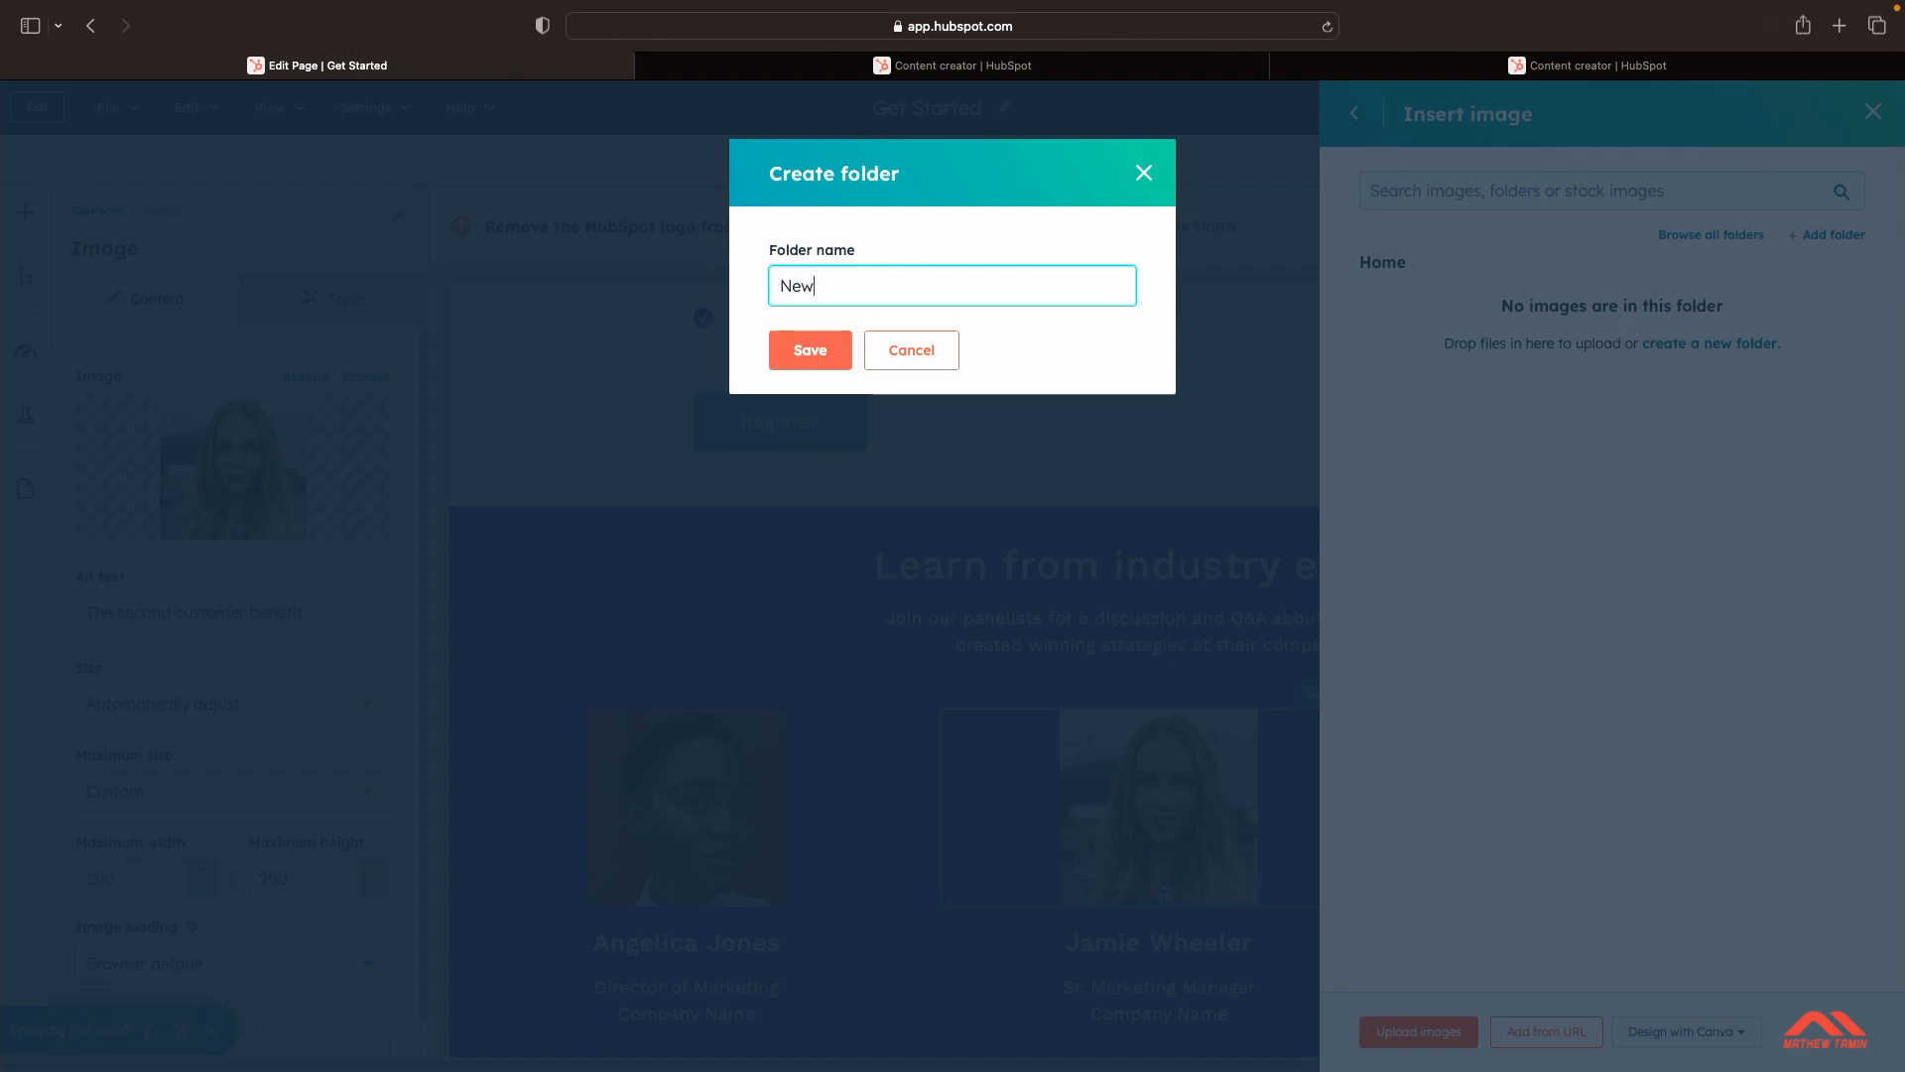
left_click(811, 349)
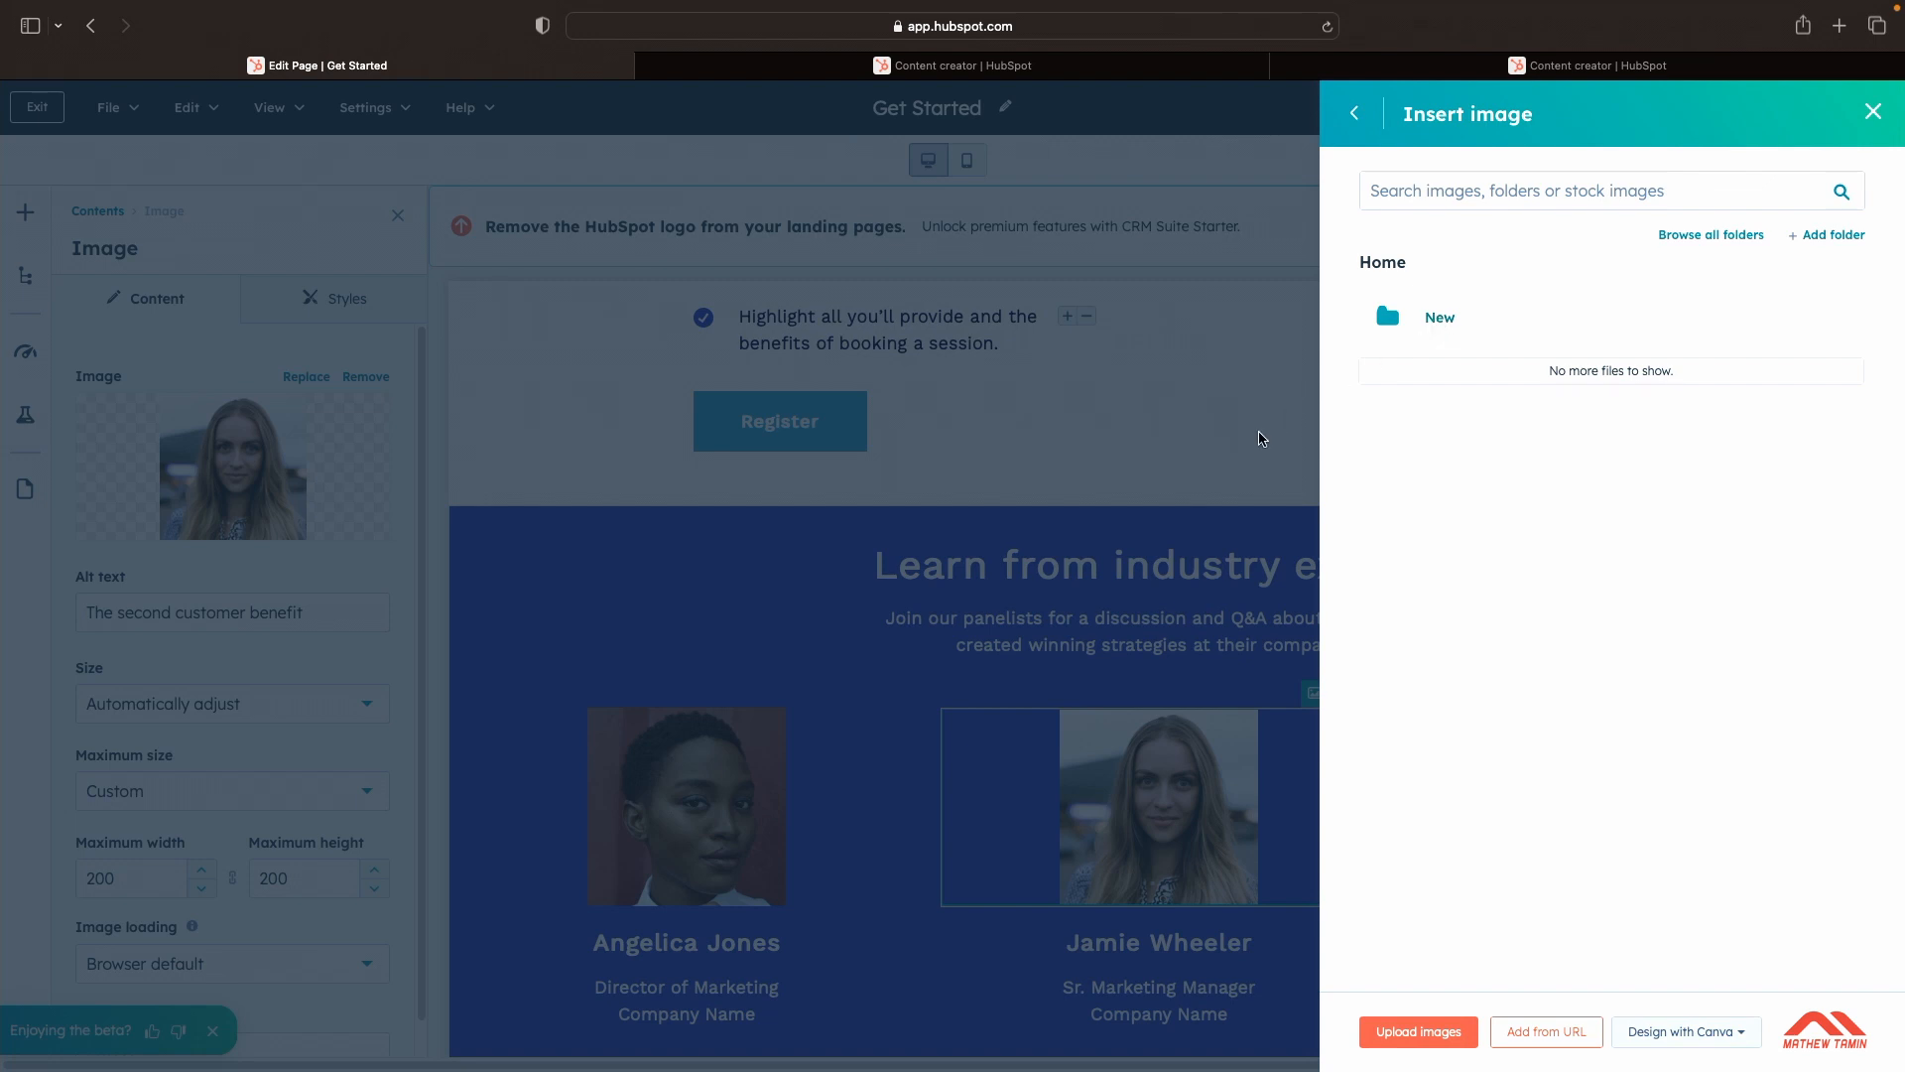
Step: Check the list of image folders and leave the image selection without replacing the photo
left_click(1715, 238)
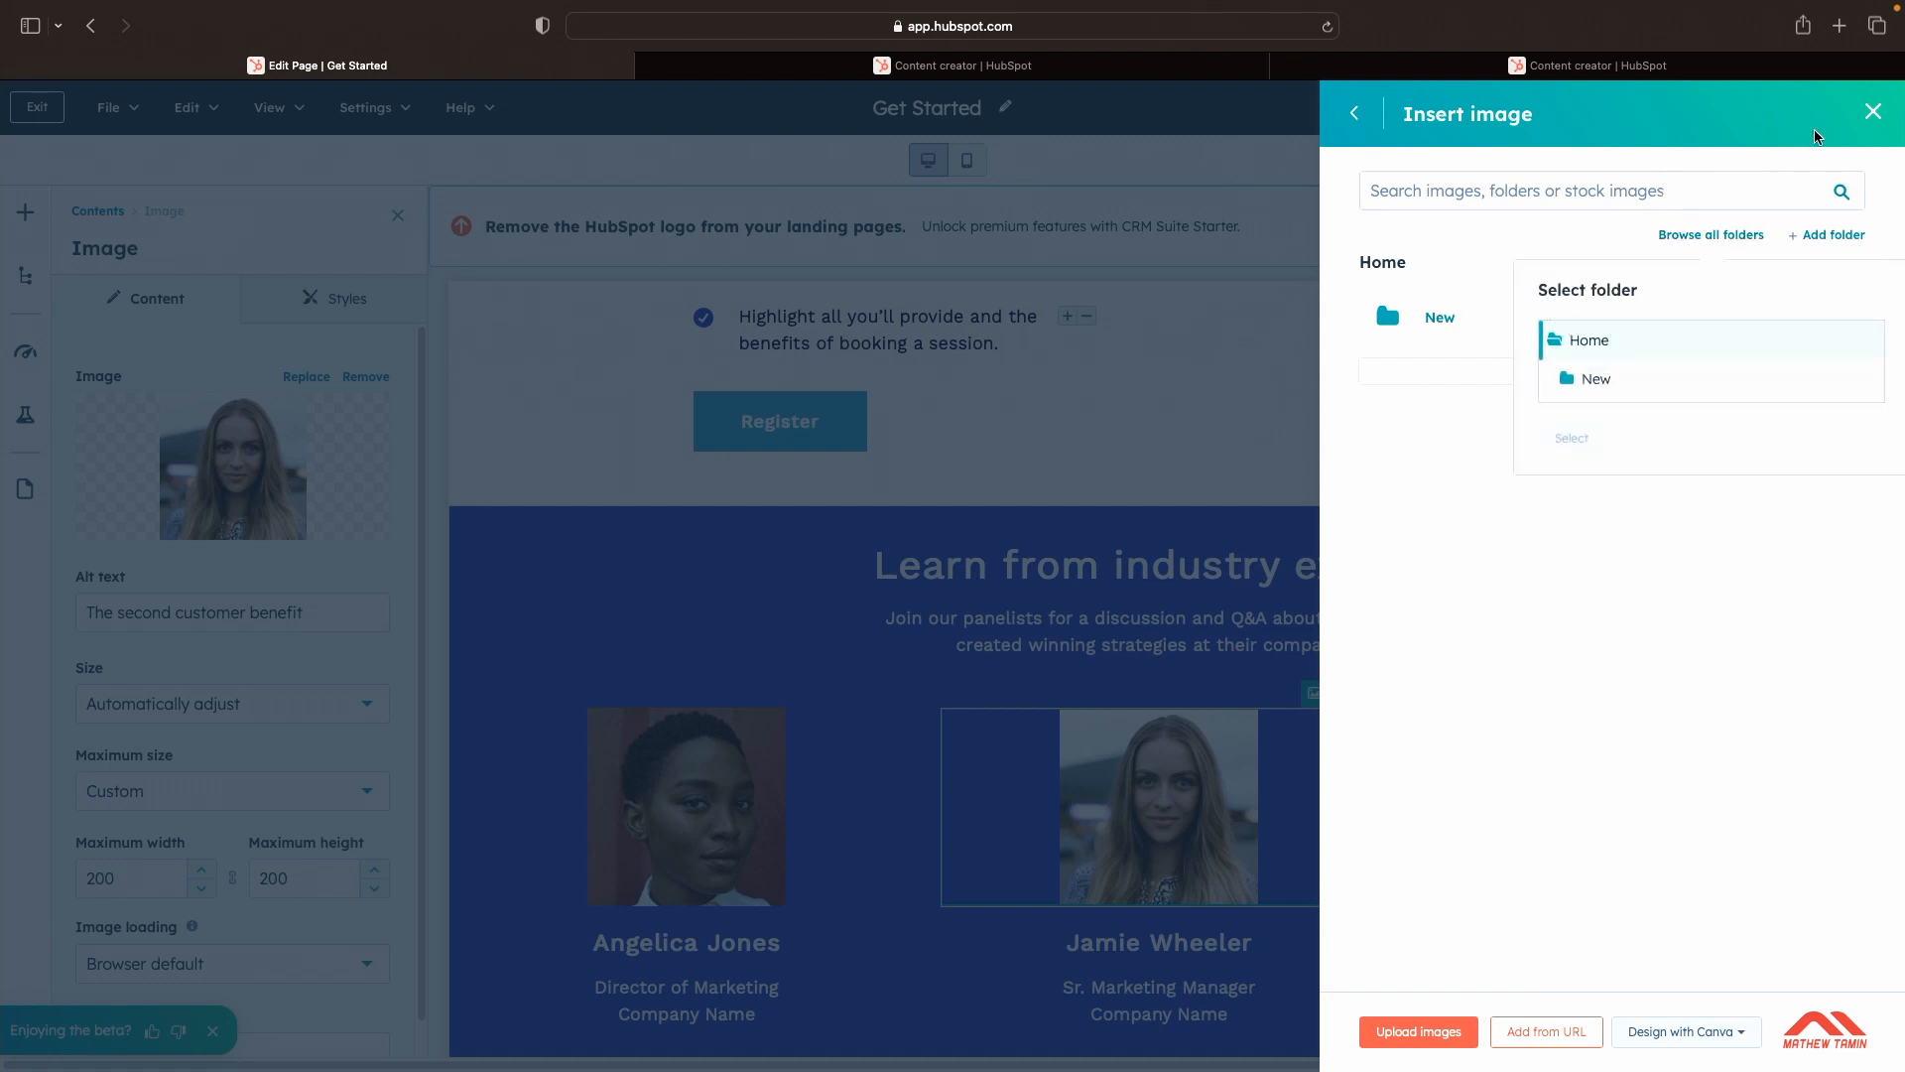
left_click(1873, 111)
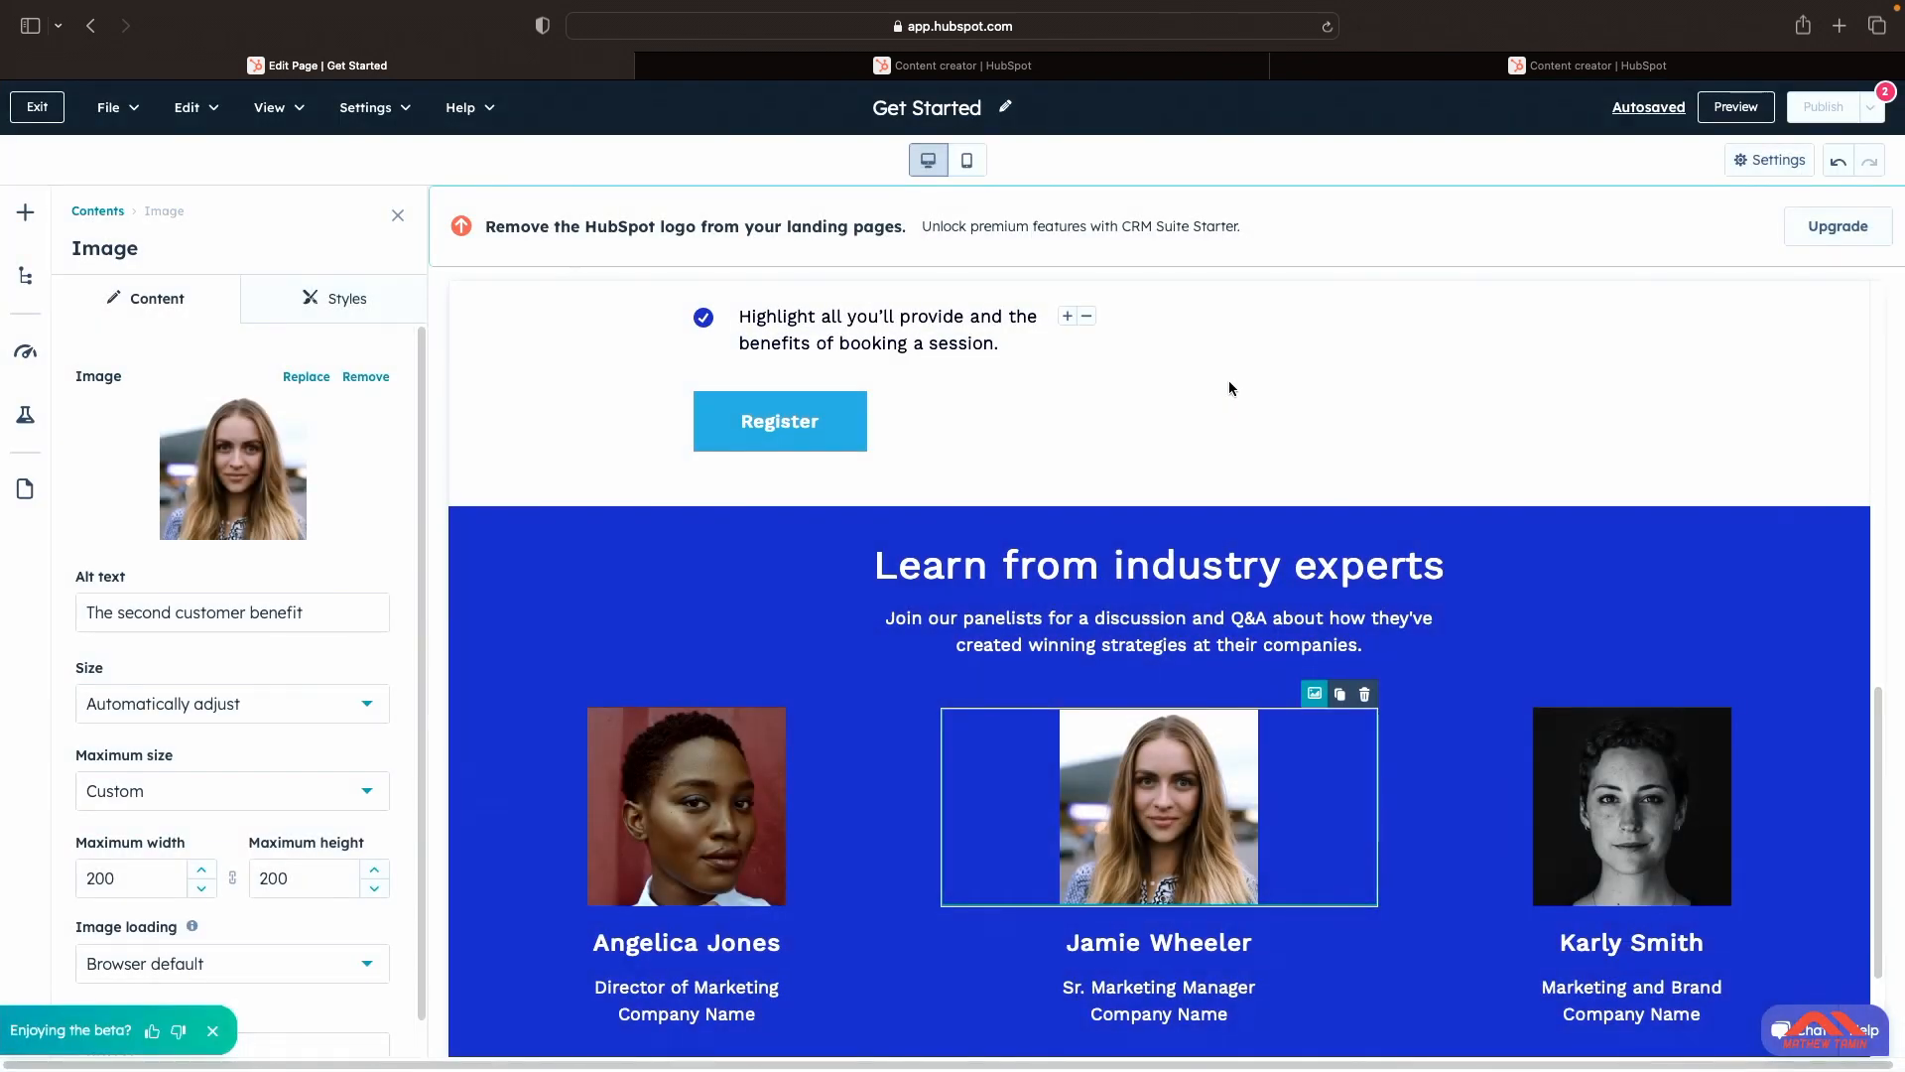
Step: Try the "Exact width and height" size option on the middle panelist's photo and return it to "Automatically adjust"
scroll(1229, 388, "down", 2)
scroll(252, 766, "down", 1)
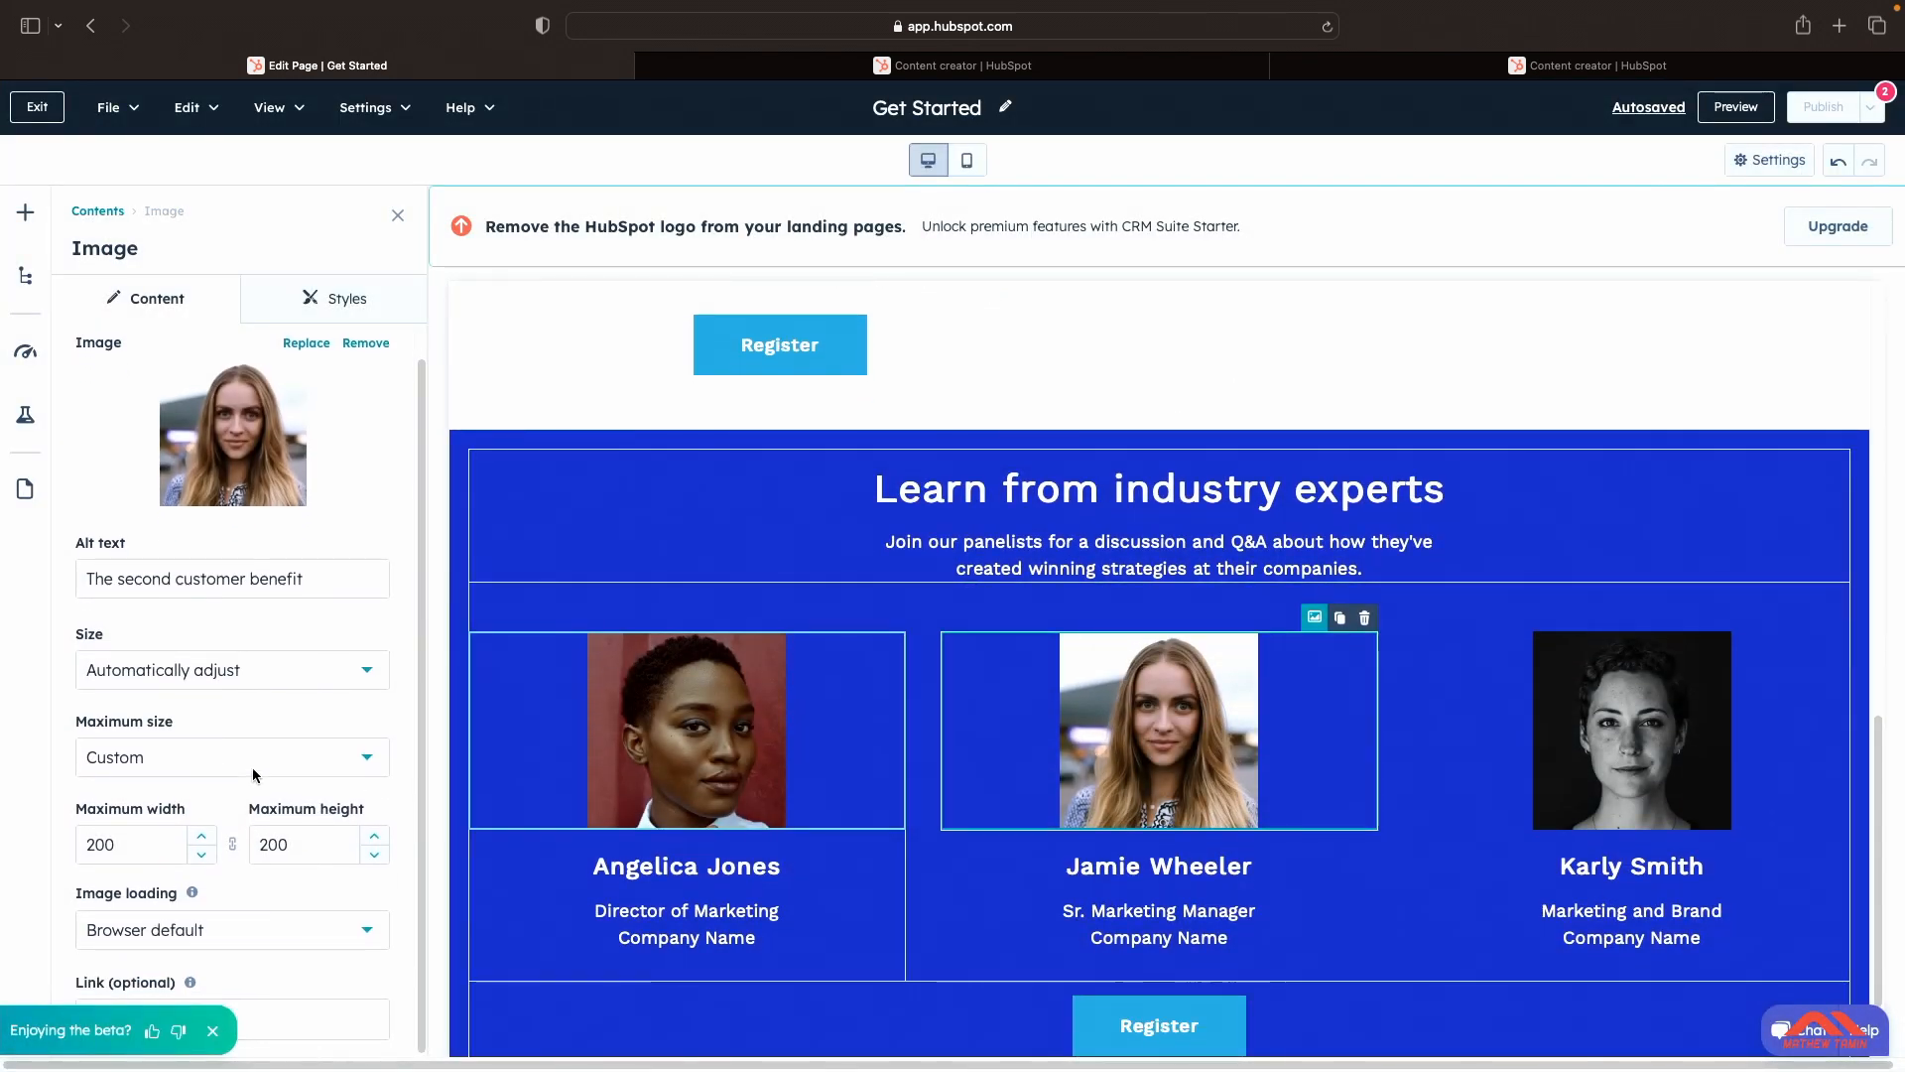
scroll(806, 542, "down", 4)
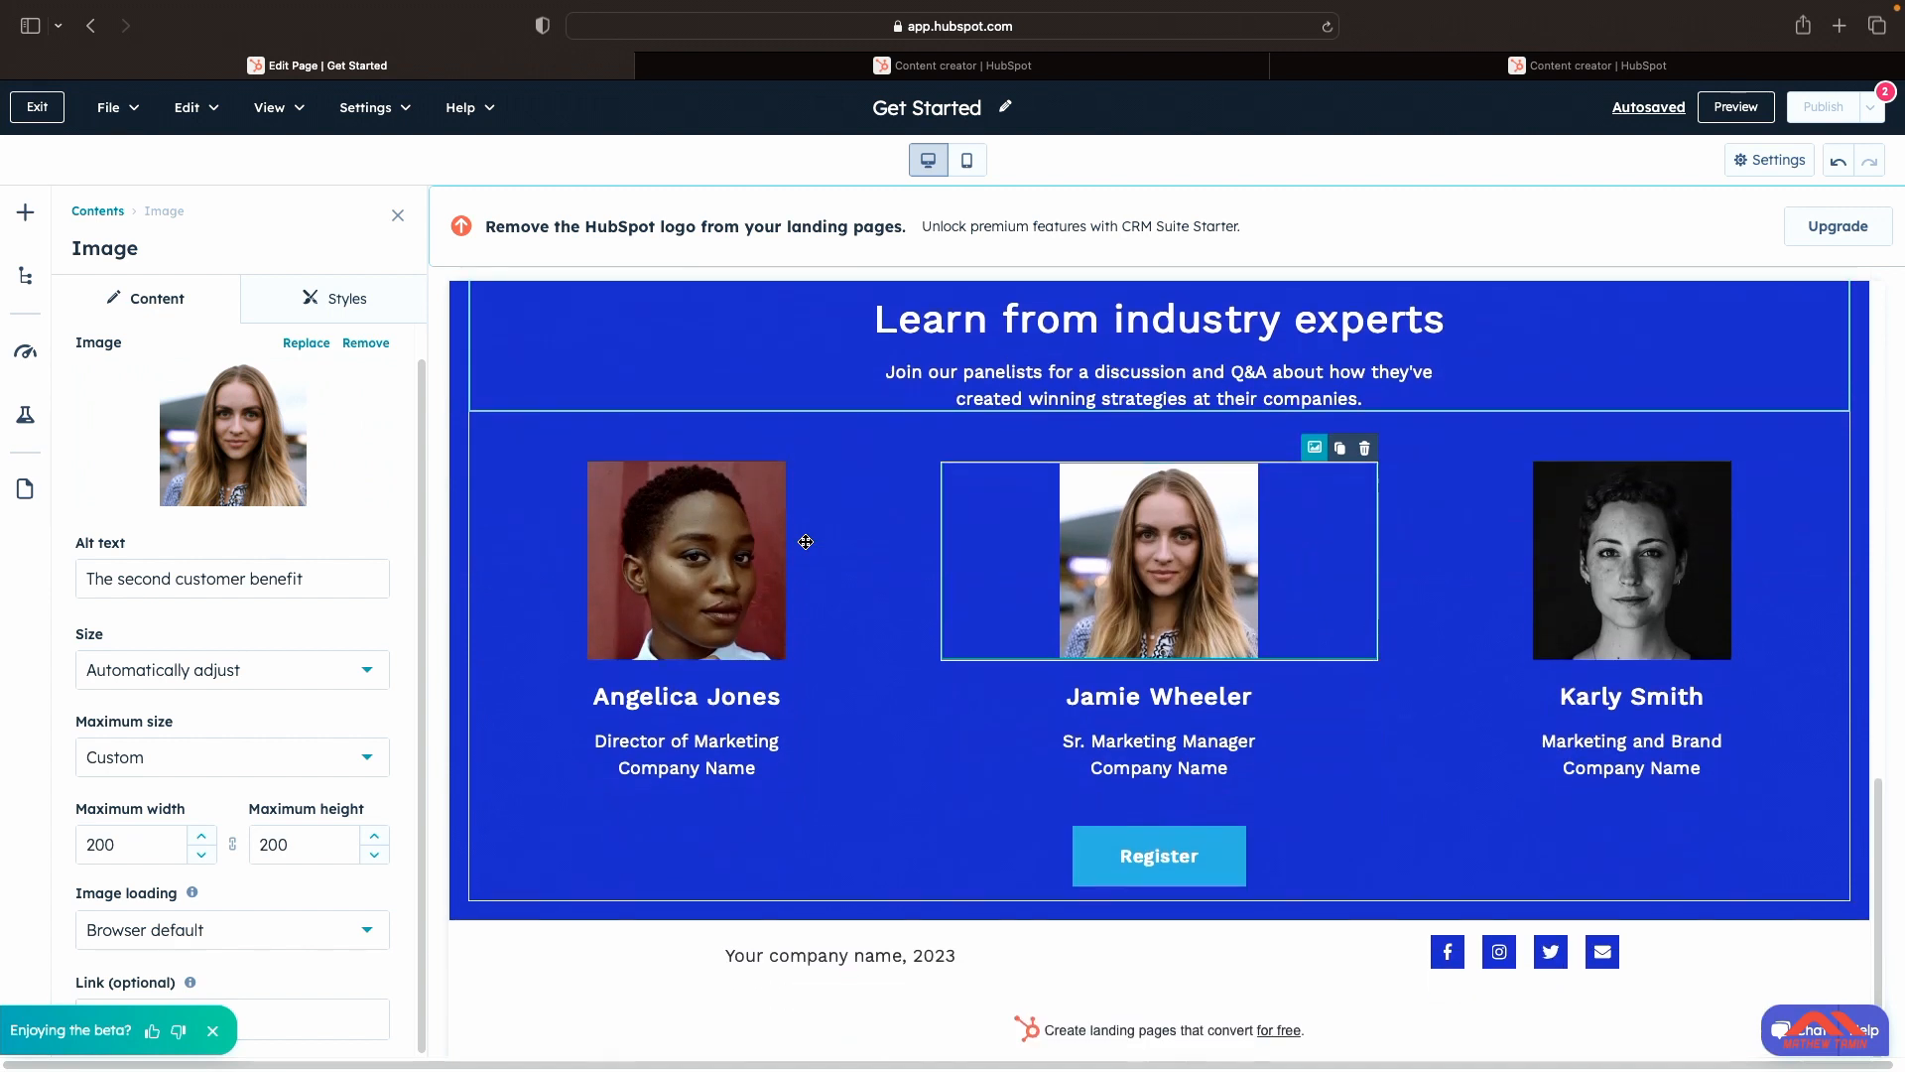
scroll(807, 451, "up", 1)
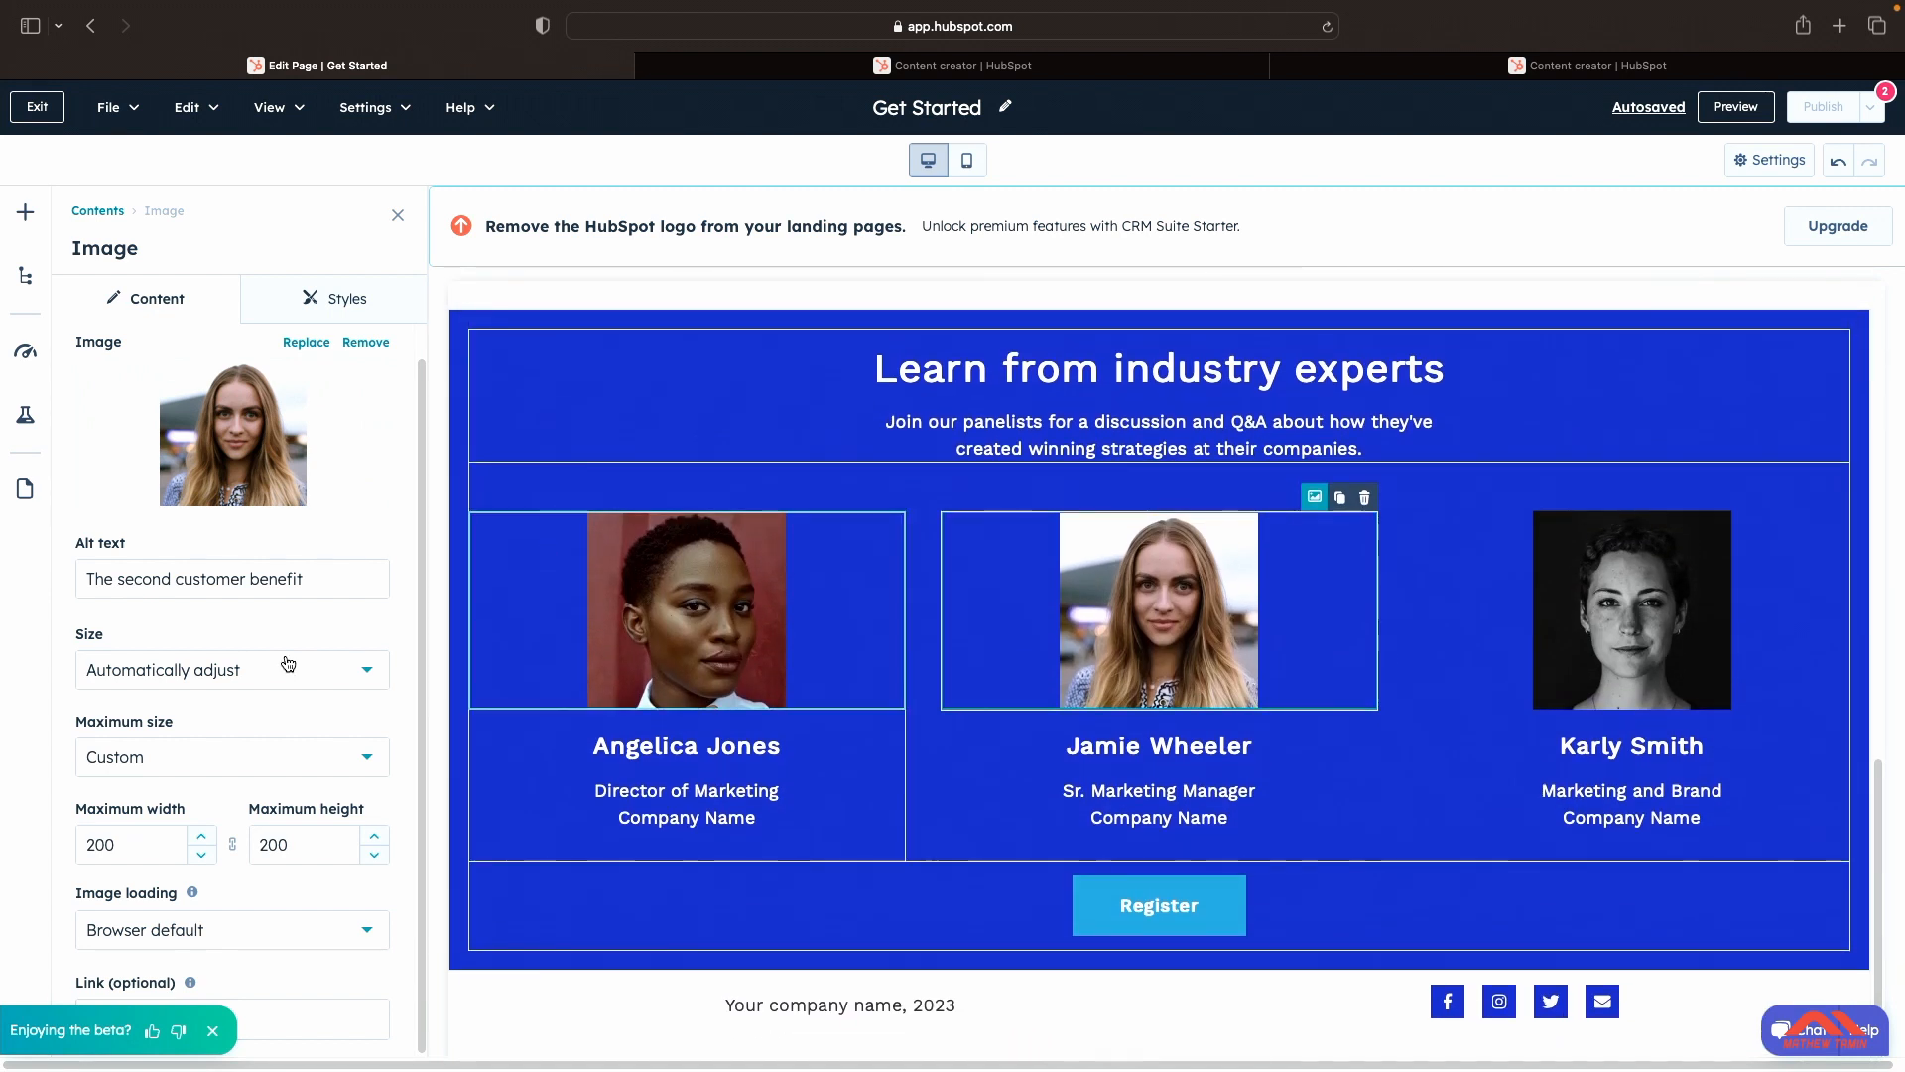
left_click(245, 580)
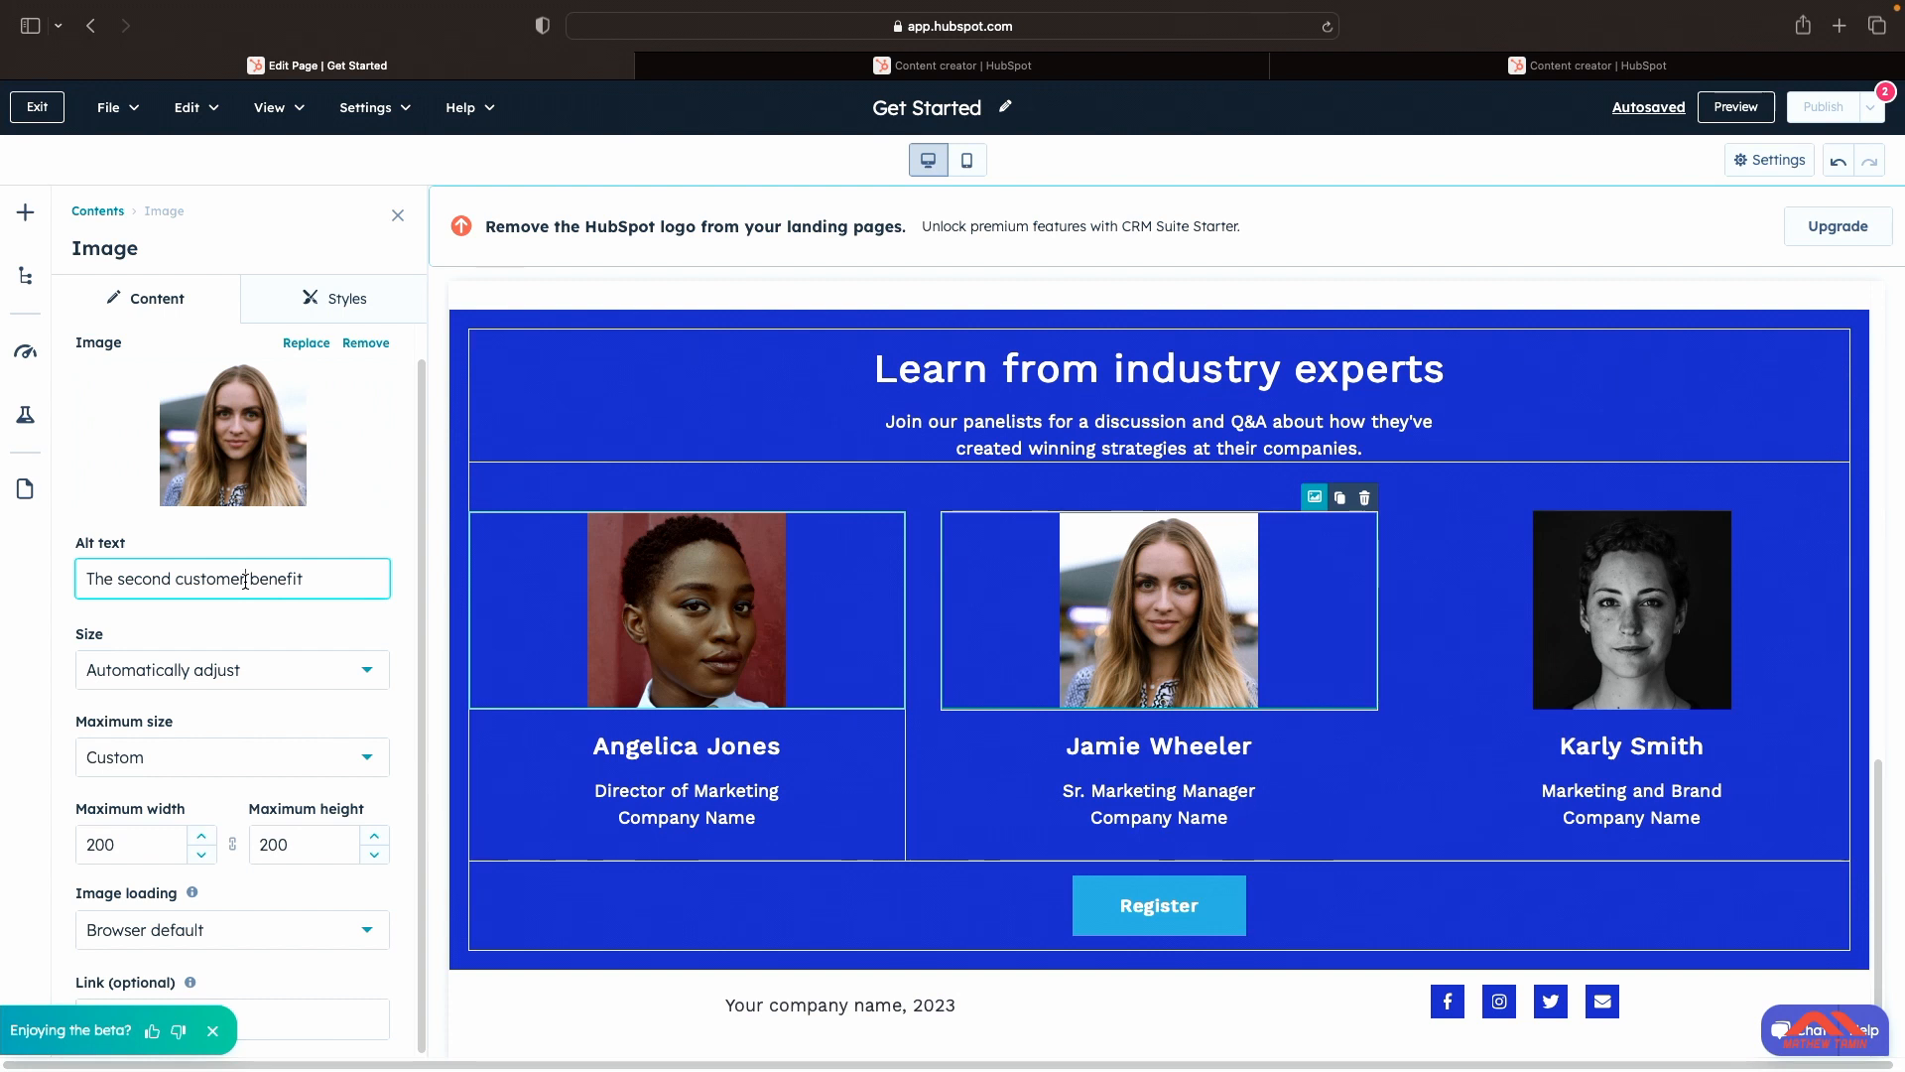
left_click(369, 675)
left_click(279, 809)
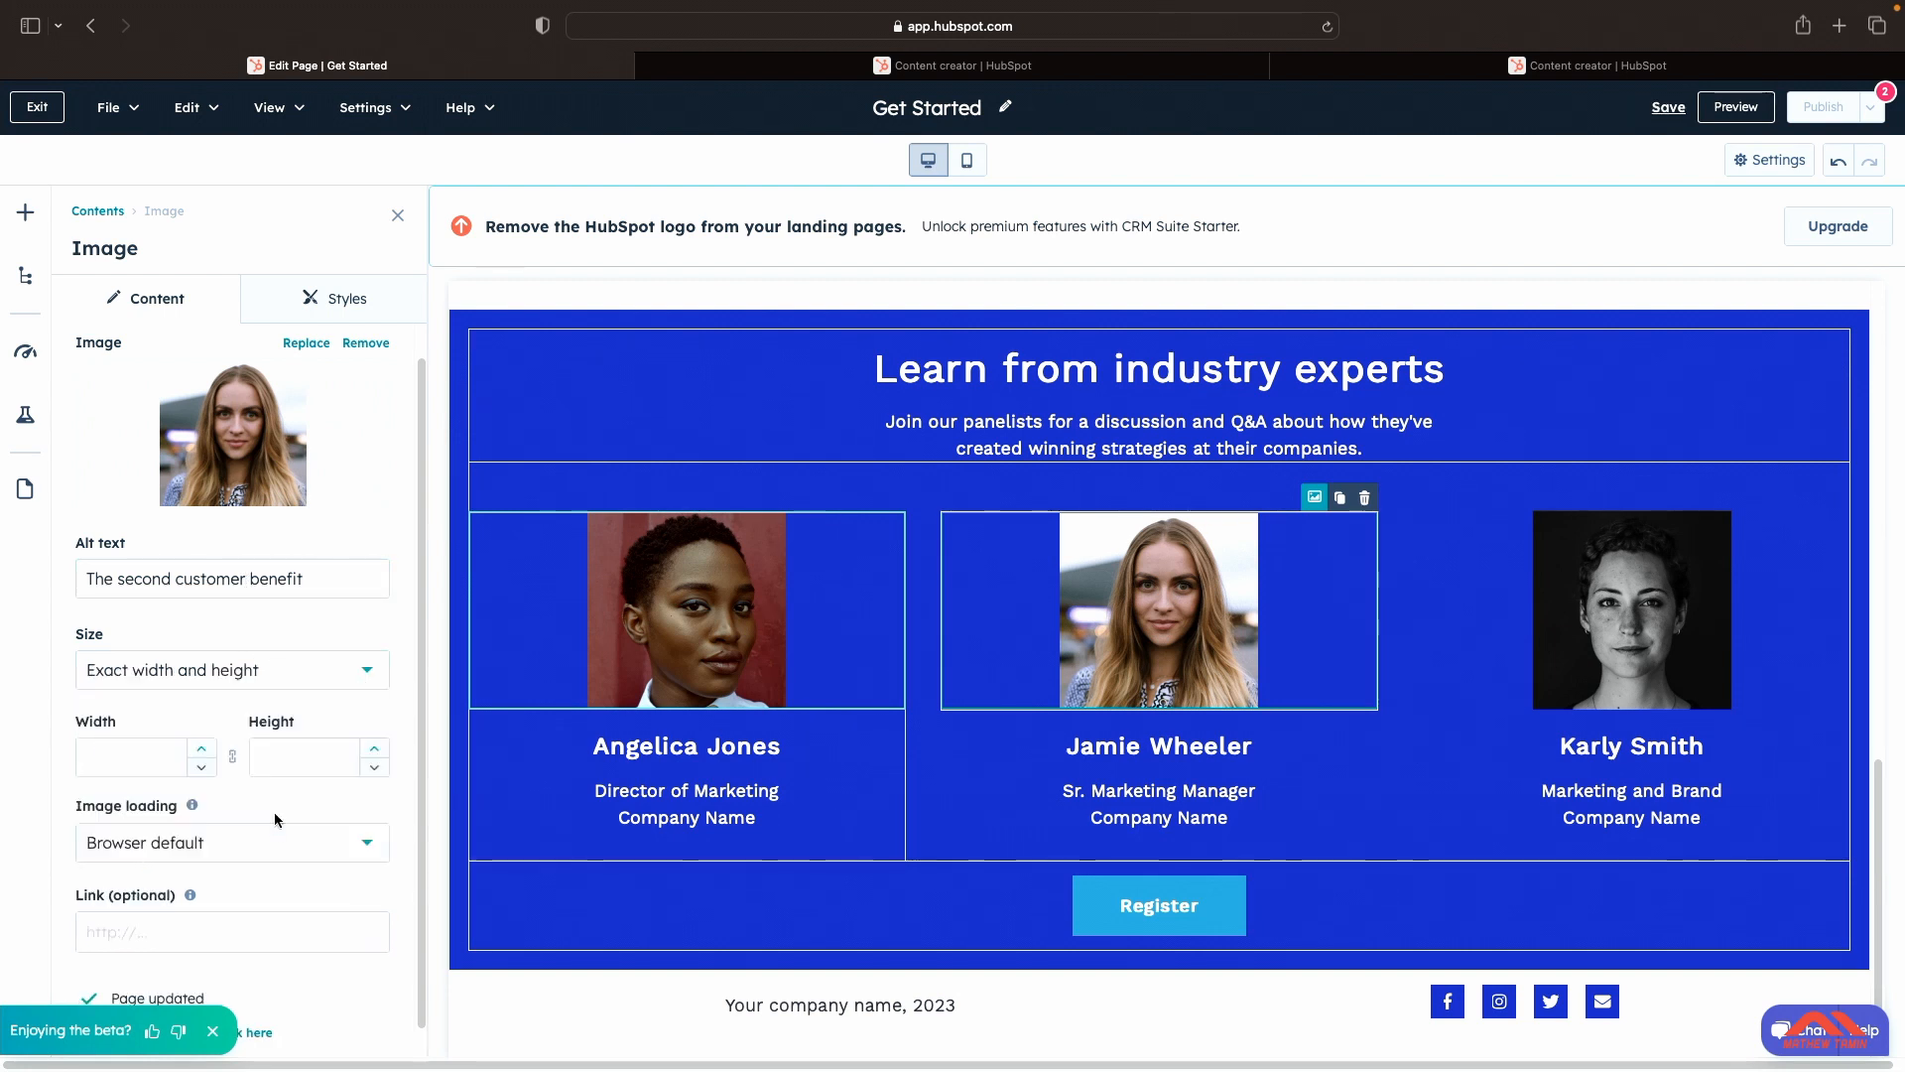
left_click(343, 675)
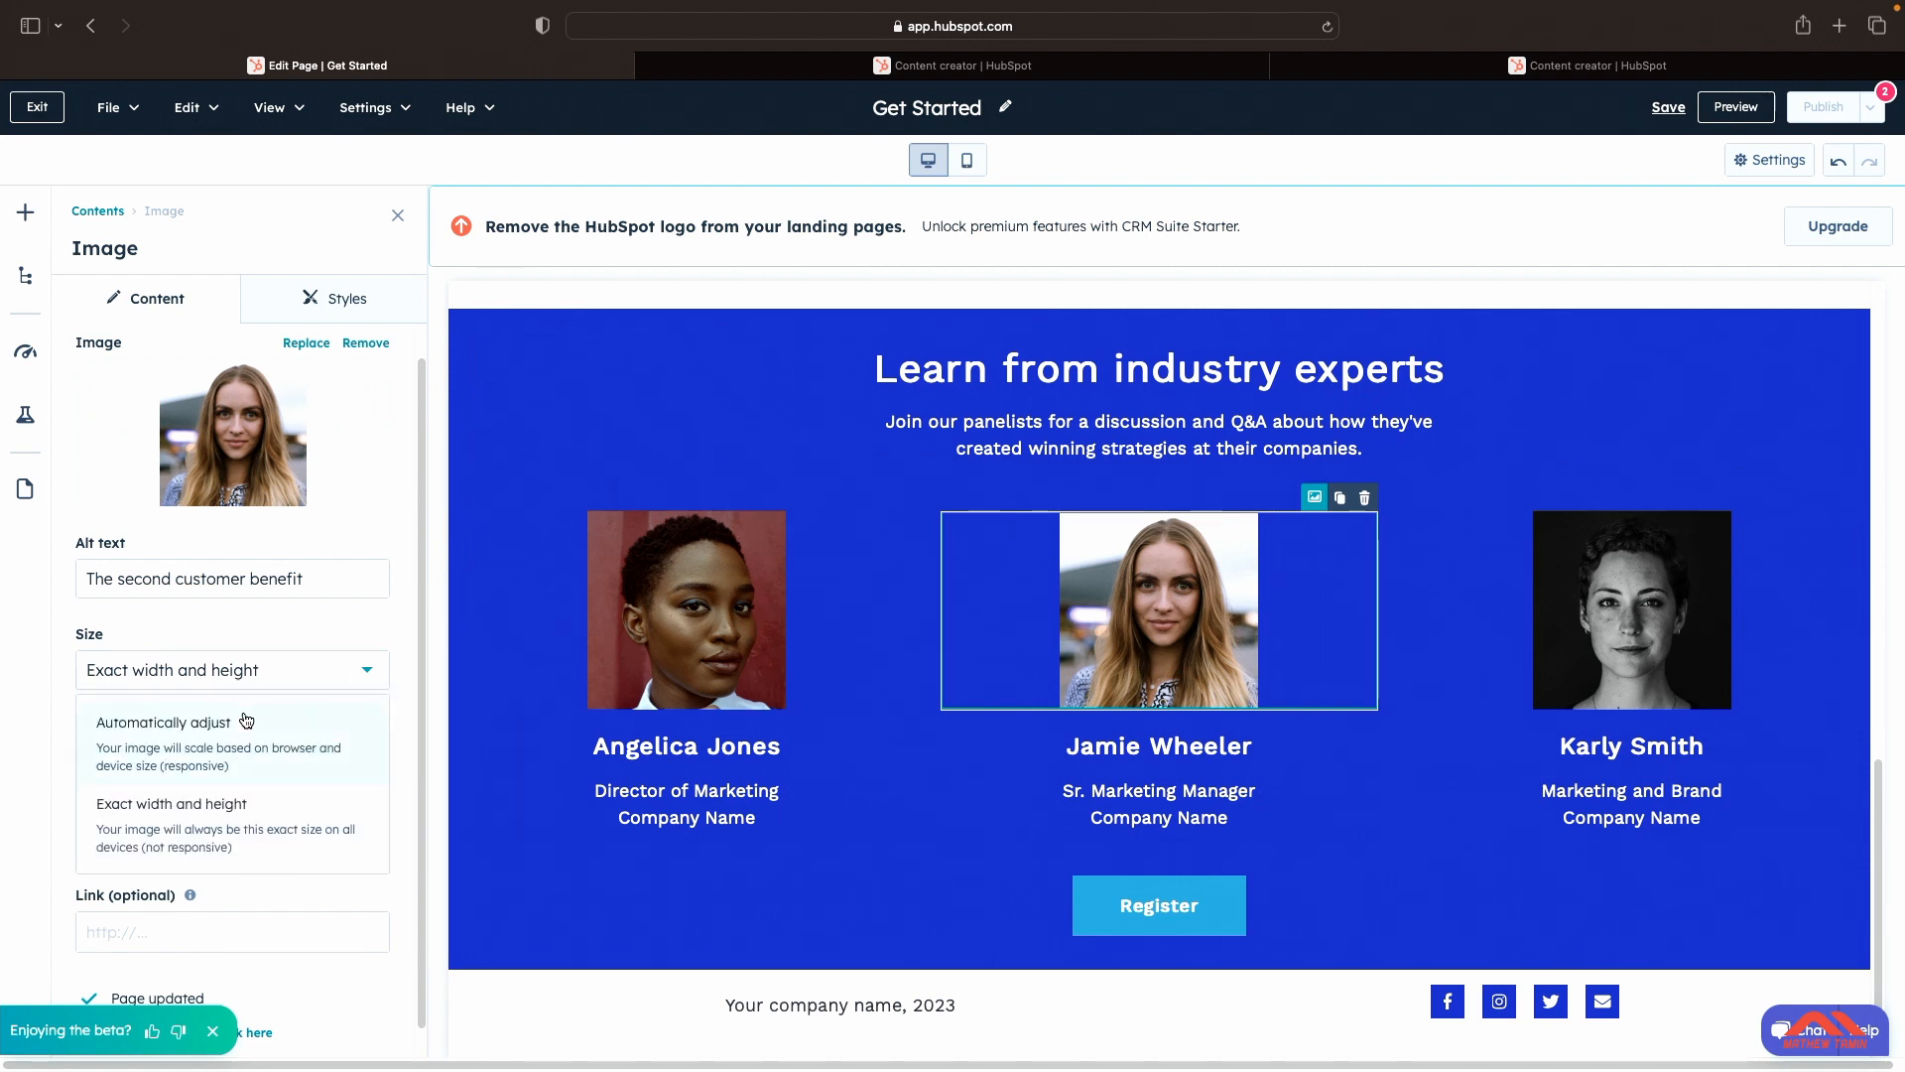
left_click(242, 724)
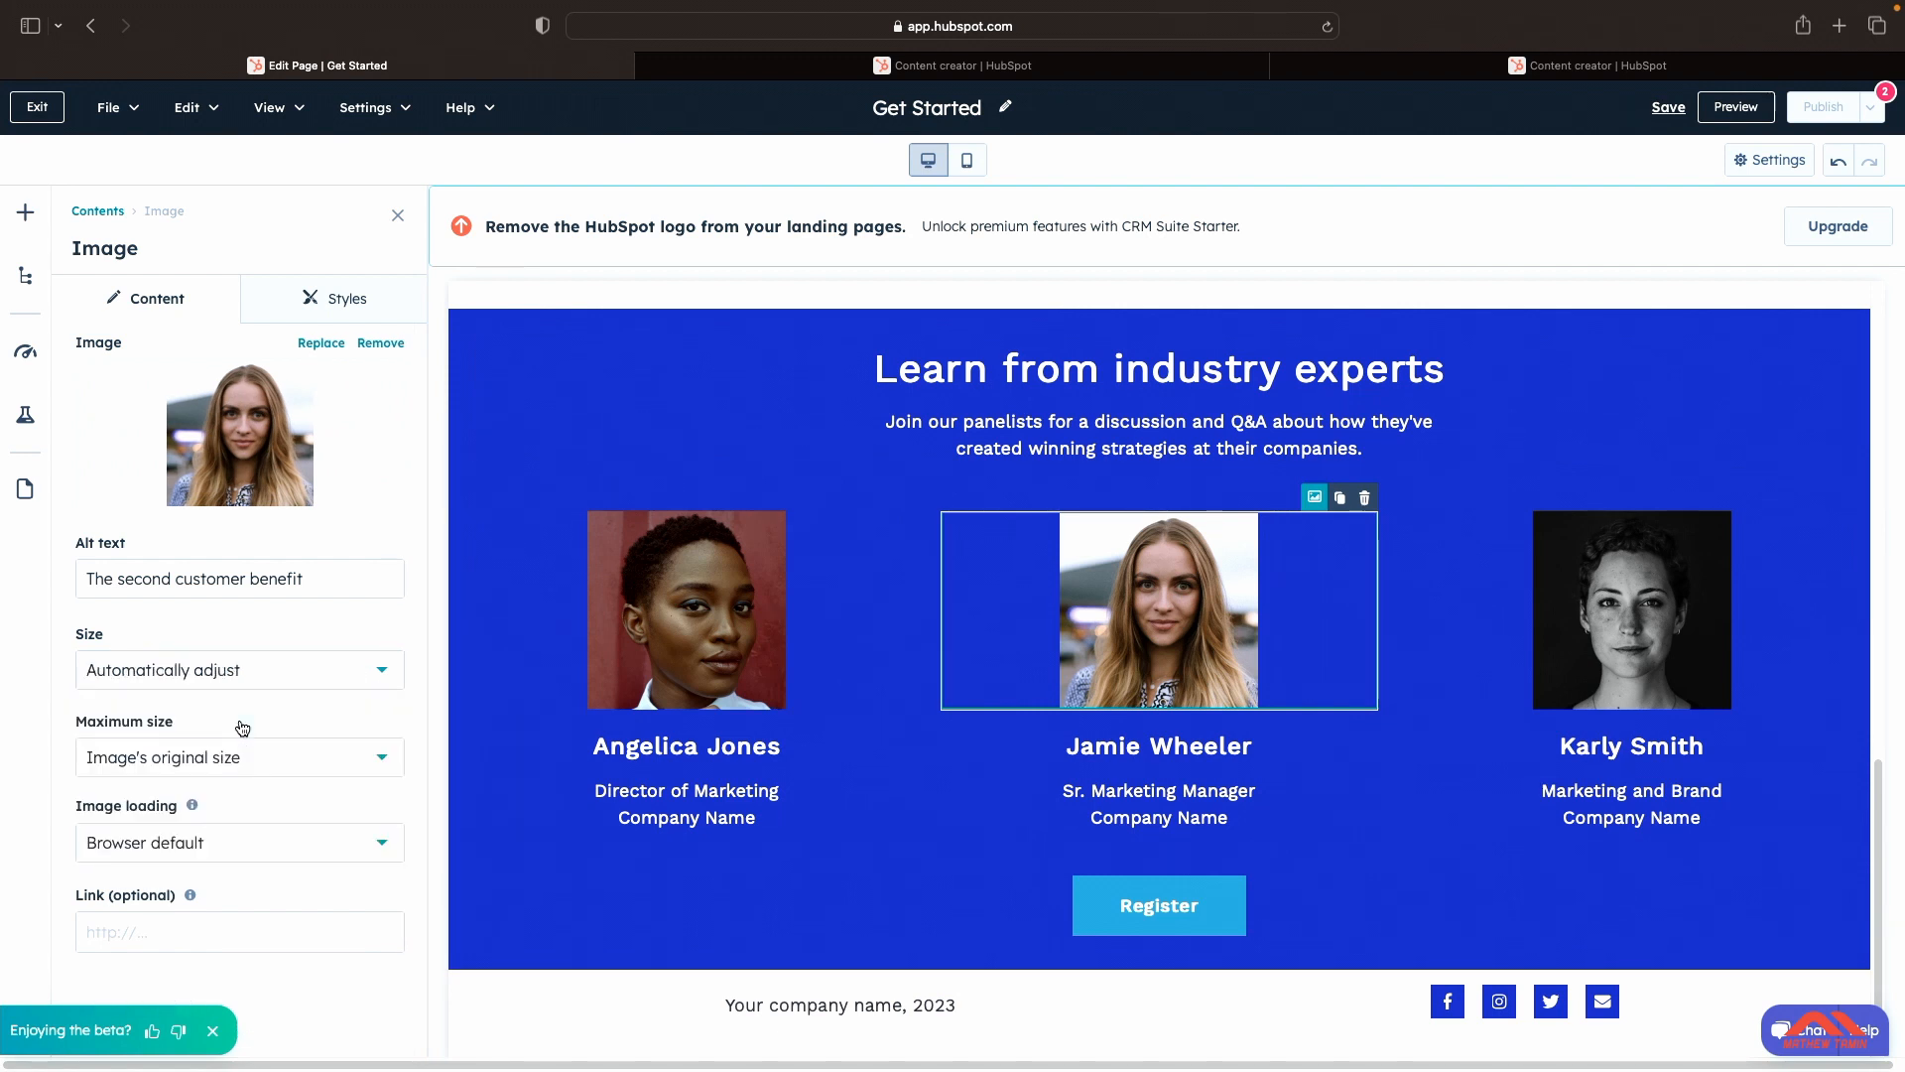
Step: Set the maximum size option of the middle panelist's photo to Custom
left_click(278, 764)
left_click(362, 799)
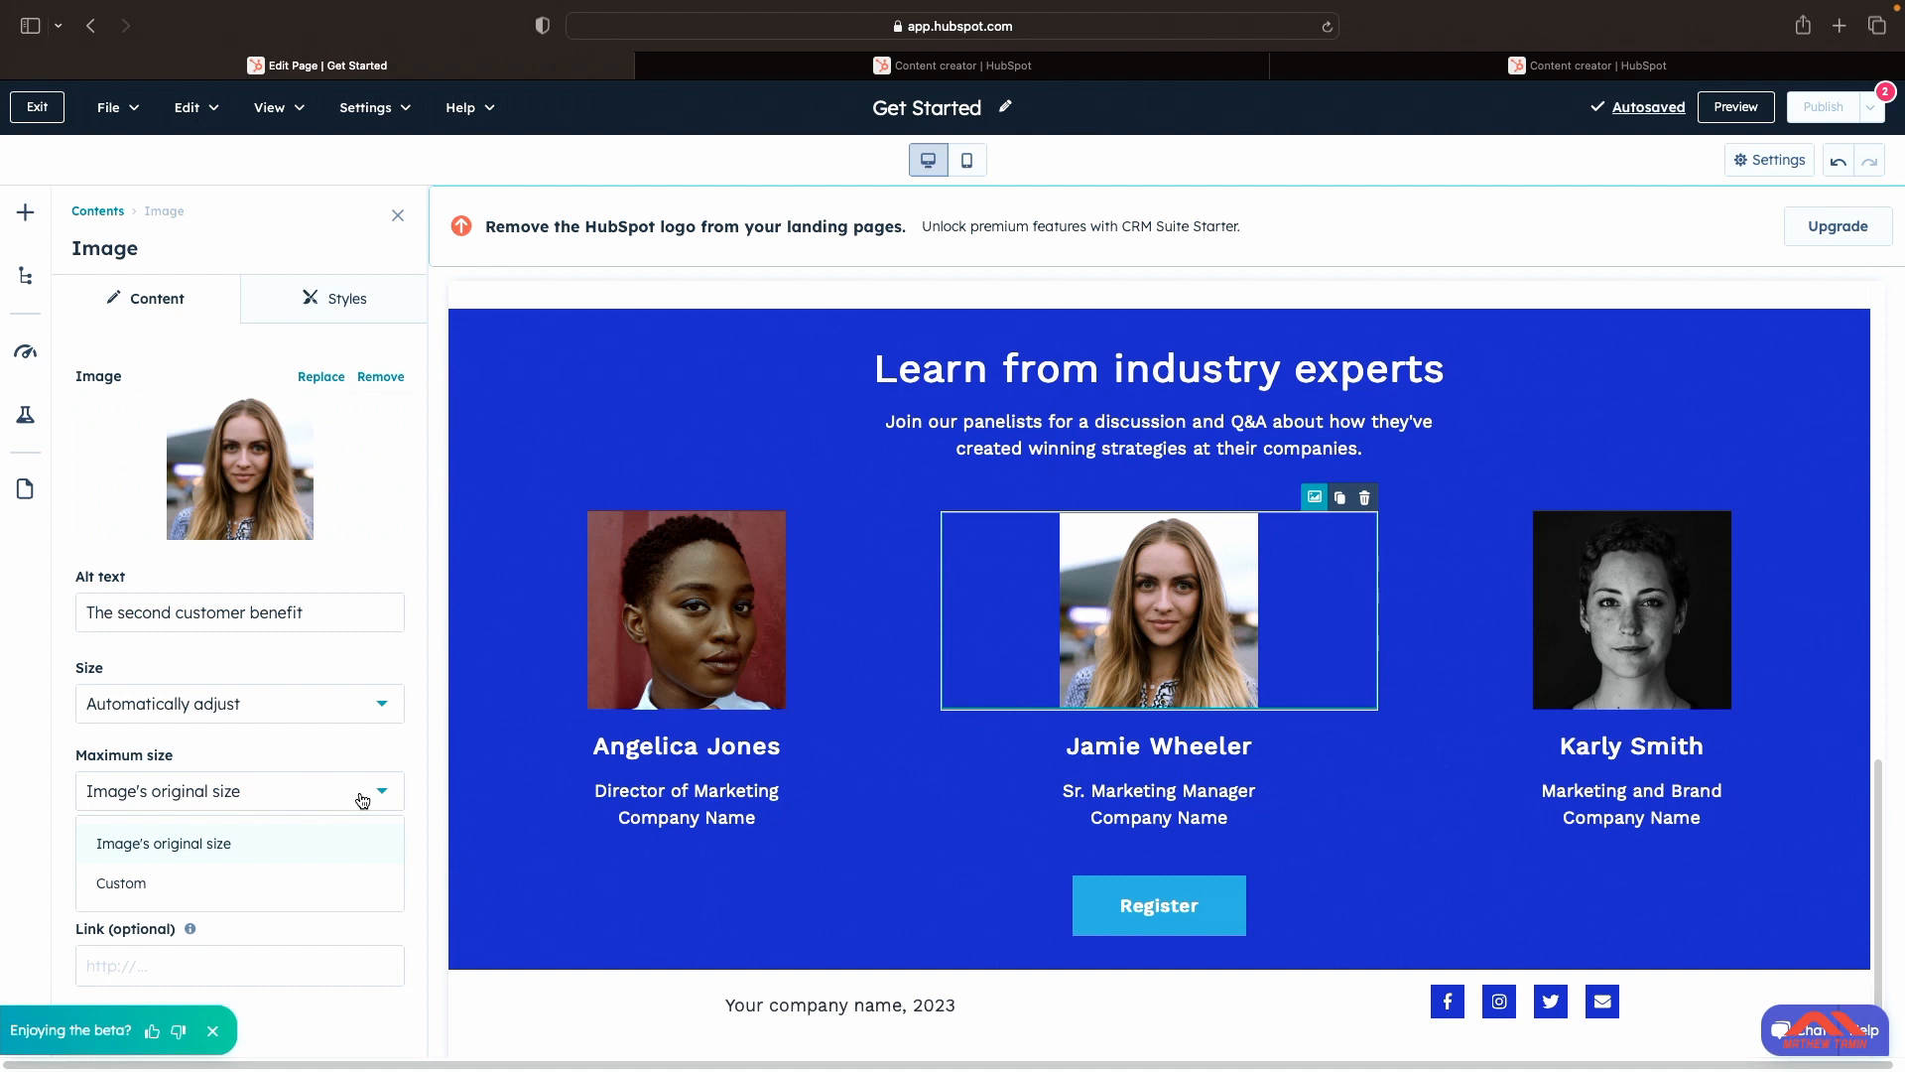
left_click(362, 794)
left_click(363, 794)
left_click(204, 888)
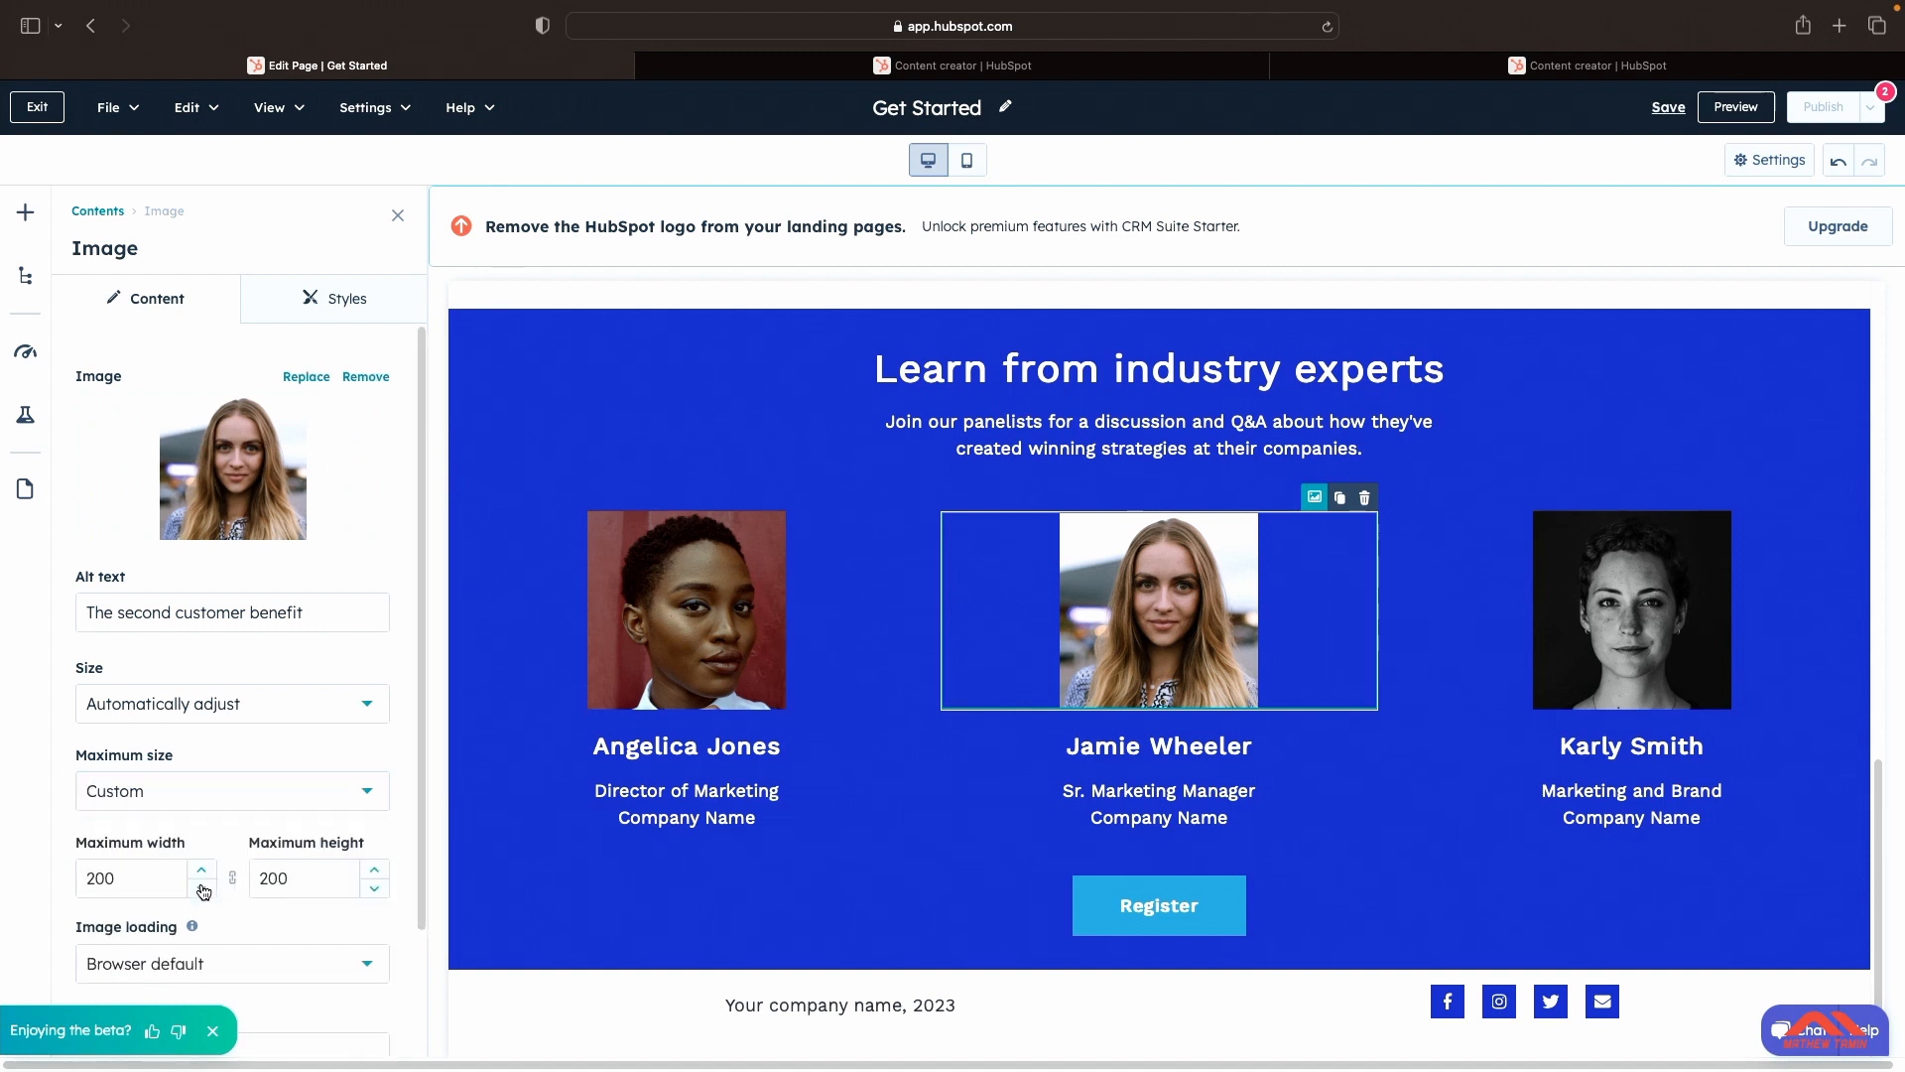
Step: Enlarge the middle panelist's photo to a maximum width and height of 500
scroll(203, 853, "down", 2)
left_click(203, 779)
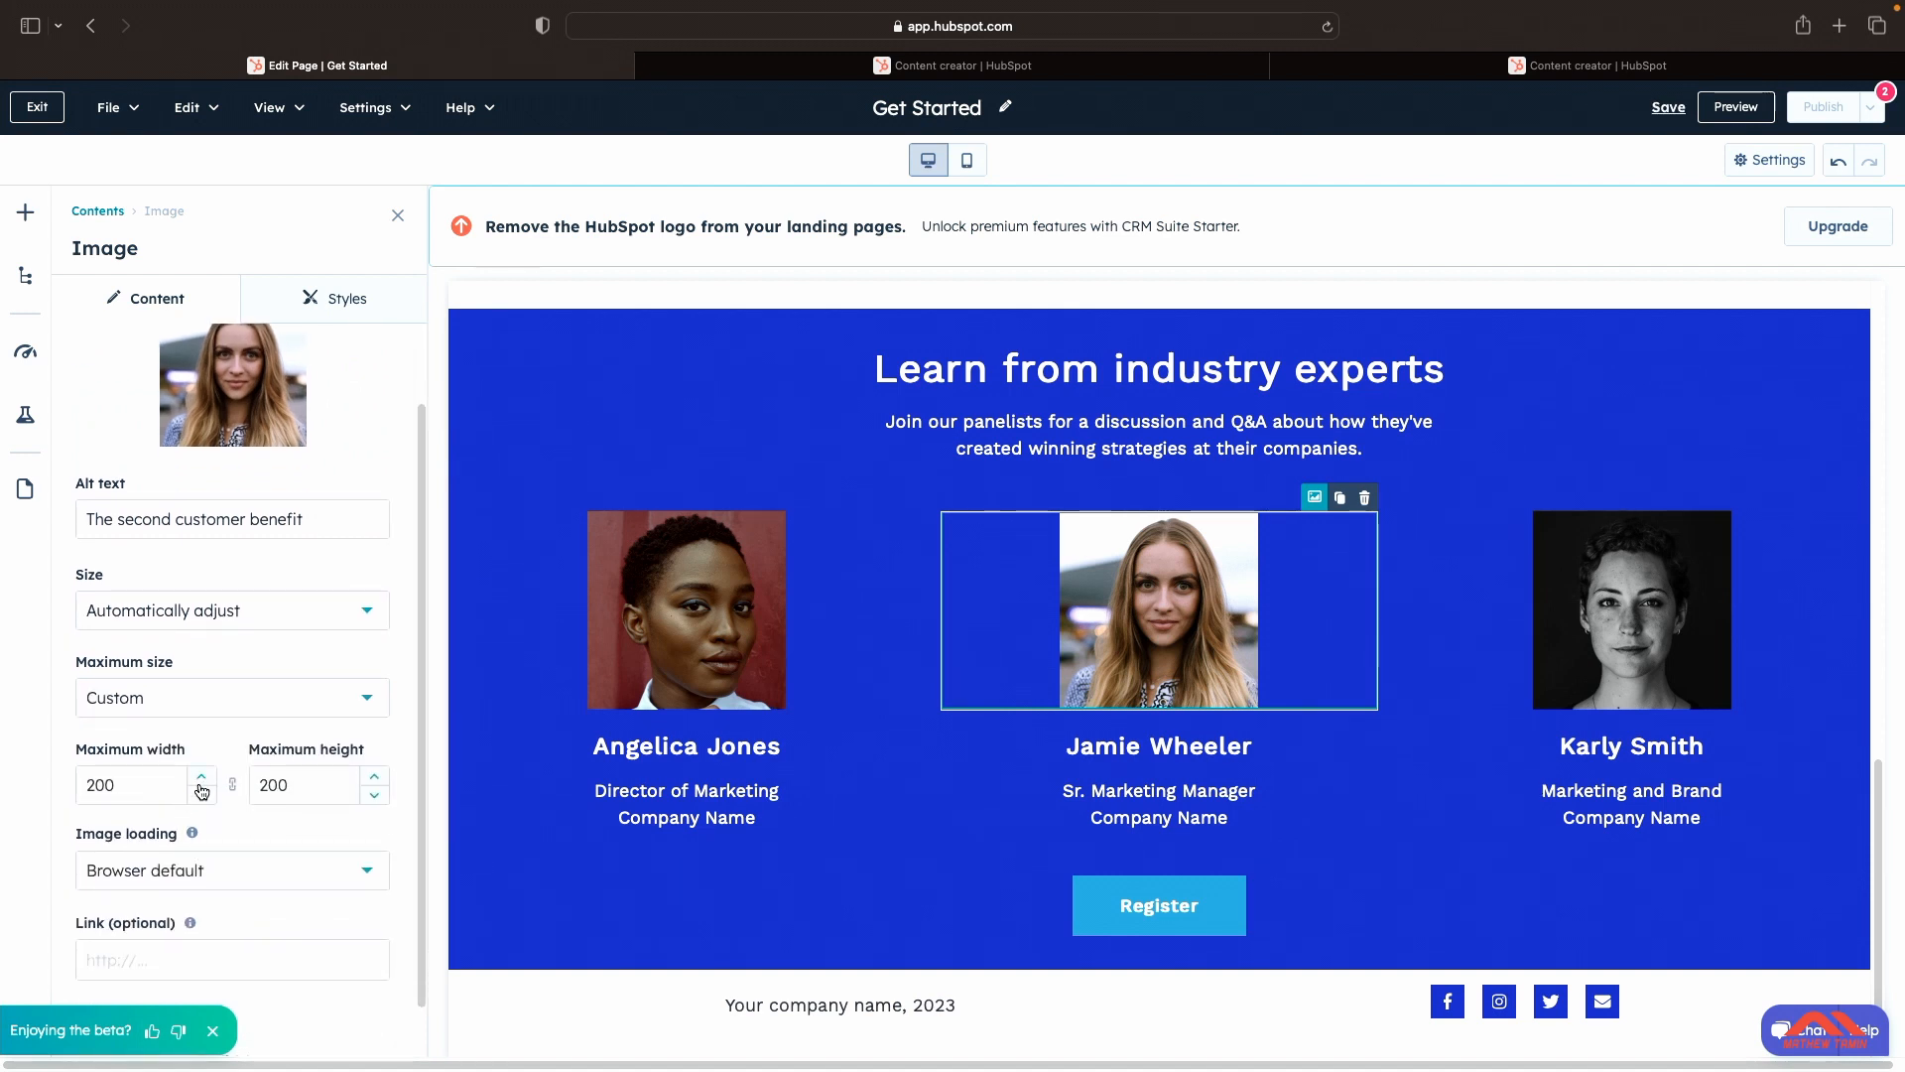
left_click(203, 780)
left_click(203, 780)
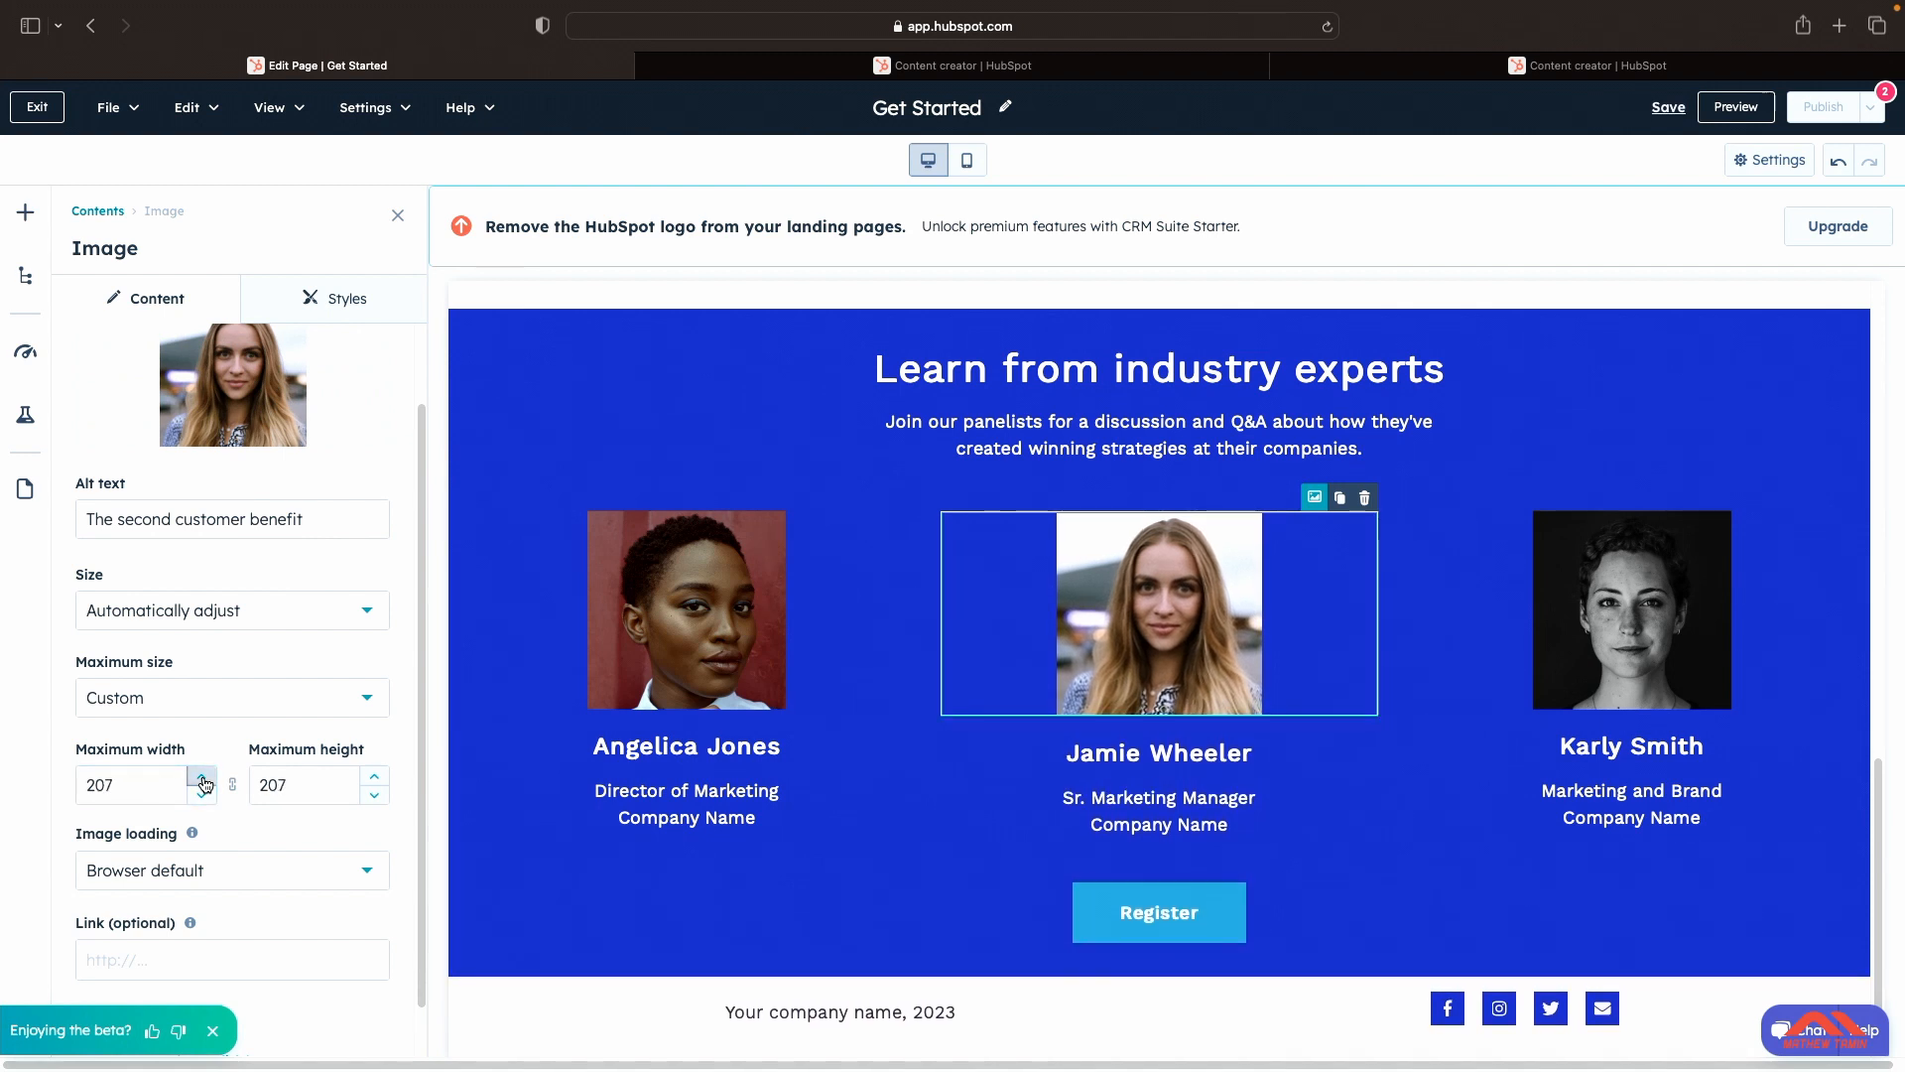
left_click(204, 780)
left_click(203, 780)
left_click(204, 780)
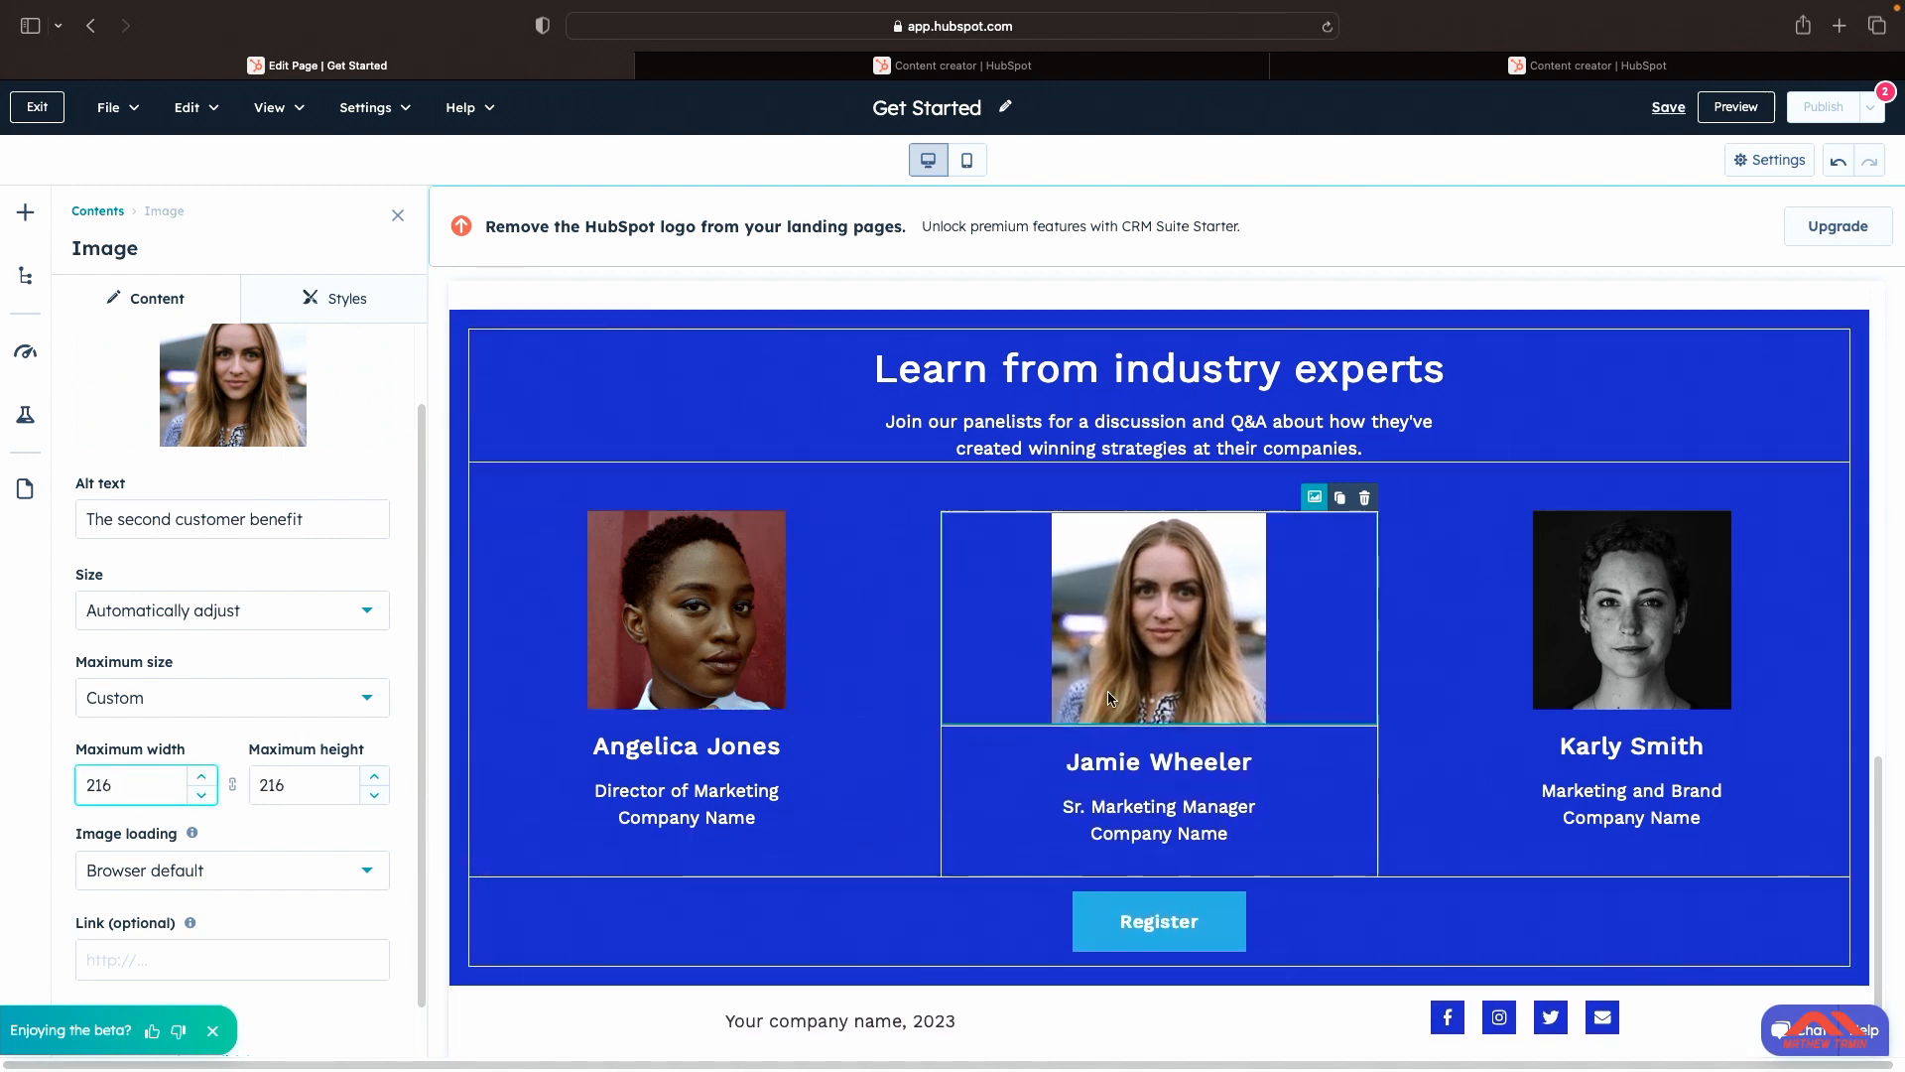
double_click(104, 785)
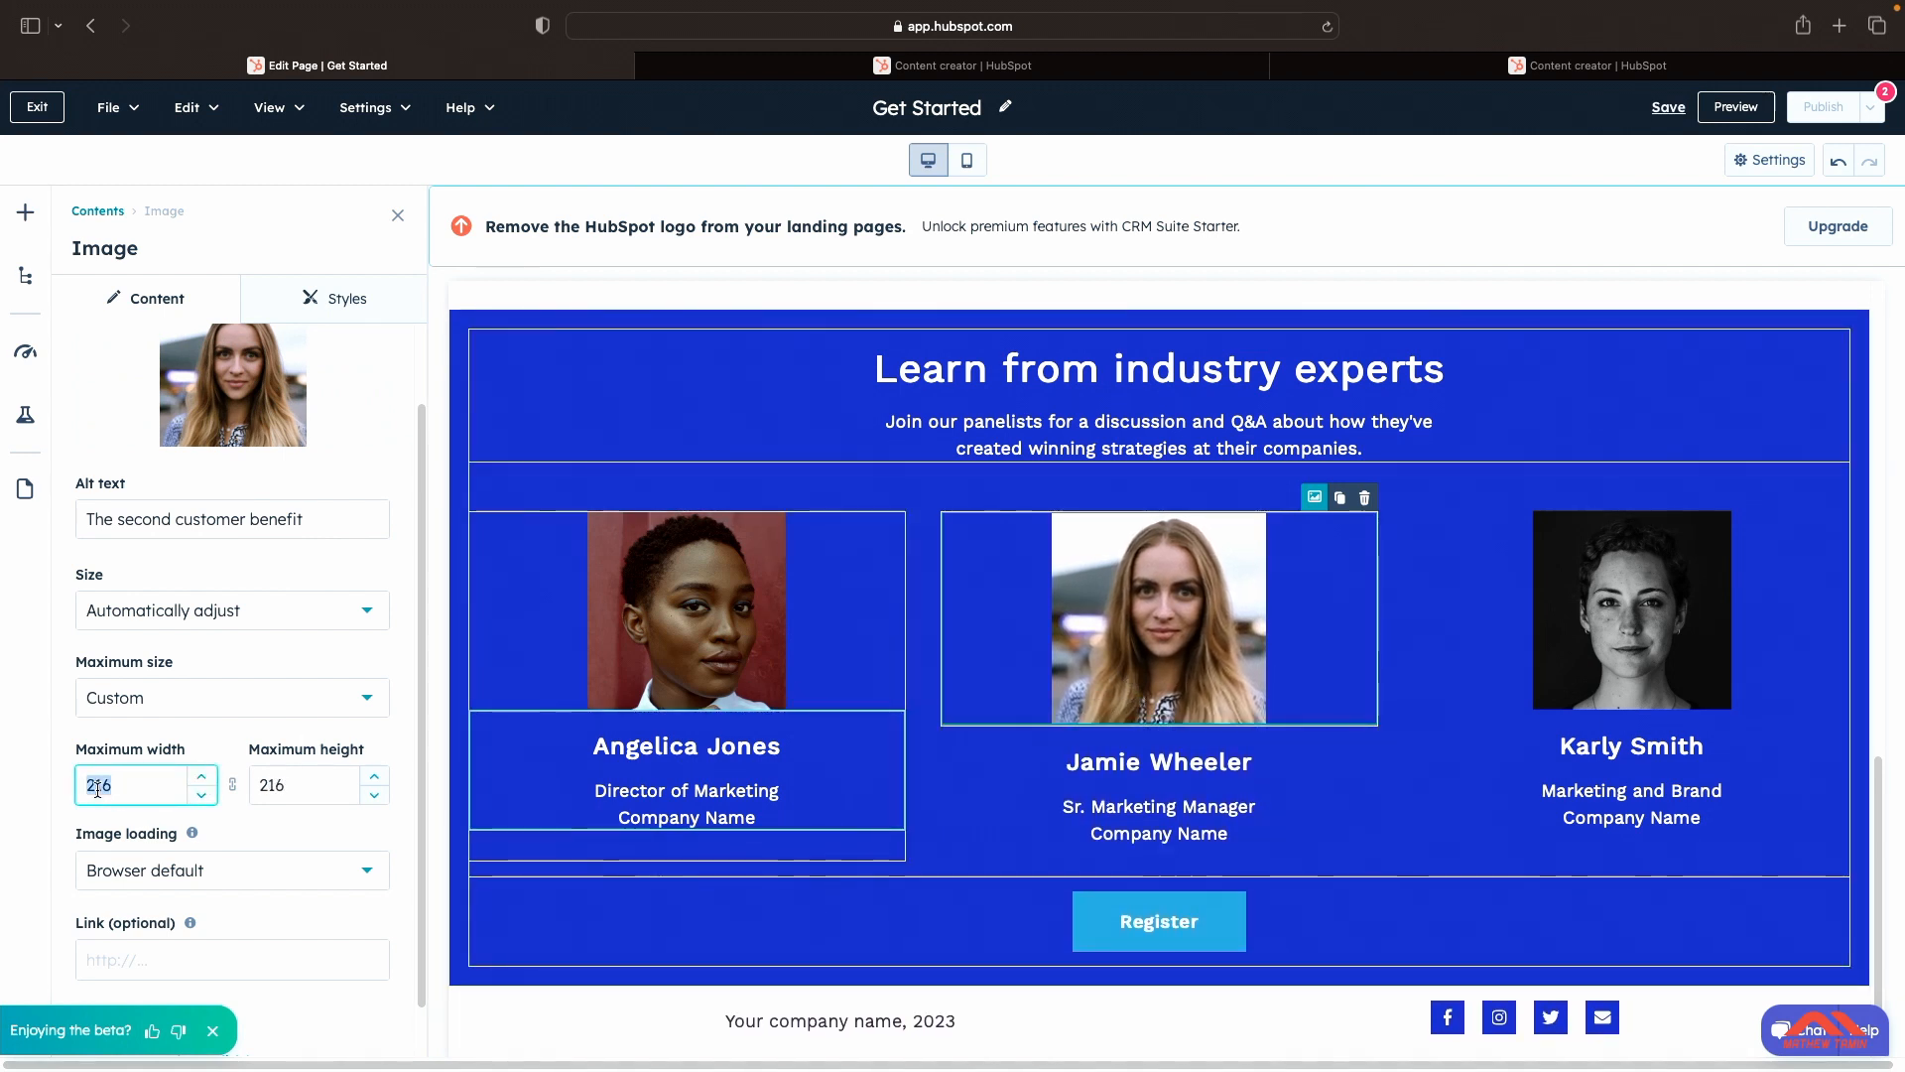
type("500")
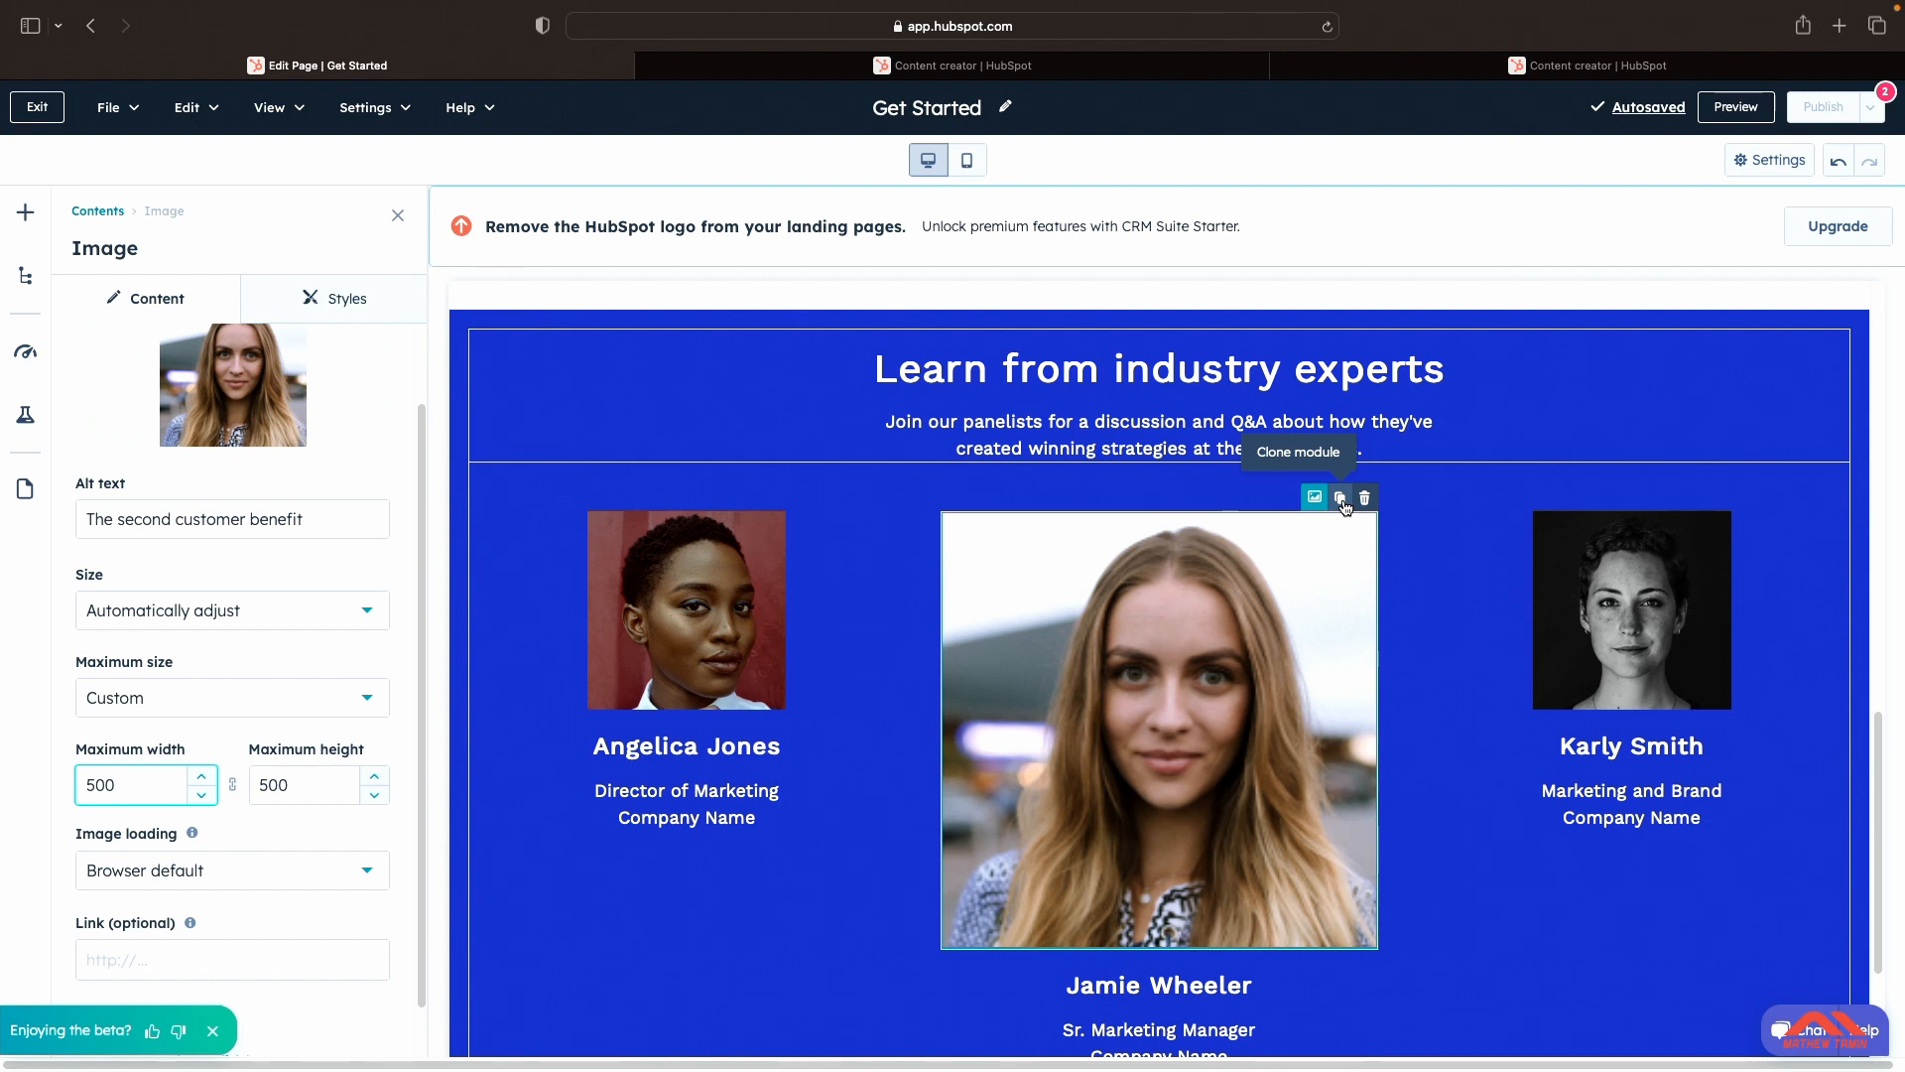
Step: Clone the middle expert's portrait image and delete the duplicate
left_click(1341, 499)
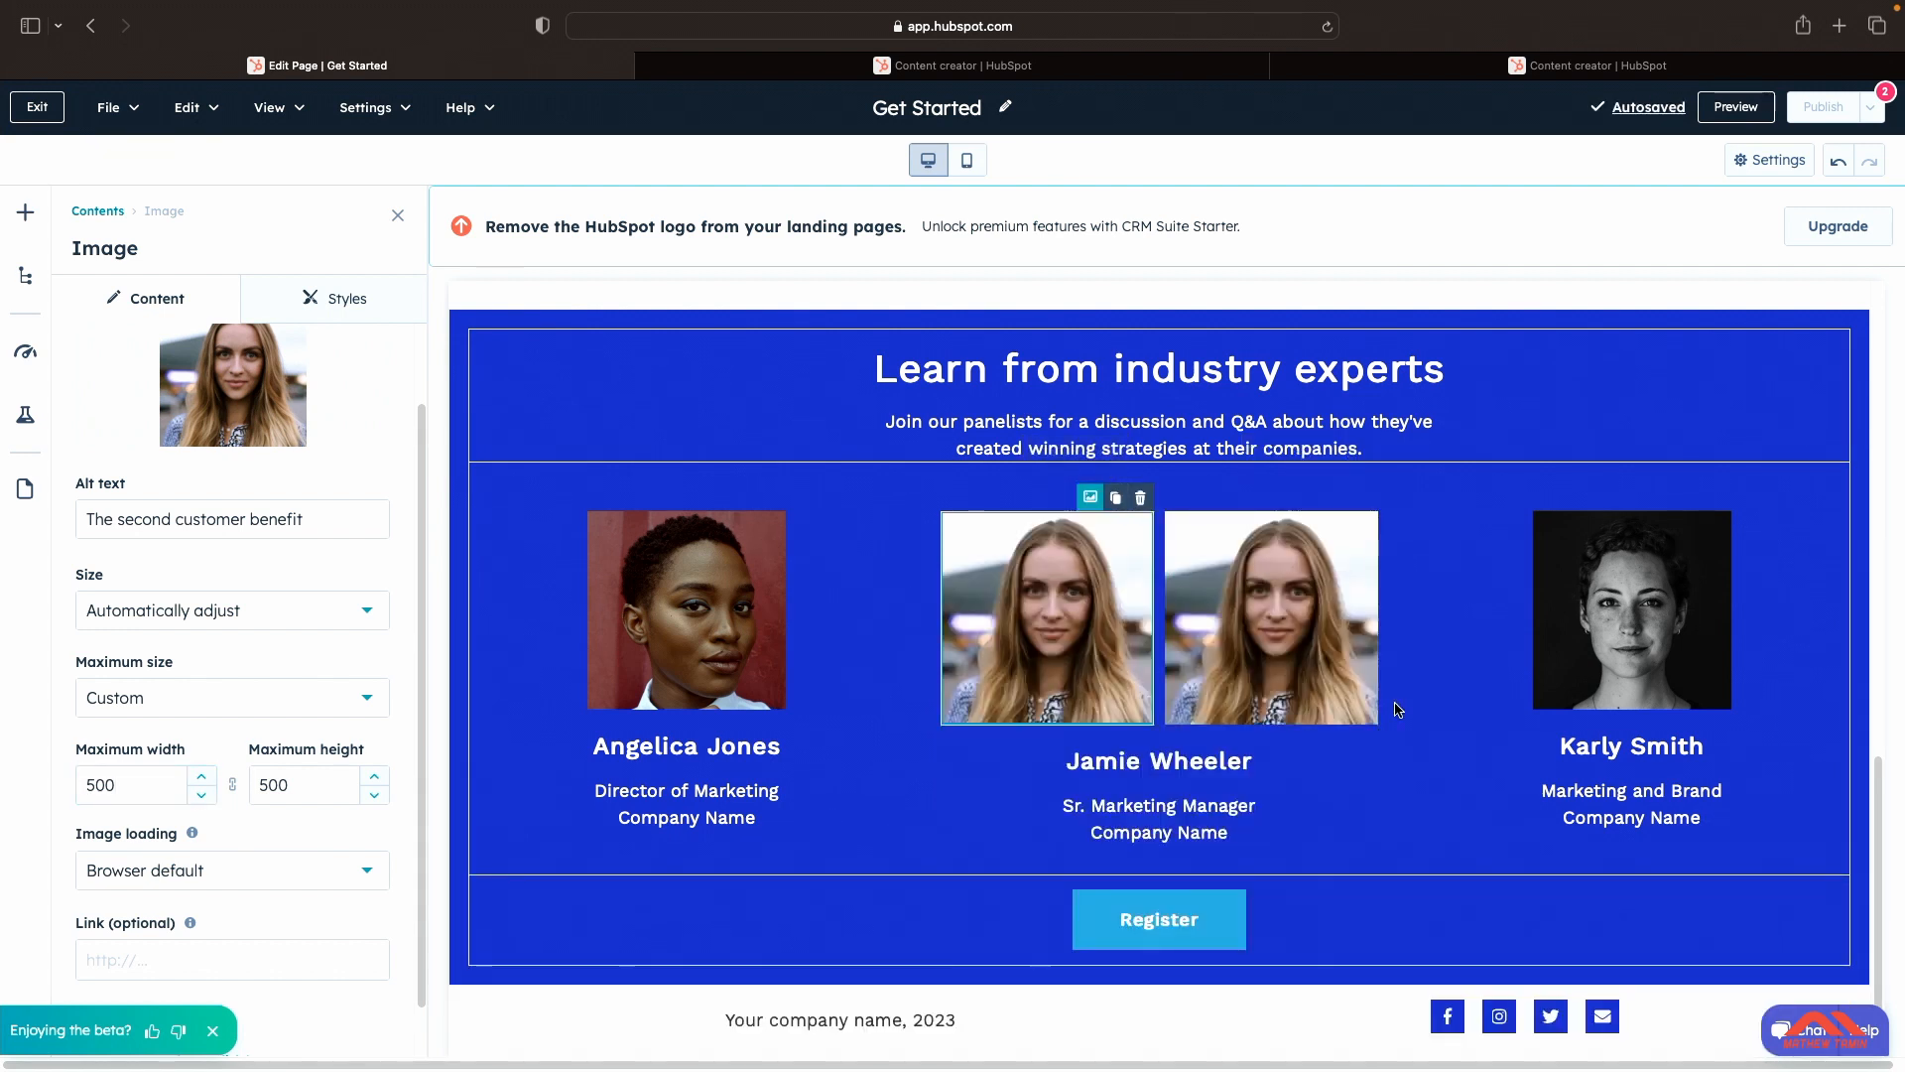
left_click(1288, 677)
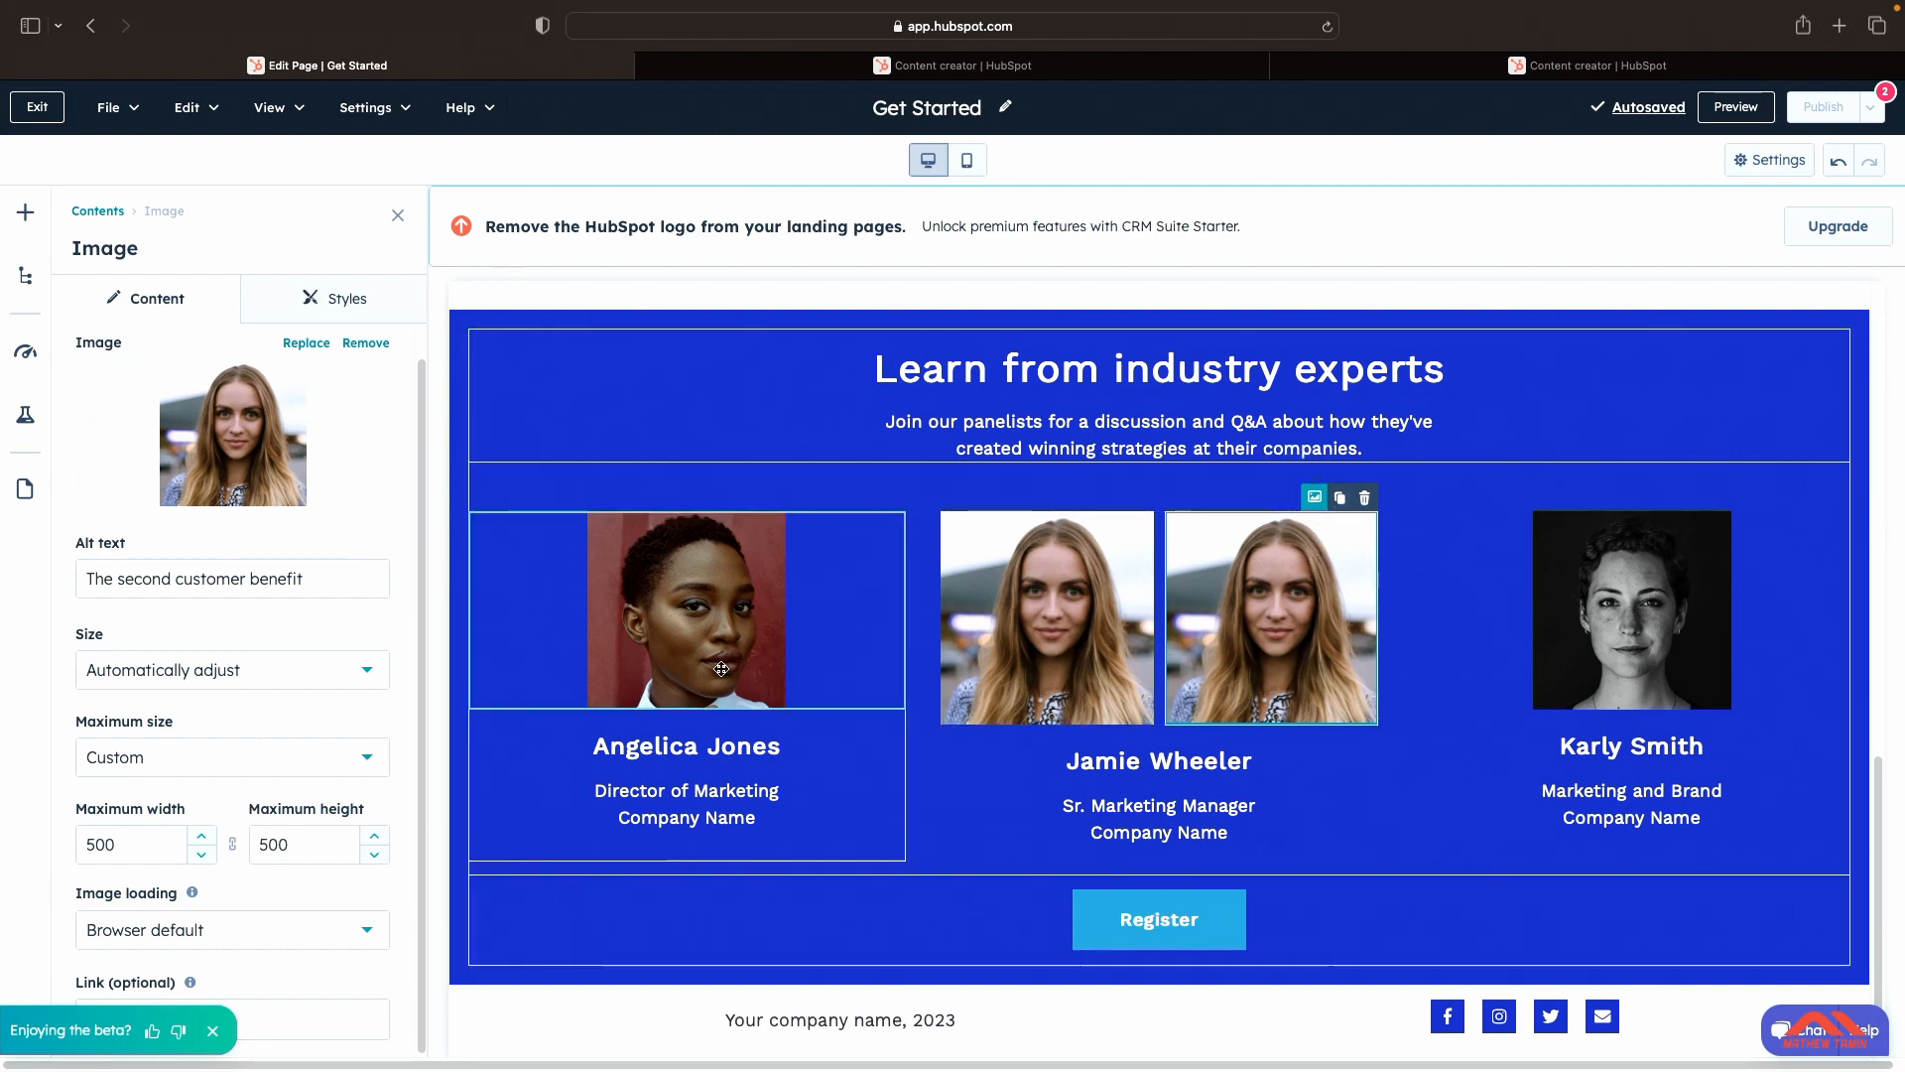
left_click(1365, 498)
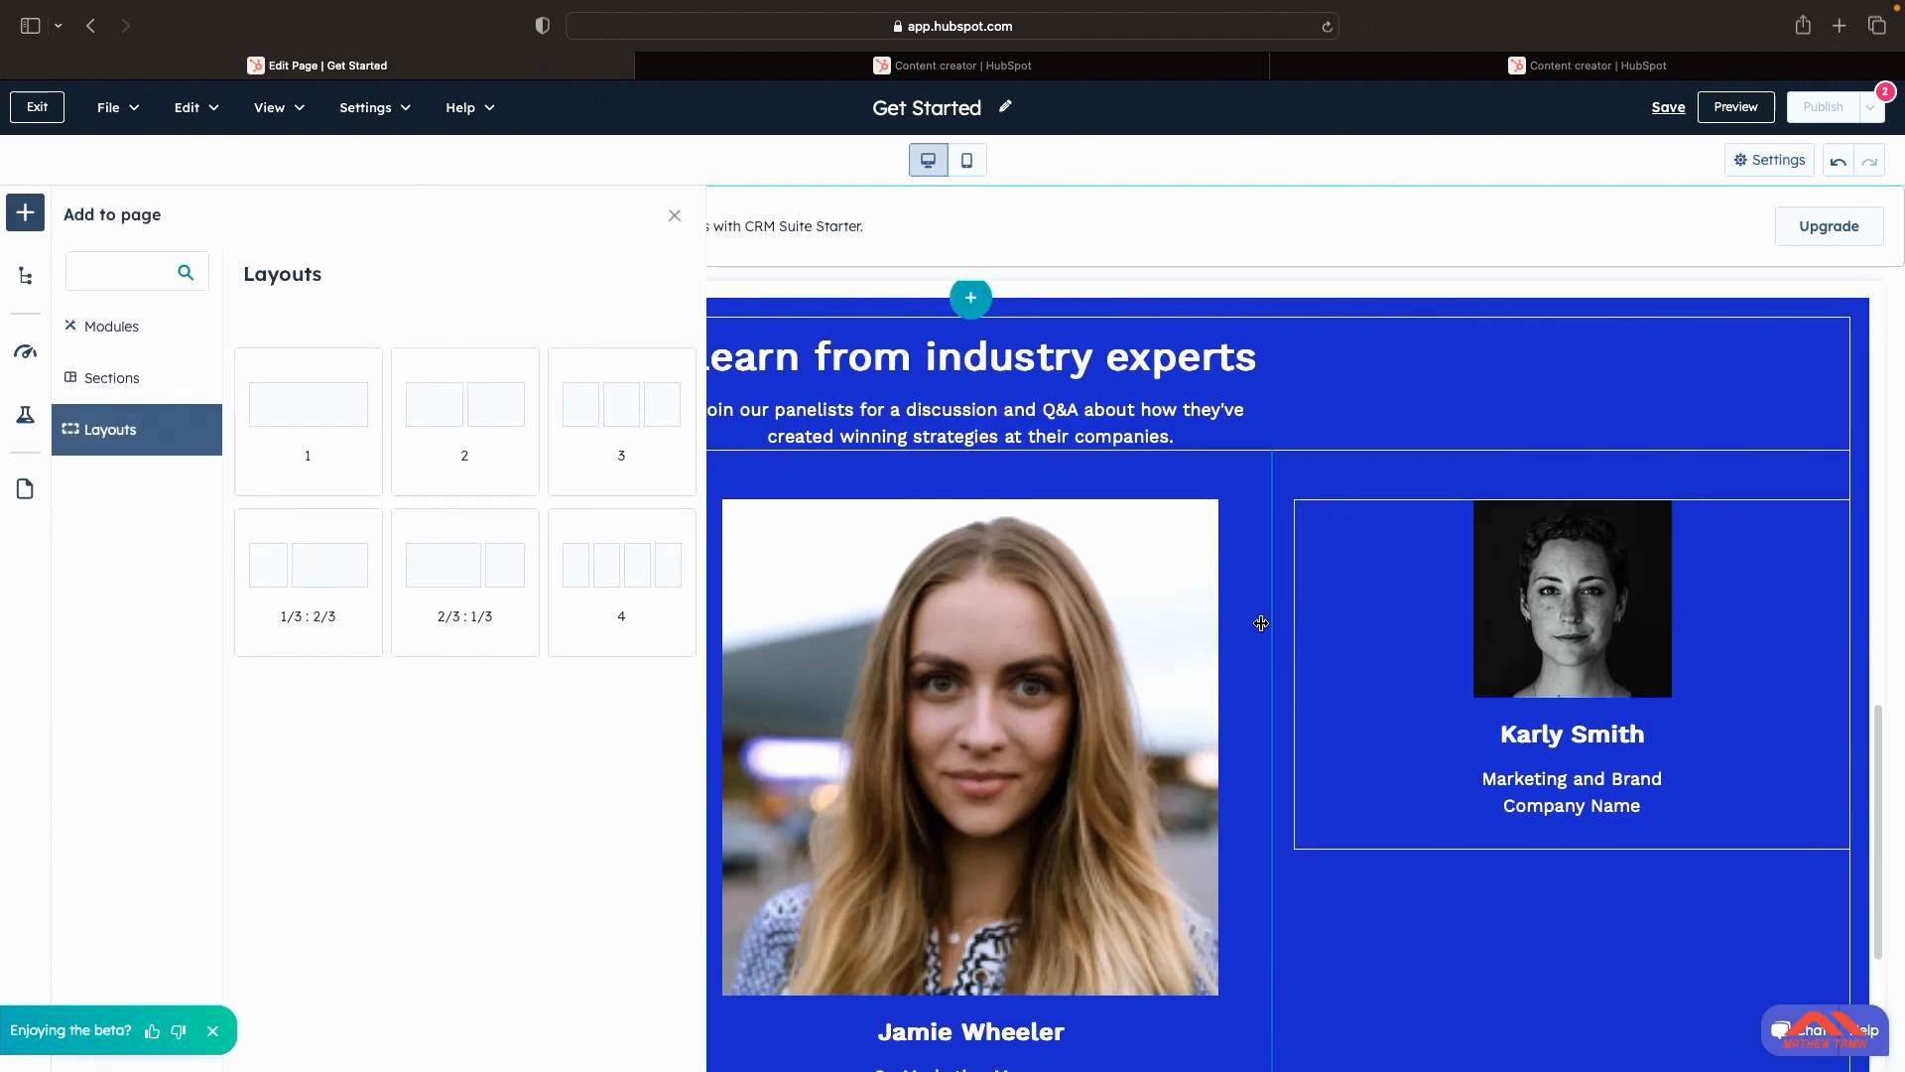
Step: Hide the third expert's portrait on the desktop breakpoint through the image's visibility style
left_click(1337, 320)
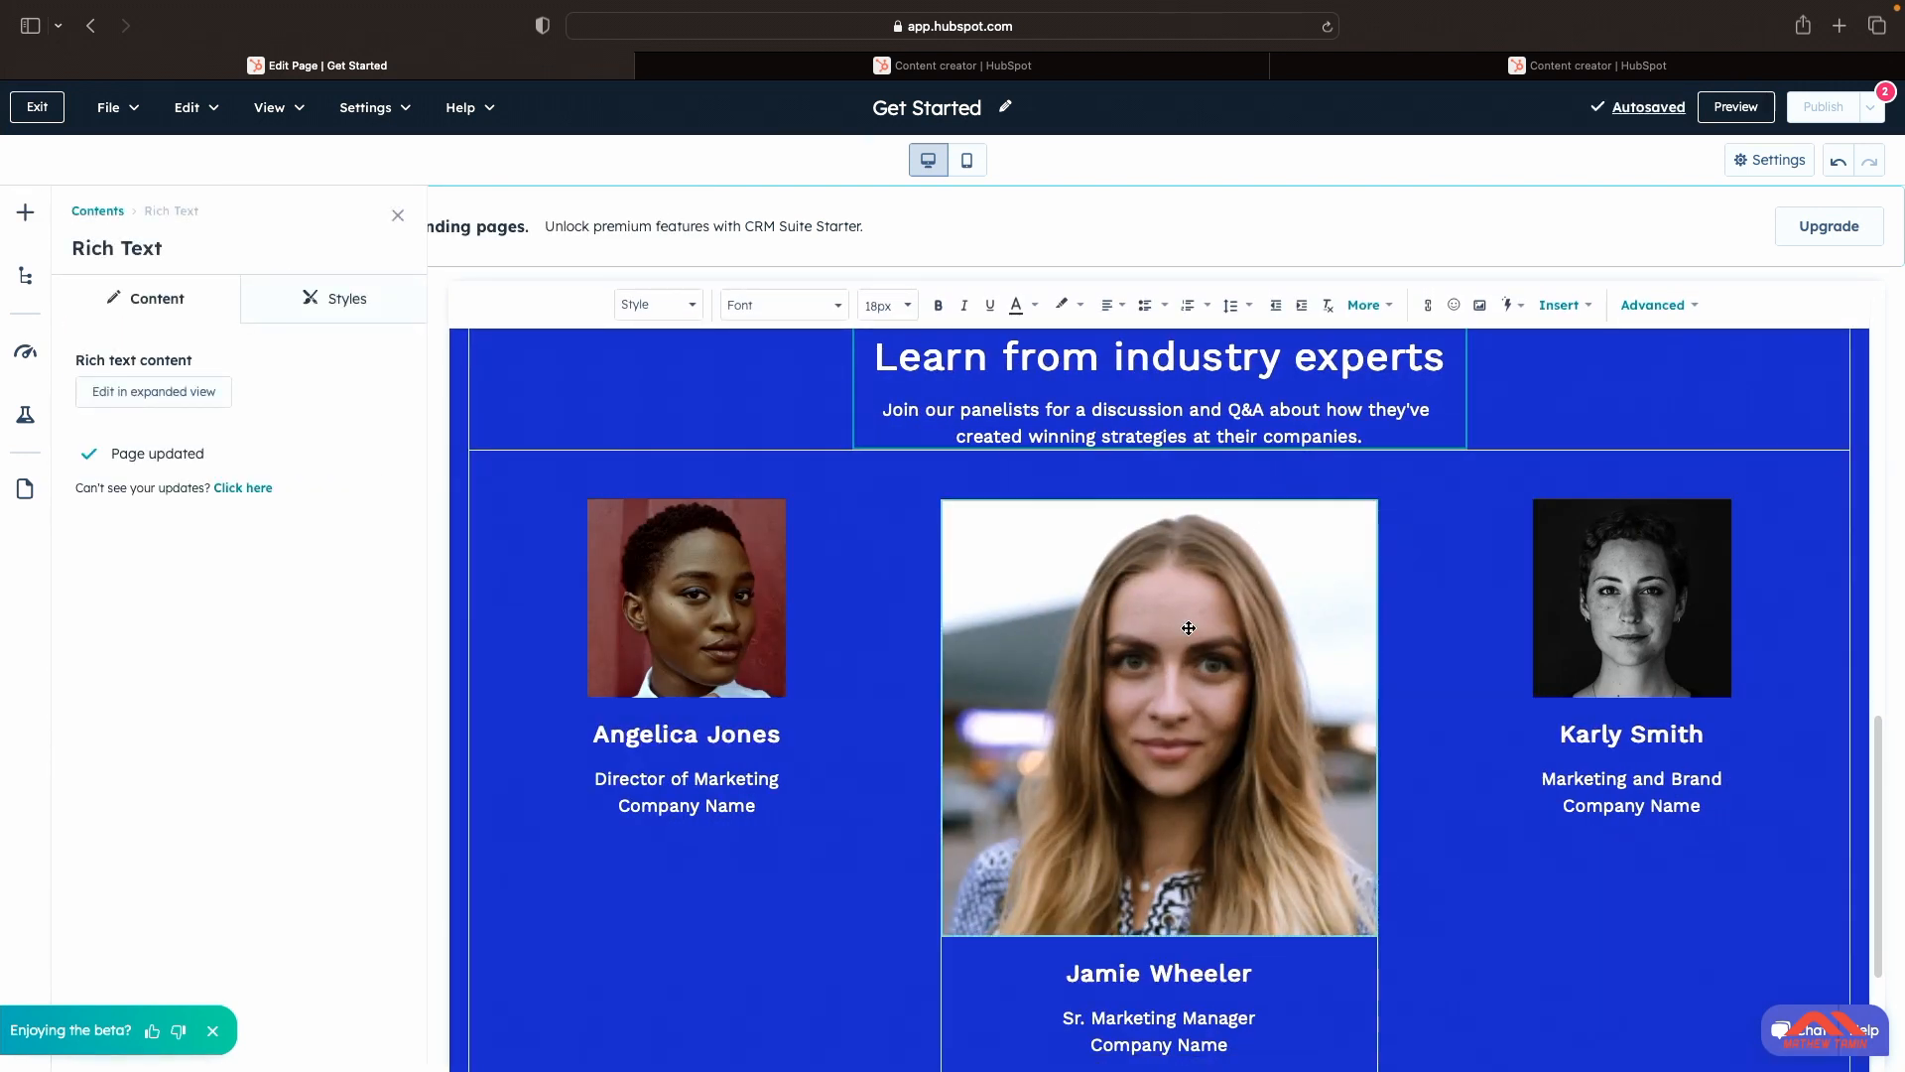
left_click(1560, 602)
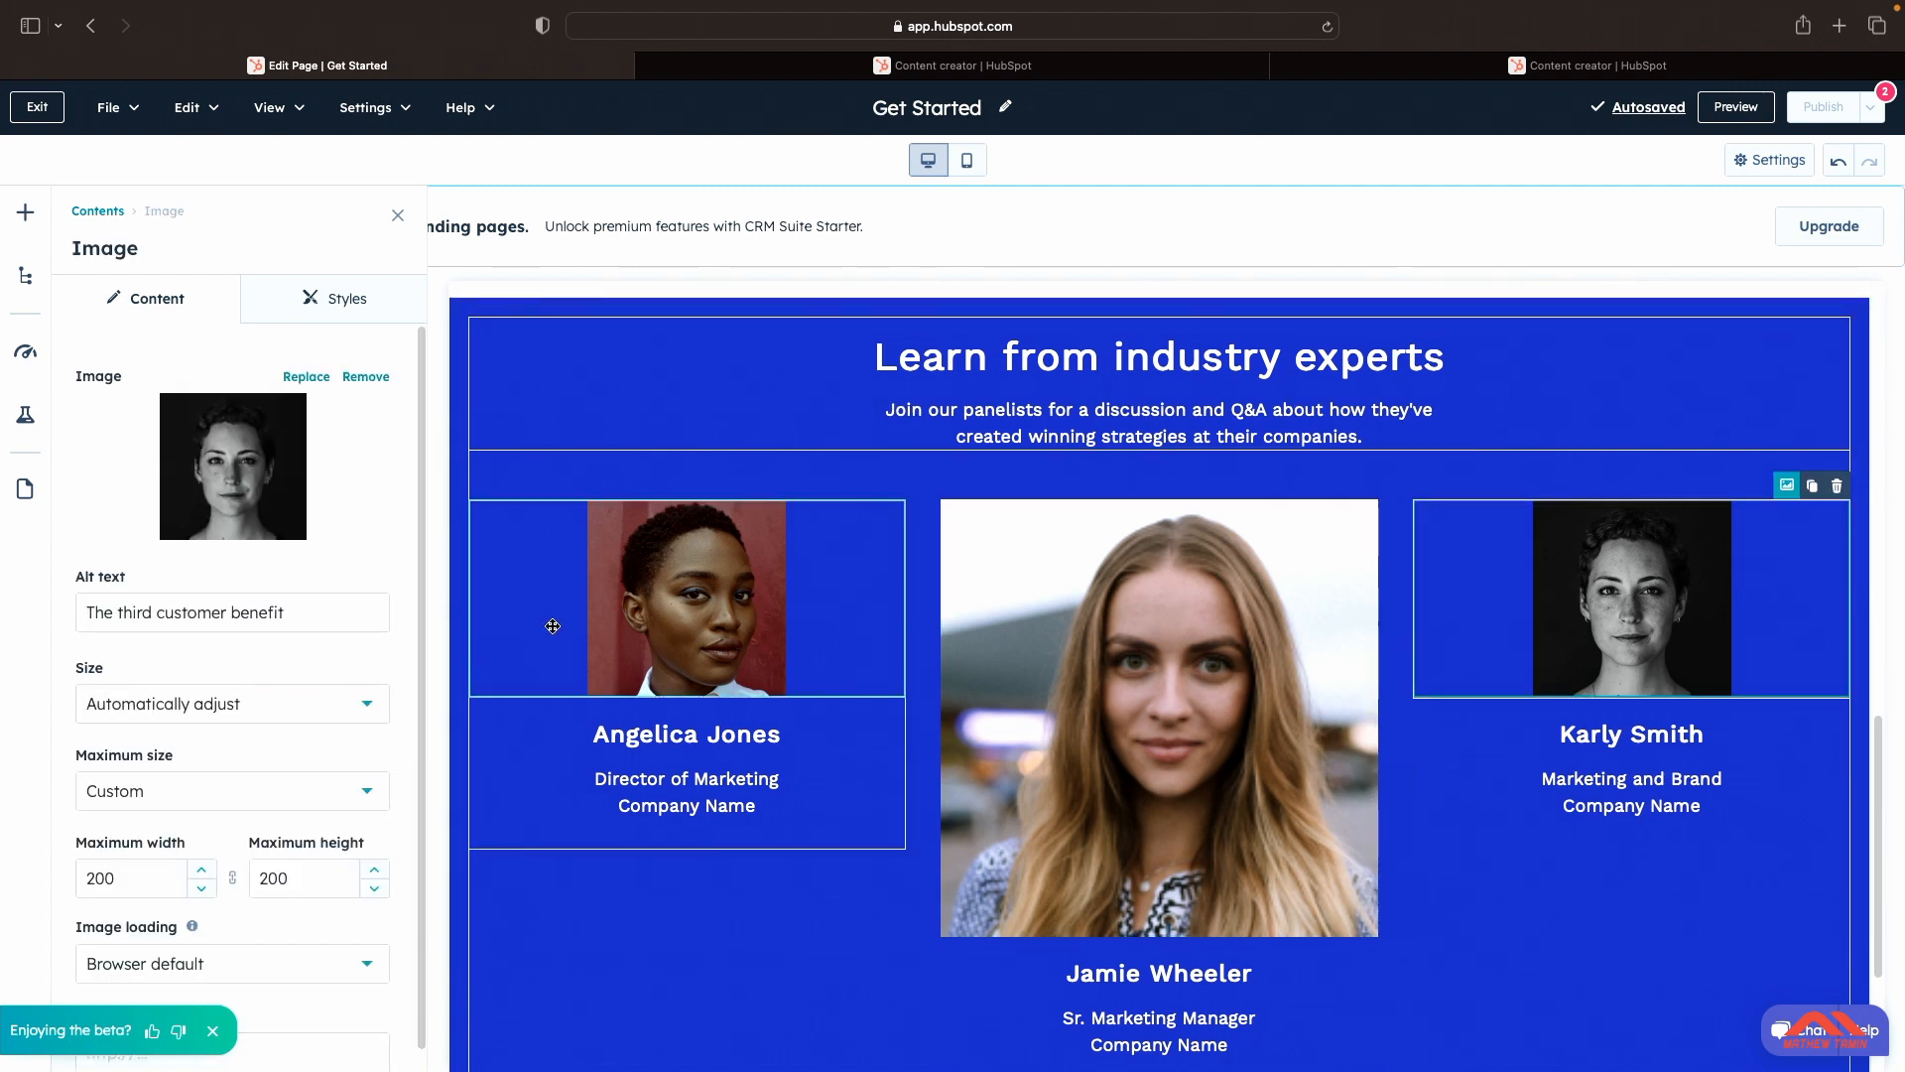
scroll(352, 605, "down", 1)
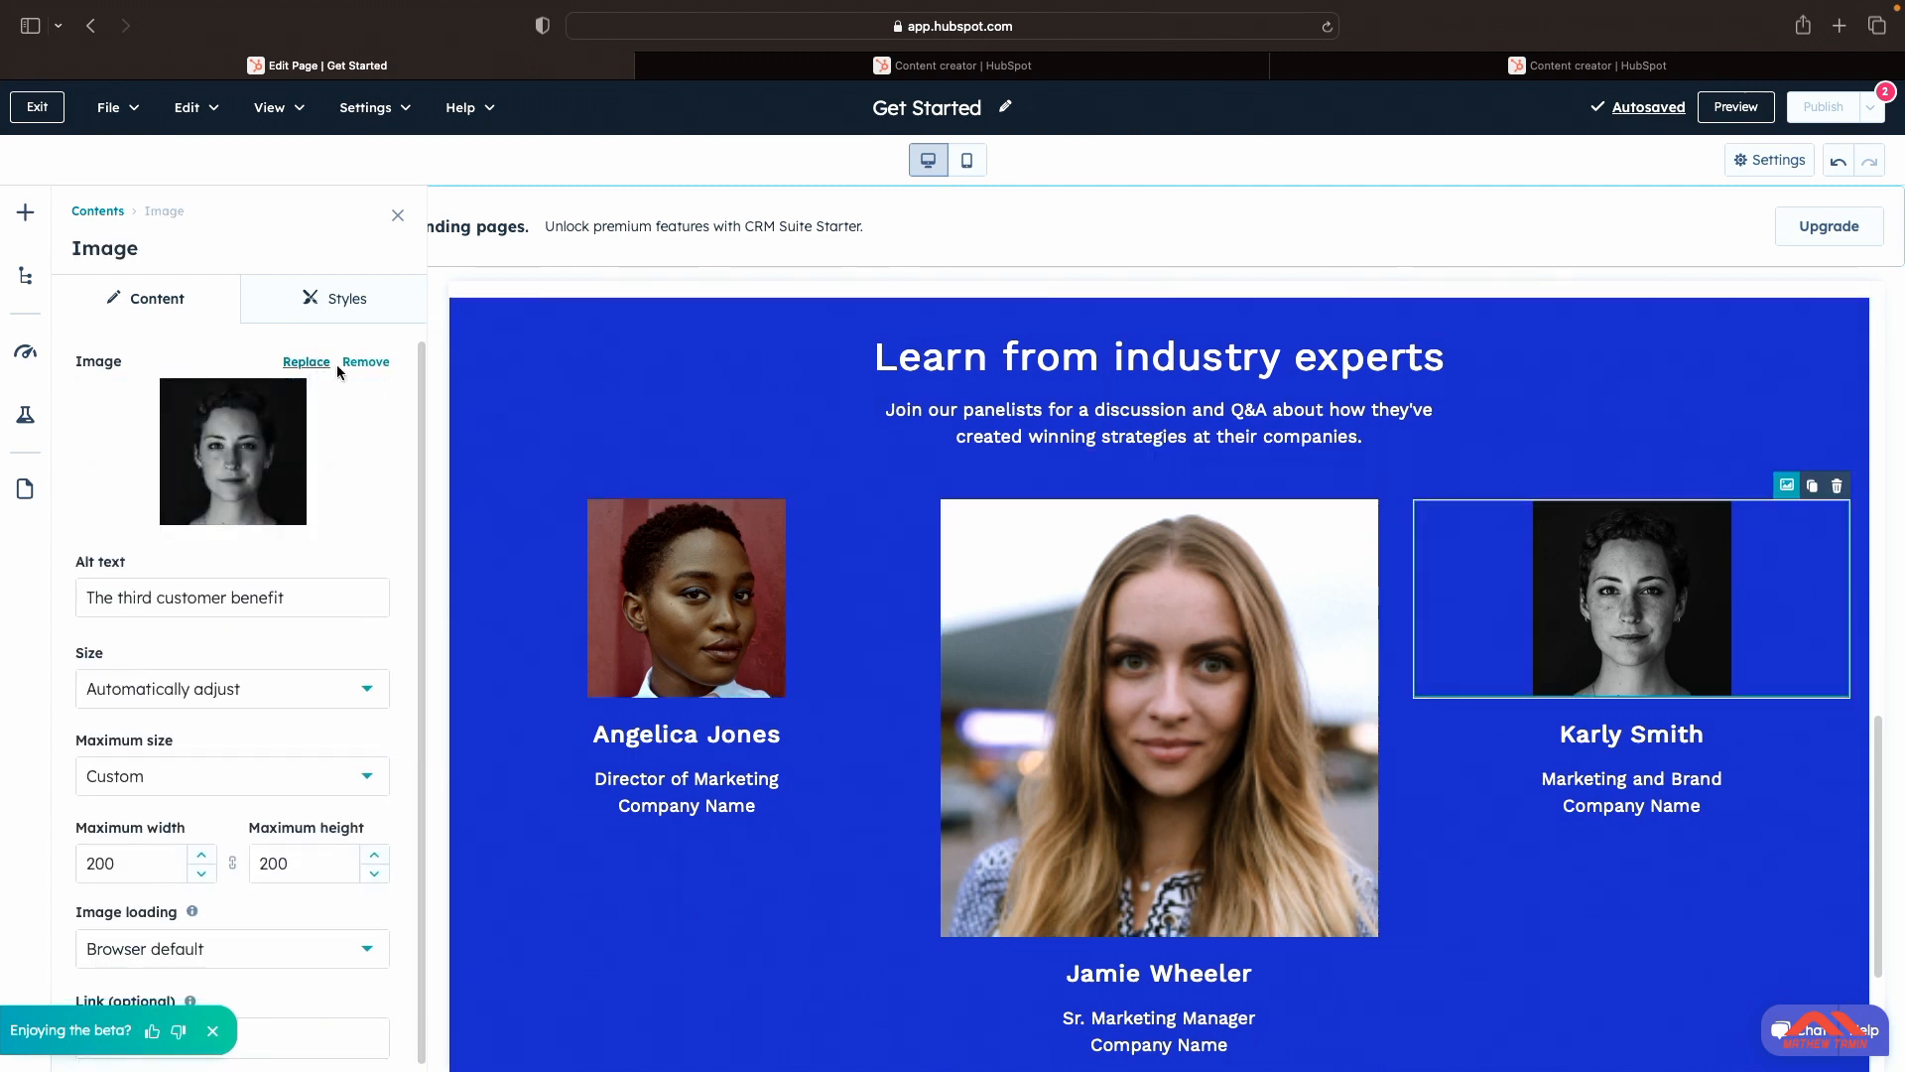
left_click(349, 302)
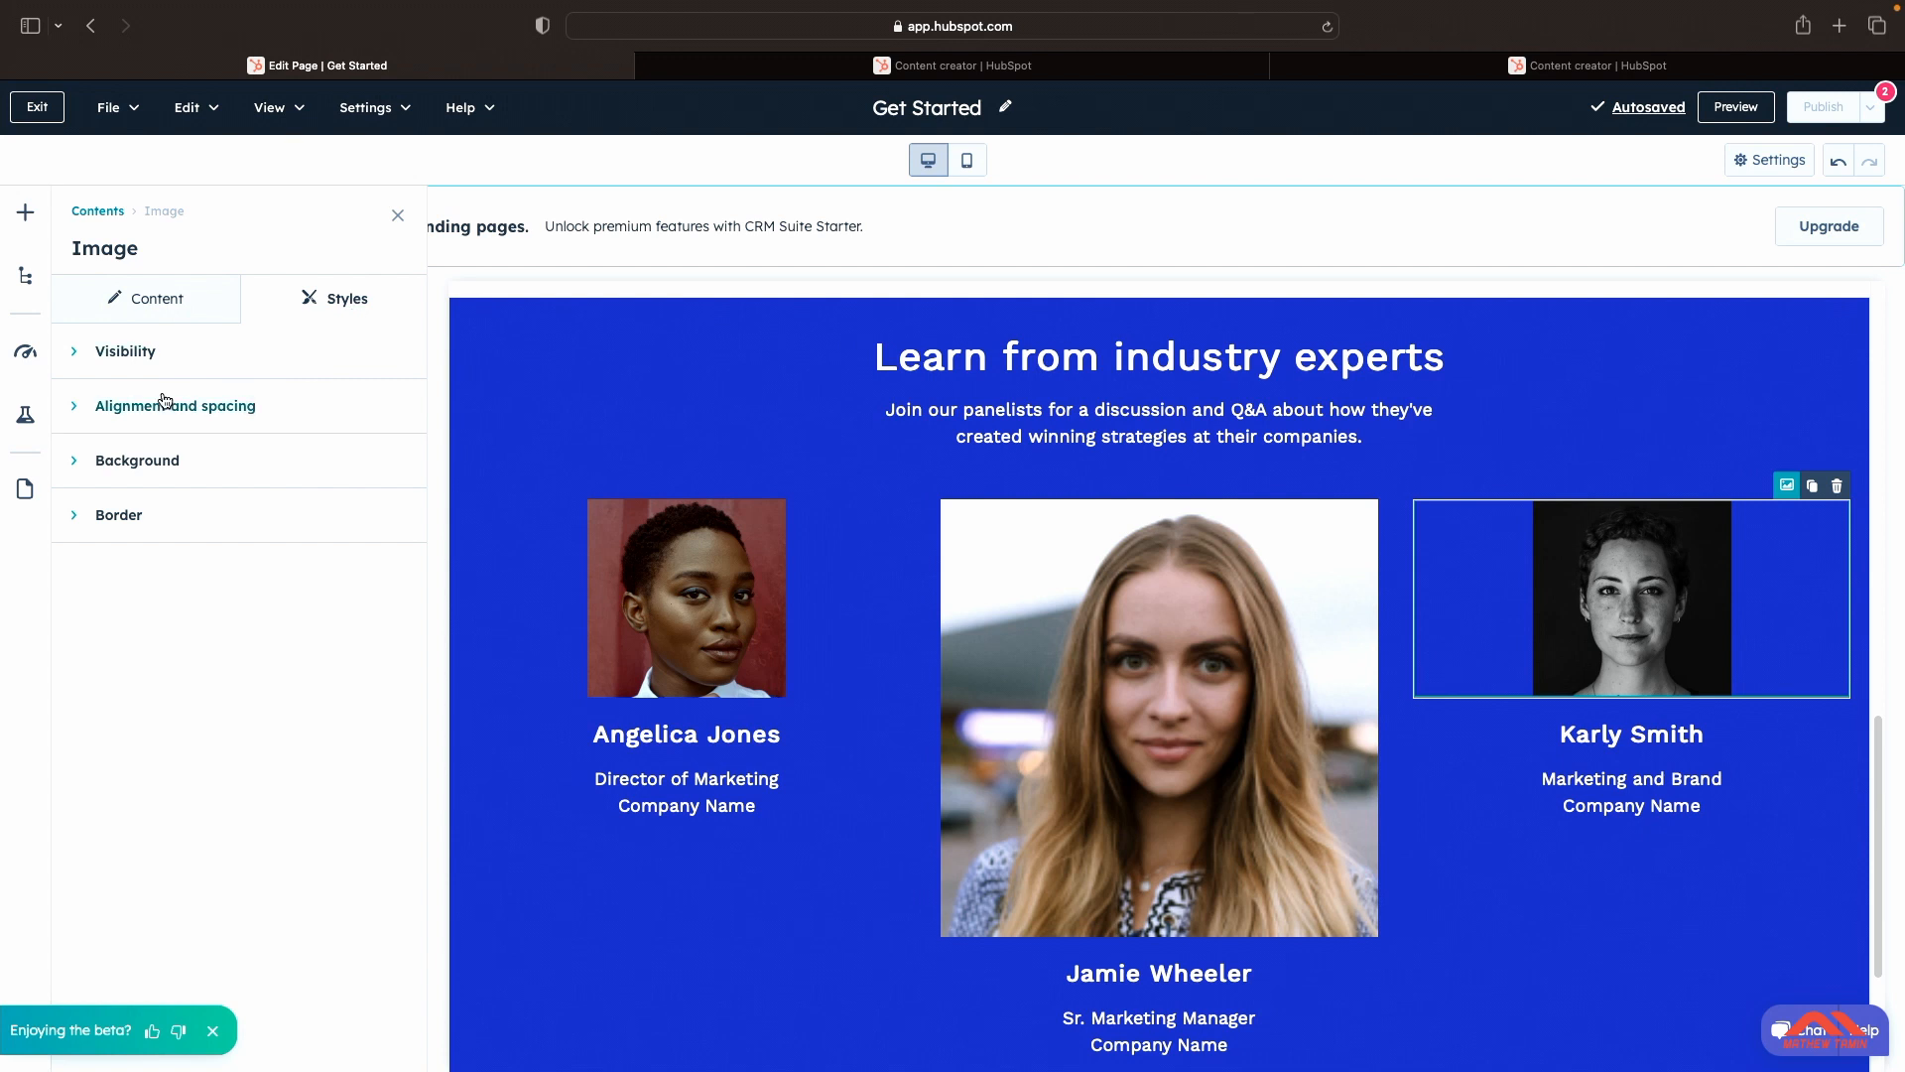
left_click(85, 365)
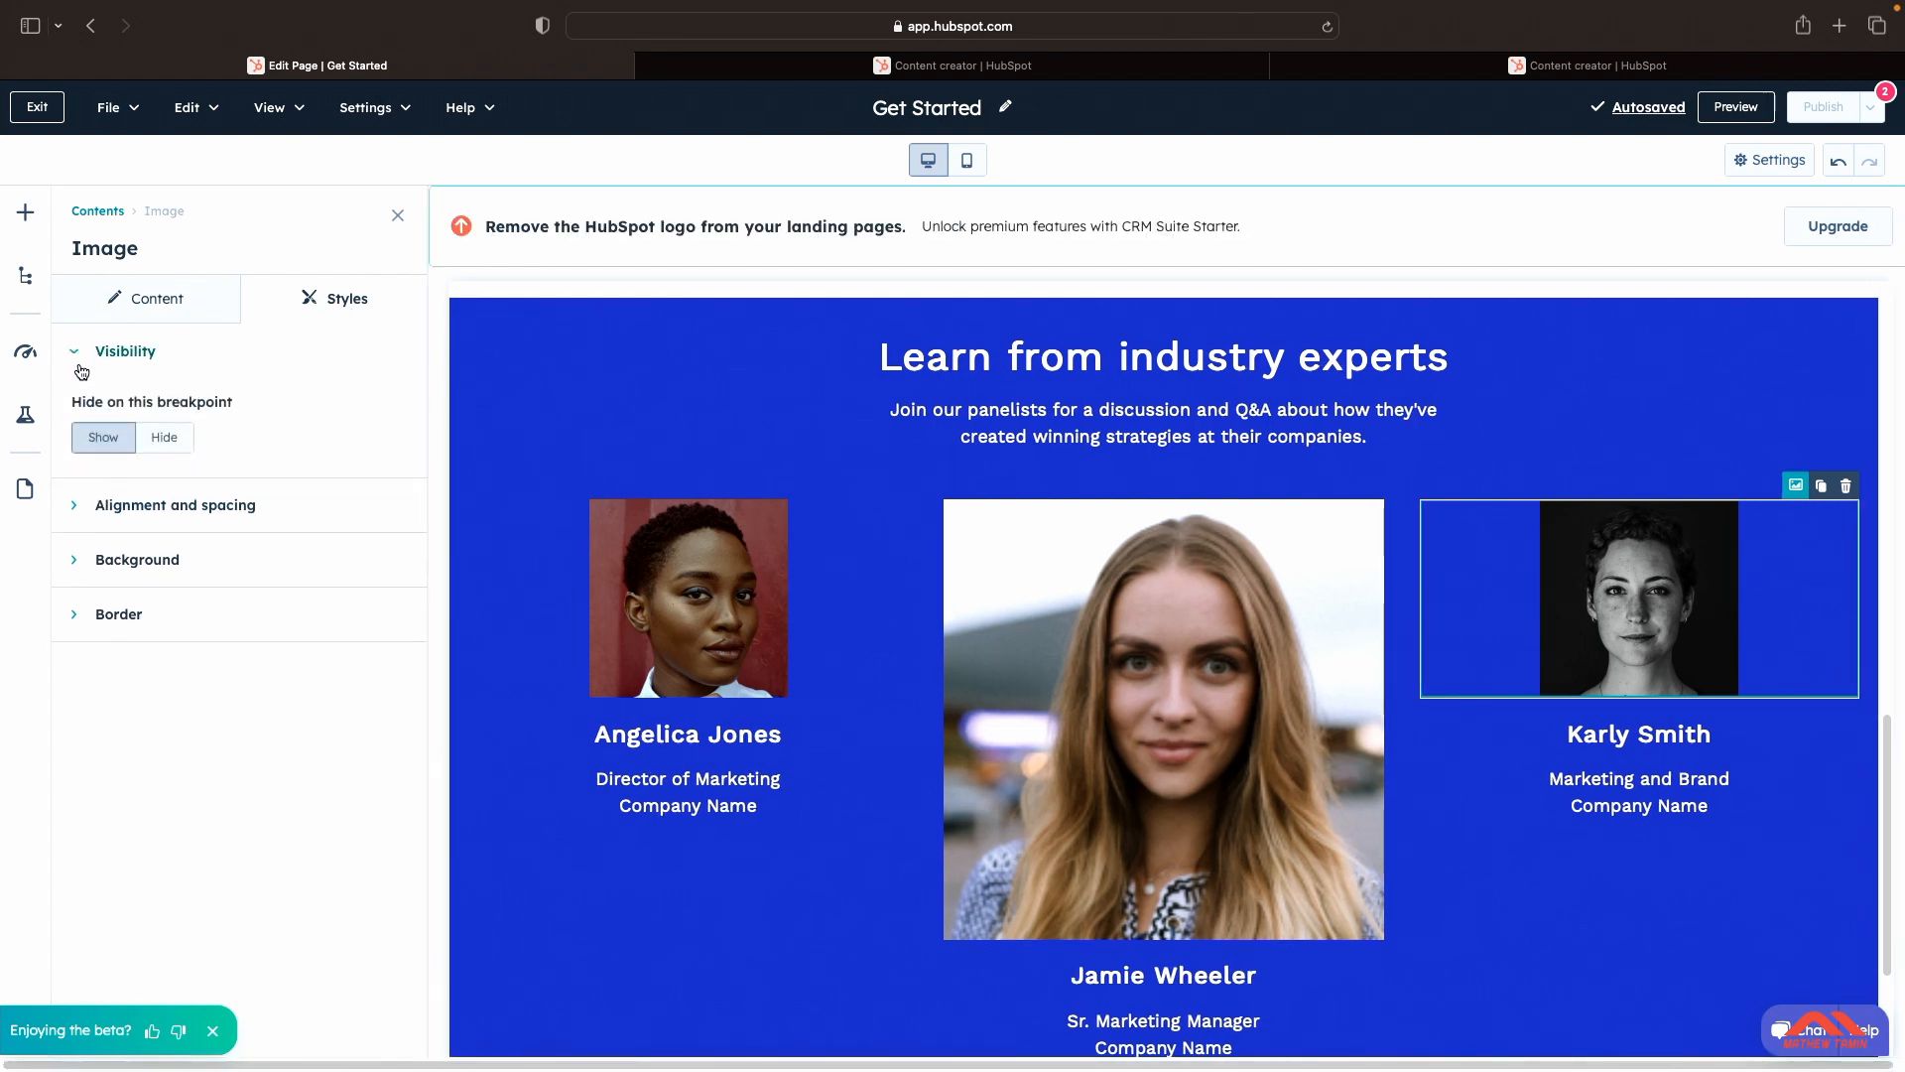
left_click(162, 437)
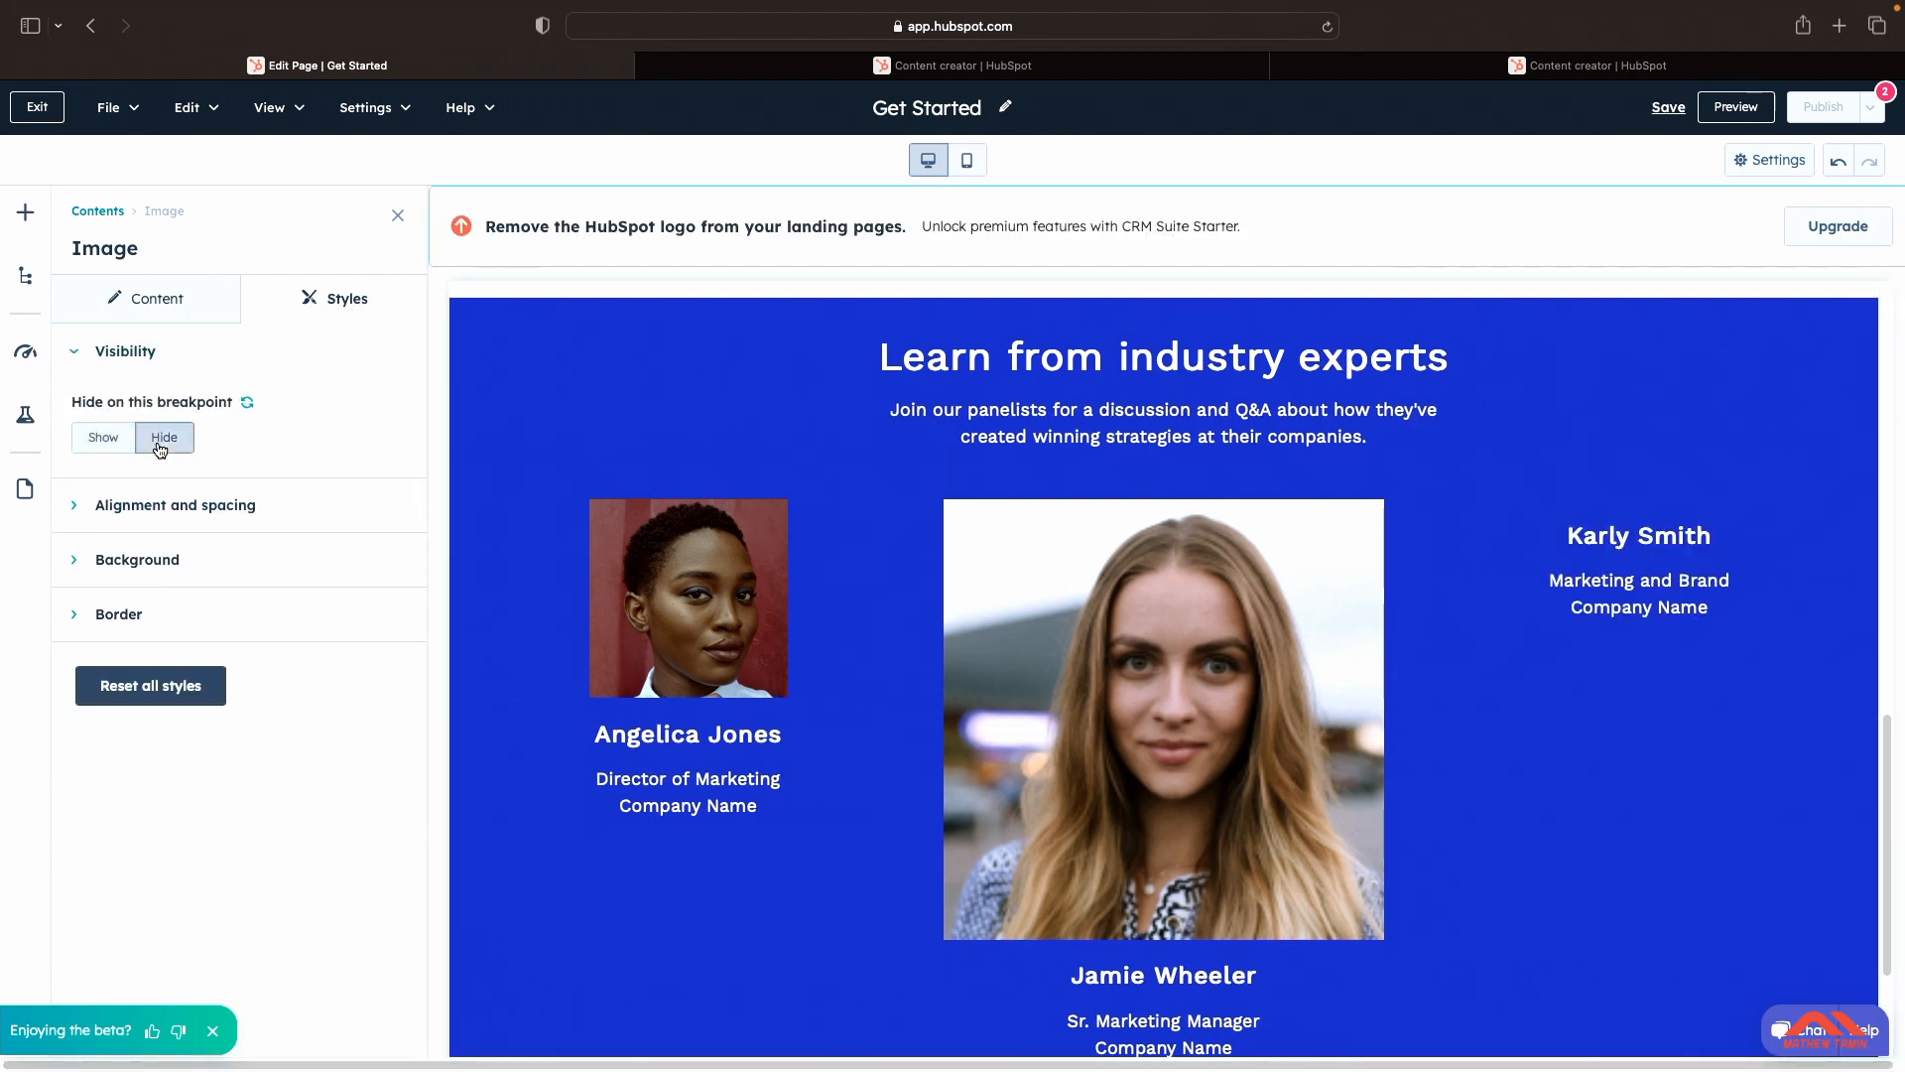
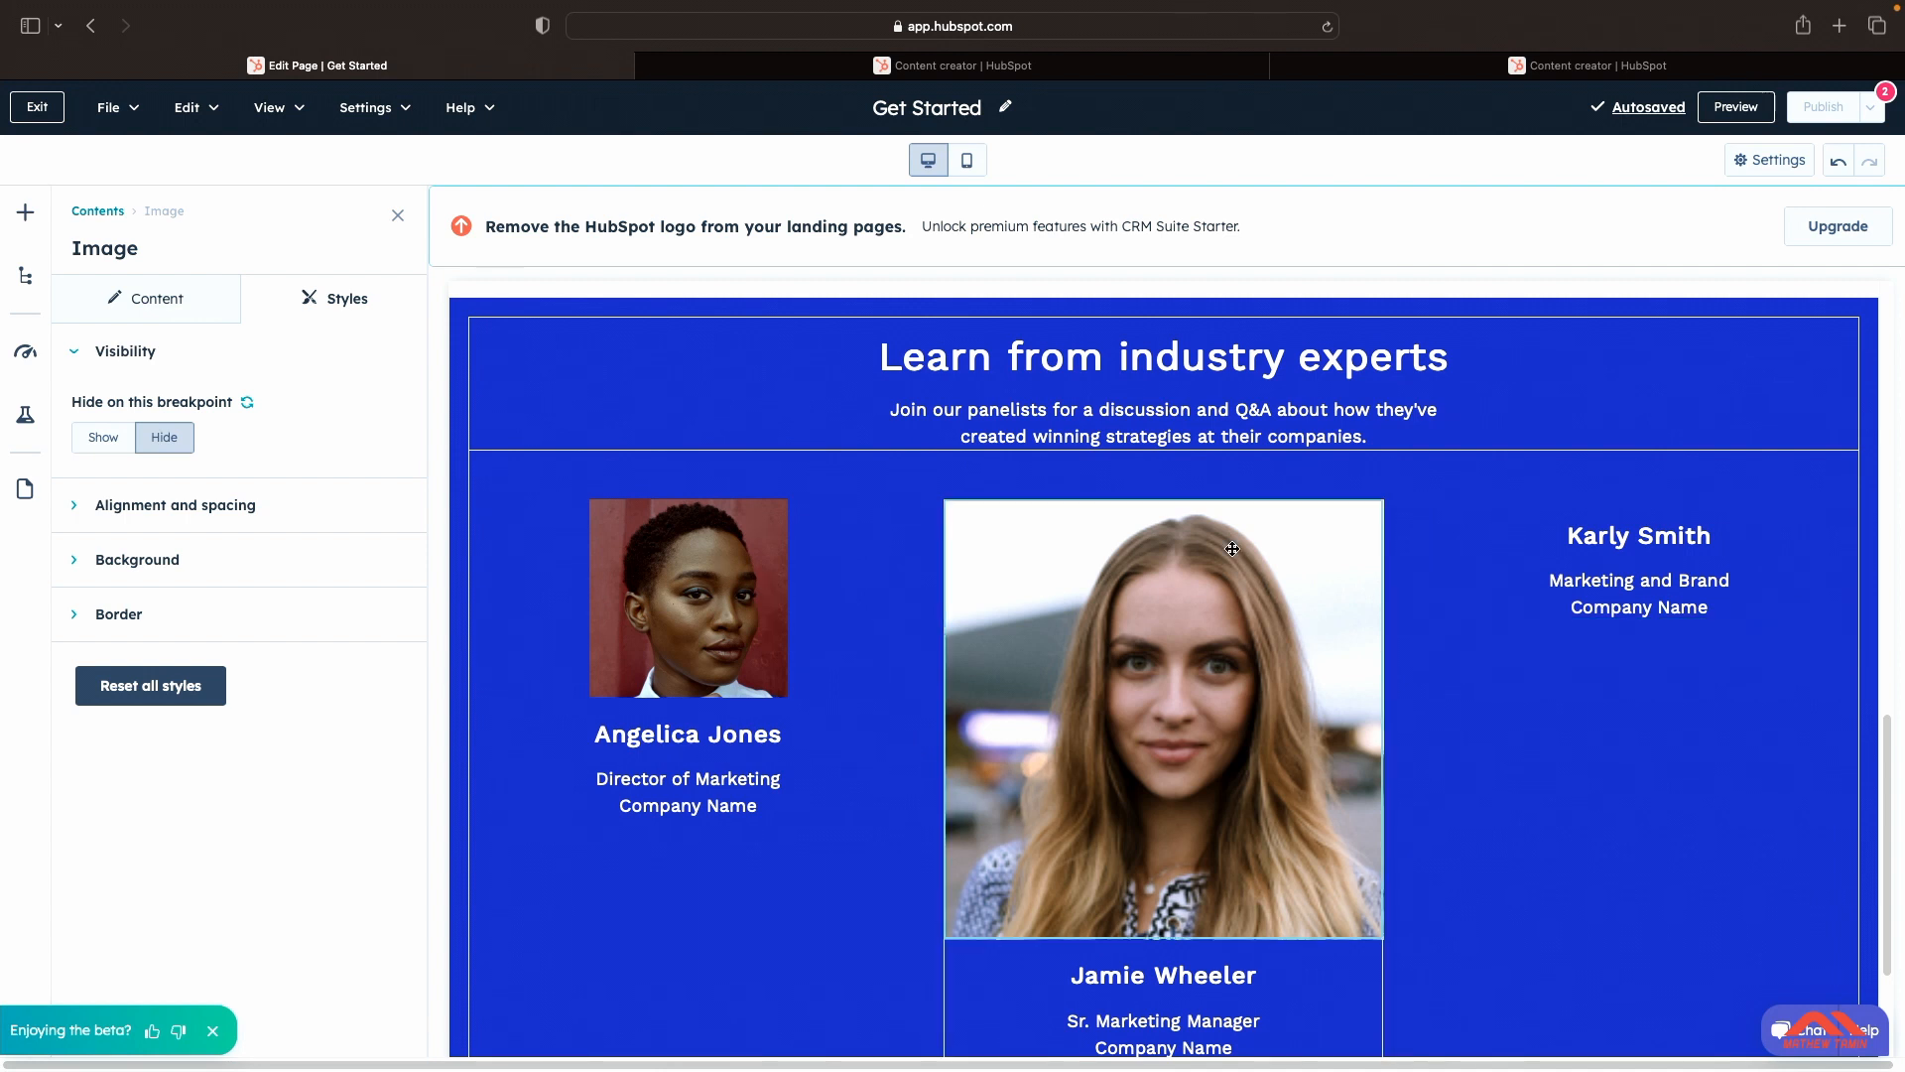
Step: Examine the industry experts section in the mobile layout and compare it with the desktop layout
left_click(968, 164)
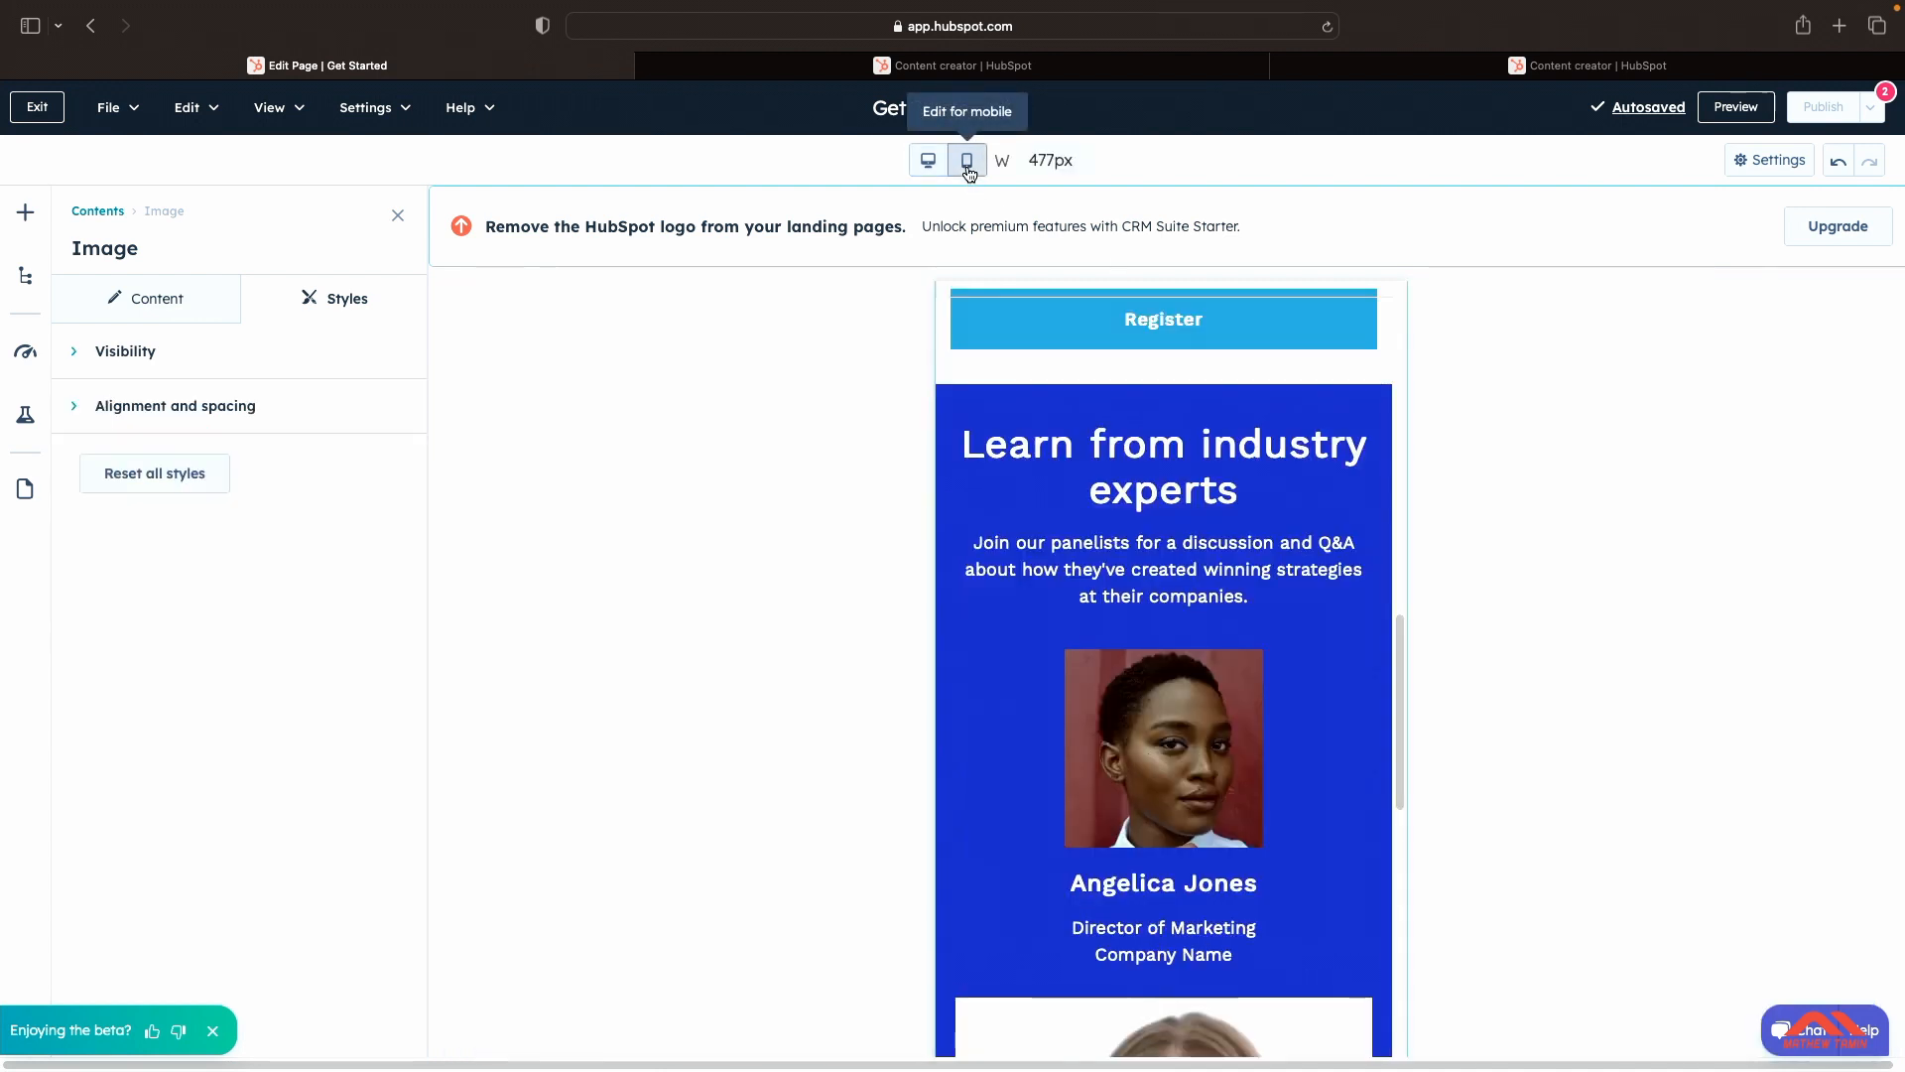
scroll(1167, 562, "down", 10)
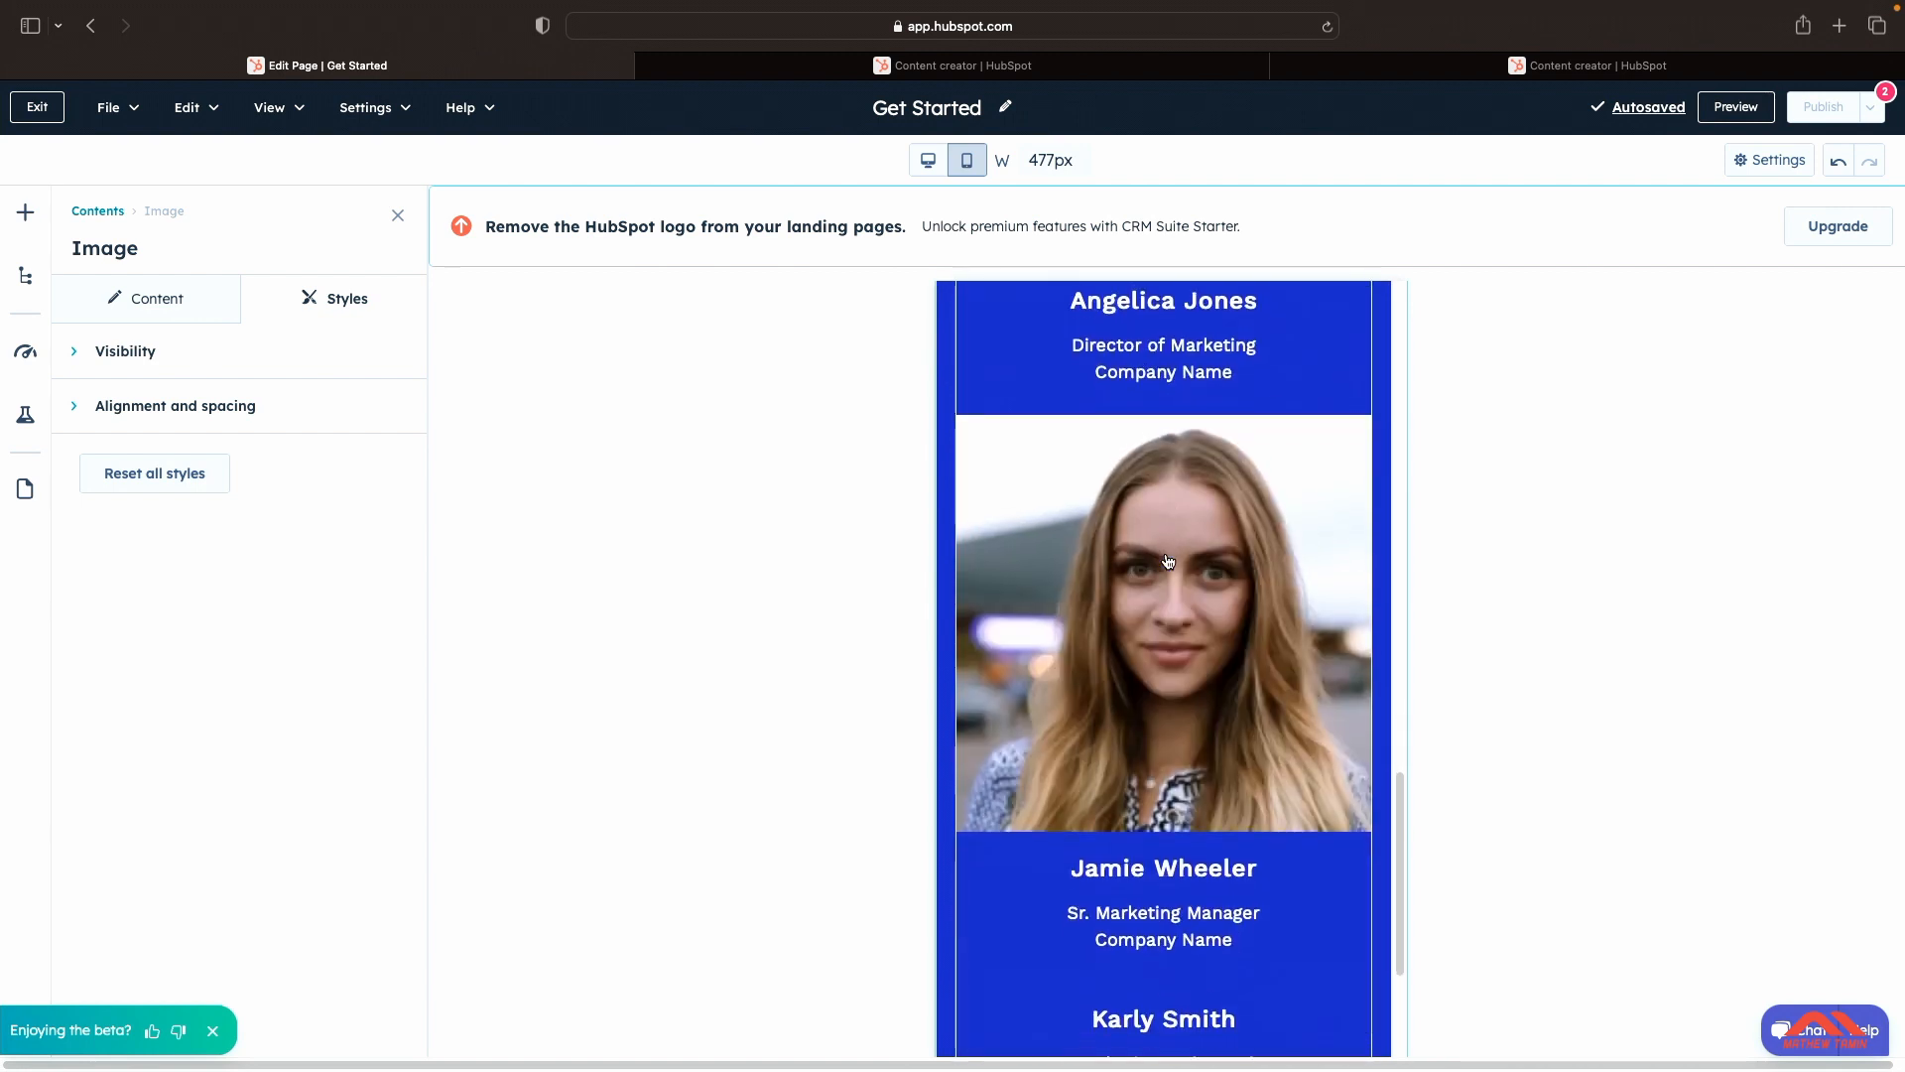
scroll(1168, 561, "down", 2)
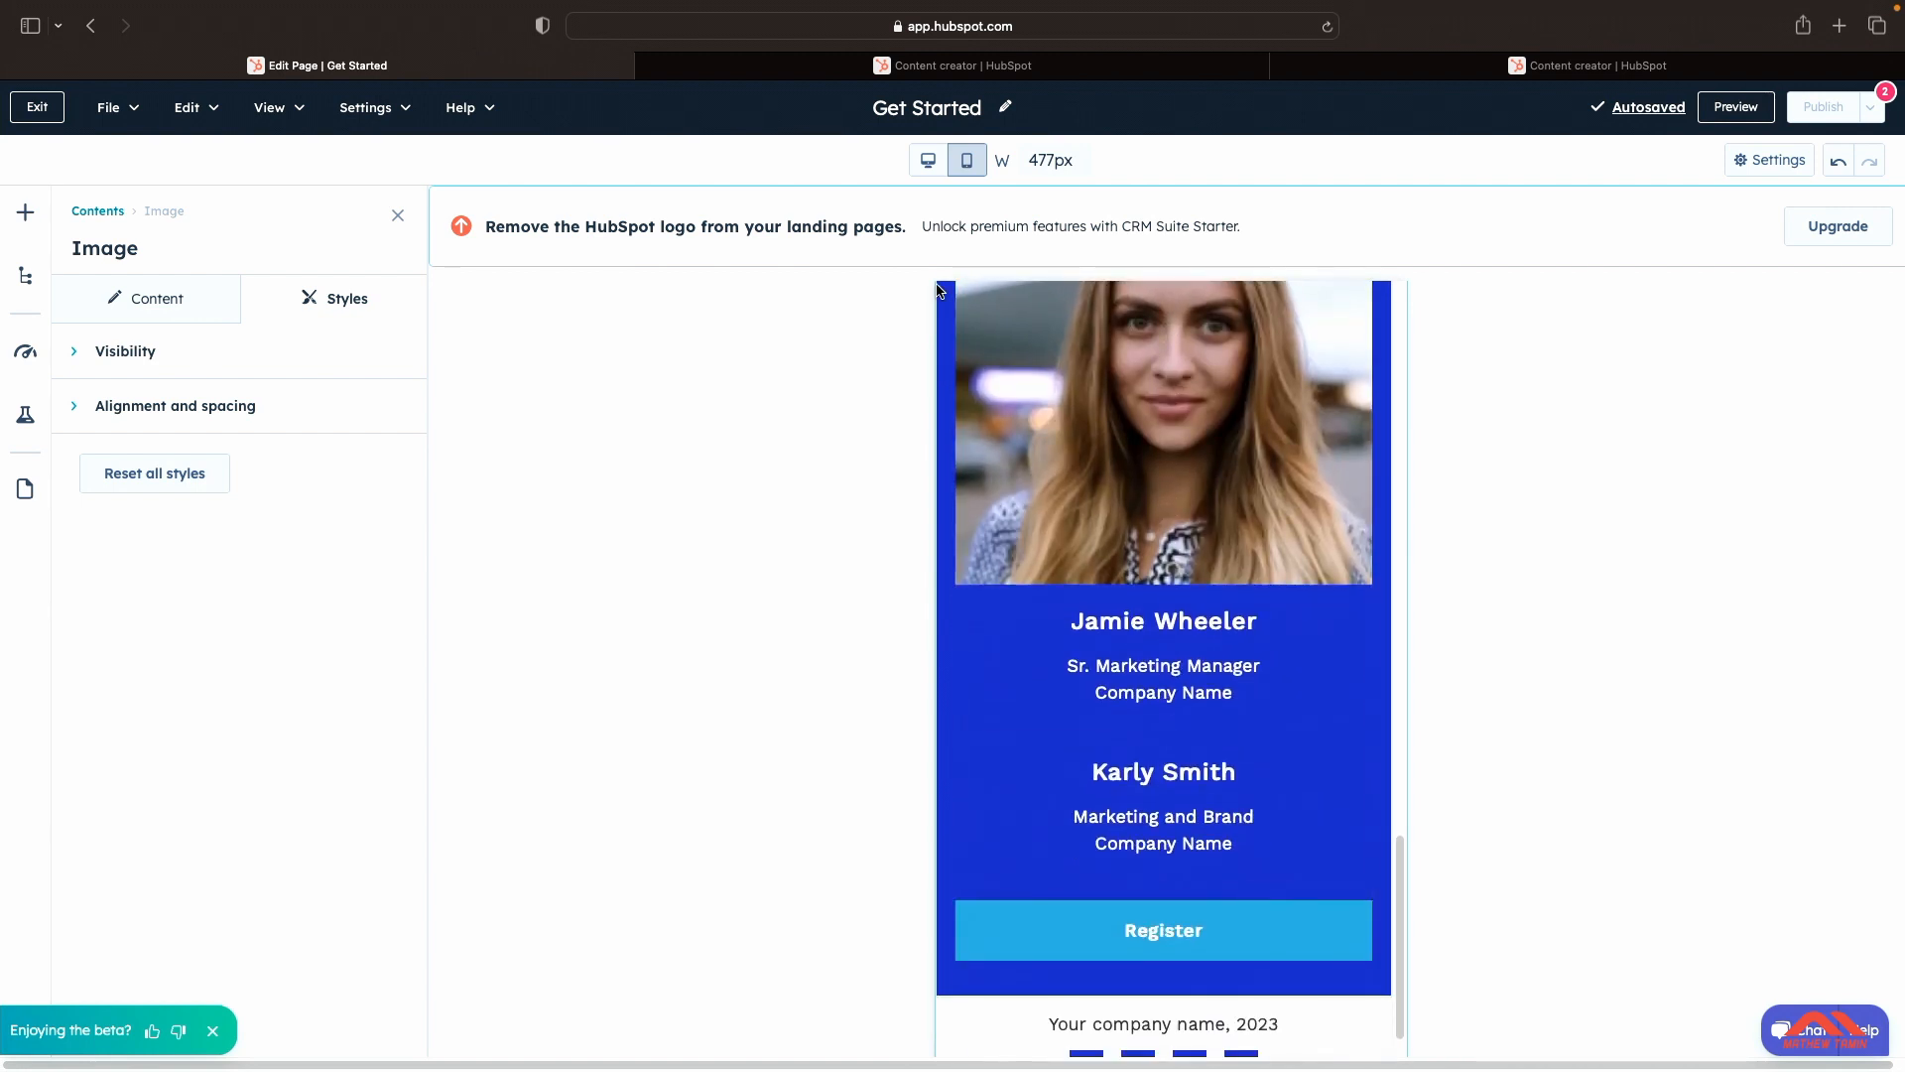
left_click(929, 164)
left_click(968, 162)
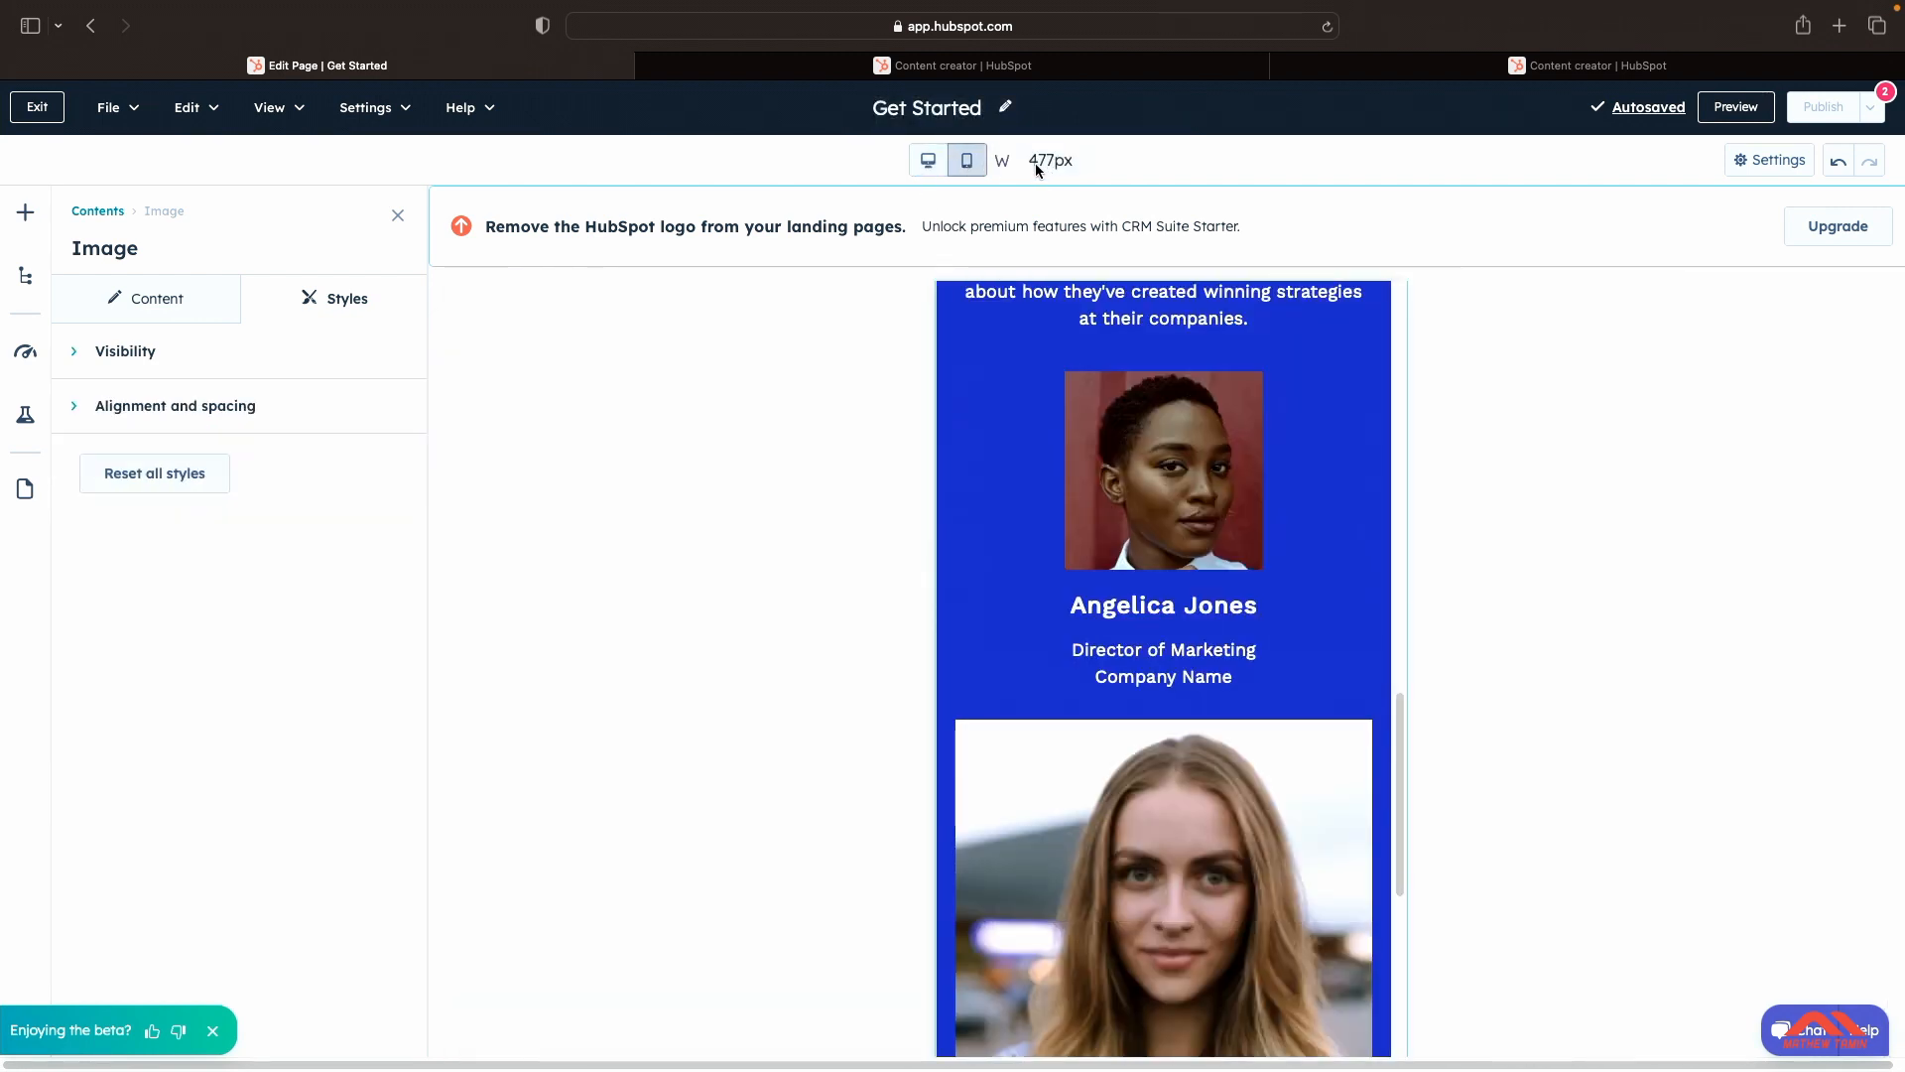
Step: Return to the desktop layout and set the third expert's portrait to show again
left_click(929, 161)
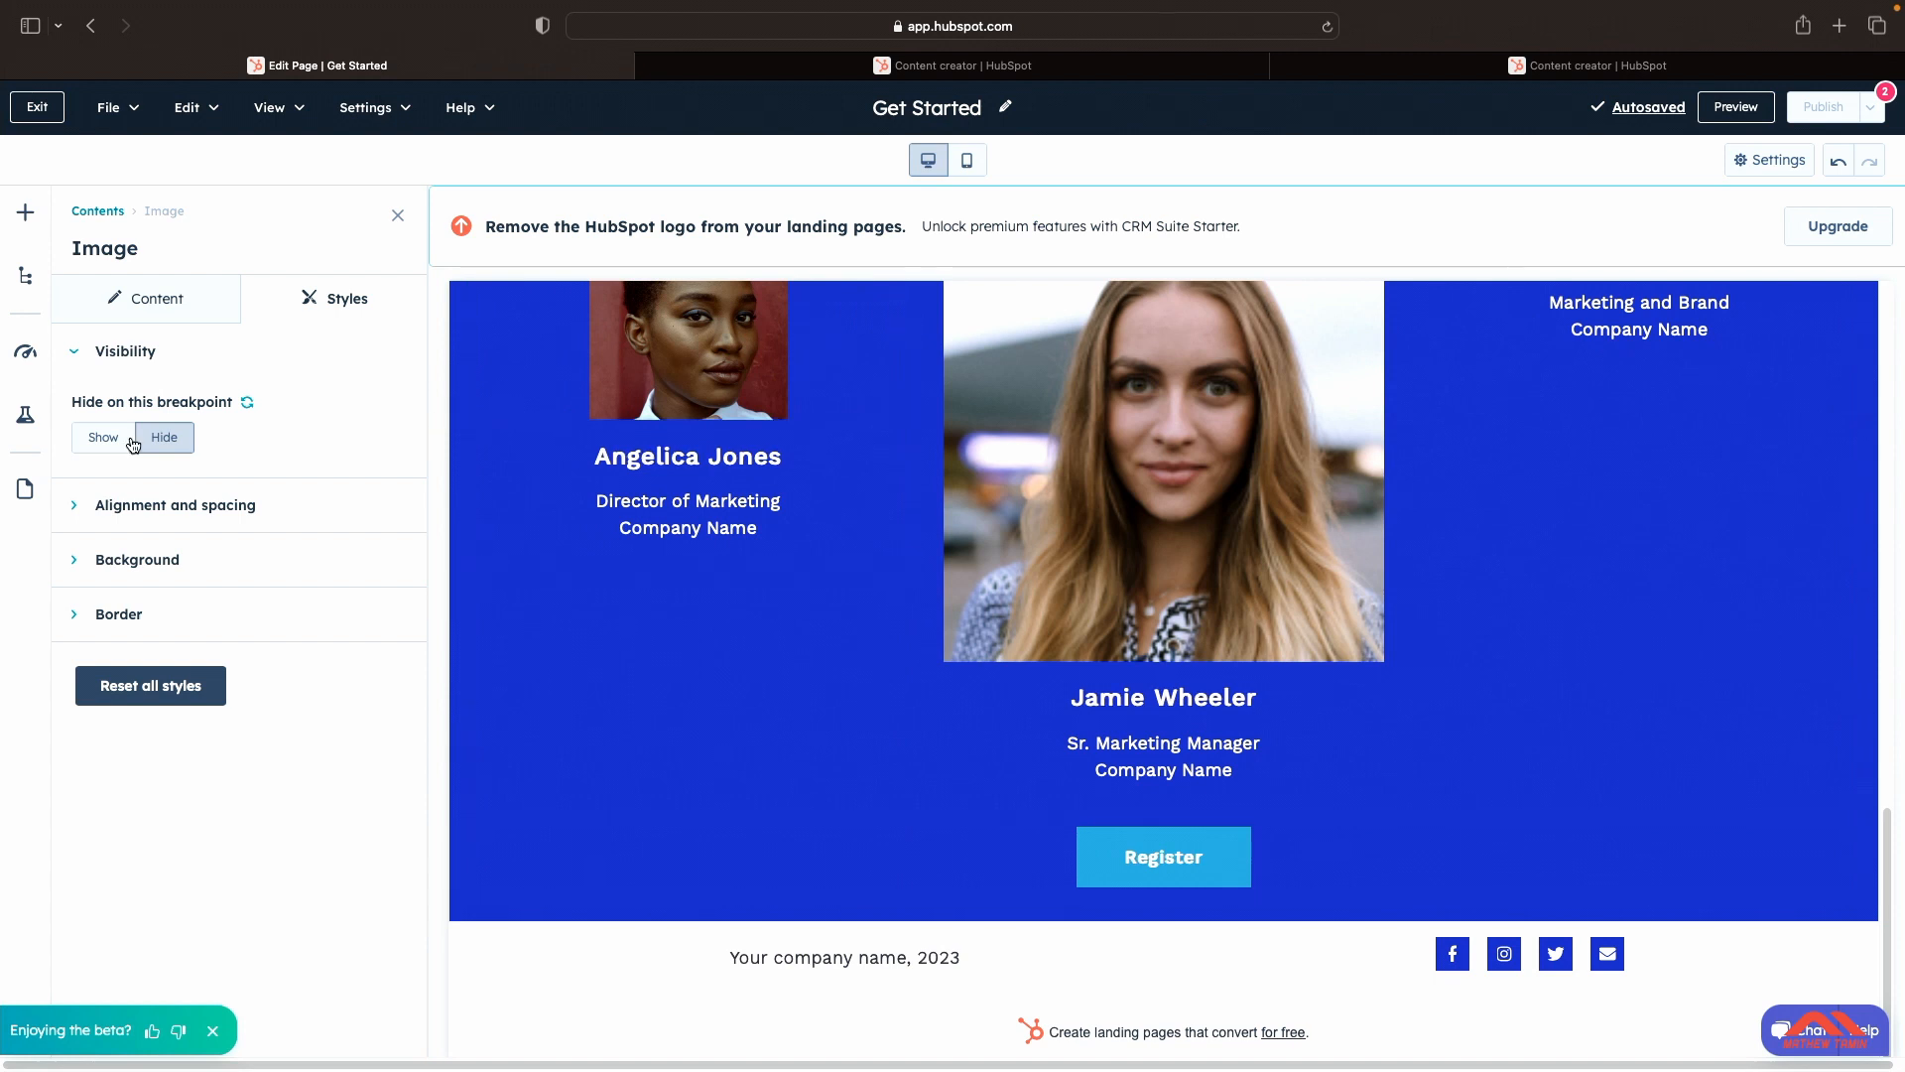
left_click(100, 439)
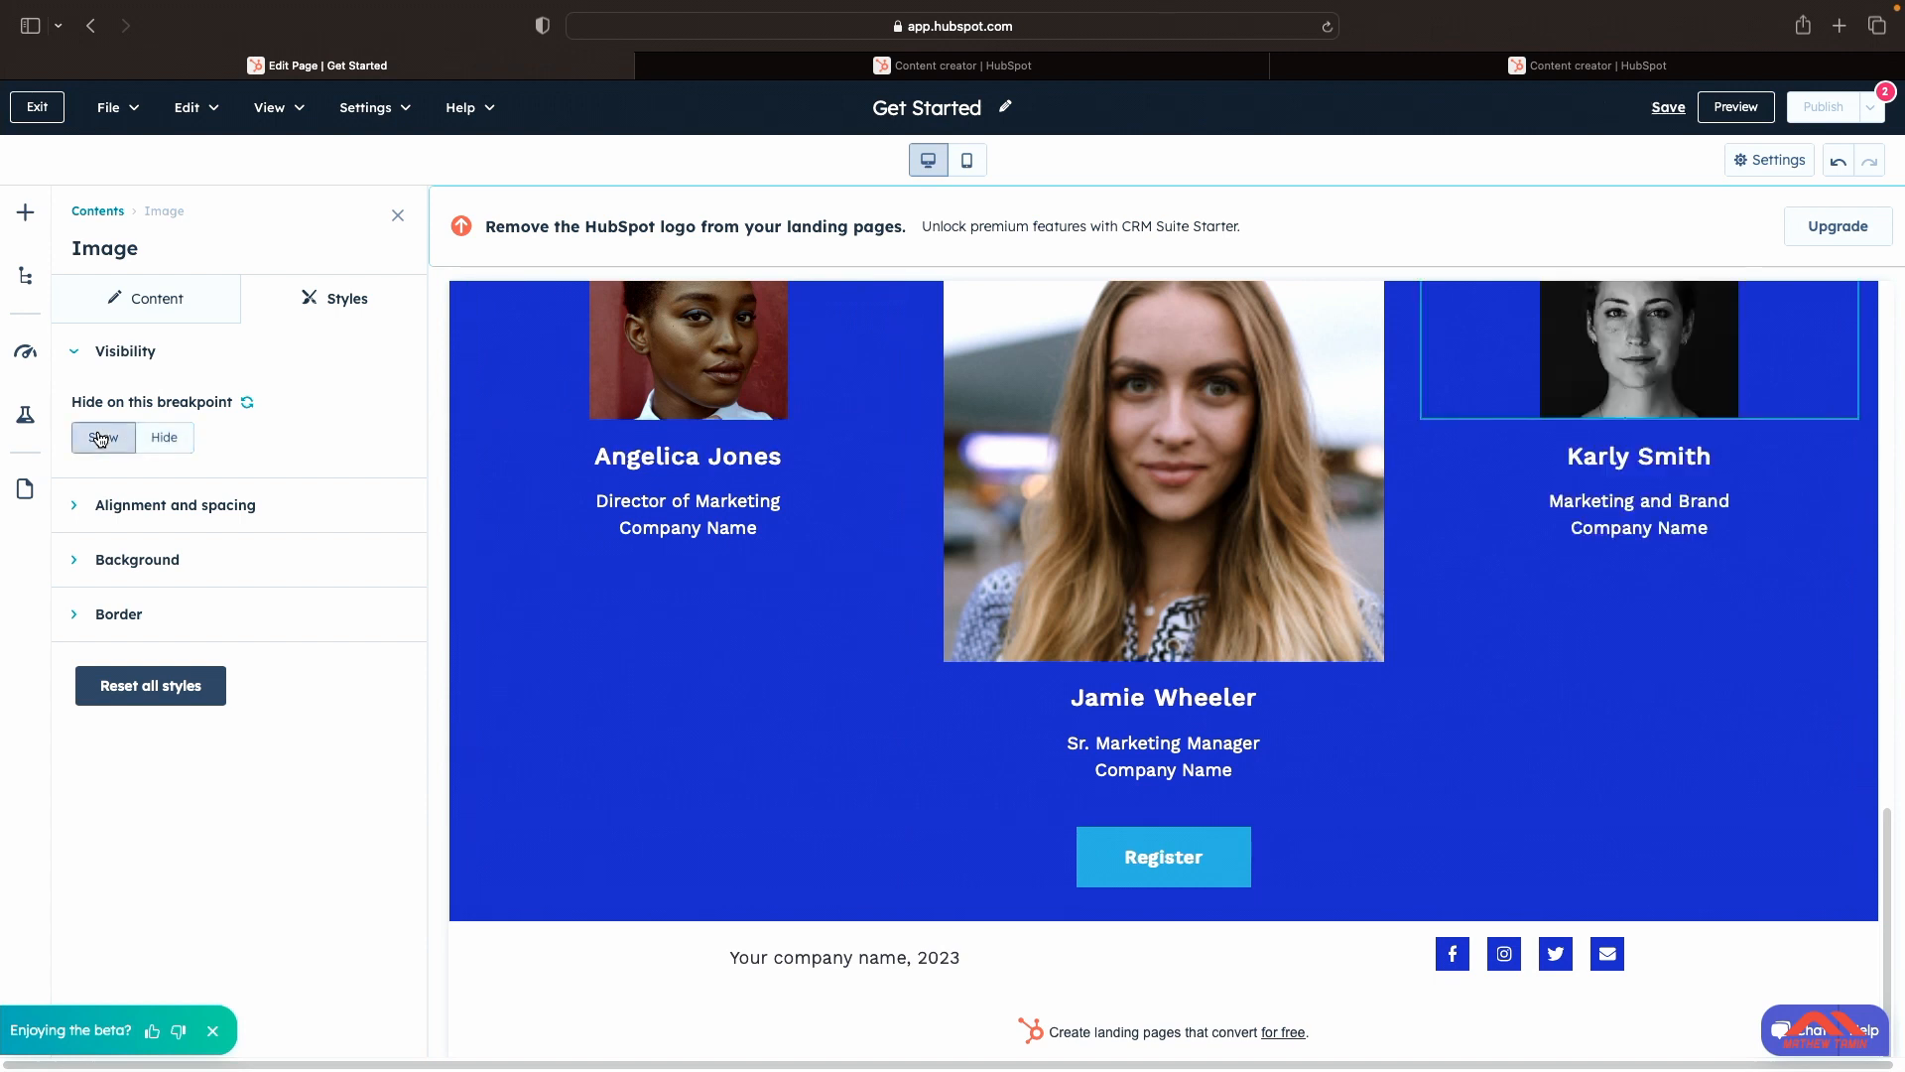
Step: Set the third portrait's right padding to 2px in its alignment and spacing styles
left_click(73, 508)
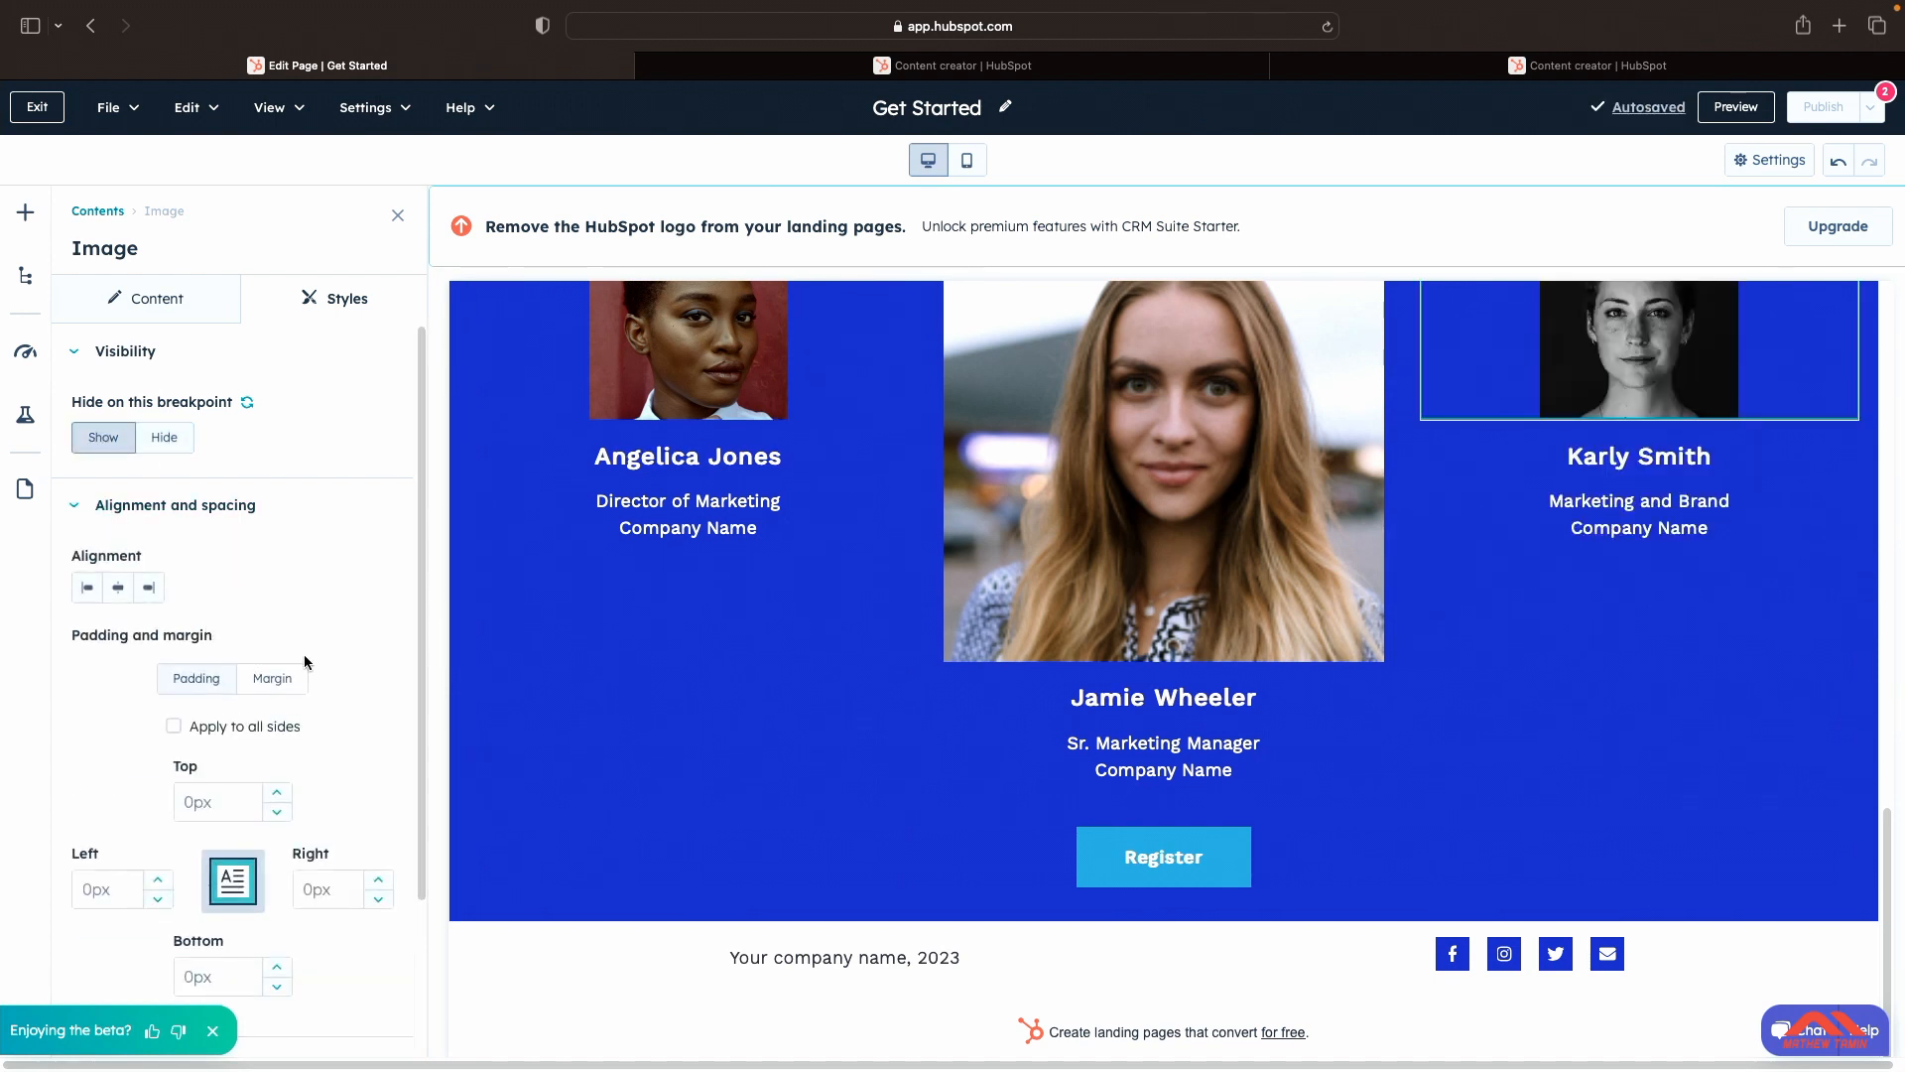
scroll(304, 655, "down", 2)
scroll(304, 662, "down", 1)
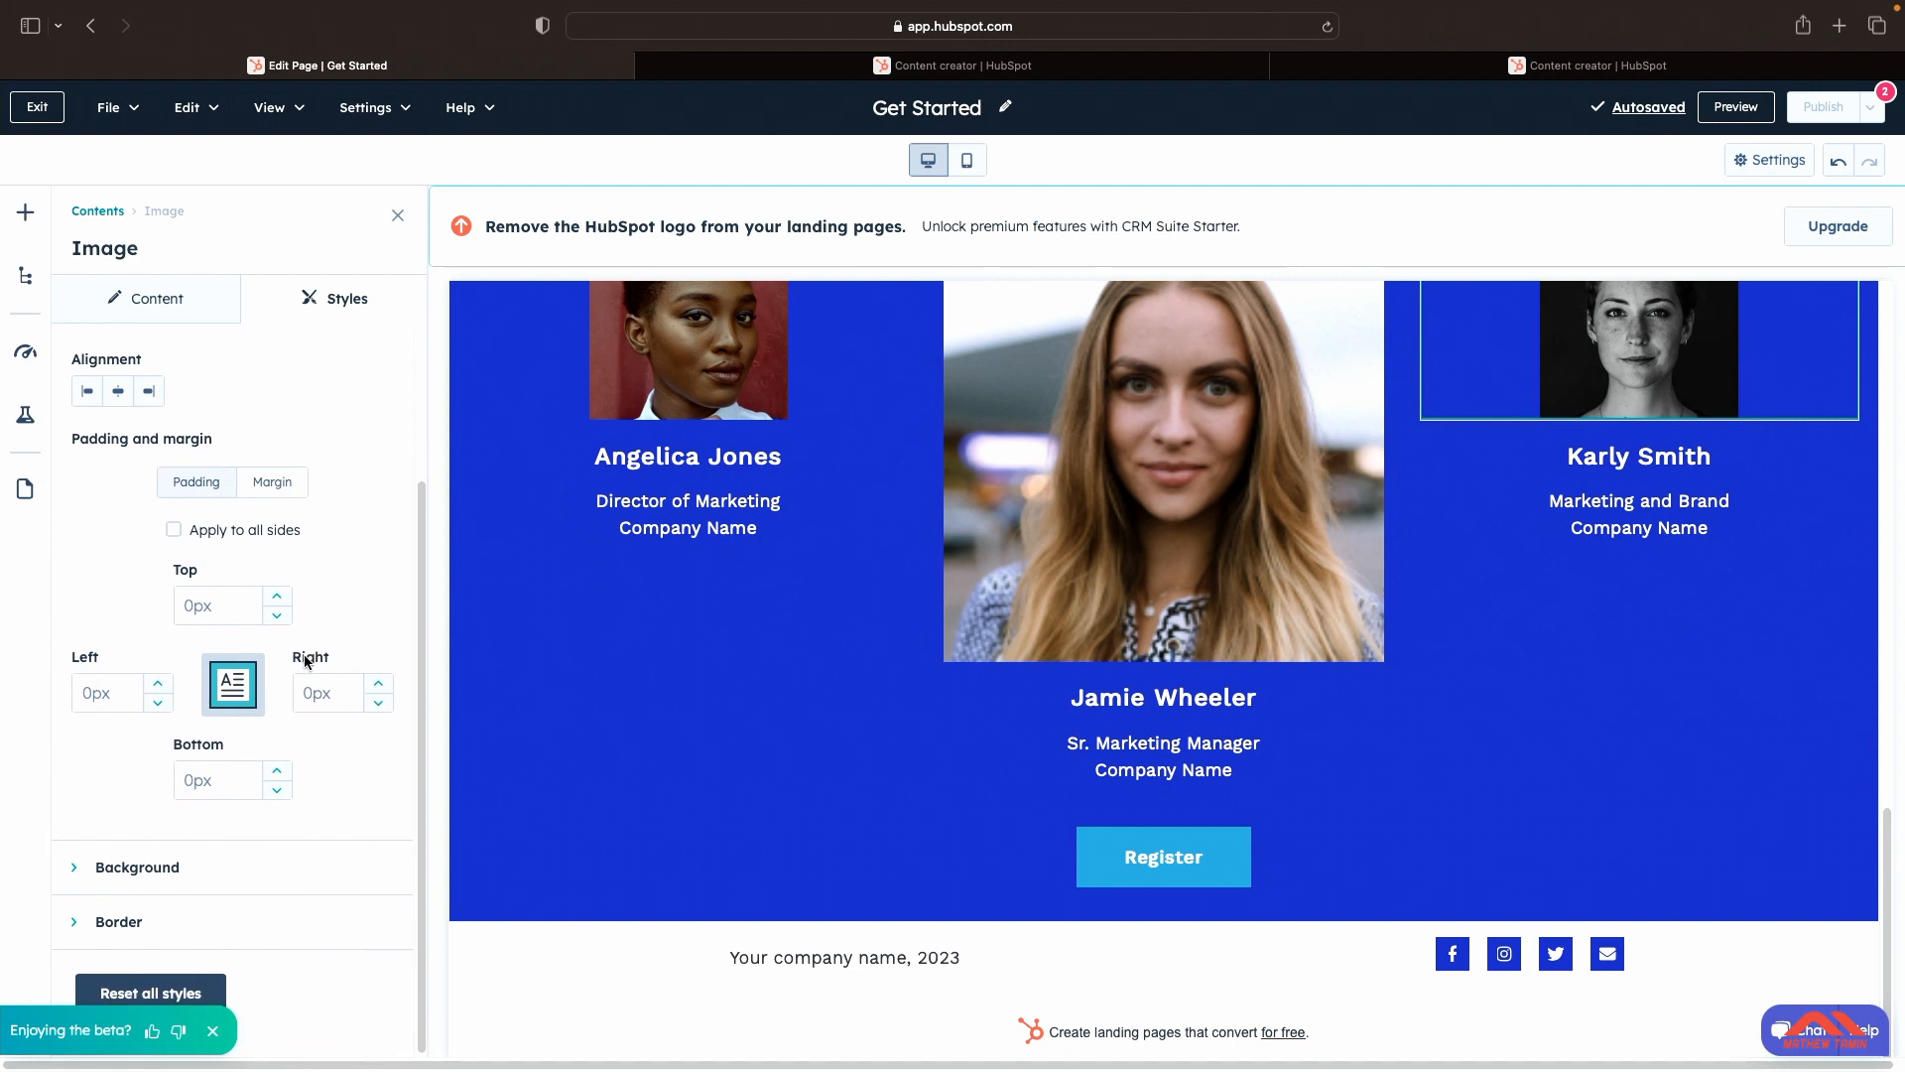
double_click(380, 688)
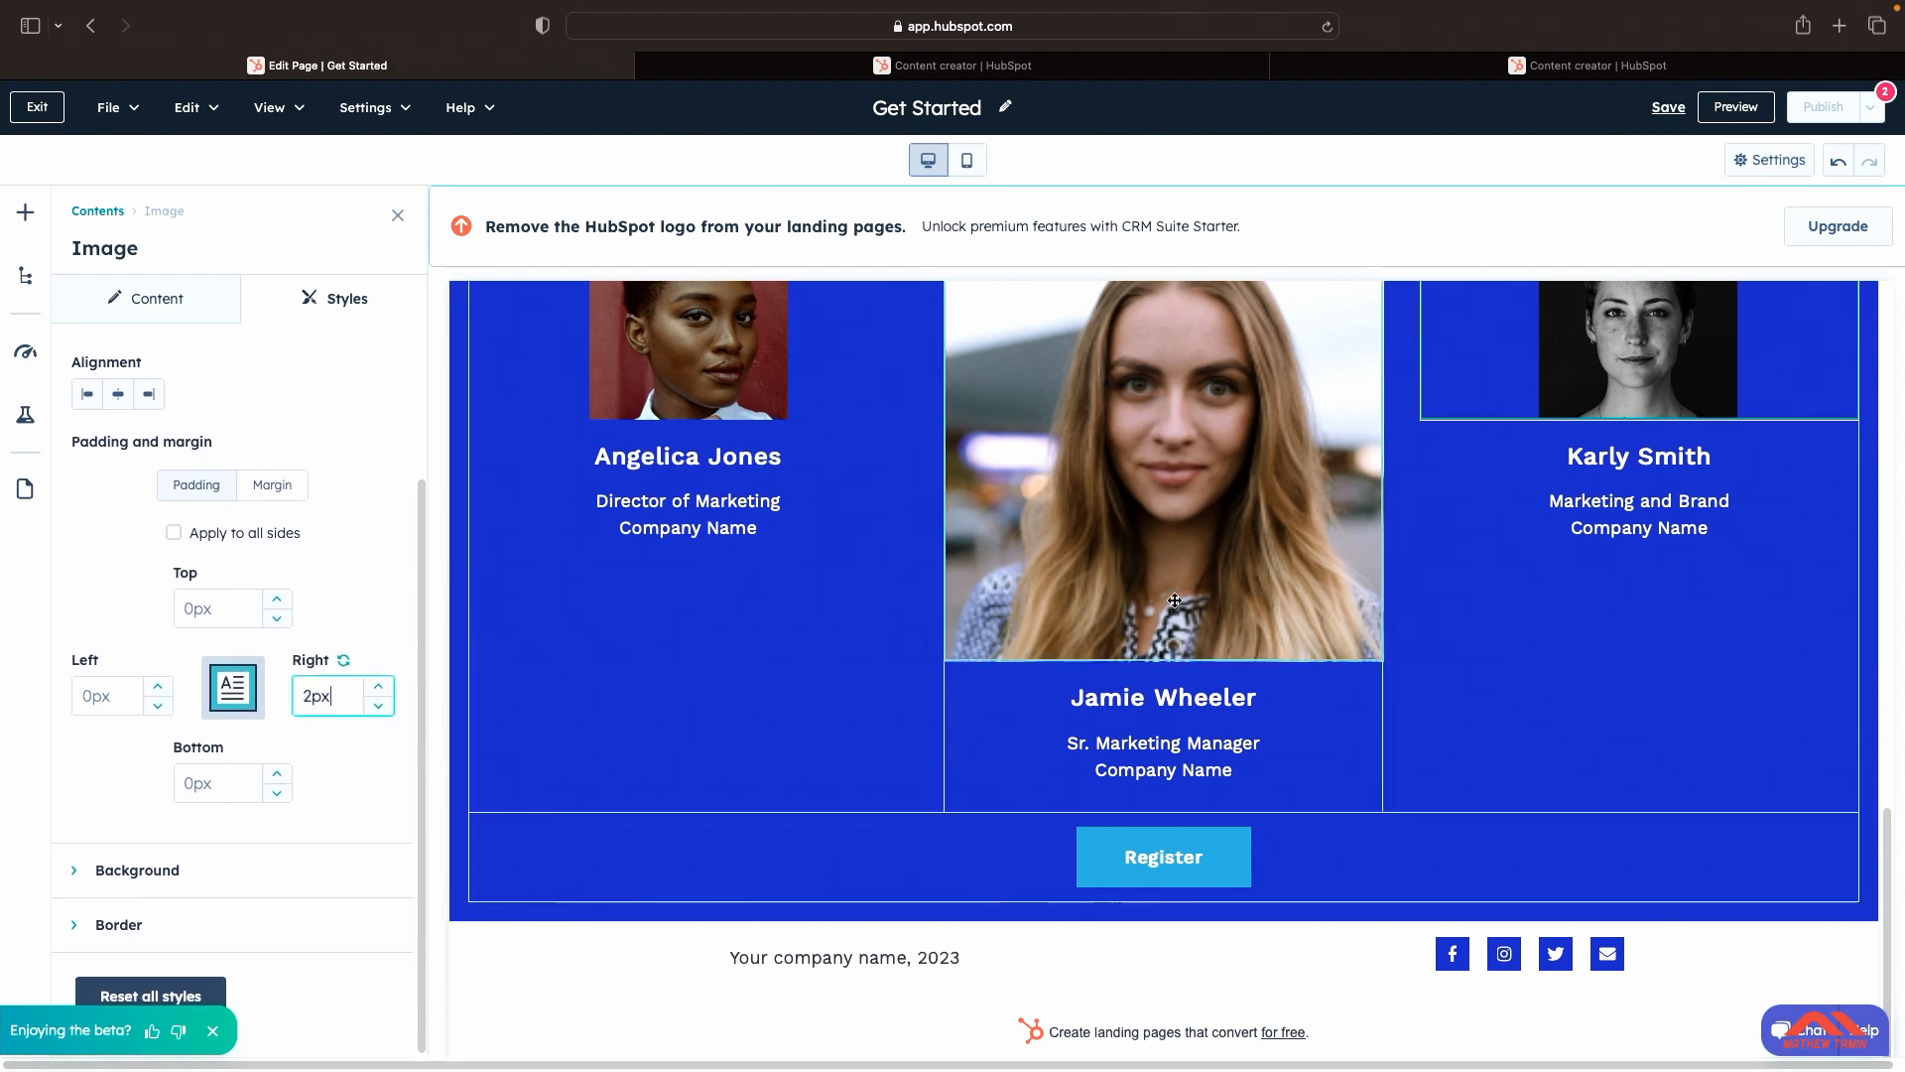
scroll(1174, 599, "up", 4)
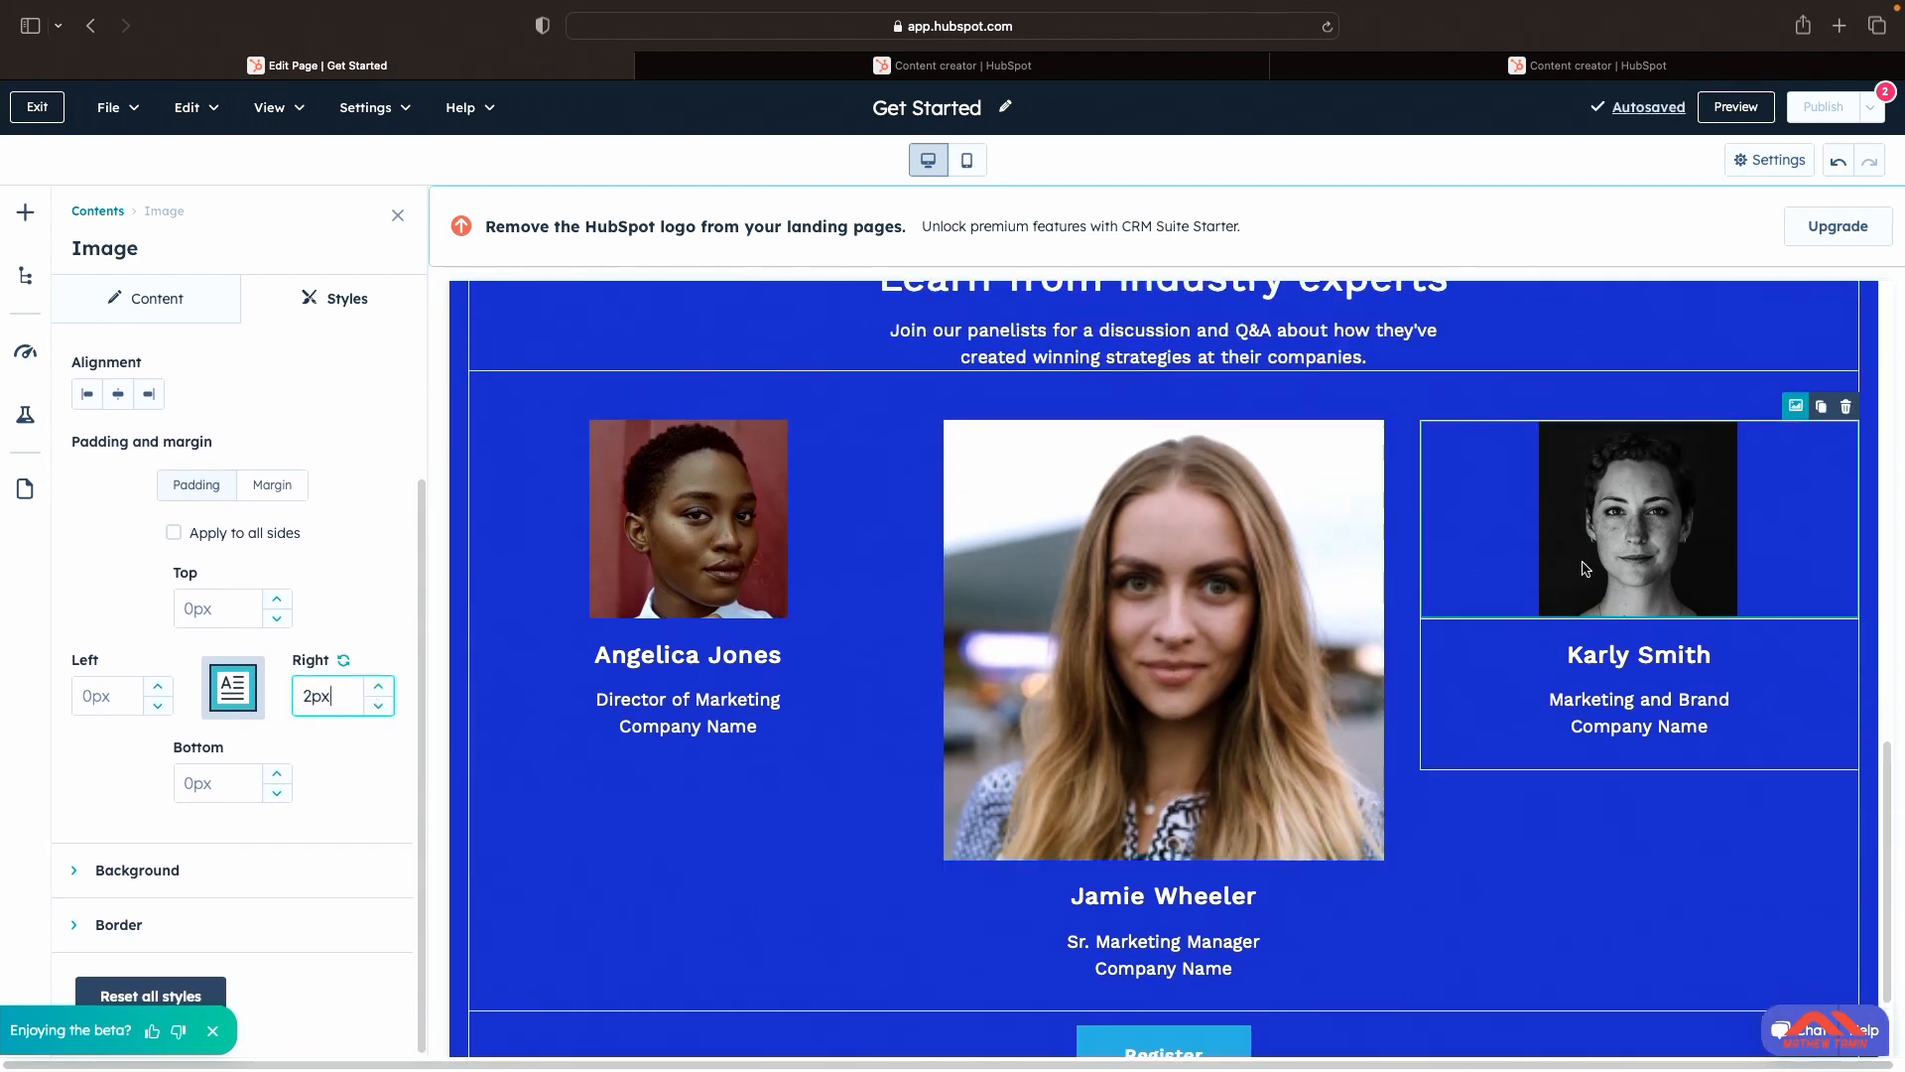
Step: Lower the third portrait's right padding to -6px
left_click(379, 707)
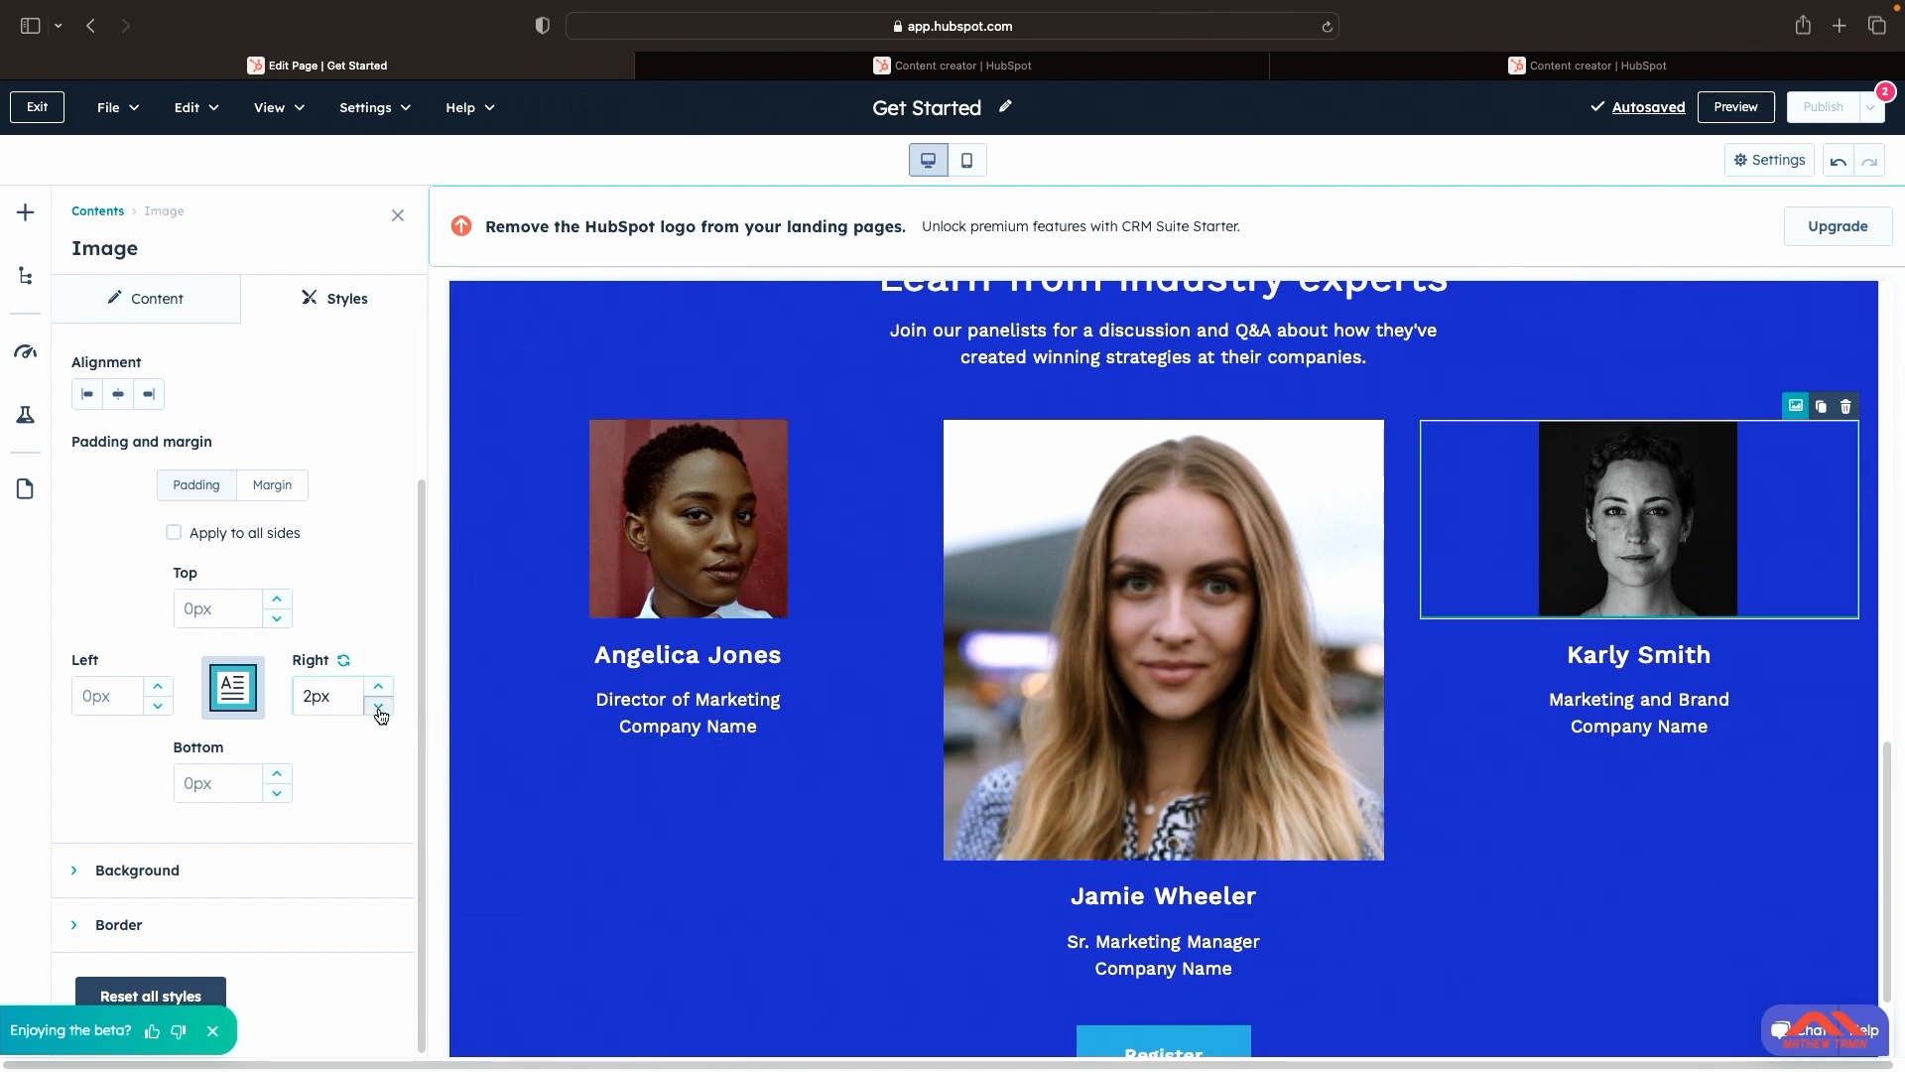
left_click(379, 707)
left_click(379, 706)
left_click(379, 706)
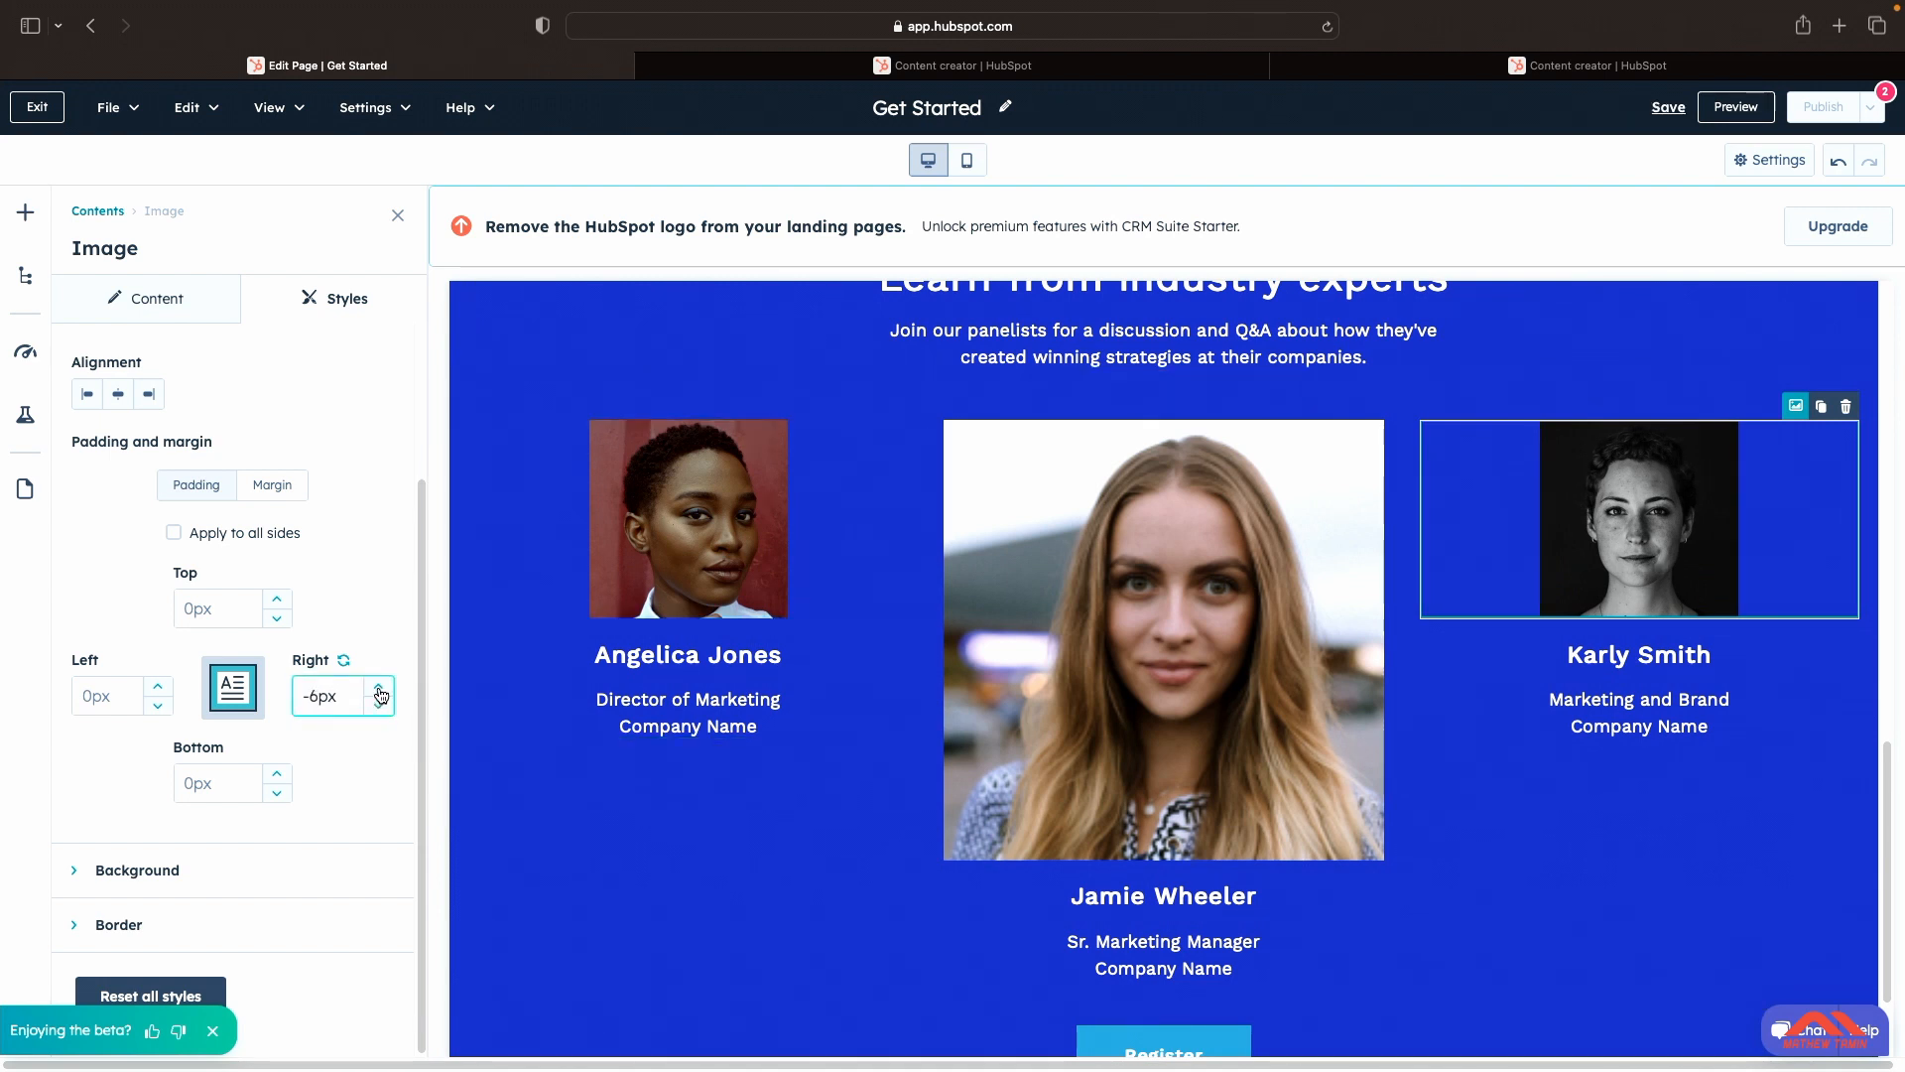
Step: Increase the third portrait's right padding to 19px
left_click(379, 687)
left_click(379, 687)
left_click(379, 687)
left_click(379, 686)
left_click(379, 686)
left_click(380, 686)
left_click(379, 688)
left_click(379, 687)
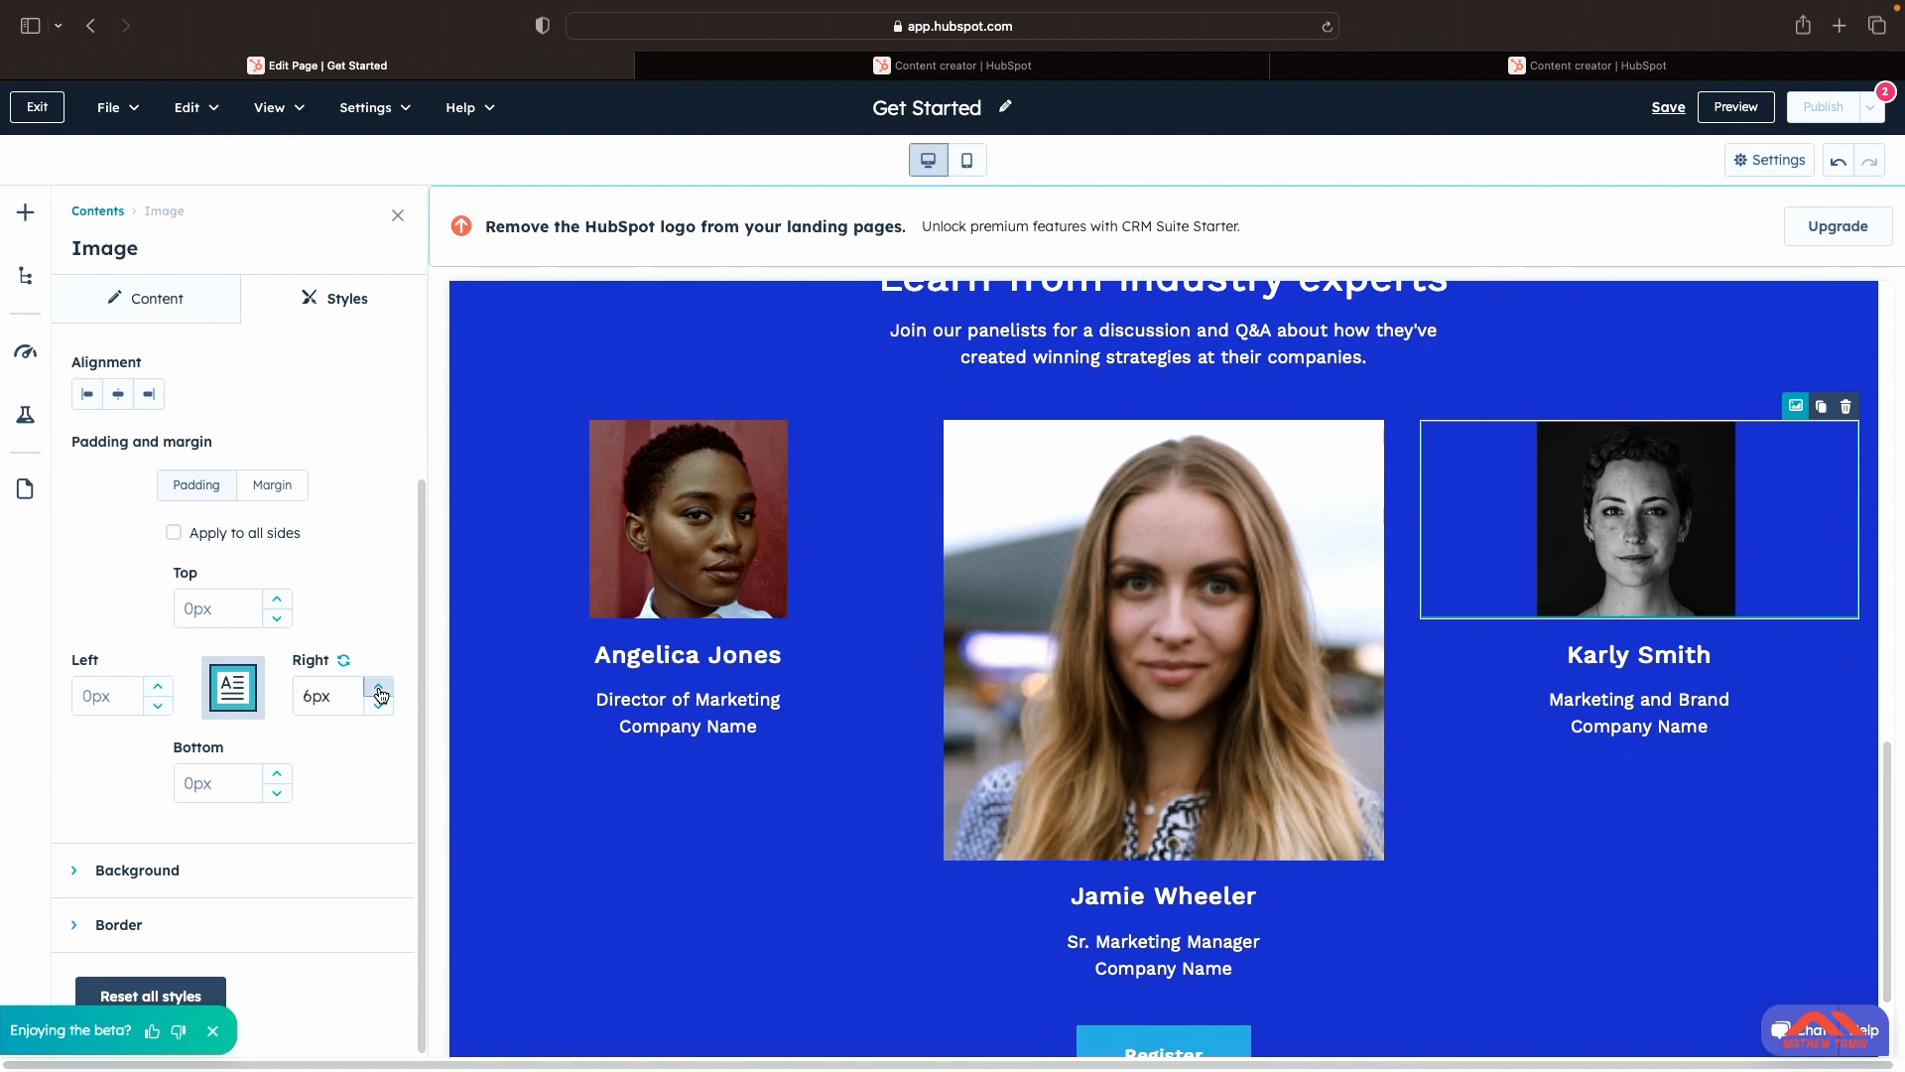
left_click(379, 688)
left_click(379, 688)
left_click(379, 688)
left_click(379, 687)
left_click(379, 688)
left_click(380, 688)
left_click(379, 688)
left_click(379, 688)
left_click(379, 687)
left_click(379, 687)
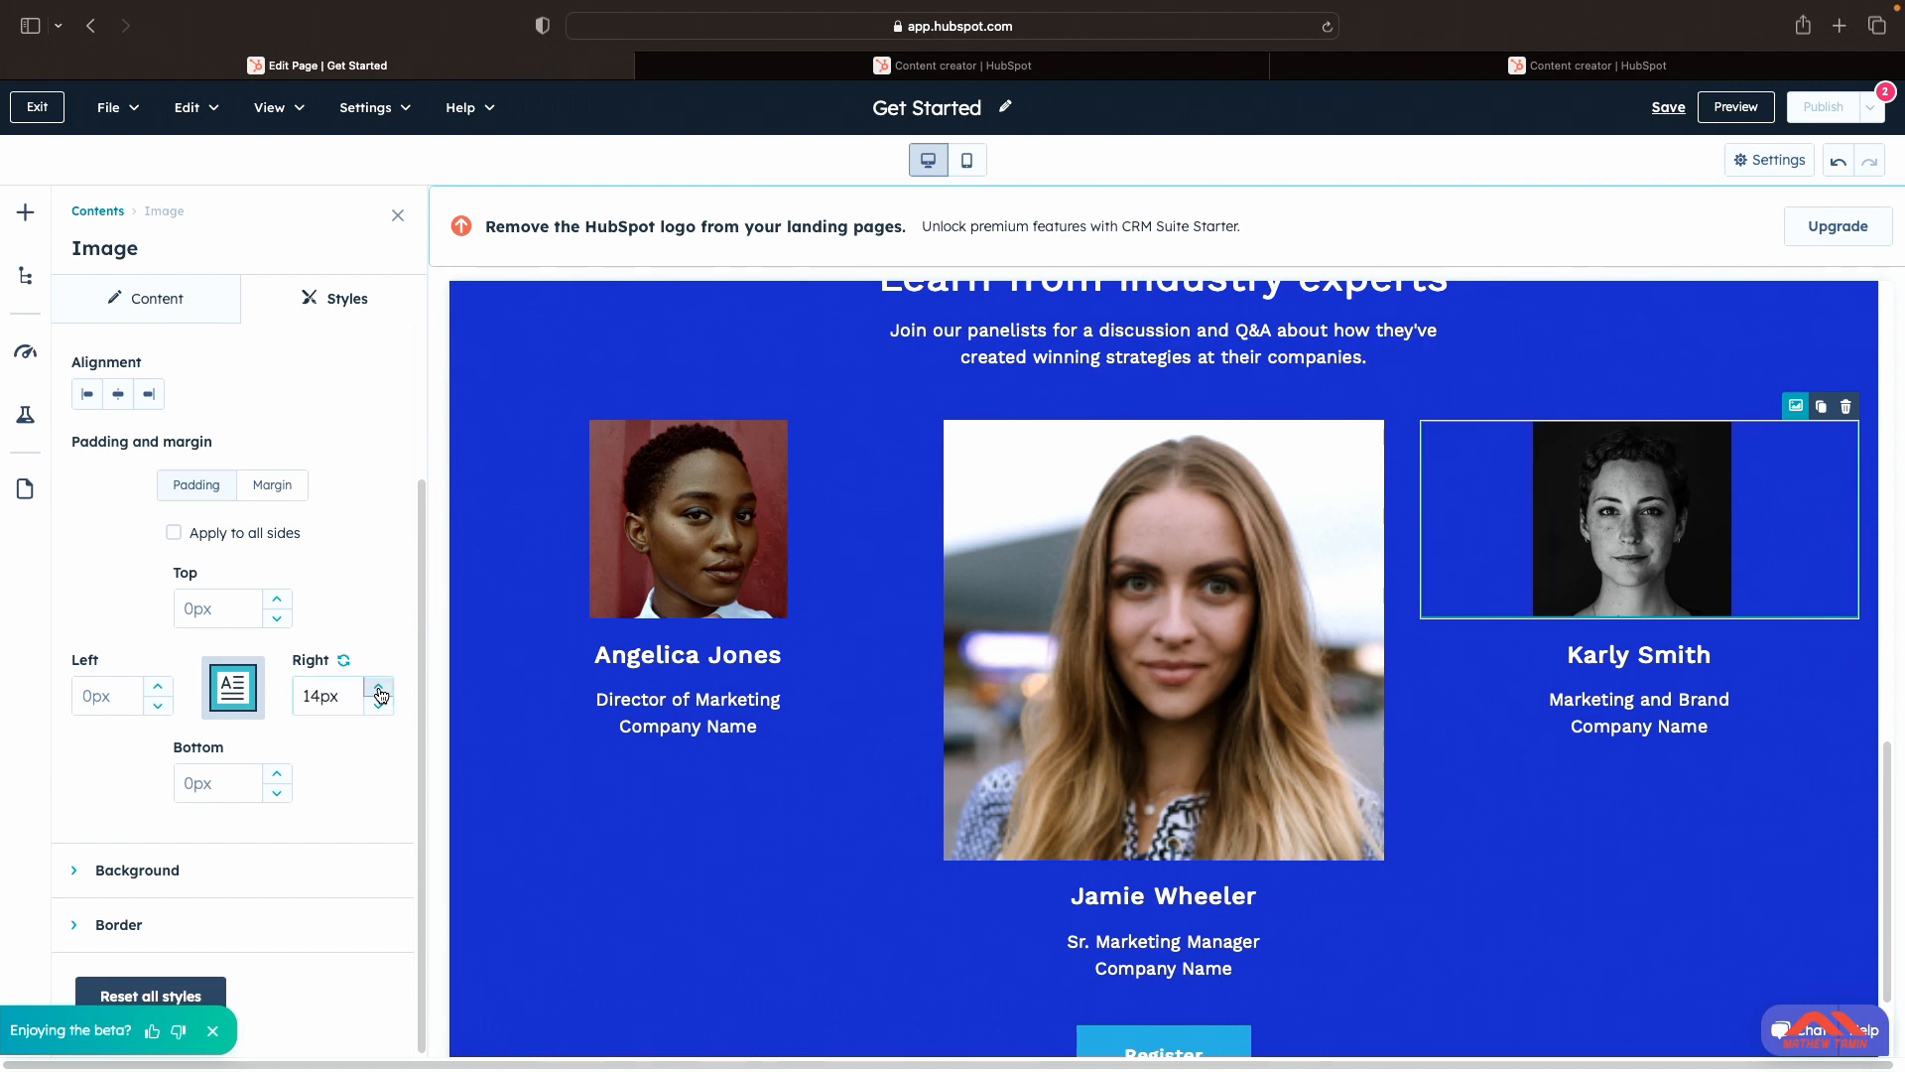
left_click(379, 688)
left_click(379, 687)
left_click(379, 687)
Step: Set the third portrait's left padding to 8px
left_click(158, 685)
left_click(158, 686)
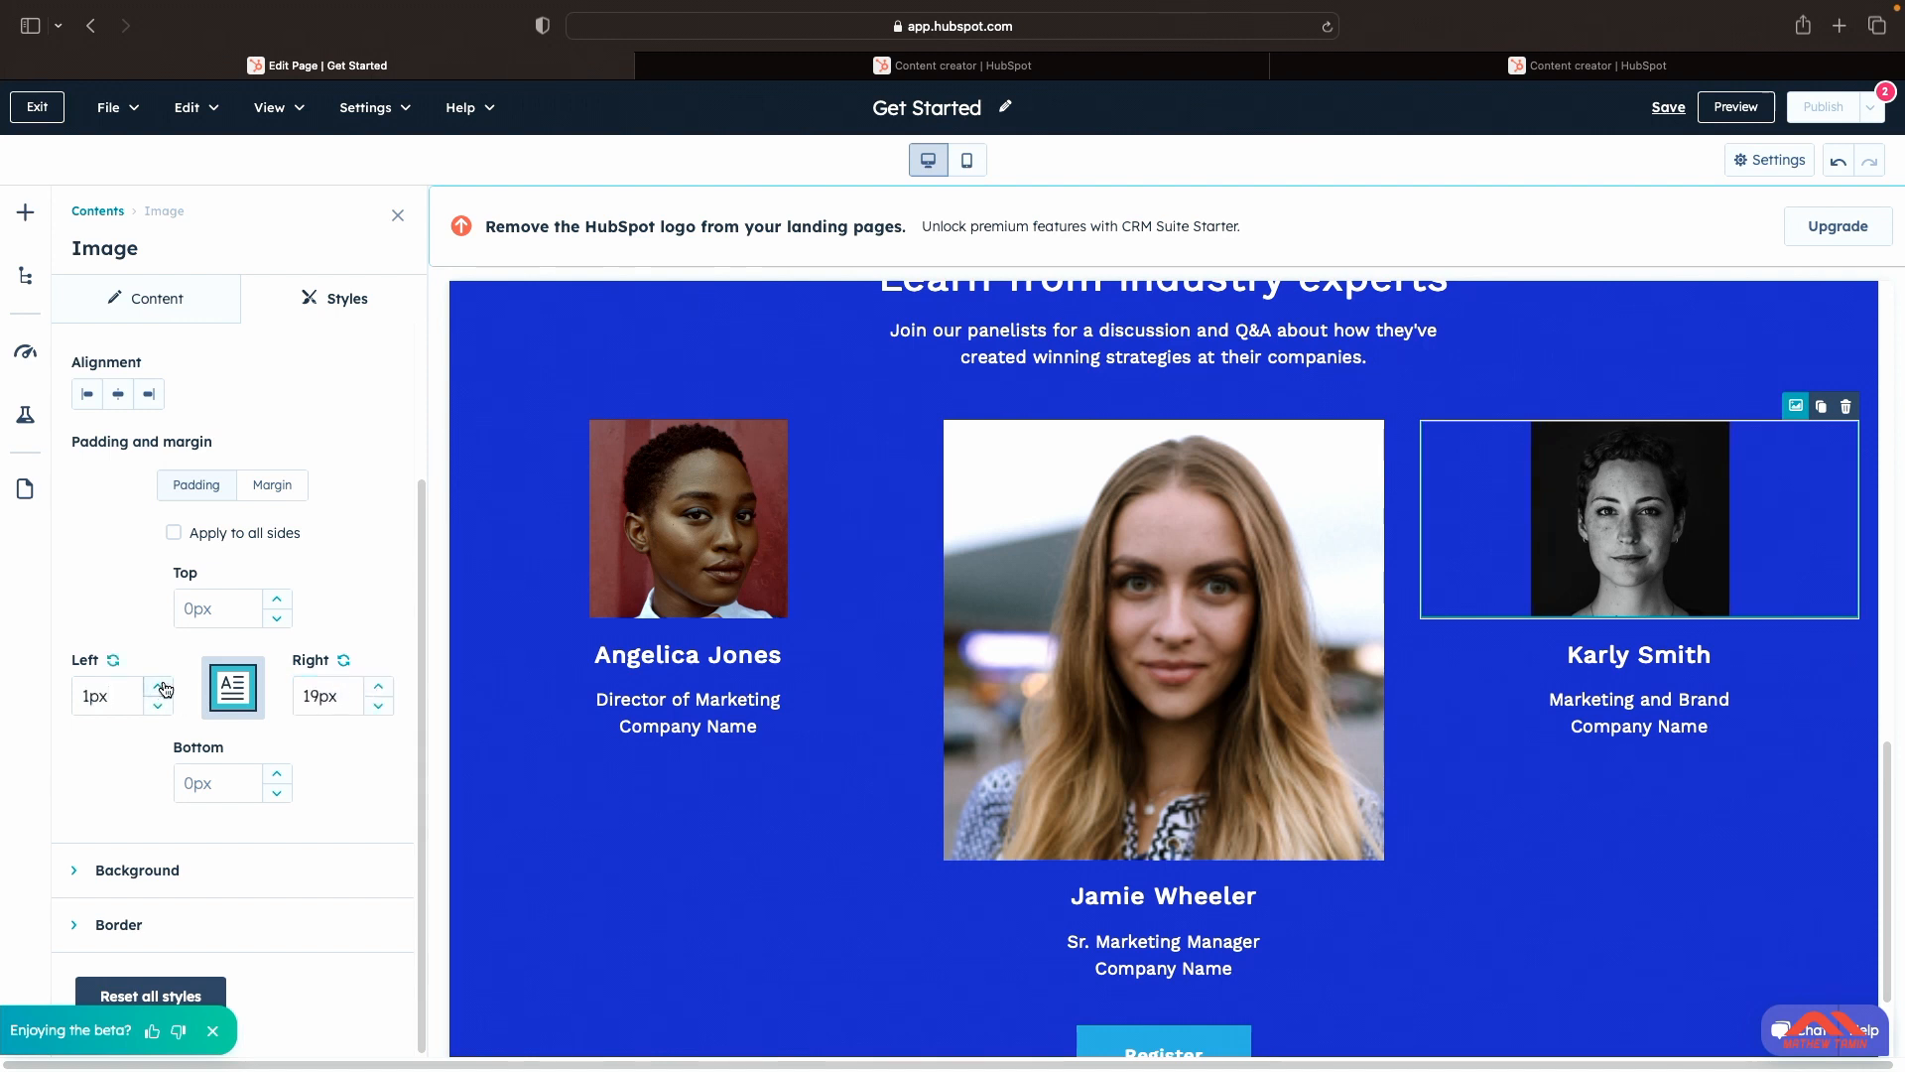
left_click(157, 686)
left_click(158, 685)
left_click(158, 685)
left_click(157, 685)
left_click(157, 686)
left_click(157, 686)
Step: Set the third portrait's bottom padding to 11px
left_click(277, 773)
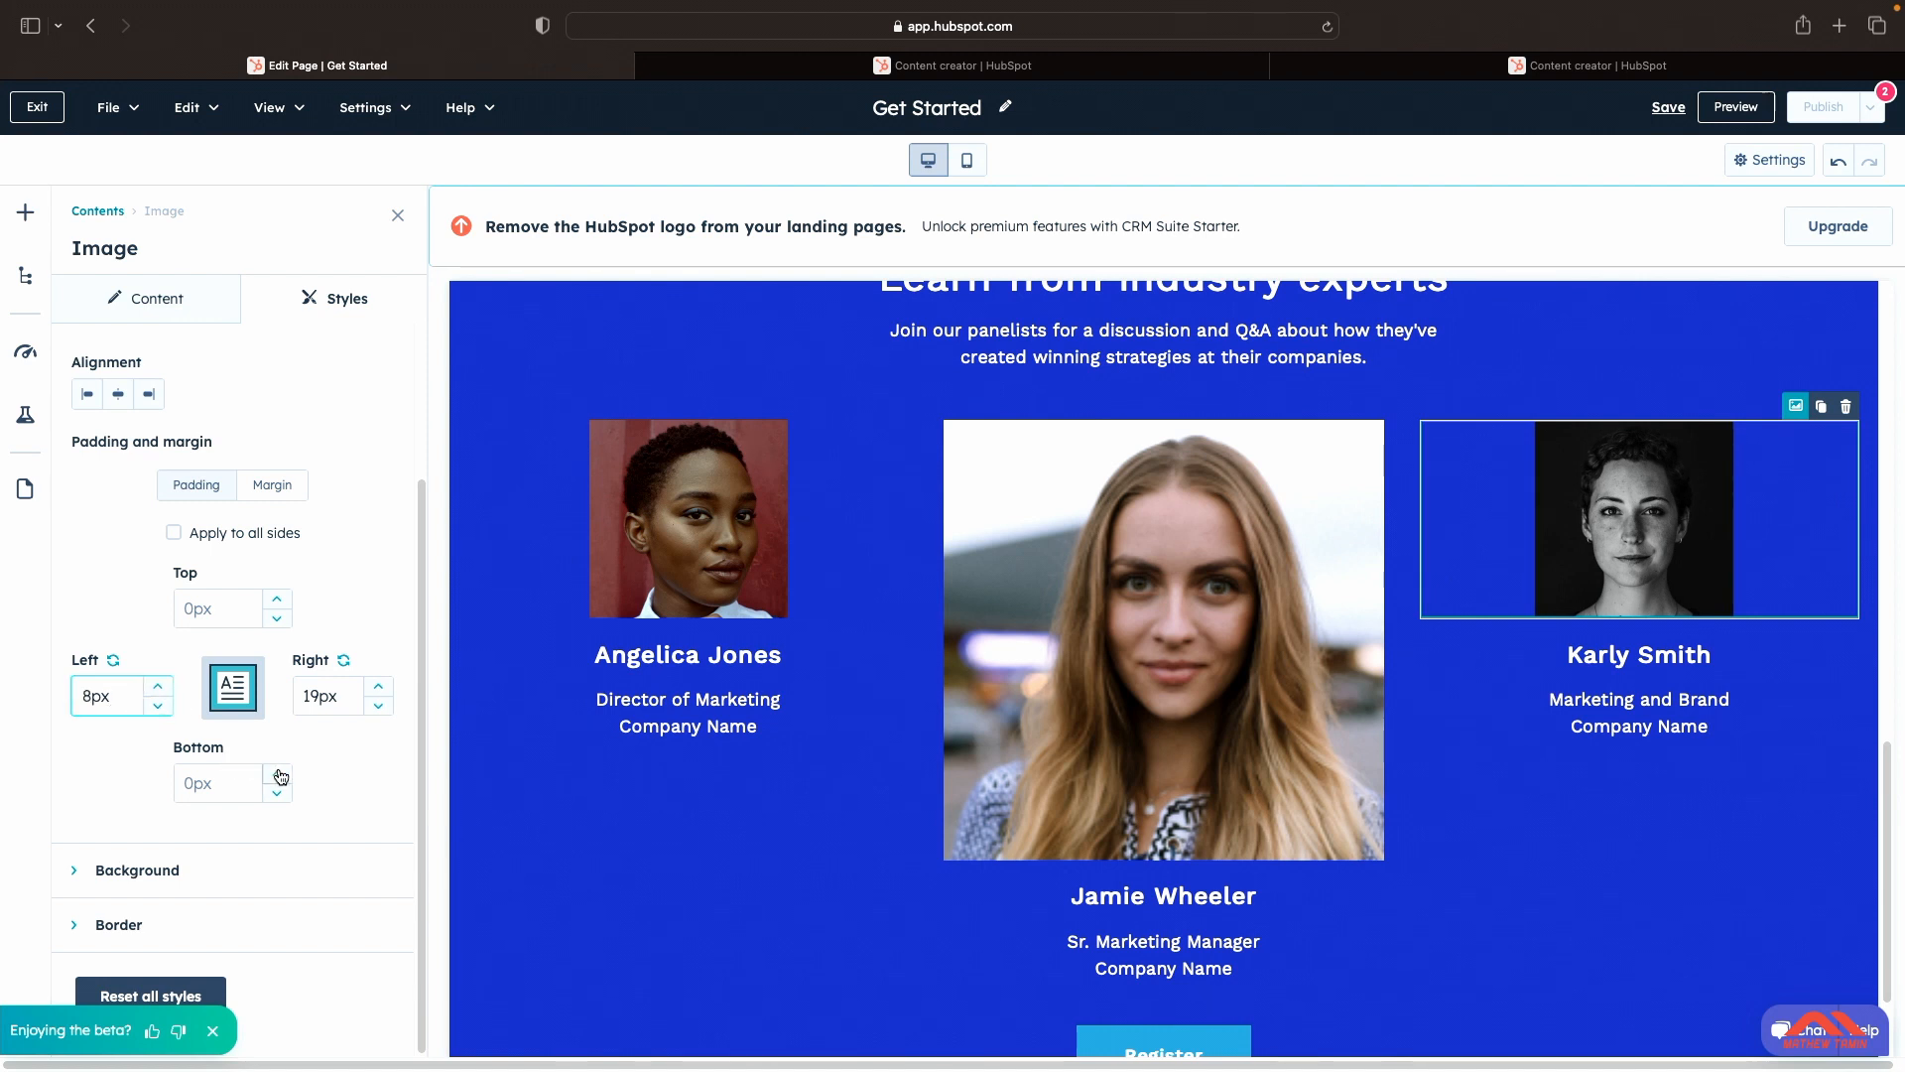
left_click(277, 773)
left_click(277, 773)
left_click(277, 773)
left_click(277, 773)
left_click(276, 773)
left_click(277, 773)
left_click(276, 773)
left_click(277, 773)
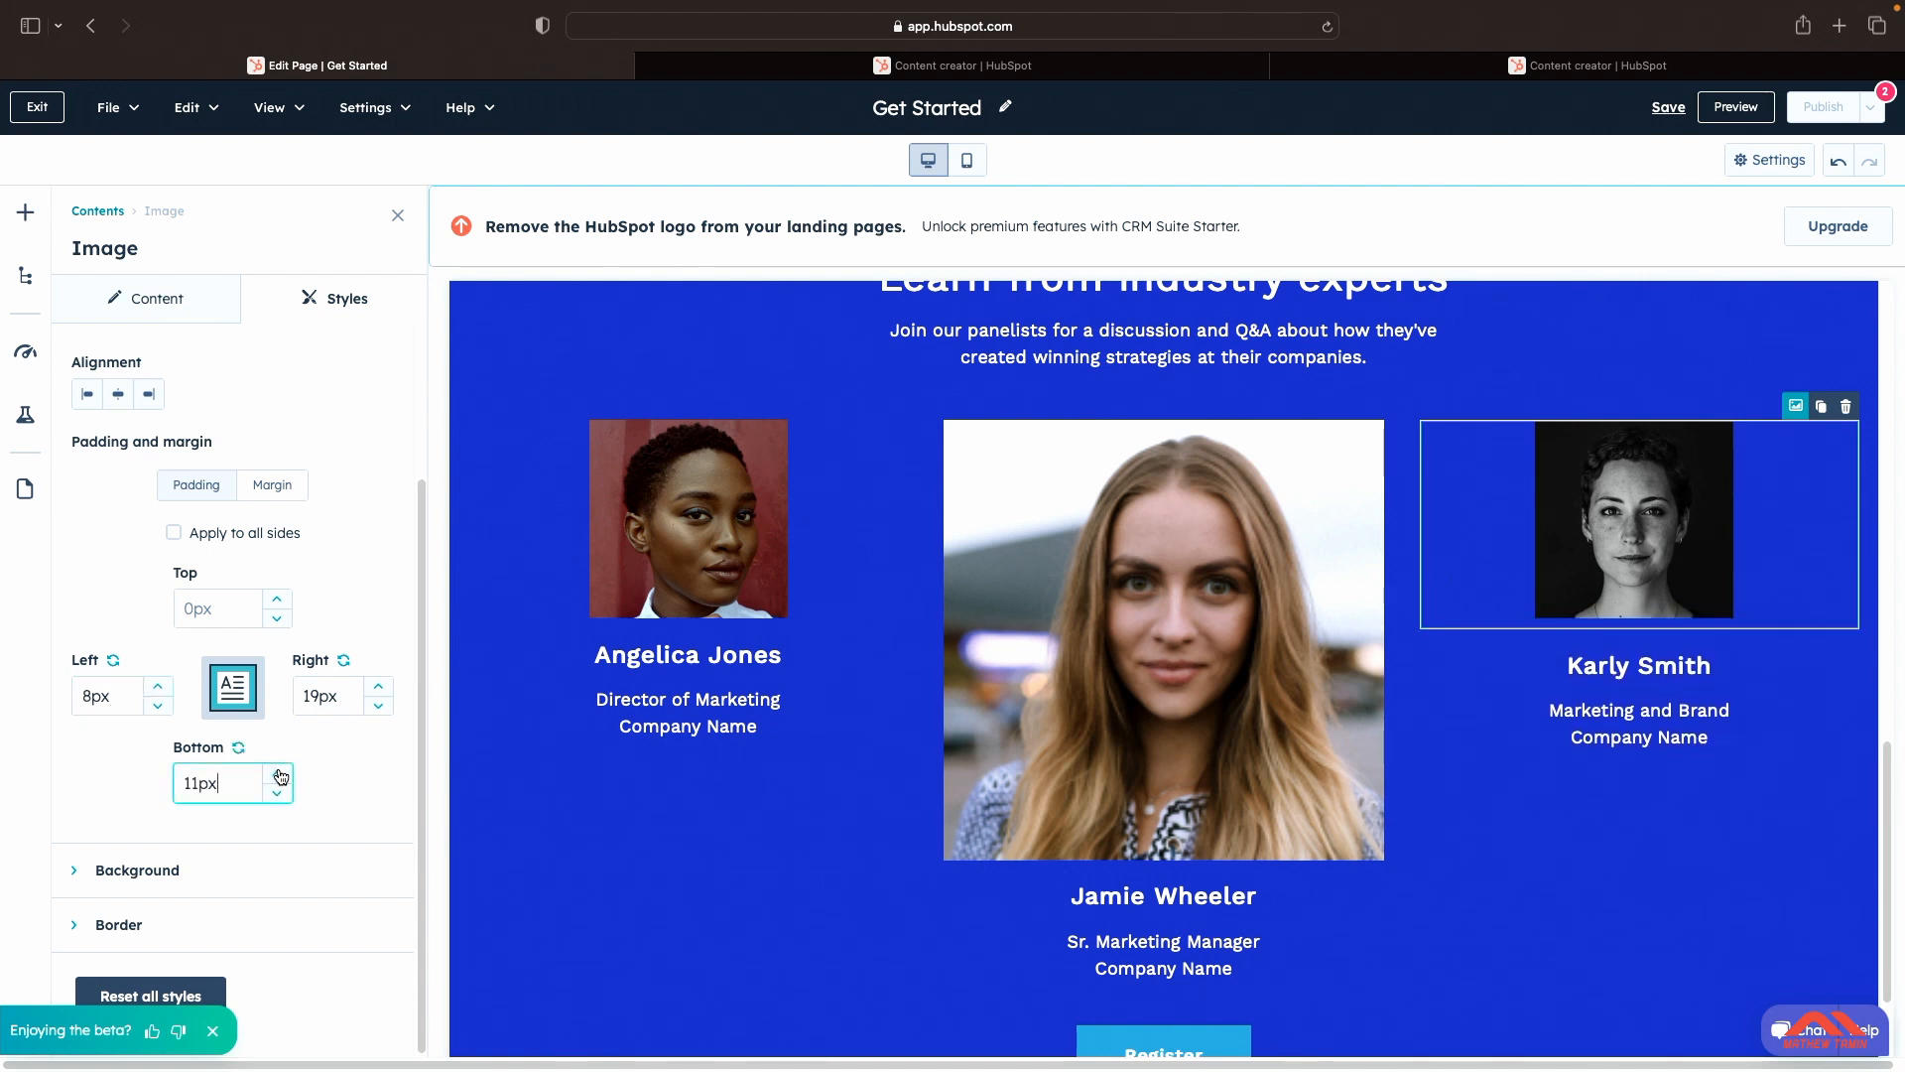
left_click(276, 773)
Step: Set the third portrait's top padding to 10px
left_click(277, 599)
left_click(277, 598)
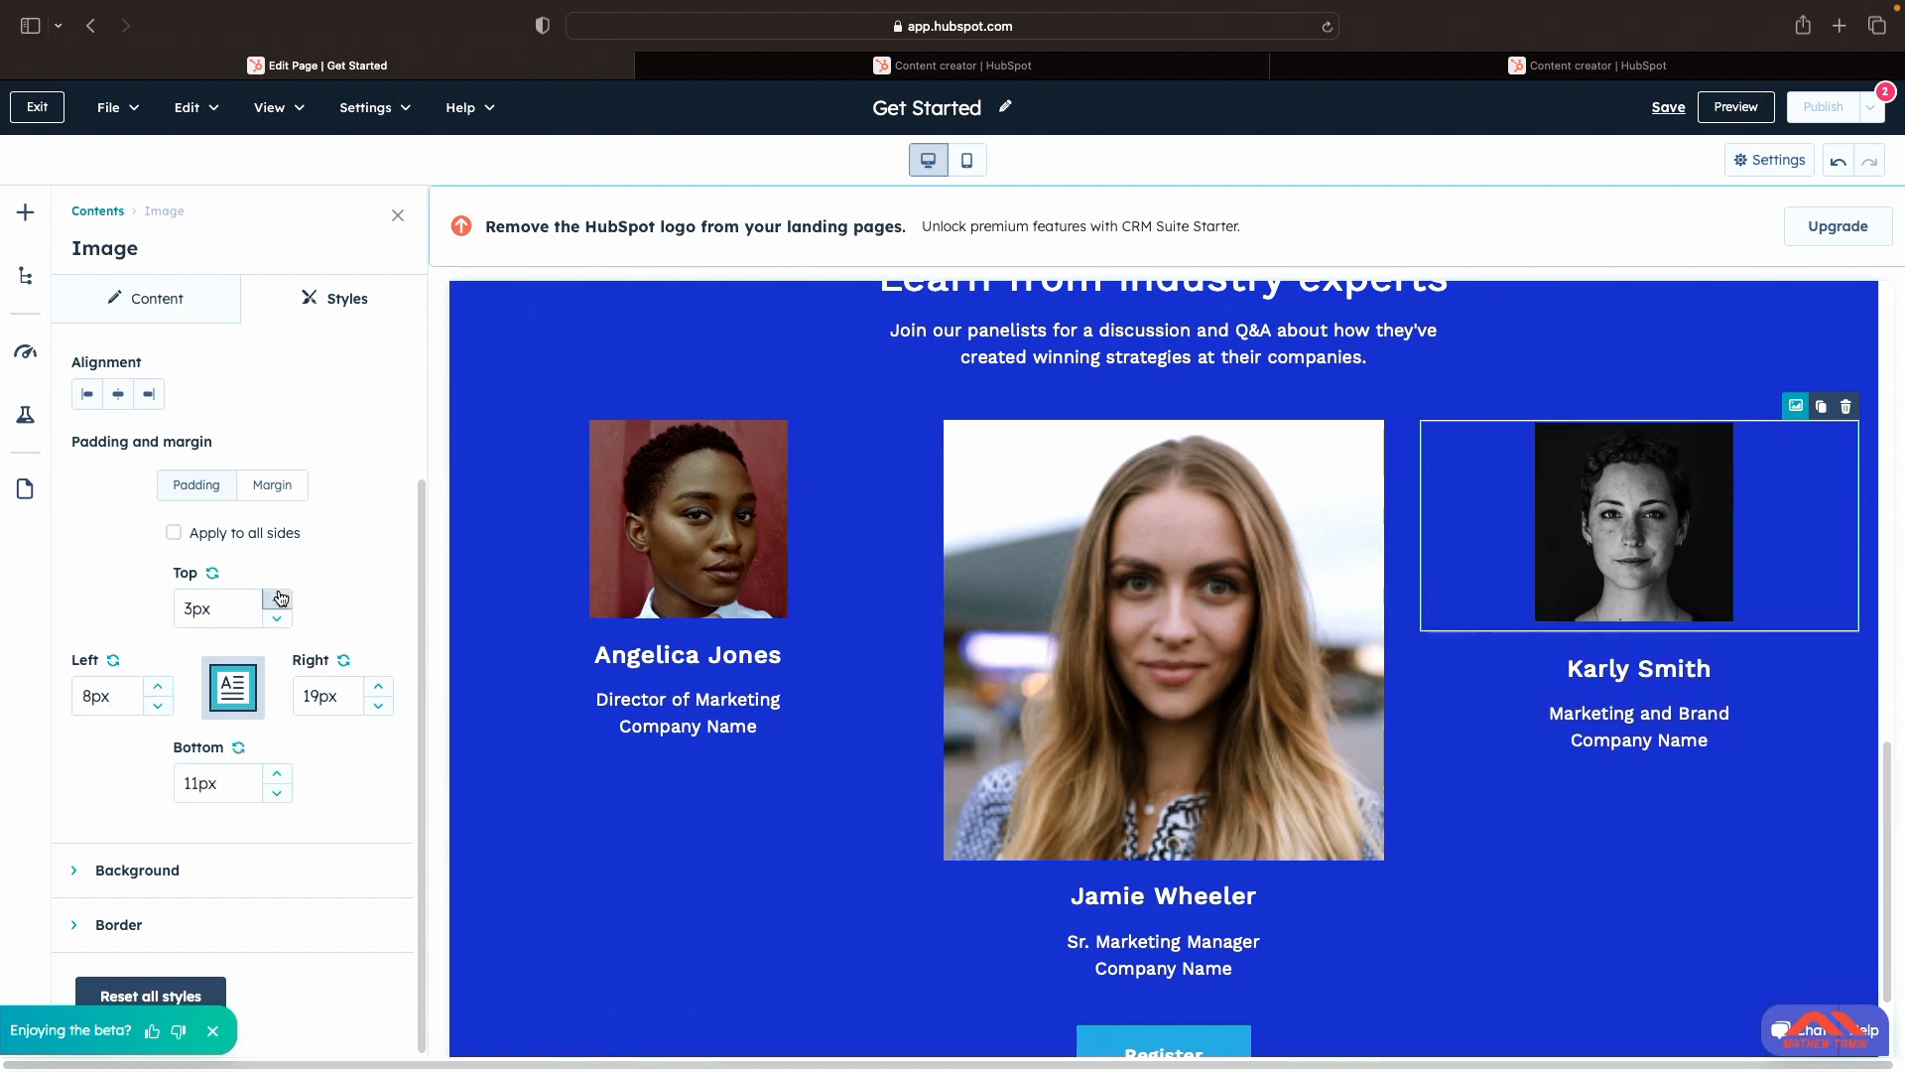
left_click(277, 598)
left_click(277, 598)
left_click(276, 598)
left_click(277, 599)
left_click(277, 598)
left_click(277, 599)
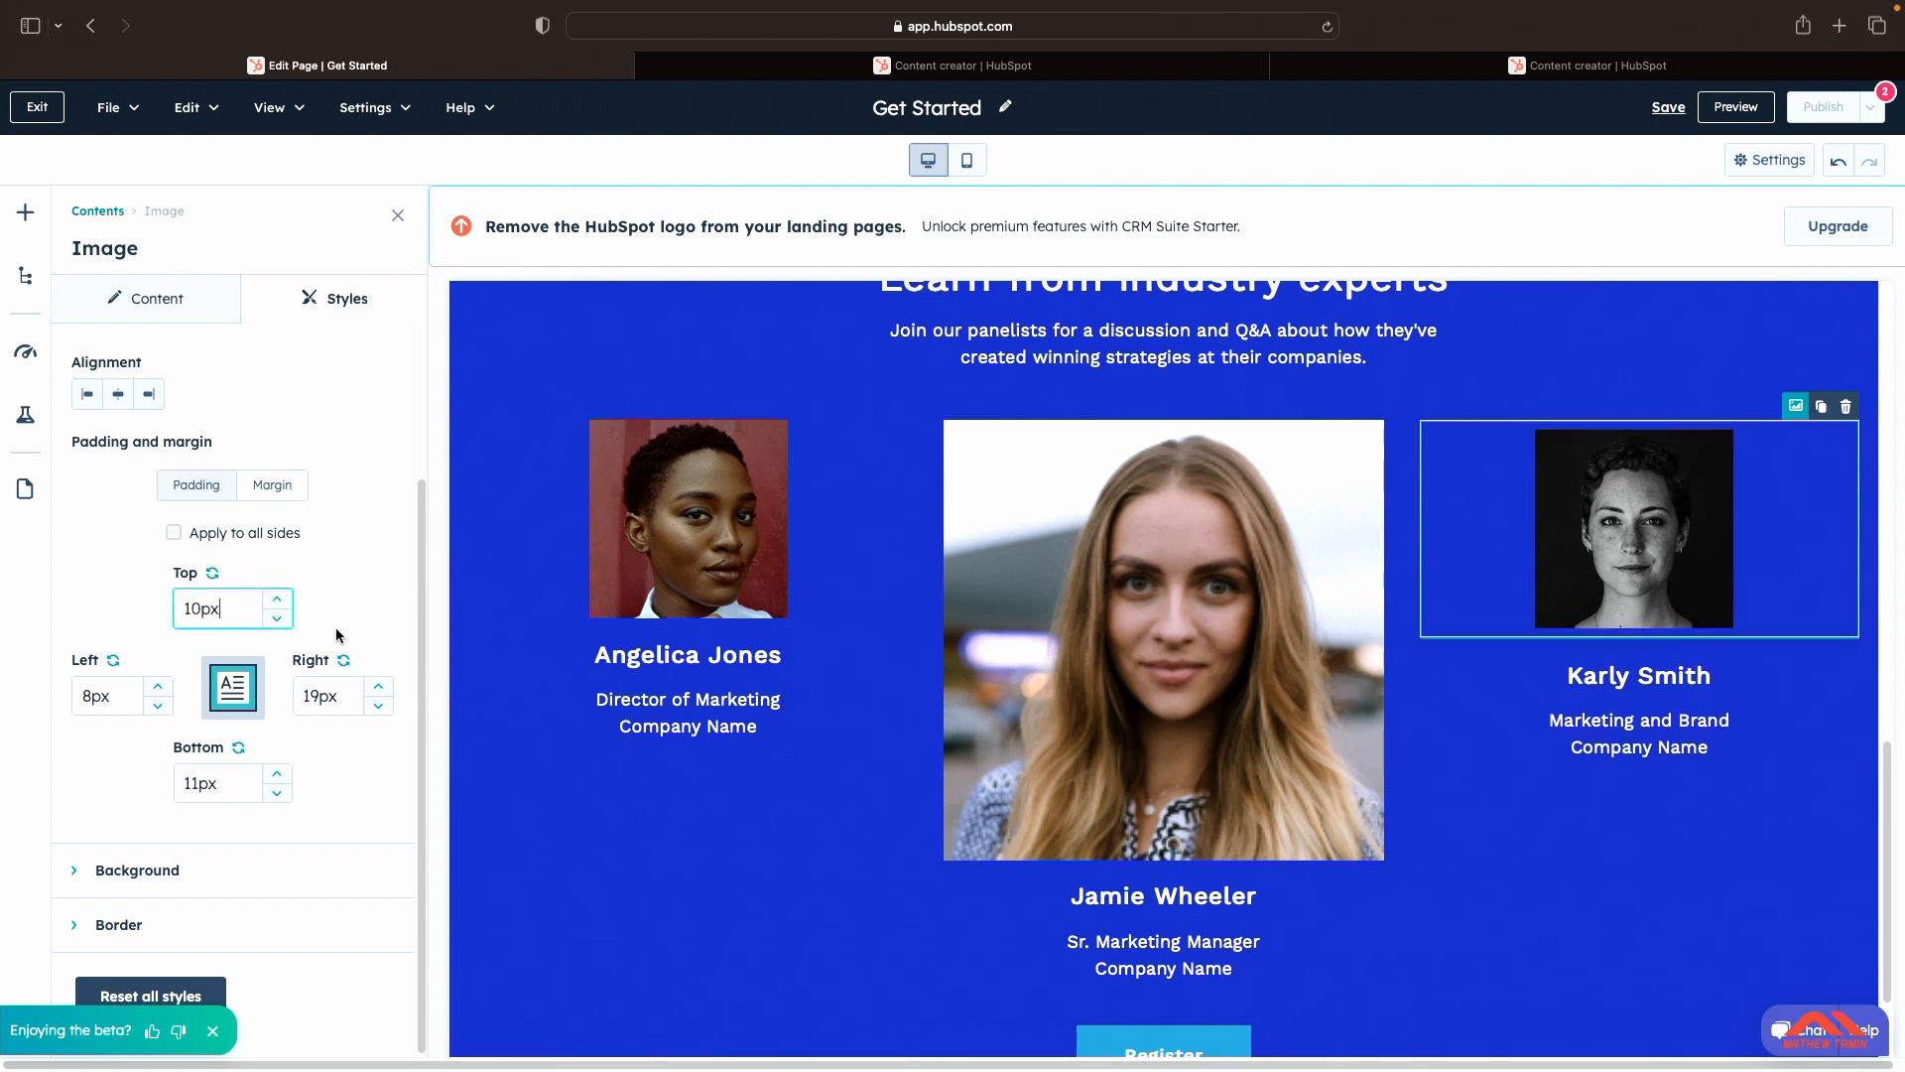
Step: Increase the third portrait's padding to 22px on the right, 11px on the left and 14px at the bottom
left_click(378, 686)
left_click(378, 686)
left_click(378, 686)
left_click(158, 685)
left_click(158, 685)
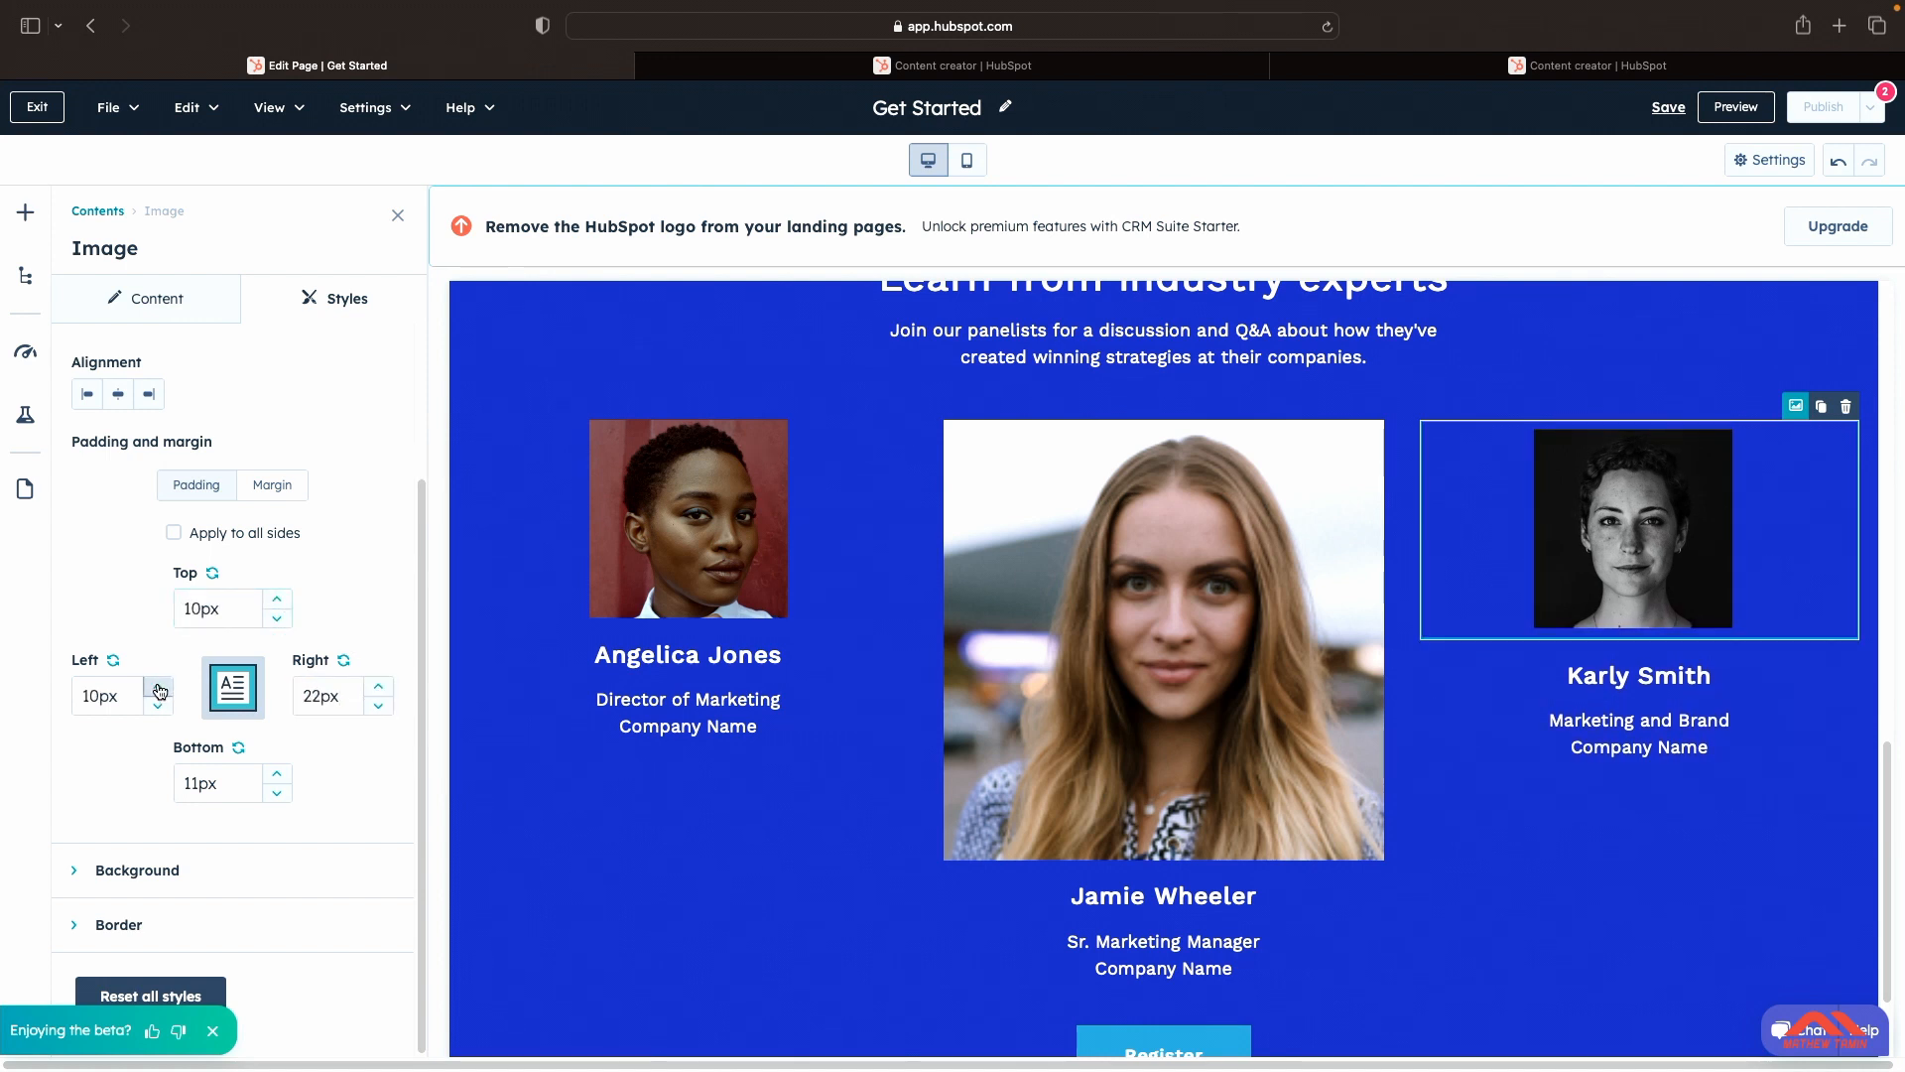
left_click(158, 686)
left_click(277, 773)
left_click(277, 773)
left_click(277, 773)
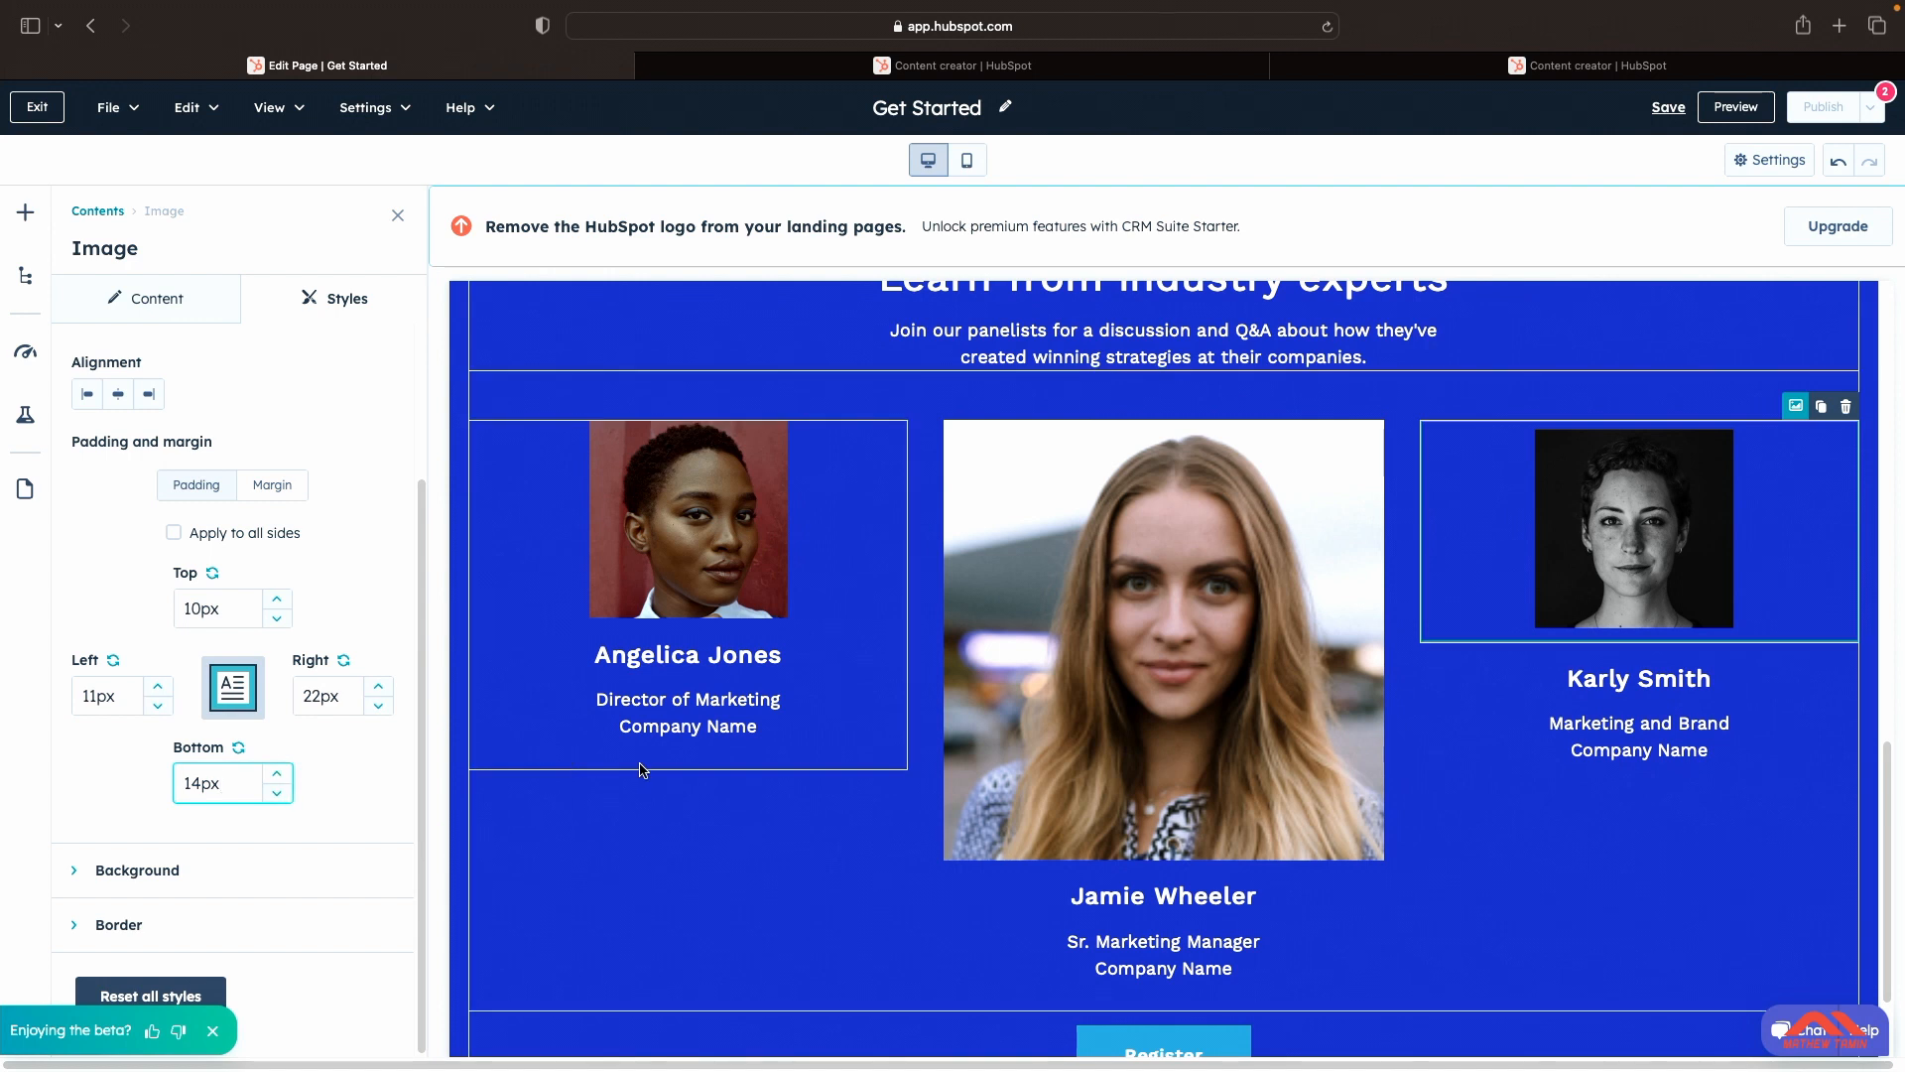
Step: Apply a uniform padding of 23px to all sides of the third portrait
left_click(174, 536)
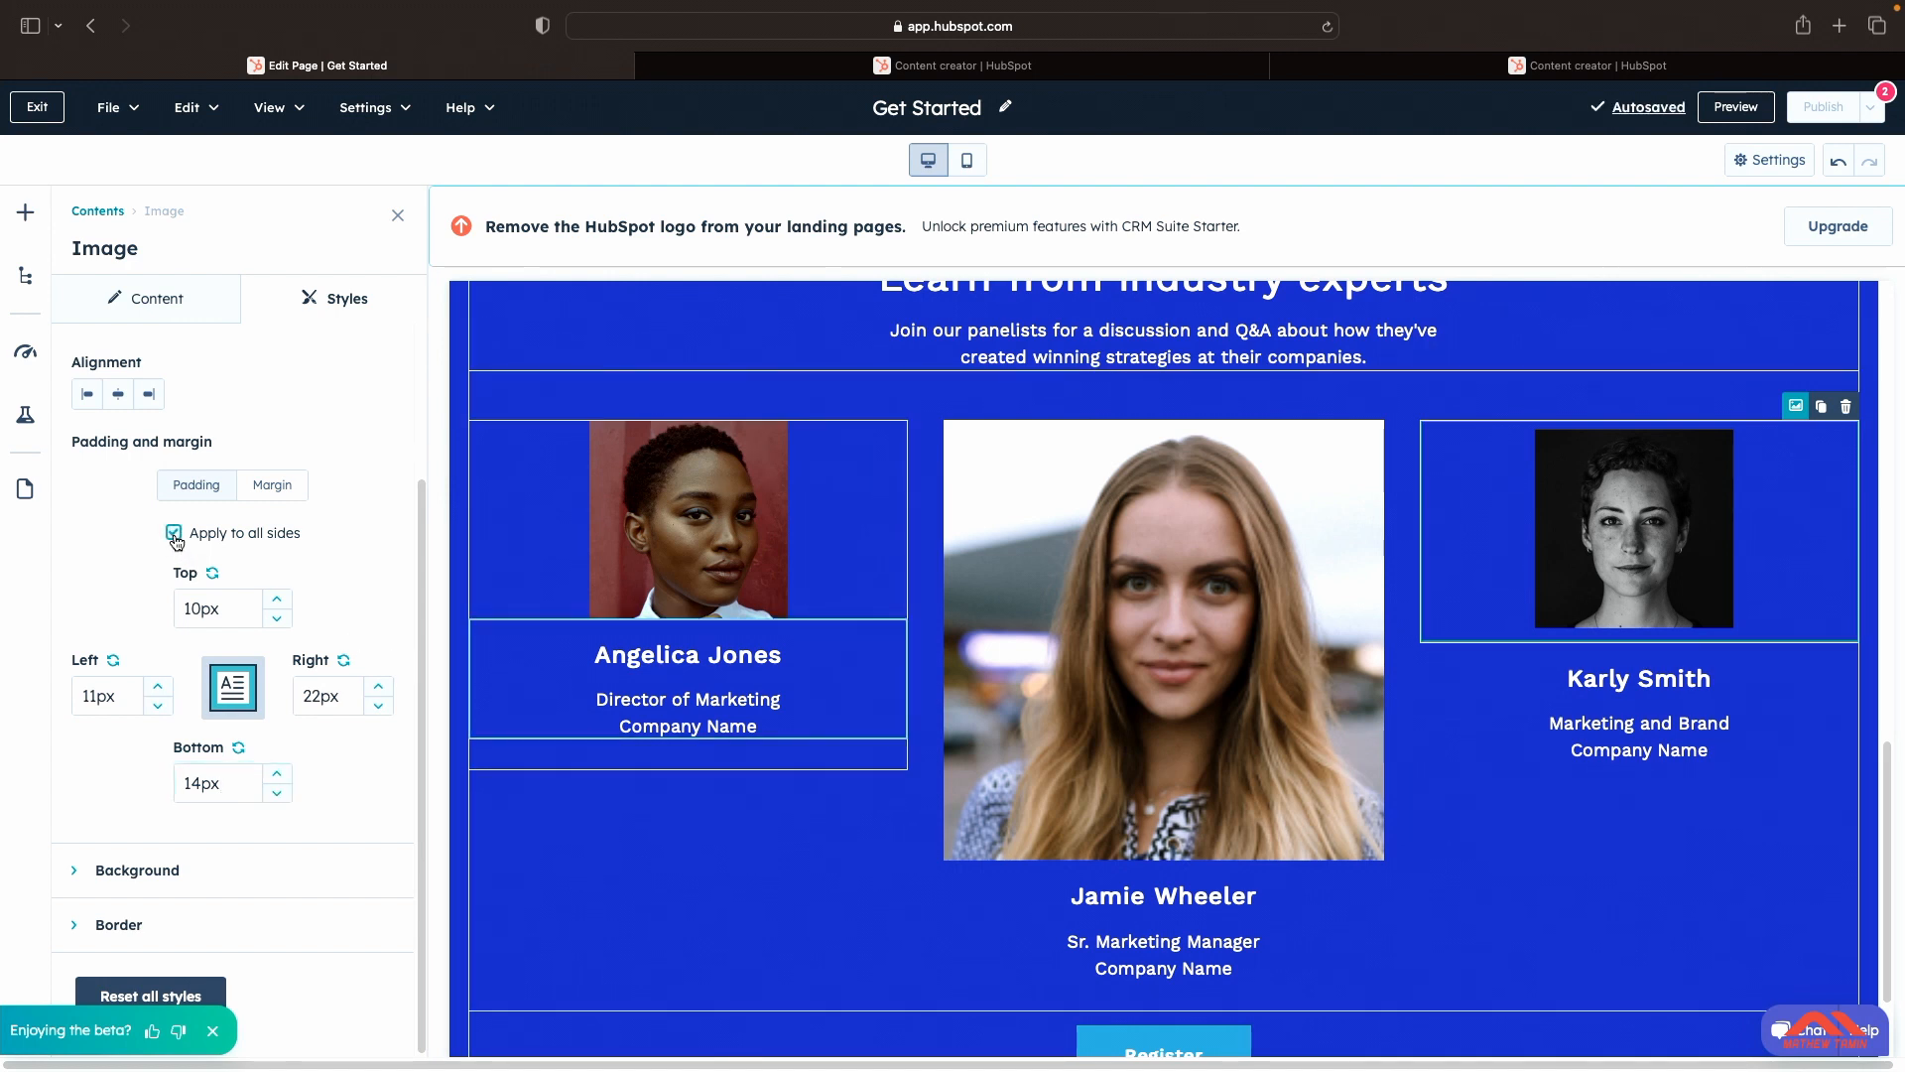
left_click(379, 687)
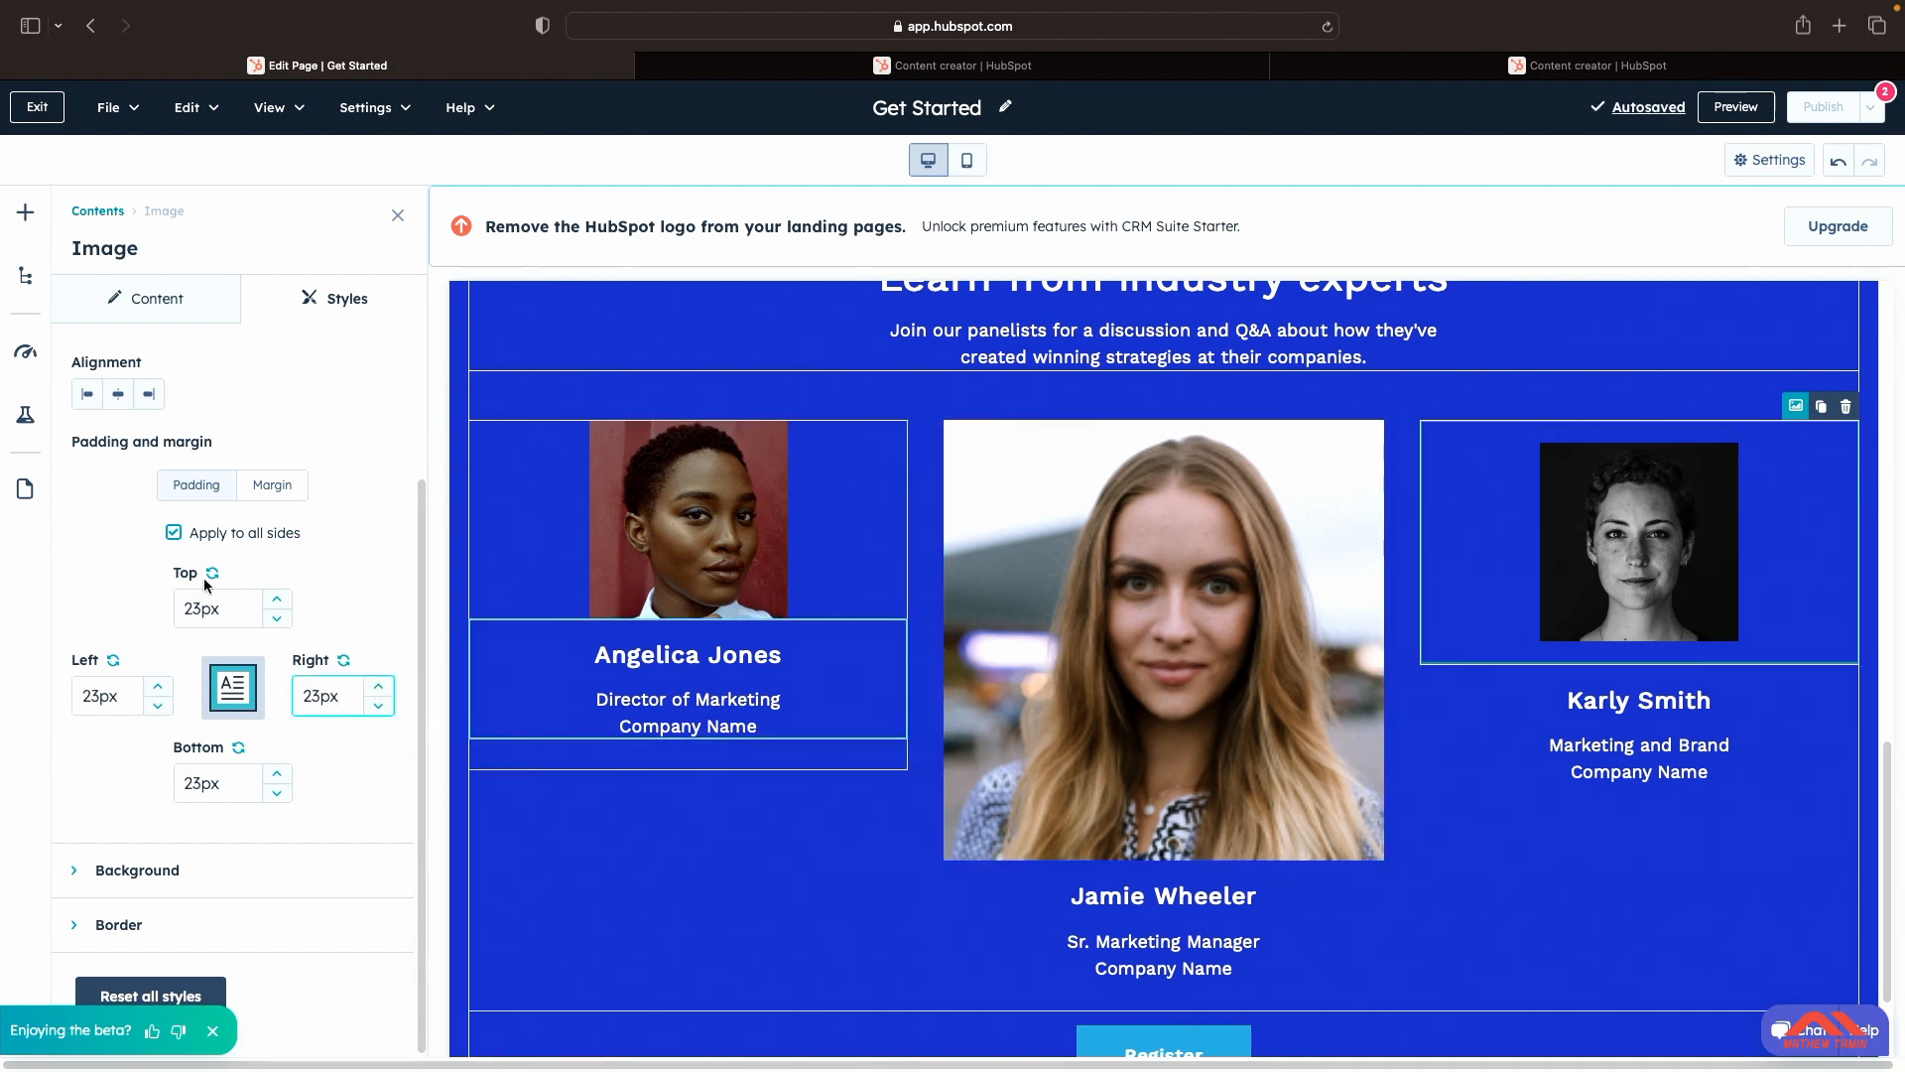
Step: Unlink the padding sides and set only the third portrait's top padding to 25px
left_click(174, 536)
left_click(277, 599)
left_click(277, 599)
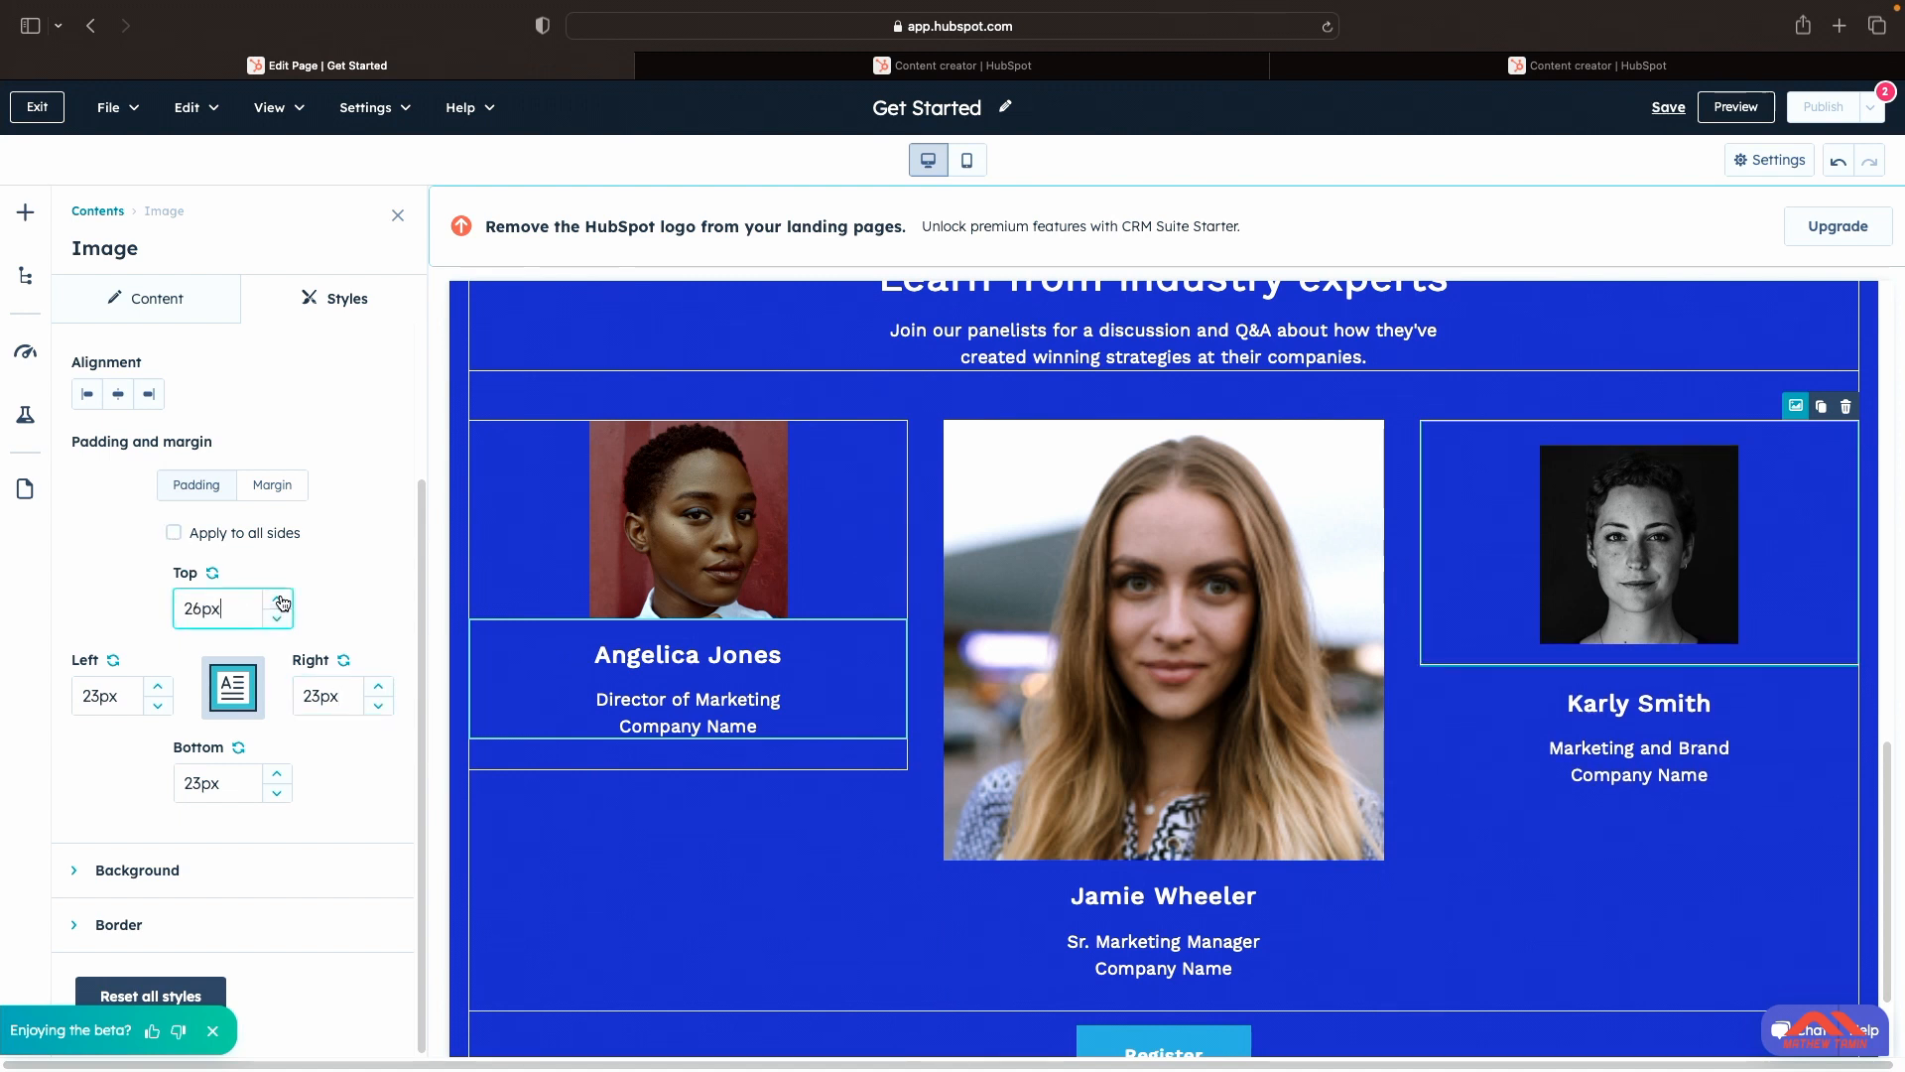
left_click(277, 599)
left_click(278, 619)
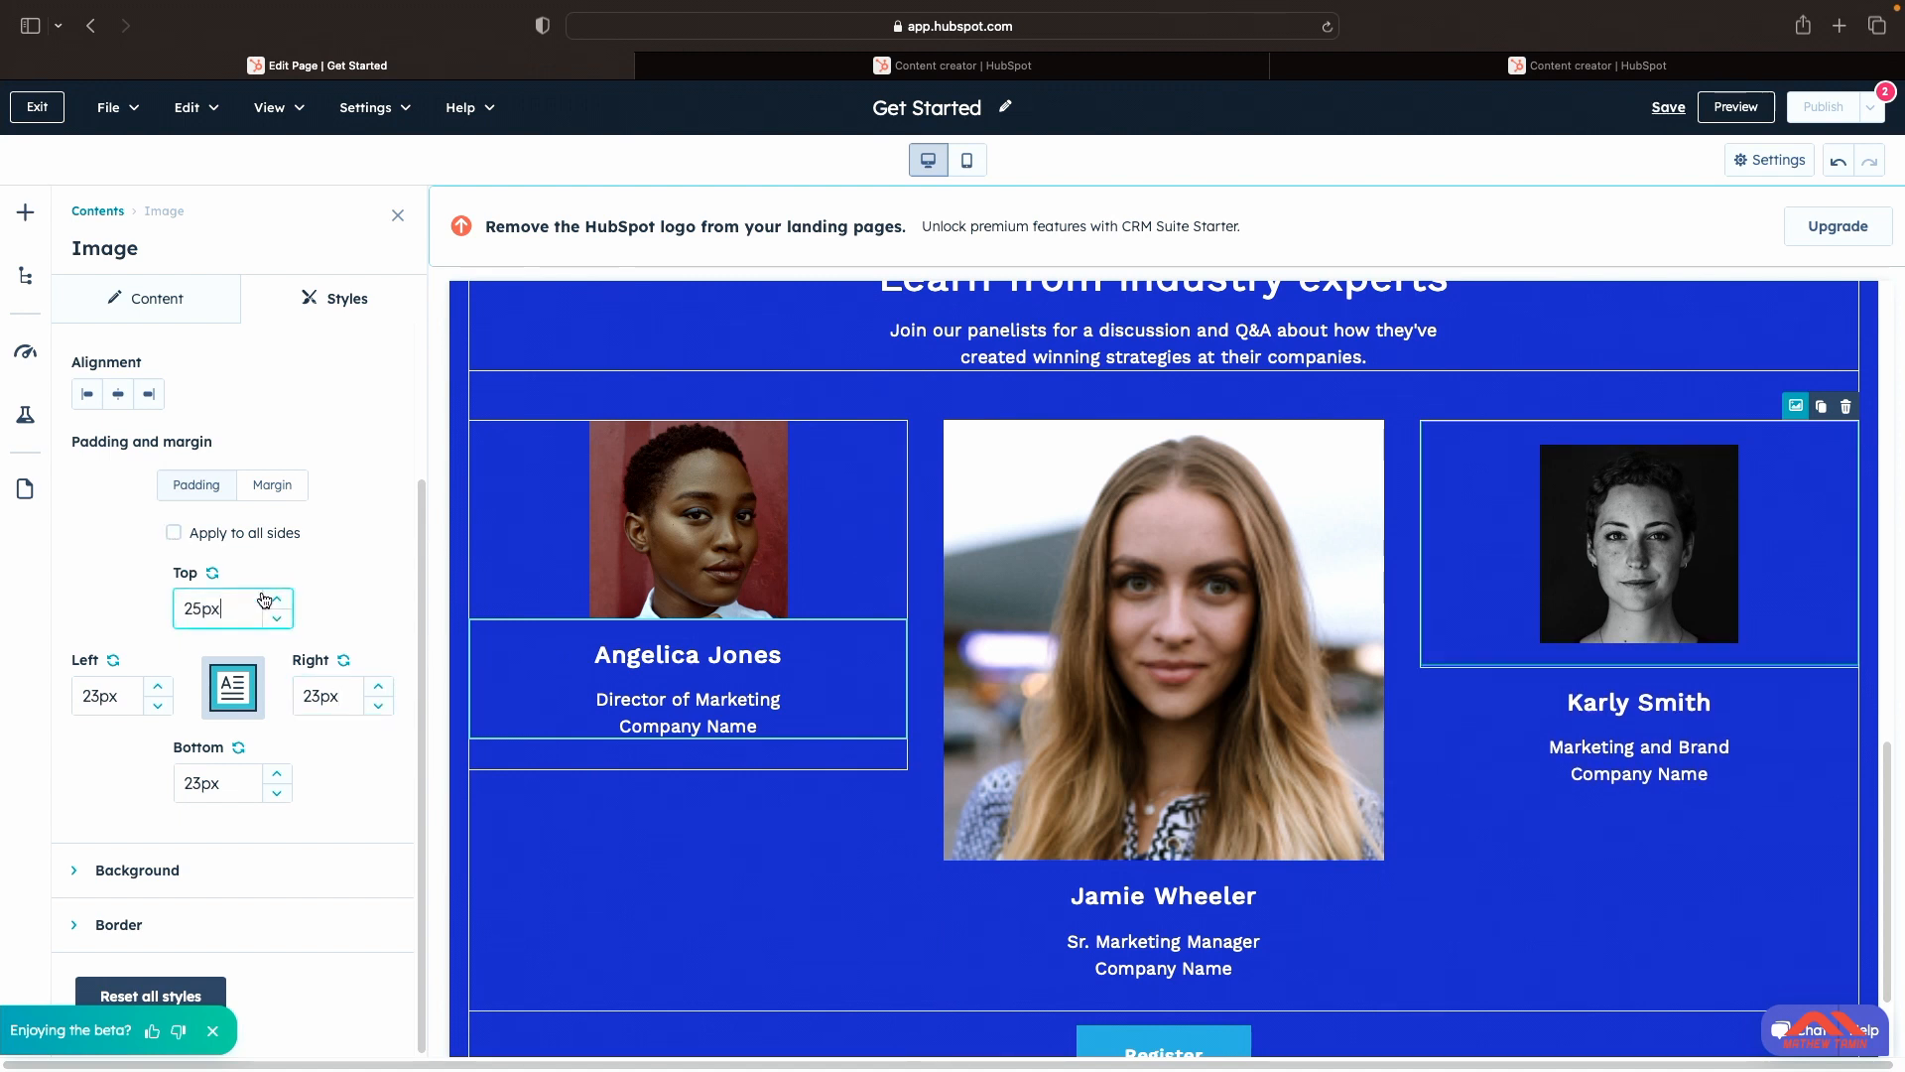
Step: Link the third portrait's padding sides and apply a uniform padding of 20px
left_click(174, 534)
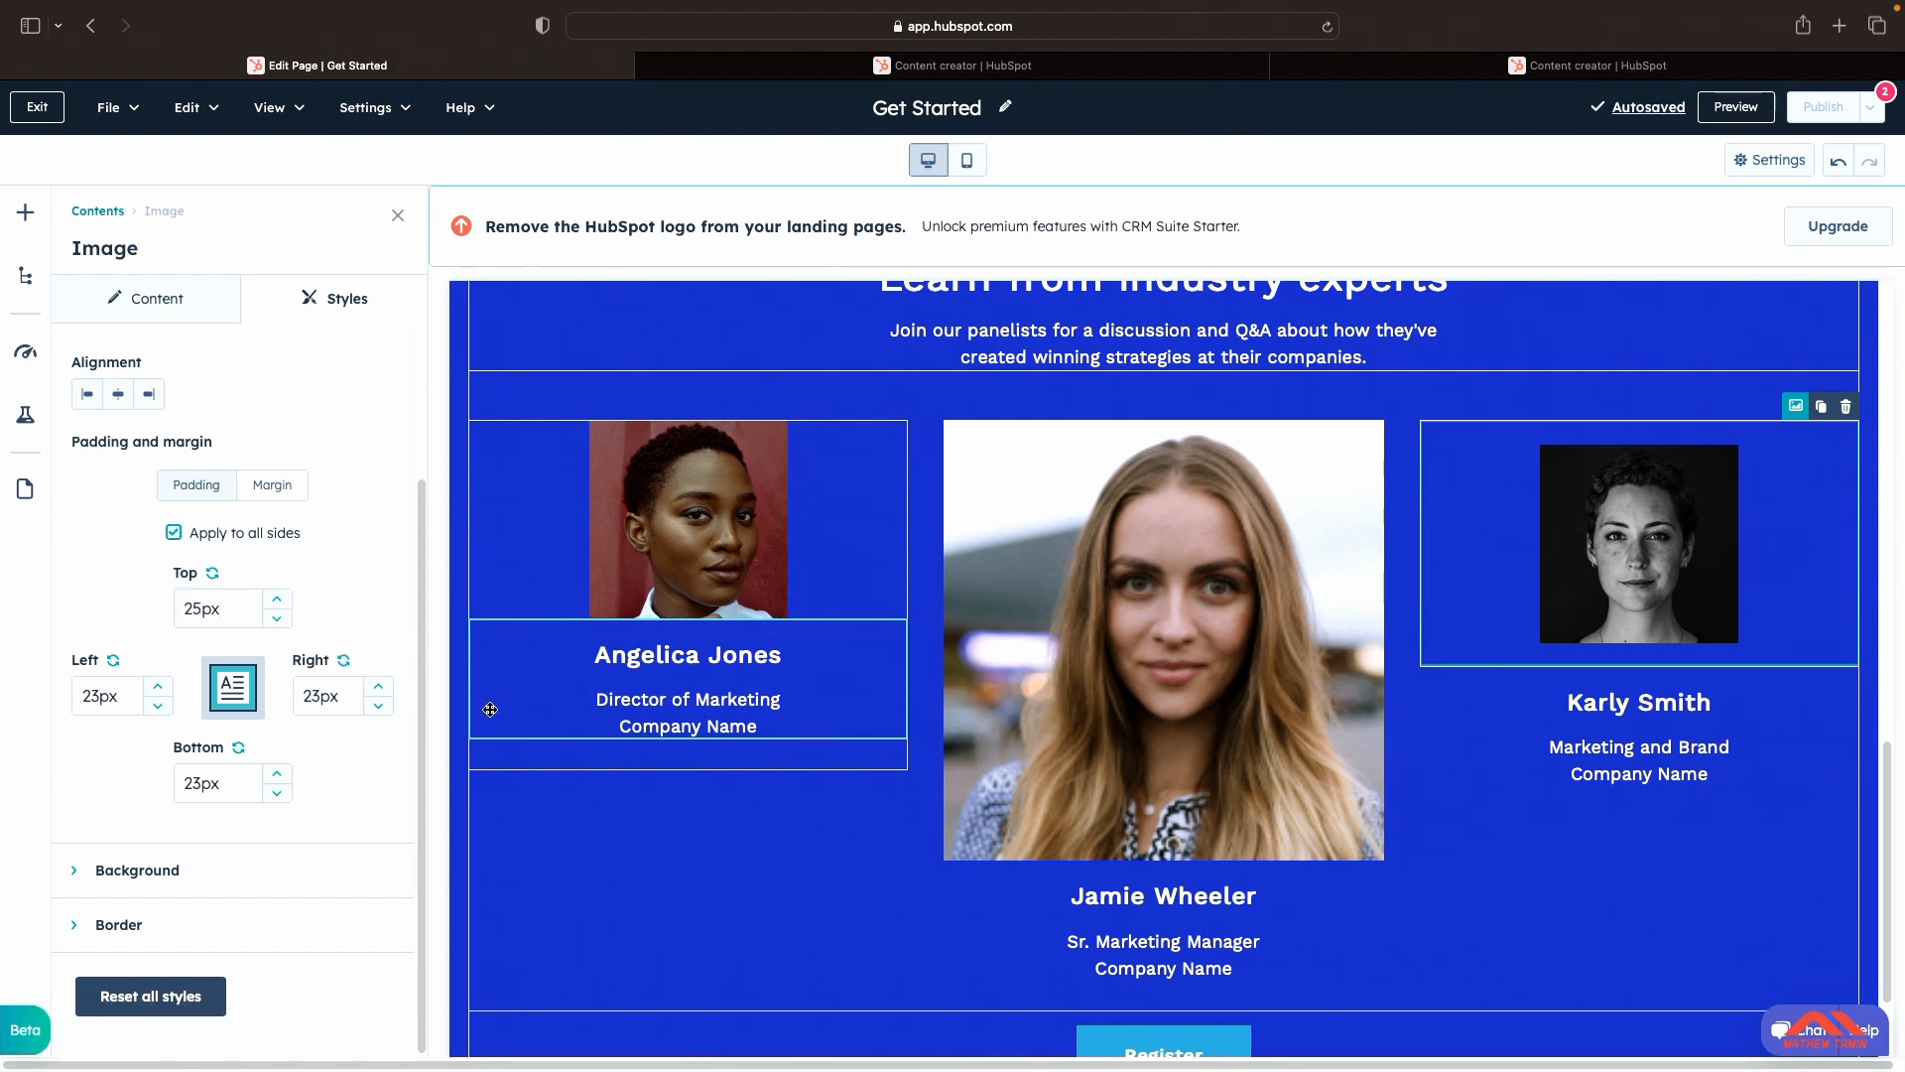
left_click(380, 705)
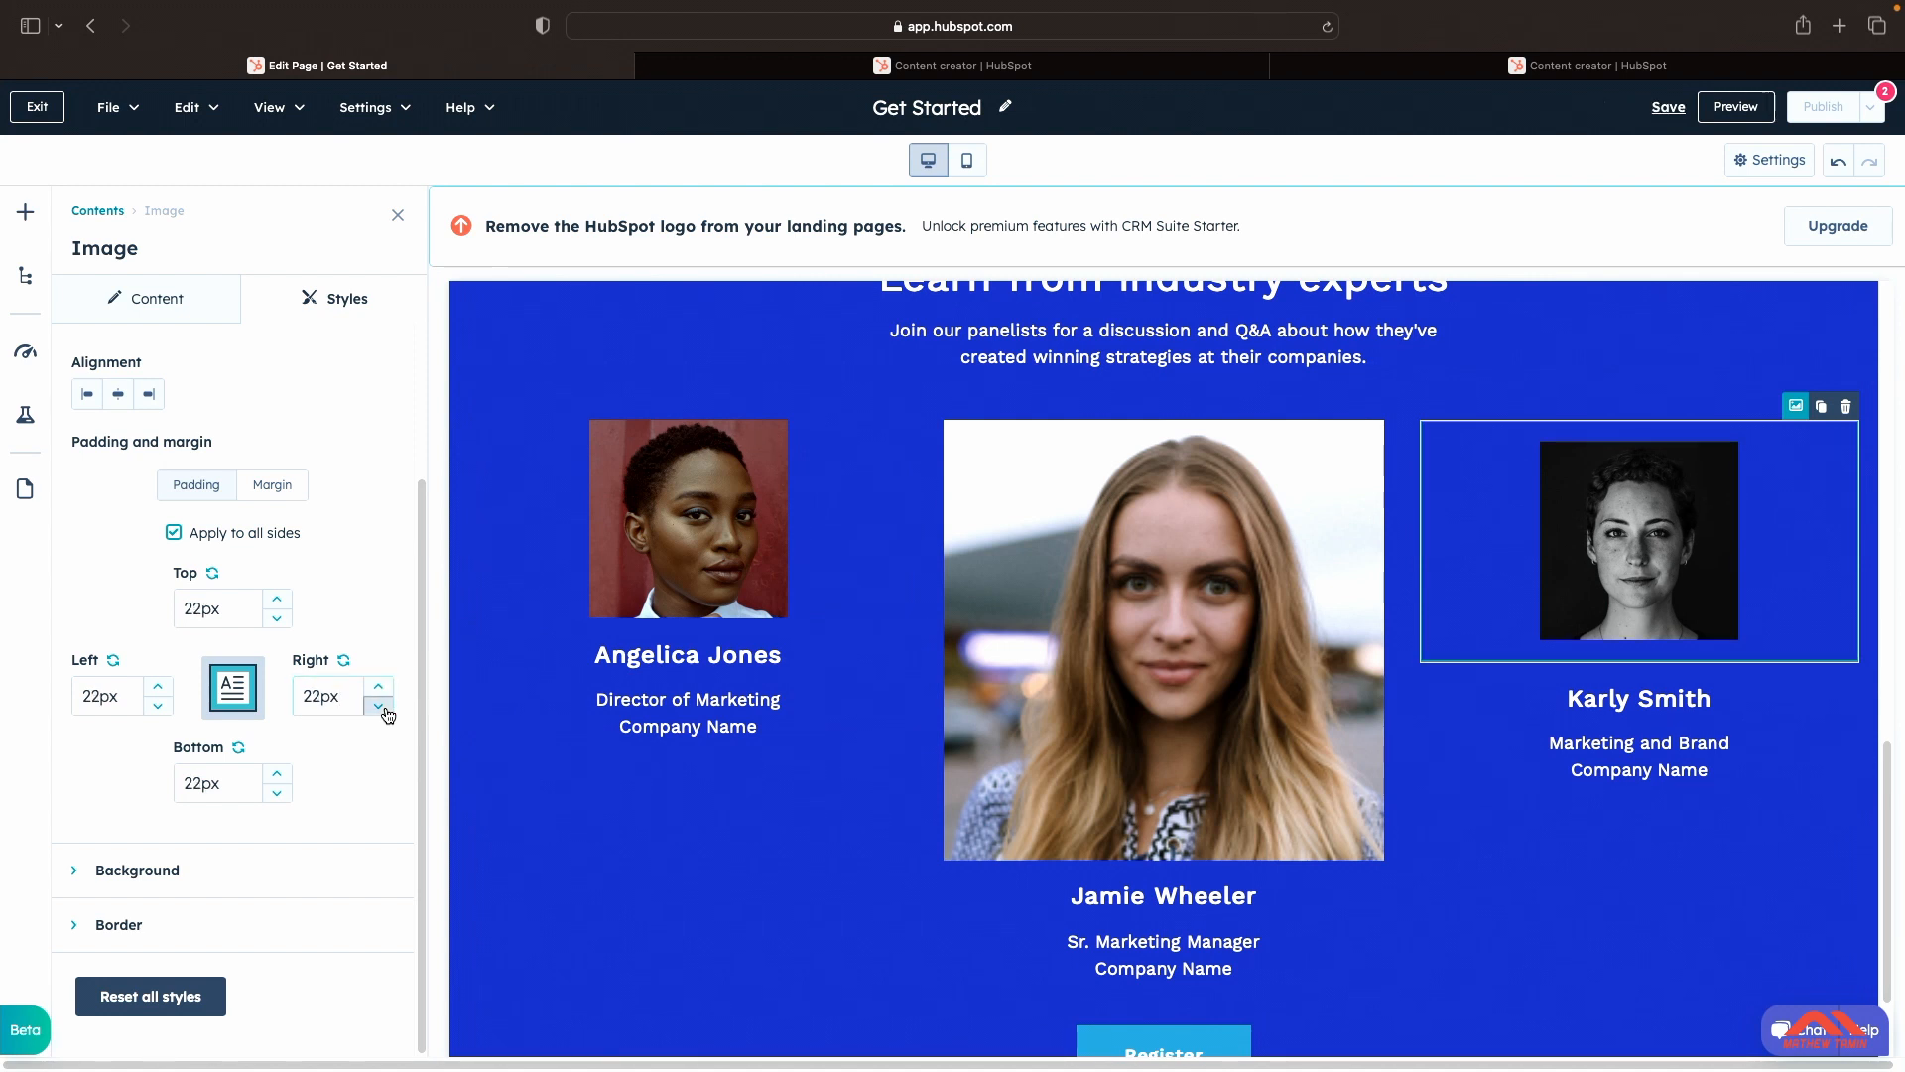
left_click(381, 706)
left_click(381, 707)
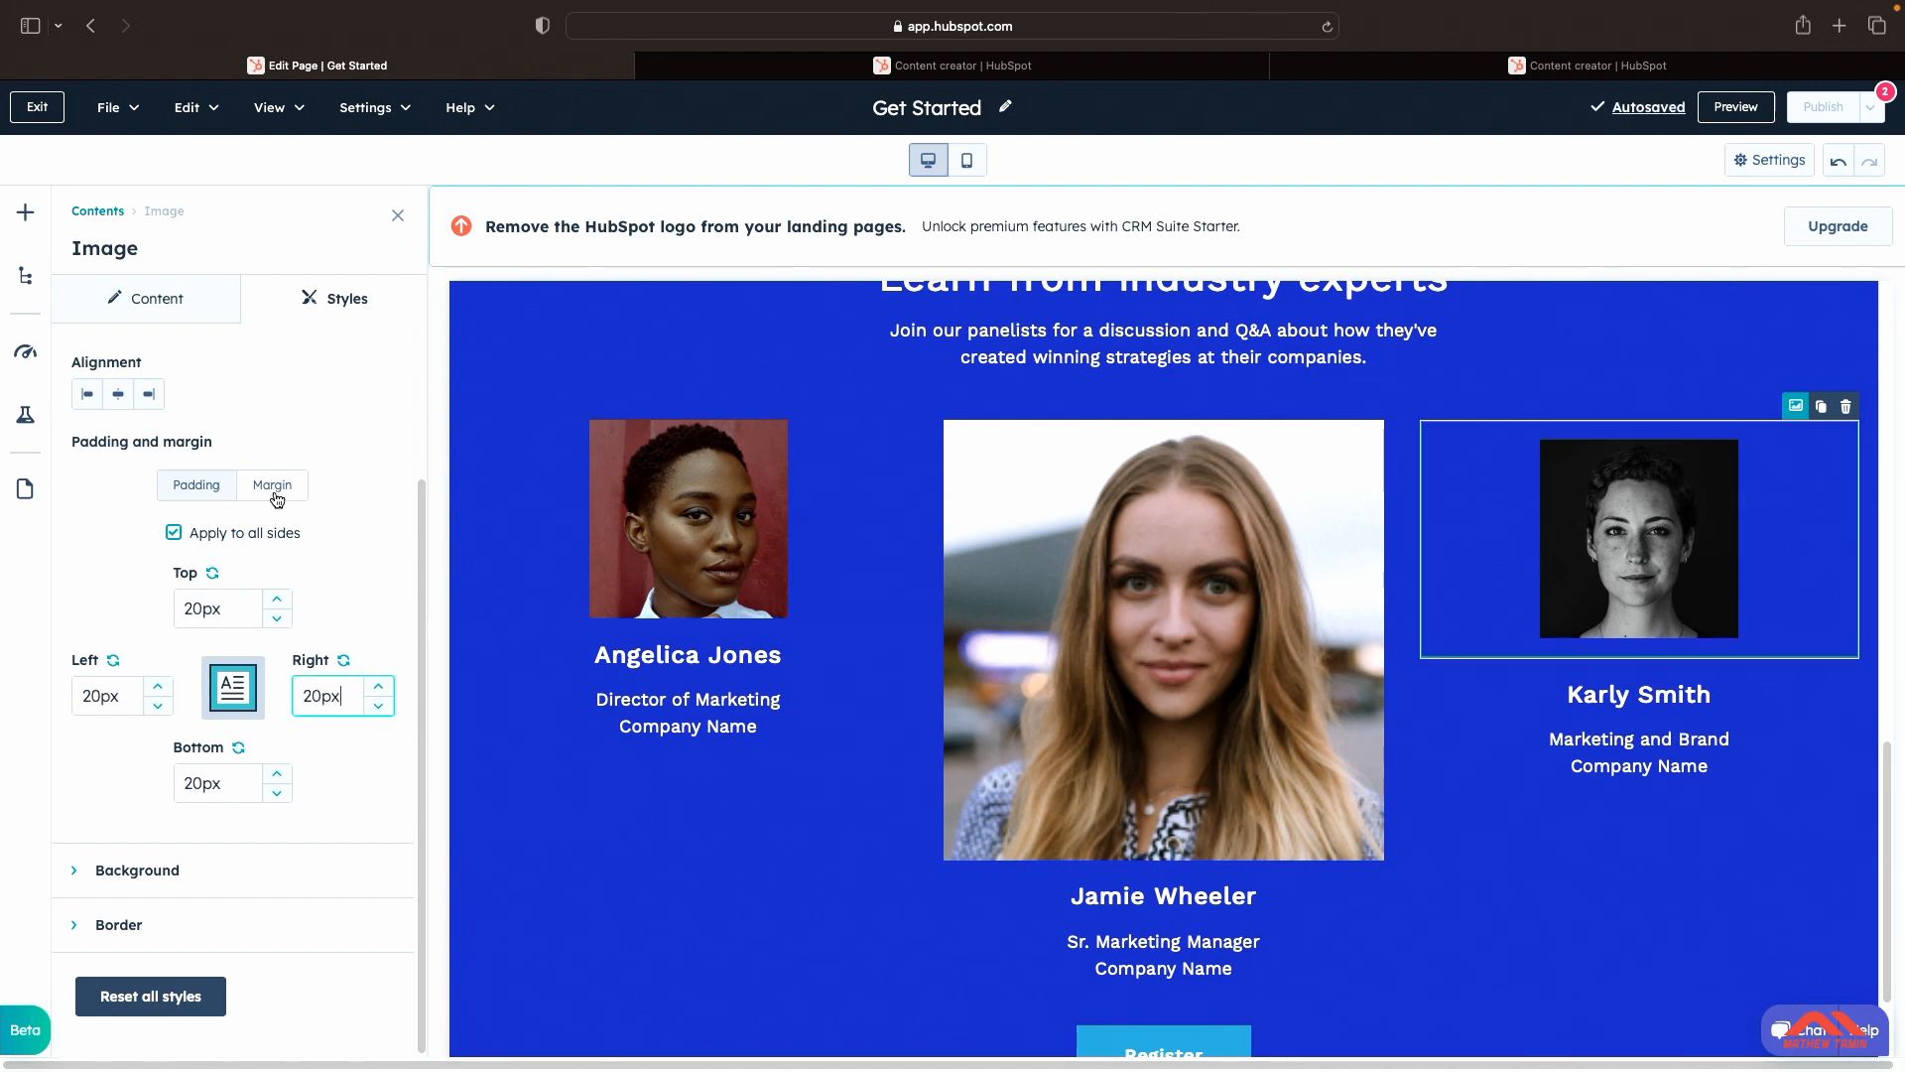
left_click(175, 534)
Step: Apply a linked 12px top and bottom margin to the third portrait, and clear it again with the sides unlinked
left_click(276, 485)
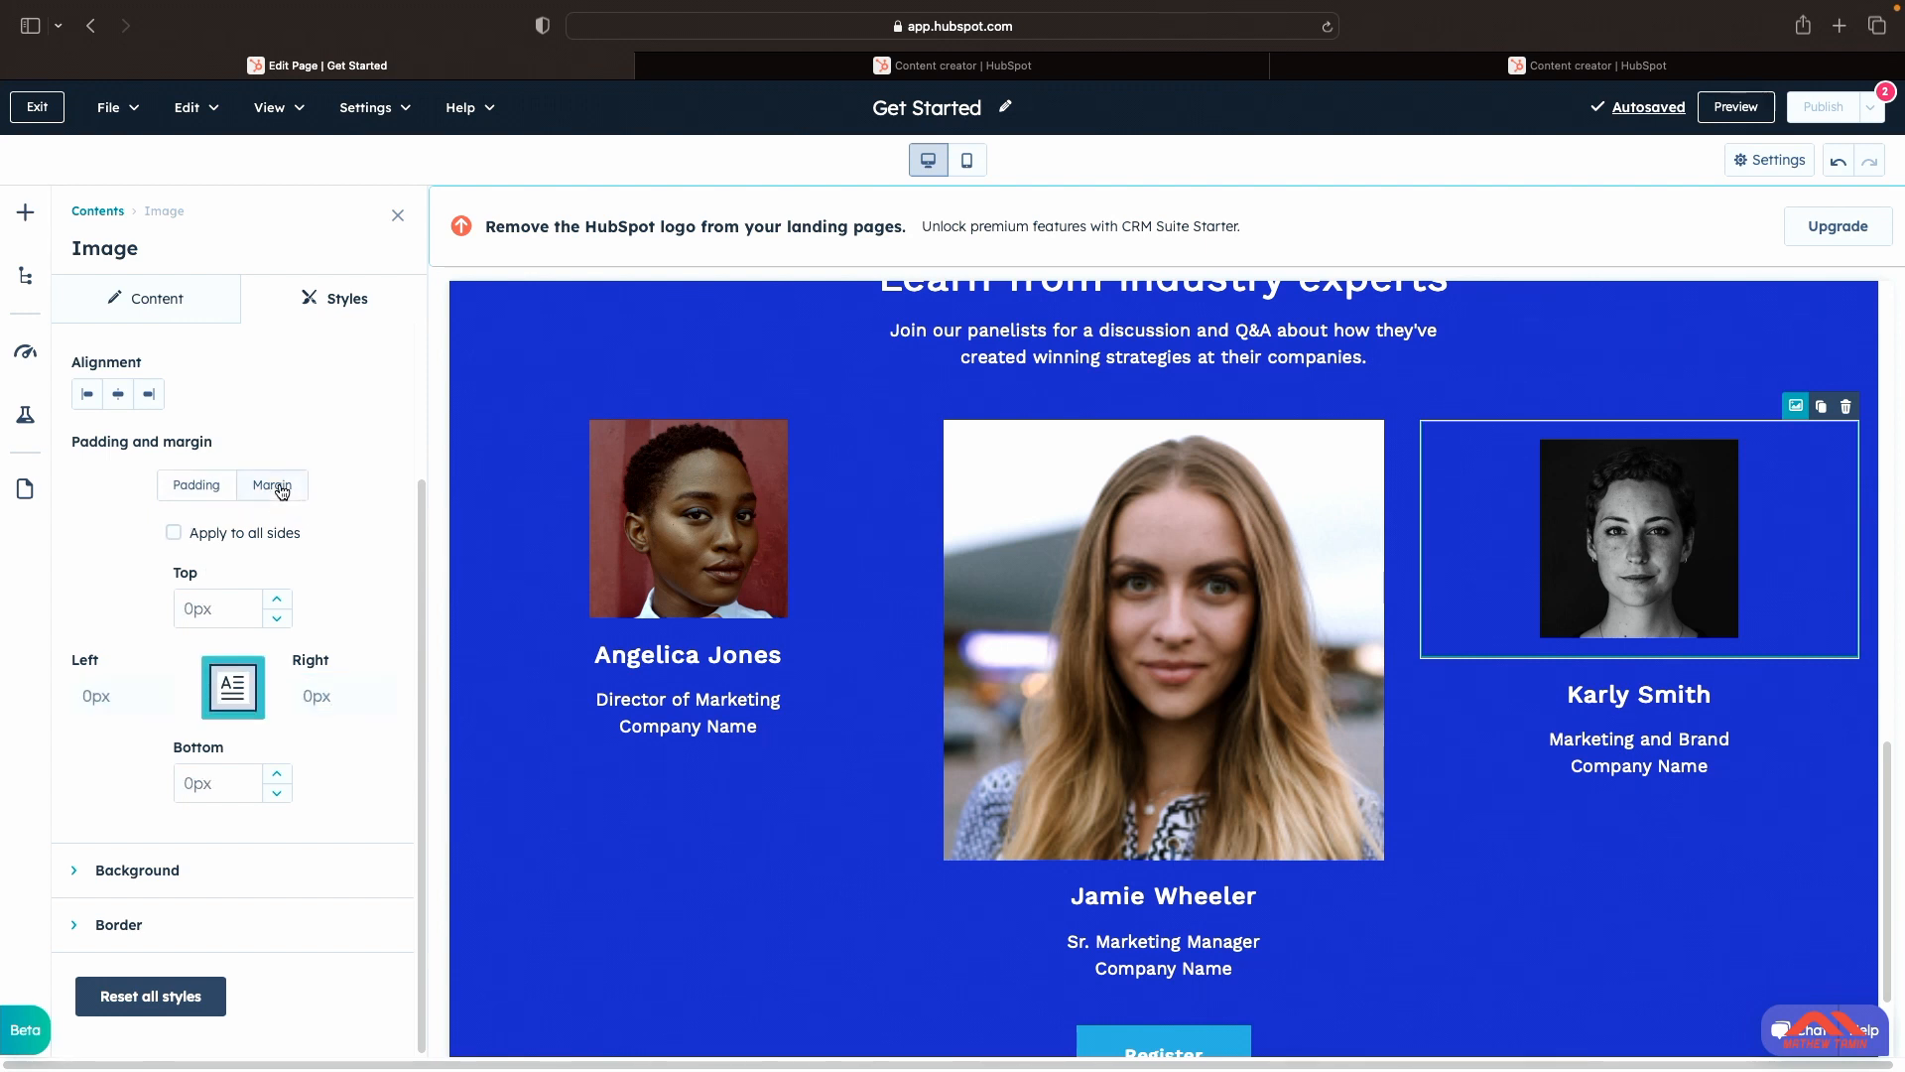
left_click(175, 533)
left_click(279, 601)
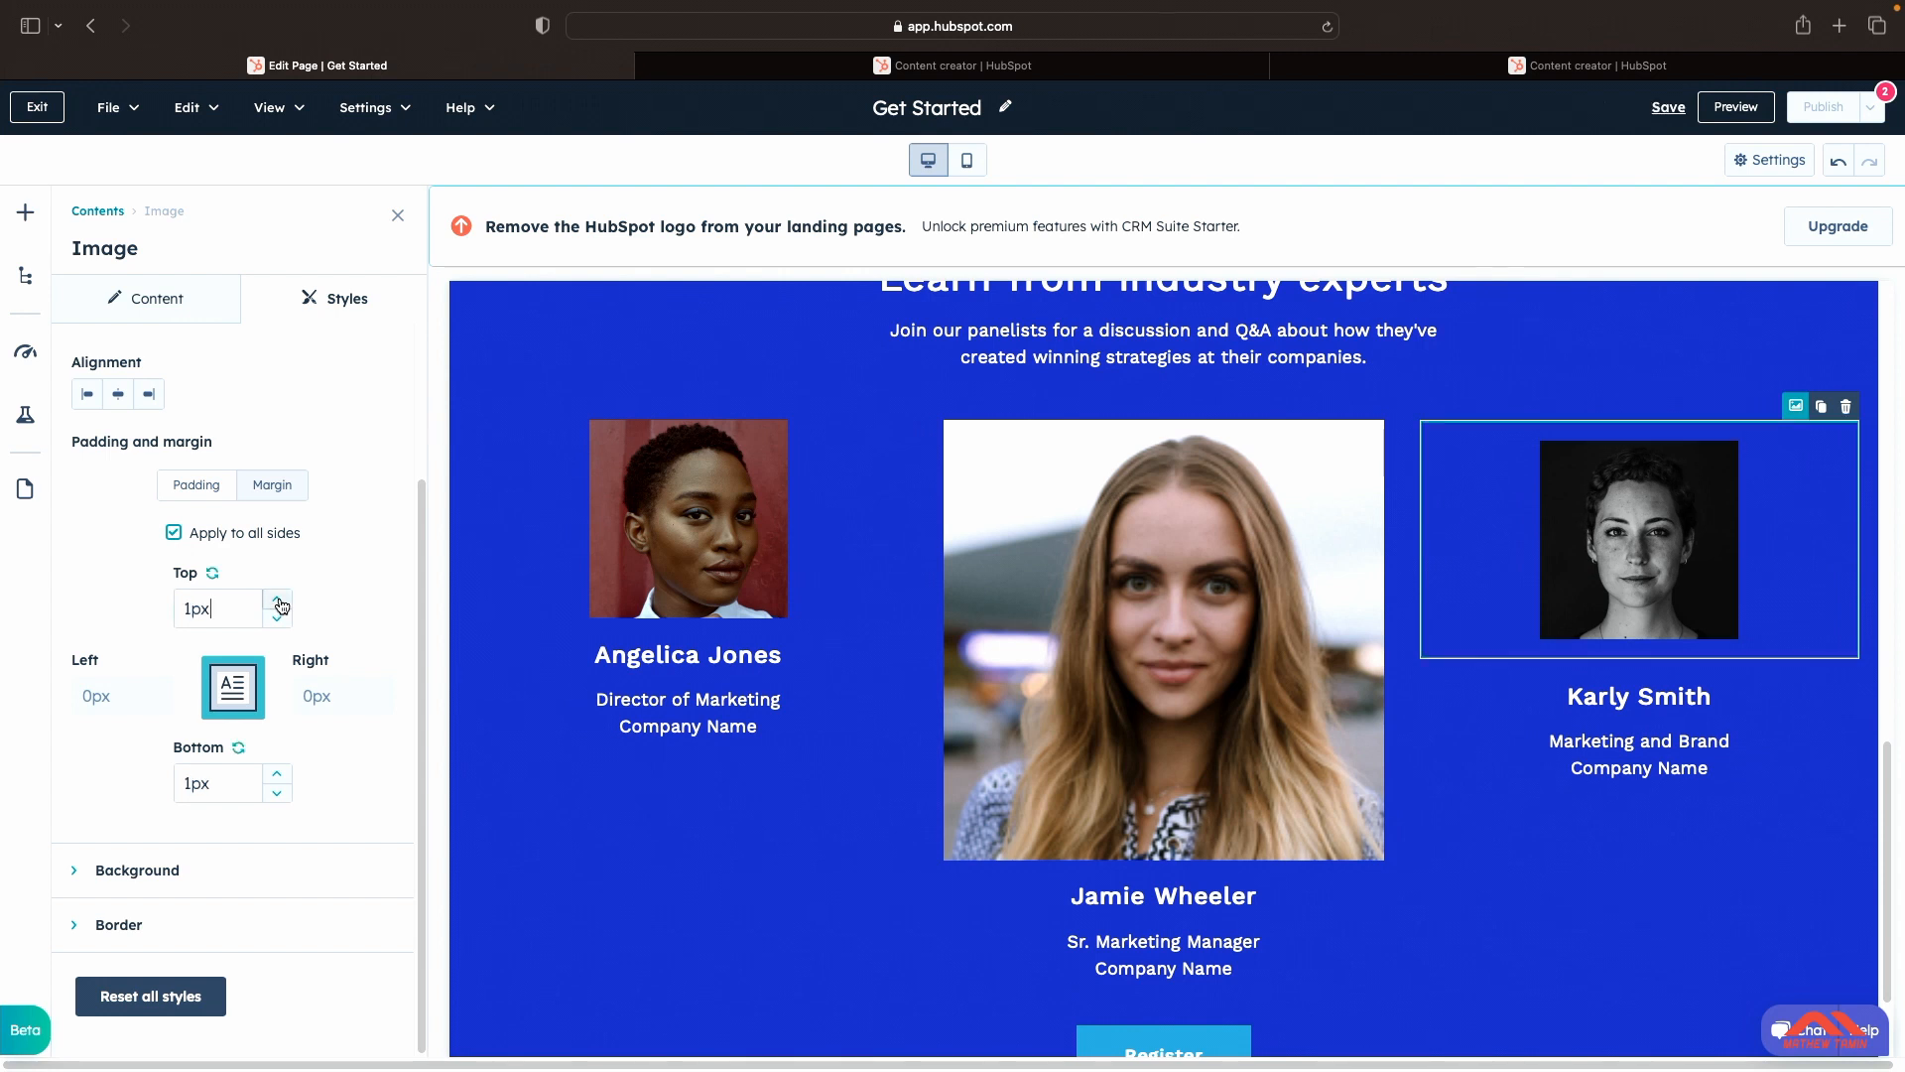
left_click(278, 601)
left_click(277, 601)
left_click(278, 600)
left_click(278, 600)
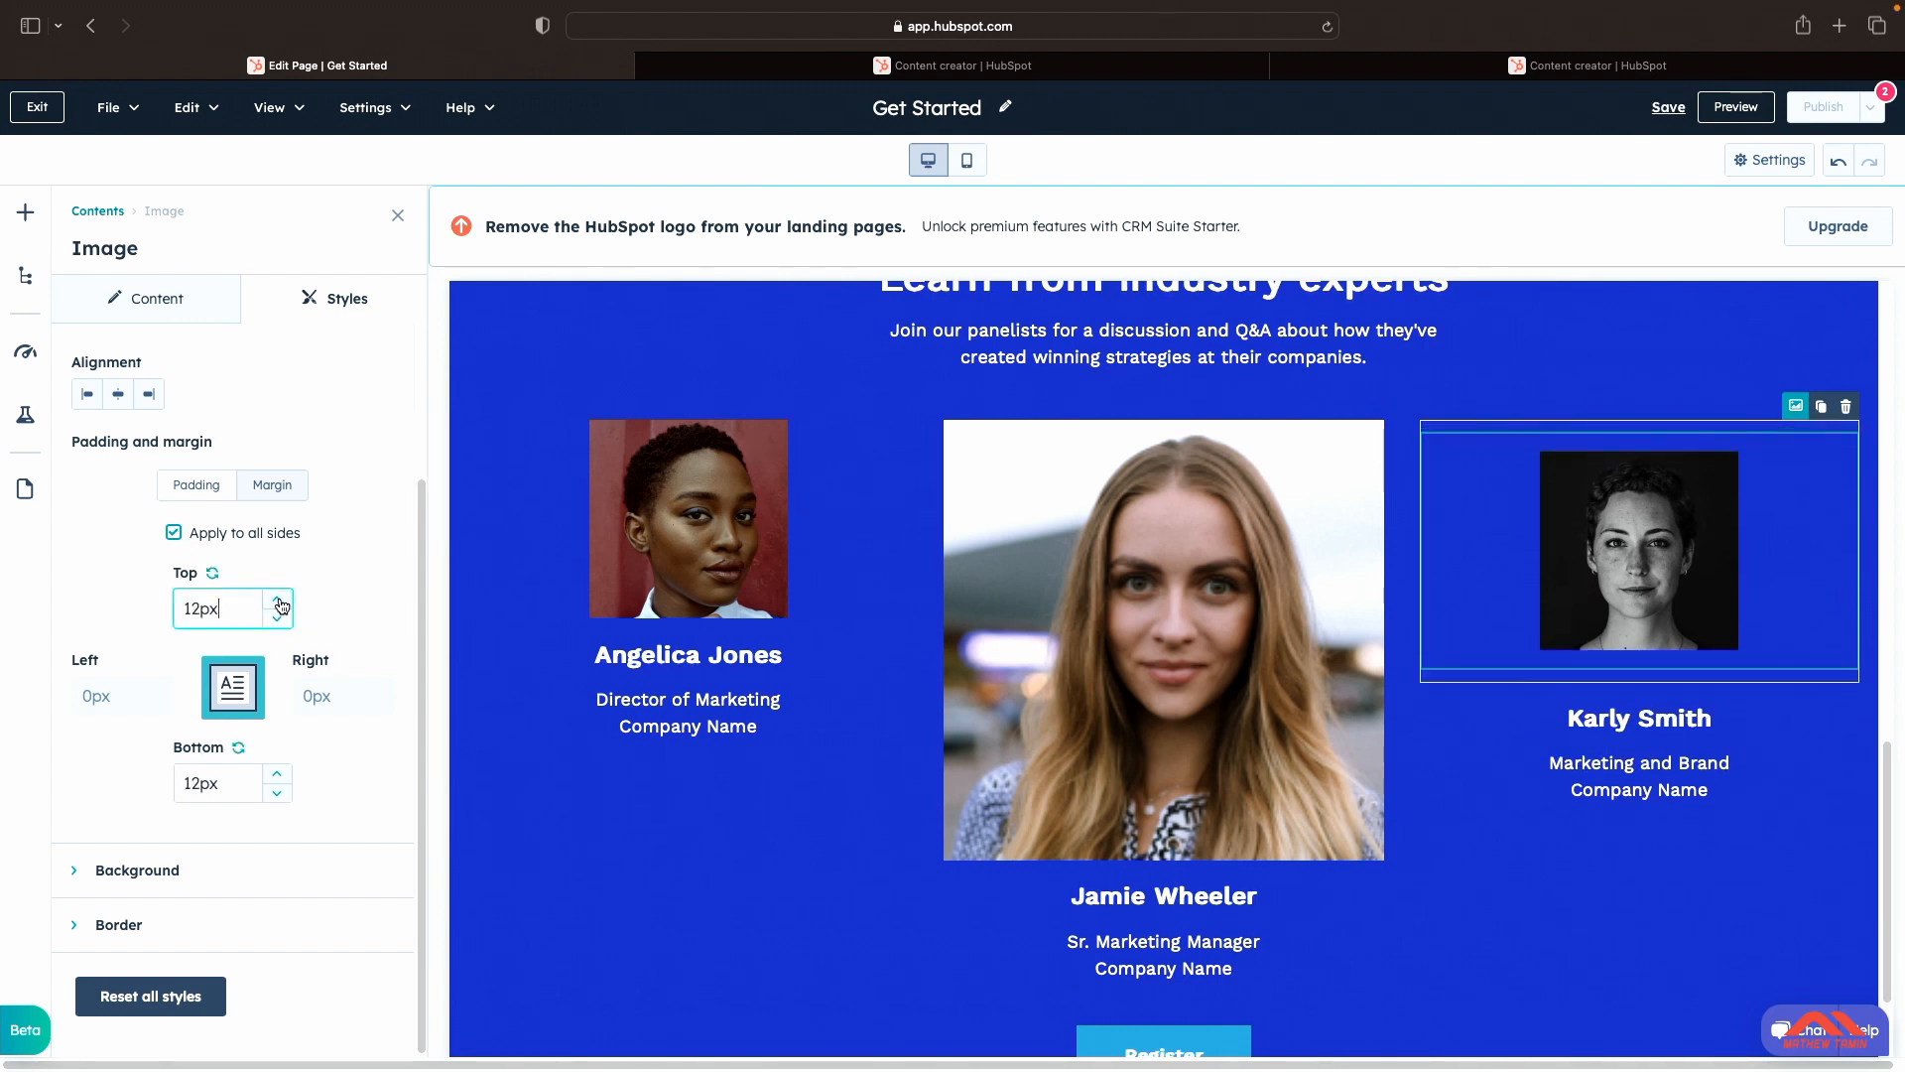
left_click(210, 573)
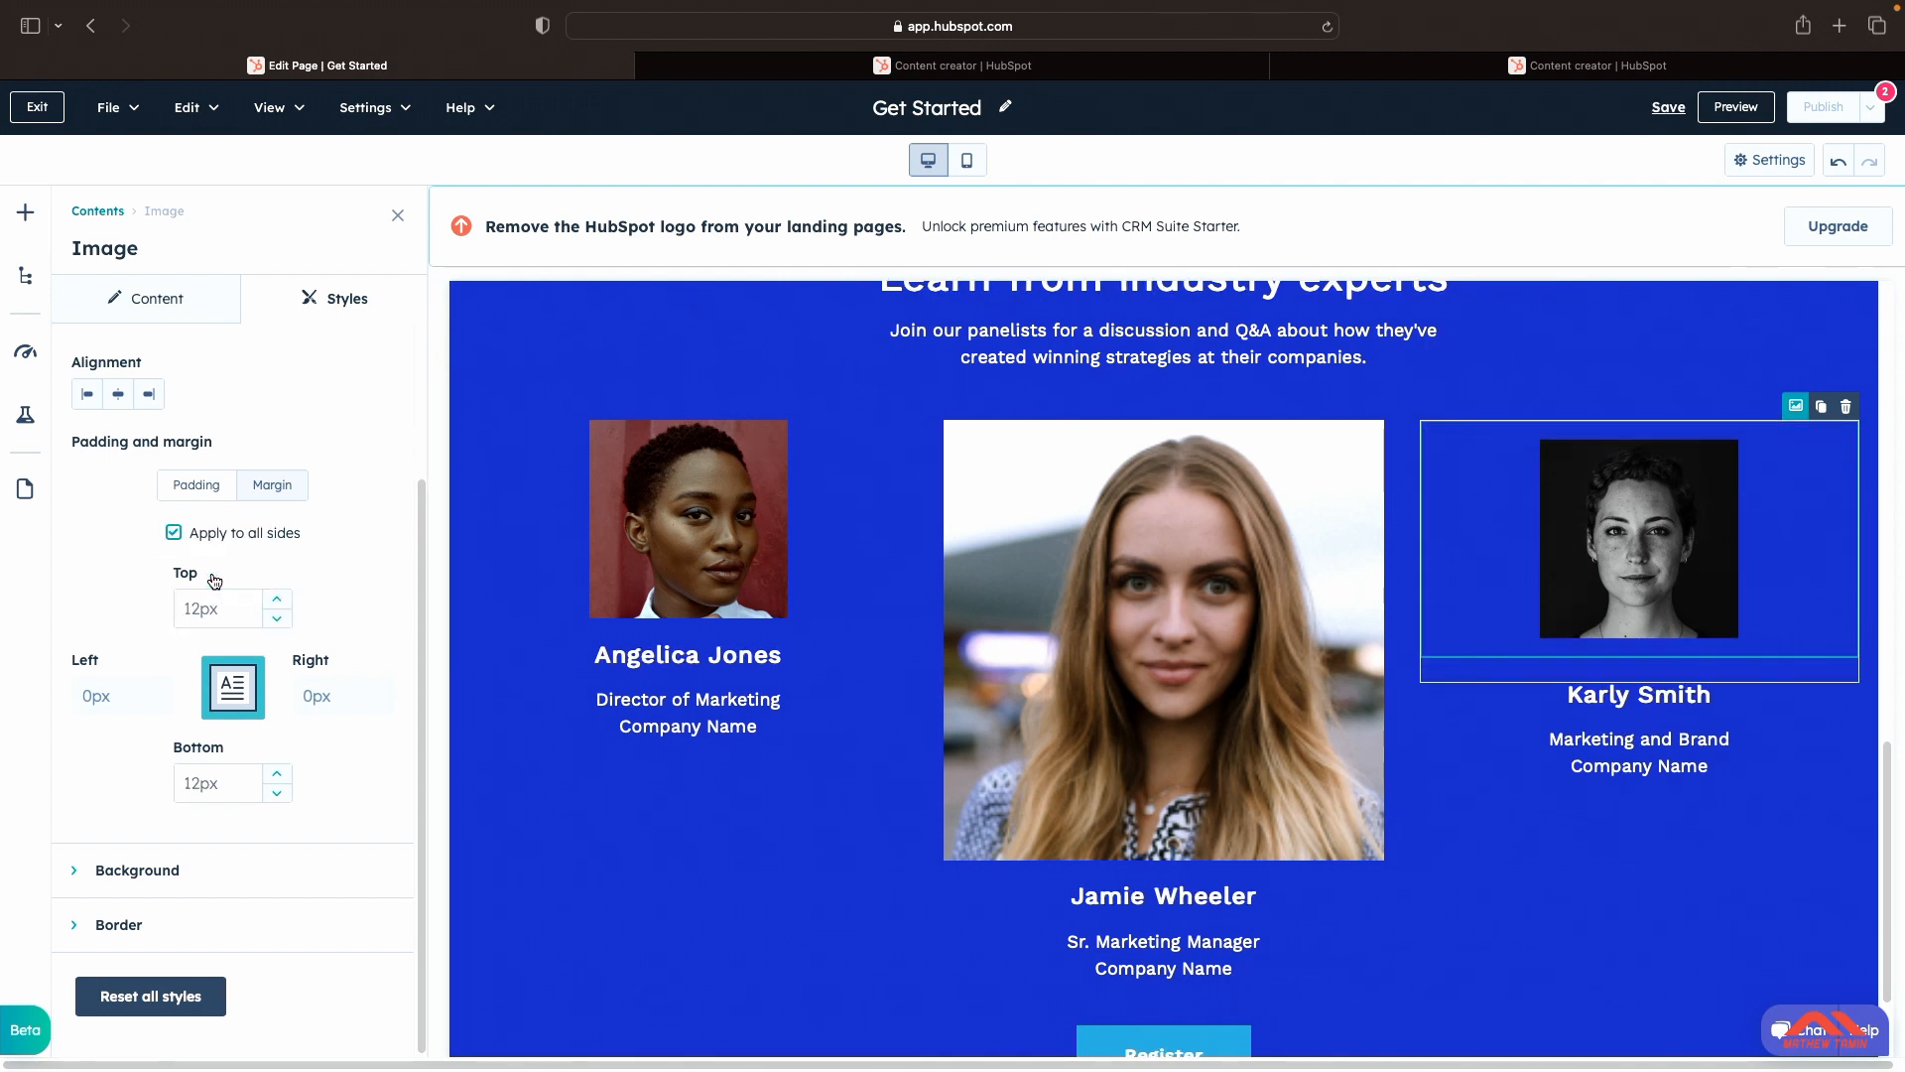
left_click(175, 533)
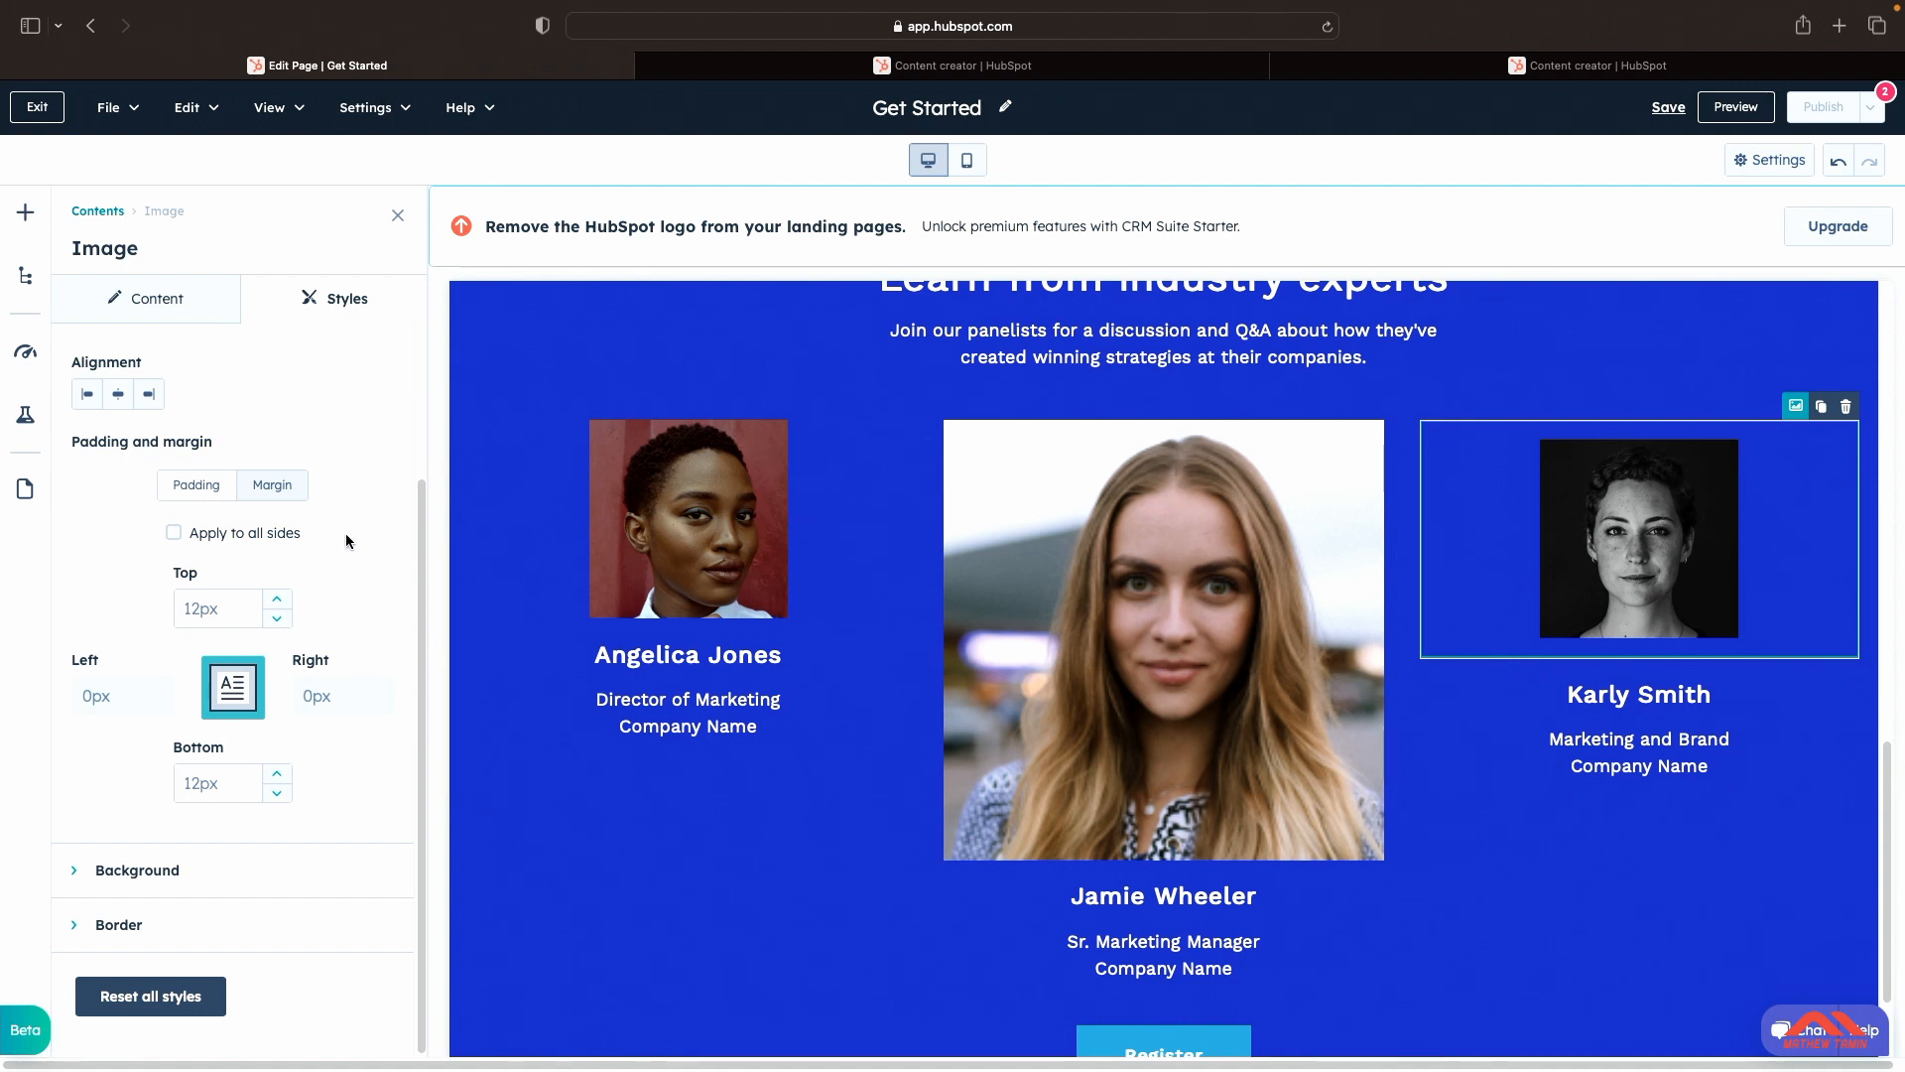
Step: Try background colors such as A2C4C9, A64D79, 0C5394 and F9CB9C behind the third portrait, settling on E06666
left_click(81, 875)
scroll(320, 581, "down", 2)
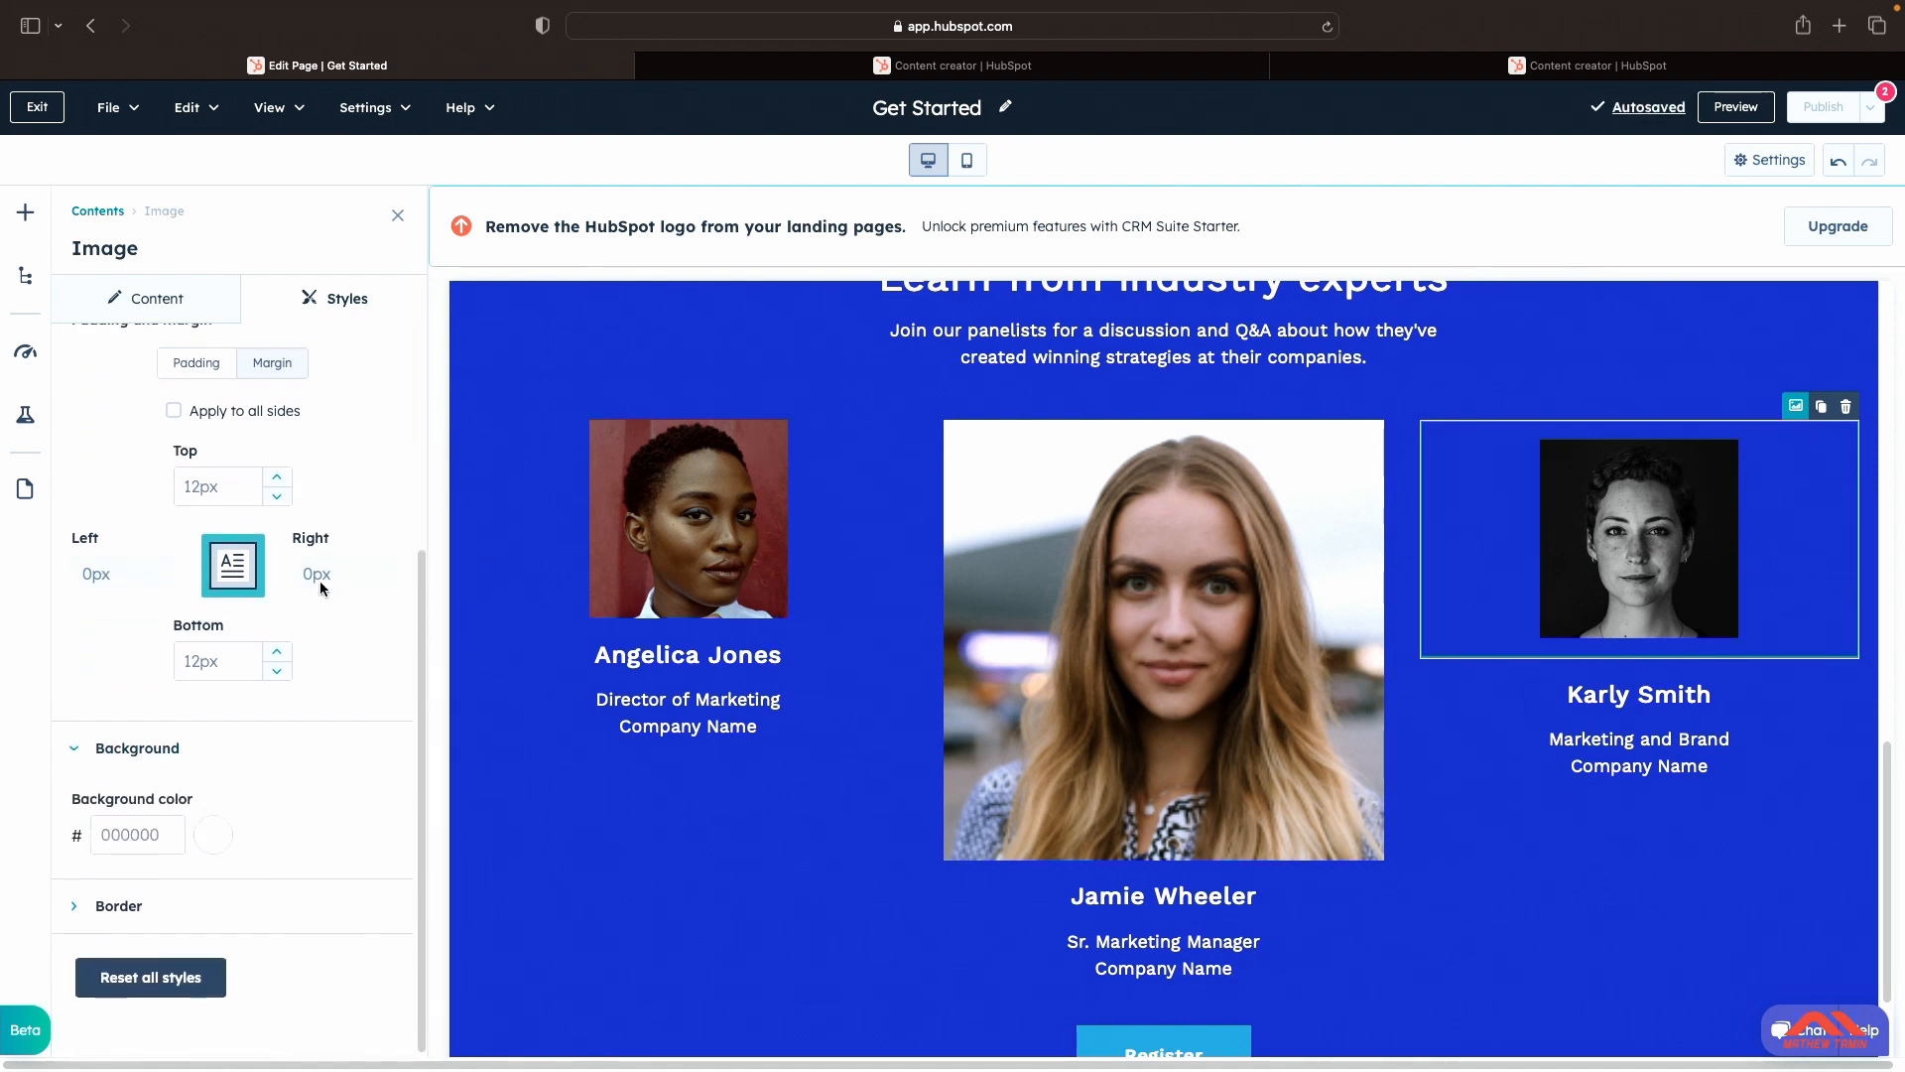
left_click(150, 860)
left_click(220, 851)
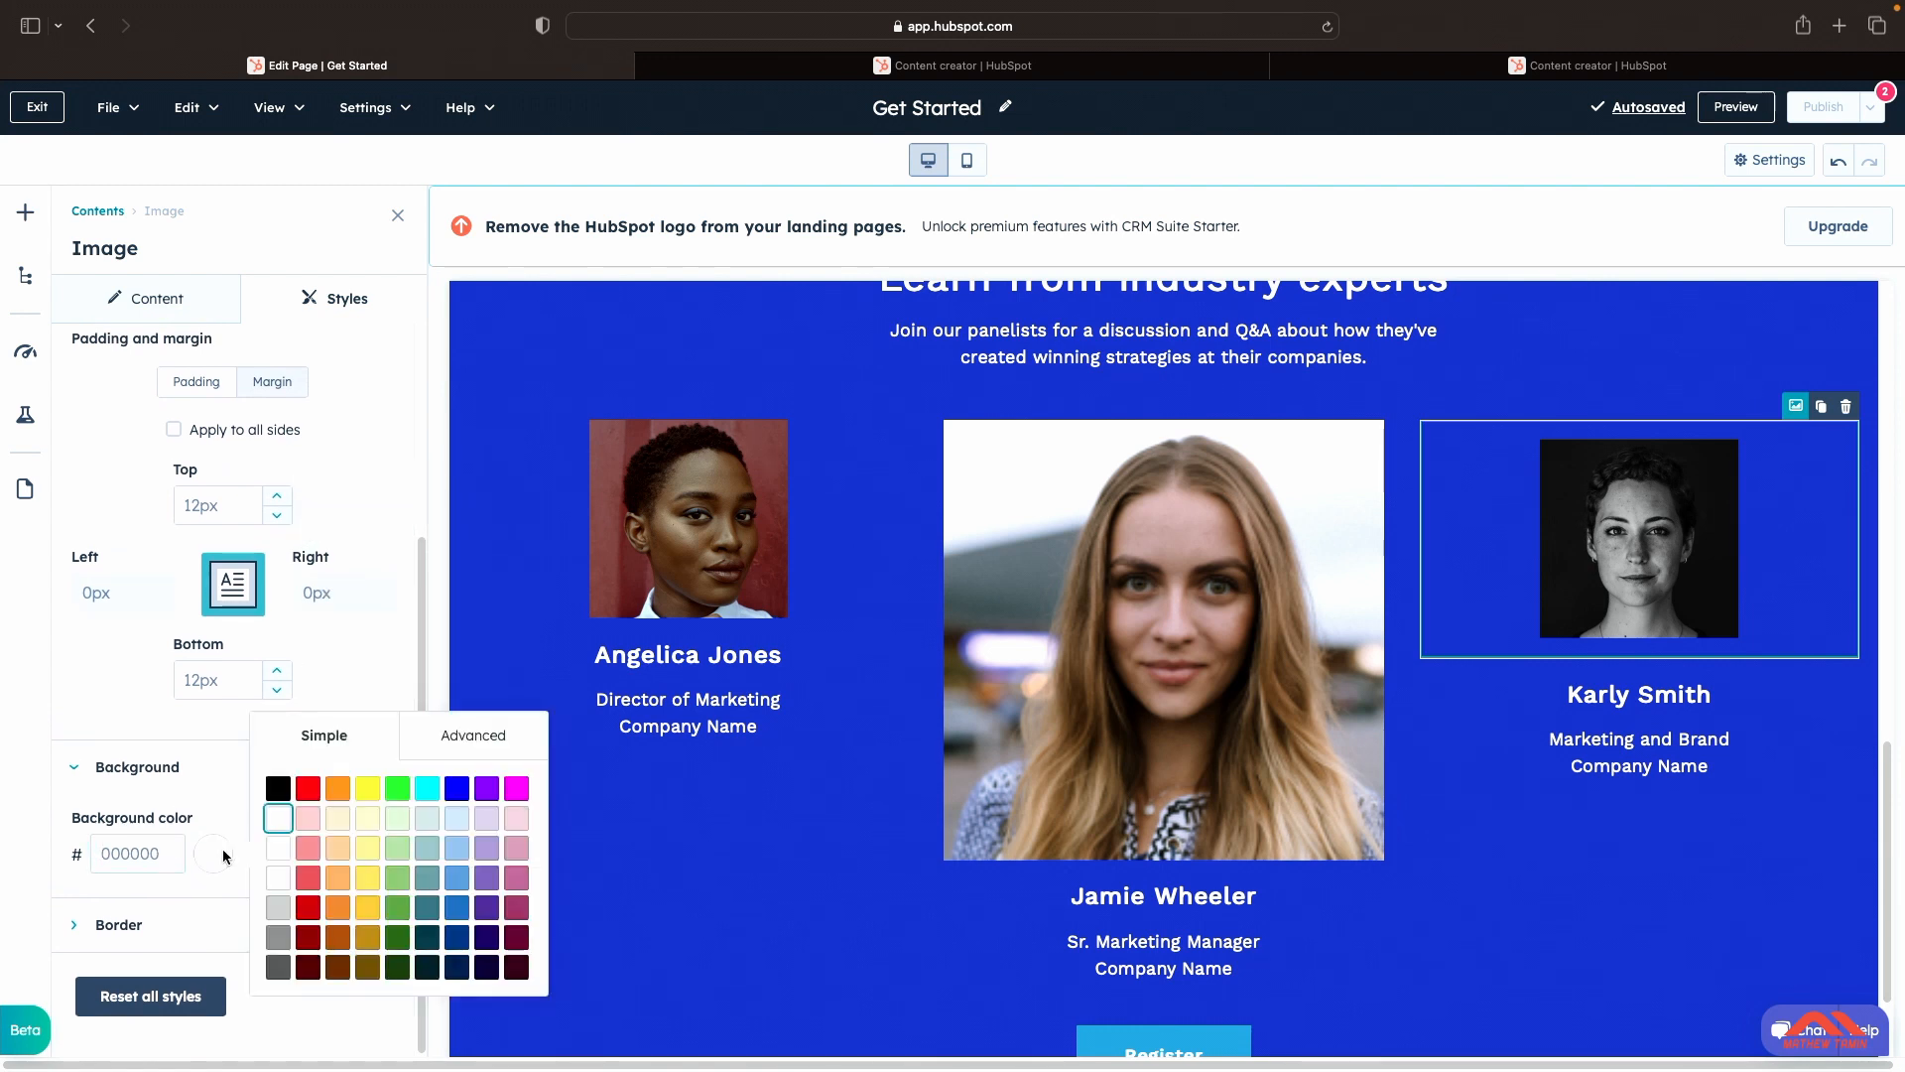
left_click(367, 847)
left_click(427, 850)
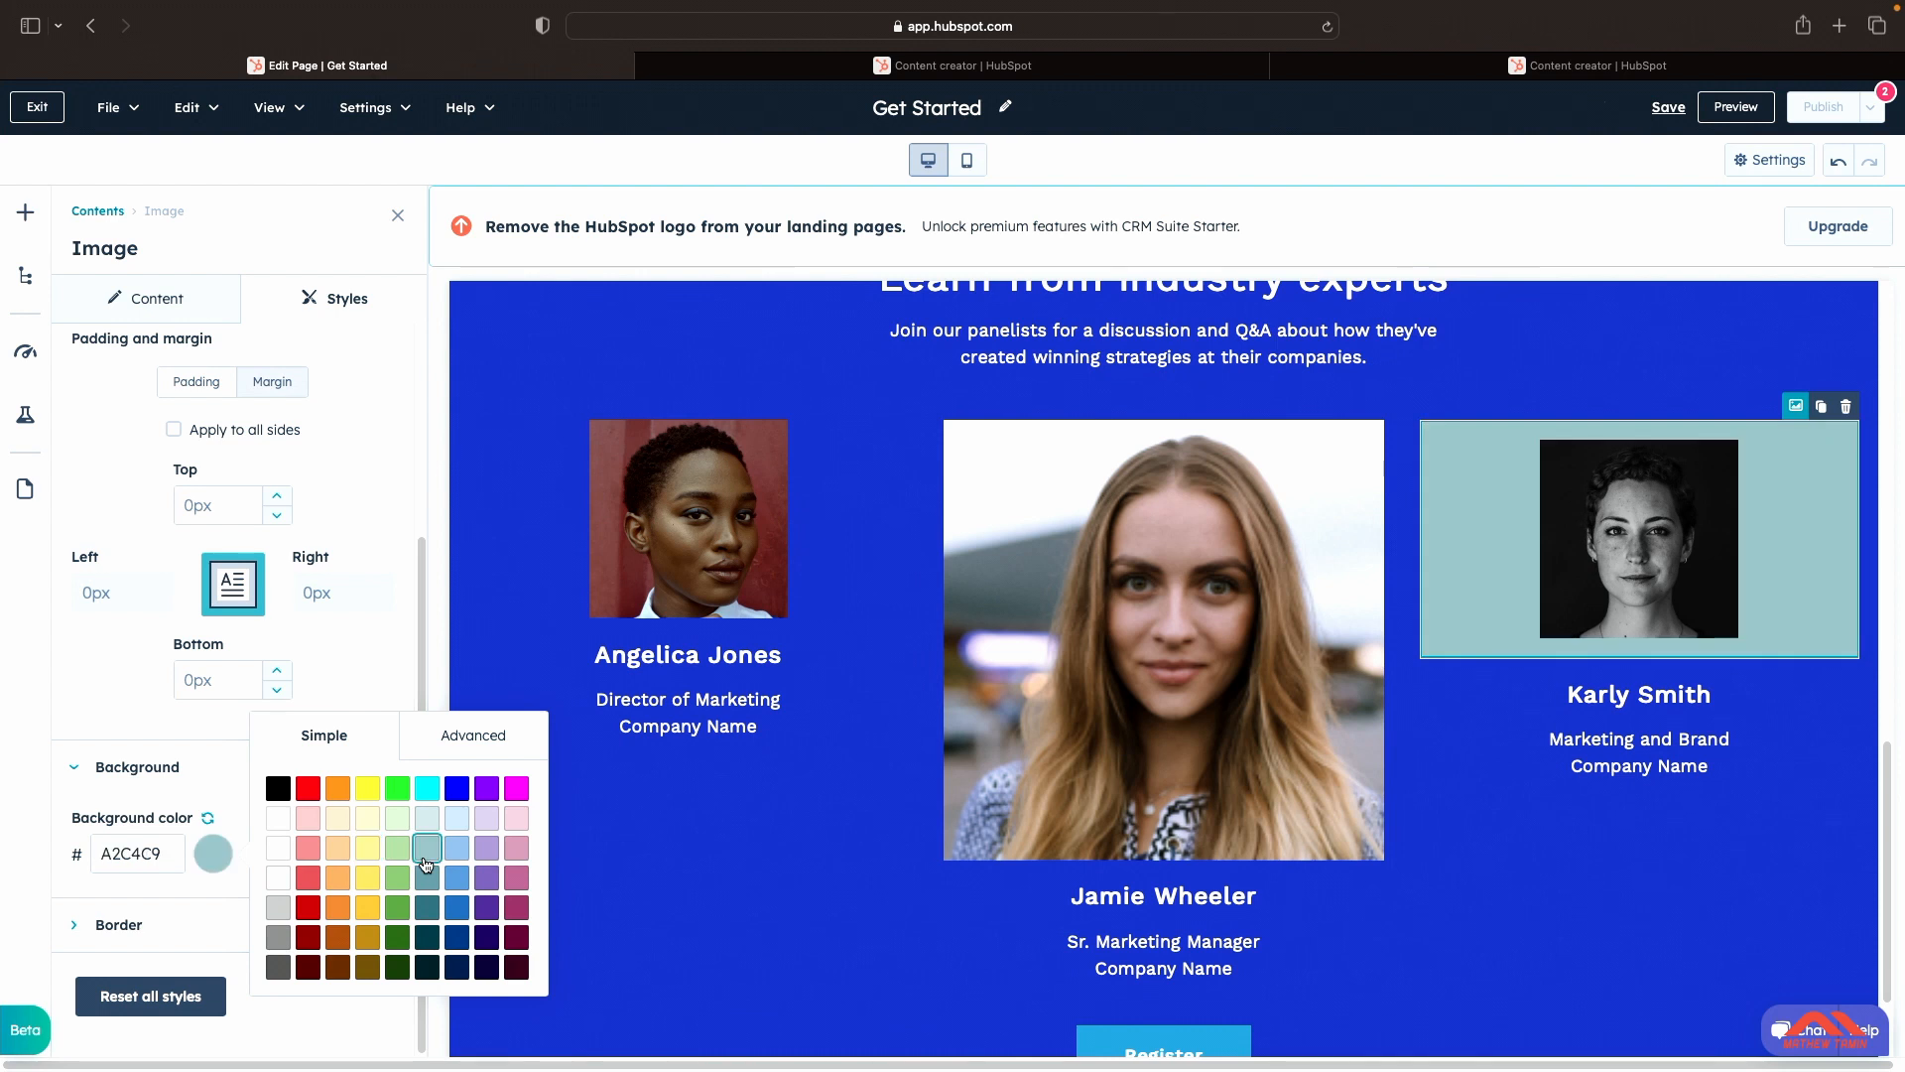
left_click(515, 909)
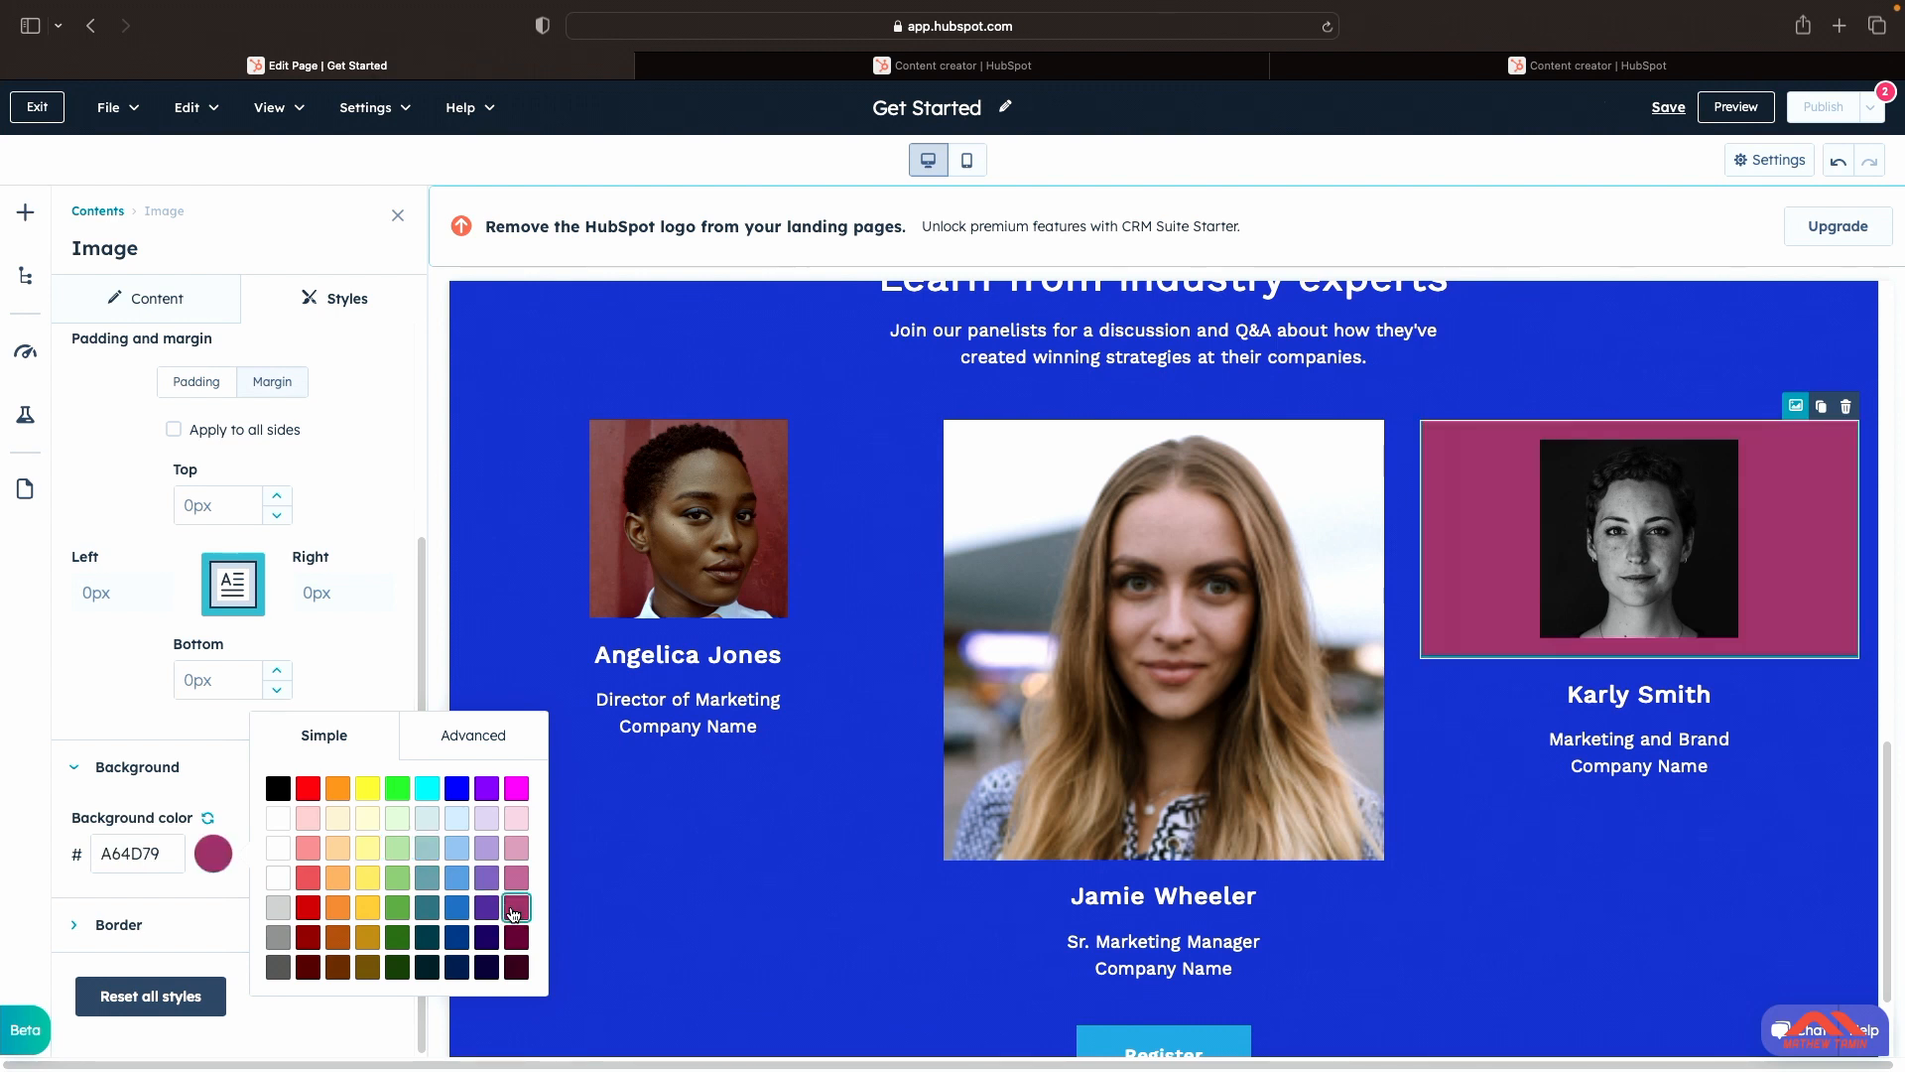
left_click(427, 938)
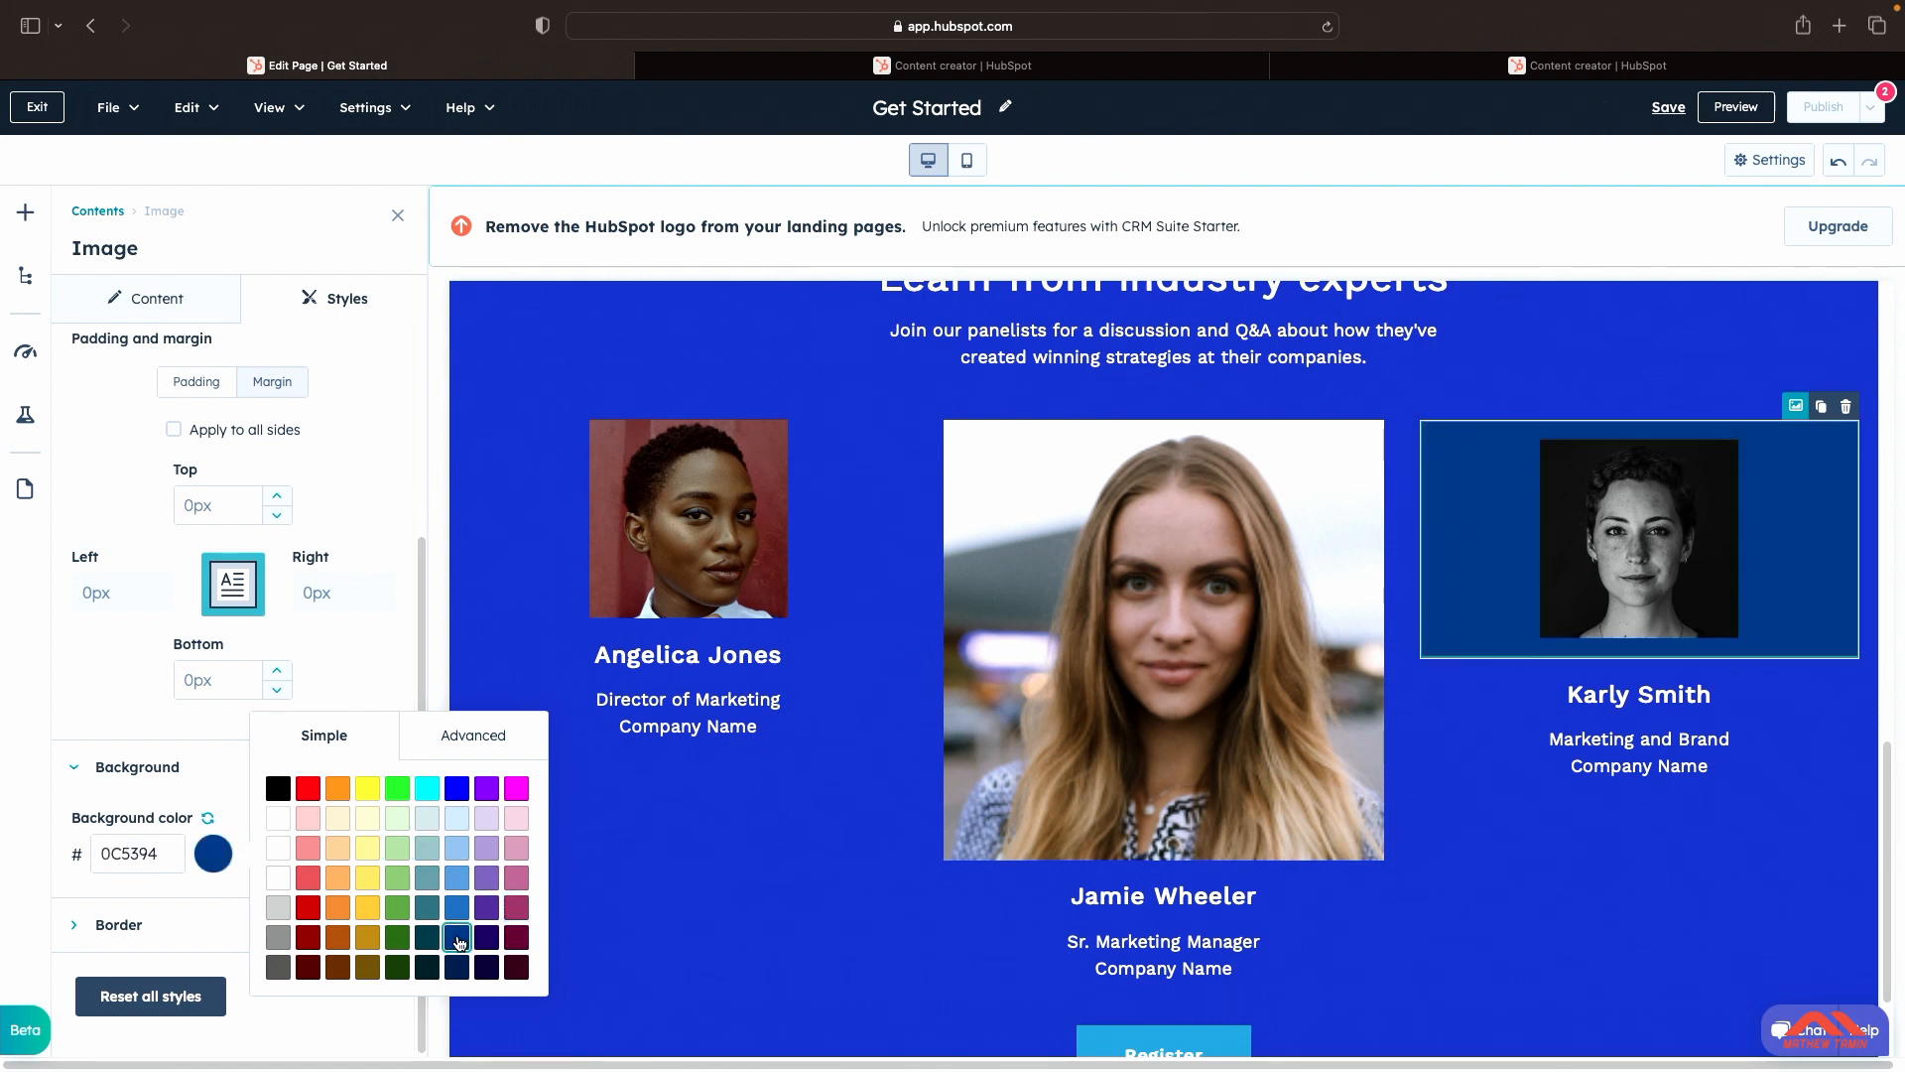
left_click(337, 852)
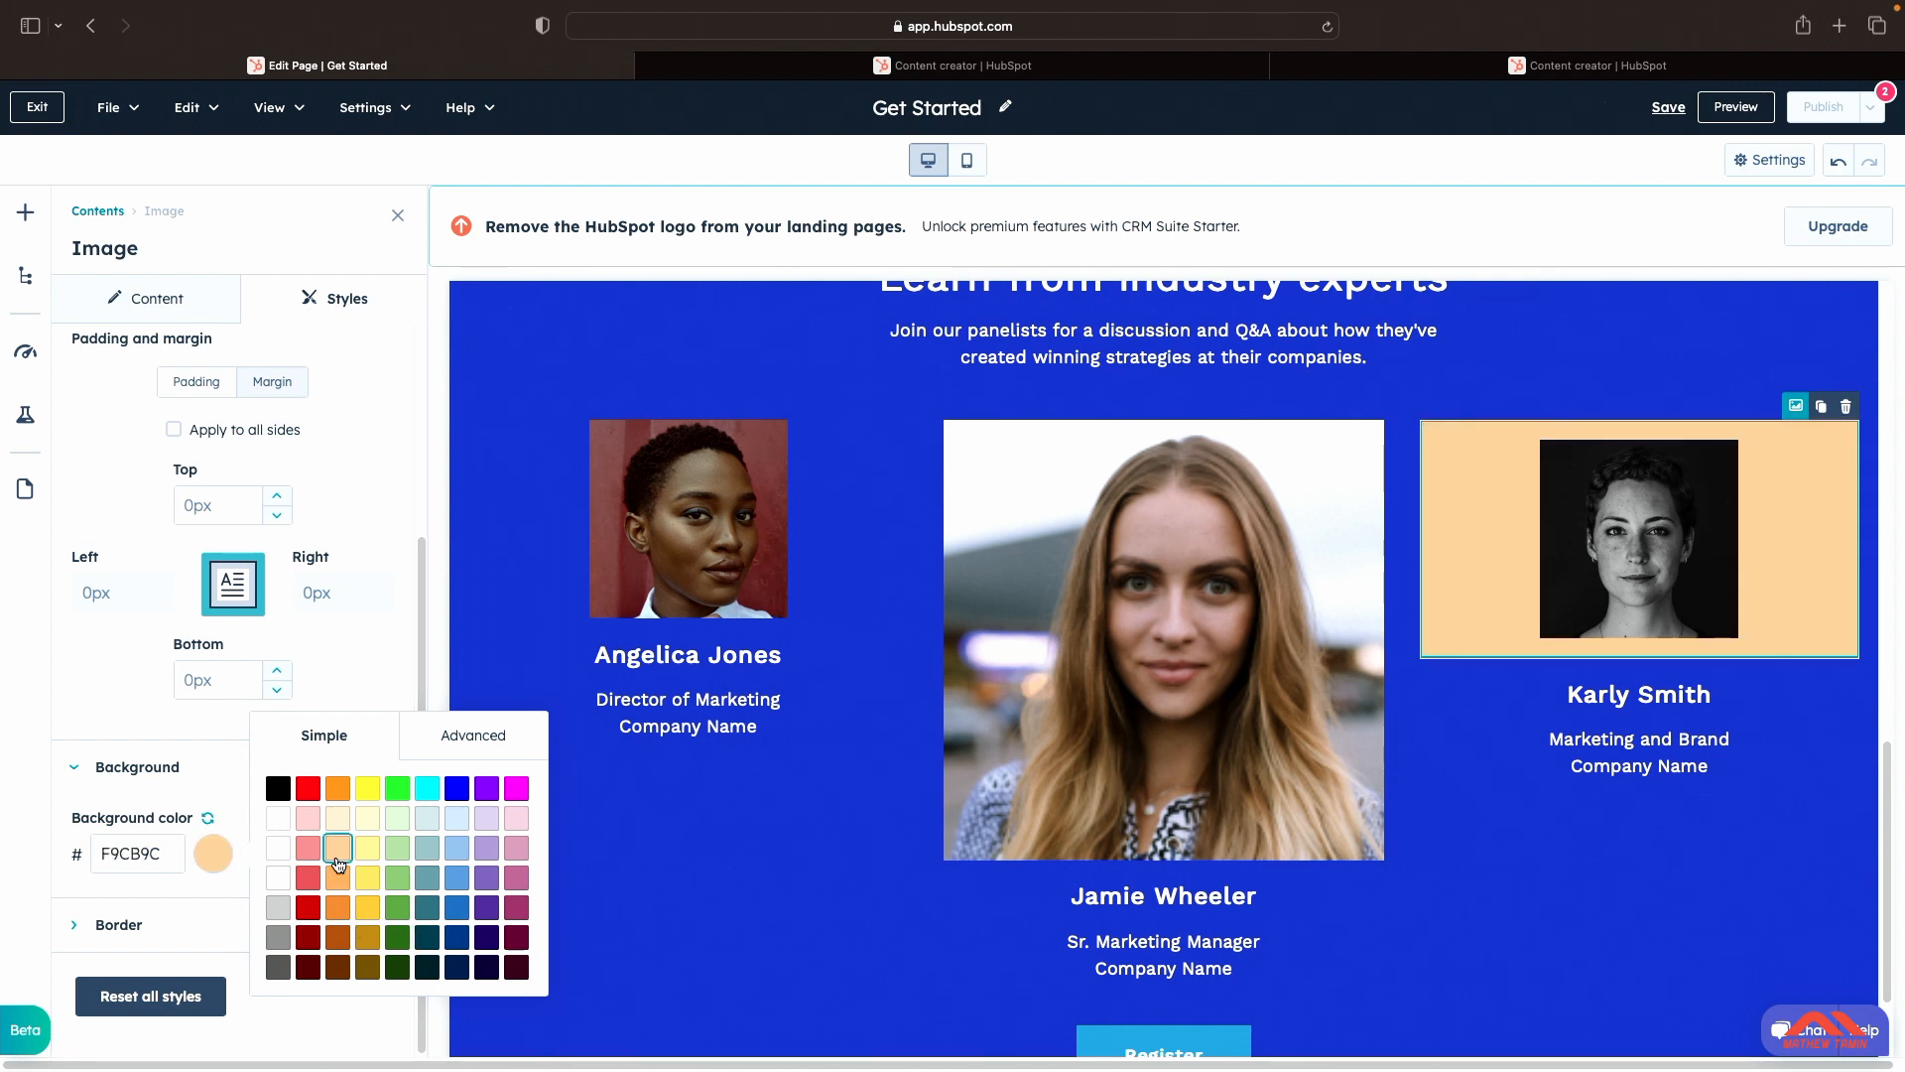
left_click(308, 877)
left_click(319, 645)
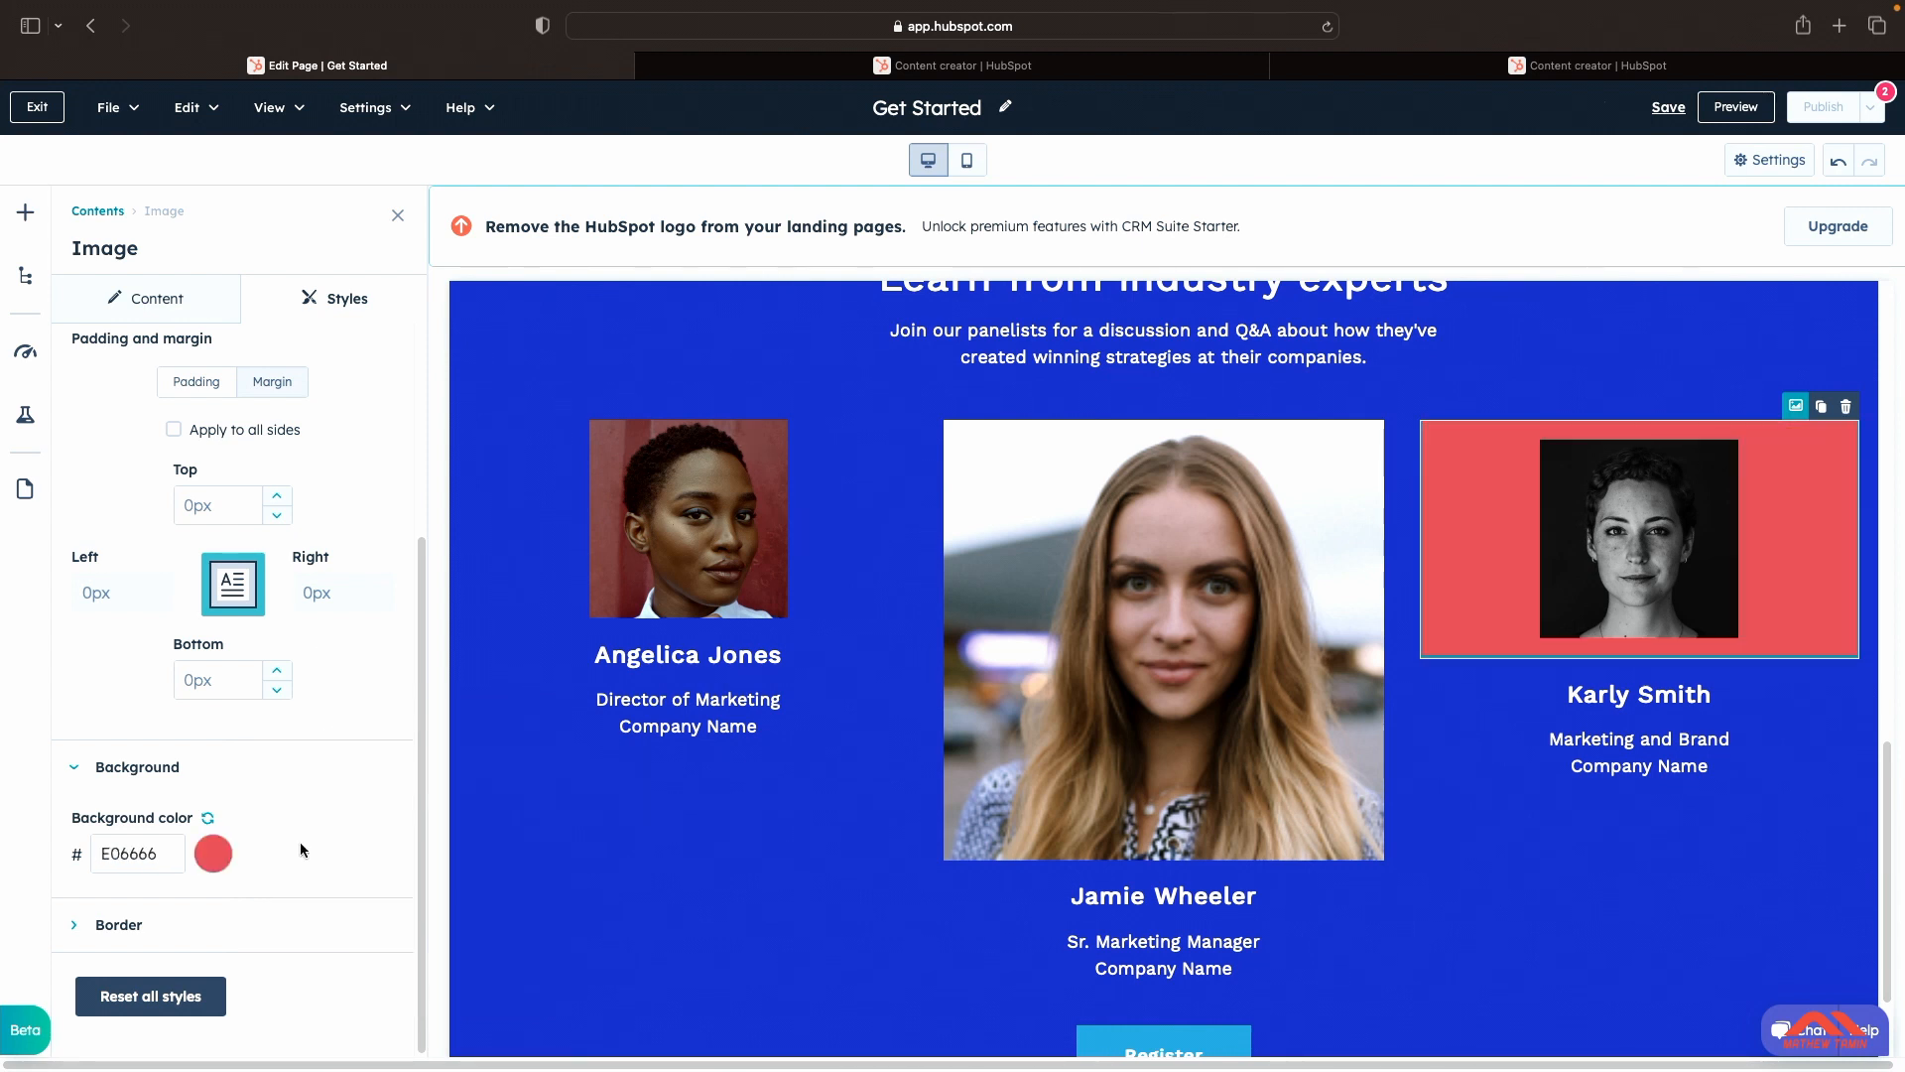
Step: Give the third portrait a Solid border and switch the border style to Dashed
left_click(72, 927)
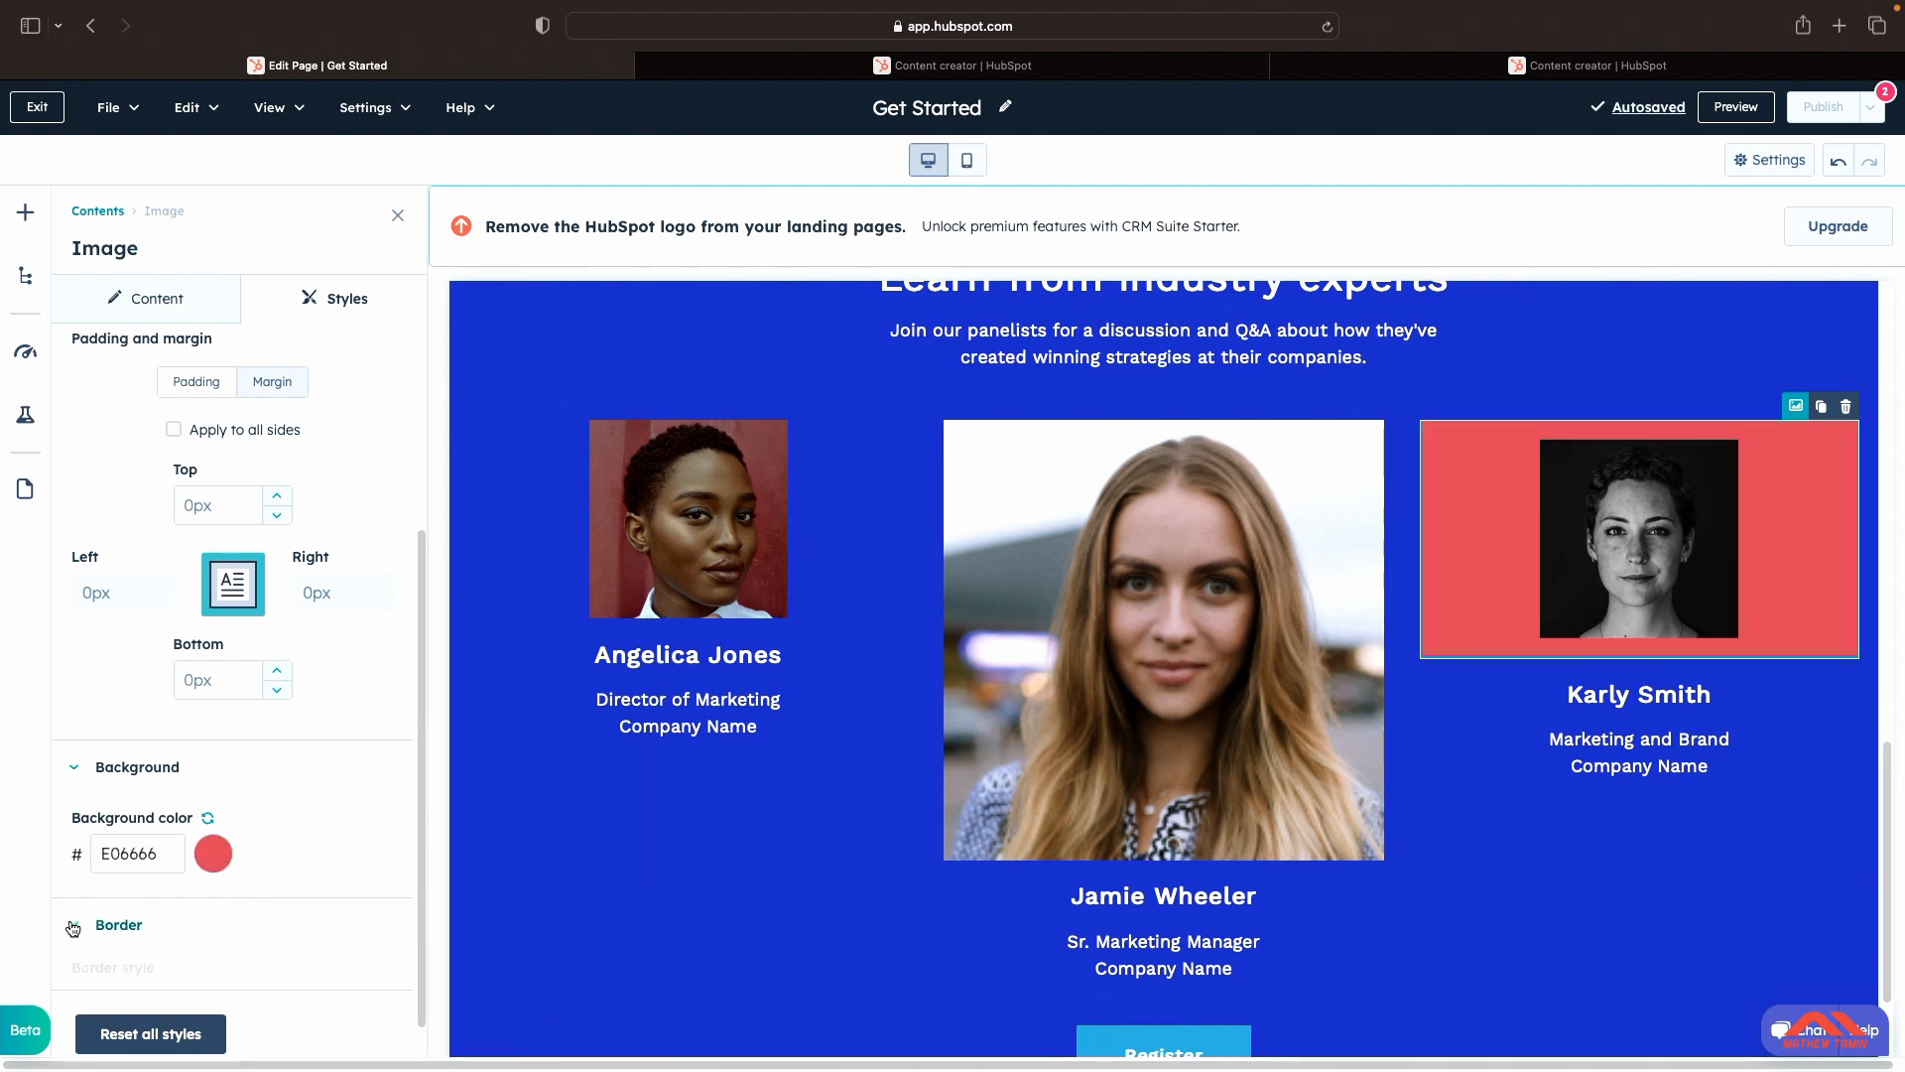
scroll(330, 807, "down", 5)
left_click(359, 734)
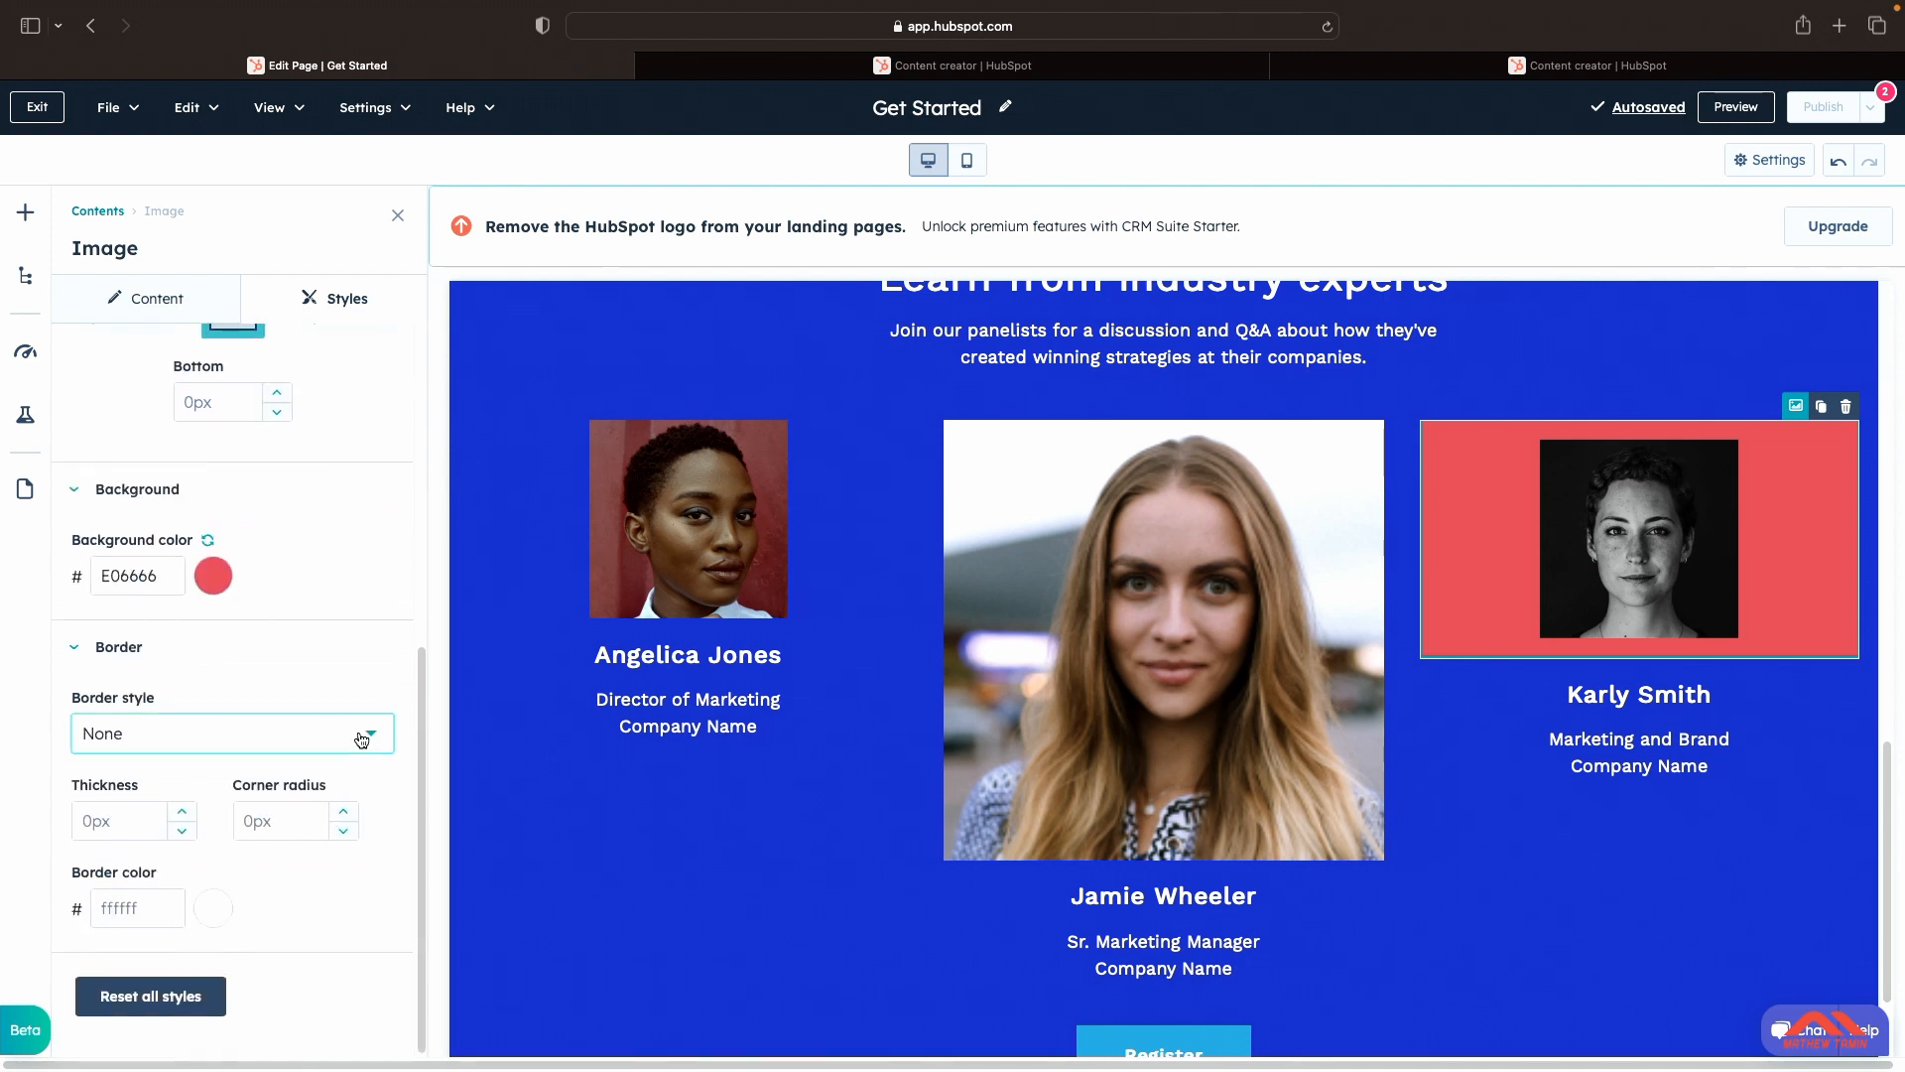
left_click(158, 830)
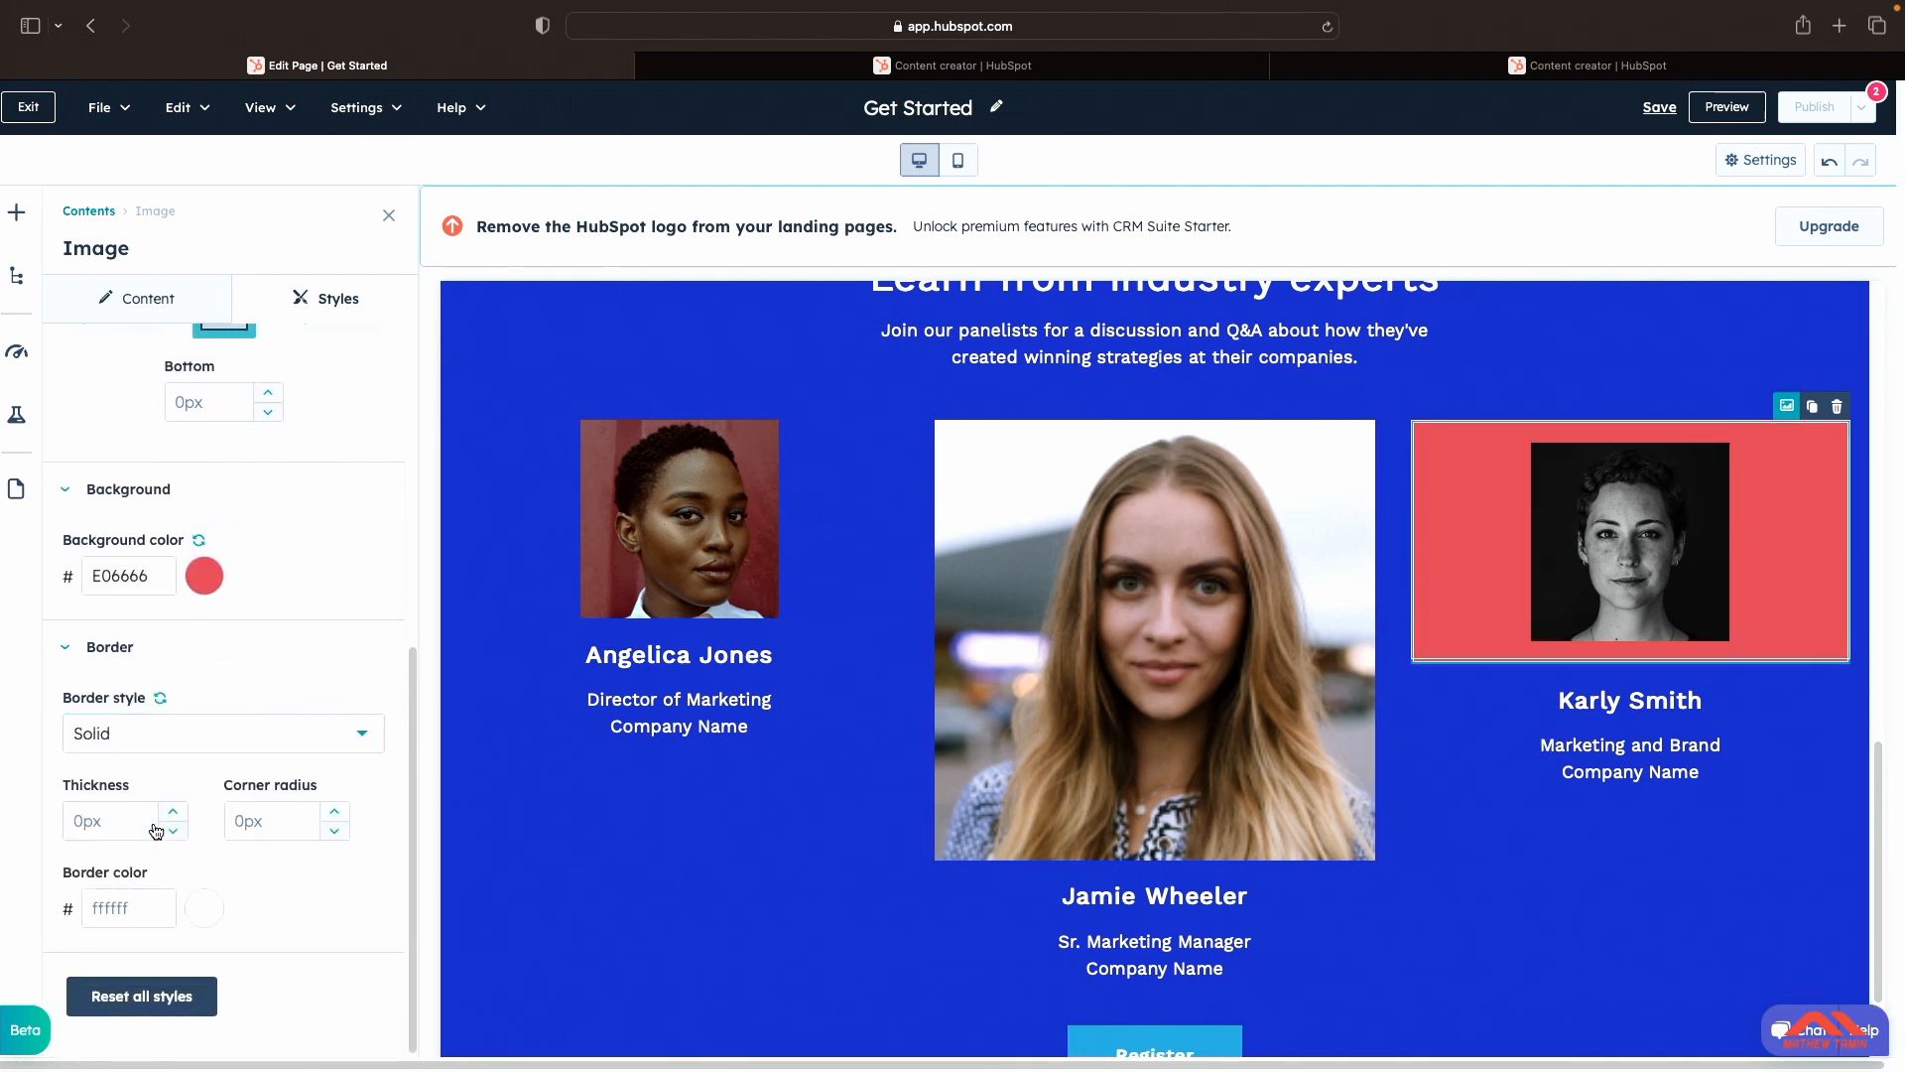
left_click(363, 735)
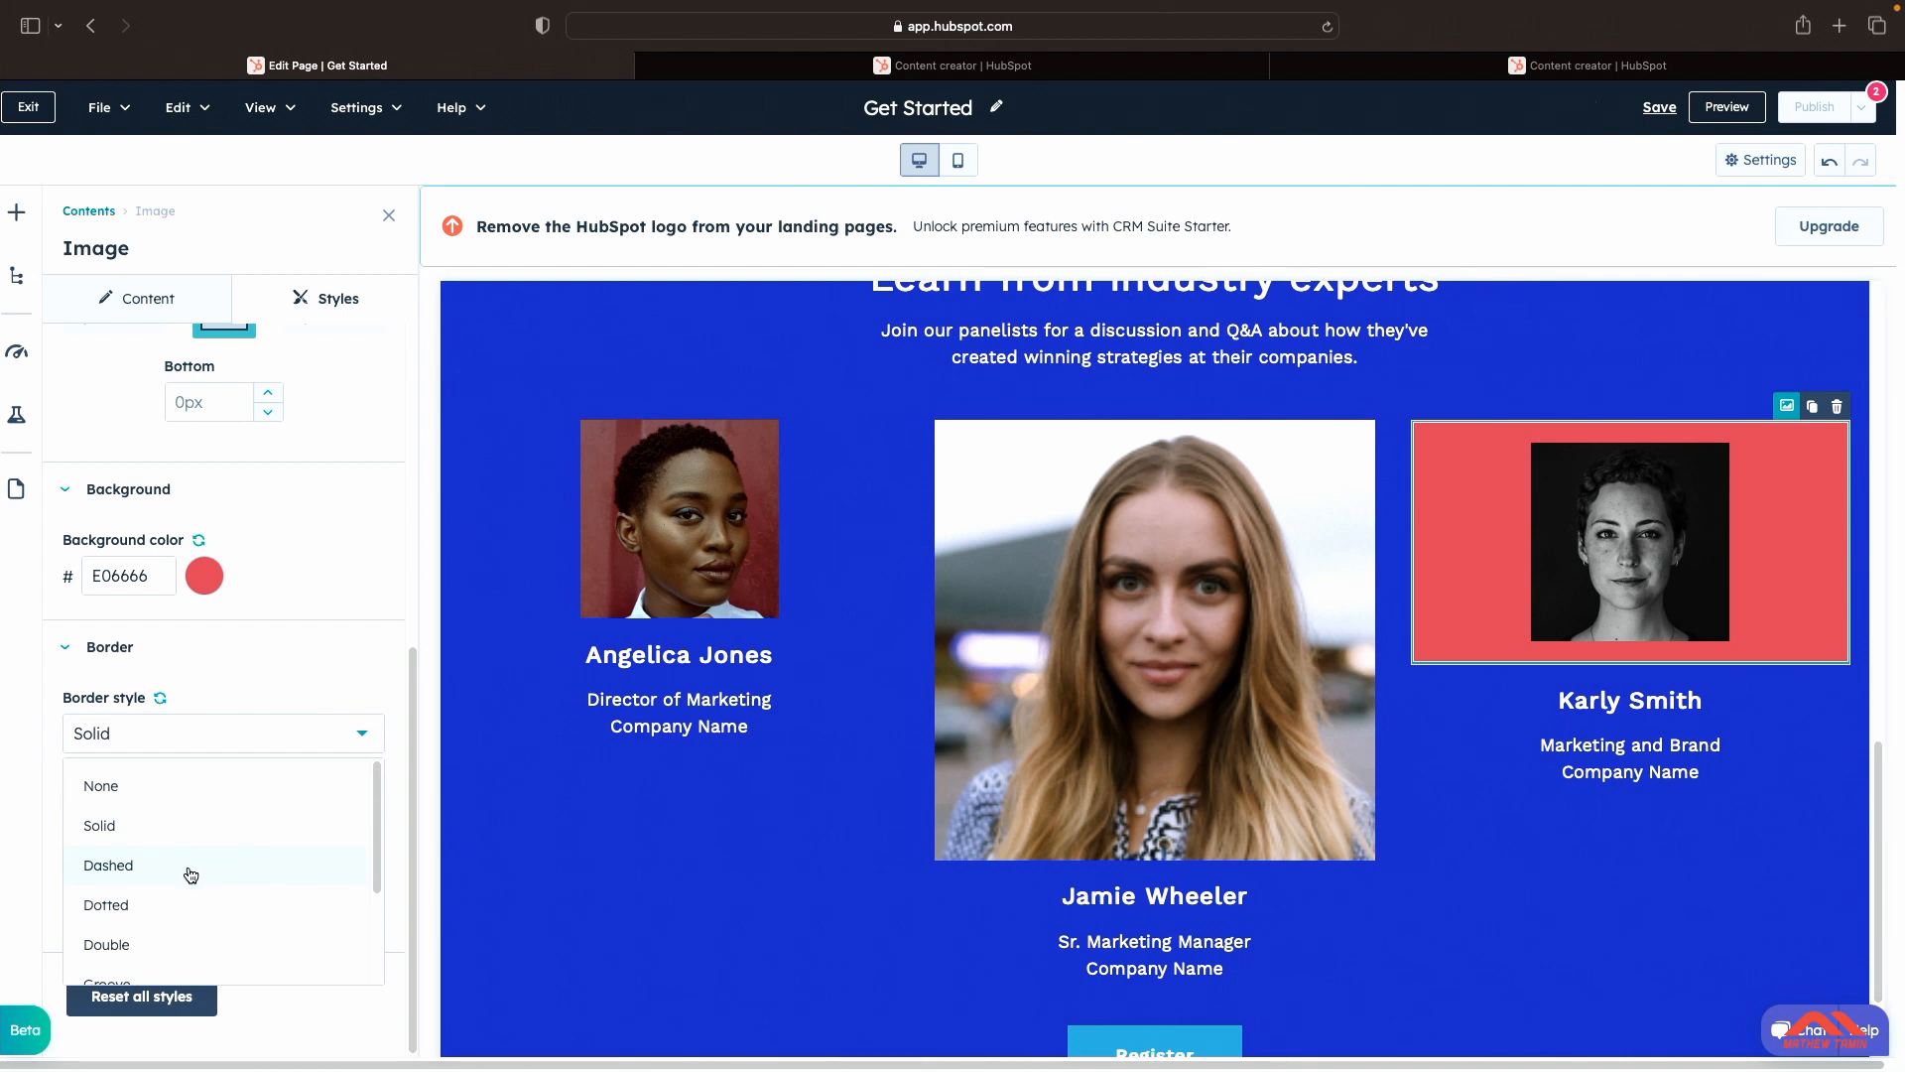
left_click(150, 867)
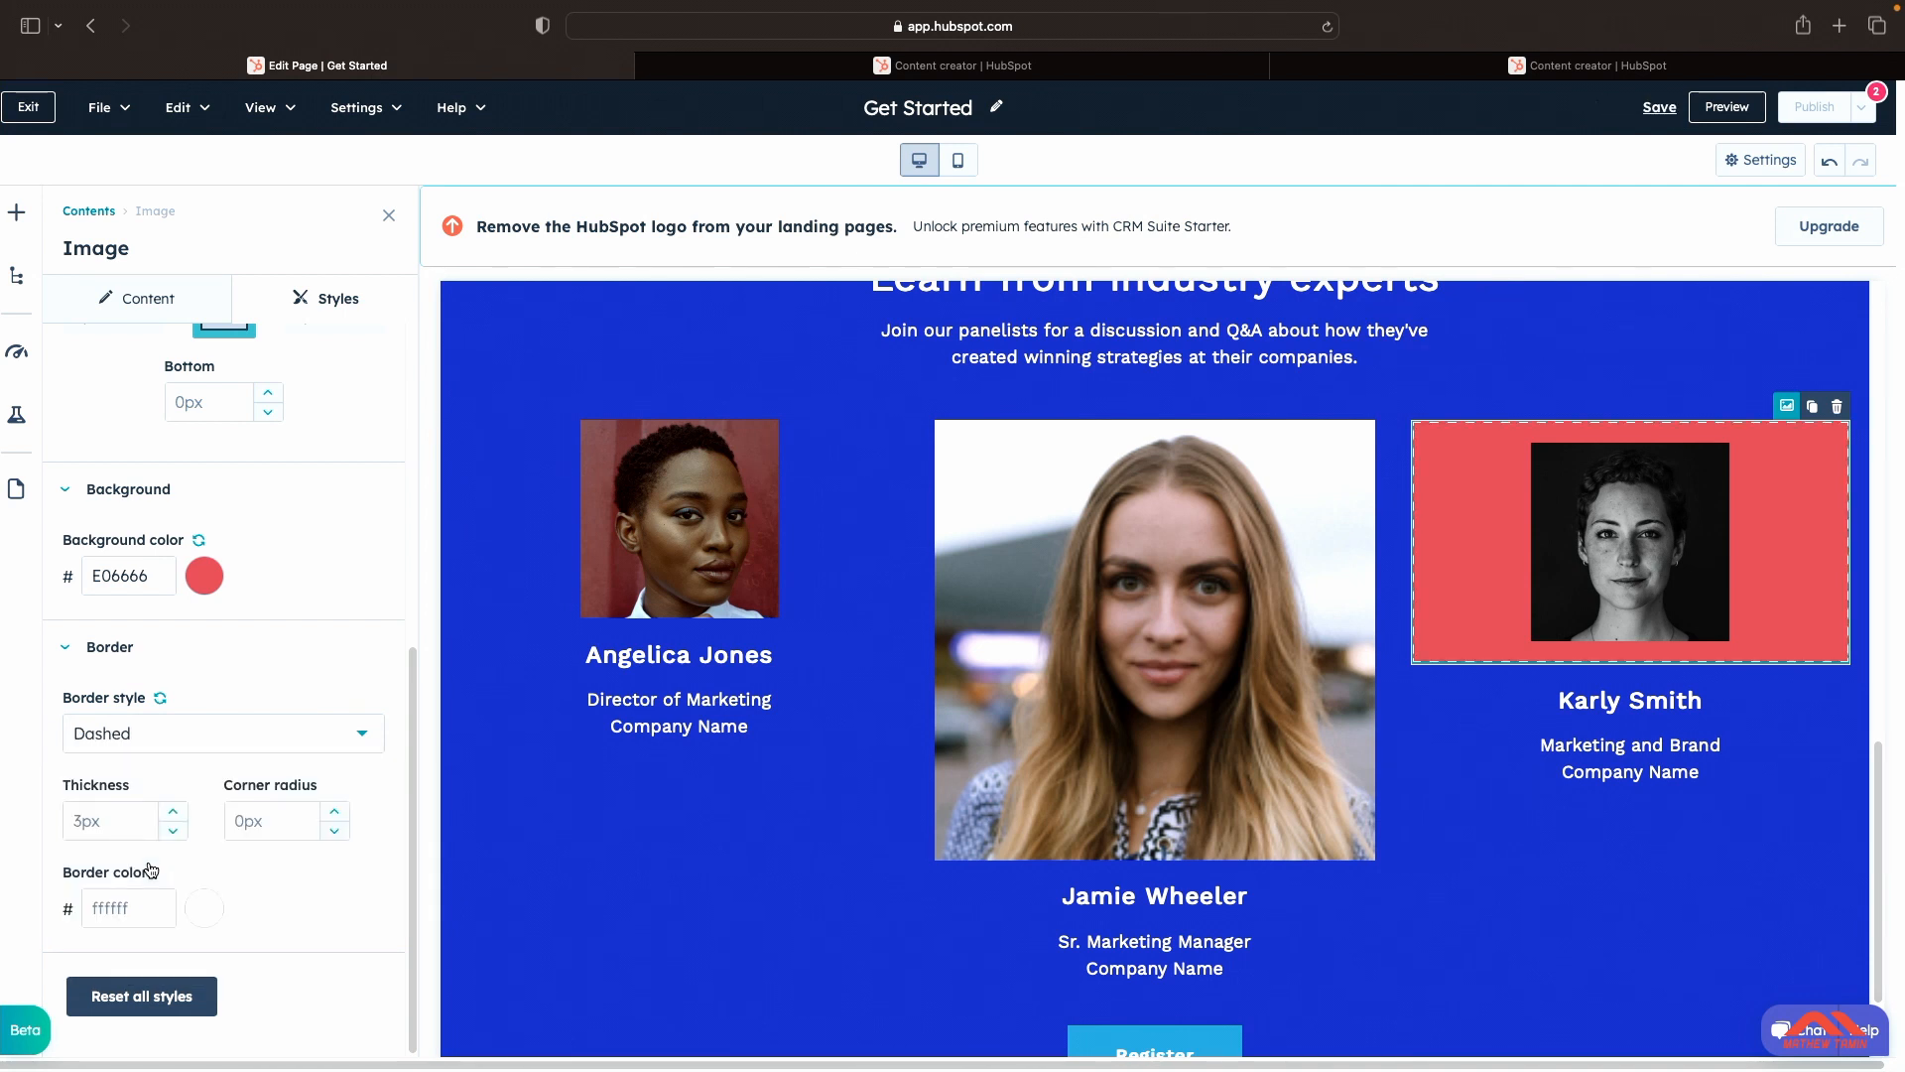
Step: Try the Inset border style on the third portrait and change it to Double
left_click(268, 746)
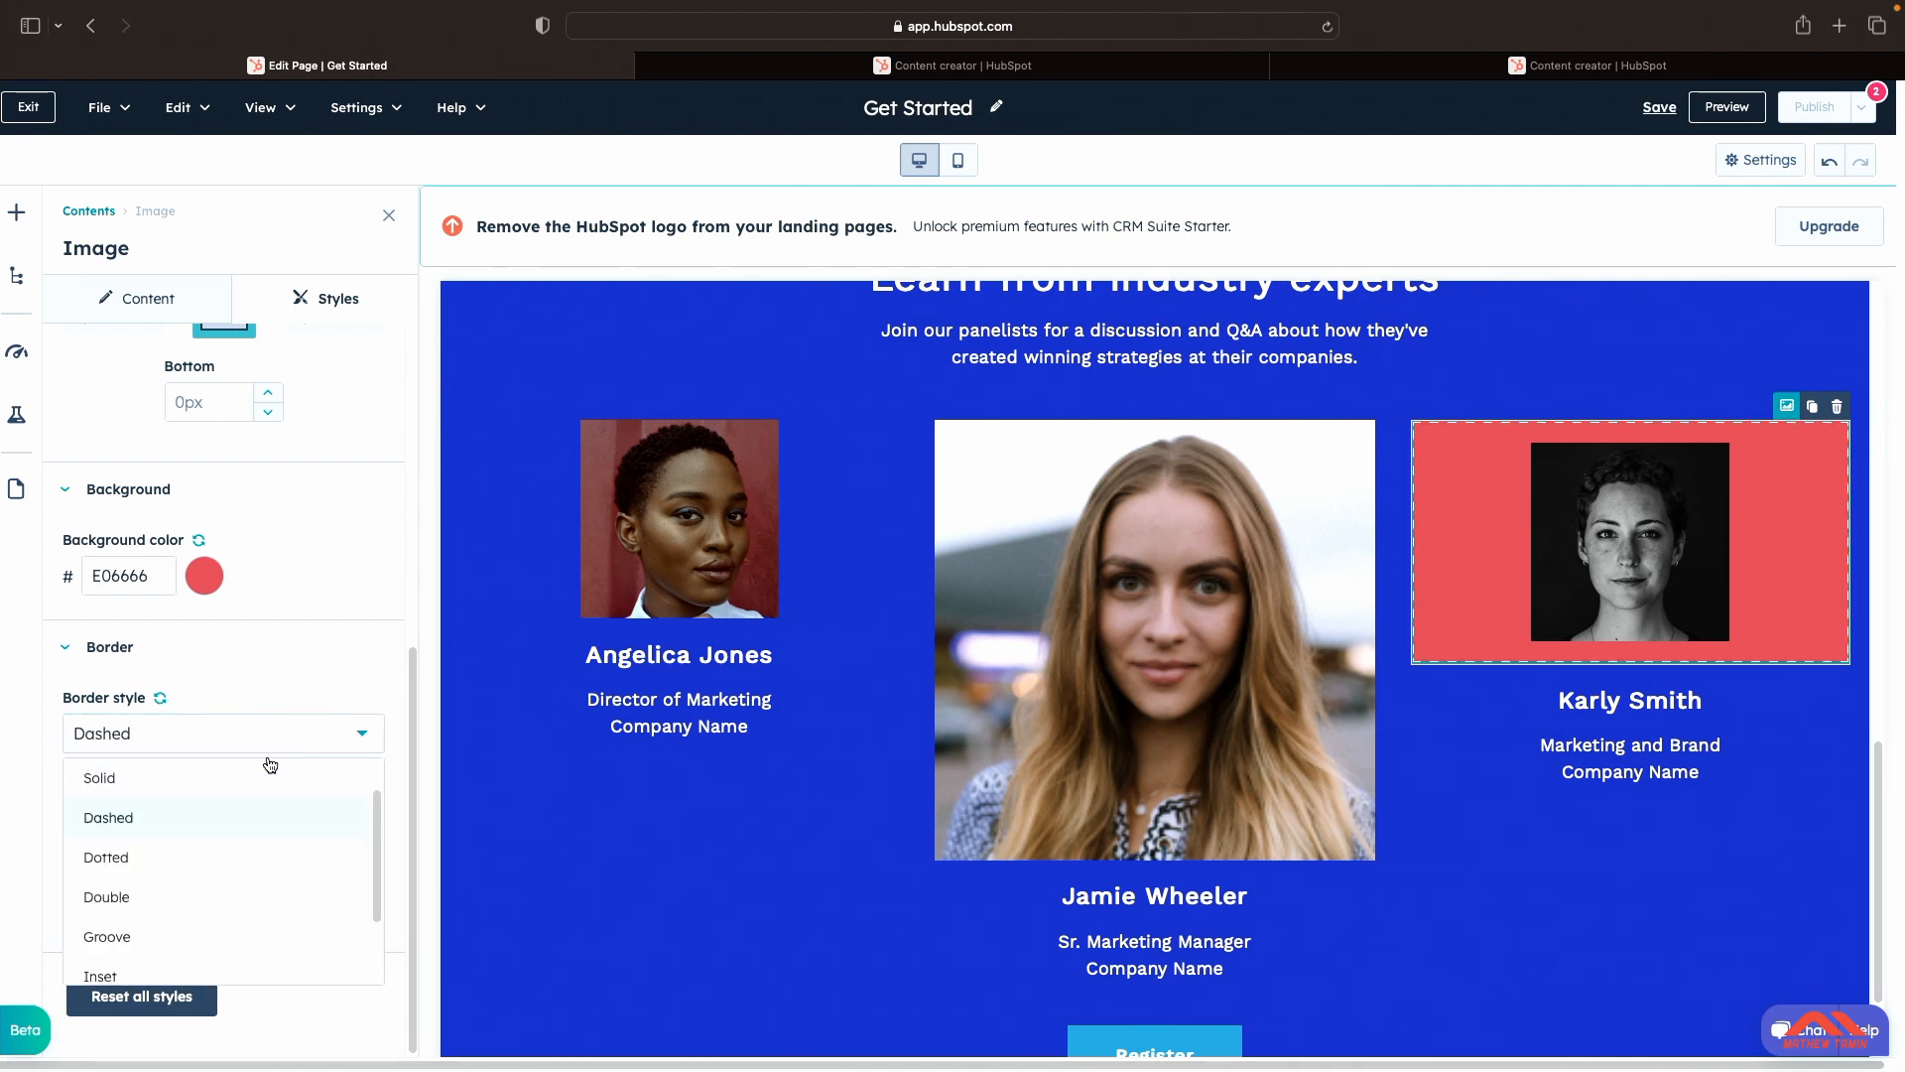
scroll(258, 823, "down", 3)
left_click(130, 878)
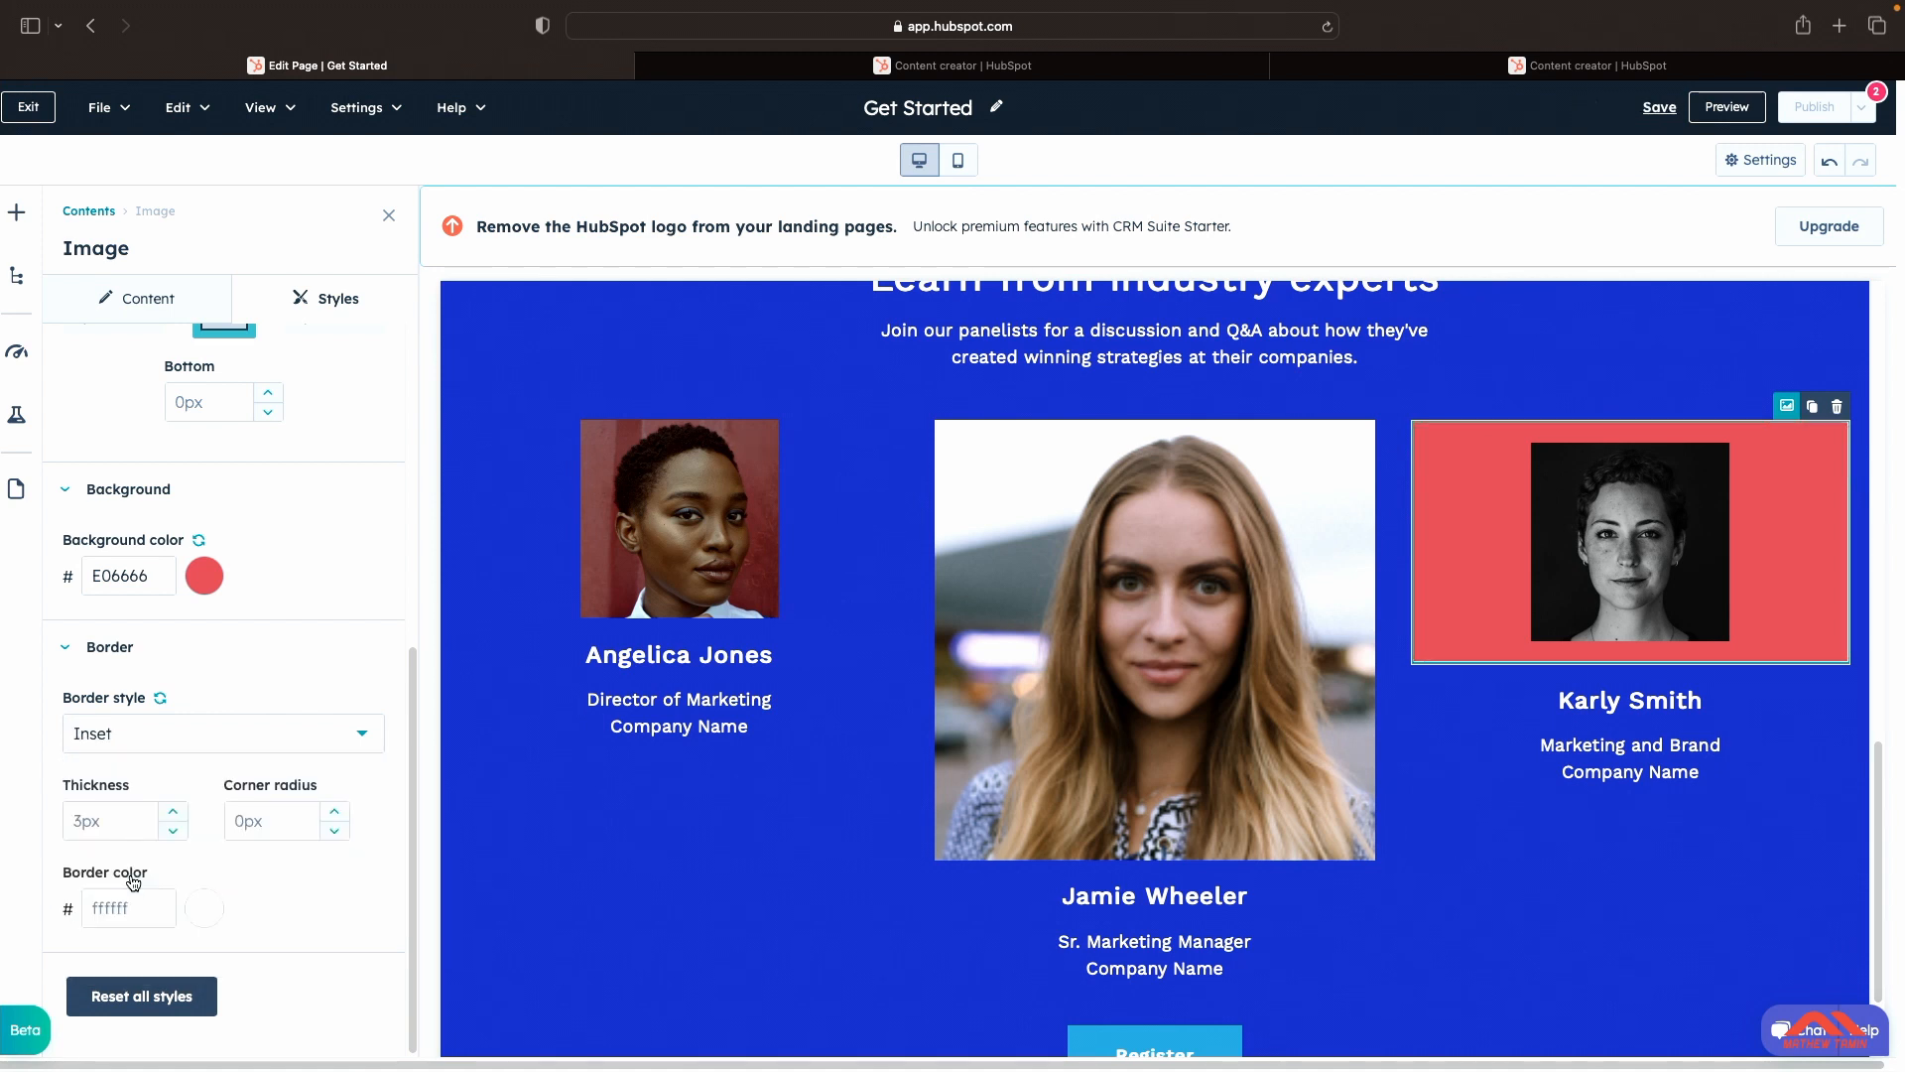
left_click(293, 746)
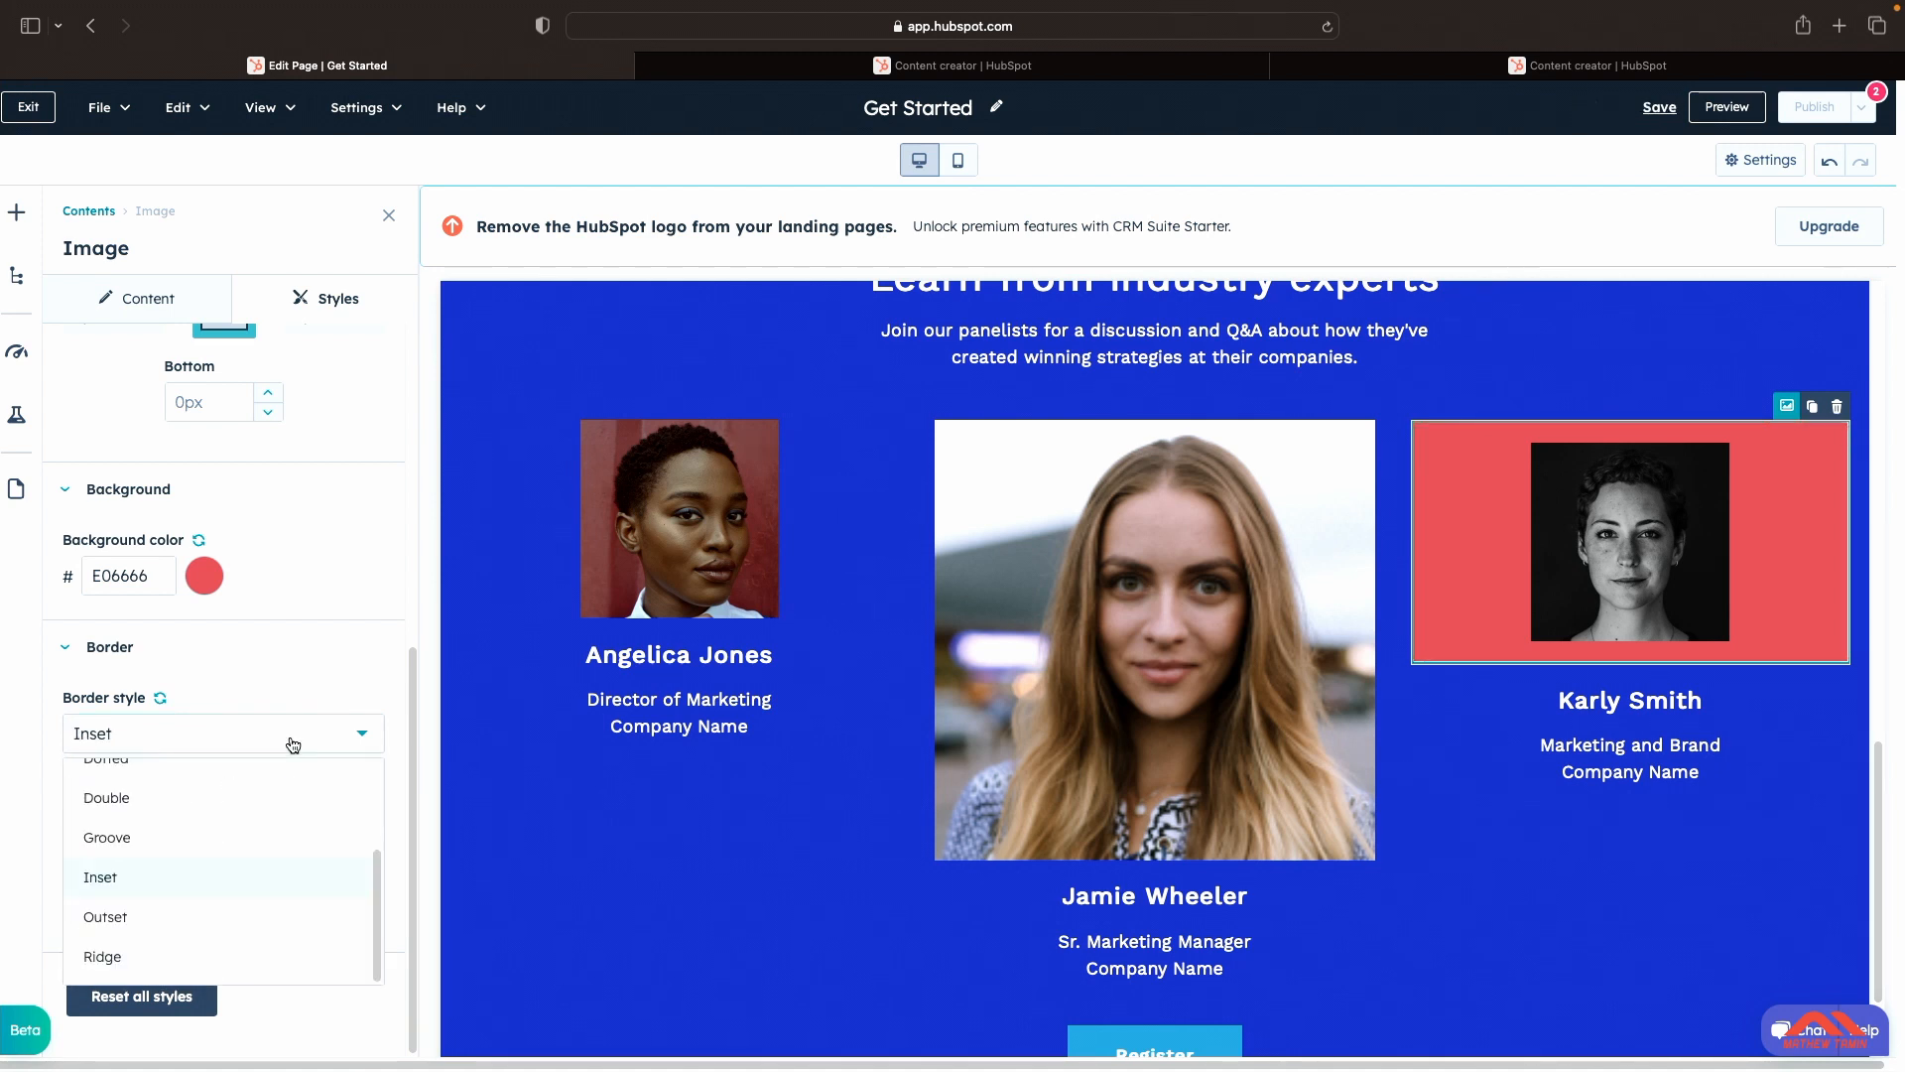
left_click(229, 800)
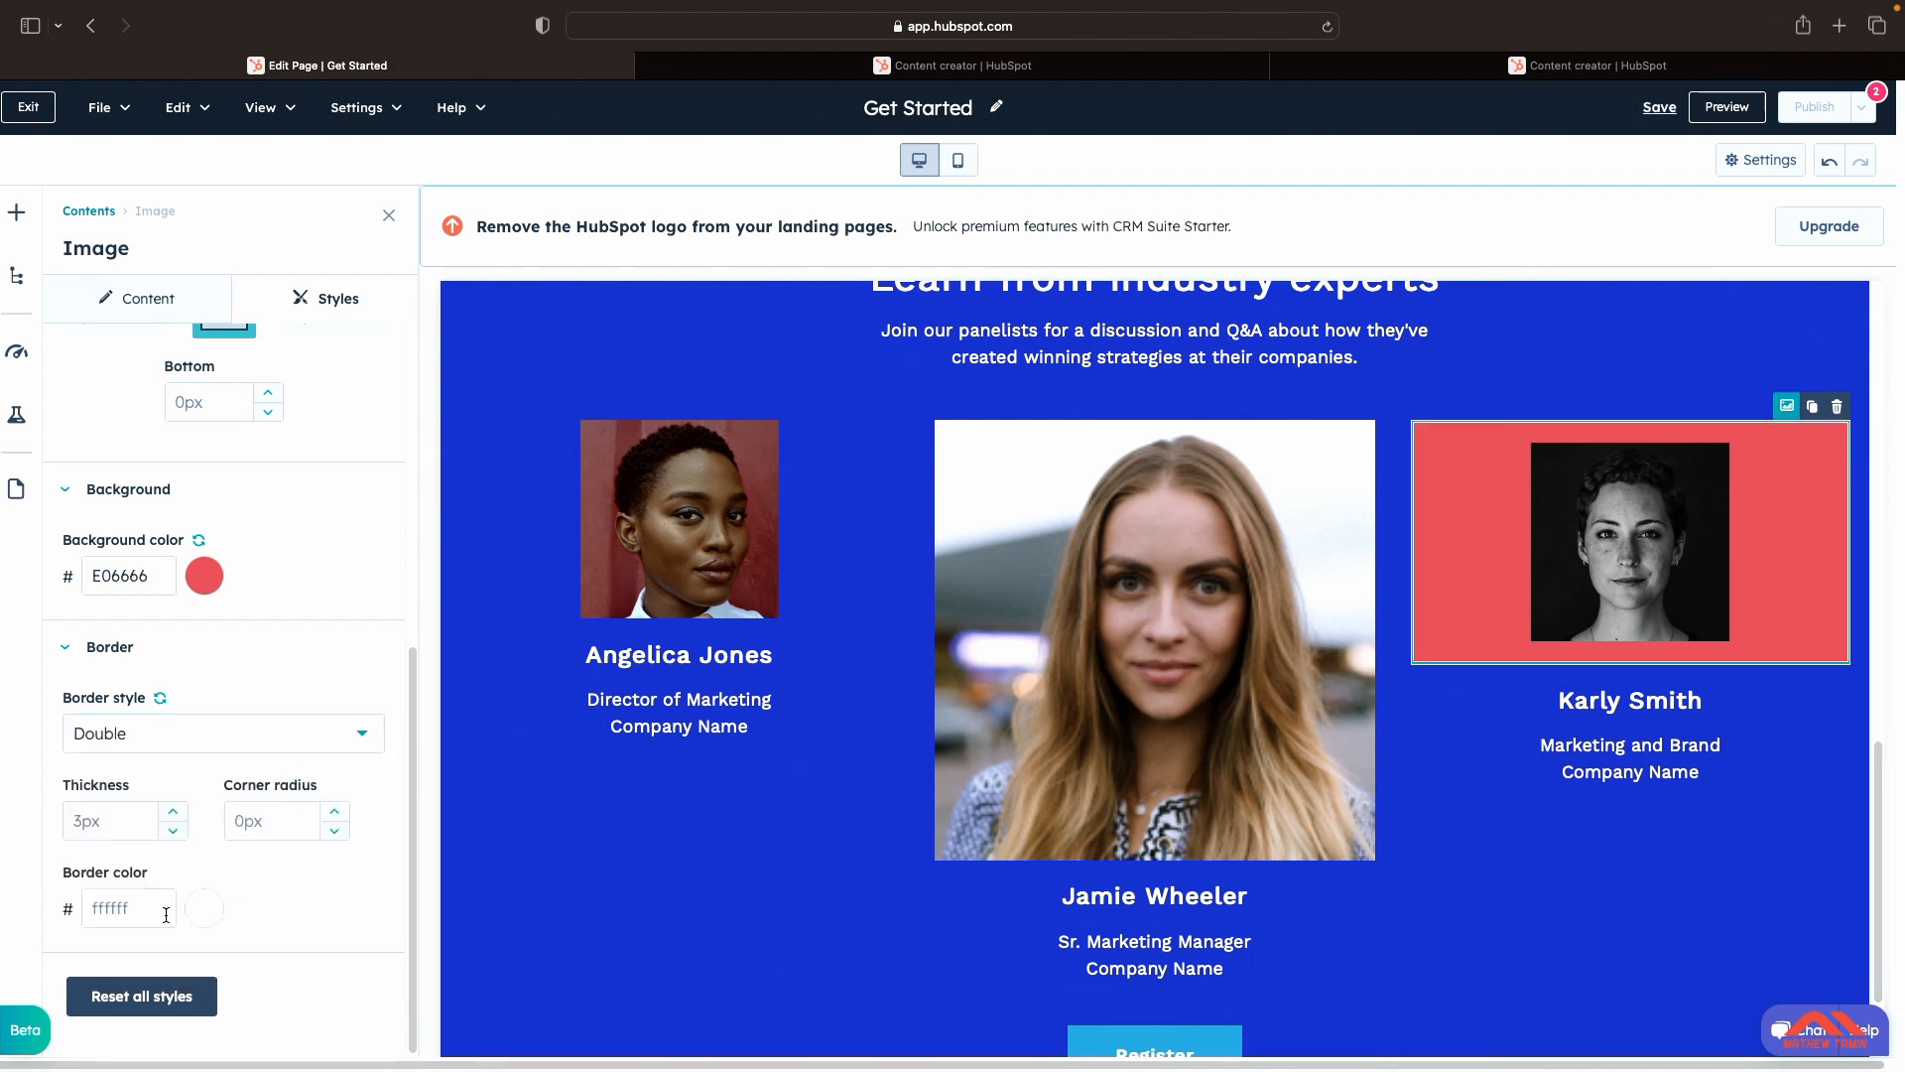
Step: Color the third portrait's border magenta (FF00FF) and change the border style to Ridge
left_click(210, 912)
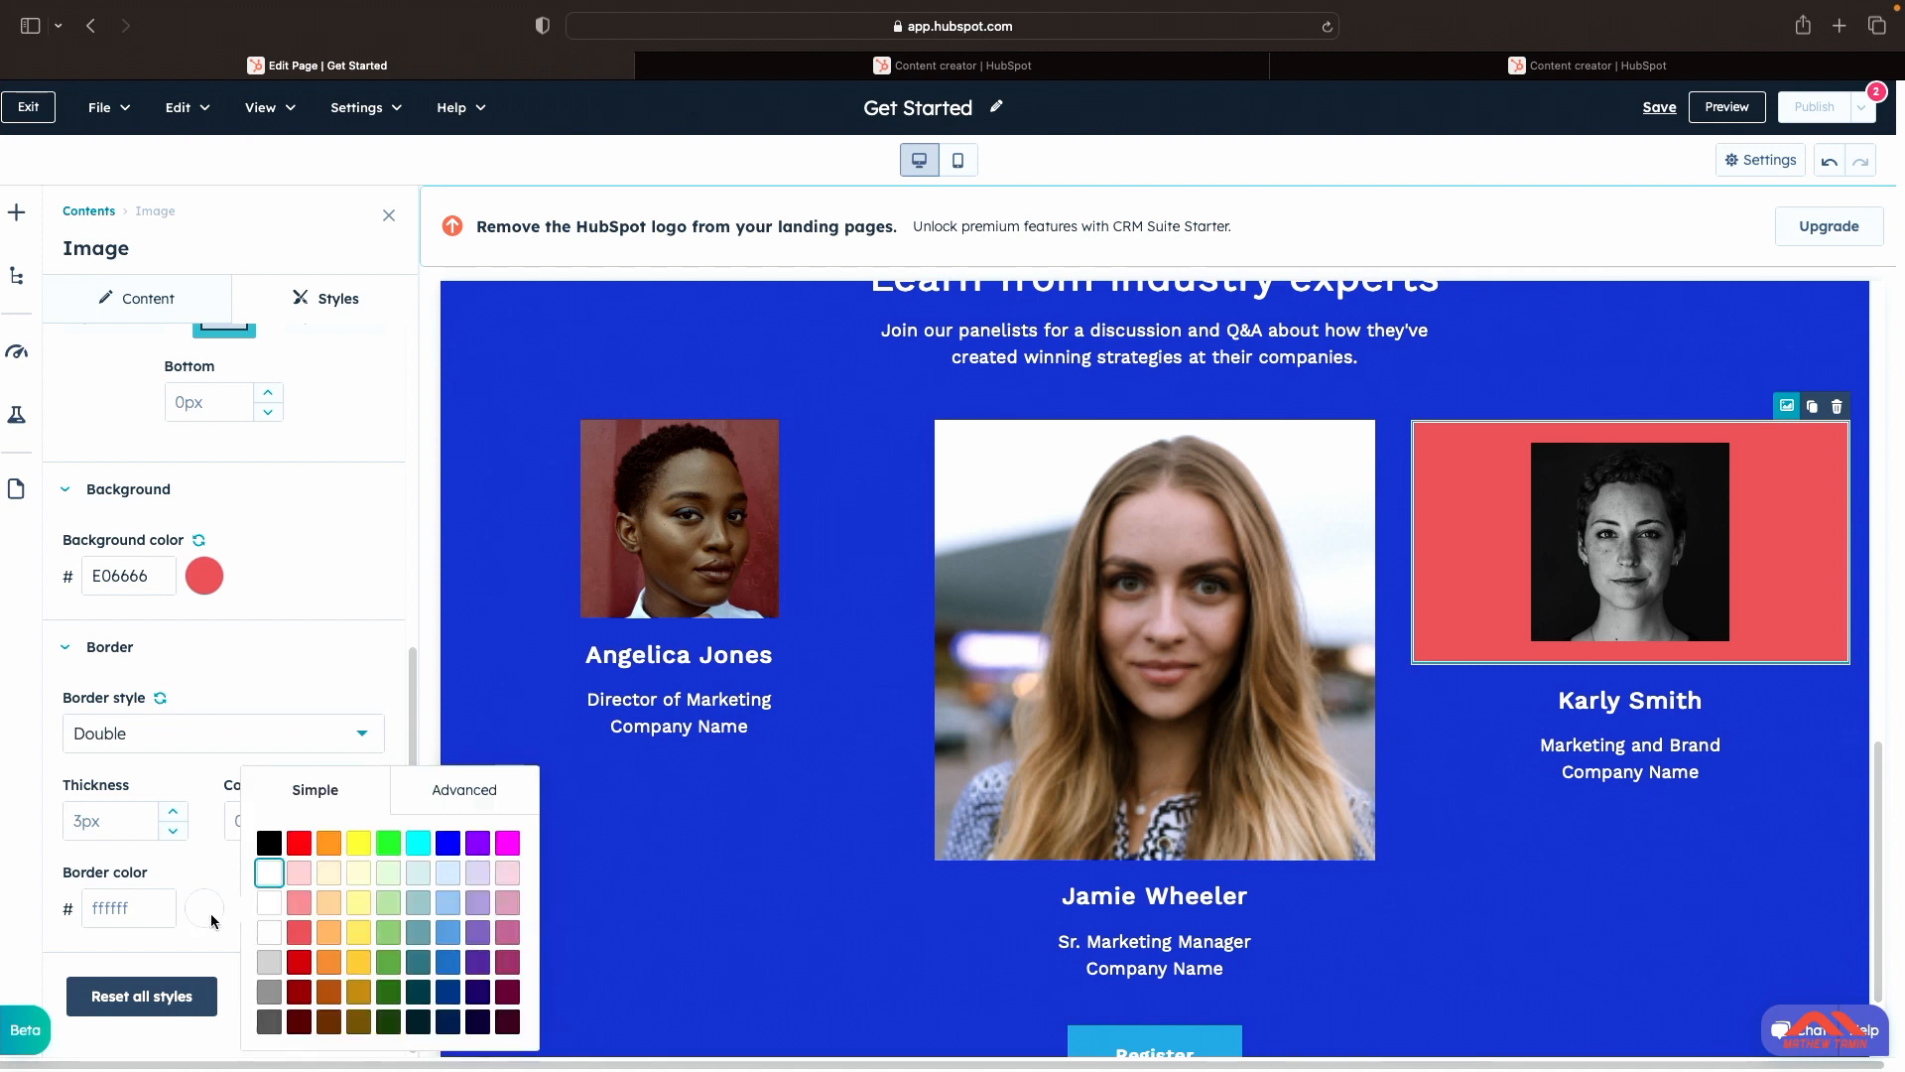
left_click(418, 932)
left_click(508, 845)
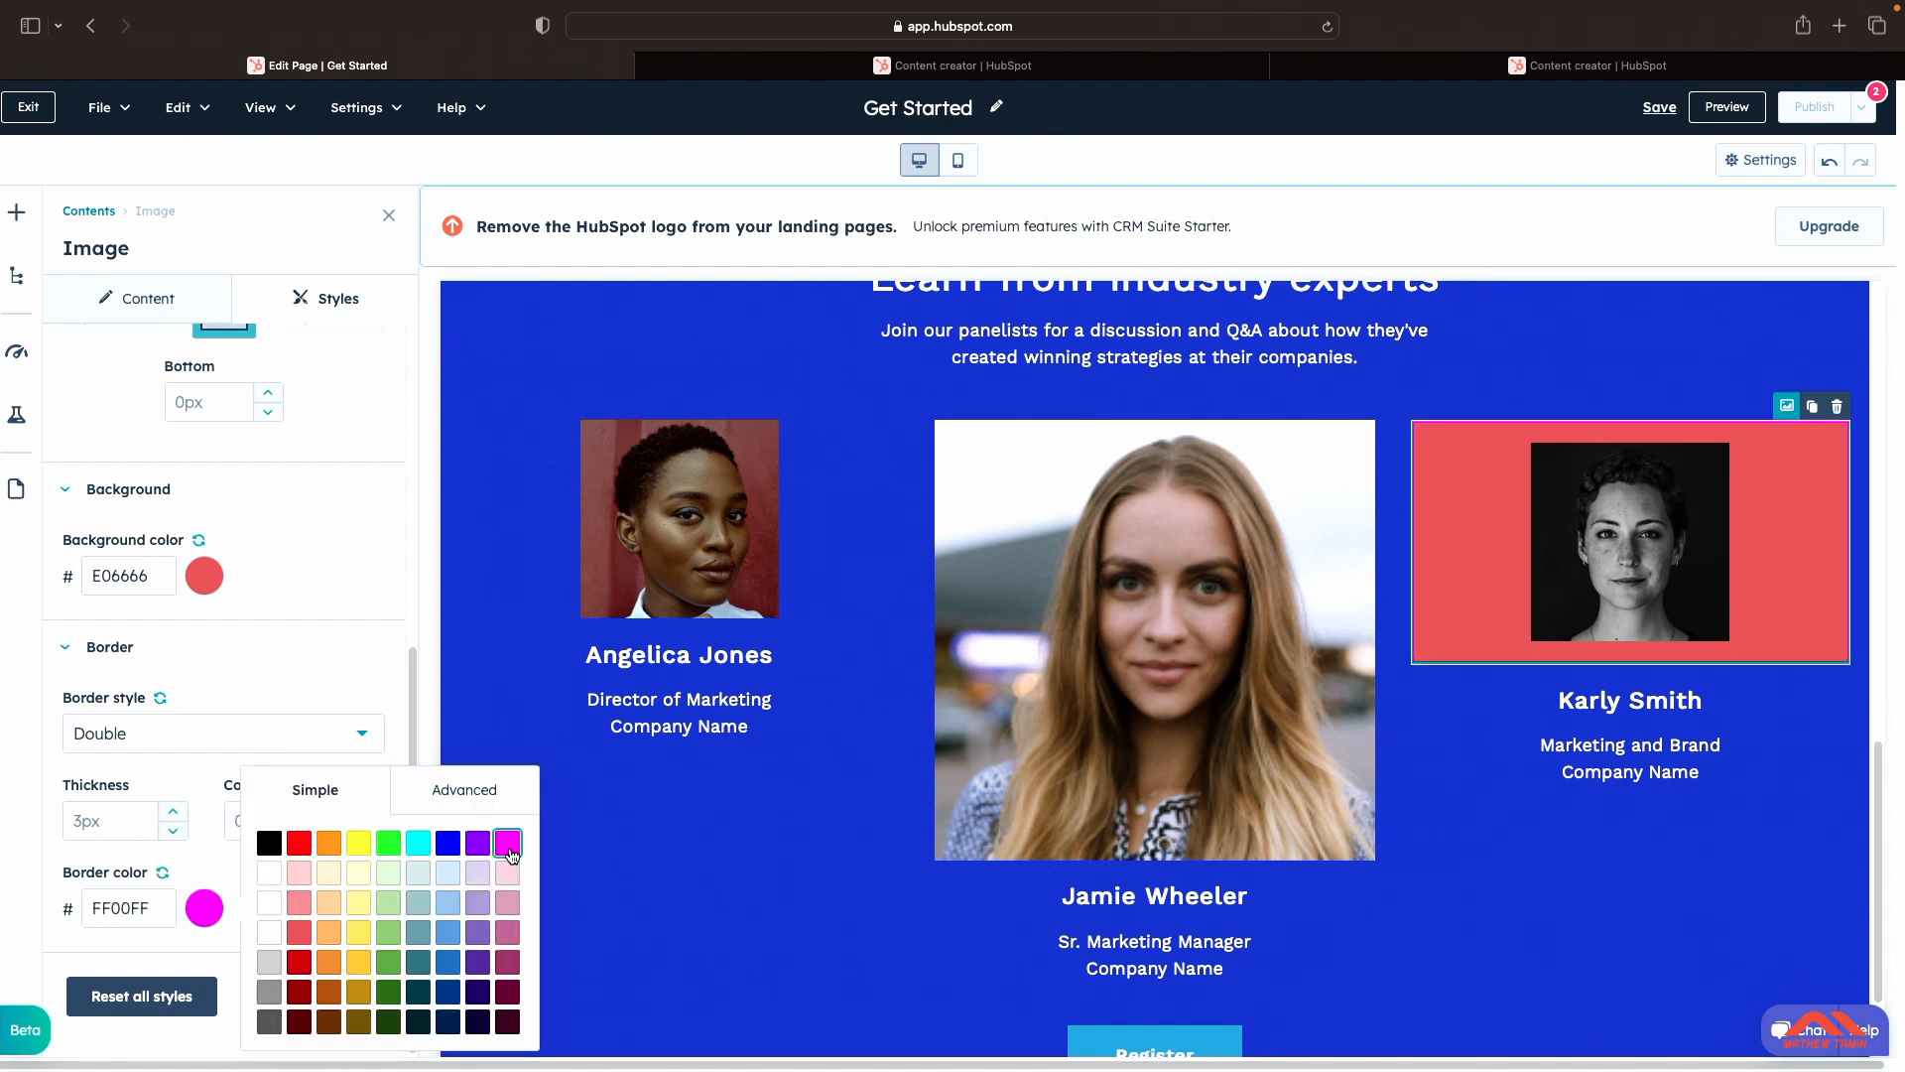
left_click(387, 680)
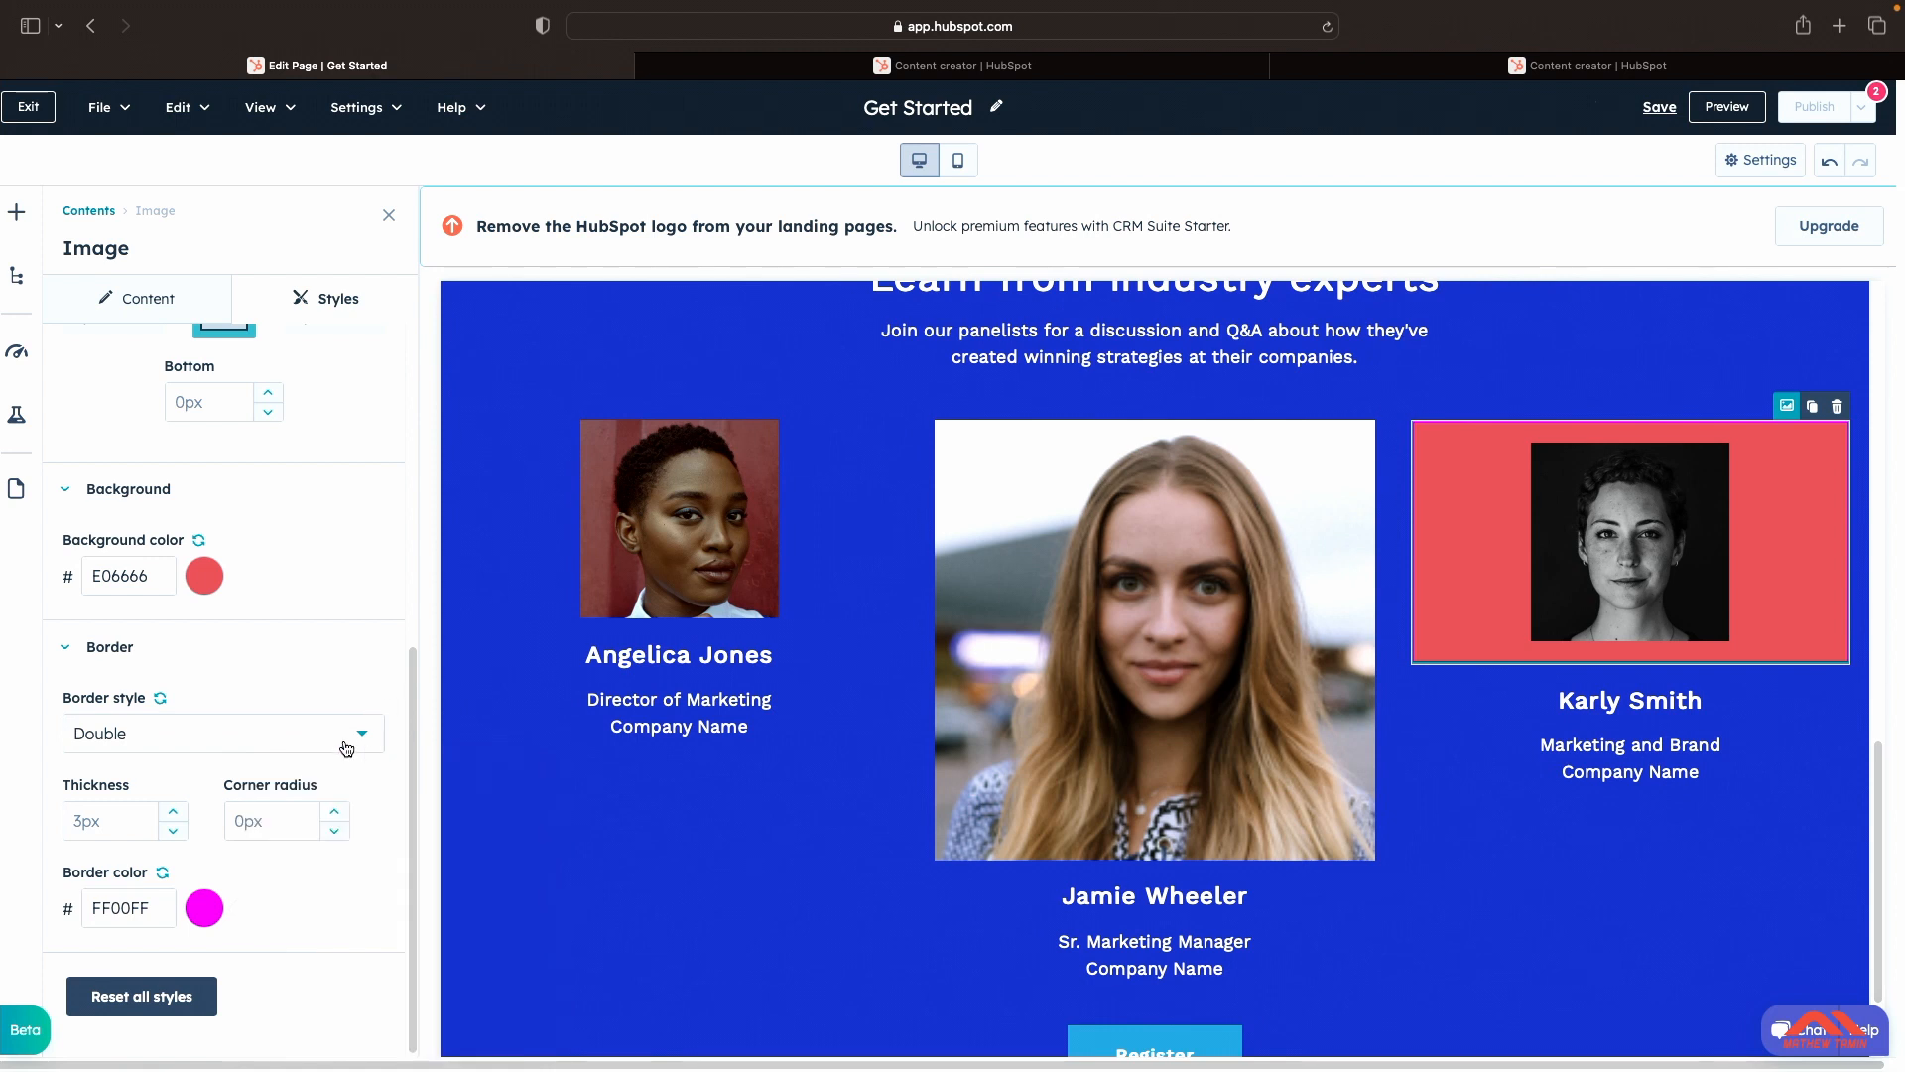
left_click(348, 744)
scroll(259, 888, "down", 1)
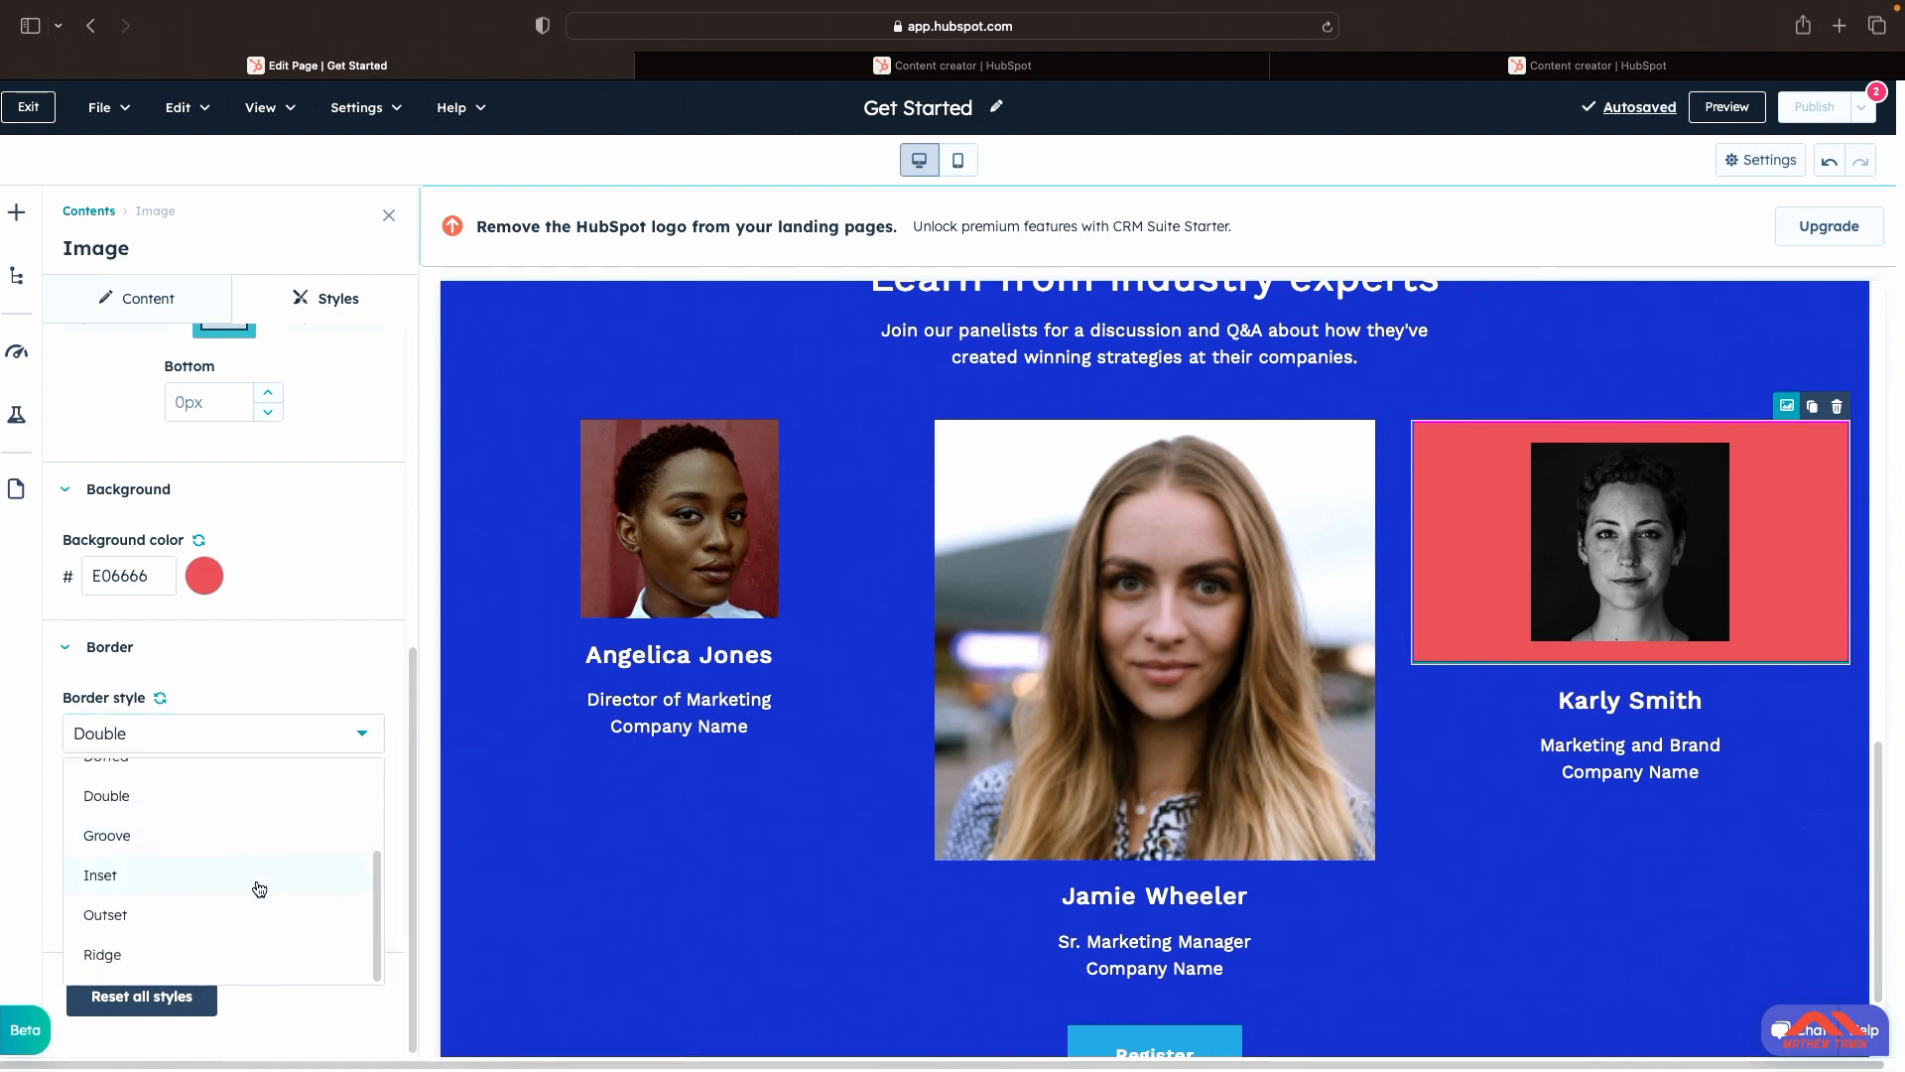
left_click(217, 955)
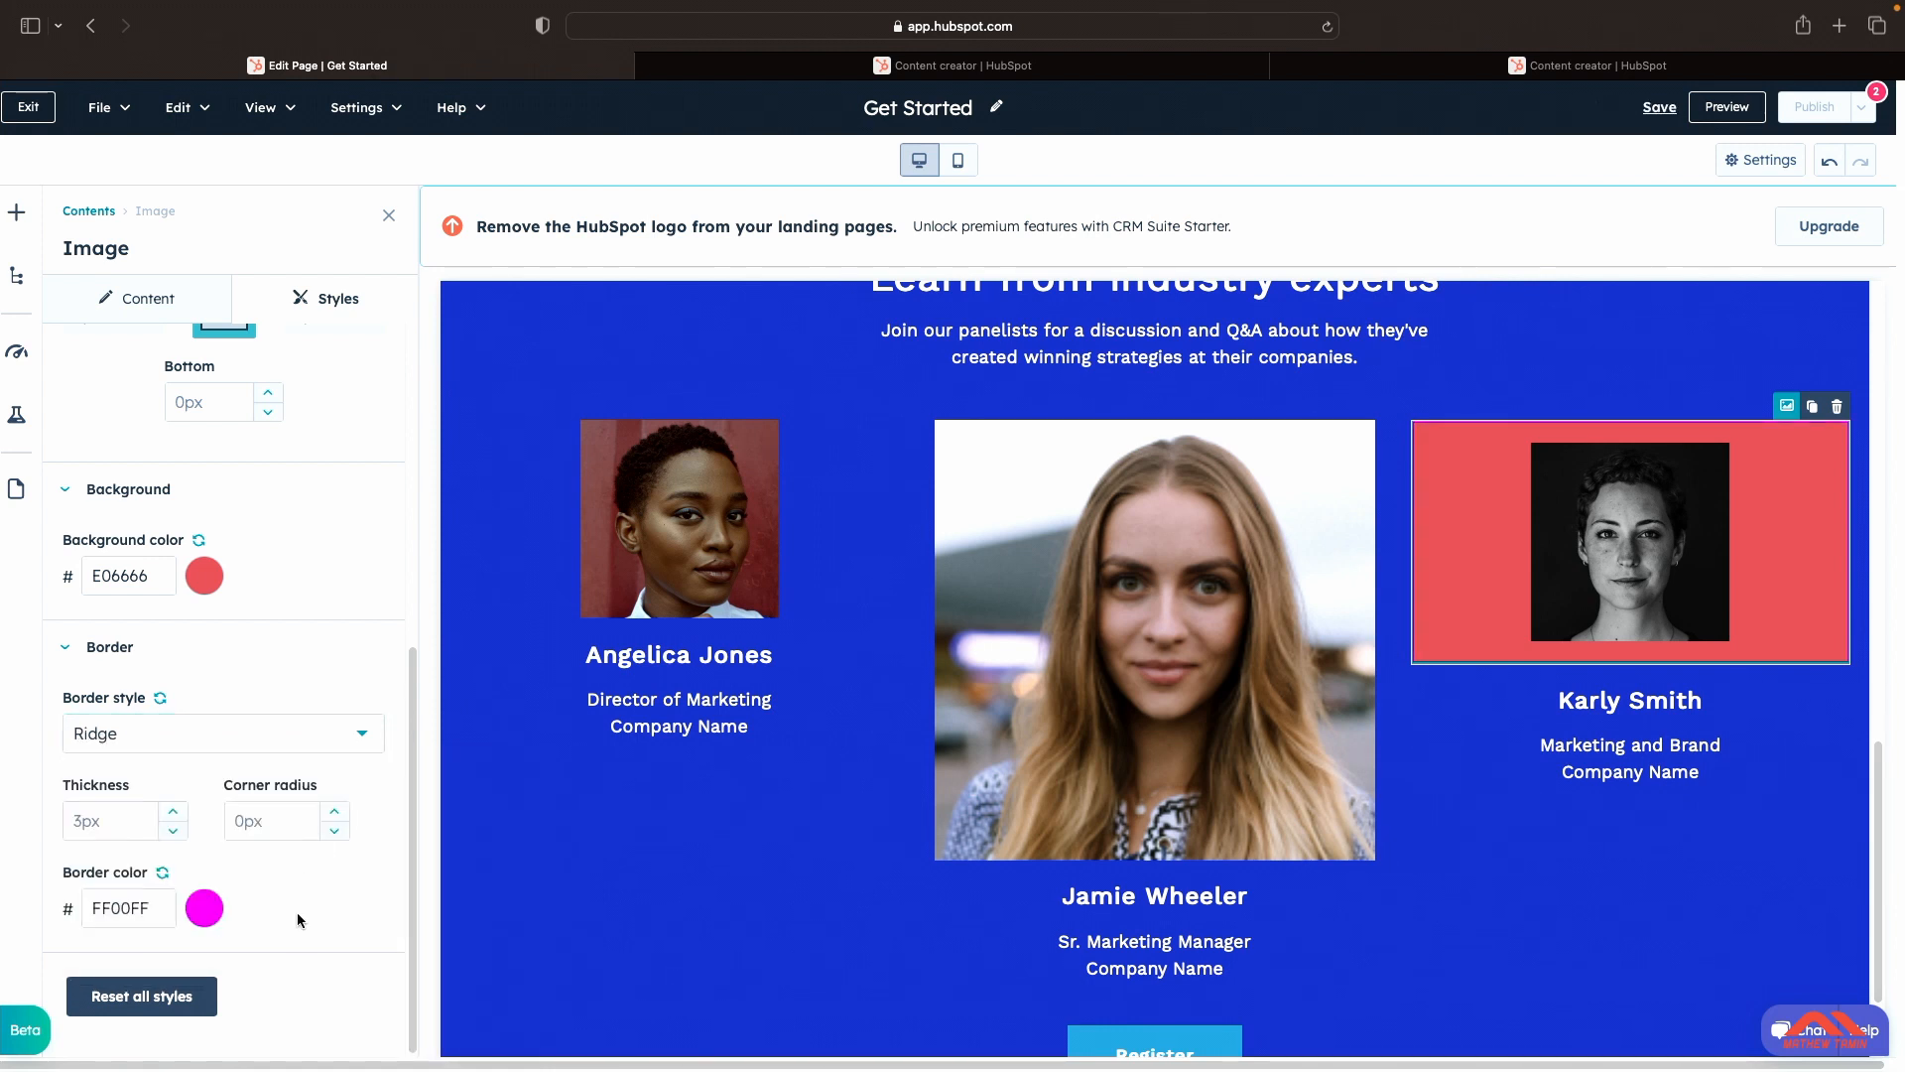
Step: Reset all styles of the third portrait
left_click(169, 1002)
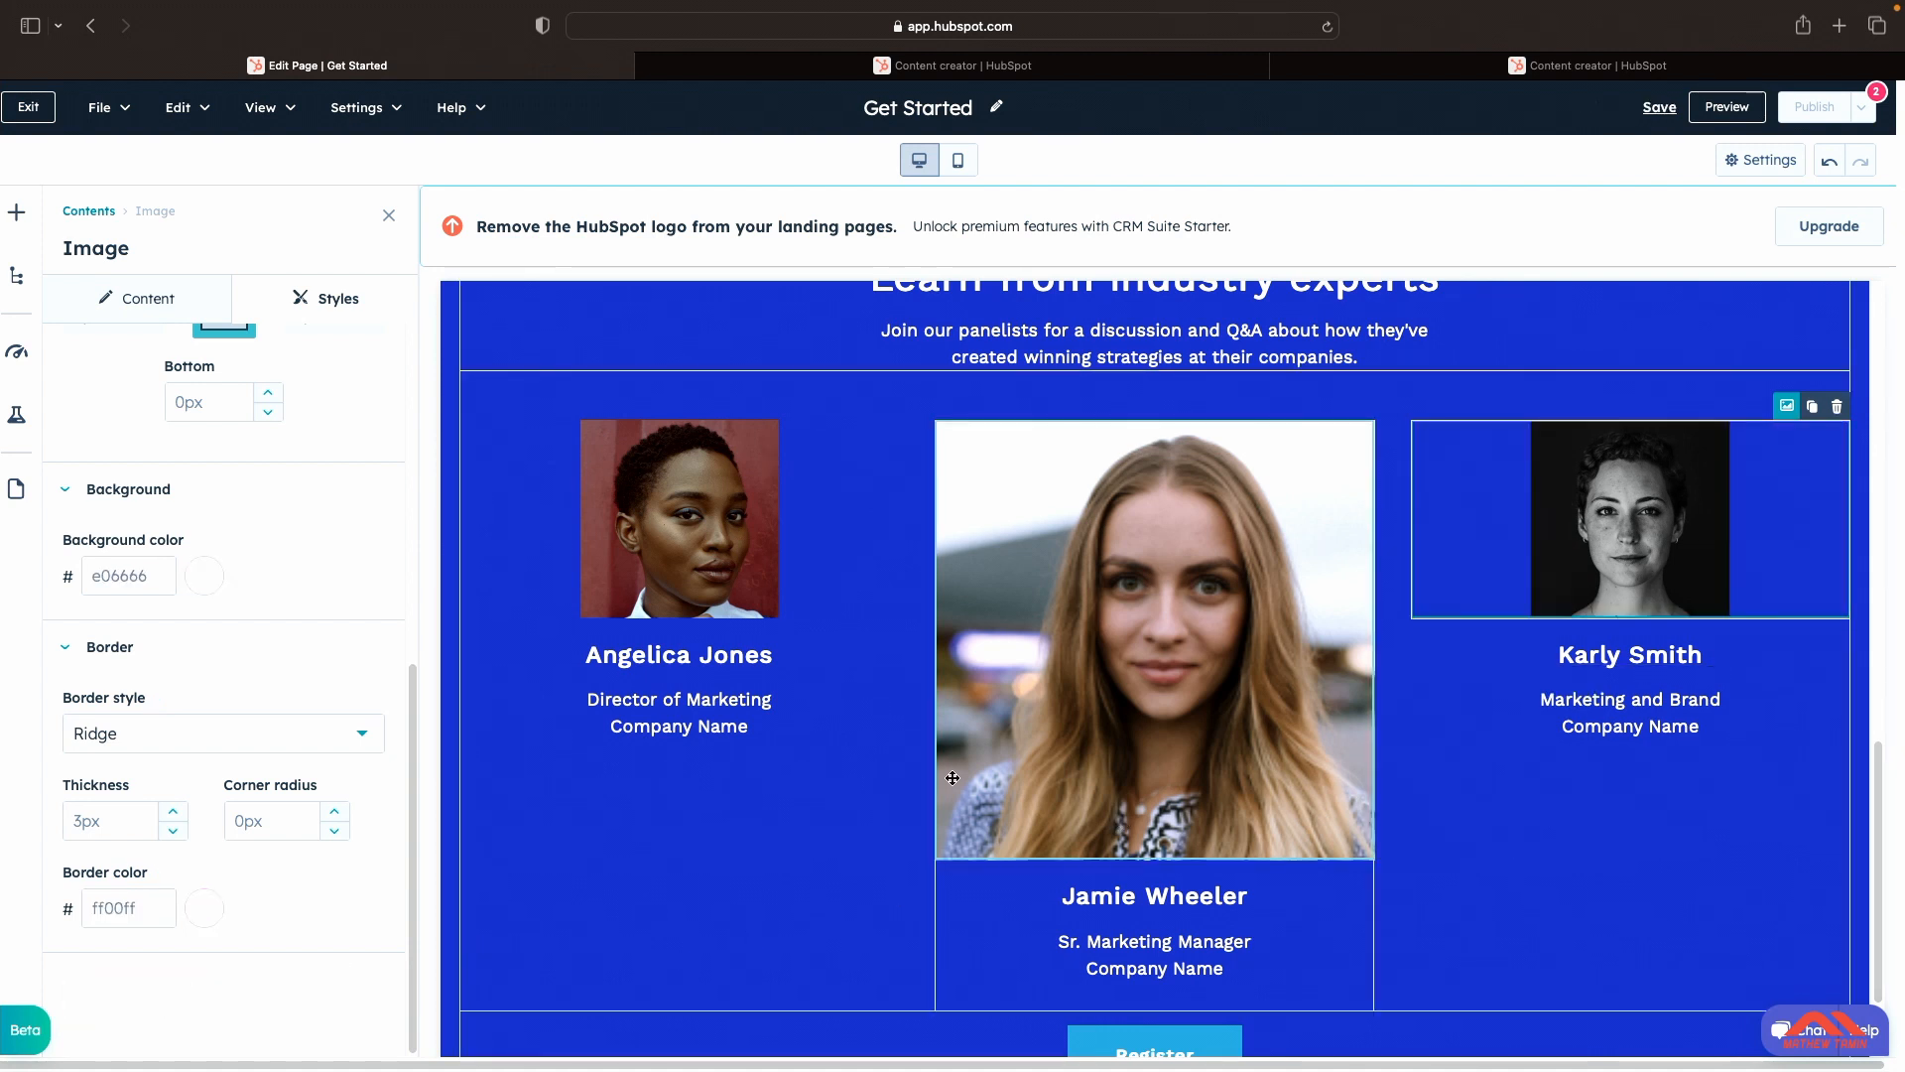
scroll(340, 735, "up", 5)
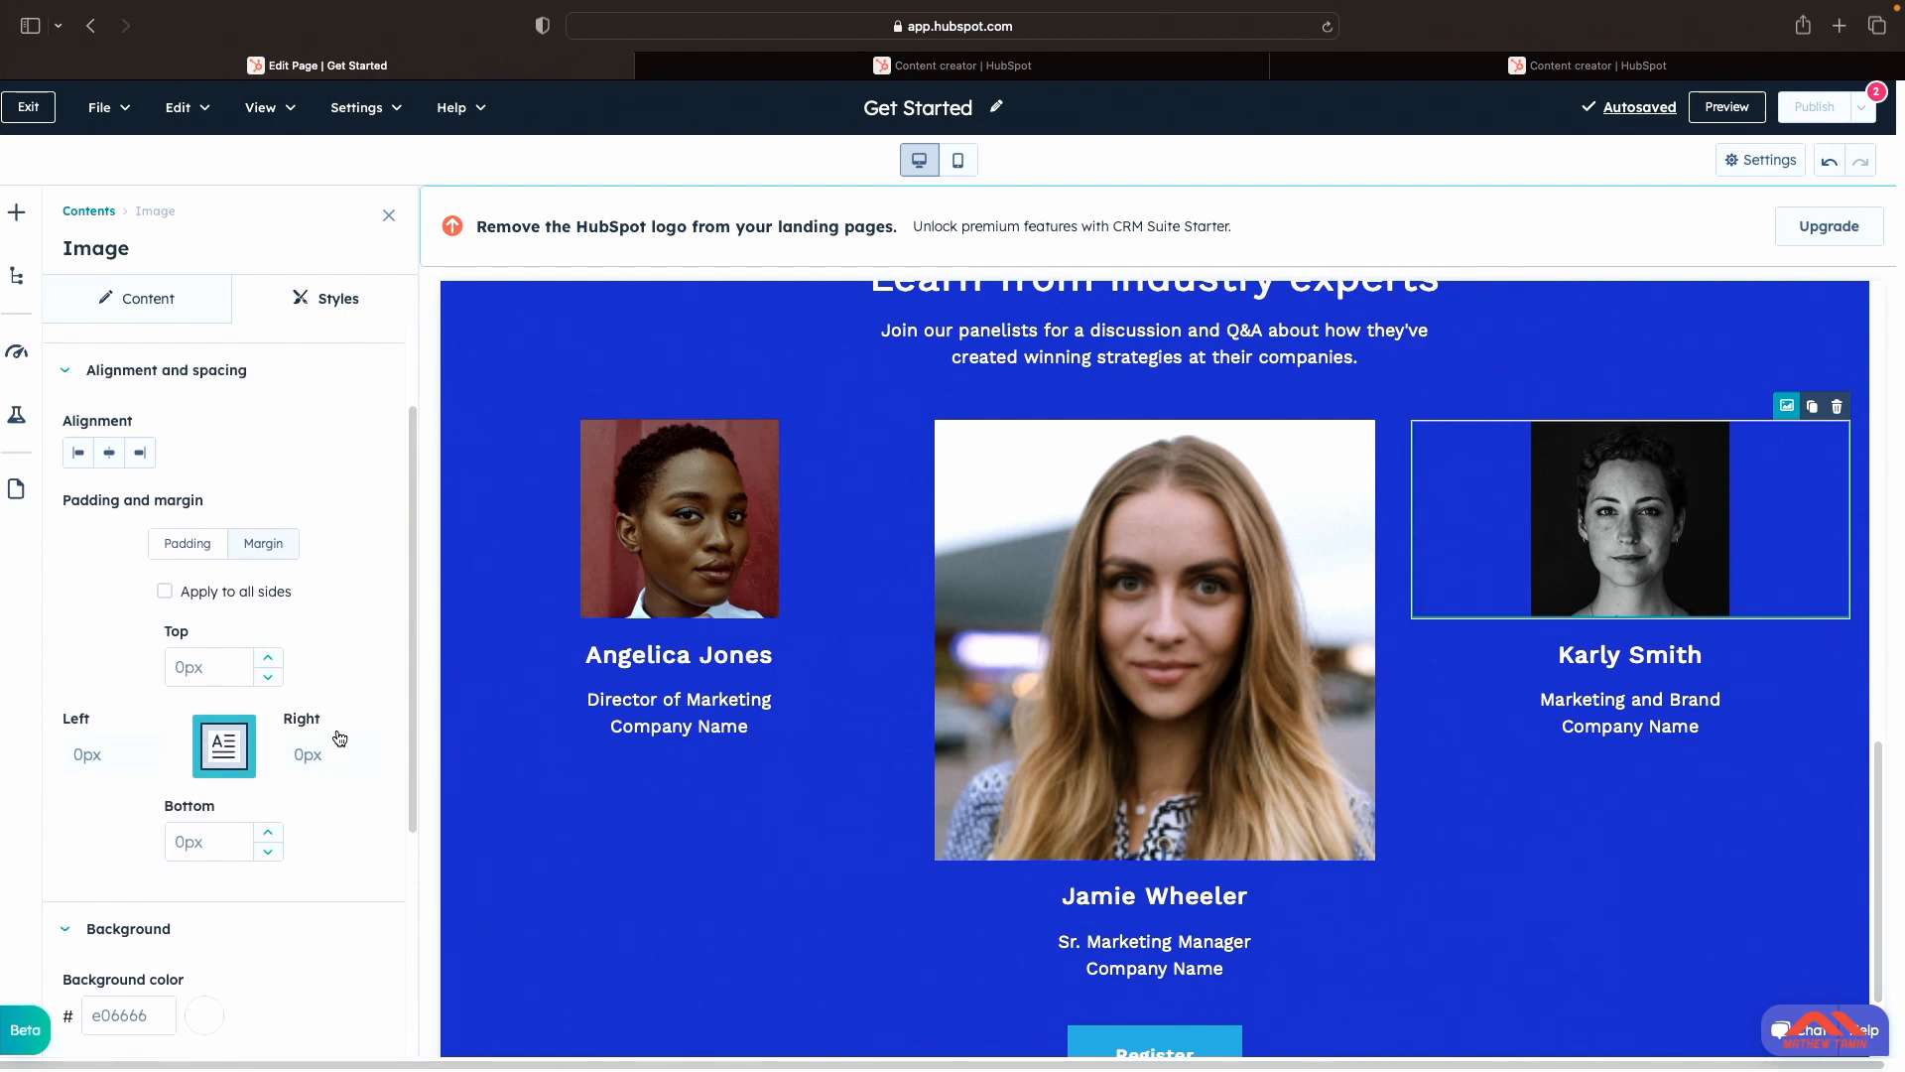
scroll(337, 714, "up", 2)
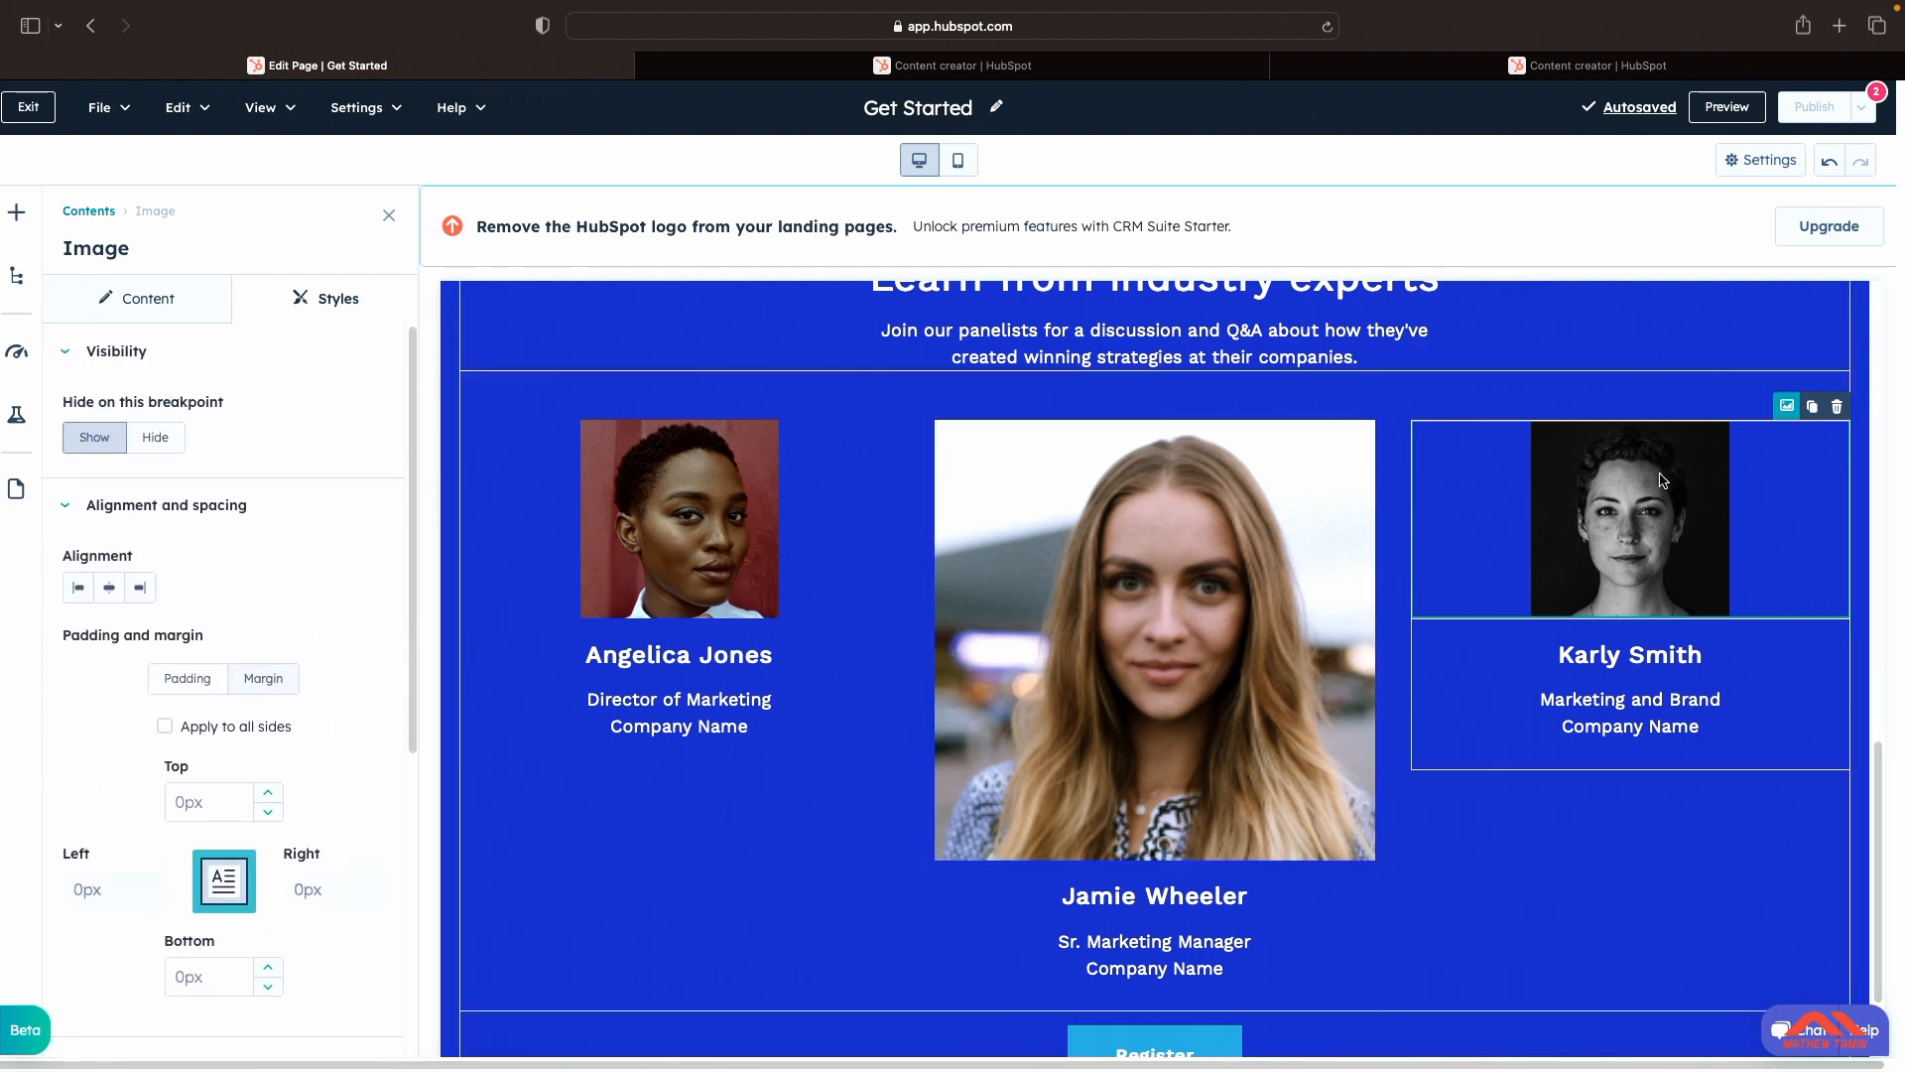
Step: Return to the third portrait's content settings and look over the page from the footer up to the hero banner
left_click(1787, 407)
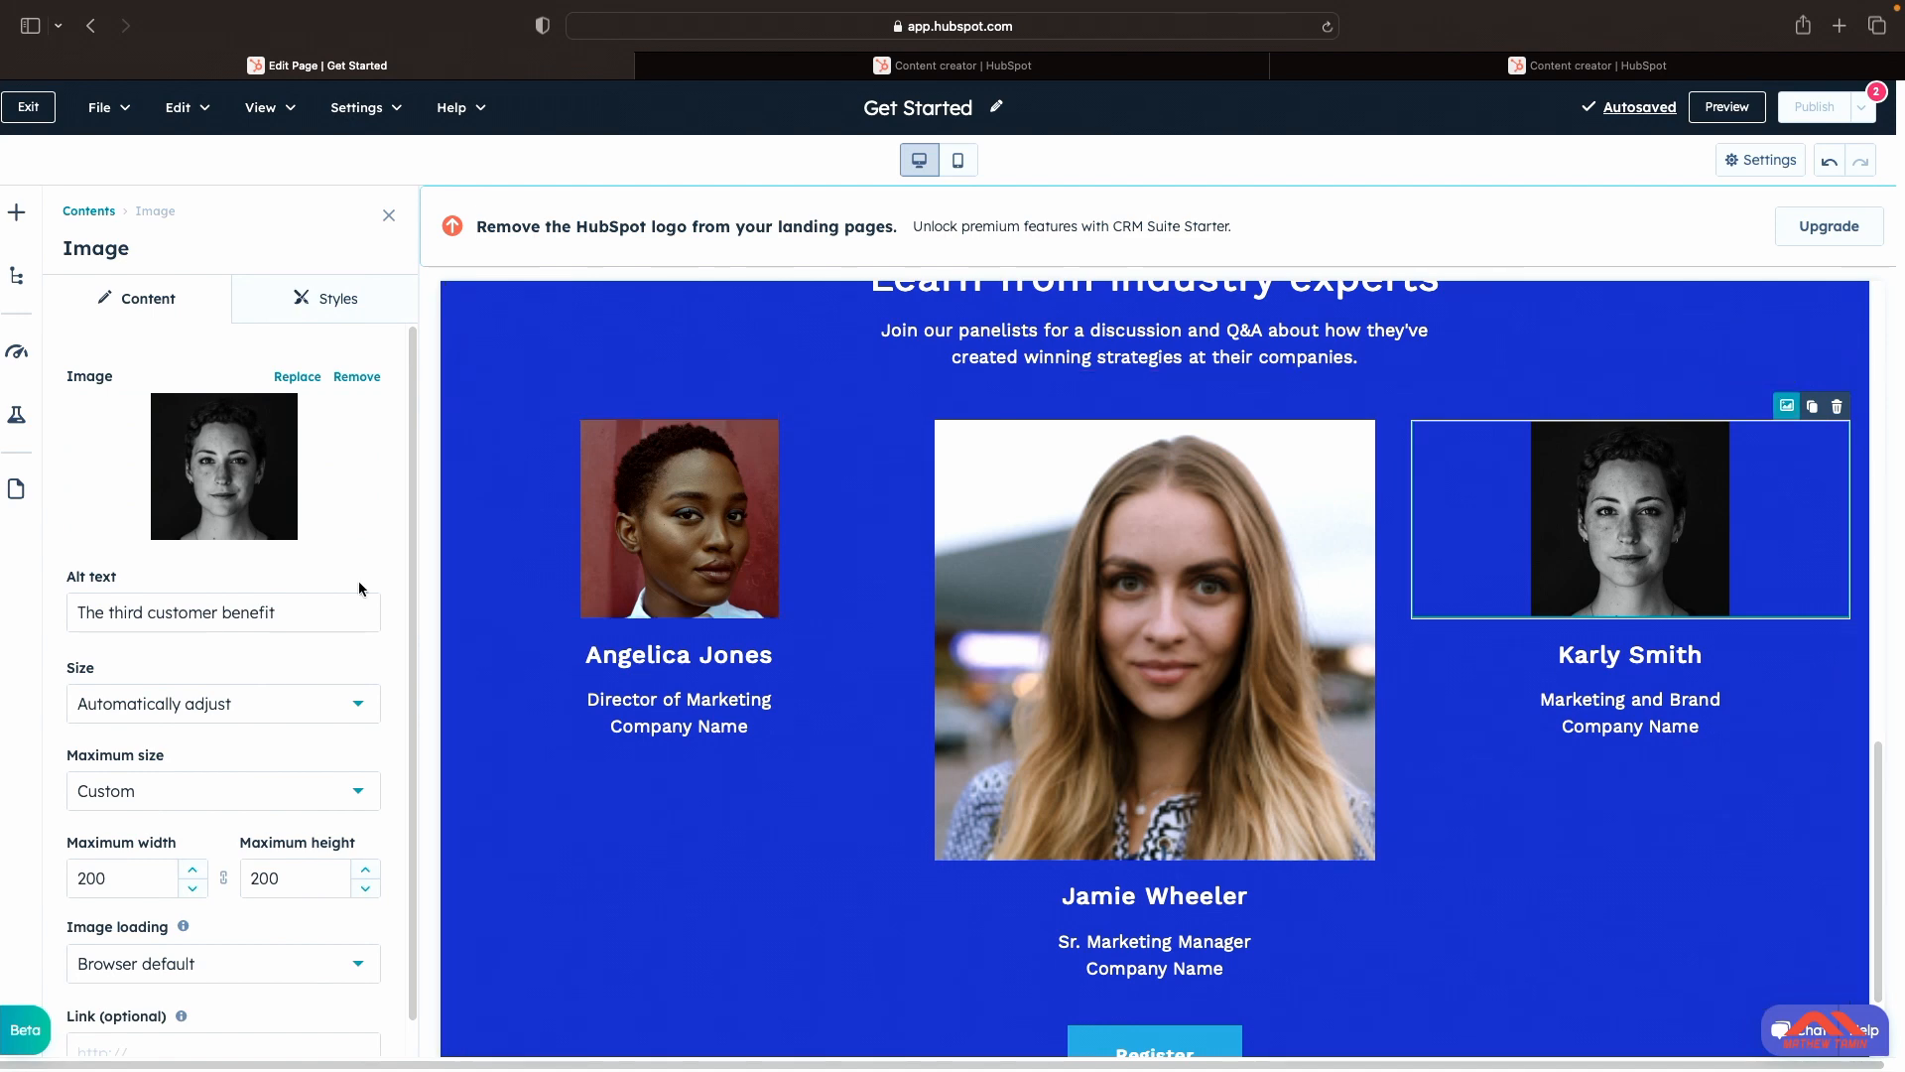
scroll(638, 532, "down", 3)
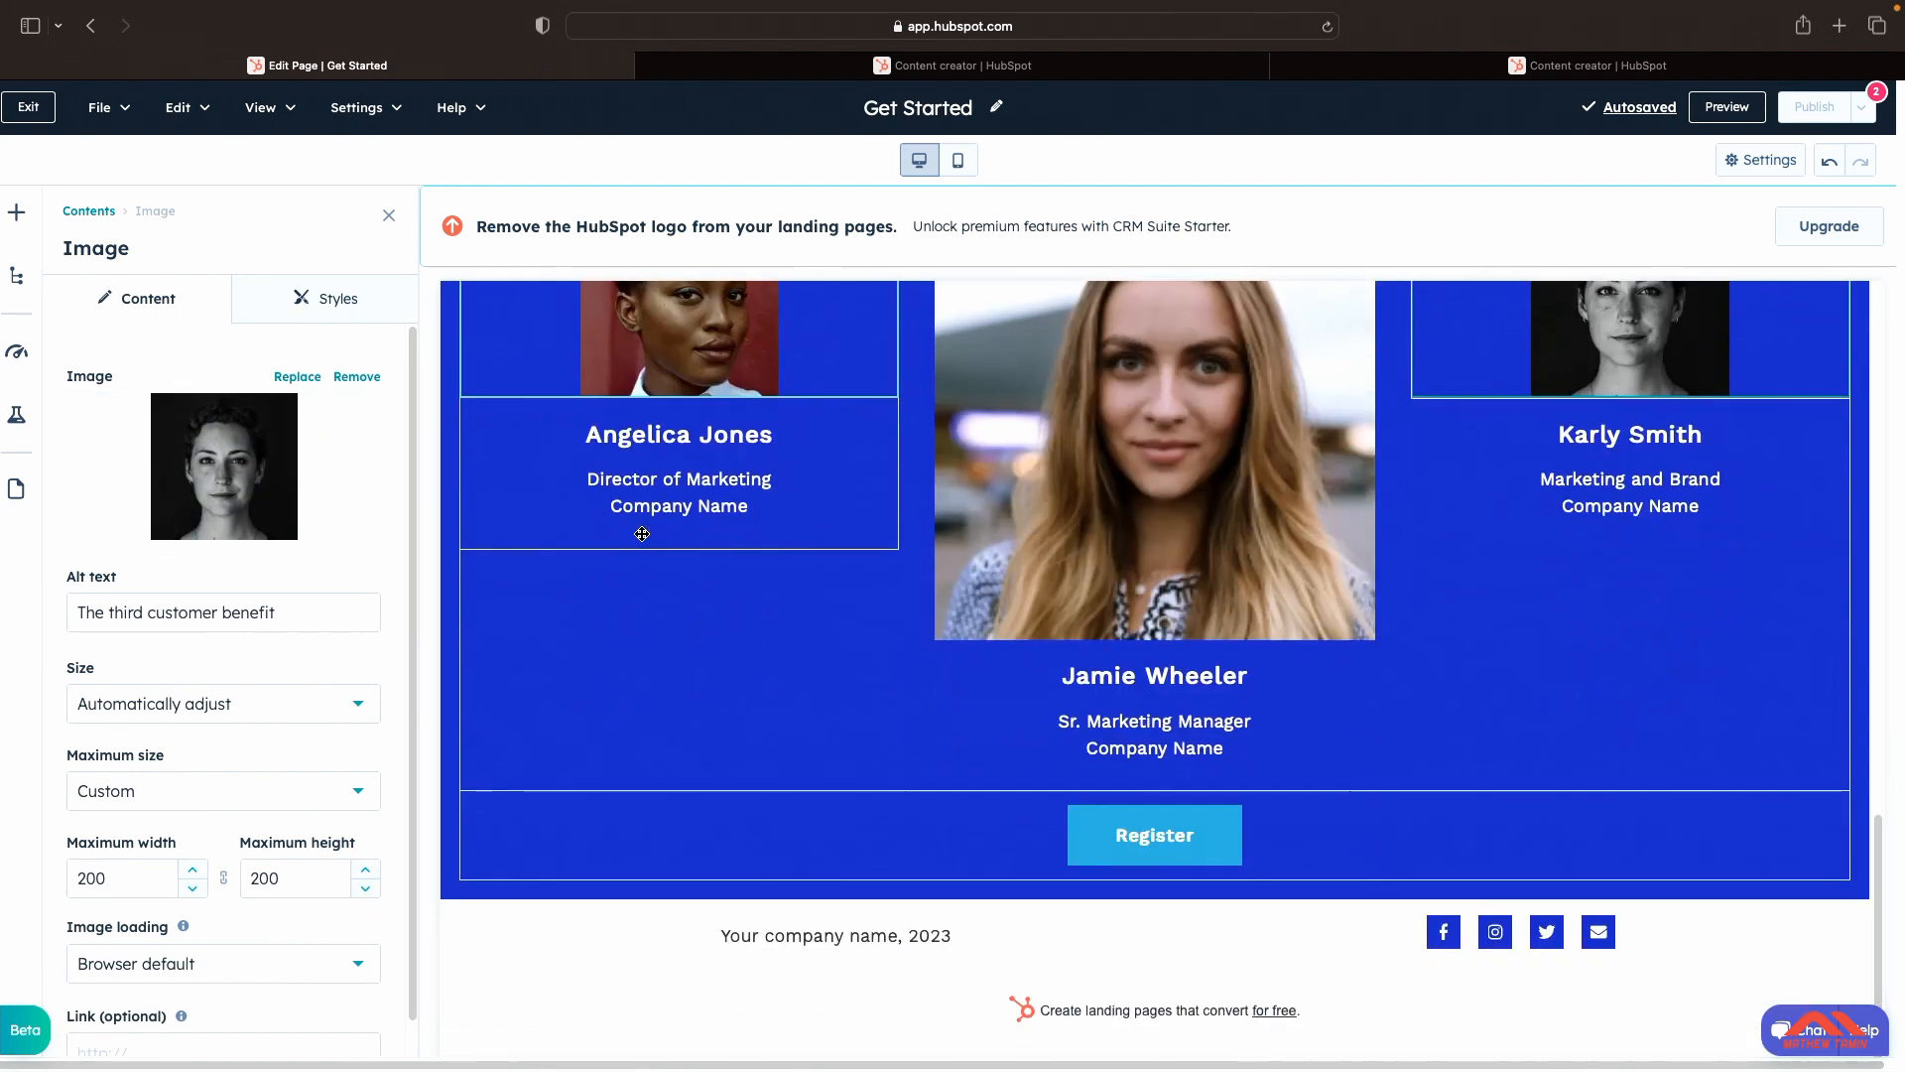
scroll(641, 533, "up", 10)
scroll(641, 533, "up", 6)
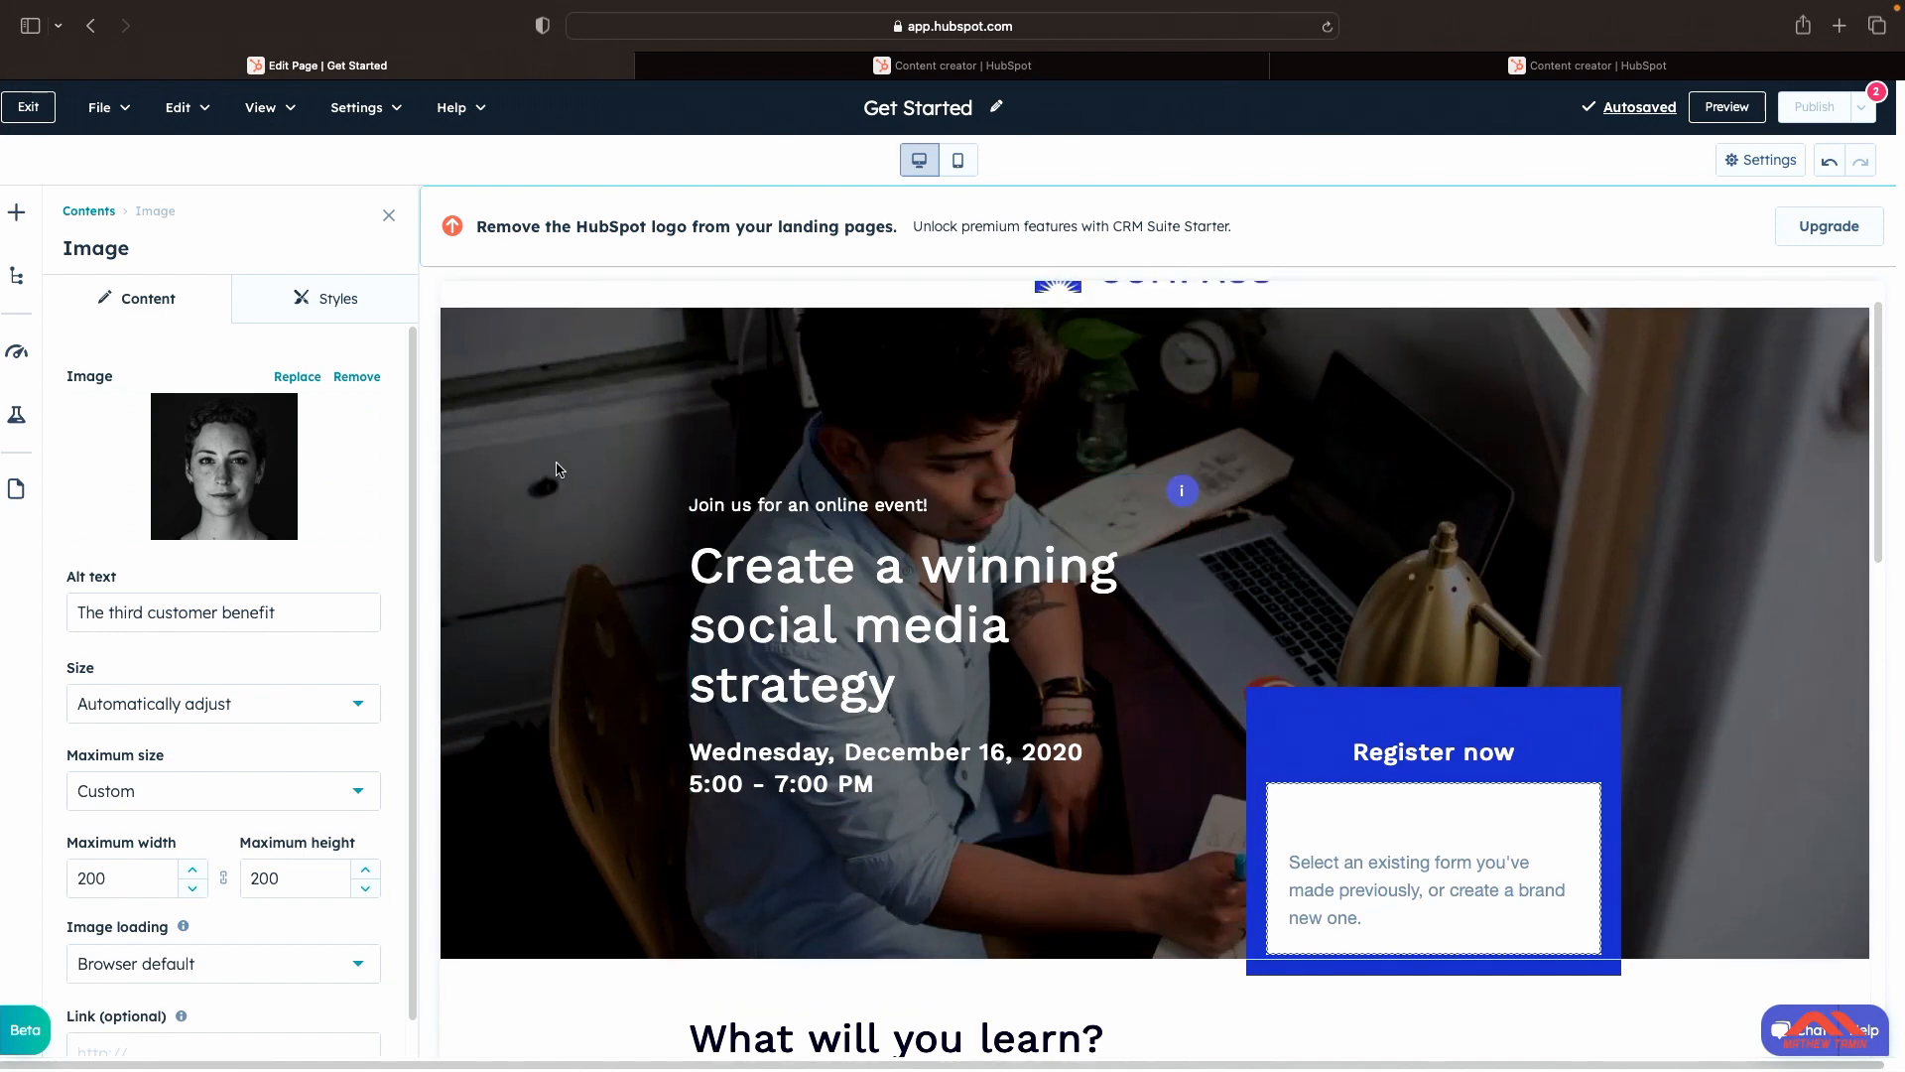
Step: Add a Section Heading module to the hero banner above the "Join us for an online event!" text
left_click(560, 469)
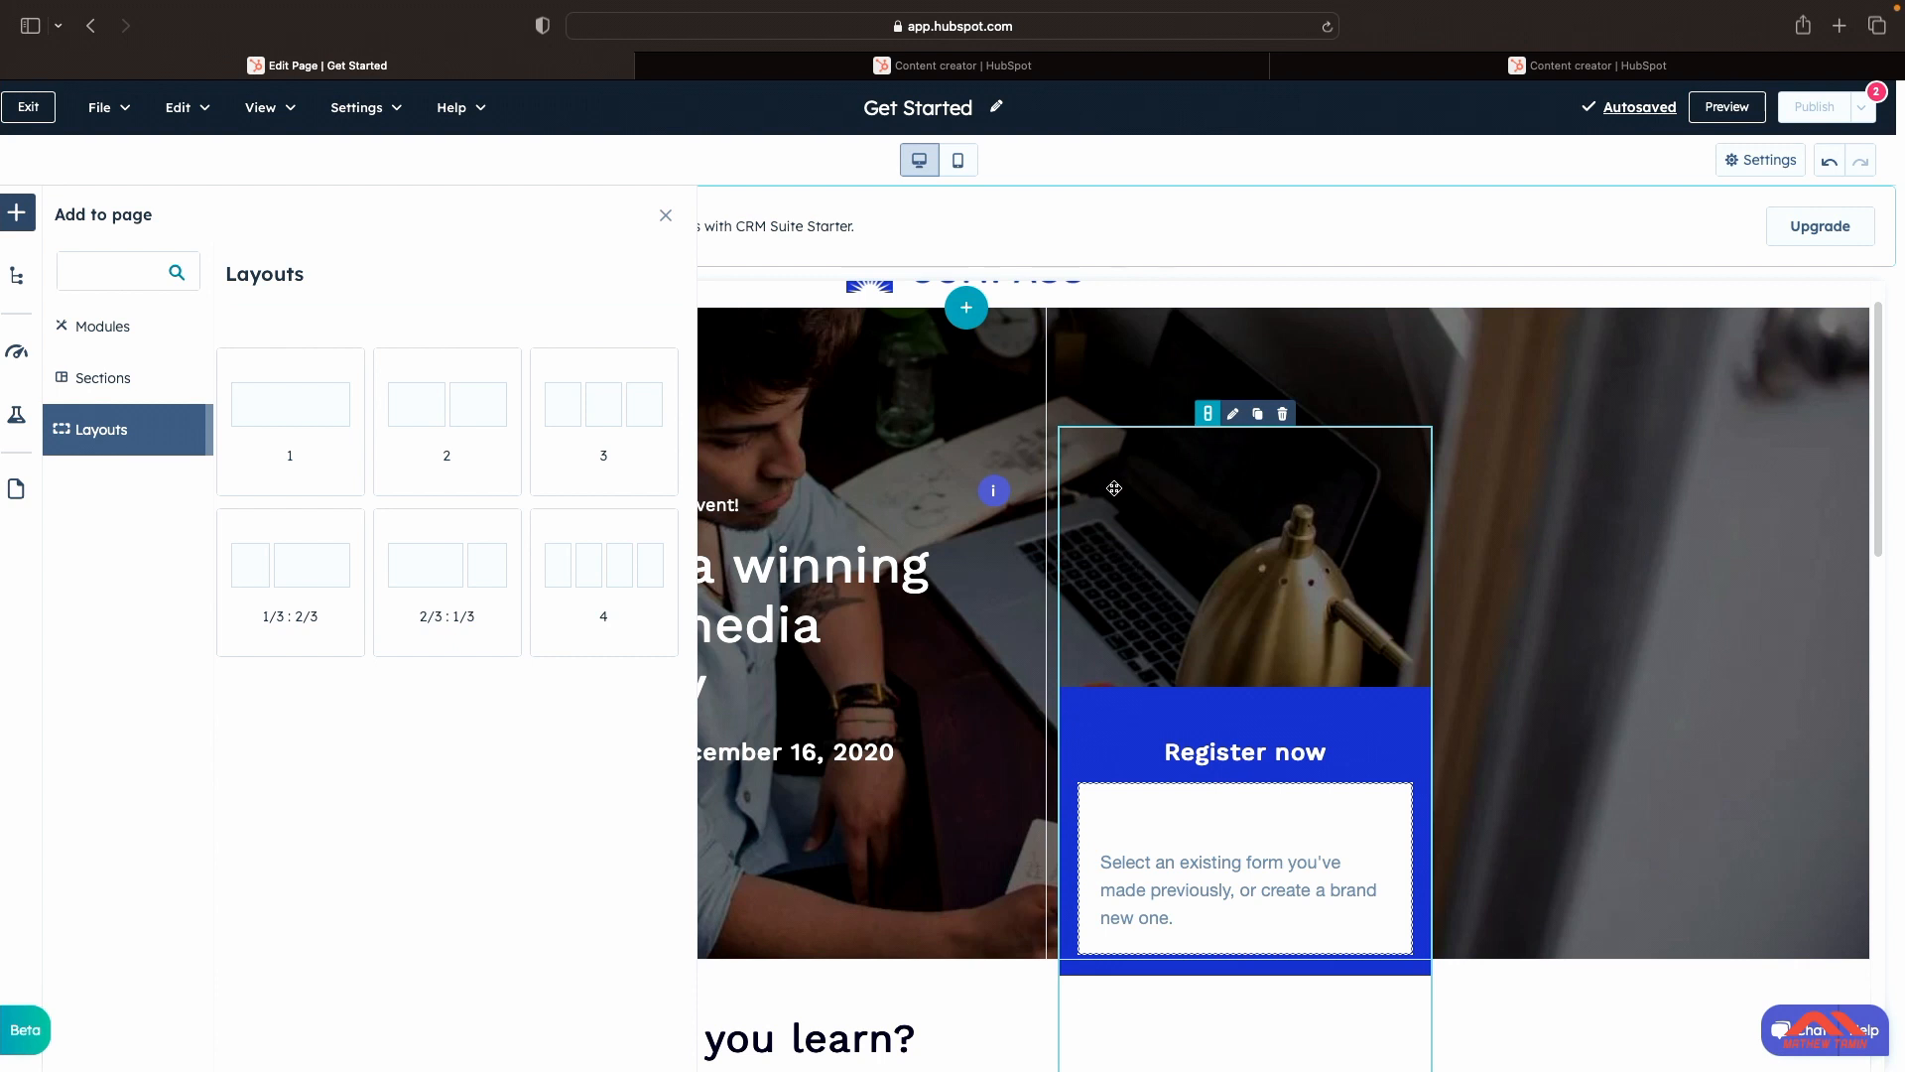
left_click(149, 327)
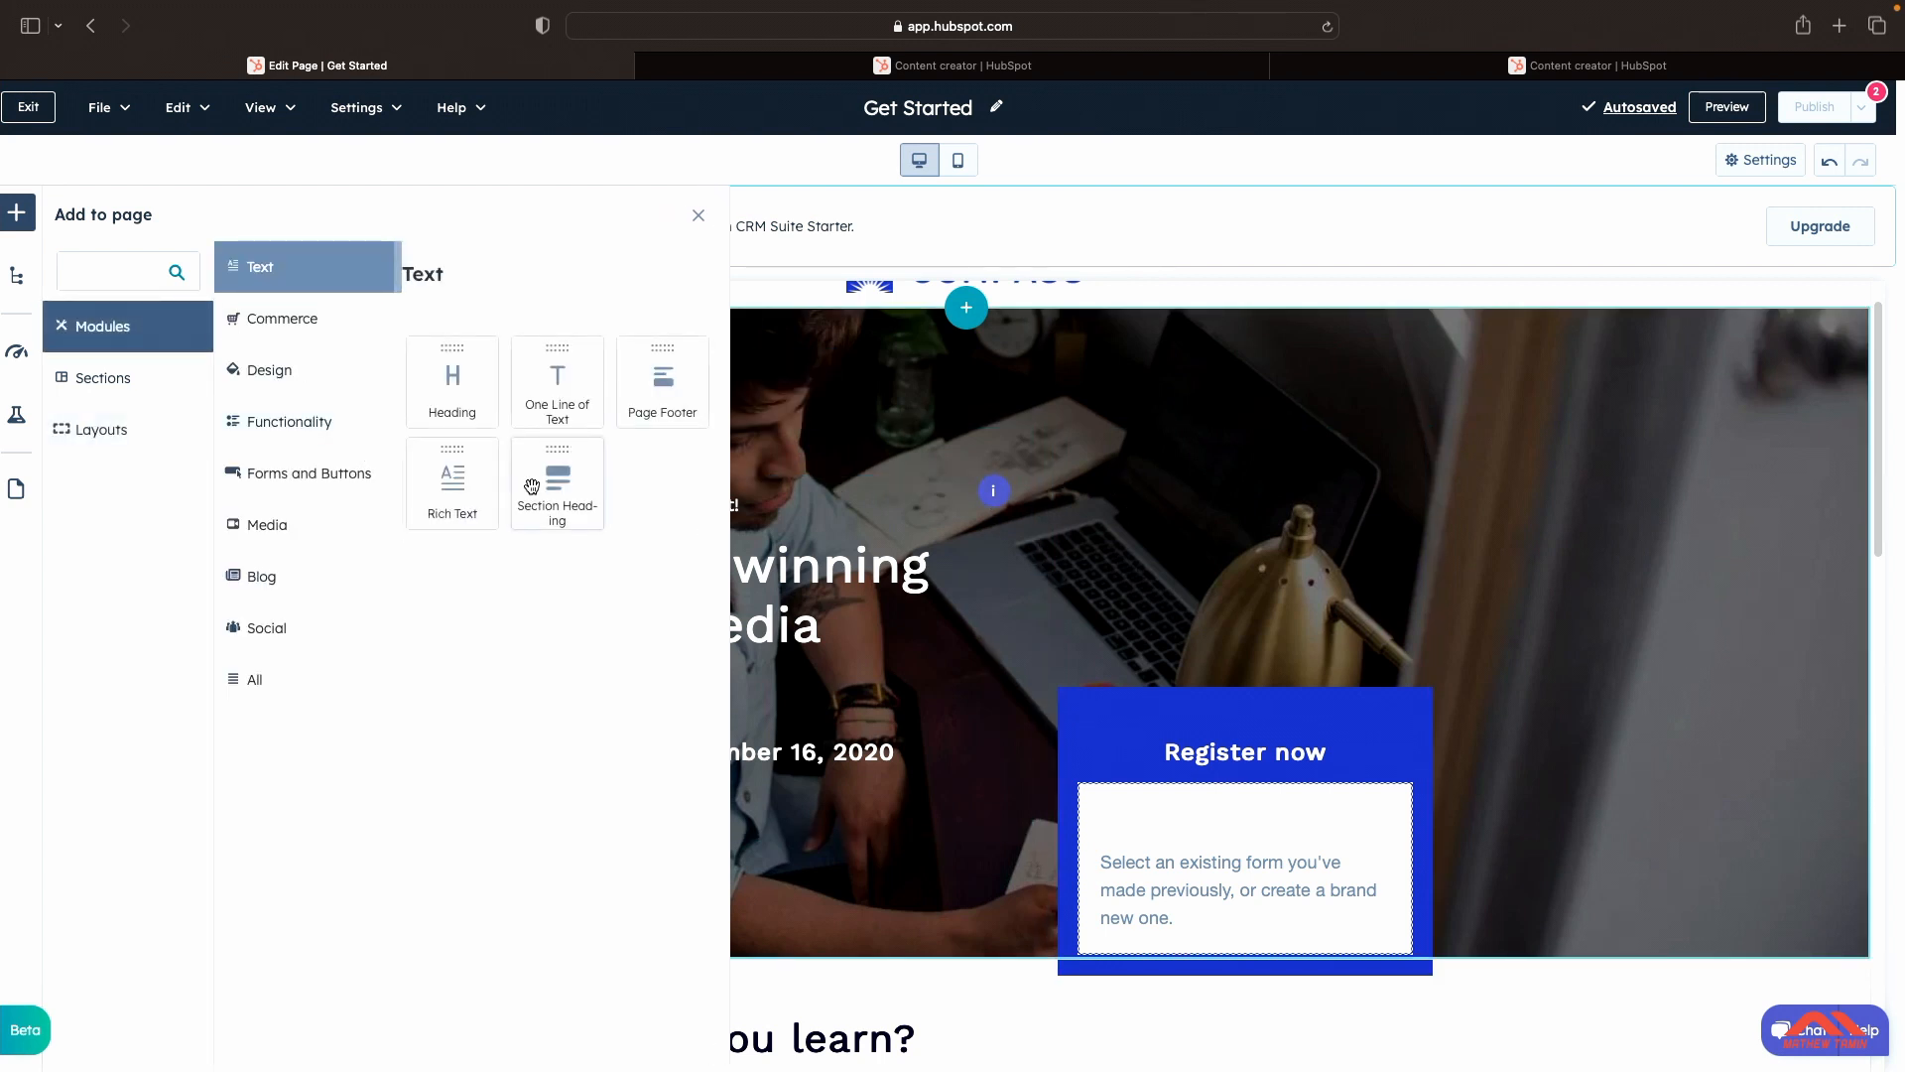
left_click_drag(532, 486, 797, 587)
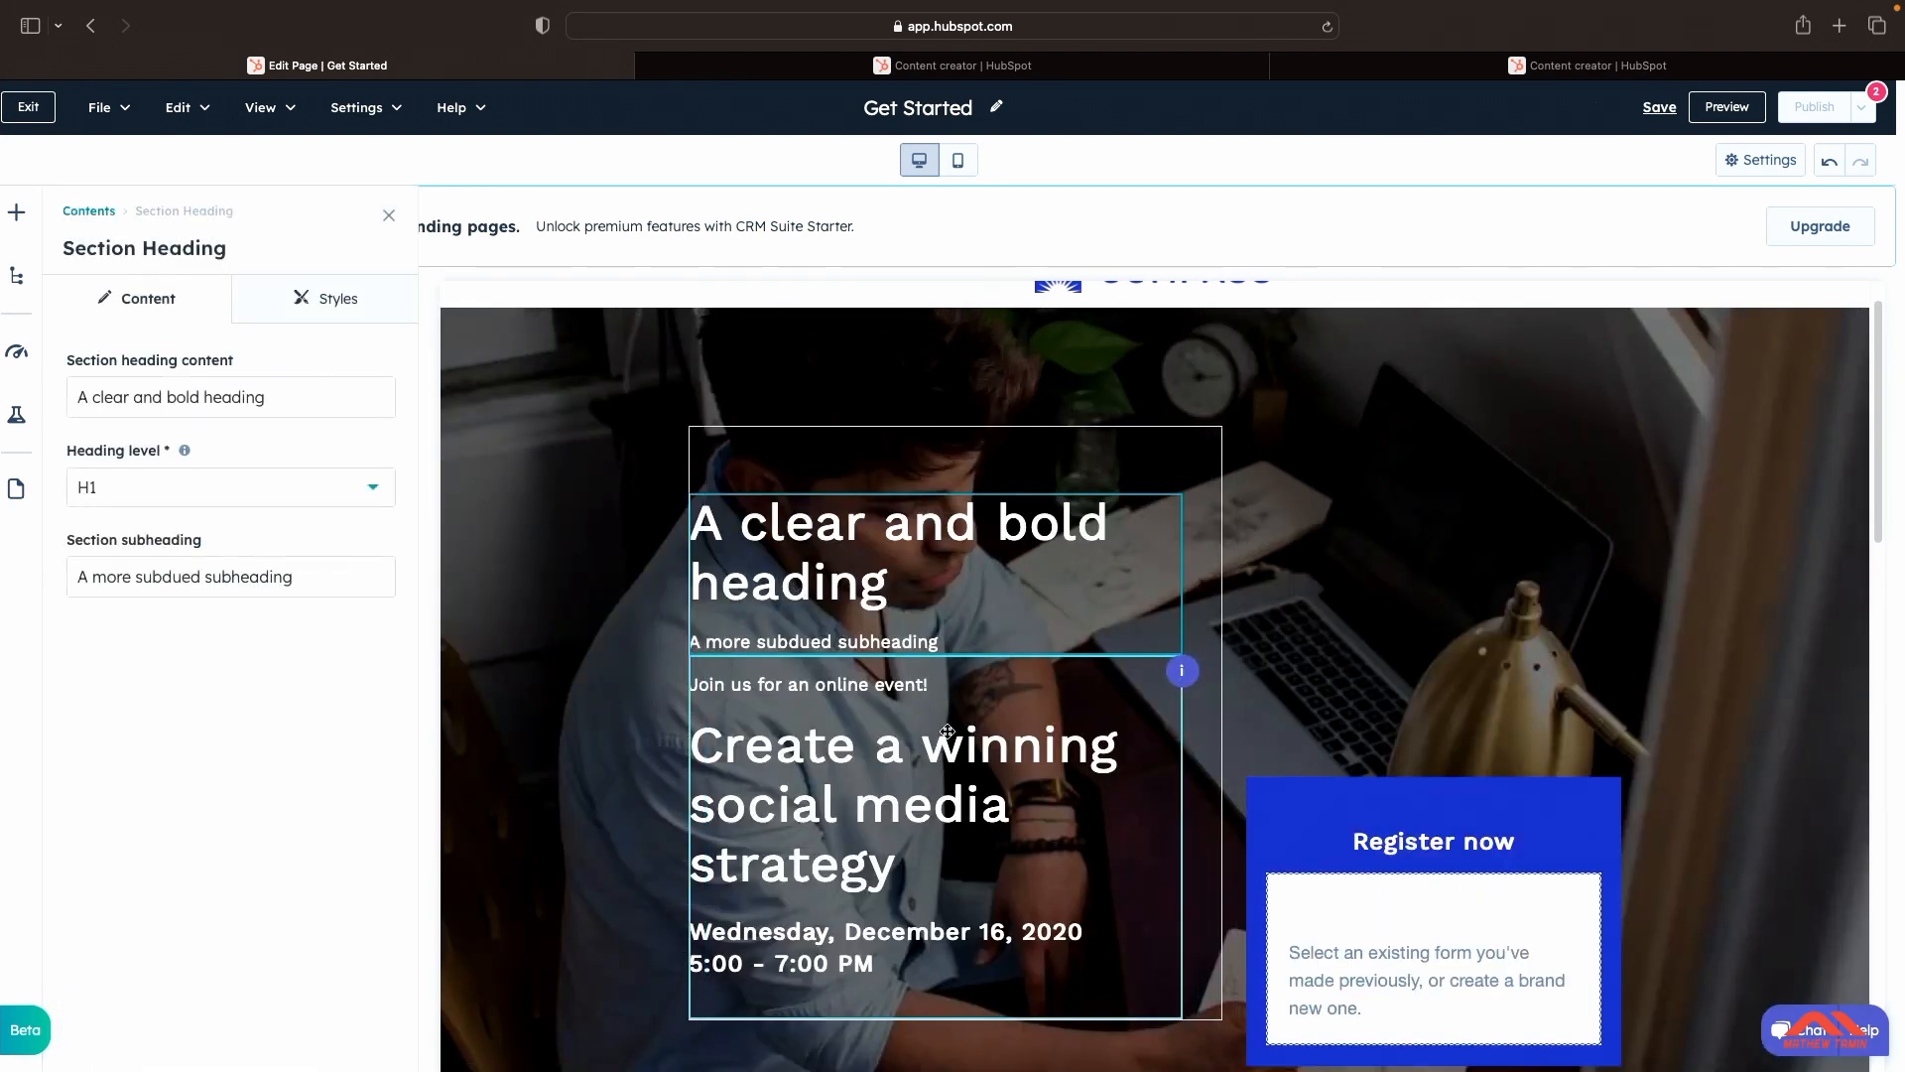
scroll(1109, 675, "down", 2)
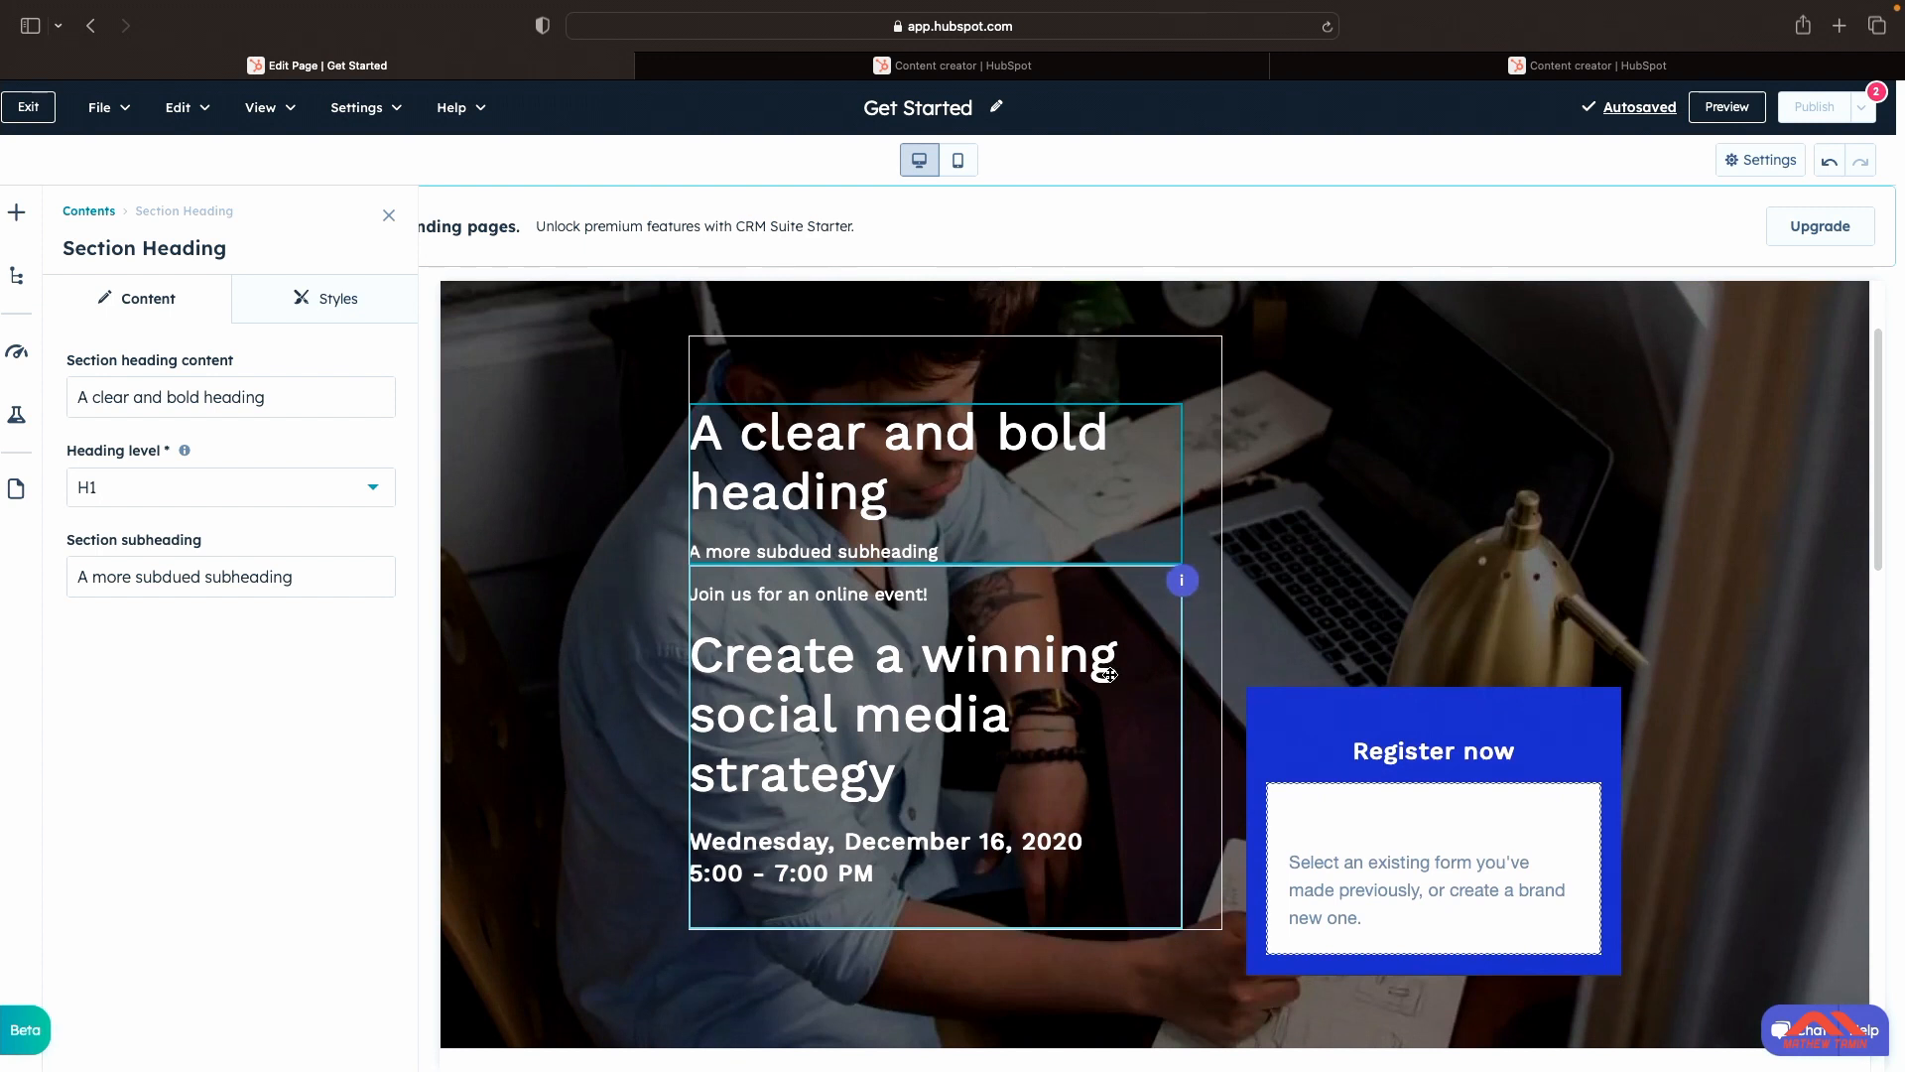
scroll(1109, 674, "down", 4)
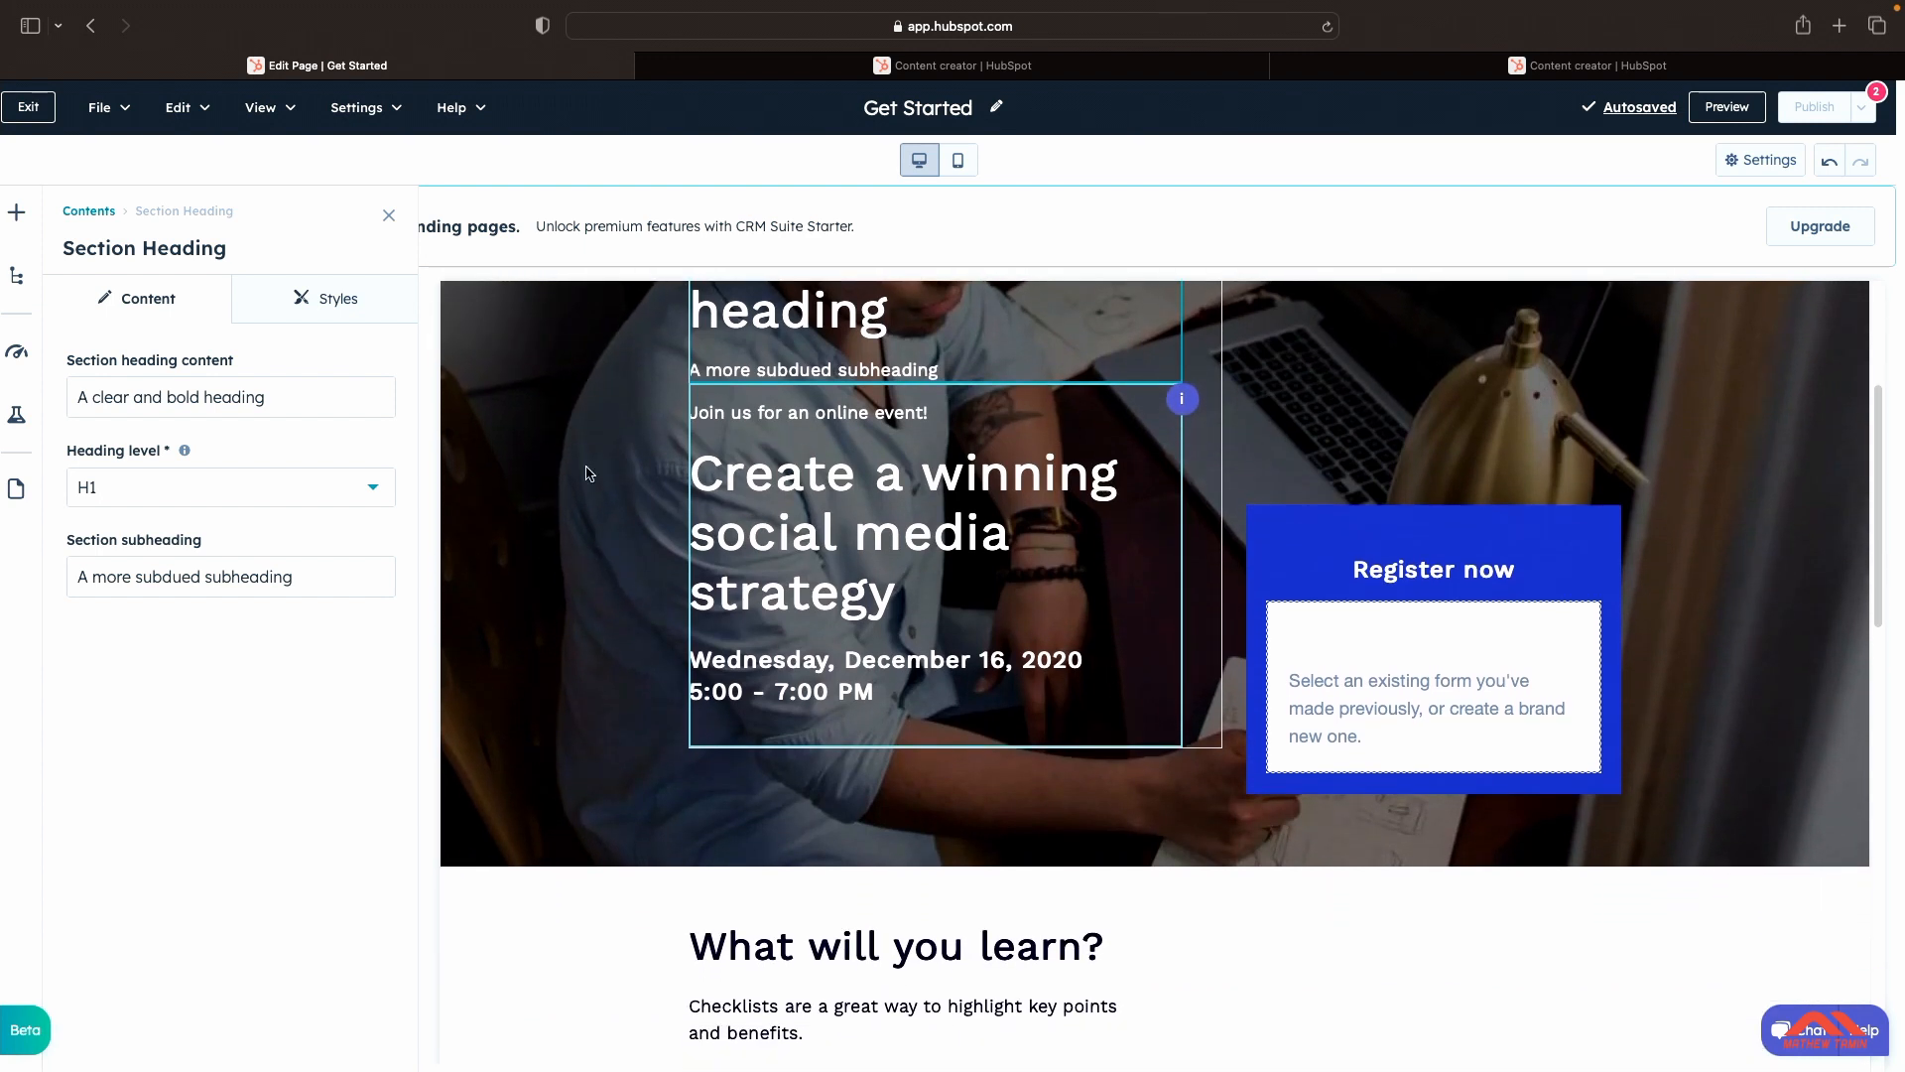
Step: Add a Divider module between the "What will you learn?" intro text and the checklist
left_click(16, 213)
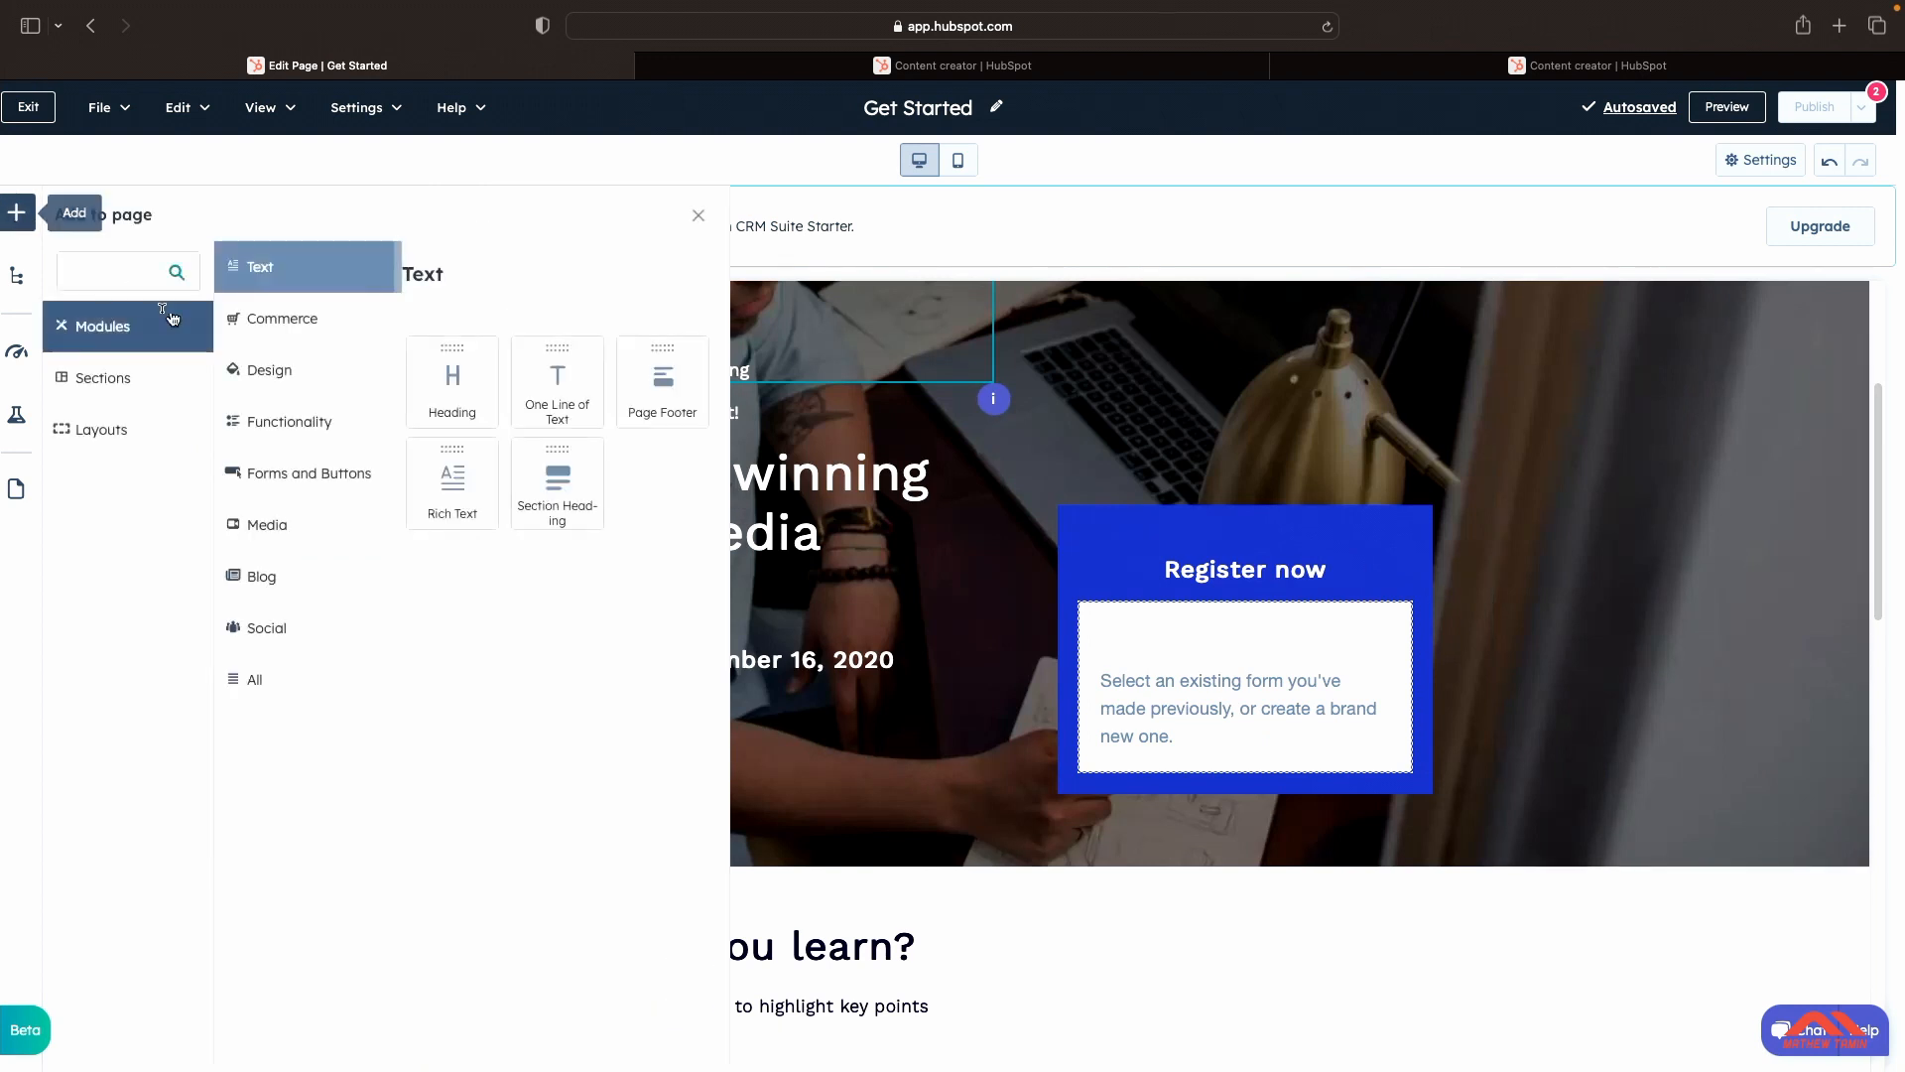
left_click(283, 378)
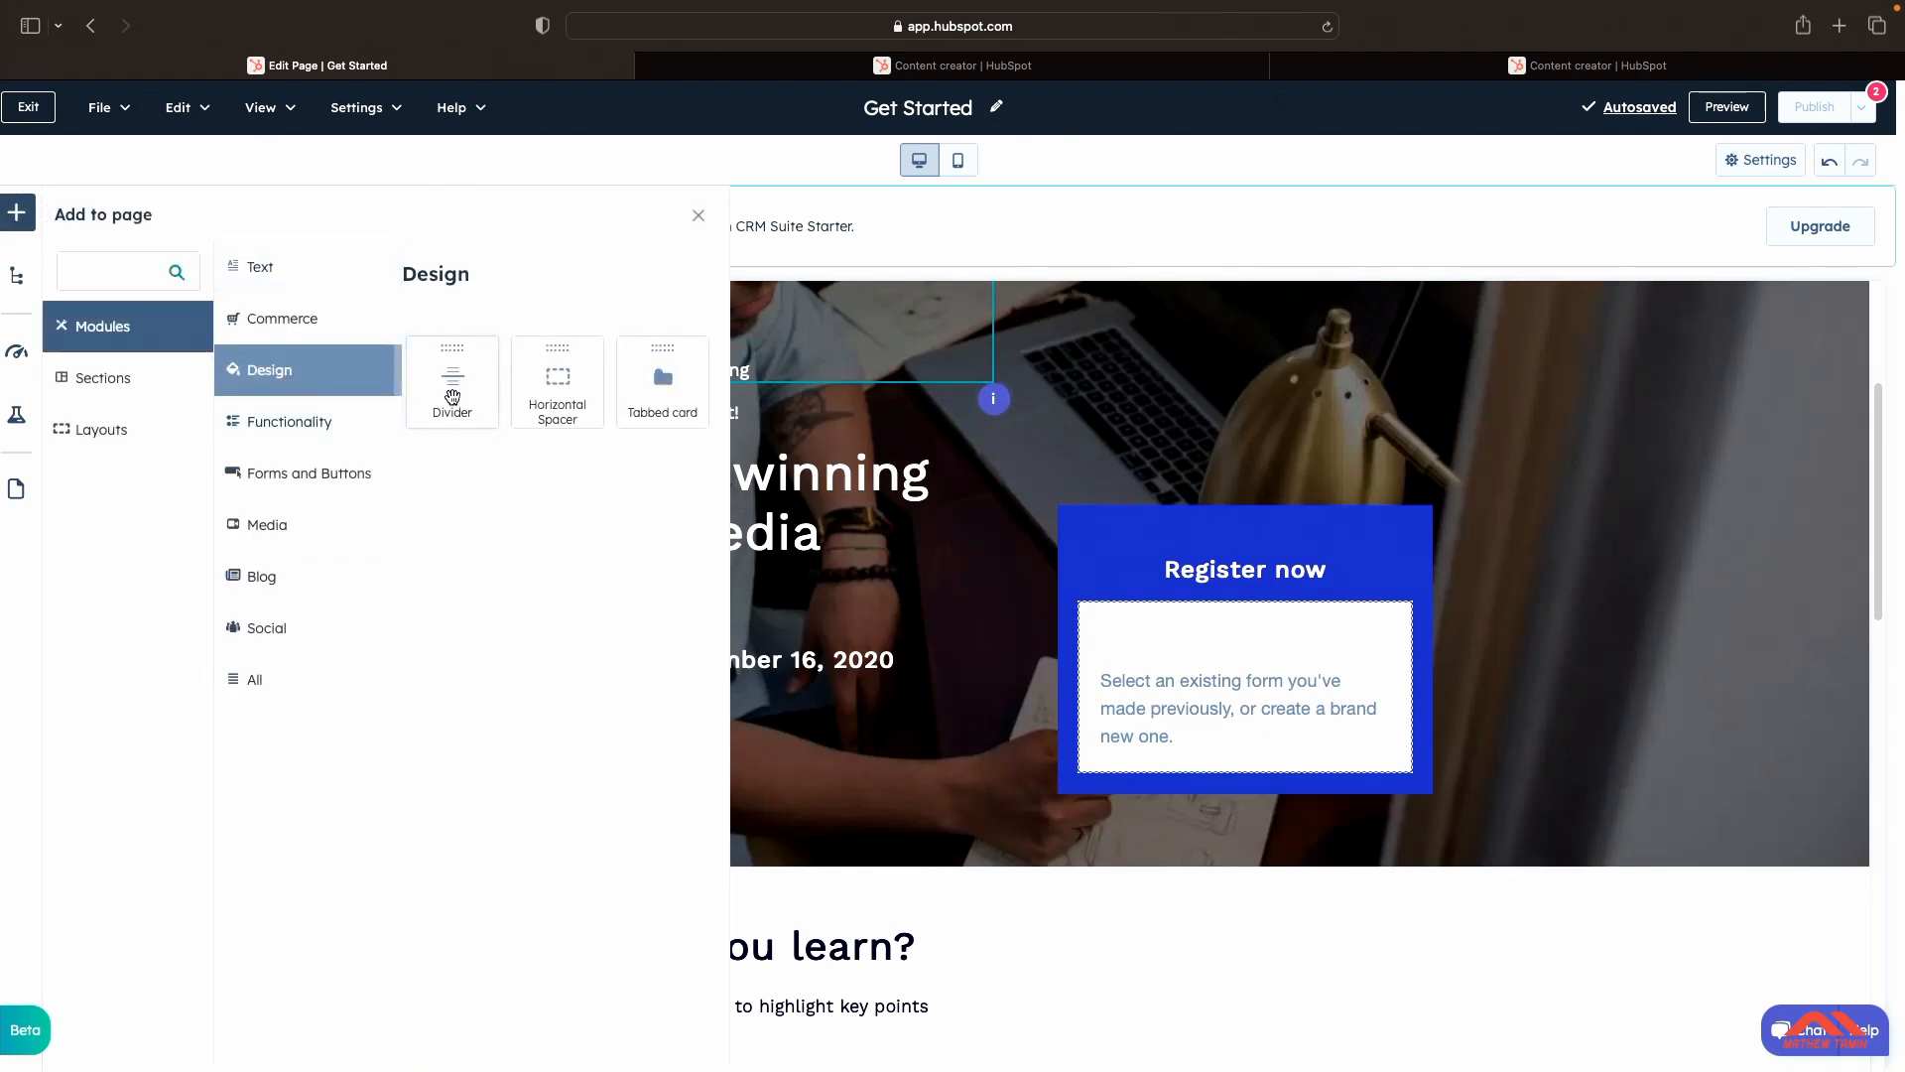
scroll(1034, 629, "down", 6)
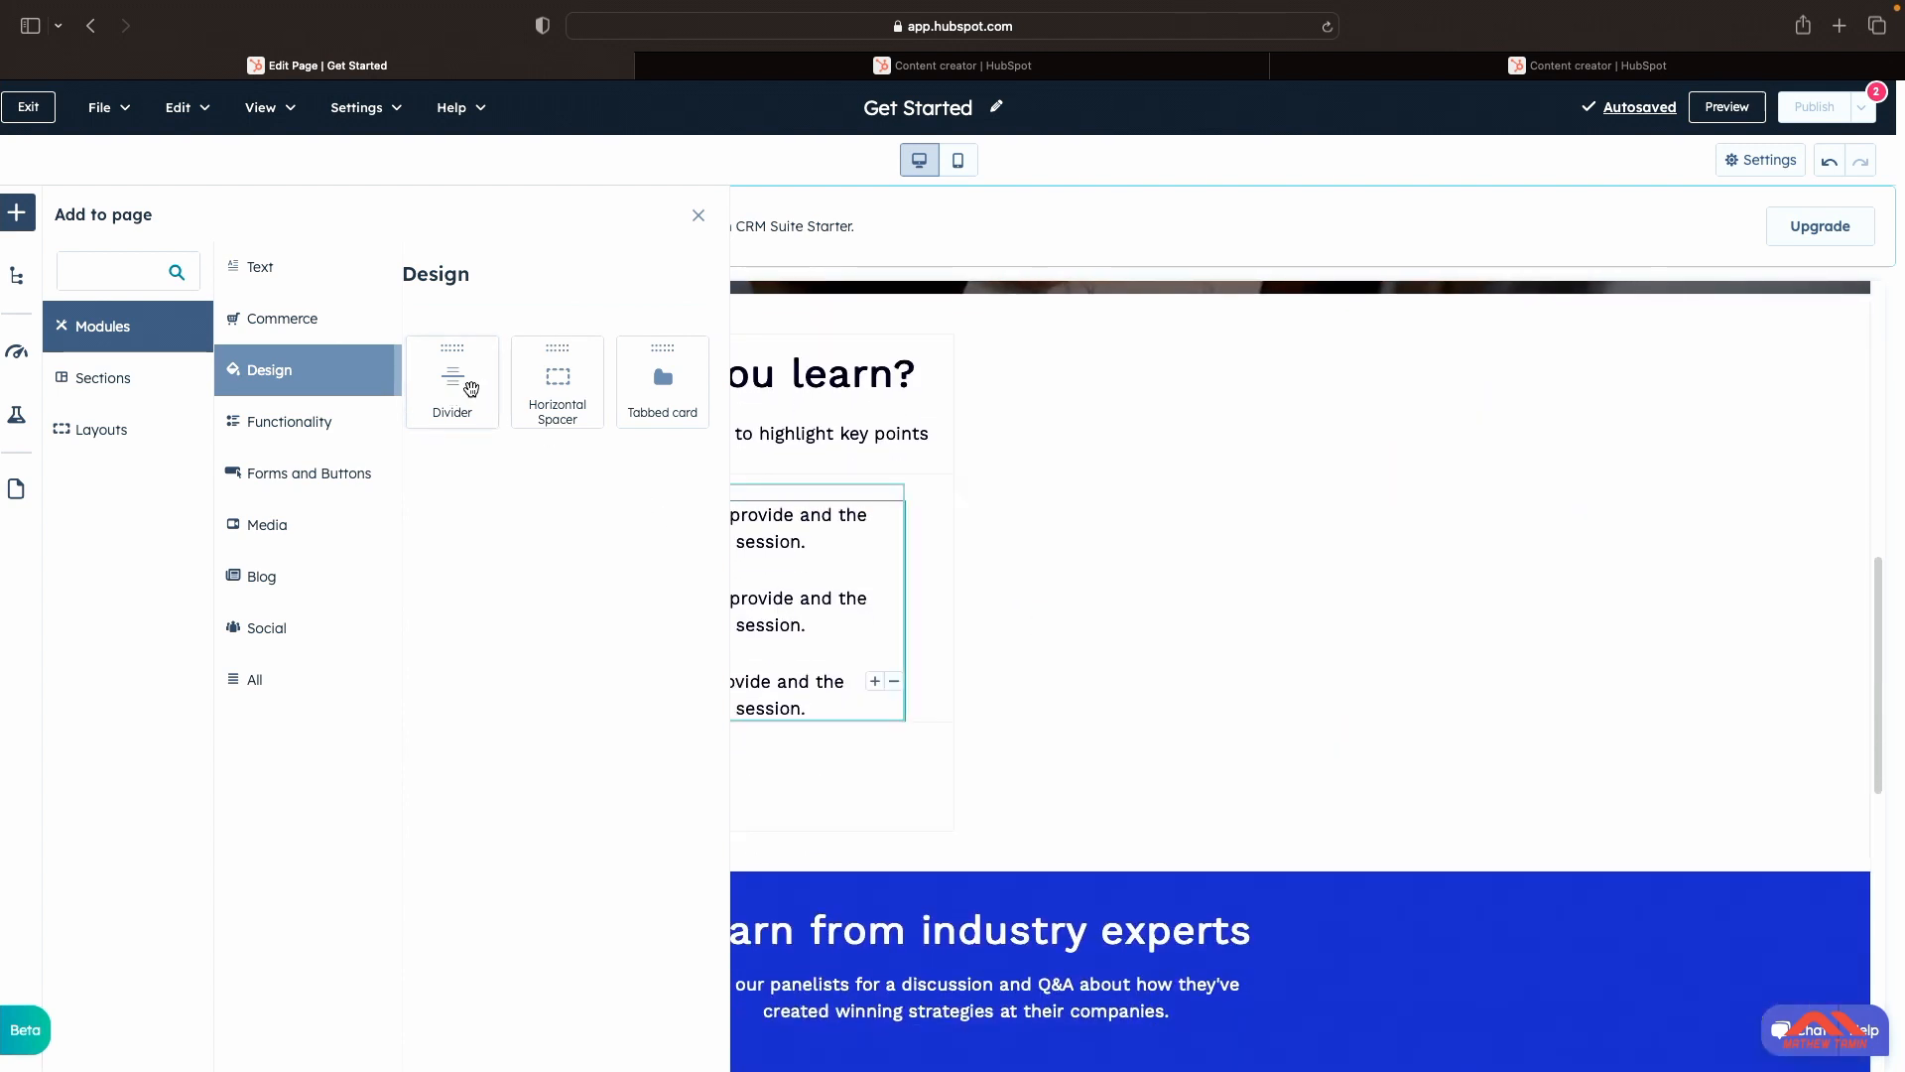
left_click_drag(472, 387, 745, 516)
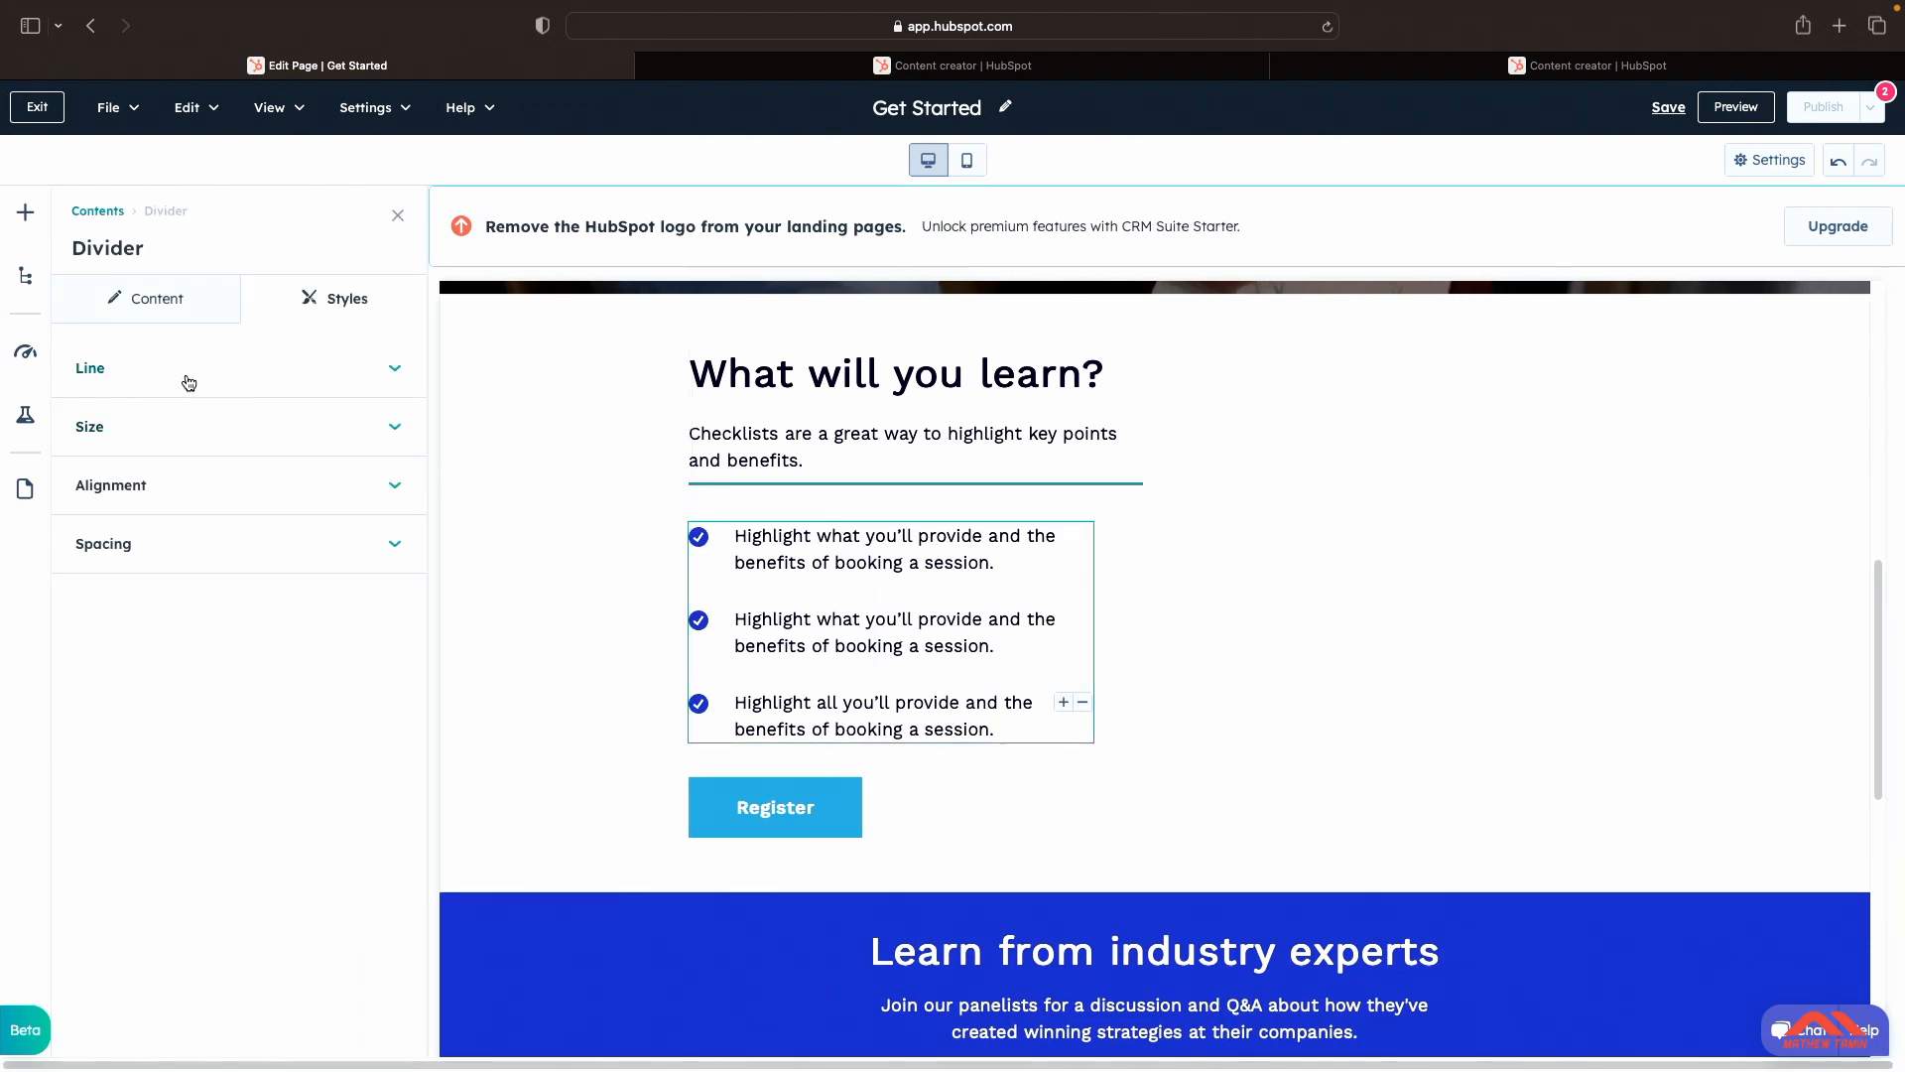
Step: Try several colors for the divider line and settle on red (CC0201)
left_click(188, 383)
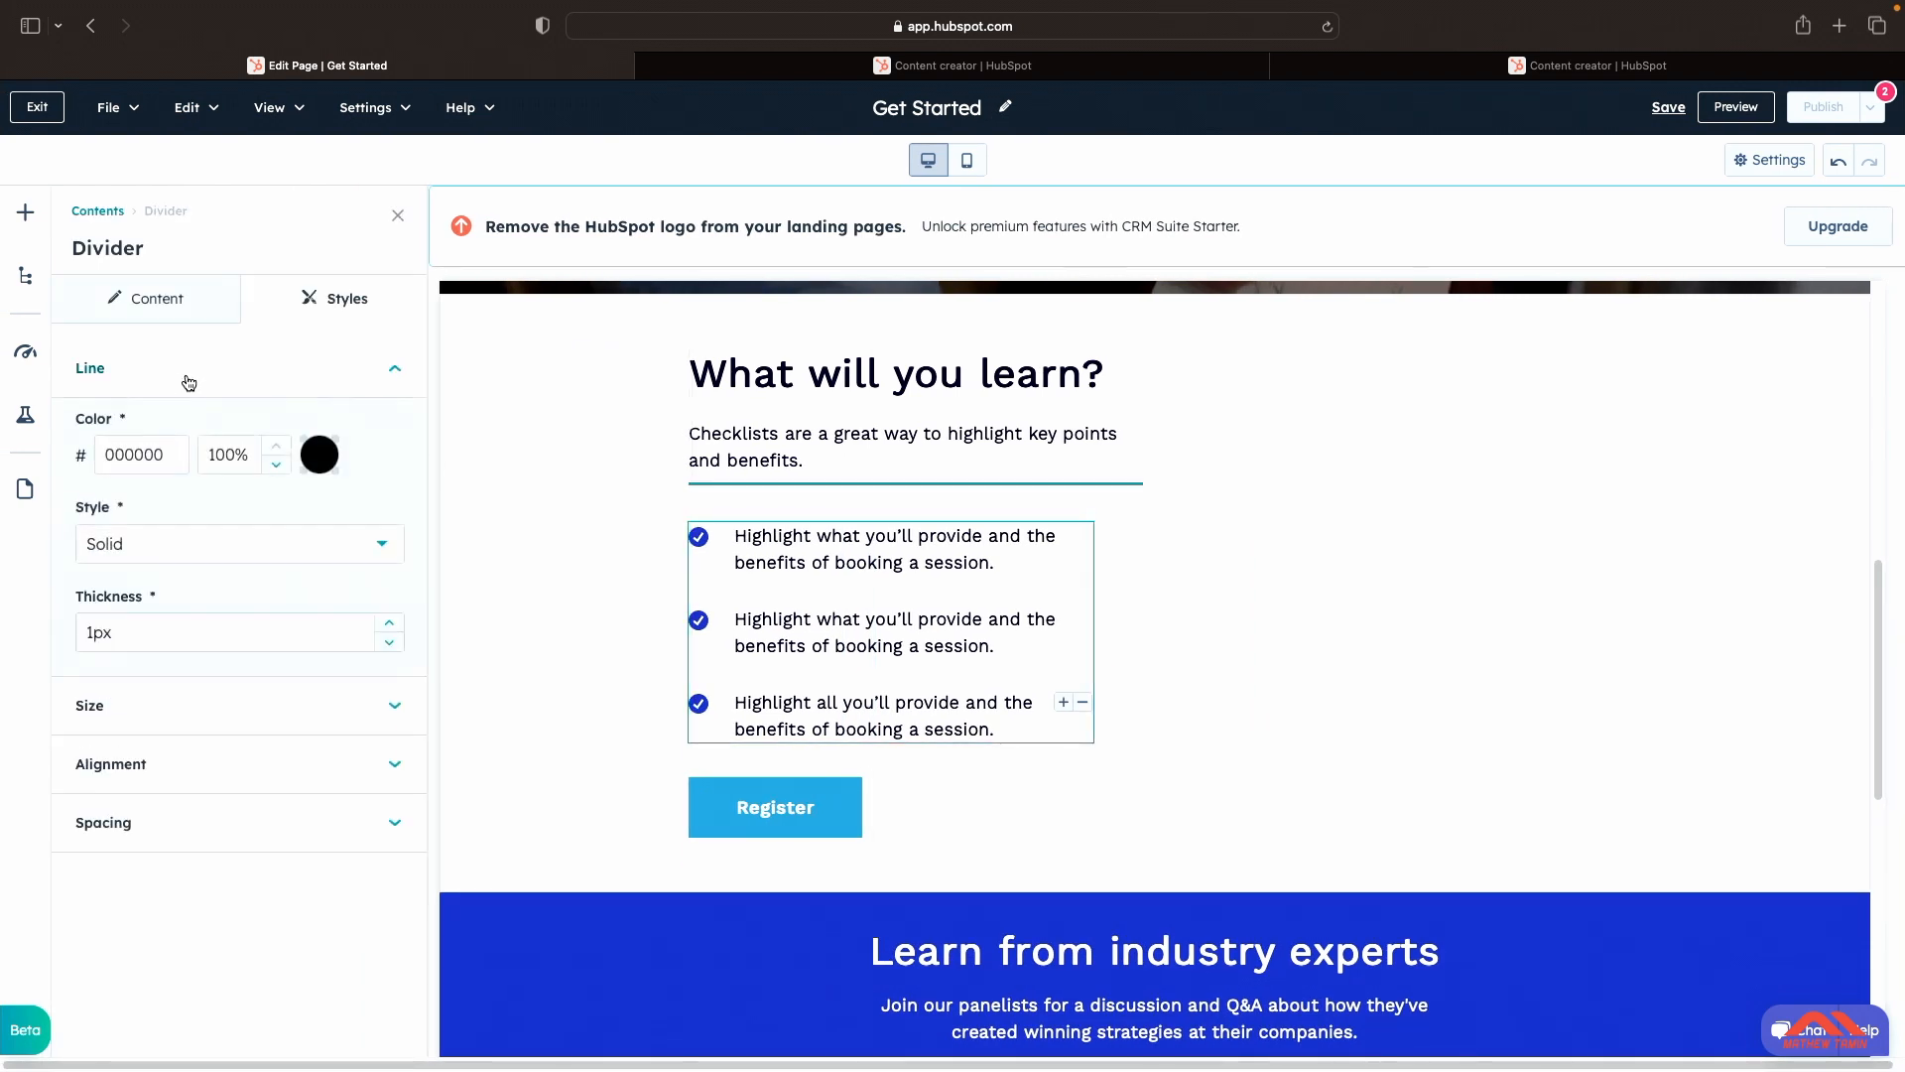
left_click(318, 455)
left_click(444, 509)
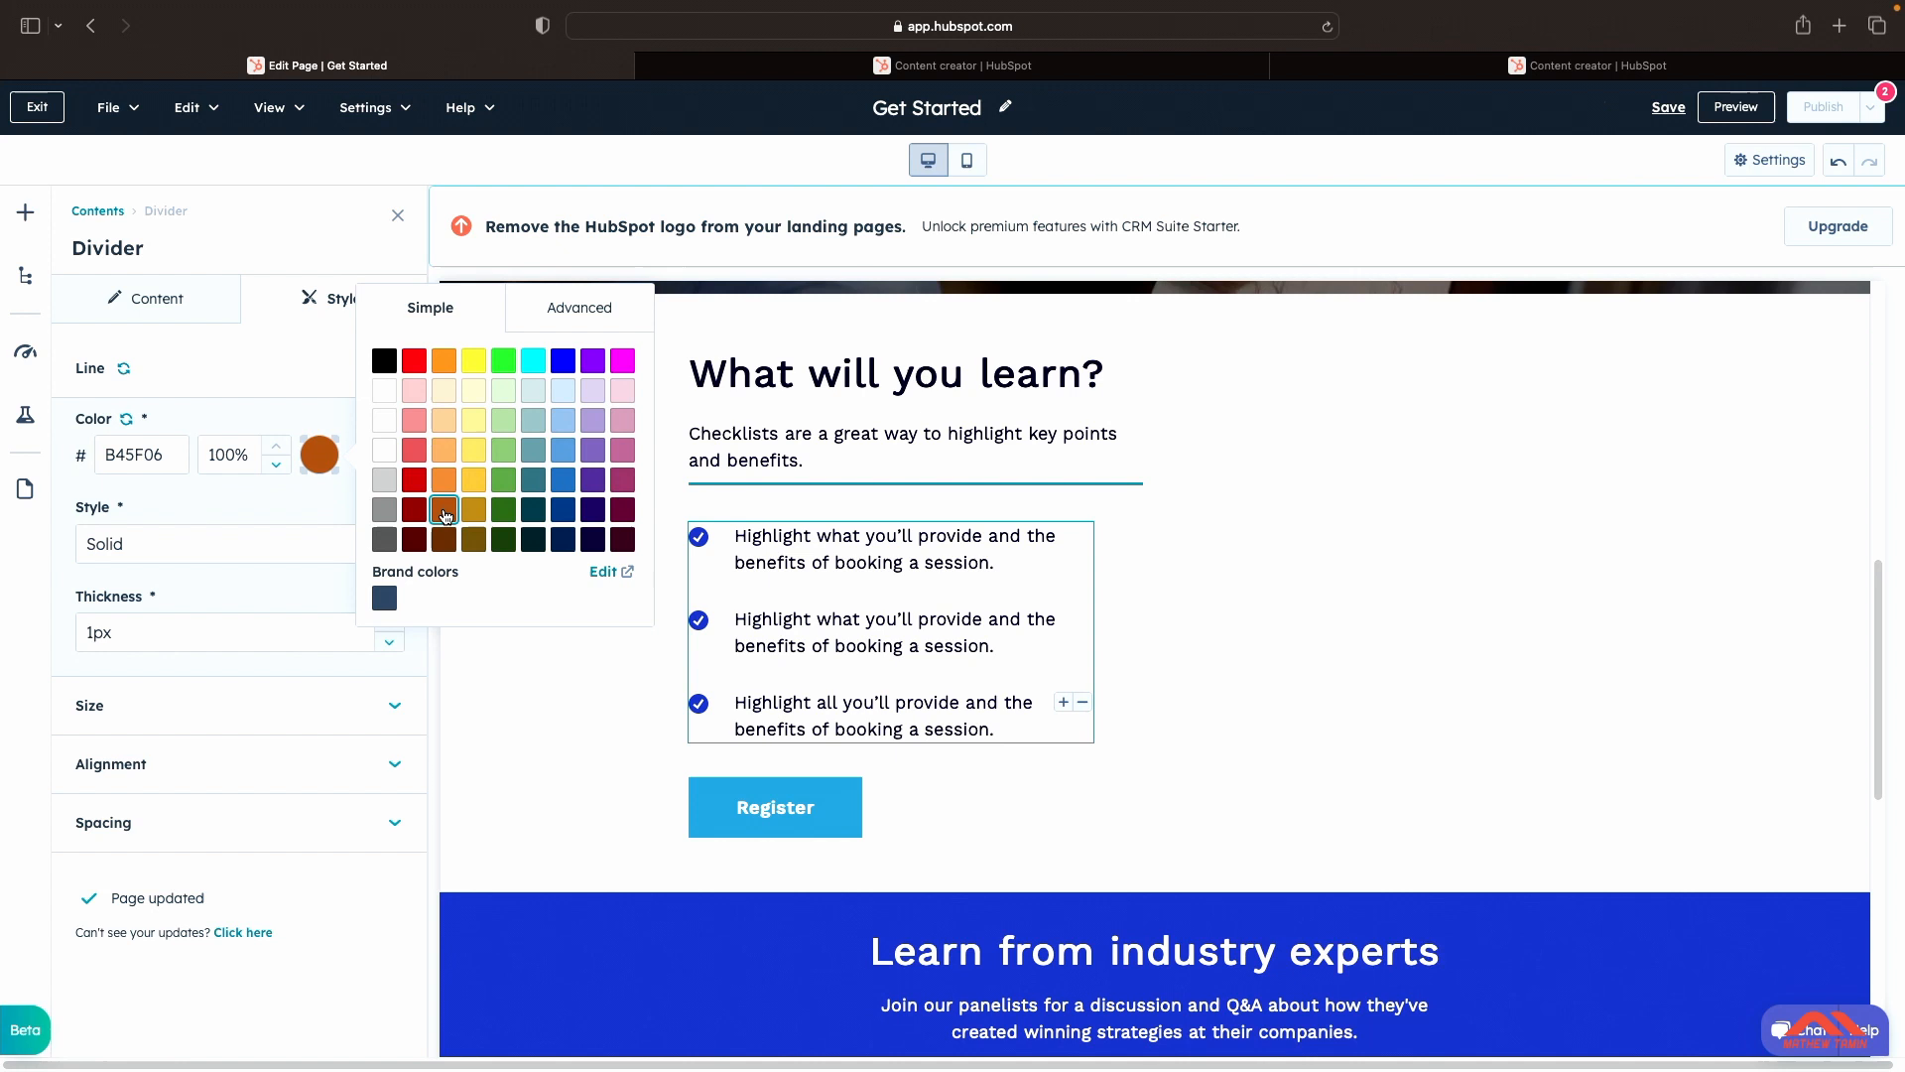
left_click(527, 516)
left_click(503, 480)
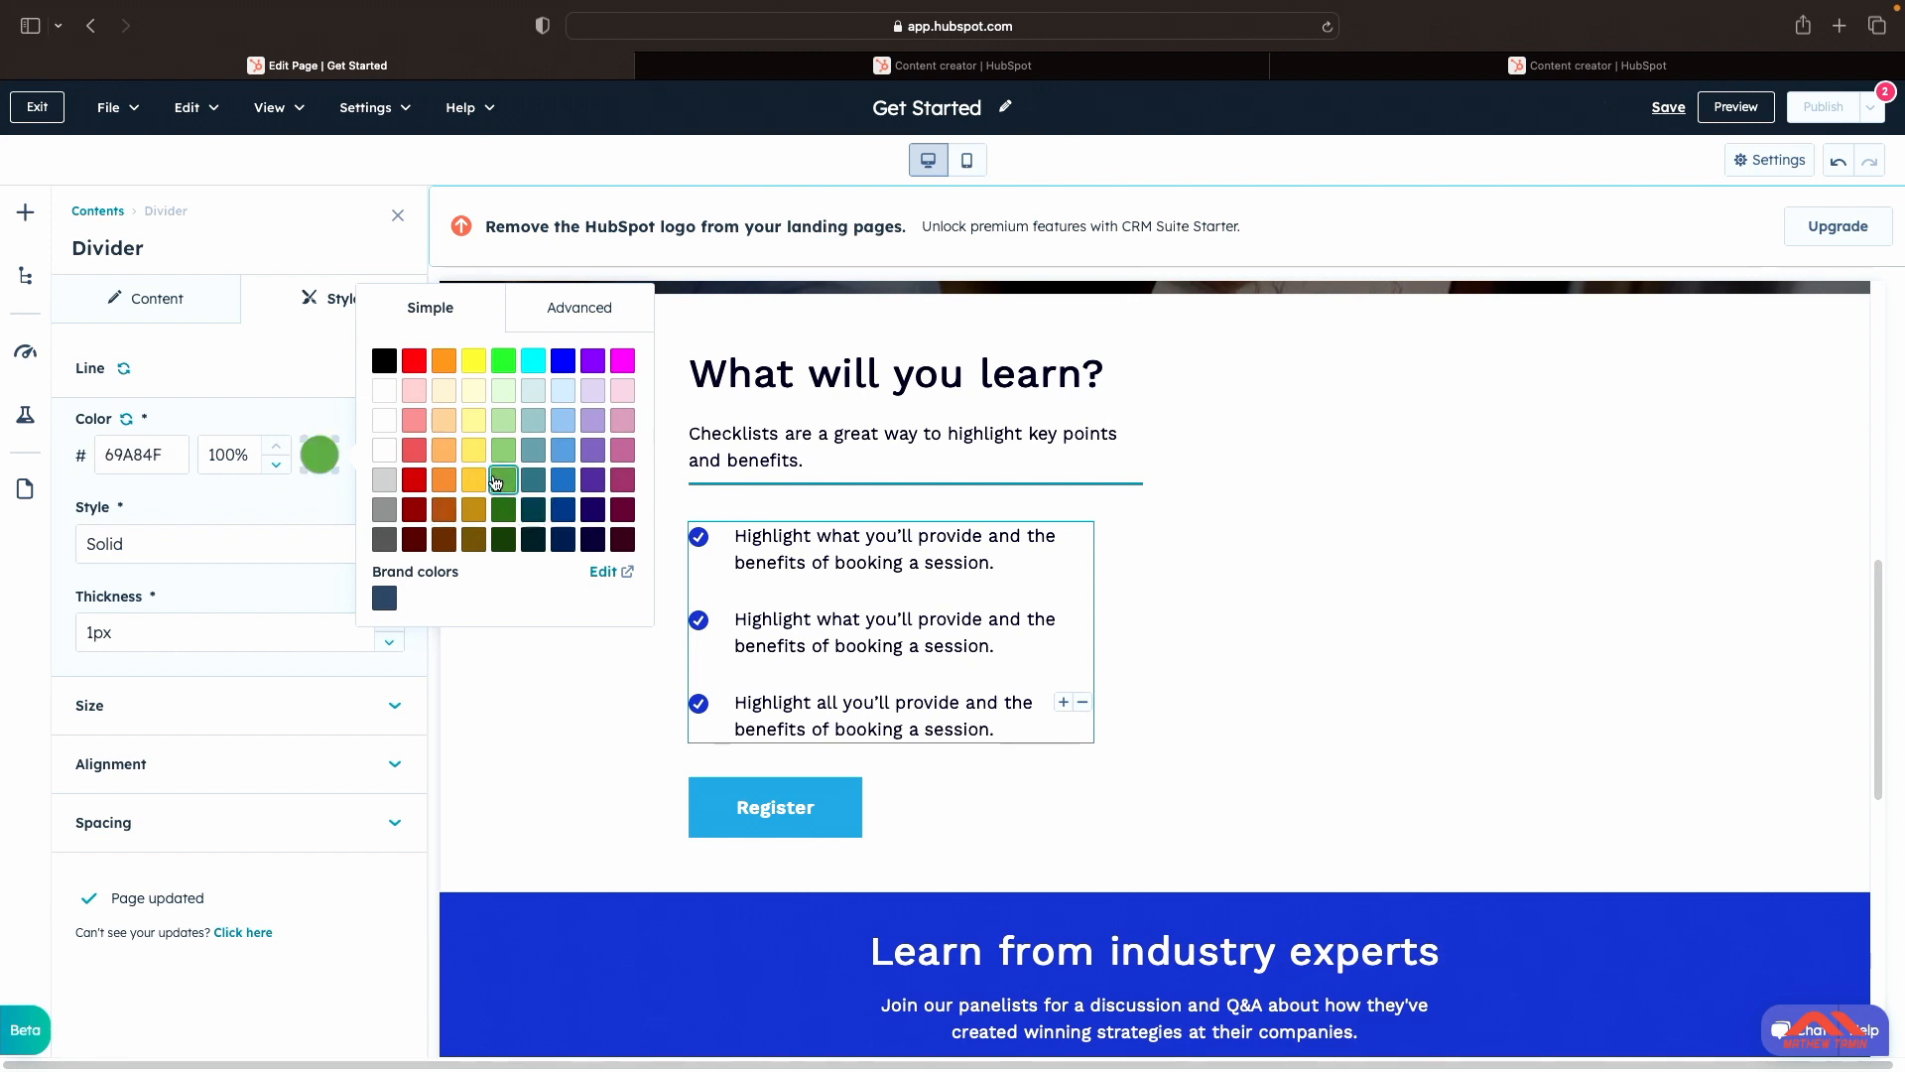
left_click(437, 482)
left_click(413, 480)
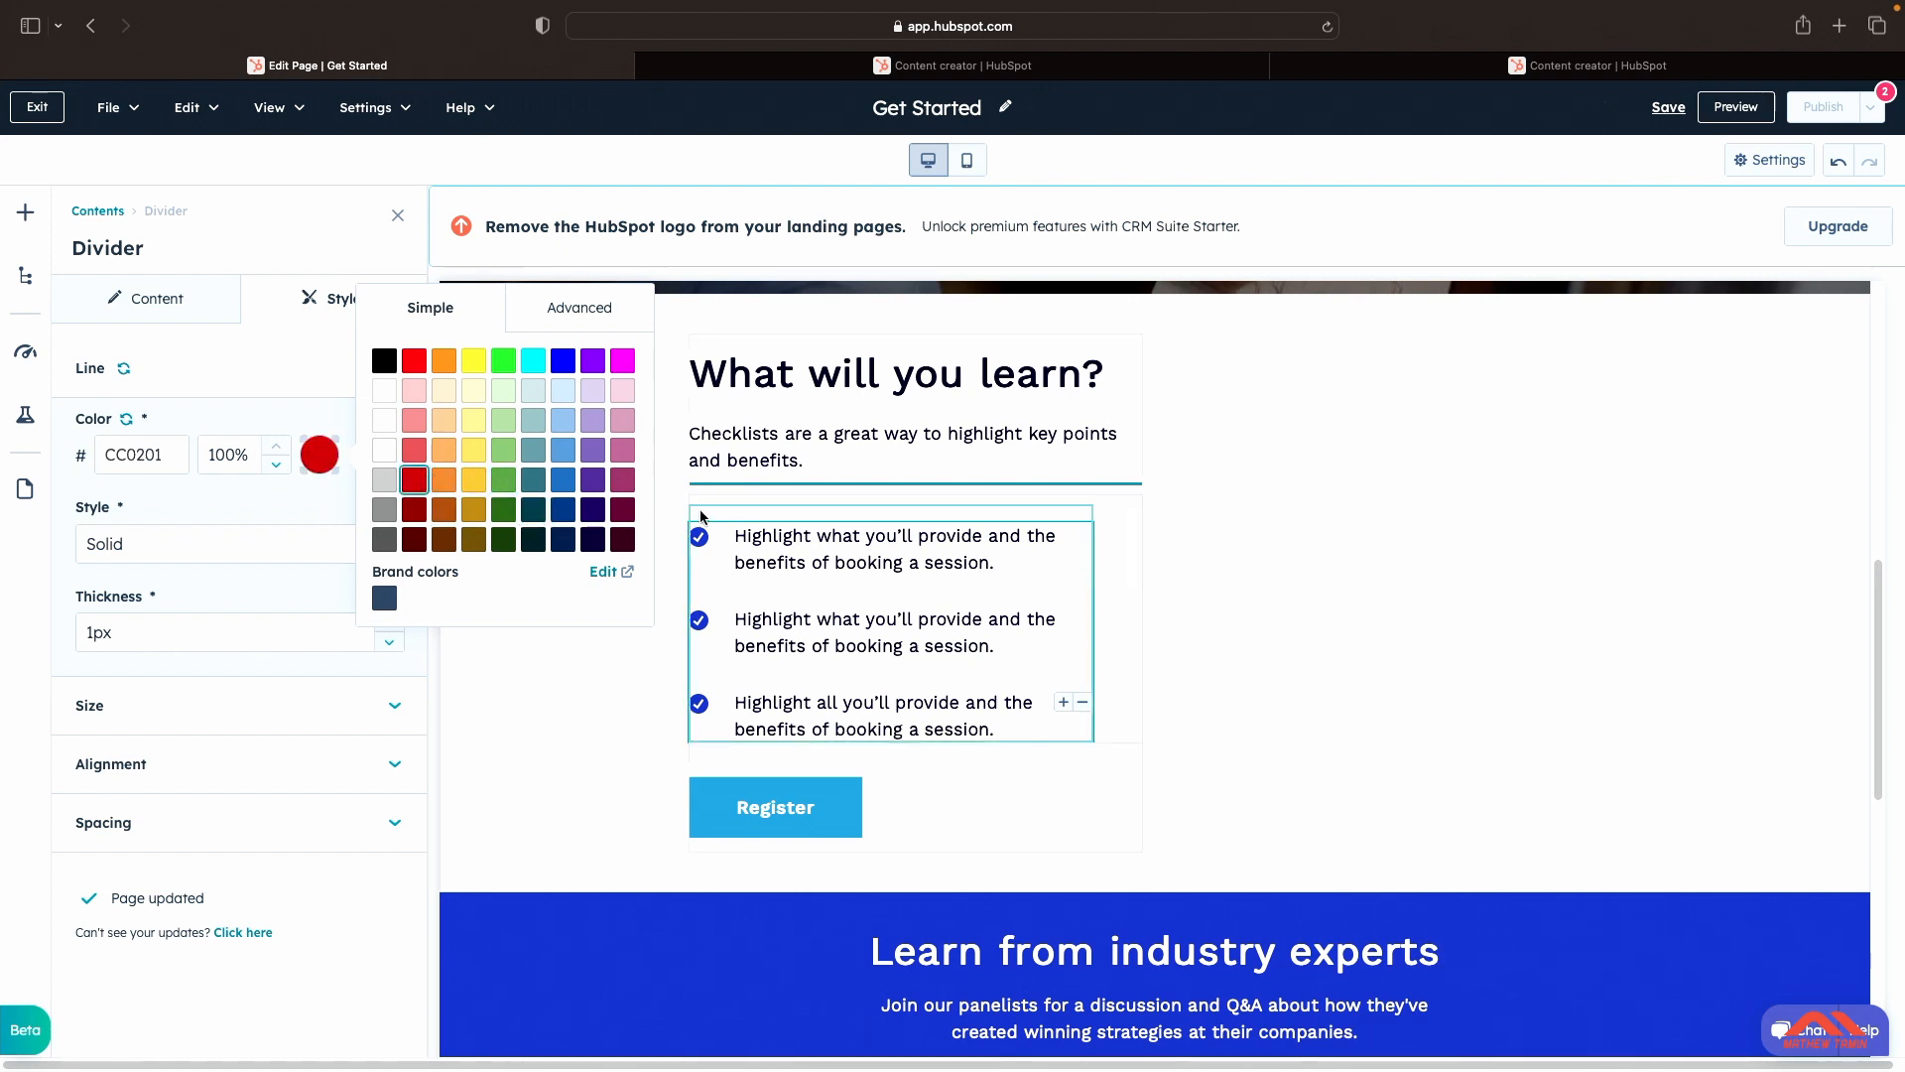
left_click(763, 481)
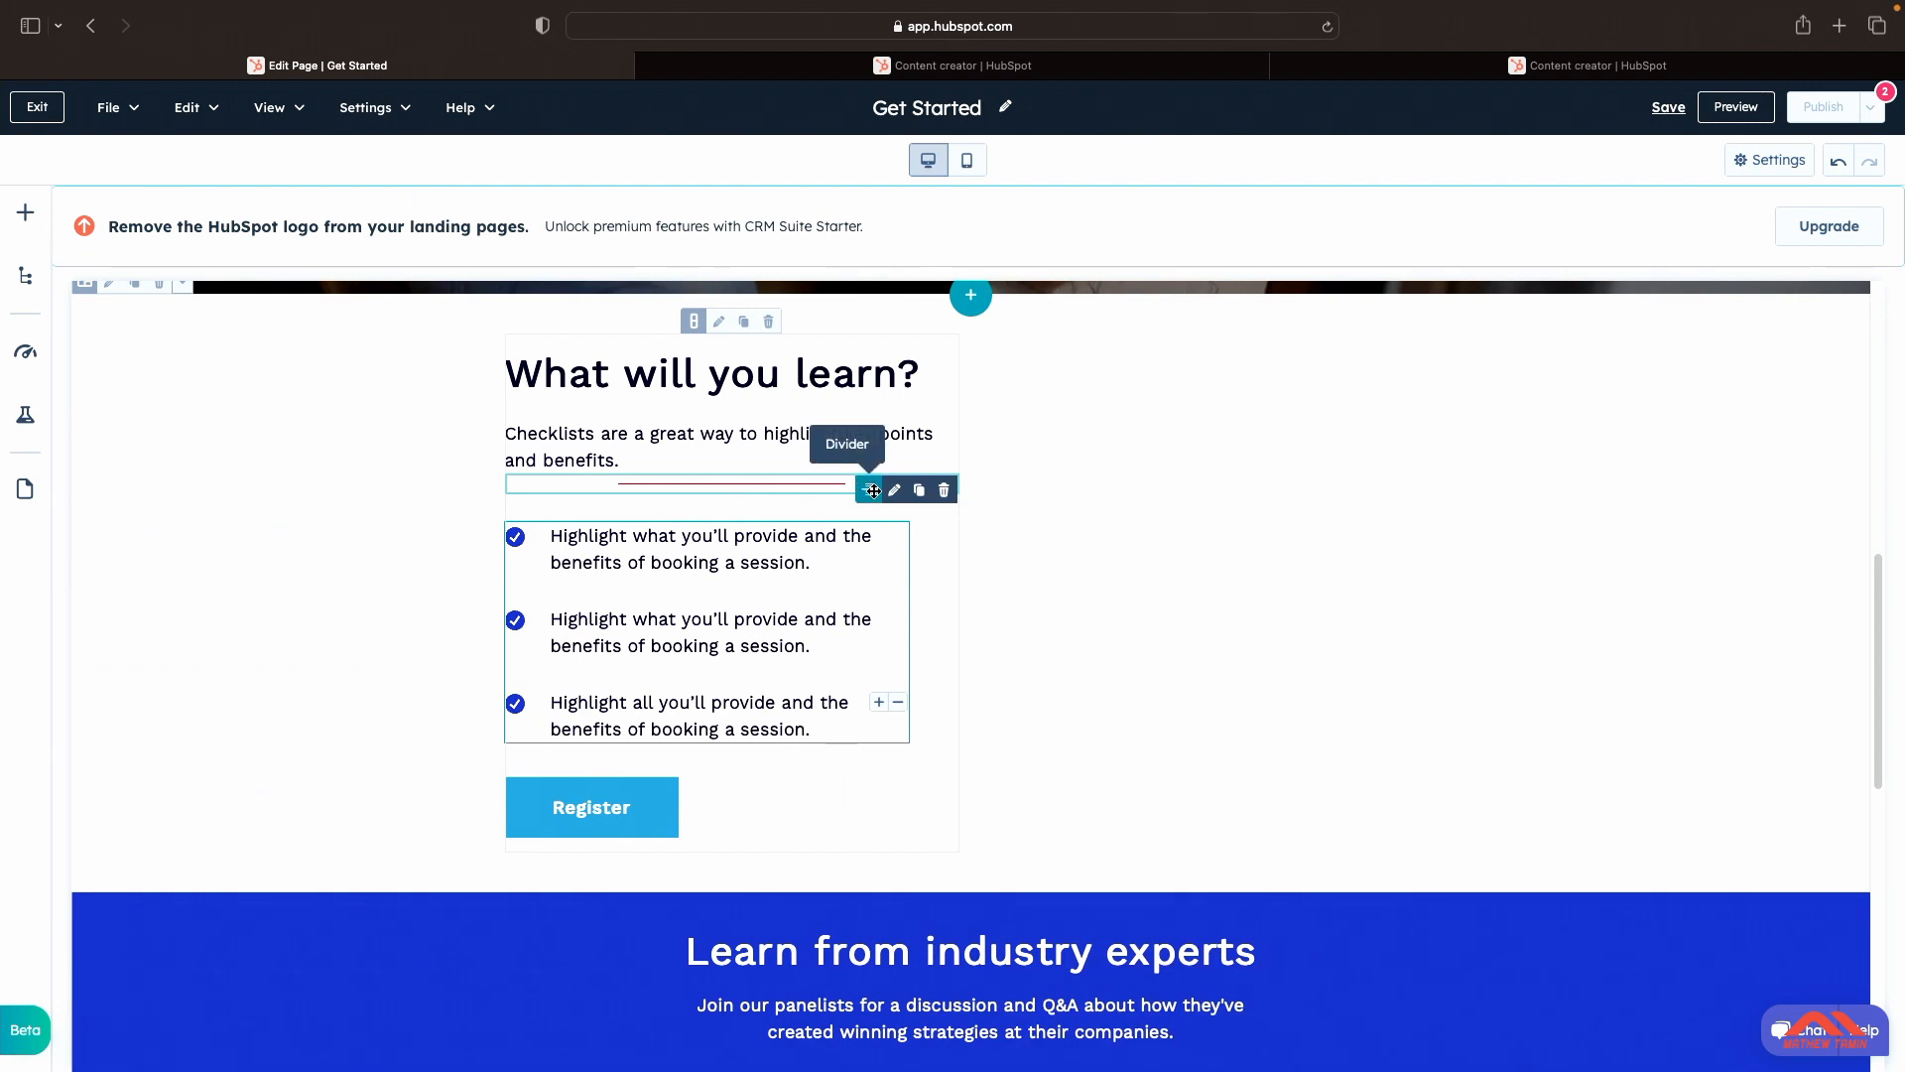
Step: Reopen the divider's settings and set its width to 100%
left_click(872, 492)
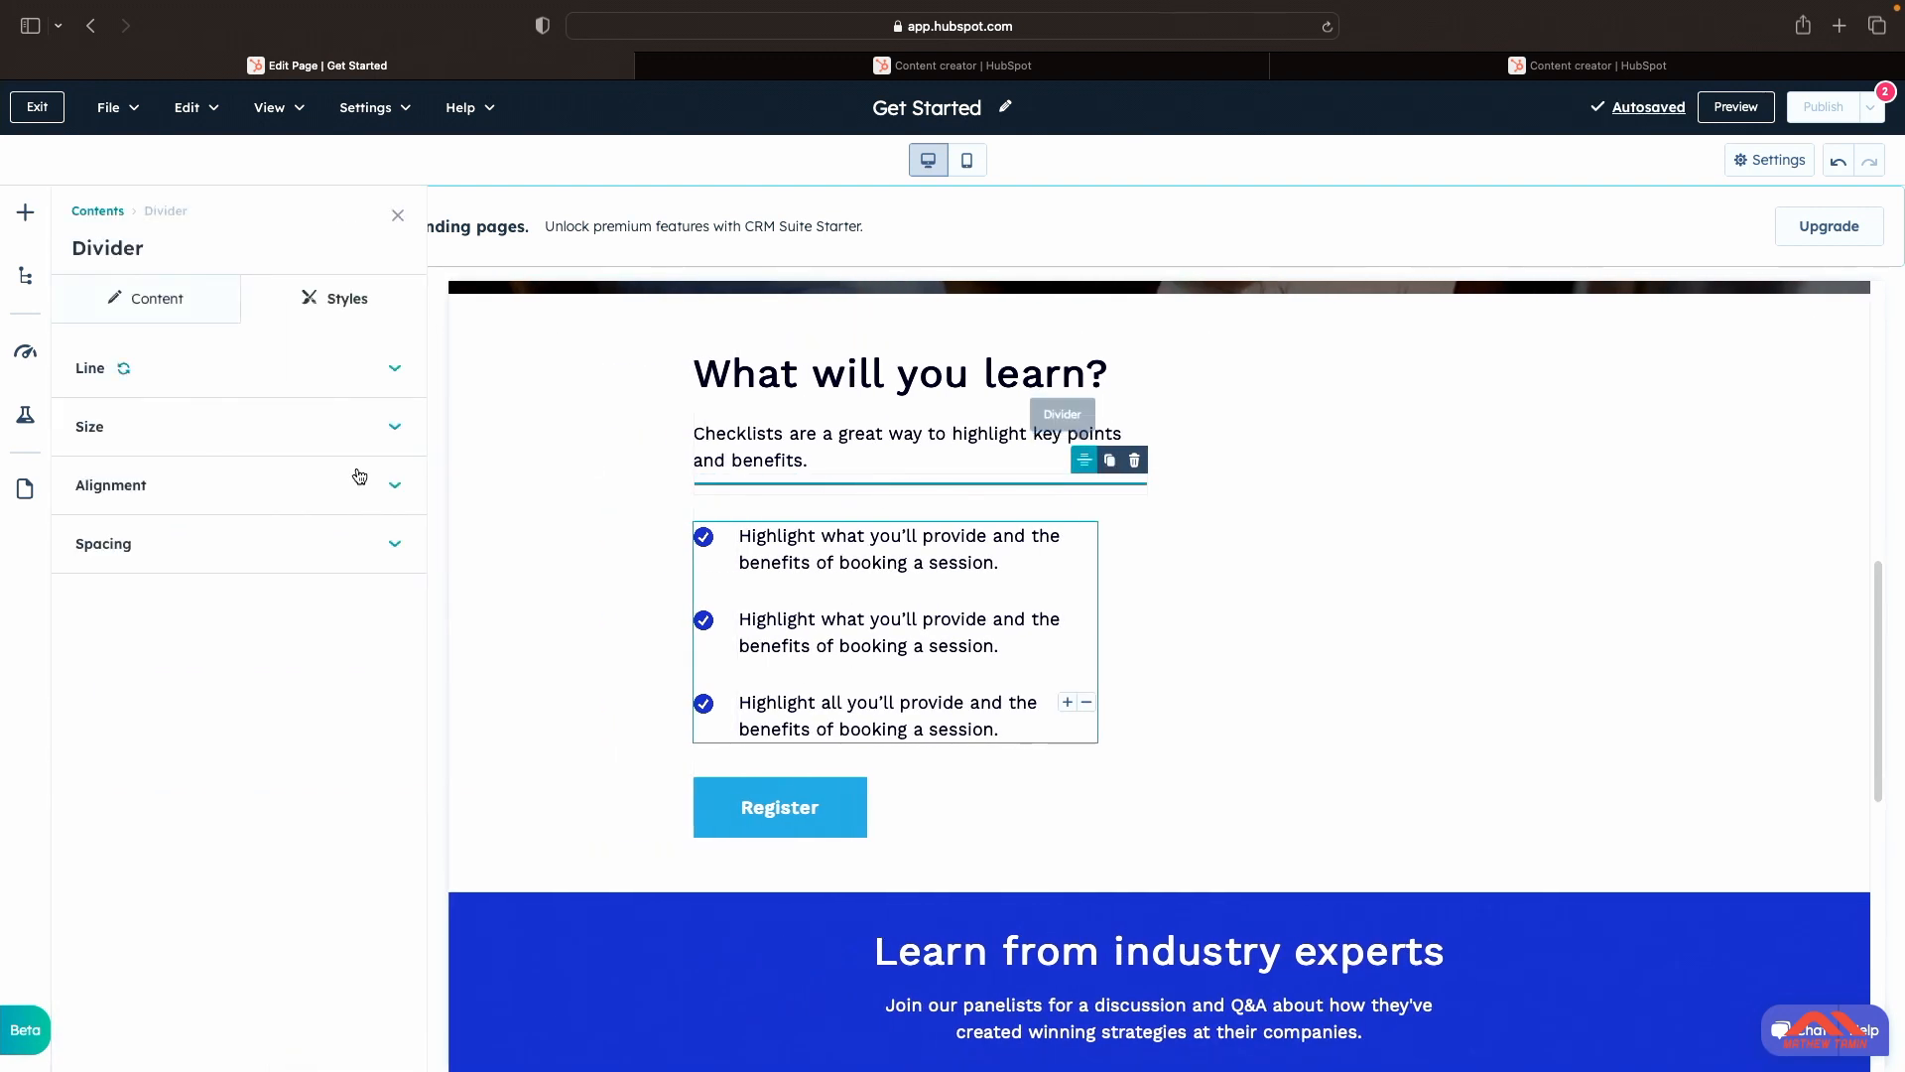
left_click(214, 437)
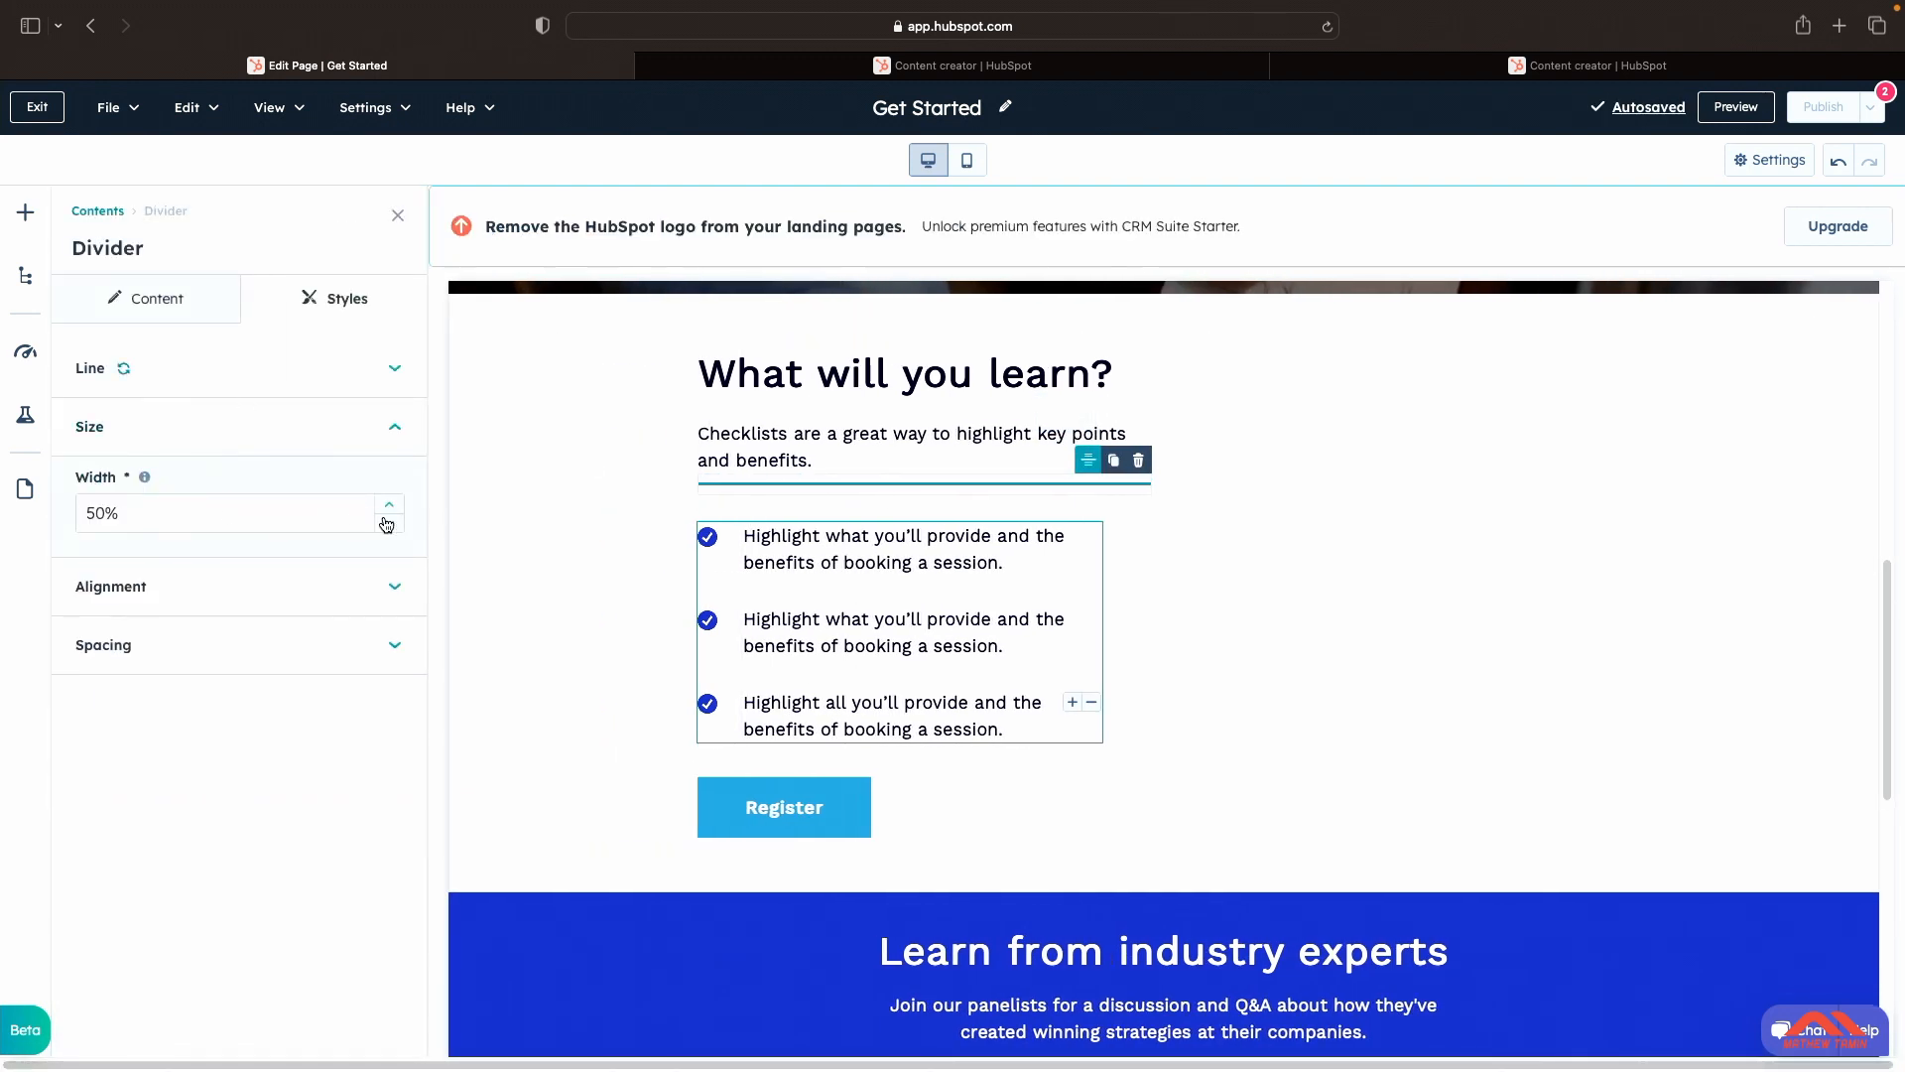
left_click(392, 506)
left_click(392, 506)
left_click(392, 507)
left_click(392, 506)
left_click(392, 506)
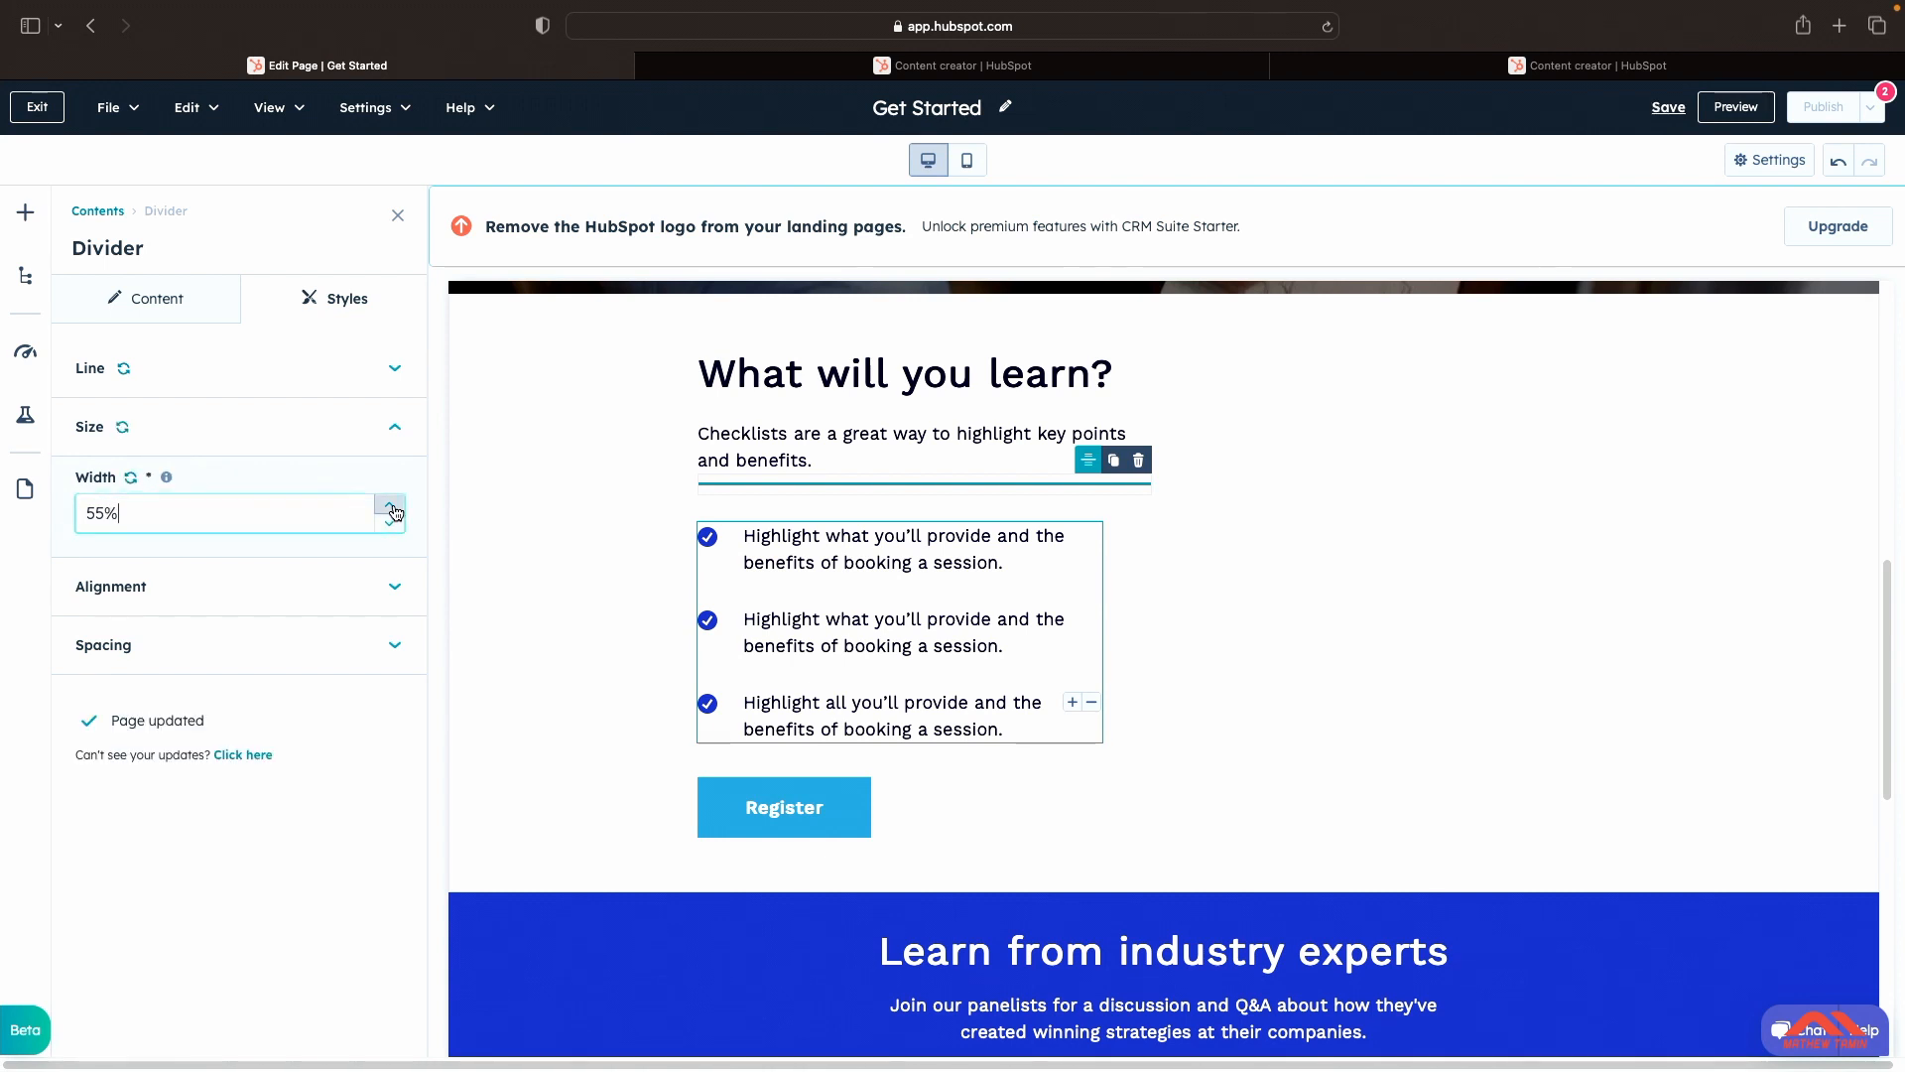
left_click(392, 506)
left_click(392, 506)
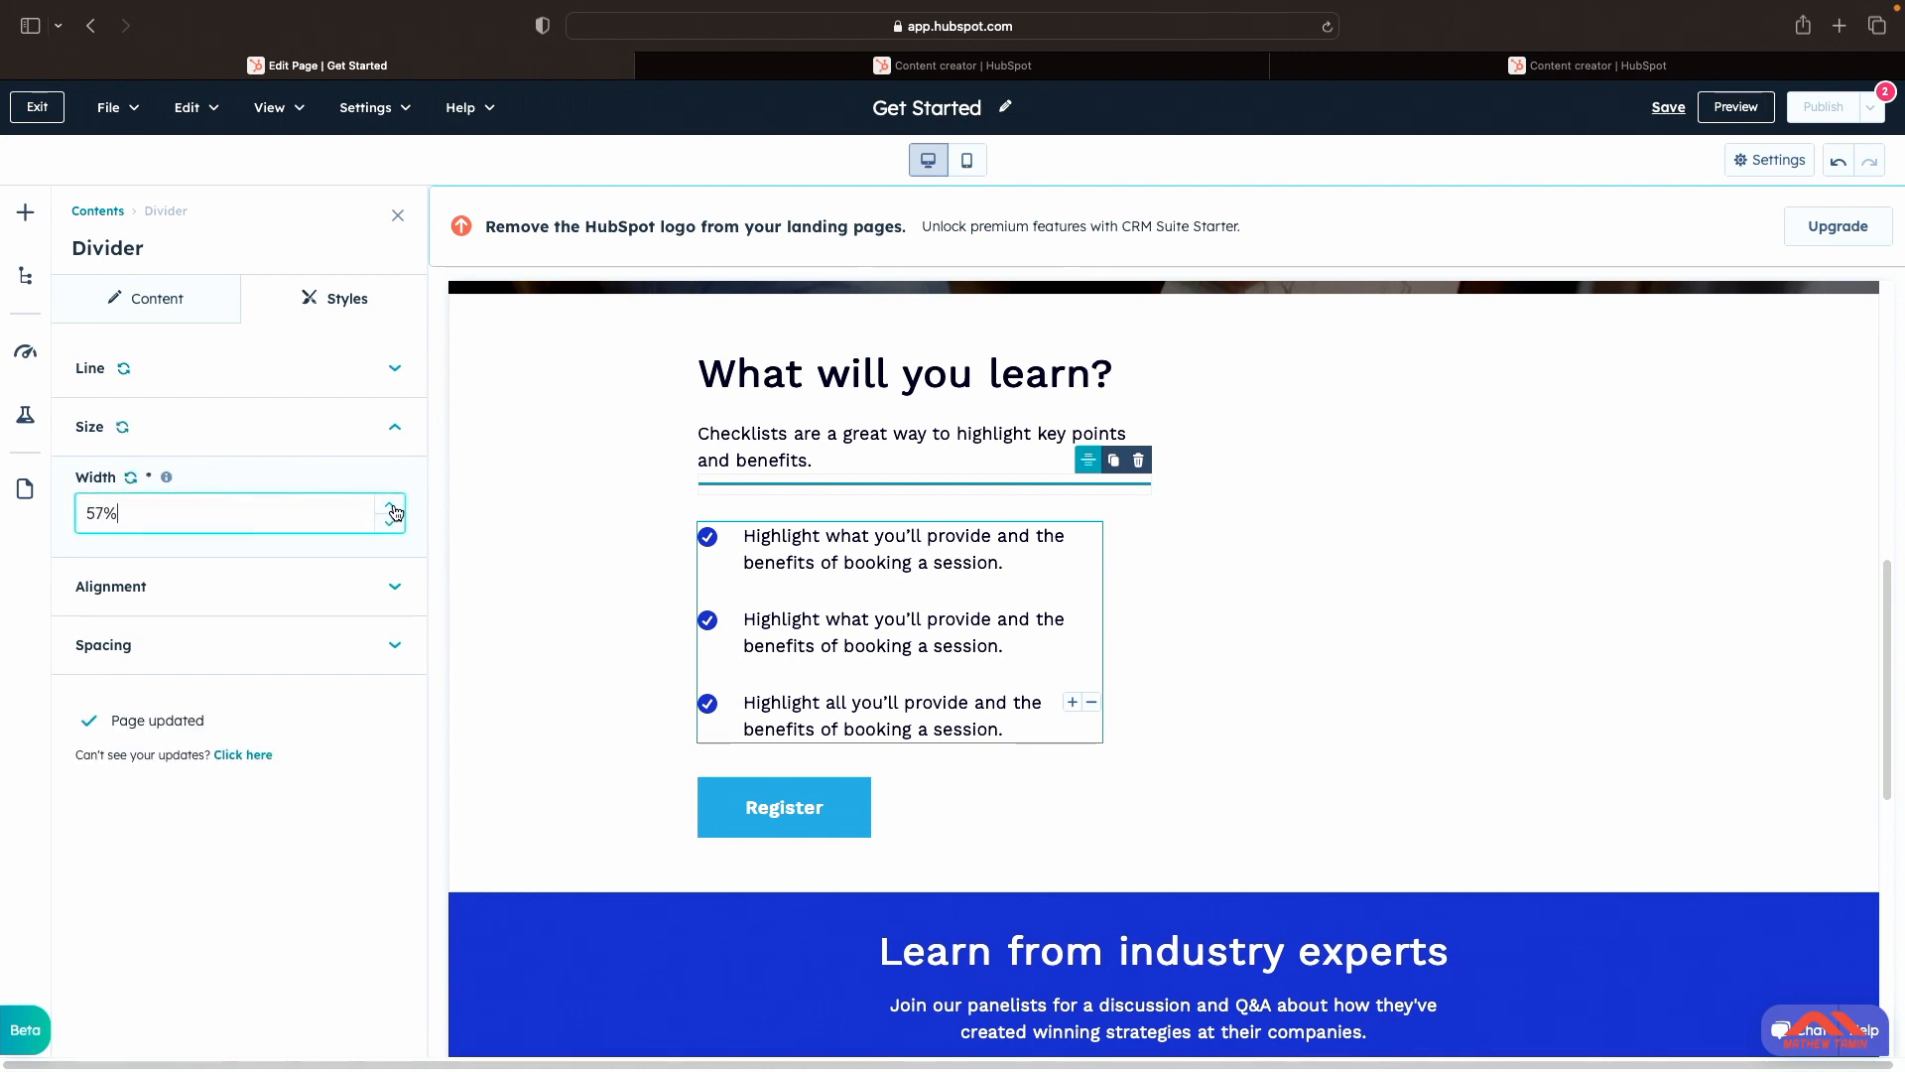
double_click(103, 512)
type("100")
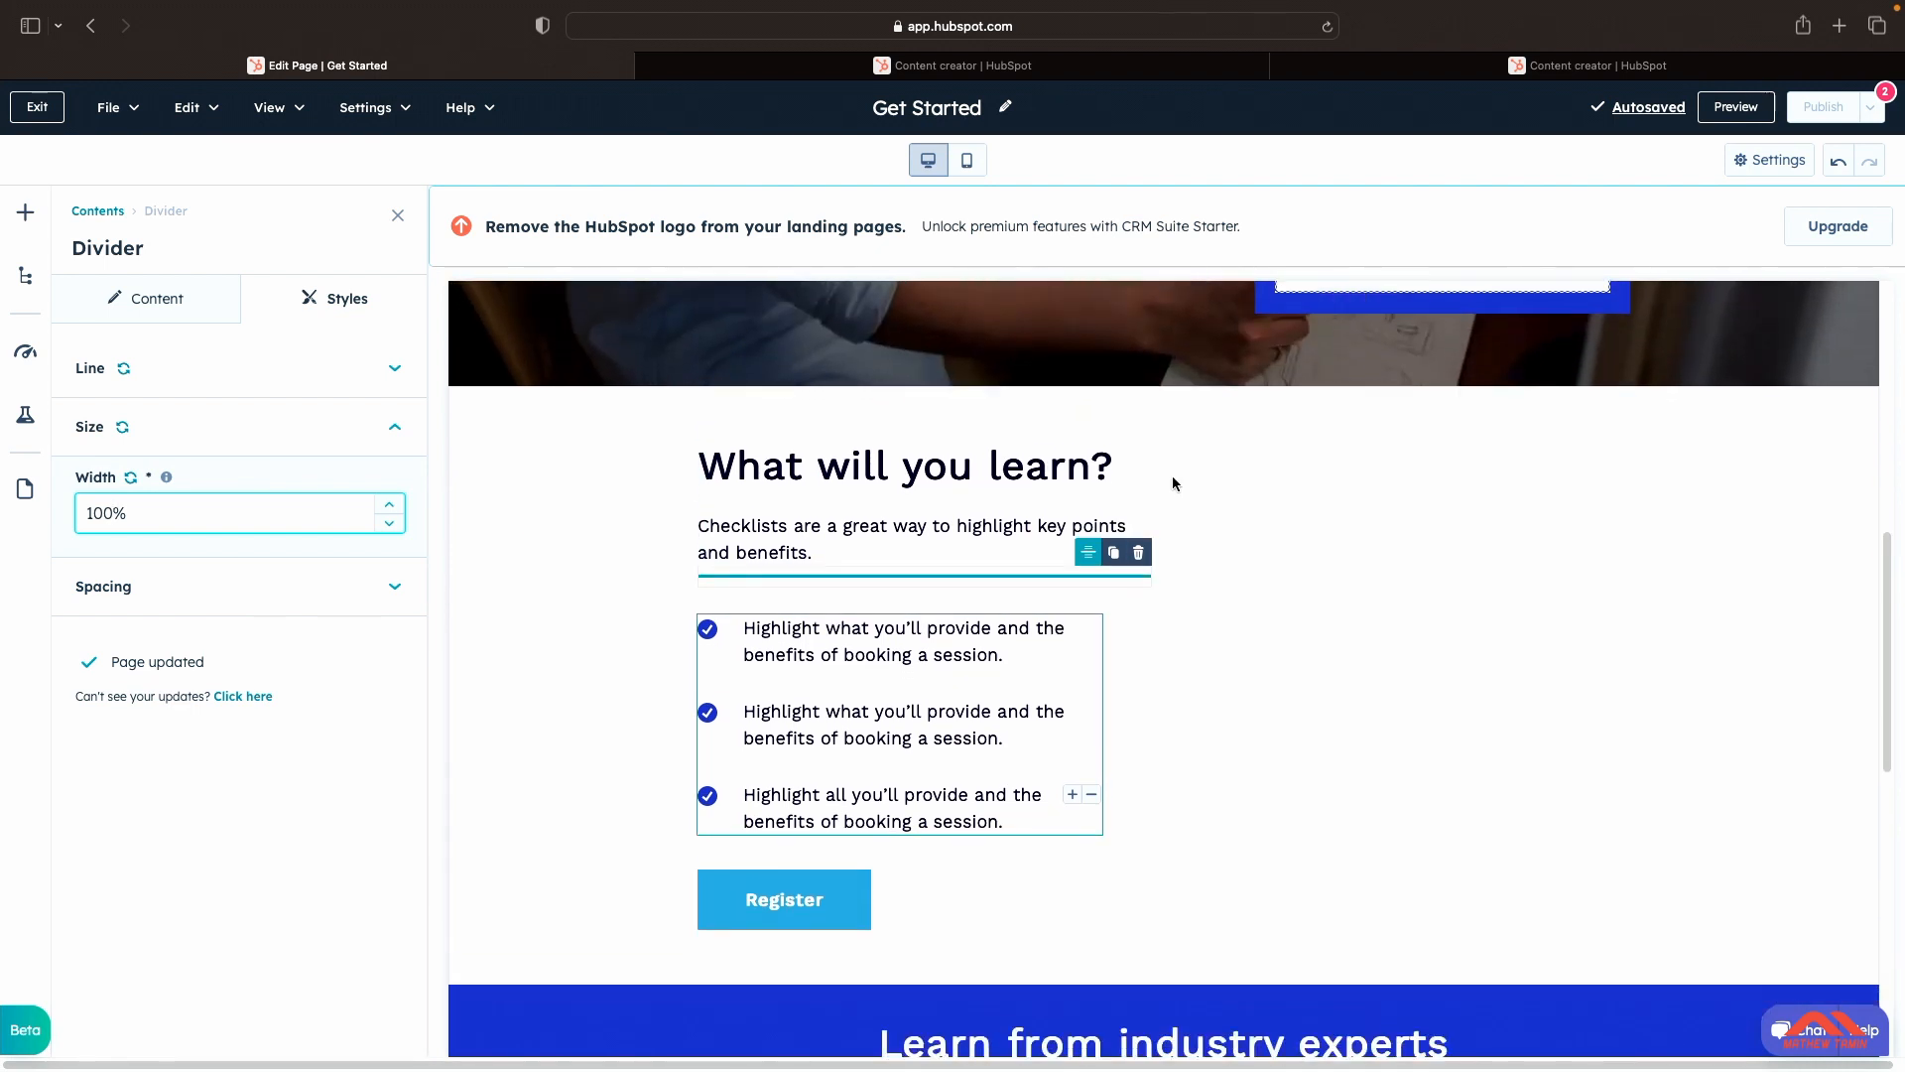
Step: Adjust the divider's margin above, trying -122px before setting it to 73px
left_click(396, 587)
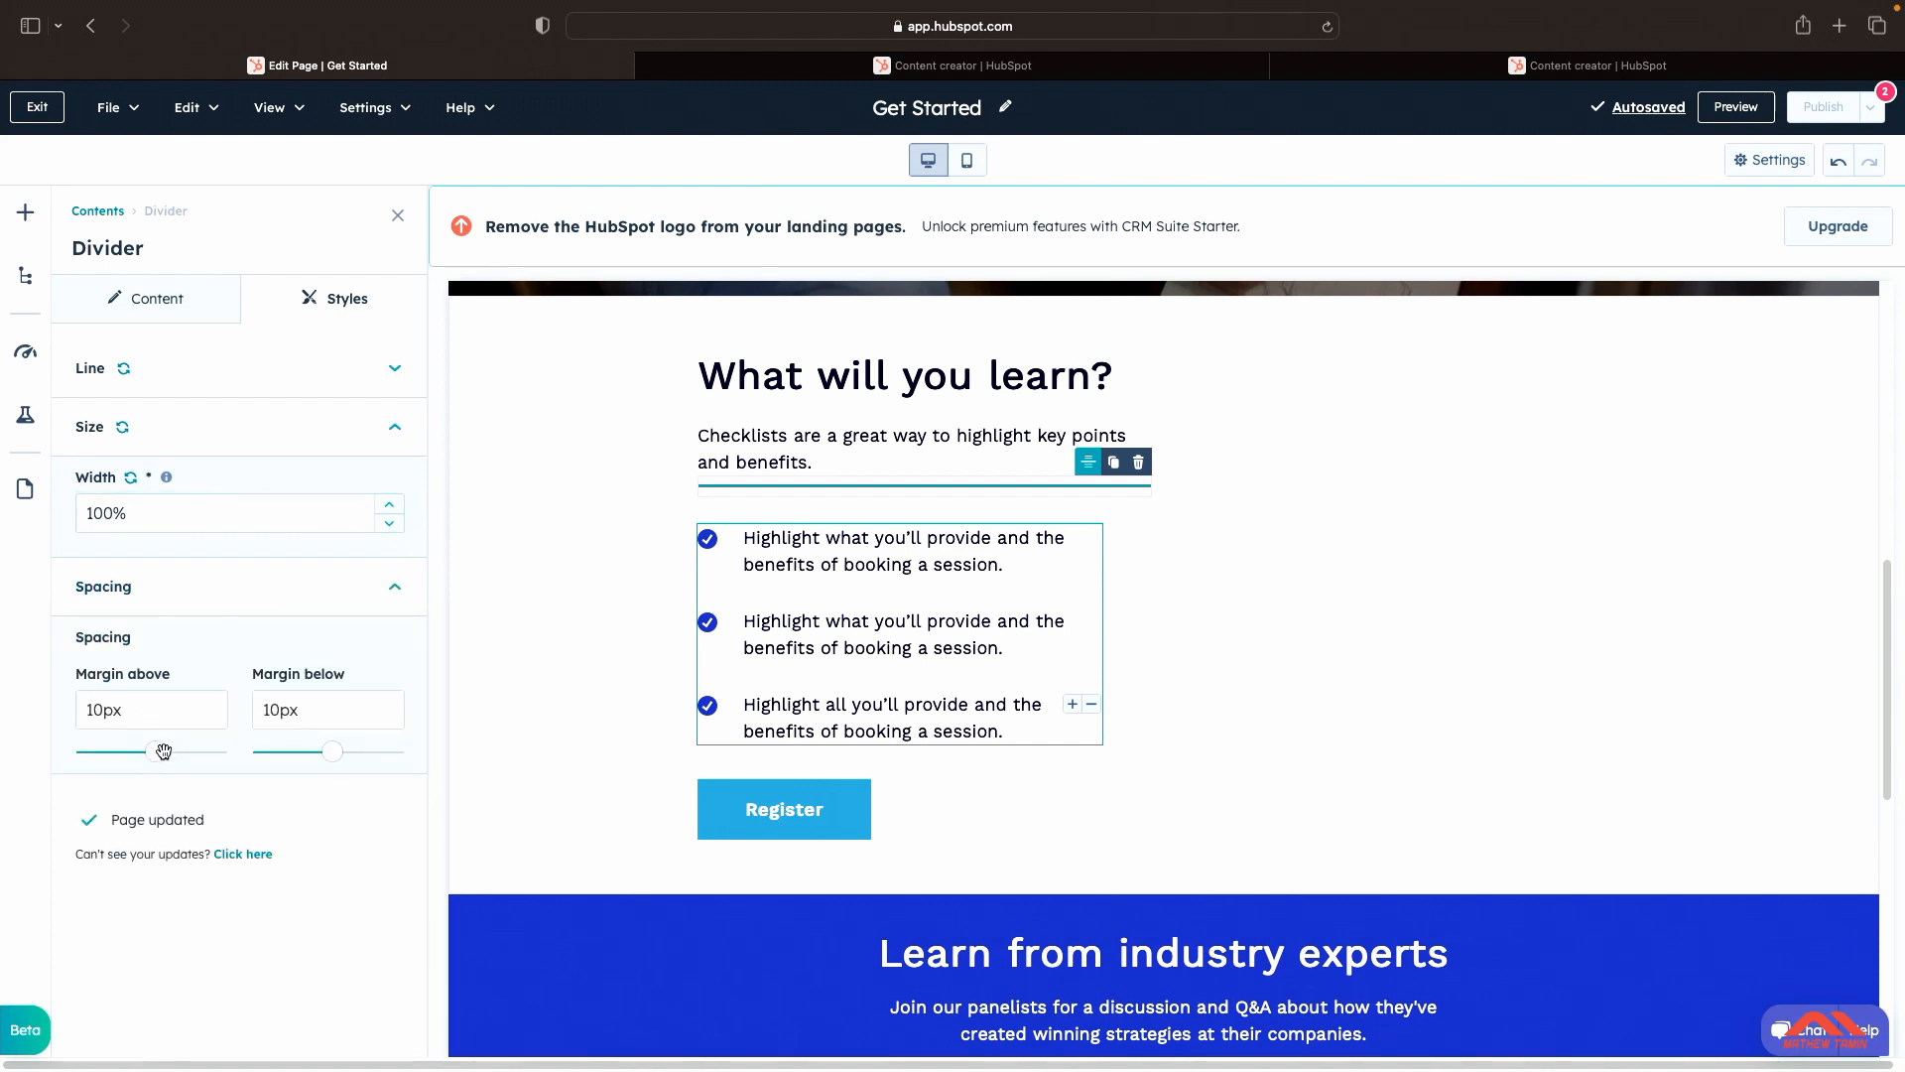
left_click_drag(164, 751, 105, 751)
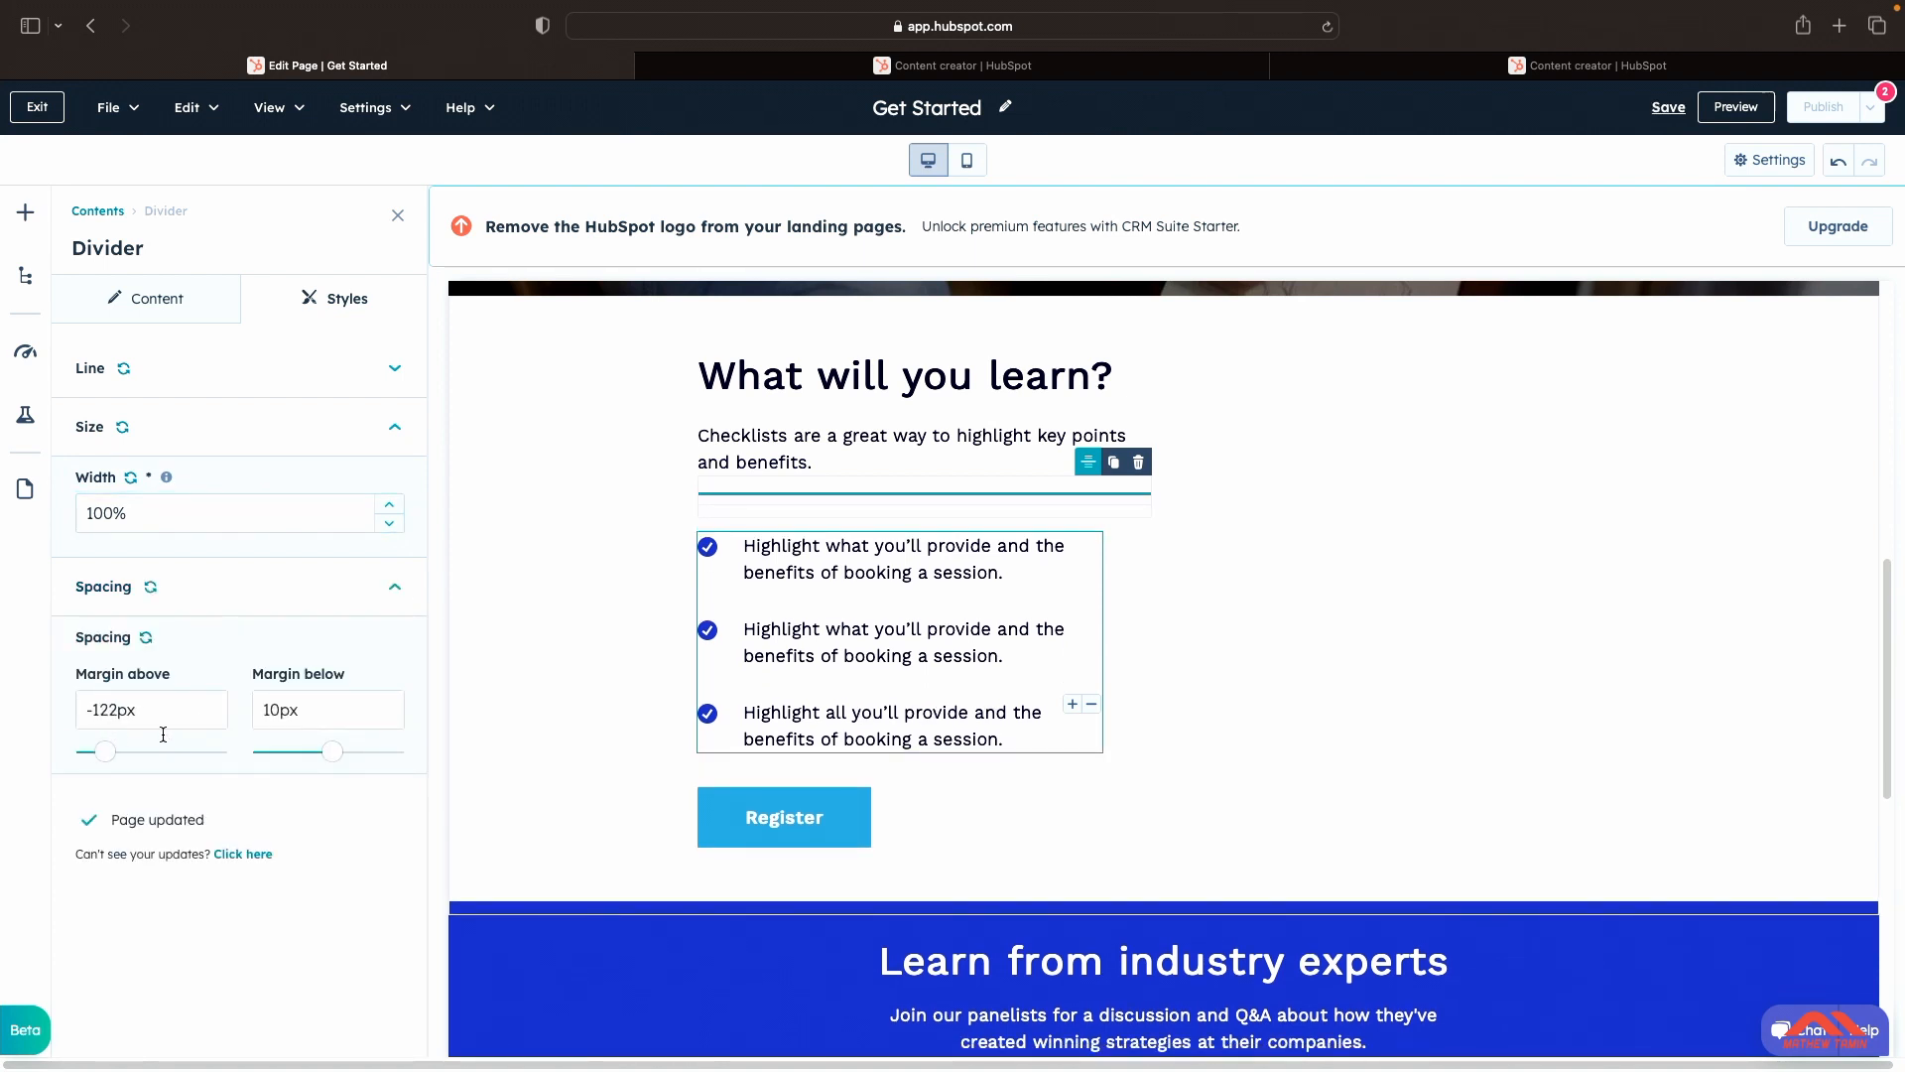
left_click(179, 751)
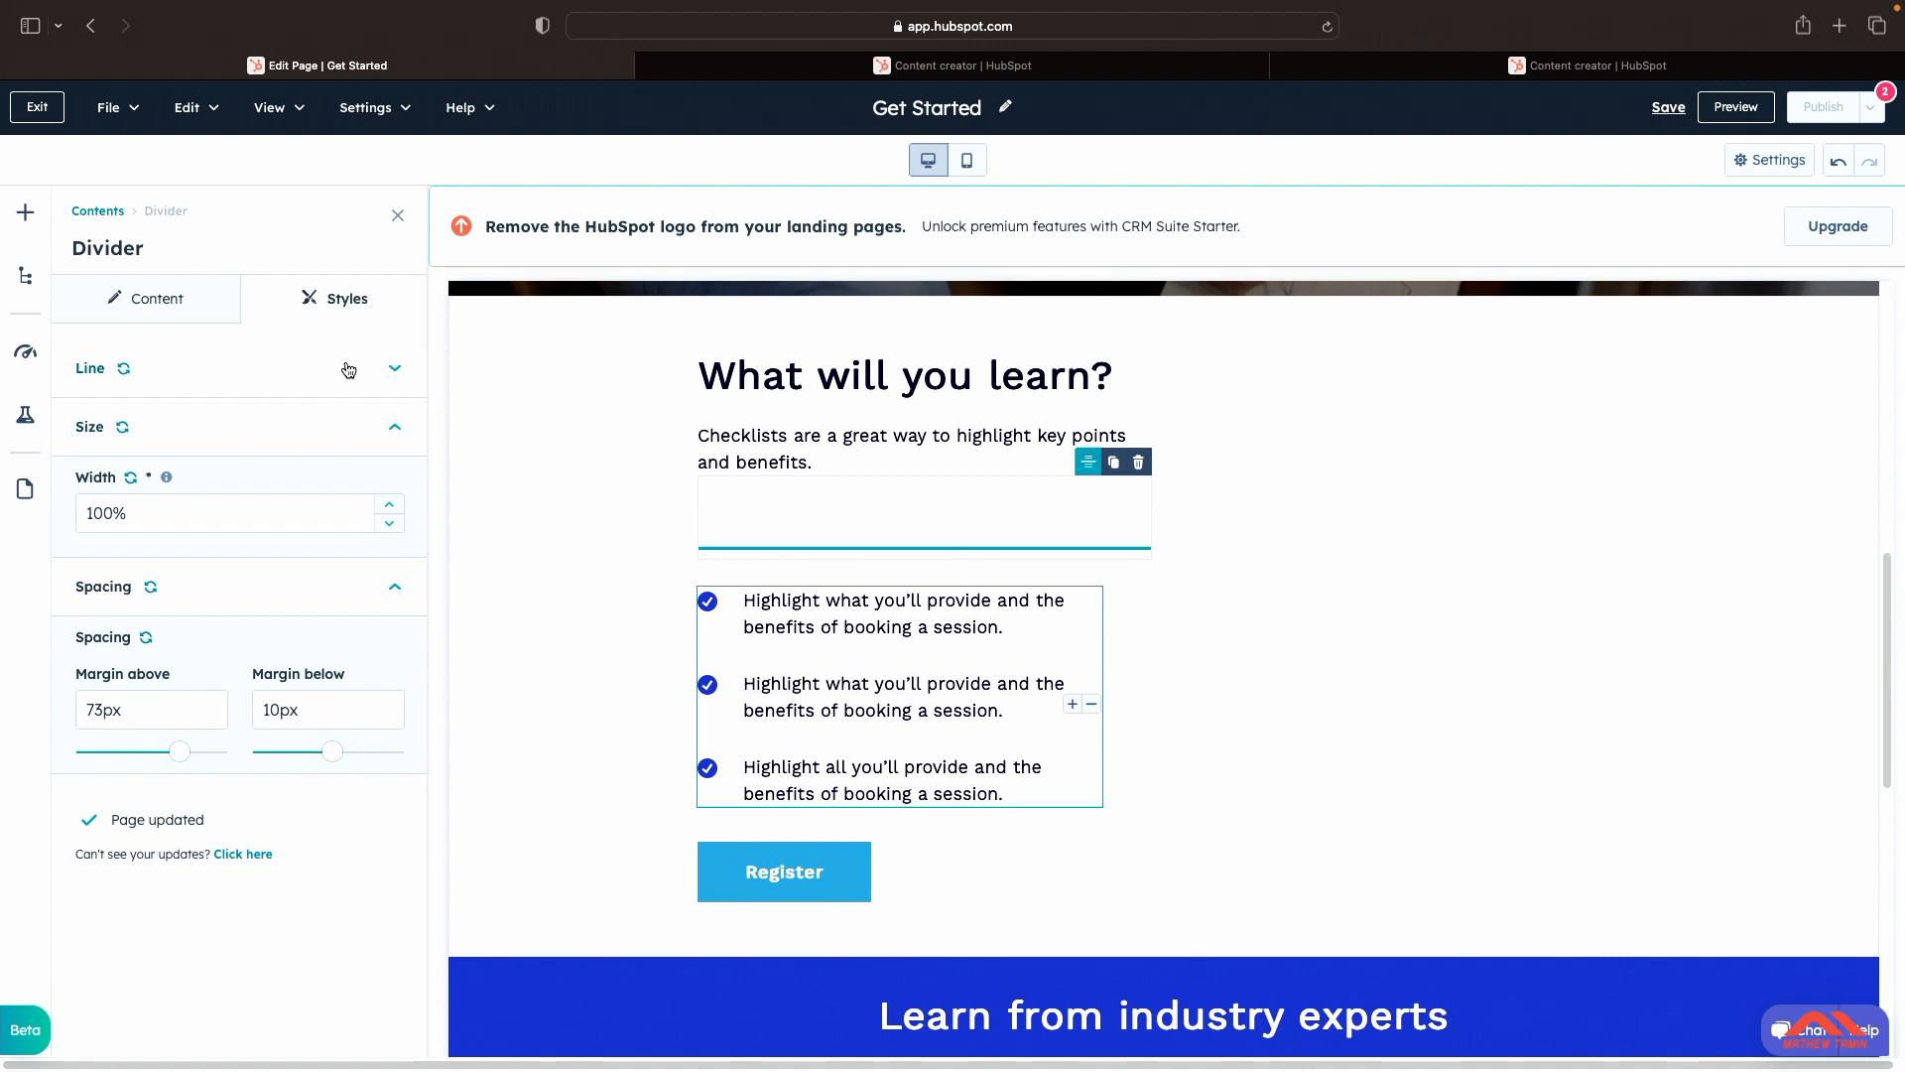
Step: Try the Dotted style on the divider line and choose another line style
left_click(394, 368)
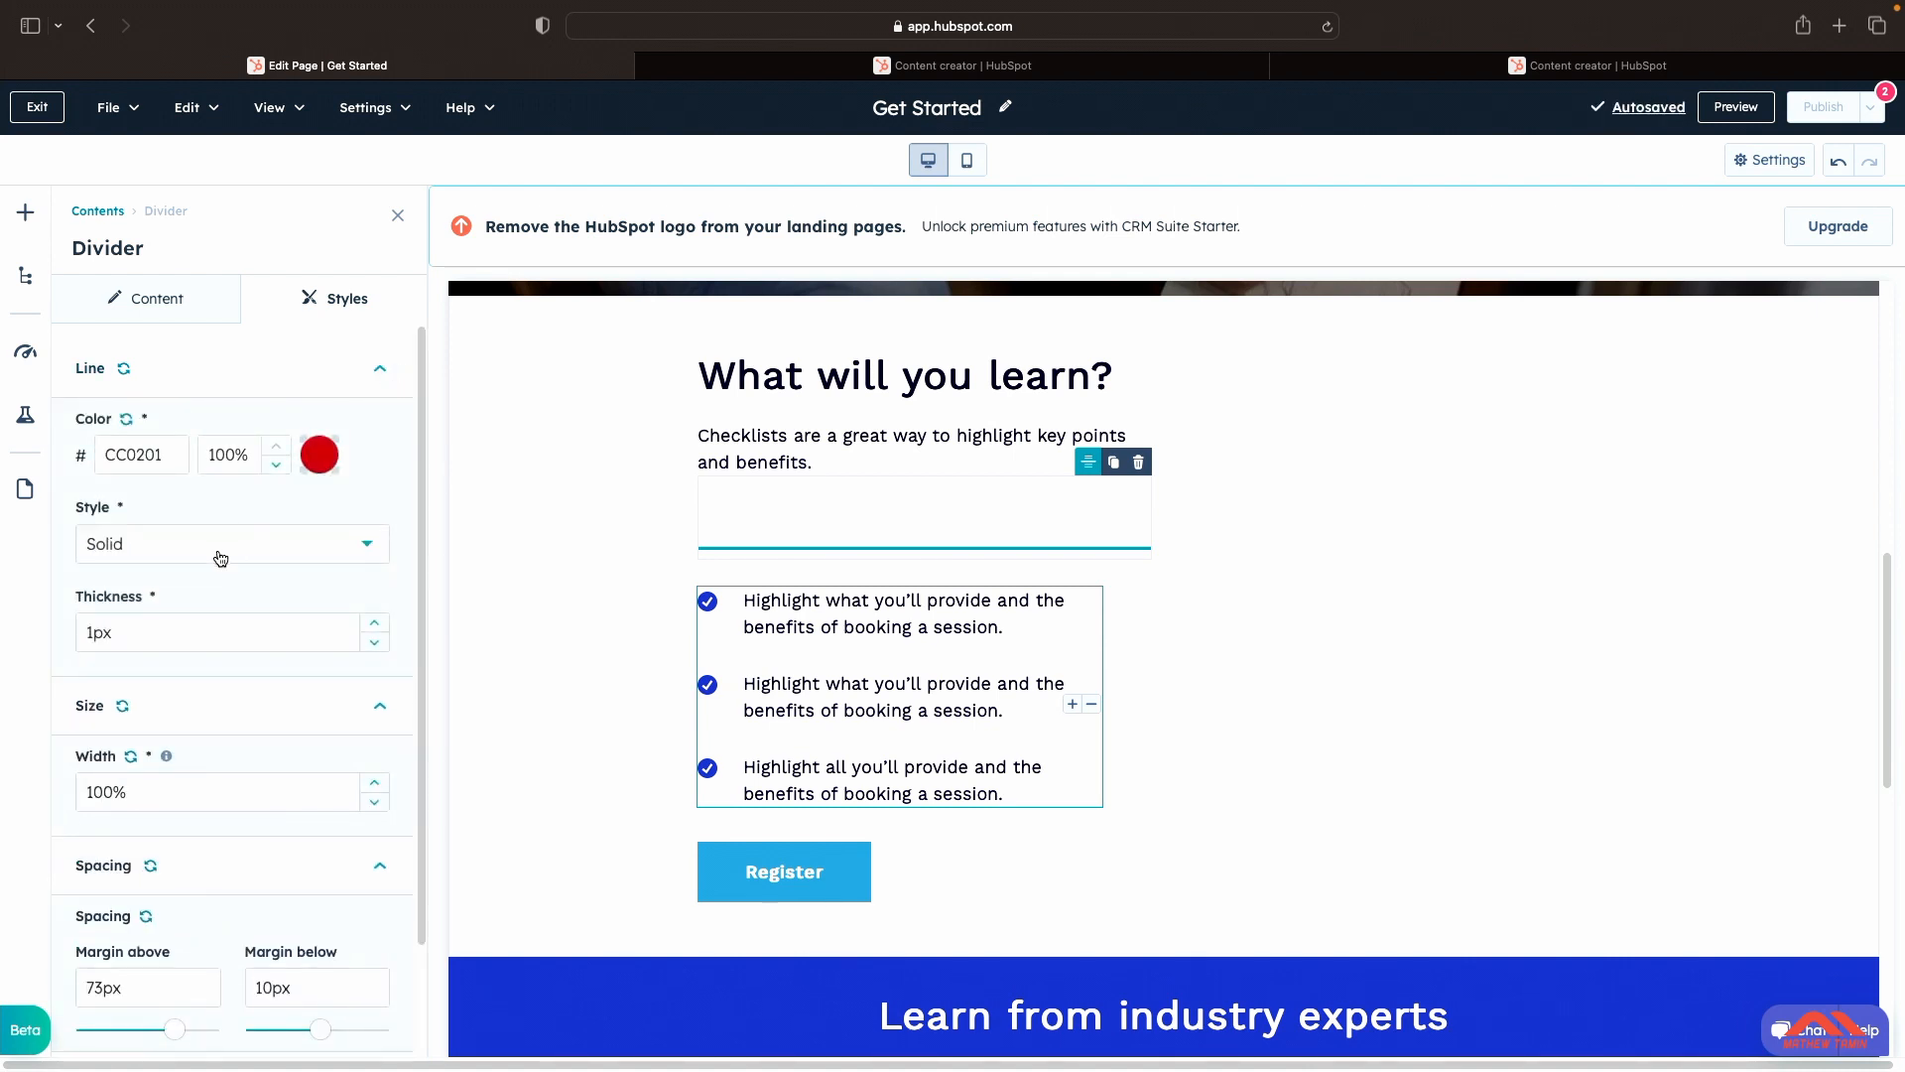
left_click(220, 558)
left_click(157, 650)
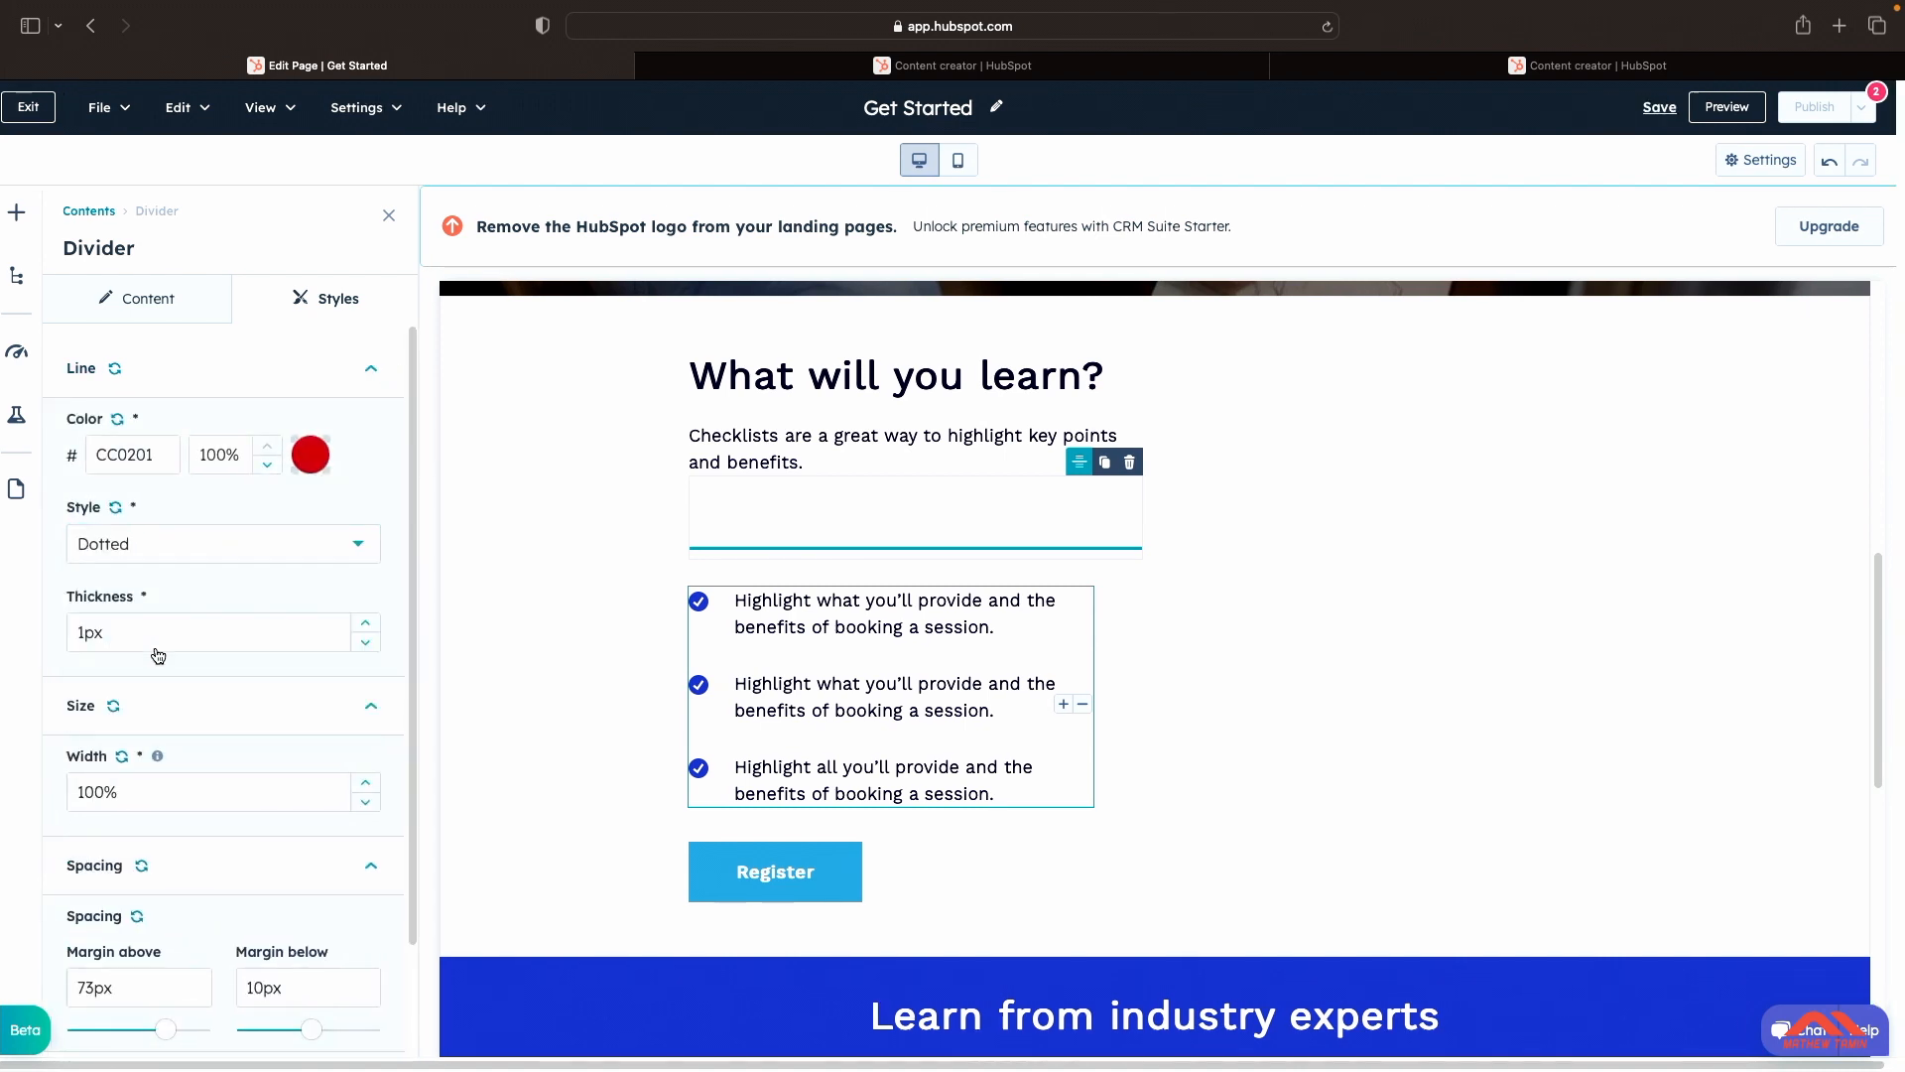
left_click(237, 555)
left_click(167, 703)
Step: Delete the divider from the "What will you learn?" section
left_click(171, 295)
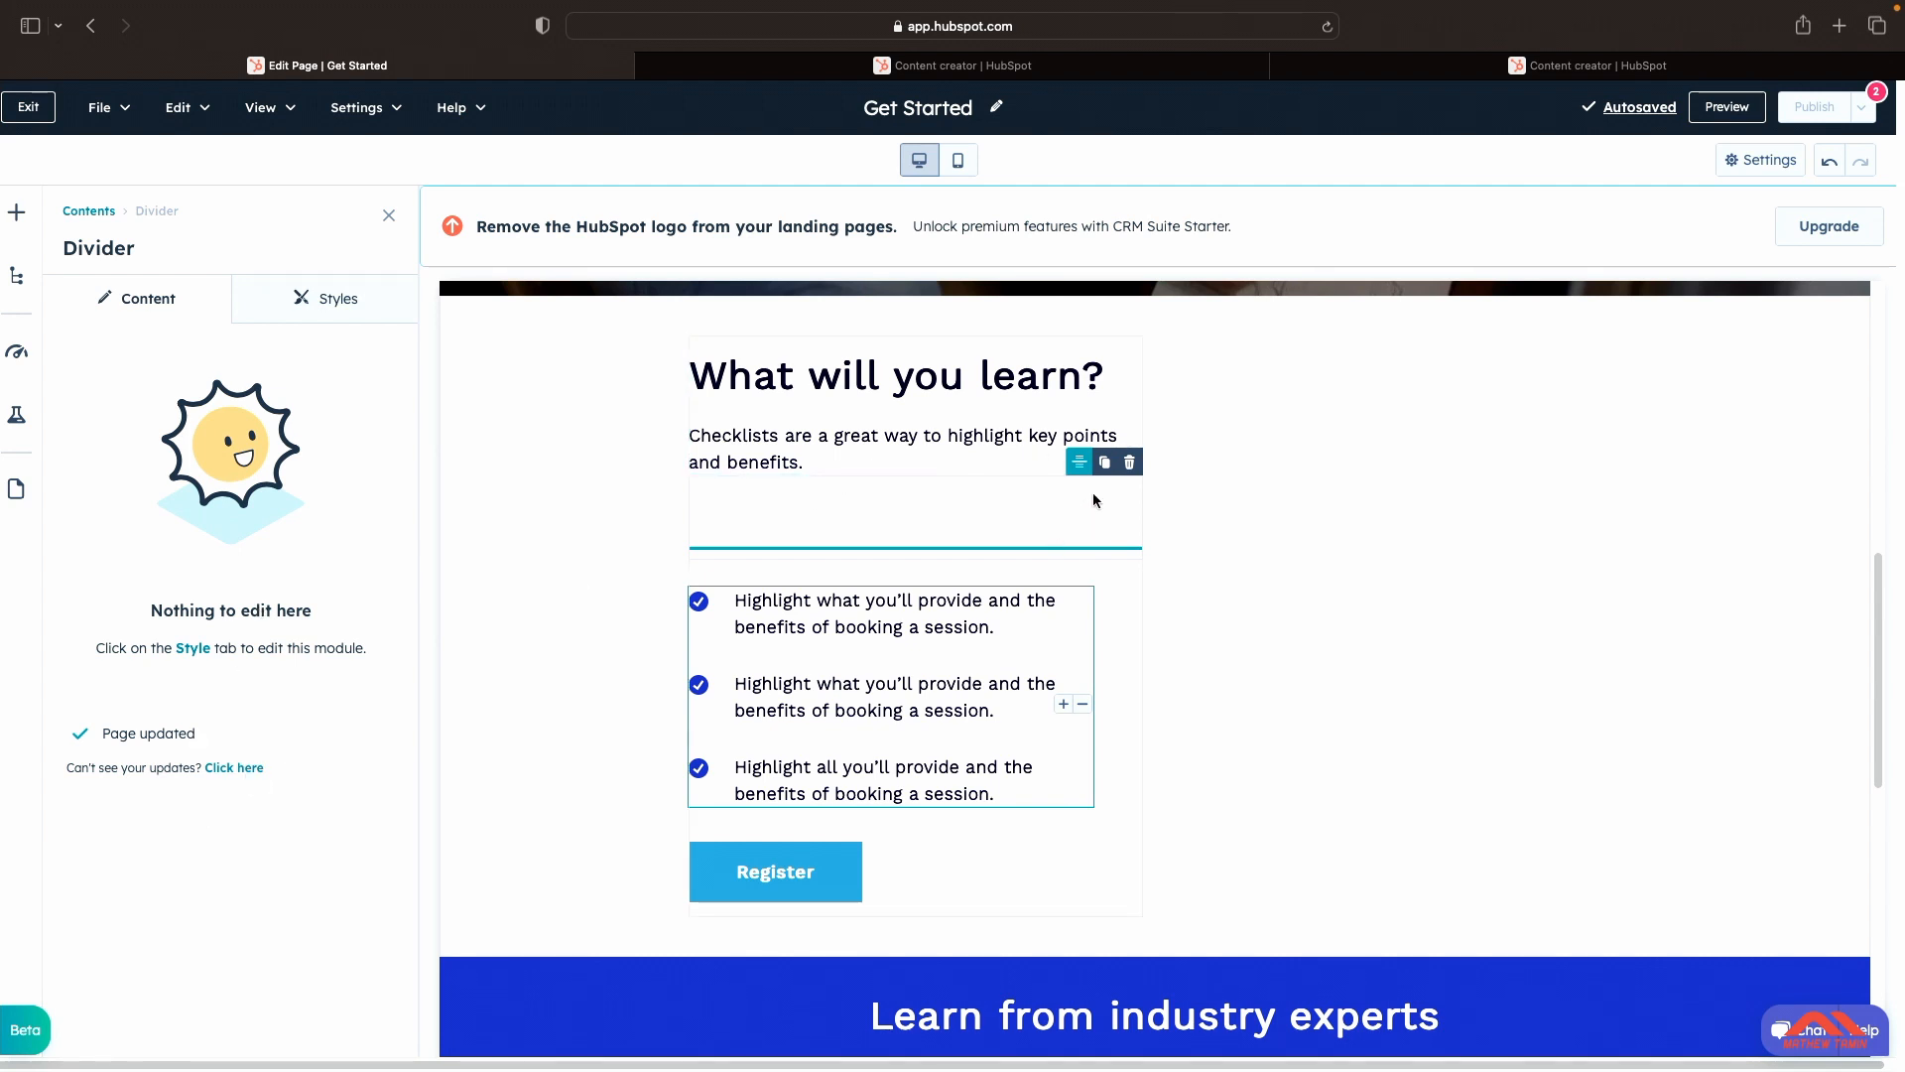
left_click(1129, 462)
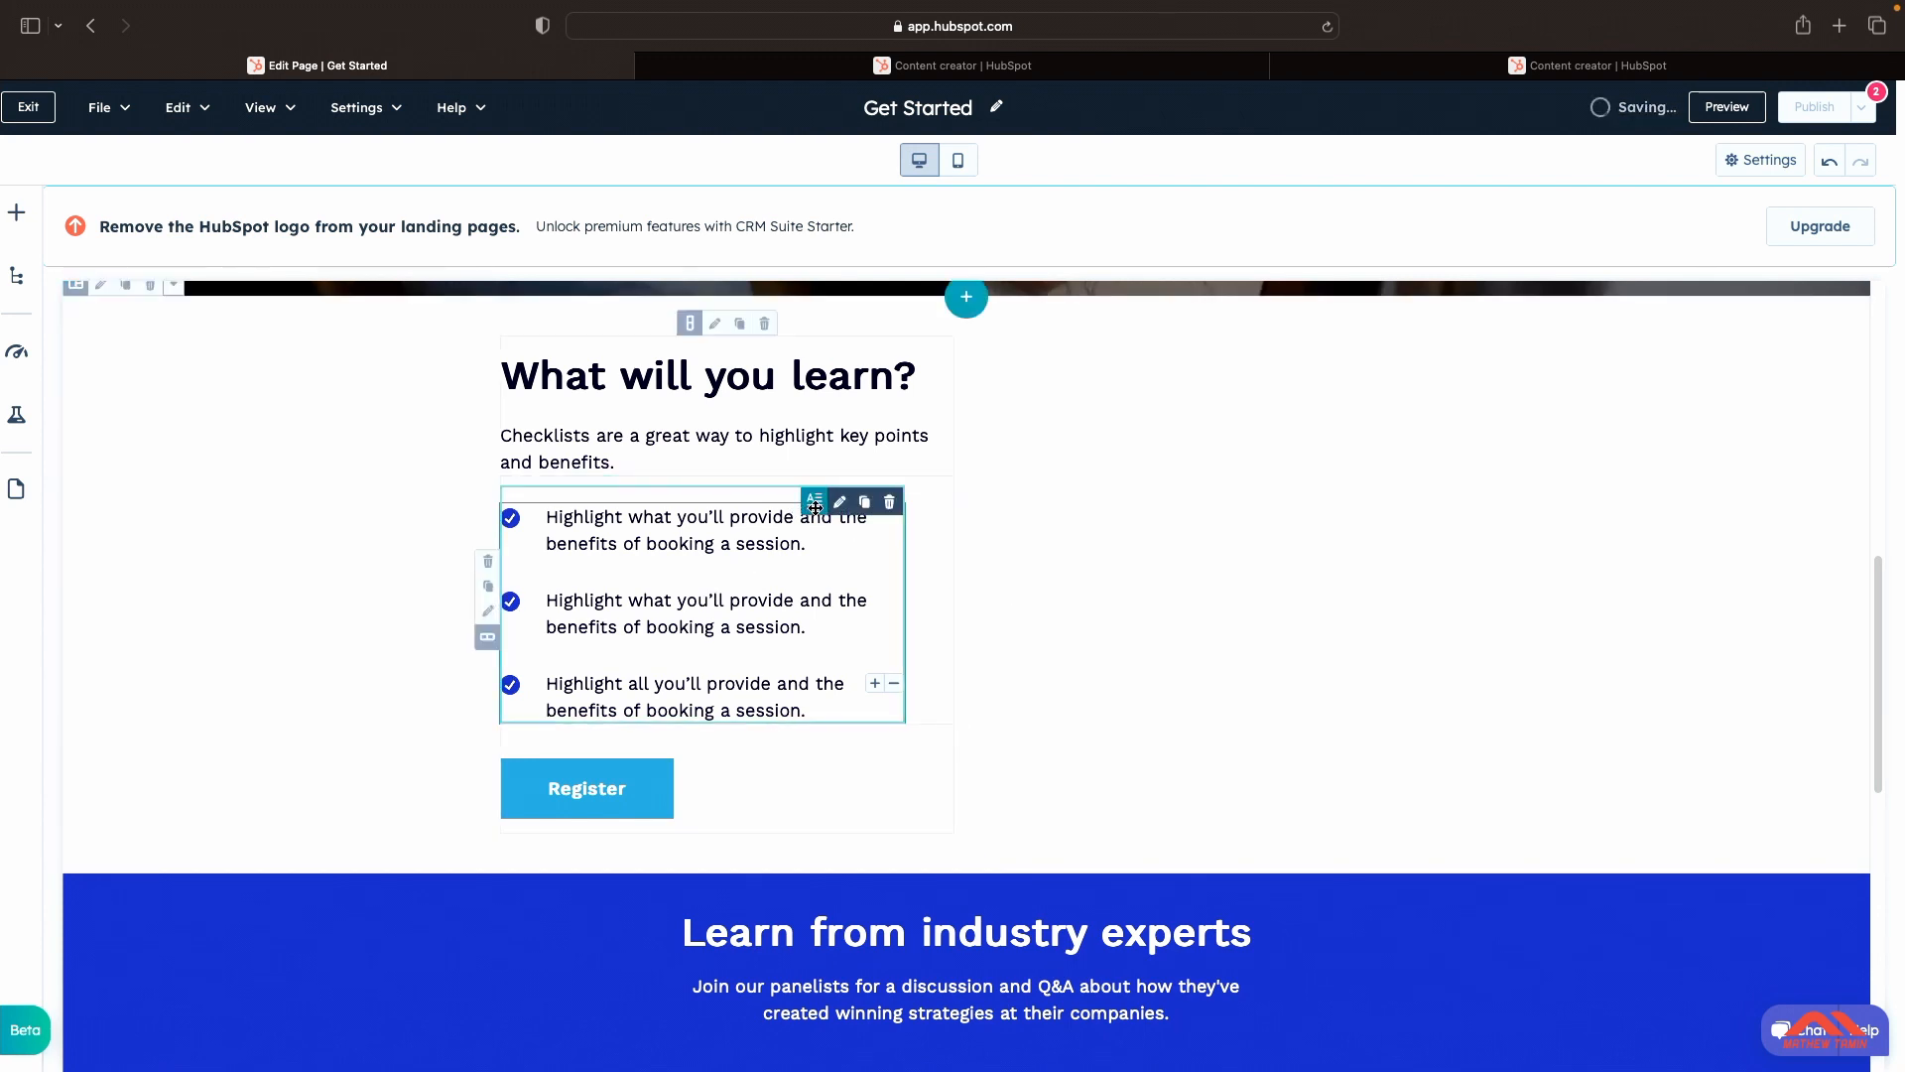
scroll(777, 392, "up", 1)
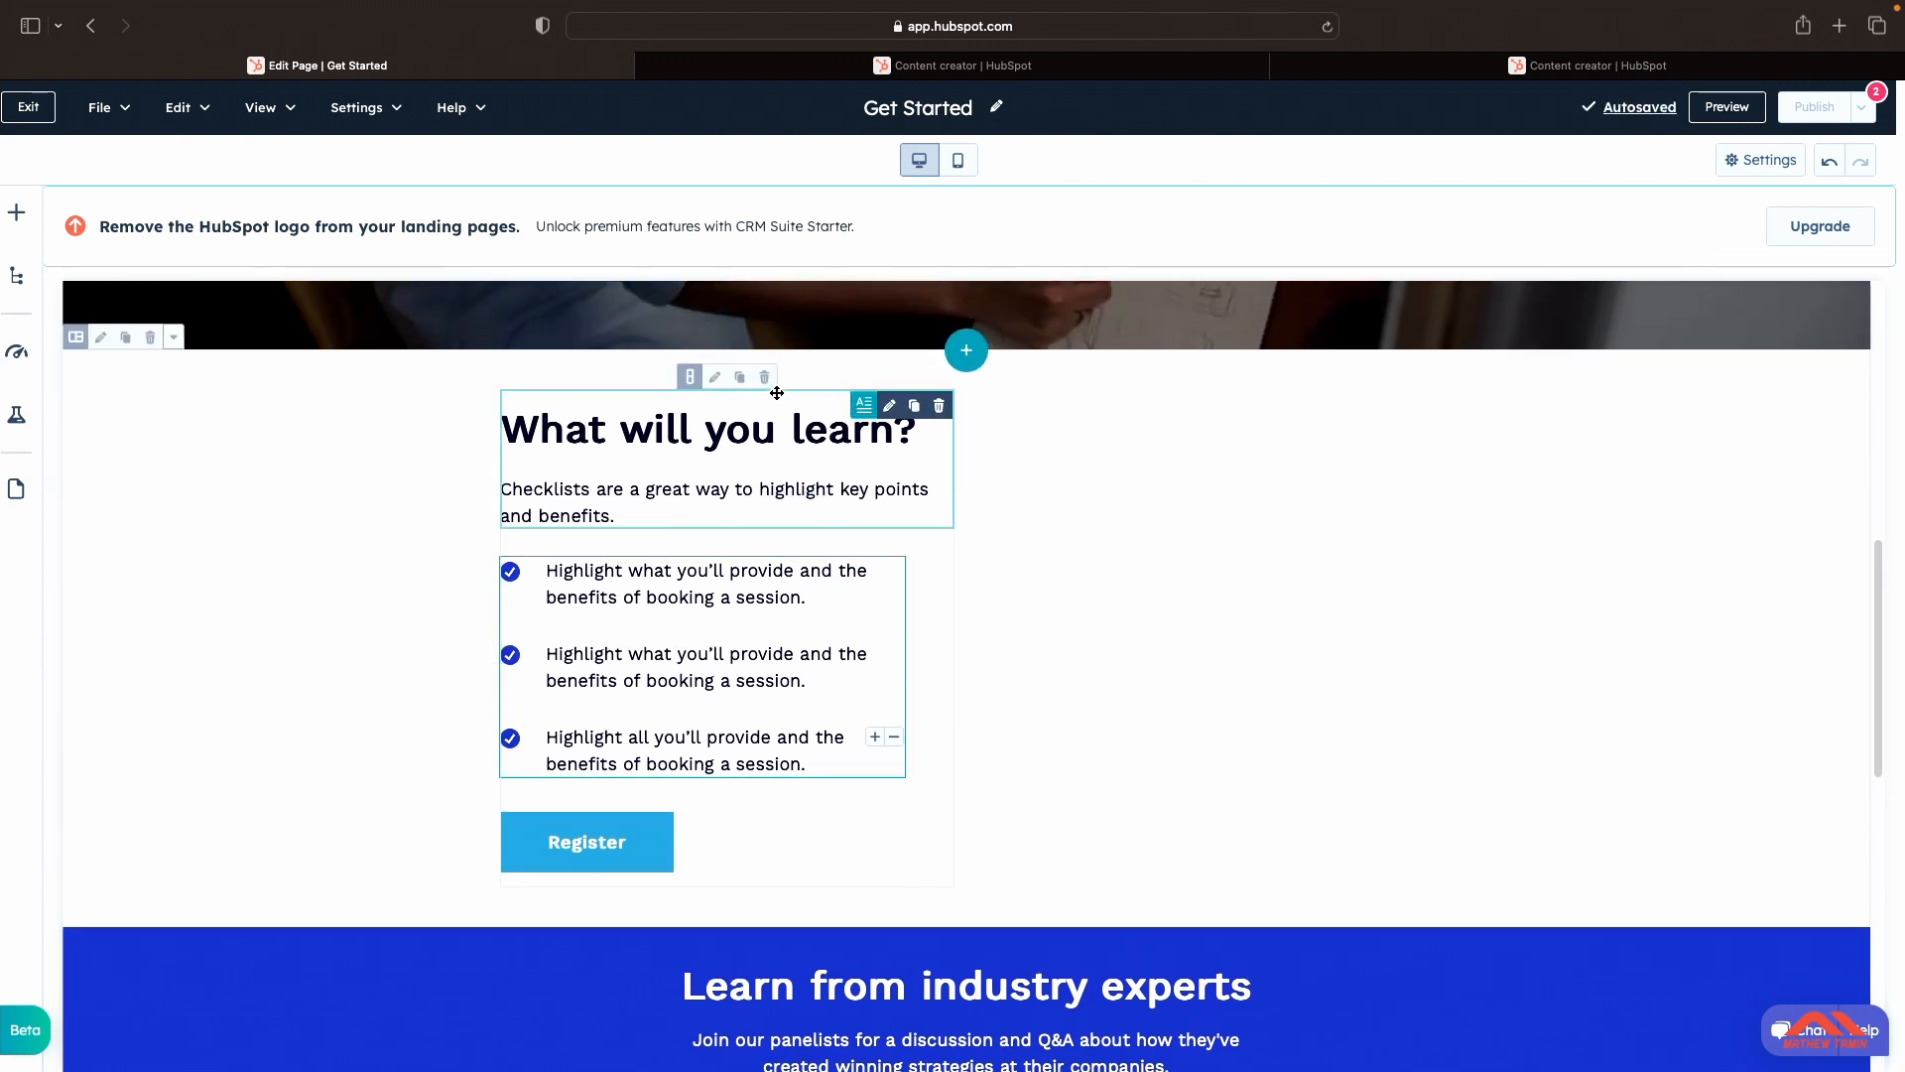
Step: Open the "What will you learn?" rich text block and look over its style and content options
left_click(891, 408)
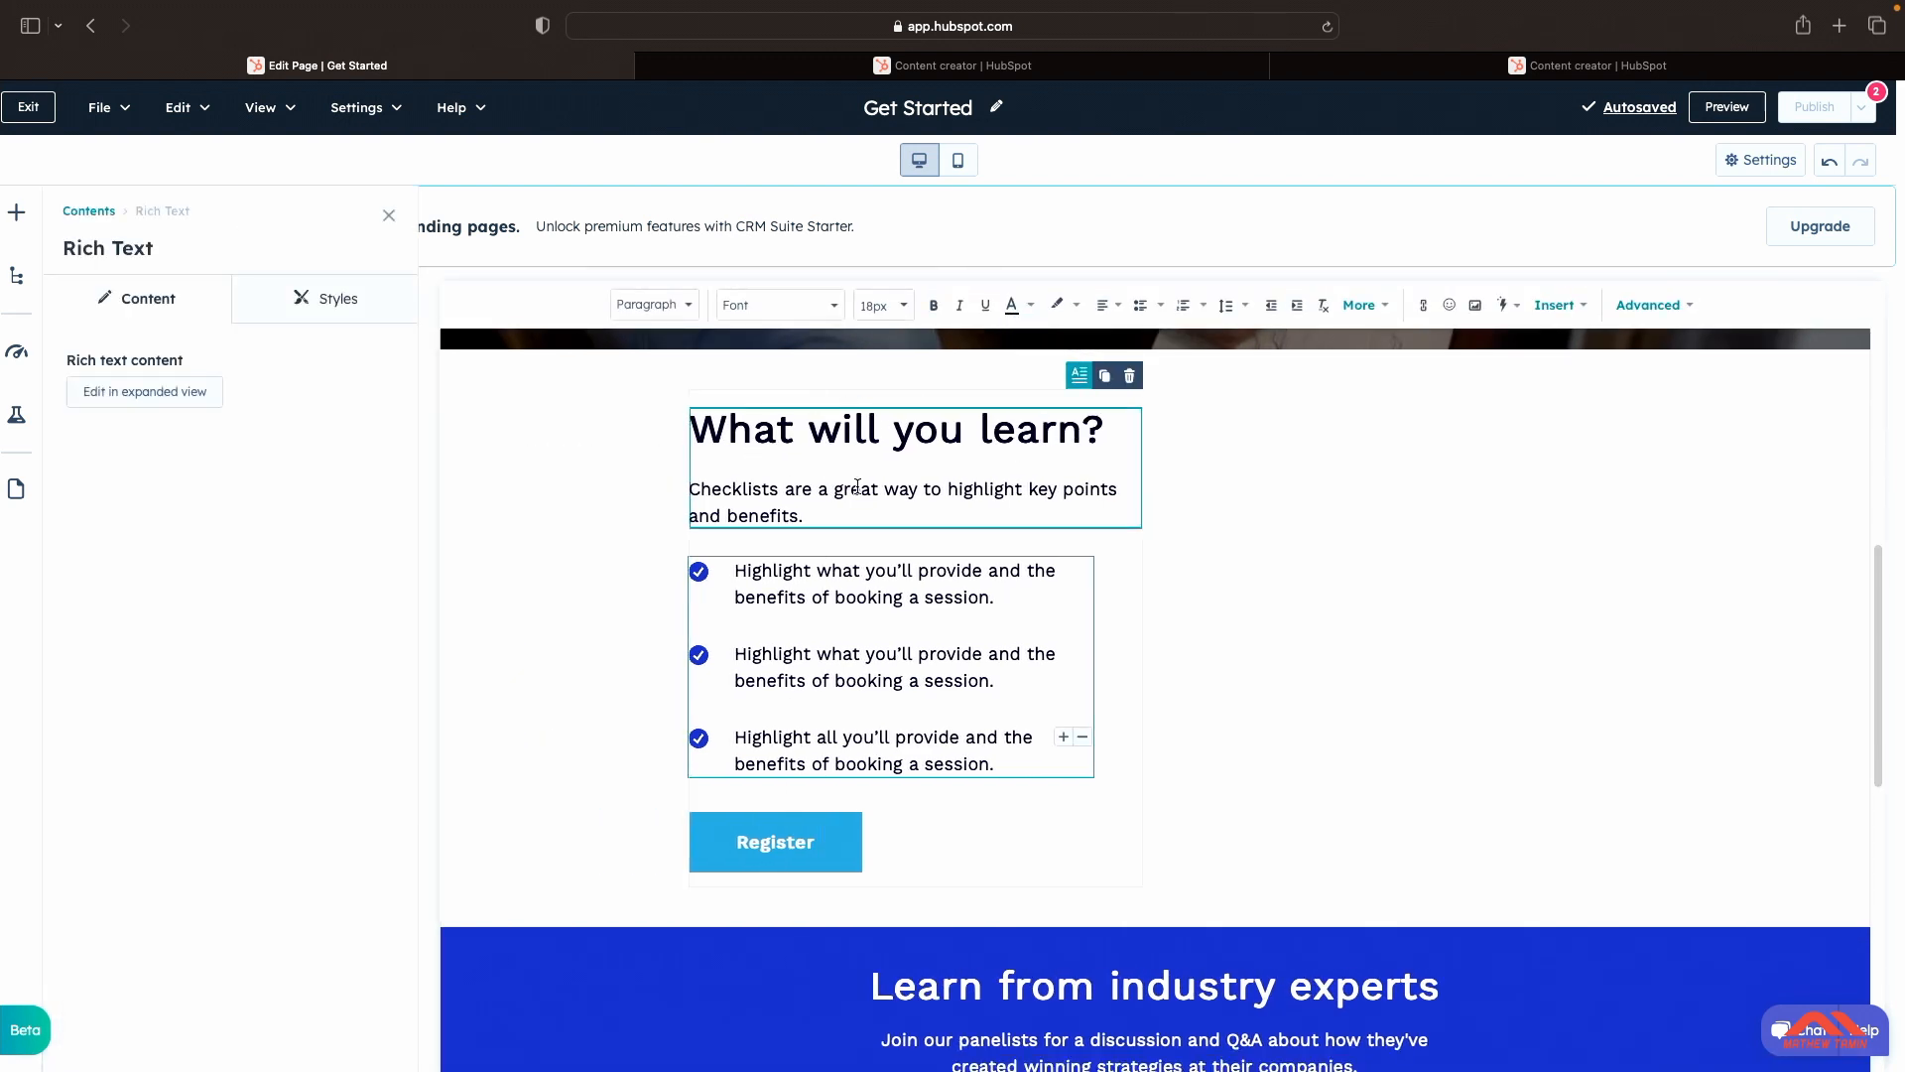
left_click(331, 299)
left_click(151, 301)
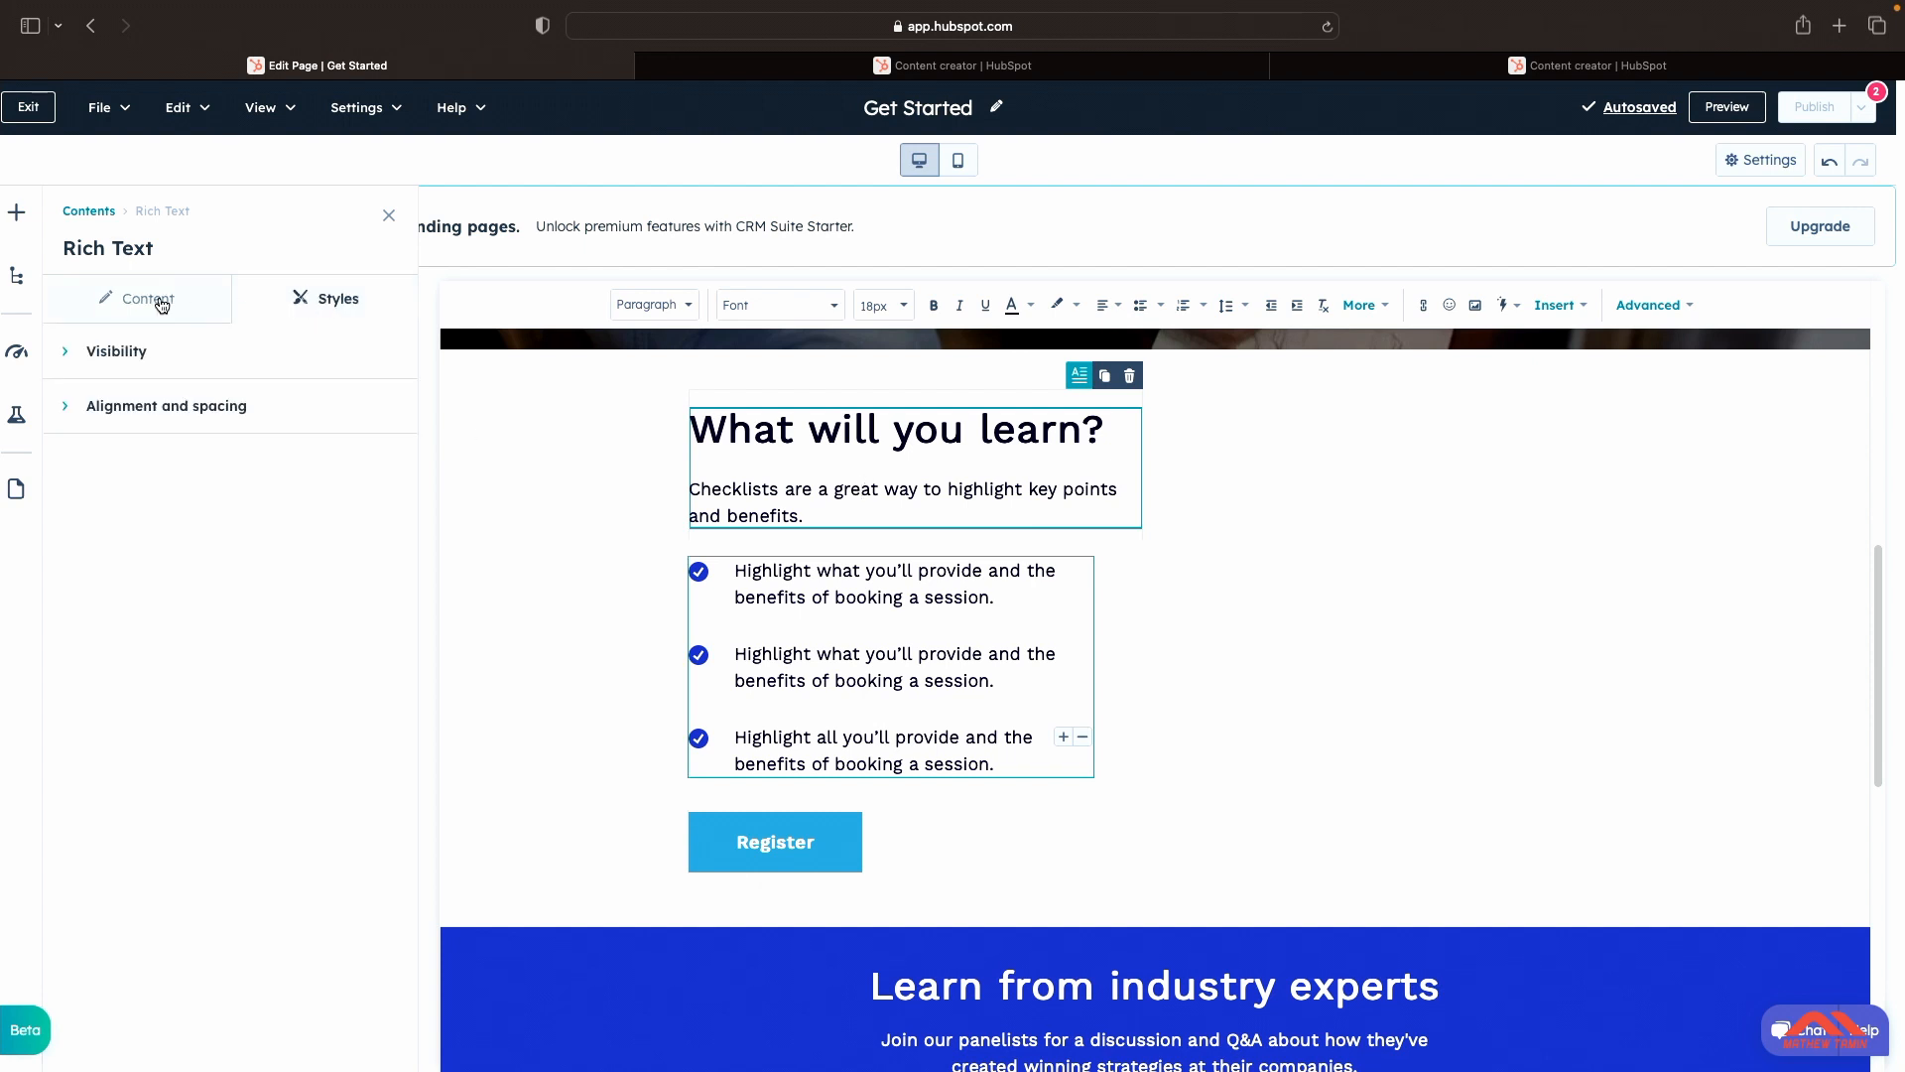
Step: Add an Icon module from the media modules above the middle portrait in the industry experts section
left_click(17, 212)
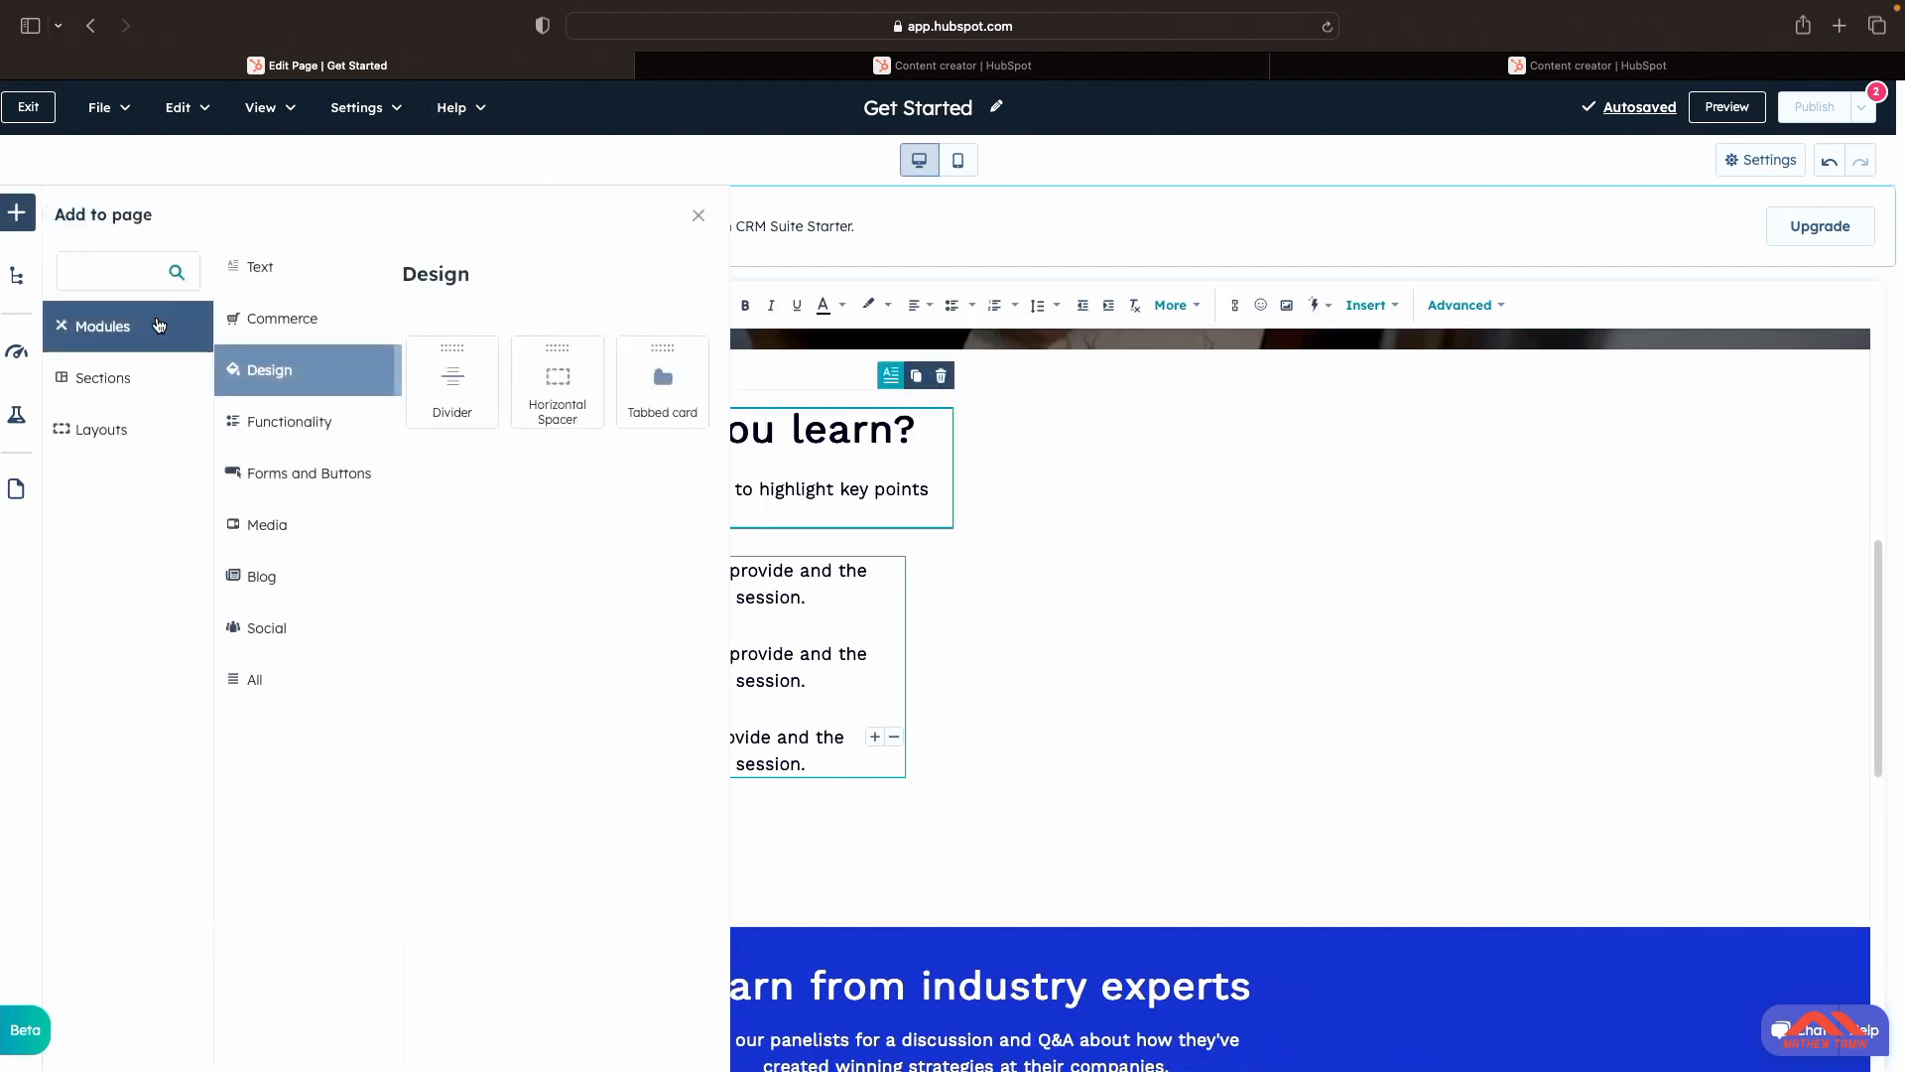
left_click(284, 528)
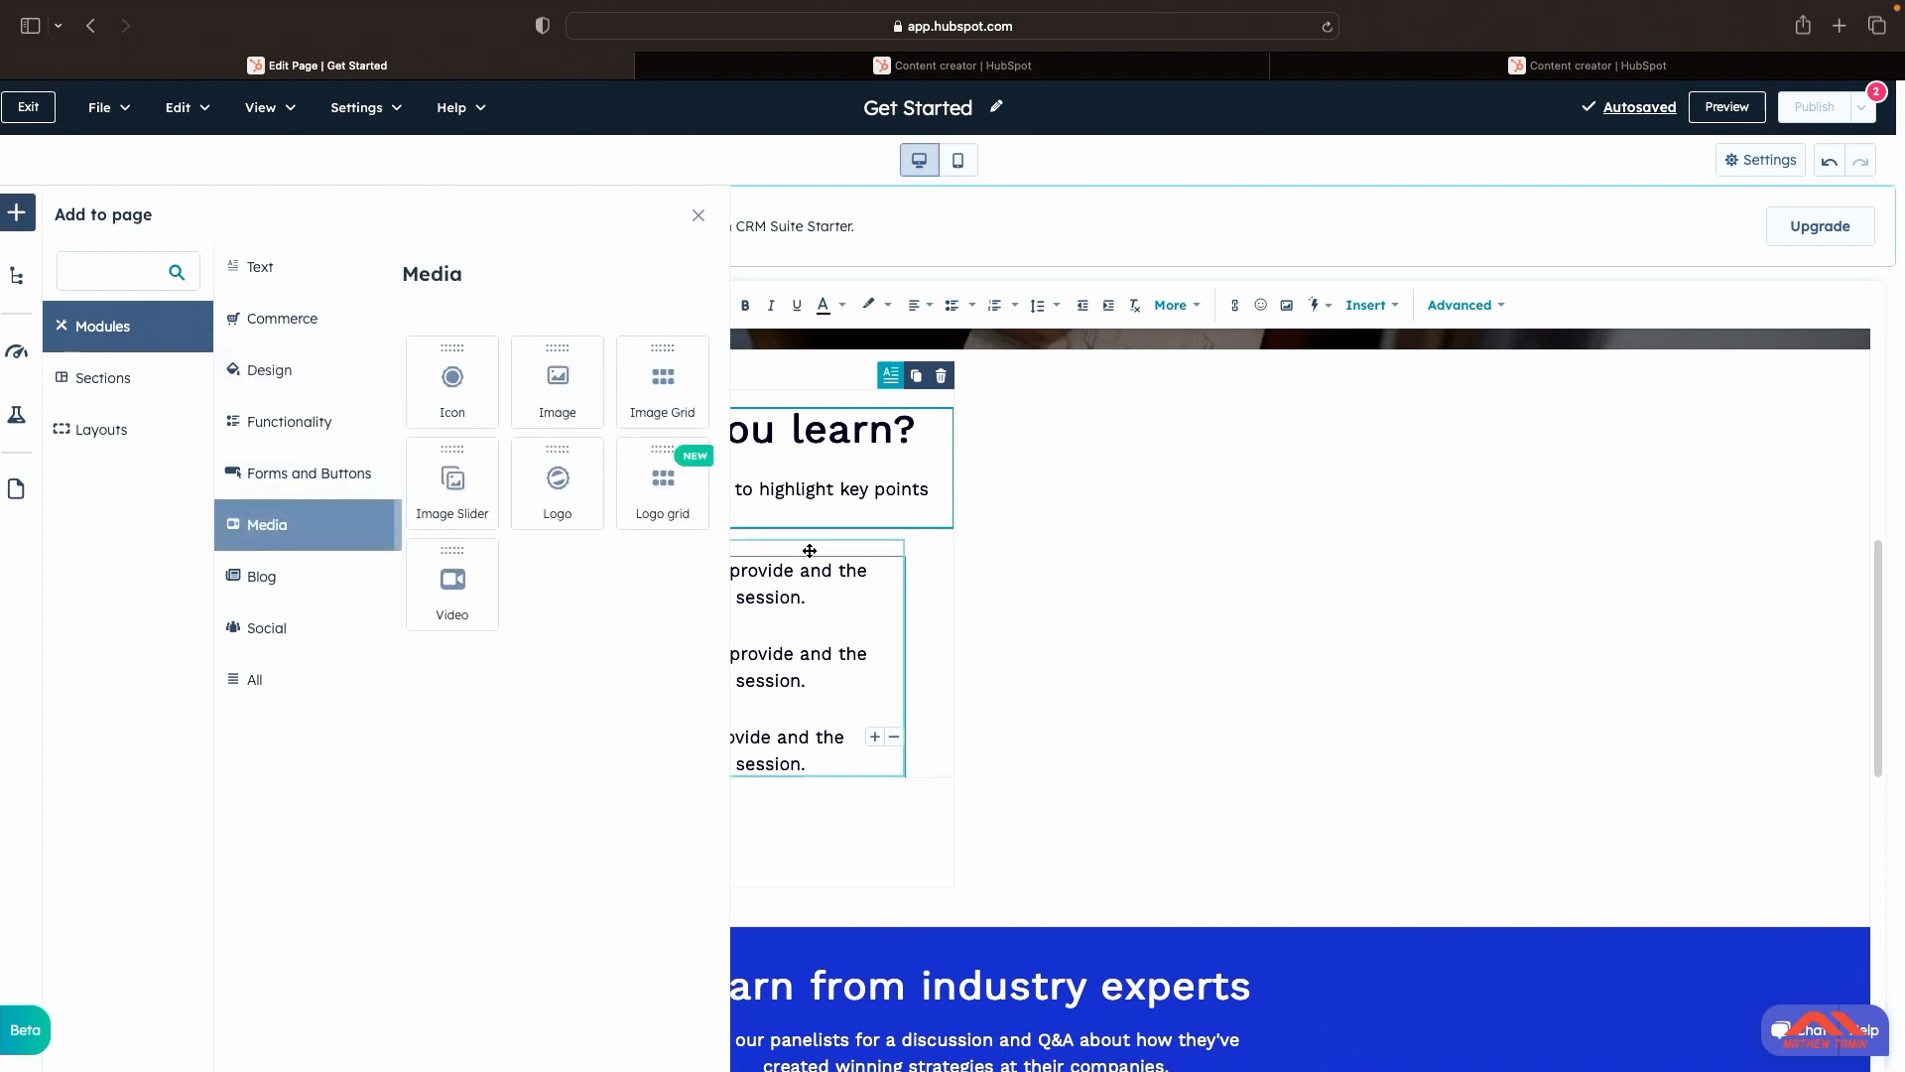
scroll(810, 550, "down", 8)
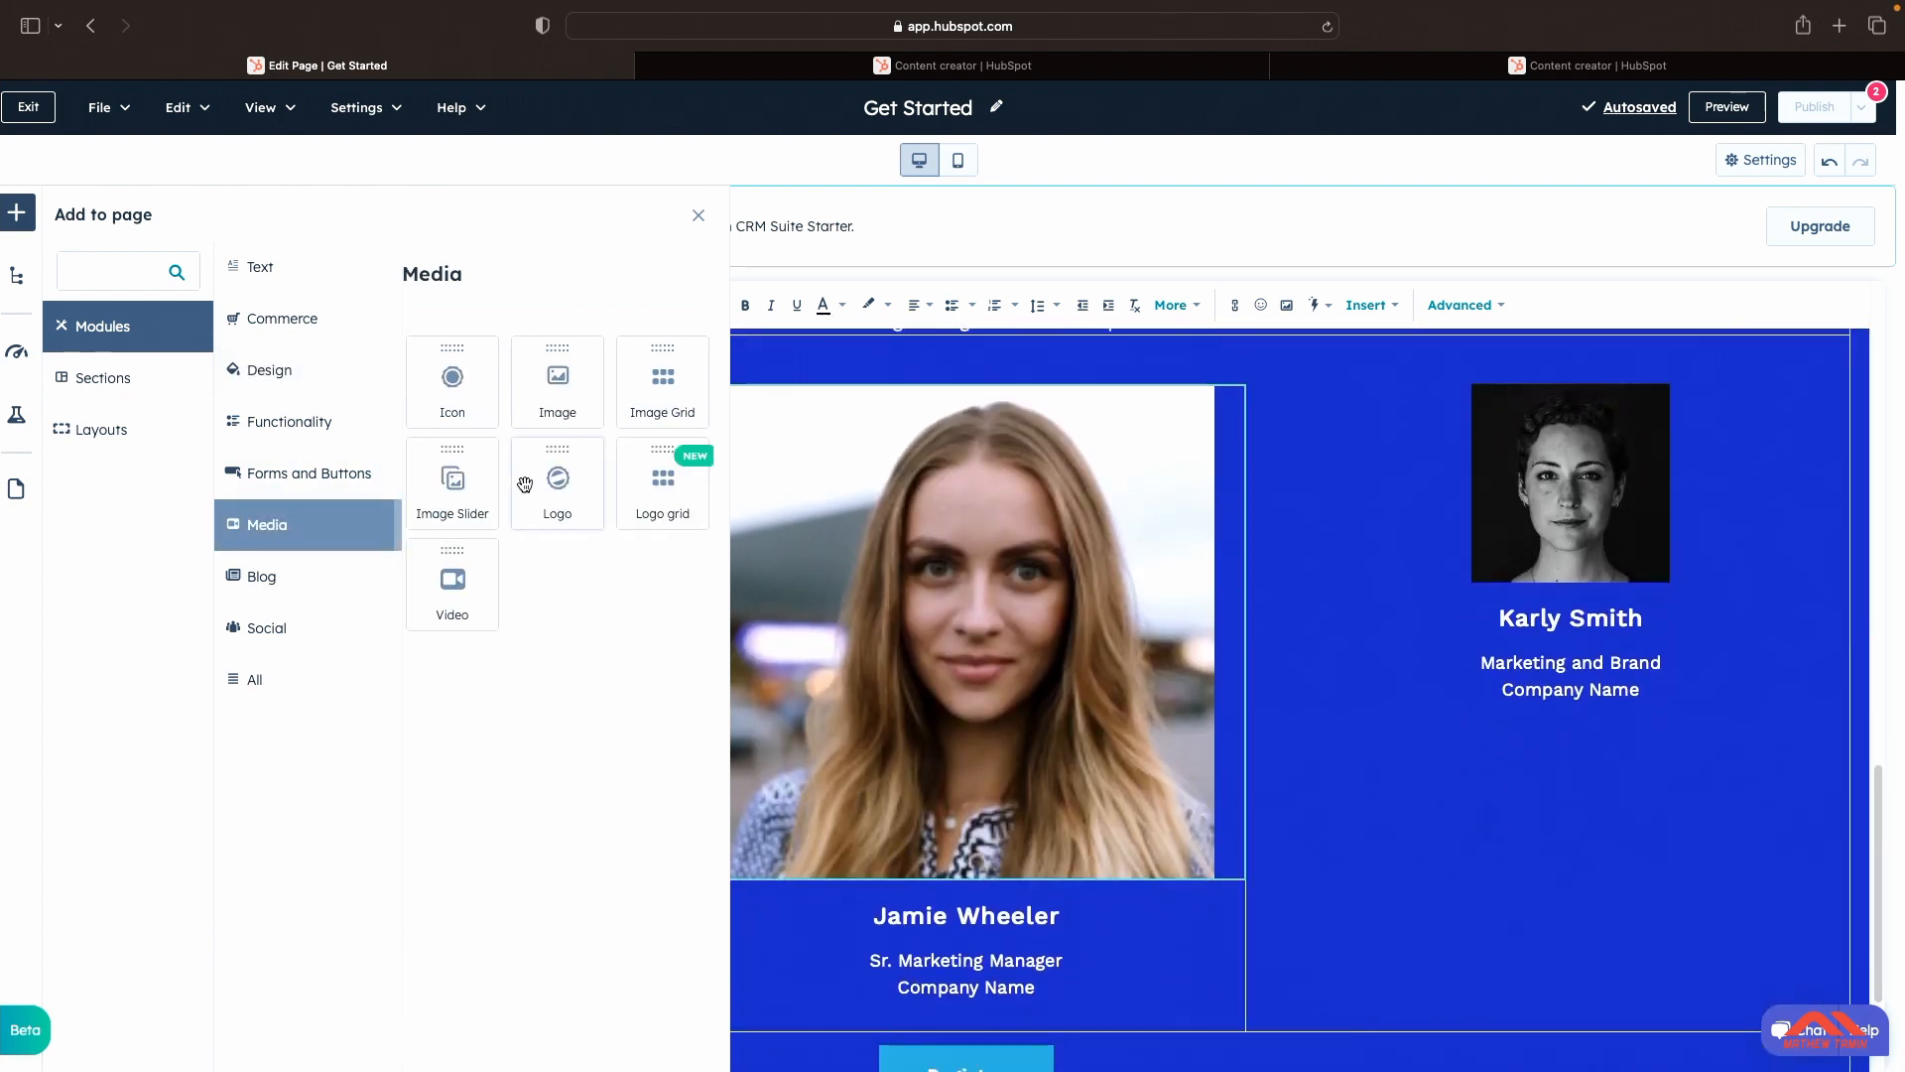
left_click_drag(476, 402, 937, 501)
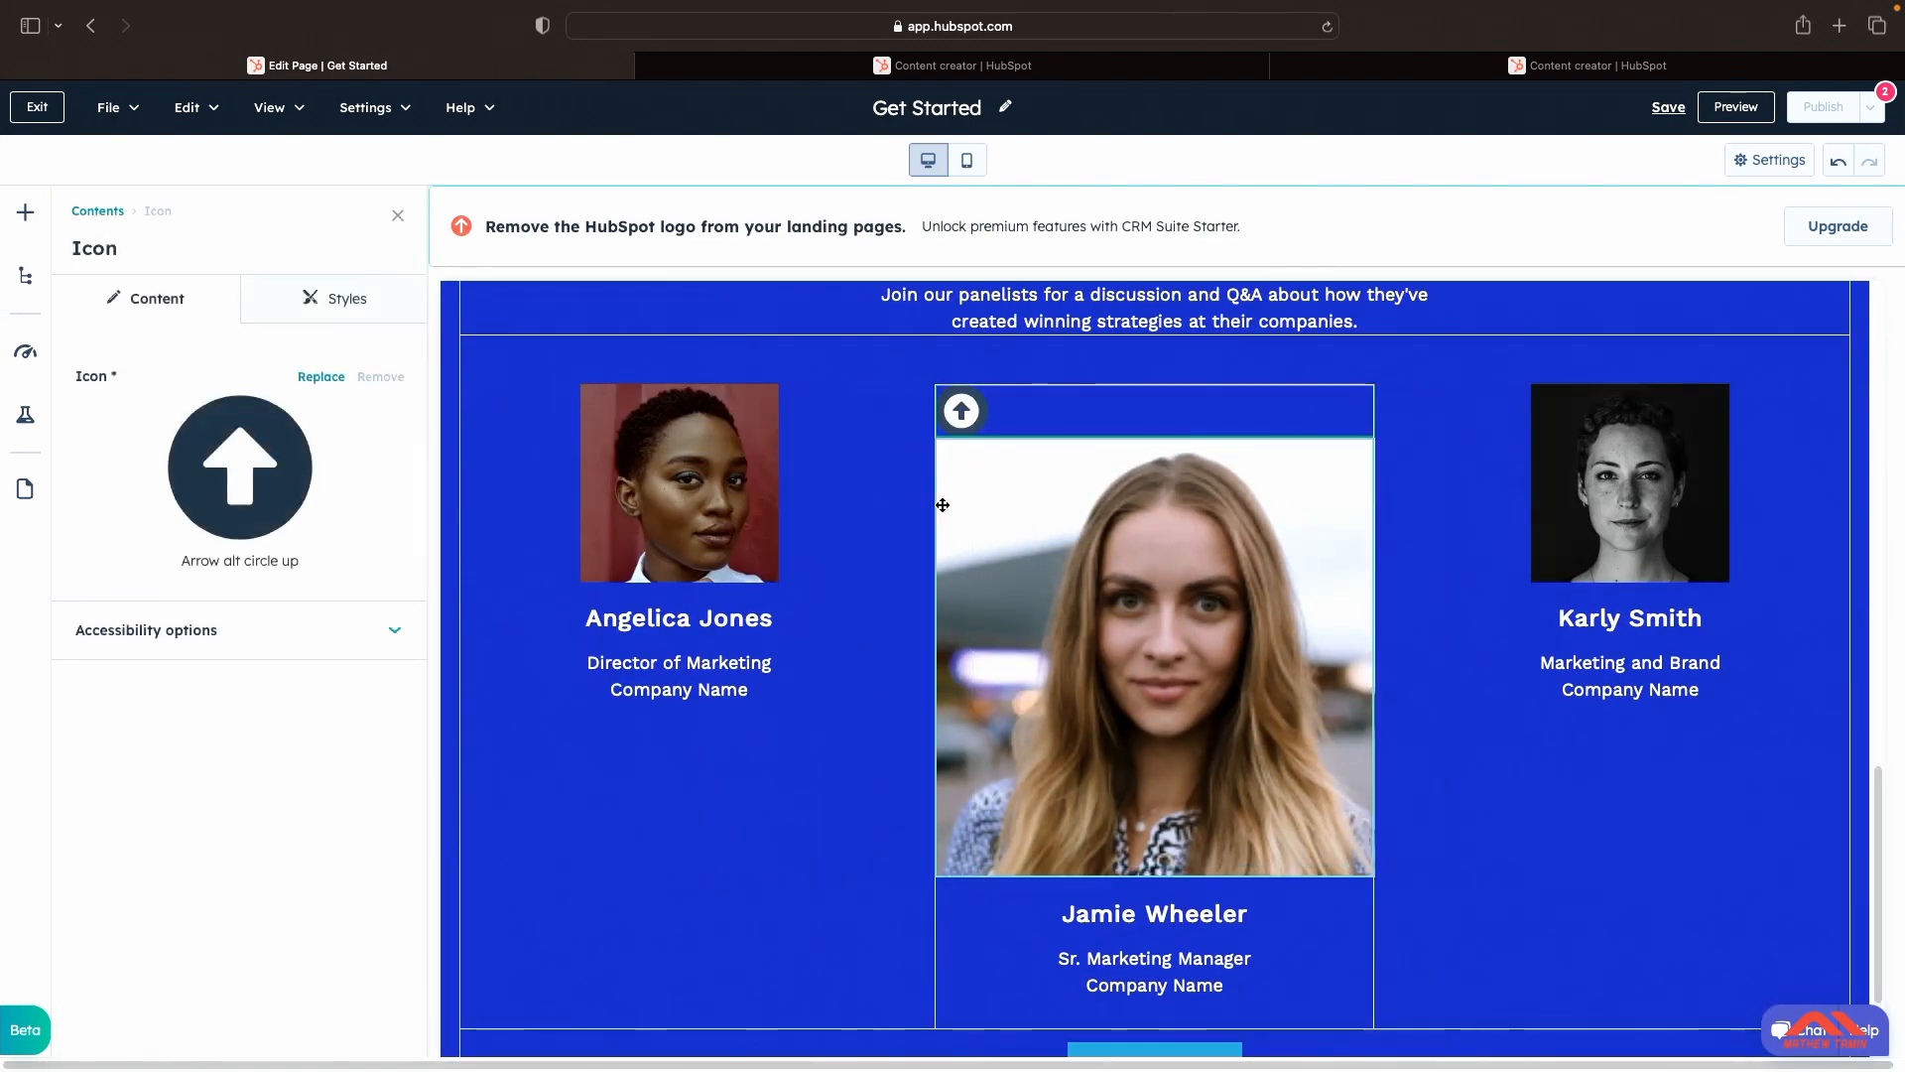
Step: Replace the arrow icon above the middle portrait with the Ambulance icon
mouse_move(277, 472)
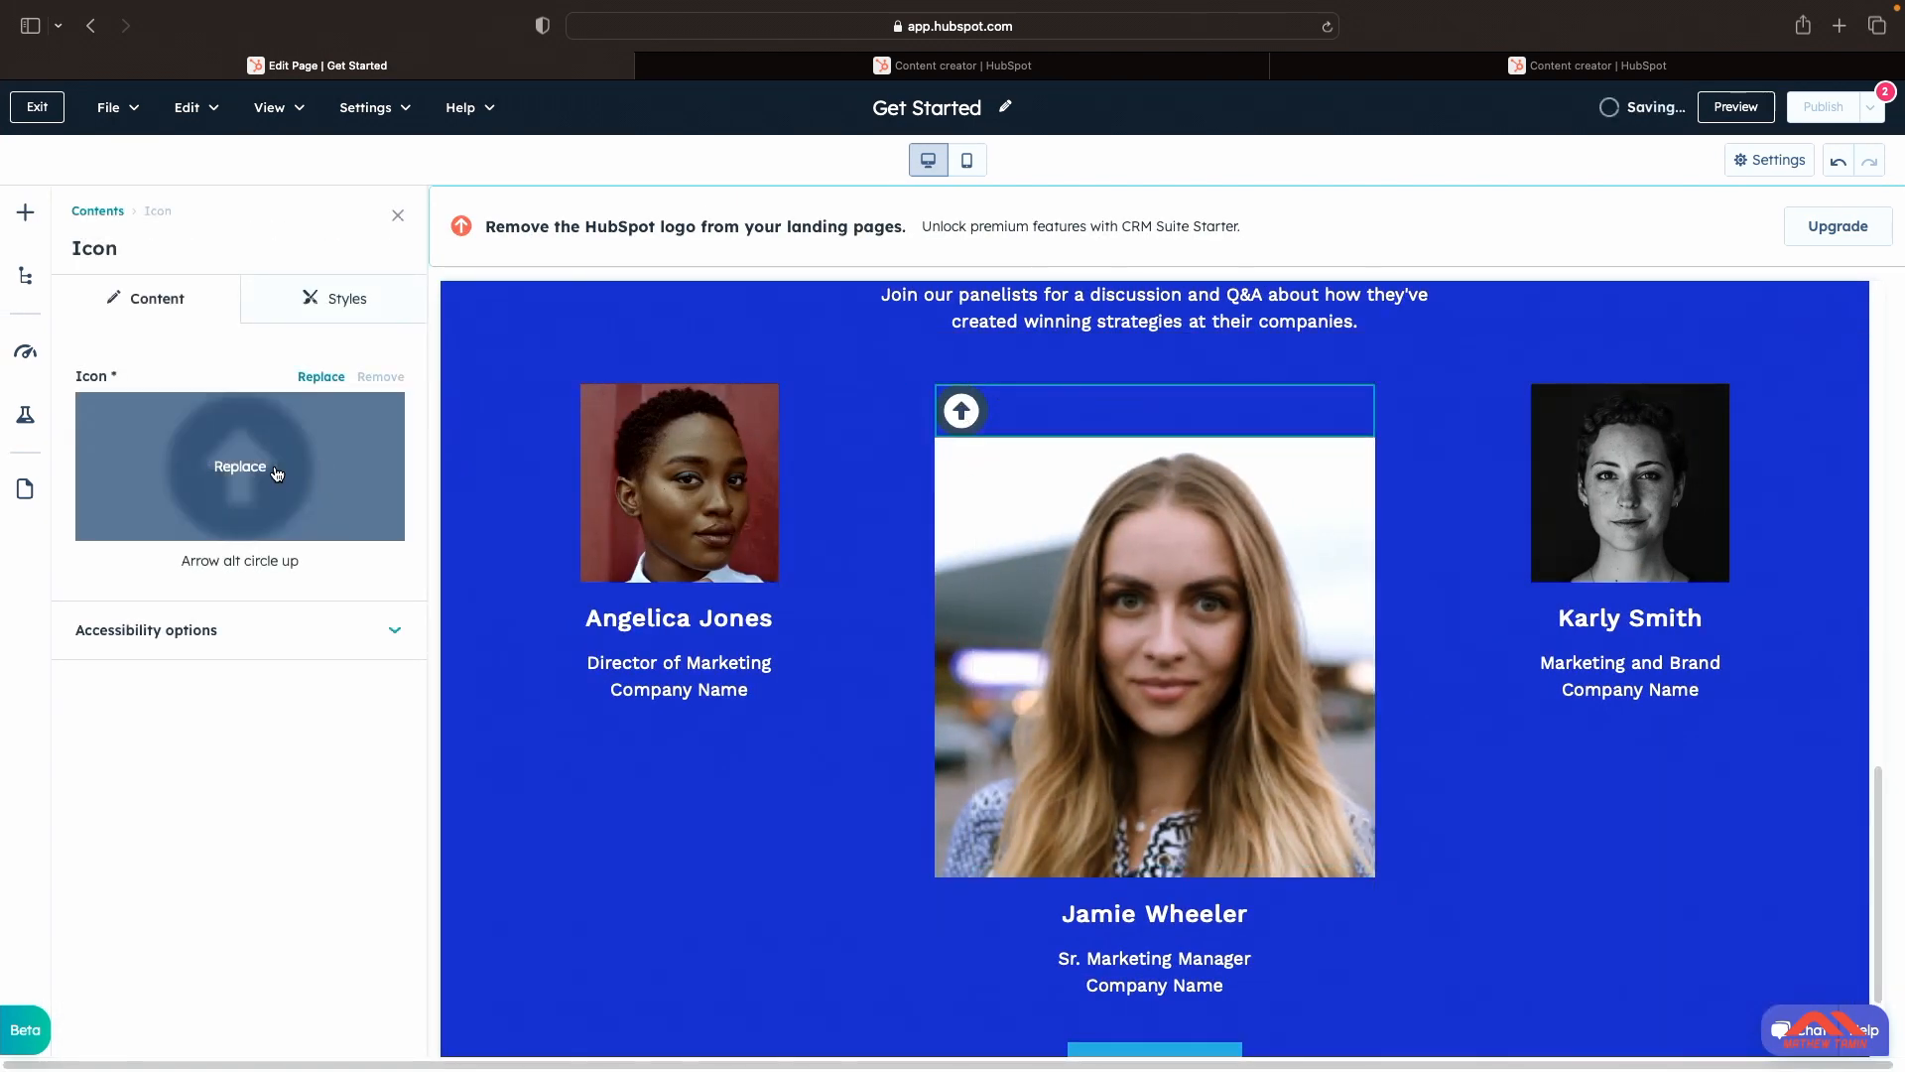
left_click(277, 472)
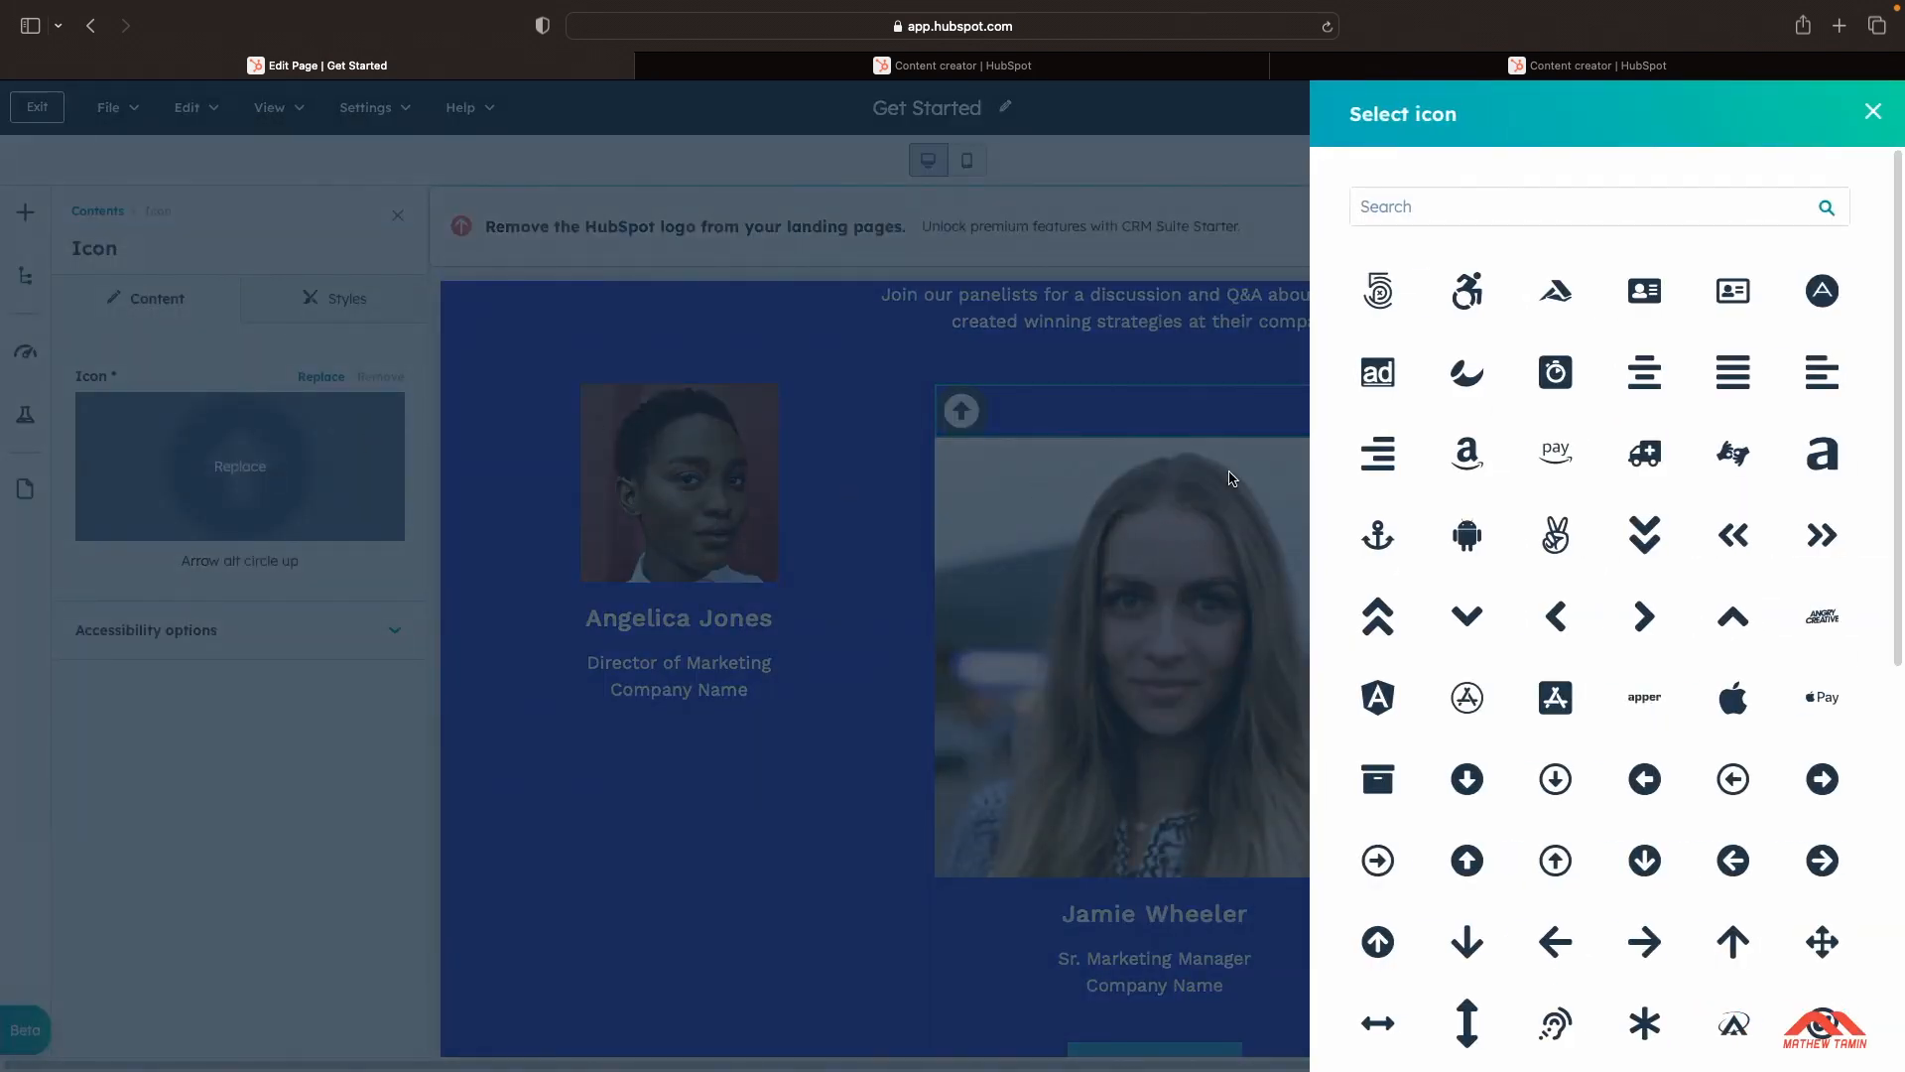
scroll(1677, 536, "down", 8)
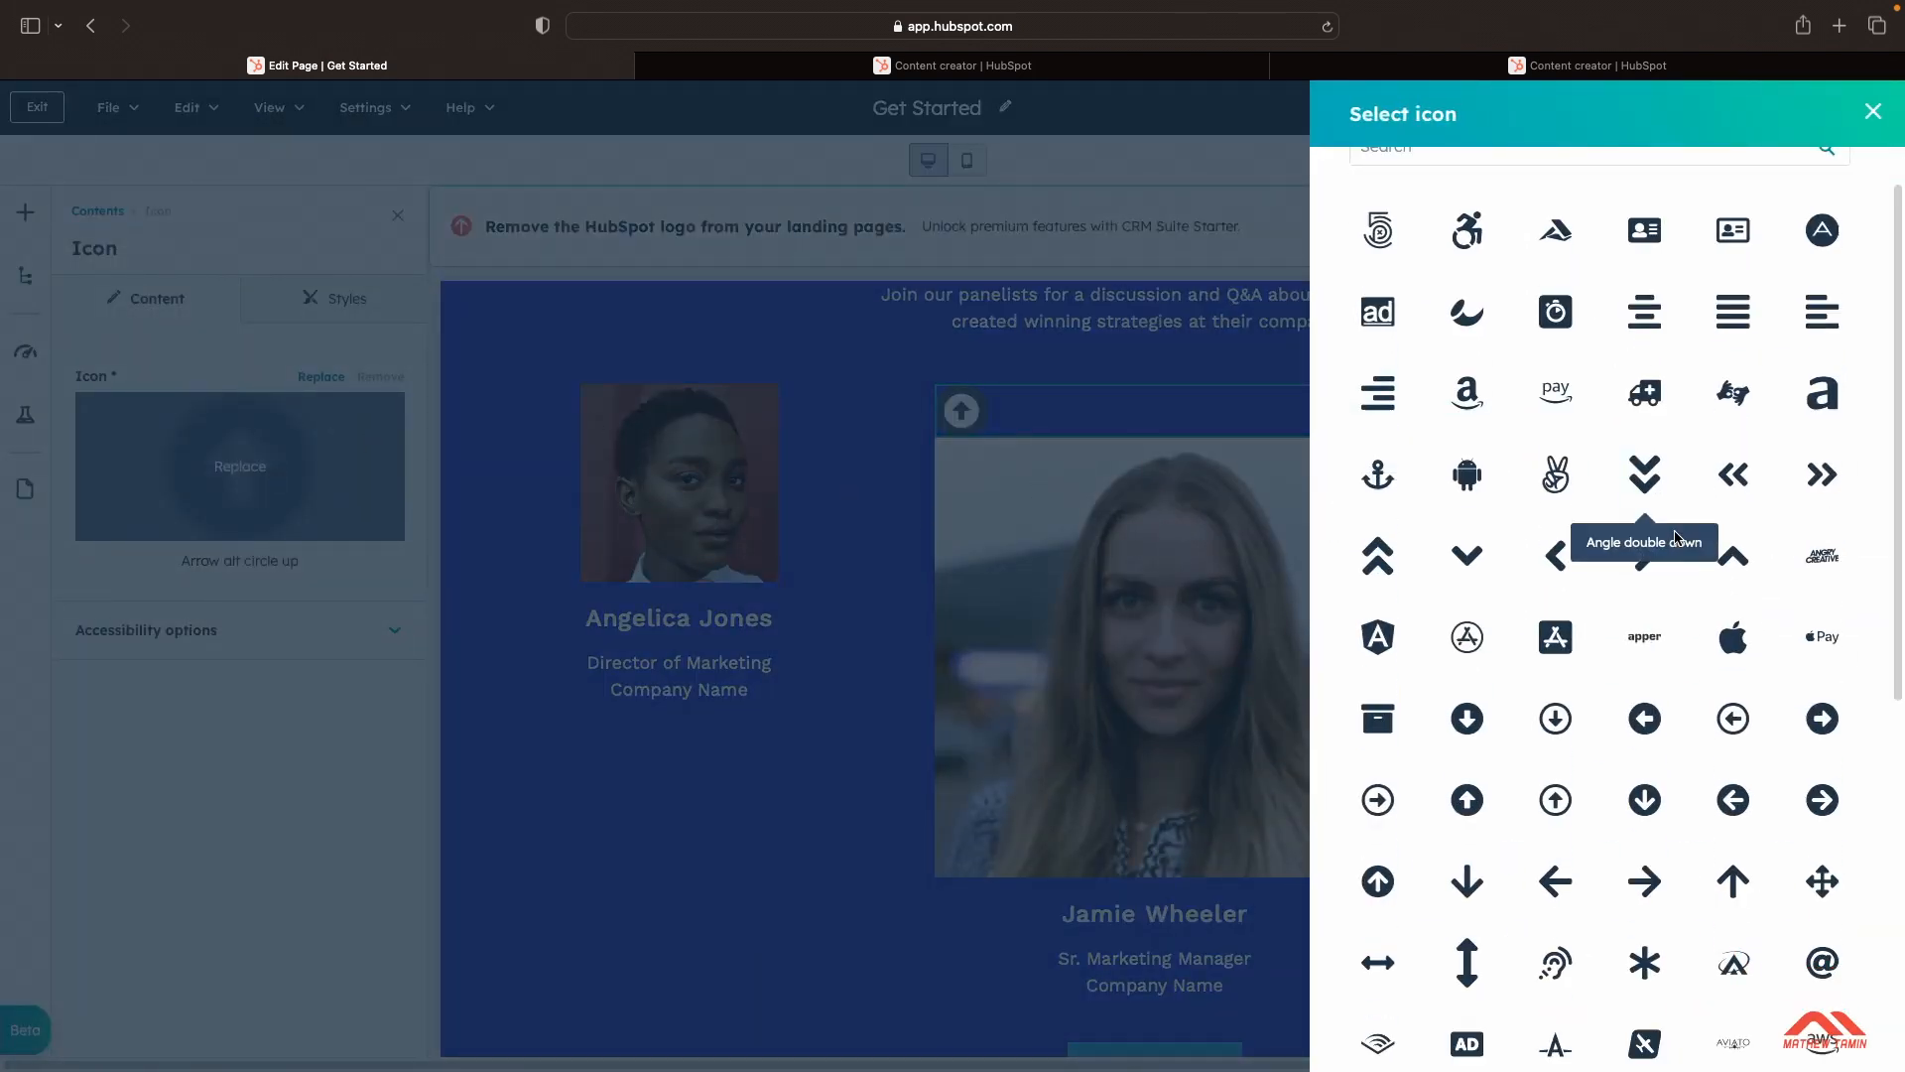
scroll(1677, 536, "up", 8)
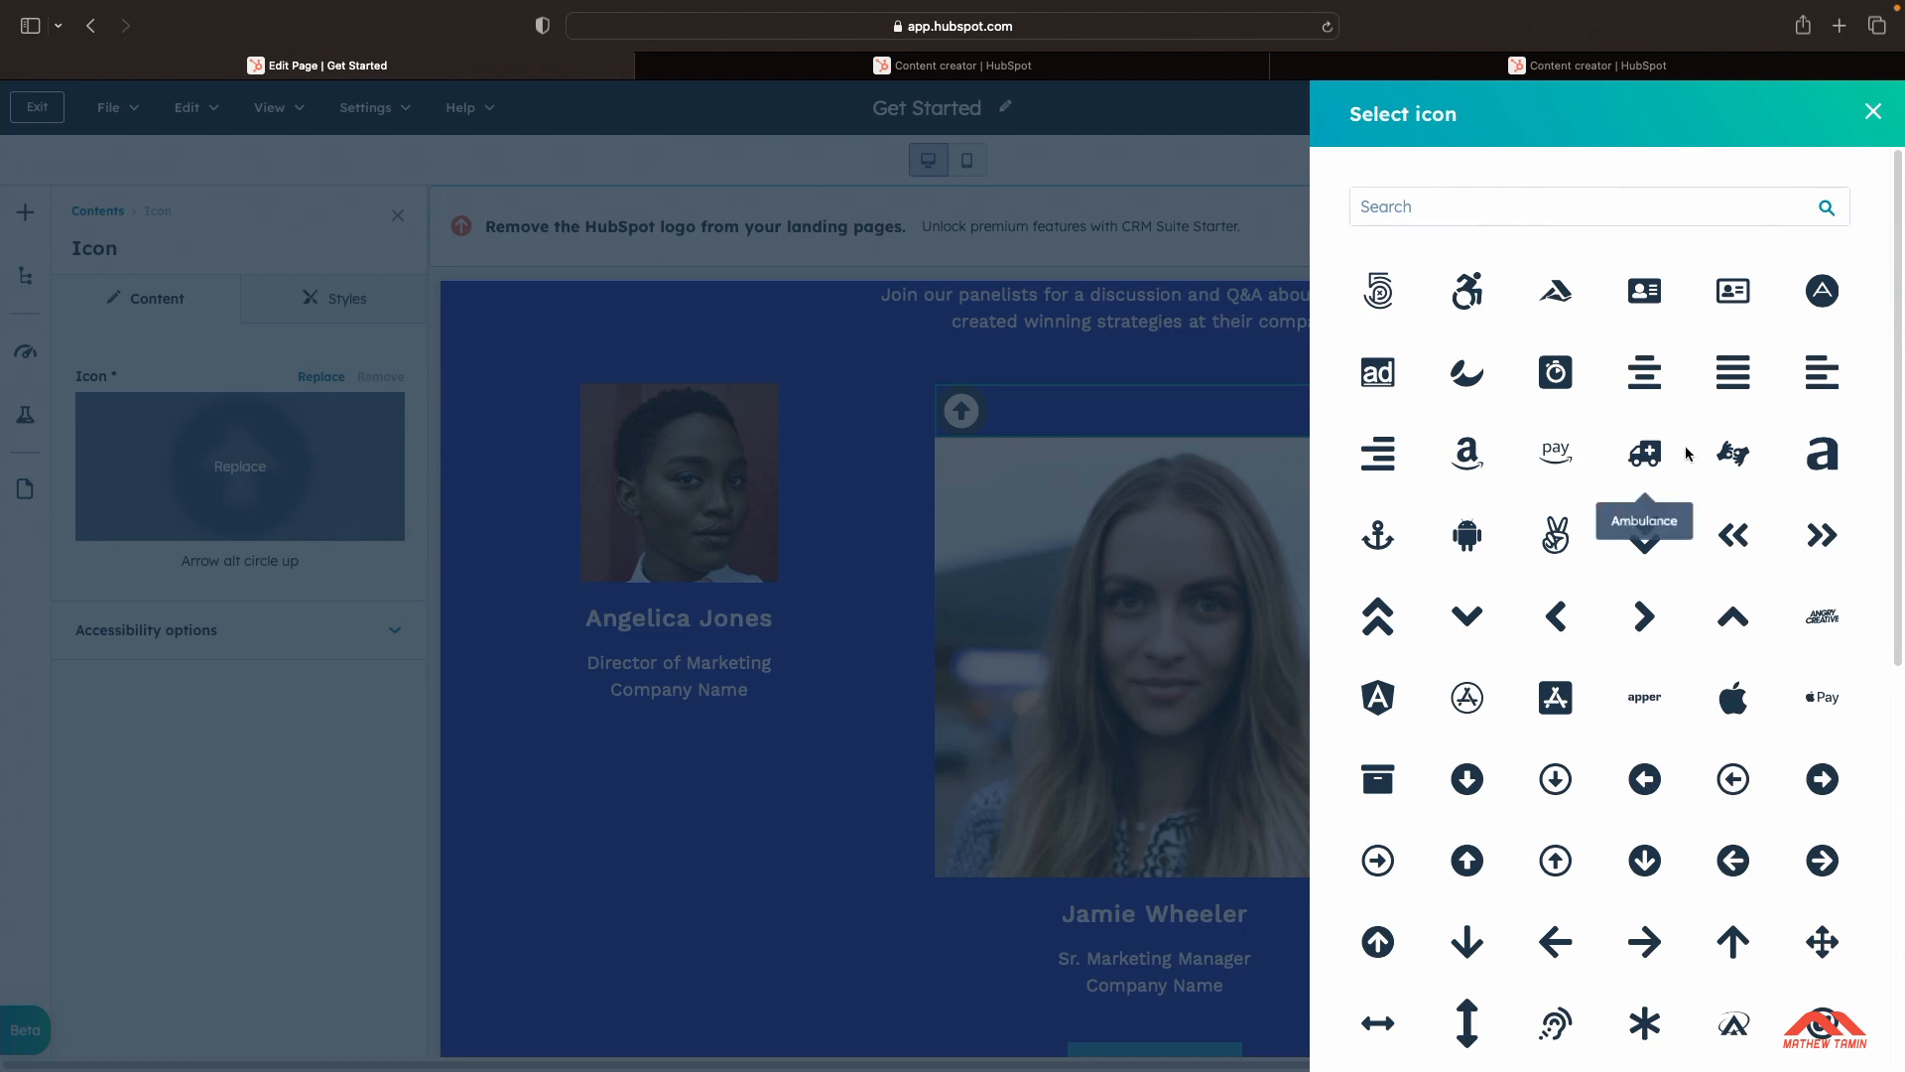
left_click(1644, 454)
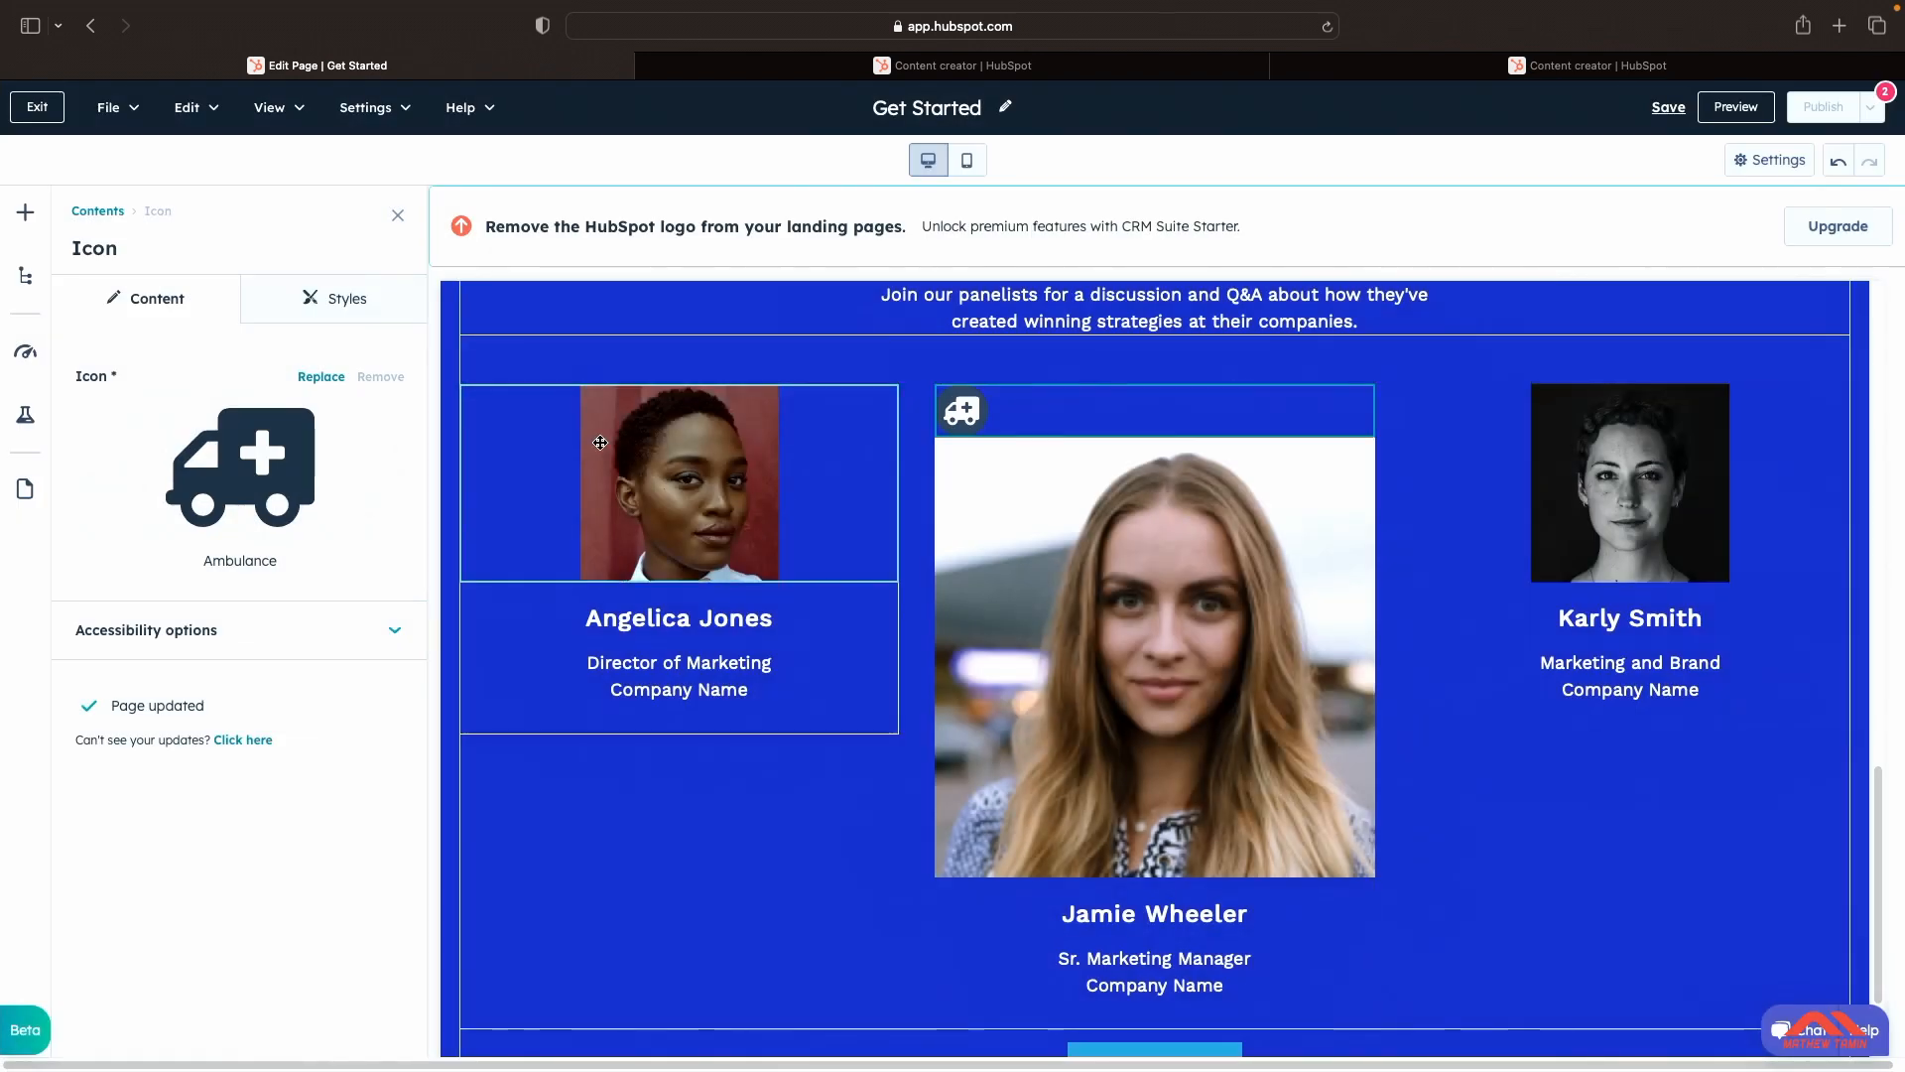
Step: Try red E06666 as the ambulance icon's fill color and settle on purple 8E7CC3
left_click(303, 315)
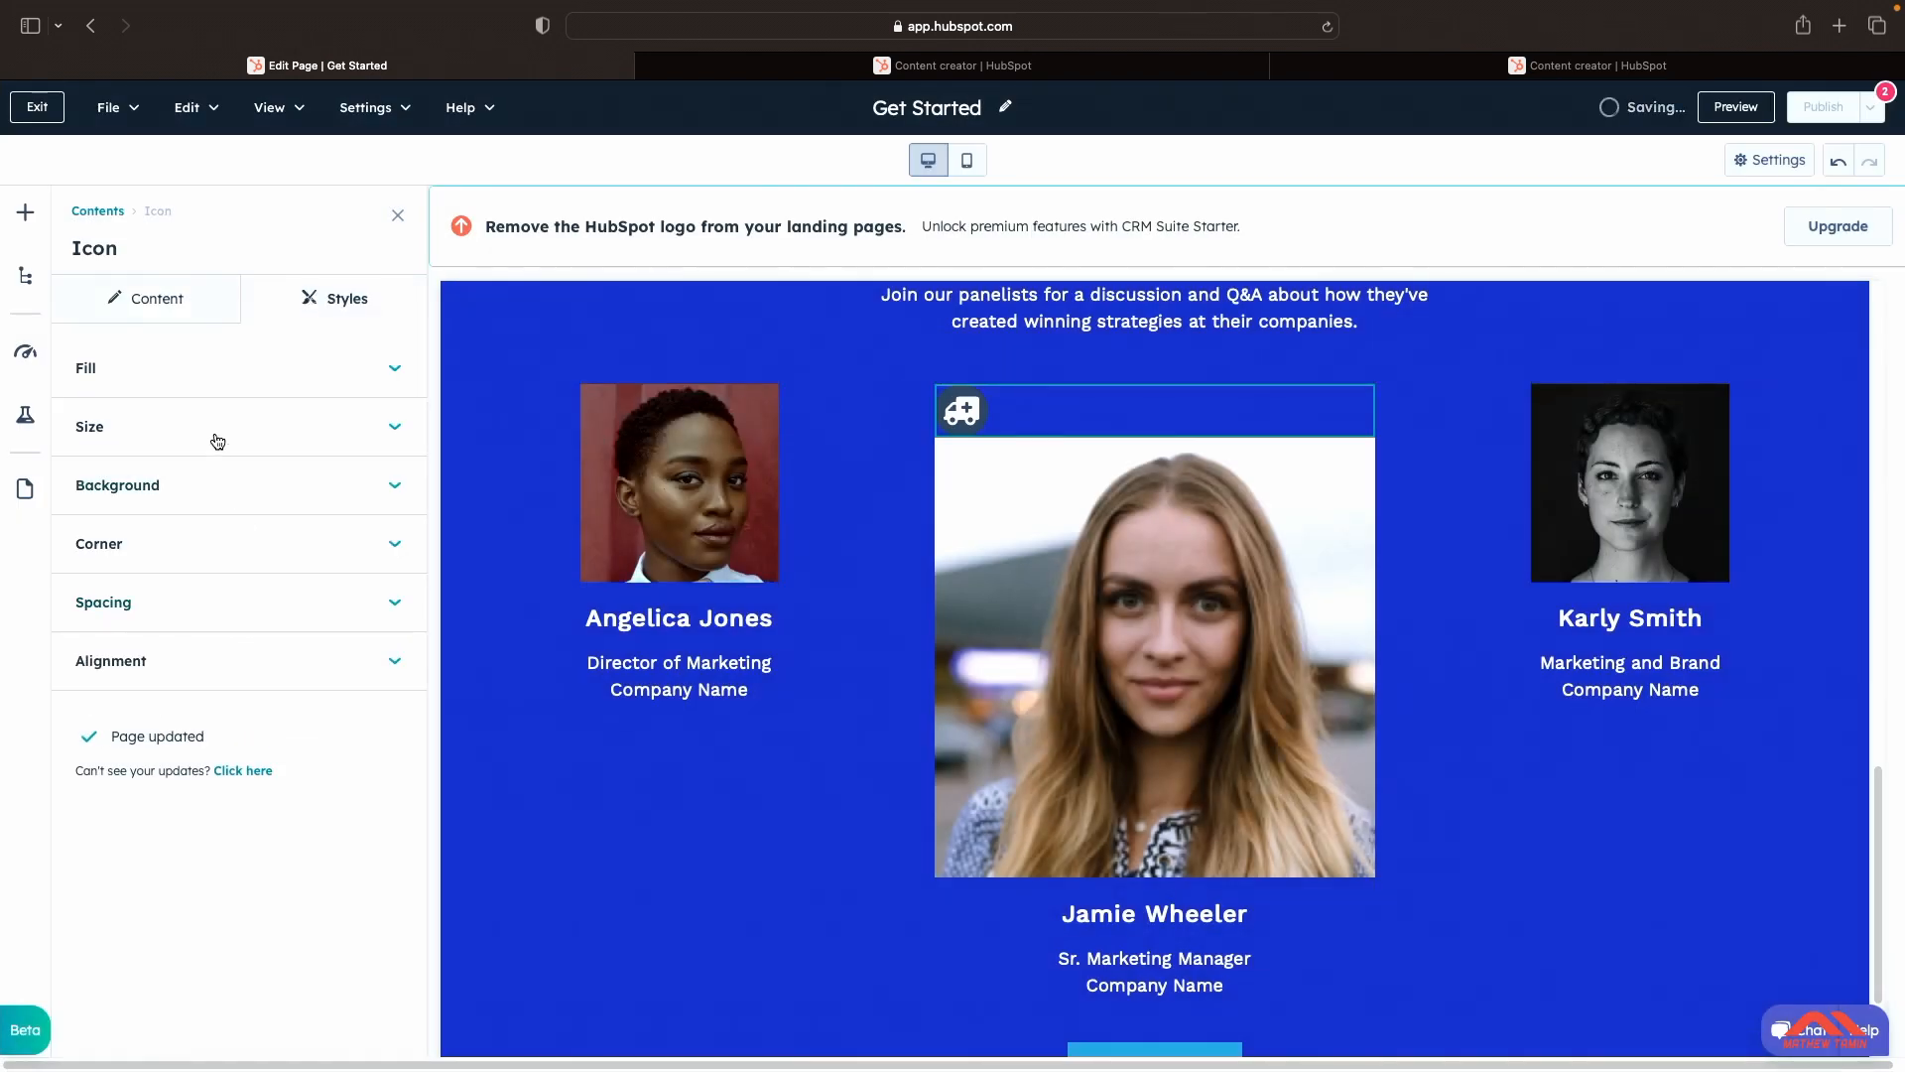
left_click(239, 496)
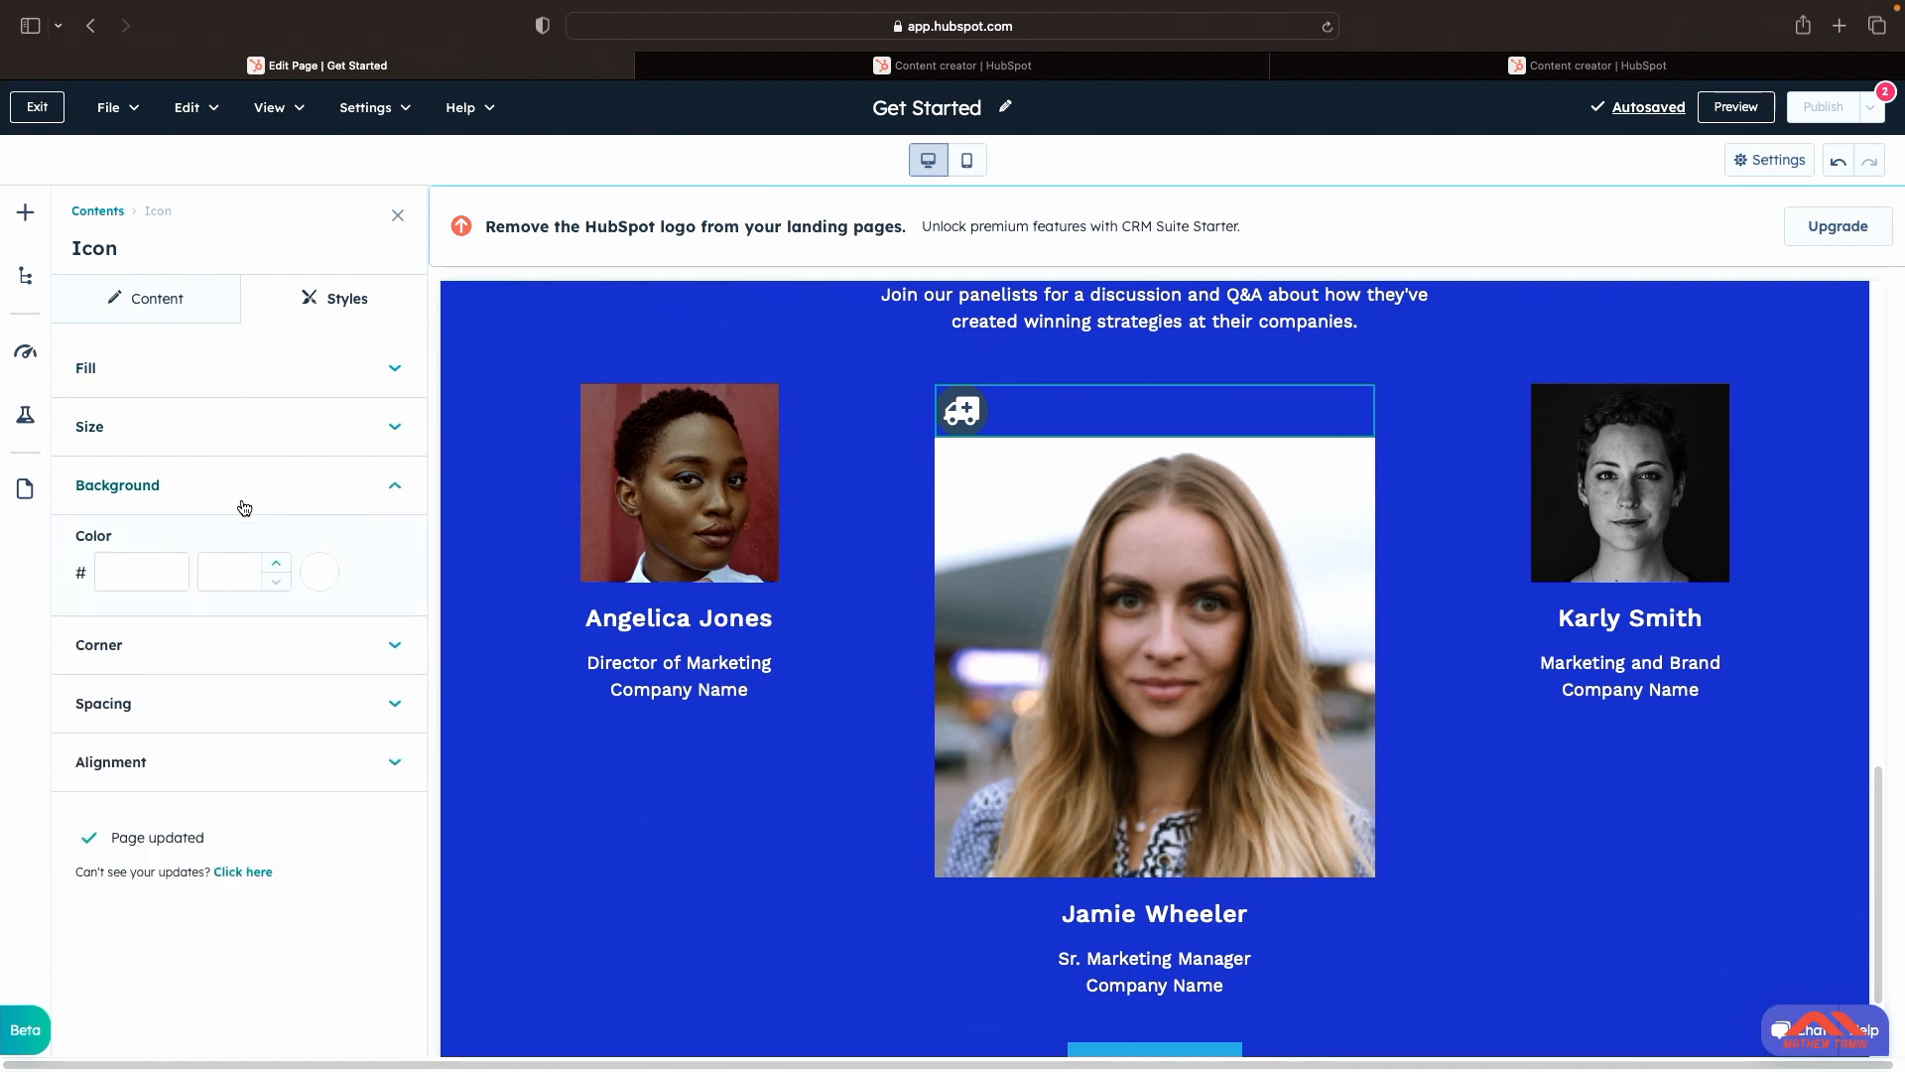
left_click(357, 483)
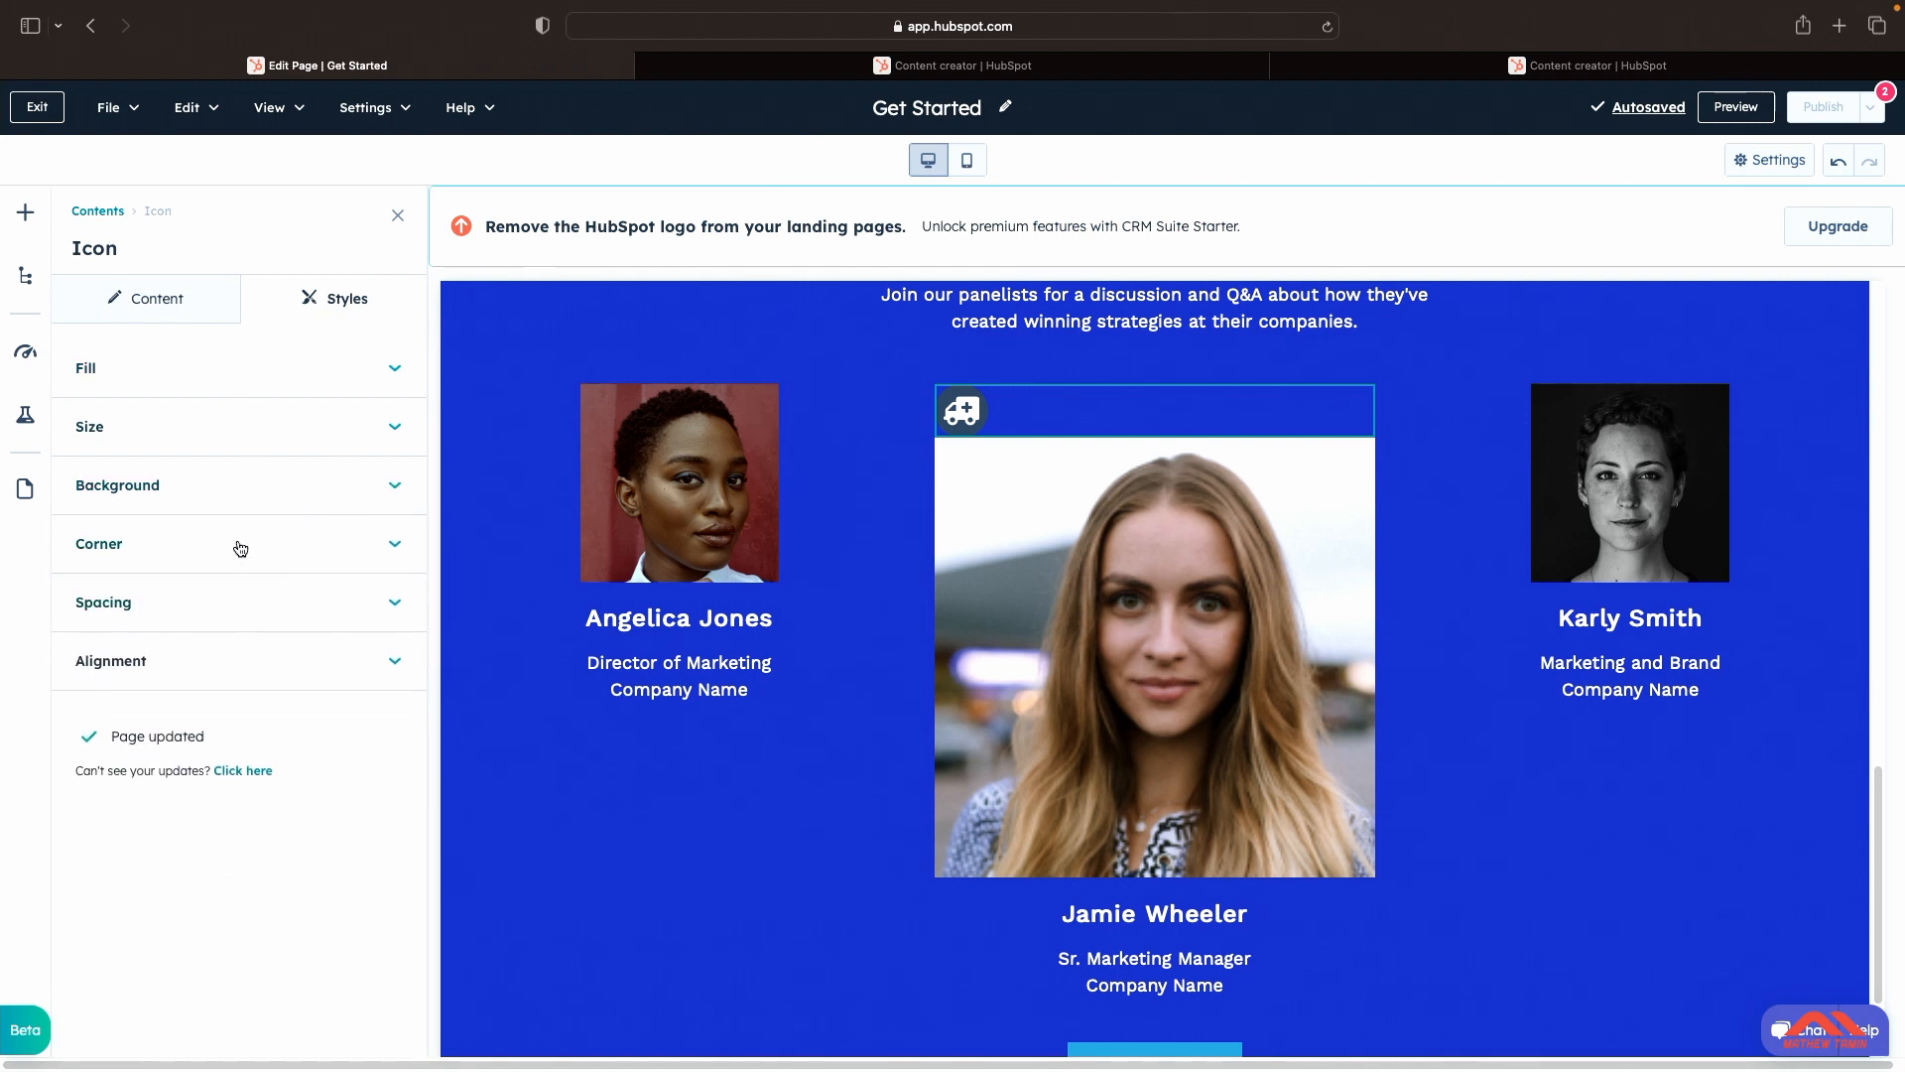
left_click(249, 385)
left_click(213, 468)
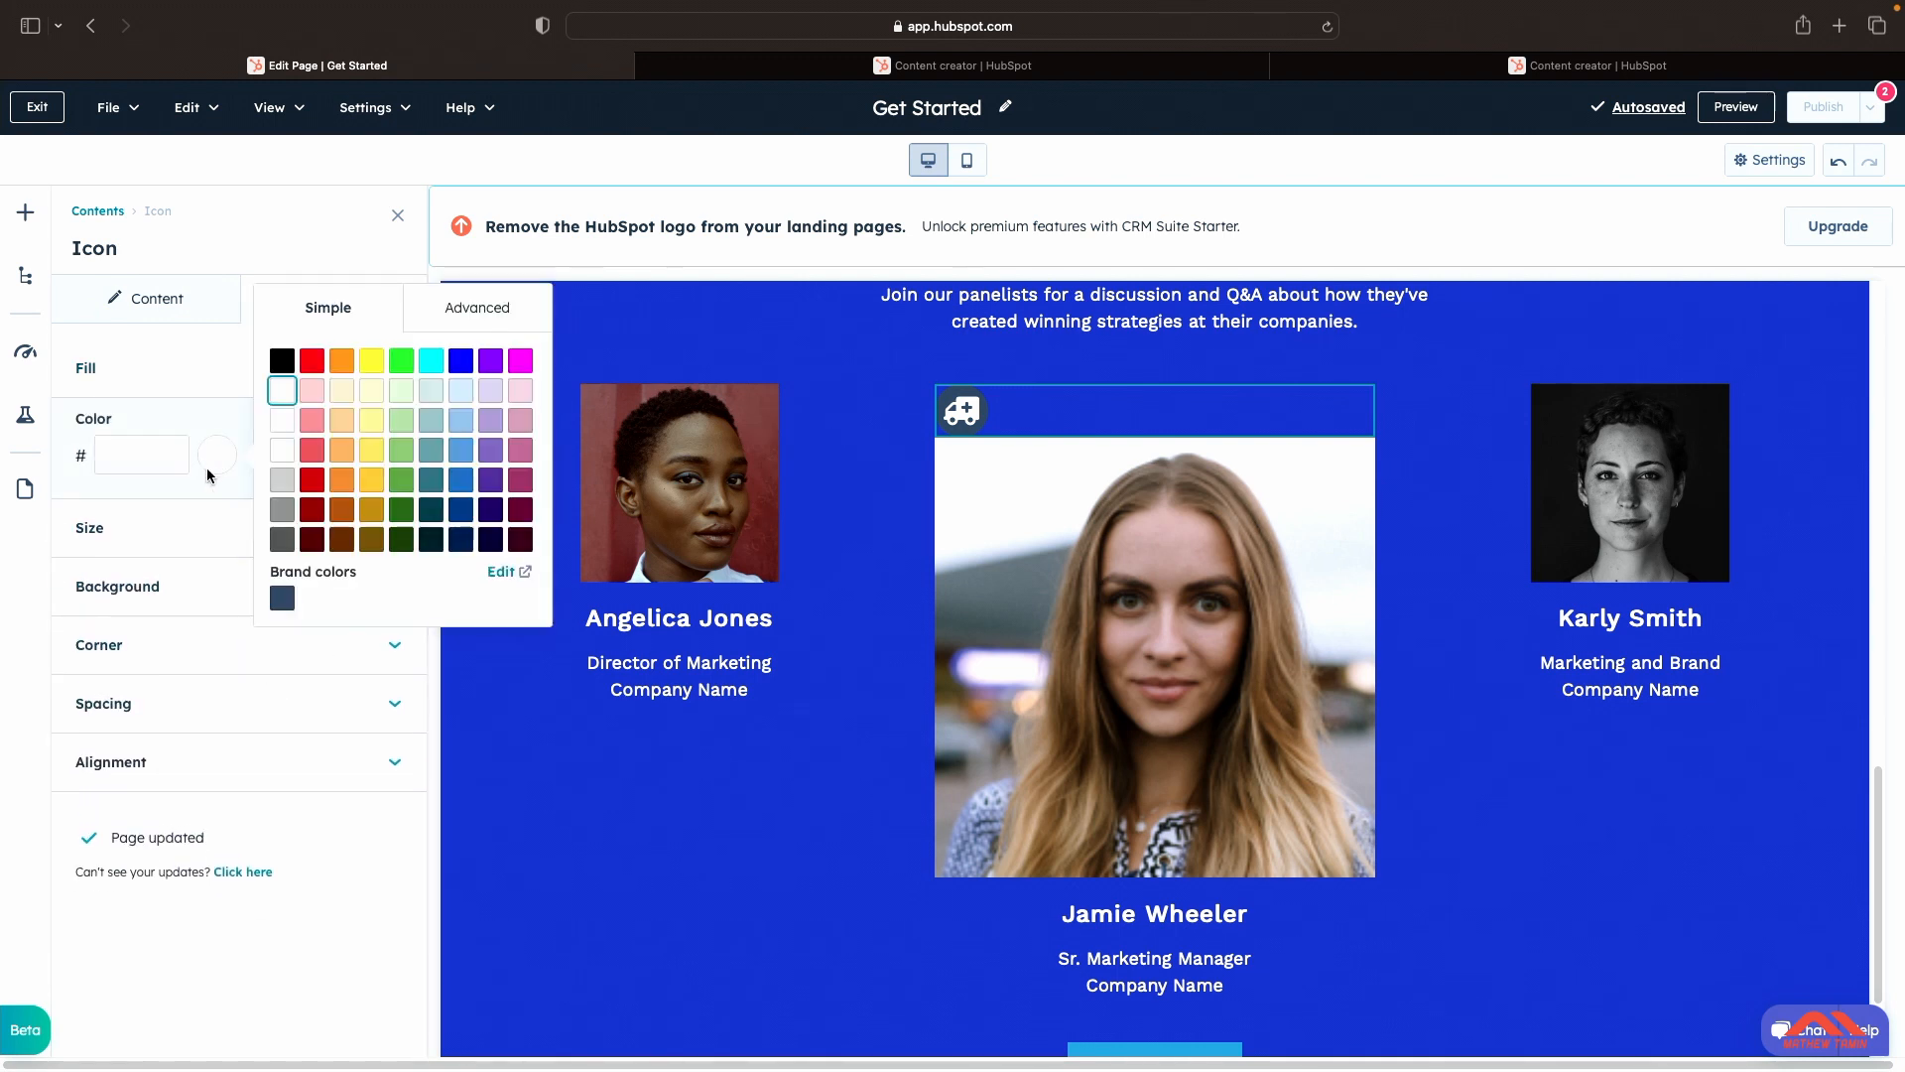
left_click(314, 479)
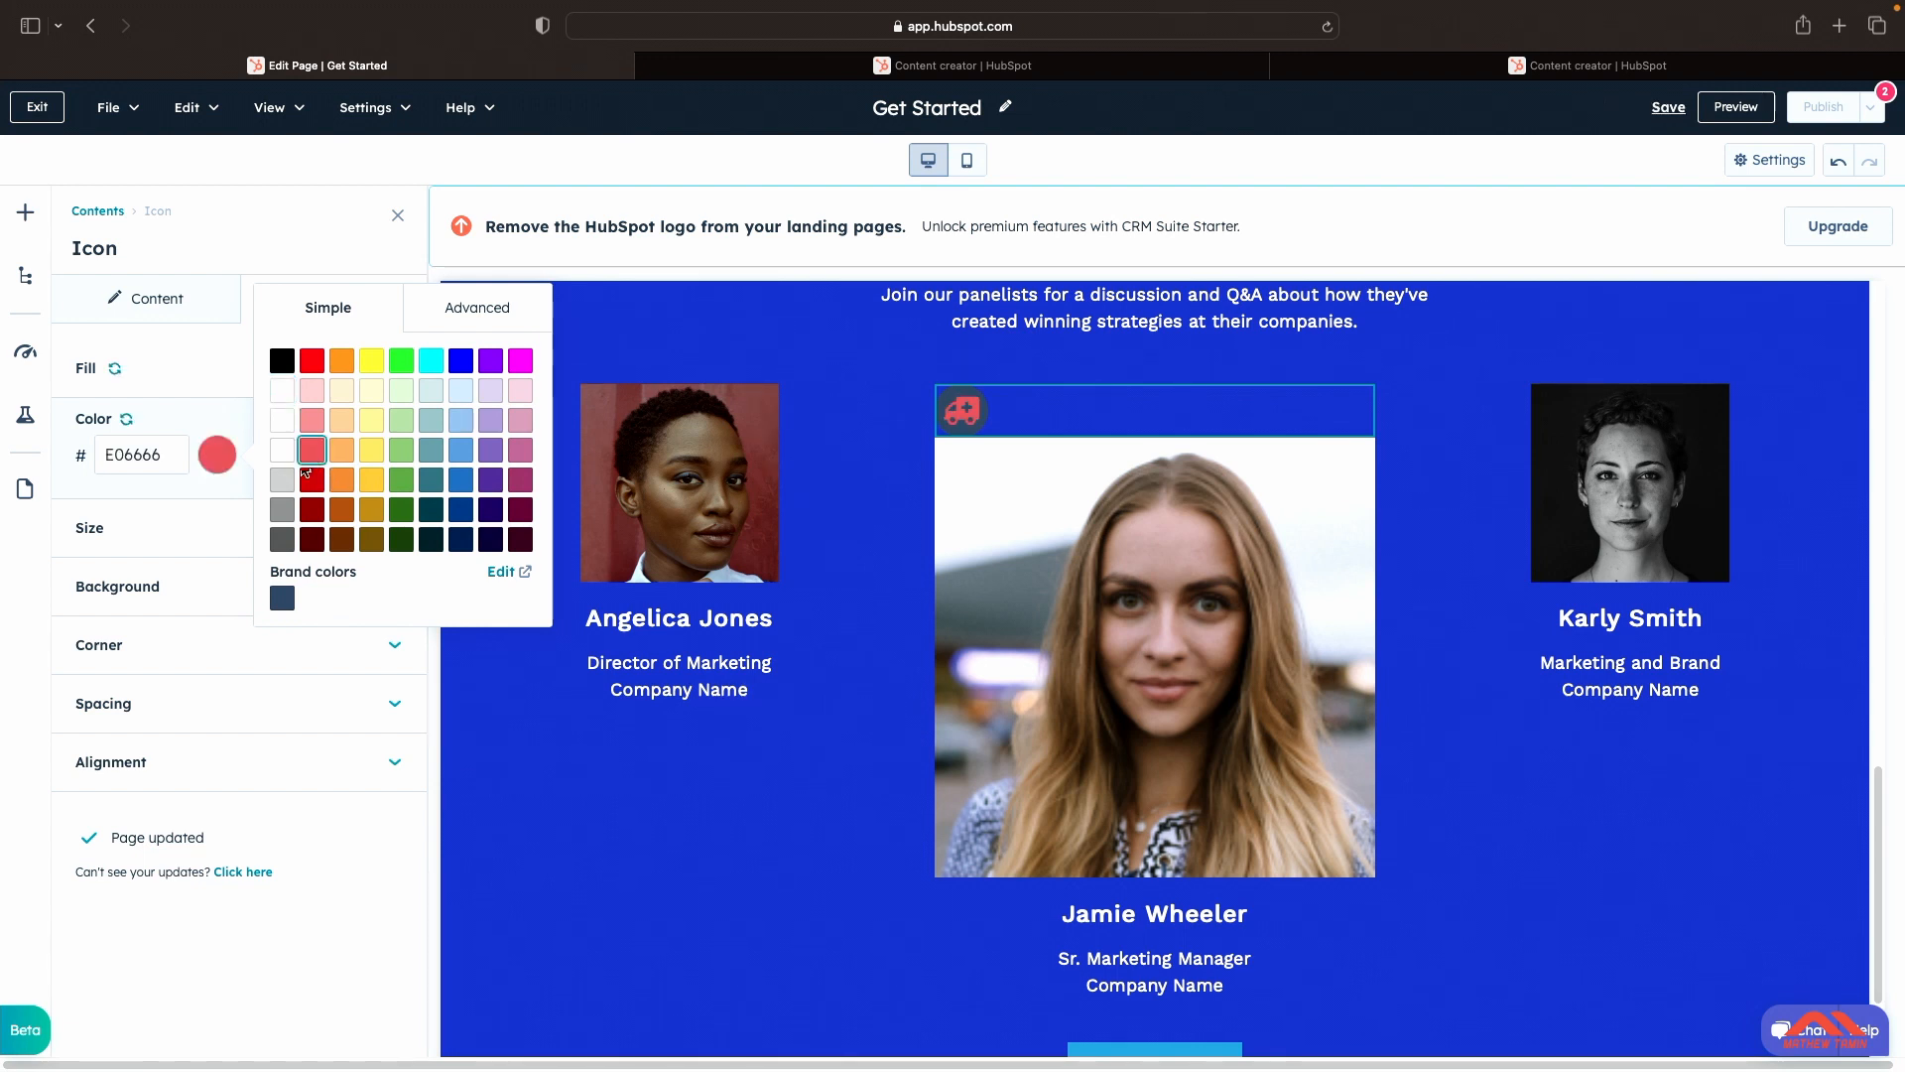
left_click(490, 449)
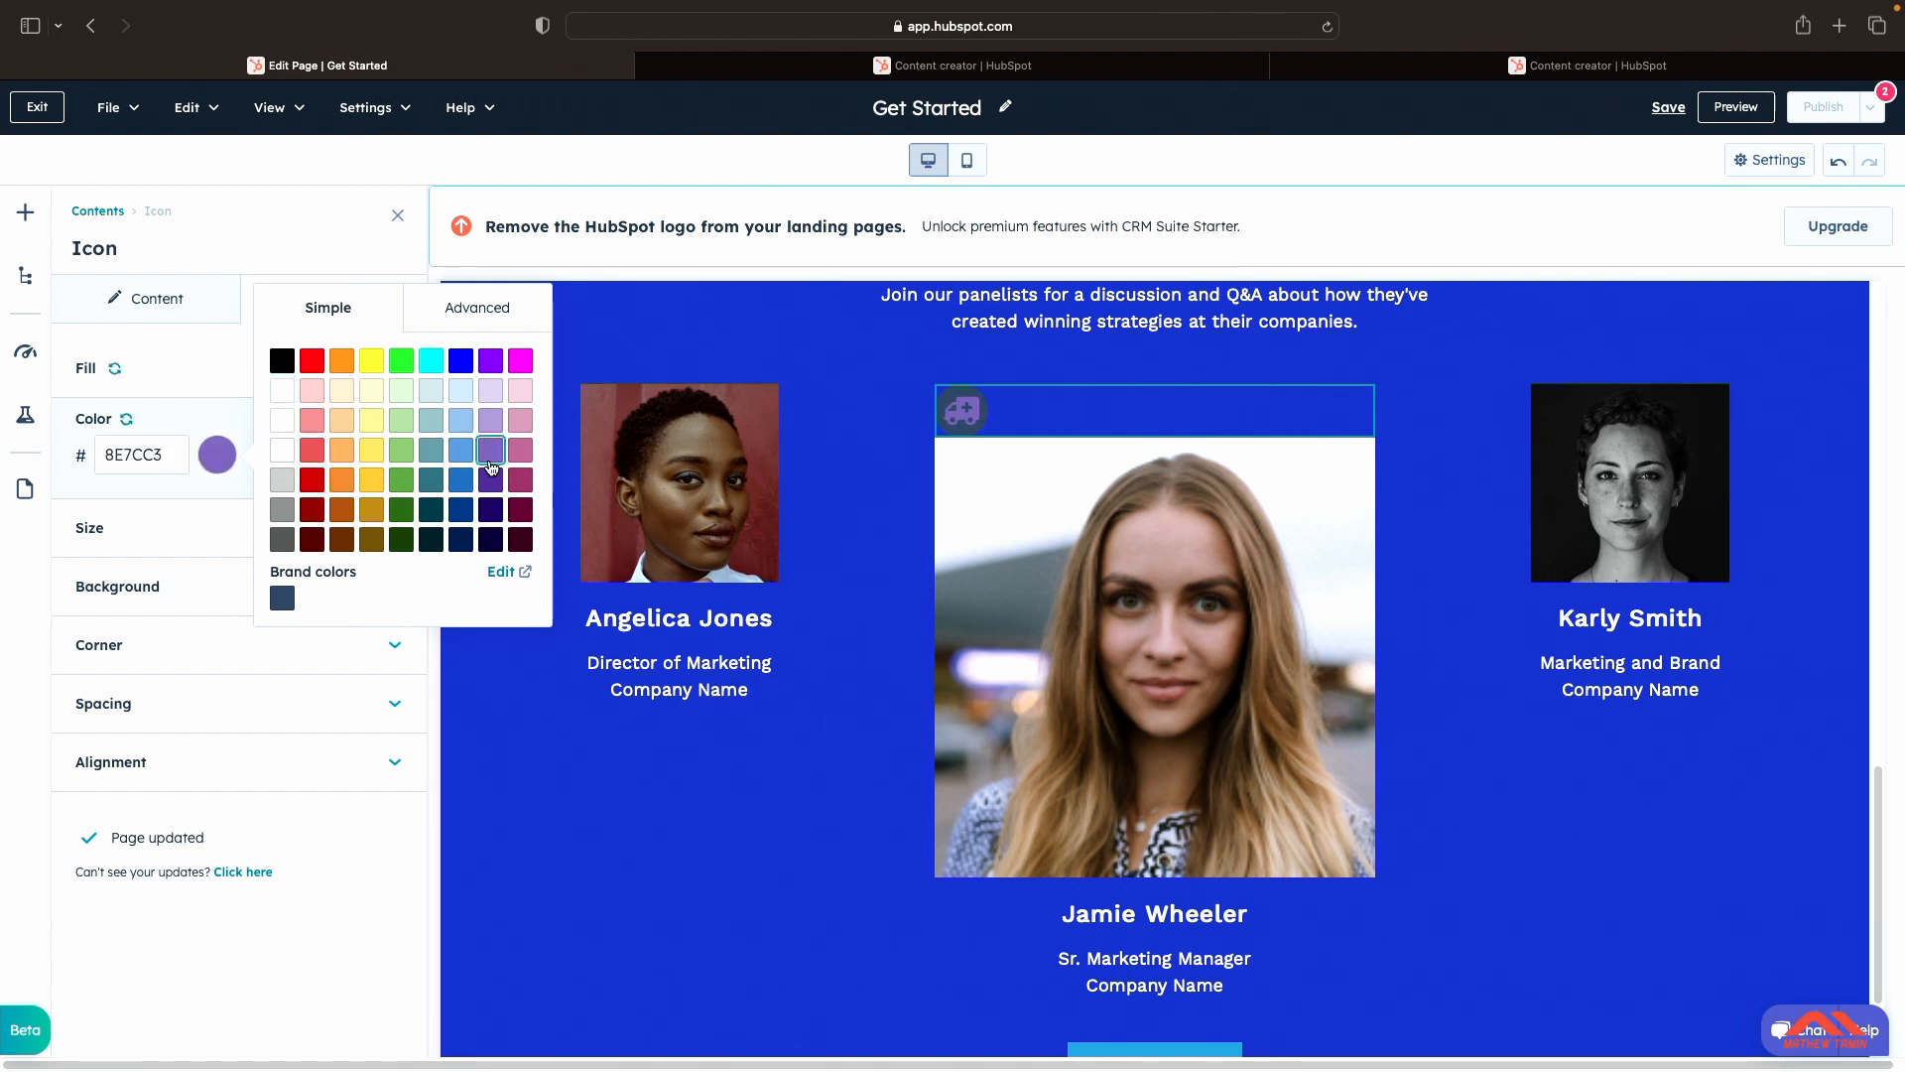
left_click(272, 226)
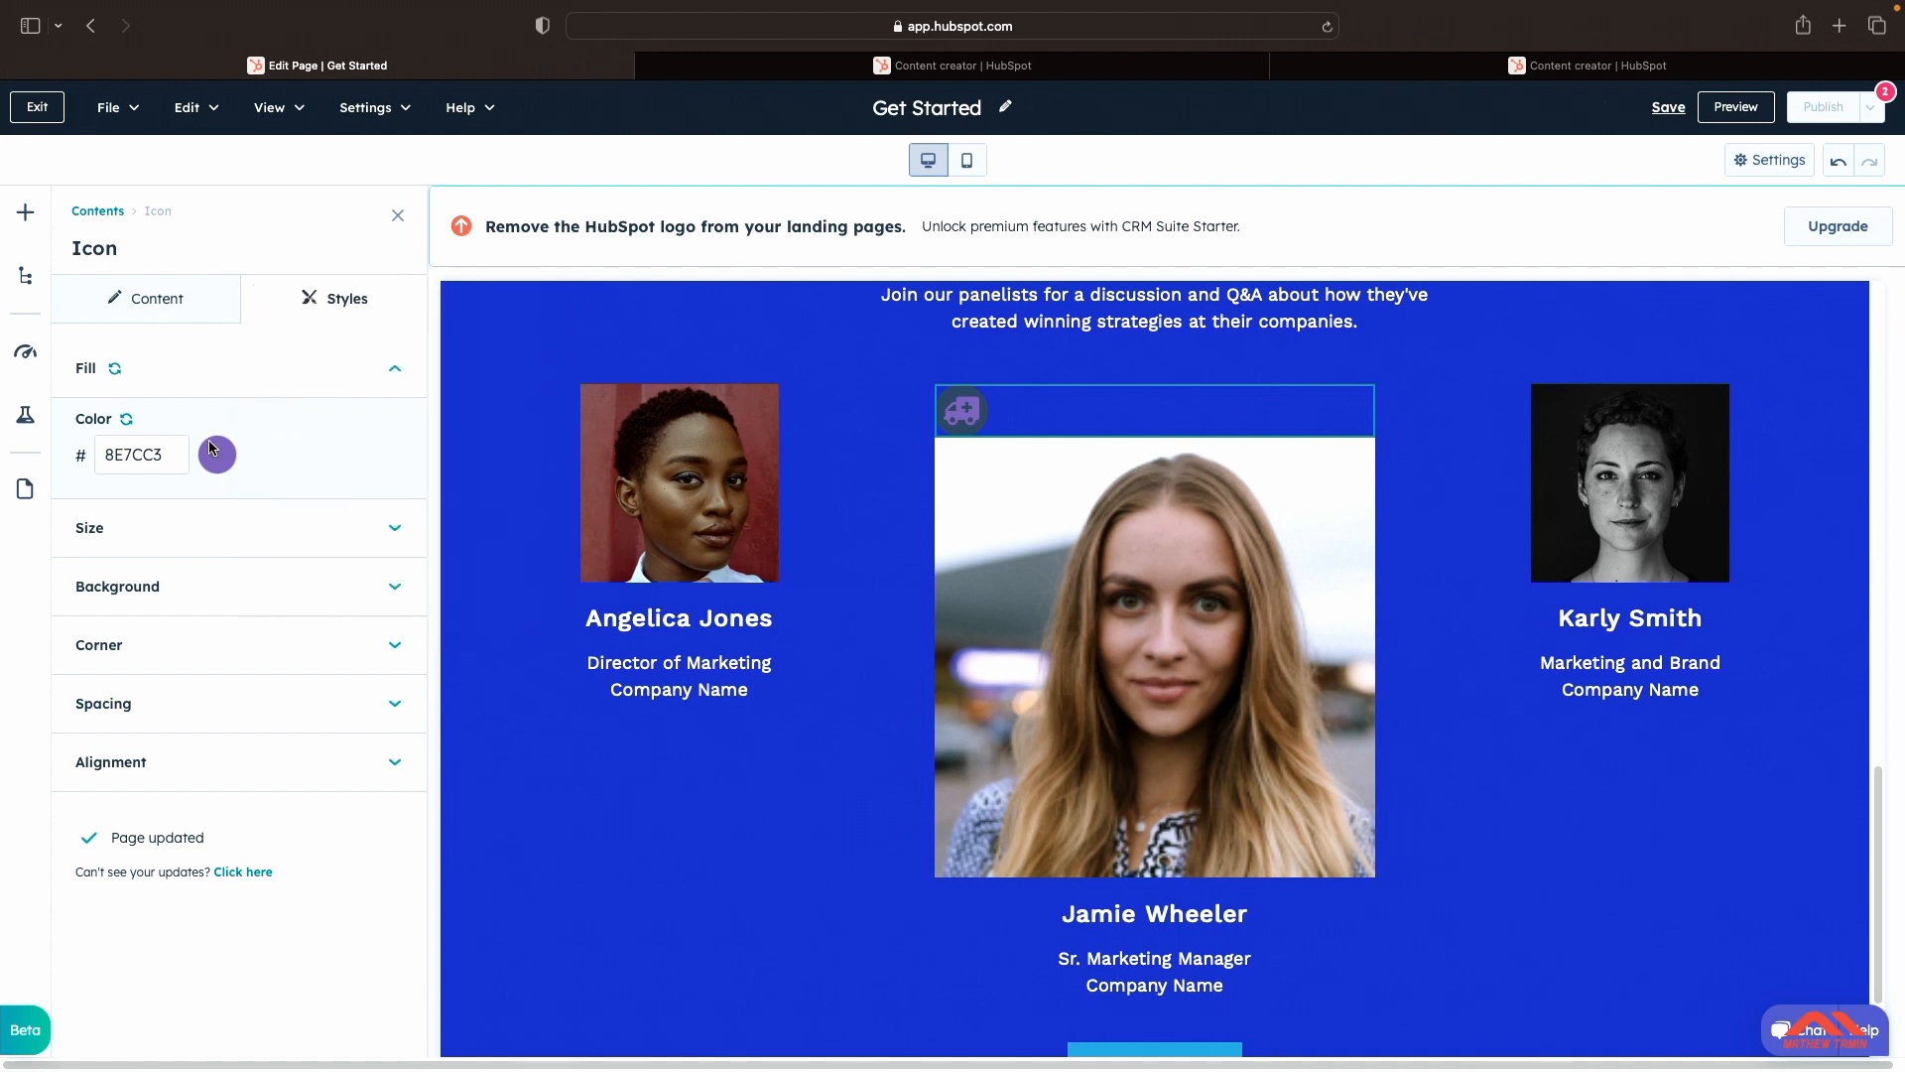
Step: Look at the ambulance icon's size option and try the Square corner style on it
left_click(171, 538)
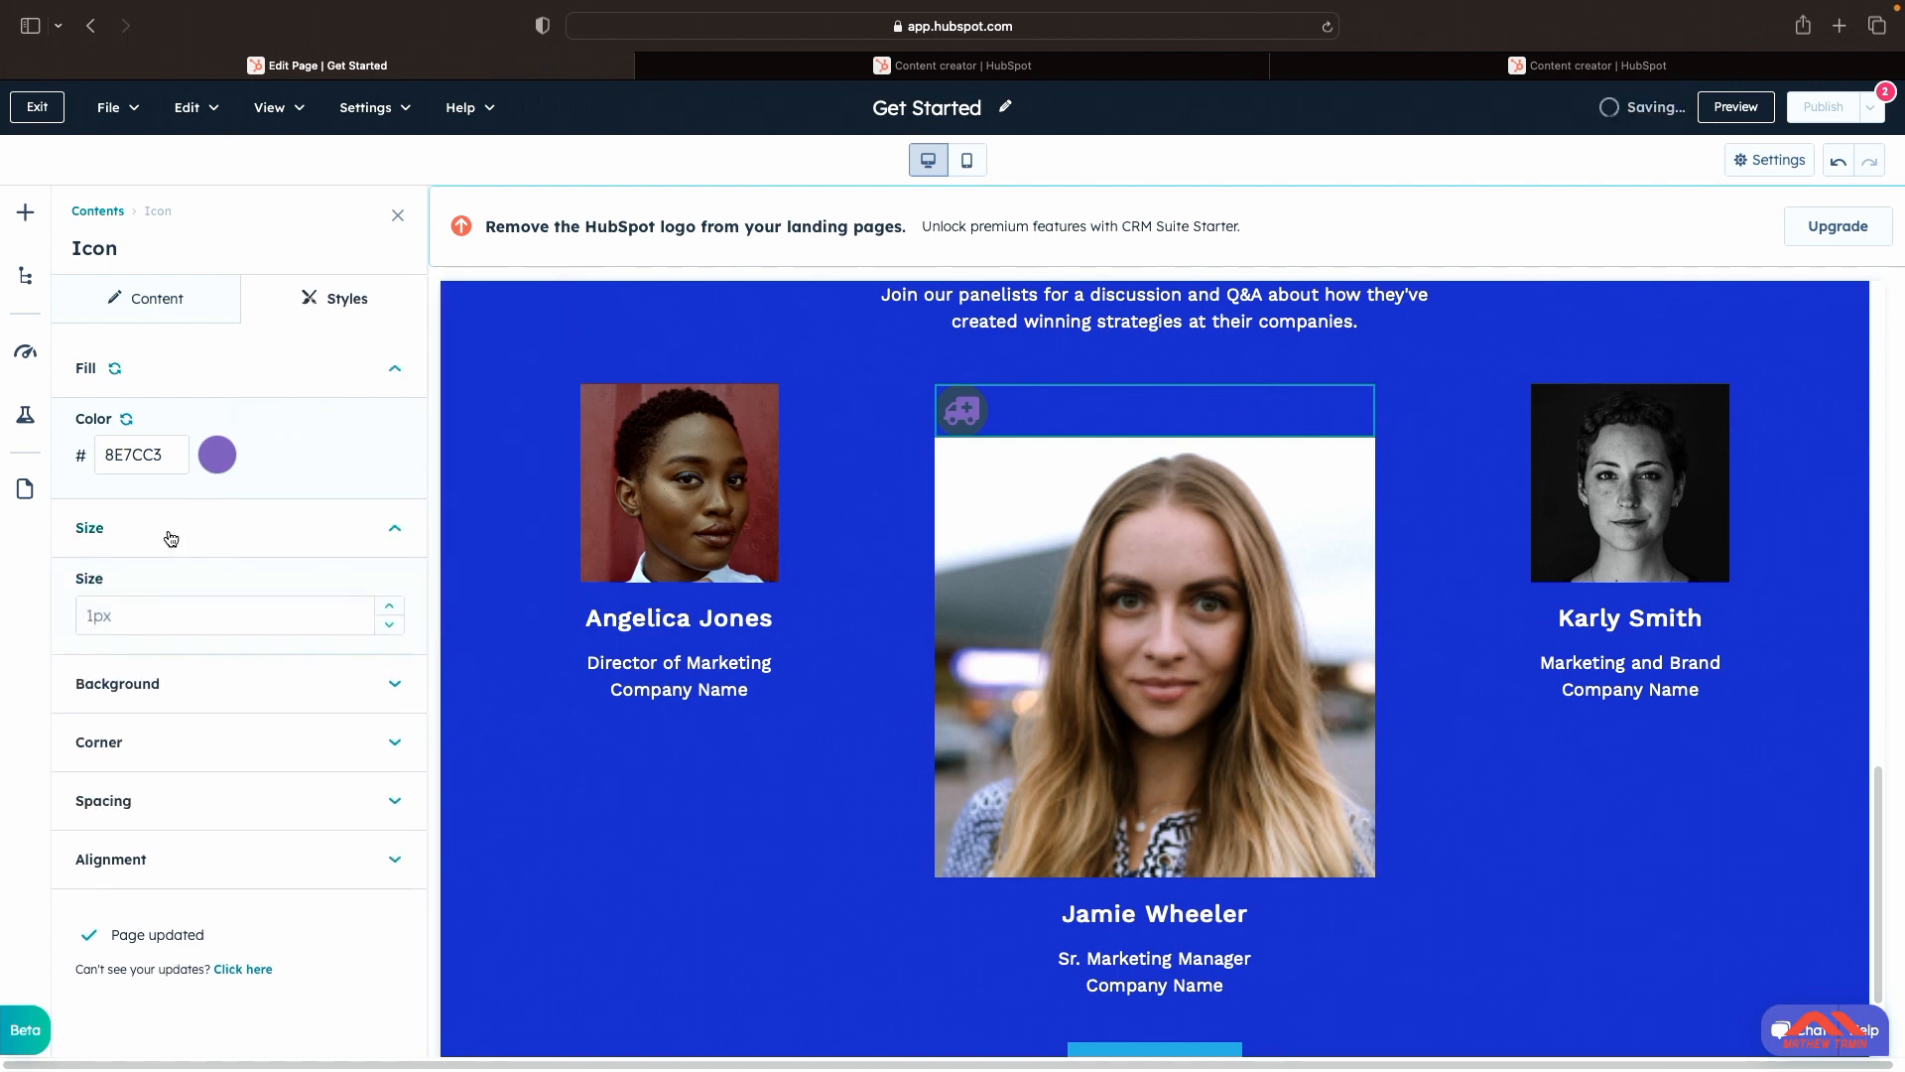
left_click(327, 537)
left_click(146, 643)
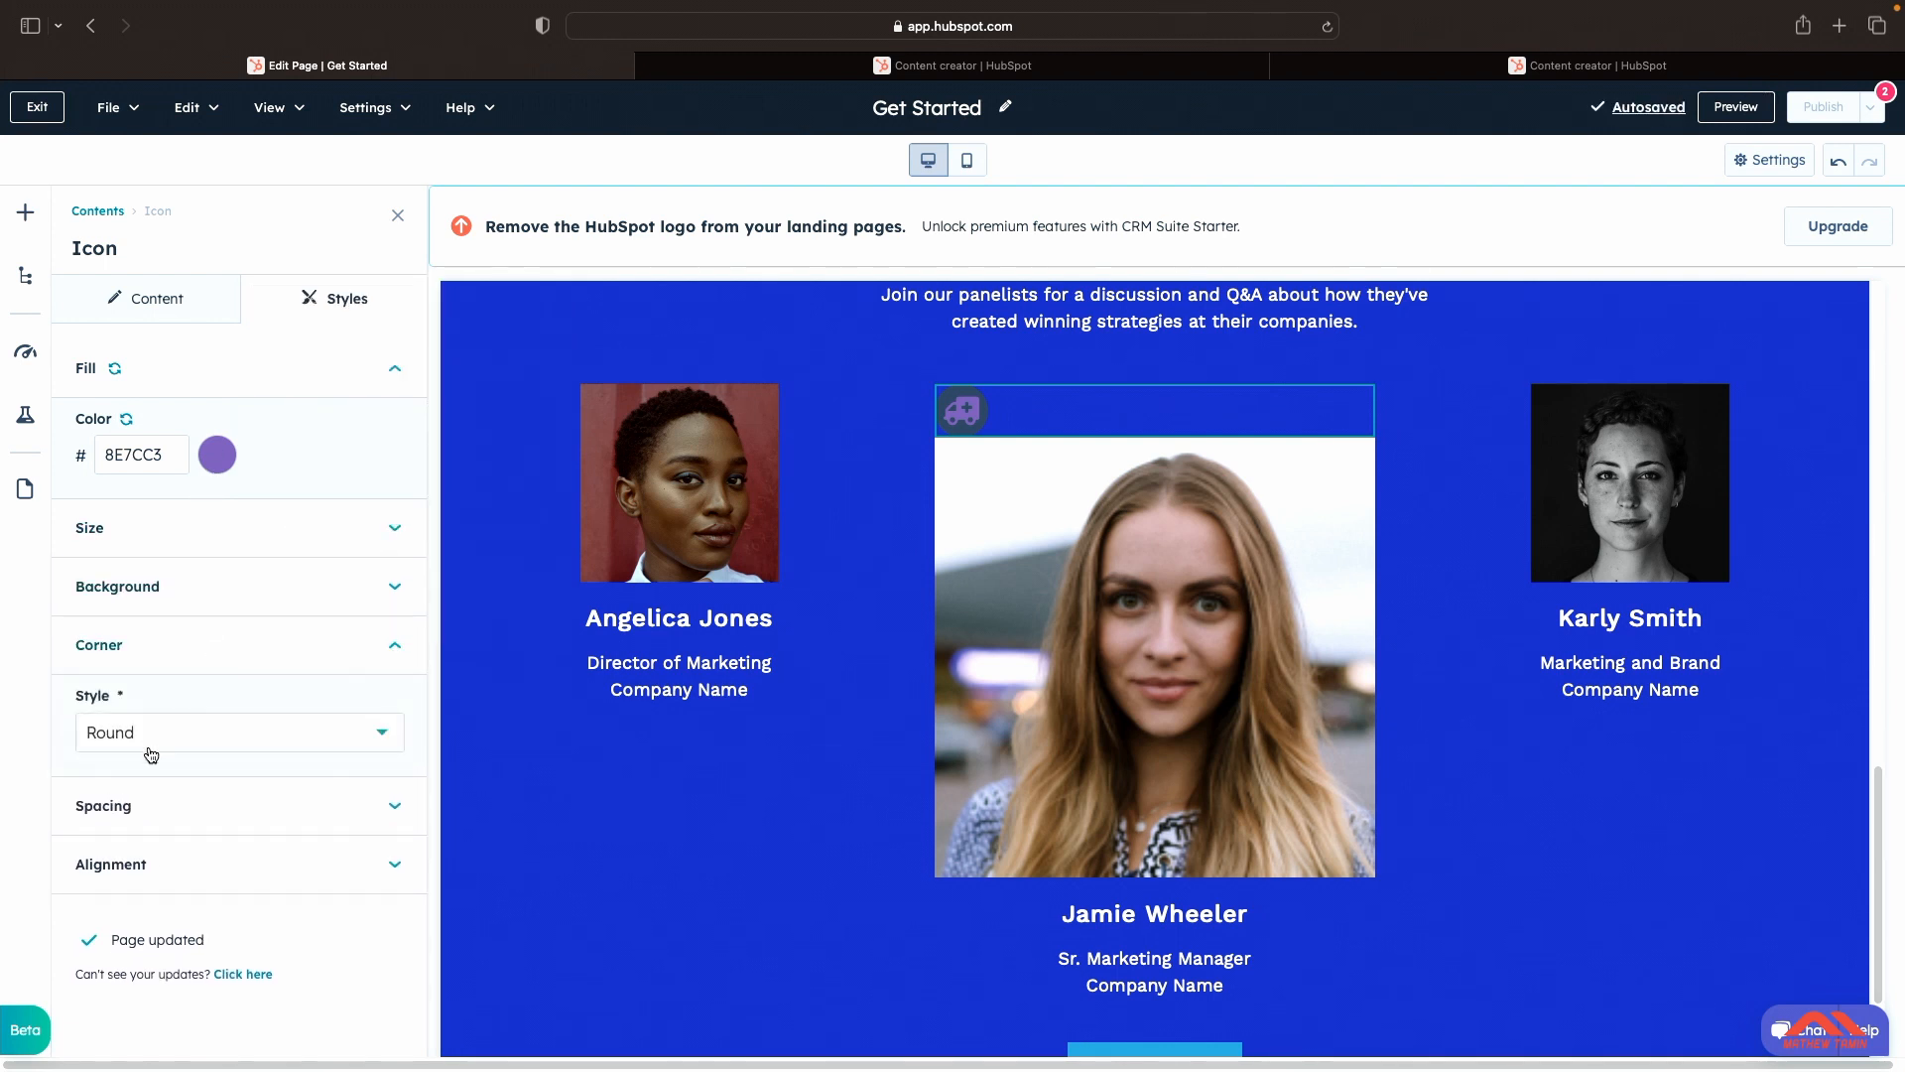
left_click(198, 743)
left_click(176, 853)
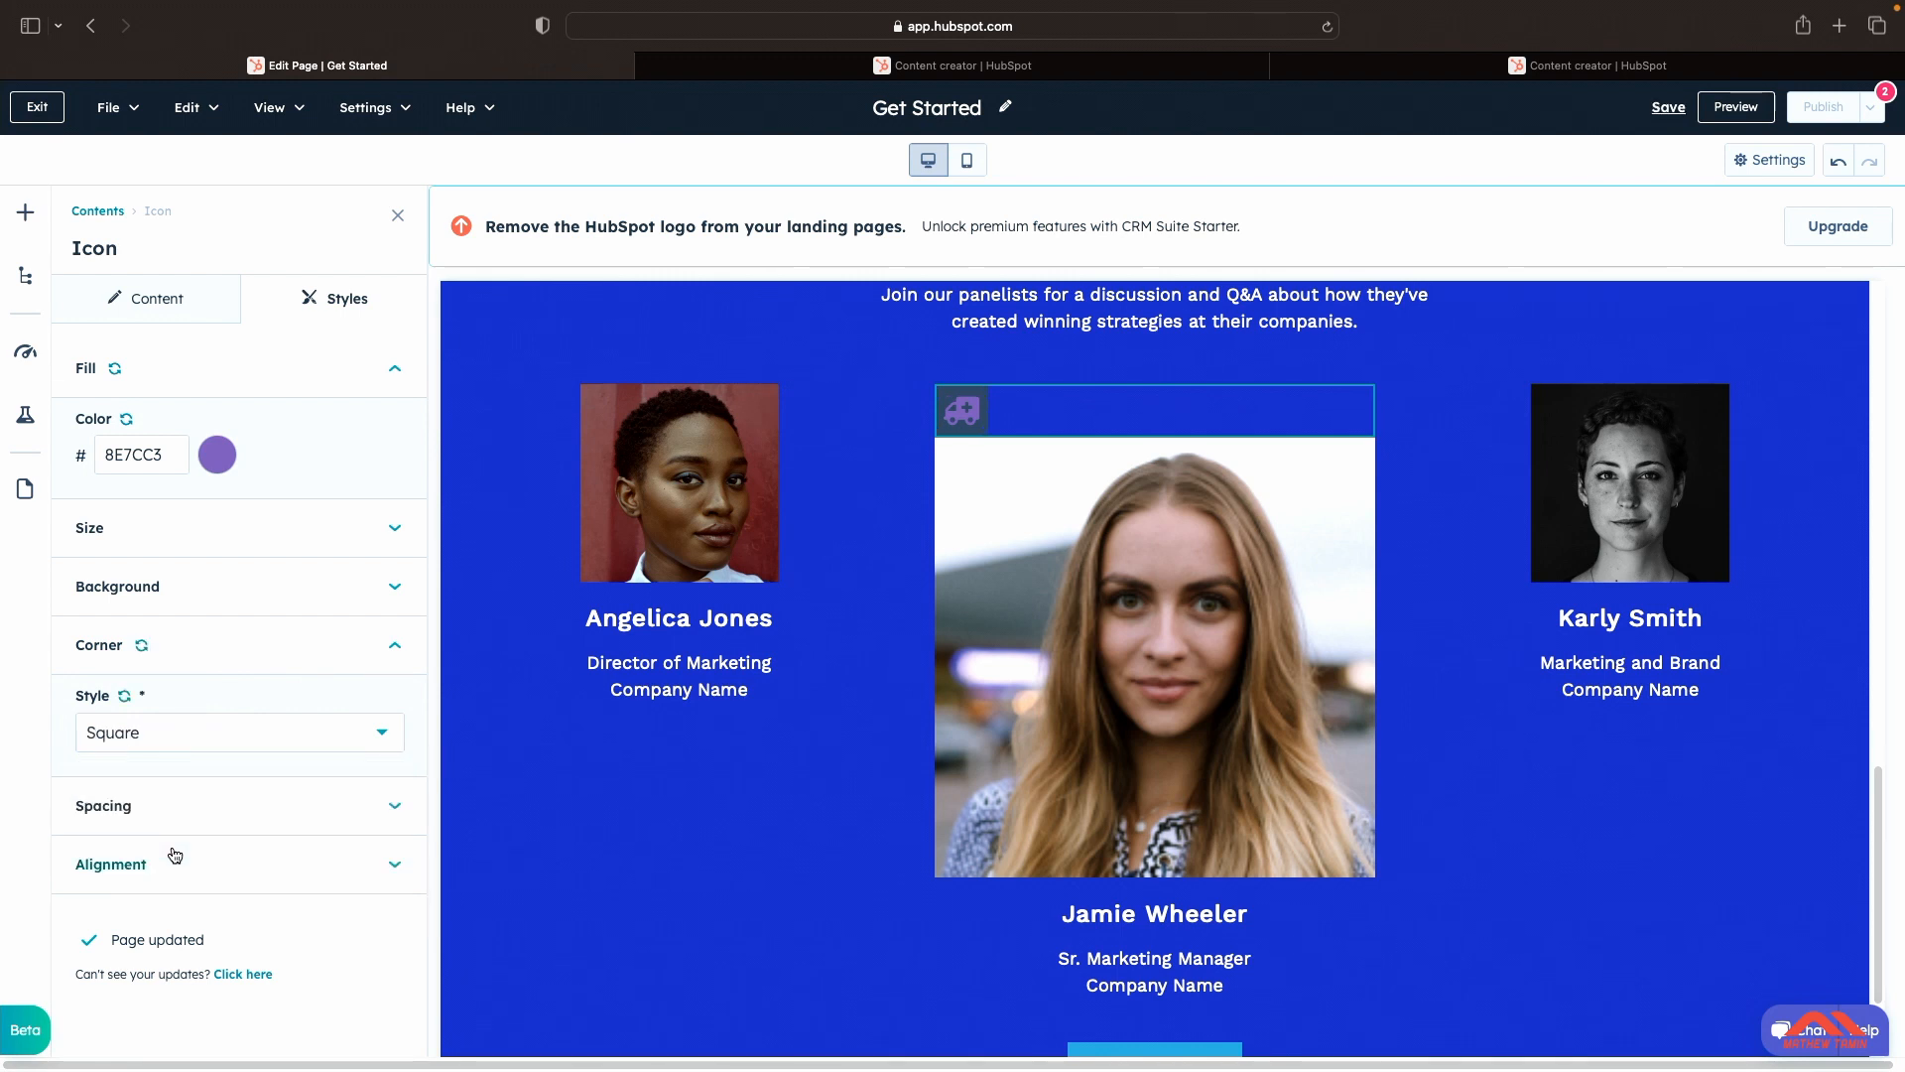
Step: Set the ambulance icon's corner style to Custom with the radius at its maximum, and reopen the icon's style options
left_click(279, 734)
left_click(210, 883)
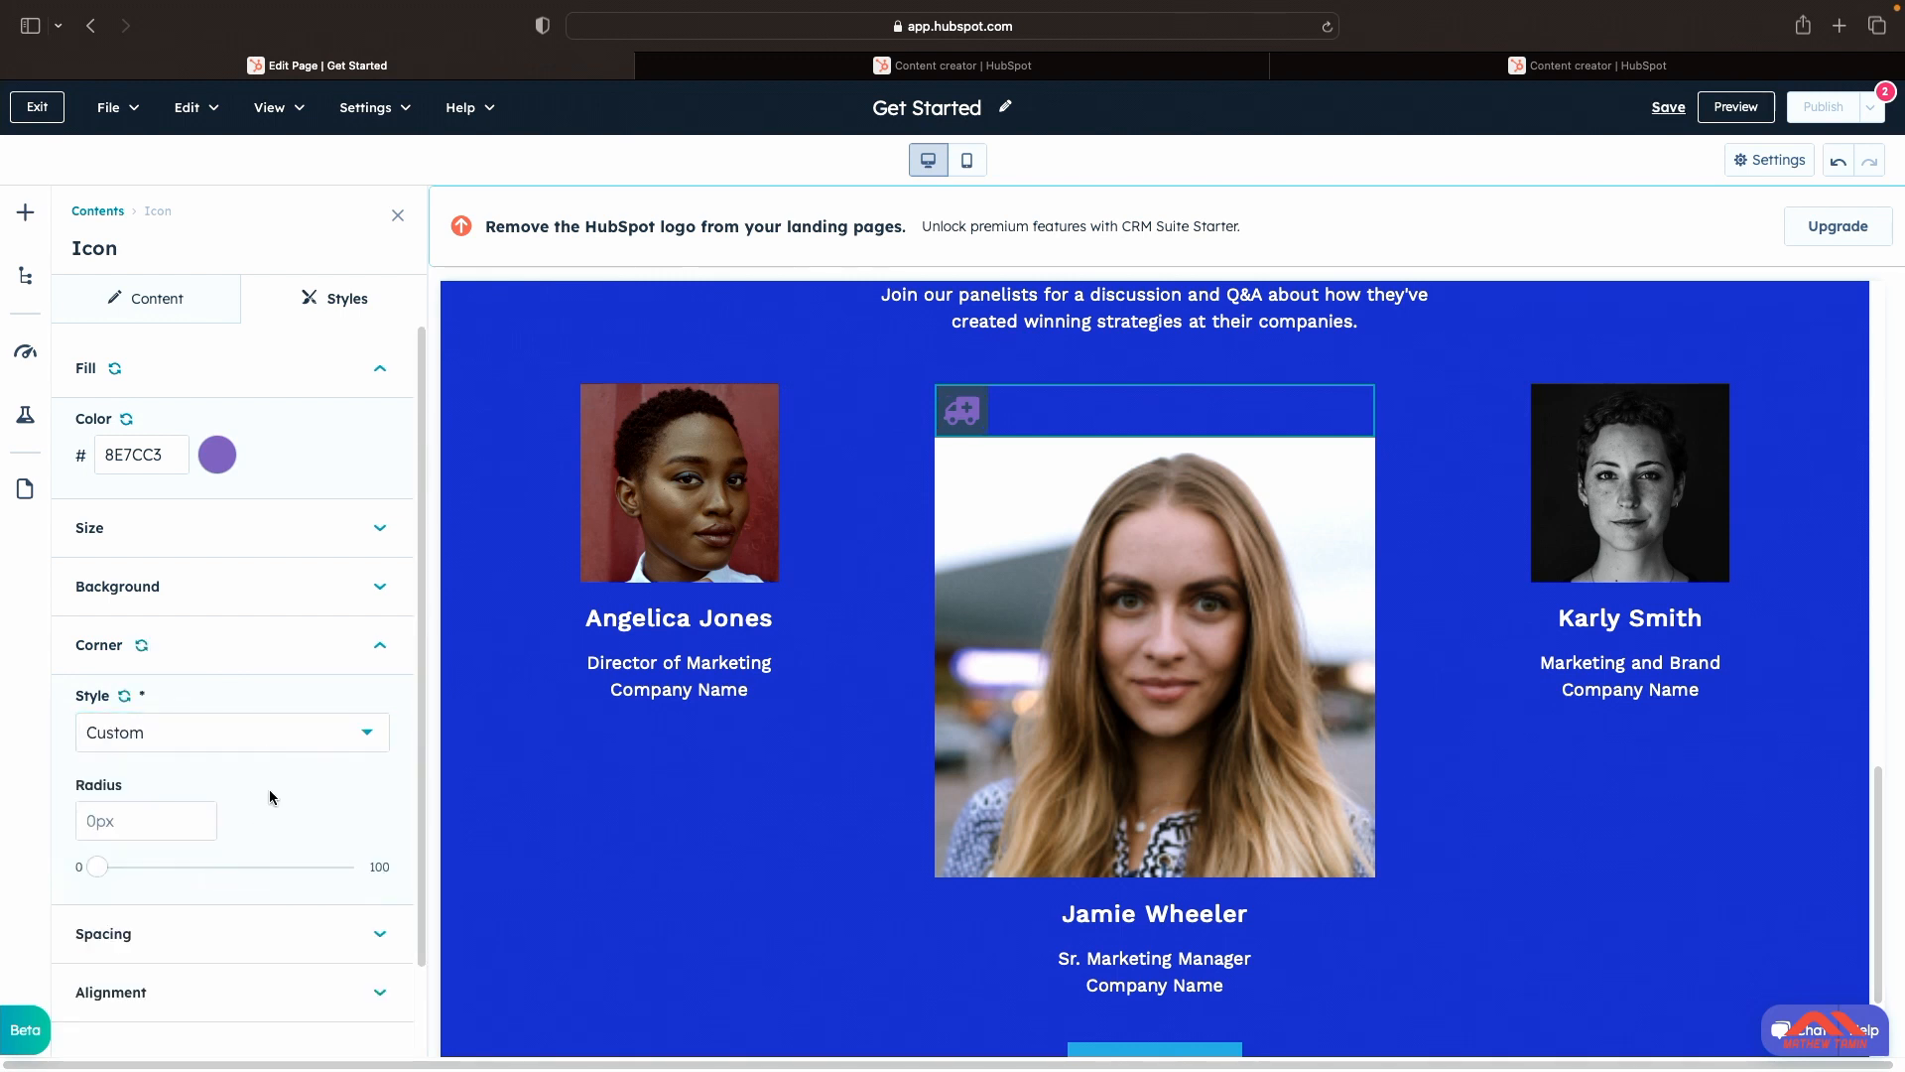
left_click(268, 748)
left_click(294, 698)
left_click_drag(96, 866, 447, 902)
left_click(513, 869)
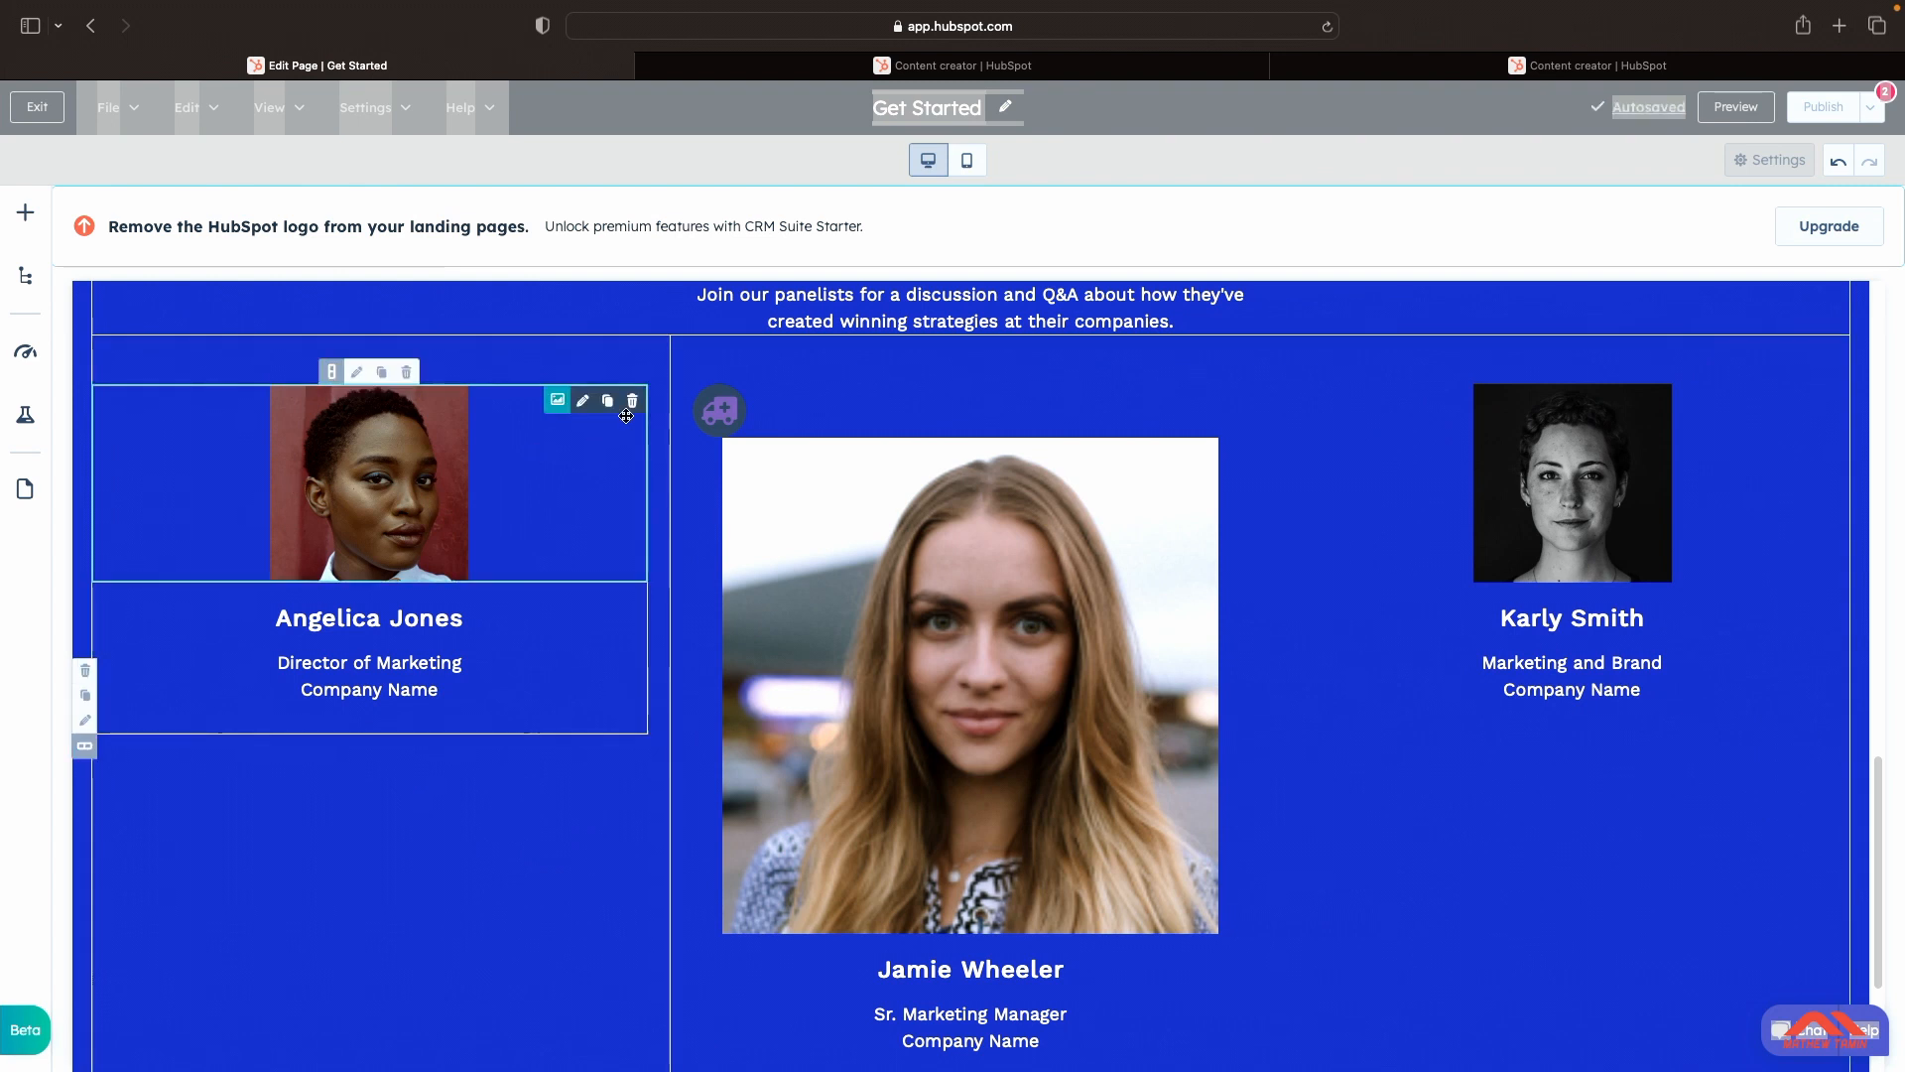
left_click(715, 413)
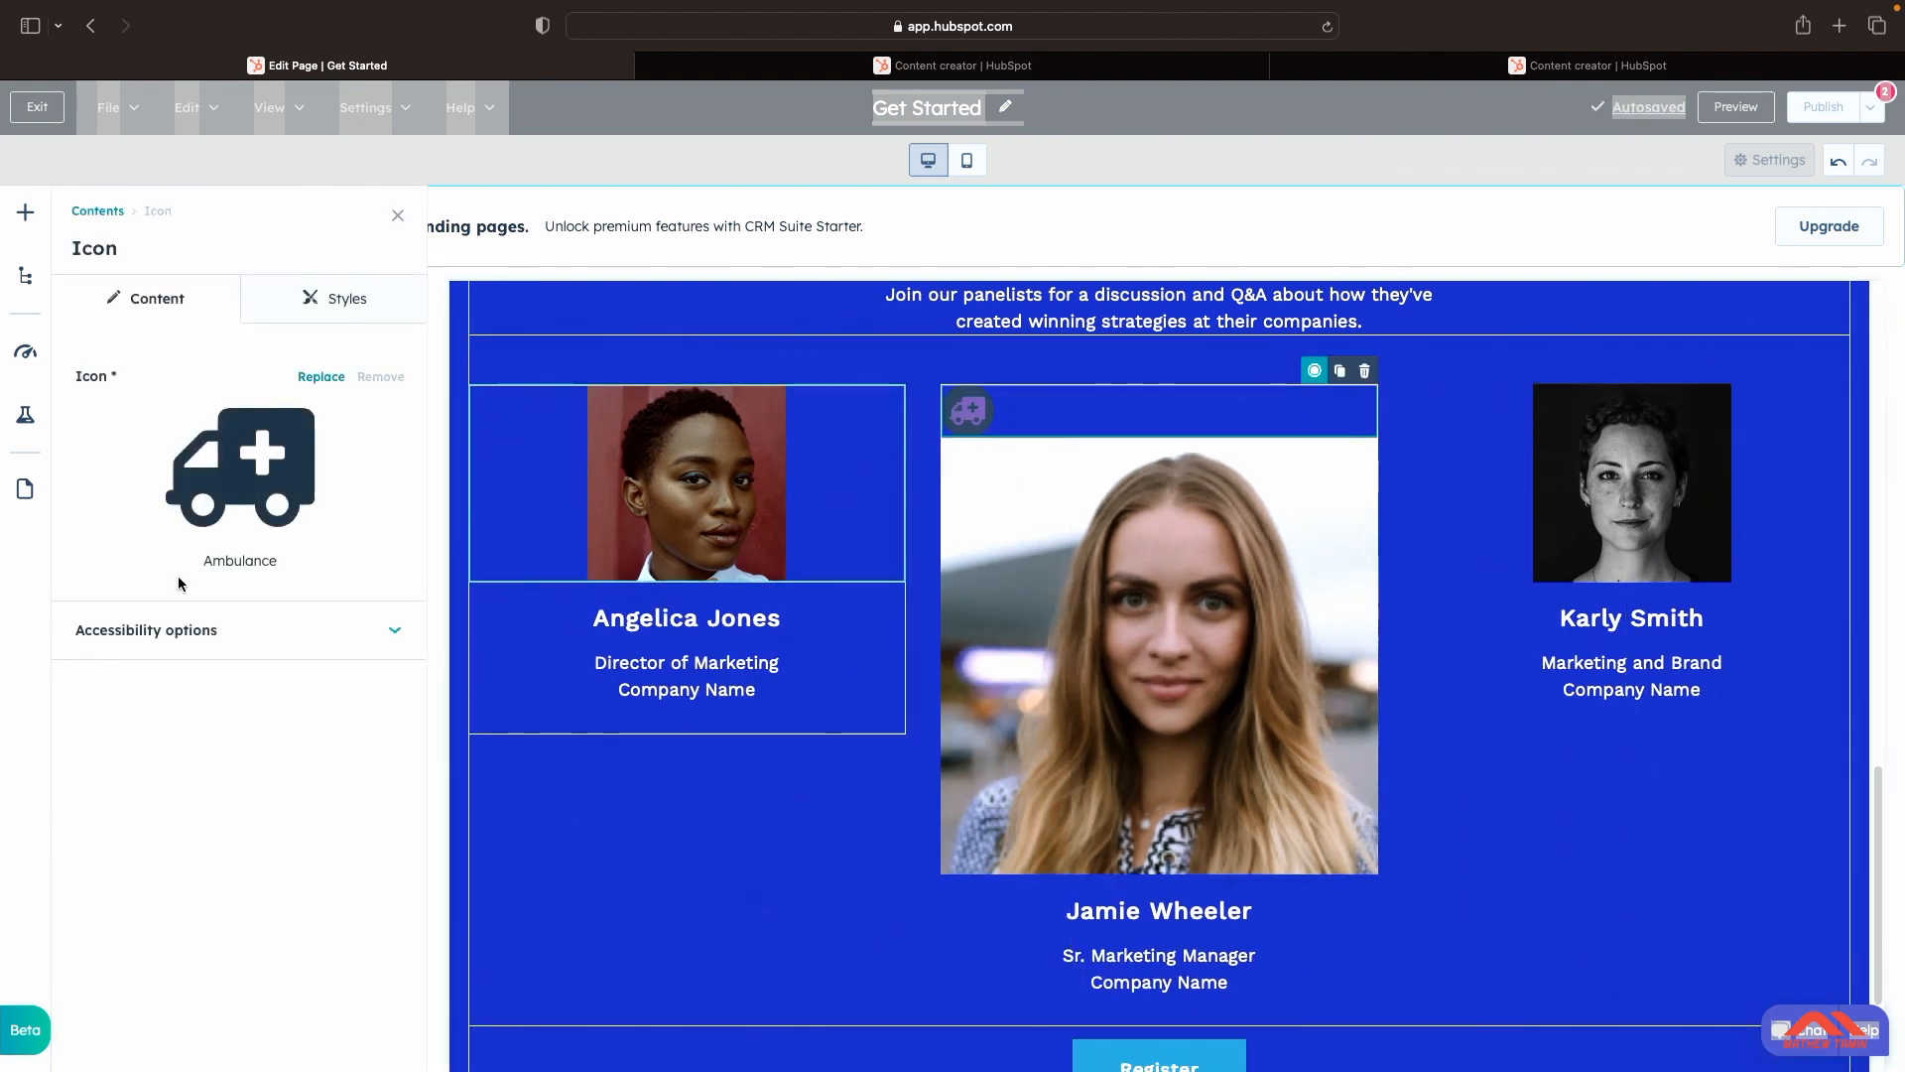
left_click(321, 286)
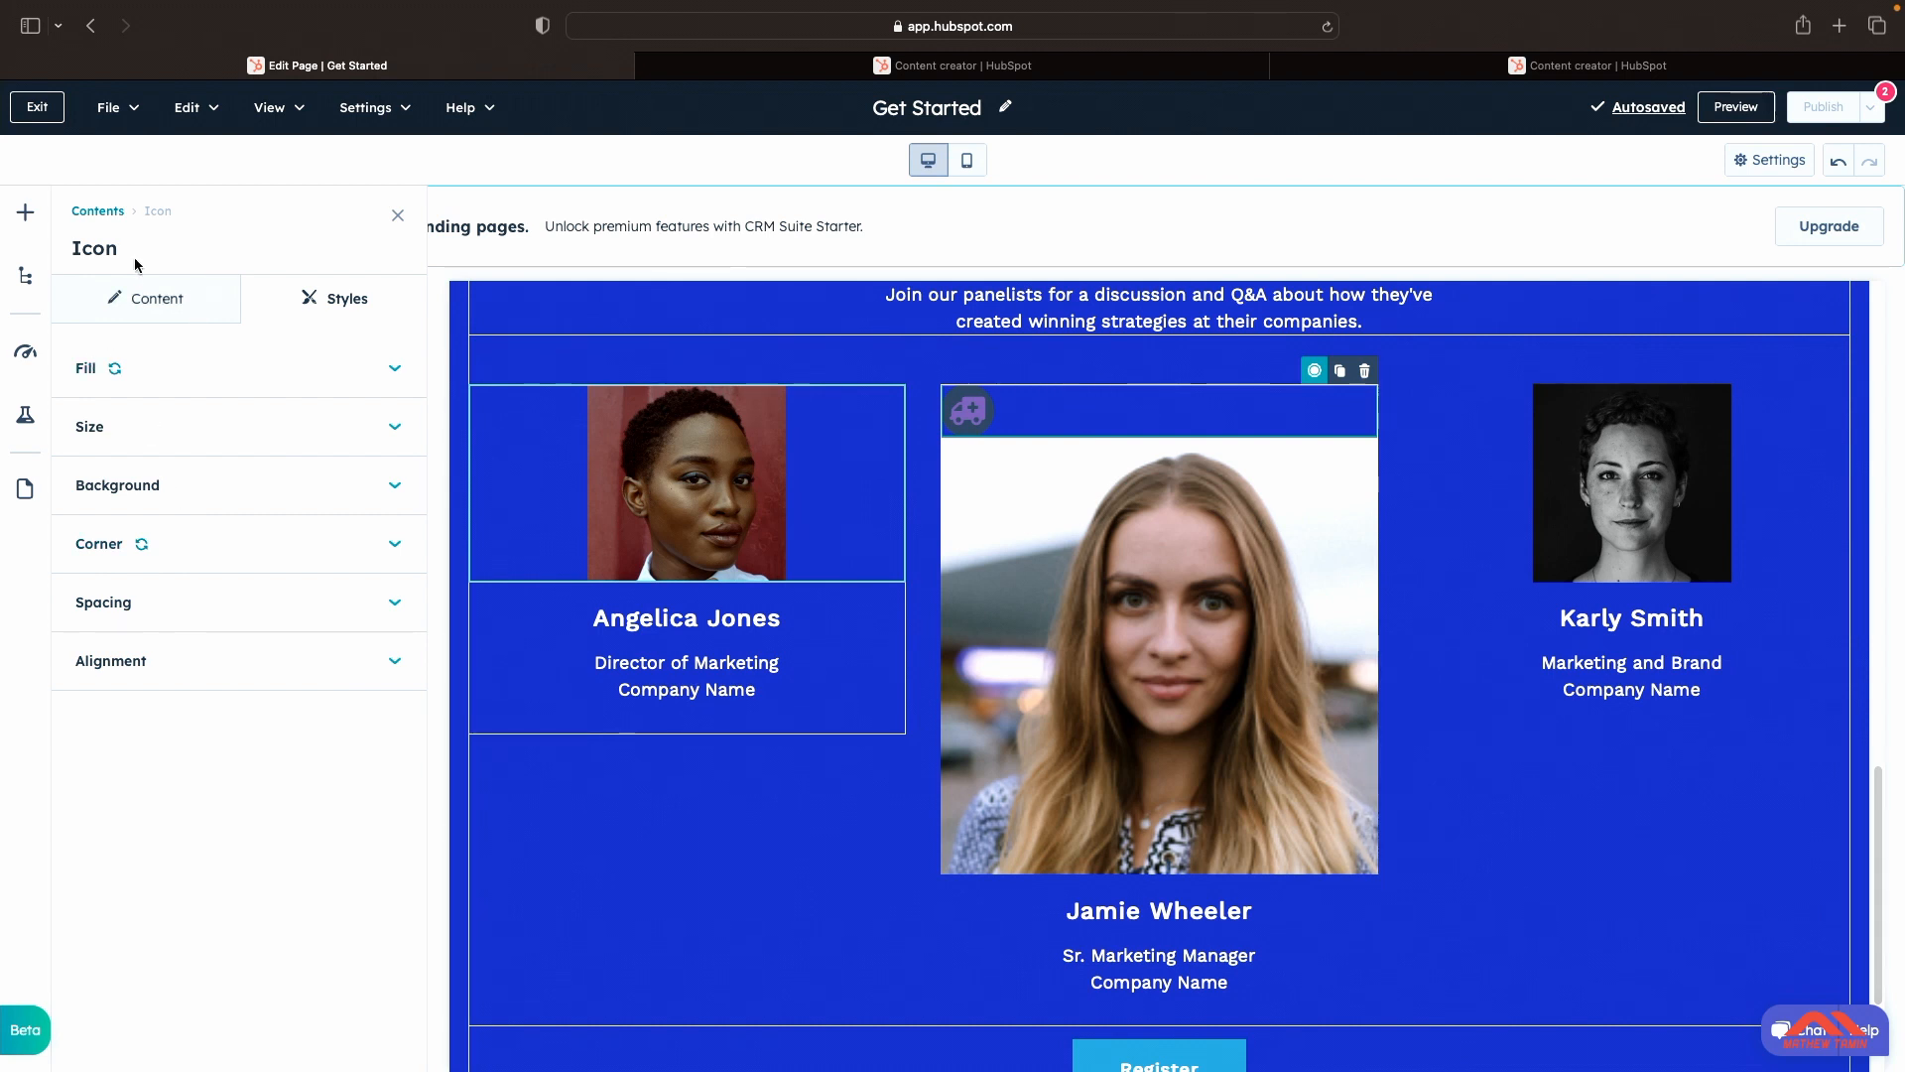
Step: Add a Blog Email Subscription module from the blog modules beside the "Create a winning social media strategy" text in the hero banner
left_click(27, 215)
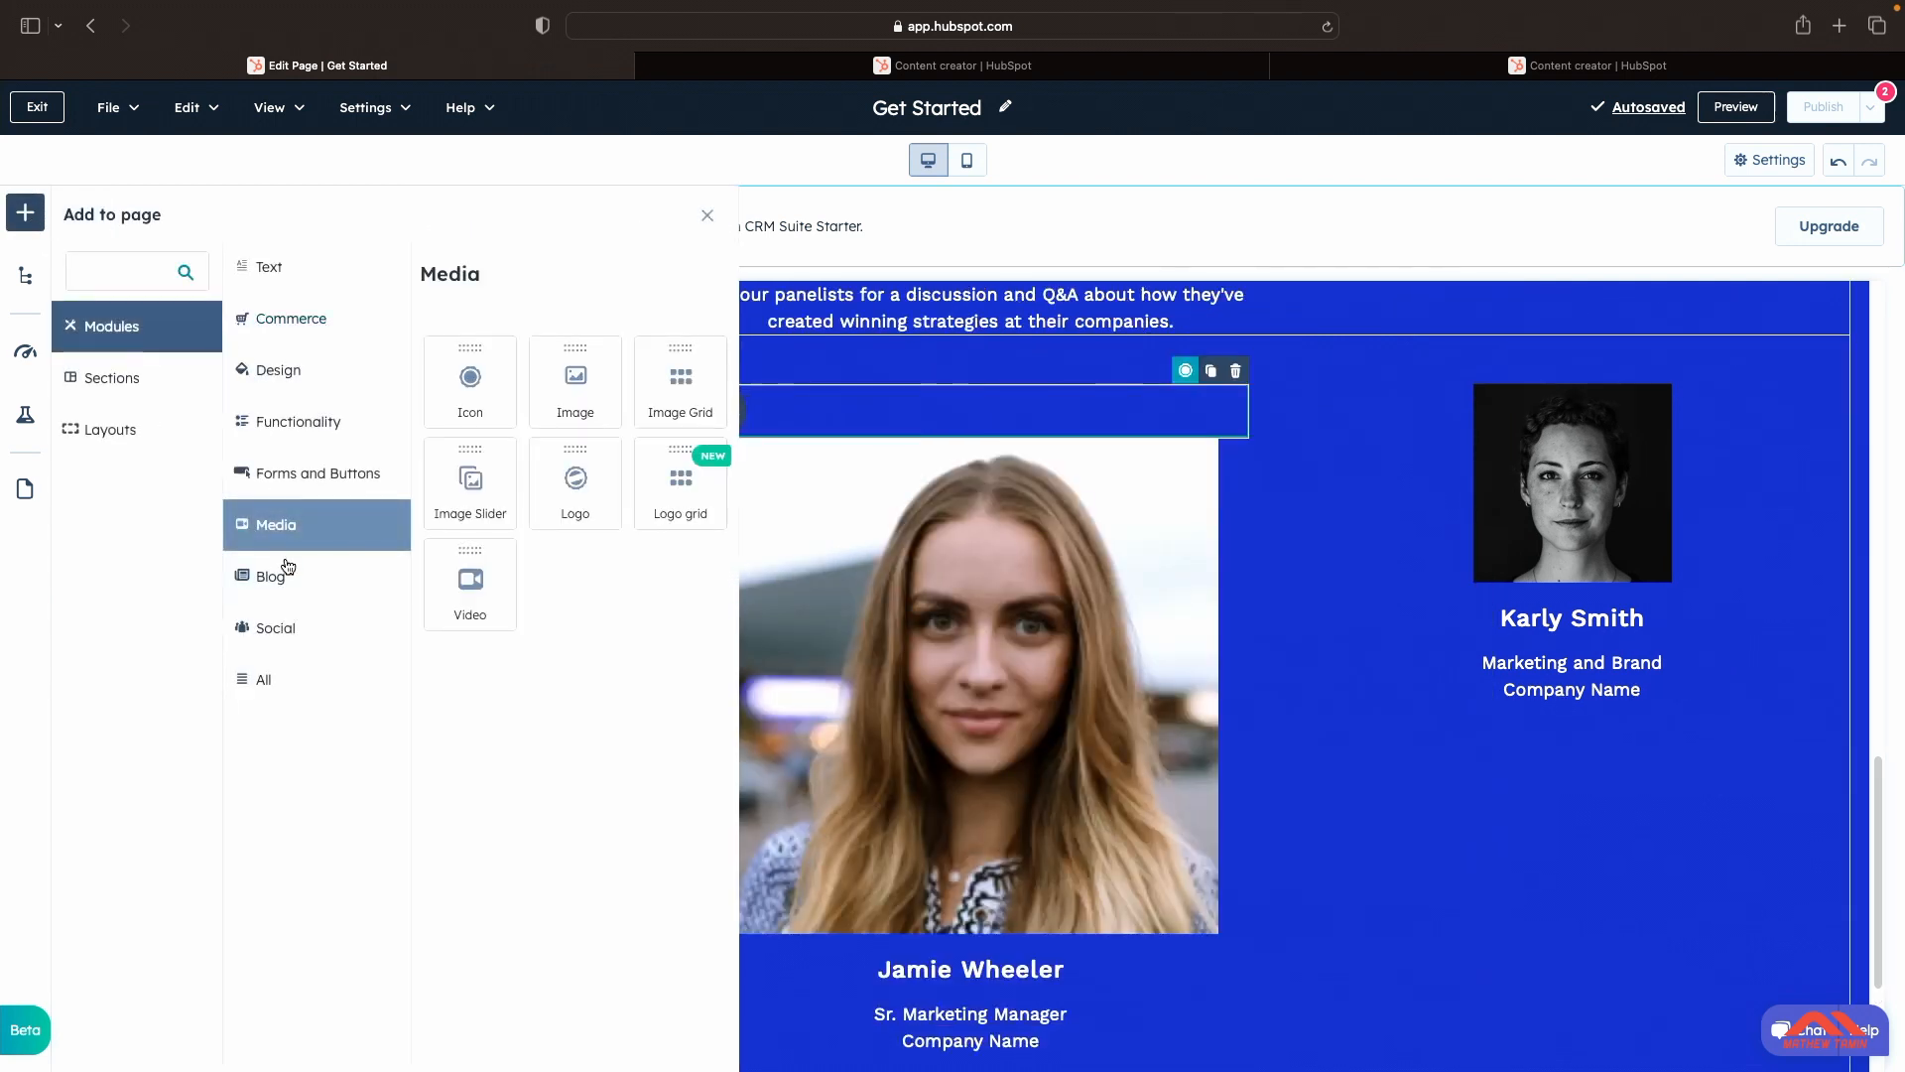
left_click(299, 594)
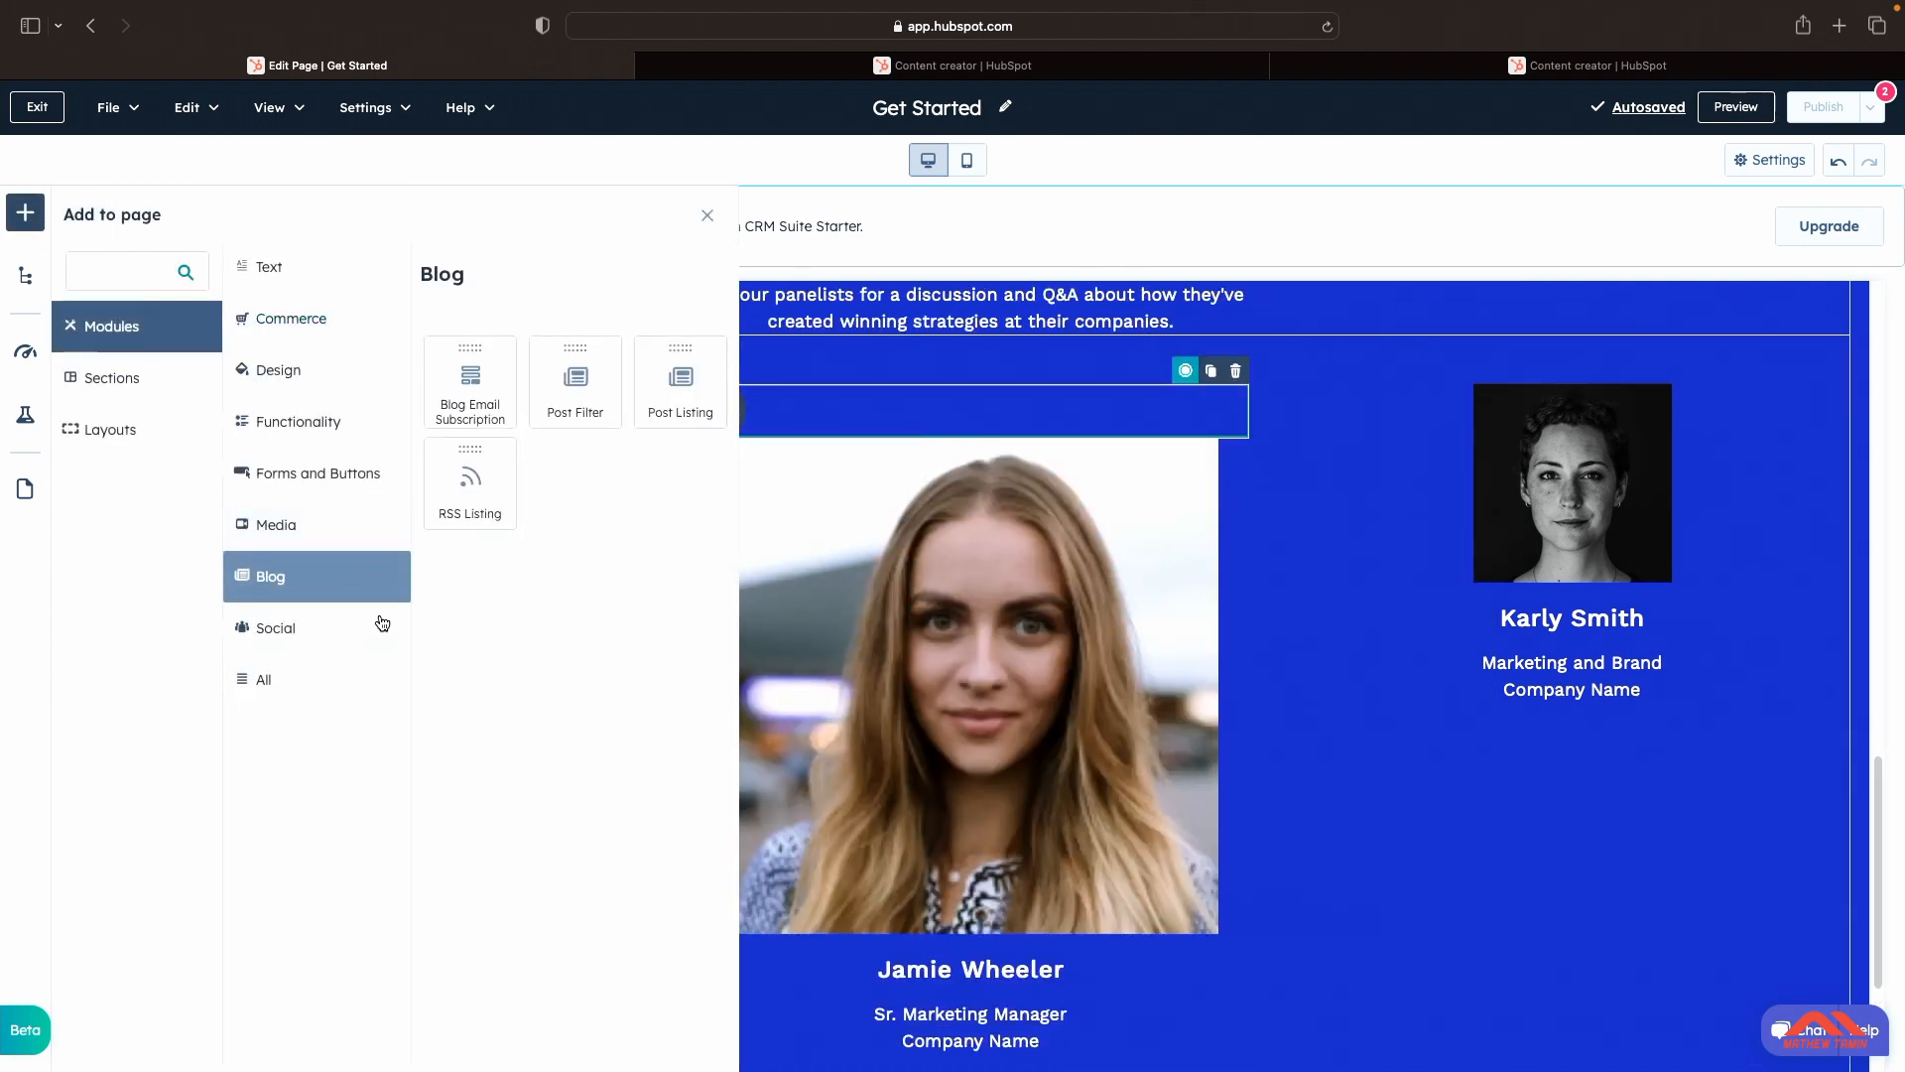
scroll(932, 682, "down", 3)
scroll(932, 682, "up", 10)
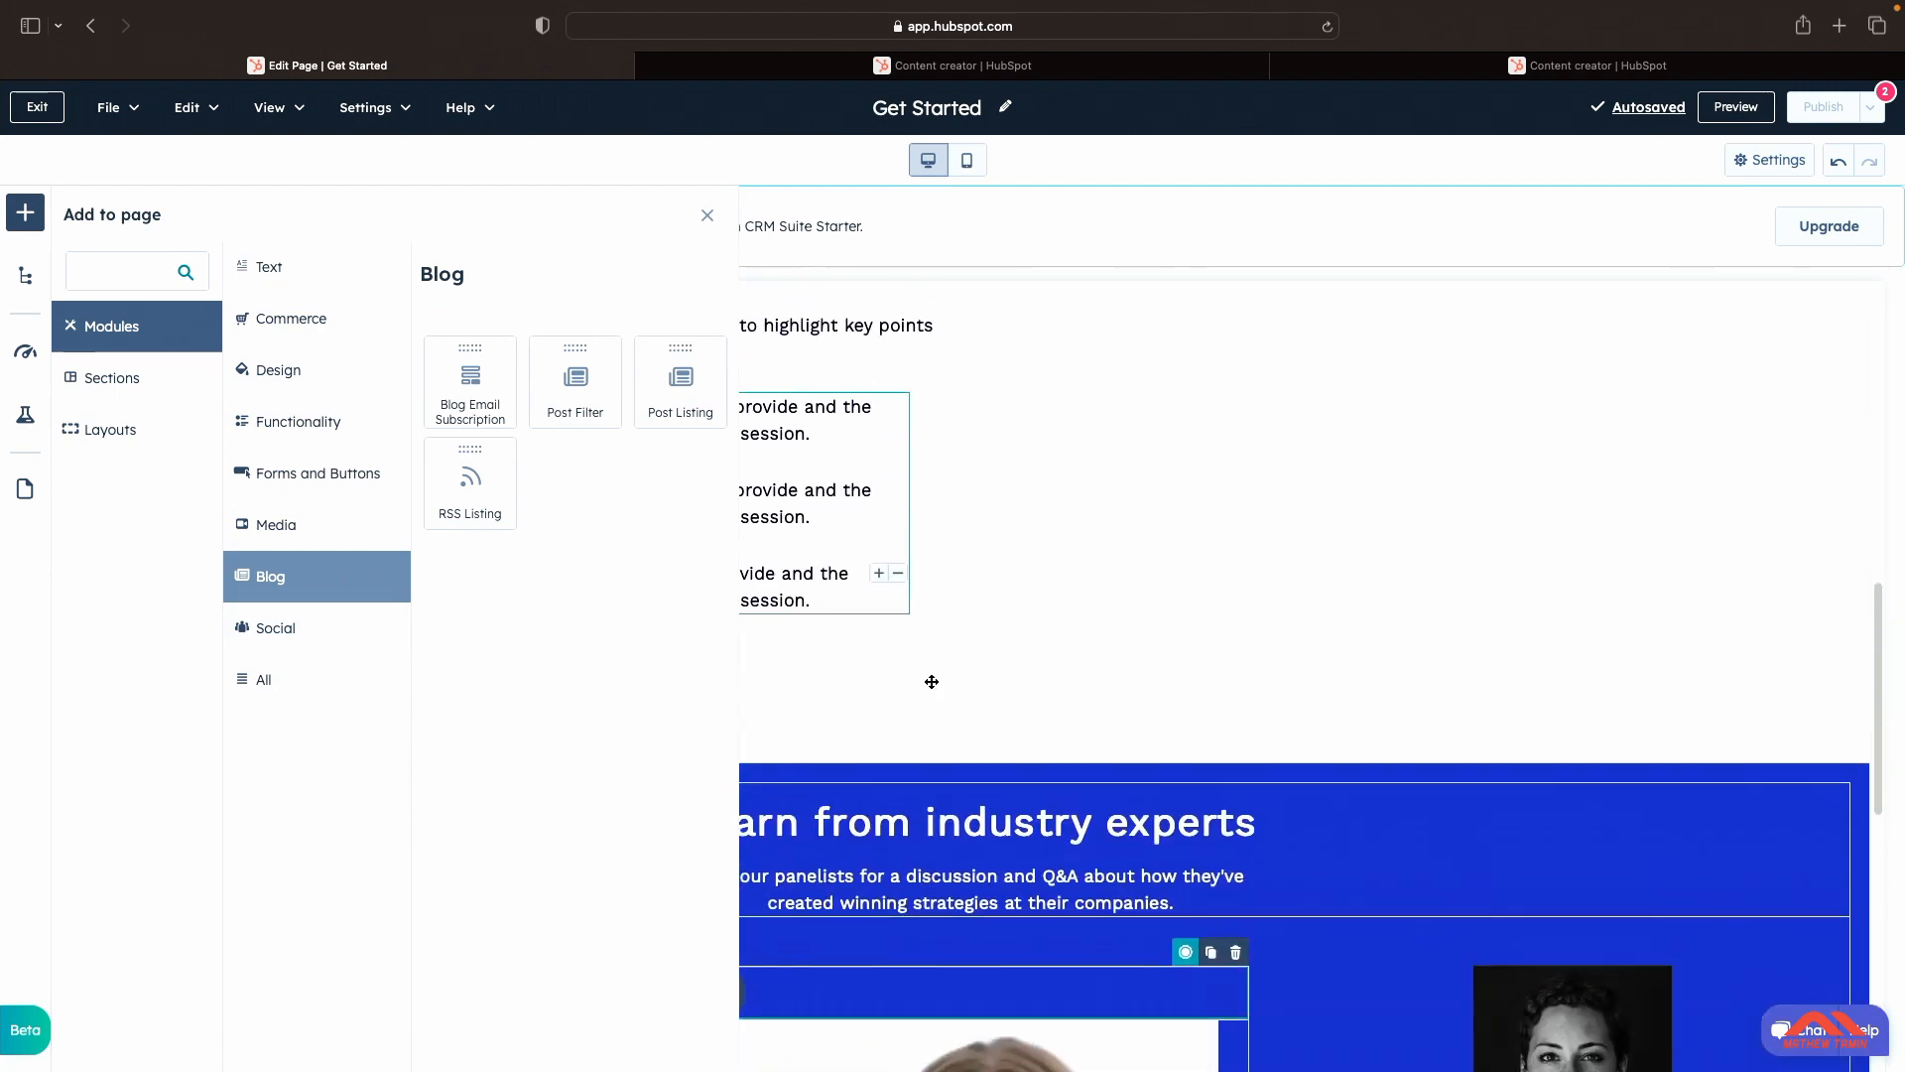
scroll(932, 682, "up", 2)
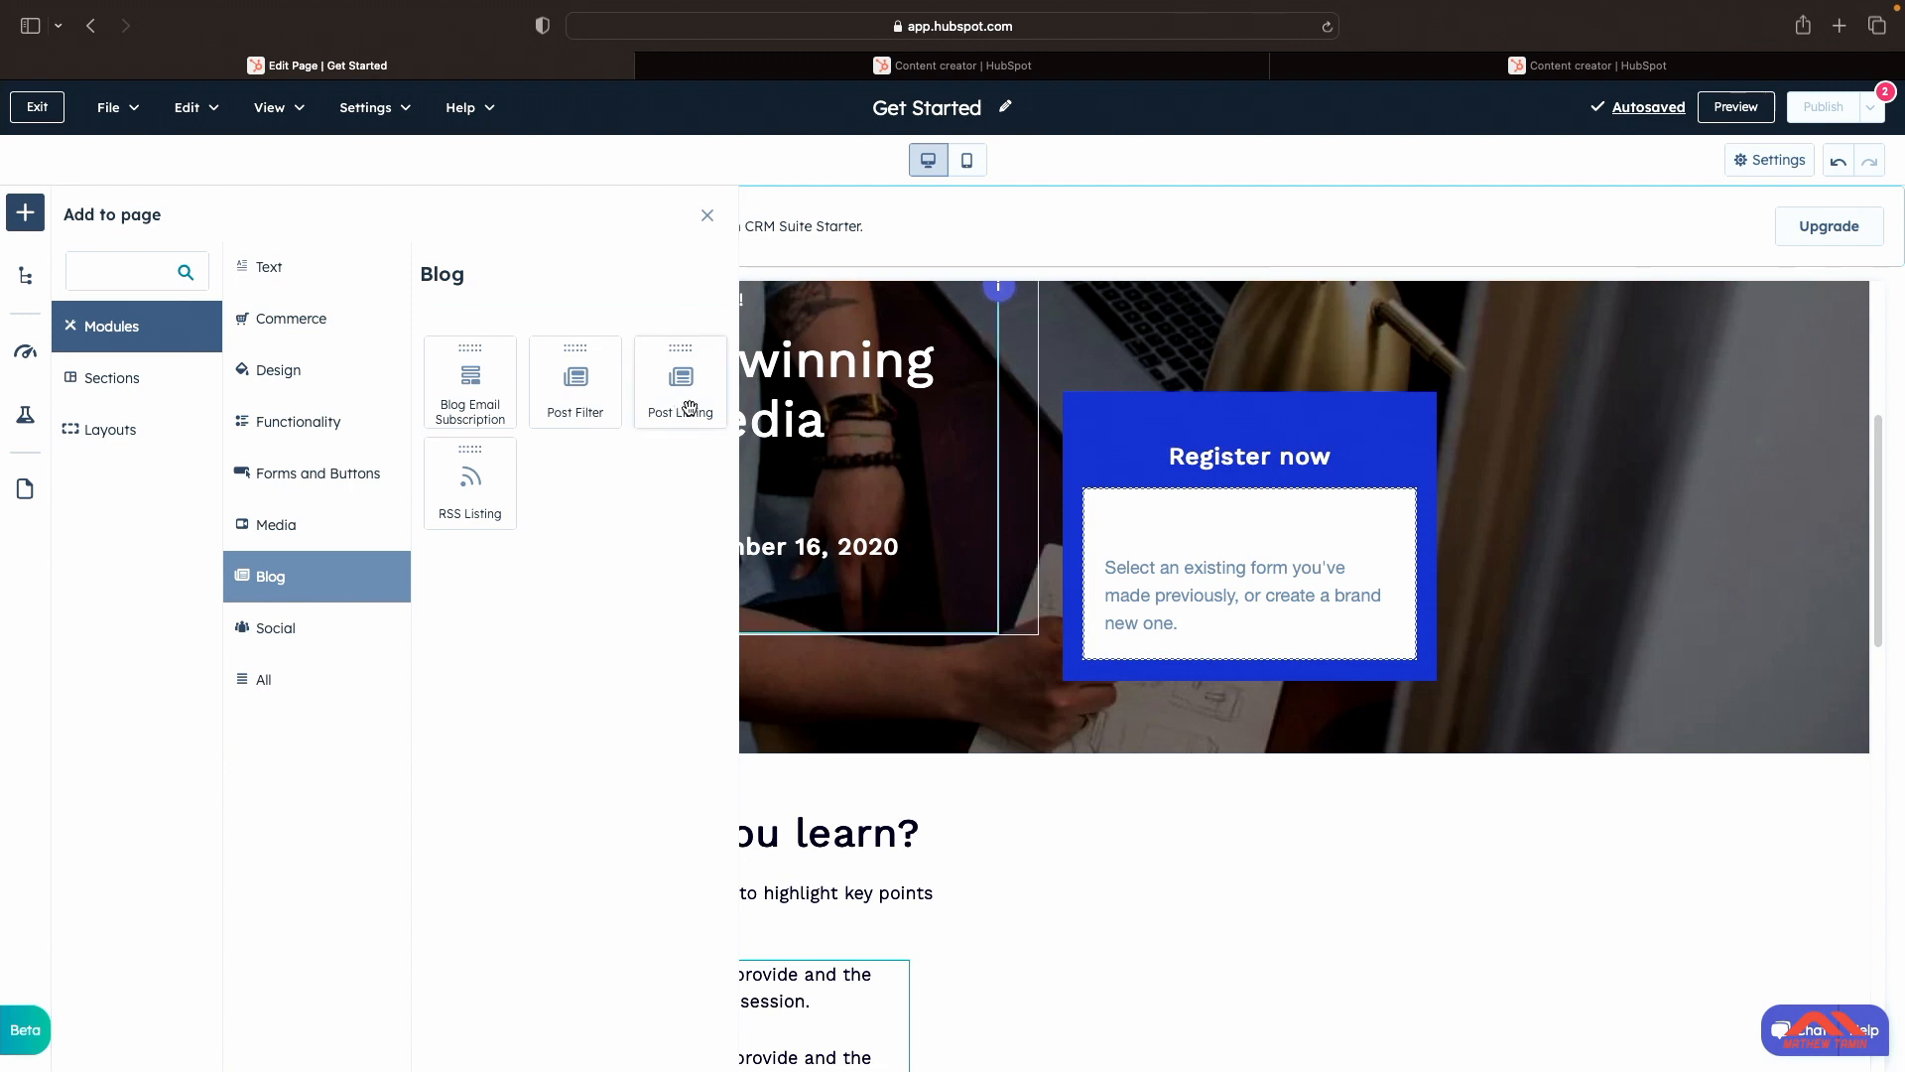
left_click_drag(487, 386, 730, 466)
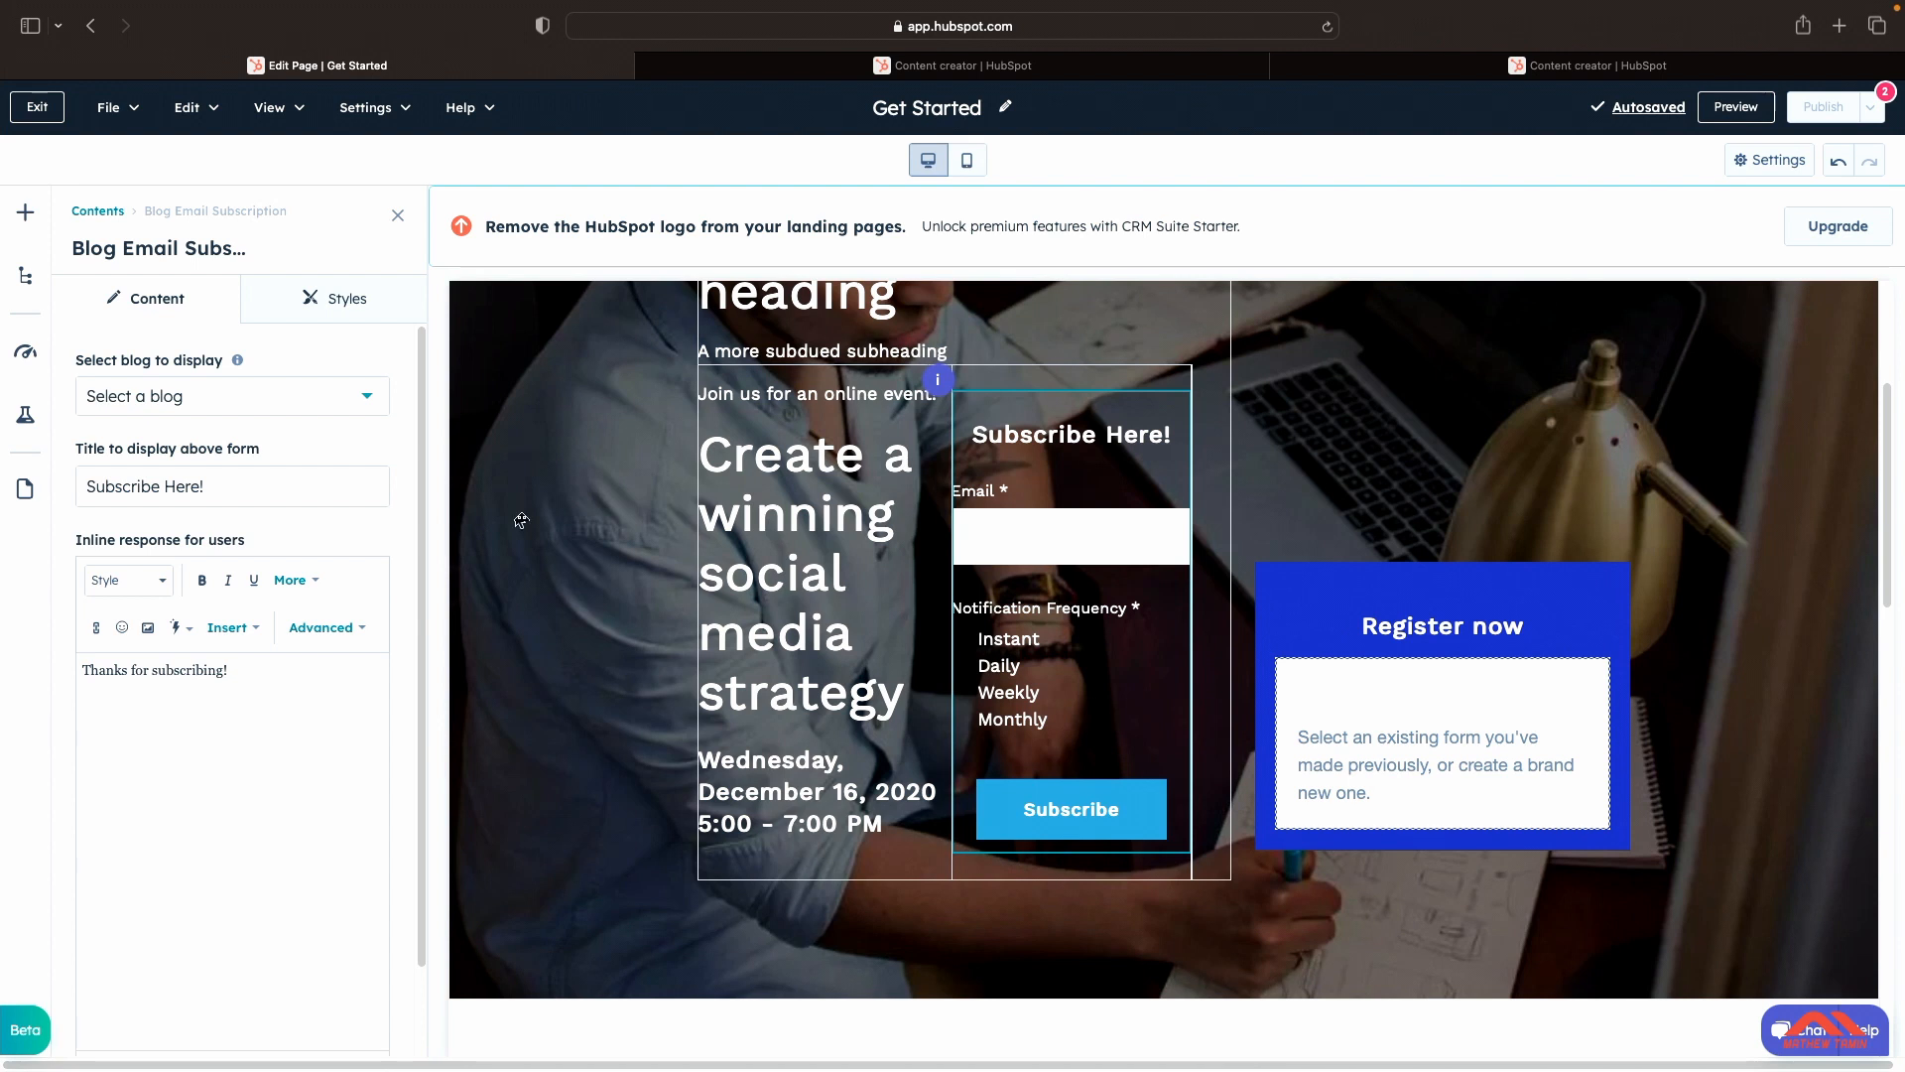
Step: Look over the Blog Email Subscription module's content and style options, and undo adding the module
scroll(264, 607, "down", 2)
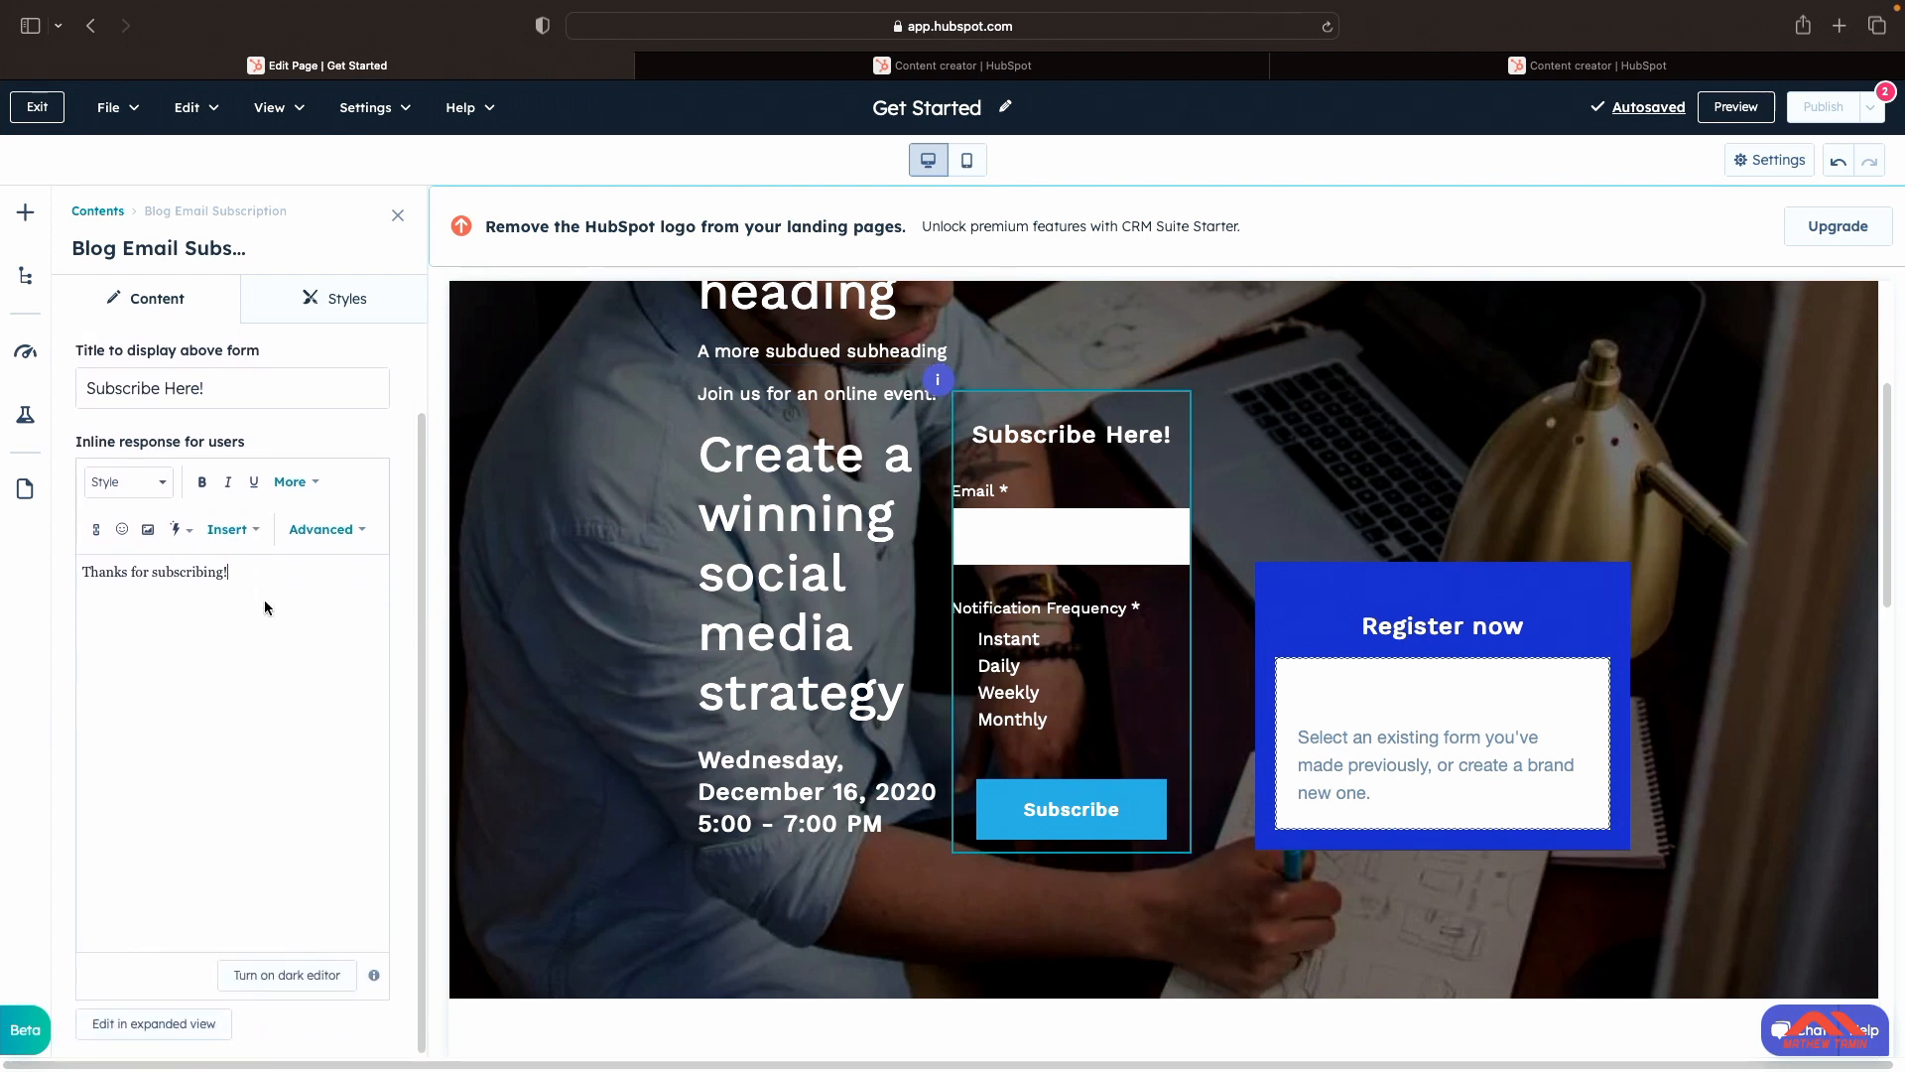
scroll(263, 599, "up", 2)
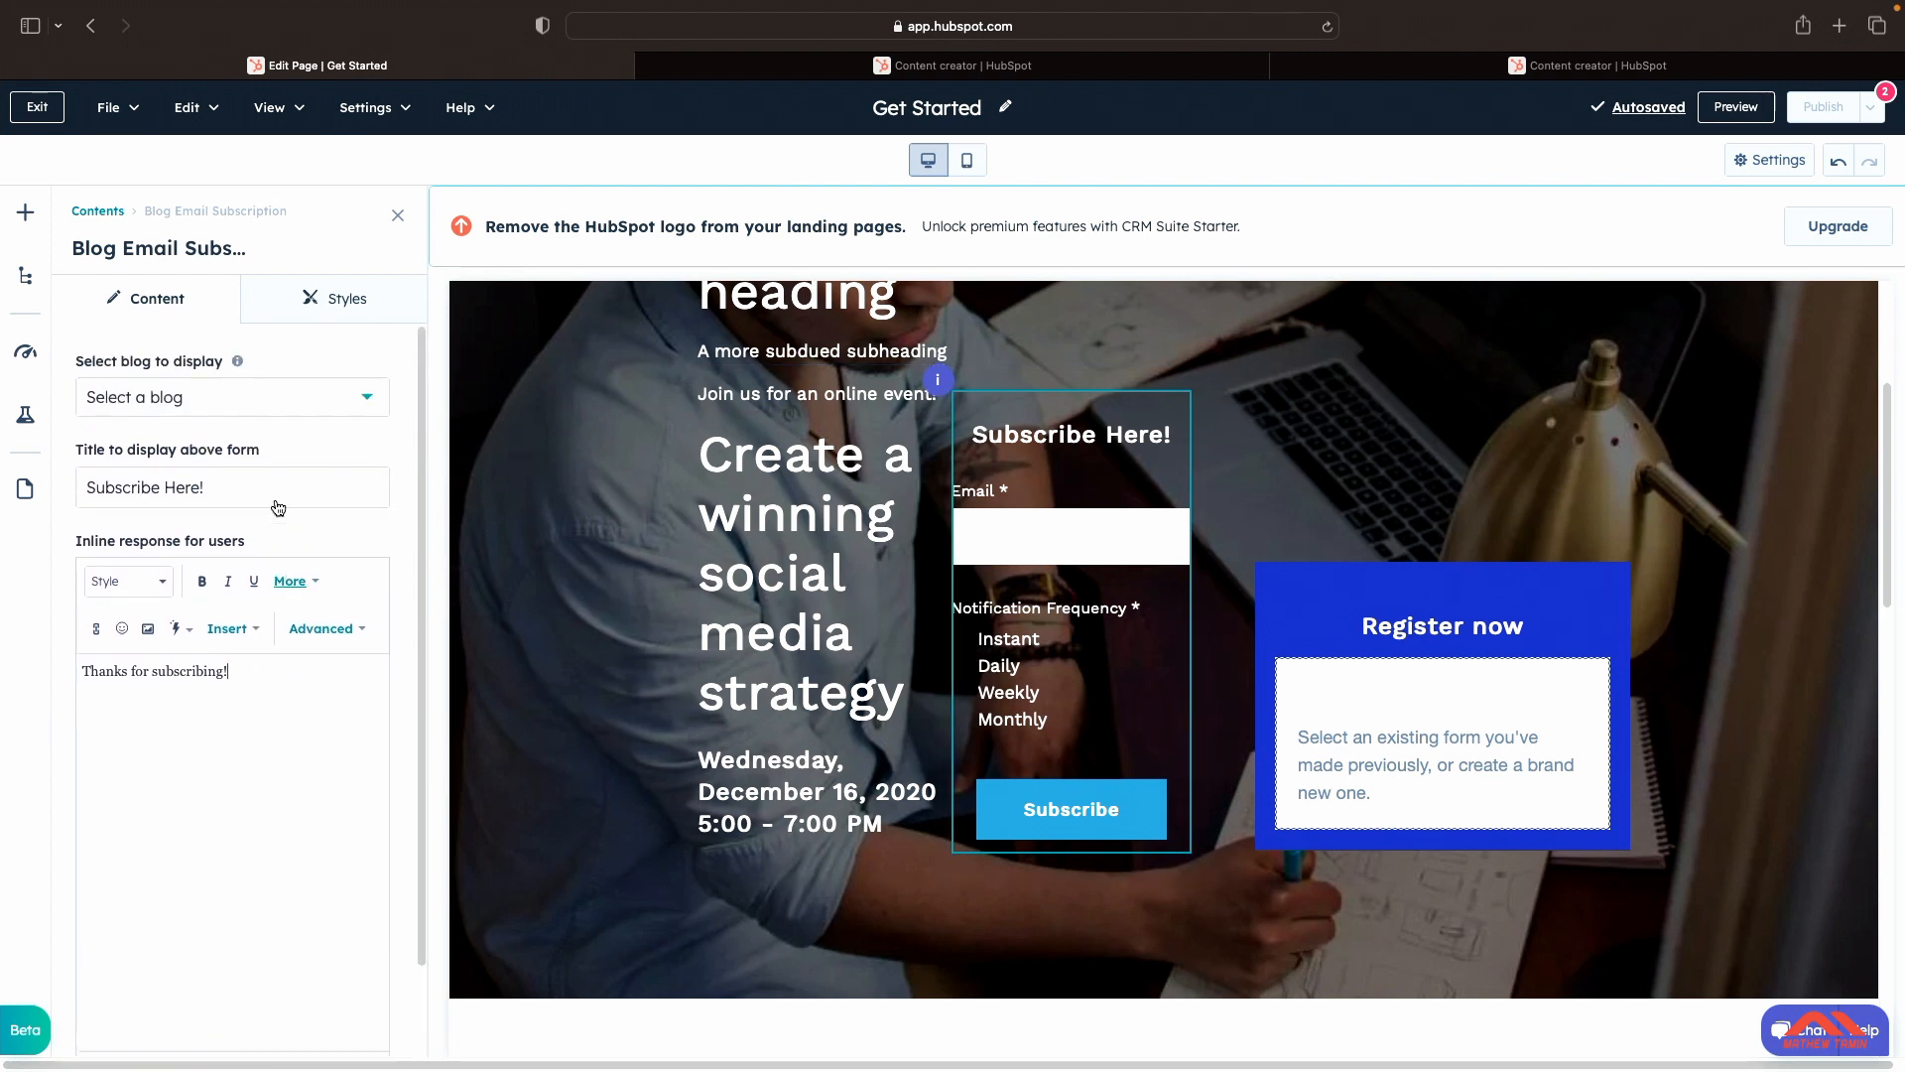
left_click(346, 310)
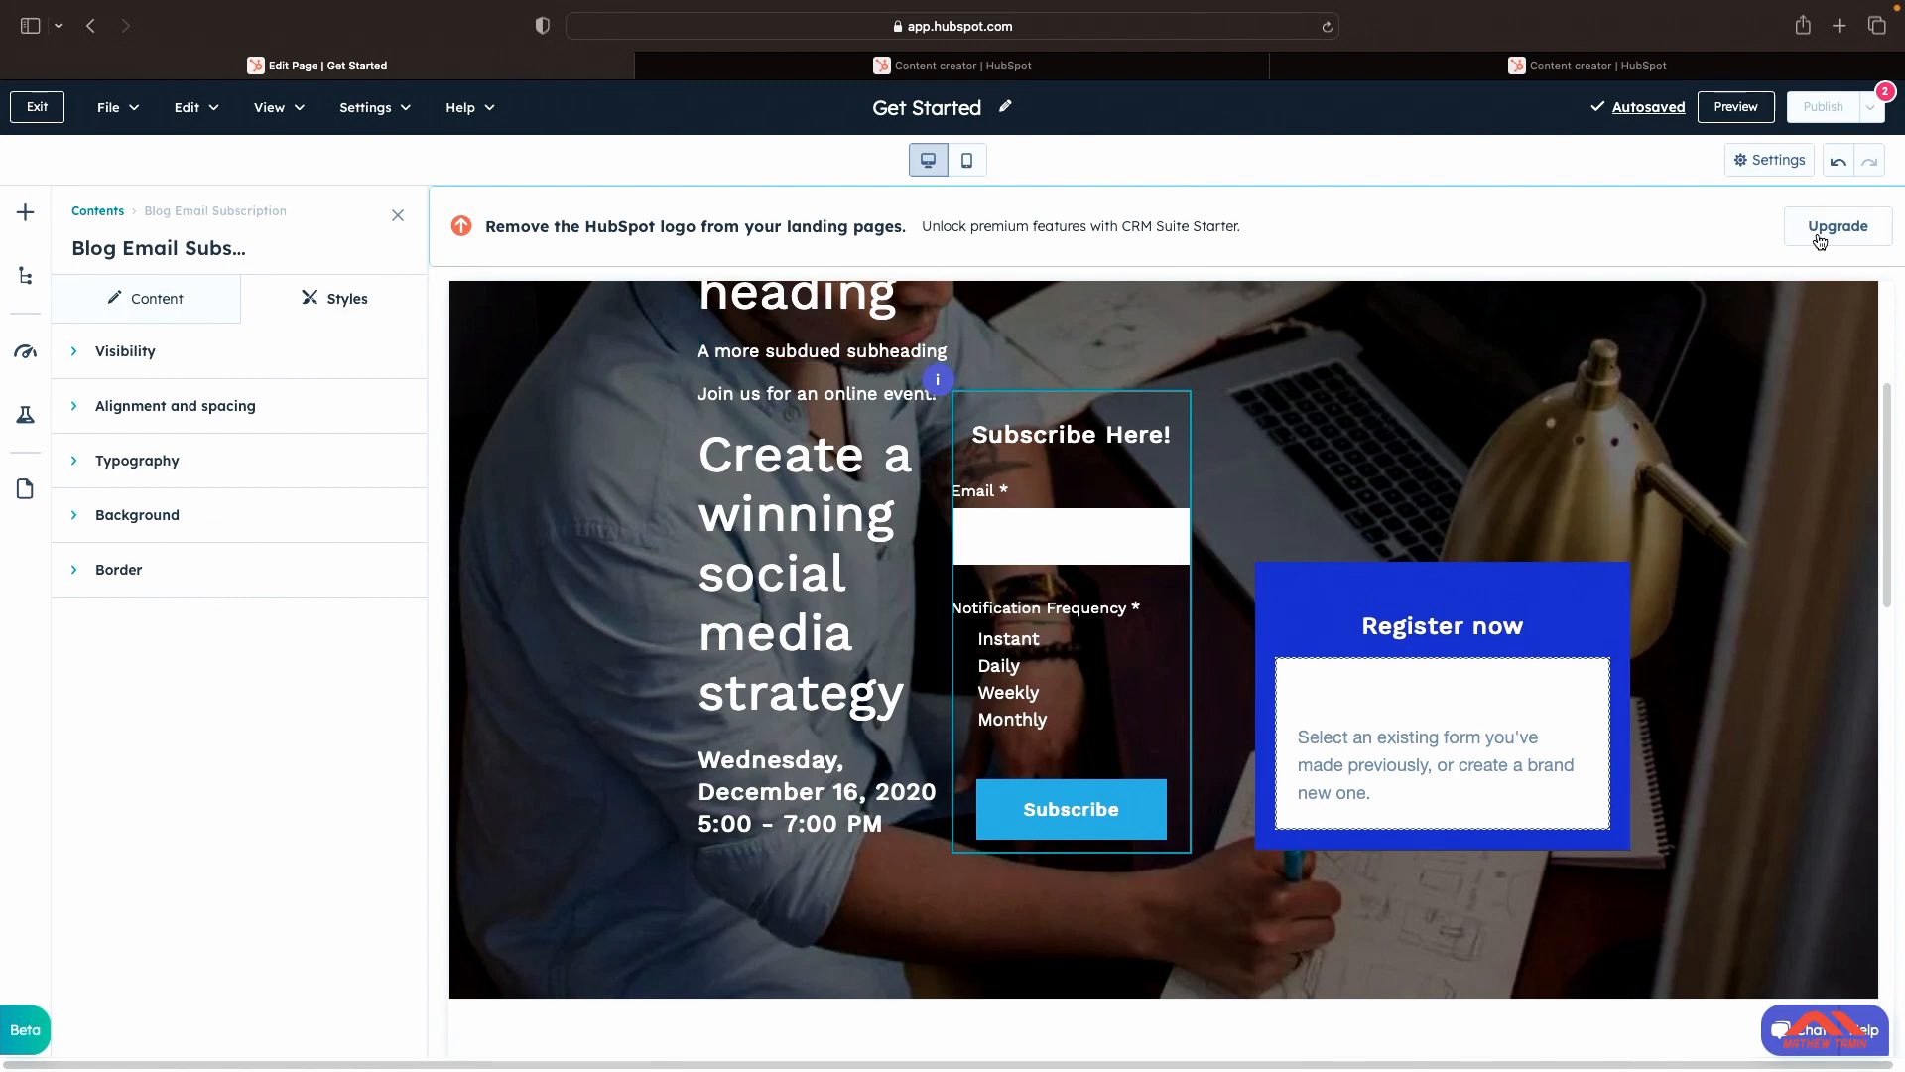
left_click(1835, 165)
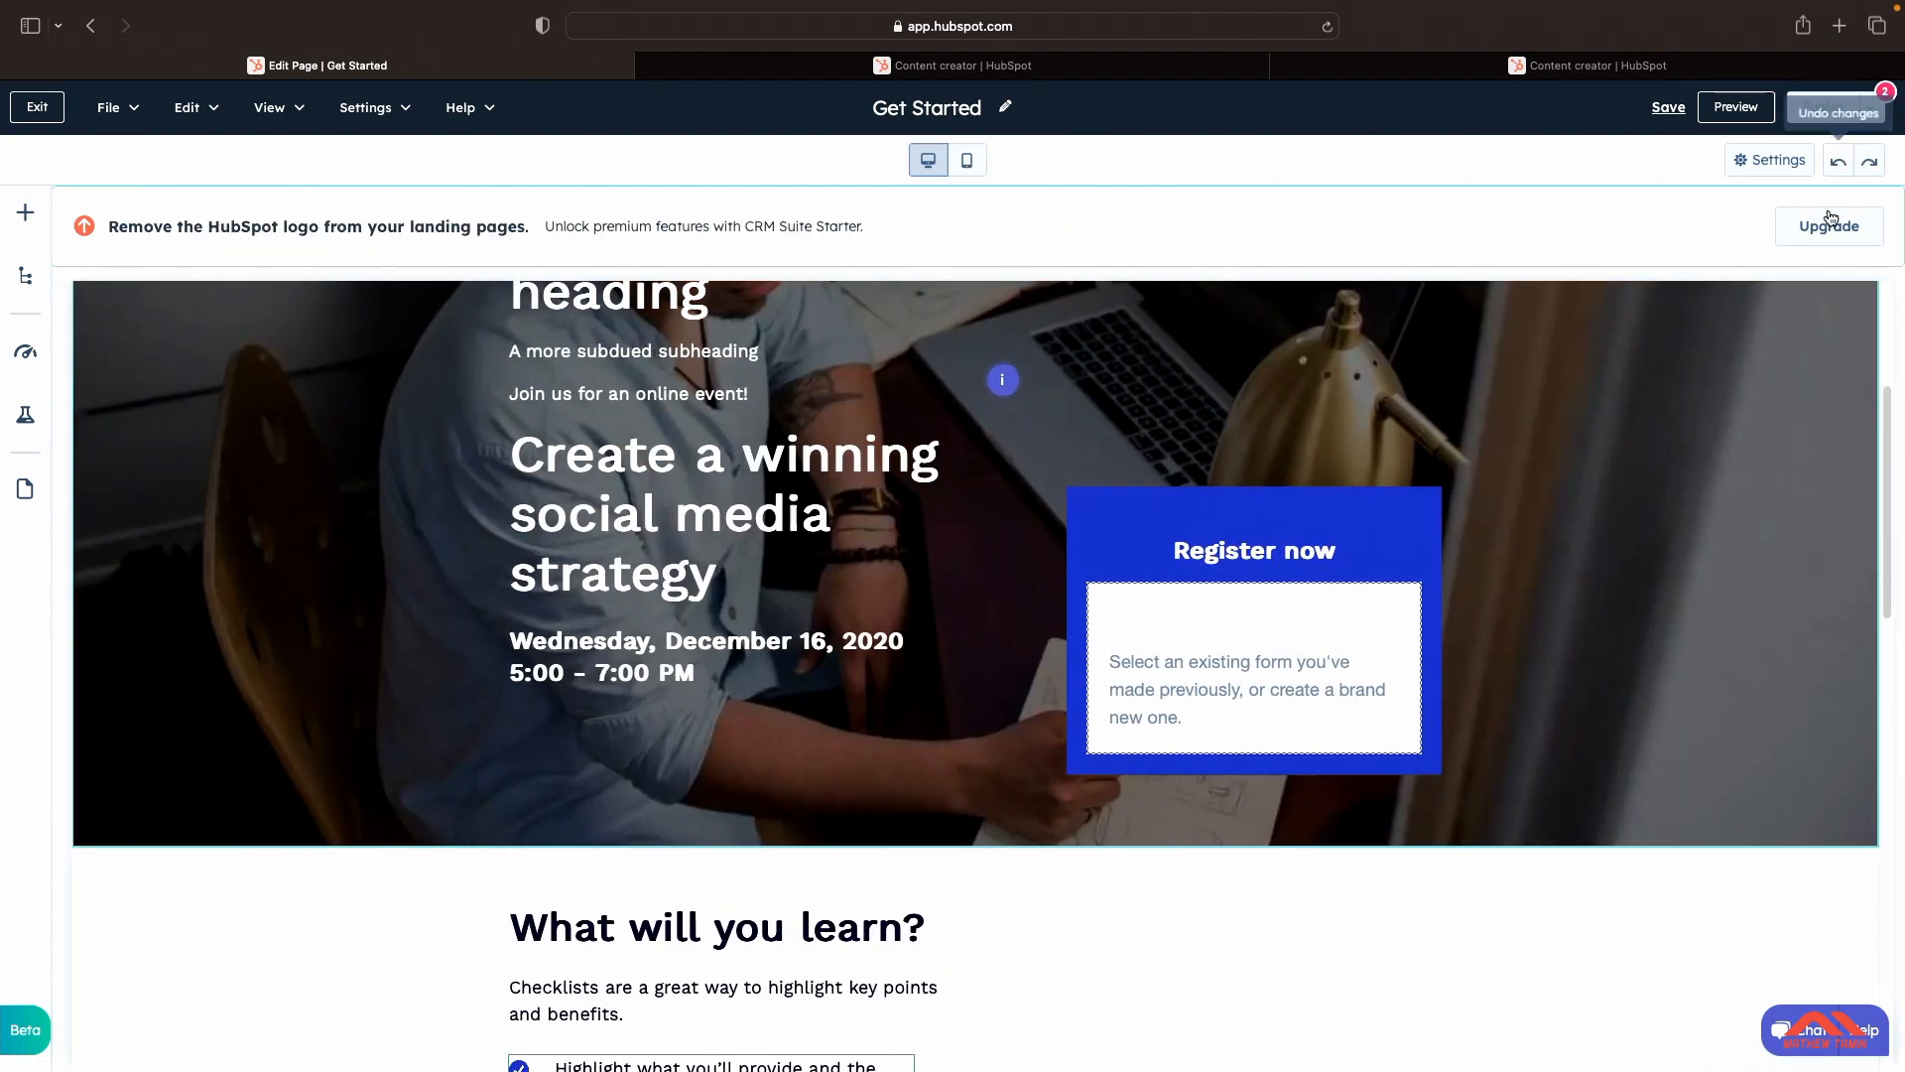
Step: Review the page settings from page name, URL and featured image through template, language and additional code snippets, and close them
left_click(1772, 162)
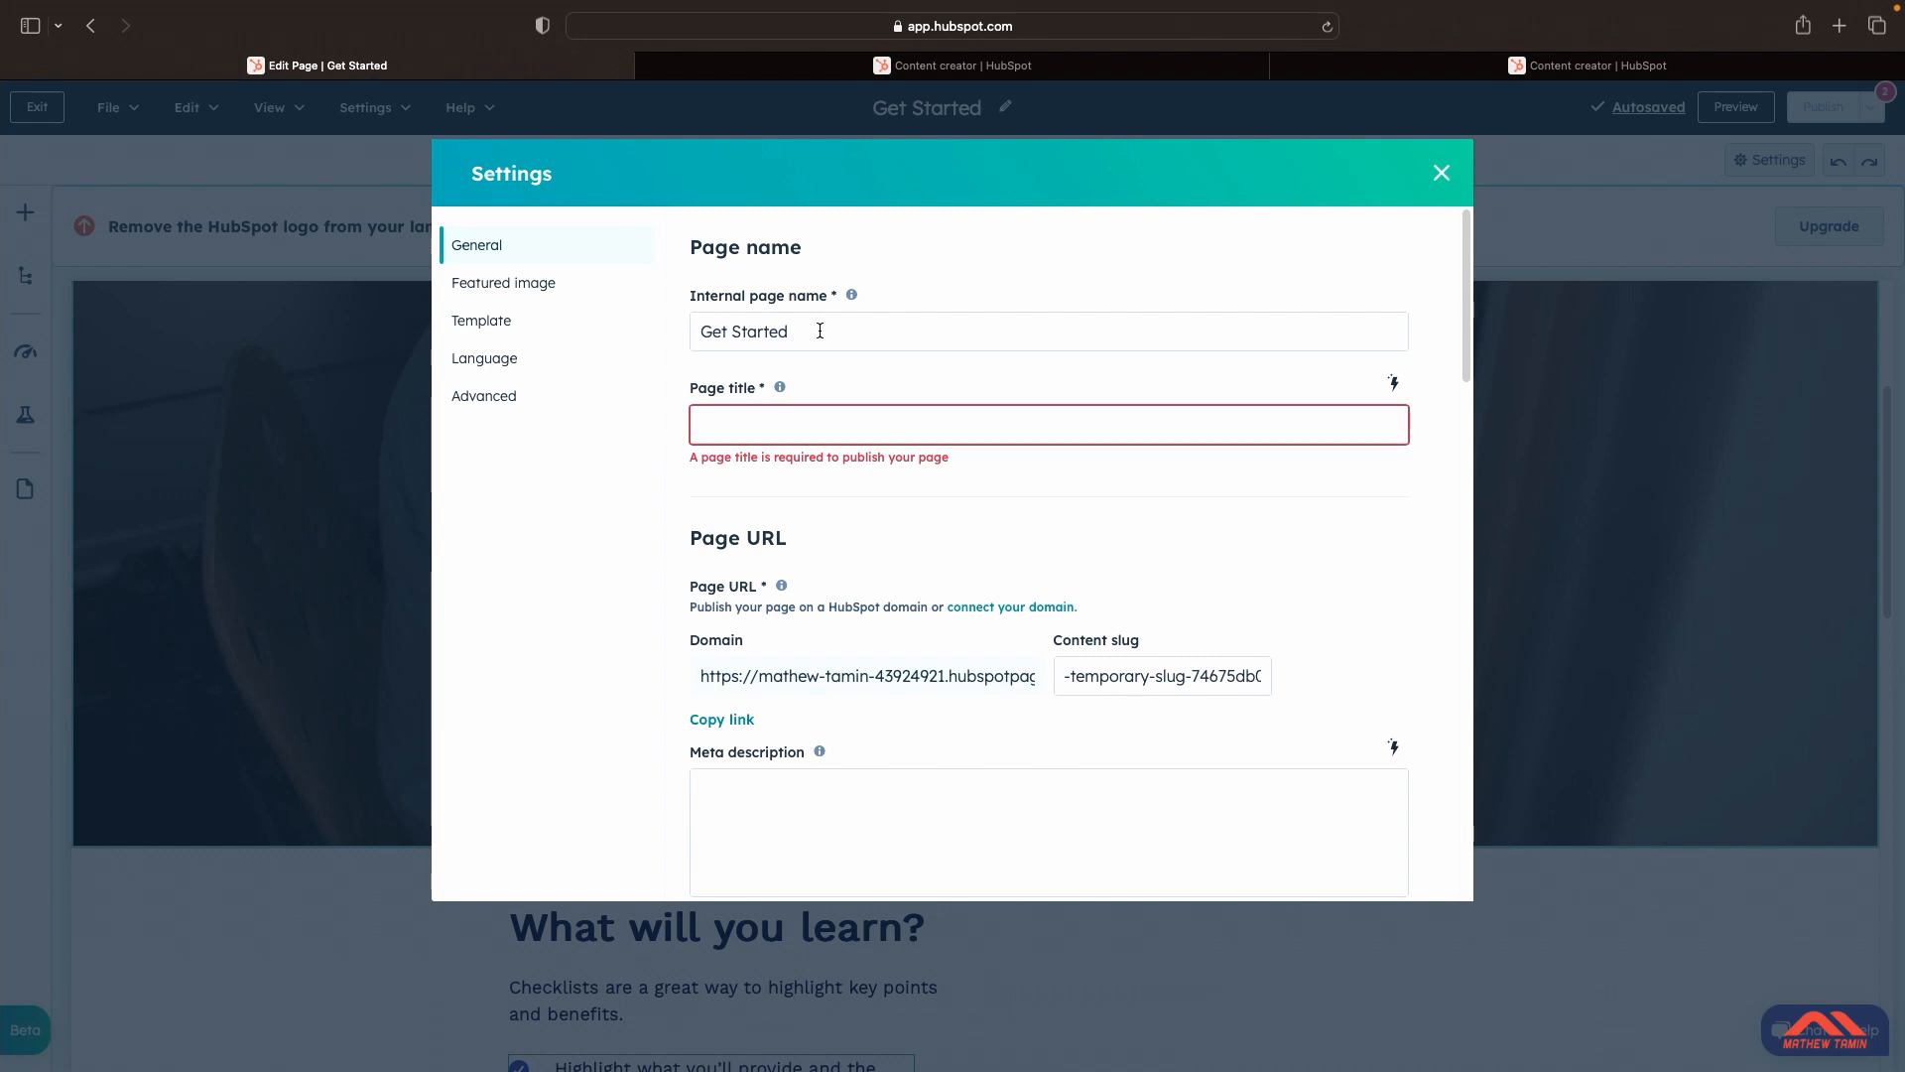
left_click(820, 431)
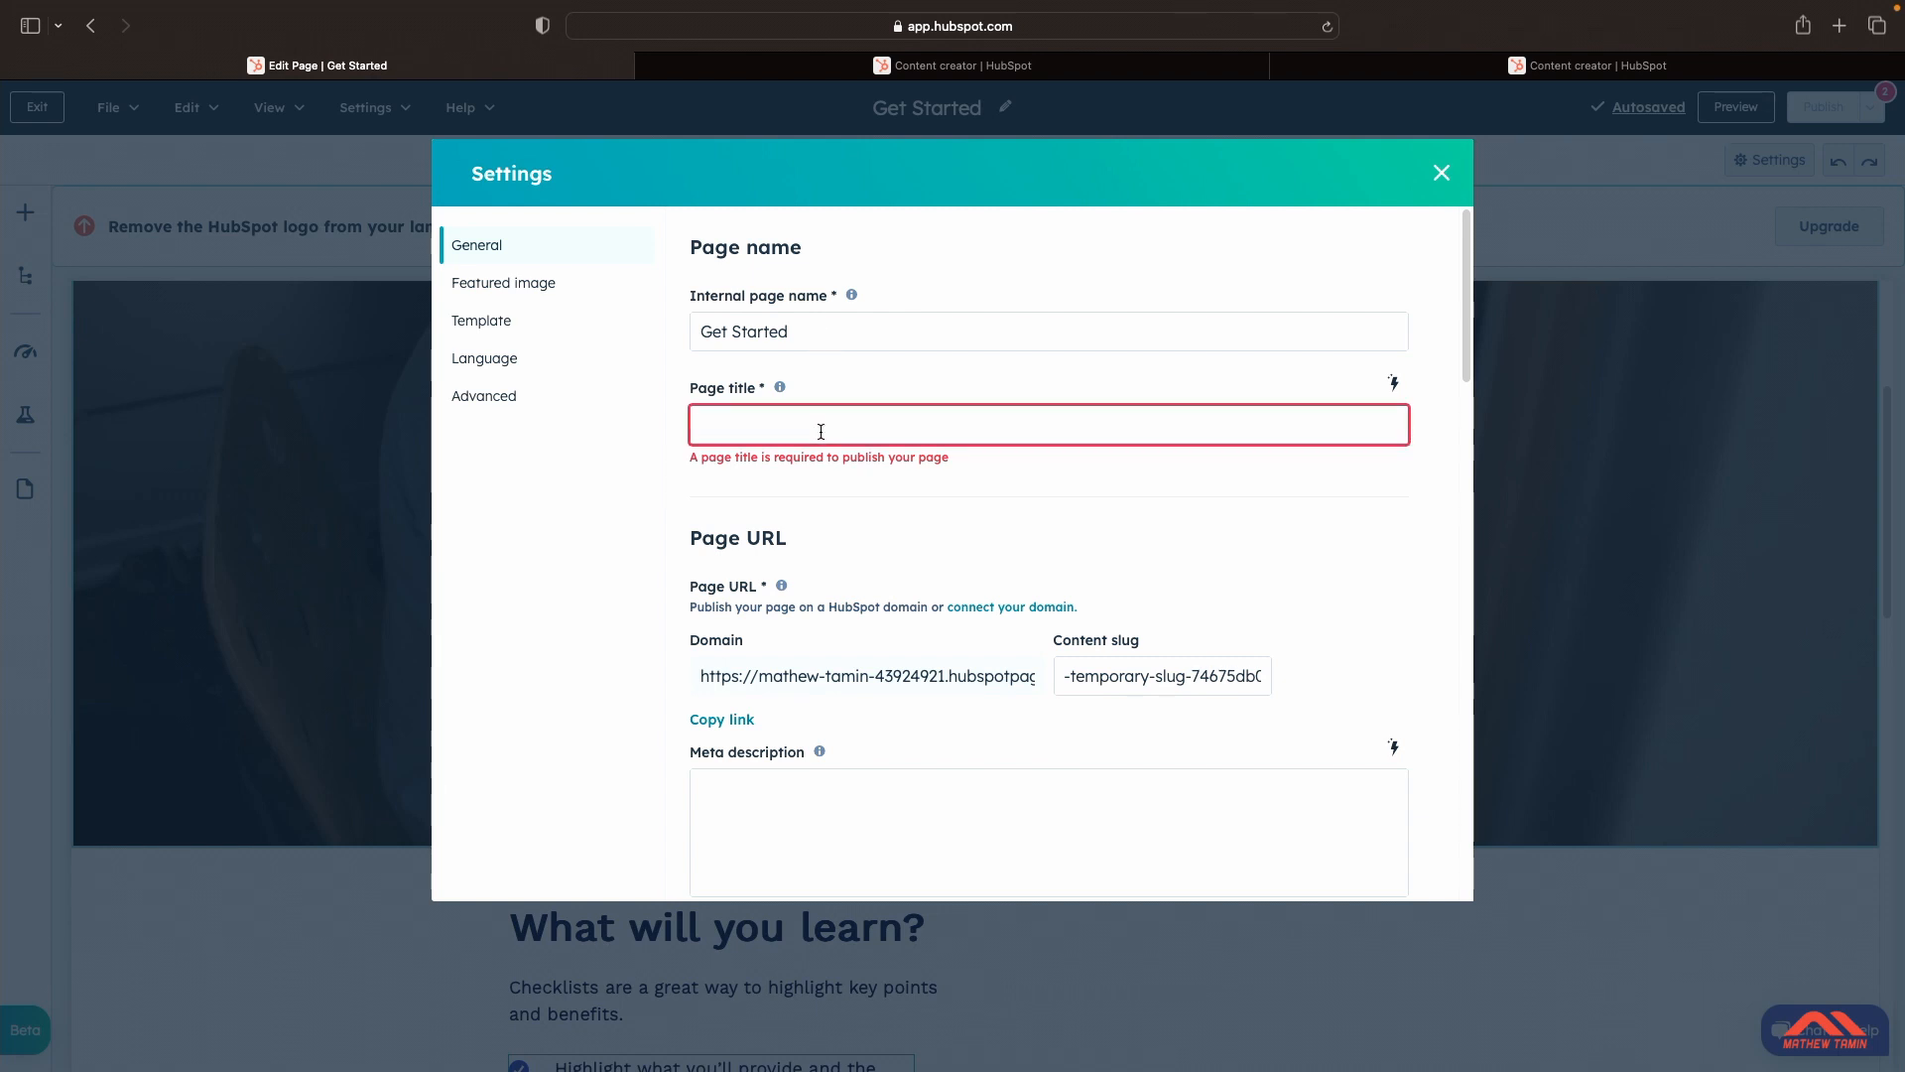
scroll(888, 603, "down", 3)
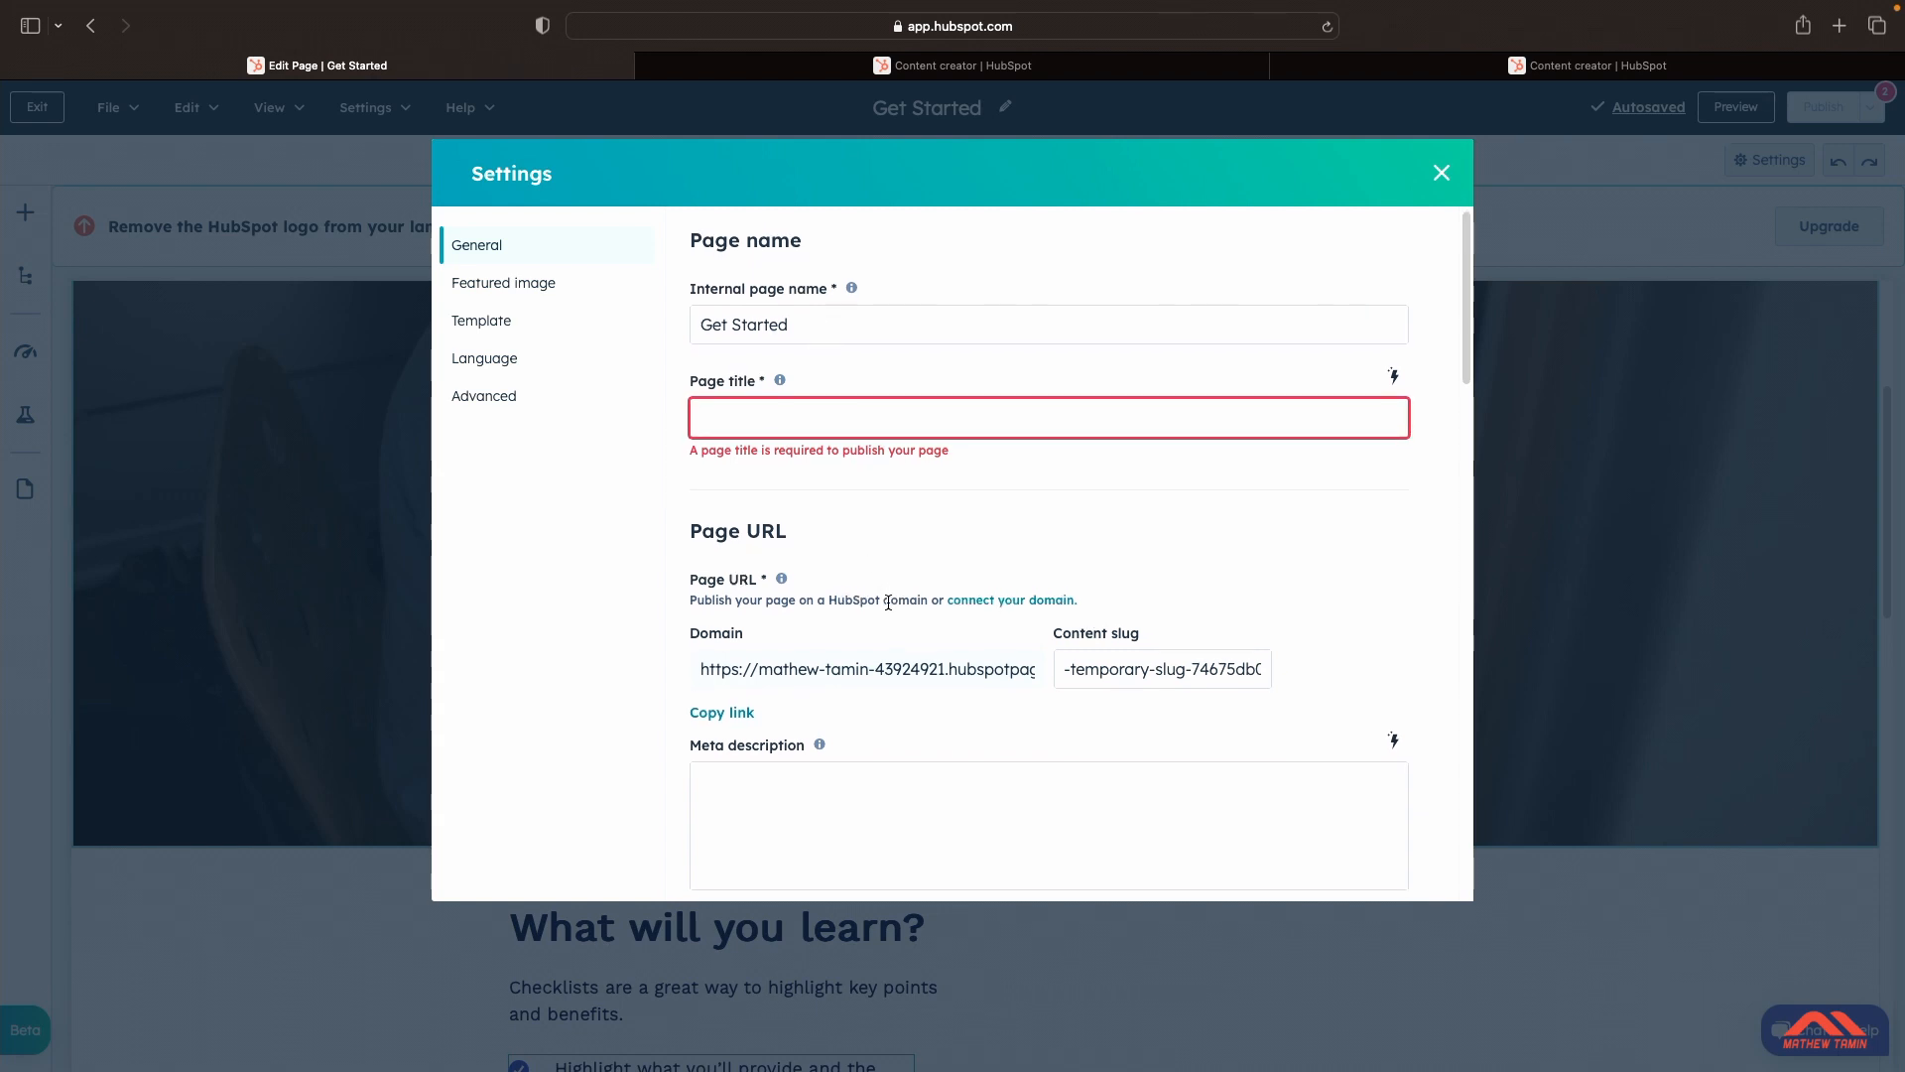
scroll(888, 603, "down", 10)
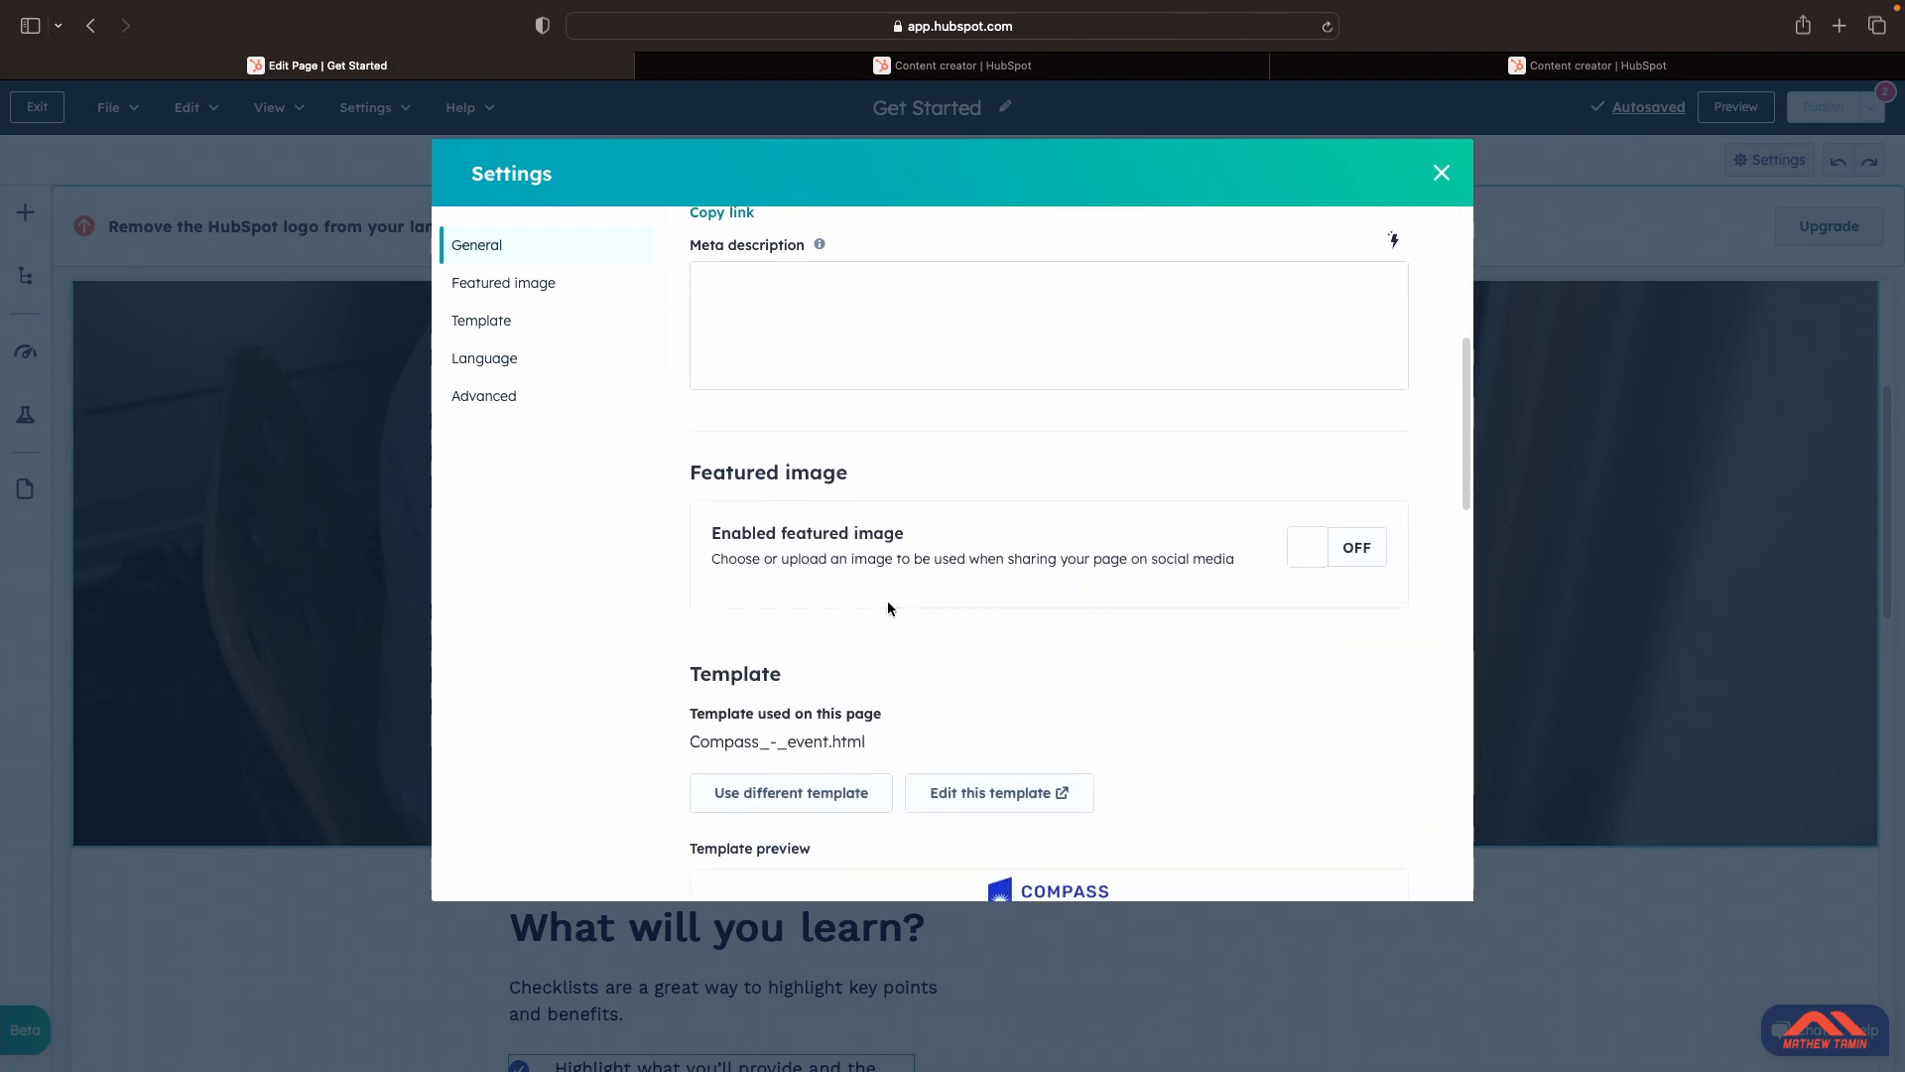
scroll(888, 603, "down", 8)
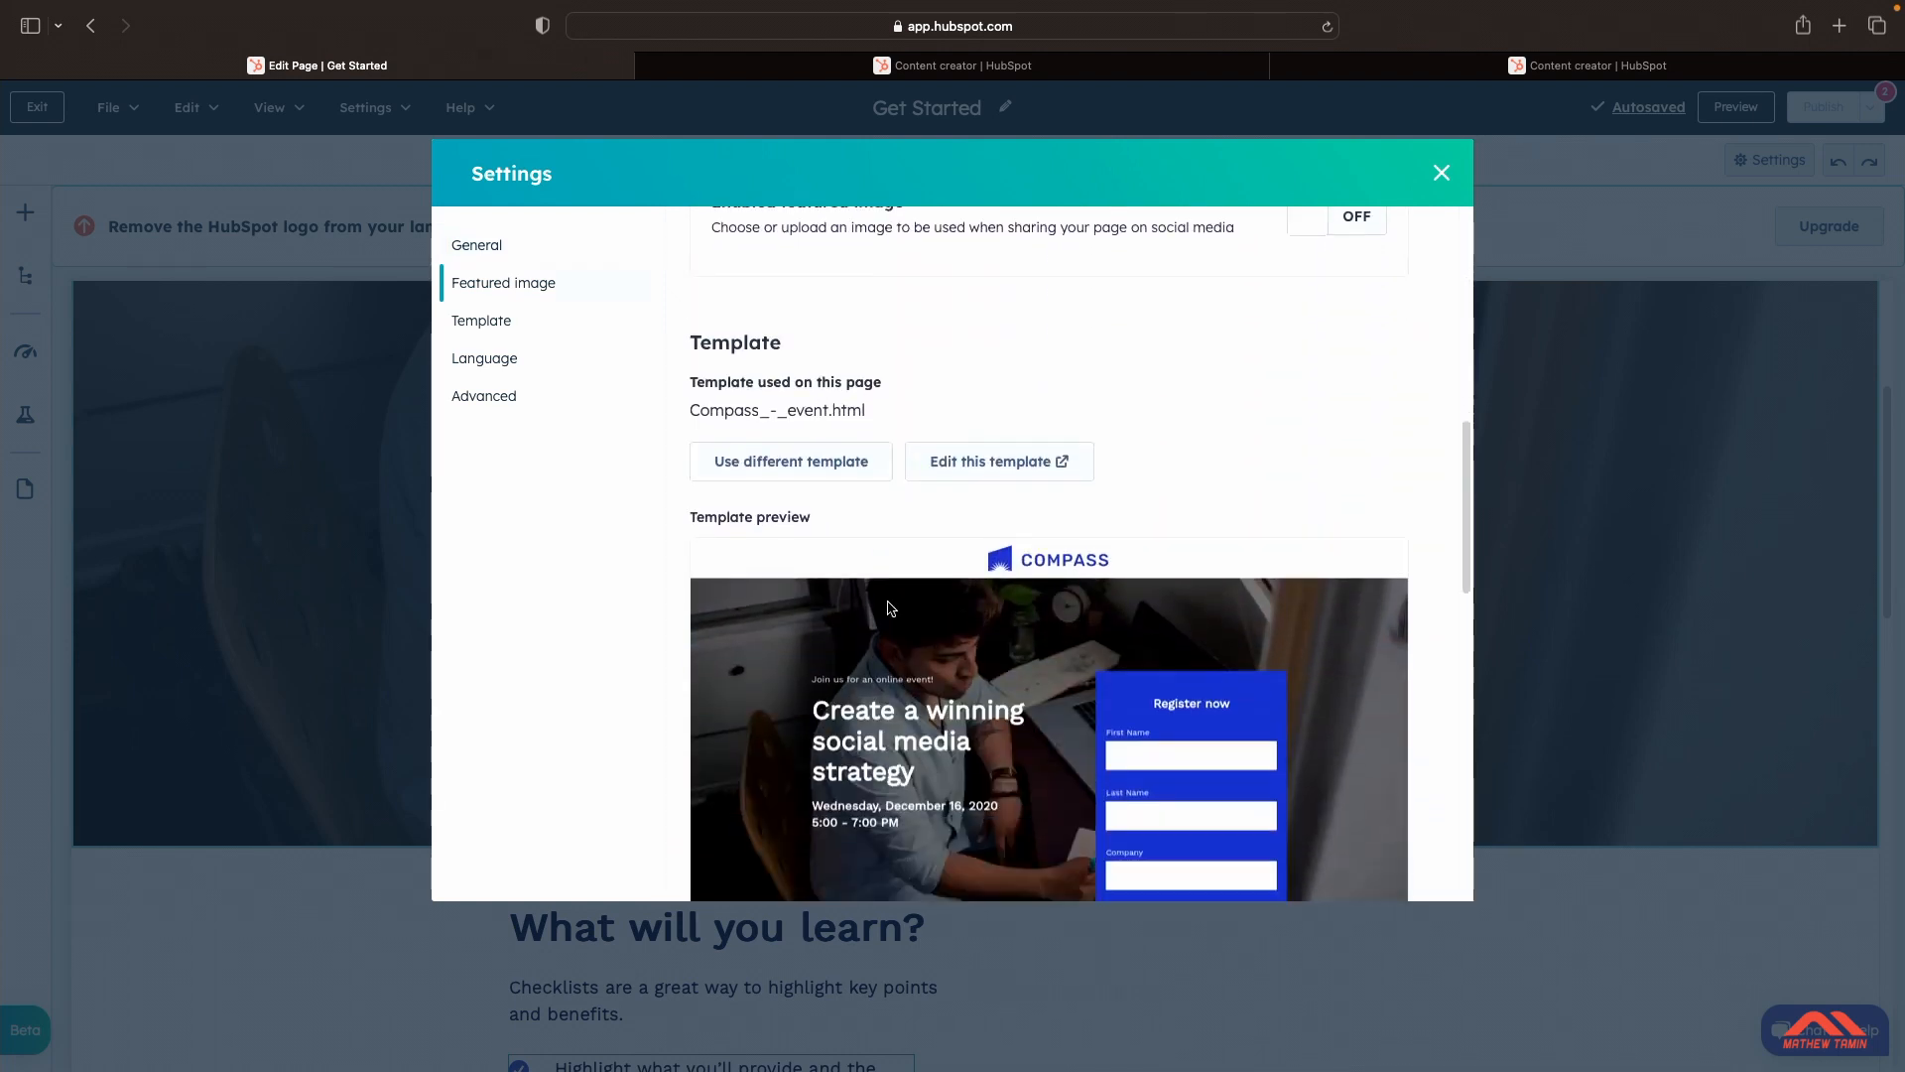
scroll(890, 607, "down", 2)
scroll(1001, 663, "down", 11)
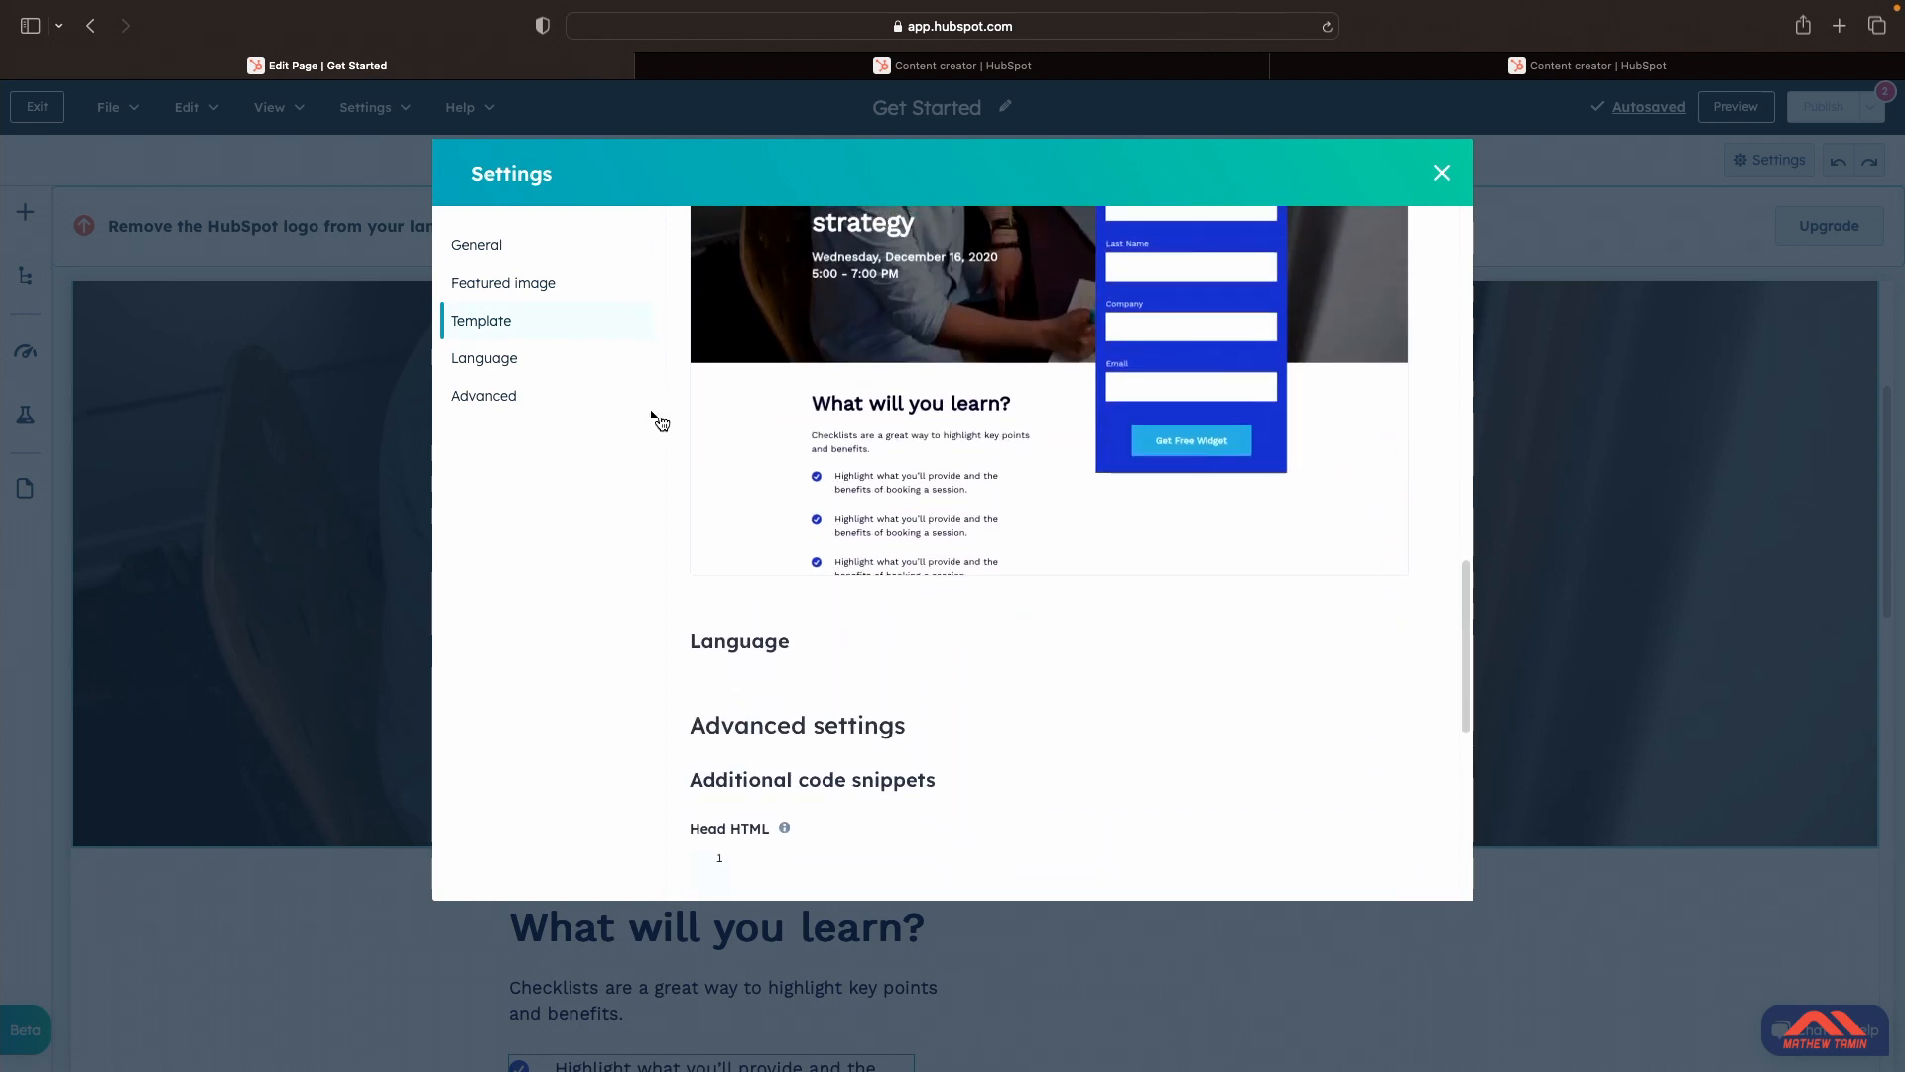
left_click(522, 363)
scroll(724, 496, "down", 5)
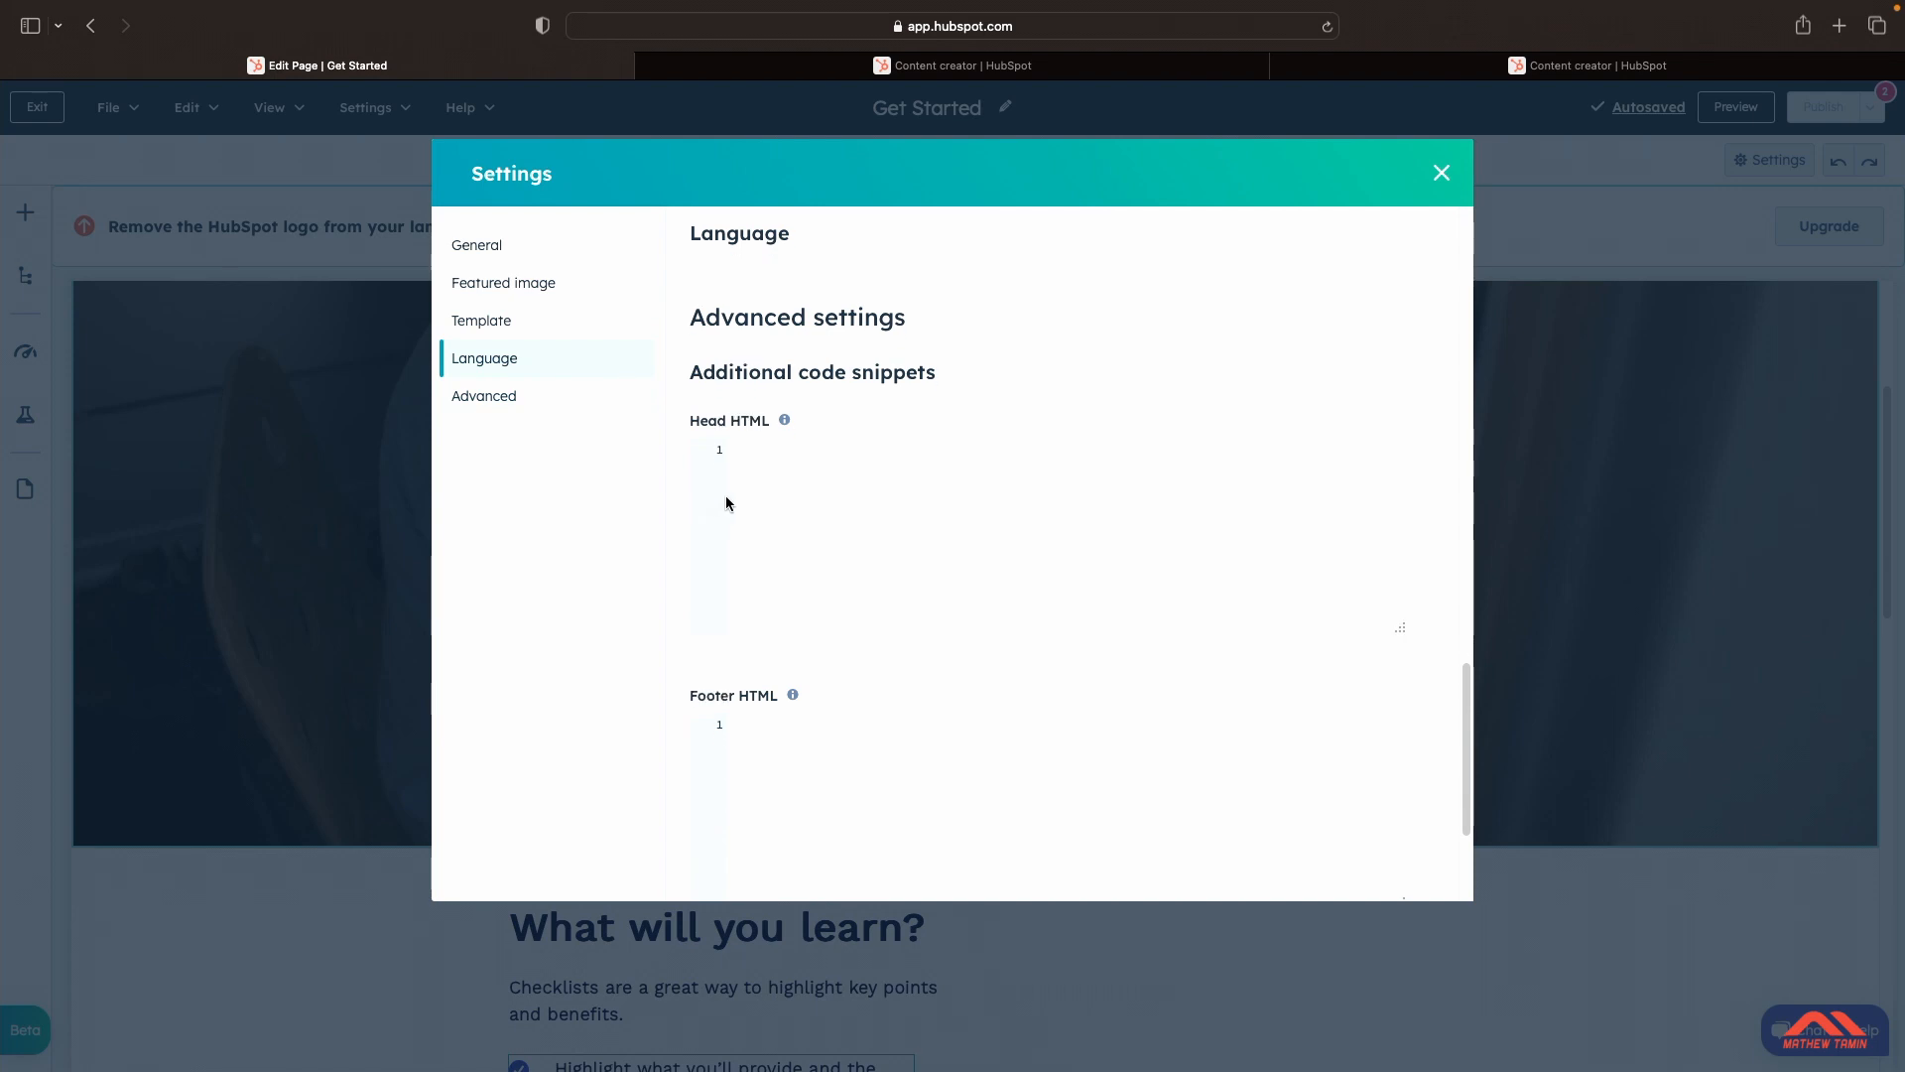
scroll(764, 549, "up", 20)
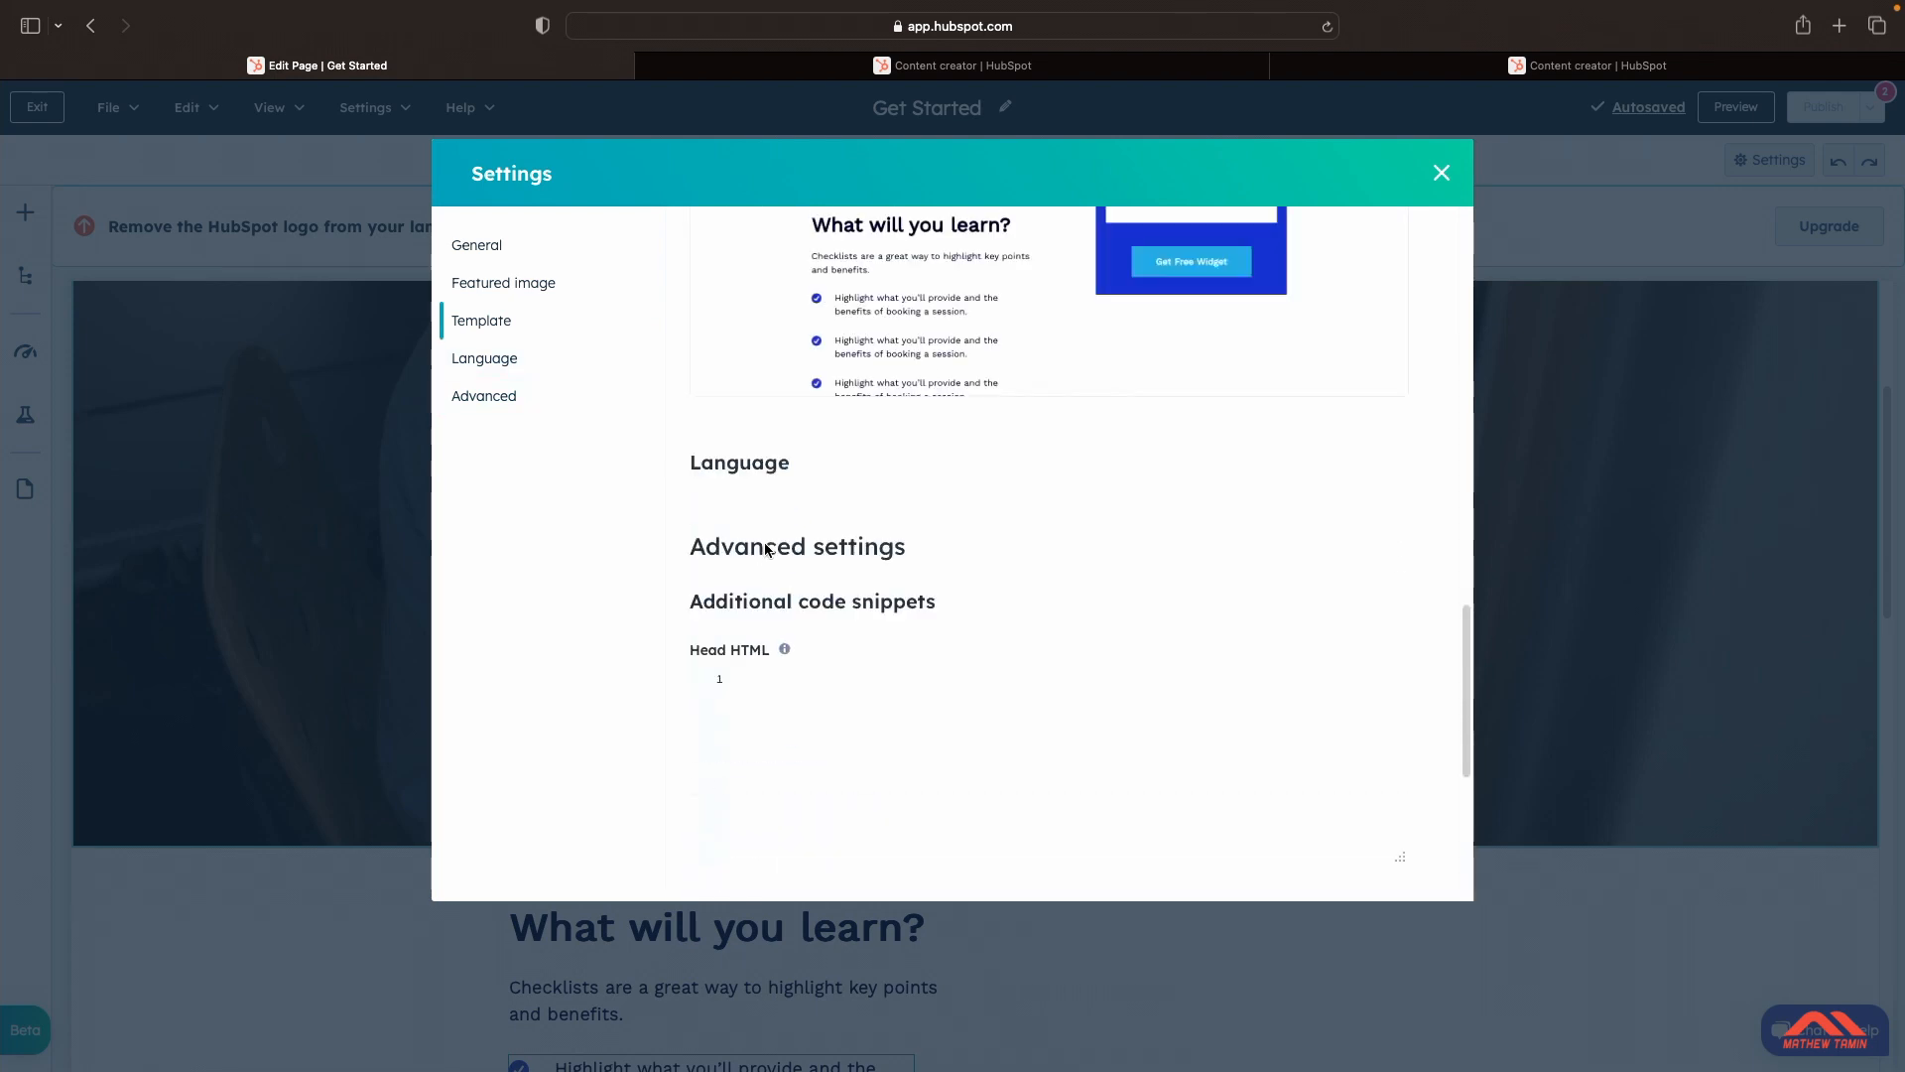
scroll(764, 549, "up", 12)
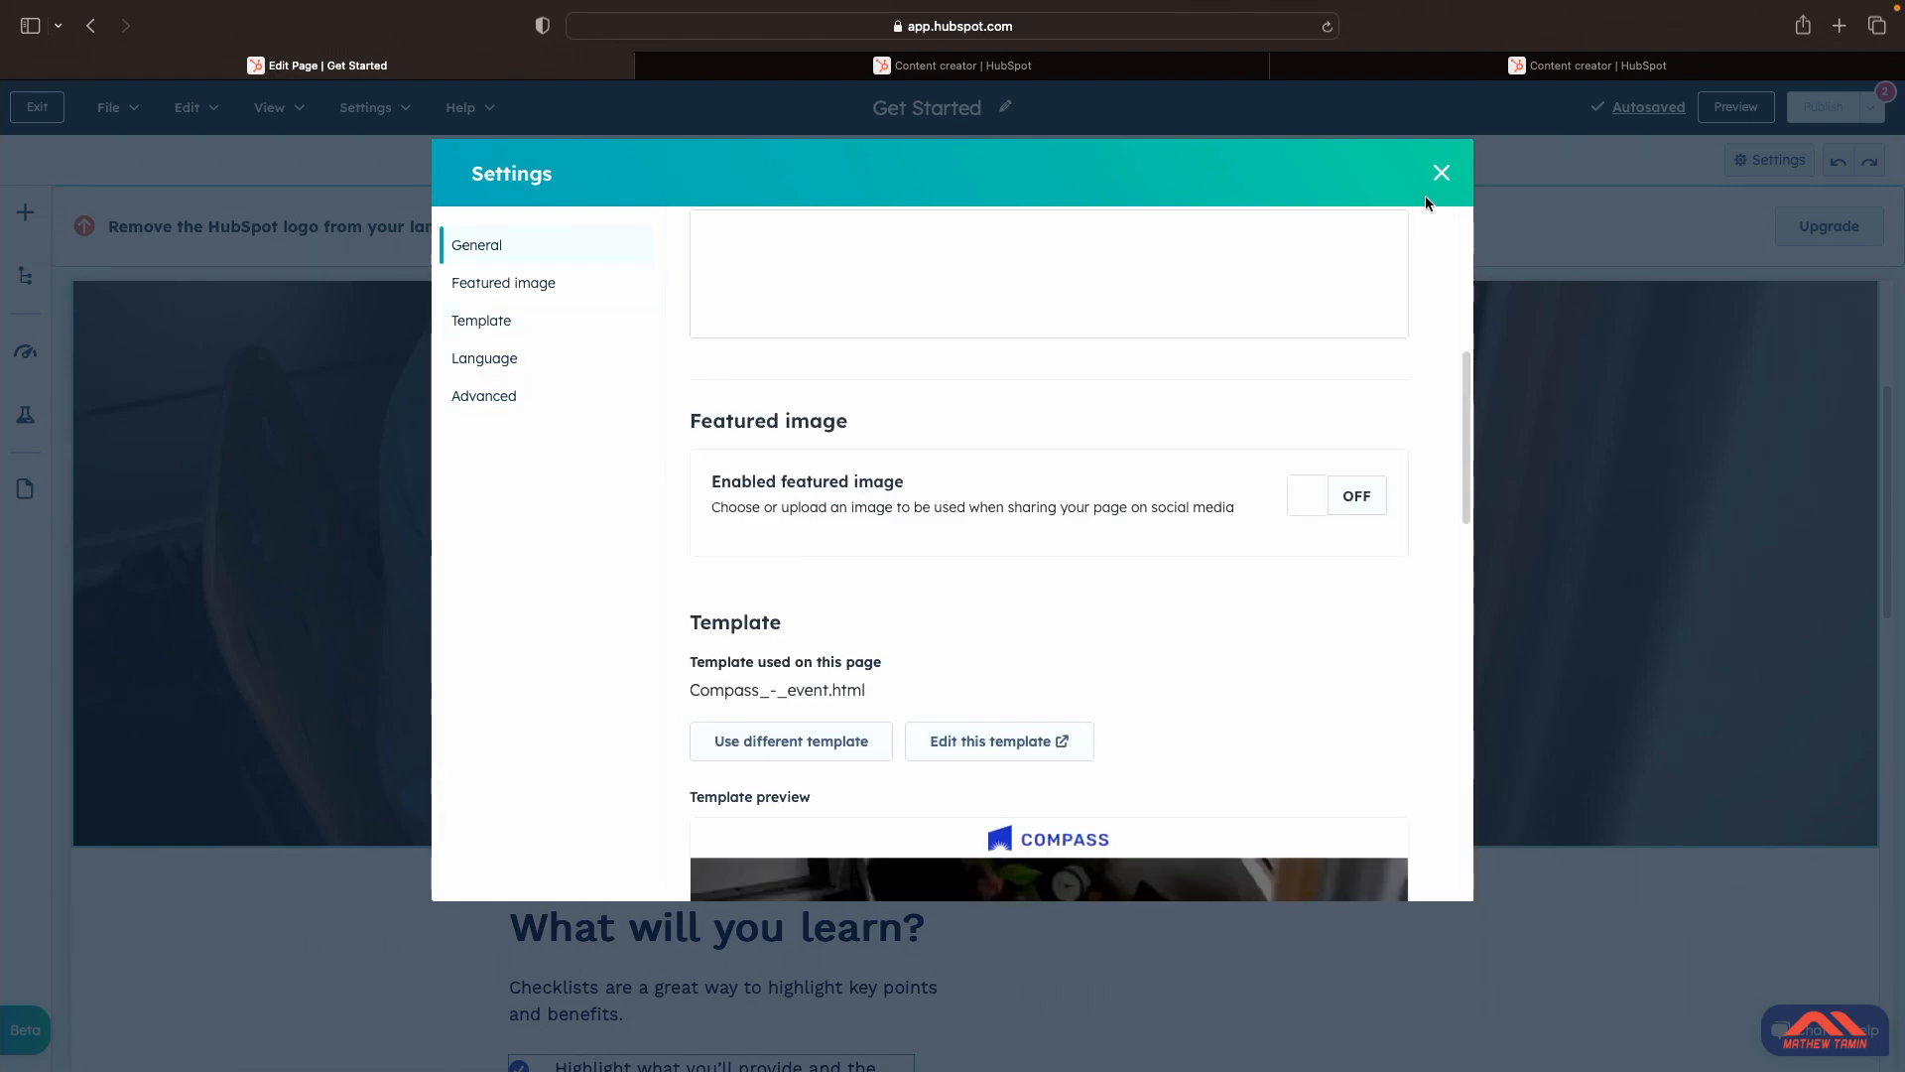
left_click(1441, 172)
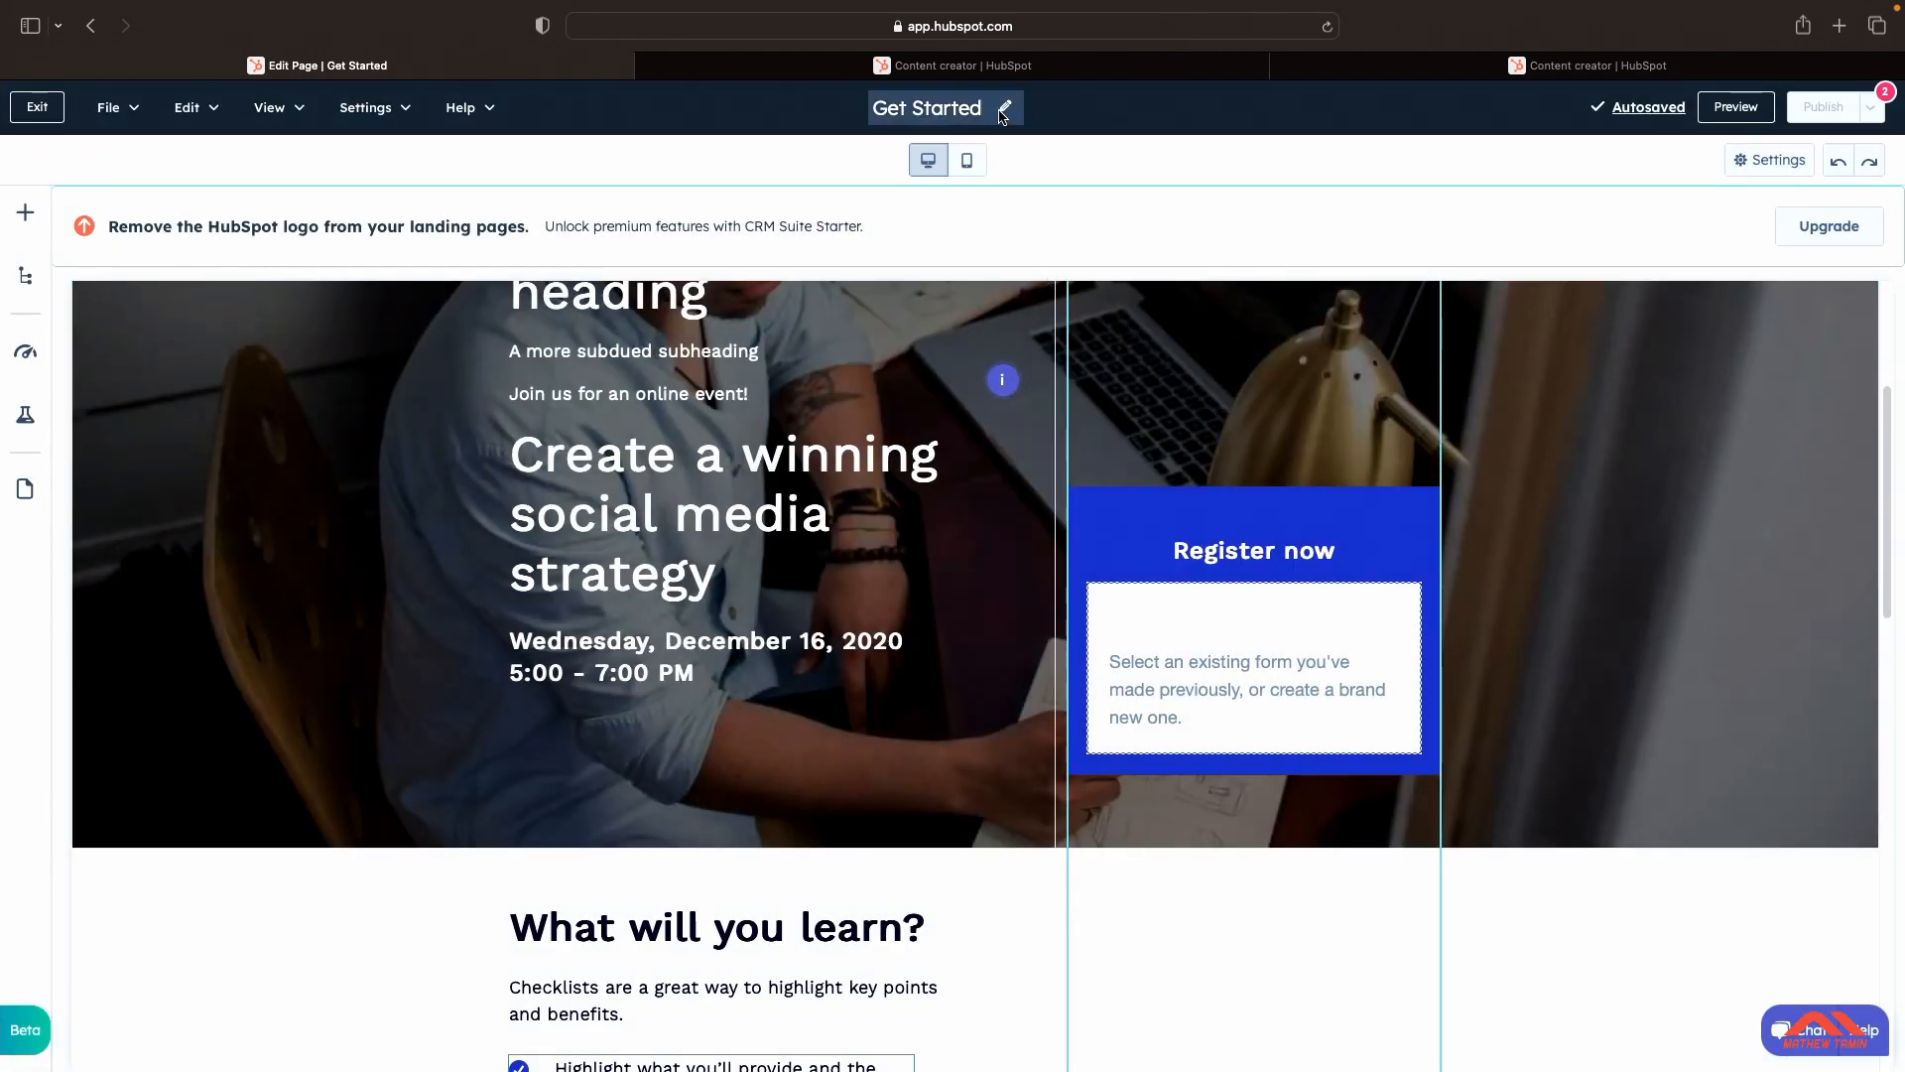
Step: Look at the options for creating new pages and tests, and try to run an A/B test
left_click(212, 117)
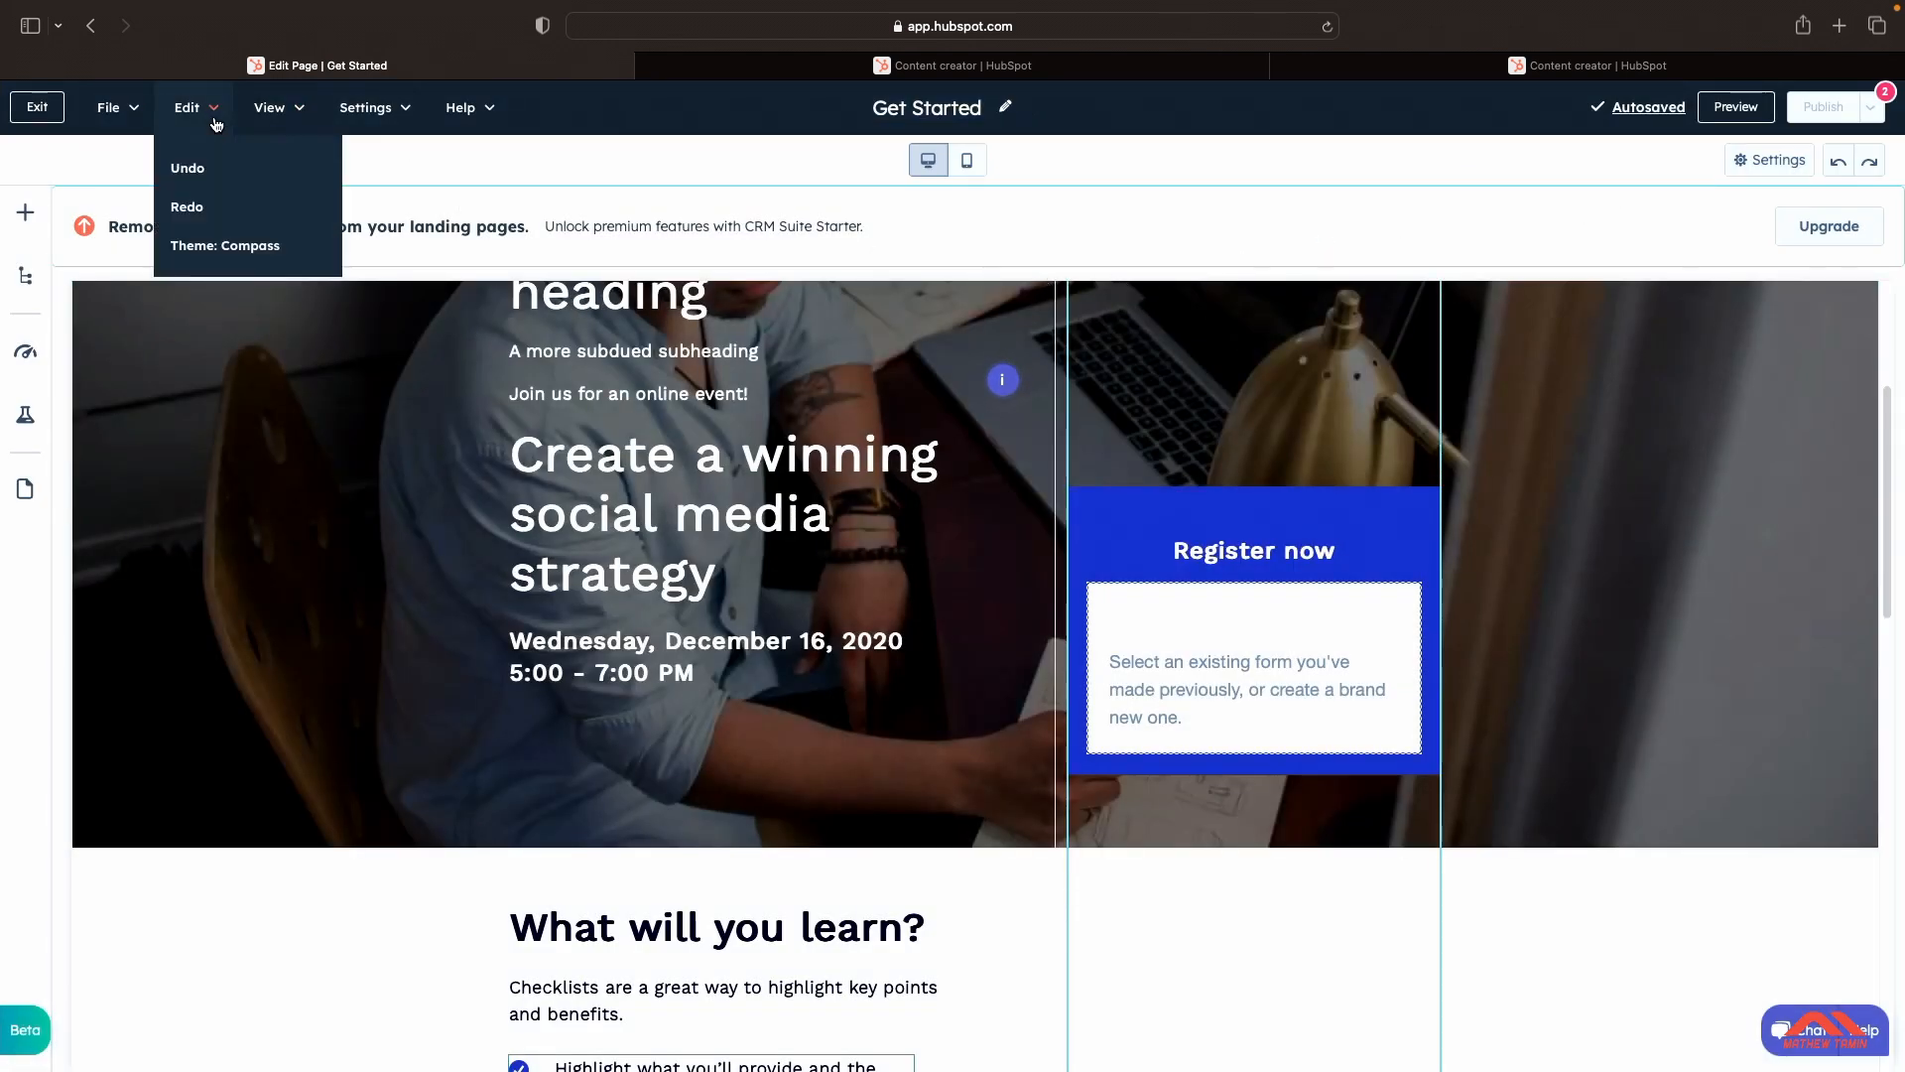
left_click(129, 111)
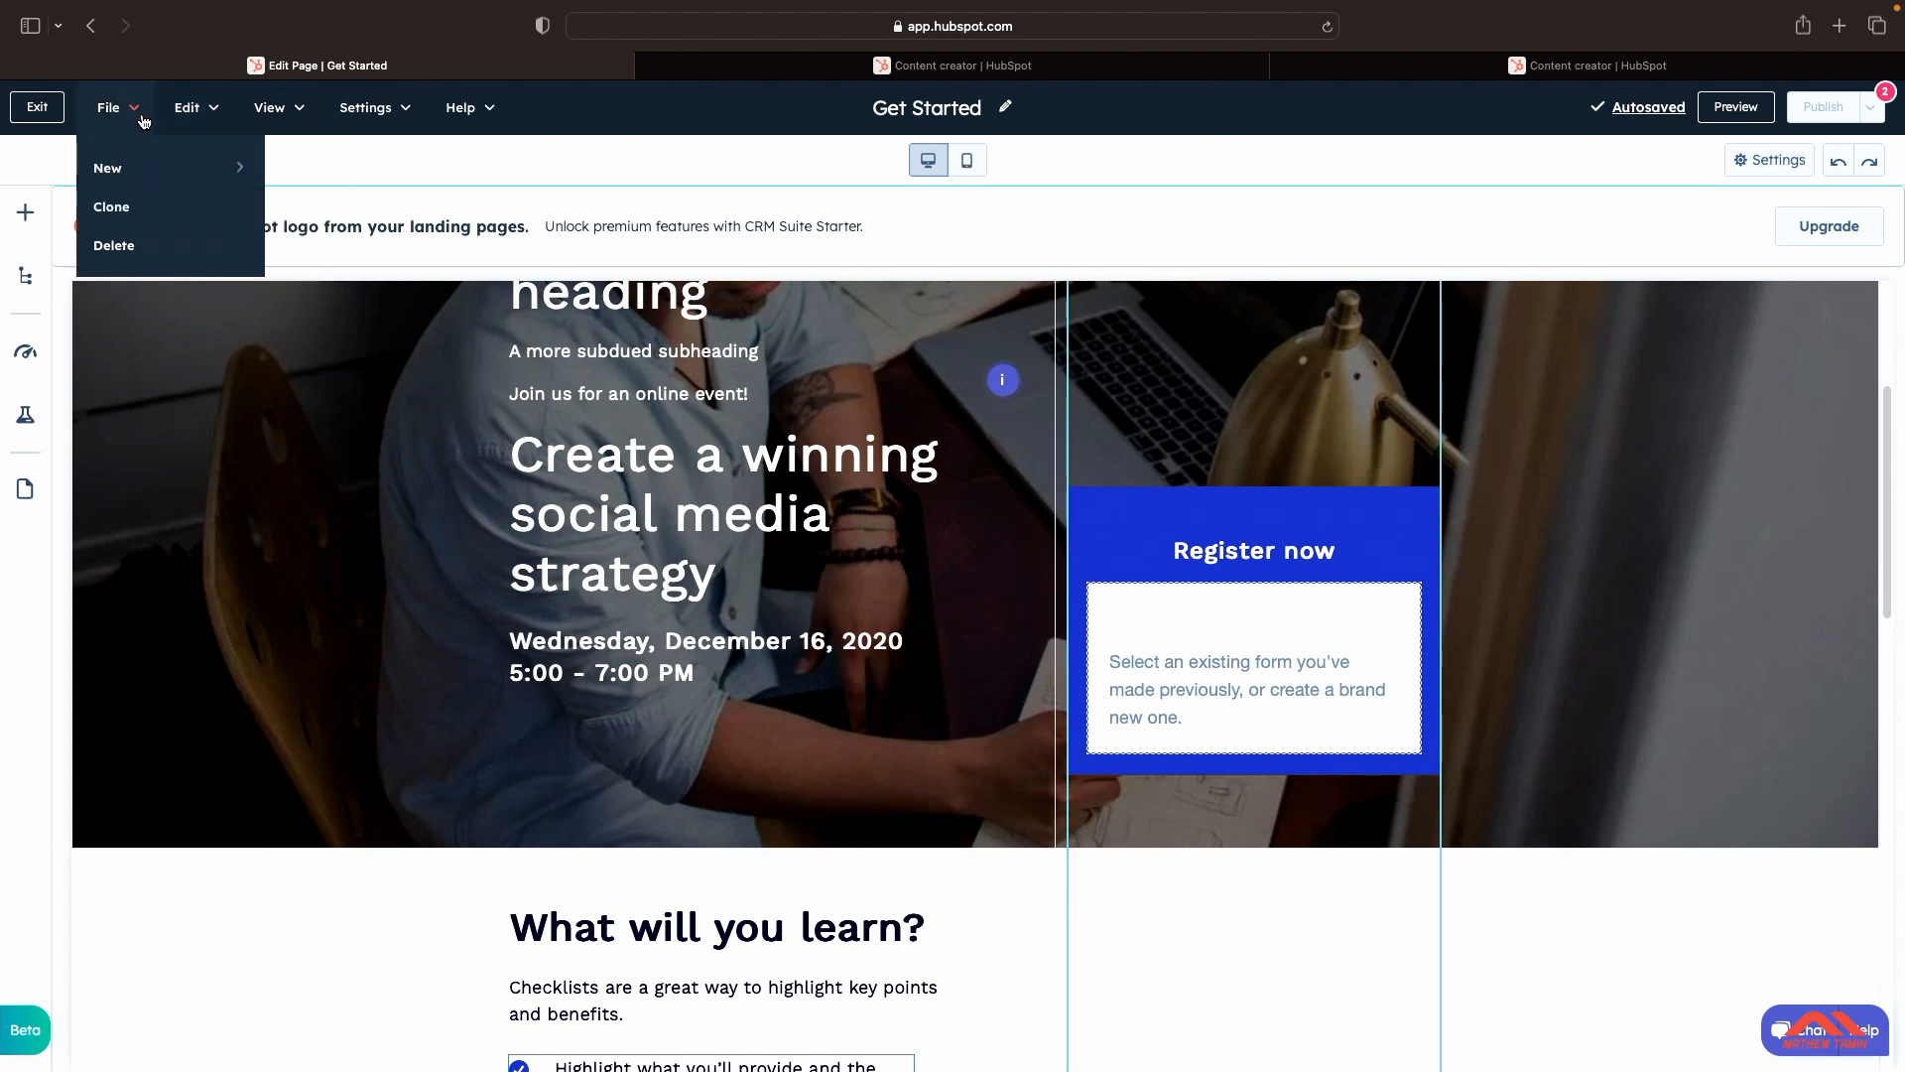
mouse_move(158, 181)
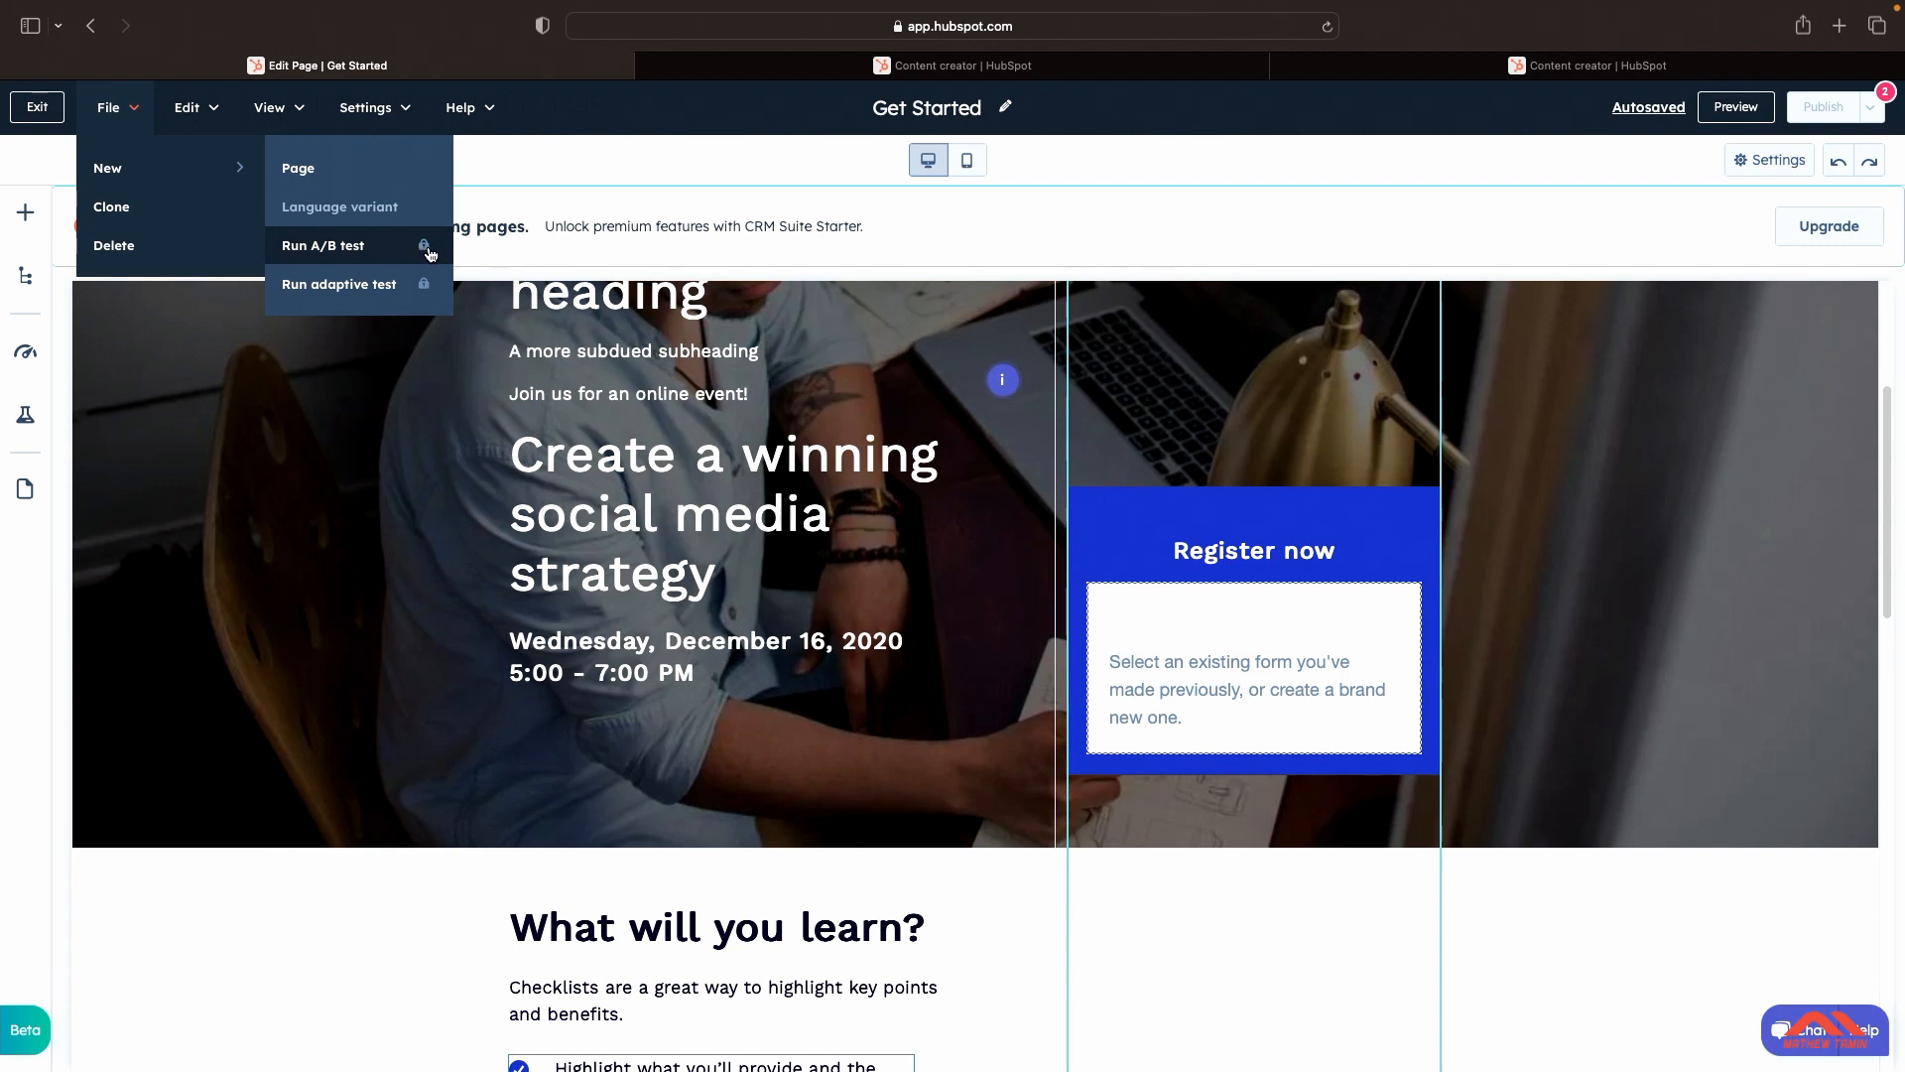
left_click(336, 252)
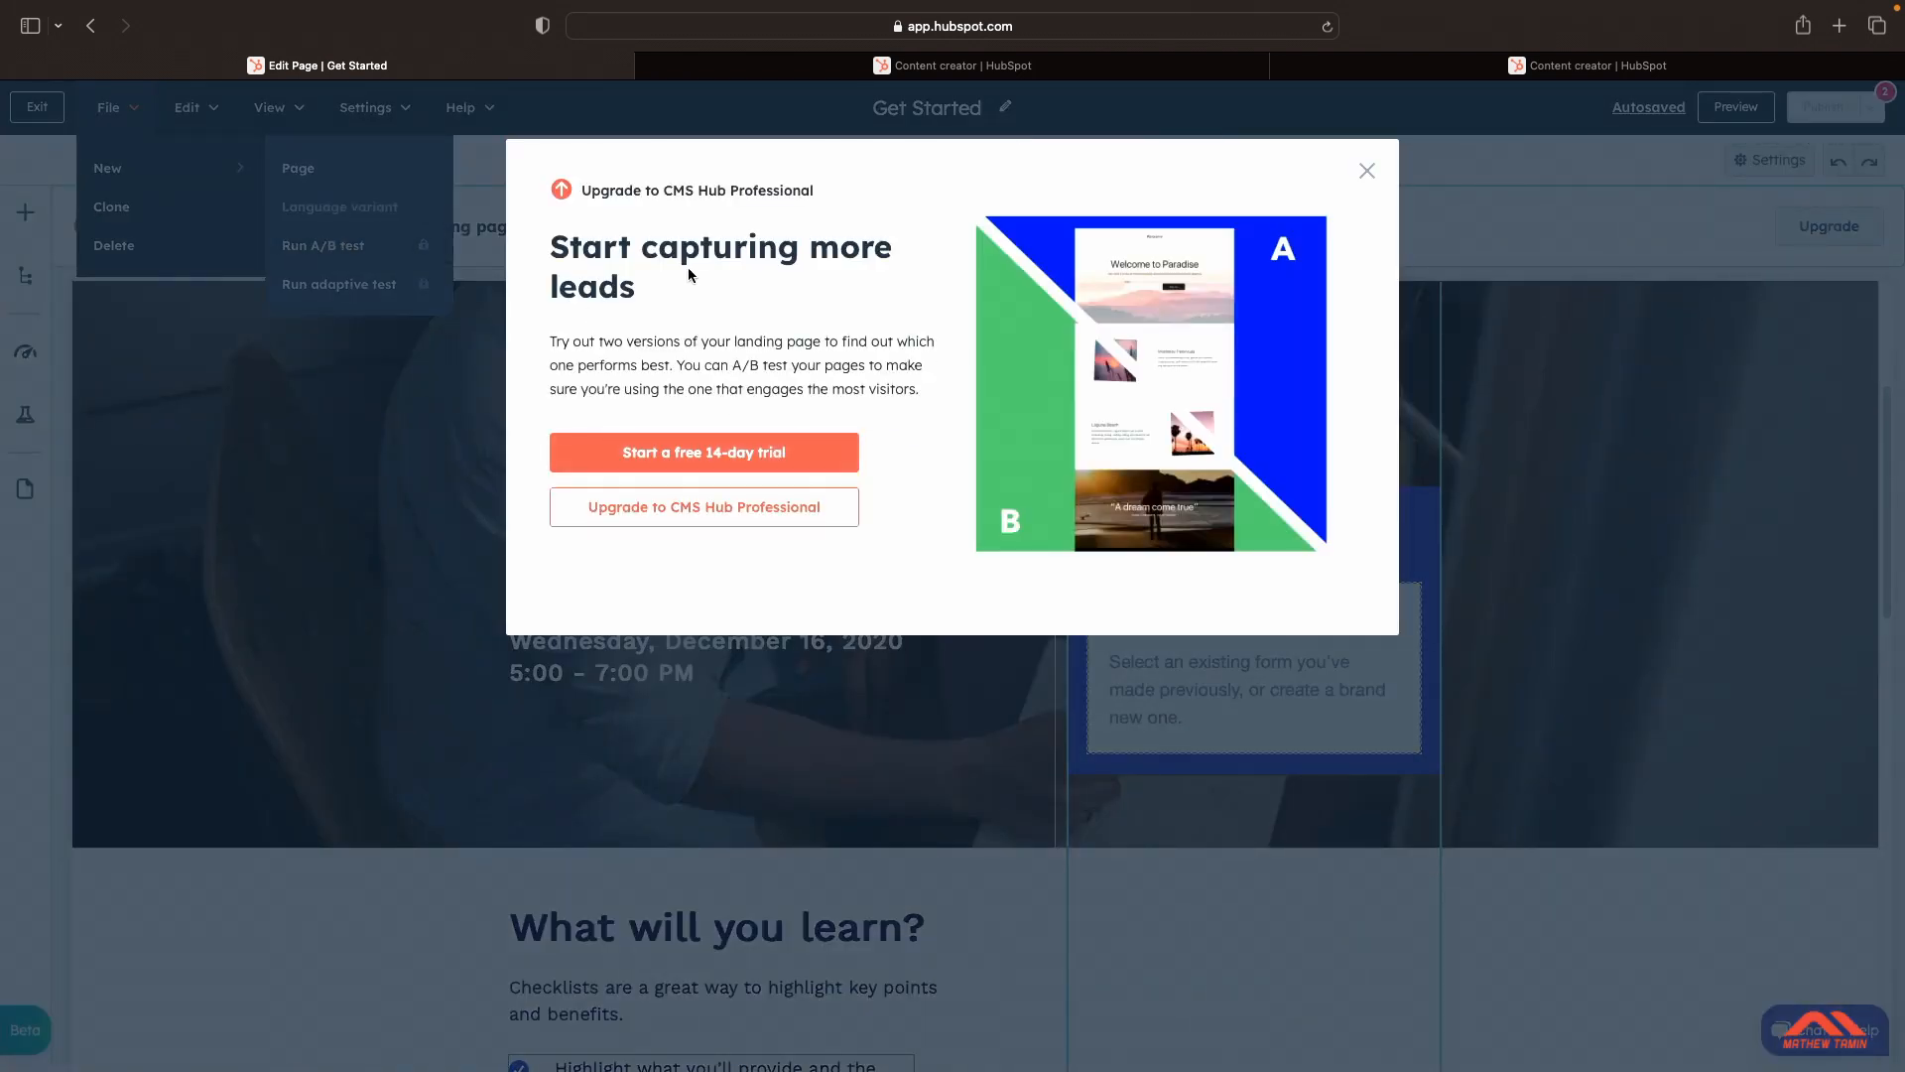
left_click(1368, 176)
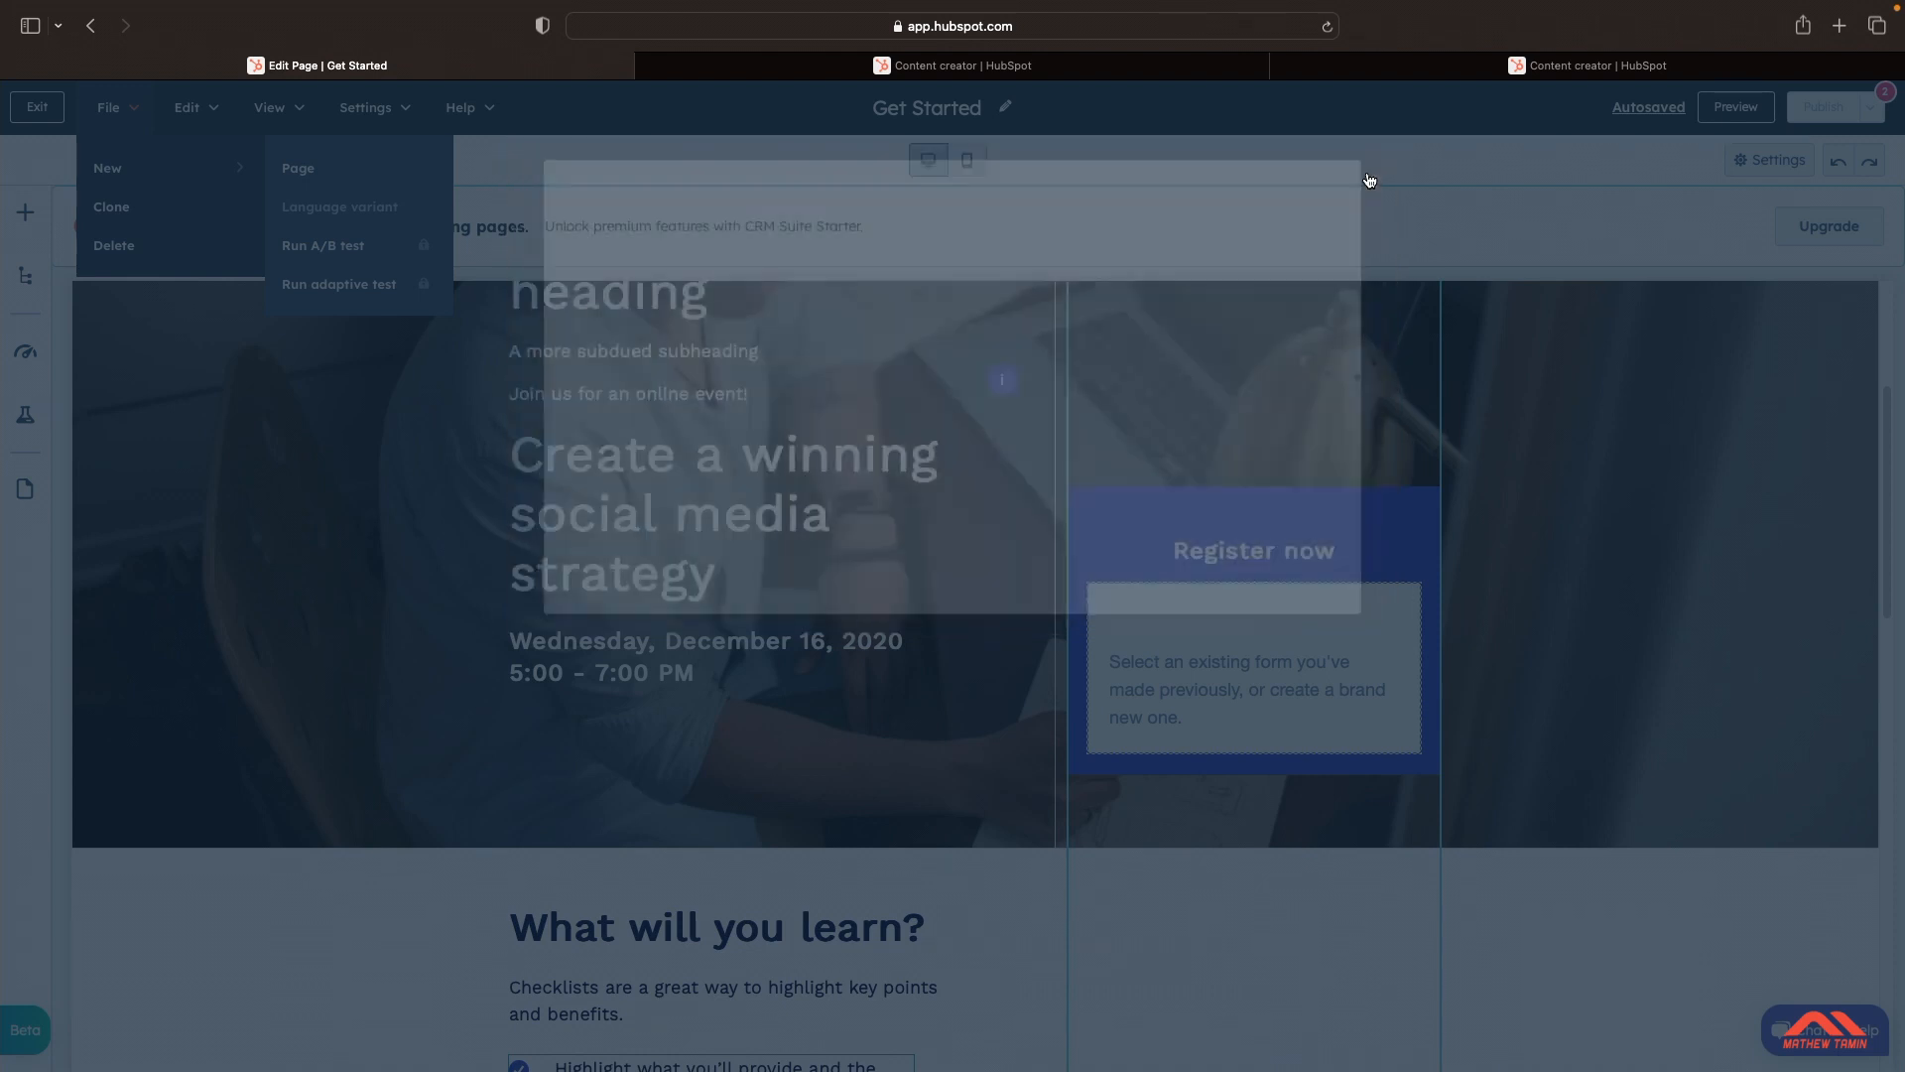
left_click(278, 114)
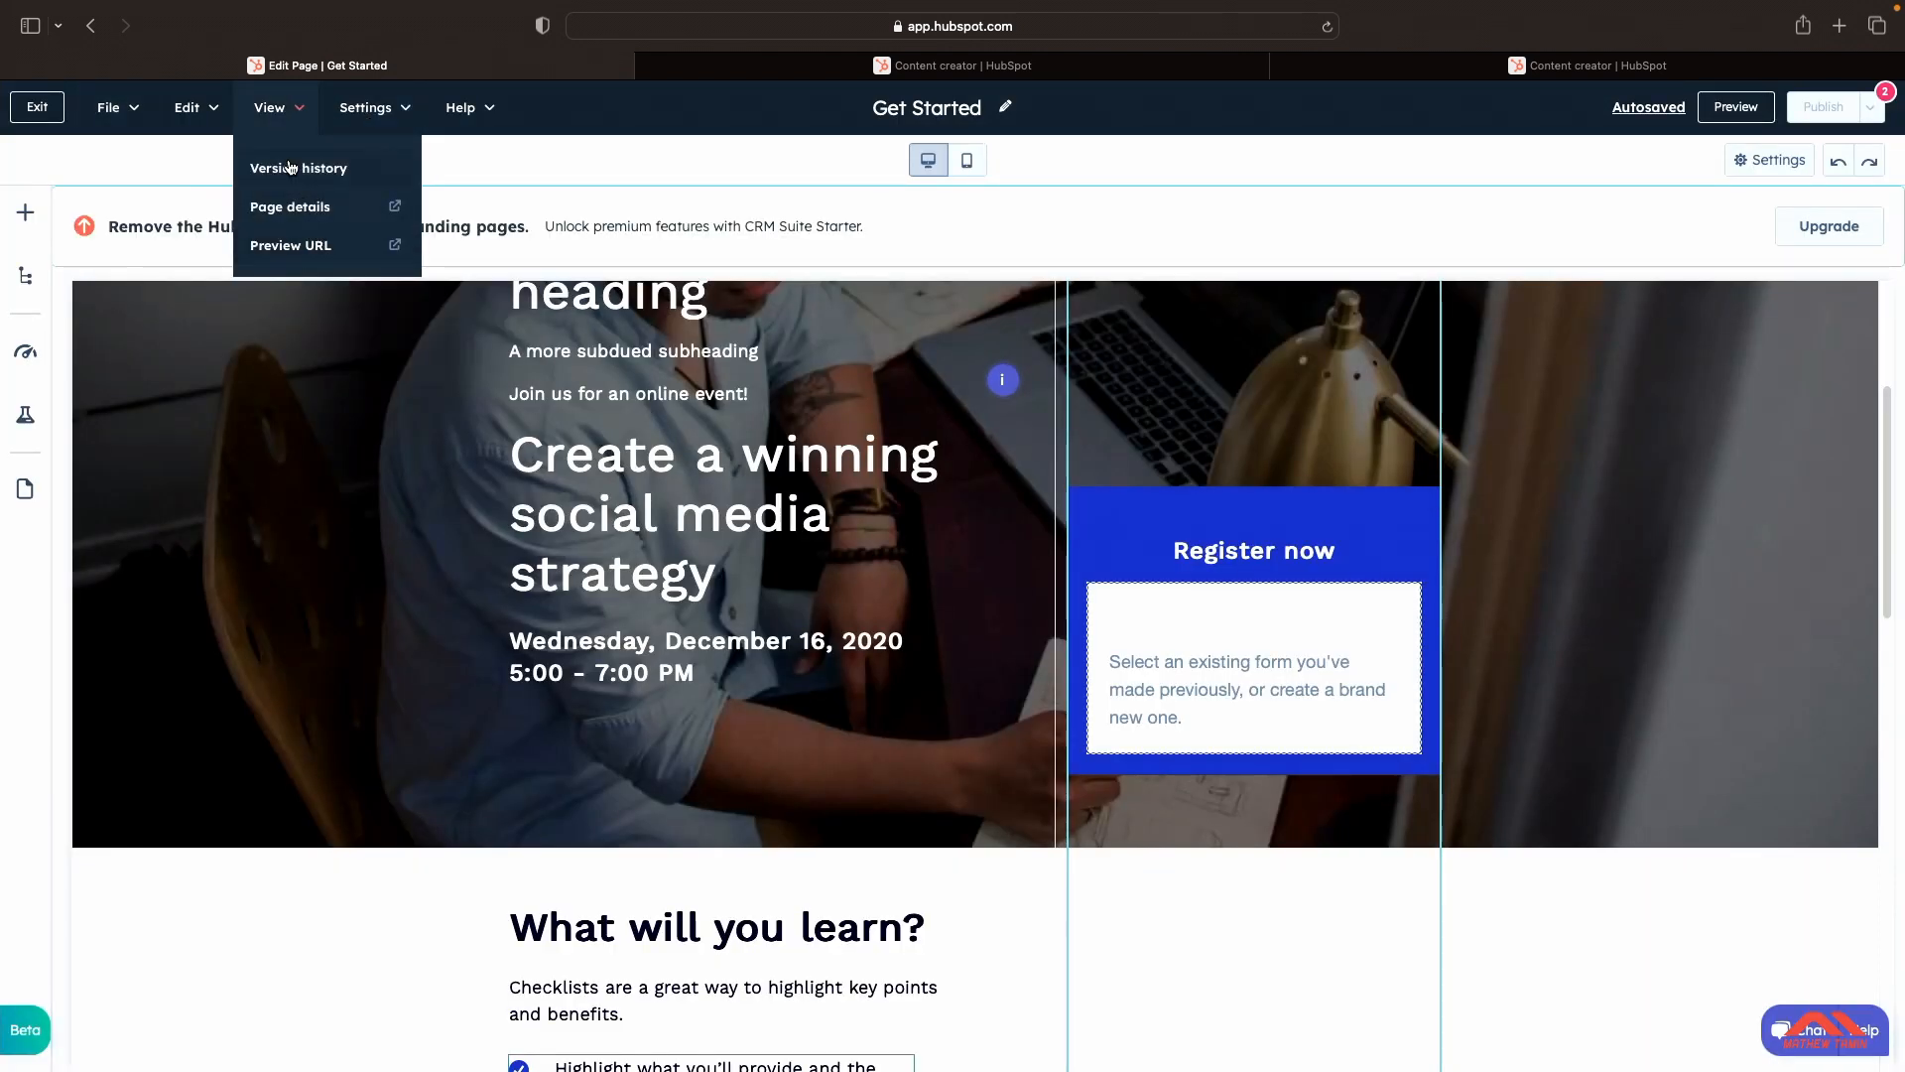
left_click(211, 124)
left_click(274, 115)
left_click(206, 116)
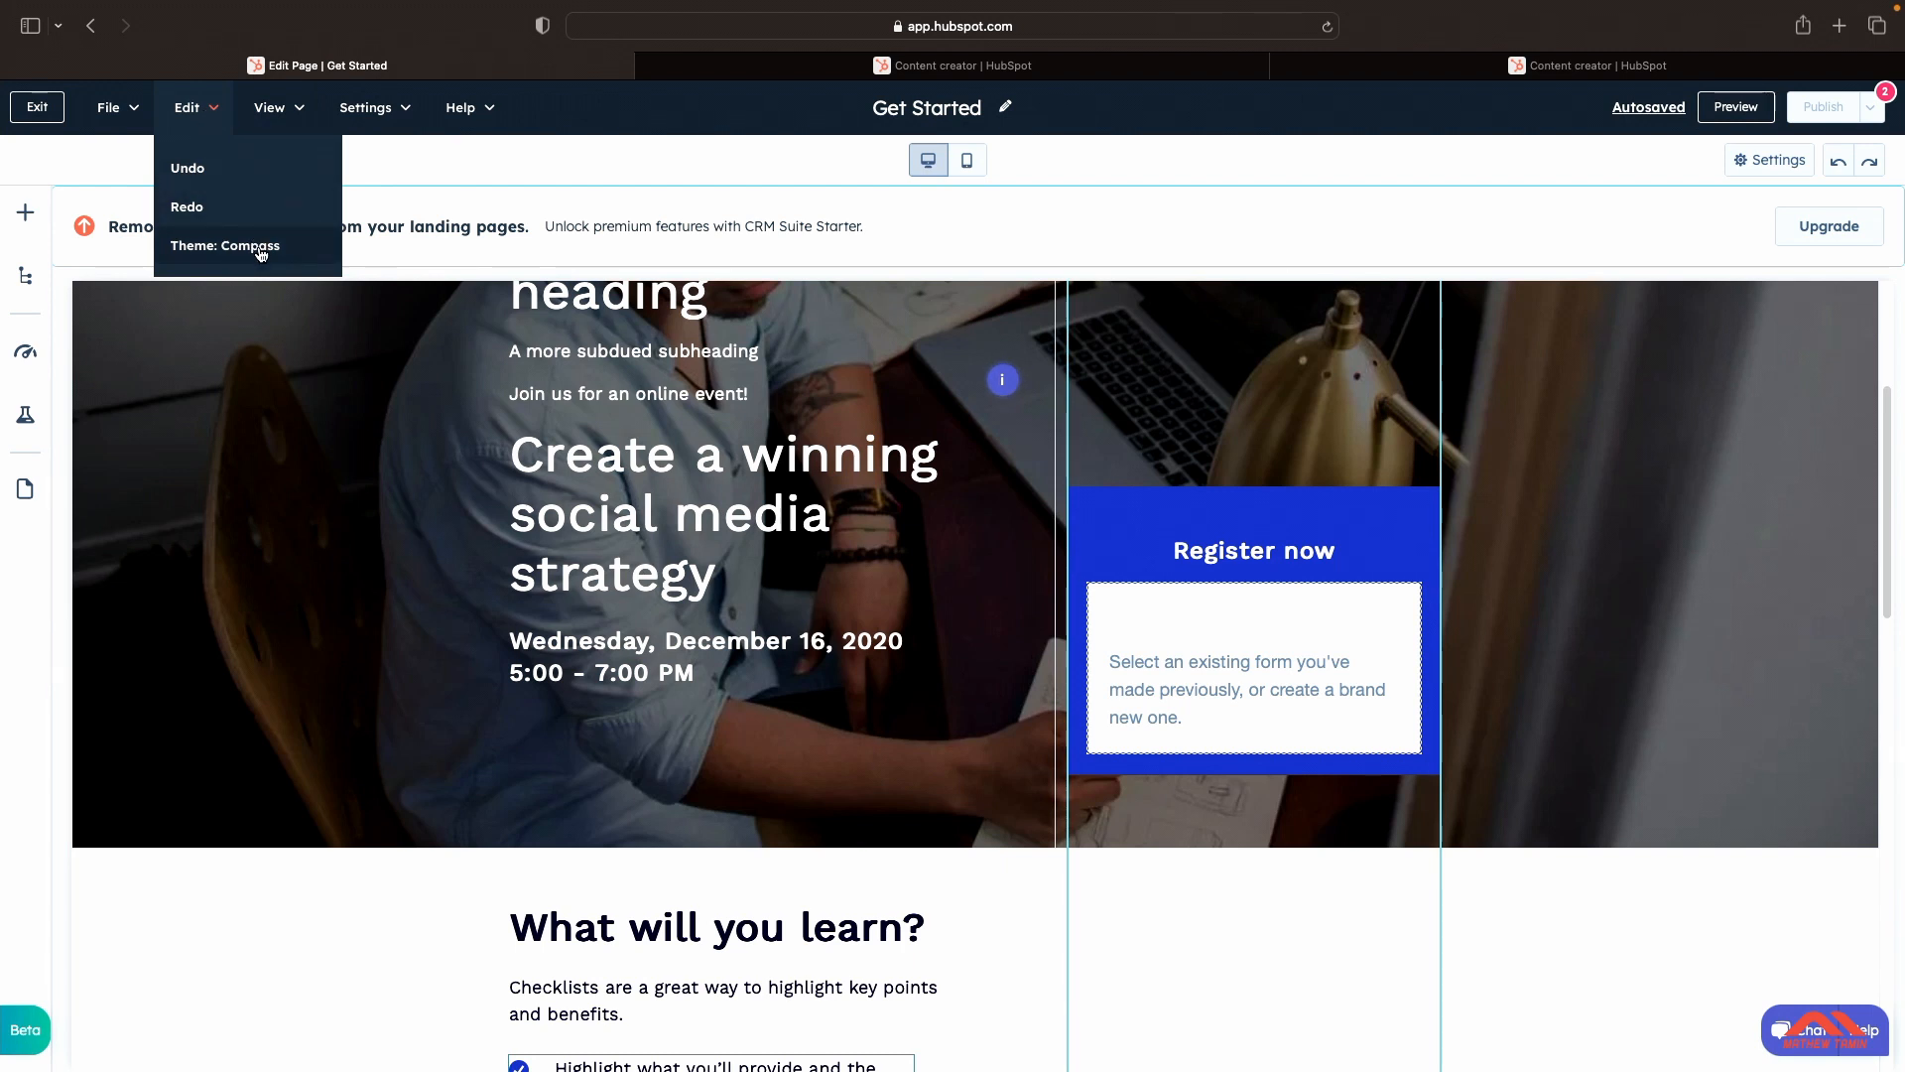
left_click(389, 111)
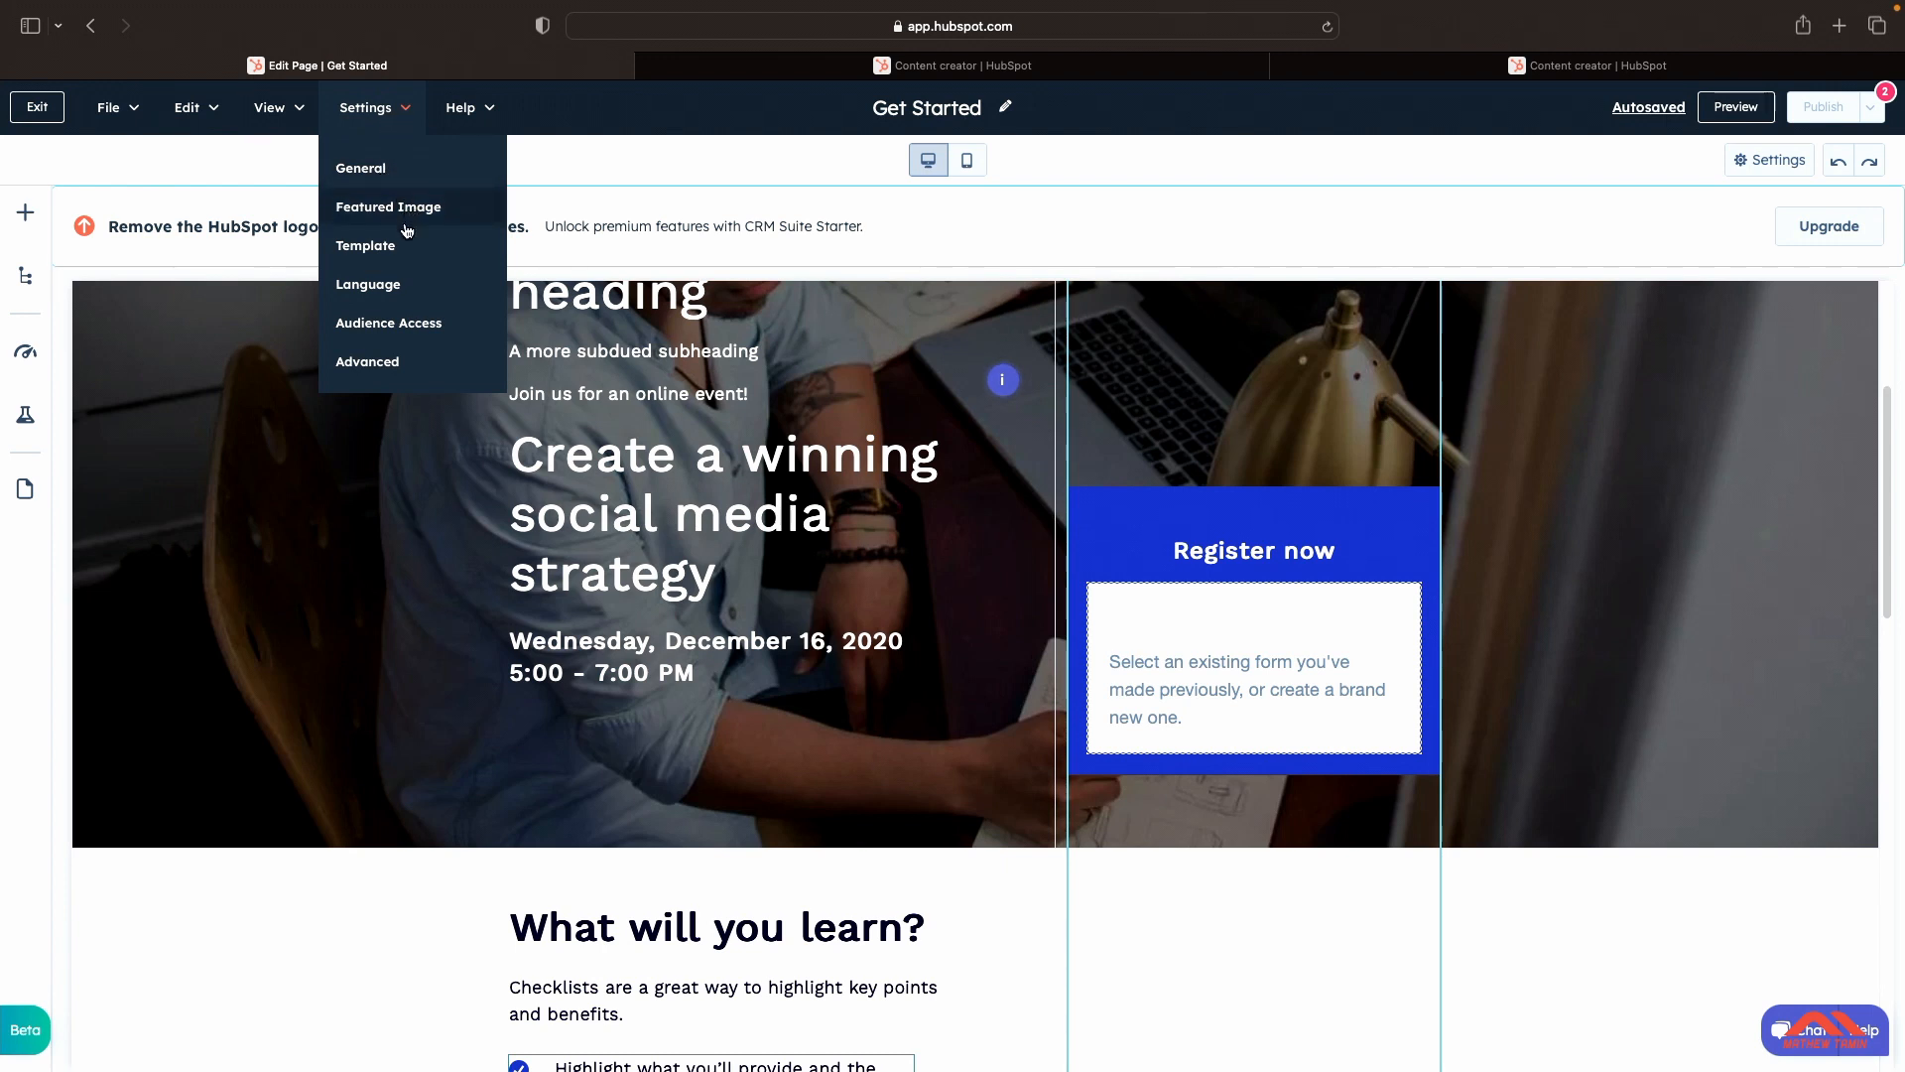
left_click(478, 124)
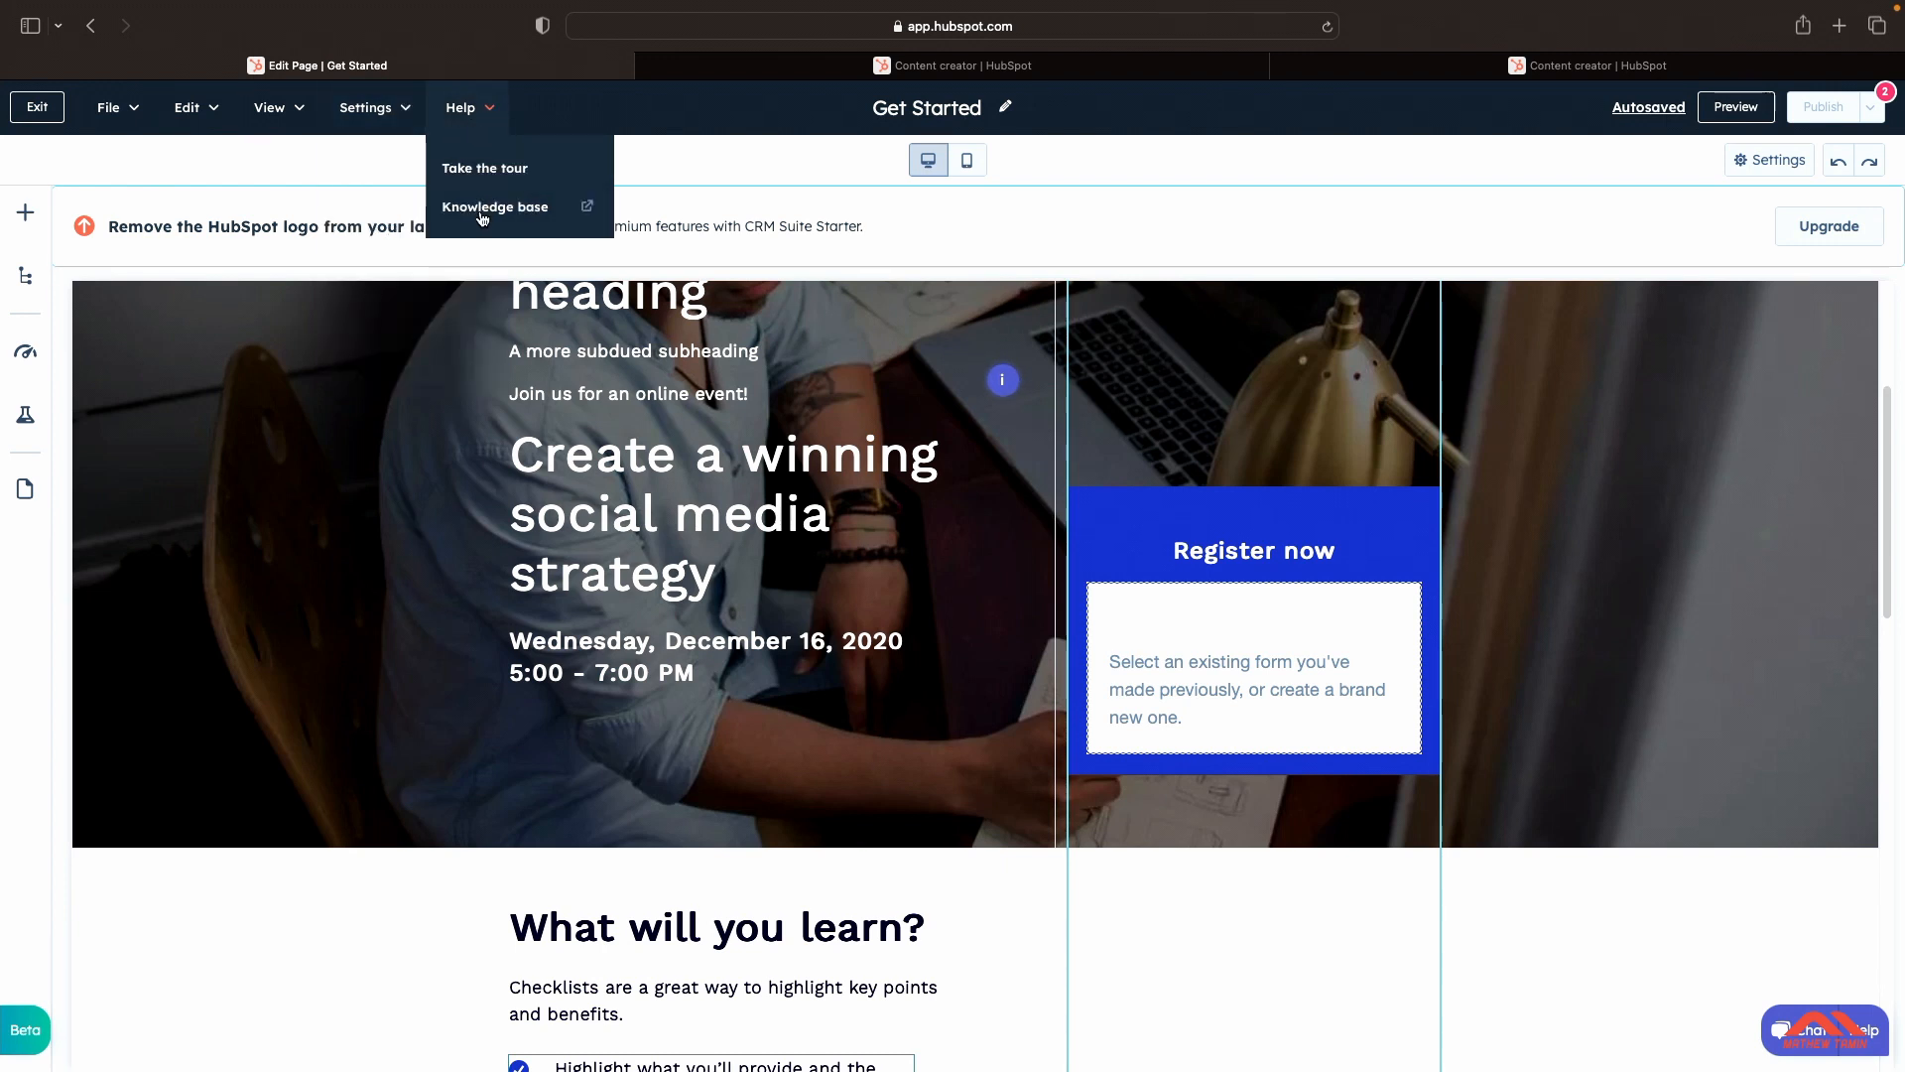
mouse_move(132, 121)
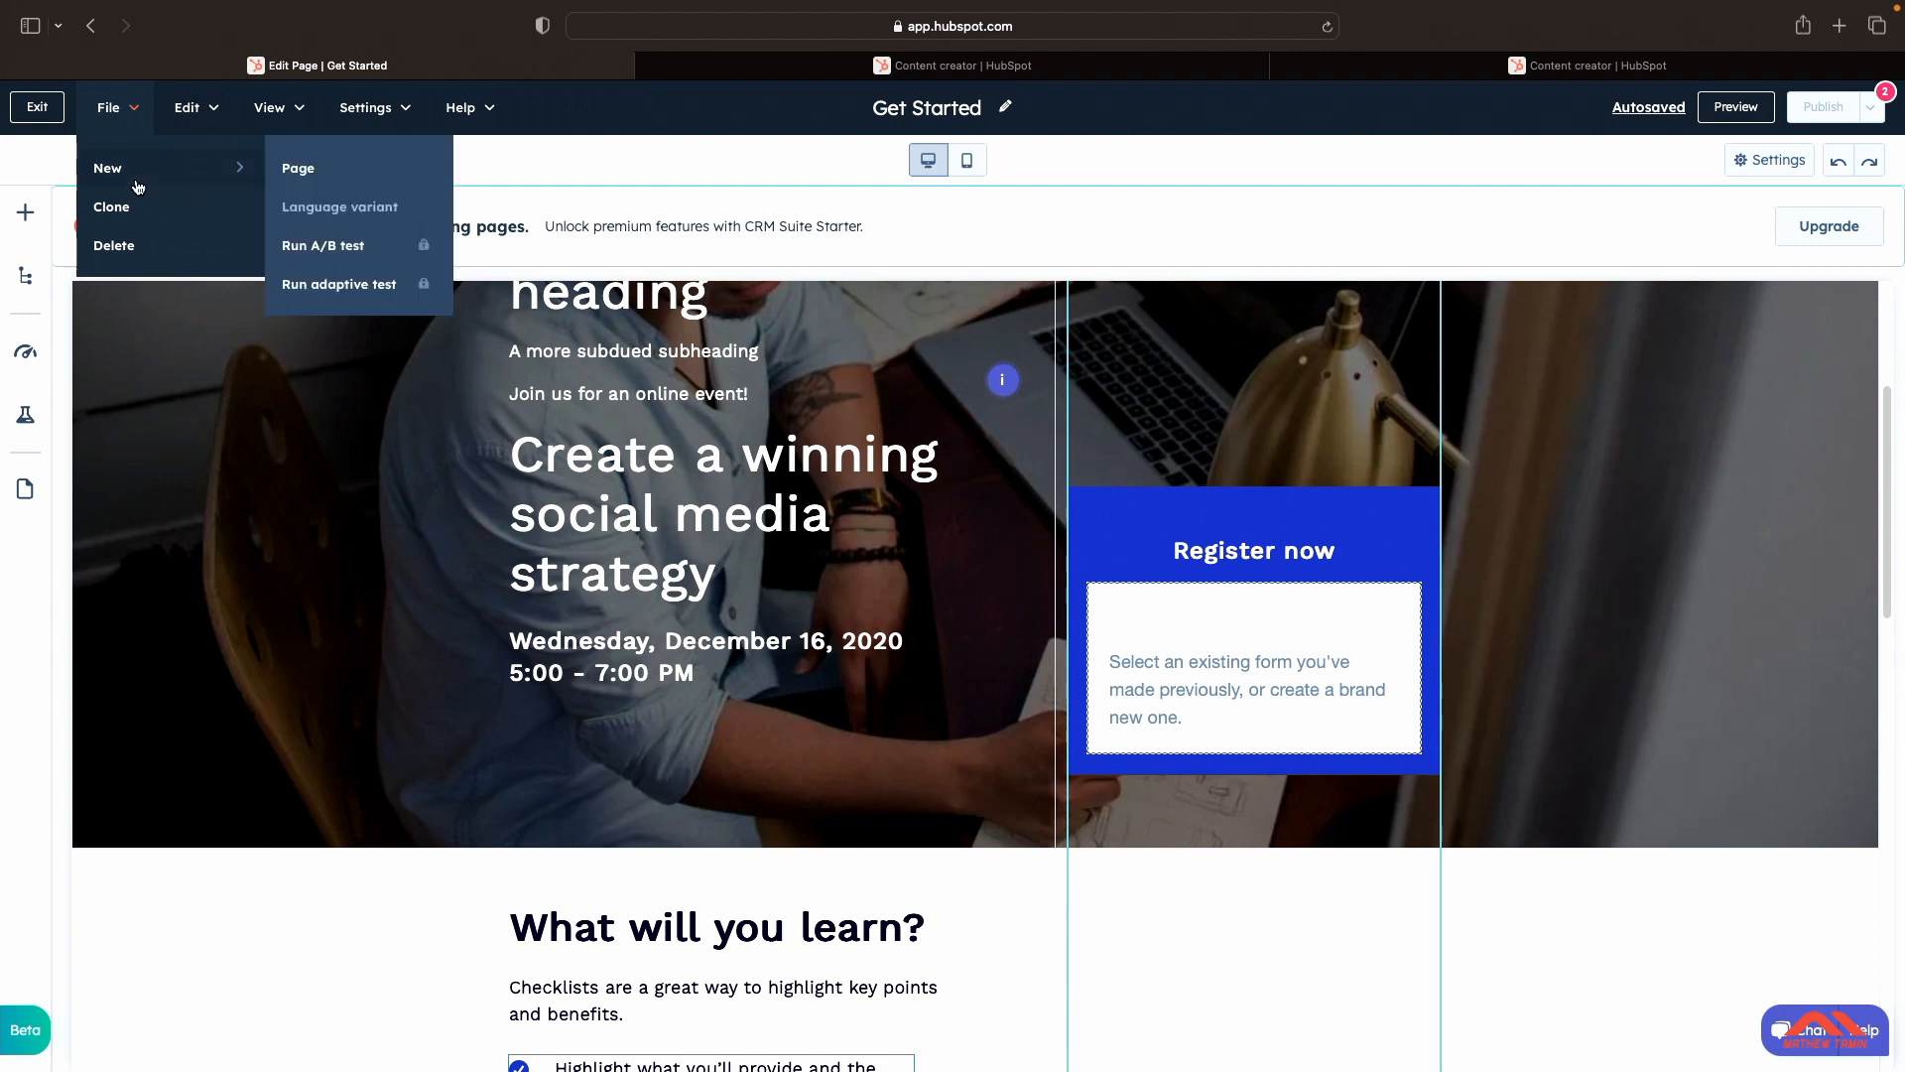
left_click(91, 314)
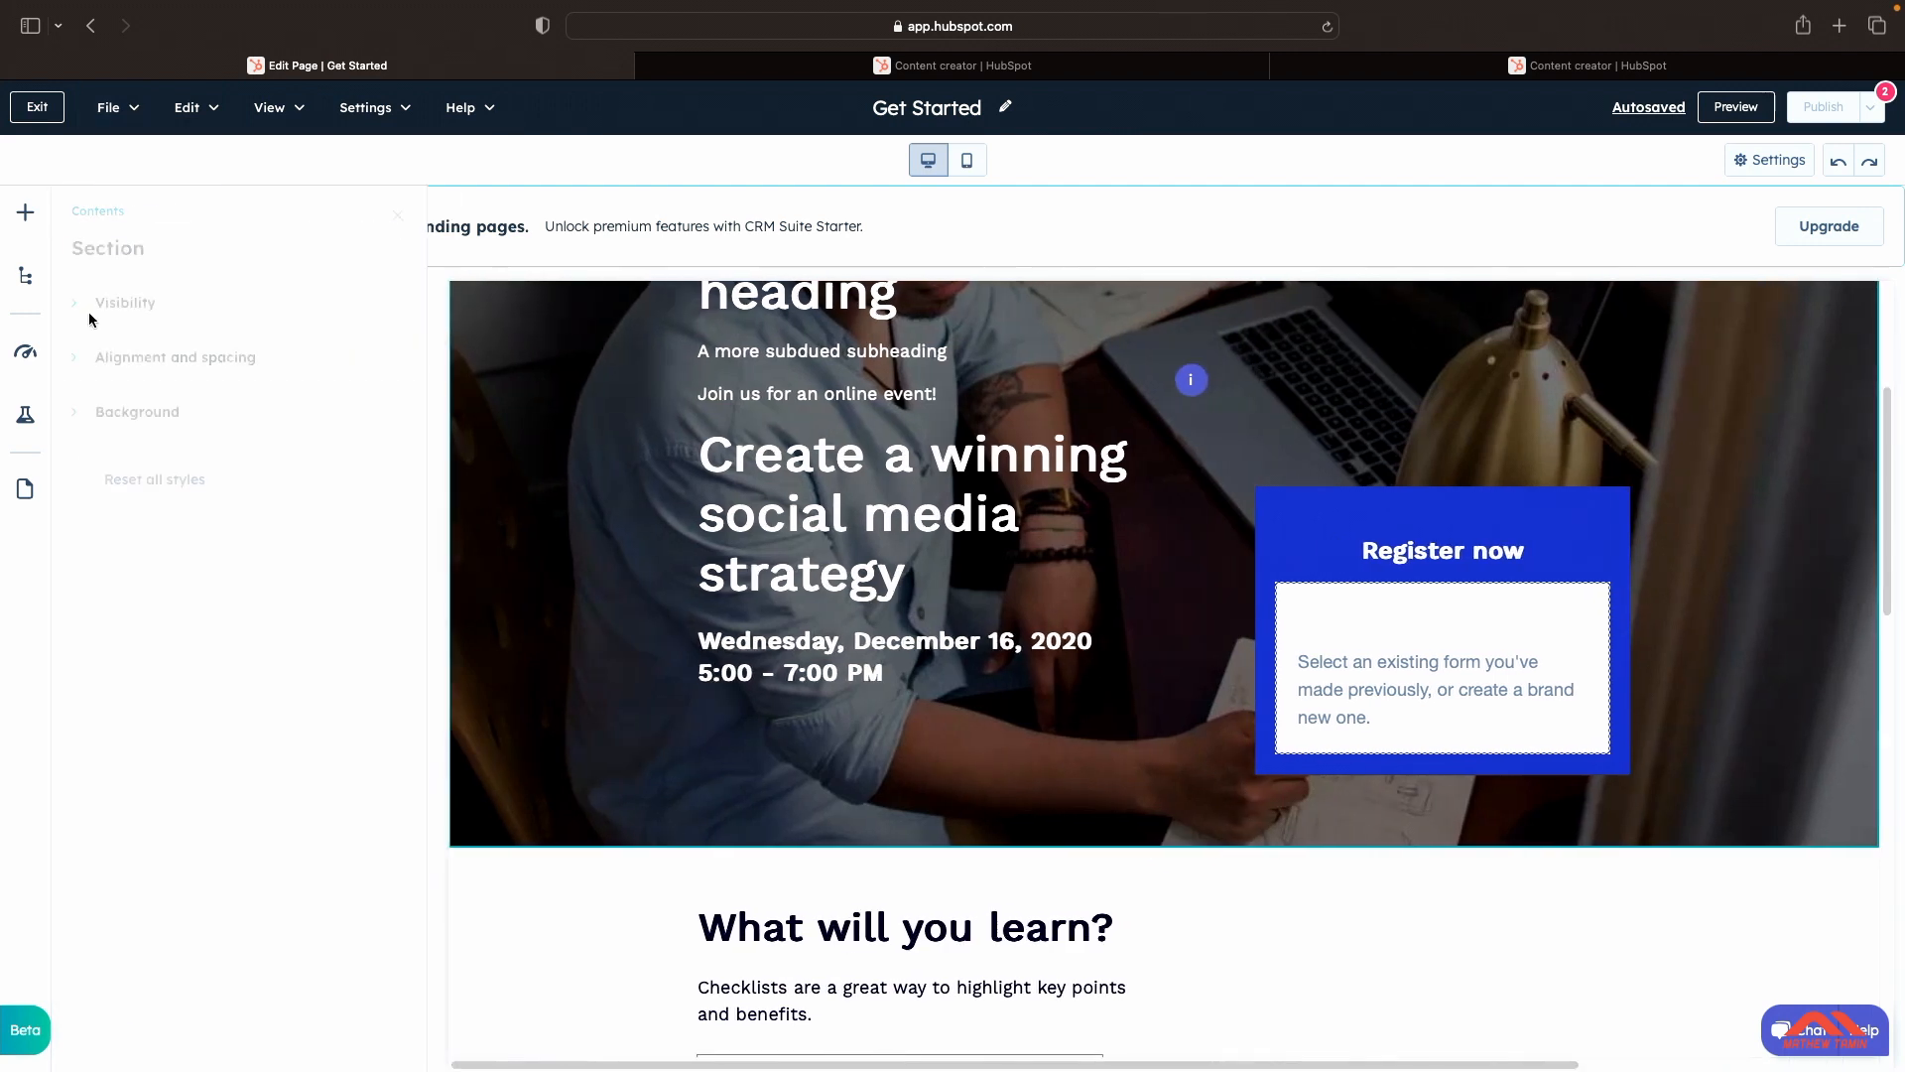
Step: Show the page contents outline, select the Checklist section's column and look at its visibility options
left_click(30, 278)
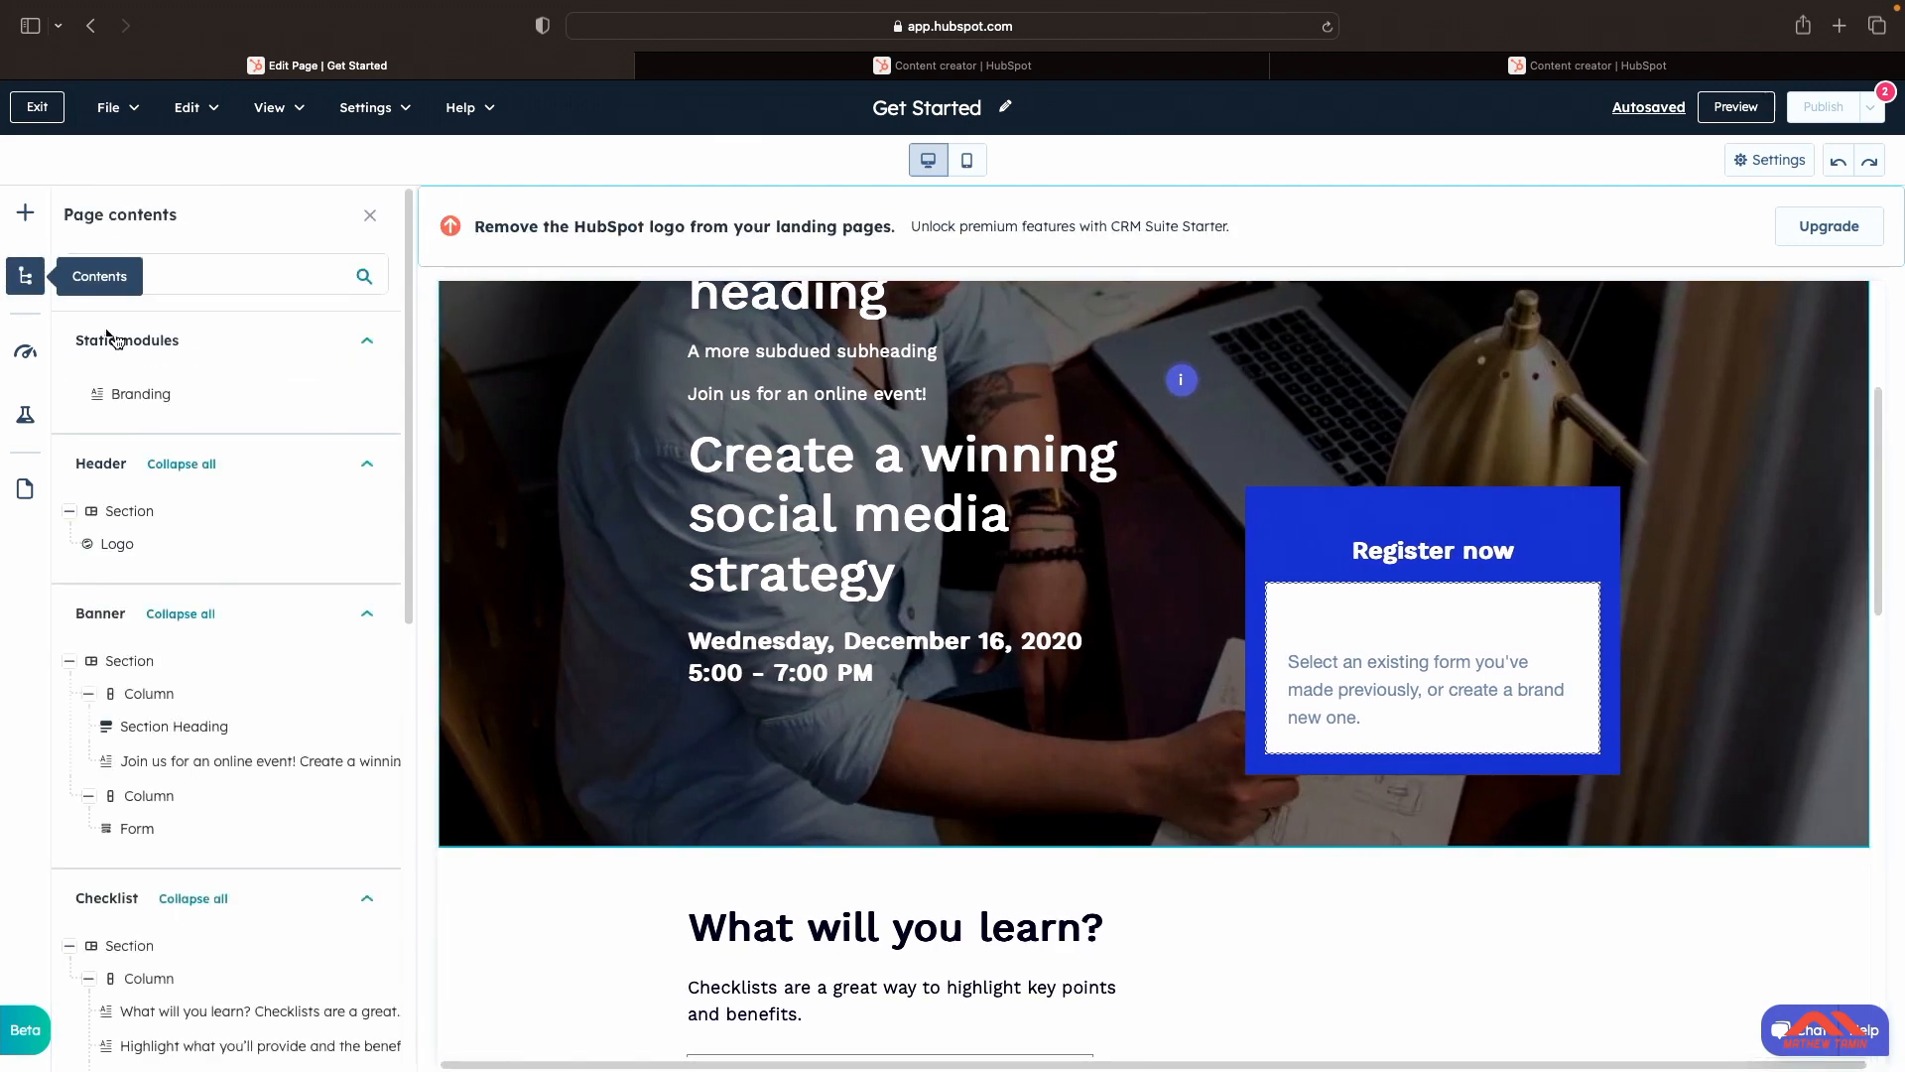
scroll(253, 506, "down", 5)
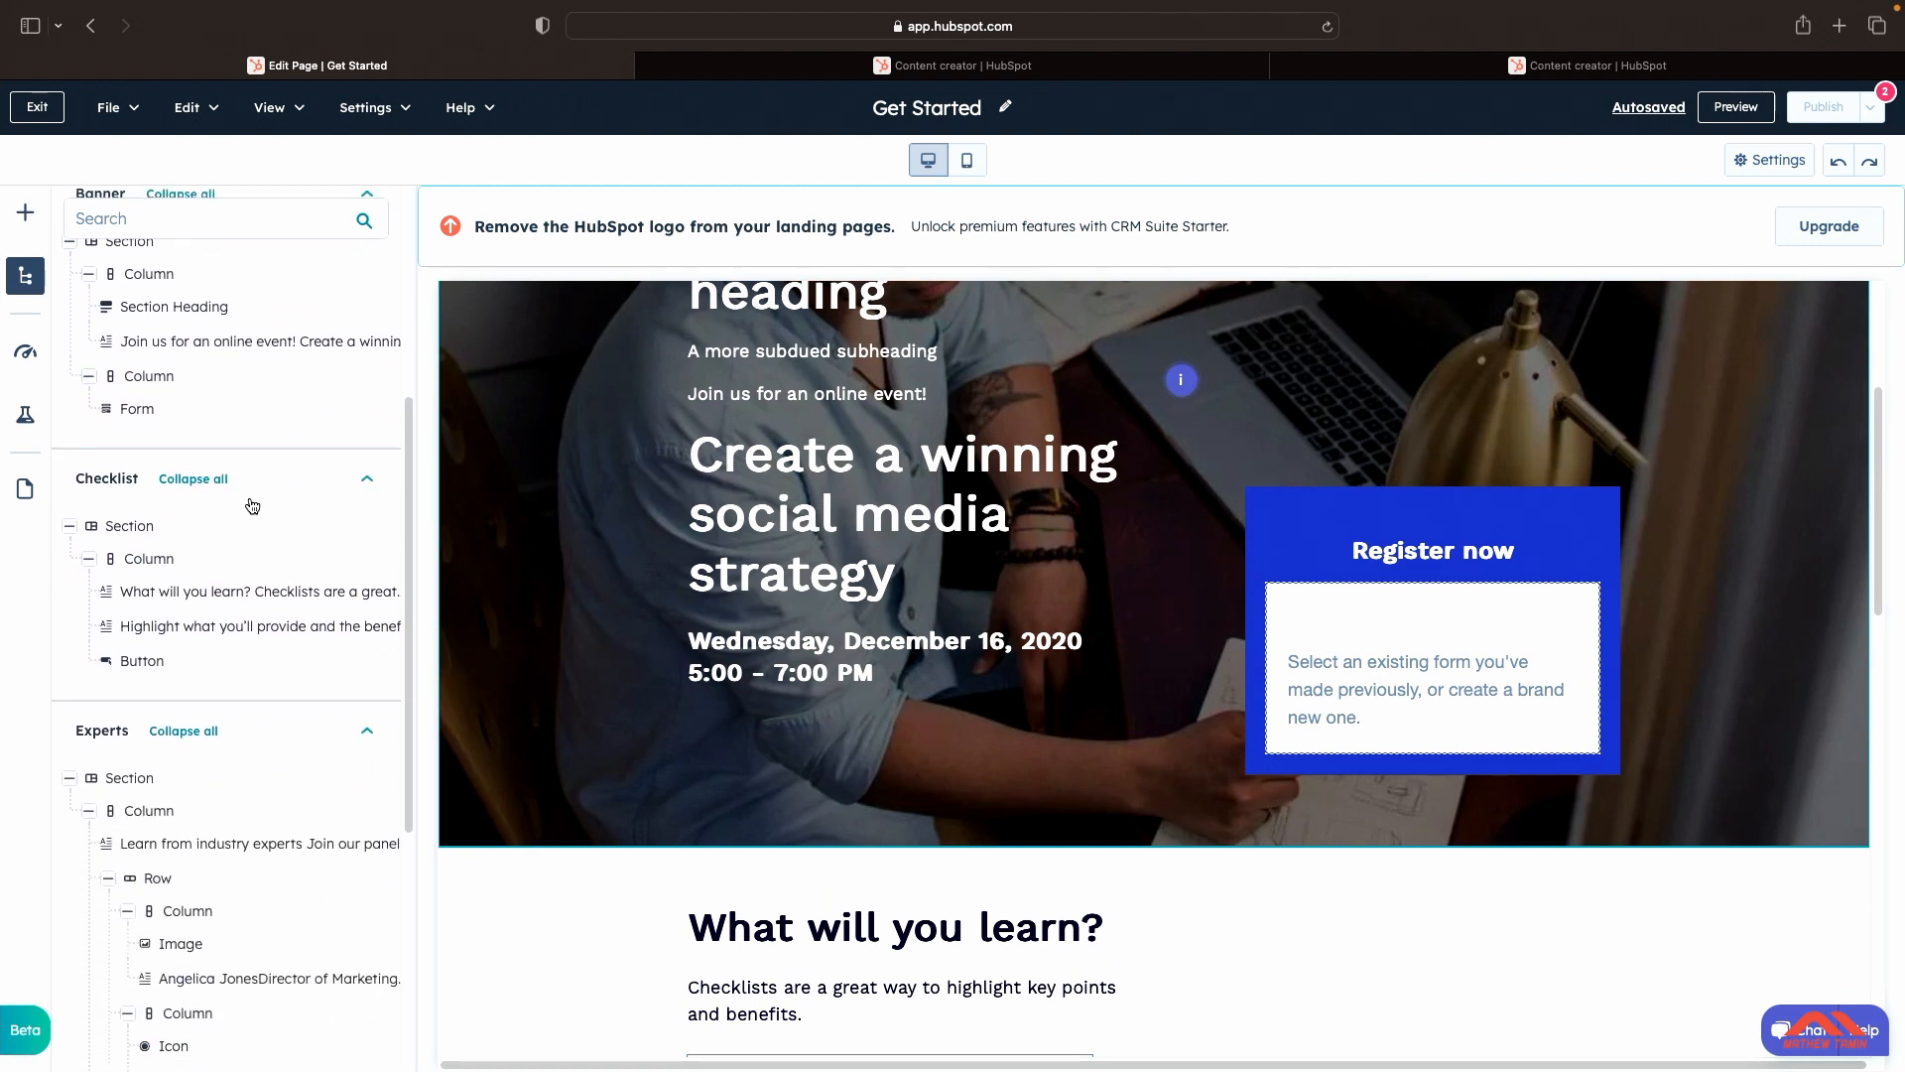
left_click(281, 561)
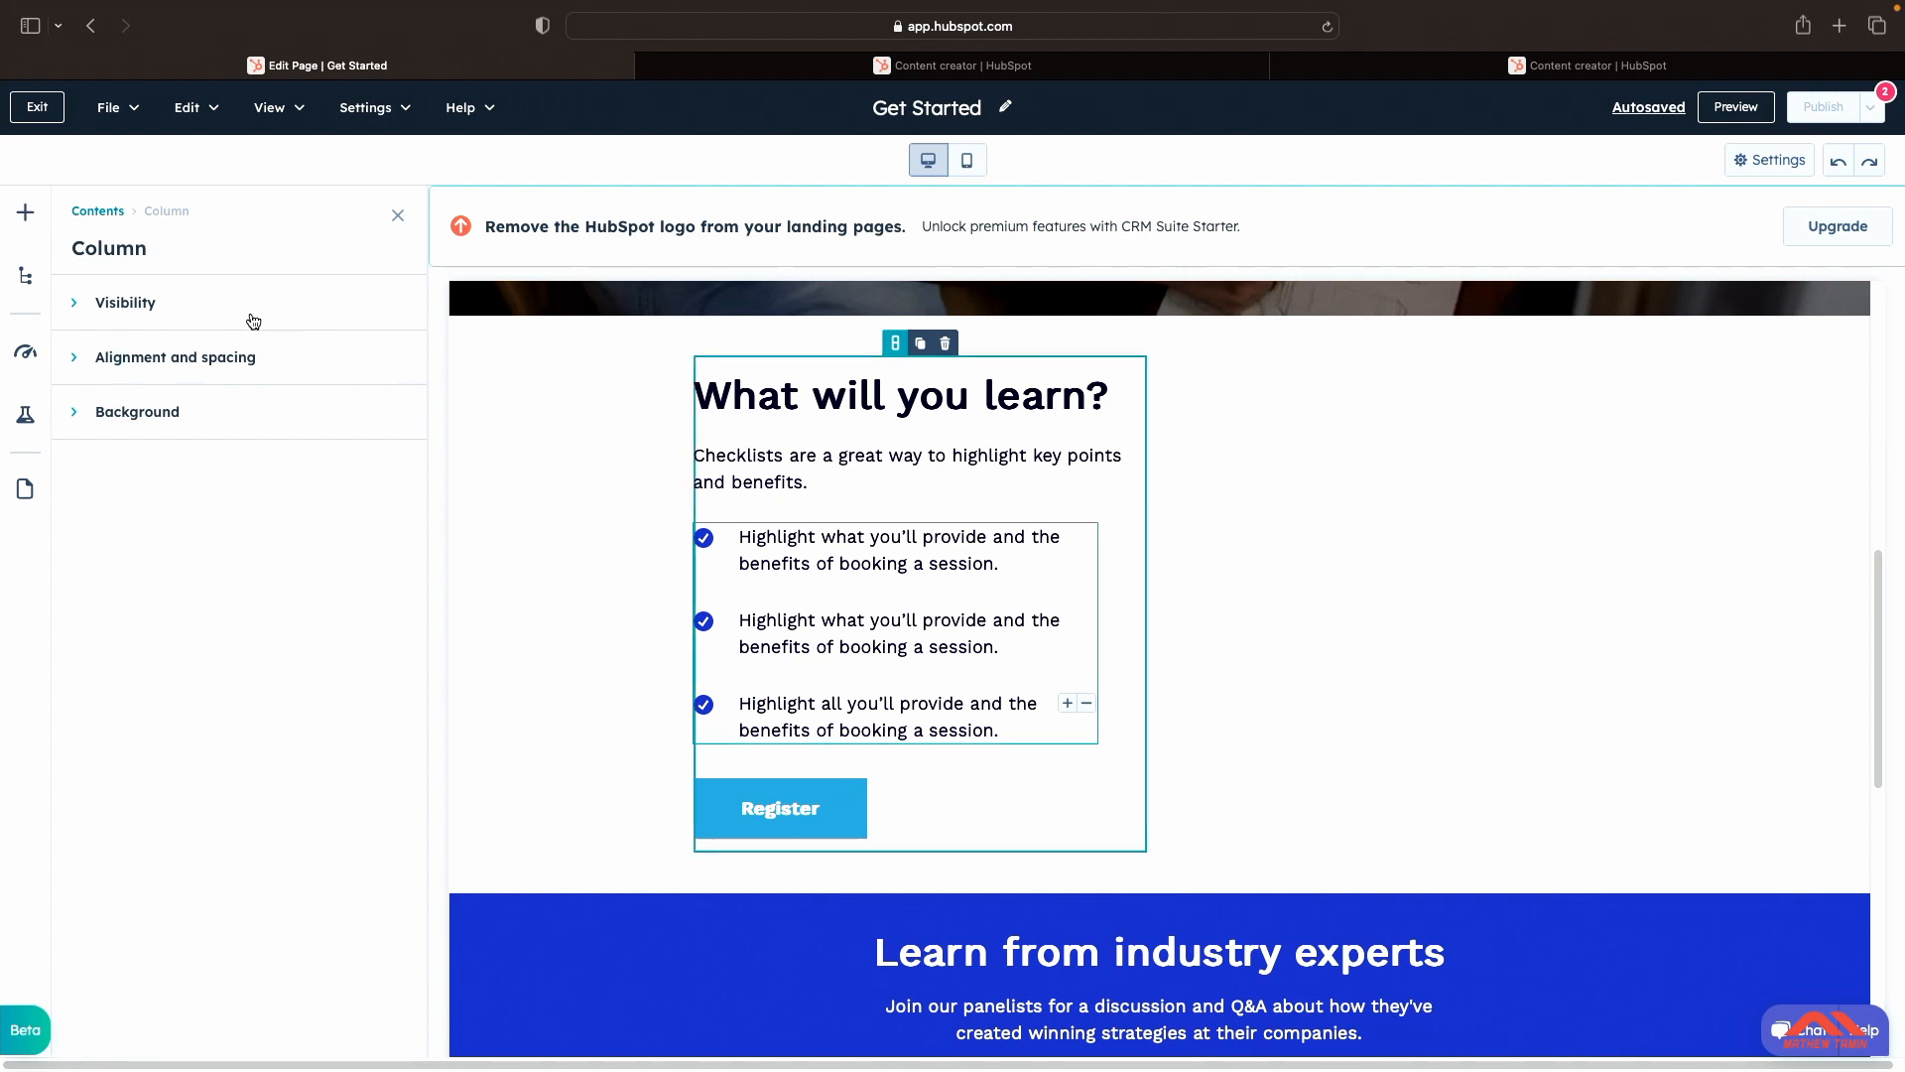
left_click(80, 304)
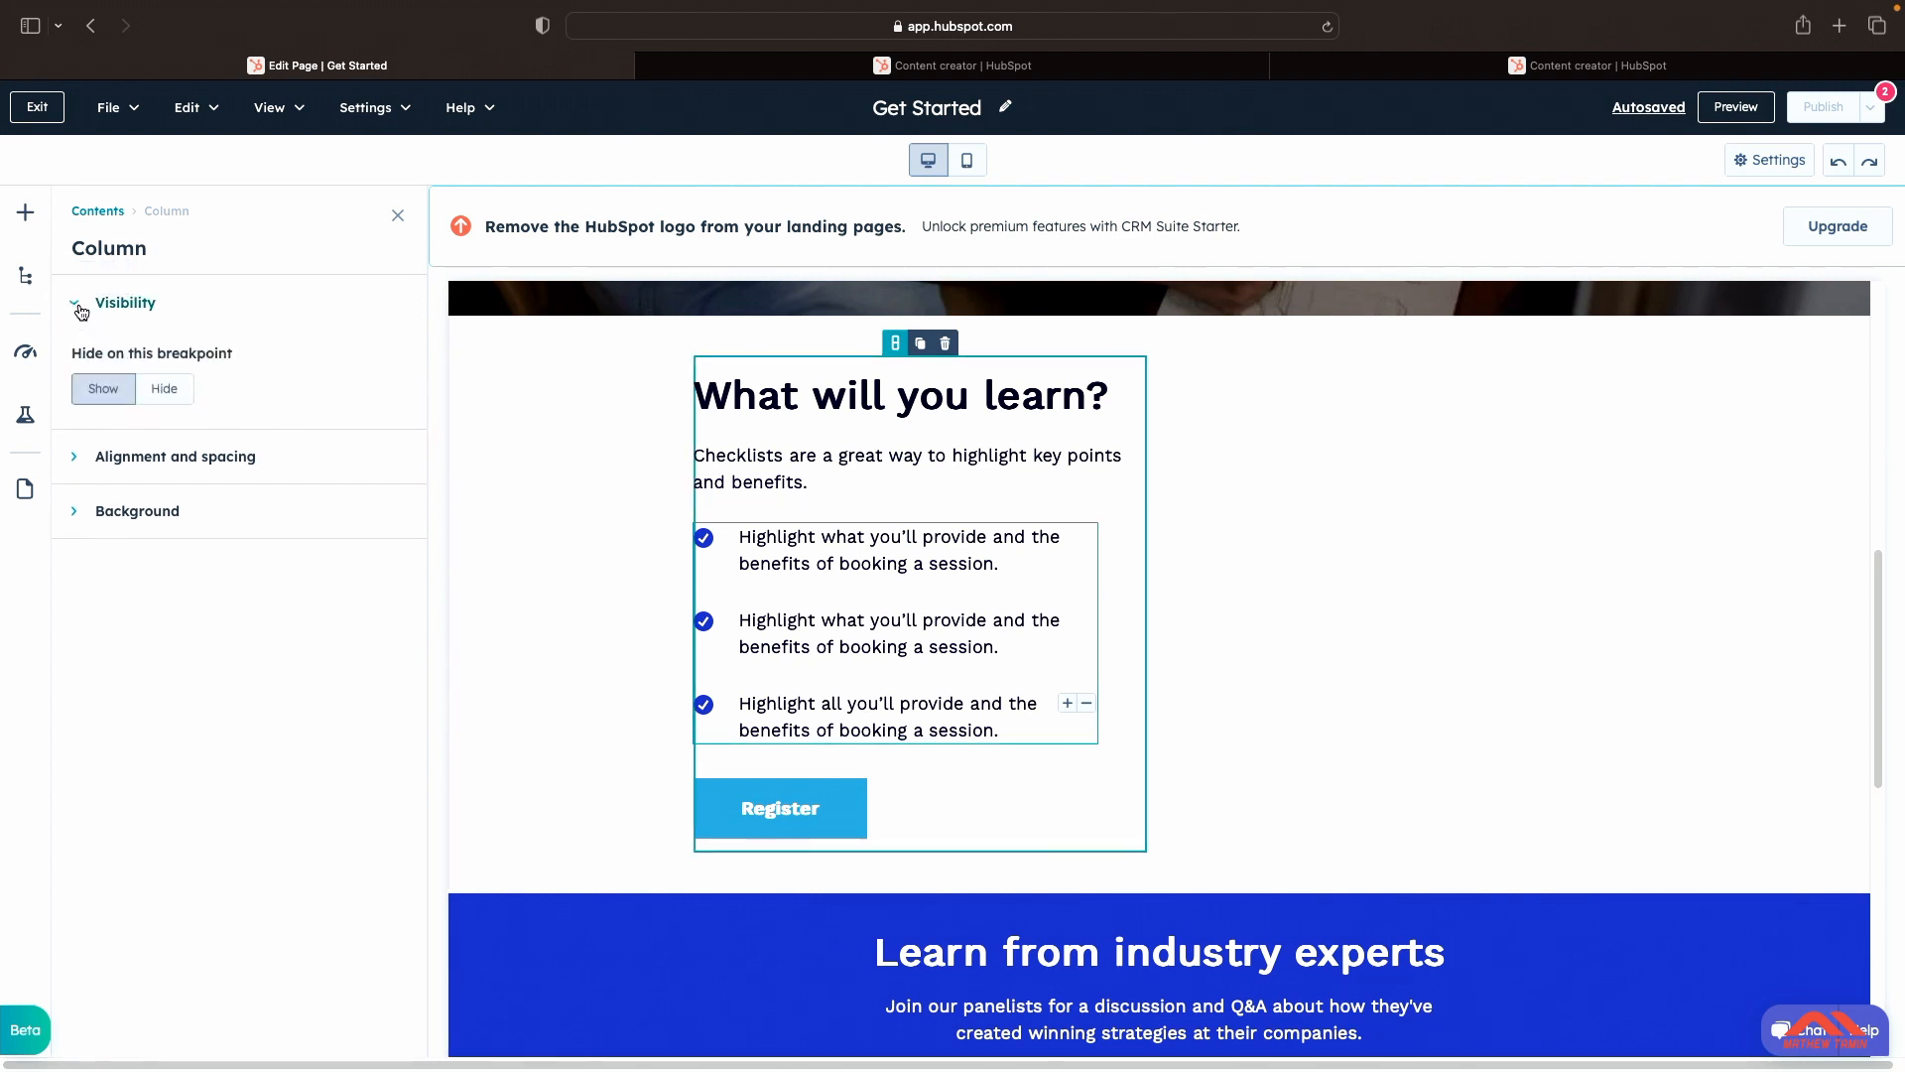
Step: Return to the page contents outline and examine its Header, Banner, Checklist and Experts sections against the page
left_click(24, 282)
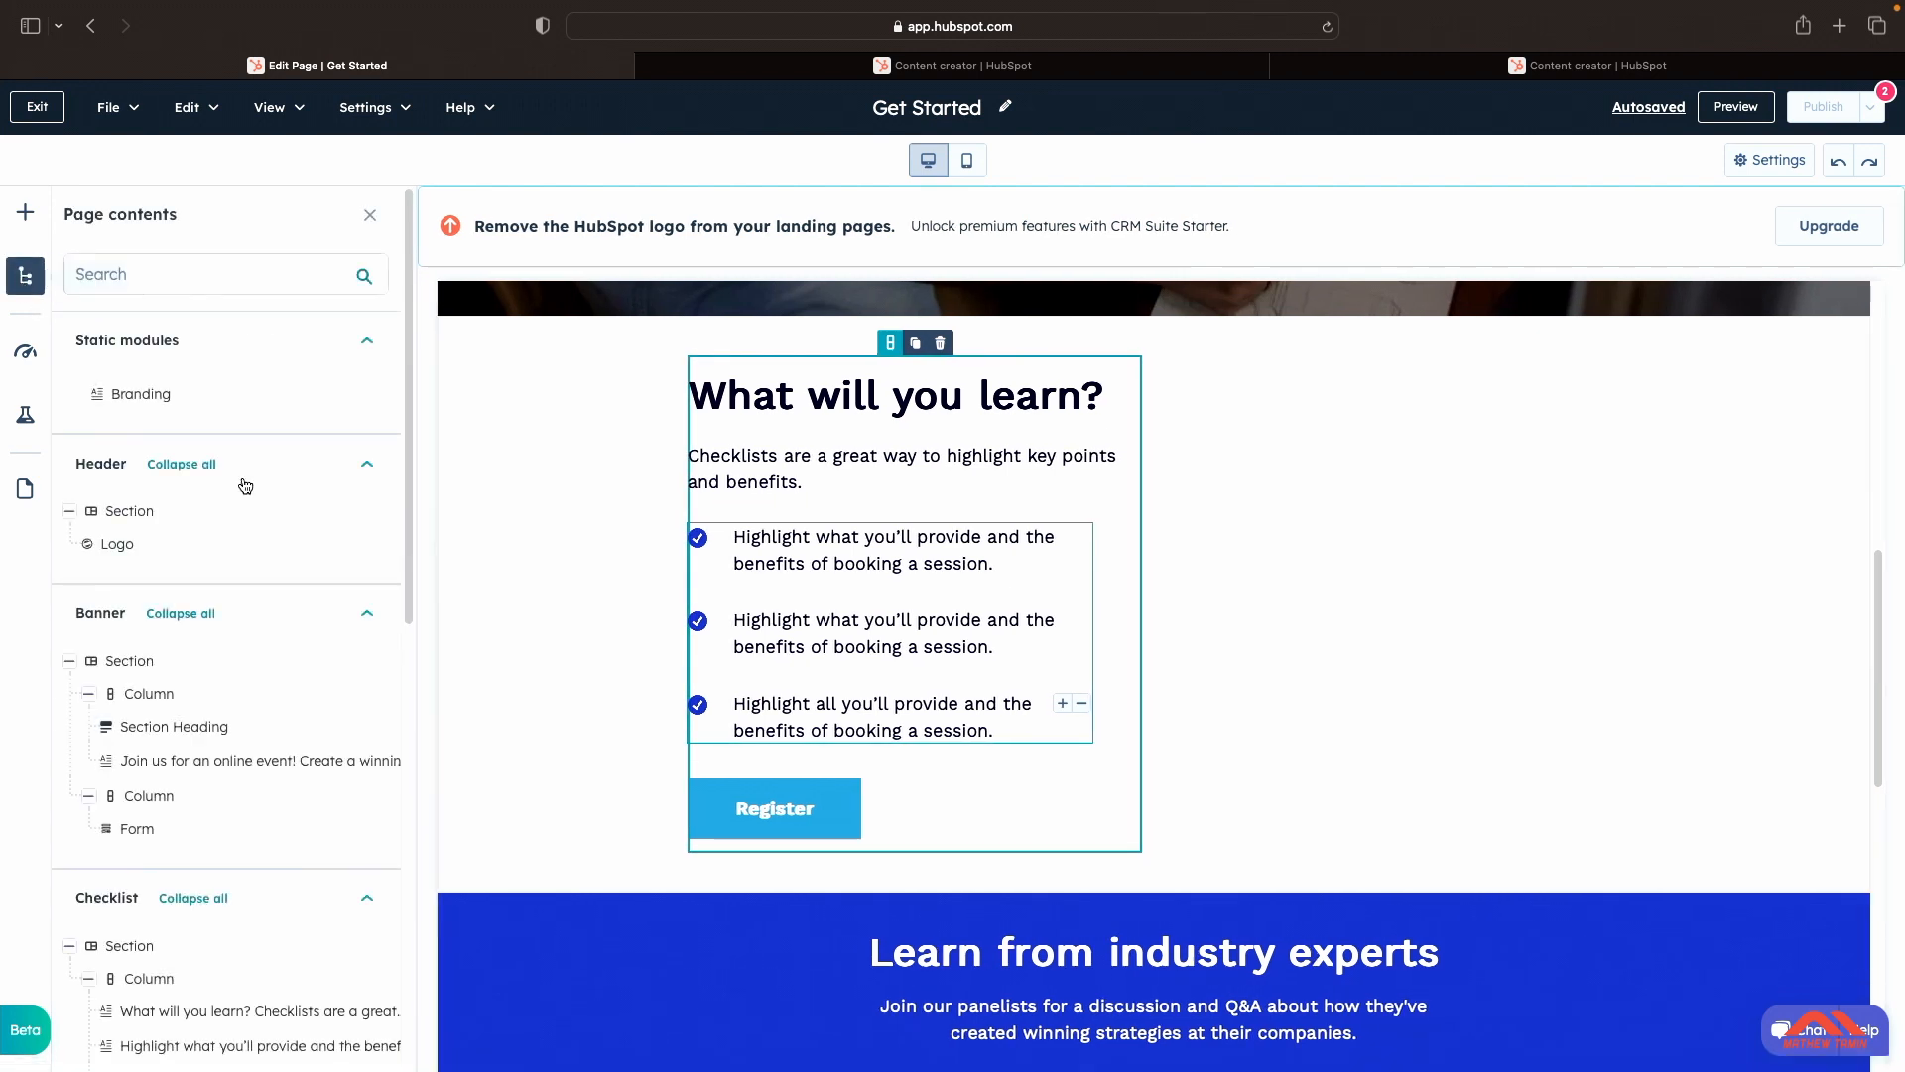
scroll(595, 472, "up", 10)
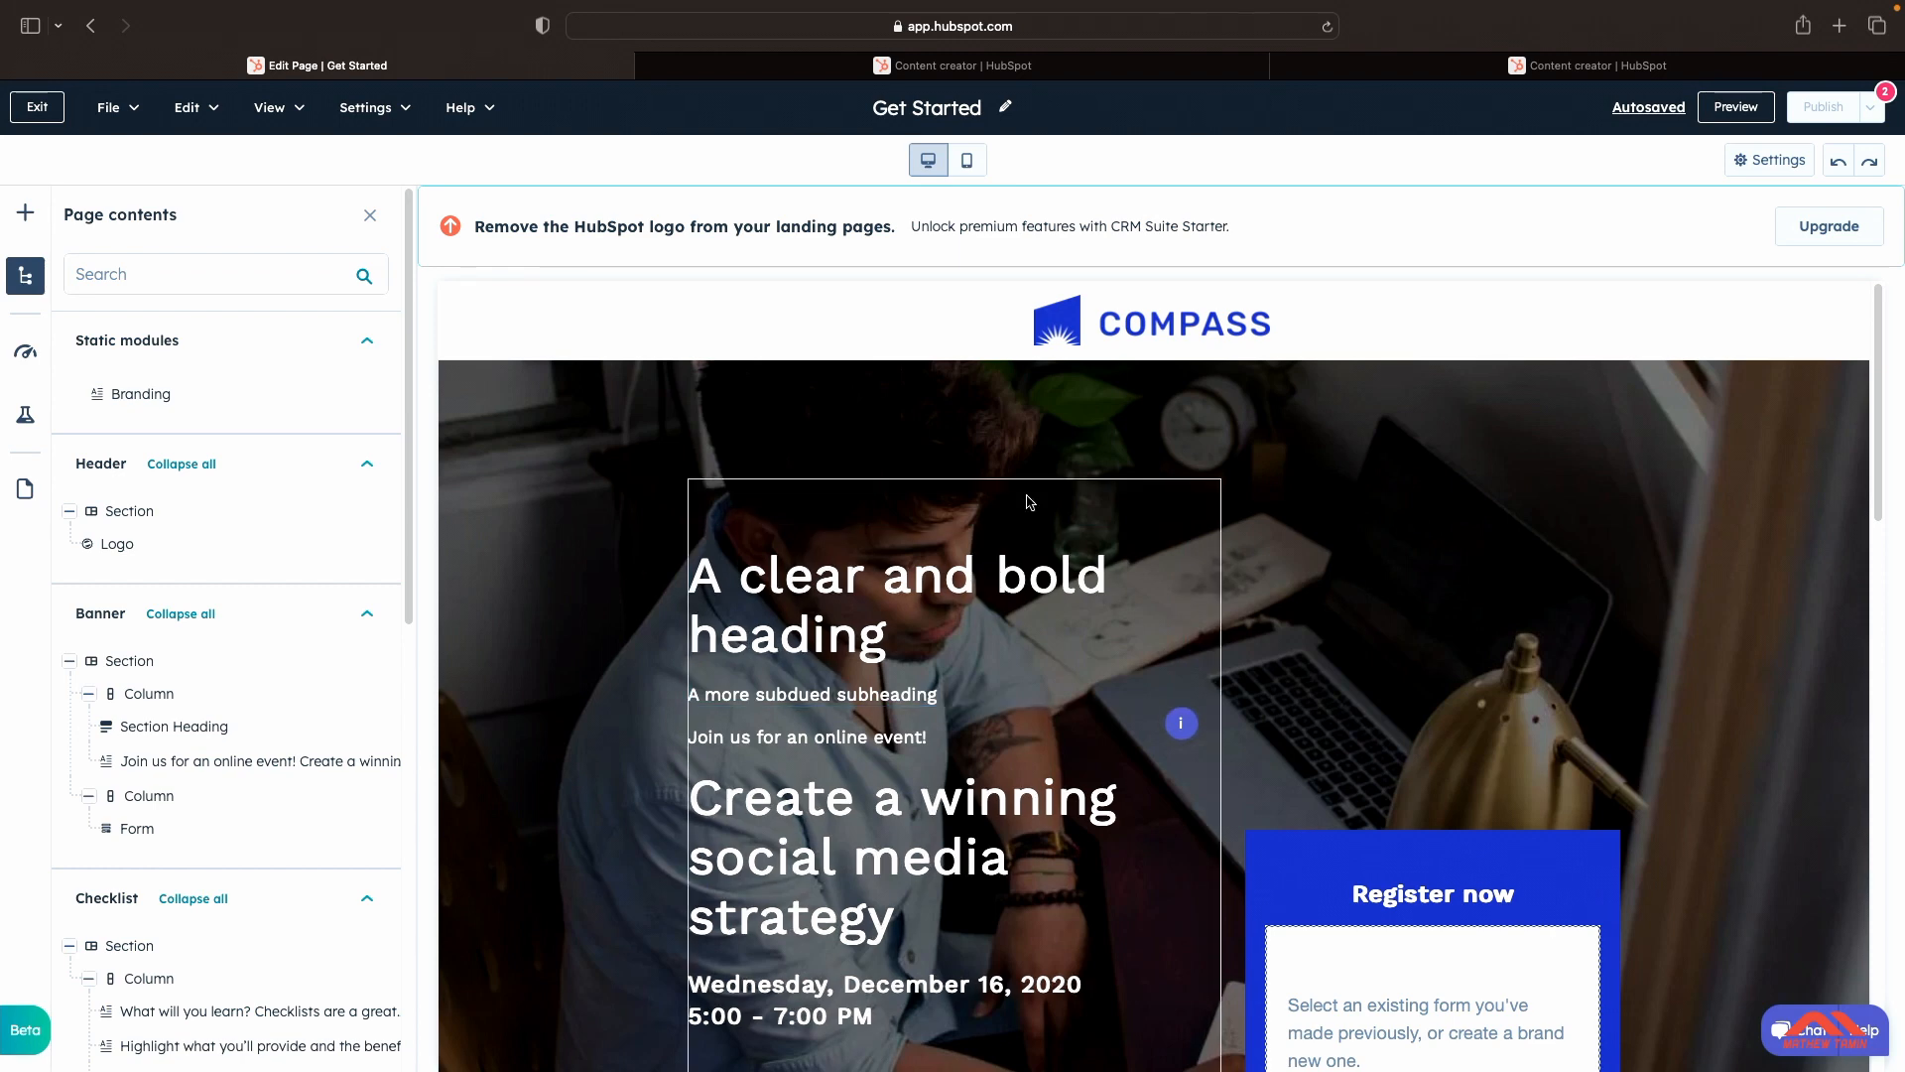
scroll(1237, 561, "down", 10)
scroll(1237, 566, "down", 1)
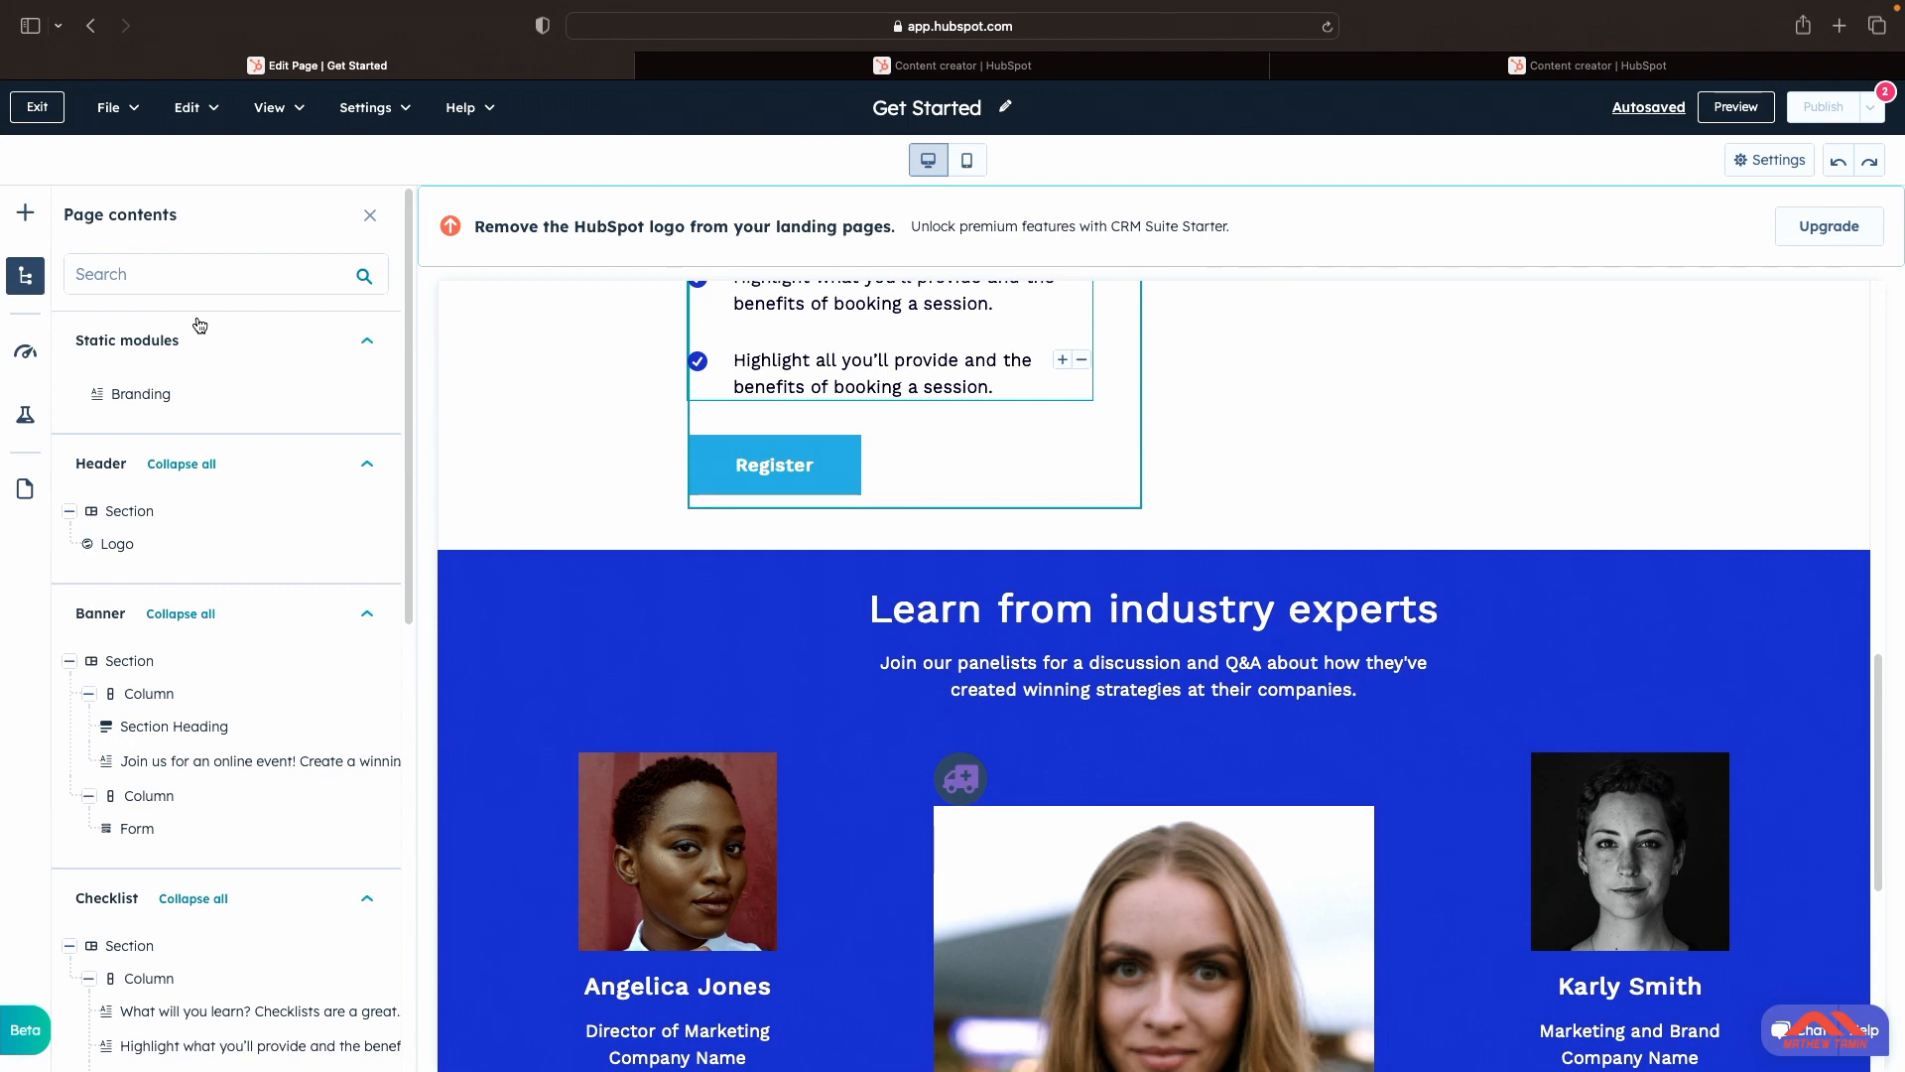
scroll(316, 527, "down", 5)
scroll(315, 527, "down", 3)
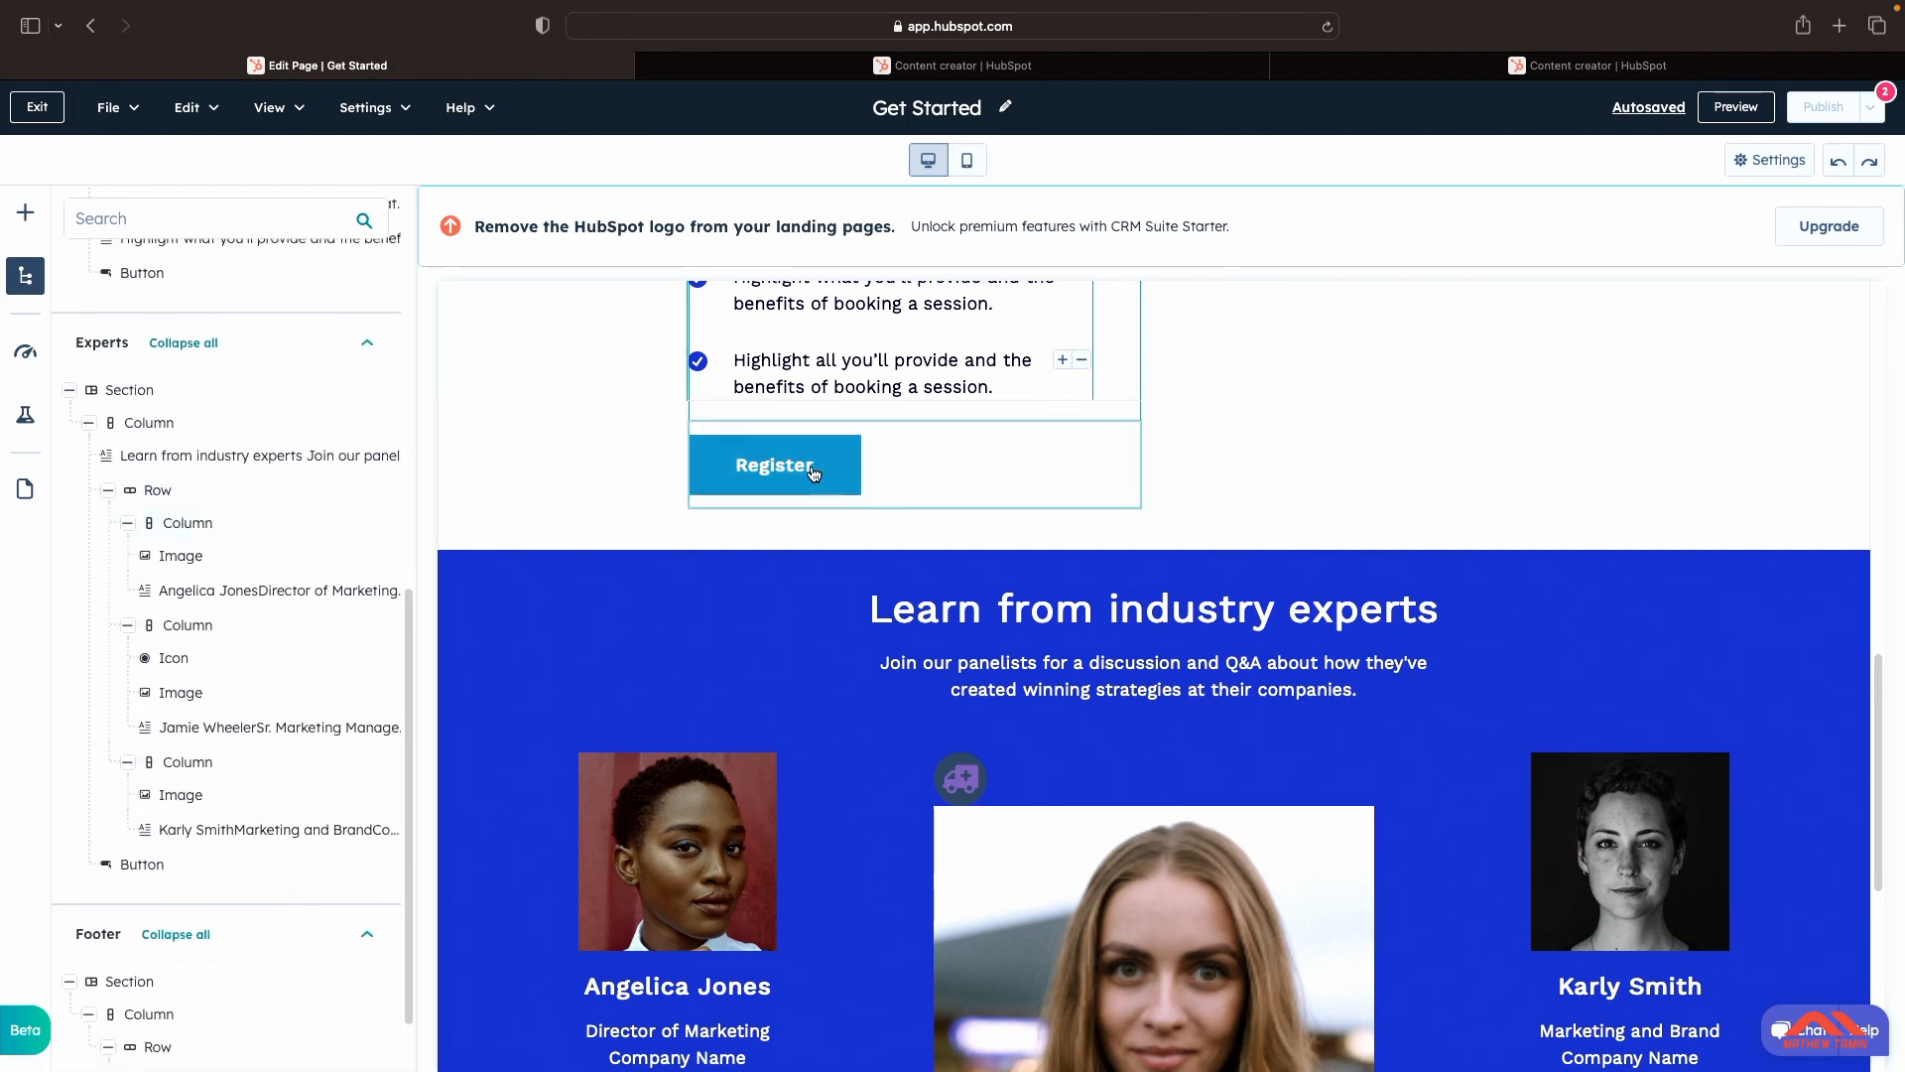
scroll(812, 469, "up", 10)
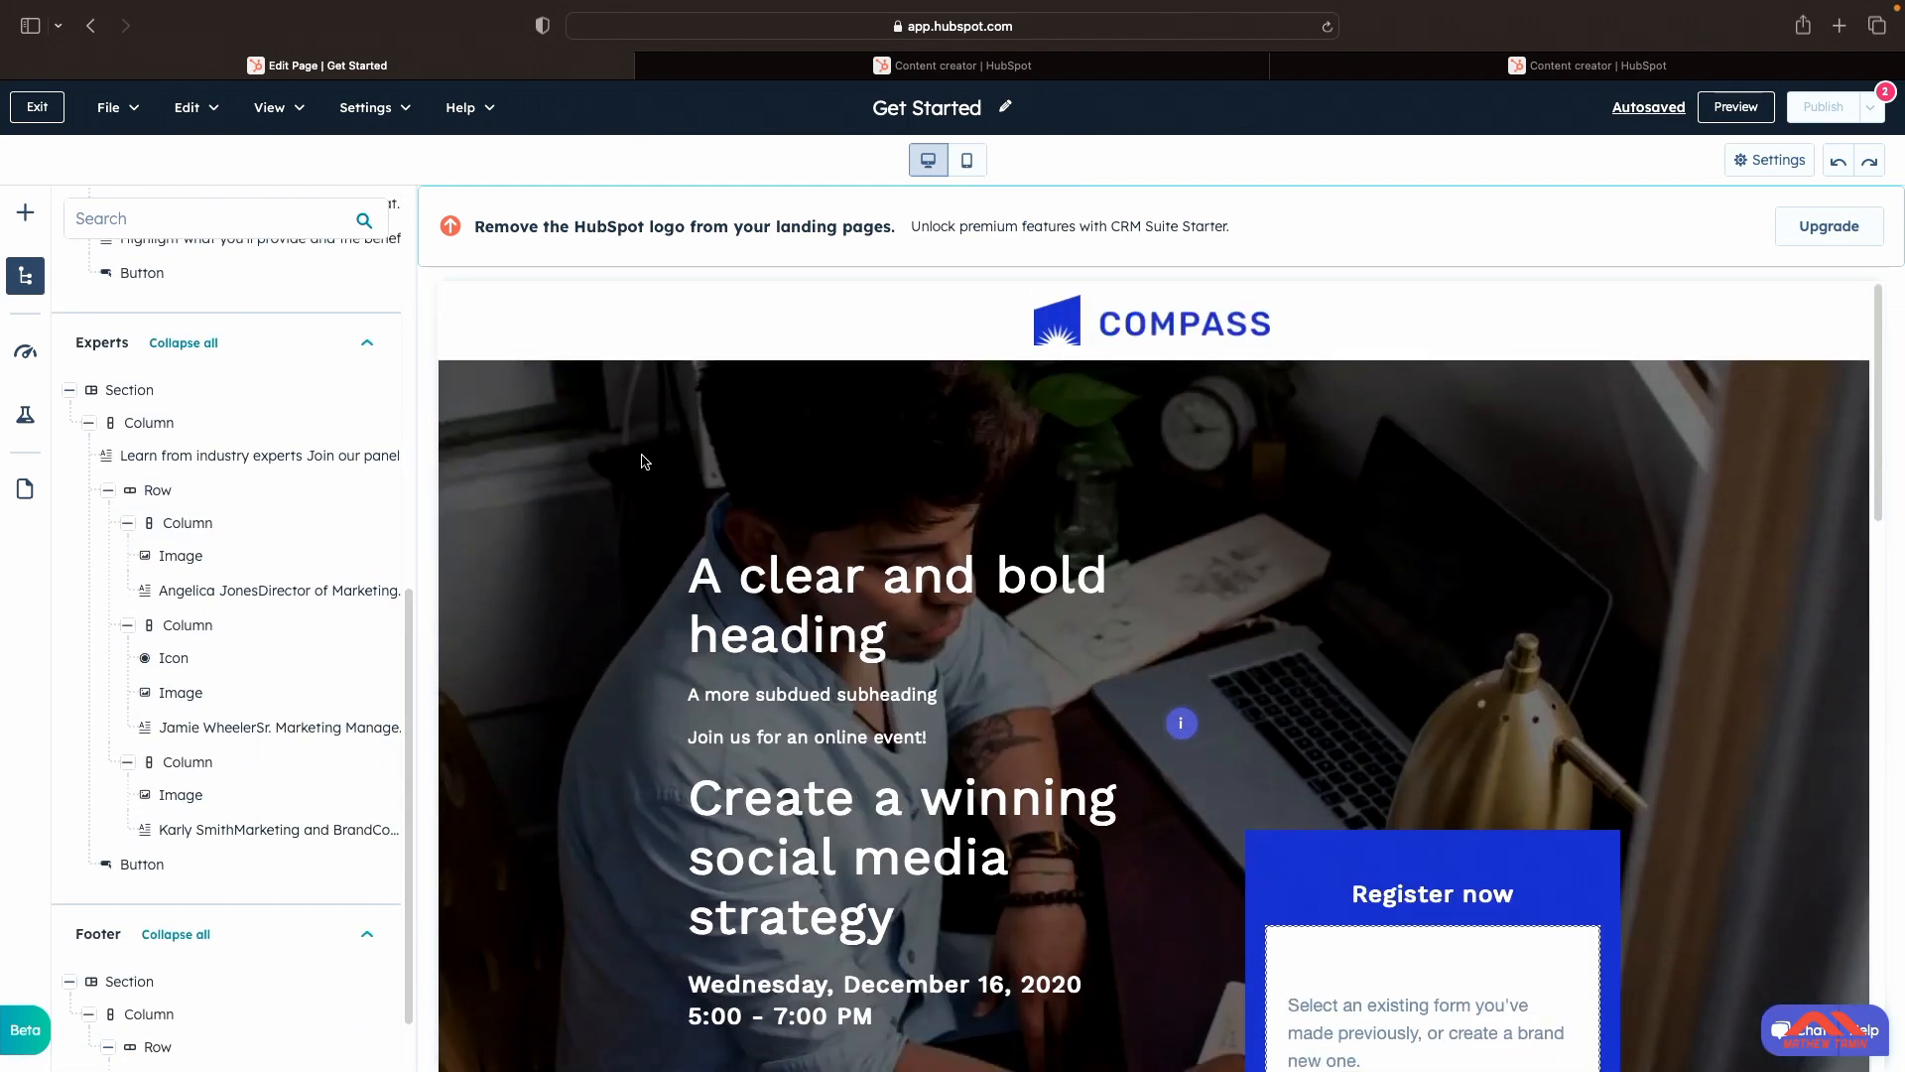
Step: Select the footer's Follow me module, look over its Facebook entry's network and link options, and try switching on opening in a new window
scroll(347, 596, "down", 2)
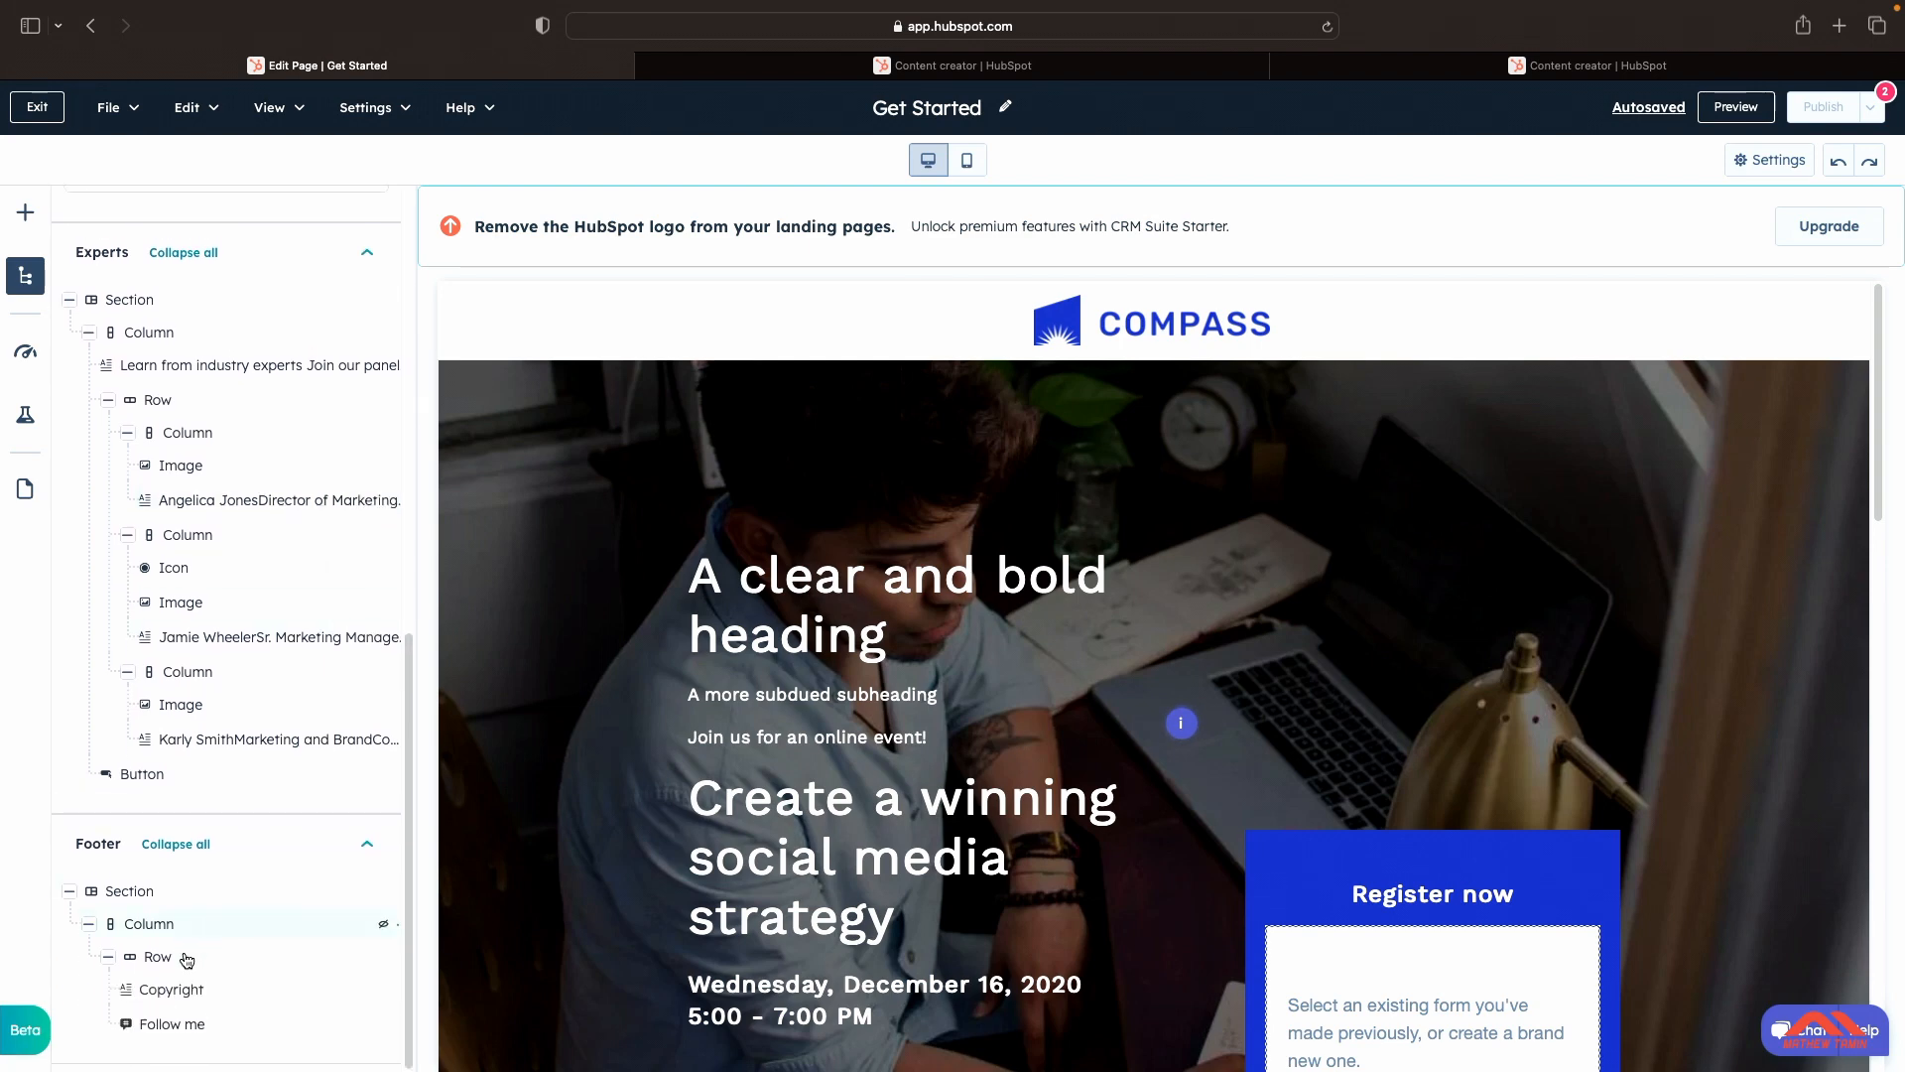
scroll(740, 913, "down", 6)
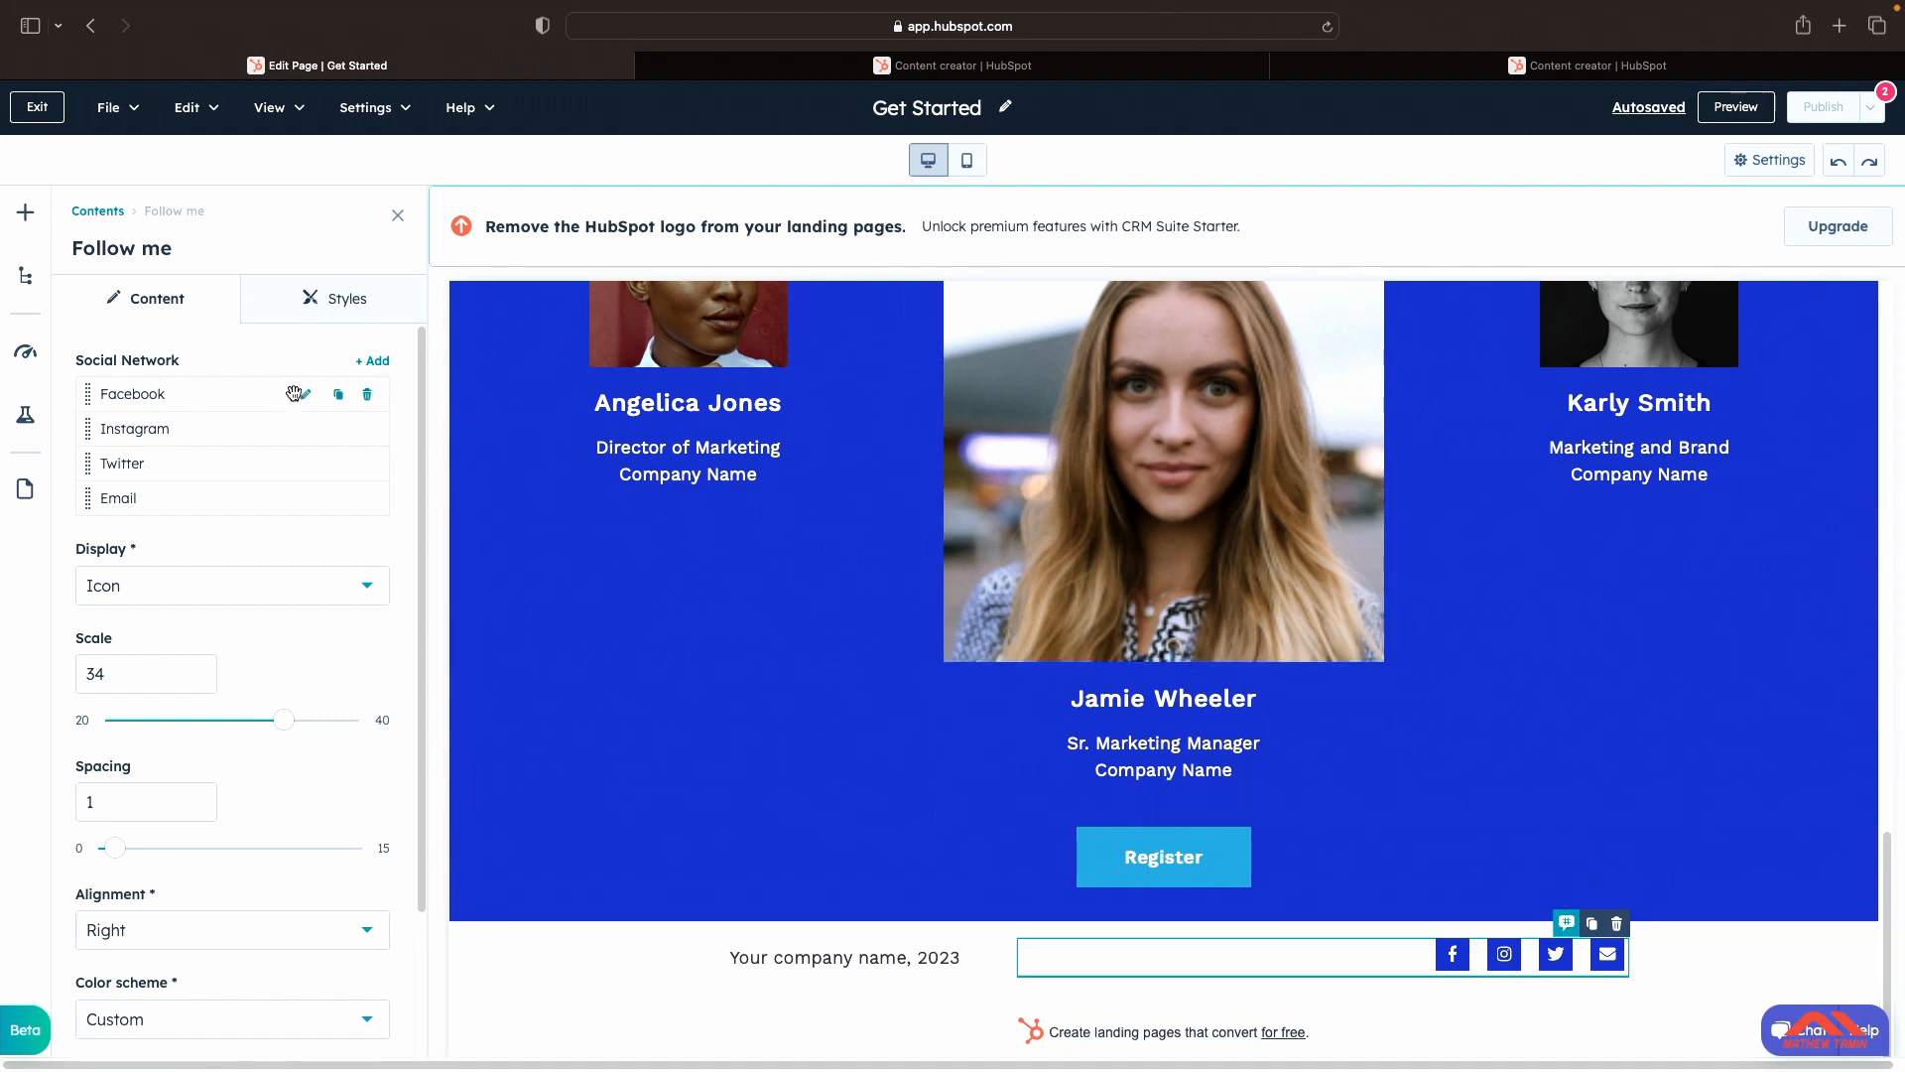
left_click(306, 394)
left_click(247, 503)
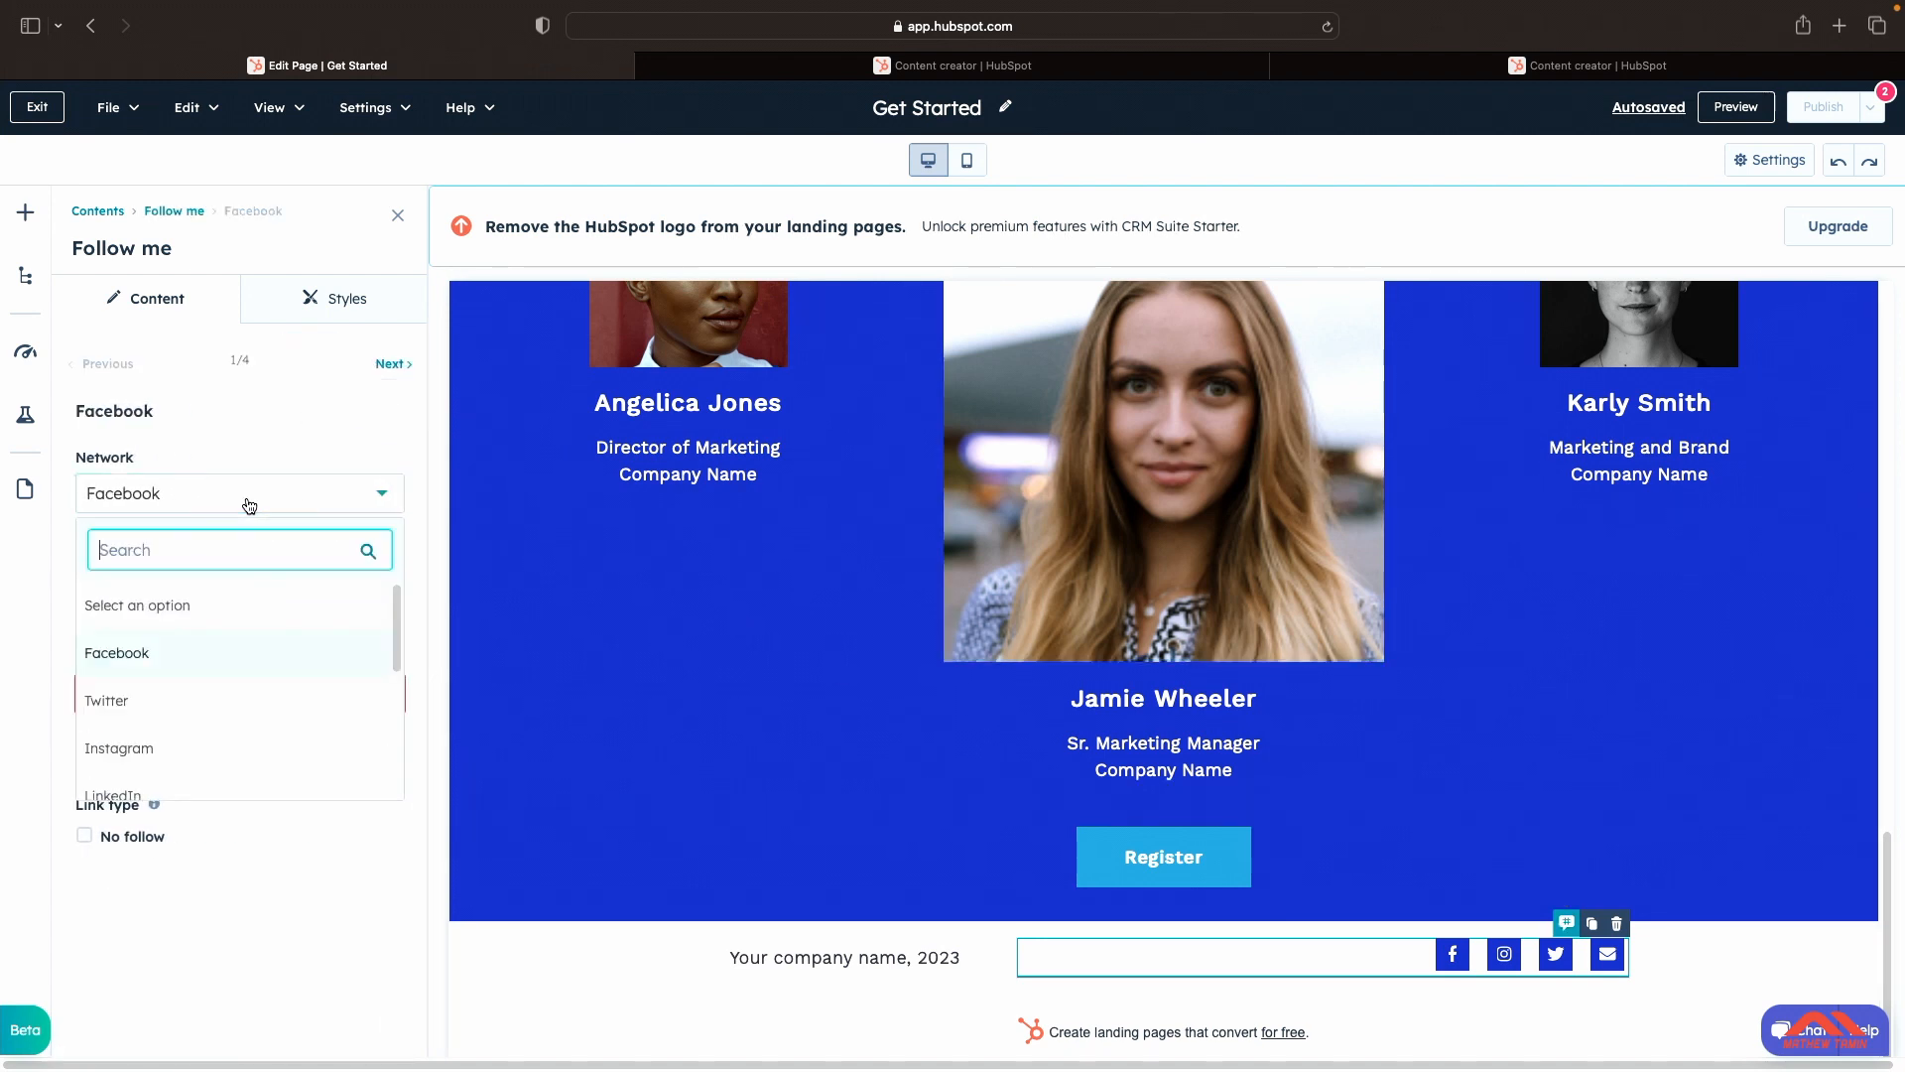
left_click(283, 419)
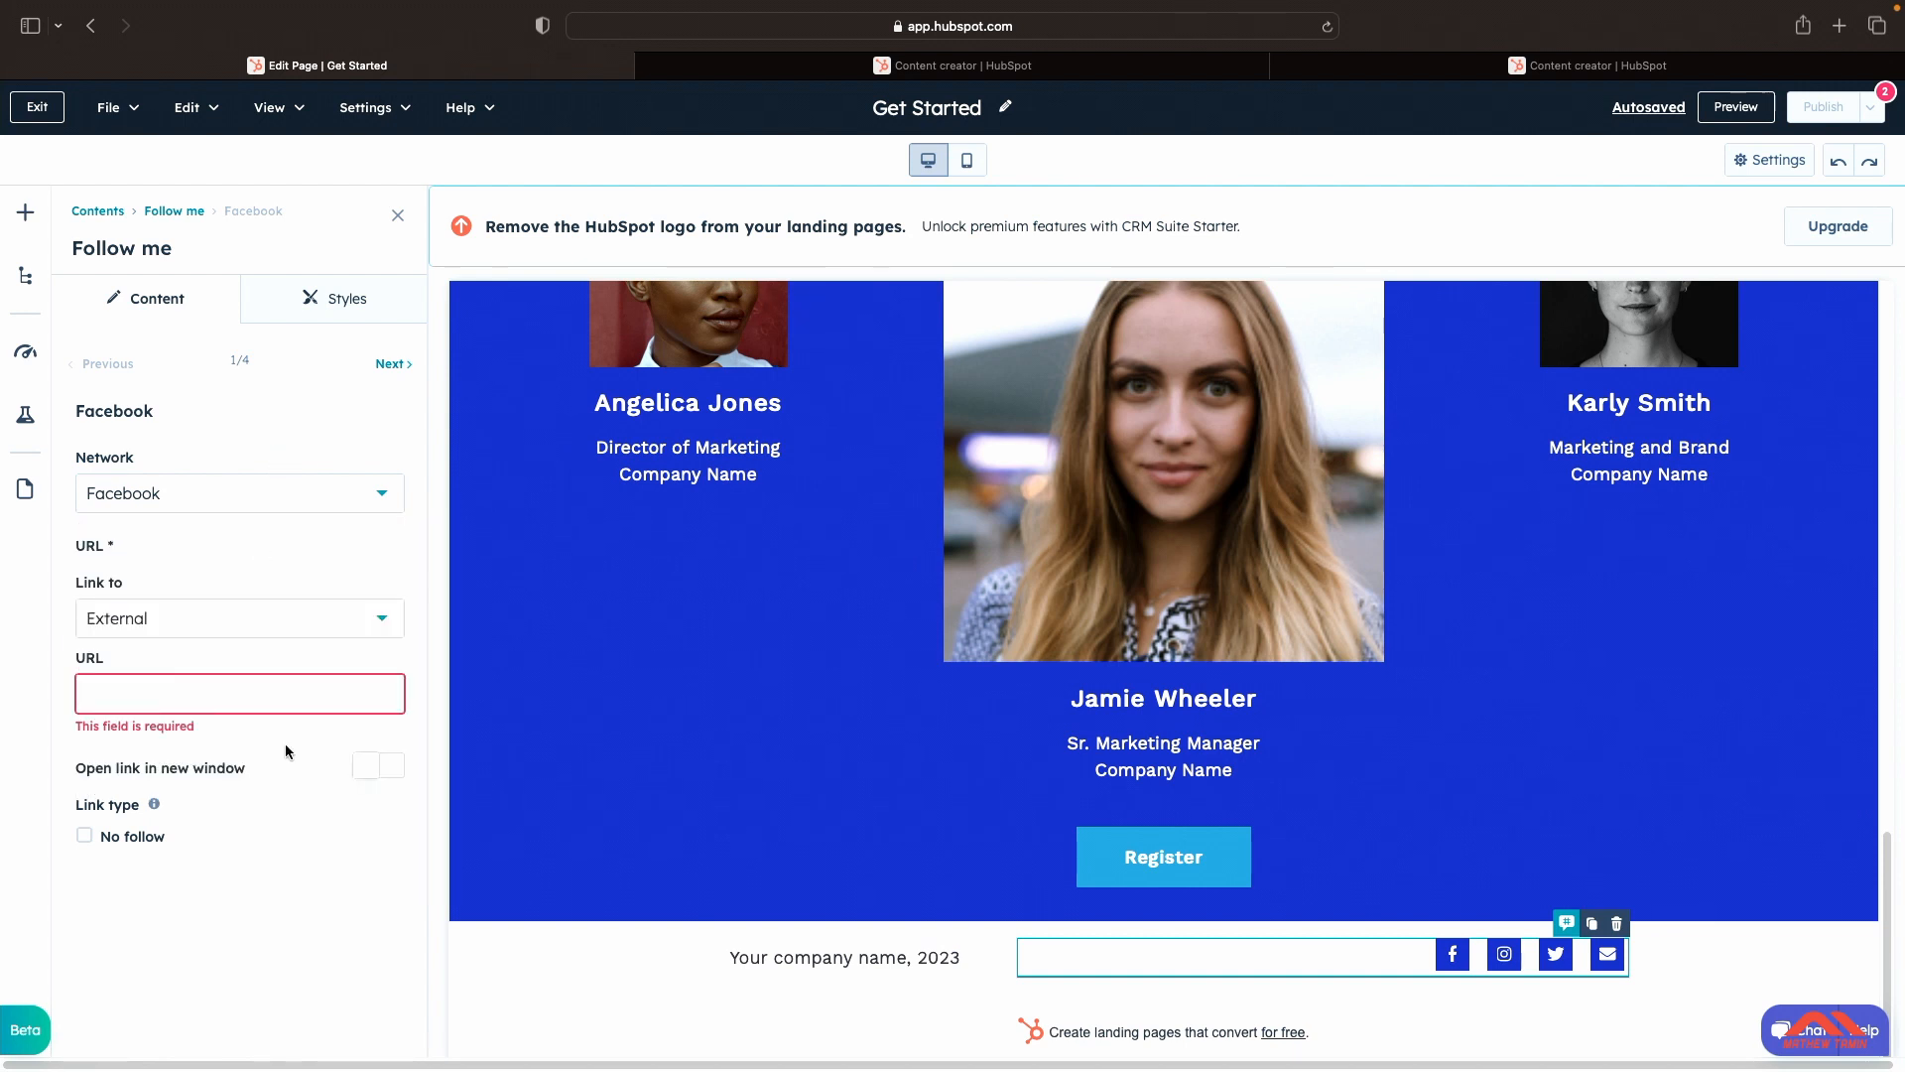
left_click(379, 781)
left_click(379, 781)
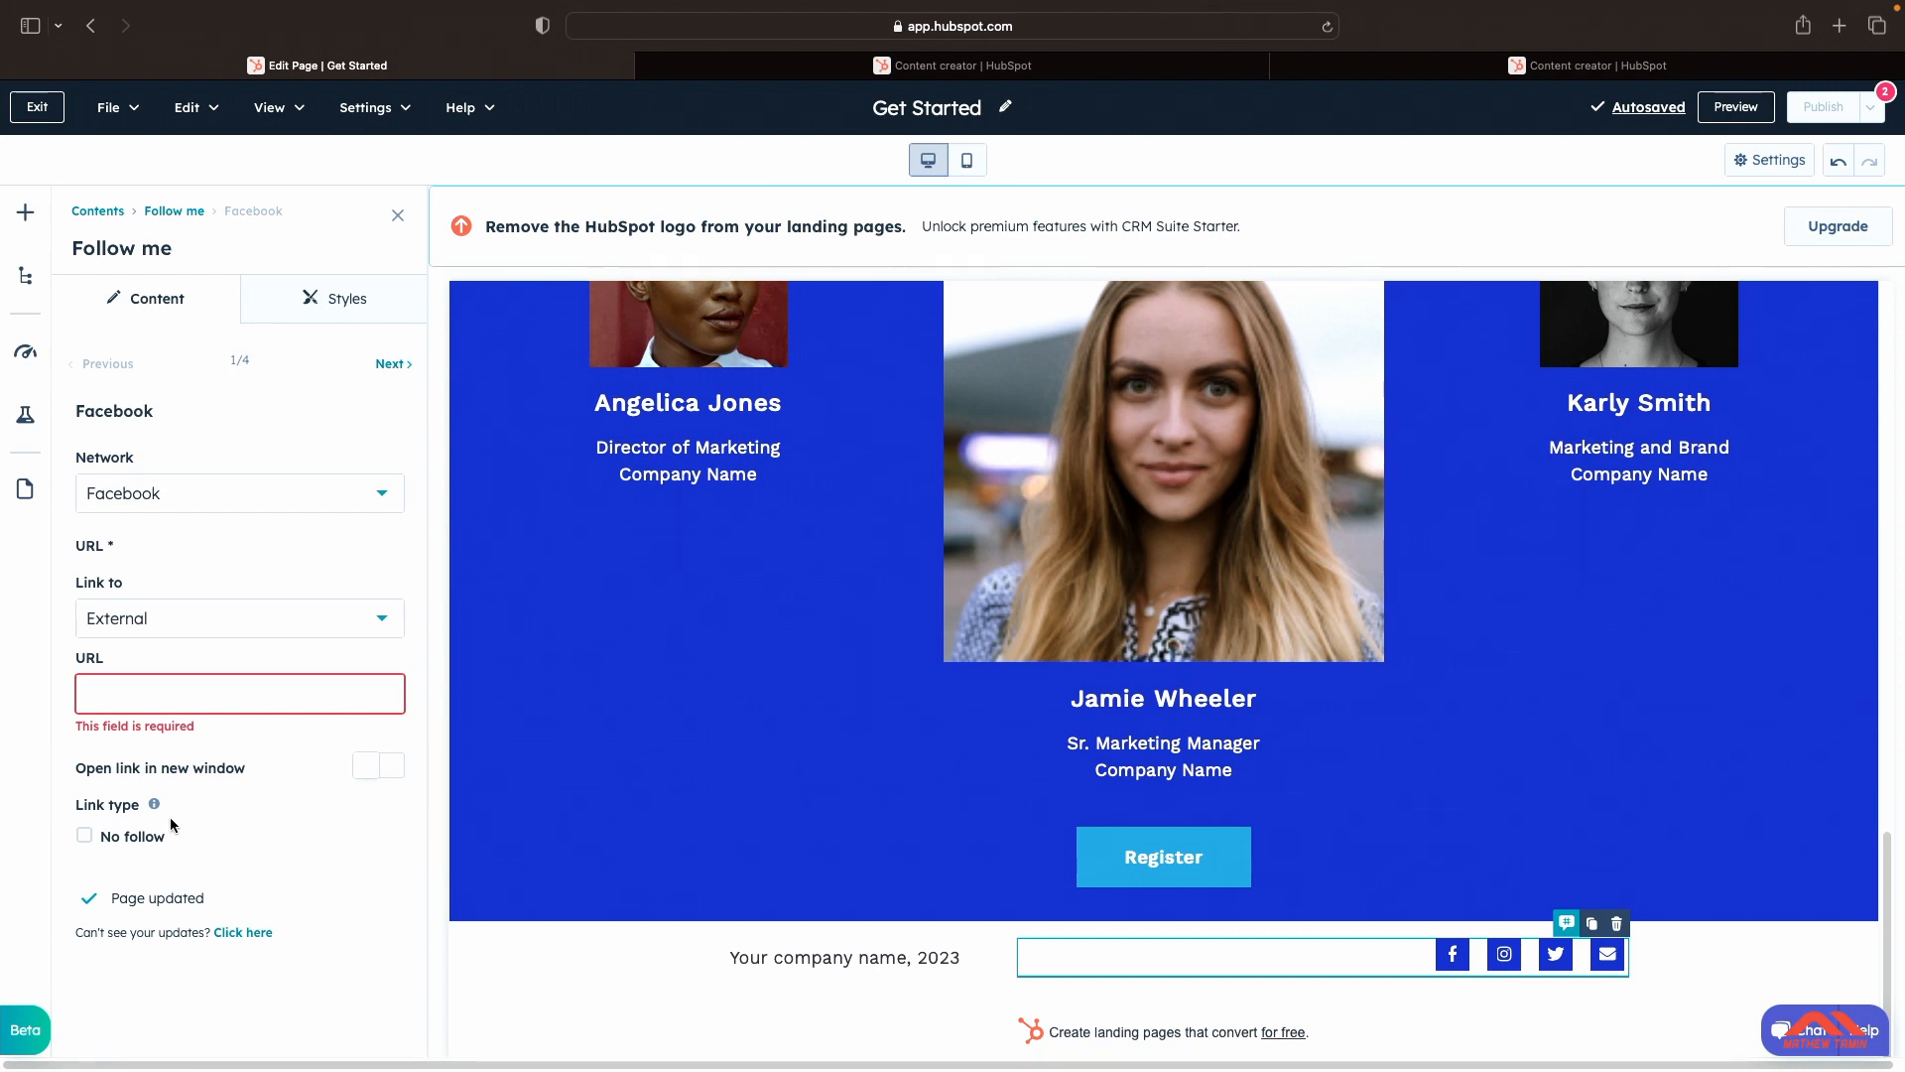
Step: Try the No follow link type on the Follow me module's Facebook entry and clear it again
left_click(86, 837)
left_click(89, 840)
scroll(698, 800, "up", 10)
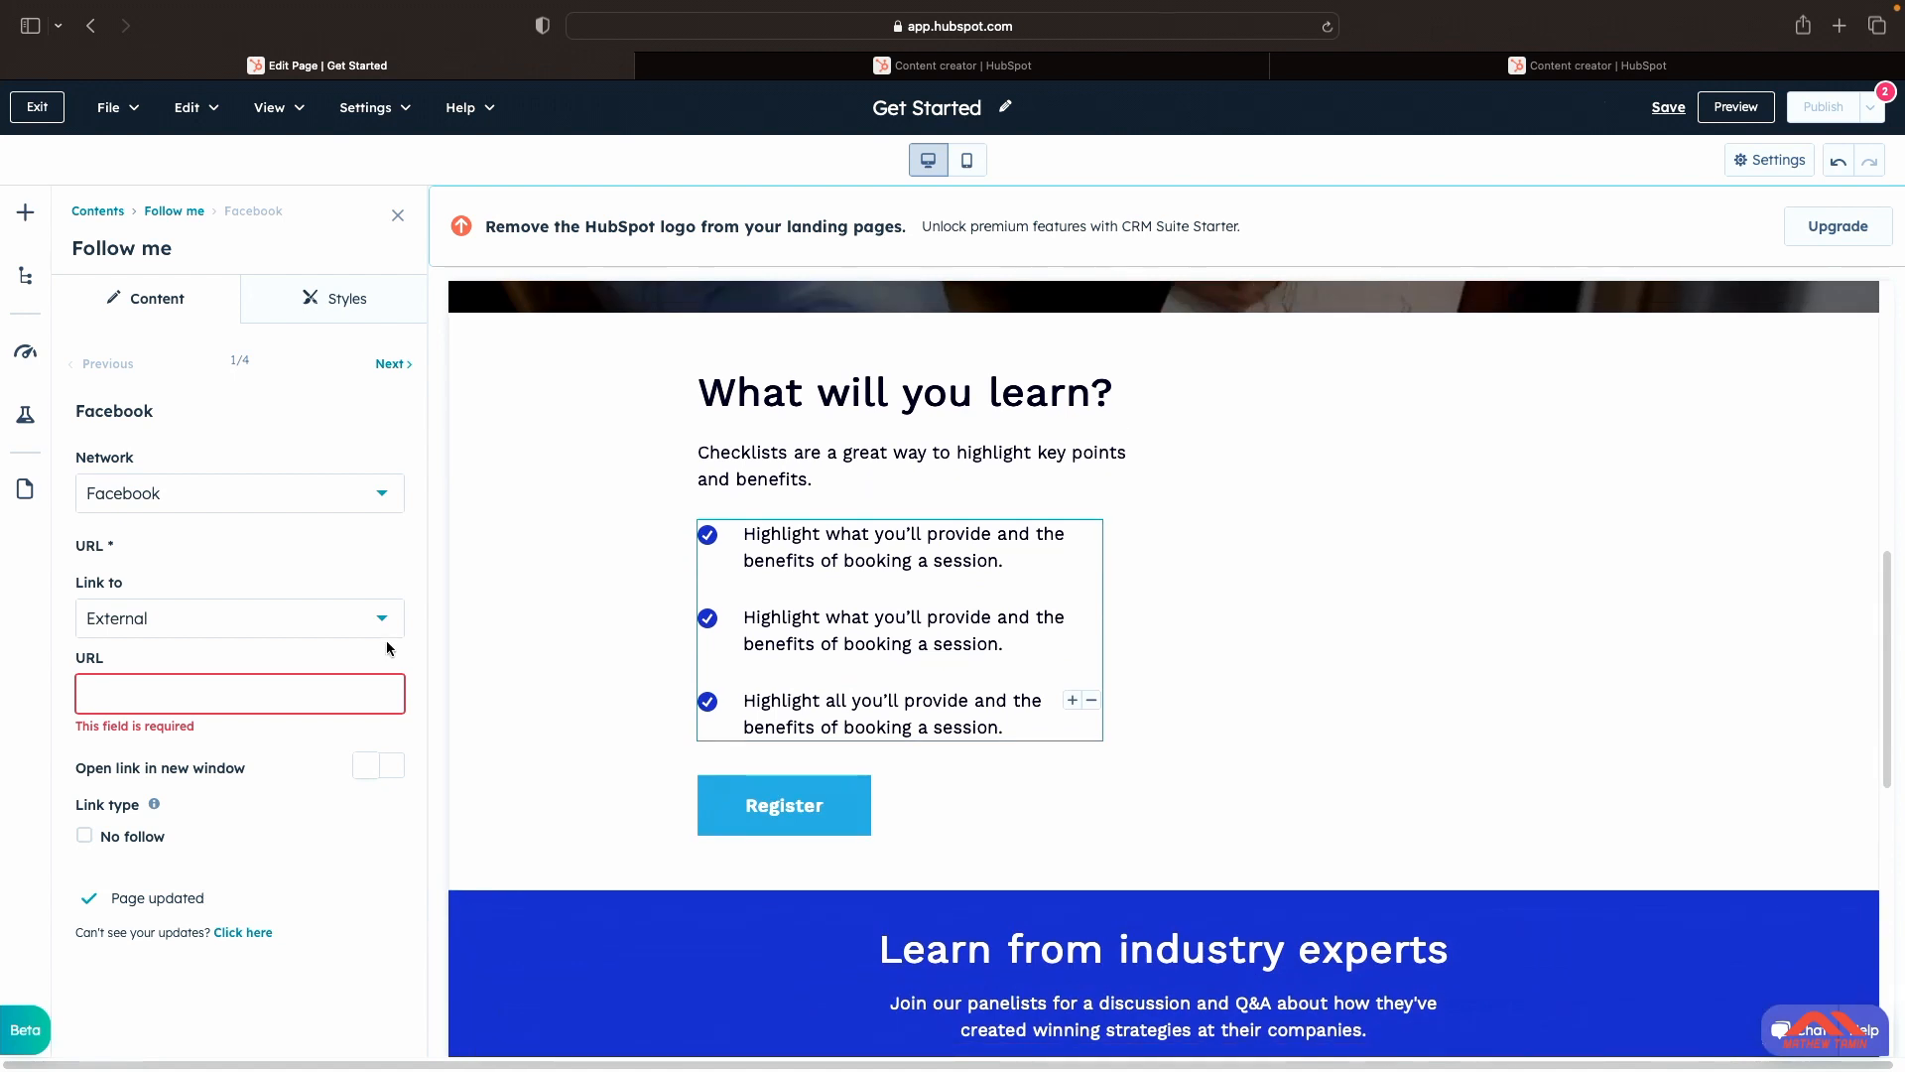
Step: Show the page's optimization recommendations and read the Title, Meta Description, Header and Images advice
left_click(27, 277)
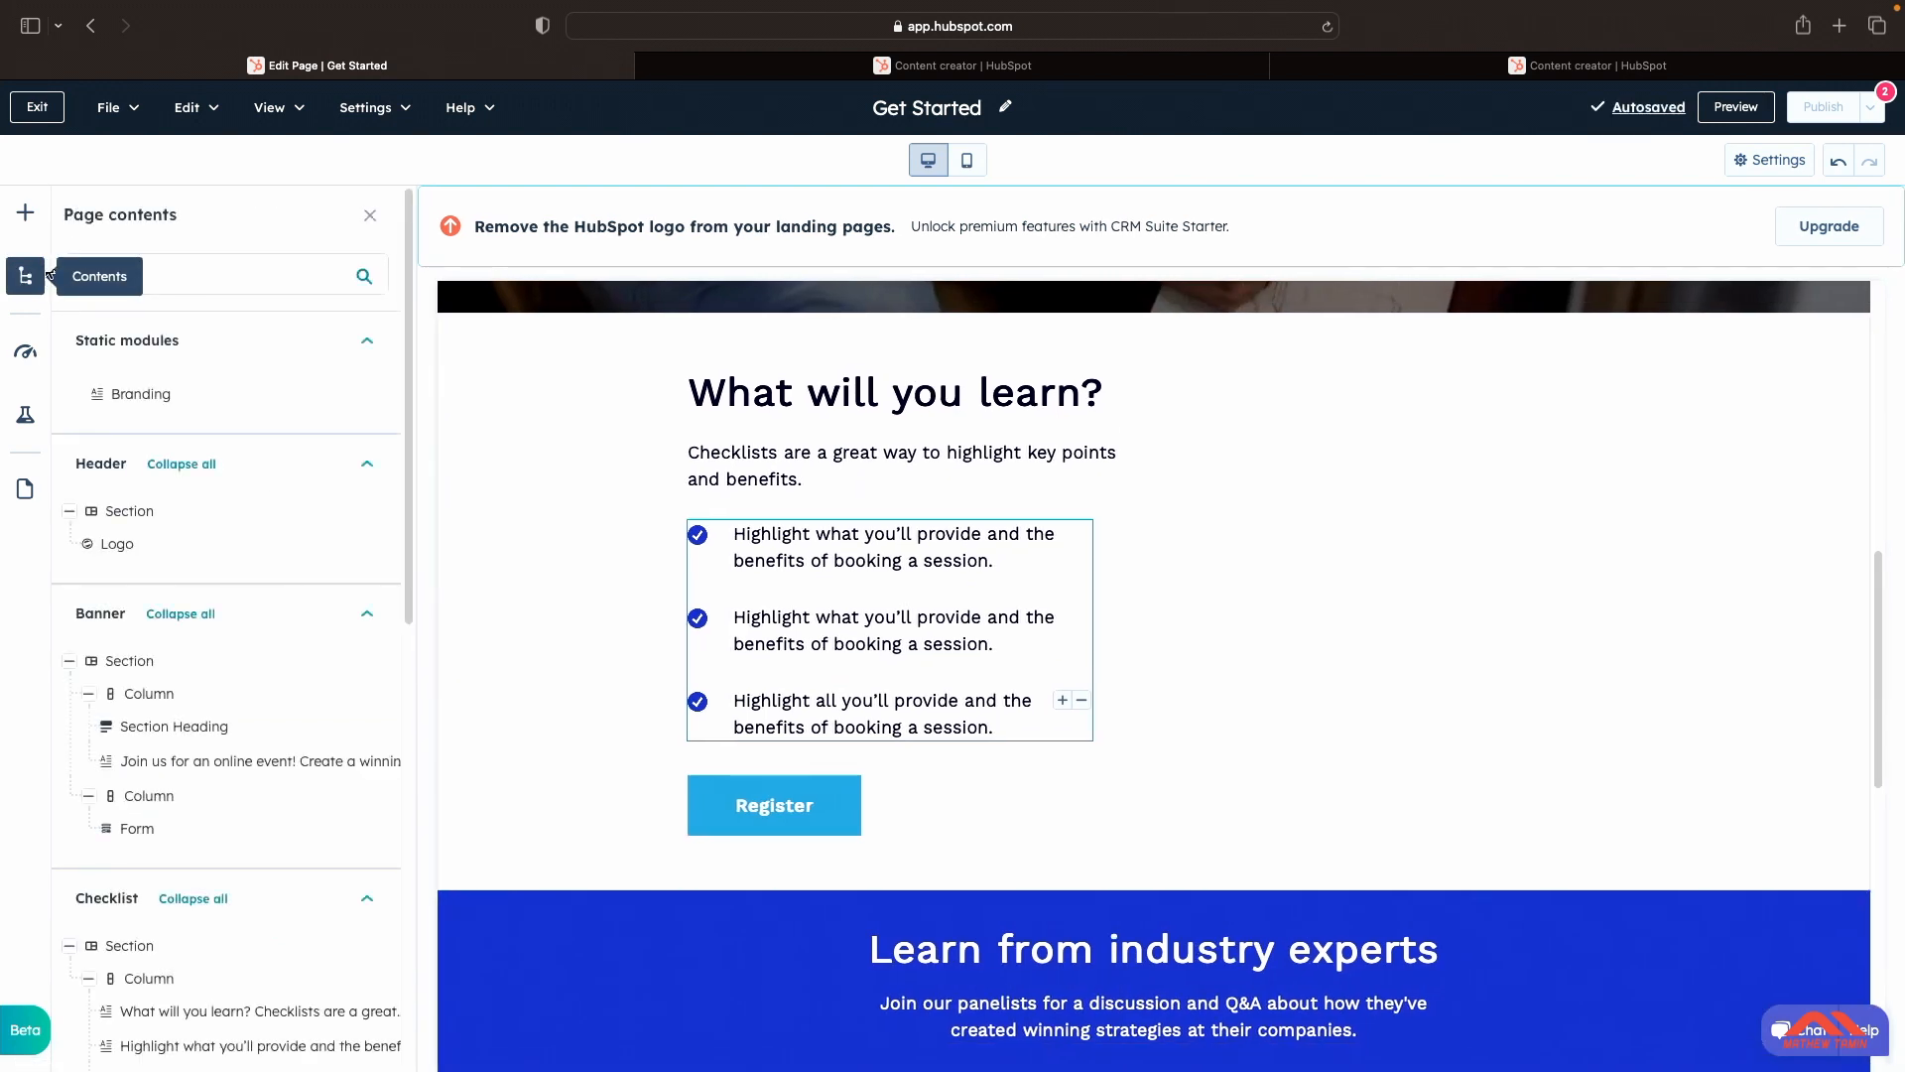
left_click(27, 363)
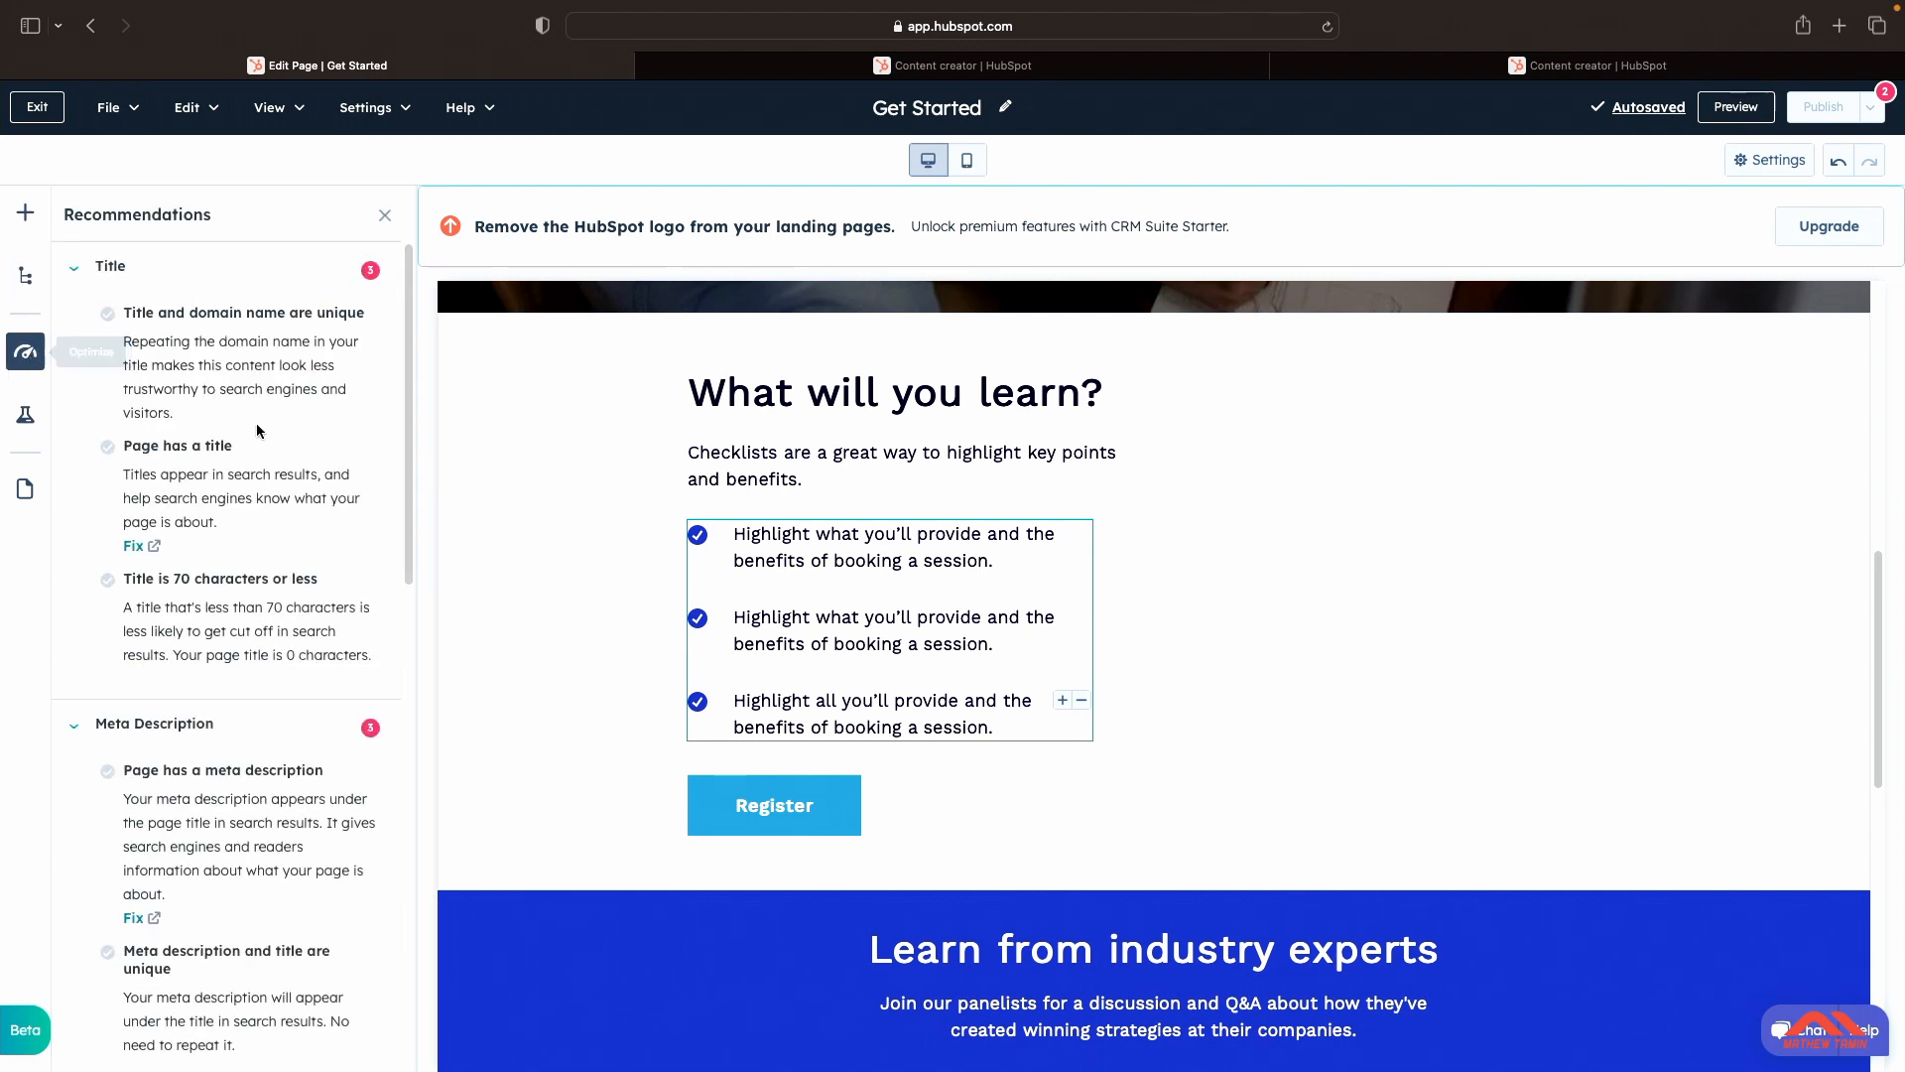
scroll(256, 423, "down", 5)
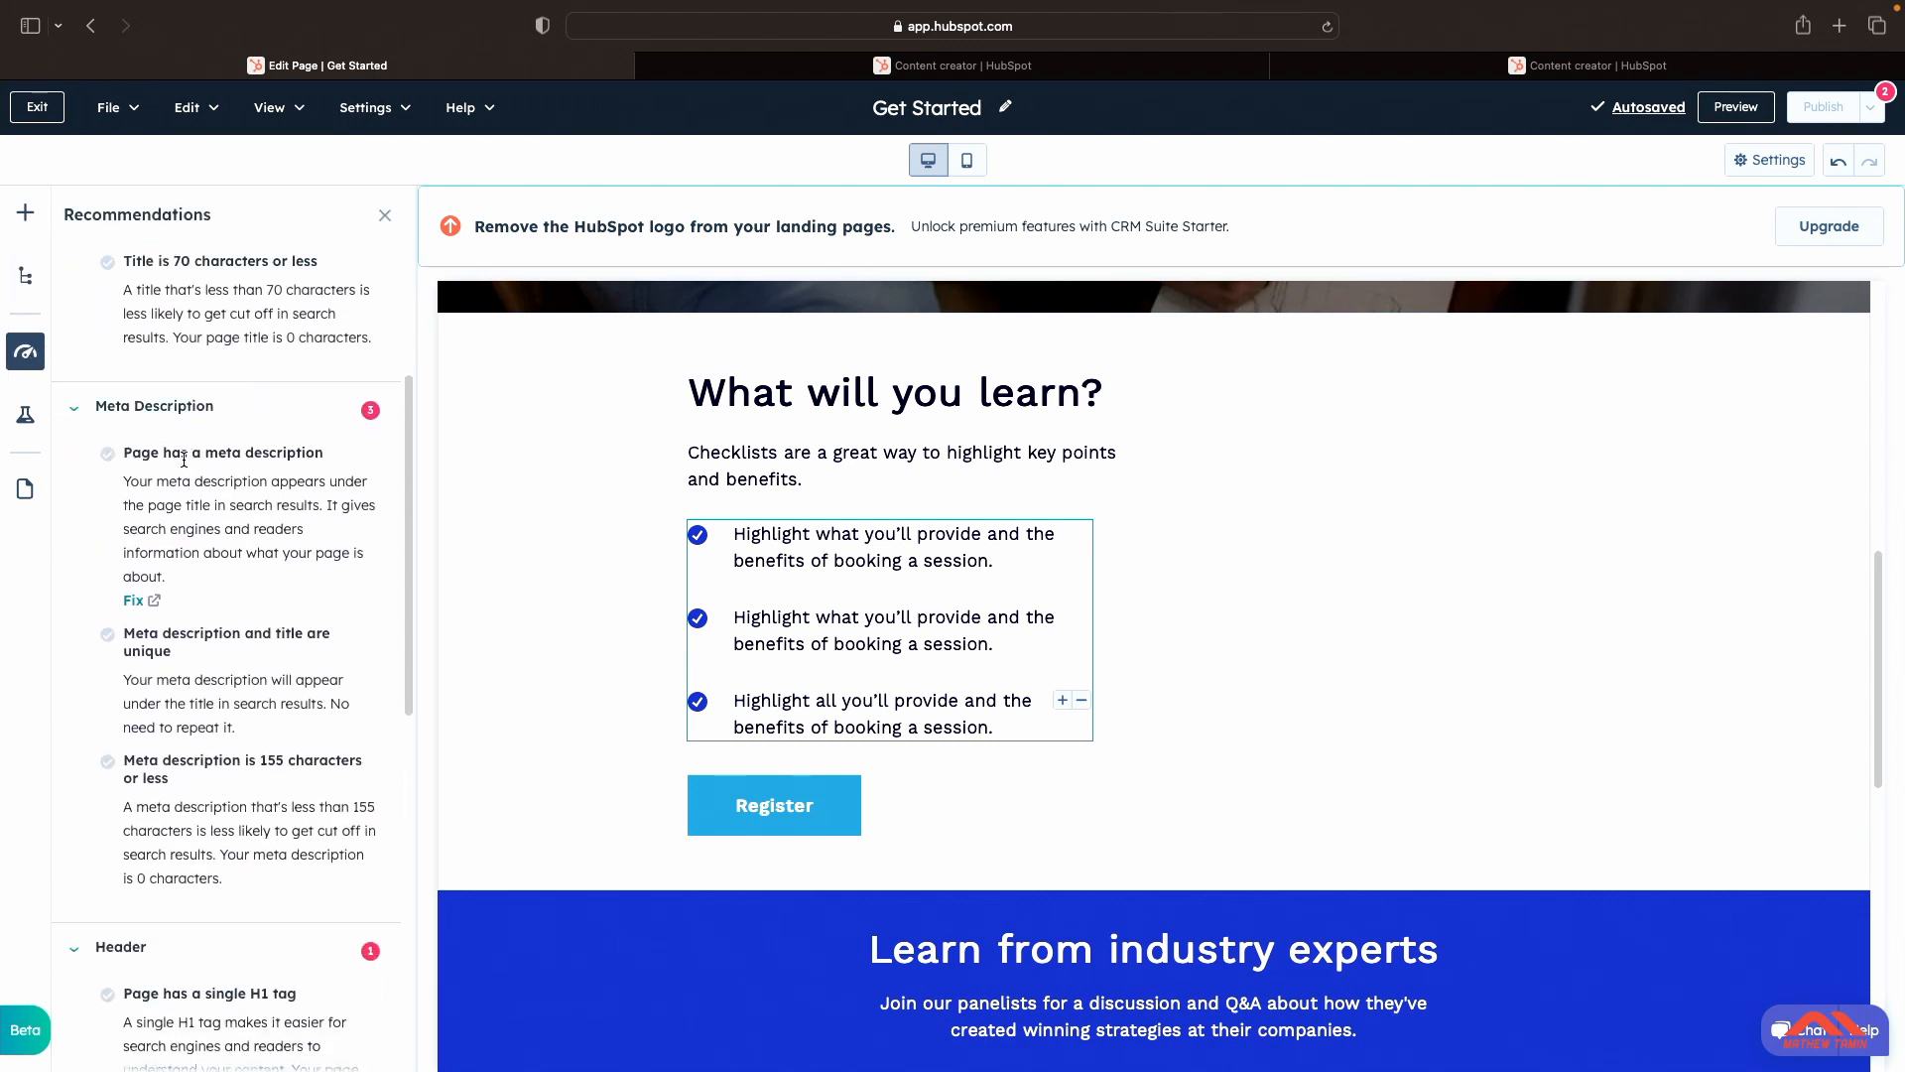
scroll(172, 452, "down", 10)
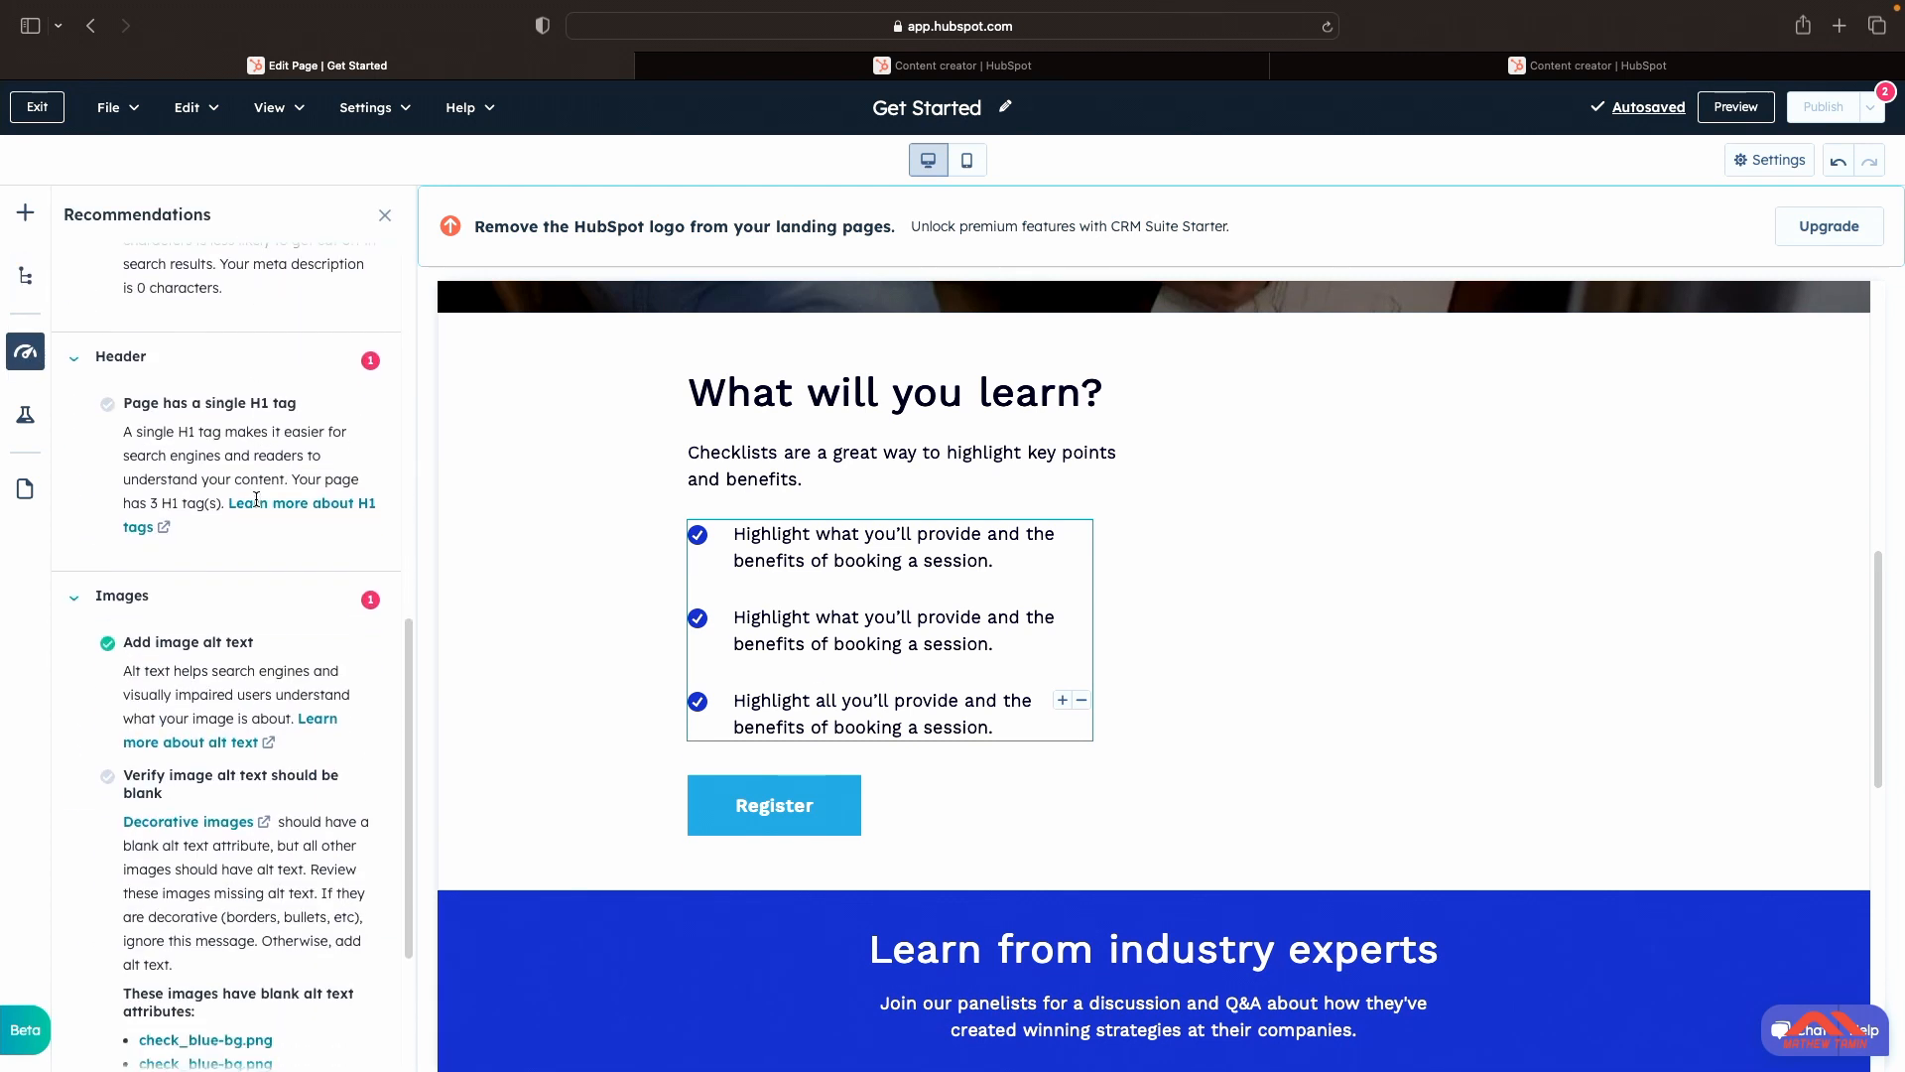
scroll(256, 499, "down", 1)
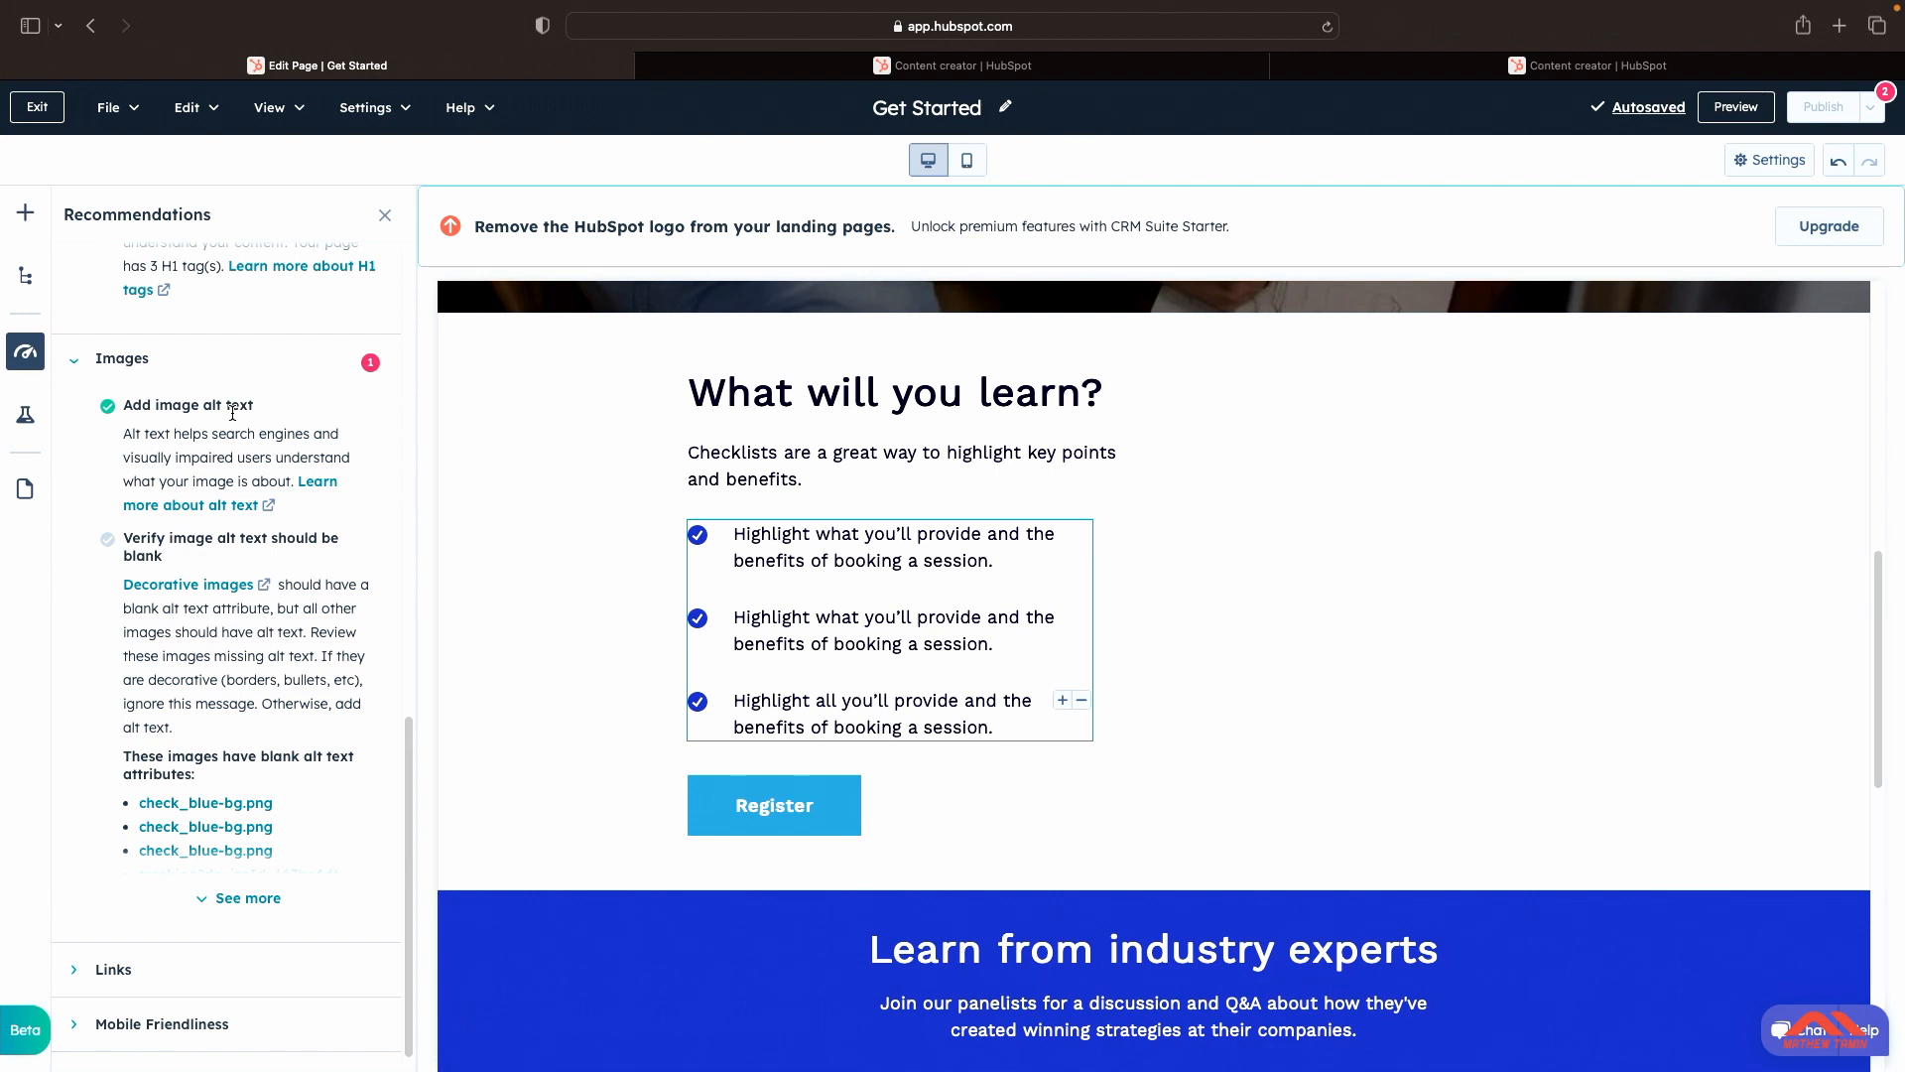
scroll(232, 412, "down", 1)
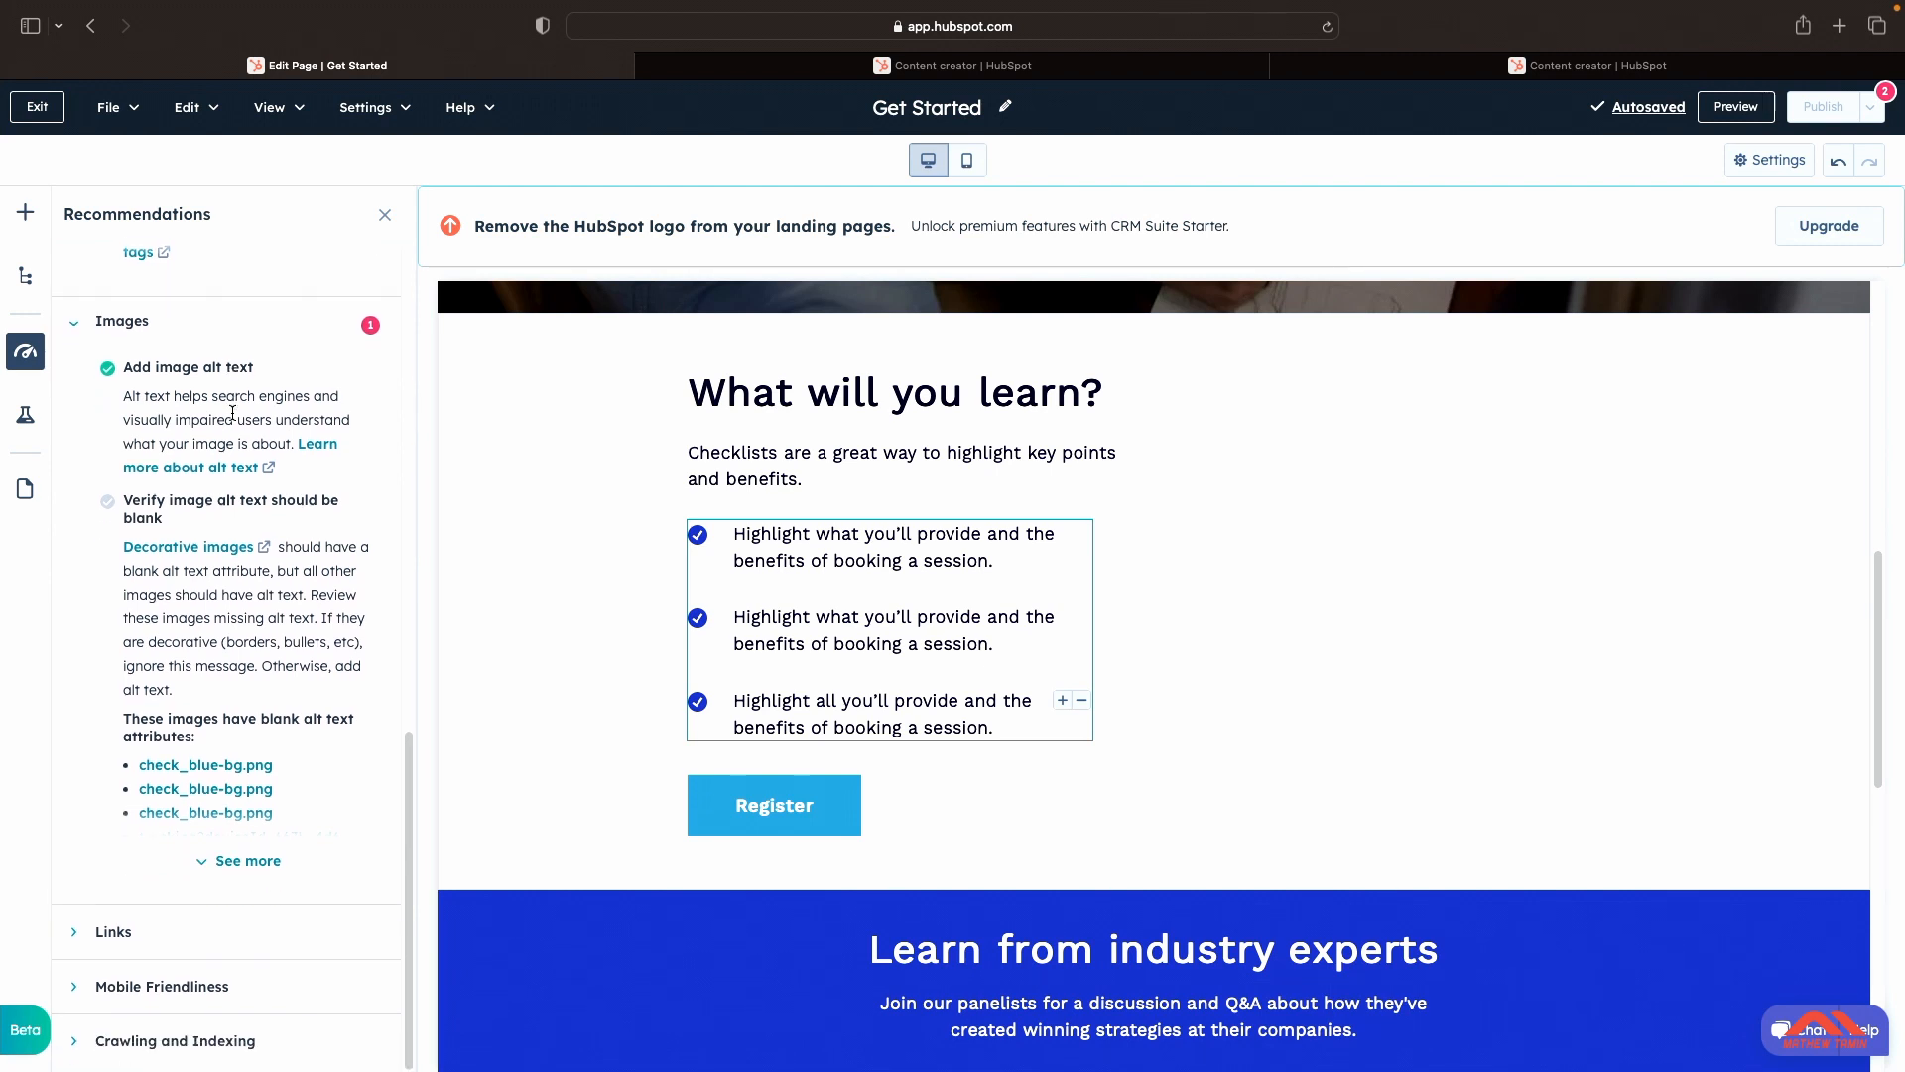
scroll(232, 415, "up", 10)
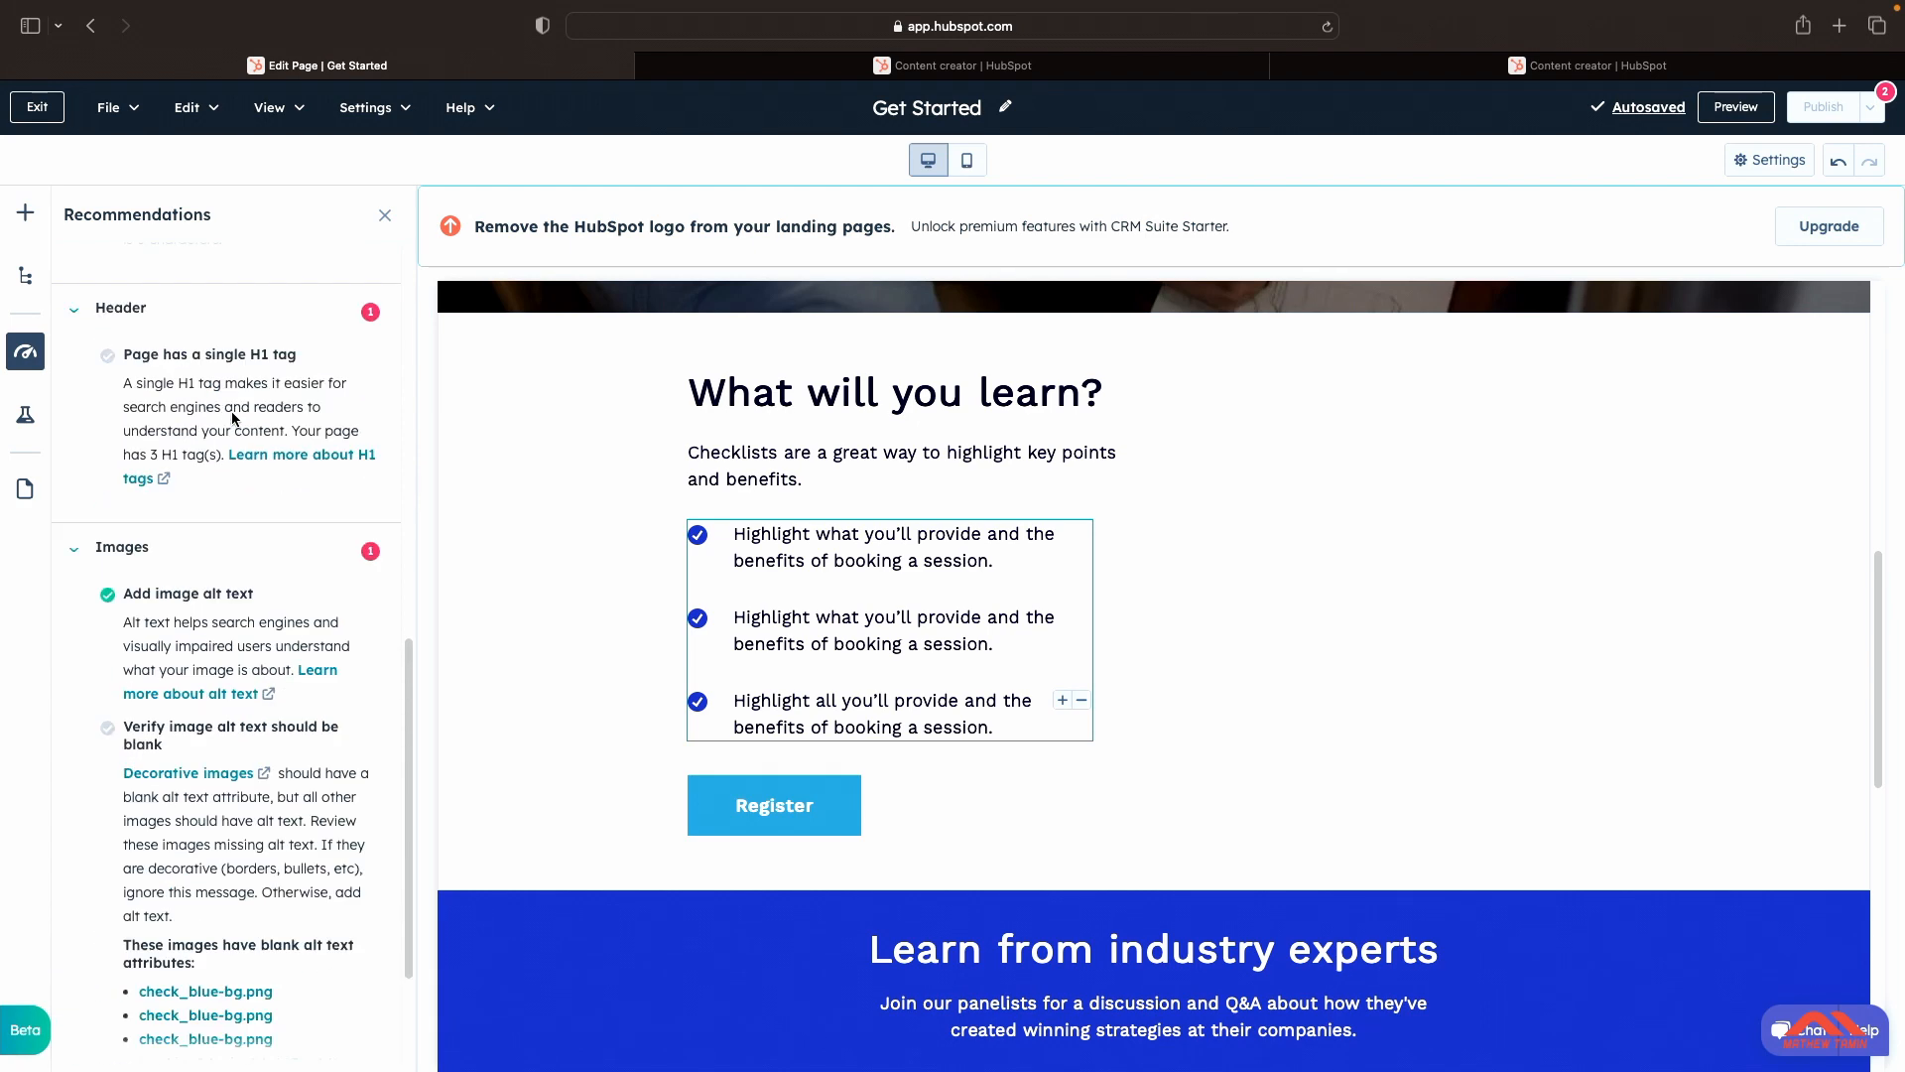
scroll(232, 412, "up", 3)
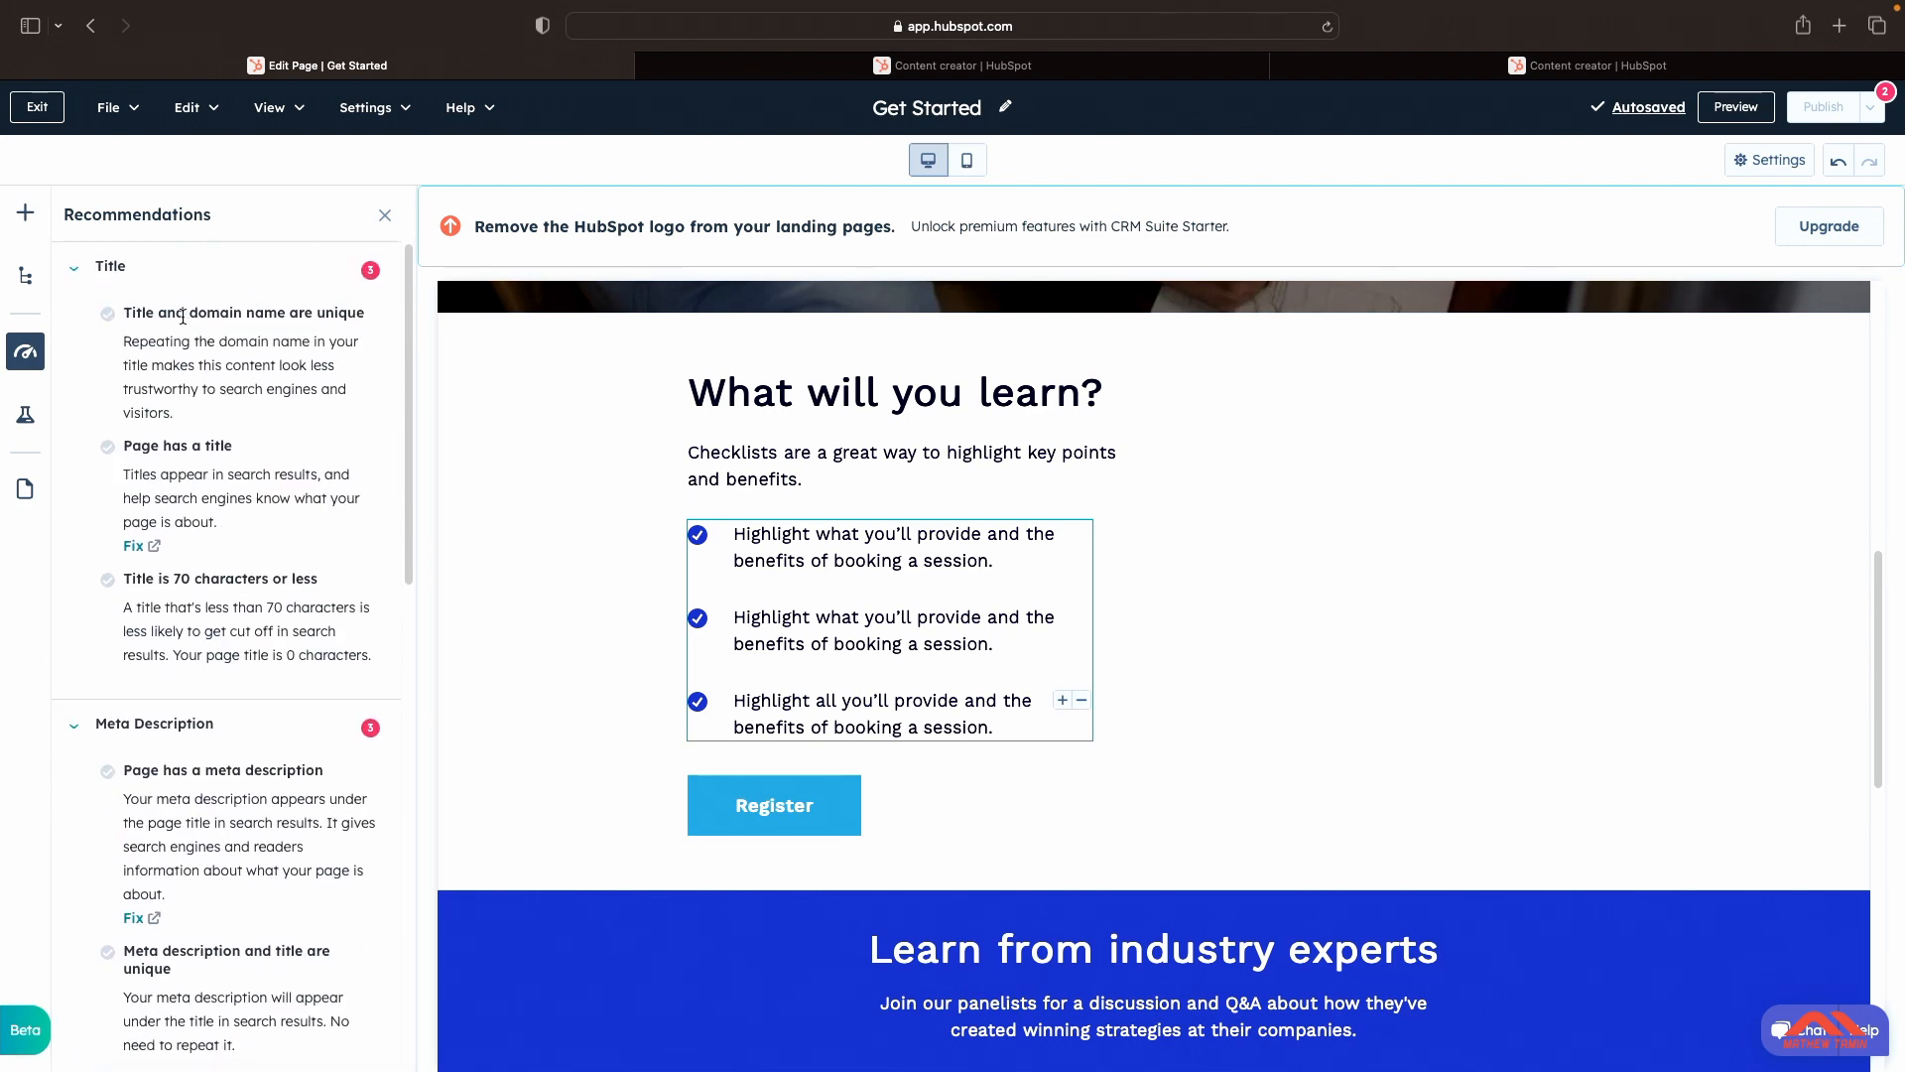
Step: Collapse the Title, Meta Description, Header and Images recommendations and read those for Links, Mobile Friendliness, and Crawling and Indexing
left_click(373, 271)
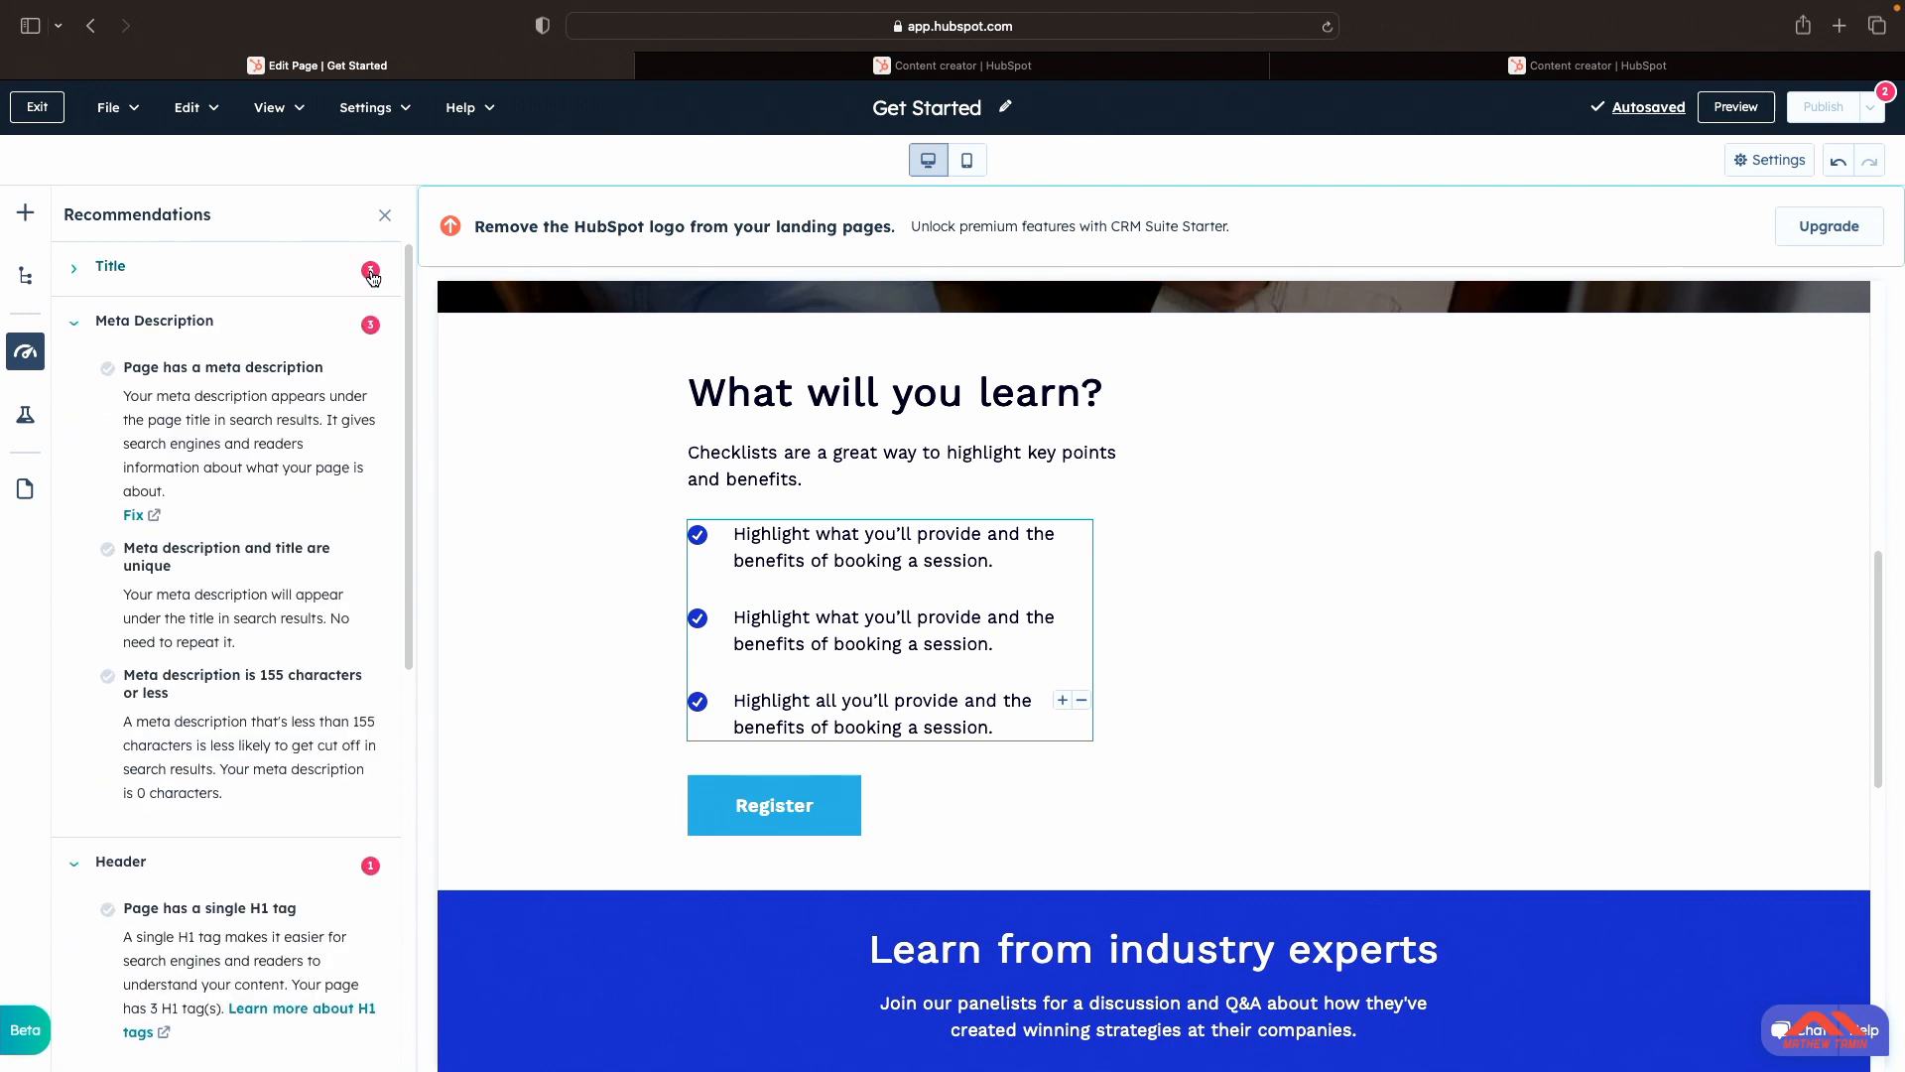
left_click(77, 330)
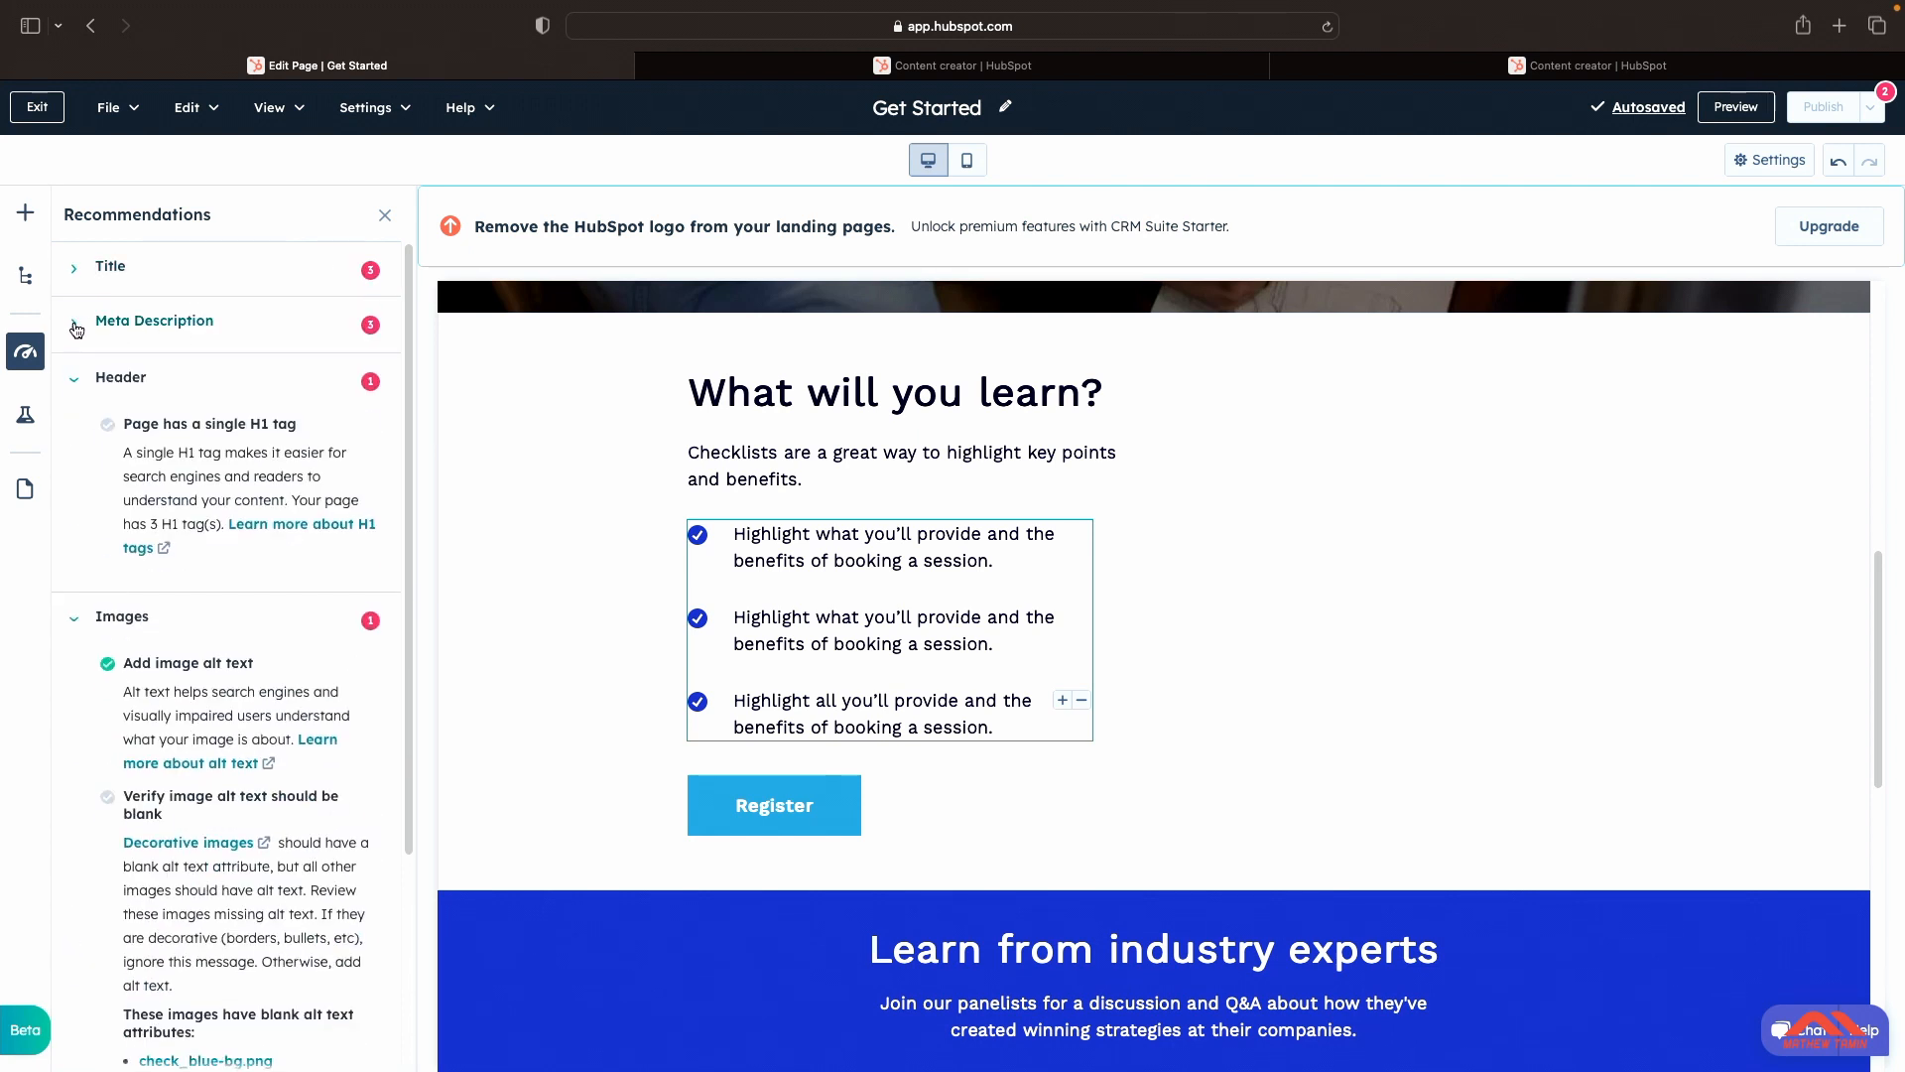
left_click(85, 383)
left_click(78, 437)
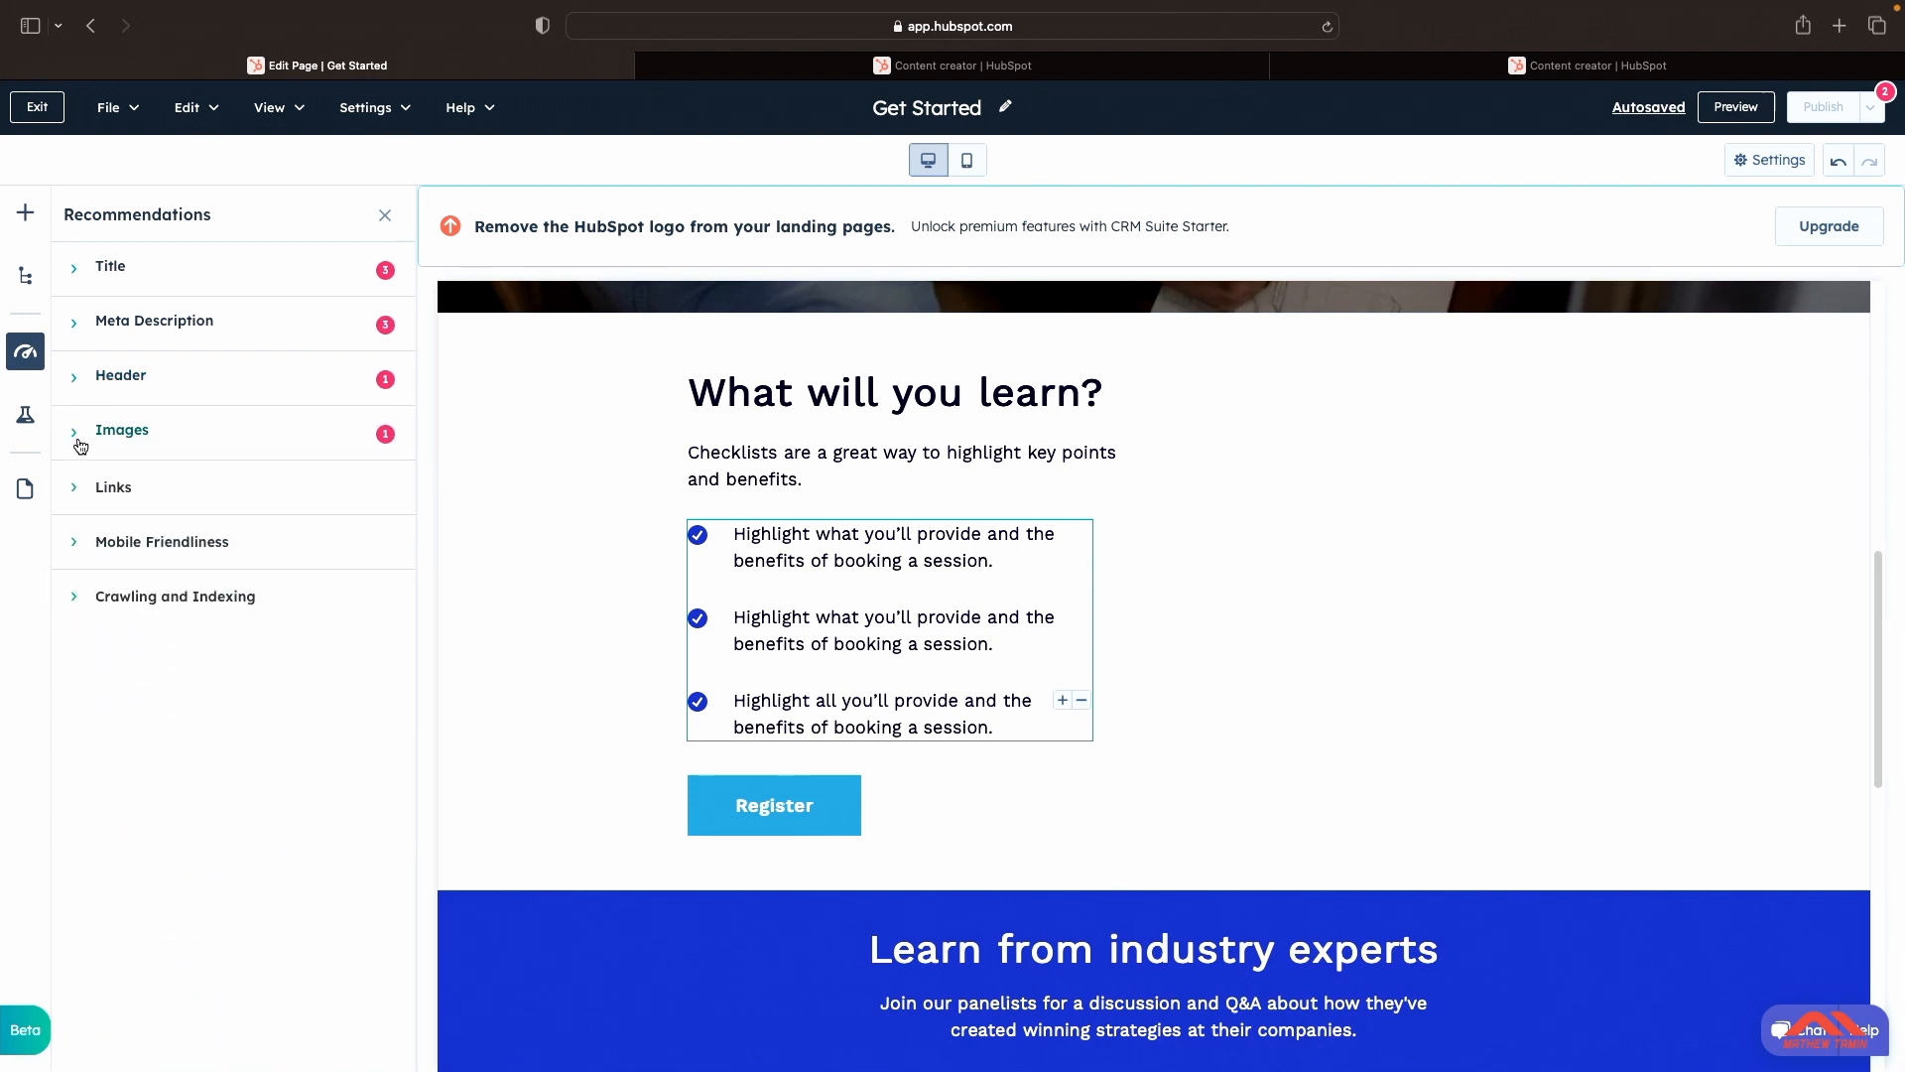
left_click(77, 487)
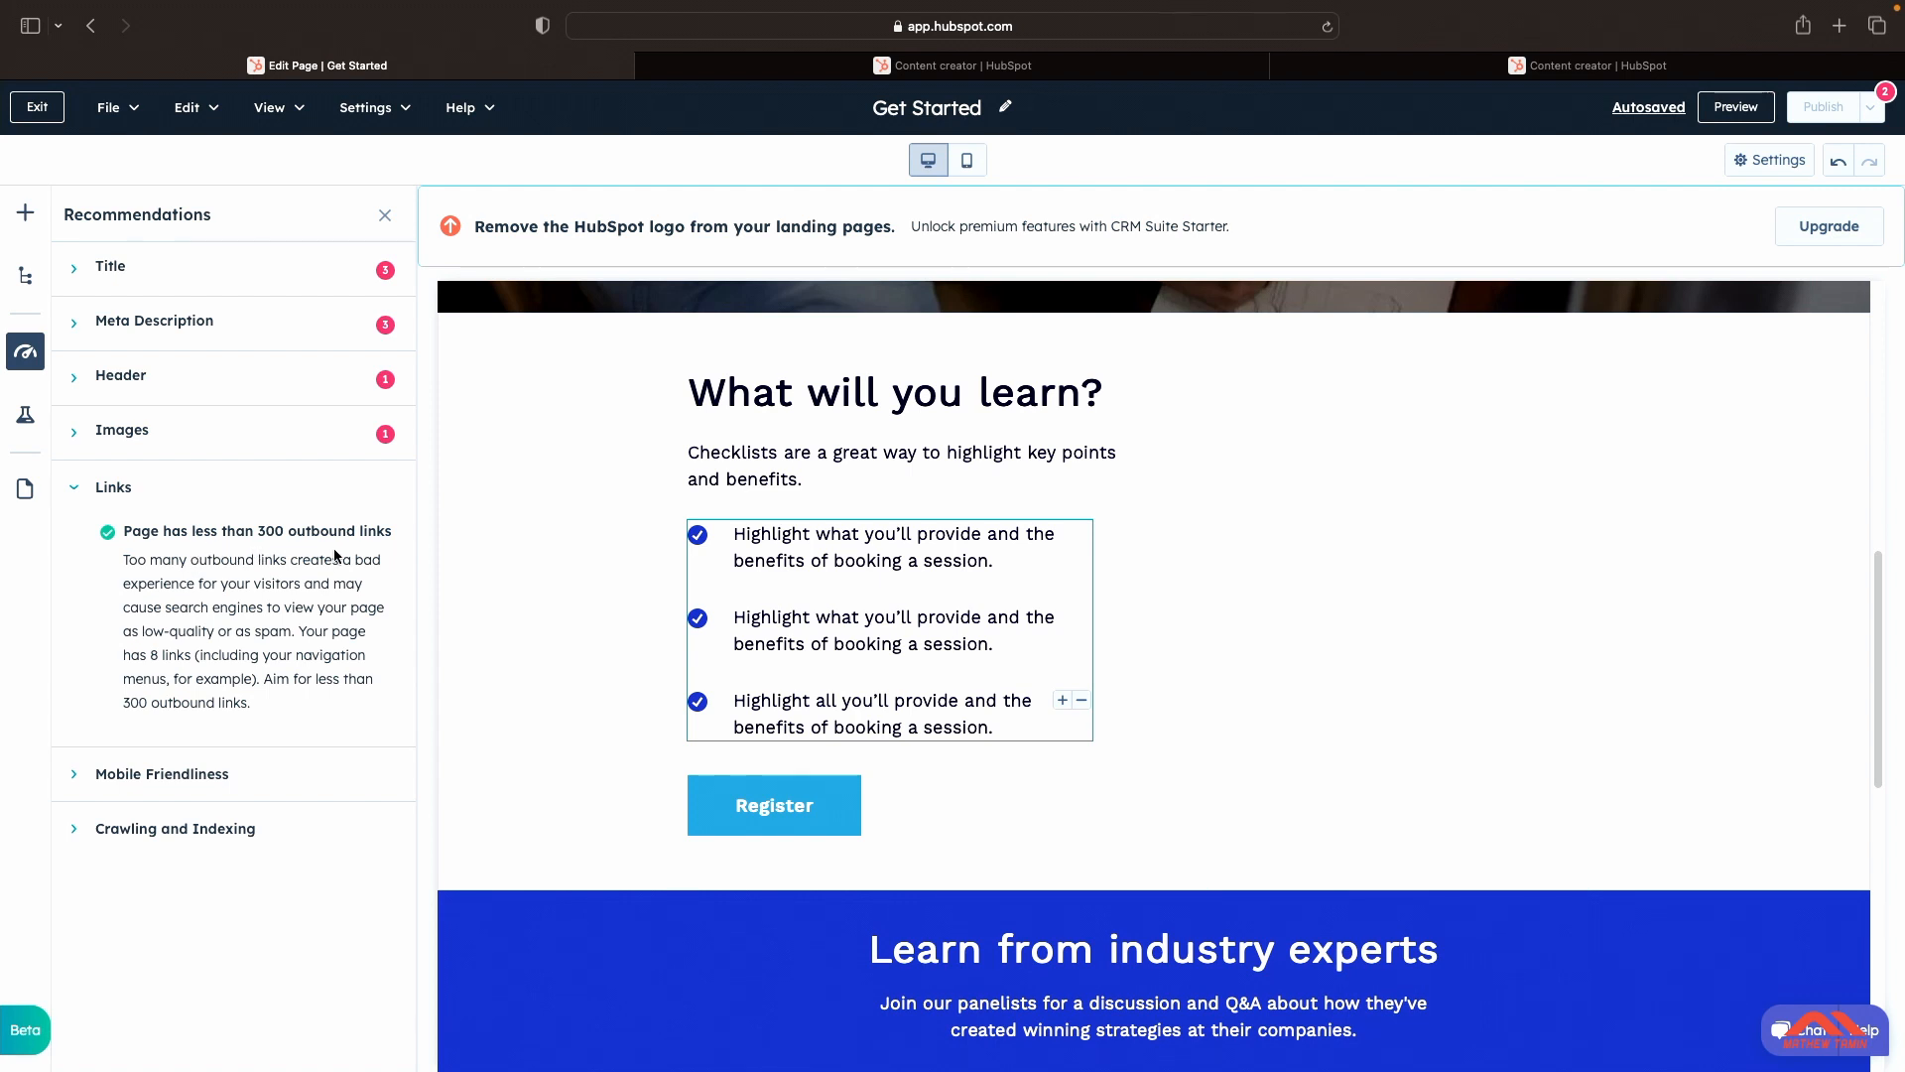
left_click(77, 488)
left_click(87, 551)
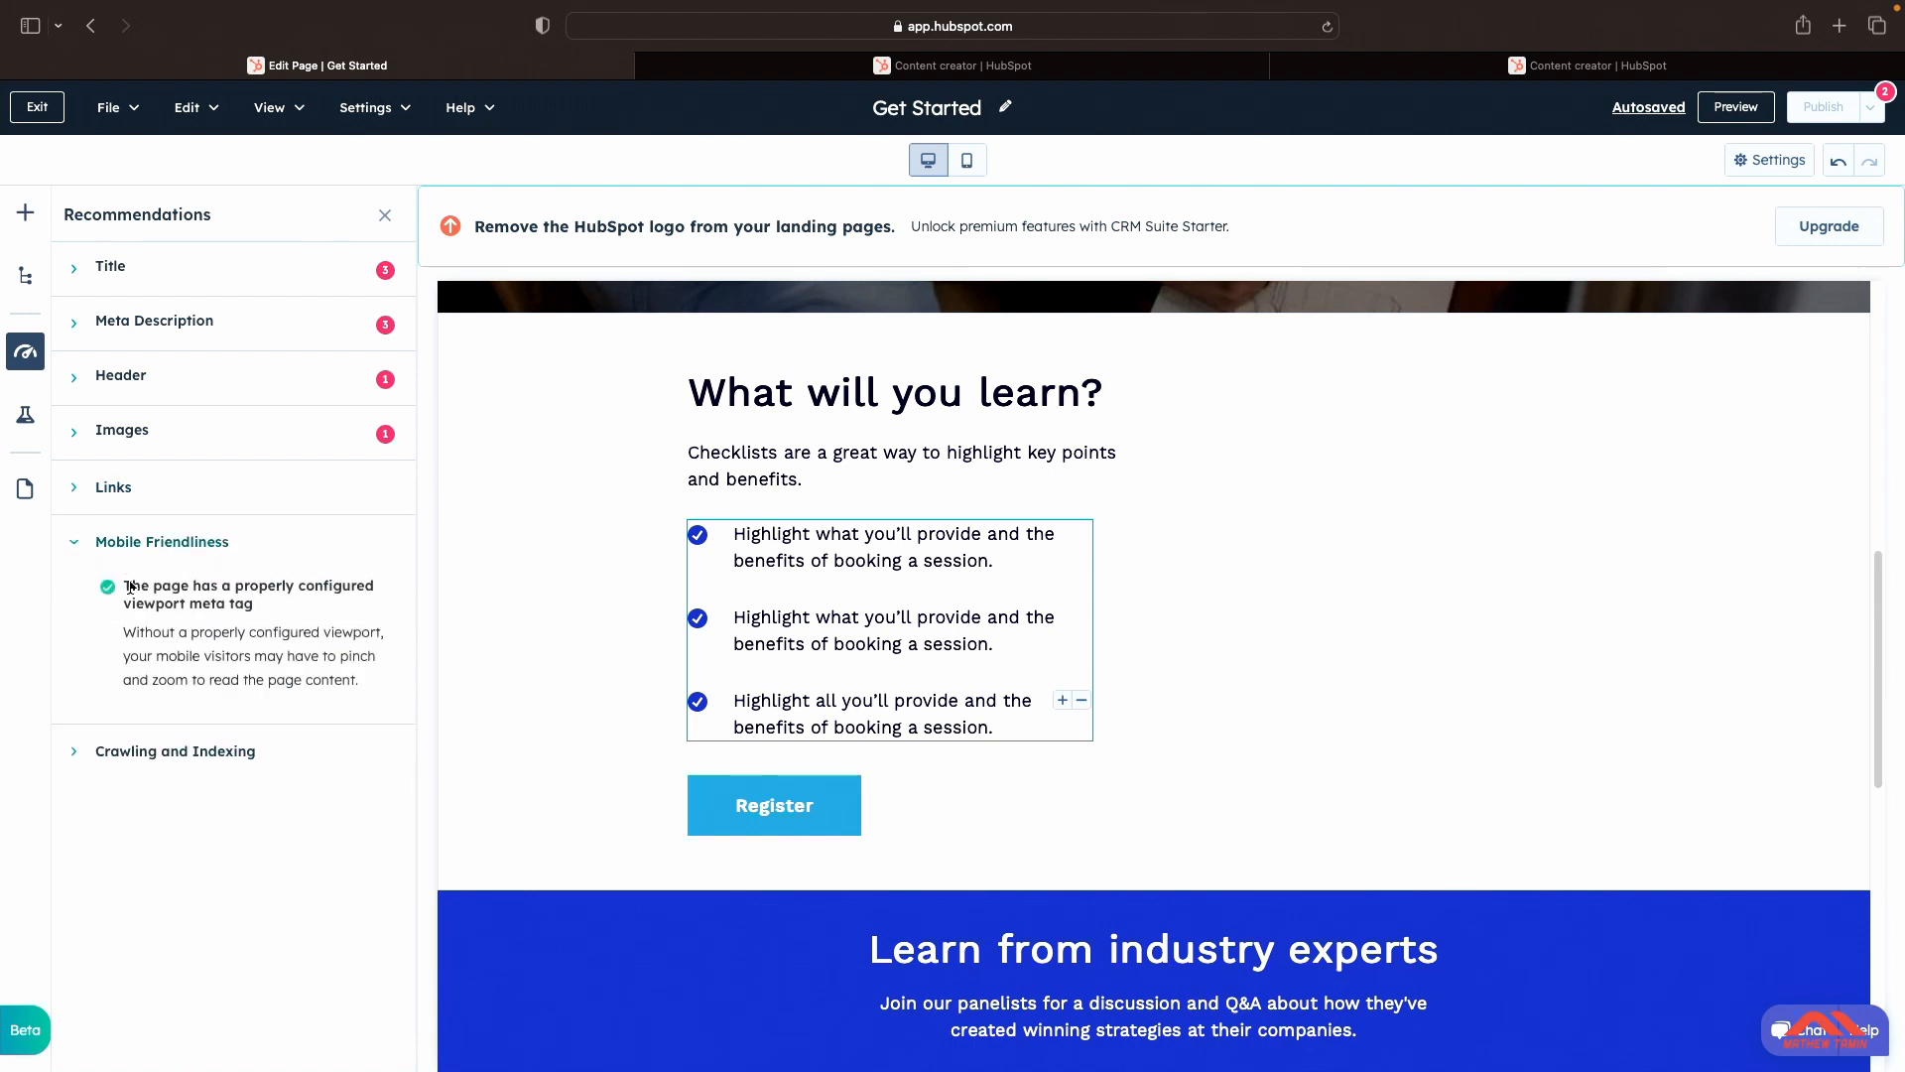
left_click(71, 752)
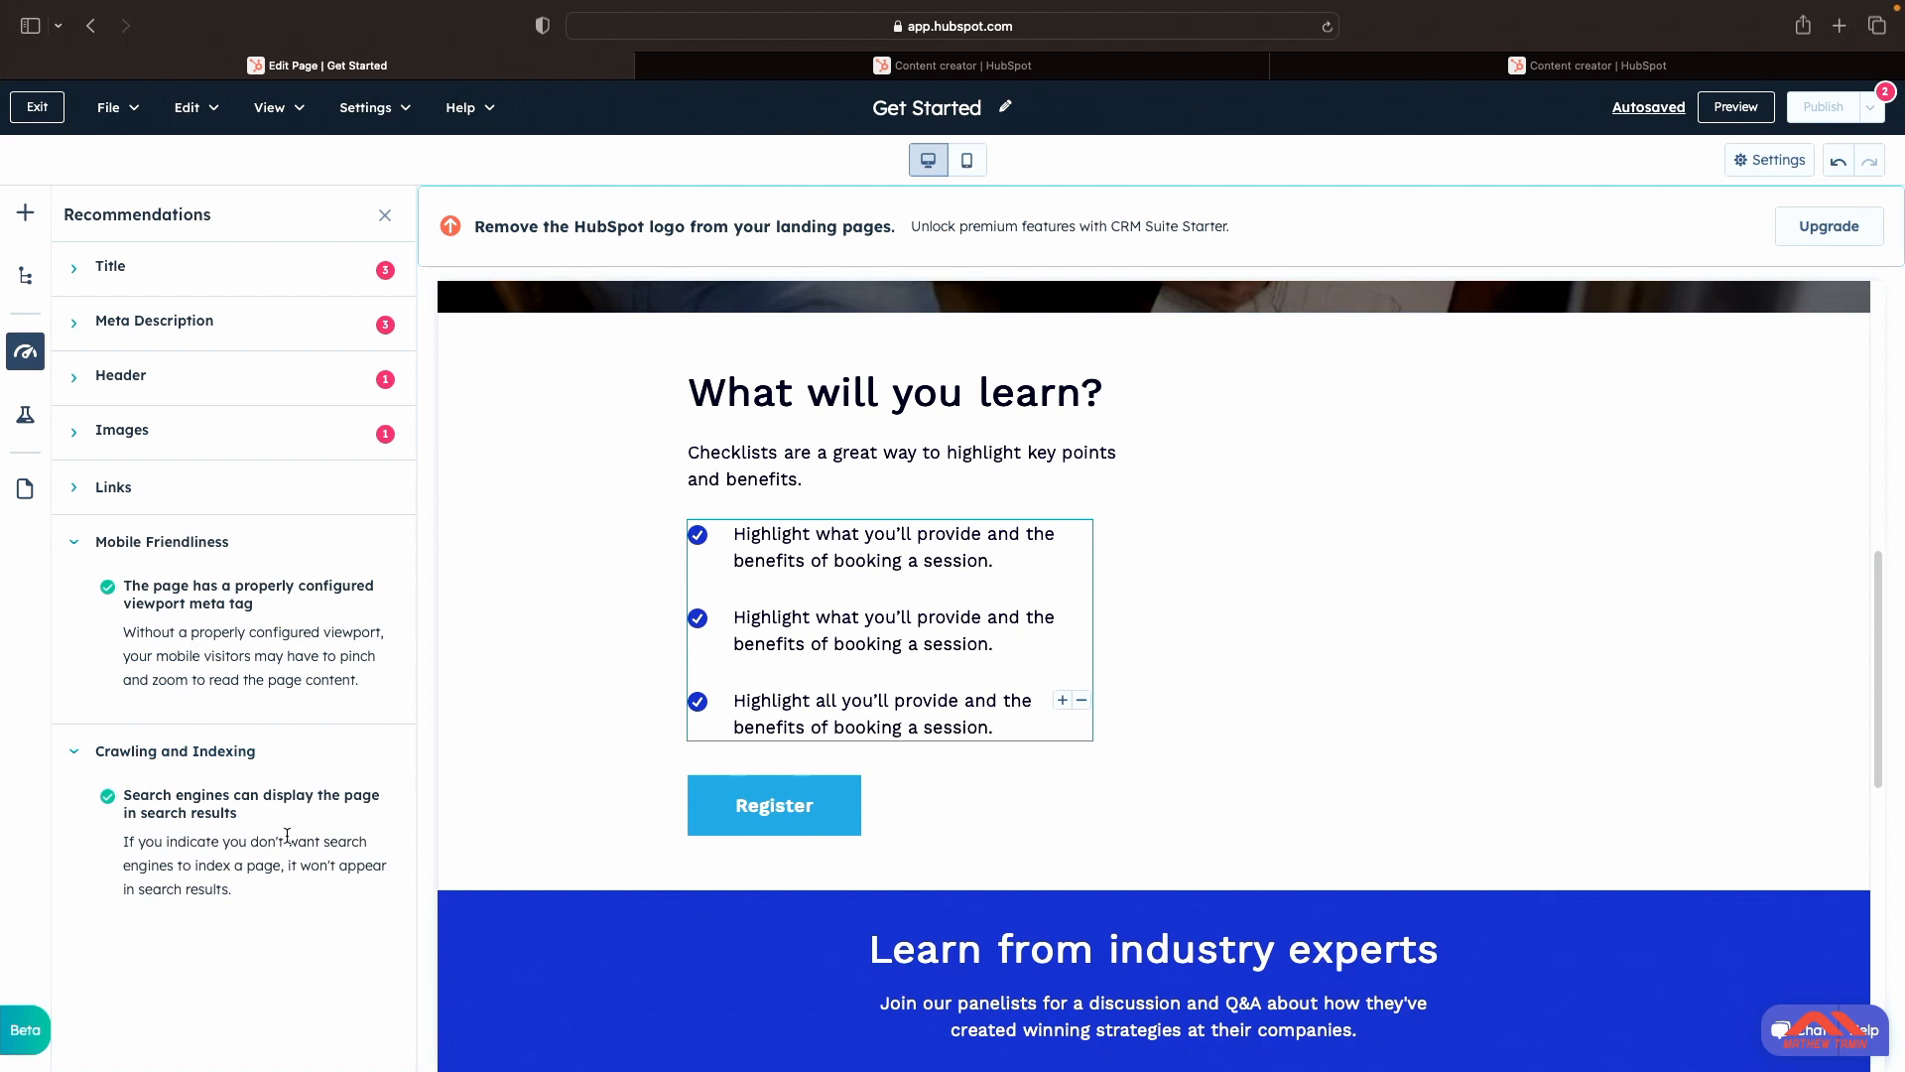
Step: Look at the test options, the site navigator's actions for the Get Started landing page, and its blog listing and Blog sections
left_click(25, 415)
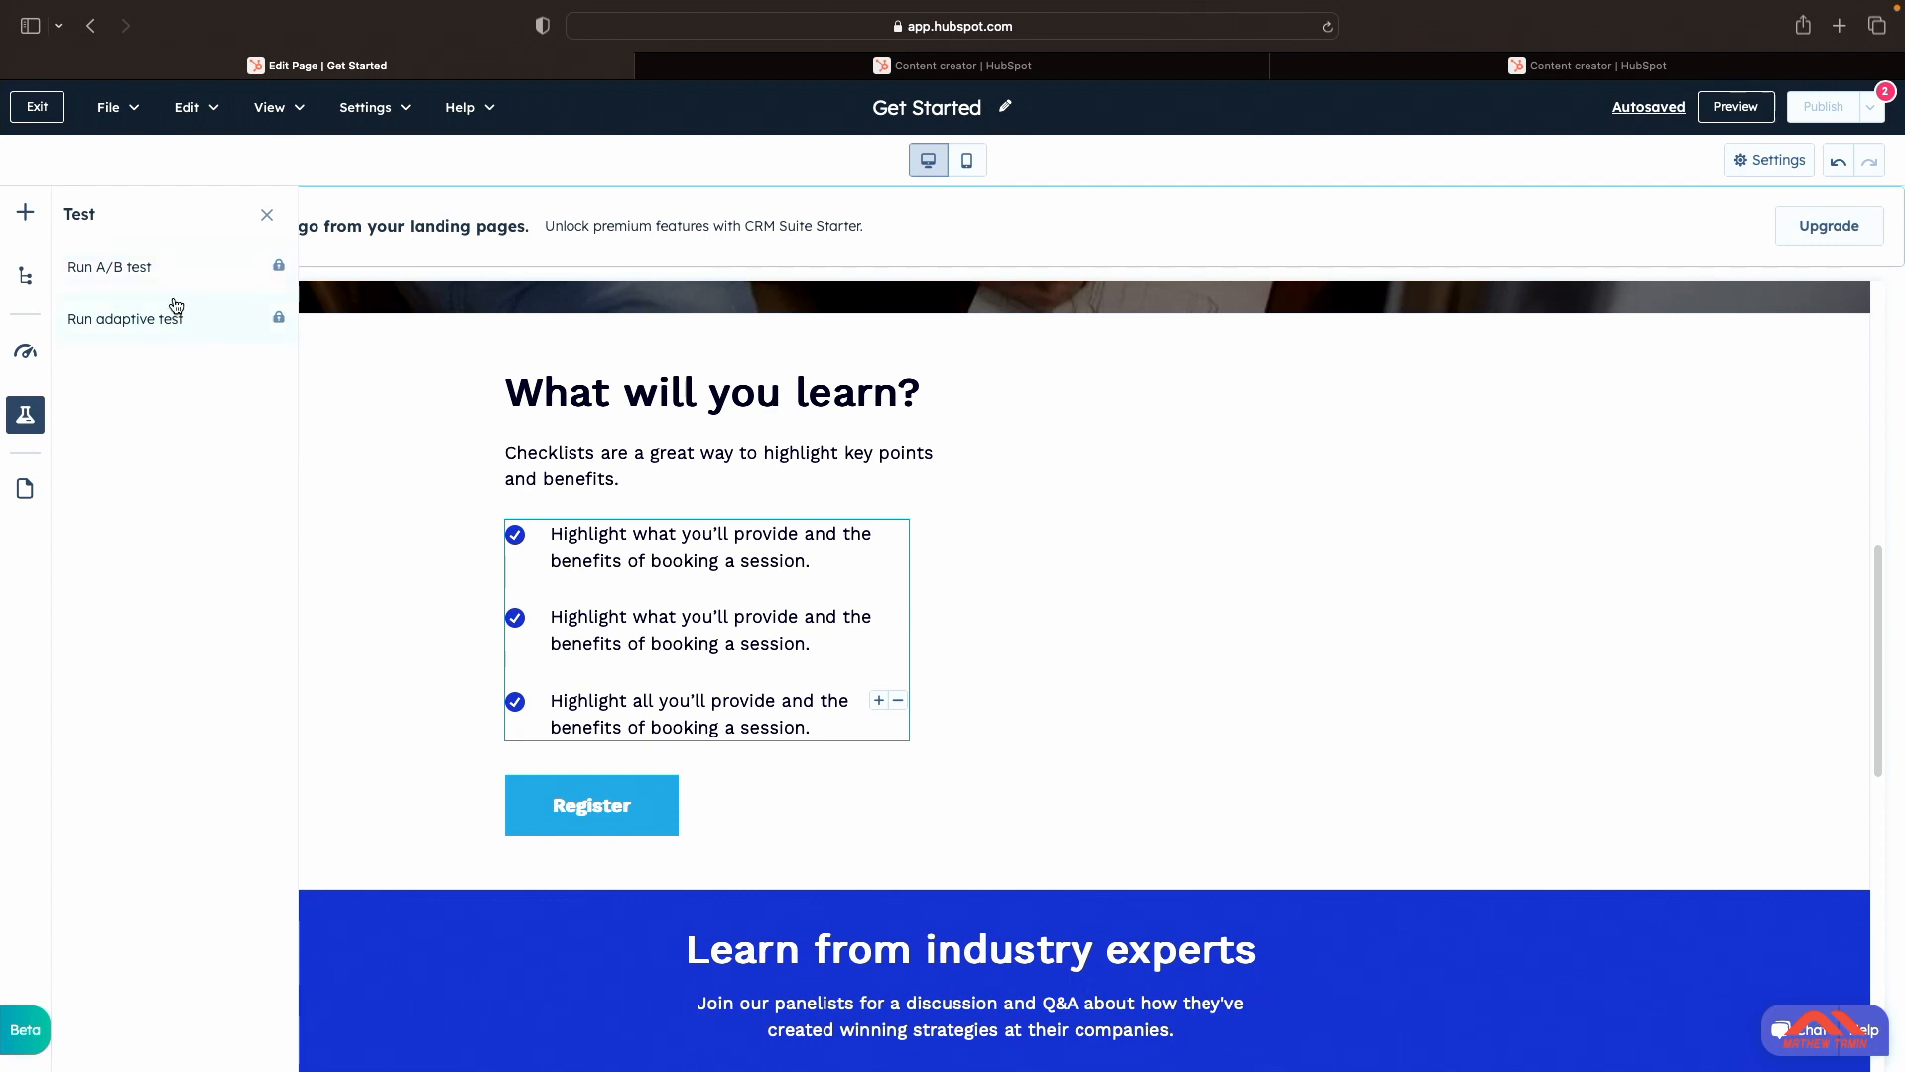
left_click(30, 491)
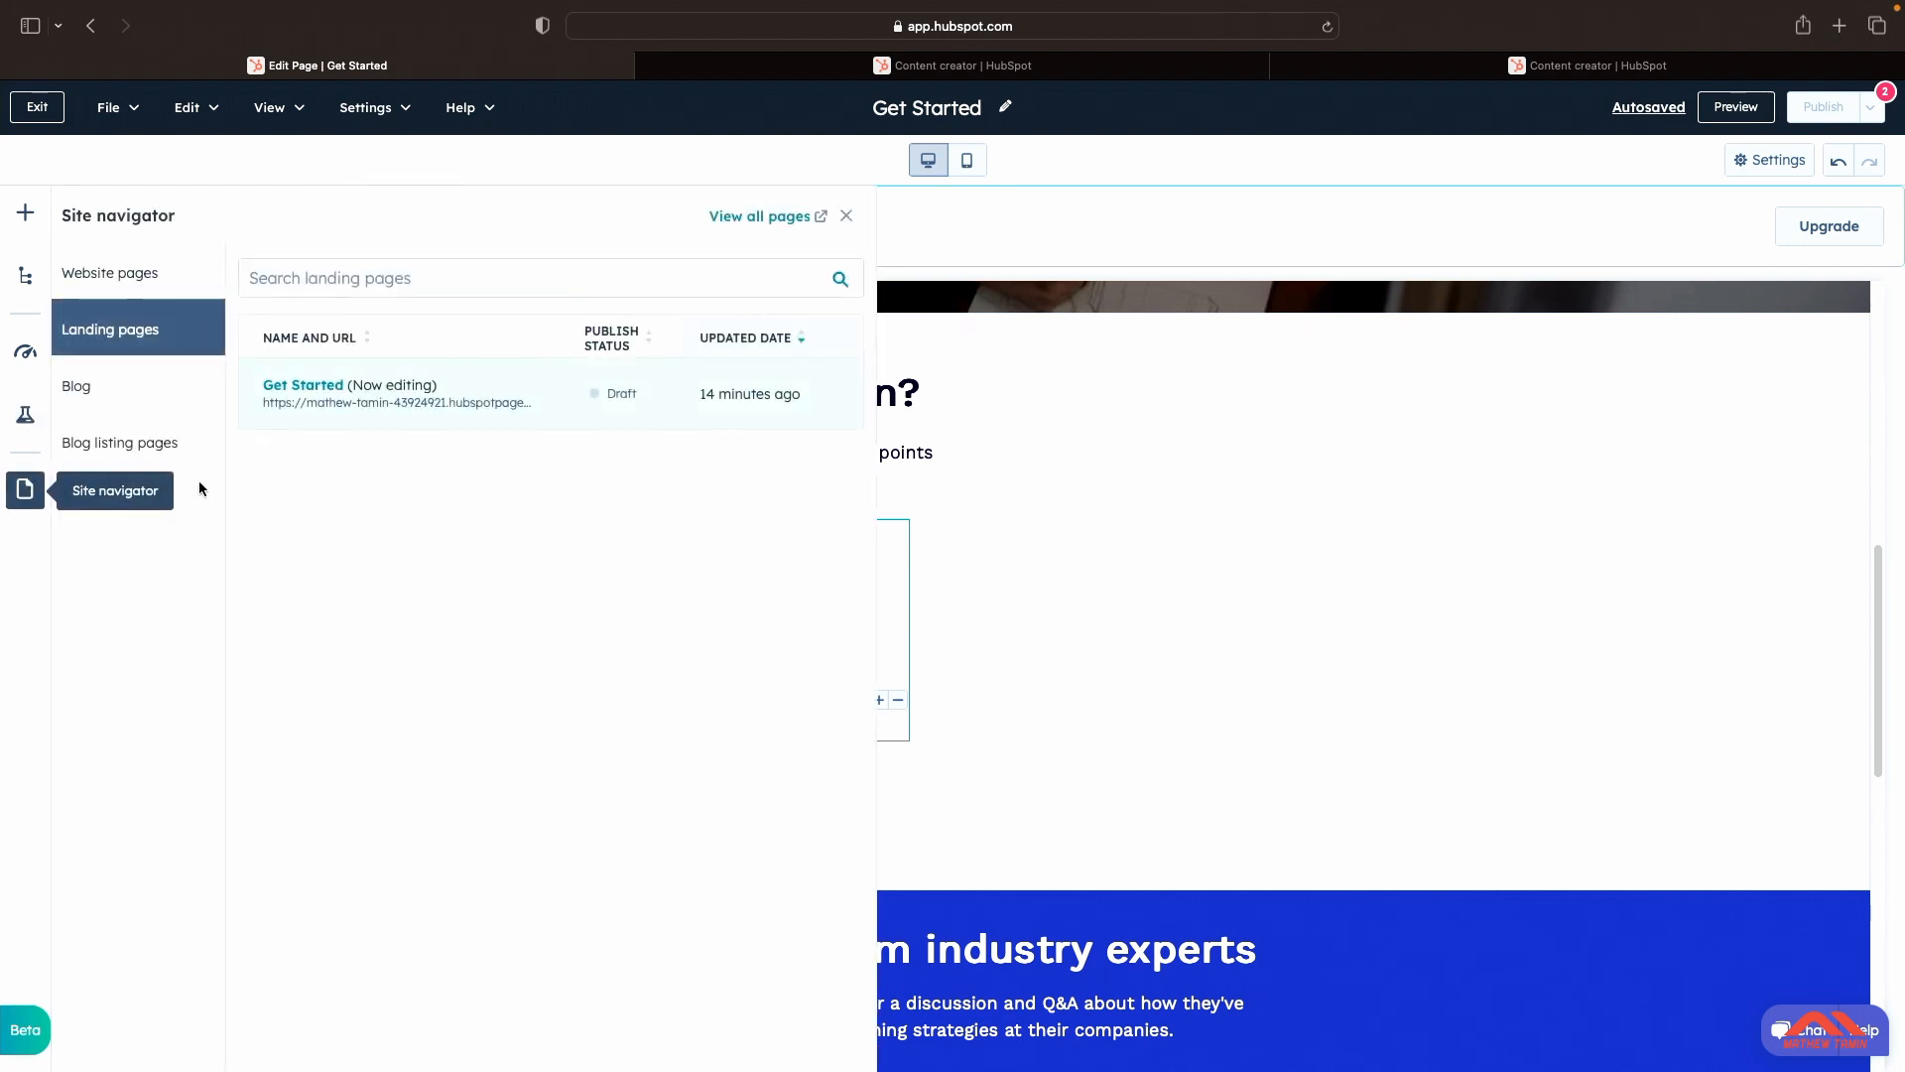
mouse_move(401, 423)
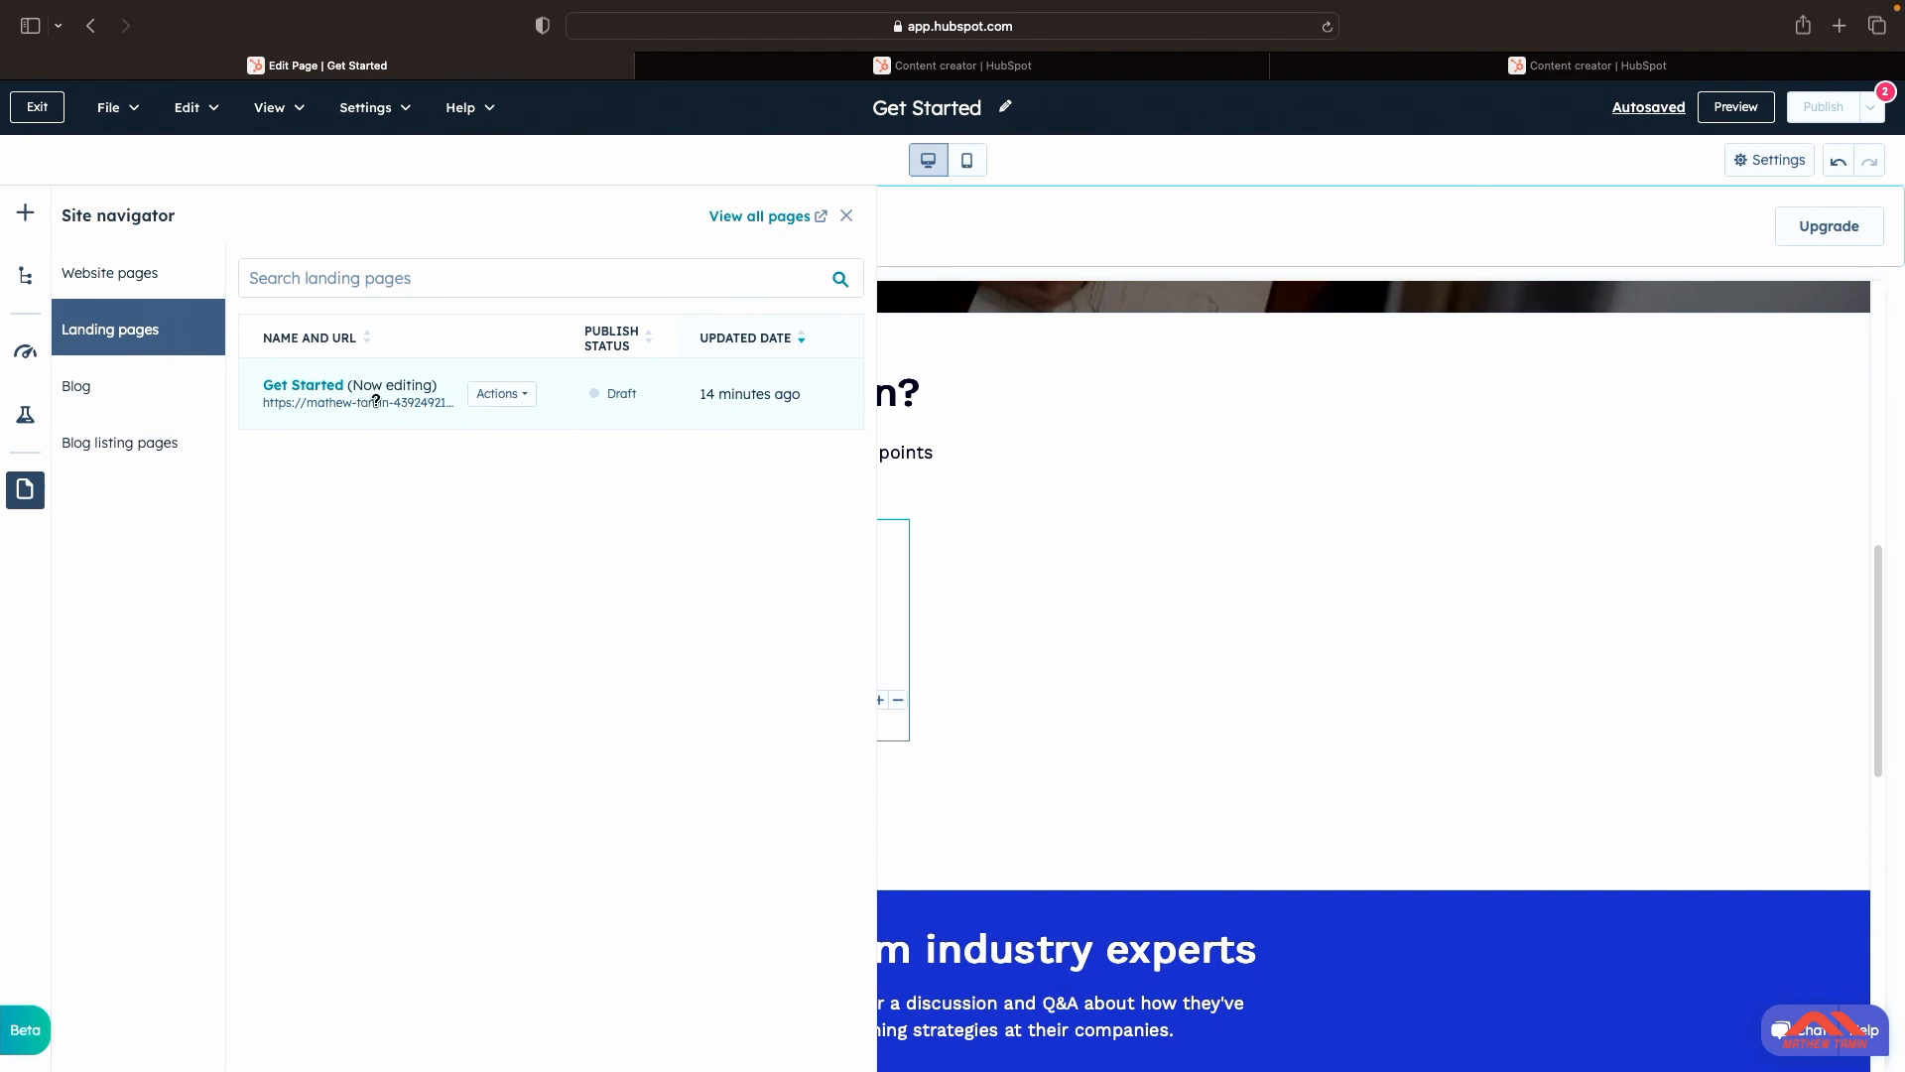
left_click(529, 397)
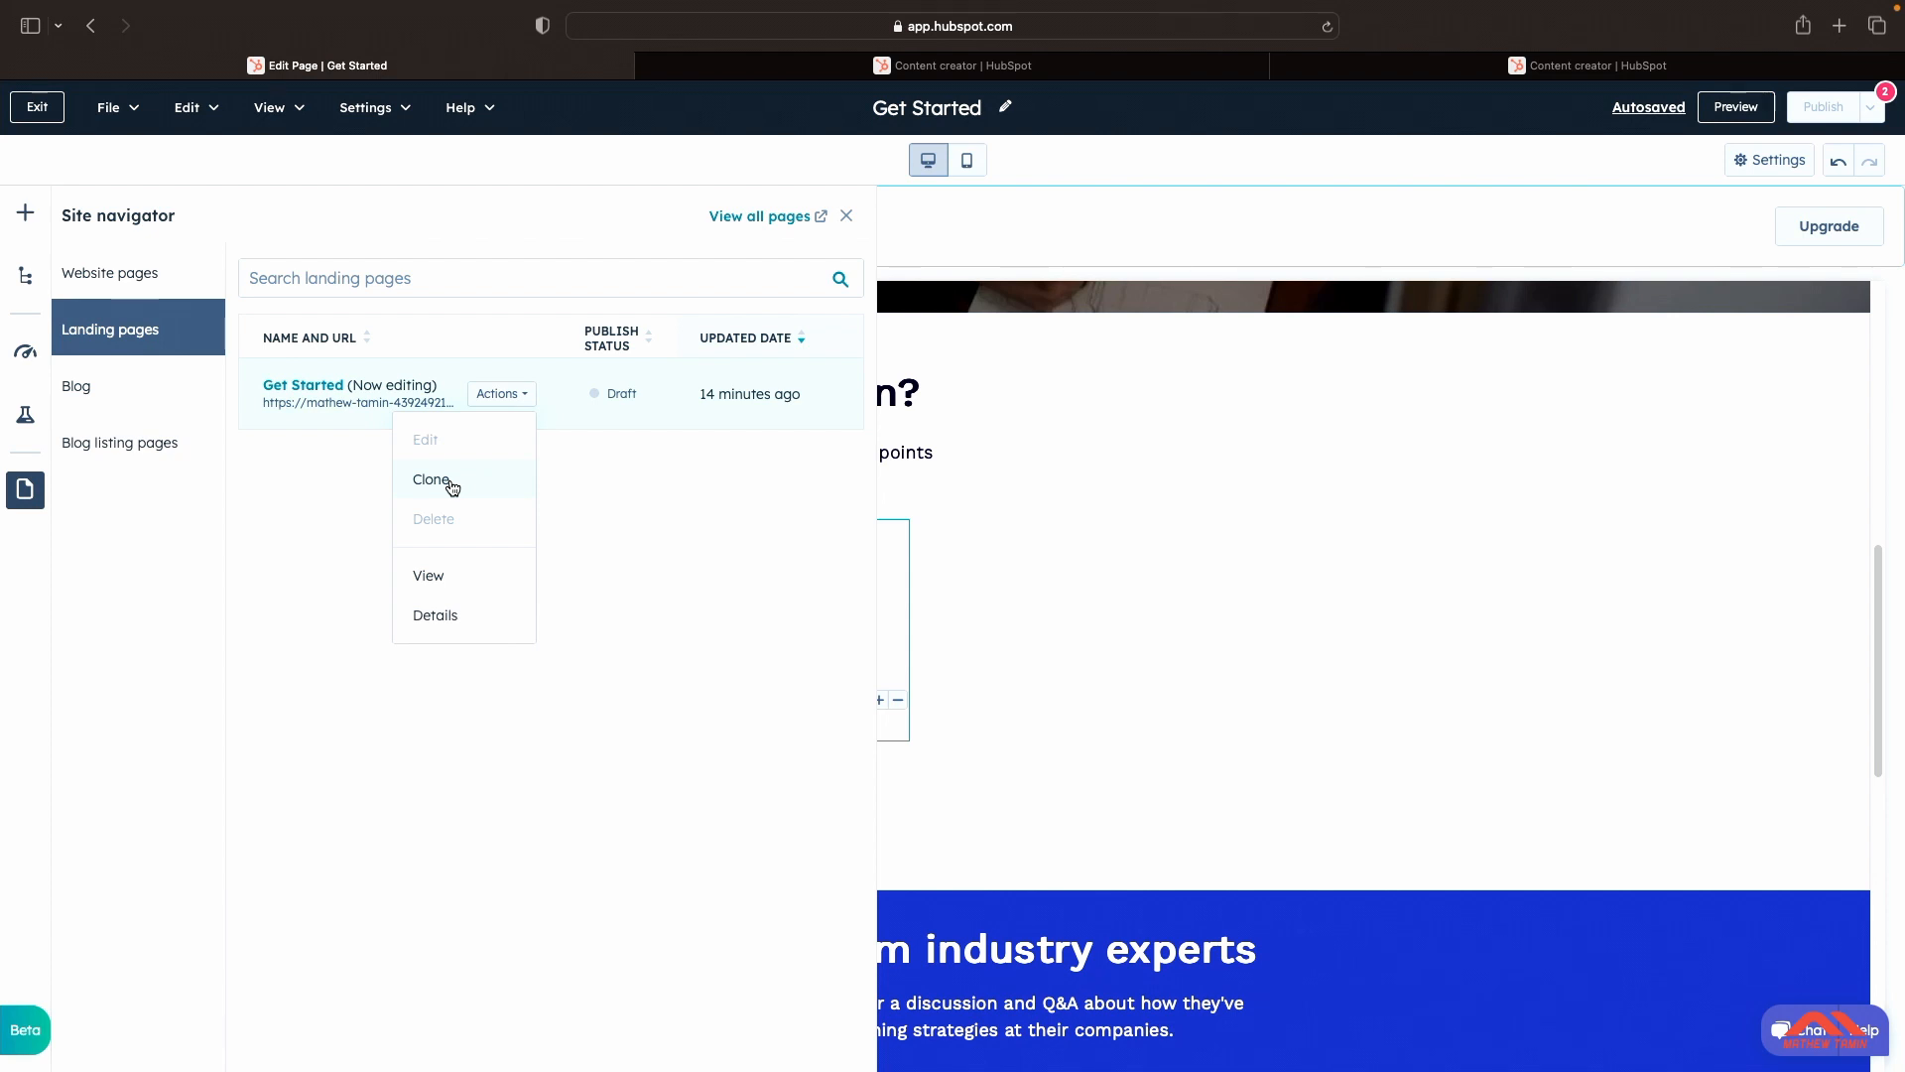
left_click(356, 510)
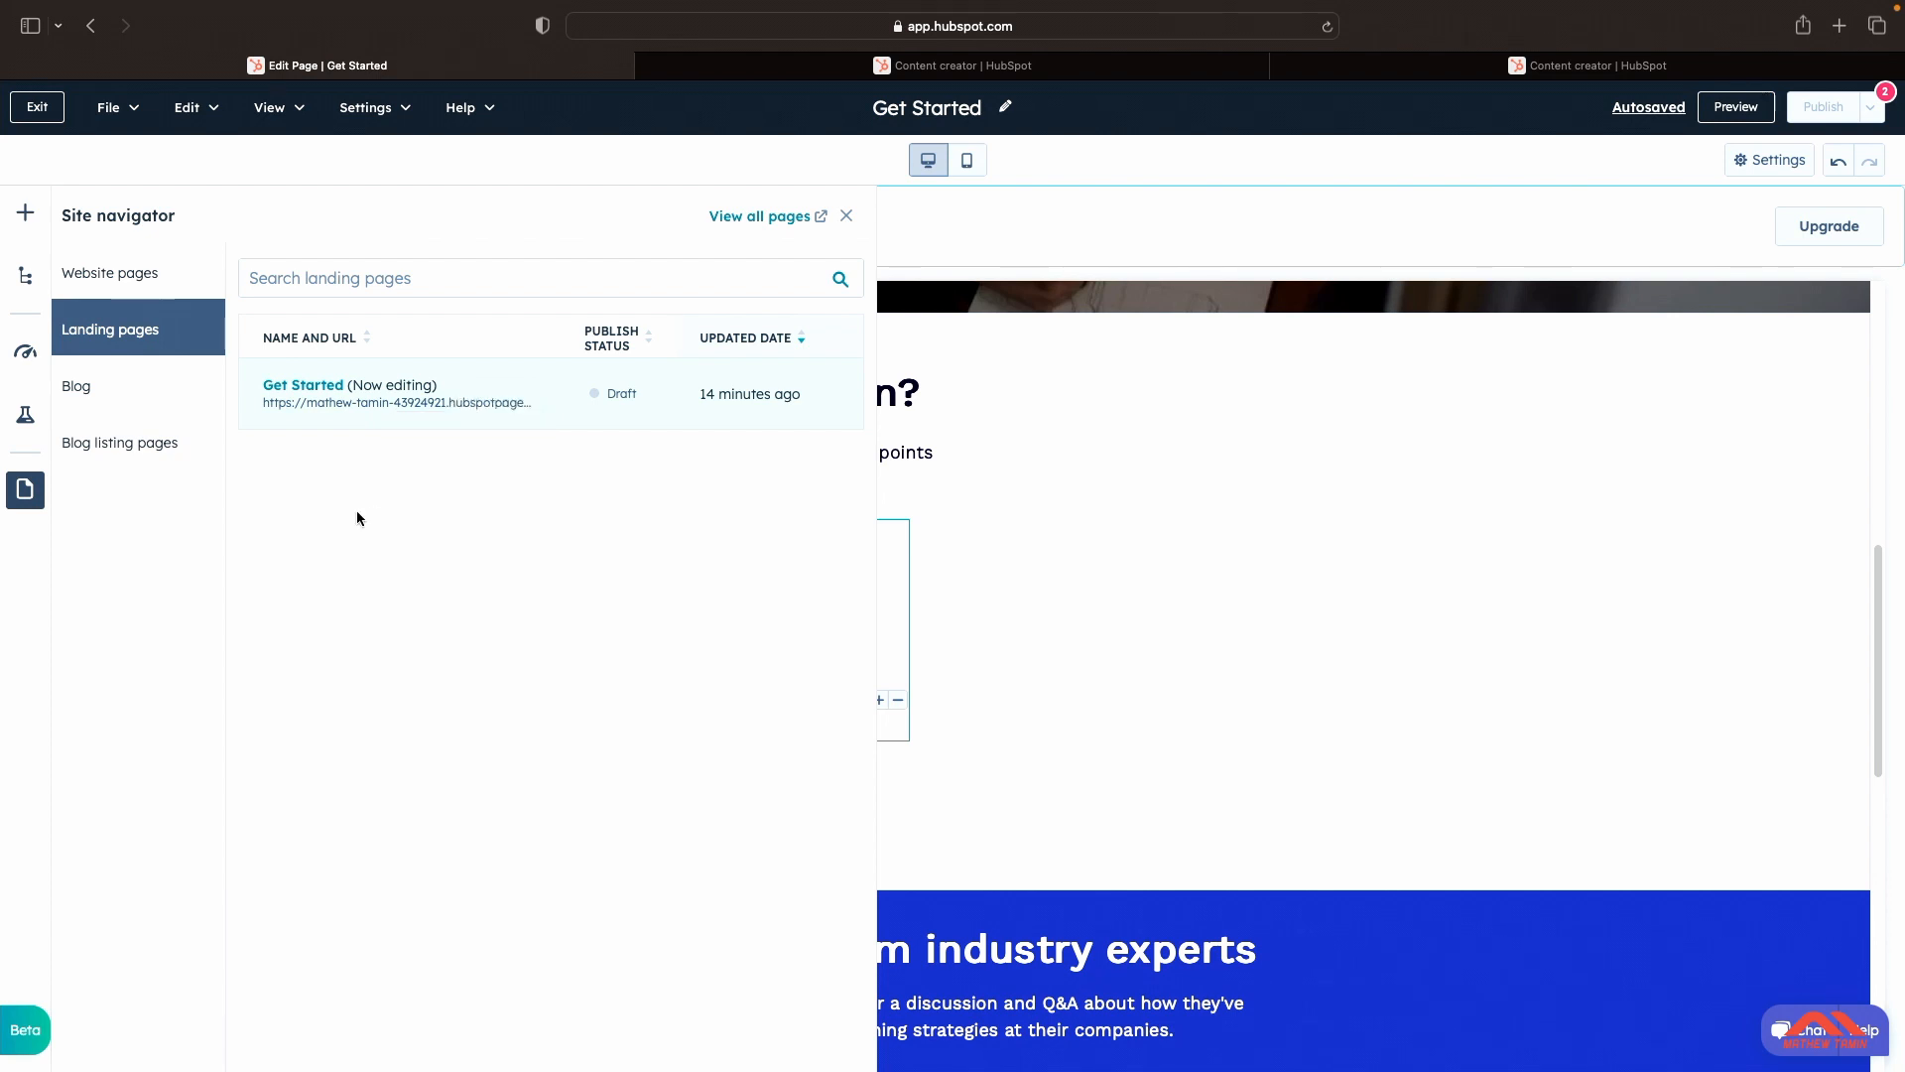
left_click(149, 449)
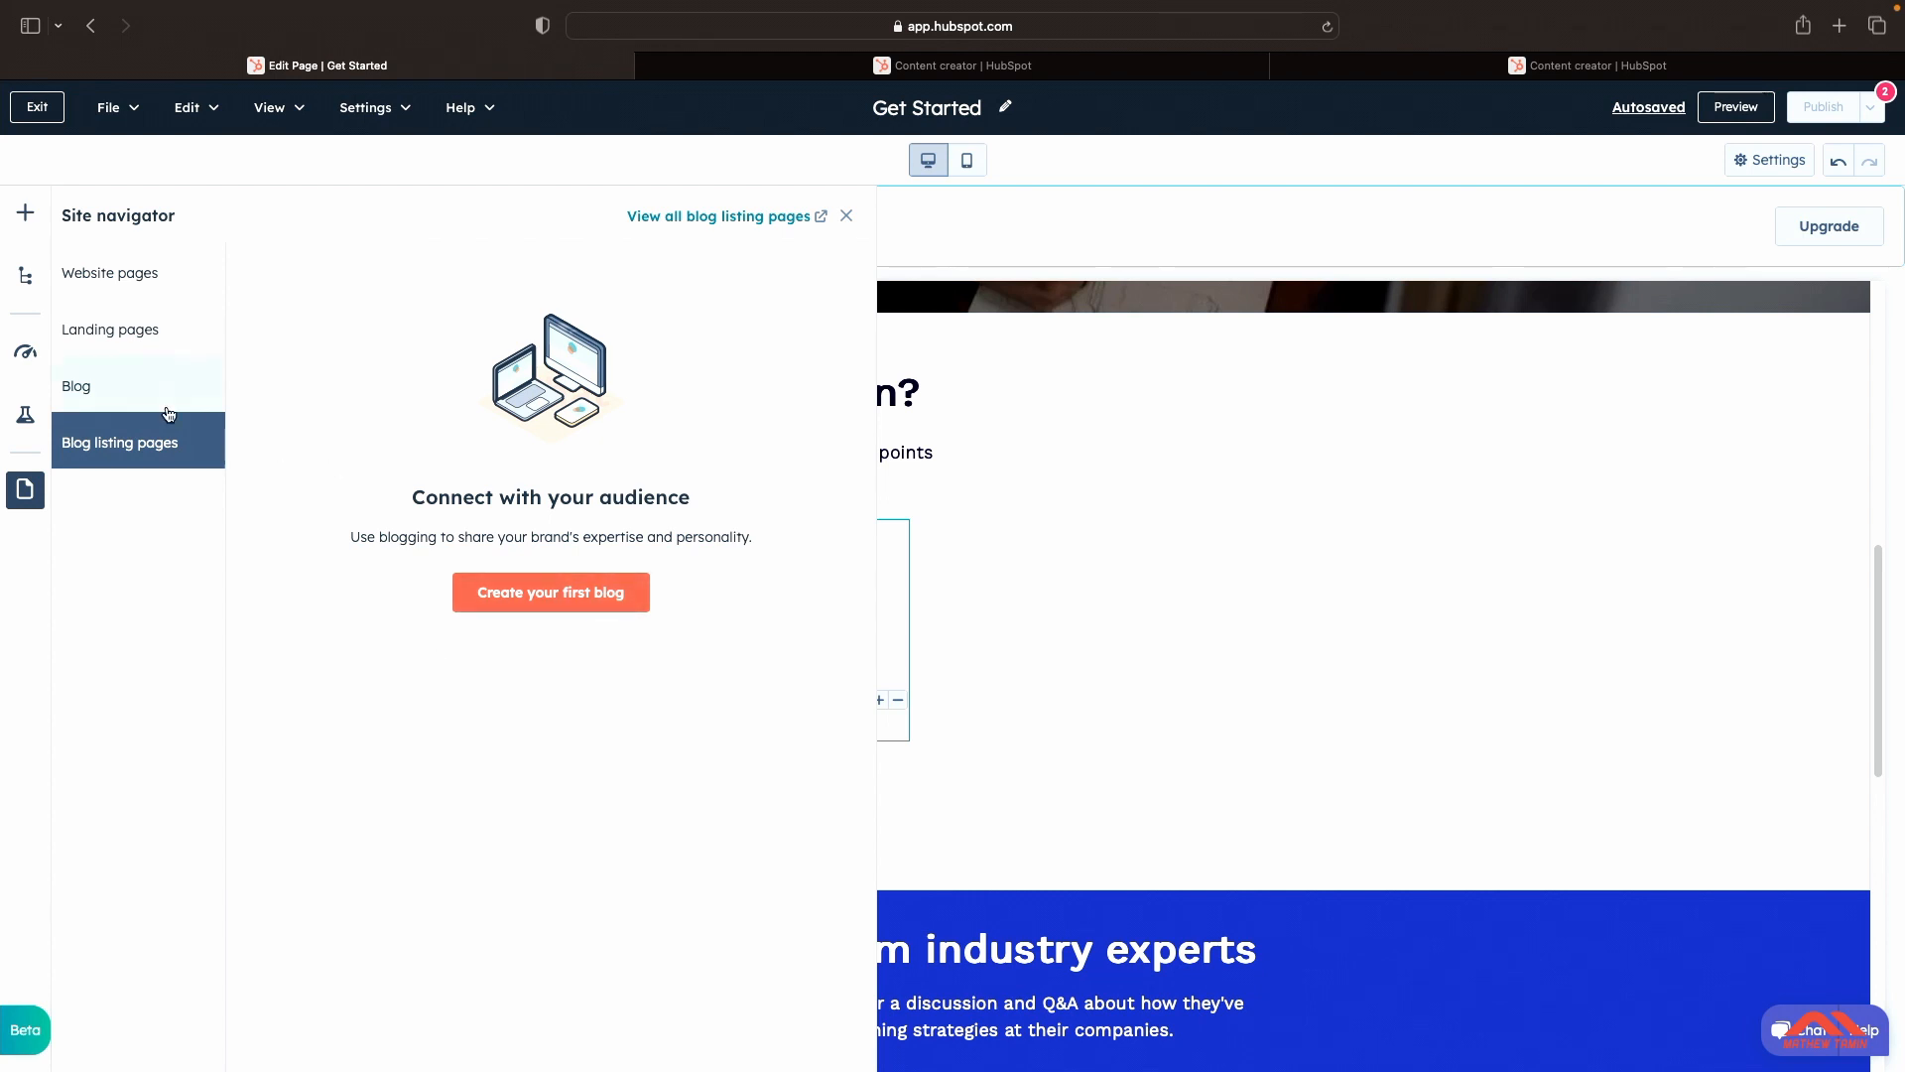
left_click(135, 389)
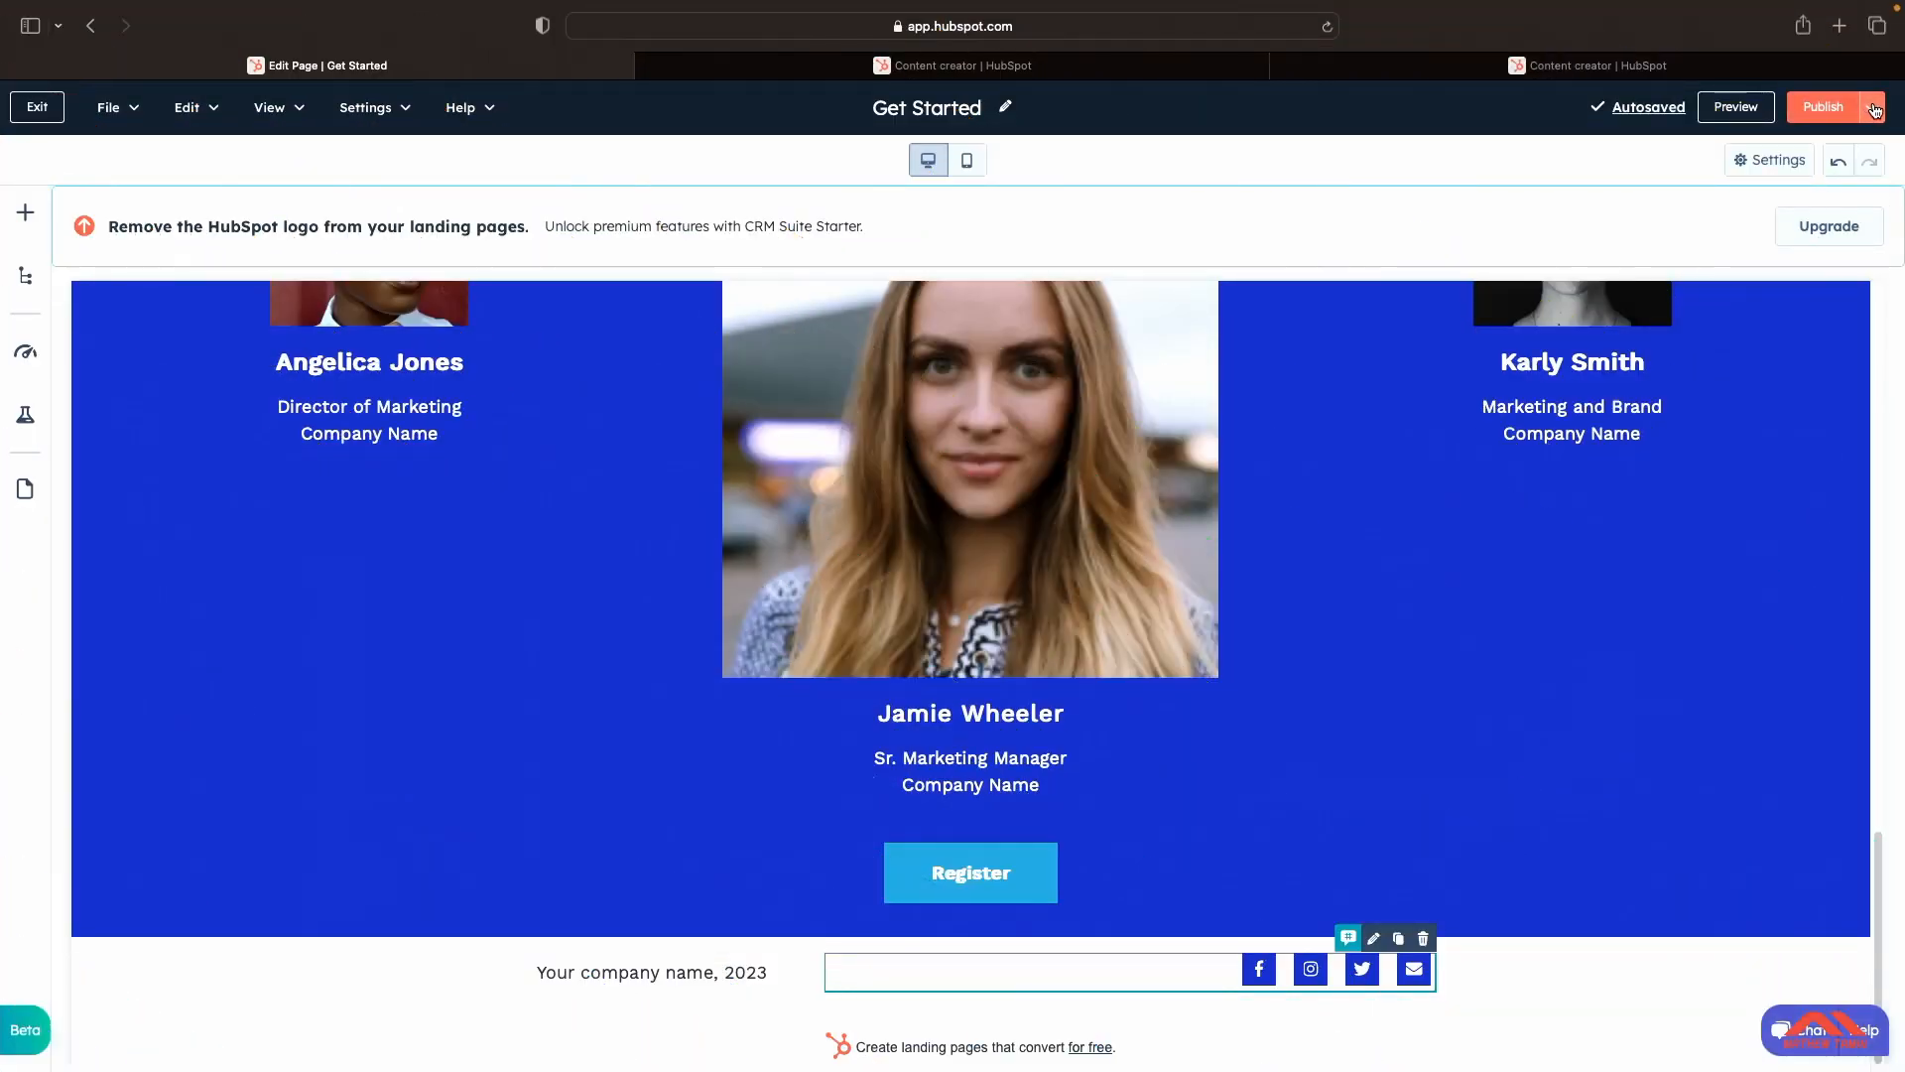
Step: Show the publishing options and compare the scheduling choices for publishing and unpublishing the page
left_click(1874, 108)
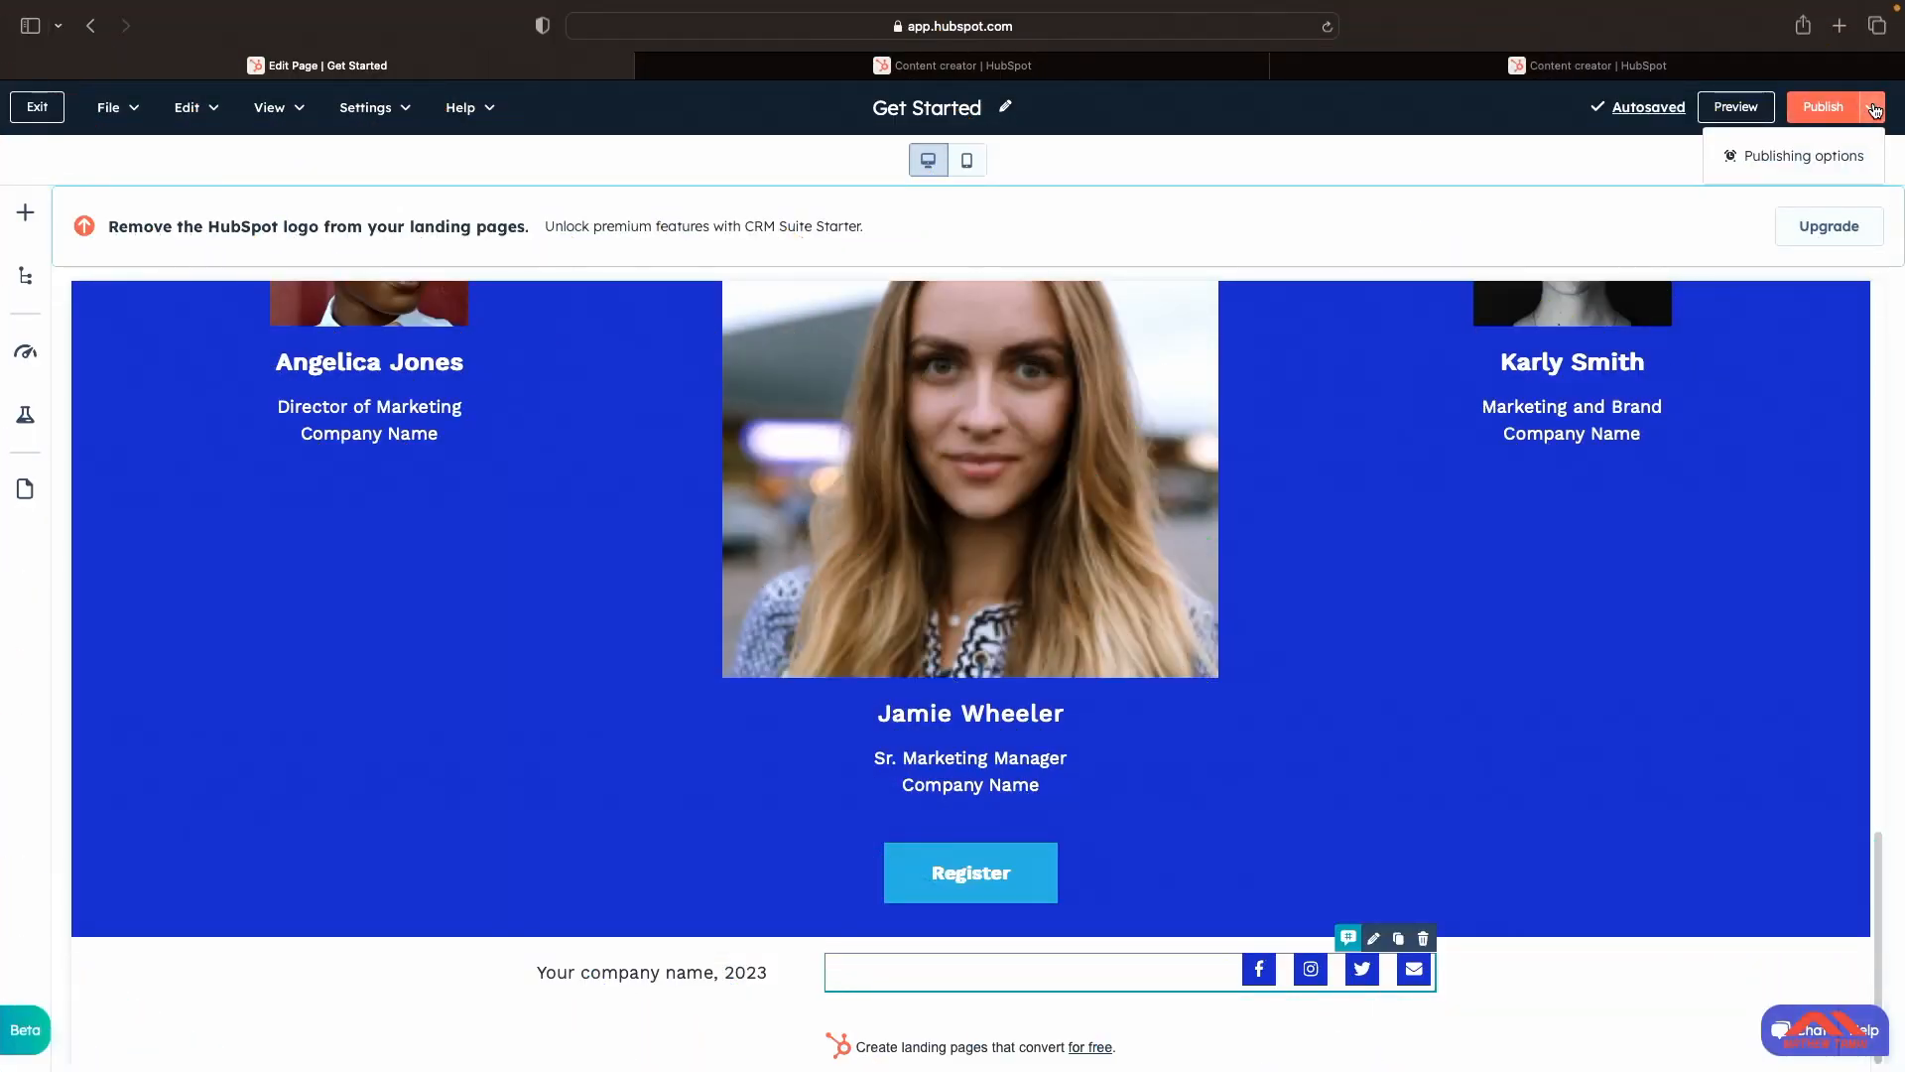
left_click(1781, 159)
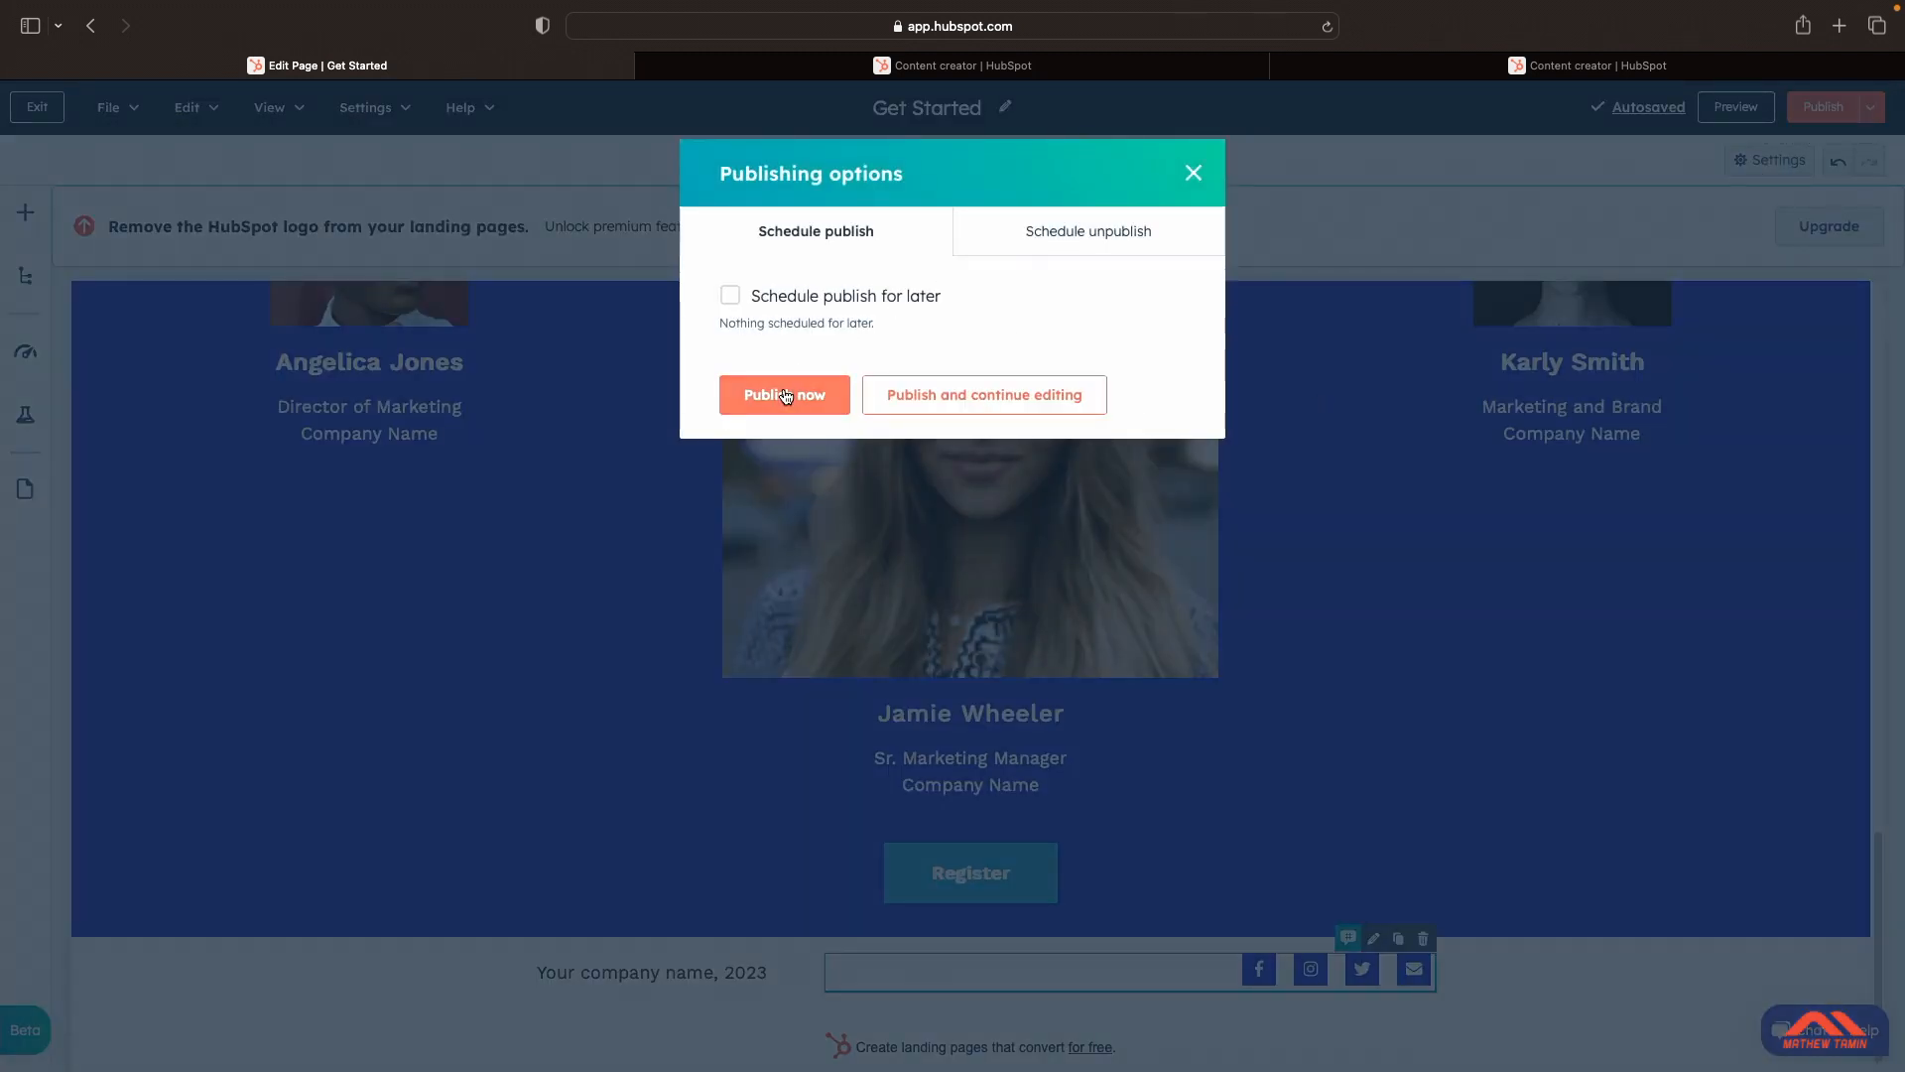
left_click(1072, 238)
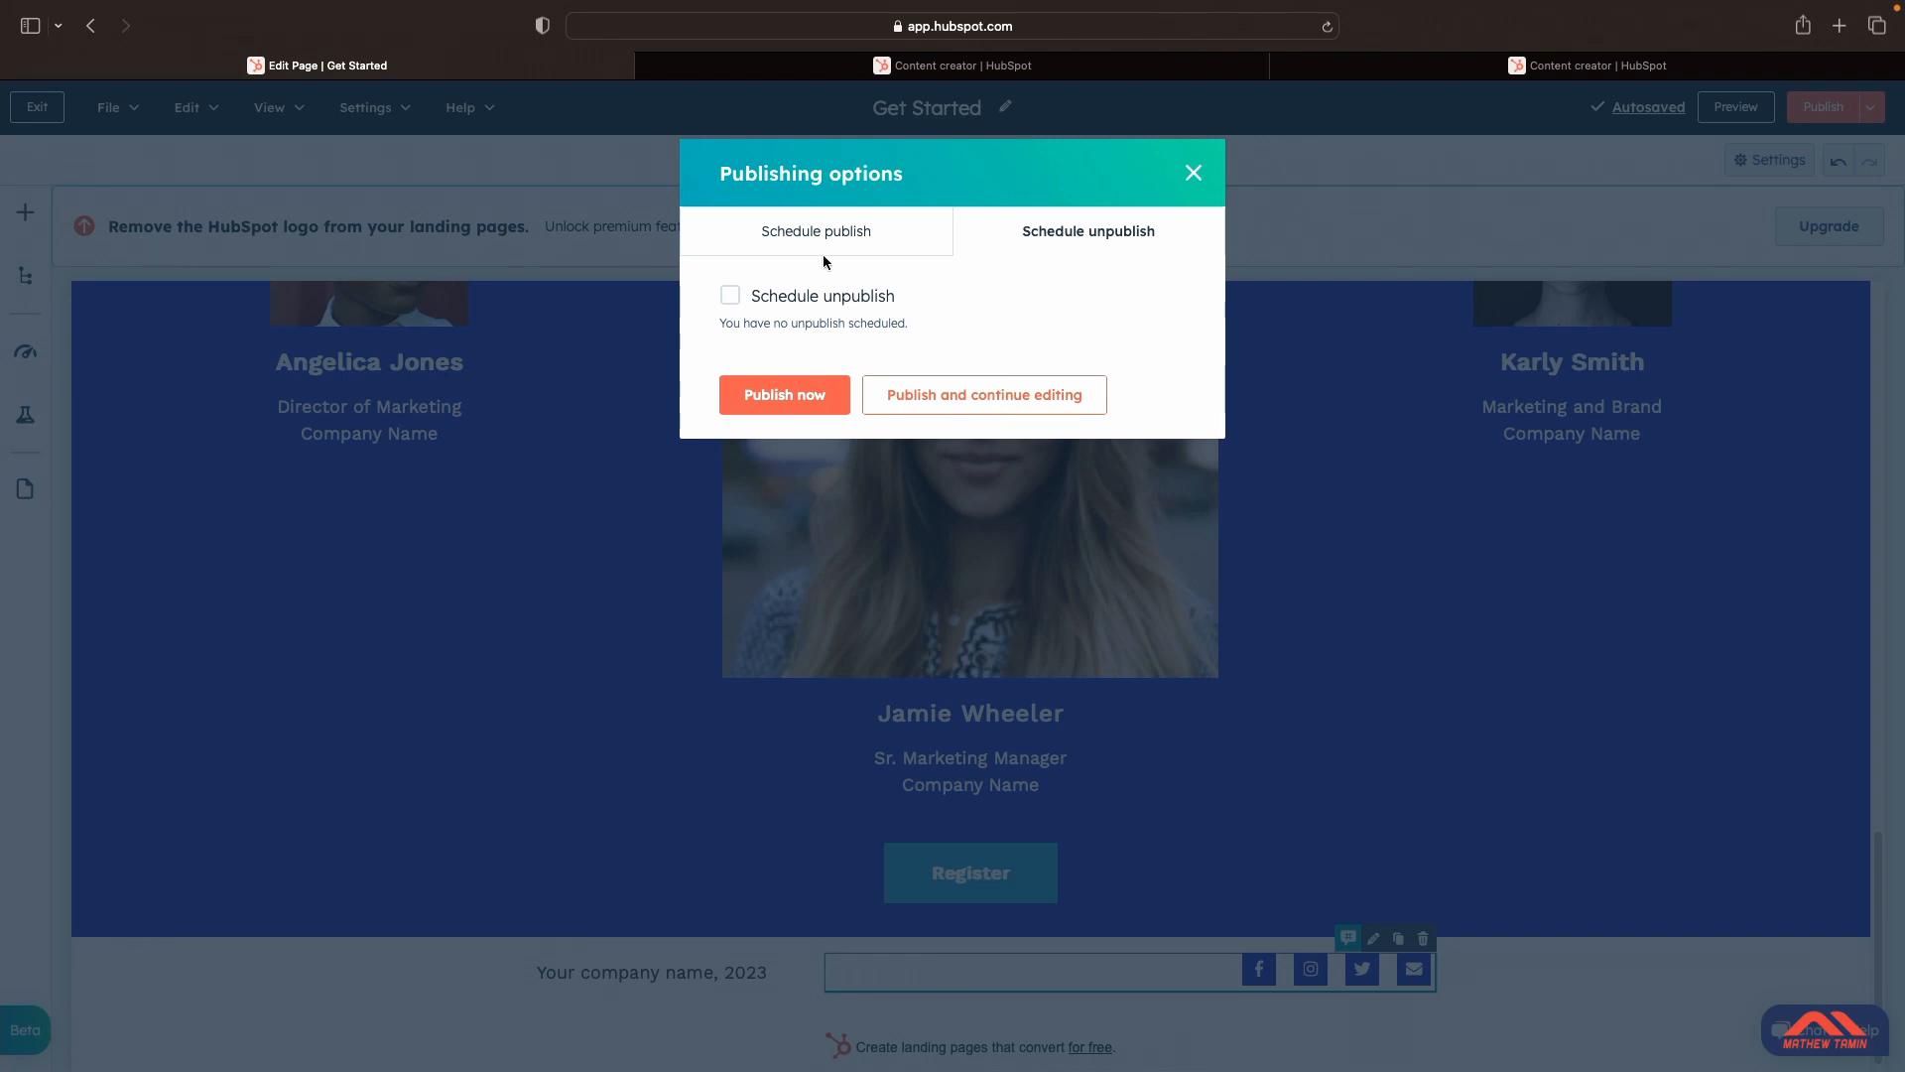
Step: Turn on Schedule unpublish, look at the redirect page choices without picking one, and close the publishing options
left_click(730, 297)
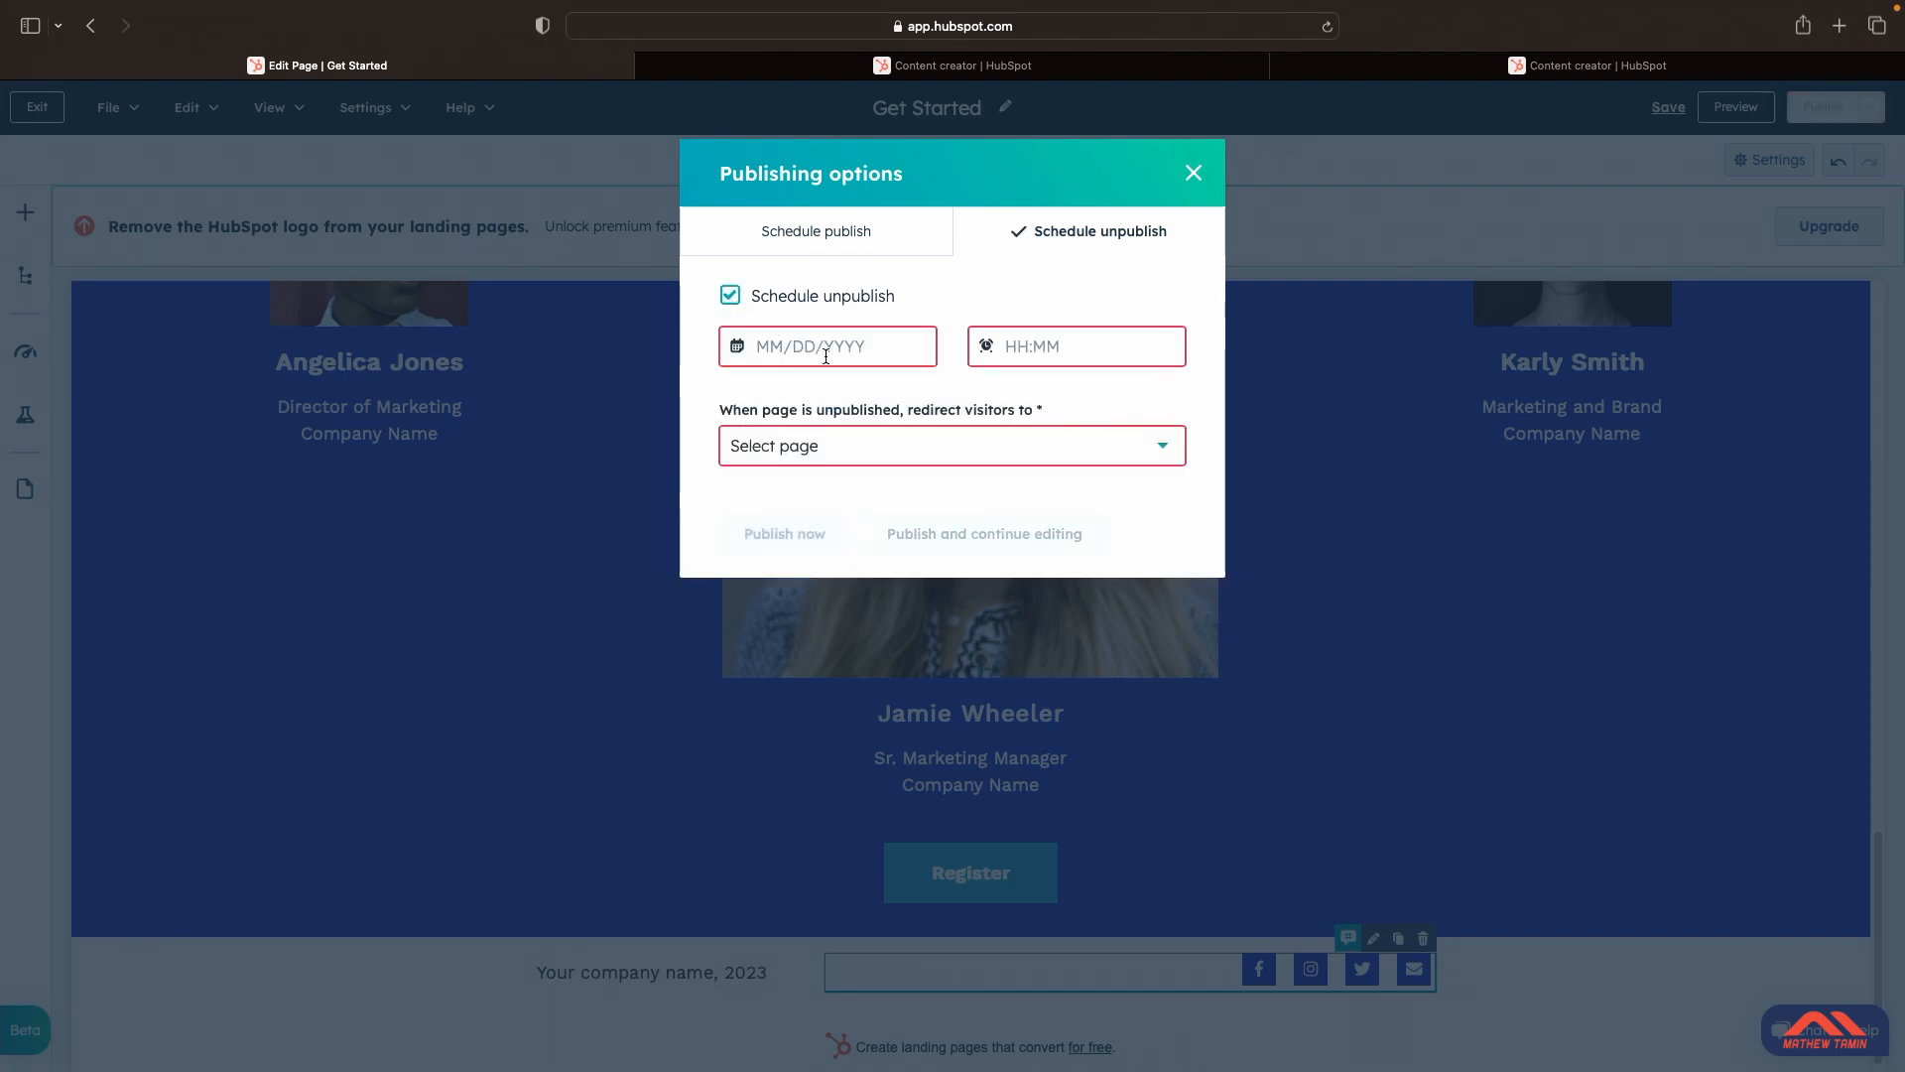
left_click(888, 446)
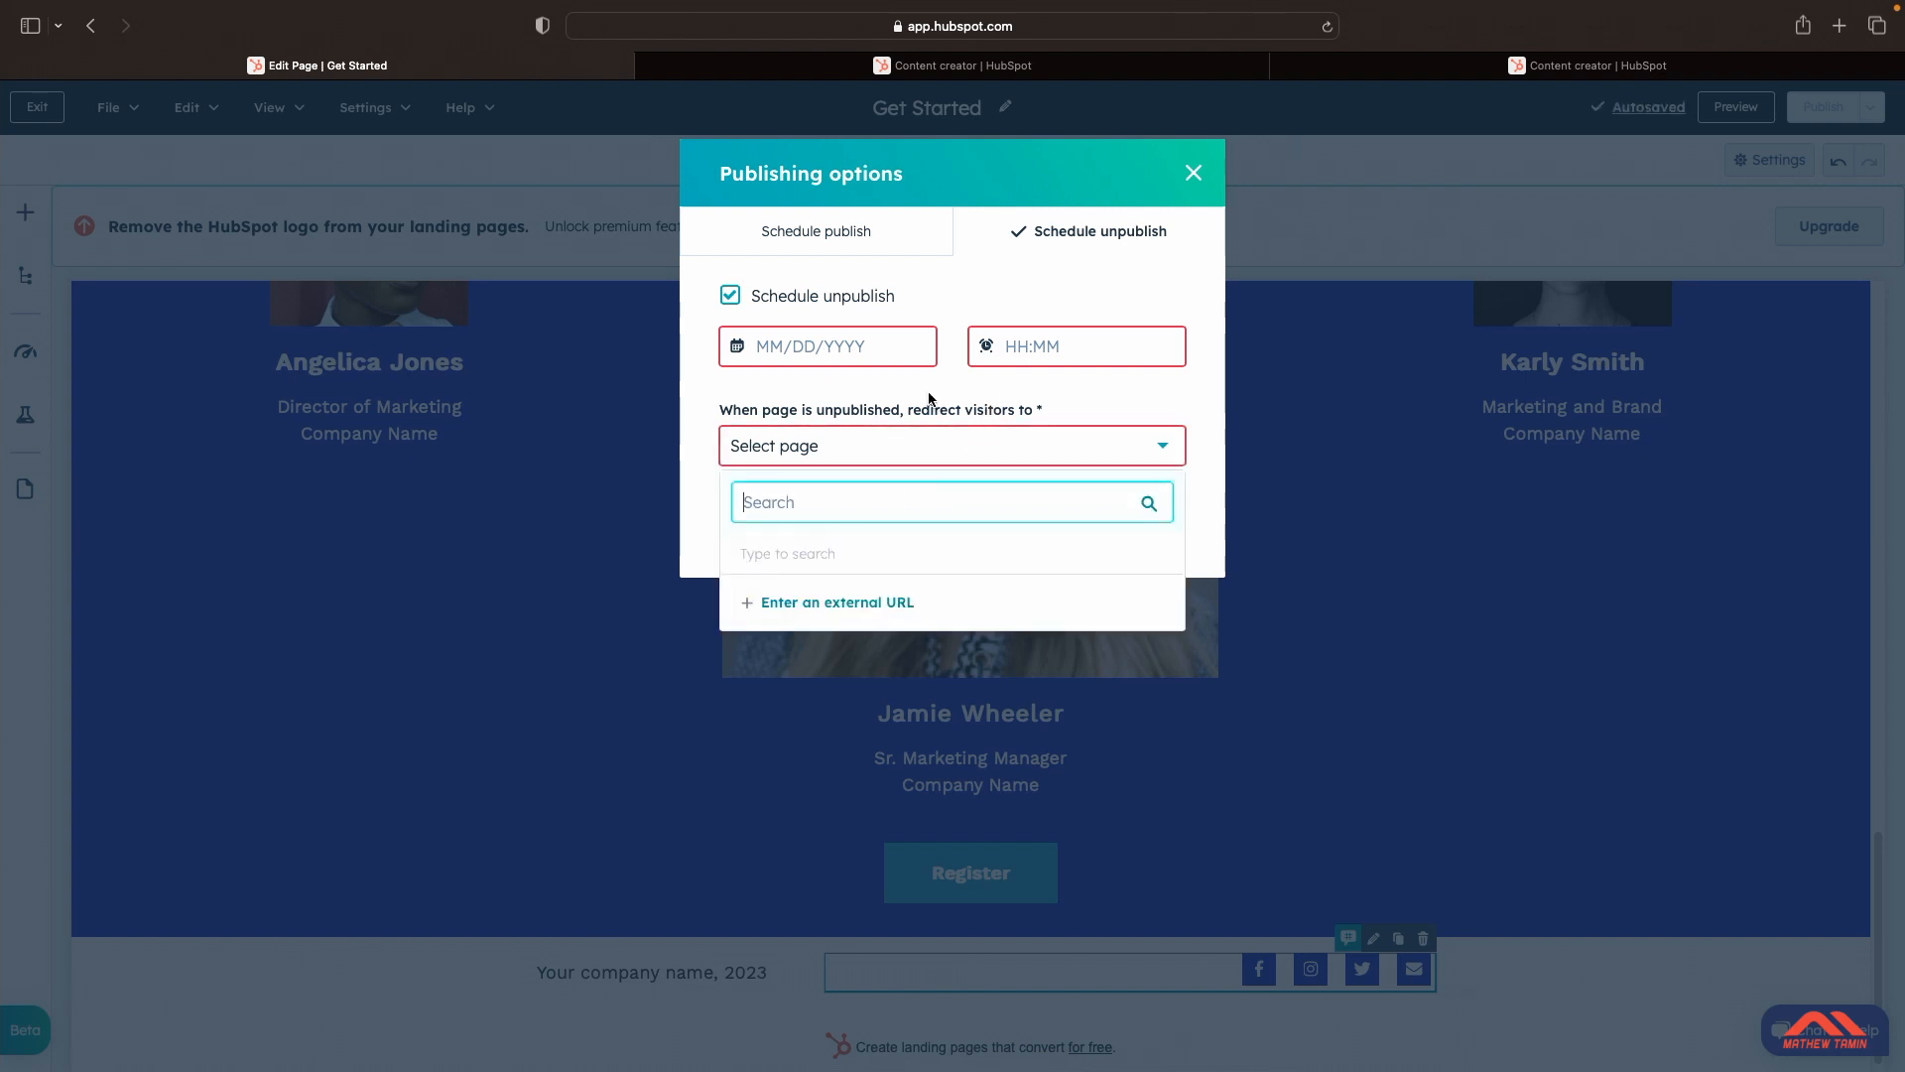
left_click(1062, 397)
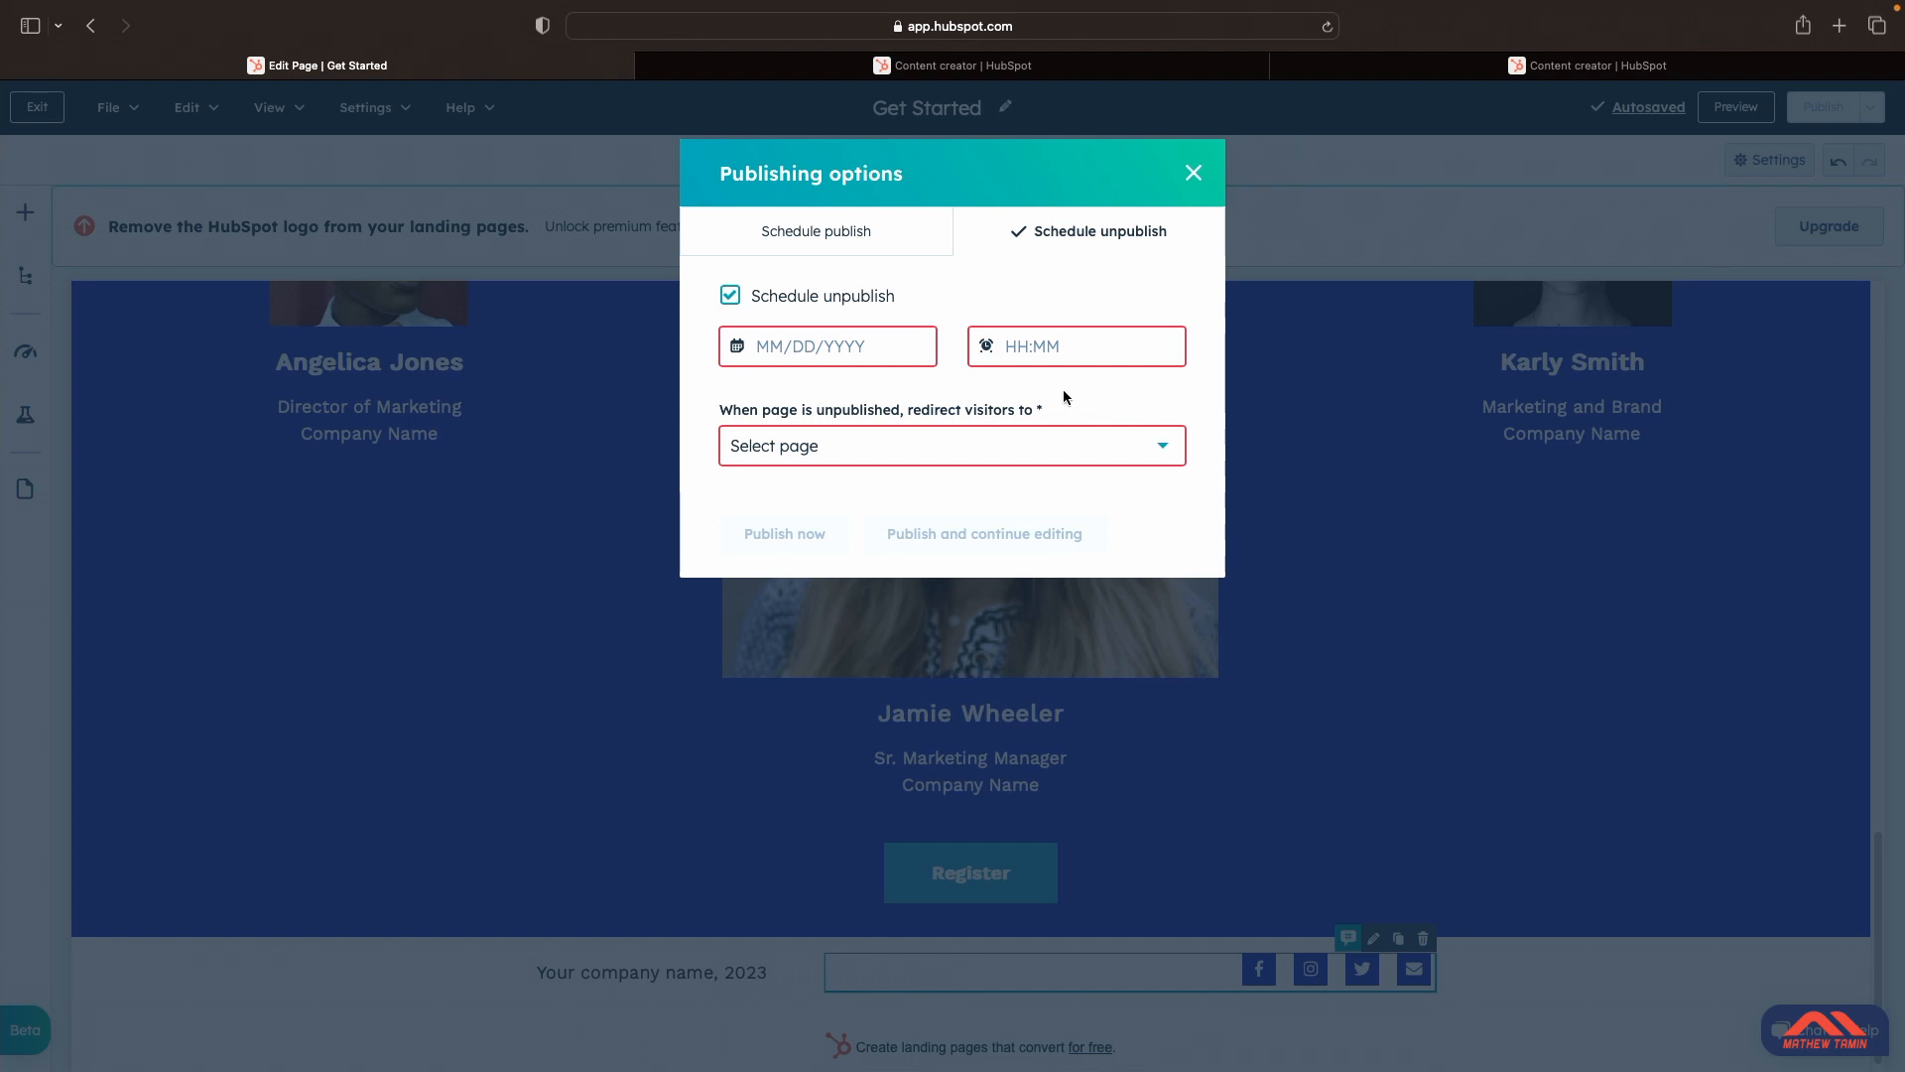
left_click(1195, 173)
scroll(1404, 327, "up", 3)
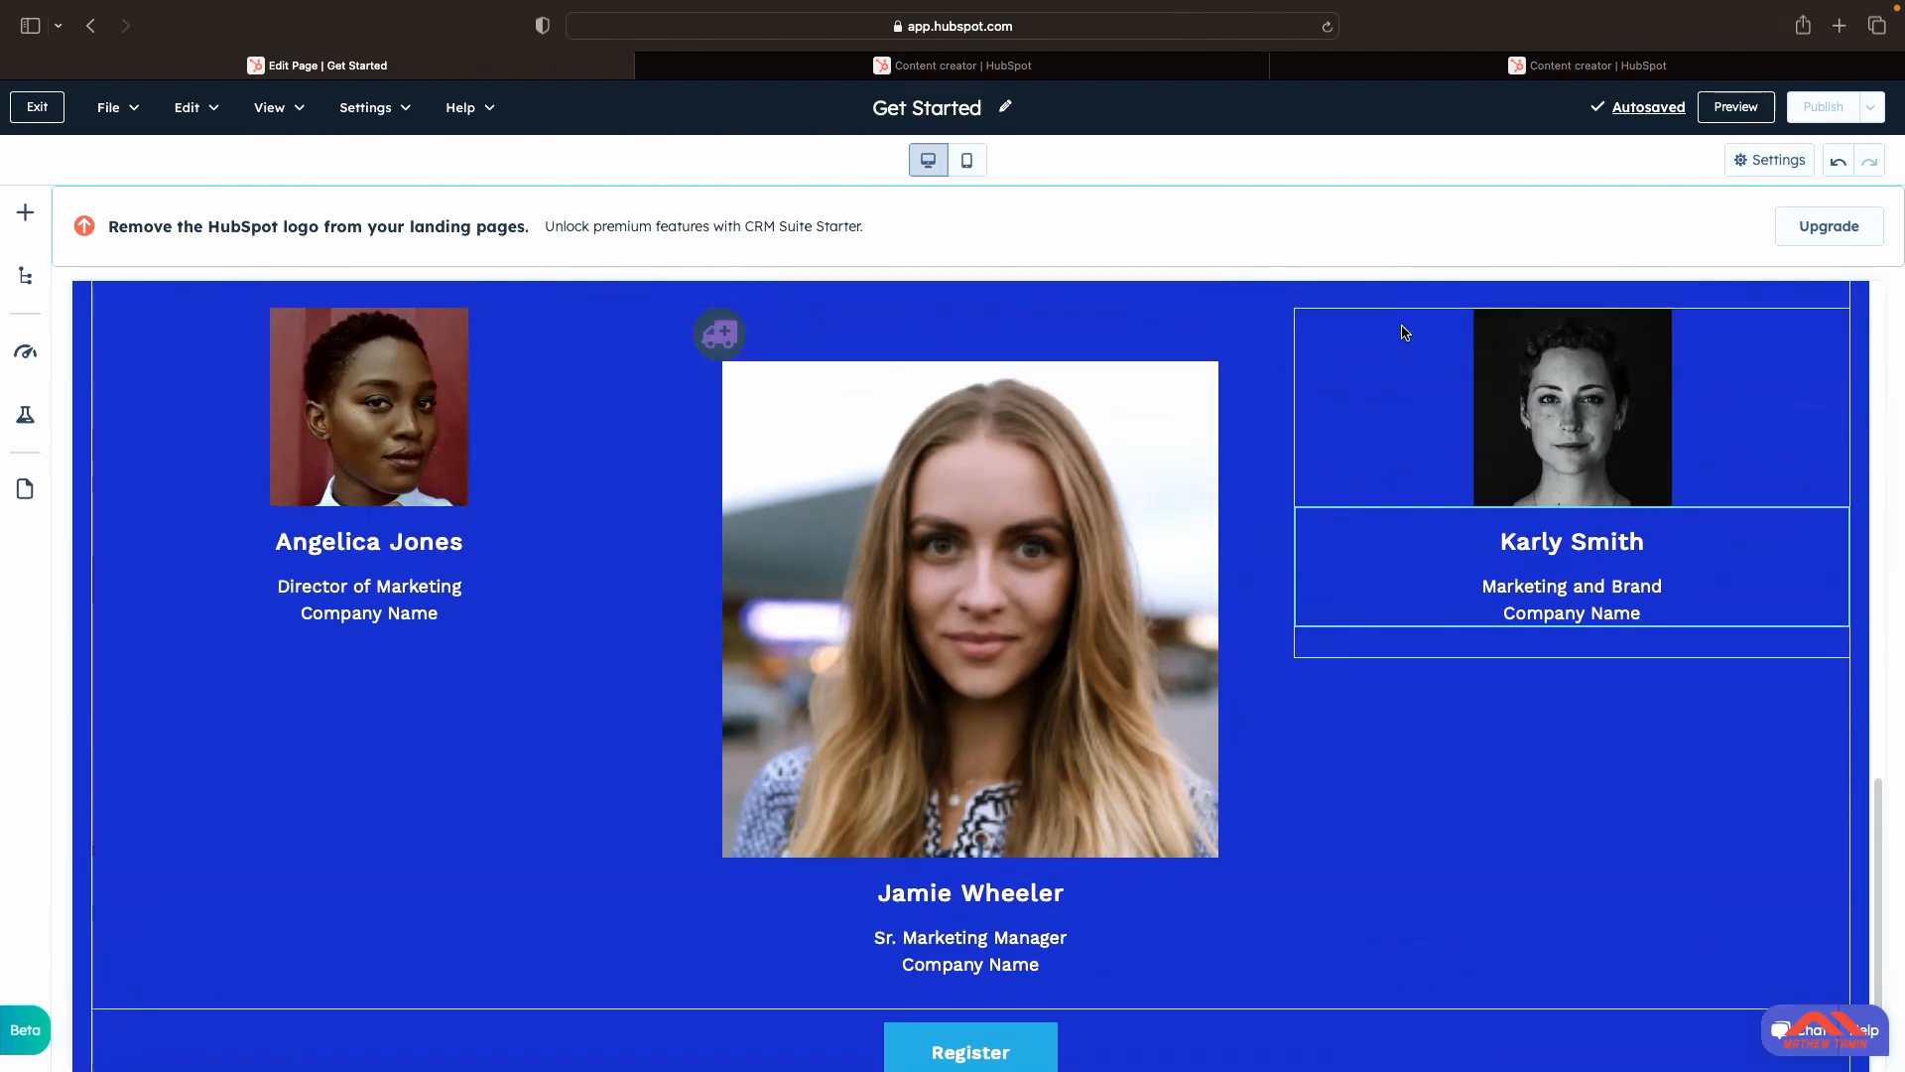
Step: Preview the landing page at desktop size, review it from the banner down to the footer, and show the contacts available for previewing
left_click(1735, 108)
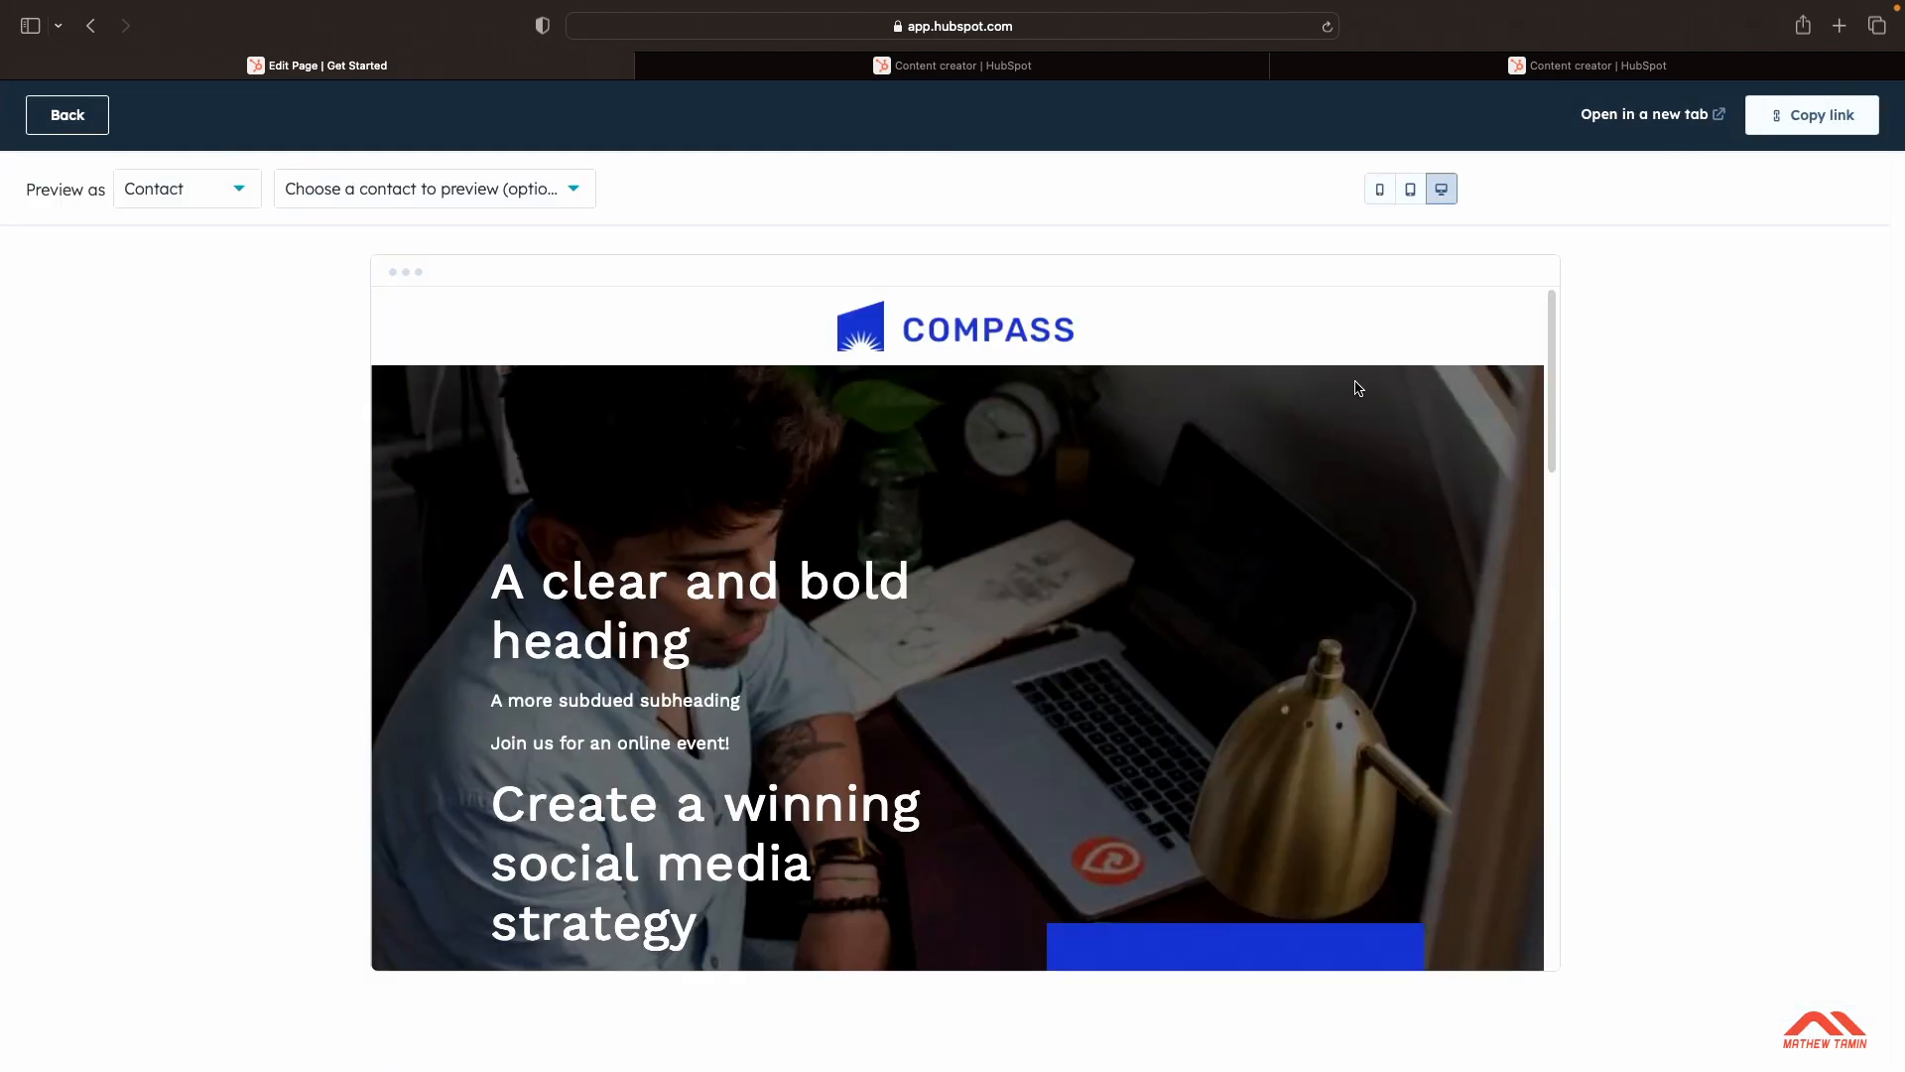
scroll(1359, 388, "down", 3)
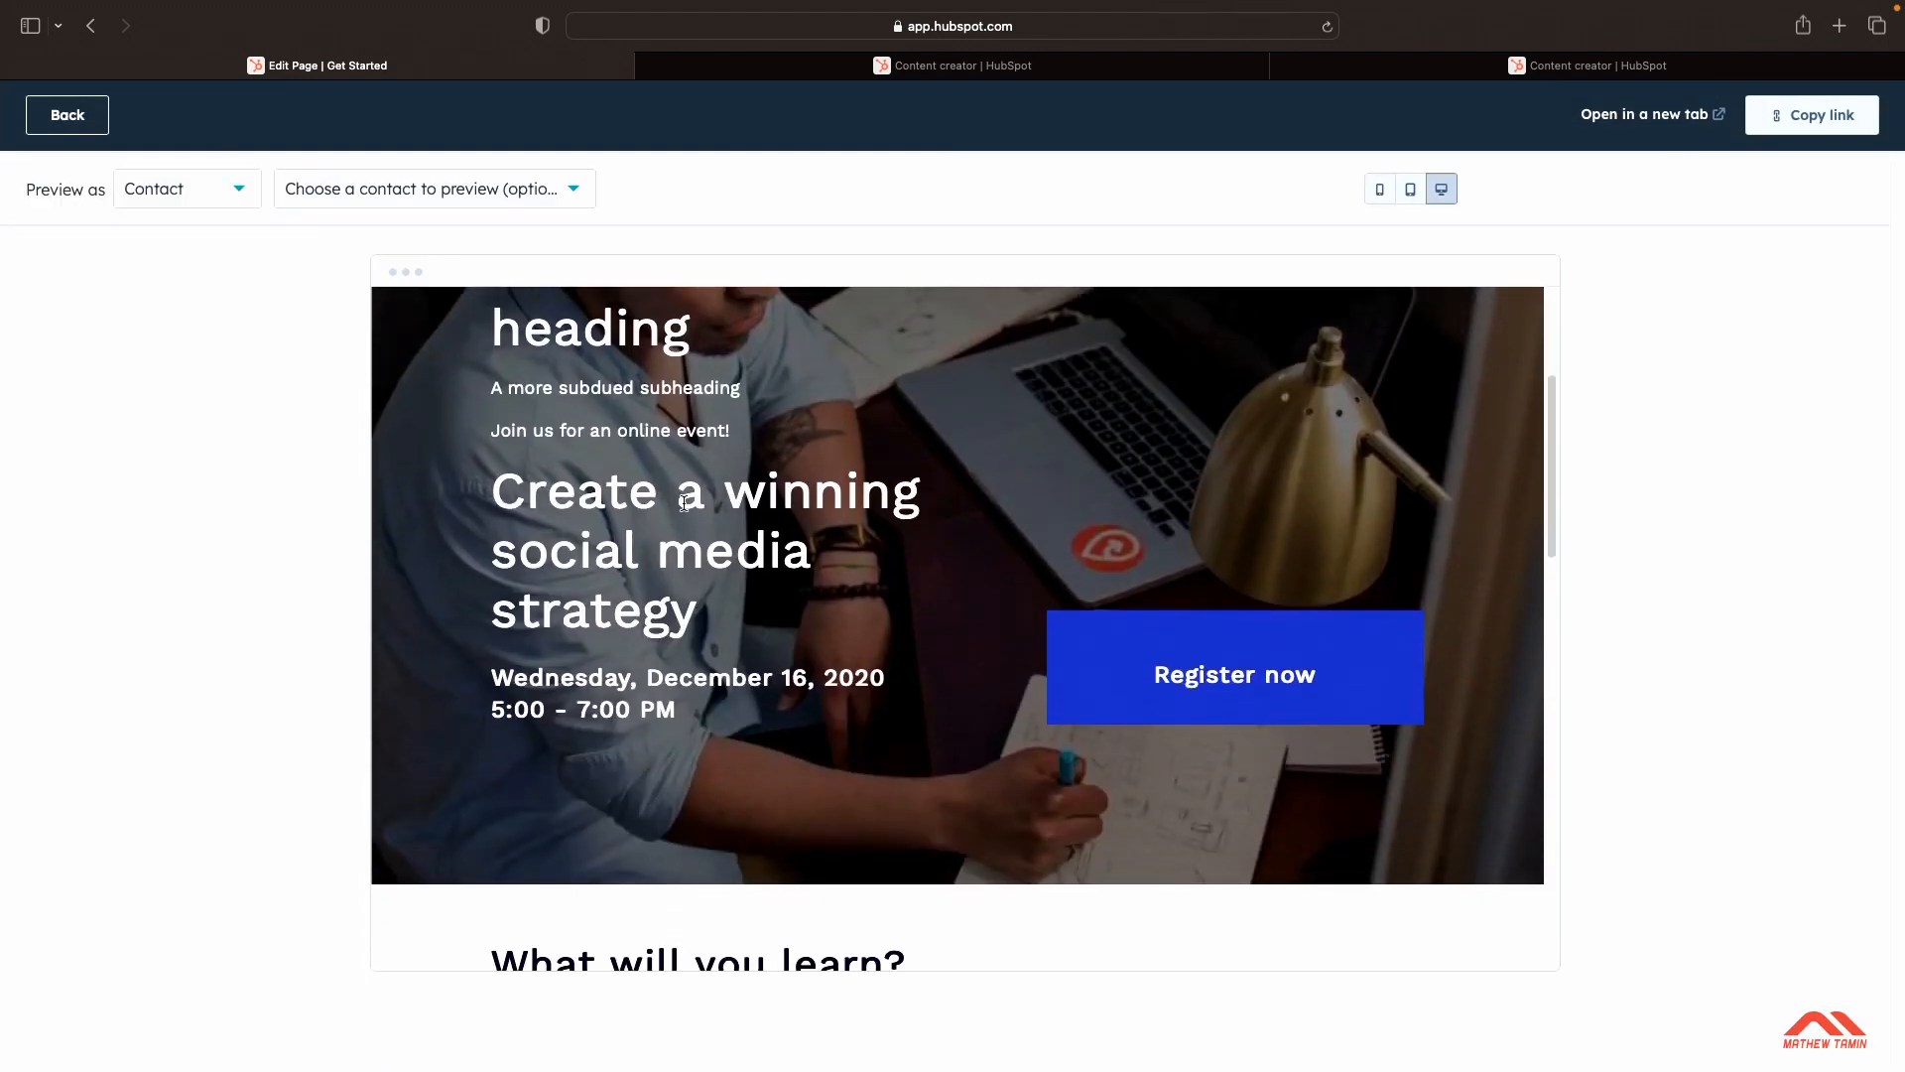
scroll(683, 503, "down", 1)
scroll(684, 503, "up", 2)
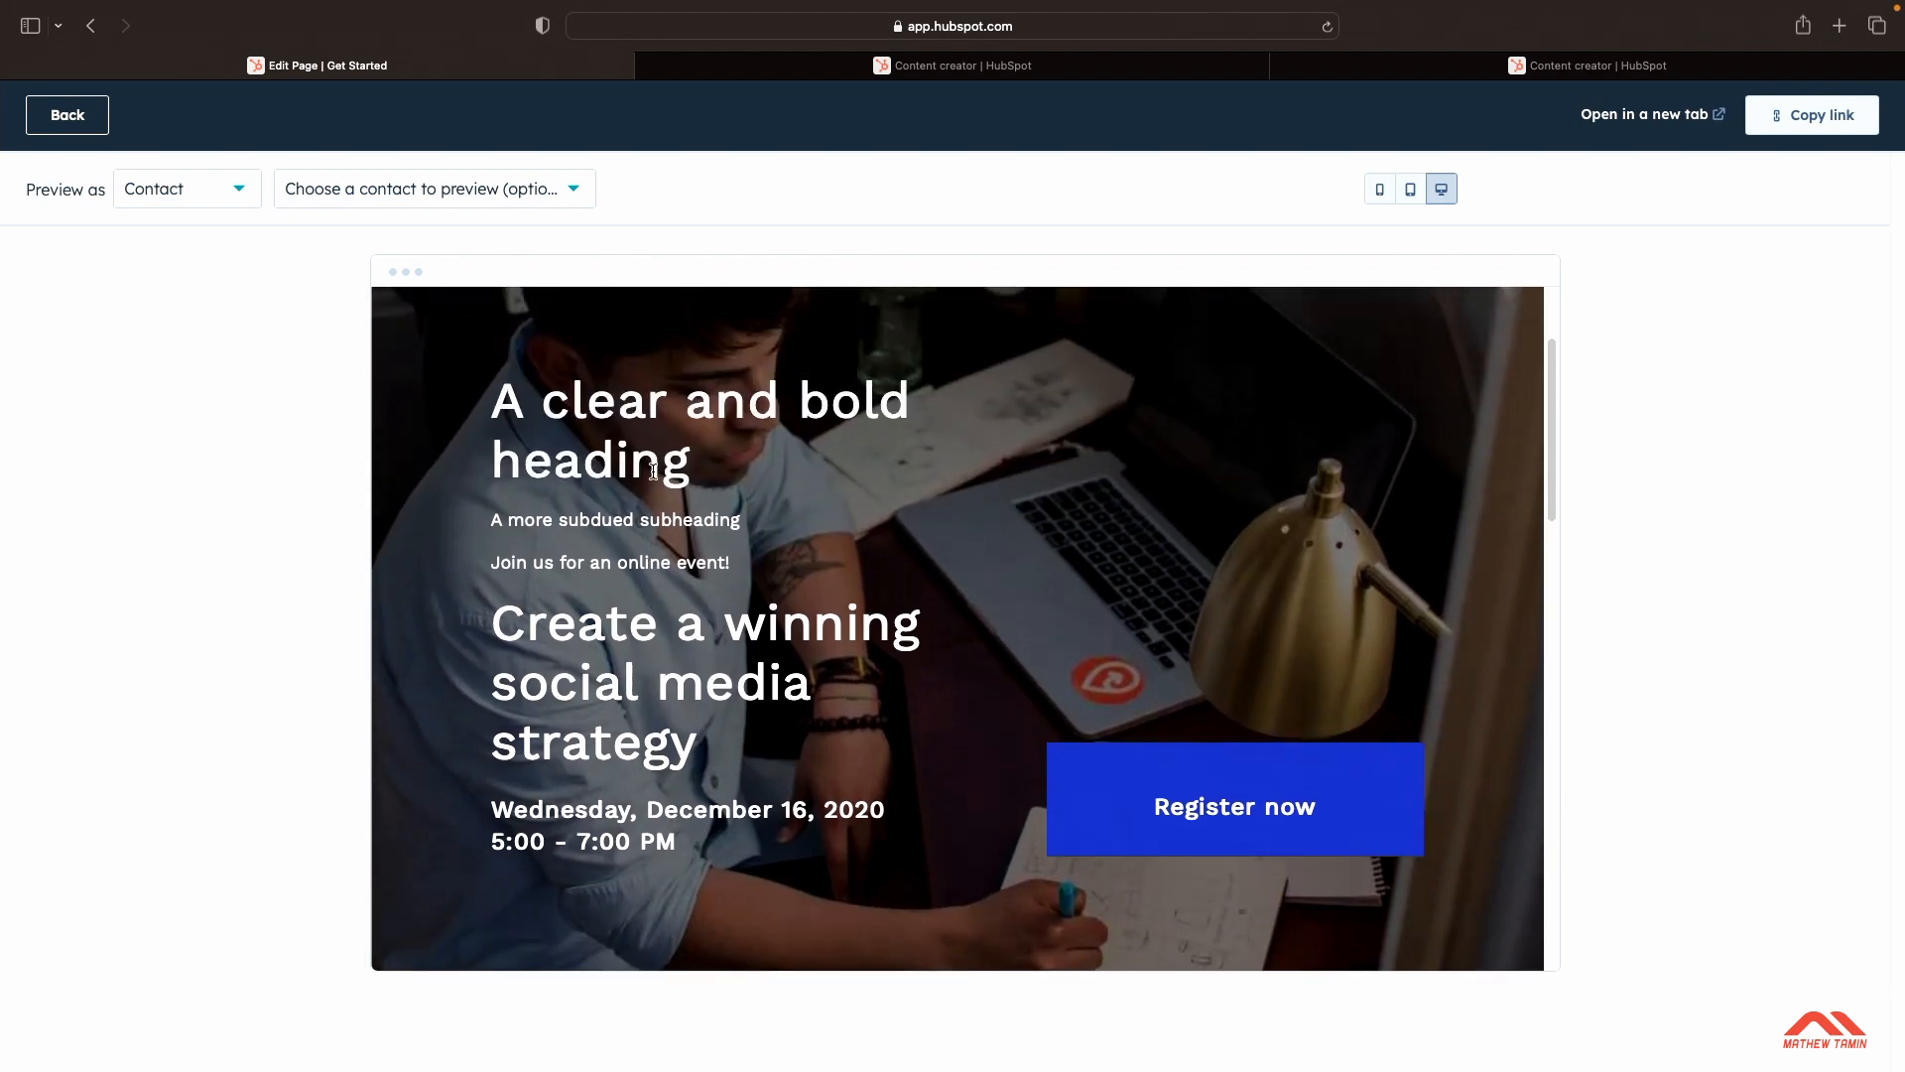
scroll(654, 479, "down", 6)
scroll(653, 477, "down", 6)
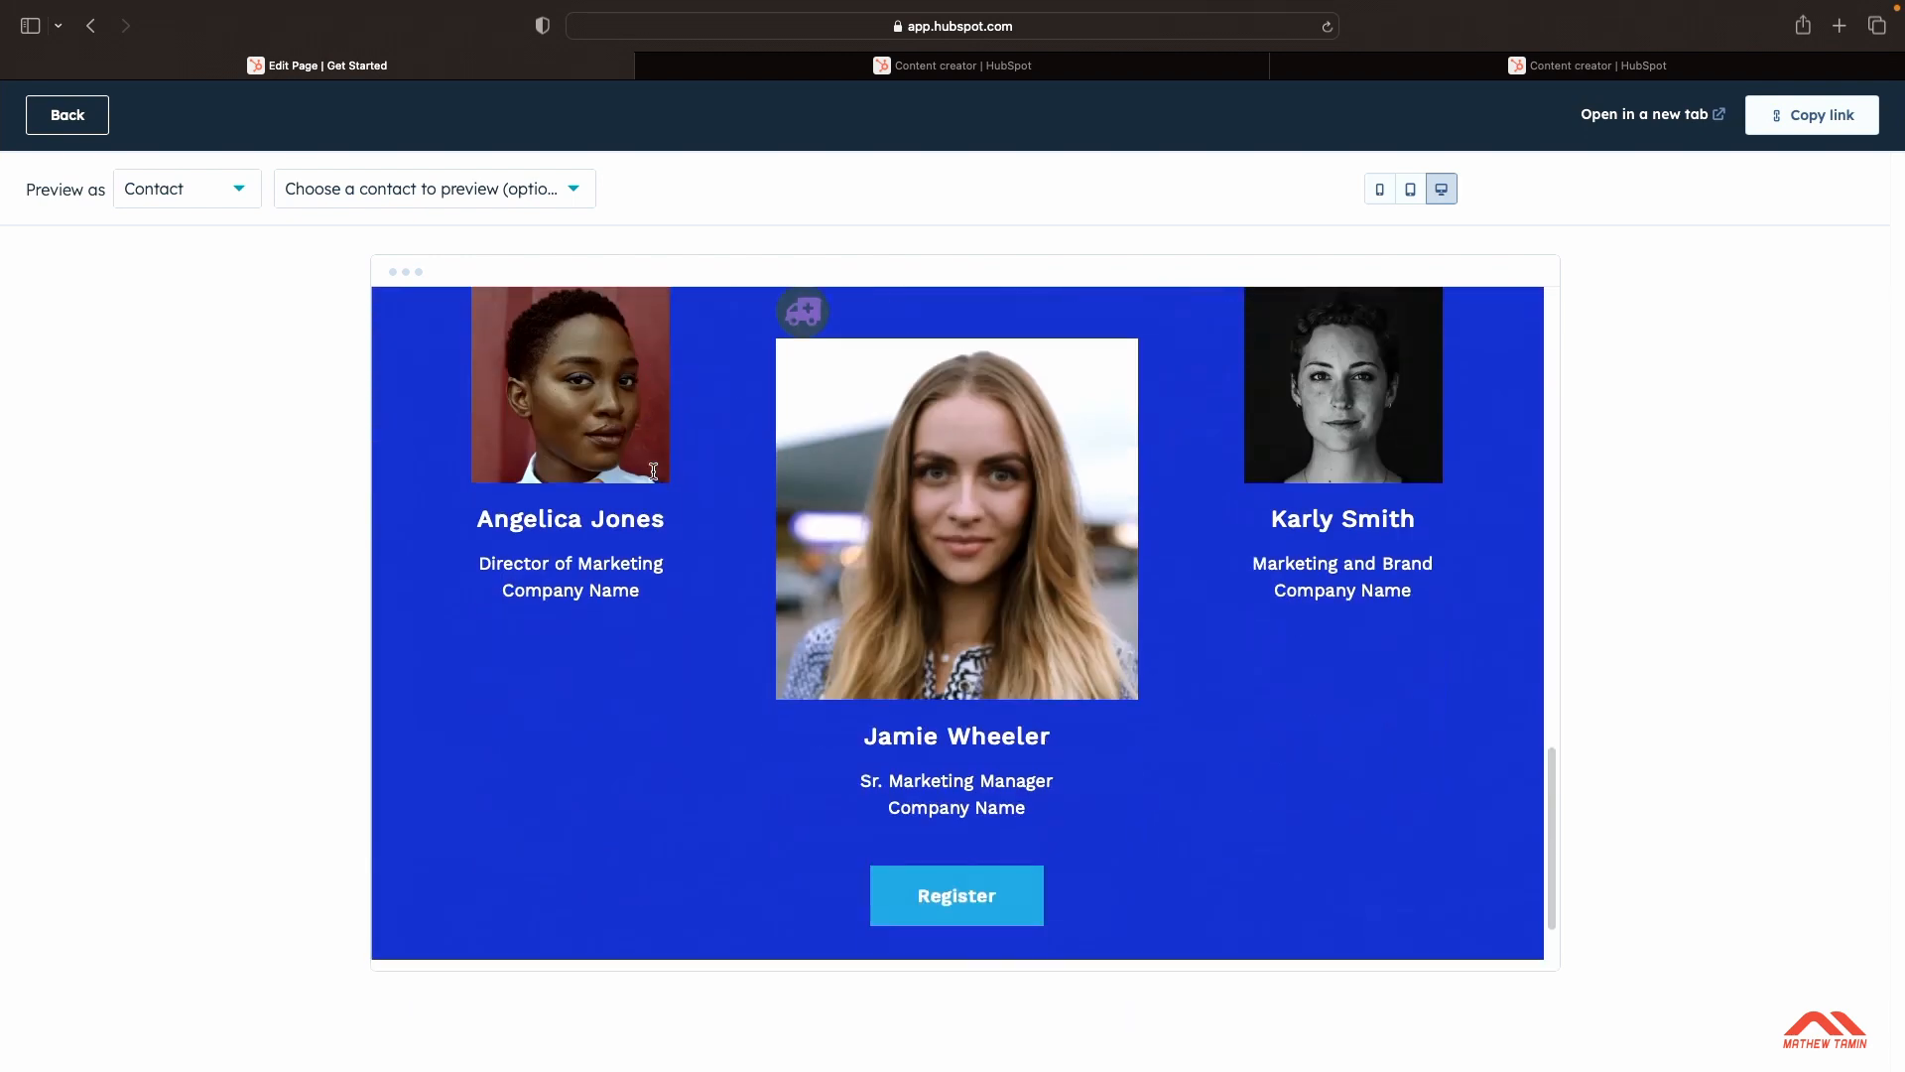
scroll(846, 557, "down", 1)
scroll(846, 556, "up", 15)
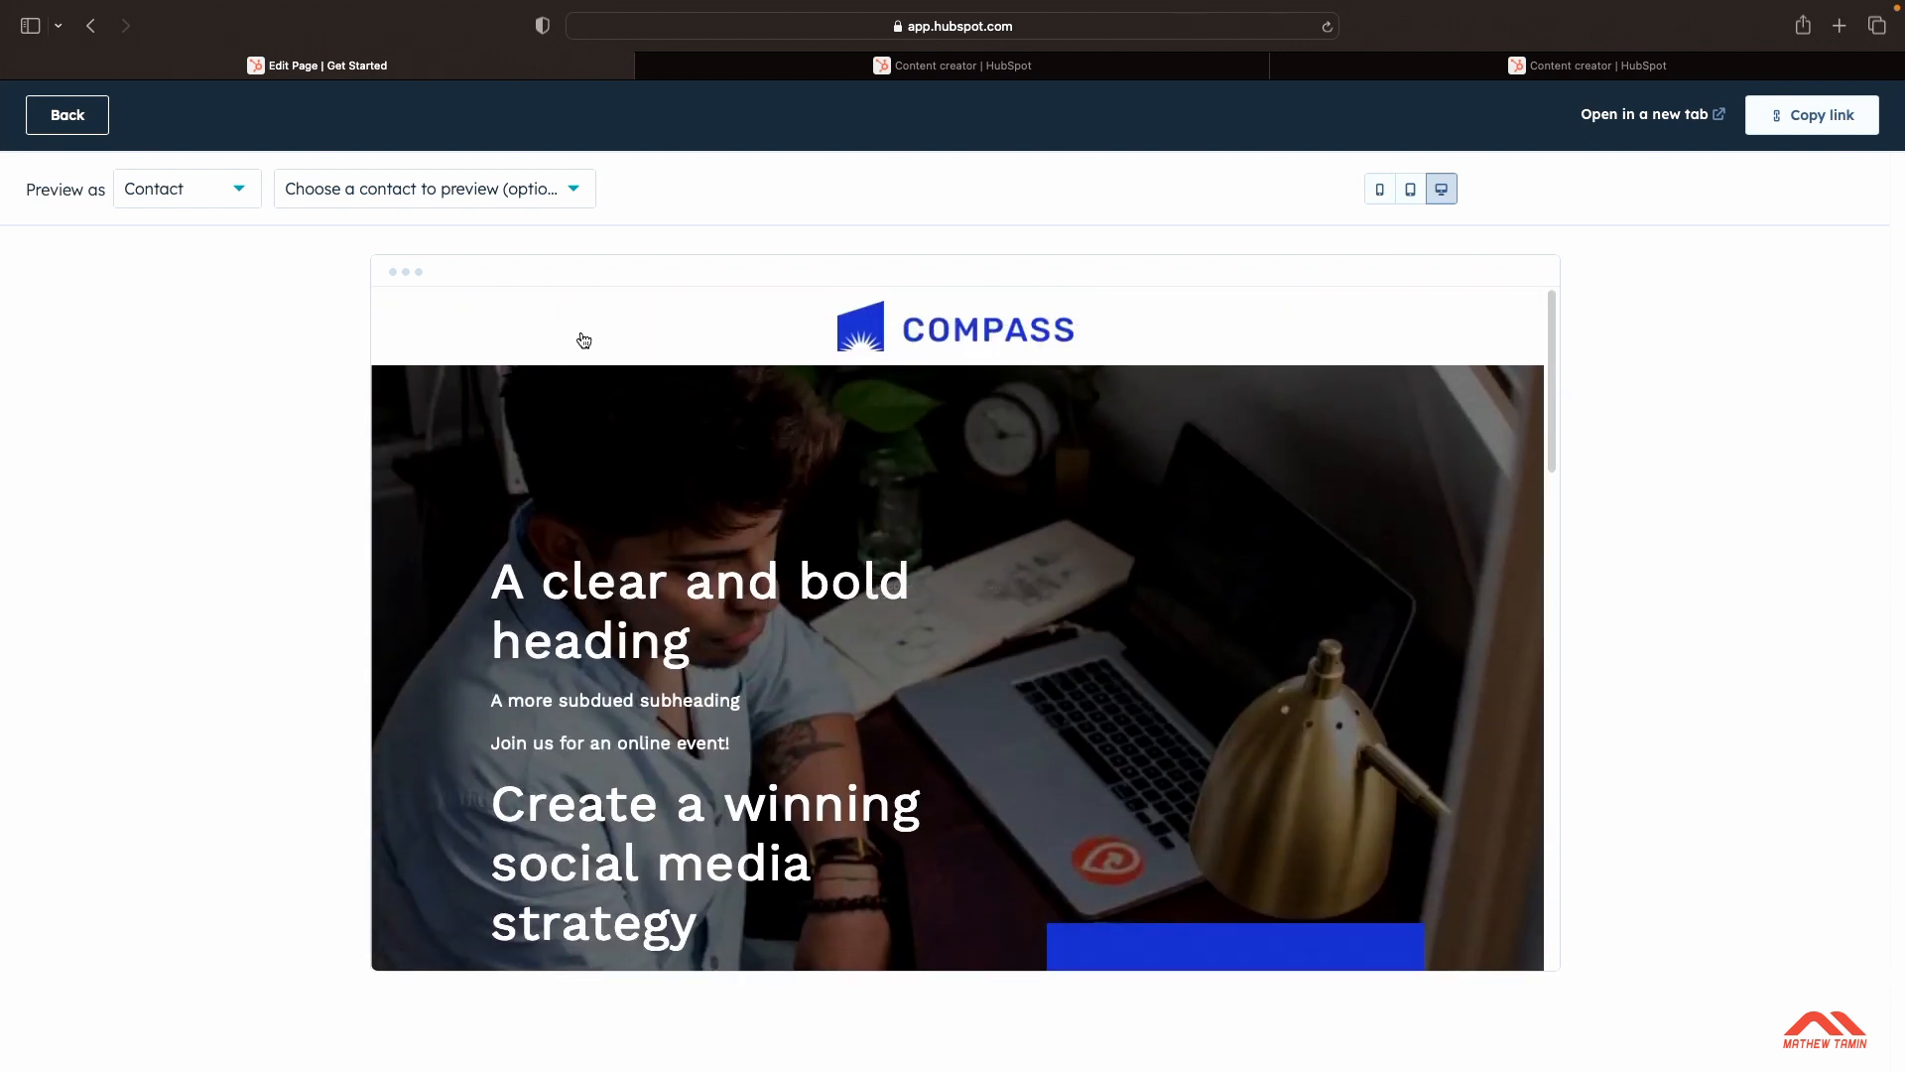
left_click(575, 191)
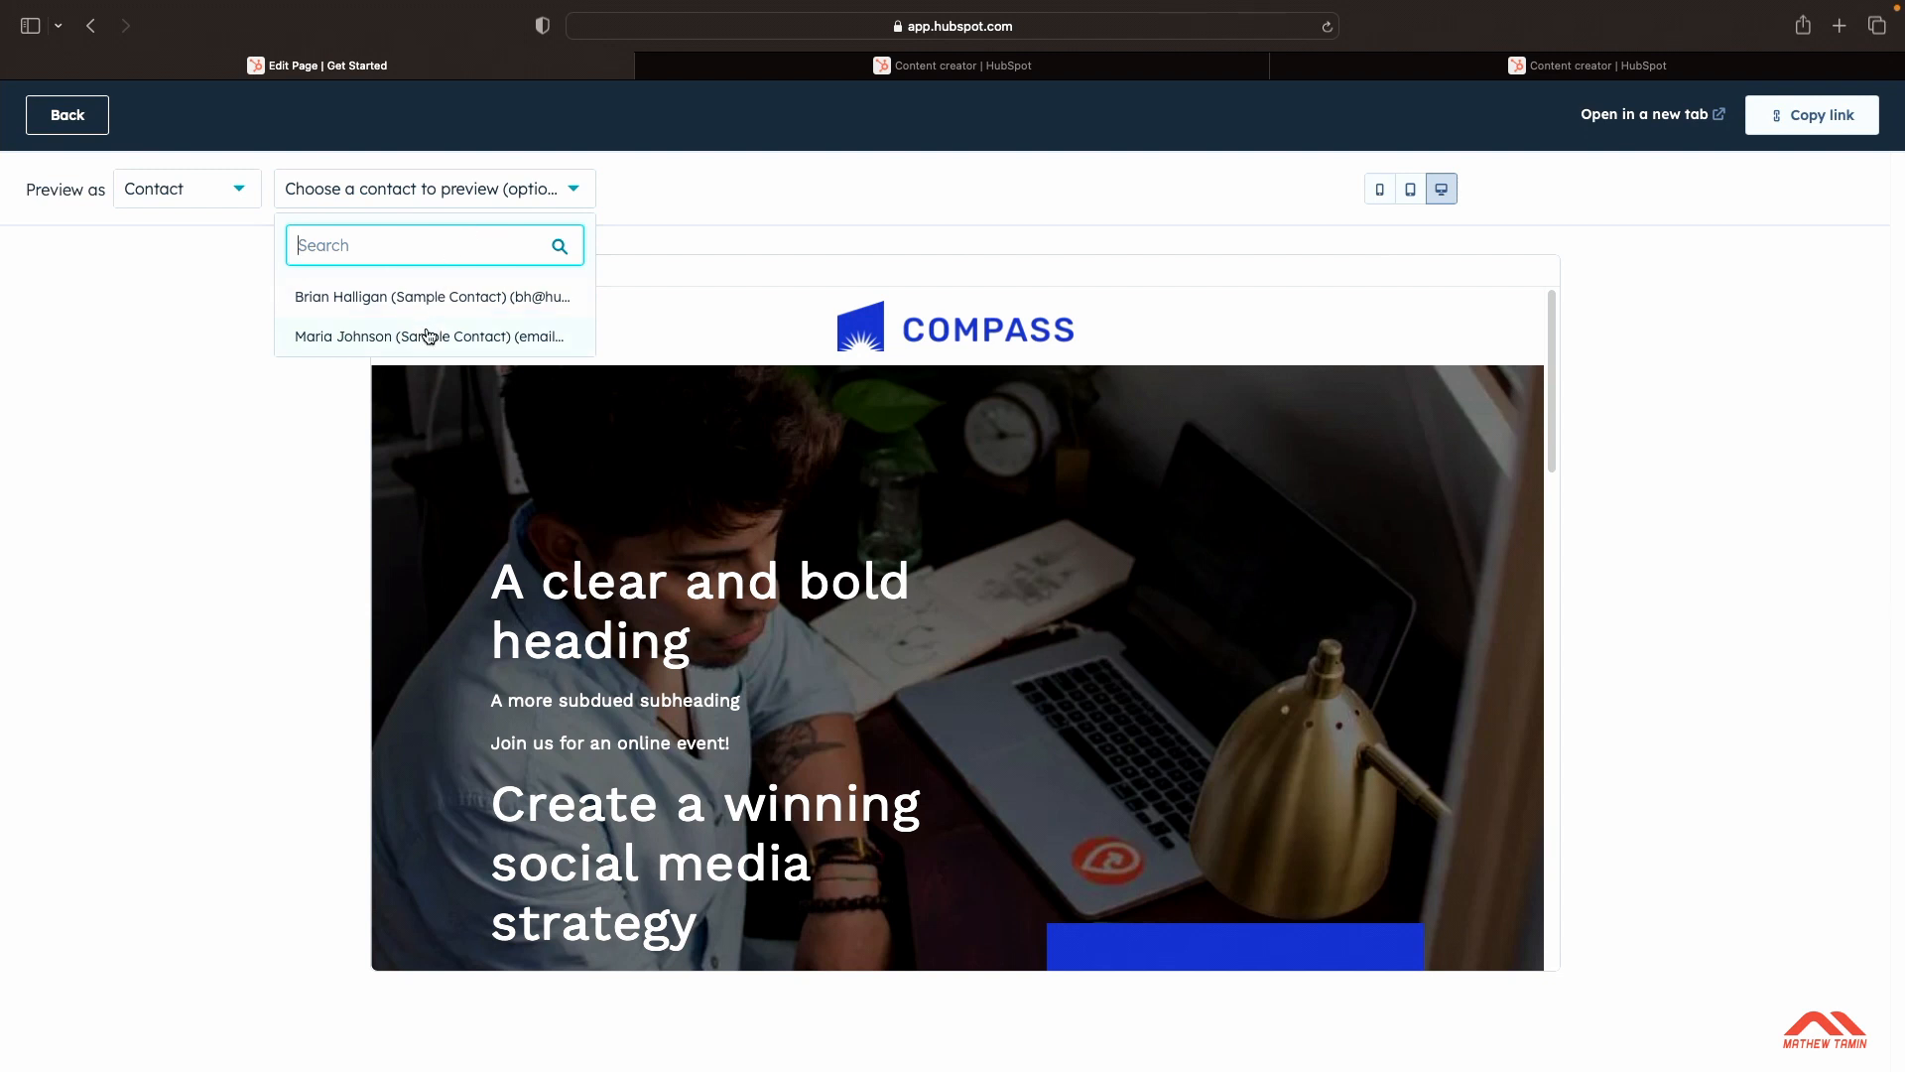
Step: Preview the landing page as the second sample contact, and check the other contact choices and the available preview types
left_click(910, 176)
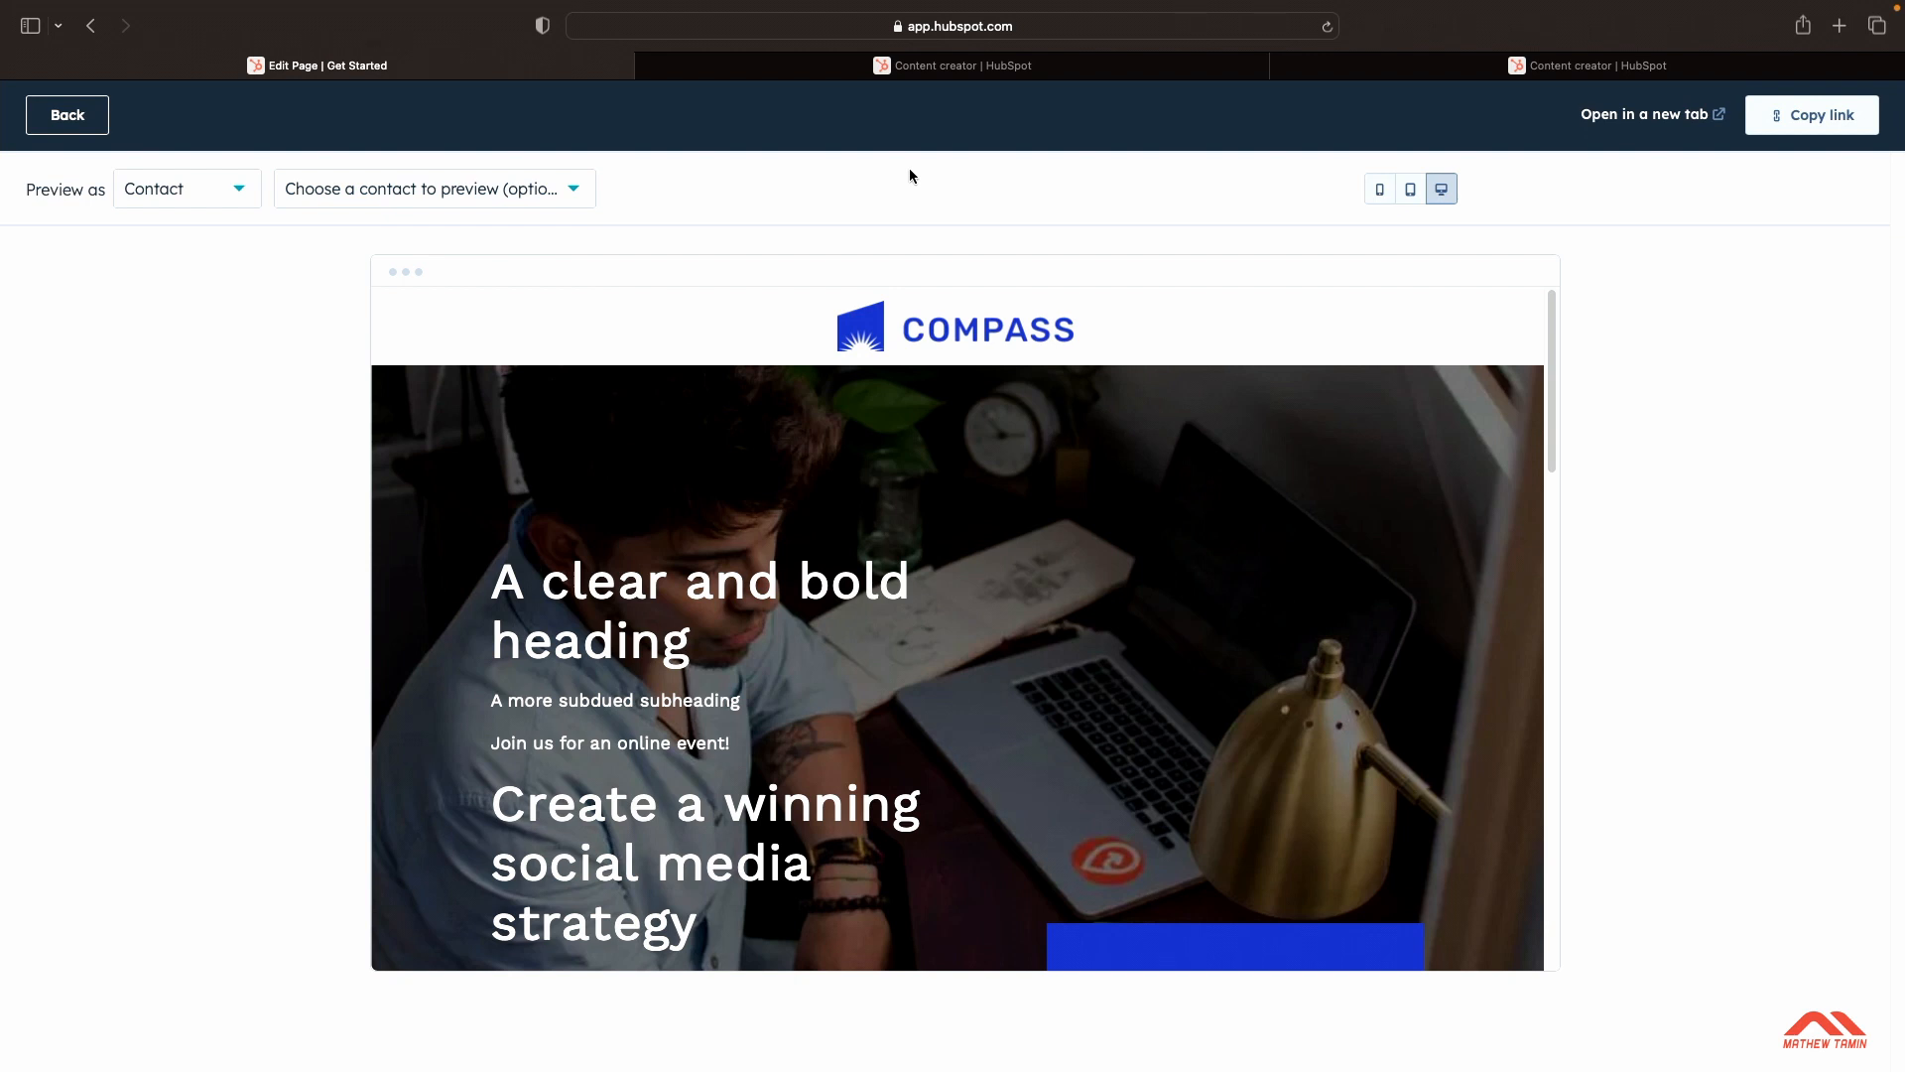
left_click(576, 198)
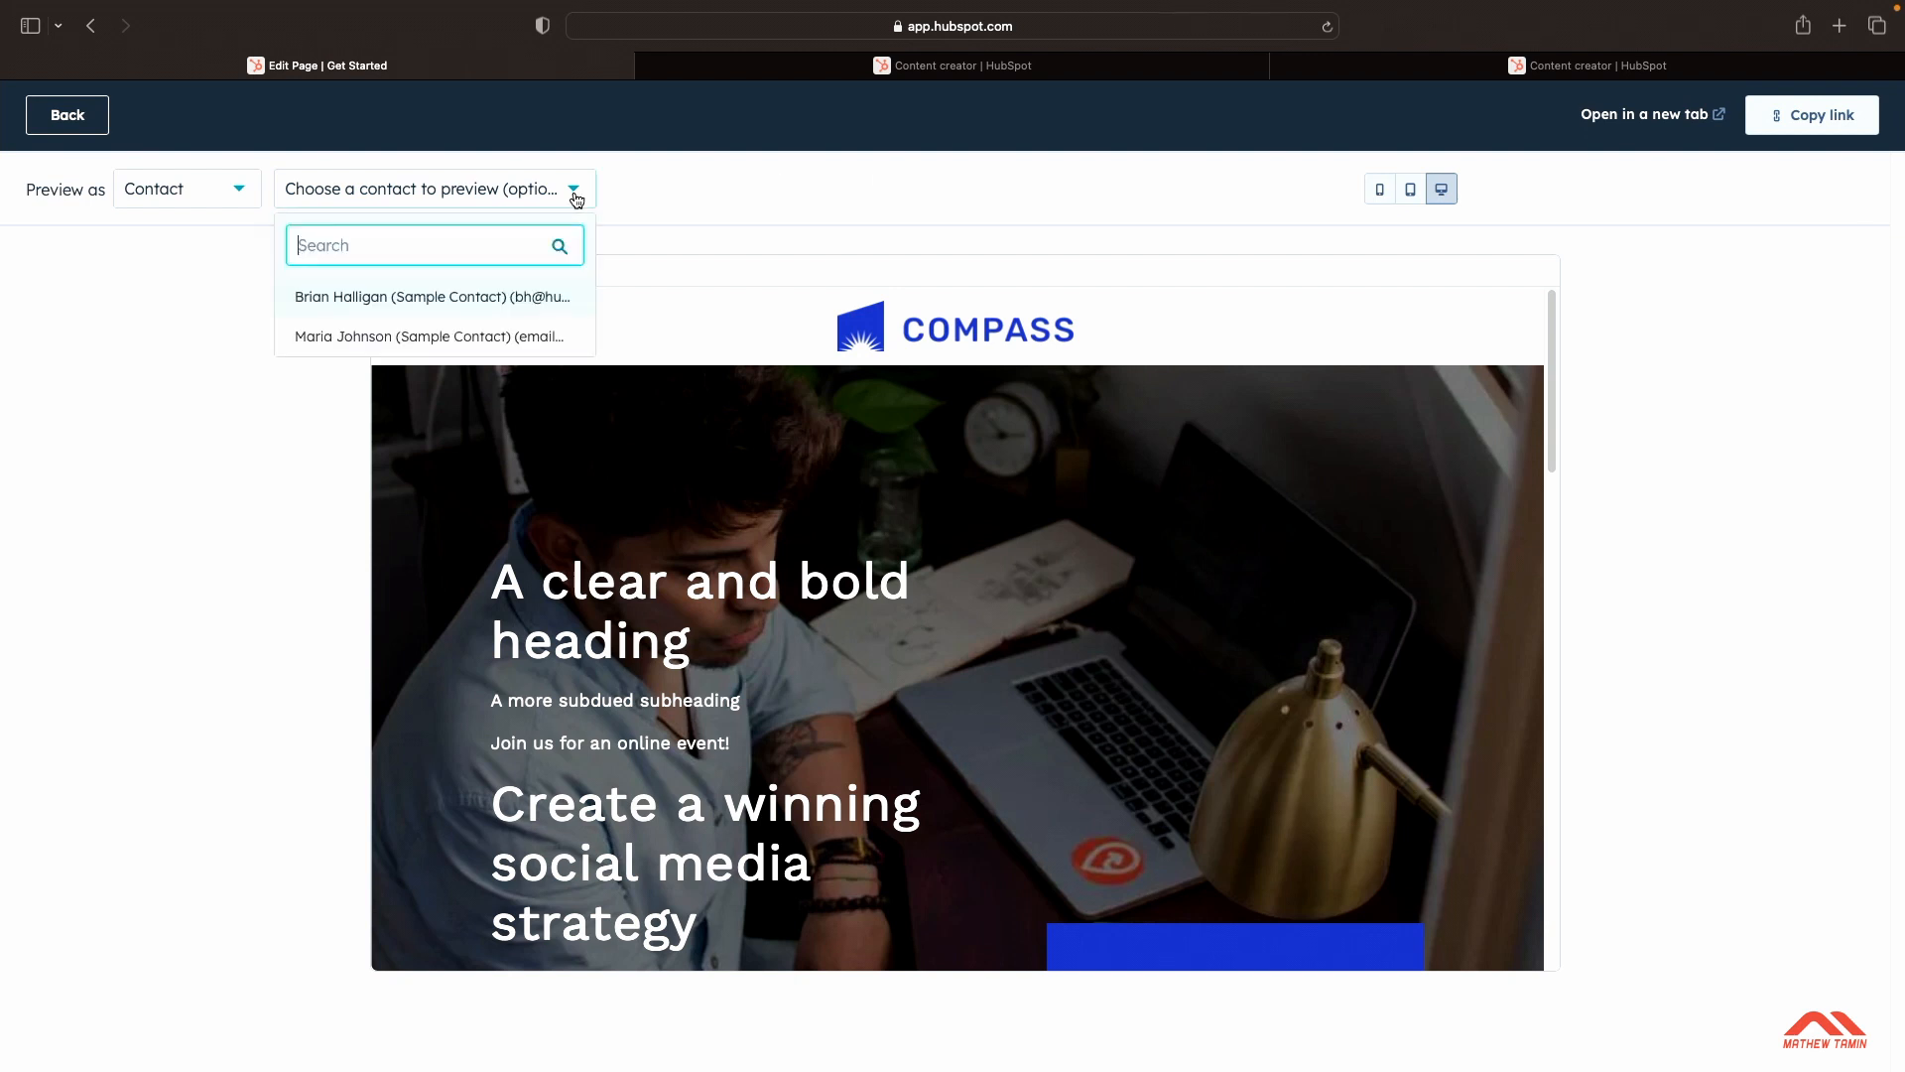
left_click(466, 334)
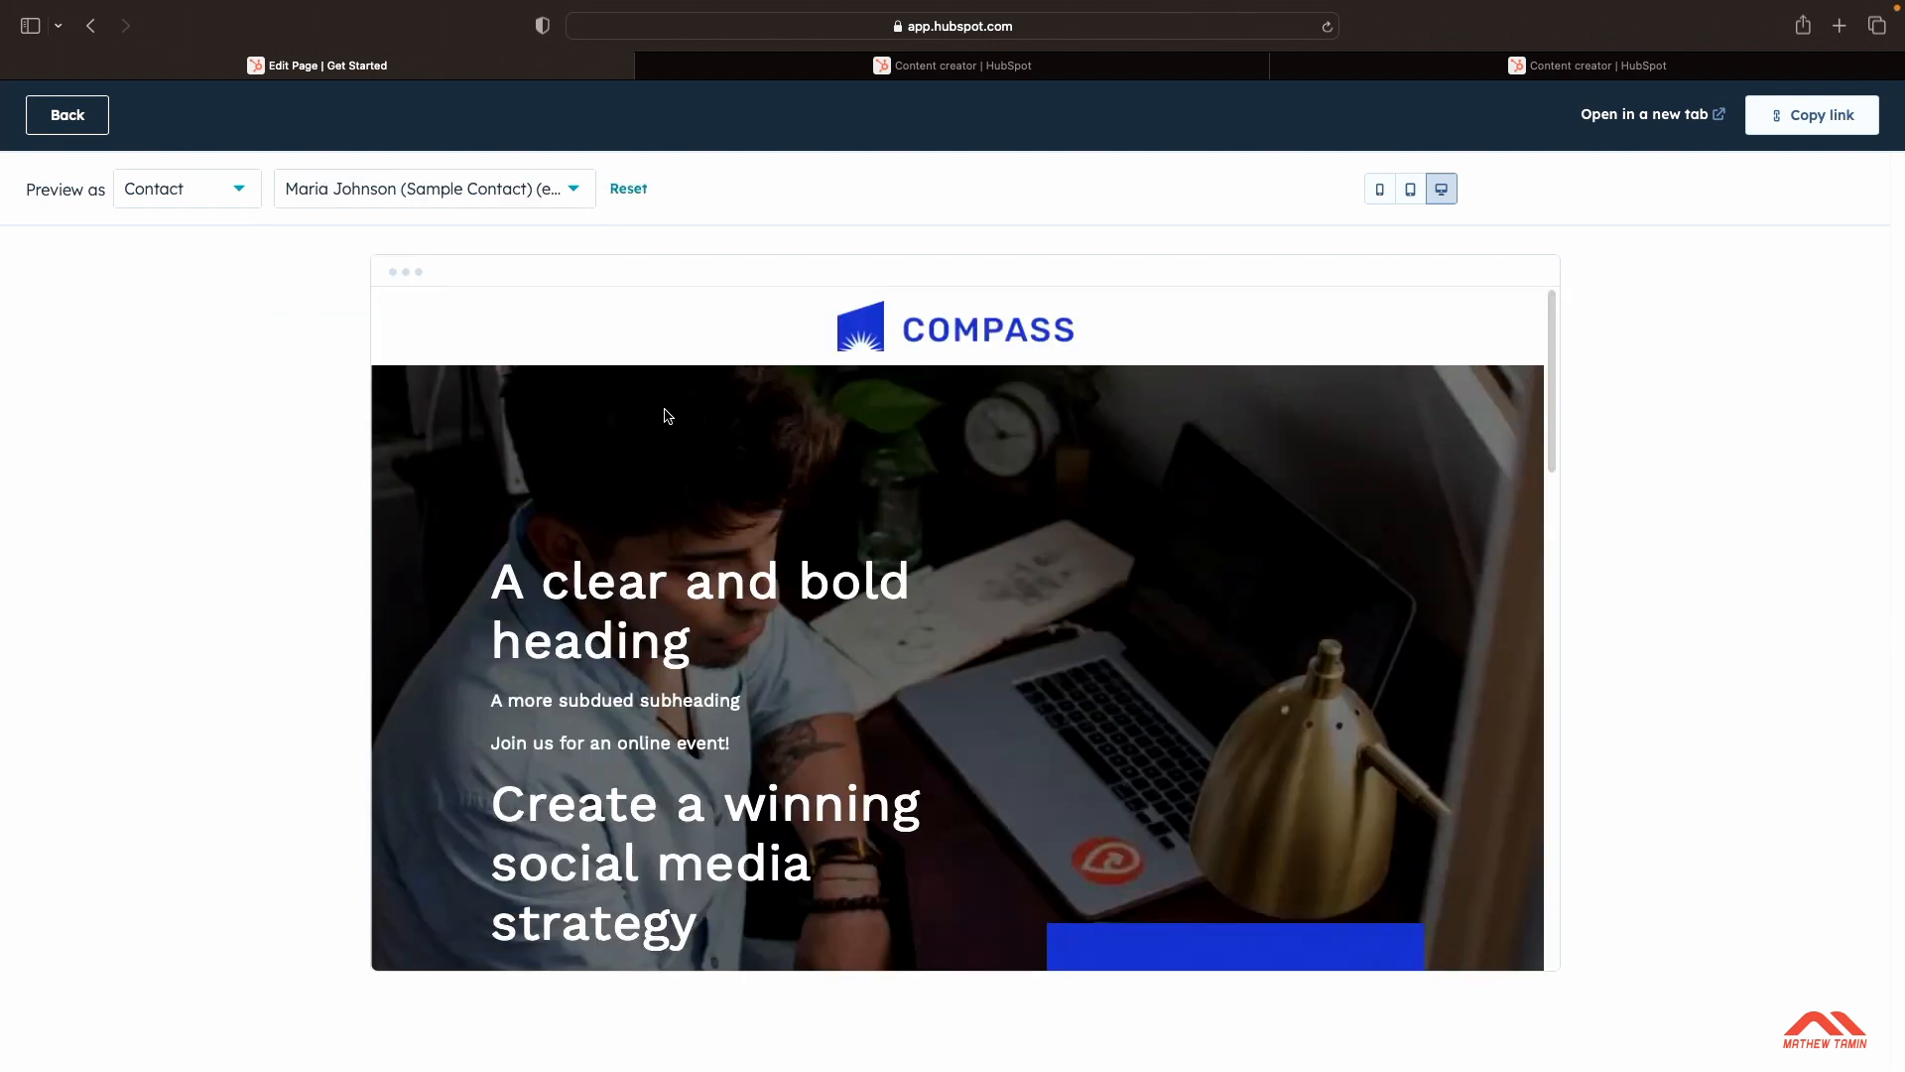
left_click(566, 190)
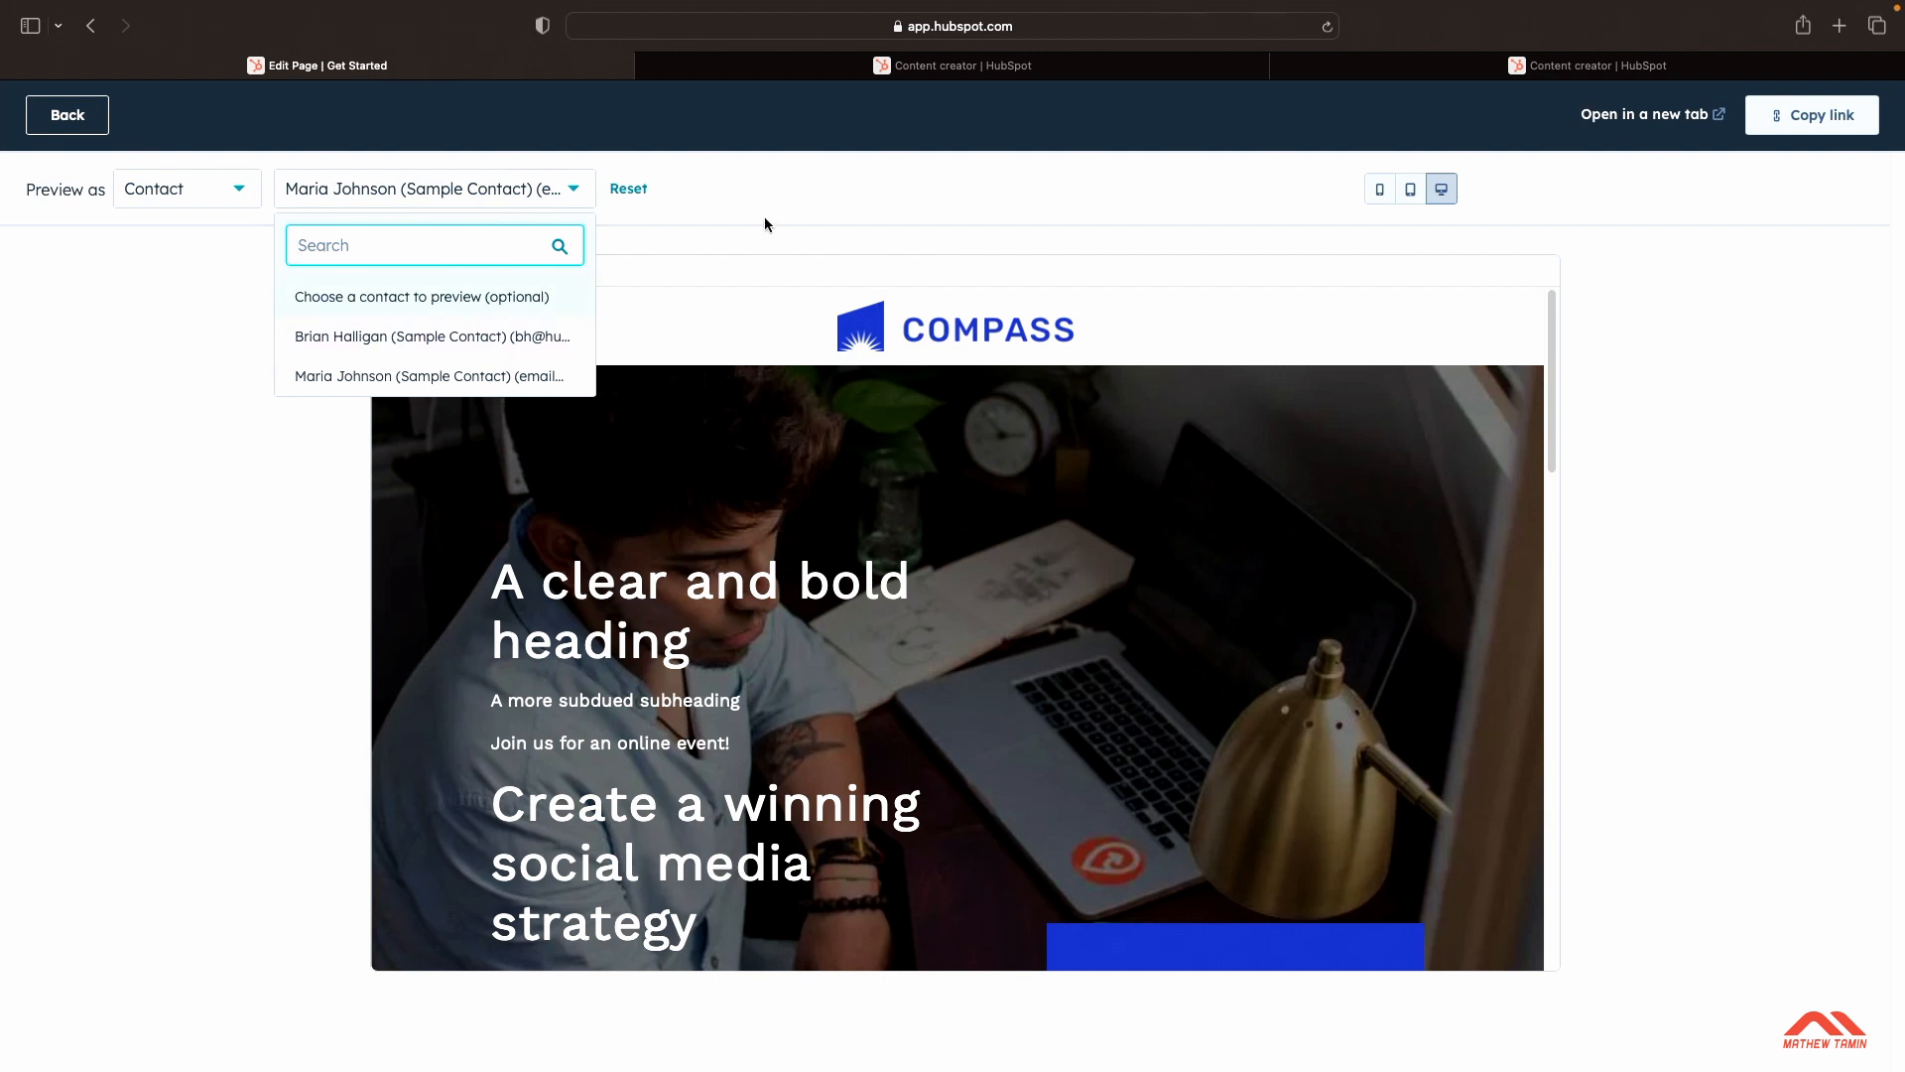
left_click(841, 198)
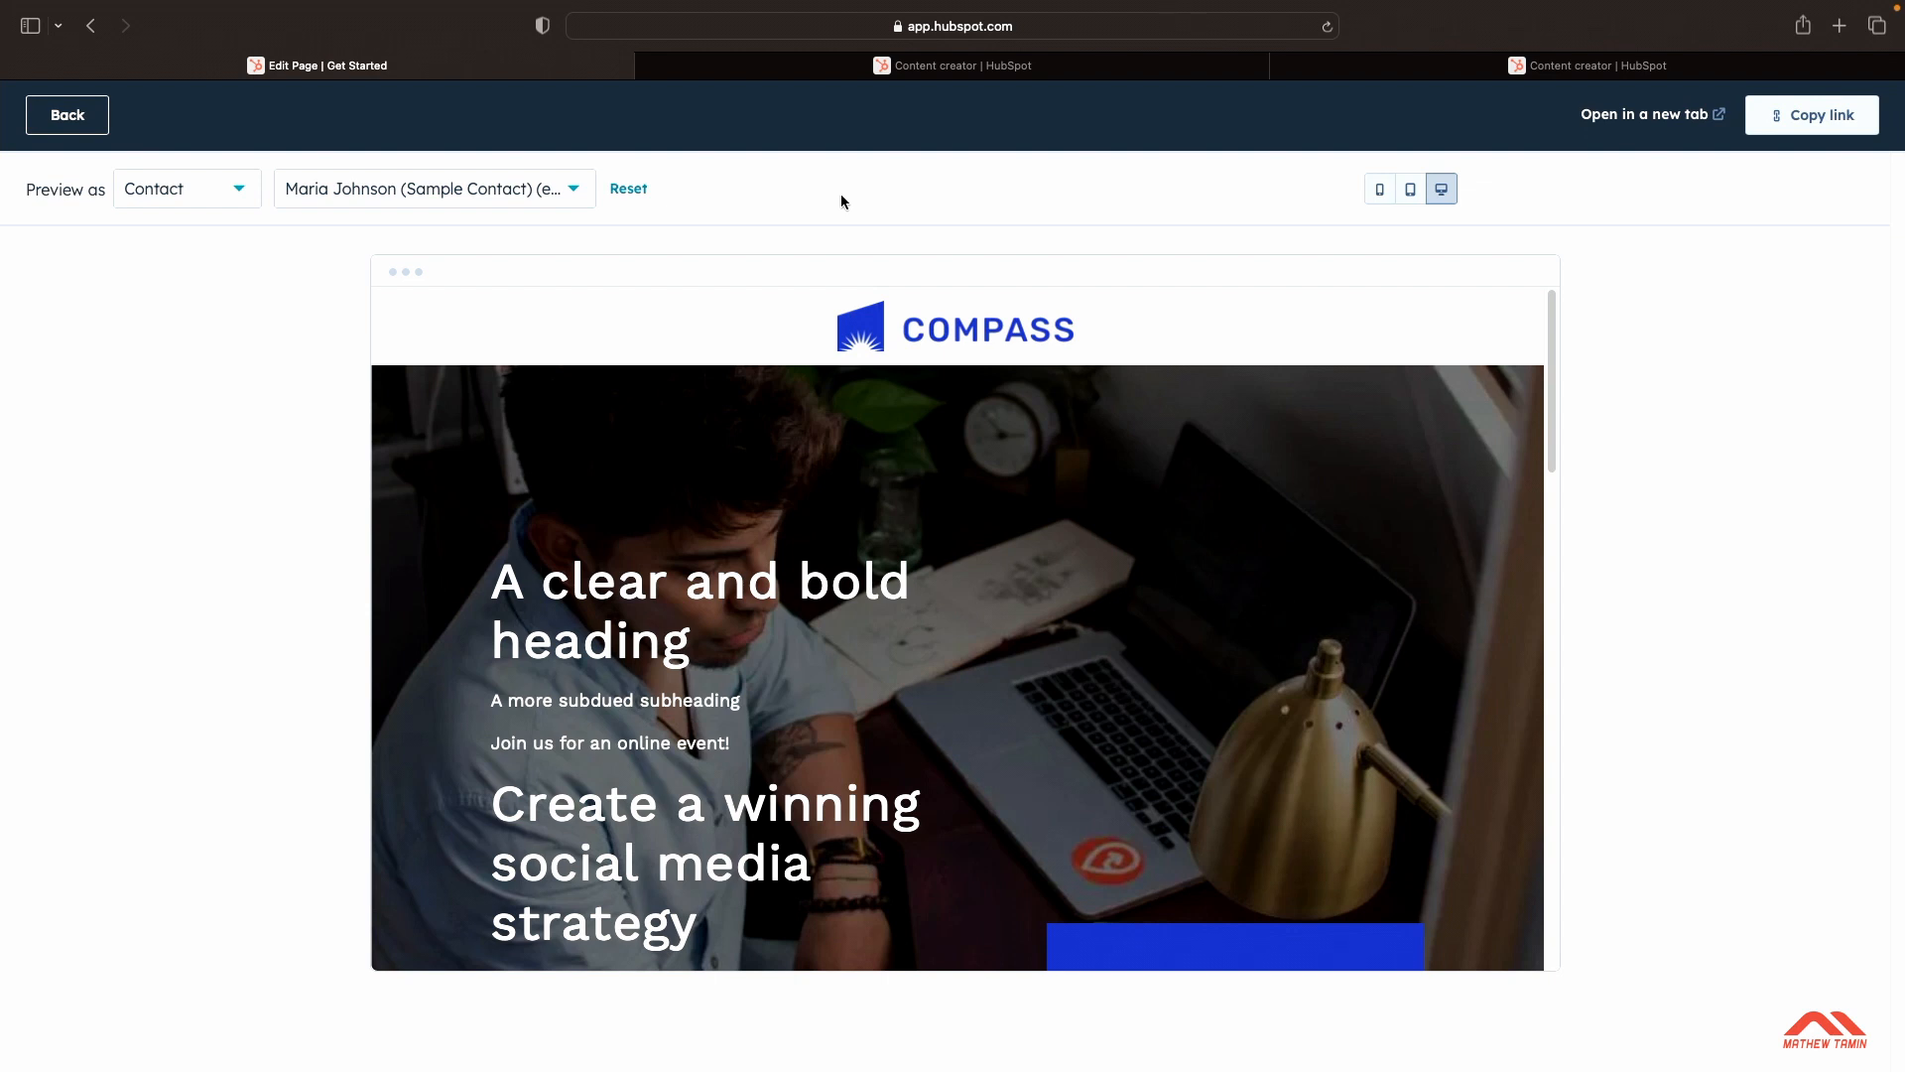
left_click(232, 190)
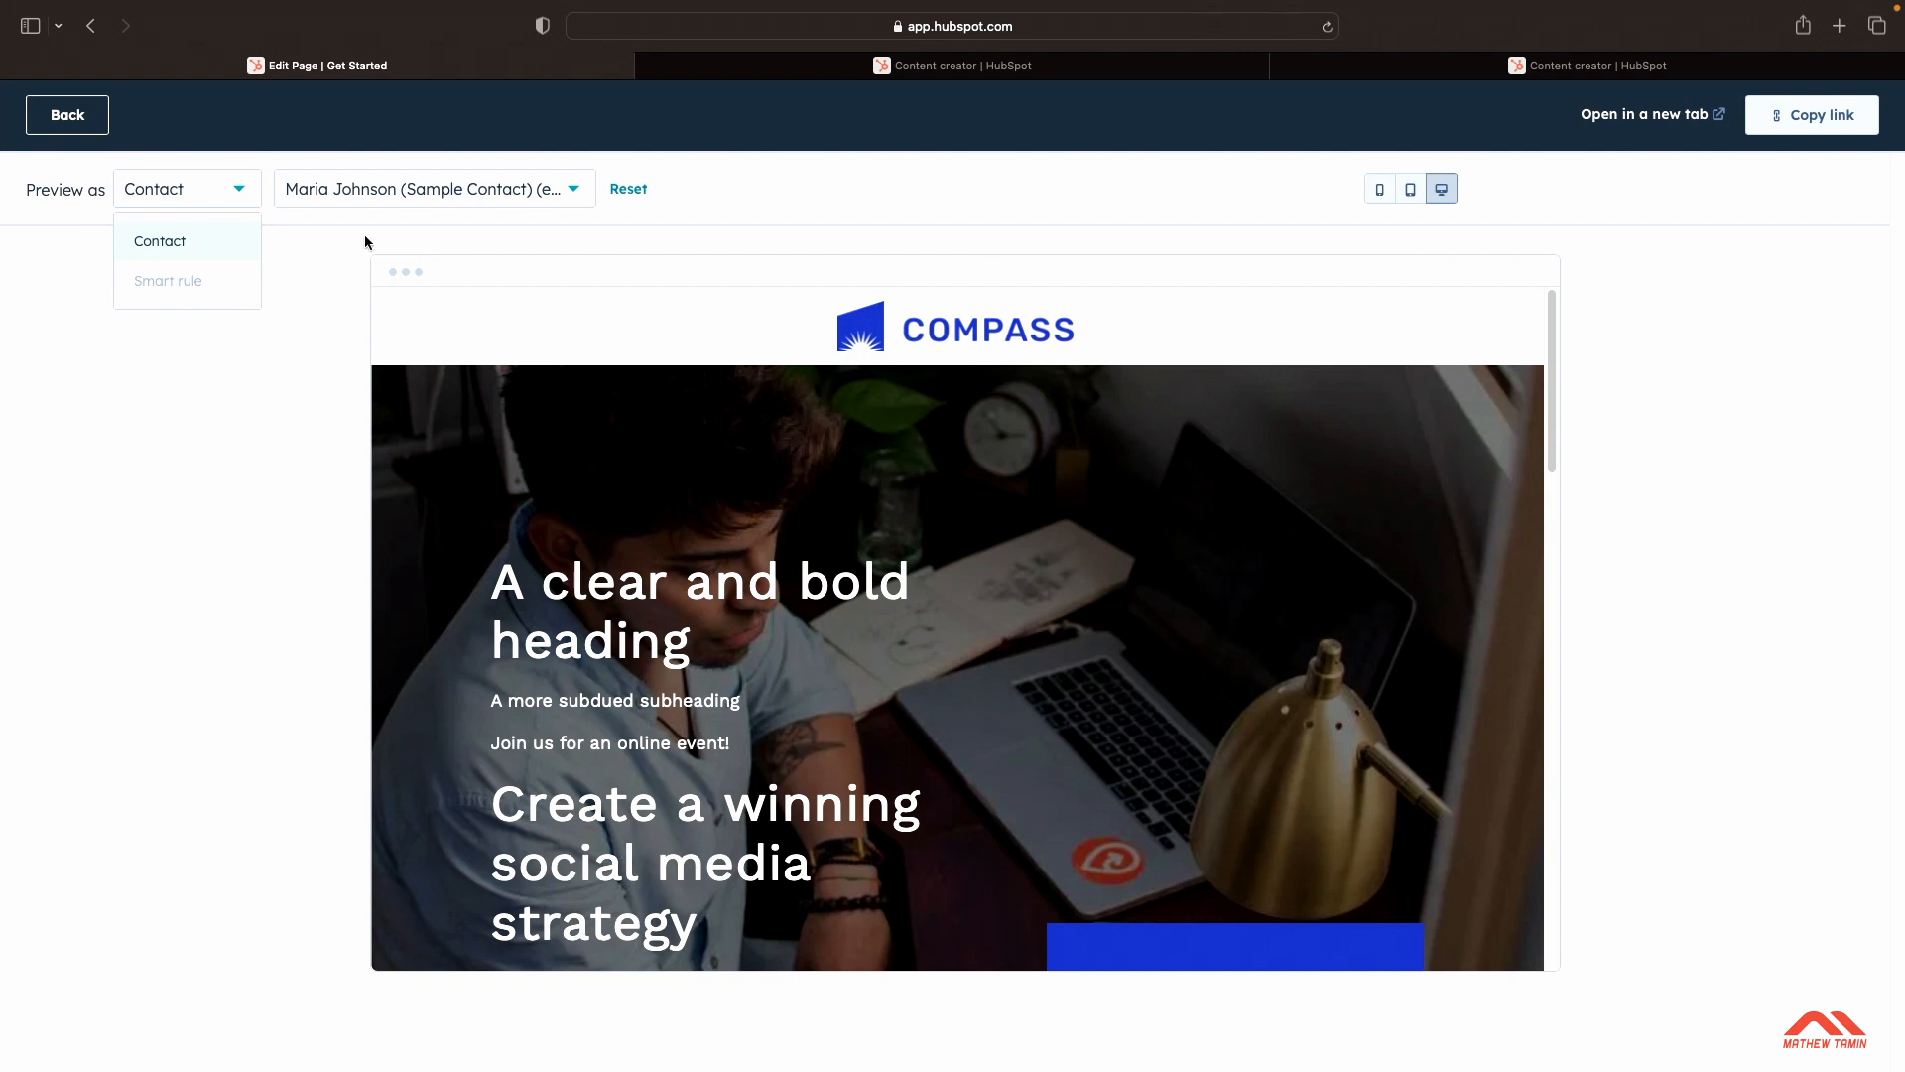
left_click(50, 272)
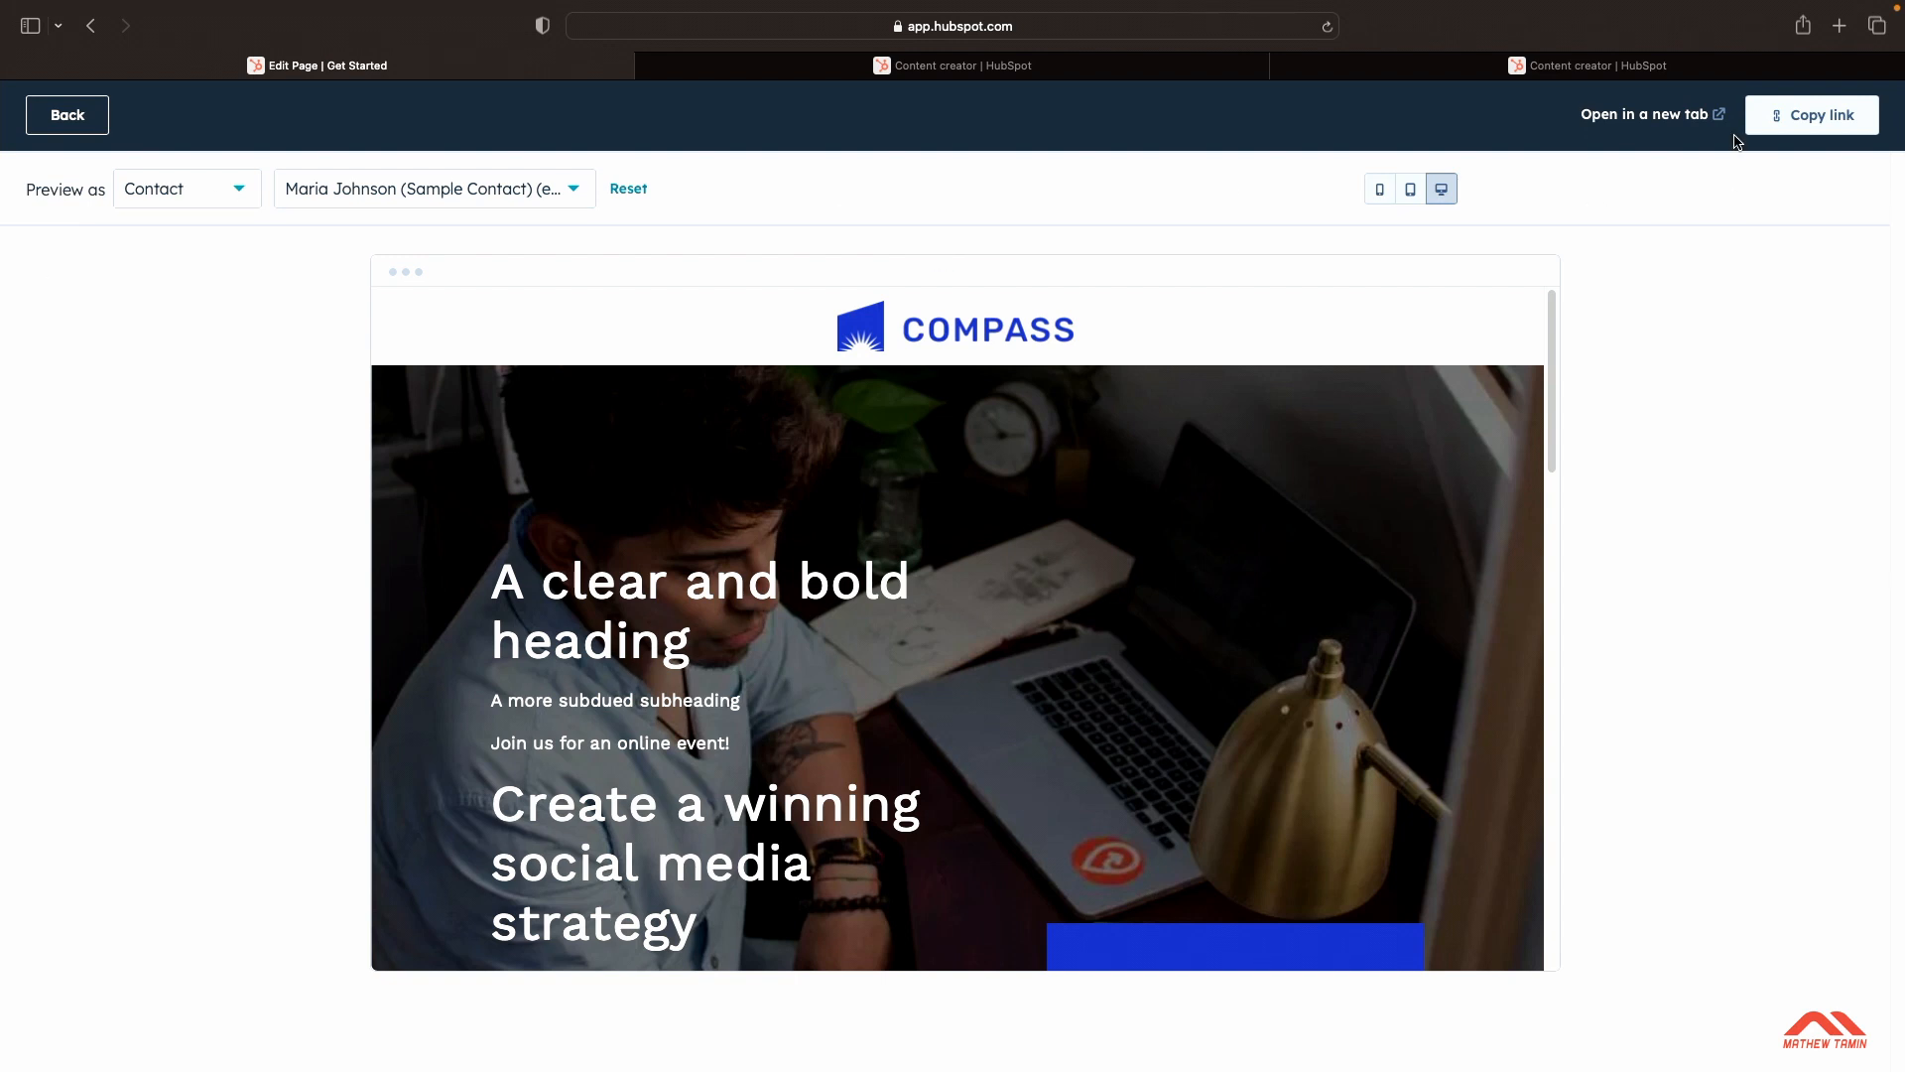
Step: Preview the landing page at mobile and tablet sizes, return to the page editor, and reopen the preview
left_click(1380, 193)
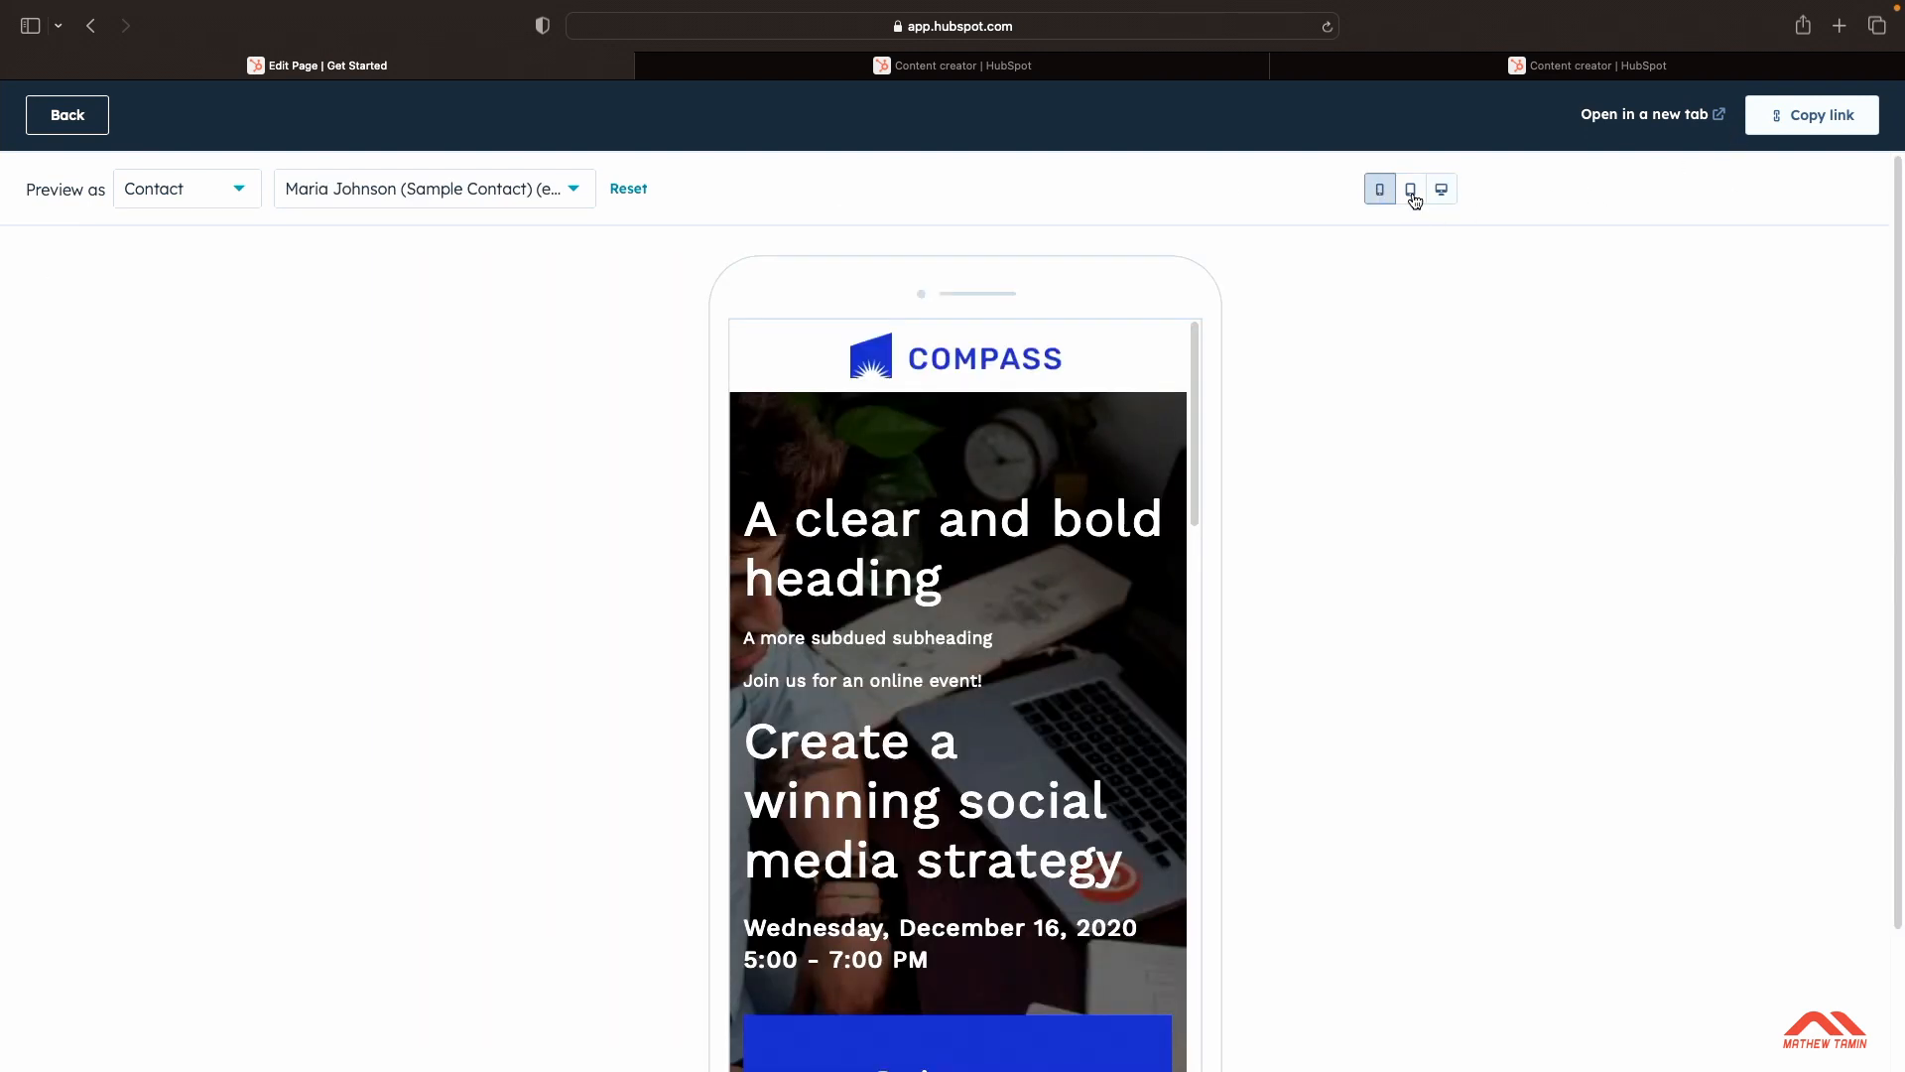
left_click(1412, 194)
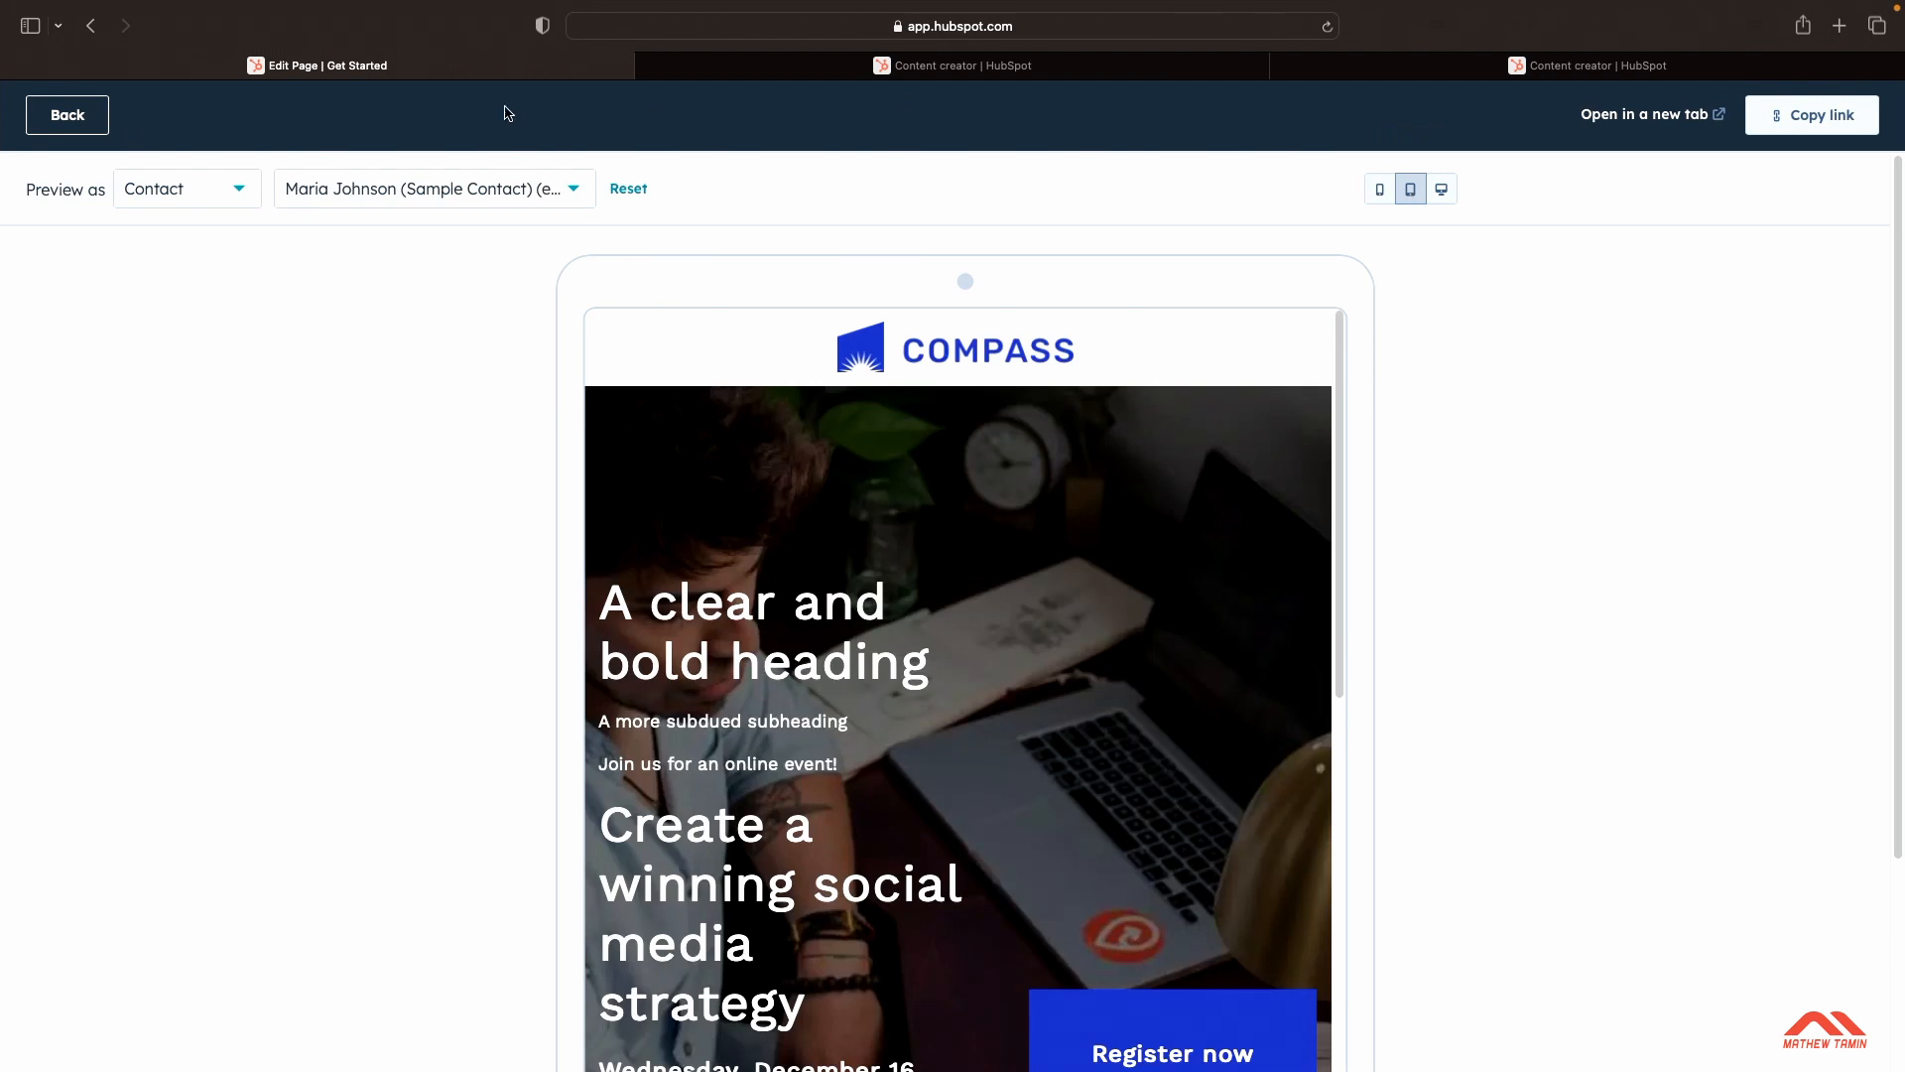
left_click(65, 116)
left_click(1735, 106)
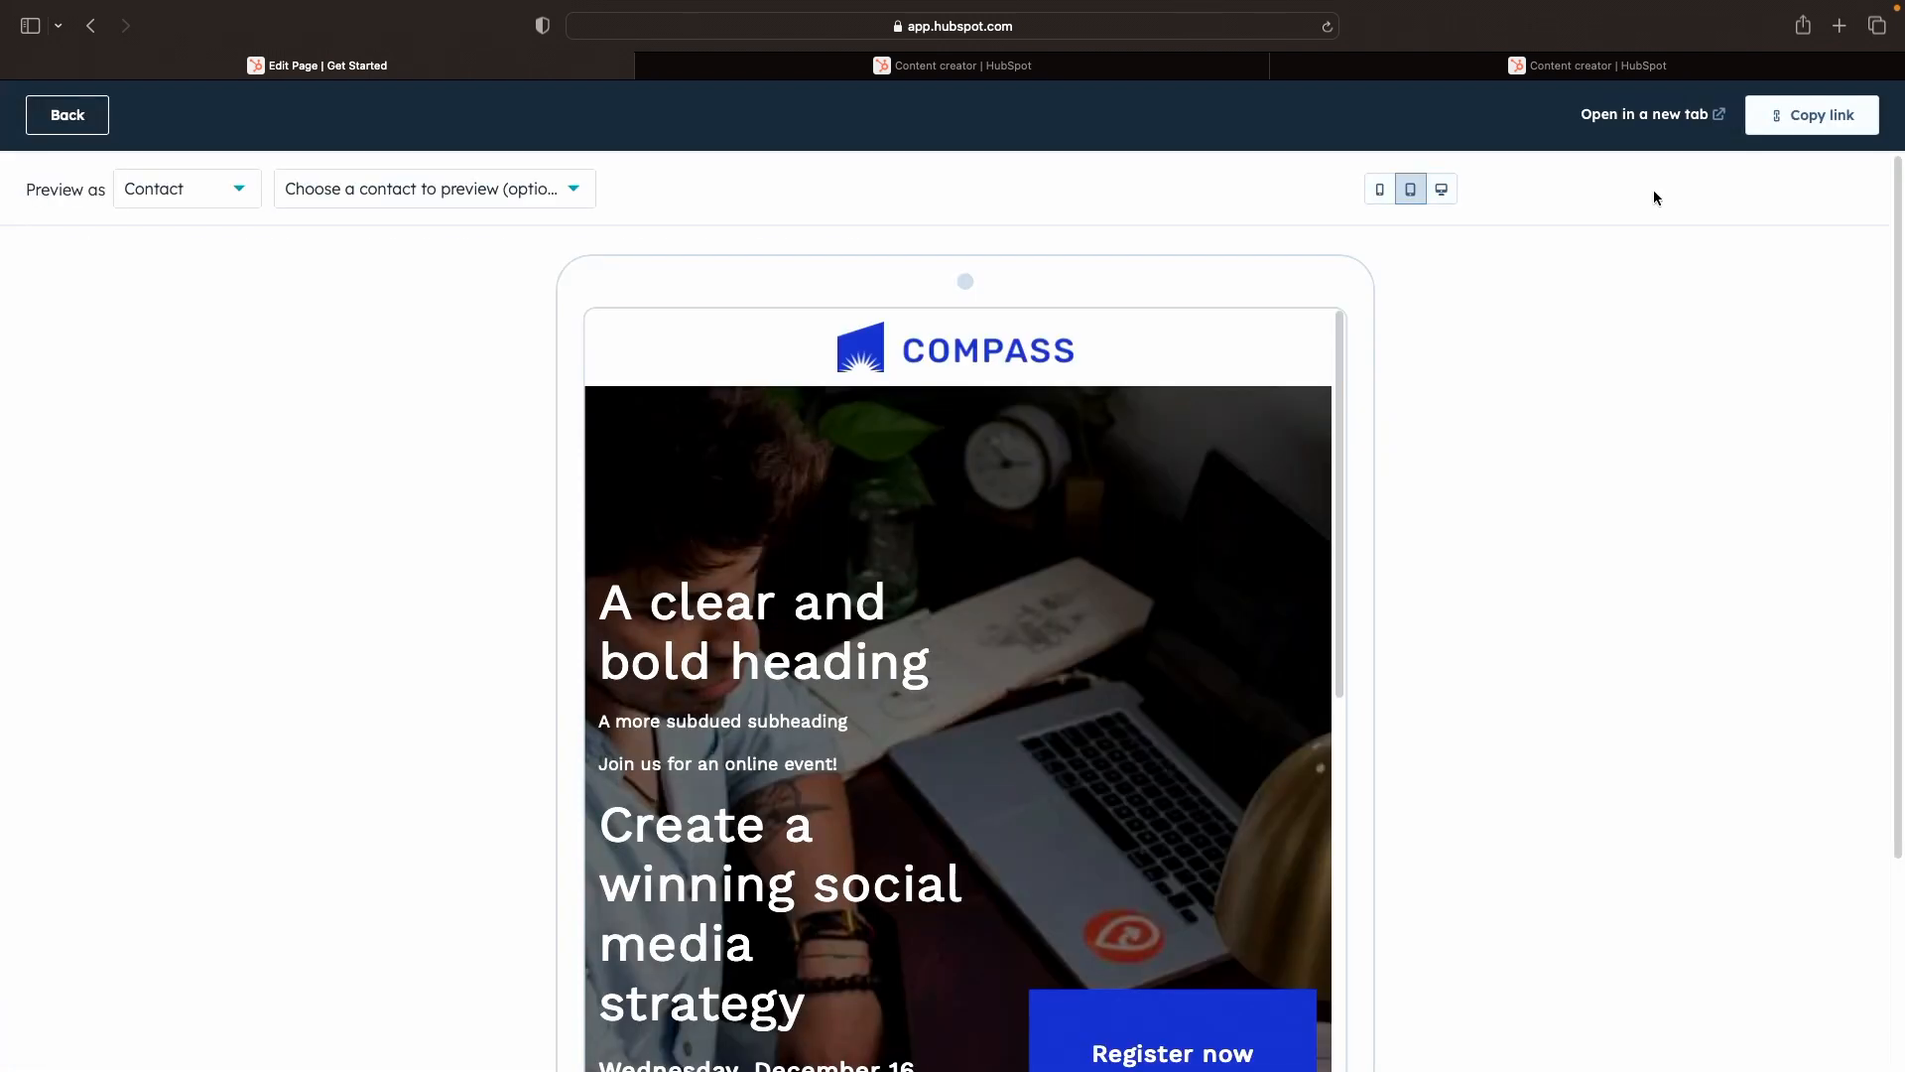
Step: Open the landing page preview in a new tab and review it from the banner down to the industry experts section
left_click(1652, 113)
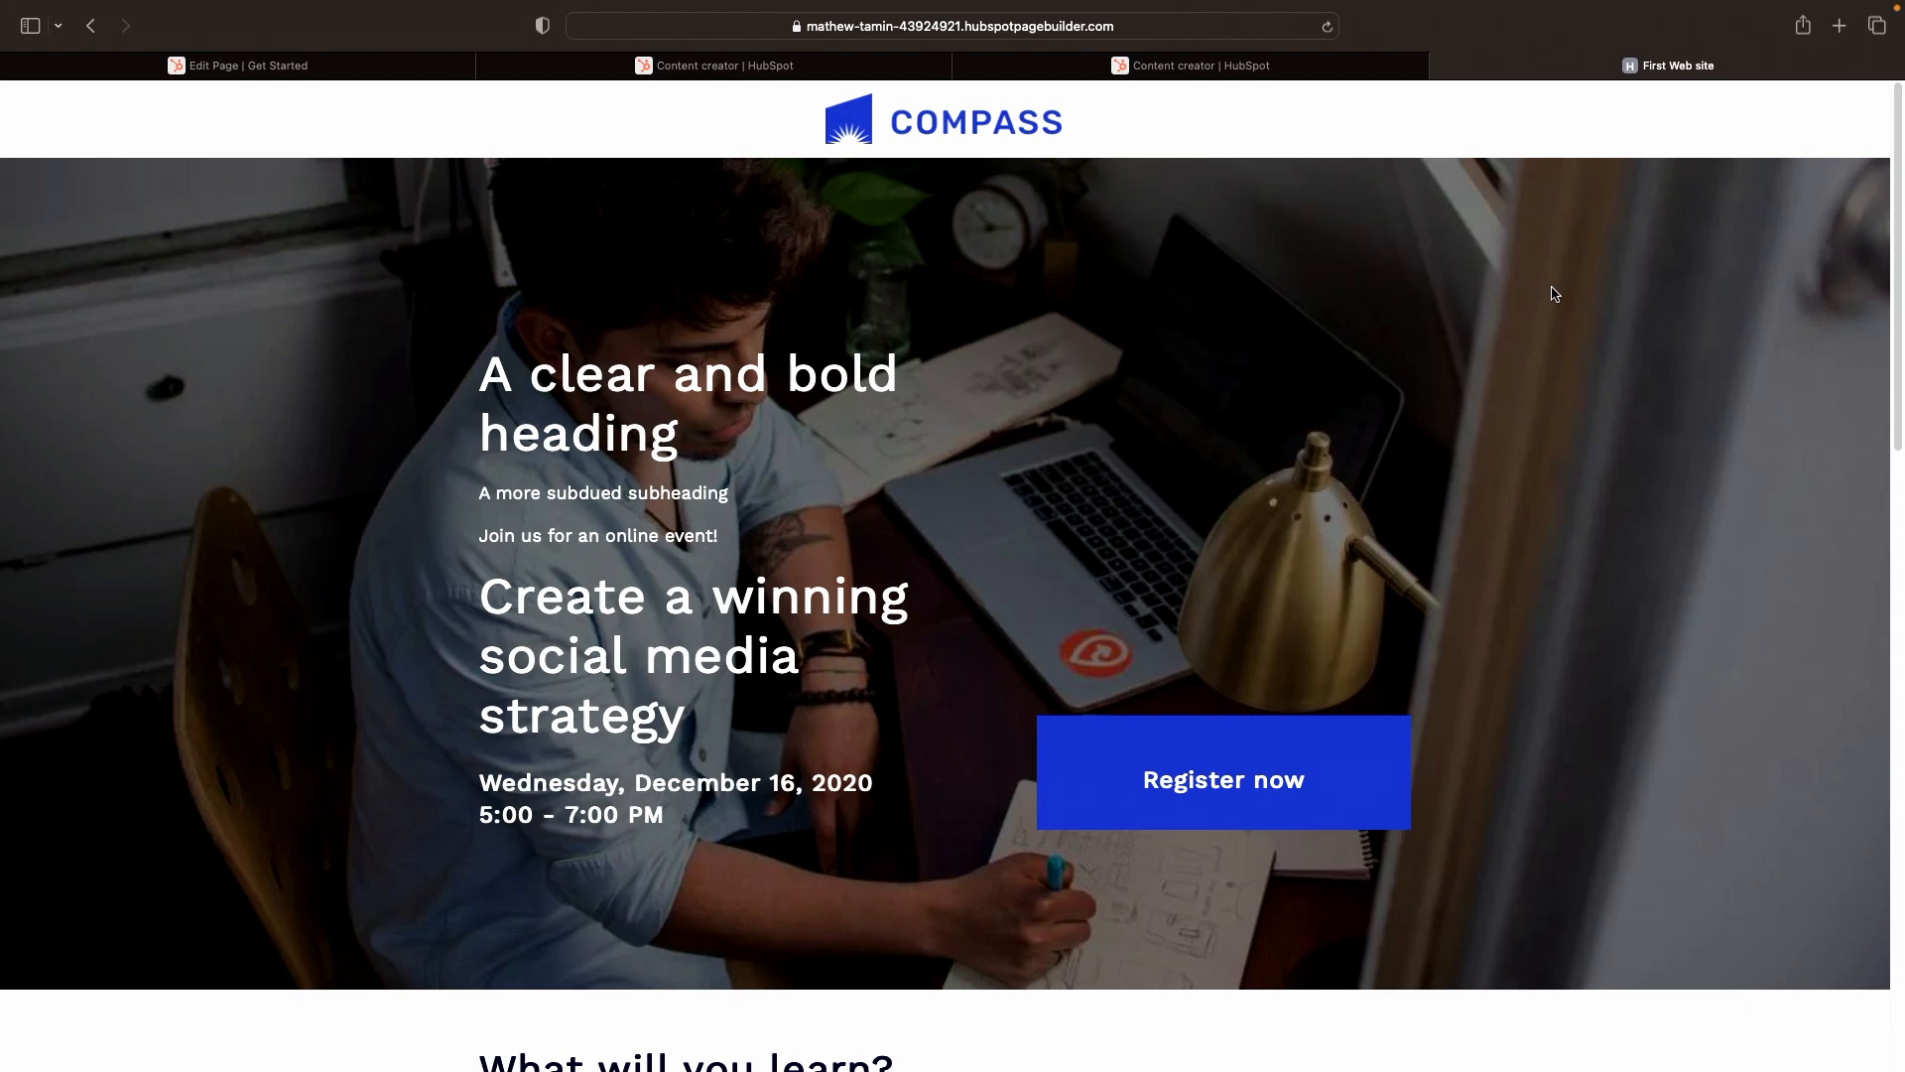
scroll(1553, 293, "down", 10)
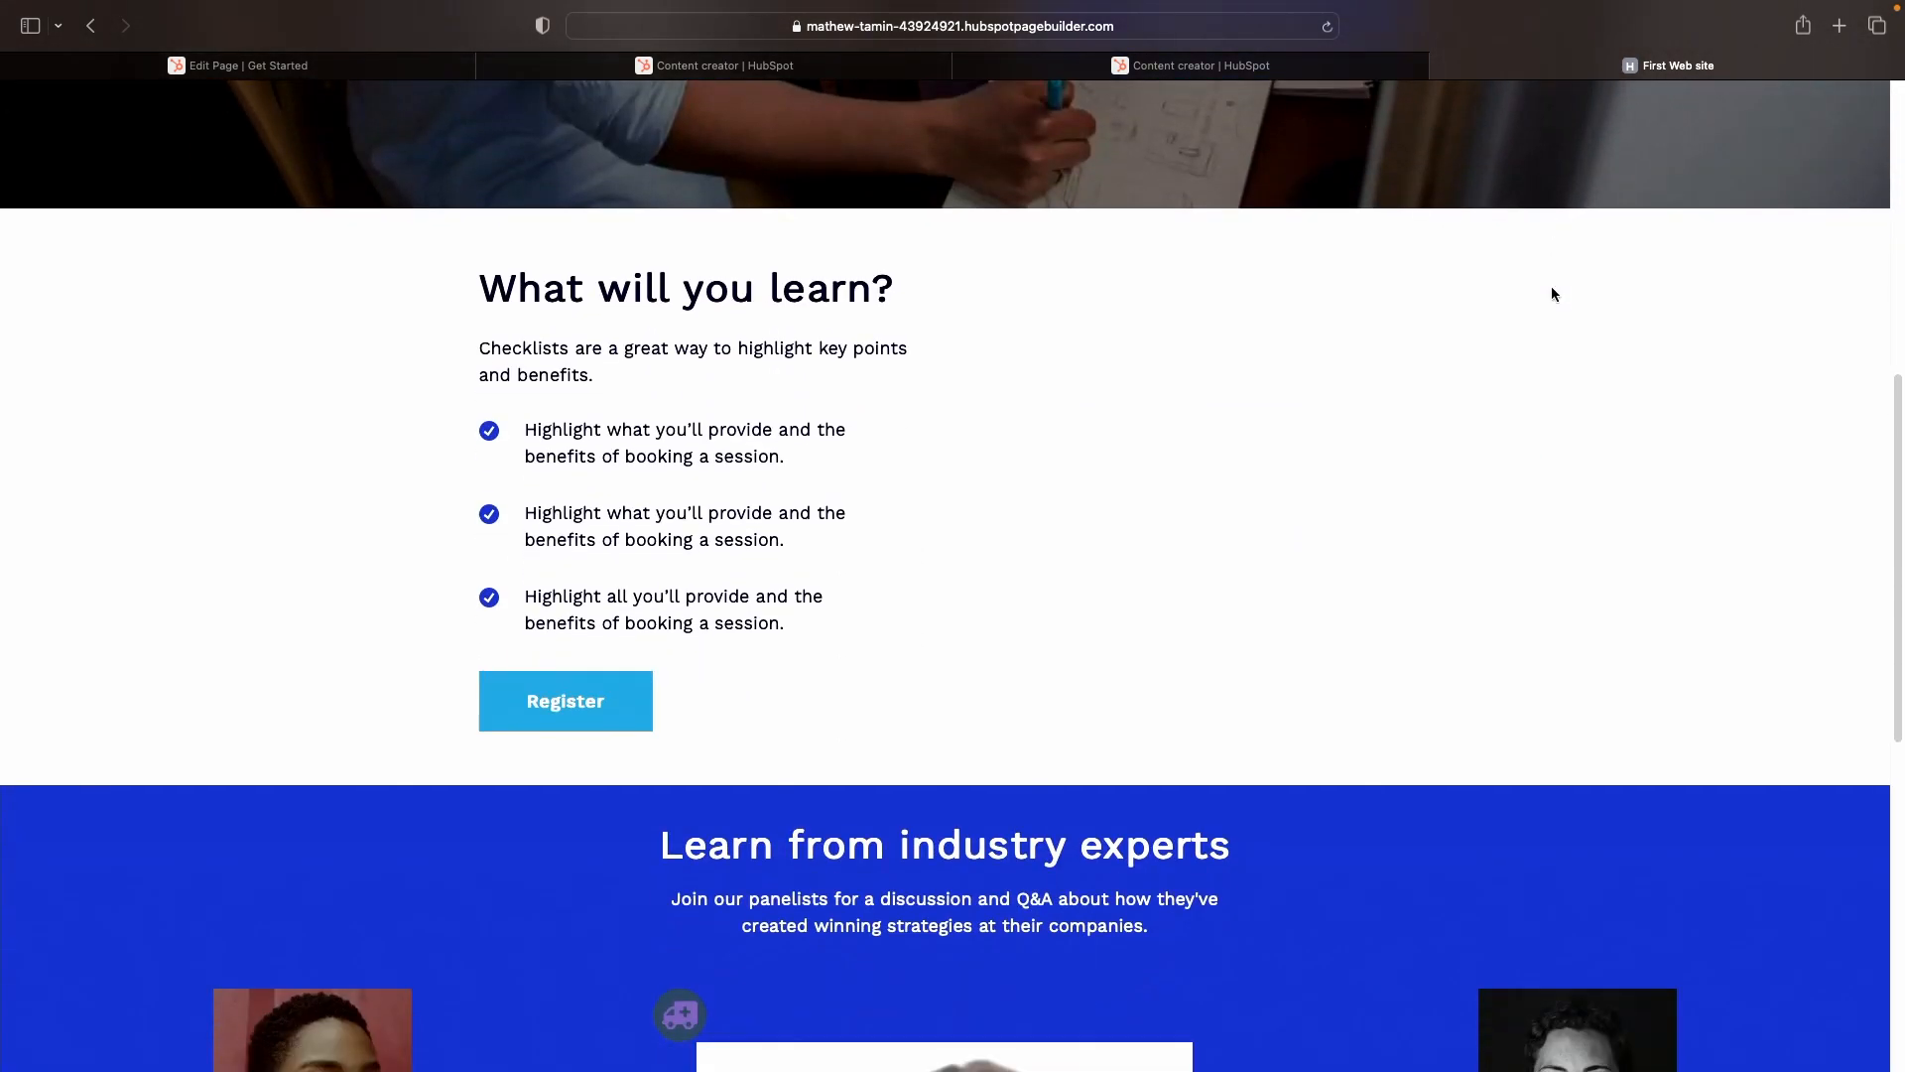
scroll(1553, 294, "down", 5)
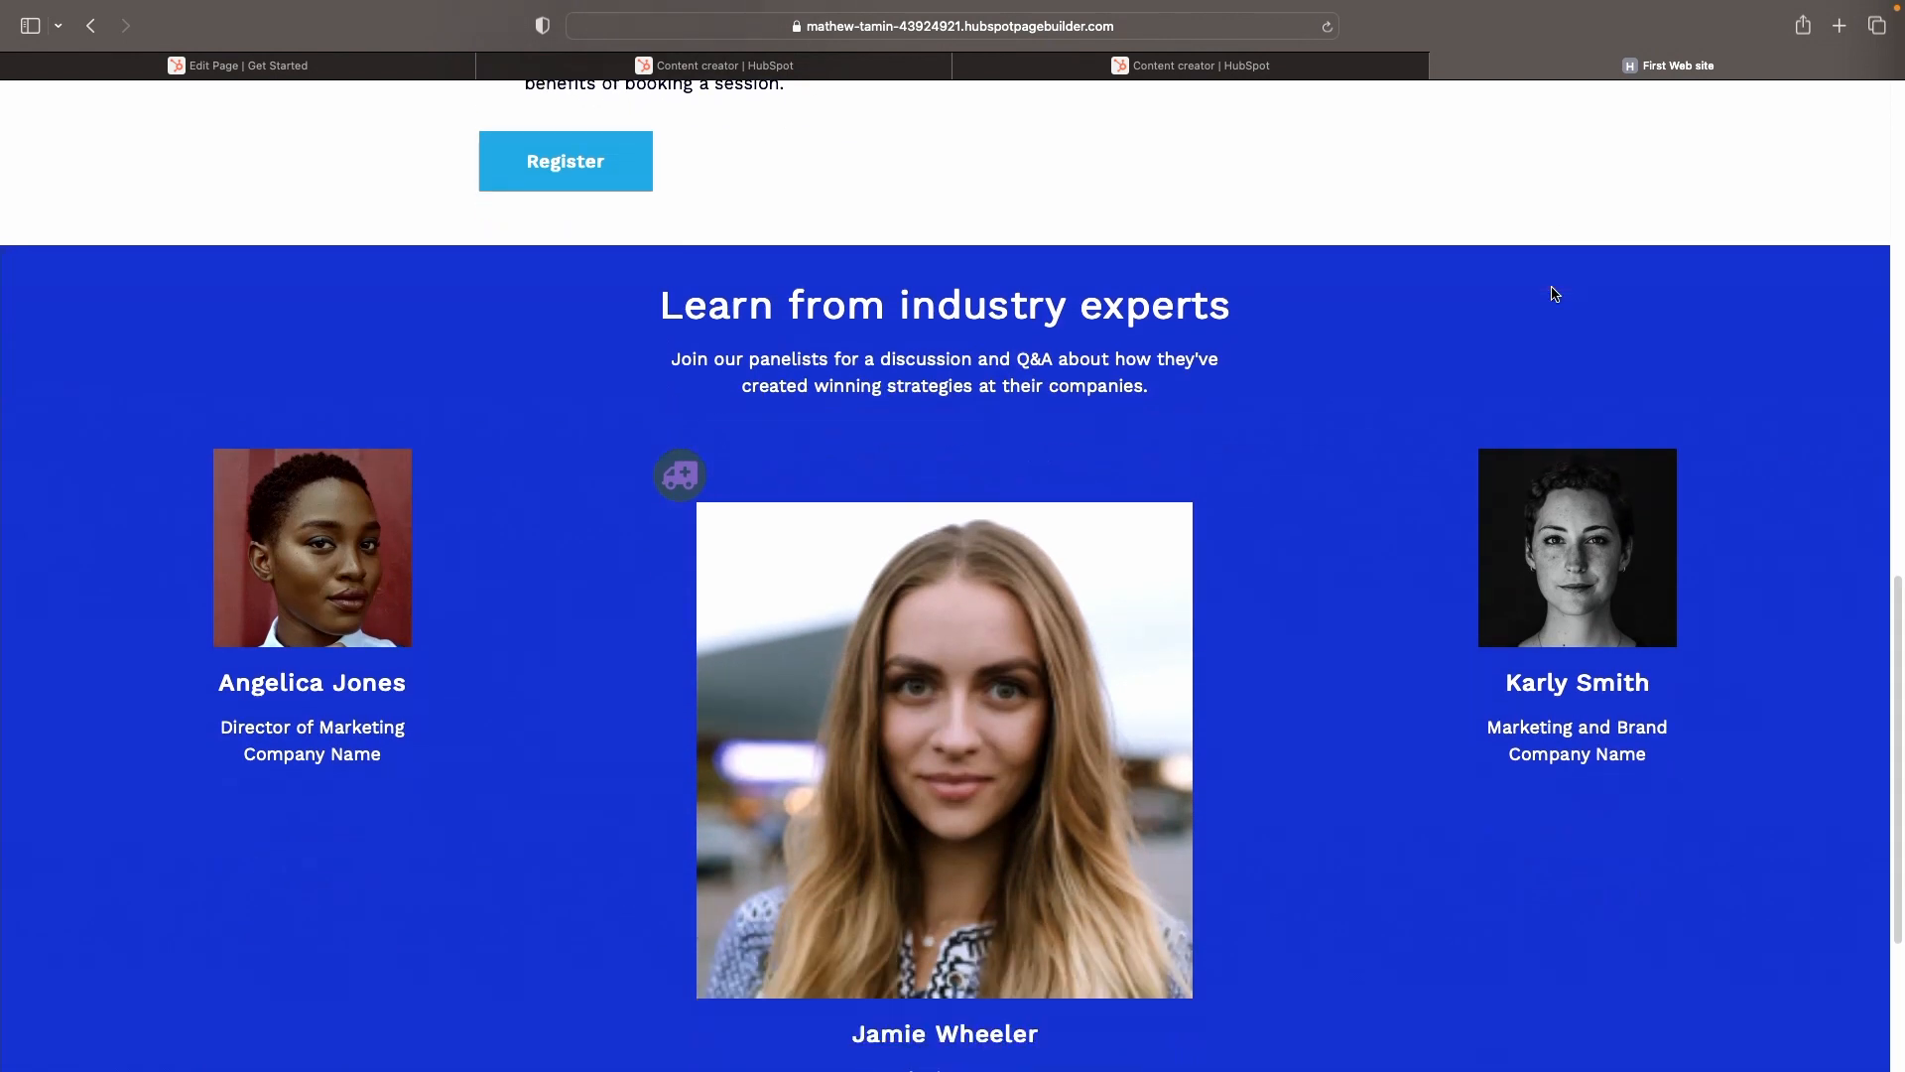